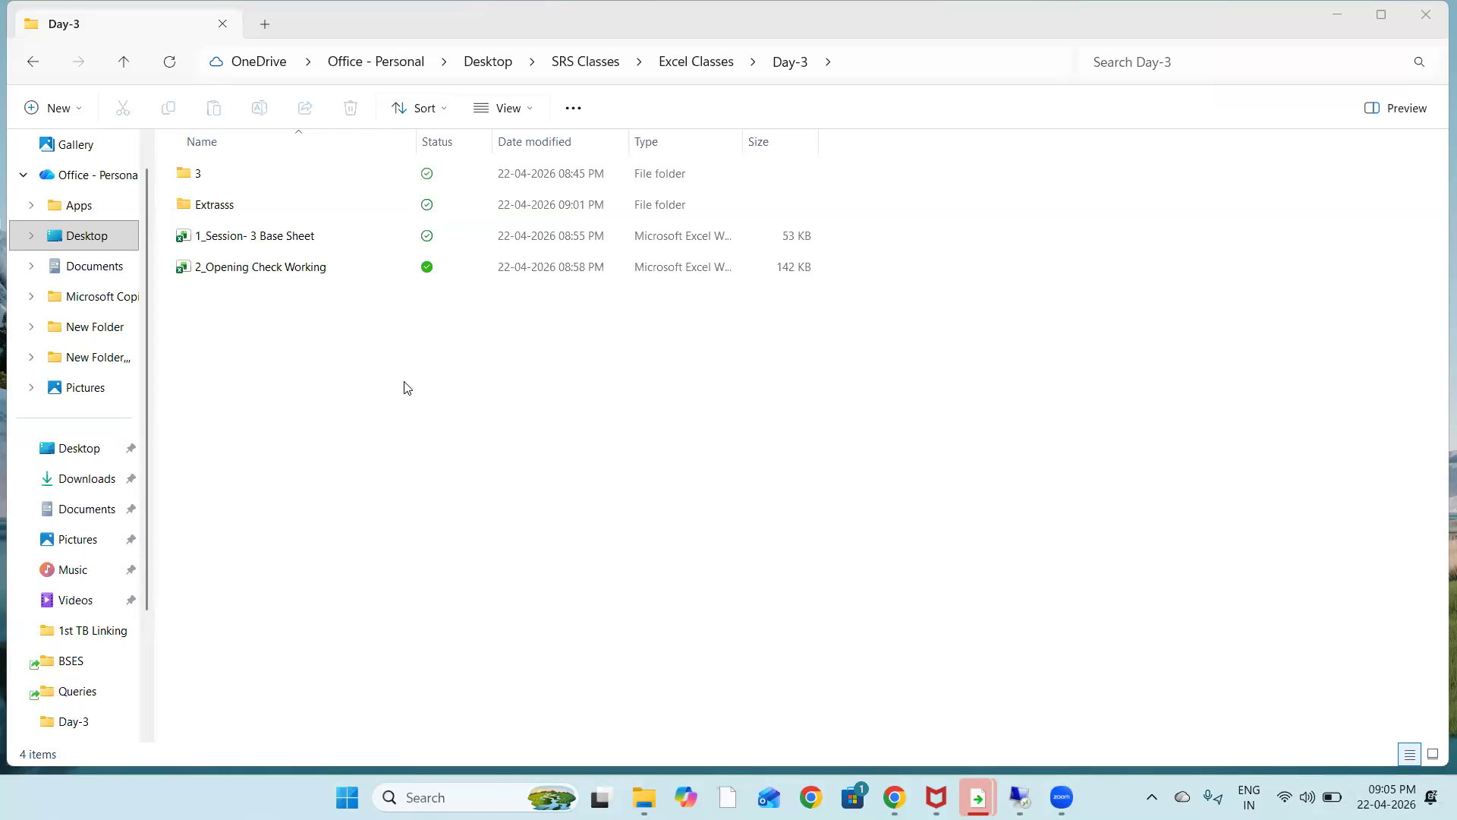
Open the 1_Session- 3 Base Sheet workbook and show its FAR sheet with the fixed asset register
{"action": "left_click", "coordinate": [242, 240]}
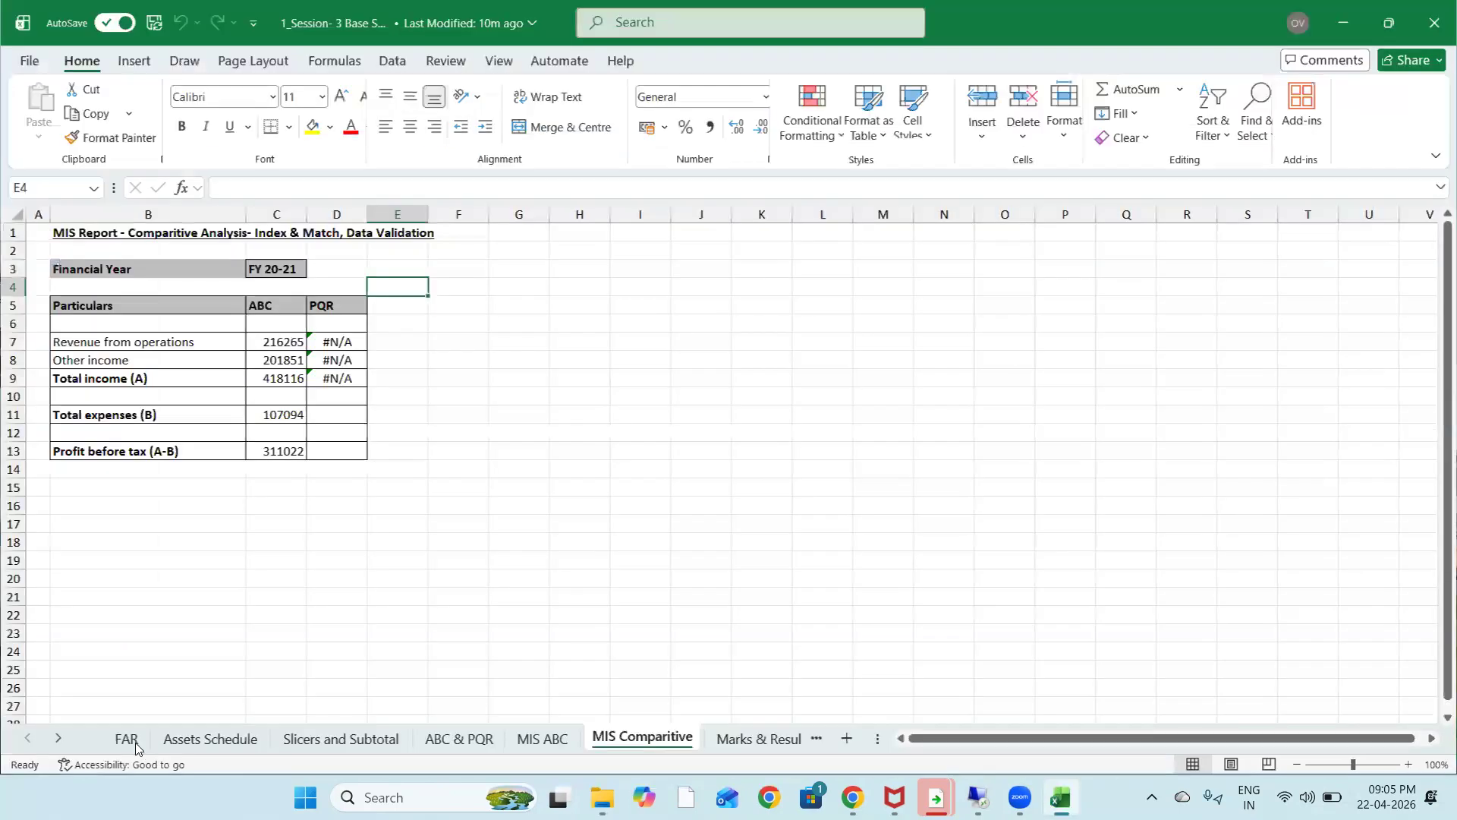
{"action": "left_click", "coordinate": [127, 739]}
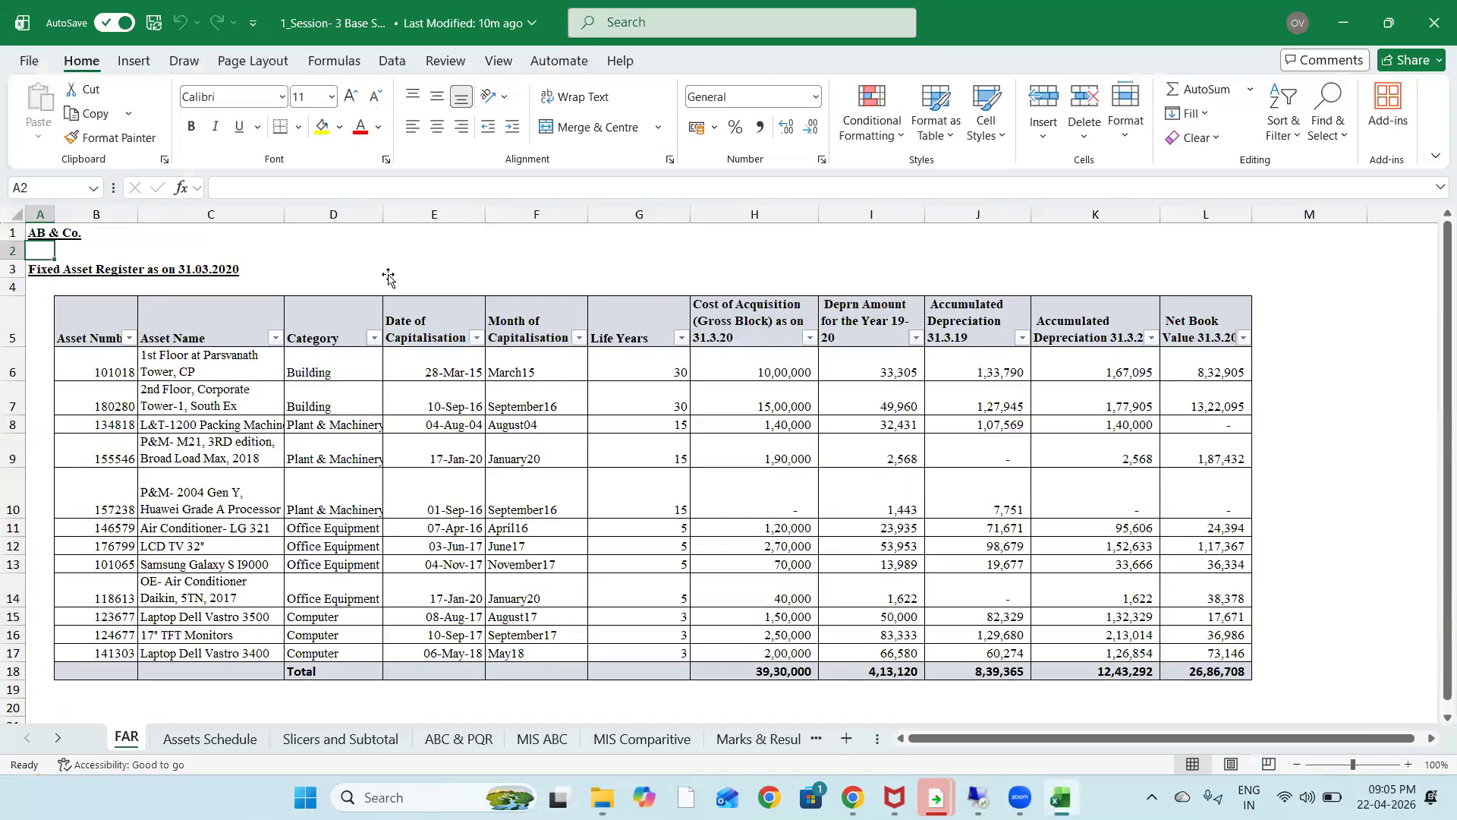
{"action": "left_click", "coordinate": [438, 256]}
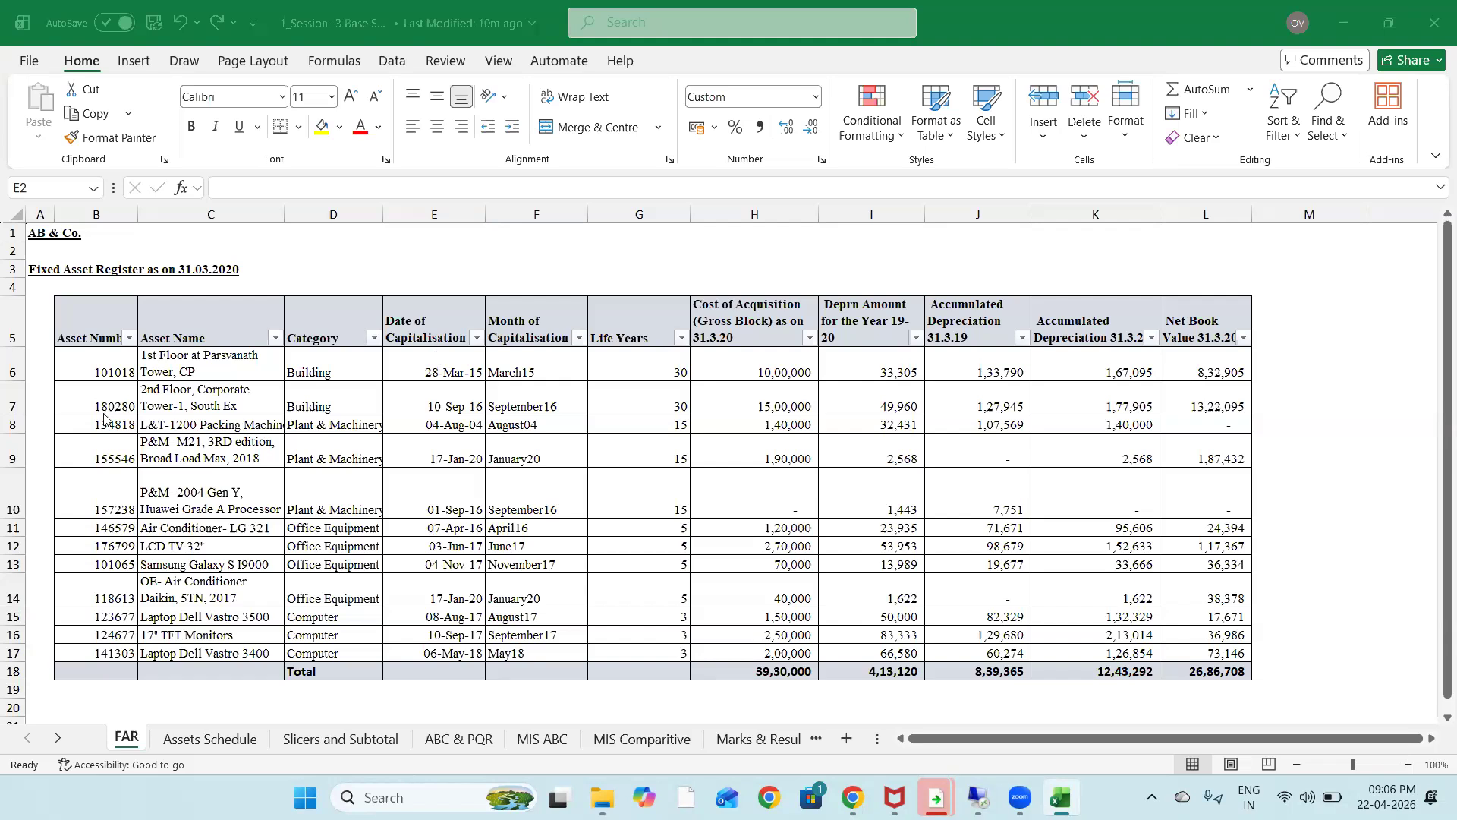
Switch to the Assets Schedule sheet and select cell C7, the Gross Block cell for Building
{"action": "left_click", "coordinate": [216, 742]}
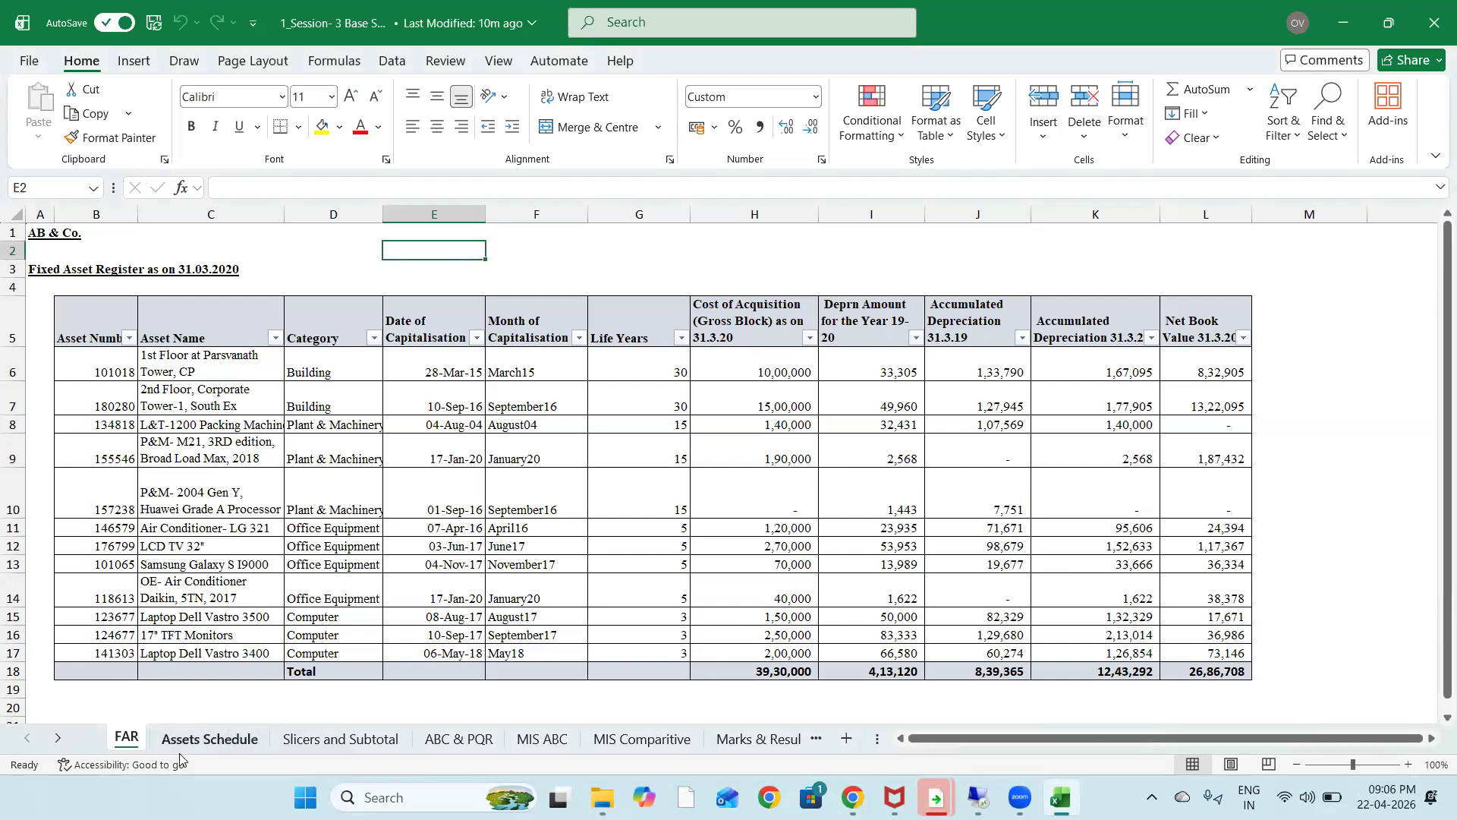
{"action": "left_click", "coordinate": [164, 735]}
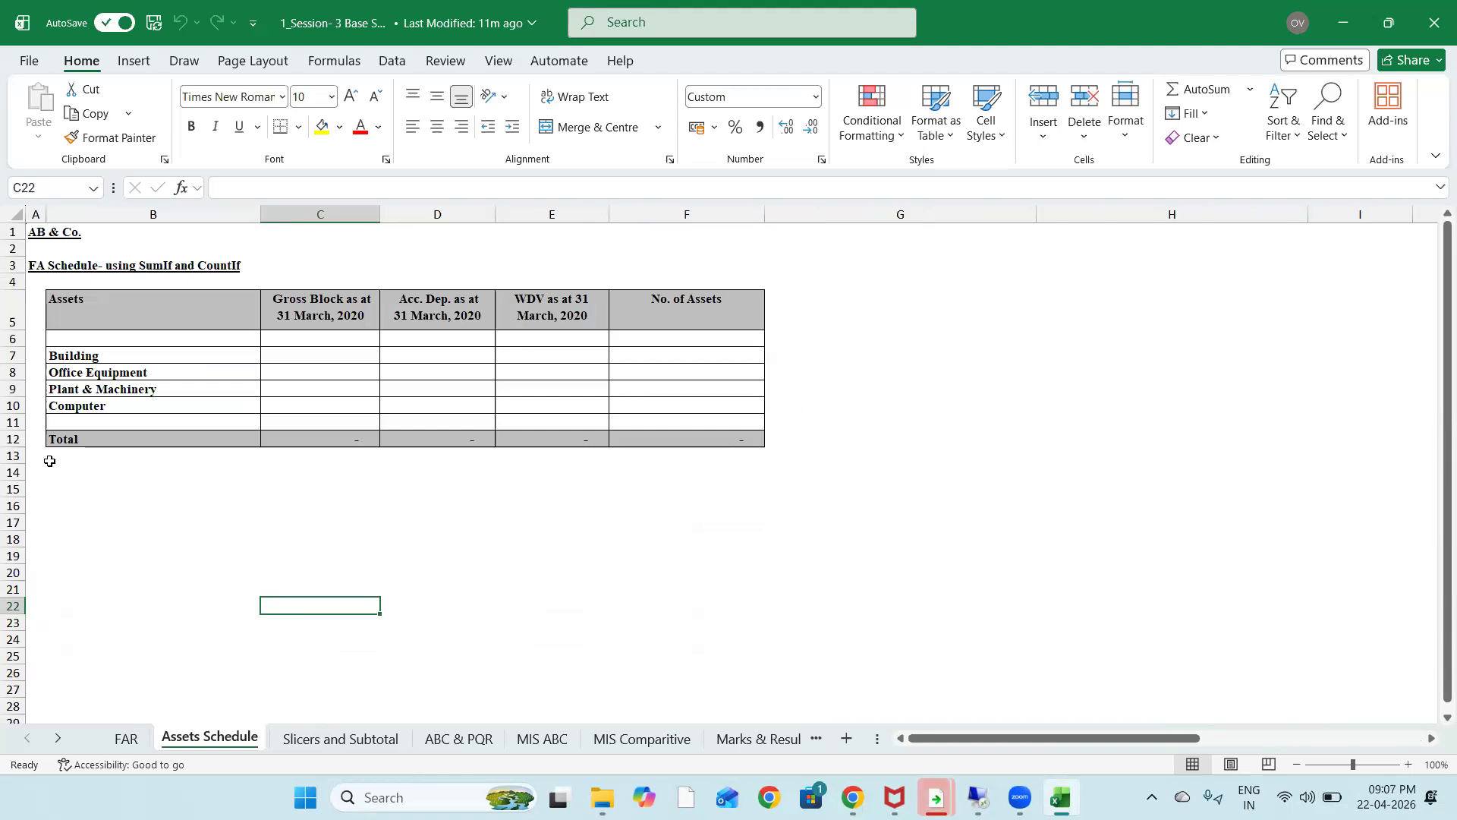
{"action": "key", "text": "Up"}
{"action": "key", "text": "Up"}
{"action": "key", "text": "Up"}
{"action": "key", "text": "Up"}
{"action": "key", "text": "Up"}
{"action": "key", "text": "Up"}
{"action": "key", "text": "Up"}
{"action": "key", "text": "Up"}
{"action": "key", "text": "Up"}
{"action": "key", "text": "Up"}
{"action": "key", "text": "Up"}
{"action": "key", "text": "Up"}
{"action": "key", "text": "Up"}
{"action": "key", "text": "Up"}
{"action": "key", "text": "Left"}
{"action": "key", "text": "Up"}
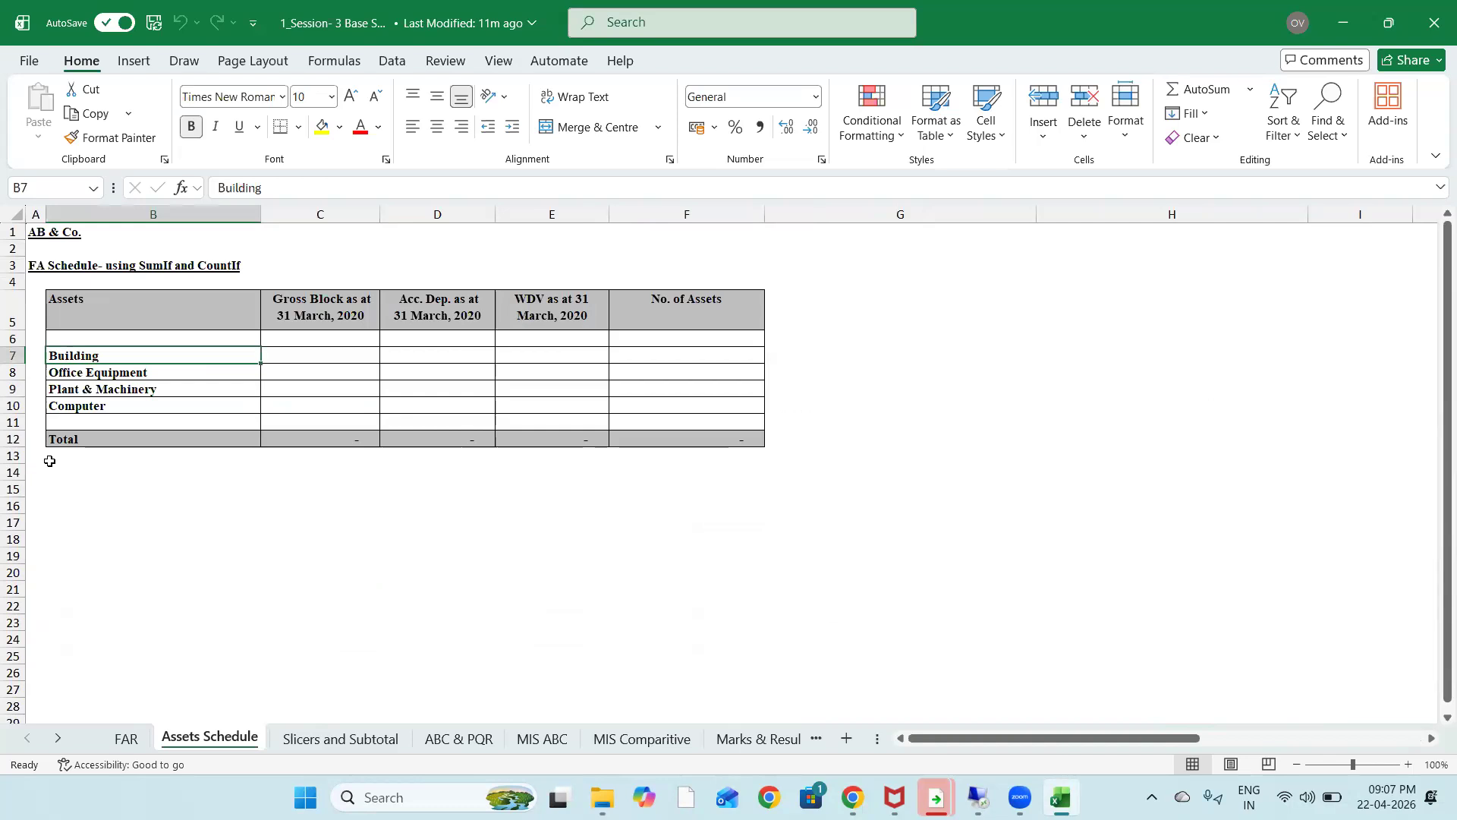
{"action": "key", "text": "Right"}
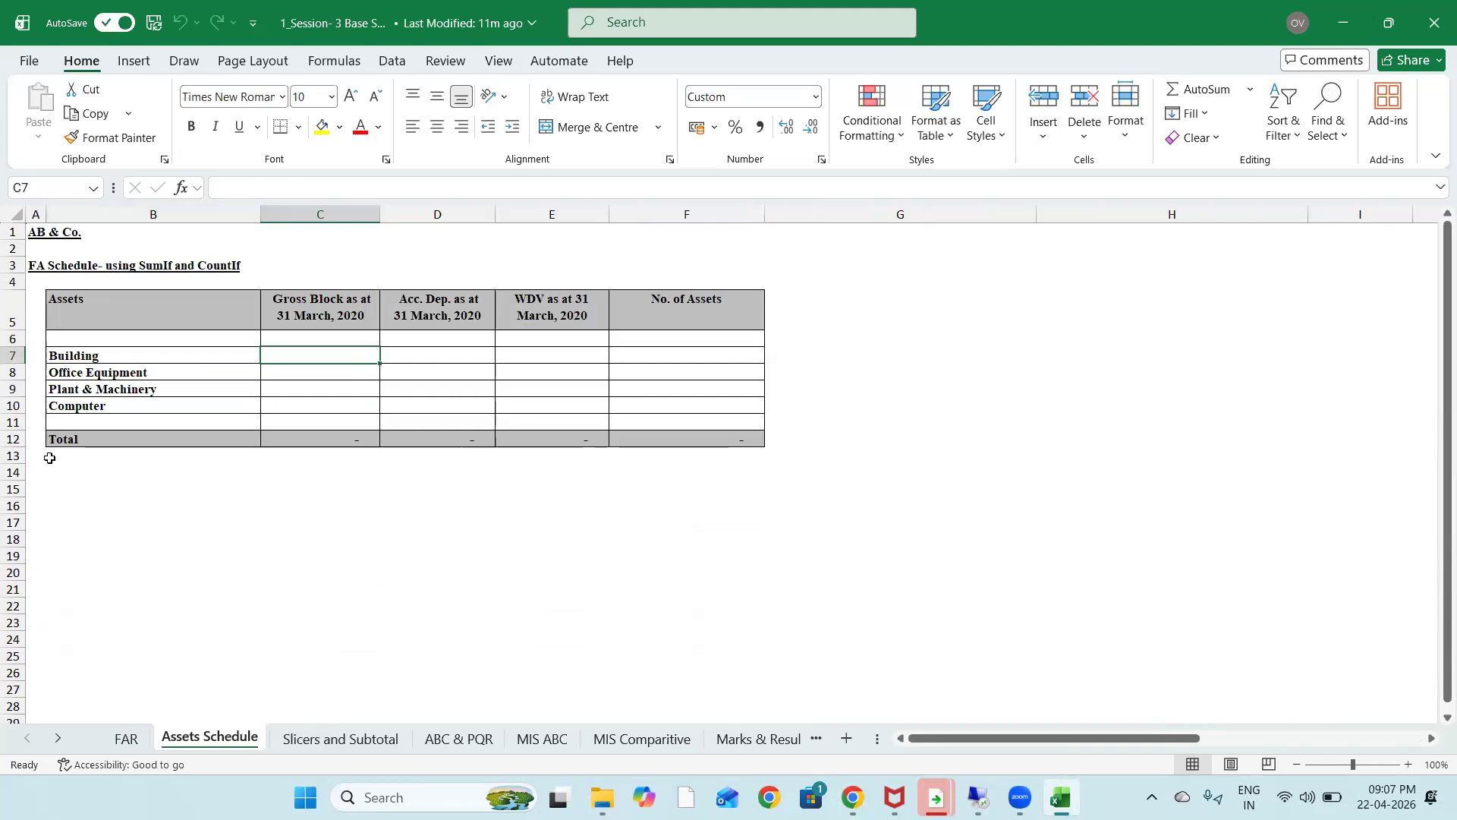
Examine the FA Schedule's column headings, asset categories and the empty cells for each category
{"action": "mouse_move", "coordinate": [603, 797]}
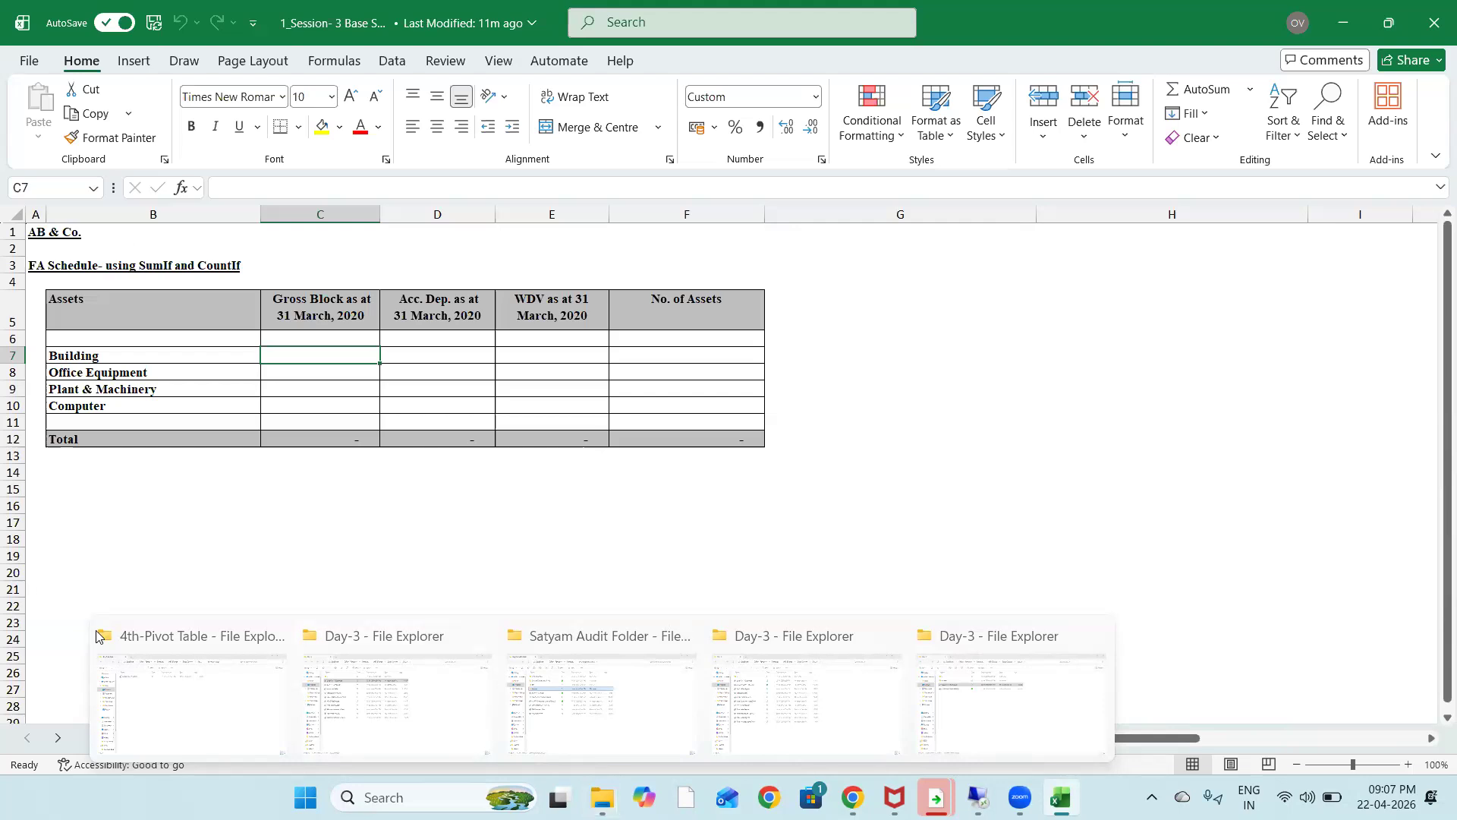
{"action": "left_click", "coordinate": [300, 302]}
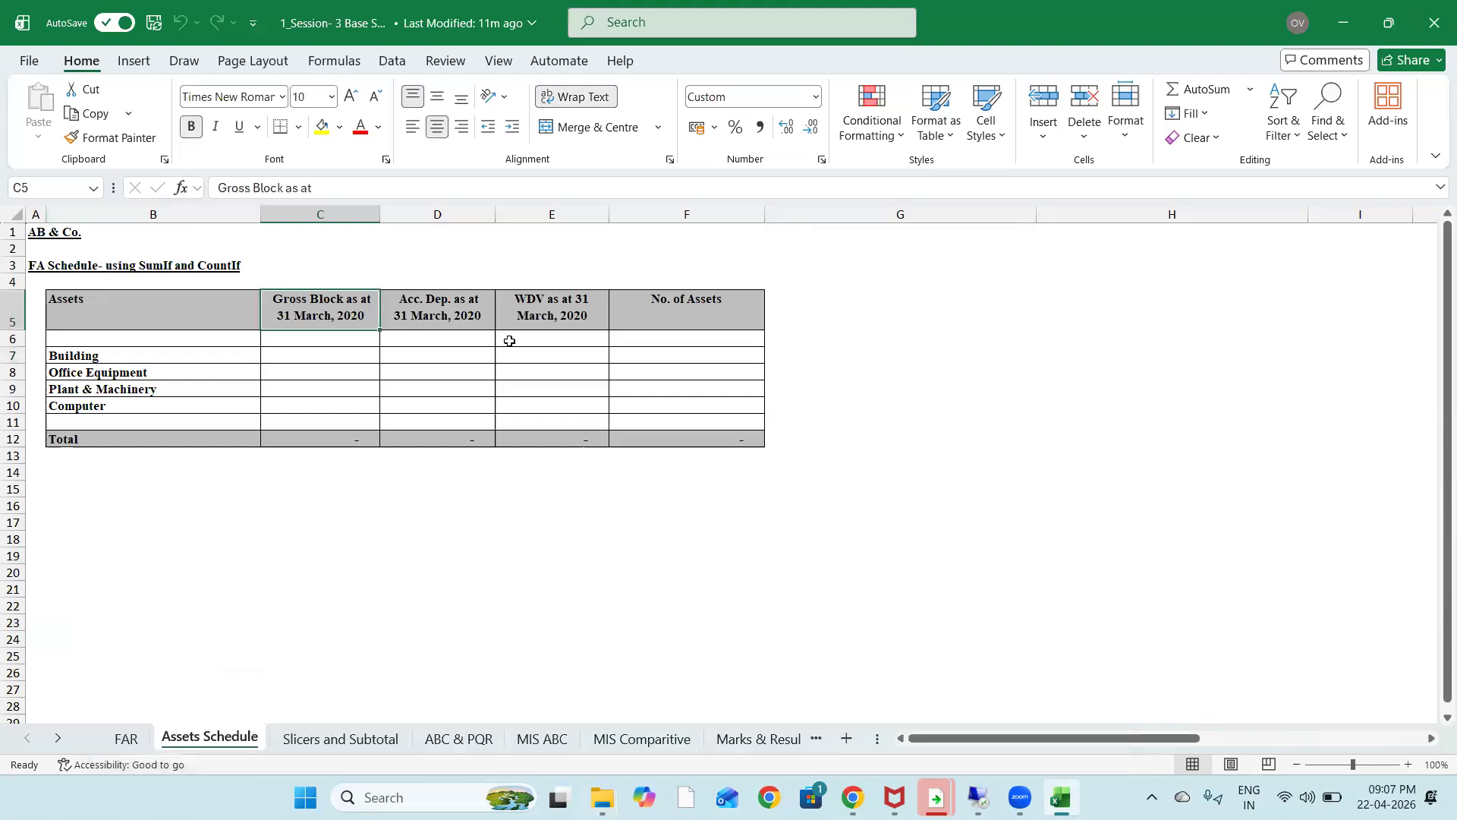
{"action": "left_click", "coordinate": [431, 306]}
{"action": "left_click", "coordinate": [562, 311]}
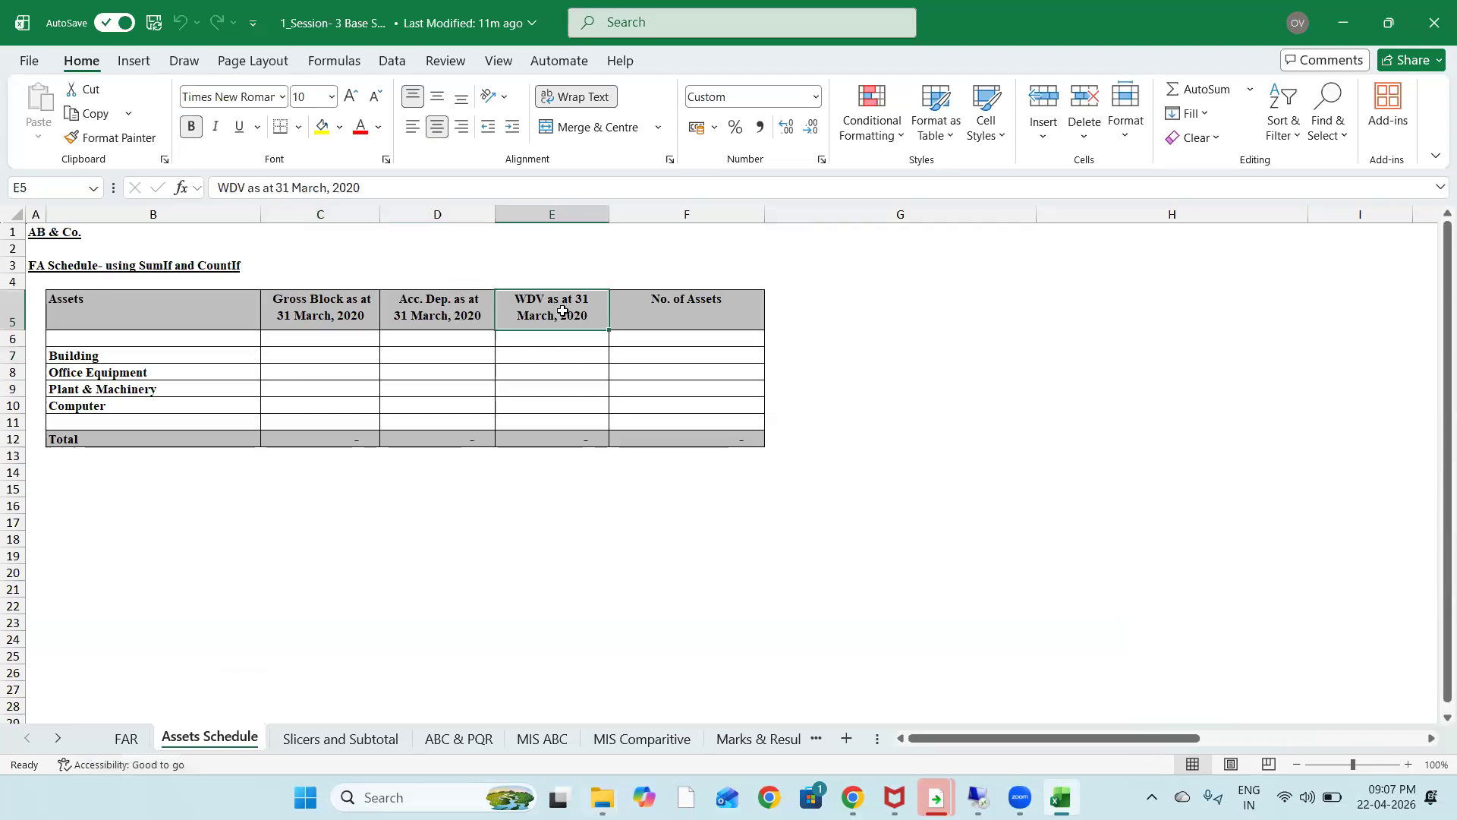
{"action": "left_click", "coordinate": [64, 383]}
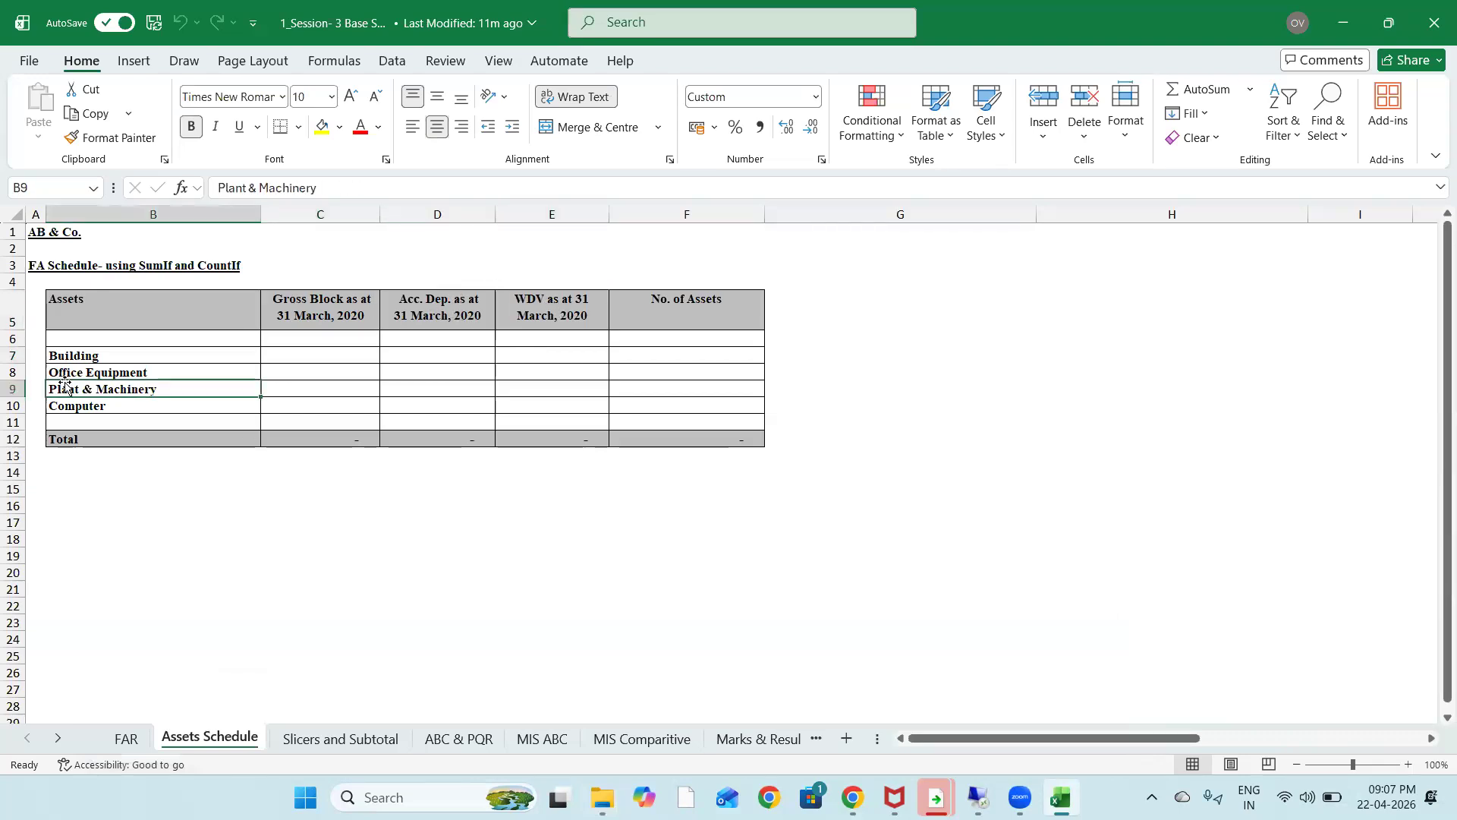
{"action": "left_click", "coordinate": [99, 372]}
{"action": "key", "text": "shift+space"}
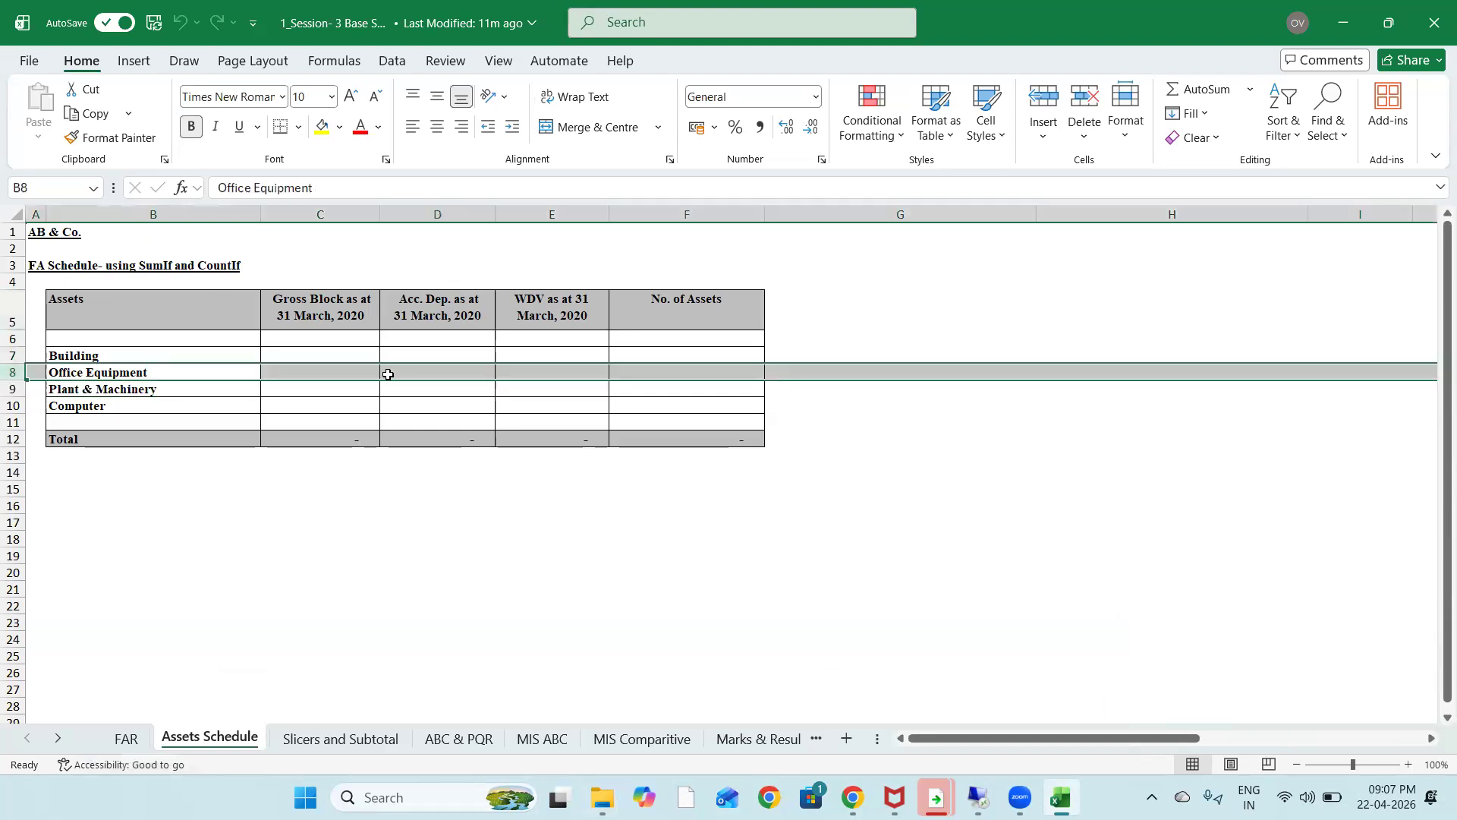
{"action": "left_click", "coordinate": [448, 372]}
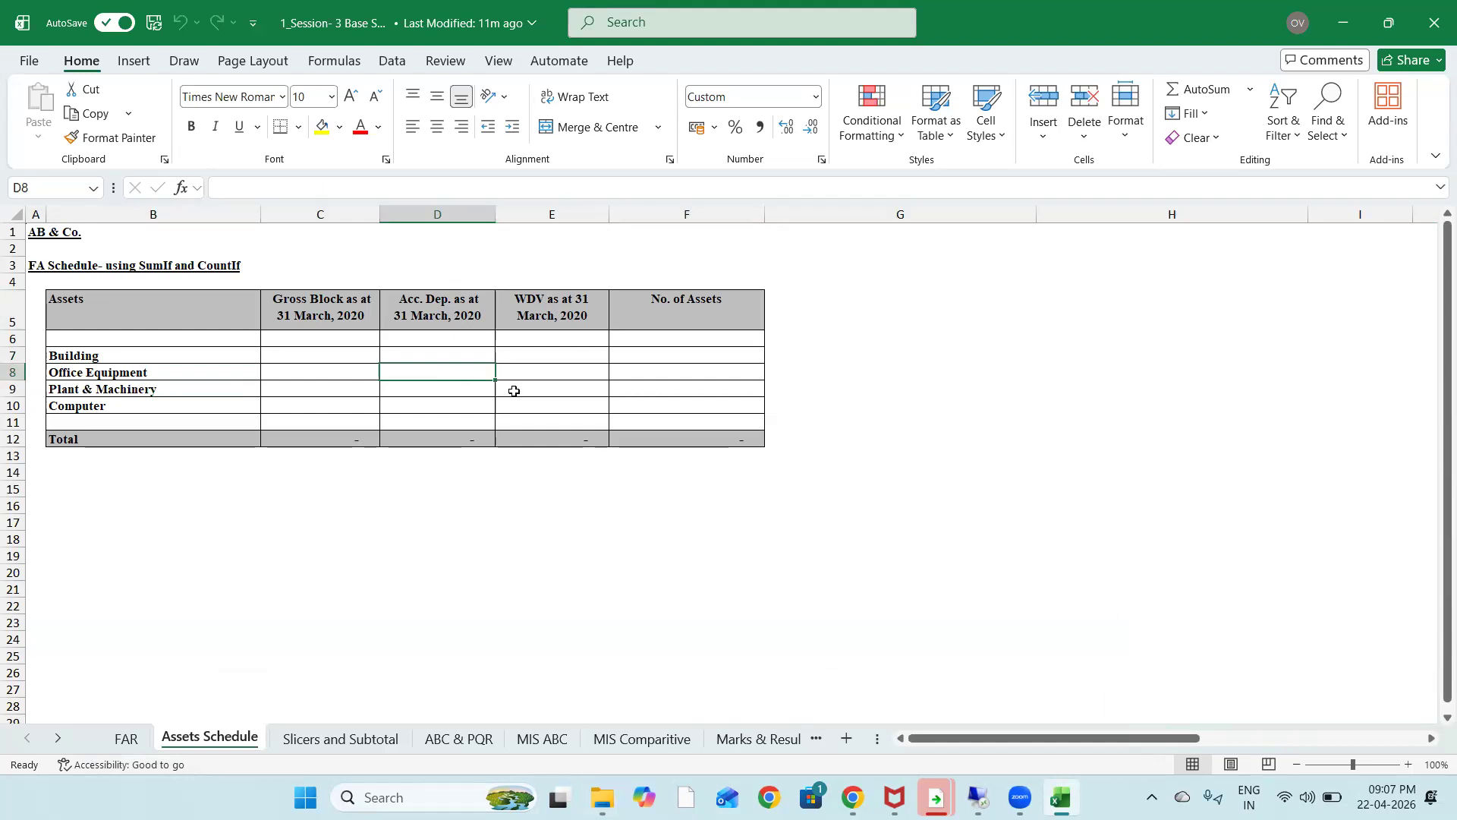
{"action": "left_click", "coordinate": [577, 380]}
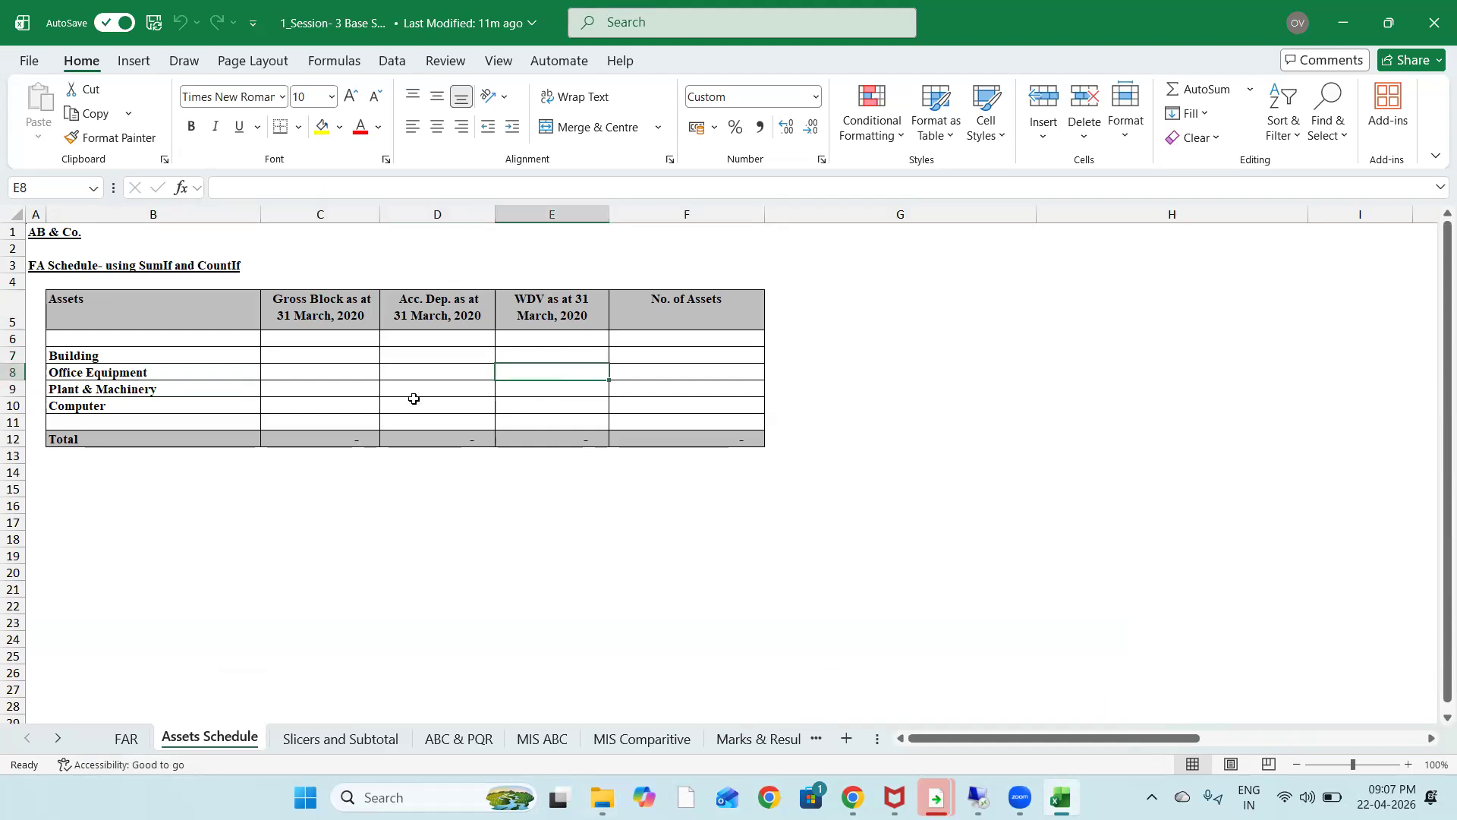
{"action": "left_click_drag", "start_coordinate": [324, 357], "coordinate": [324, 370]}
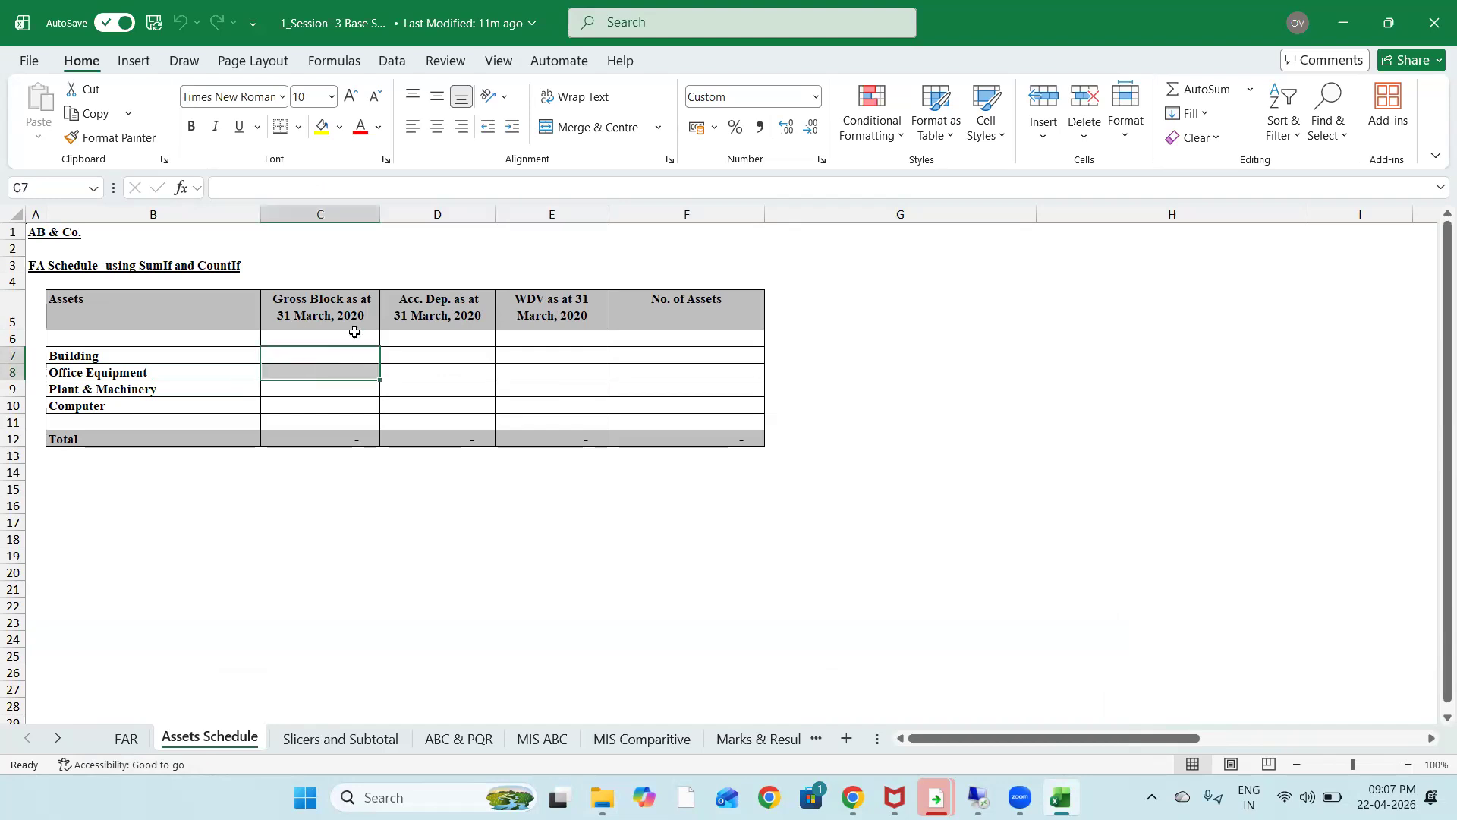
{"action": "key", "text": "shift+Up"}
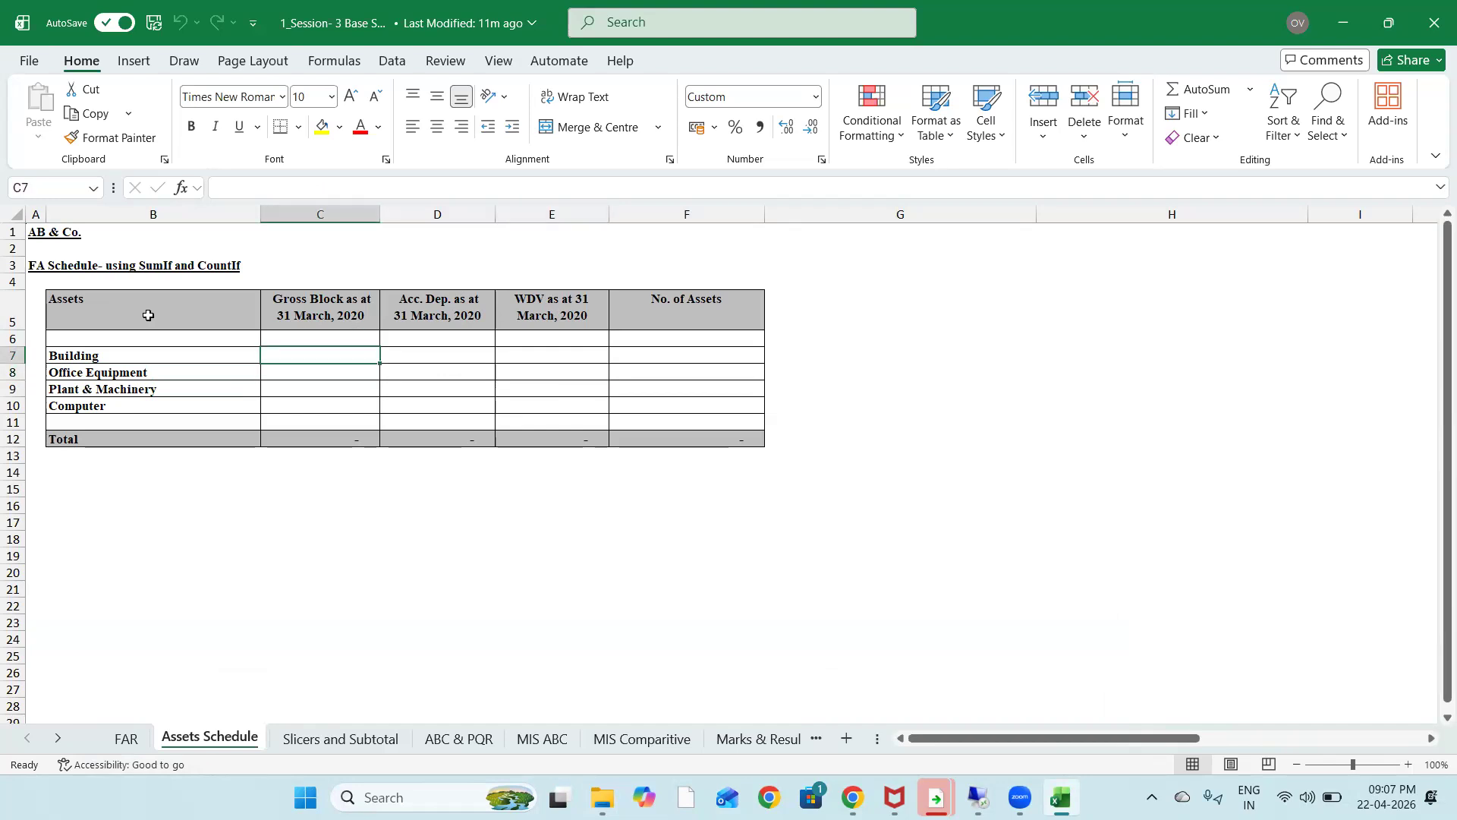
Enter =SUM(FAR!H6:H7) as Building's gross block in cell C7 of the Assets Schedule
{"action": "type", "text": "=SUM("}
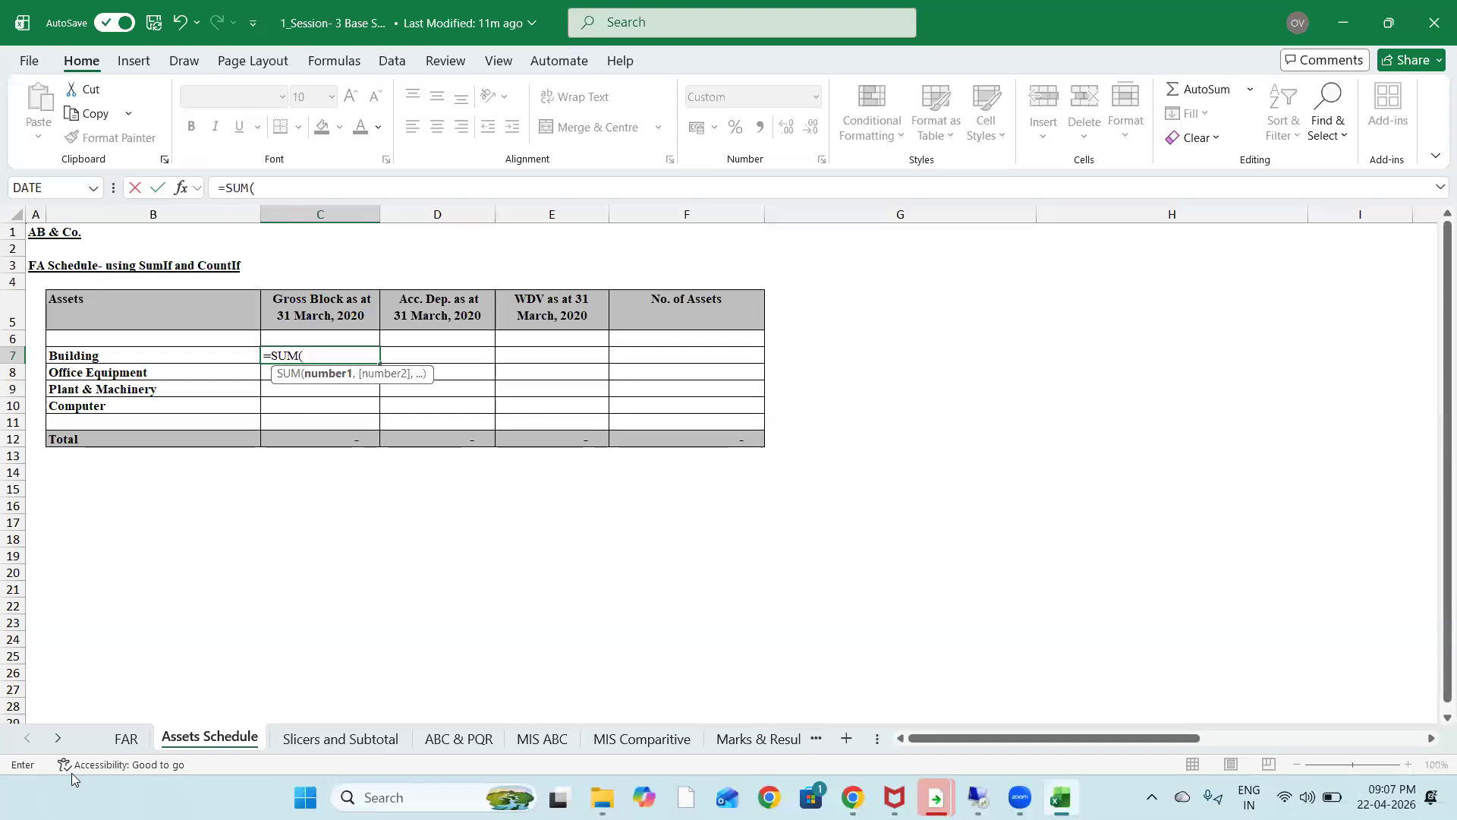
{"action": "left_click", "coordinate": [126, 736]}
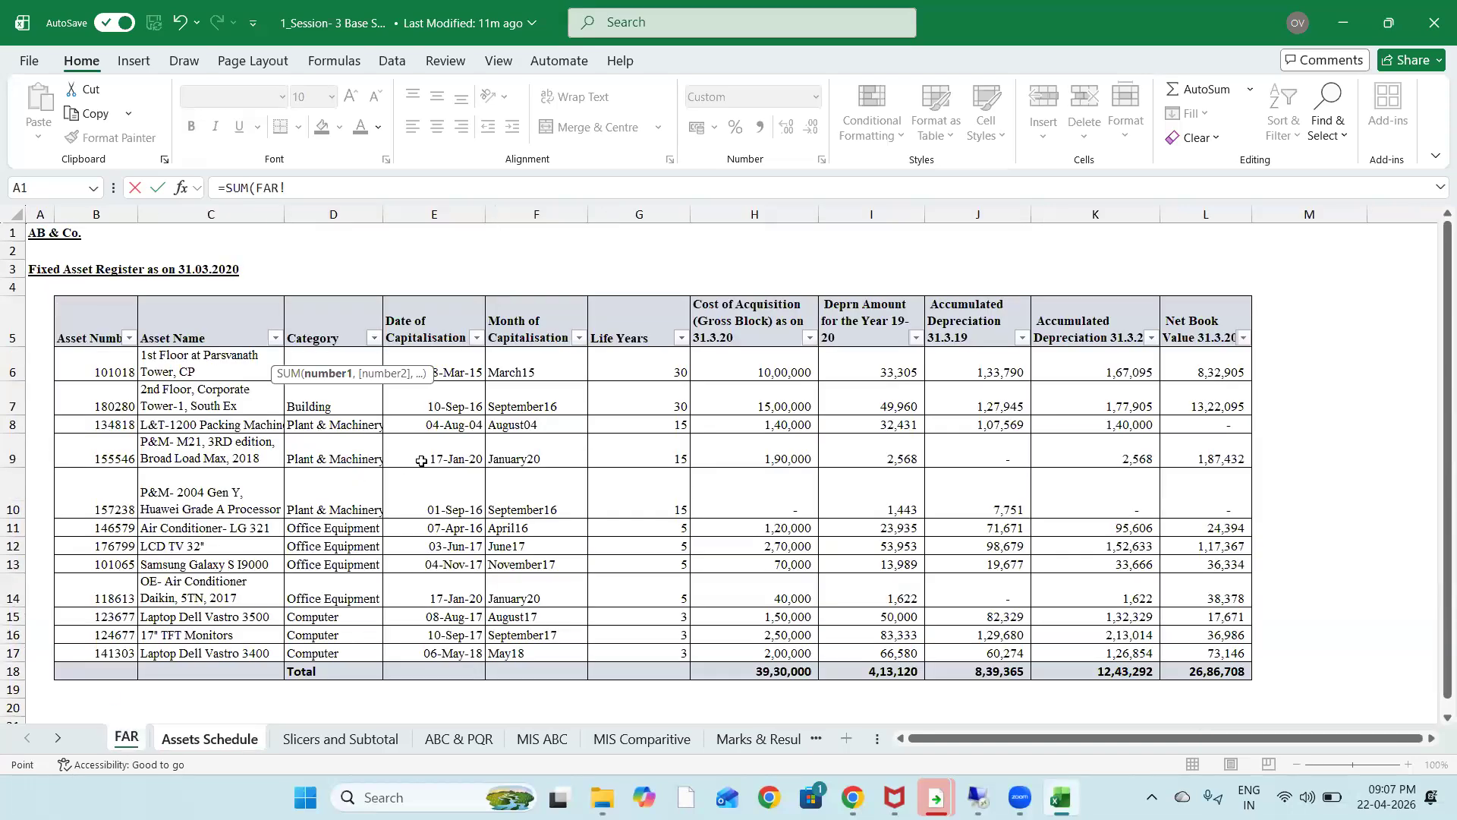
{"action": "left_click", "coordinate": [765, 358]}
{"action": "key", "text": "shift+Down"}
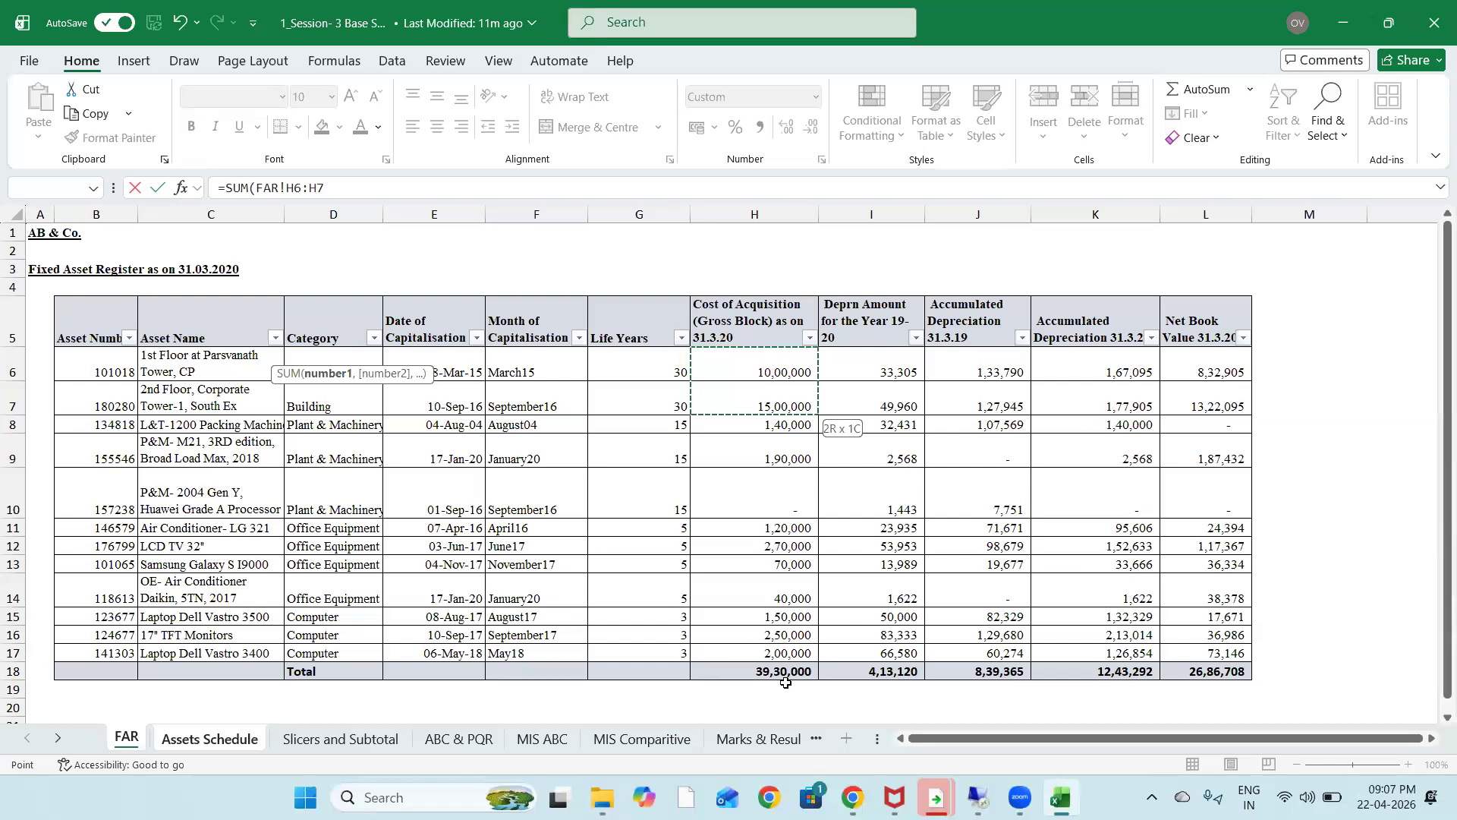
{"action": "type", "text": ")"}
{"action": "key", "text": "Return"}
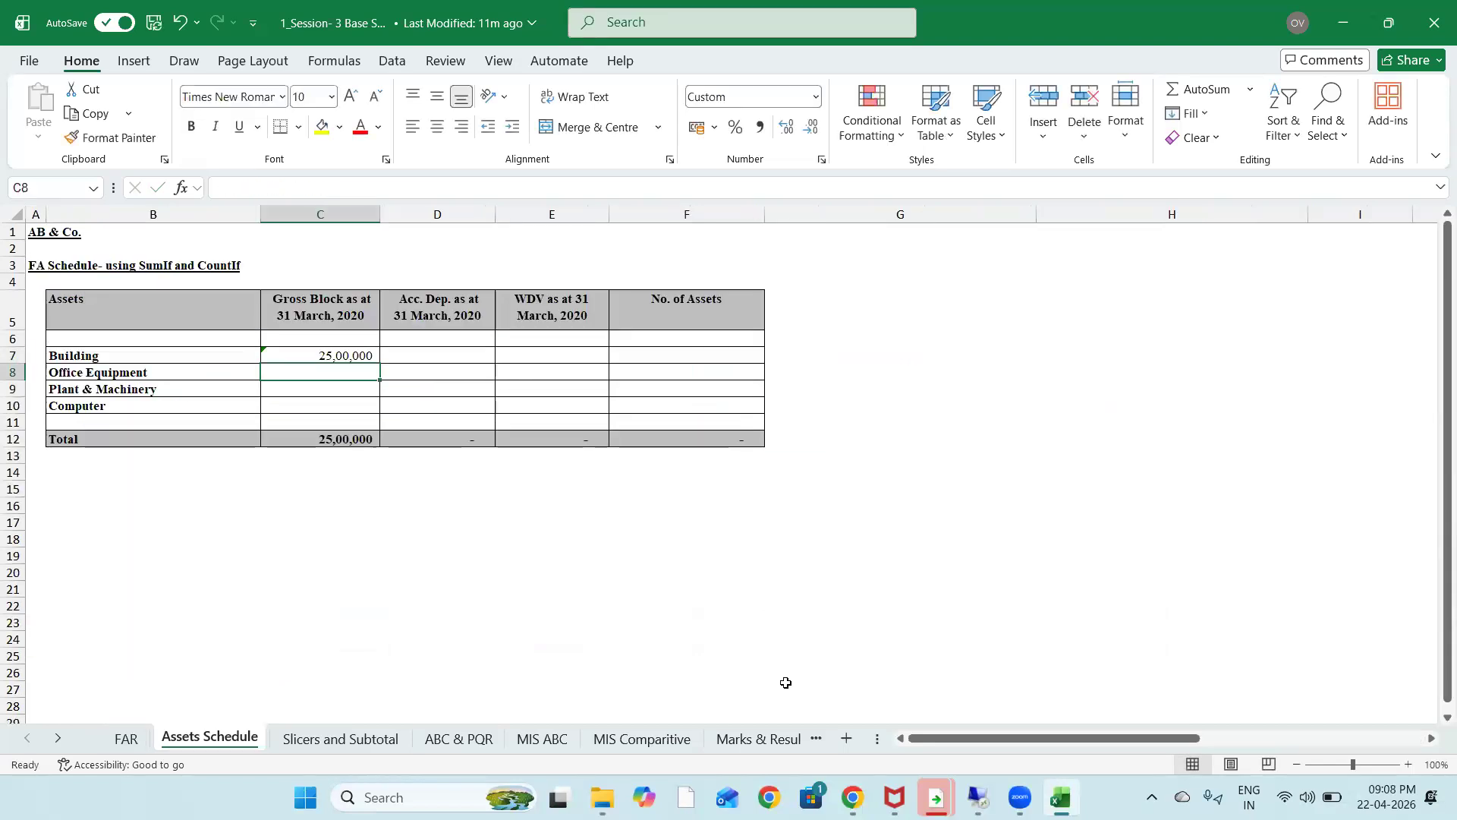
Enter =SUM(FAR!H8:H10) in cell C8, the gross block of the Office Equipment row
{"action": "type", "text": "=SUM("}
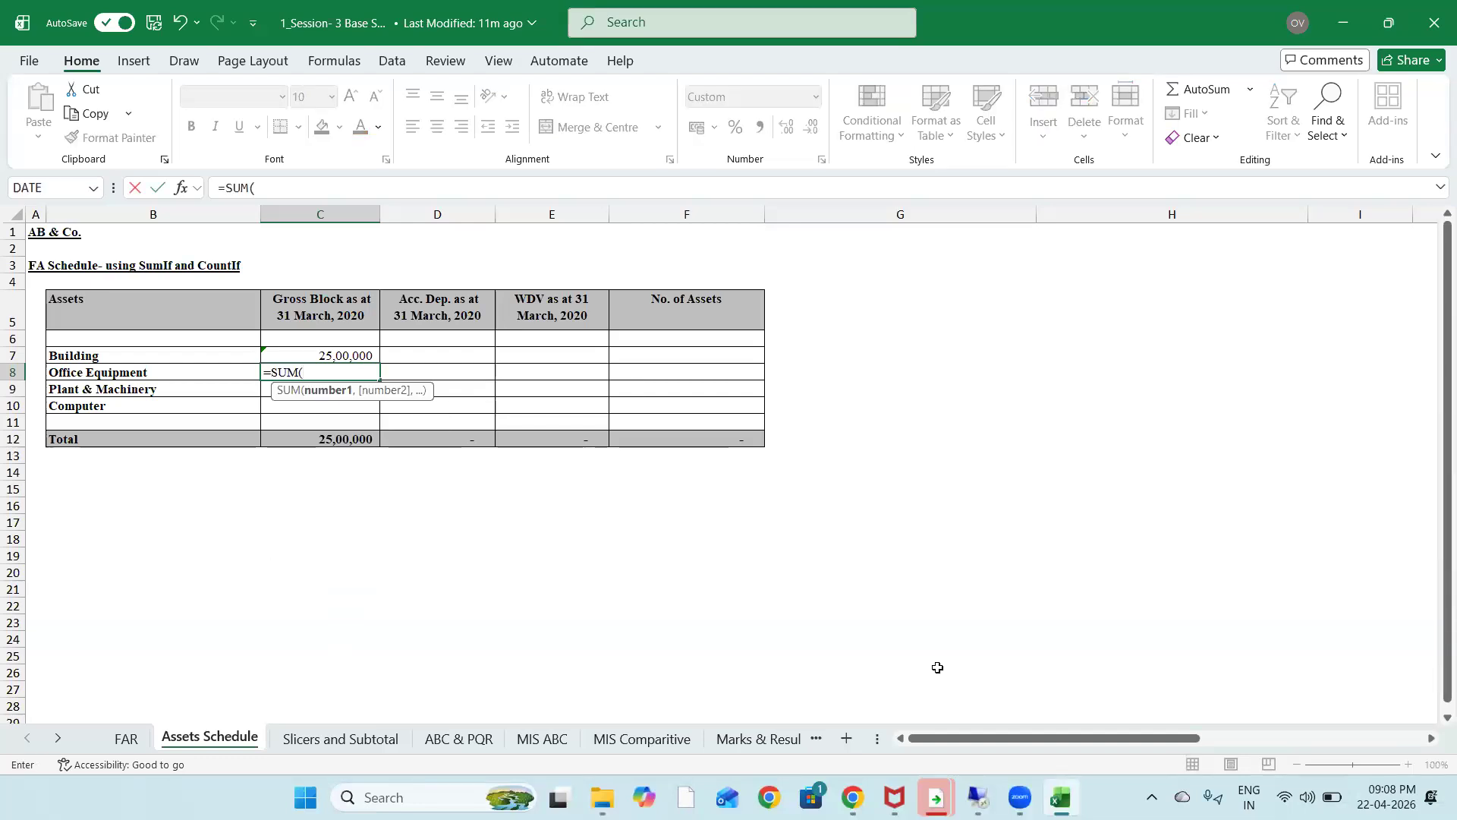
{"action": "left_click", "coordinate": [126, 738]}
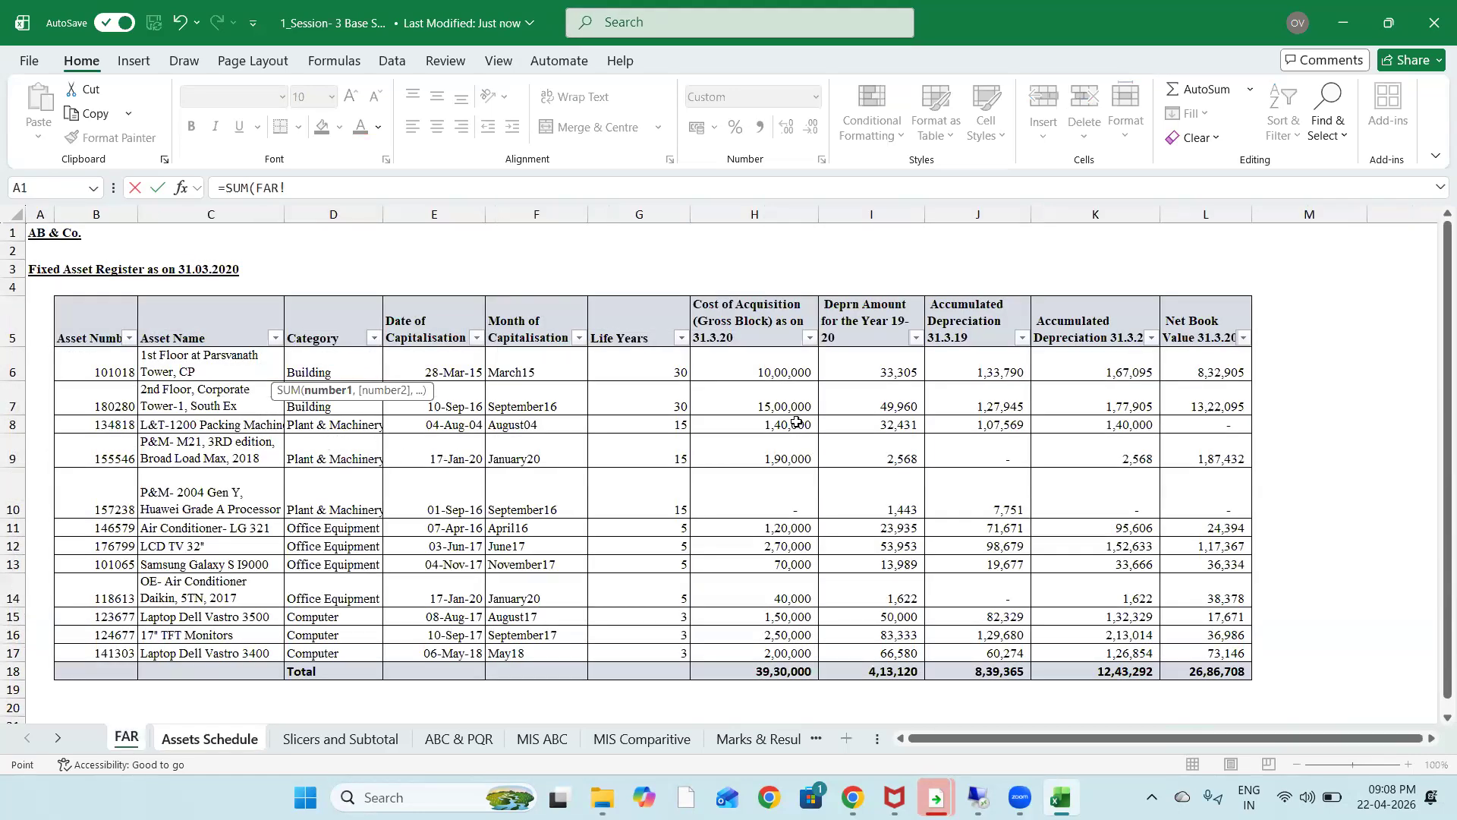
{"action": "left_click", "coordinate": [773, 403]}
{"action": "key", "text": "shift+Down"}
{"action": "key", "text": "shift+Down"}
{"action": "key", "text": "shift+Down"}
{"action": "key", "text": "shift+Down"}
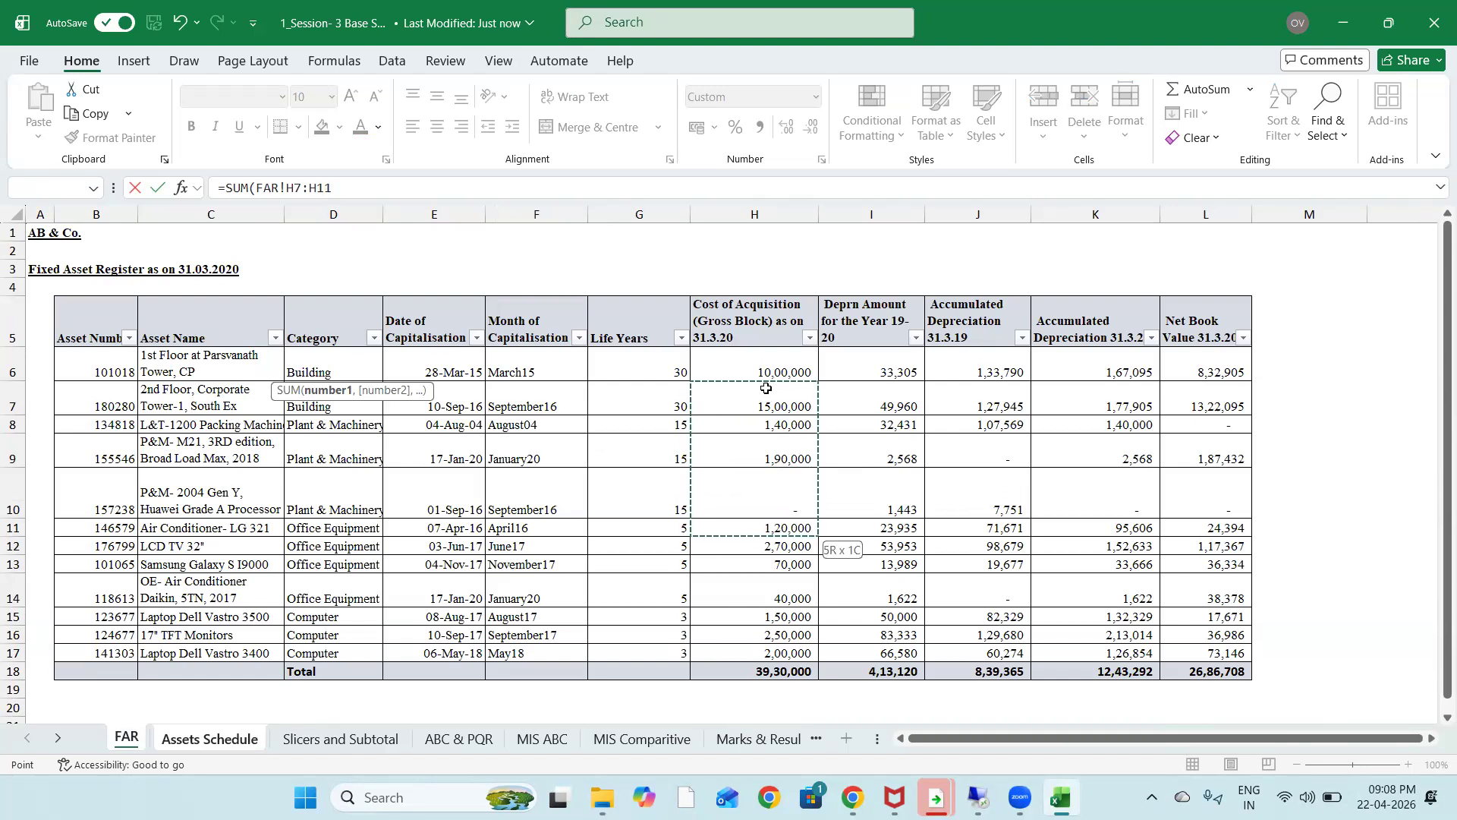
{"action": "key", "text": "Down"}
{"action": "key", "text": "shift+Down"}
{"action": "key", "text": "shift+Down"}
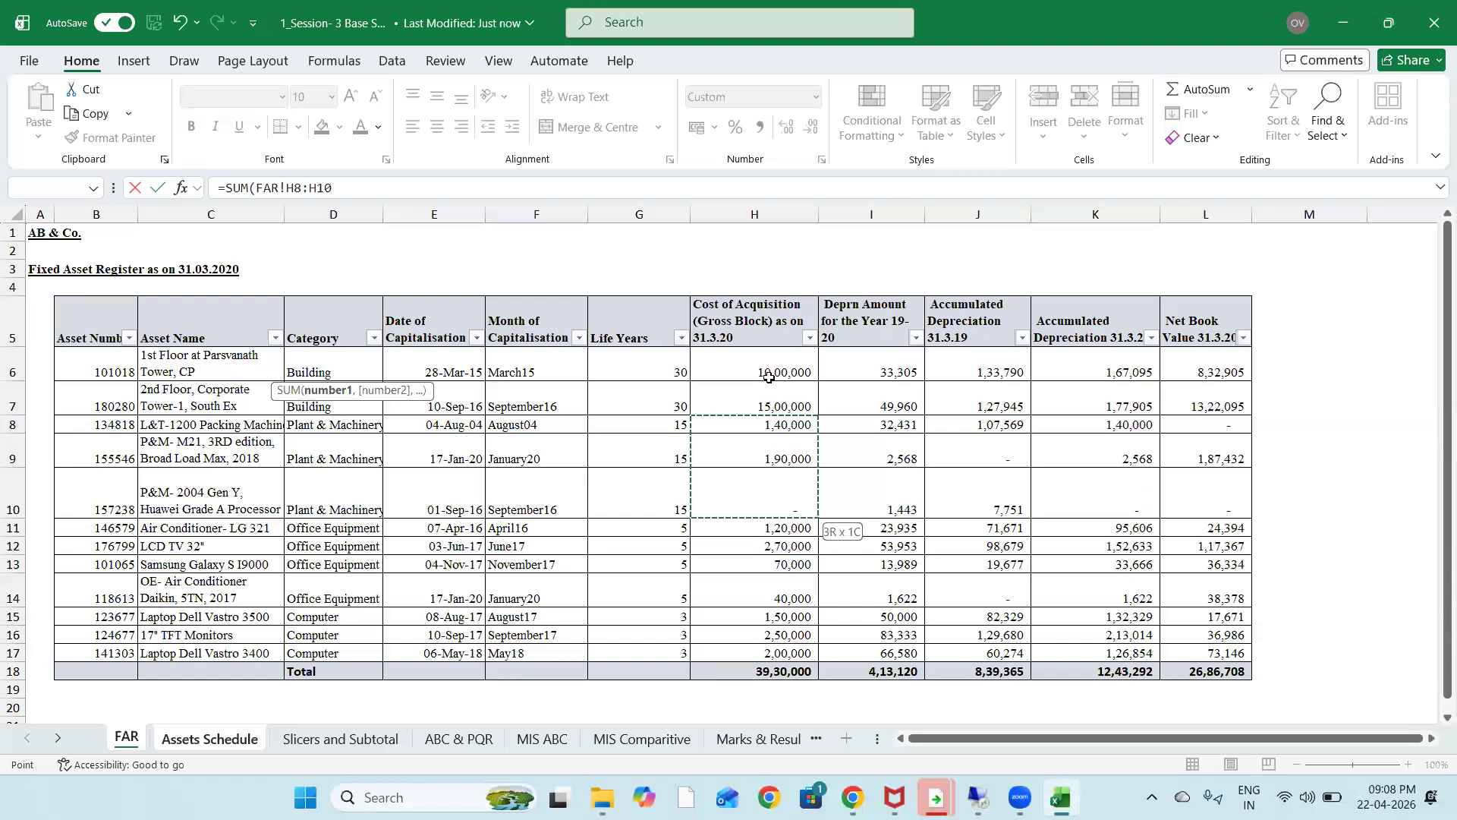
{"action": "key", "text": "Return"}
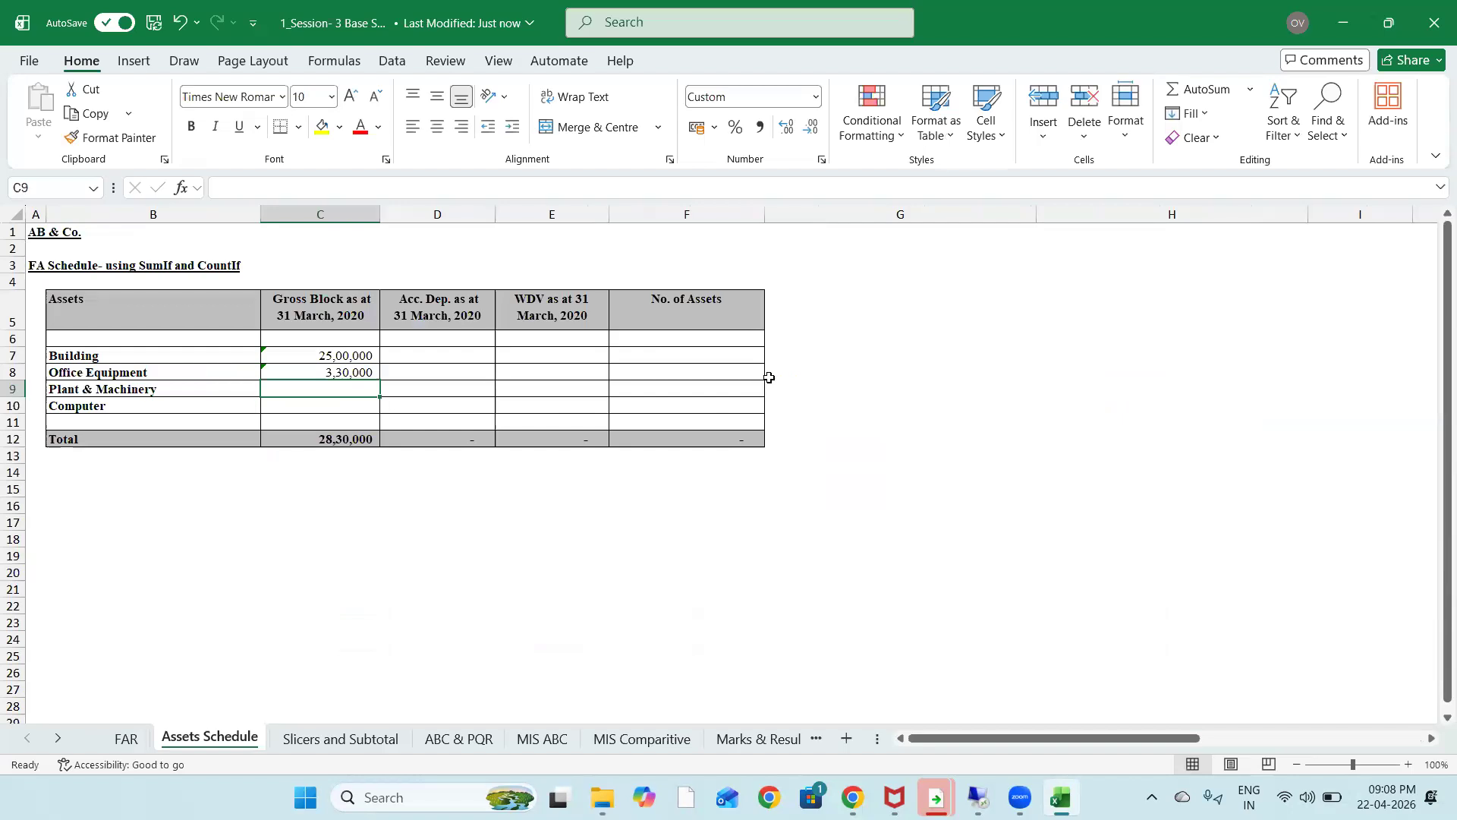
Clear the SUM formulas from Gross Block cells C7 and C8, leaving C7 selected
{"action": "key", "text": "Up"}
{"action": "key", "text": "shift+Down"}
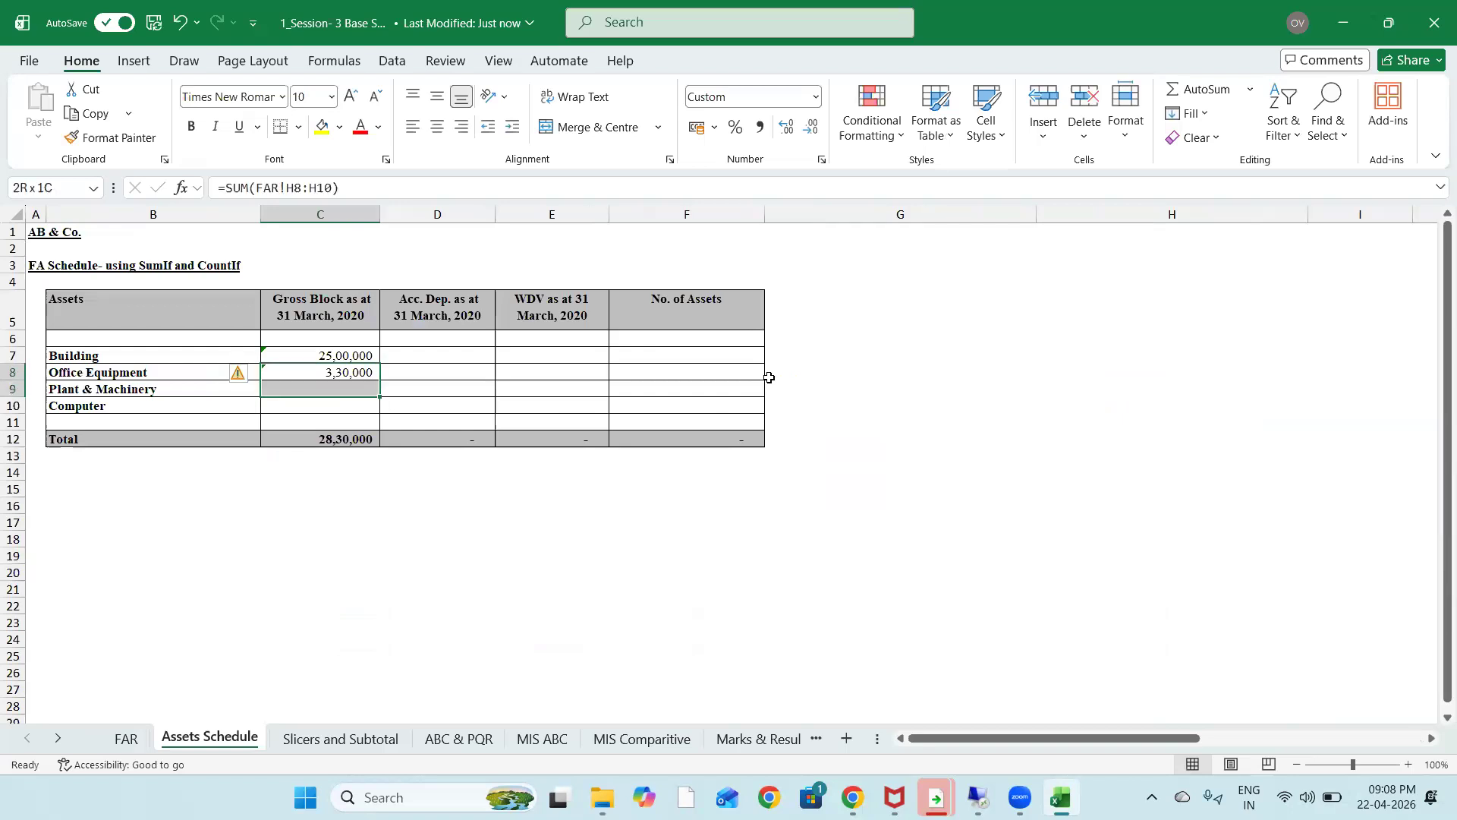
{"action": "key", "text": "Down"}
{"action": "key", "text": "Down"}
{"action": "key", "text": "Up"}
{"action": "key", "text": "Up"}
{"action": "key", "text": "Up"}
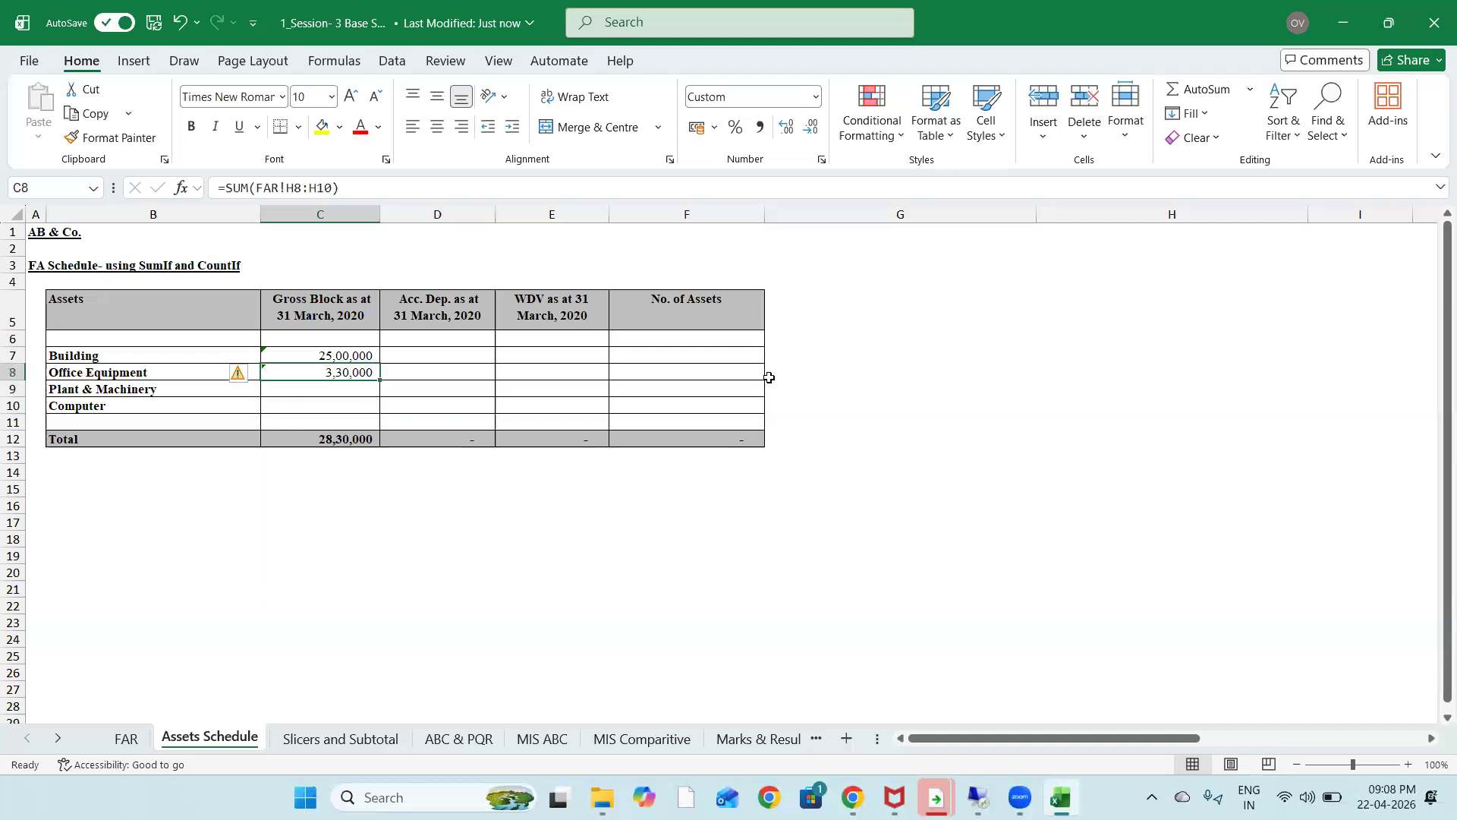
{"action": "key", "text": "shift+Down"}
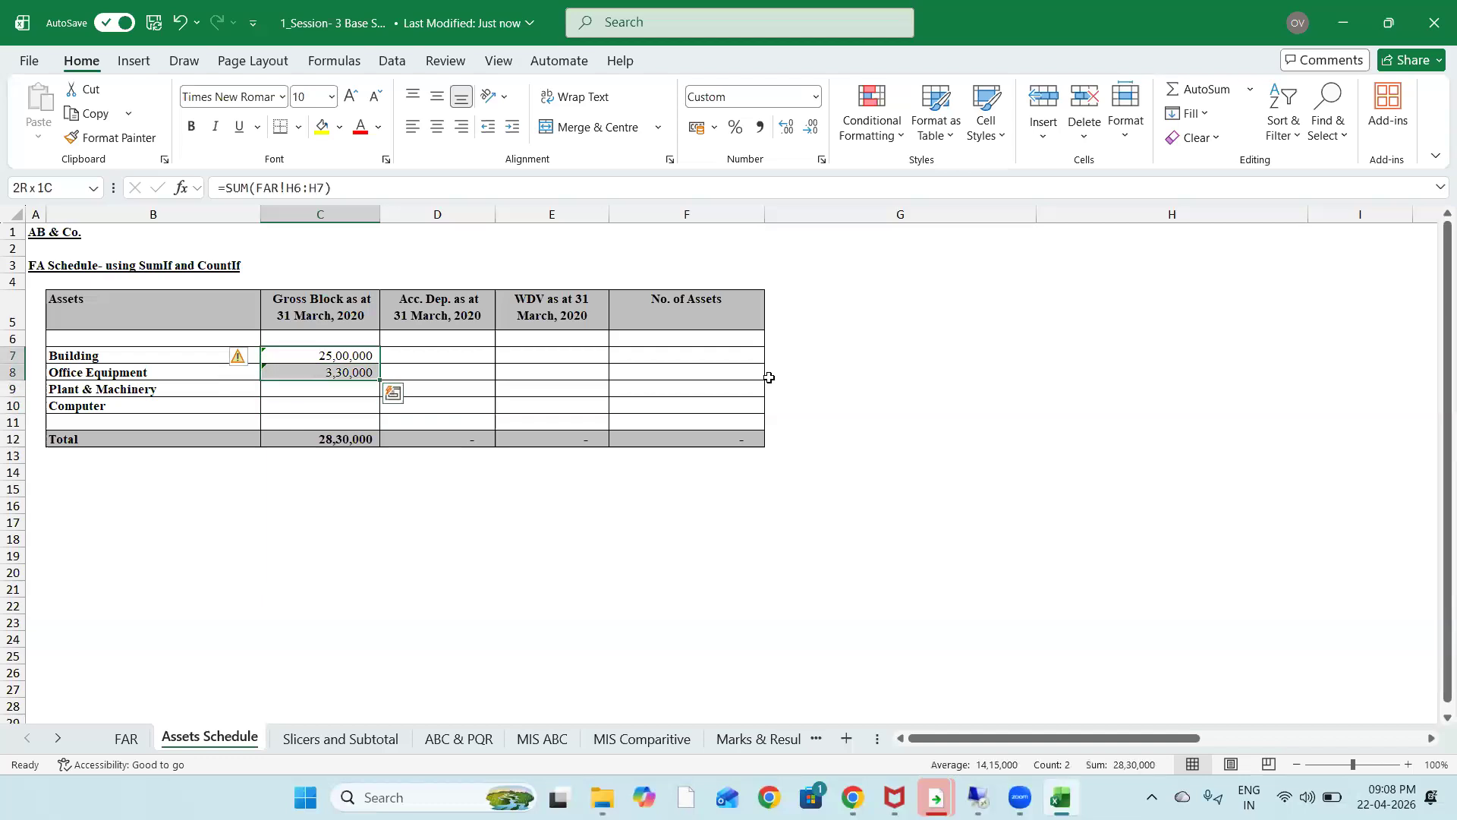
{"action": "key", "text": "Delete"}
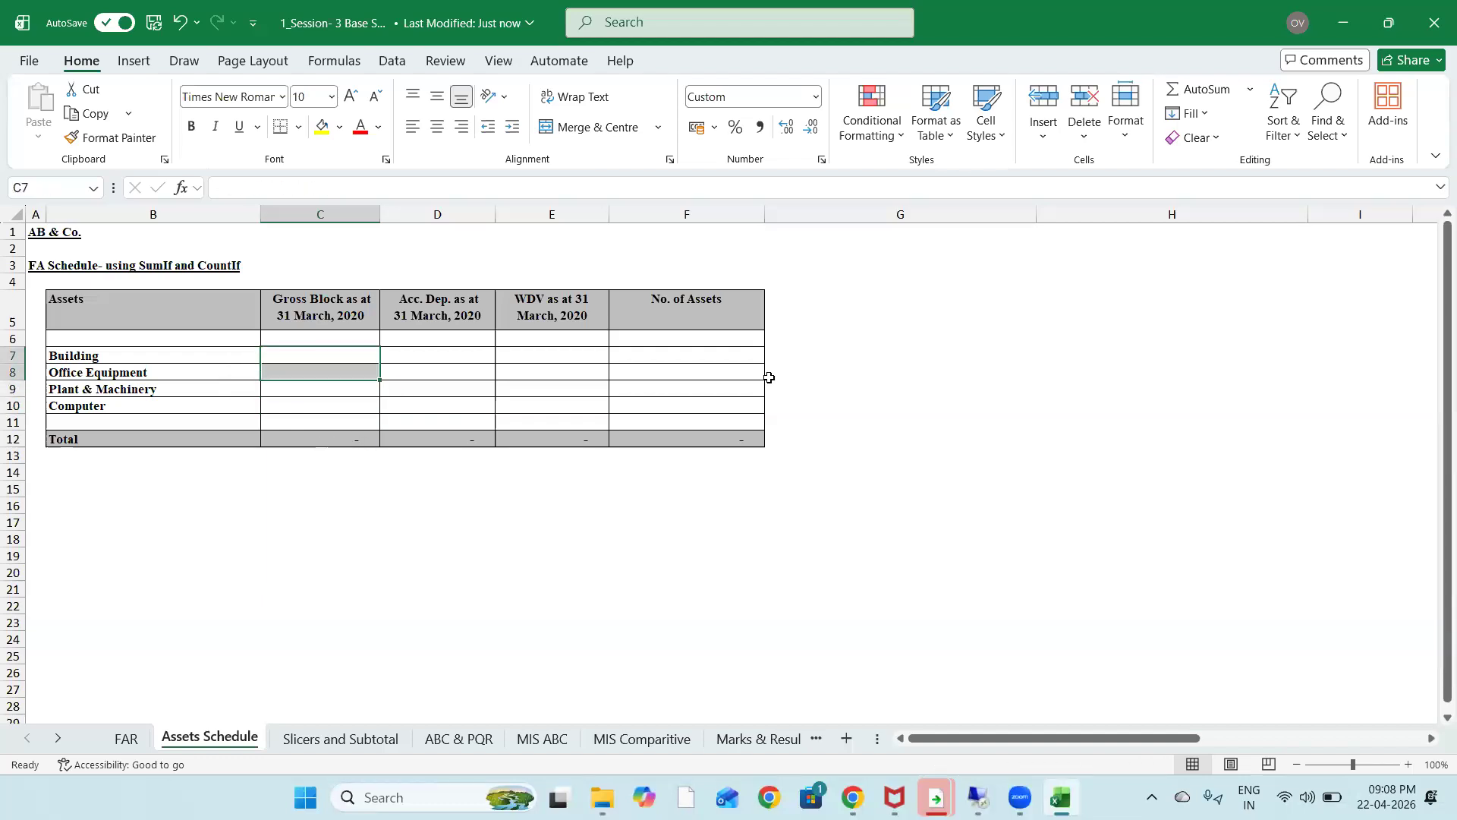
{"action": "key", "text": "shift+Up"}
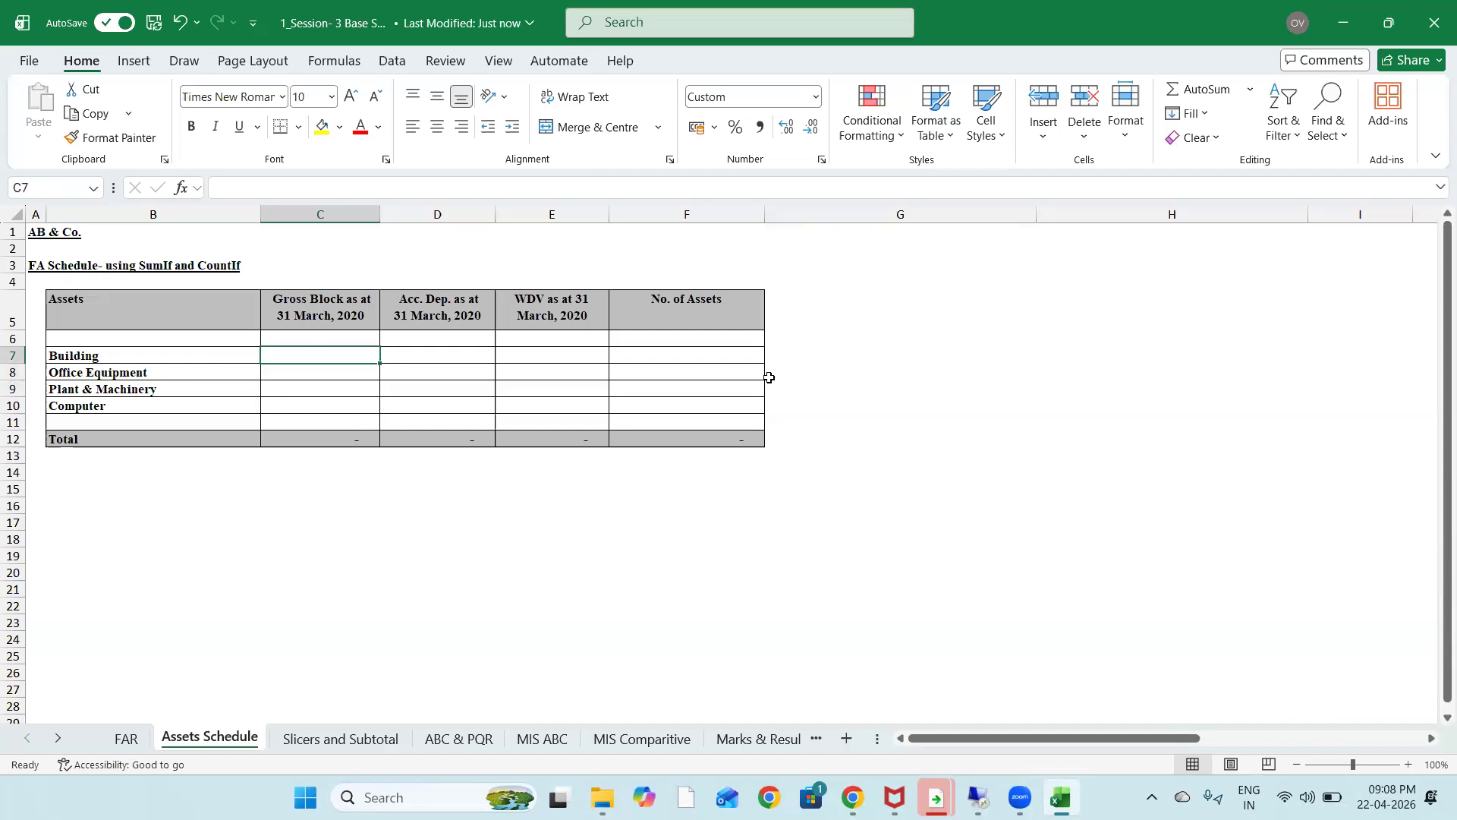
Start a SUMIF formula in Building's Gross Block cell C7 with the absolute range FAR!$D$5:$L$18
{"action": "type", "text": "=sumi"}
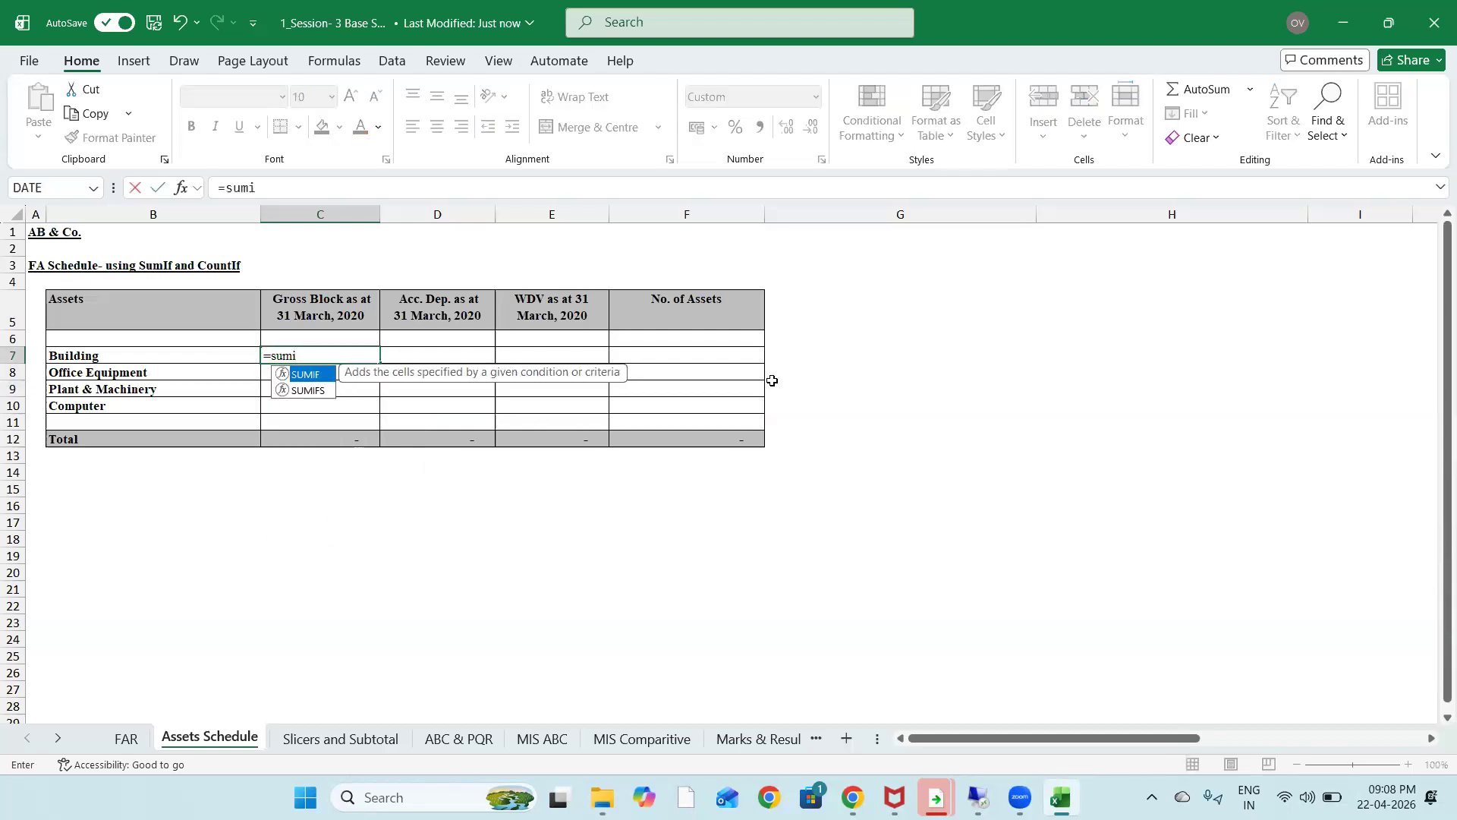
{"action": "key", "text": "Tab"}
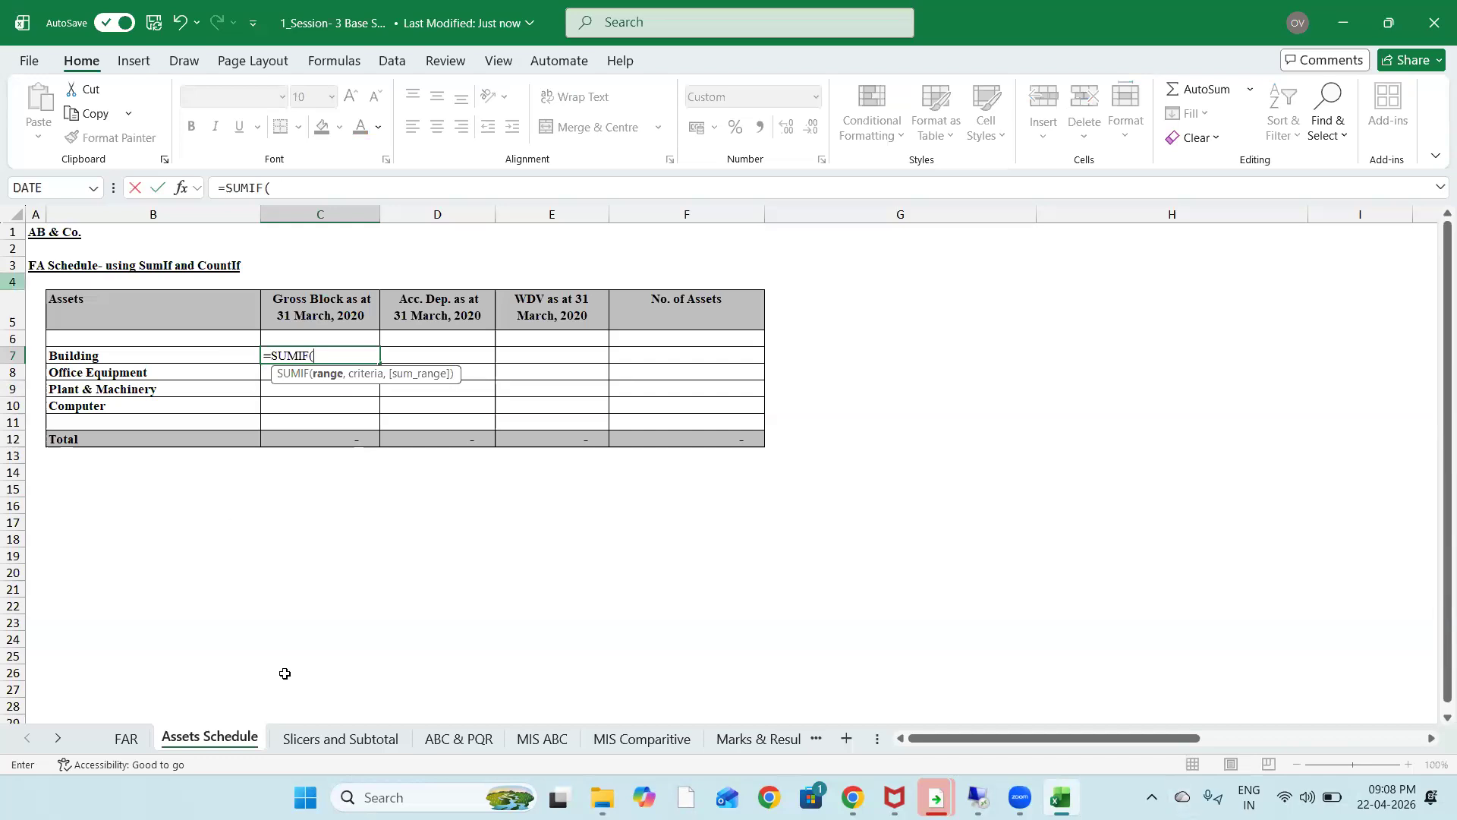
{"action": "left_click", "coordinate": [126, 737]}
{"action": "left_click", "coordinate": [341, 302]}
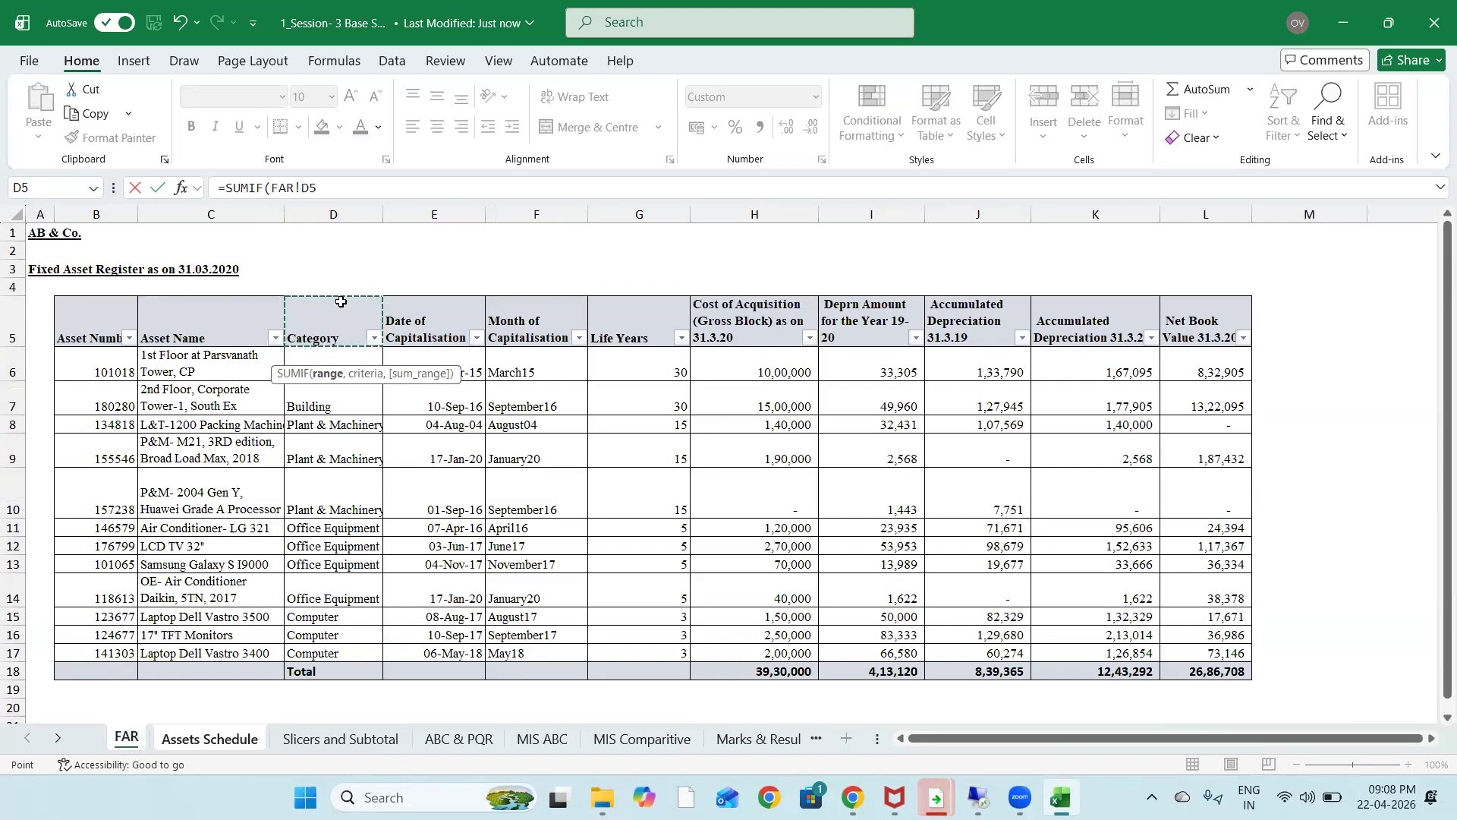
{"action": "key", "text": "shift+Down"}
{"action": "key", "text": "shift+Down"}
{"action": "key", "text": "shift+Down"}
{"action": "key", "text": "shift+Down"}
{"action": "key", "text": "shift+Down"}
{"action": "key", "text": "shift+Down"}
{"action": "key", "text": "shift+Down"}
{"action": "key", "text": "shift+Down"}
{"action": "key", "text": "shift+Down"}
{"action": "key", "text": "shift+Down"}
{"action": "key", "text": "shift+Down"}
{"action": "key", "text": "shift+Down"}
{"action": "key", "text": "shift+Down"}
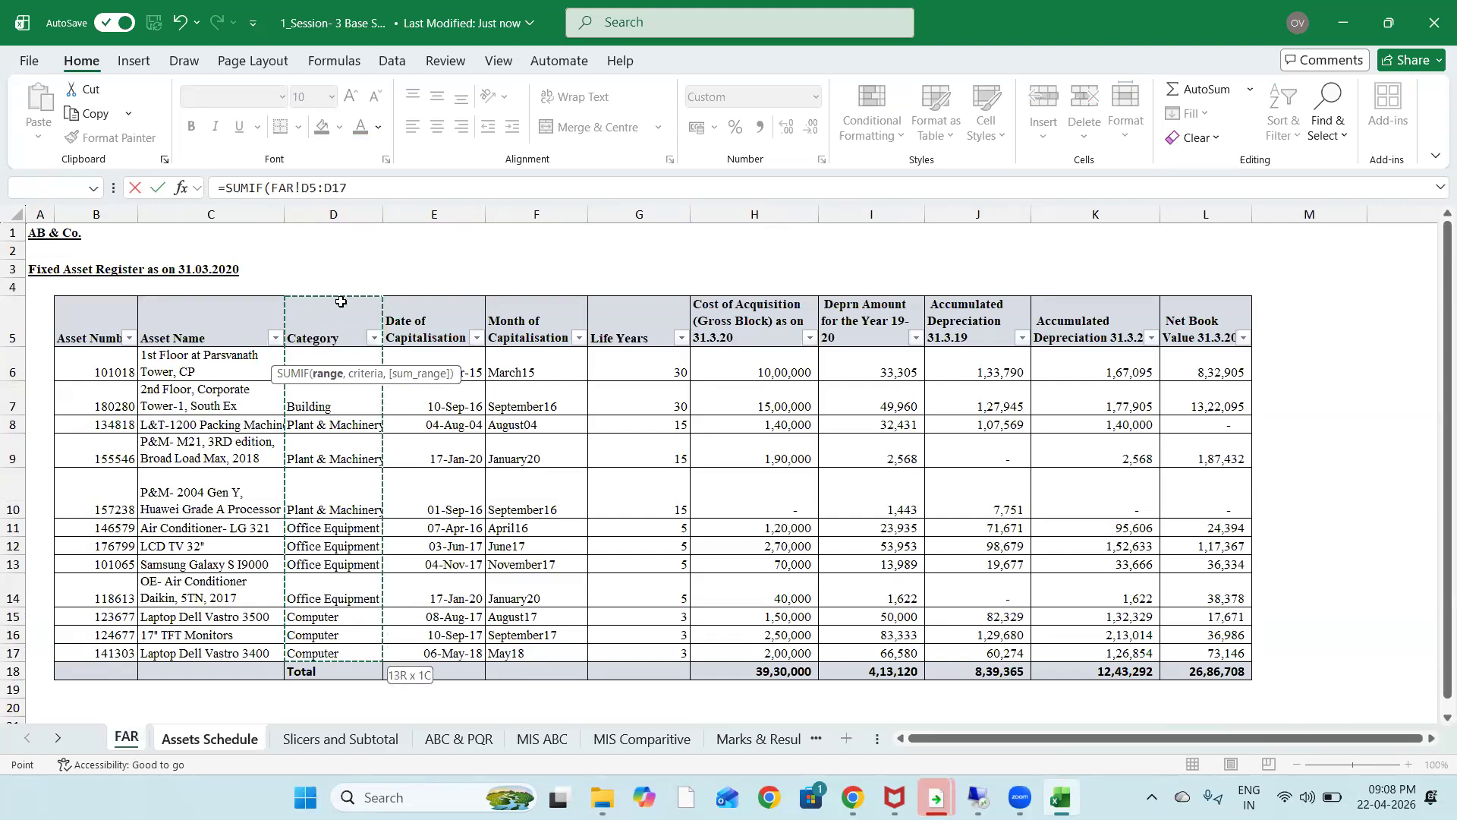
{"action": "key", "text": "shift+Right"}
{"action": "key", "text": "shift+Right"}
{"action": "key", "text": "shift+Right"}
{"action": "key", "text": "shift+Right"}
{"action": "key", "text": "shift+Right"}
{"action": "key", "text": "shift+Right"}
{"action": "key", "text": "shift+Right"}
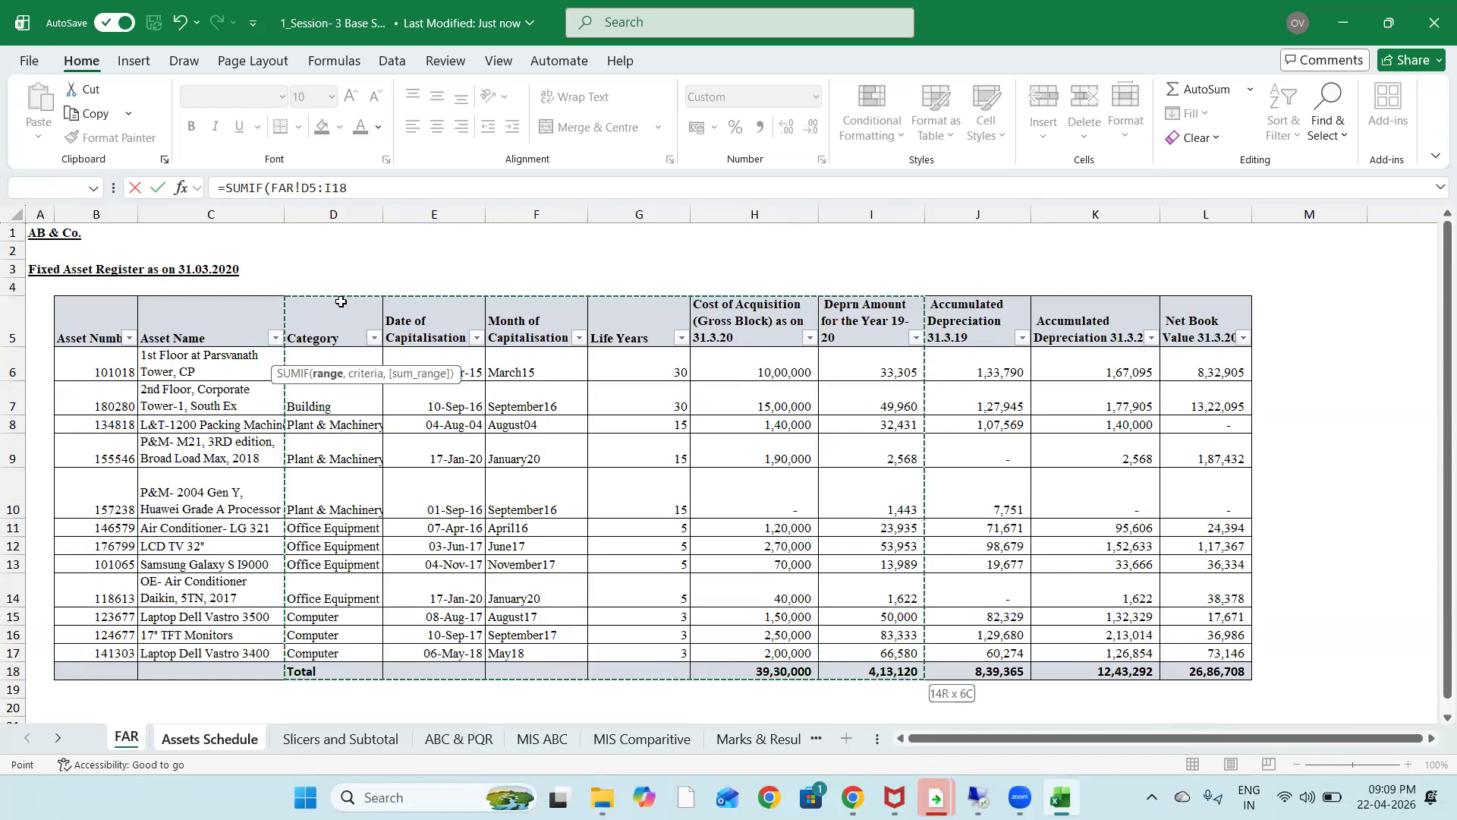
{"action": "key", "text": "shift+Right"}
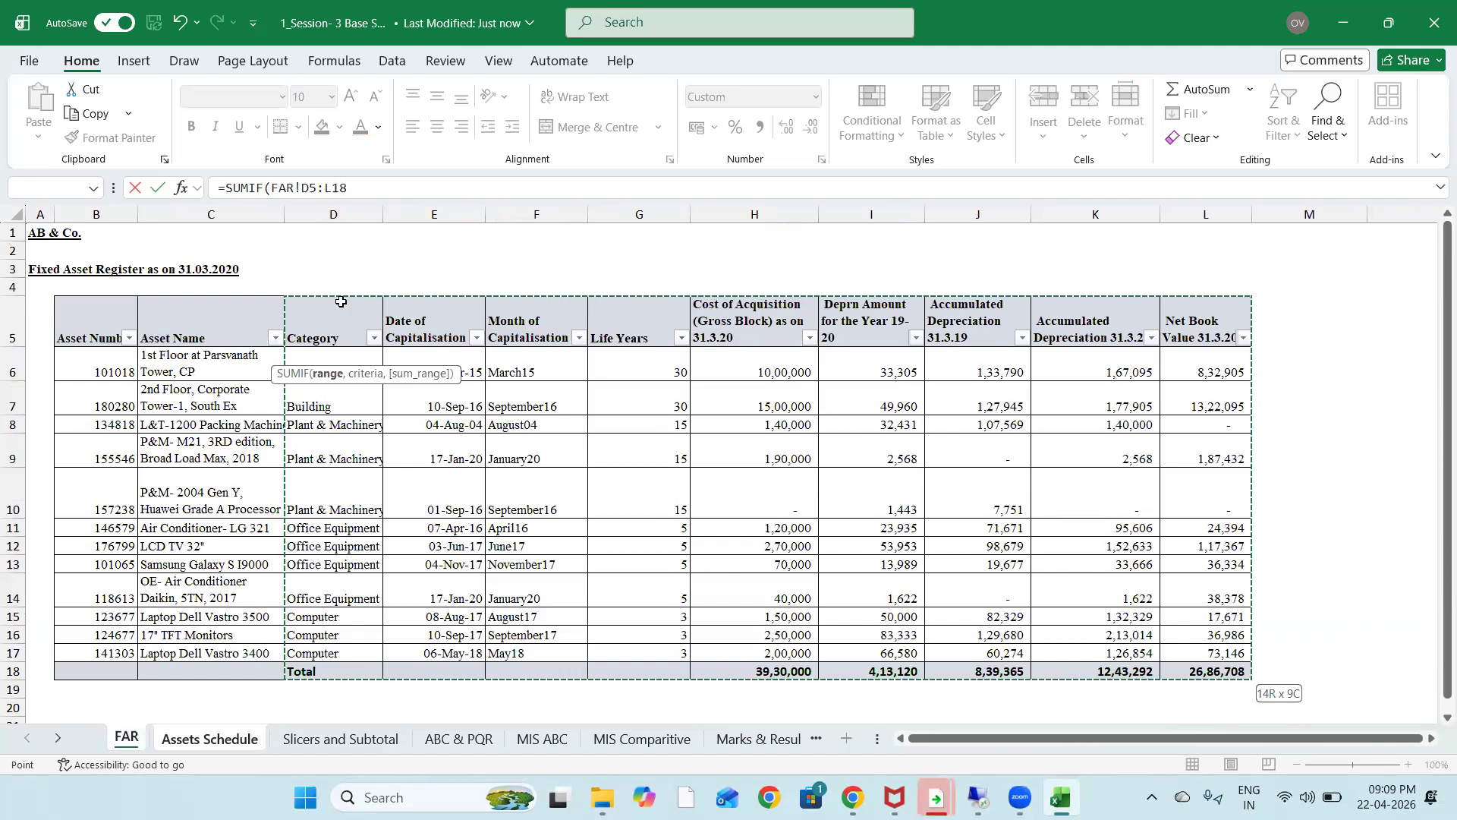
{"action": "key", "text": "F4"}
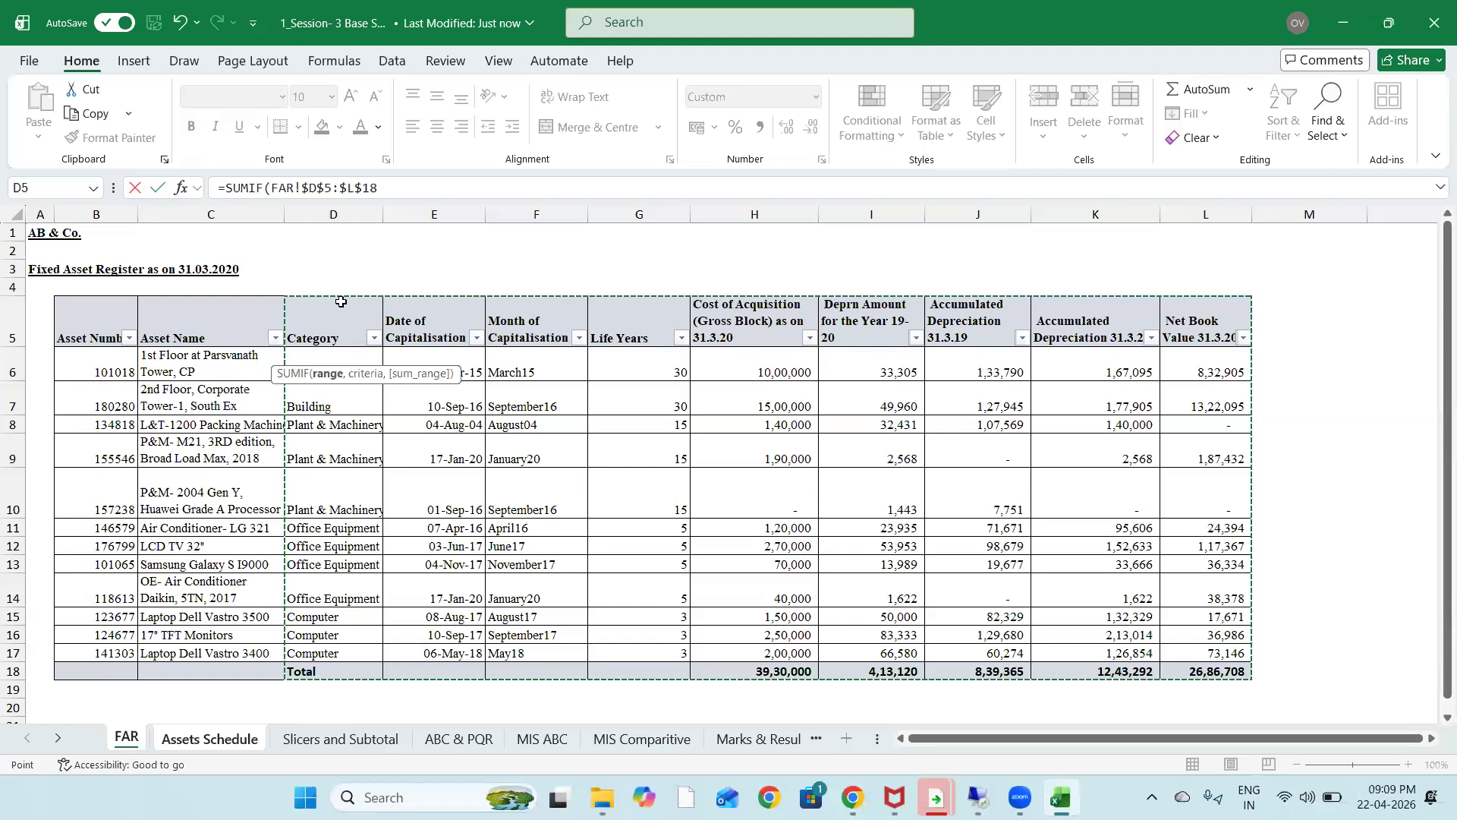
{"action": "type", "text": ","}
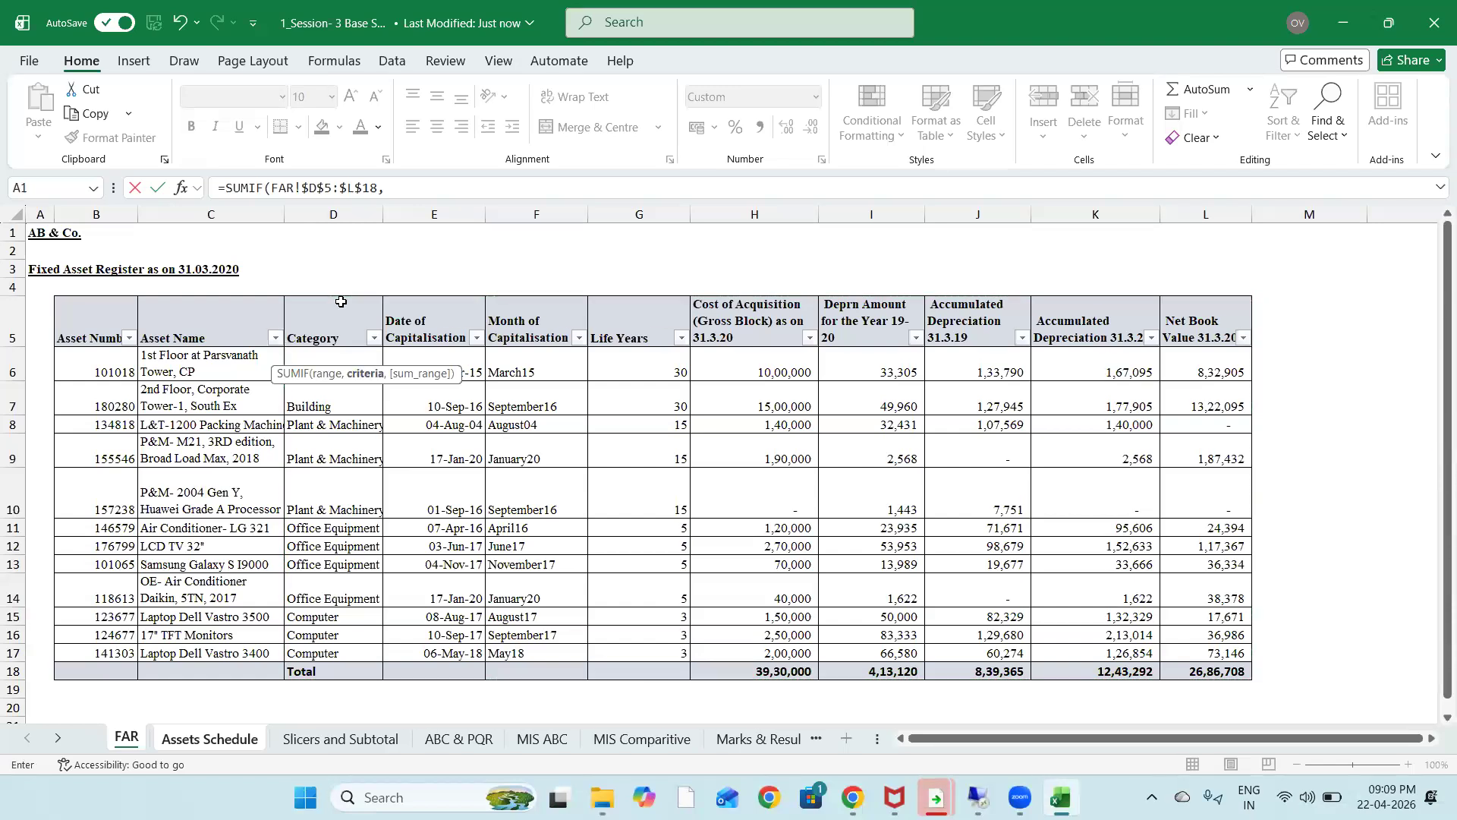
Complete C7's SUMIF with 'Assets Schedule'!B7 as the criteria and no sum range, and review the entered formula
{"action": "left_click", "coordinate": [127, 737]}
{"action": "left_click", "coordinate": [190, 740]}
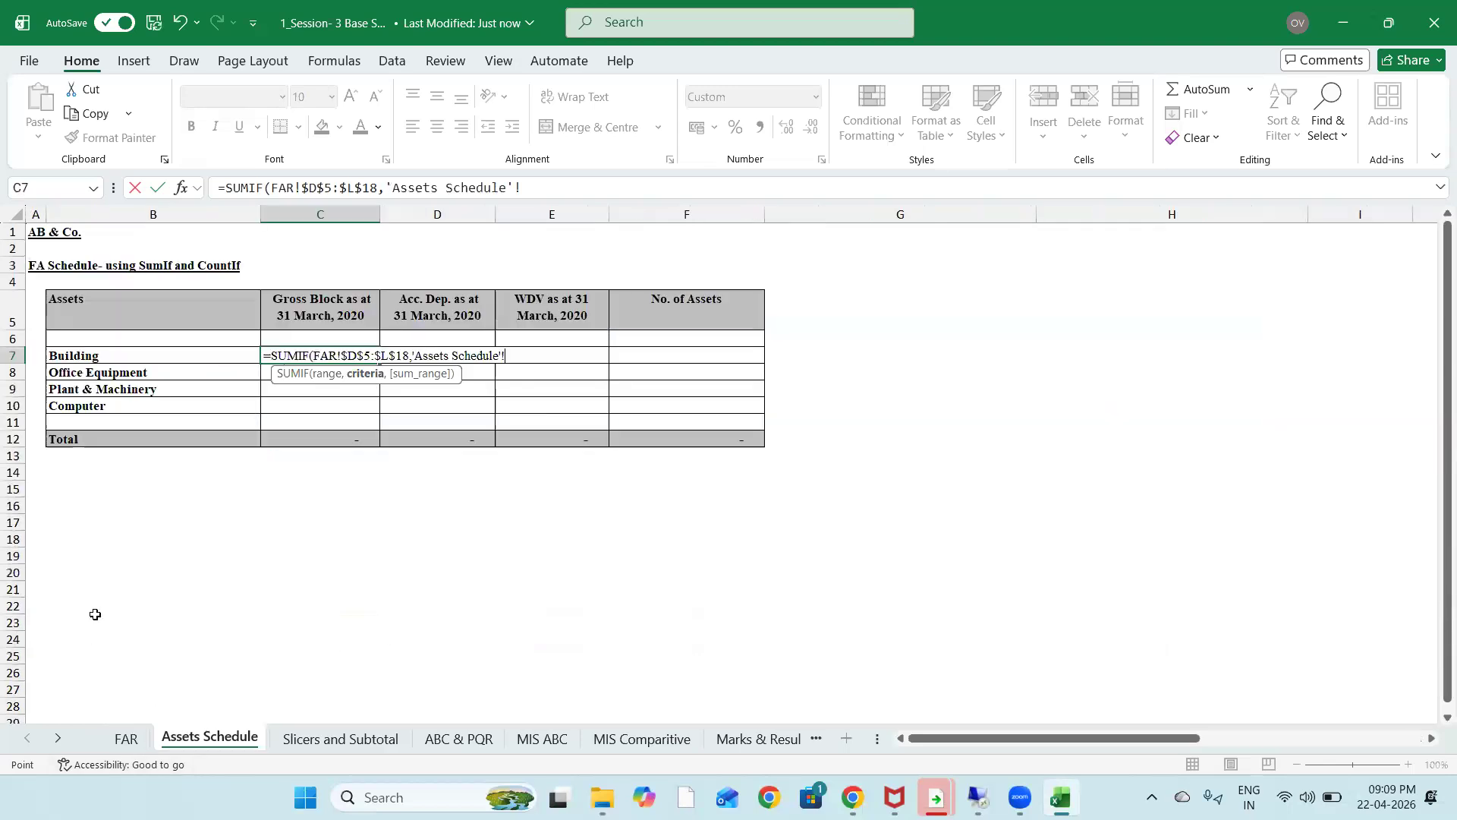
{"action": "left_click", "coordinate": [93, 359]}
{"action": "type", "text": ")"}
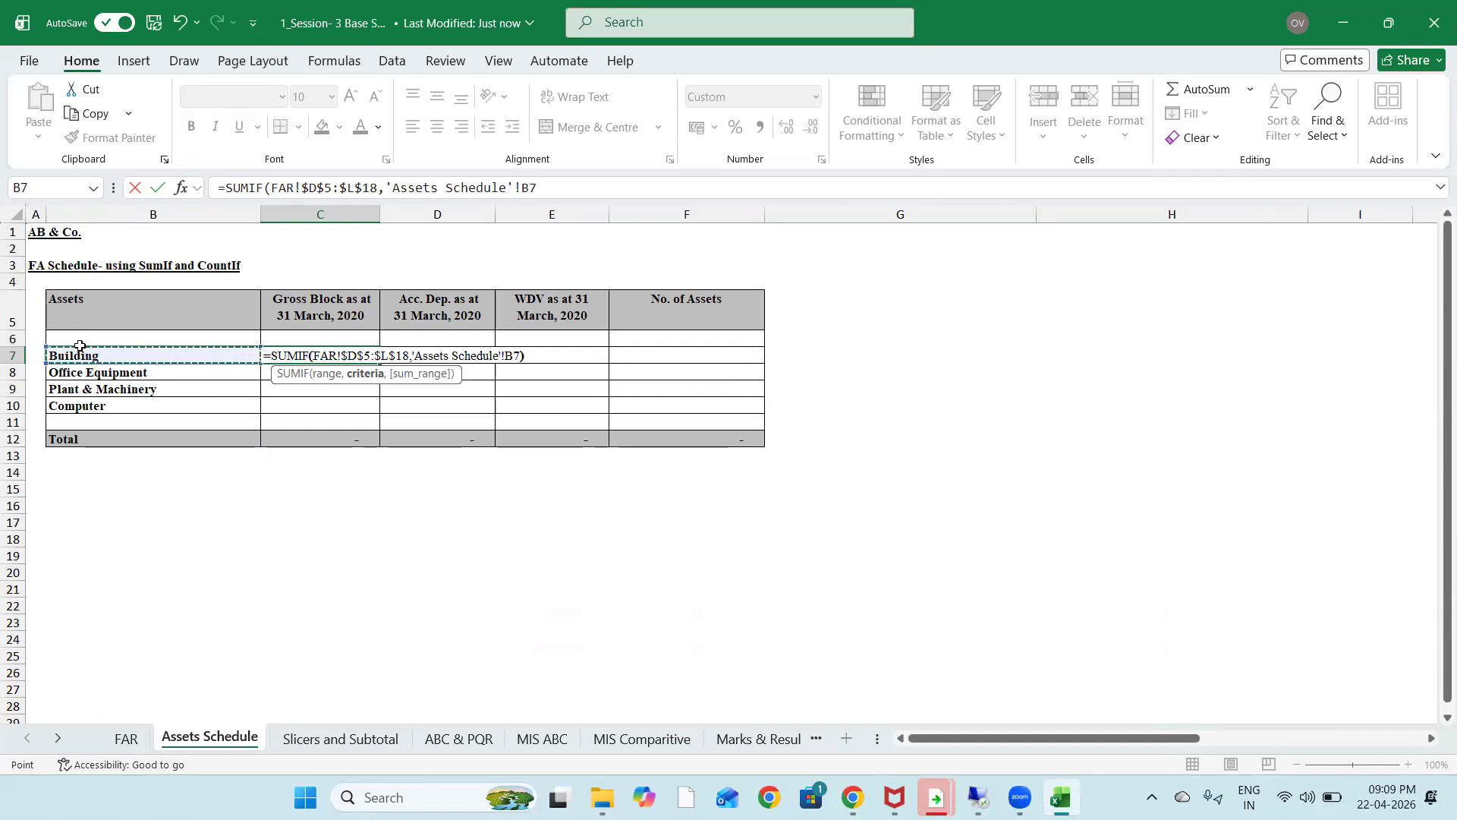
{"action": "key", "text": "Return"}
{"action": "key", "text": "Up"}
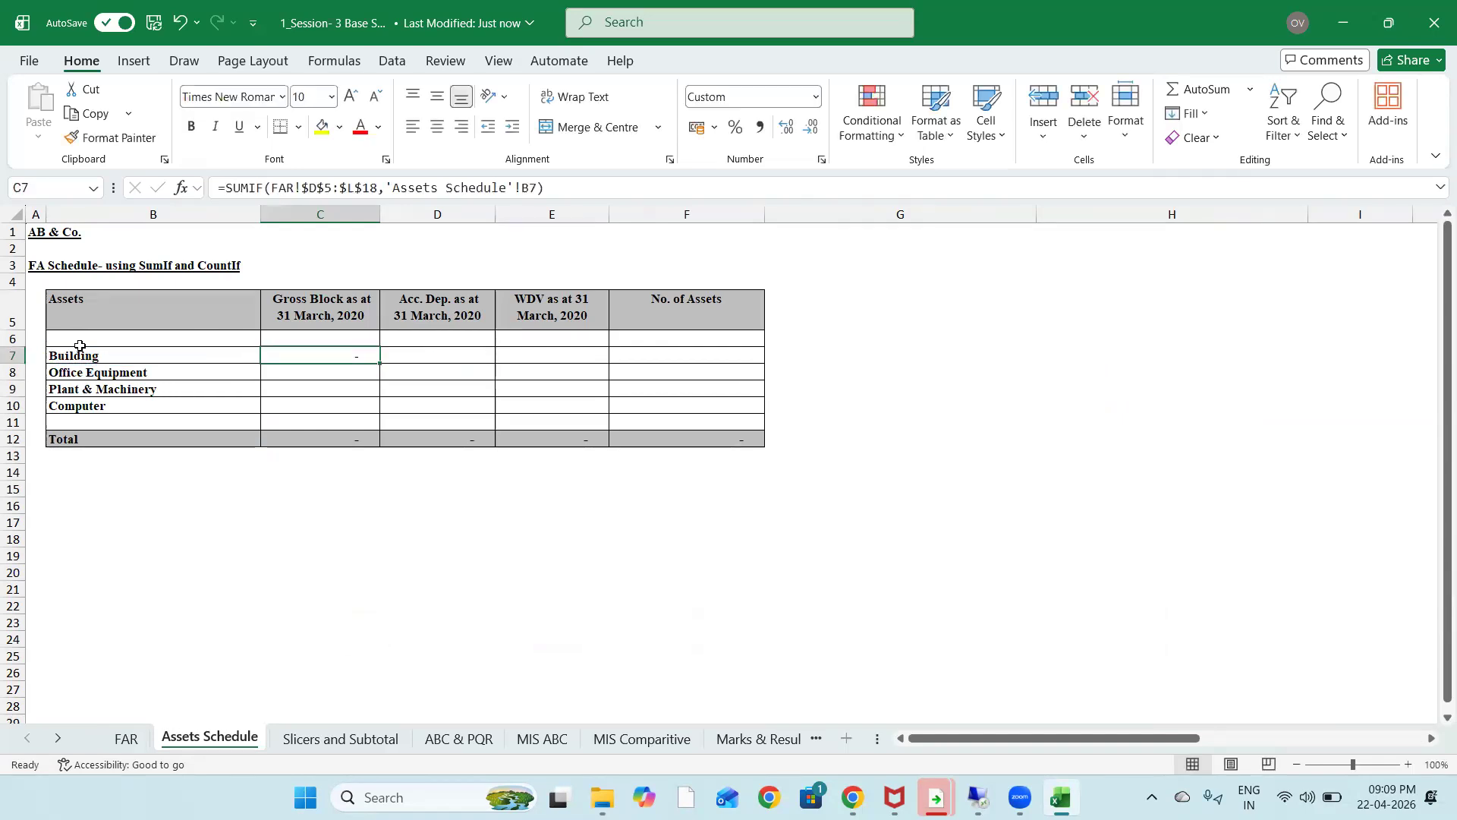
{"action": "key", "text": "F2"}
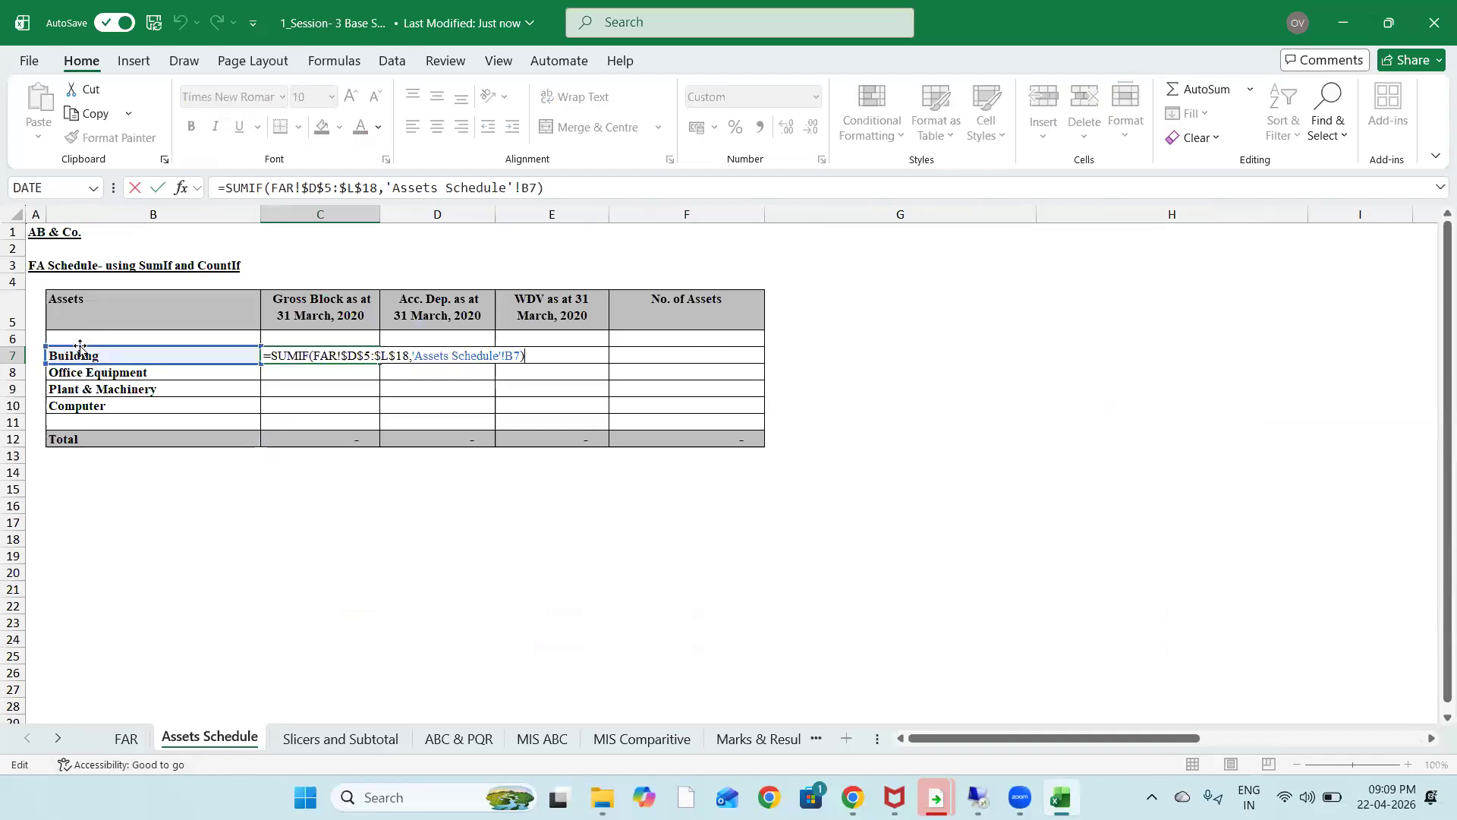
{"action": "key", "text": "Escape"}
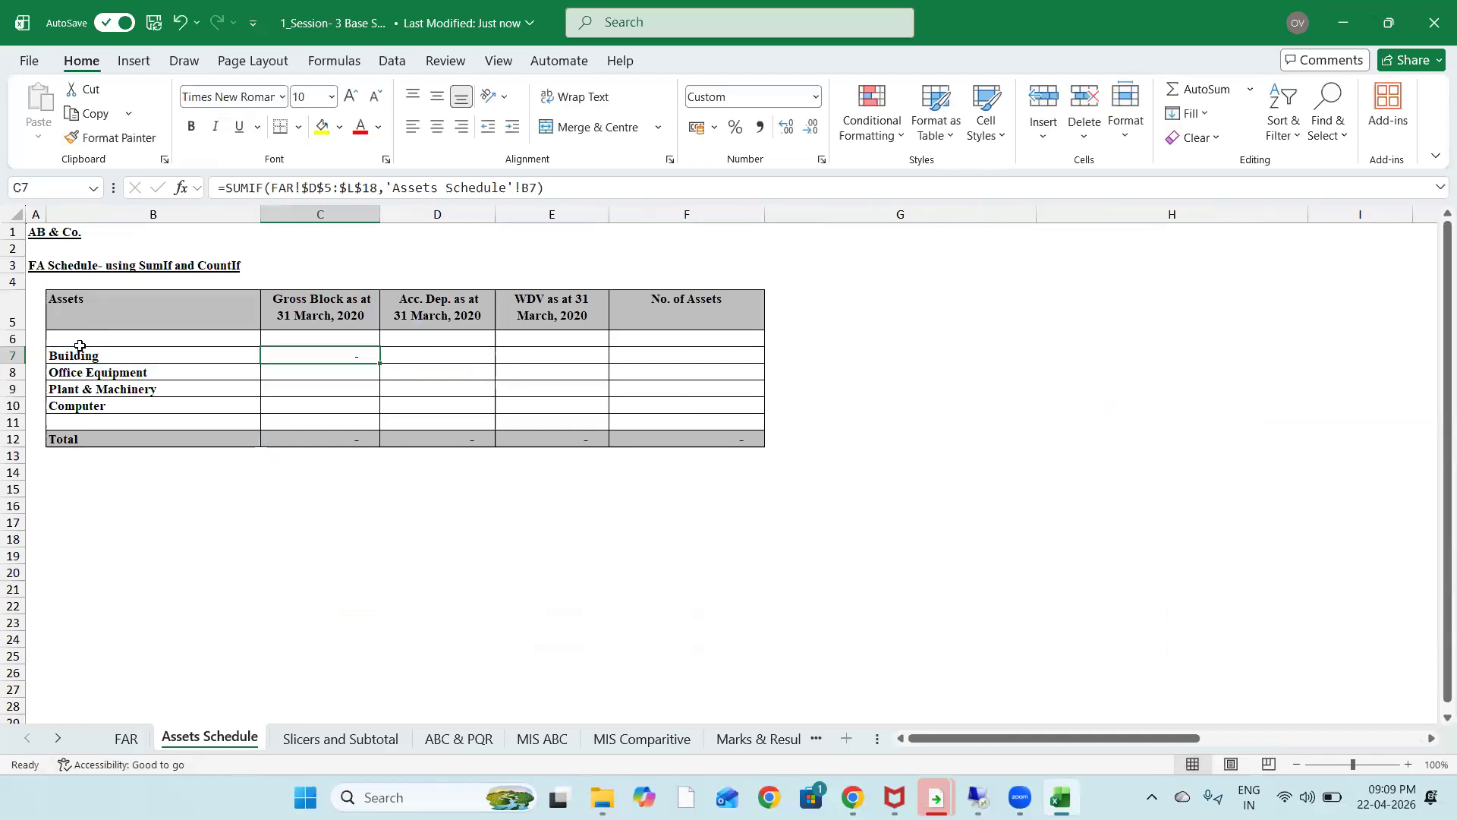
Rebuild the SUMIF formula in C7 with range FAR!$D$5:$L$18 and criteria 'Assets Schedule'!B7, ready for a sum range
{"action": "type", "text": "=sum"}
{"action": "key", "text": "Down"}
{"action": "key", "text": "Tab"}
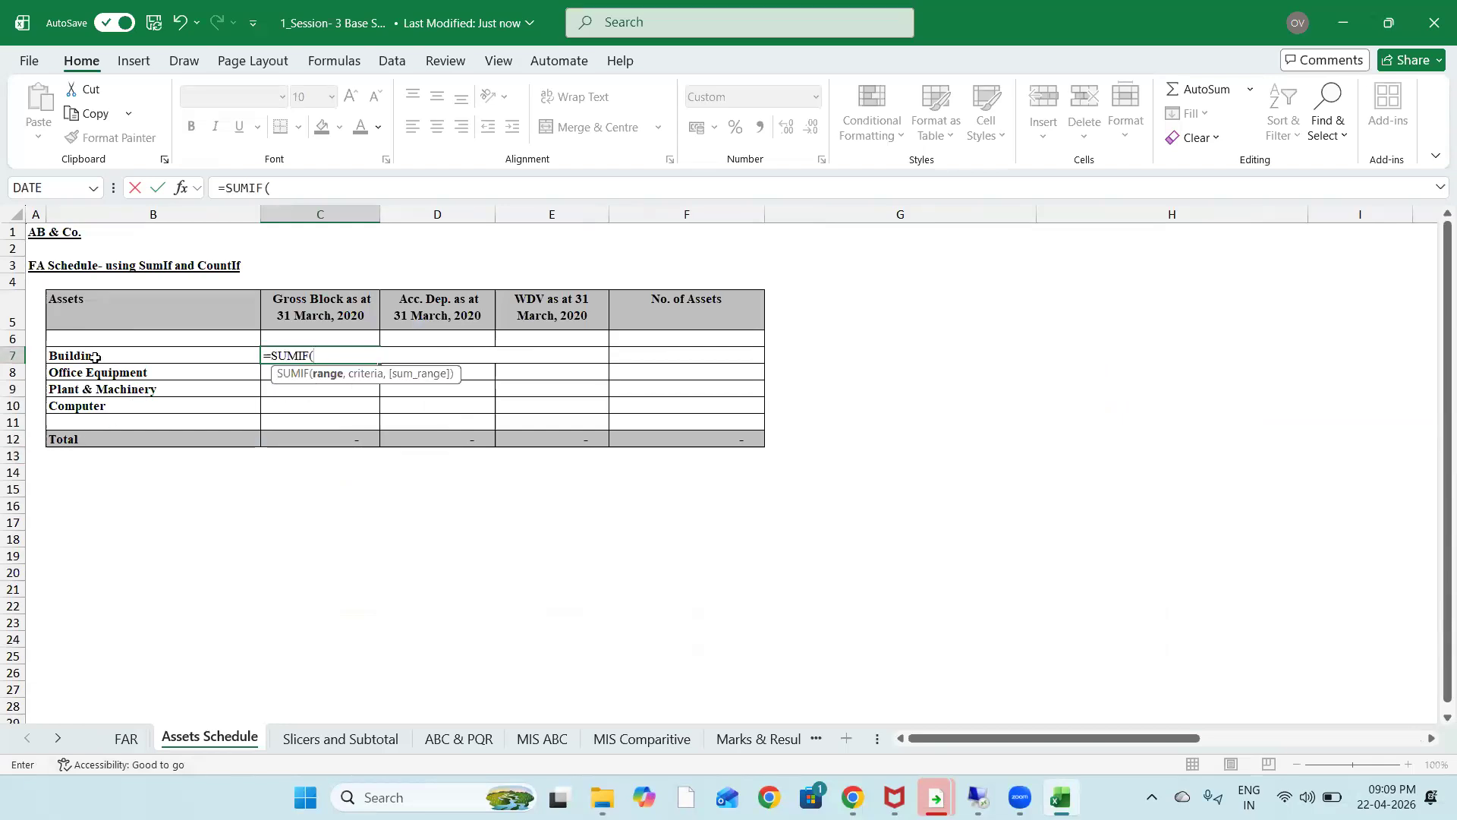
{"action": "left_click", "coordinate": [124, 736]}
{"action": "left_click", "coordinate": [338, 324]}
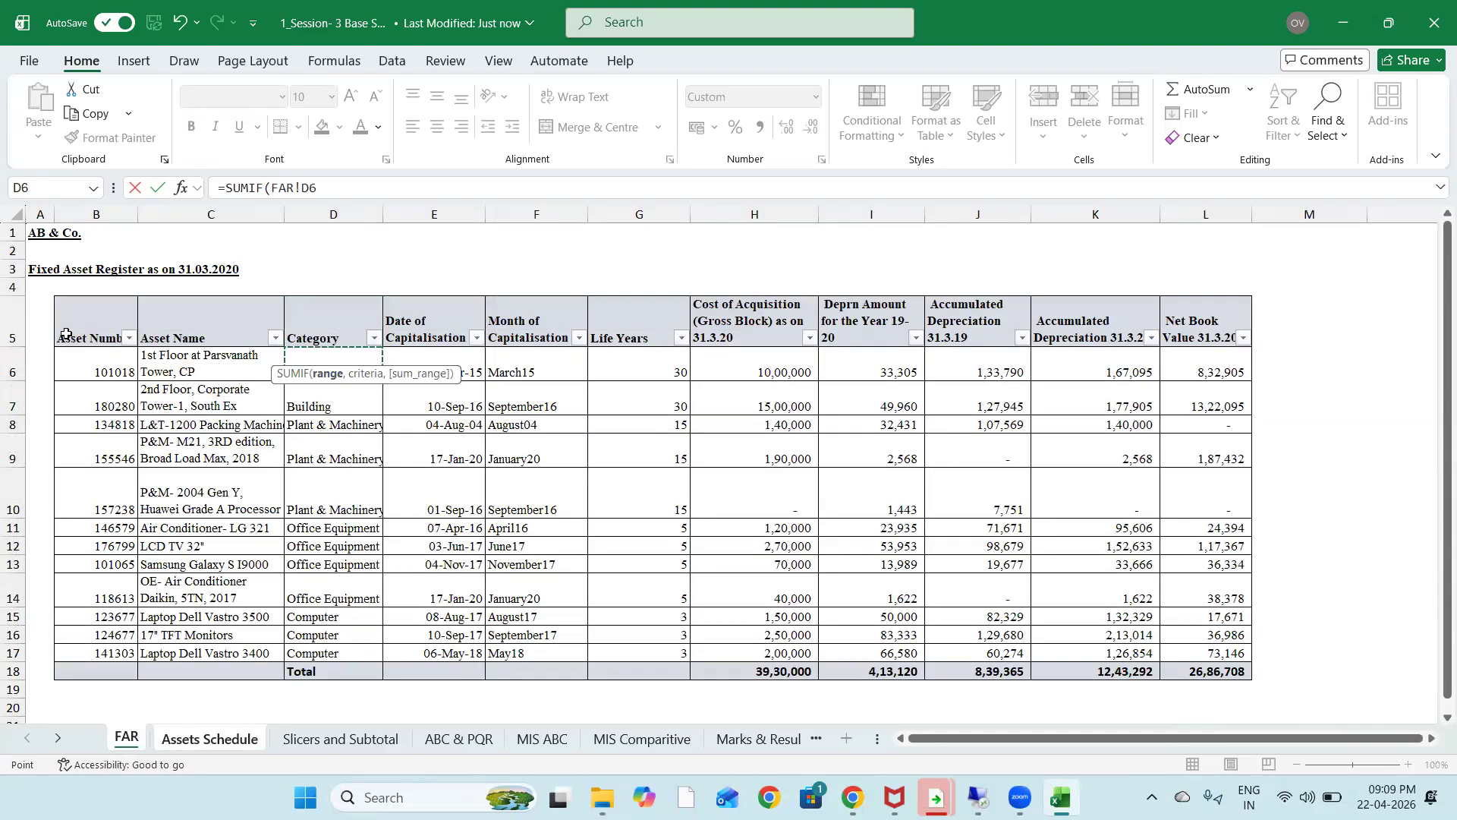
{"action": "left_click_drag", "start_coordinate": [334, 324], "coordinate": [1252, 683]}
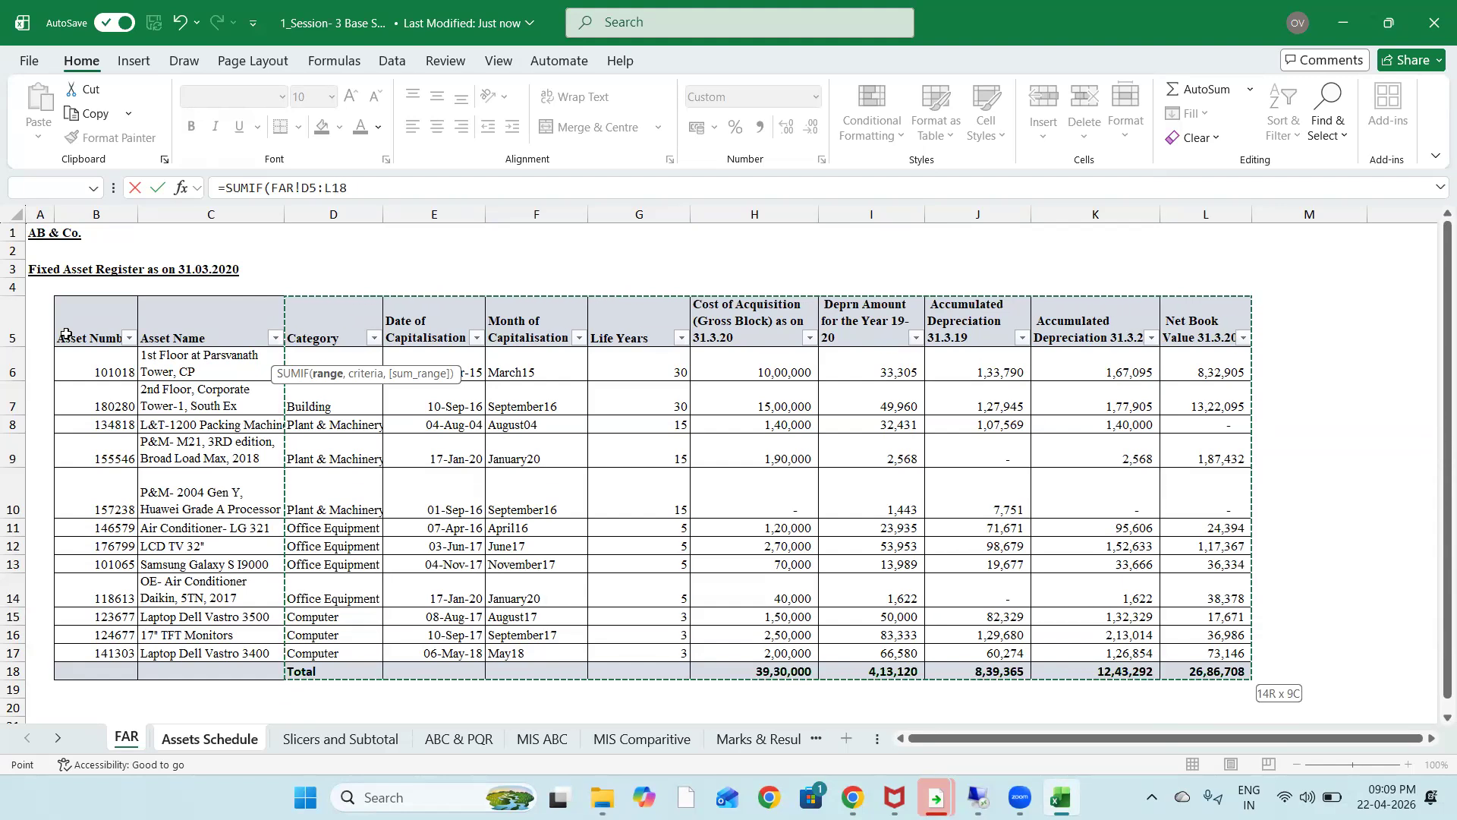
{"action": "key", "text": "F4"}
{"action": "type", "text": ","}
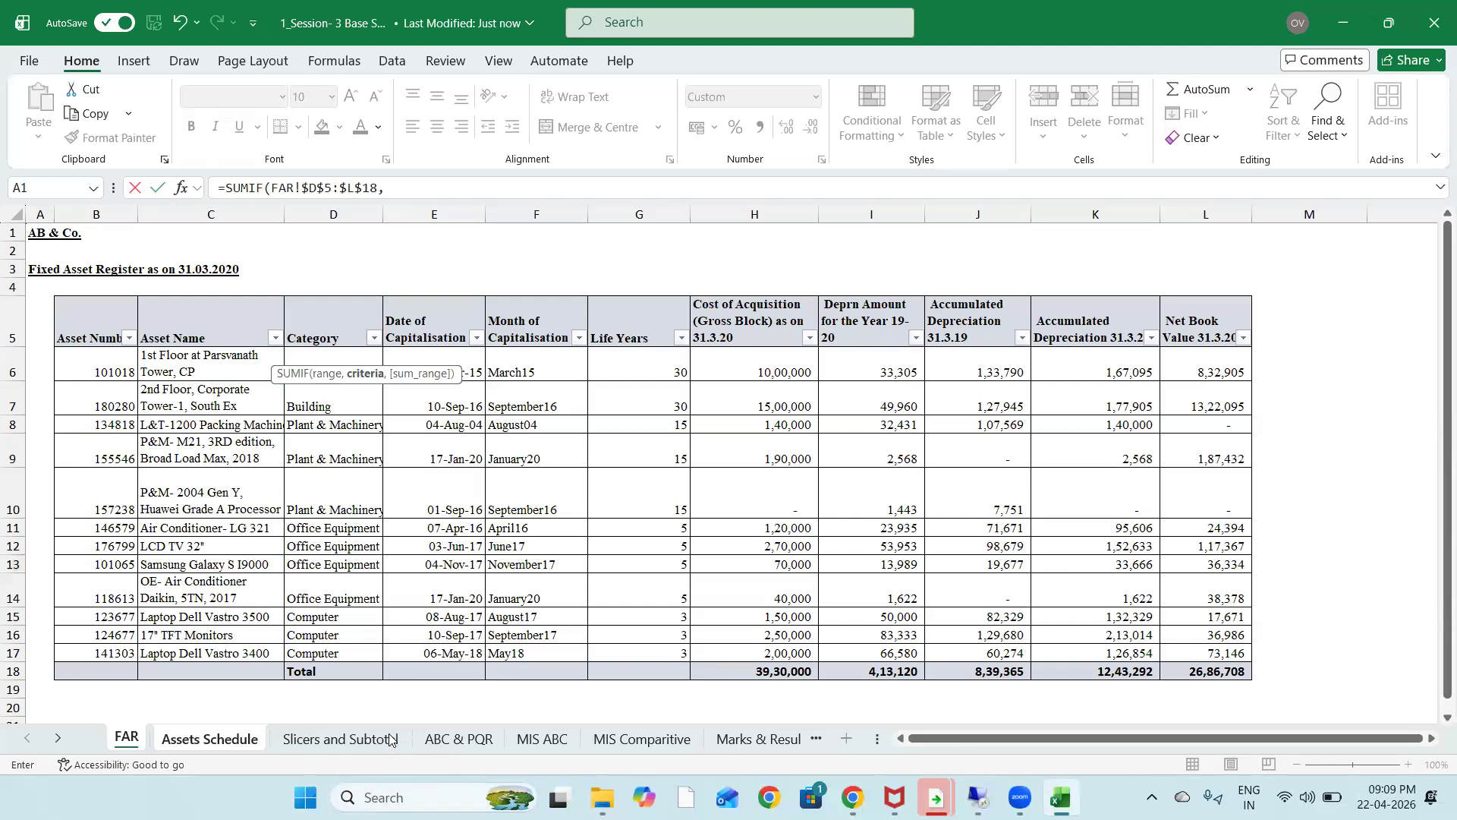
{"action": "left_click", "coordinate": [203, 739]}
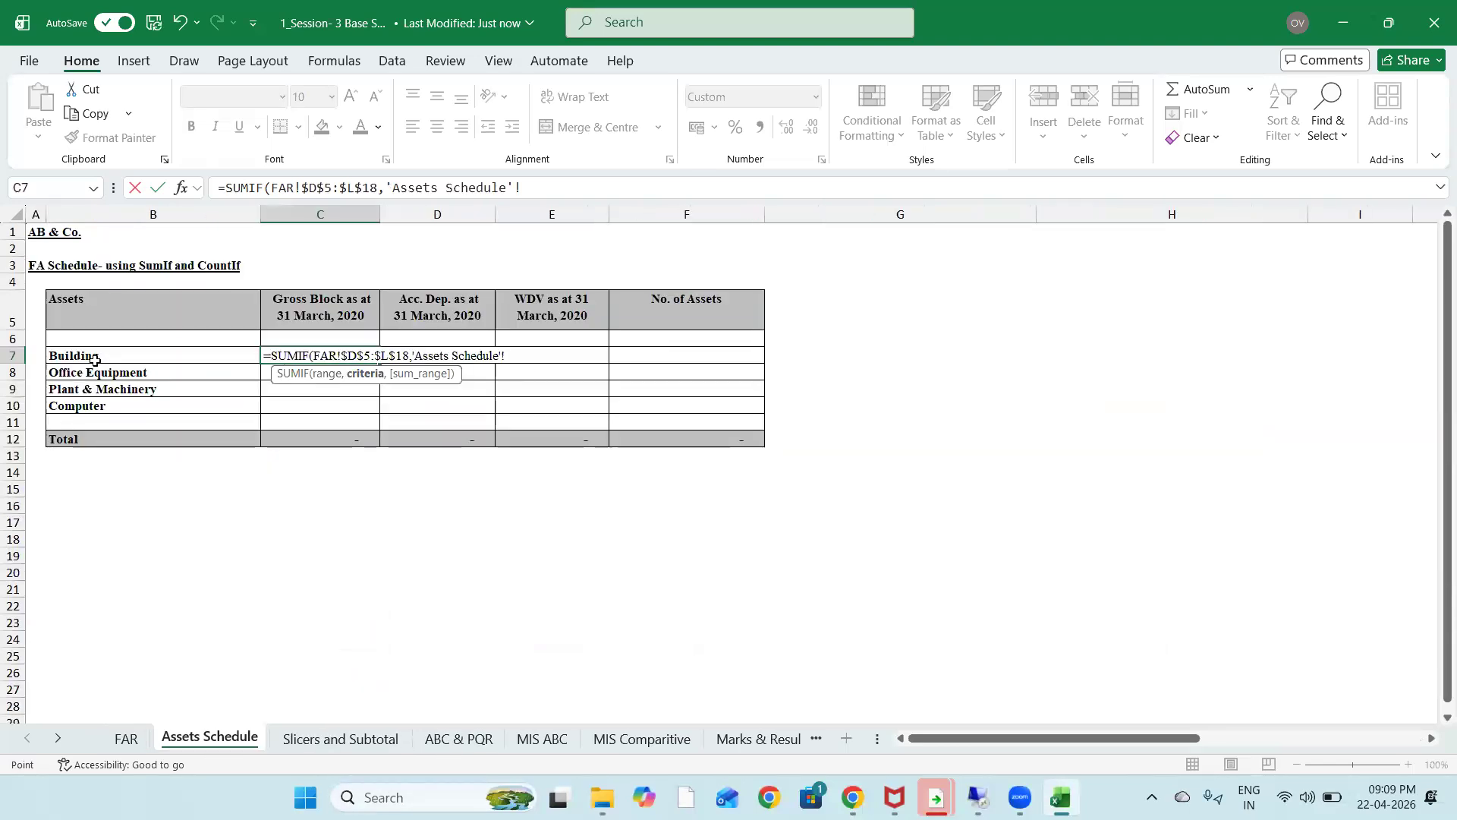
{"action": "left_click", "coordinate": [96, 357]}
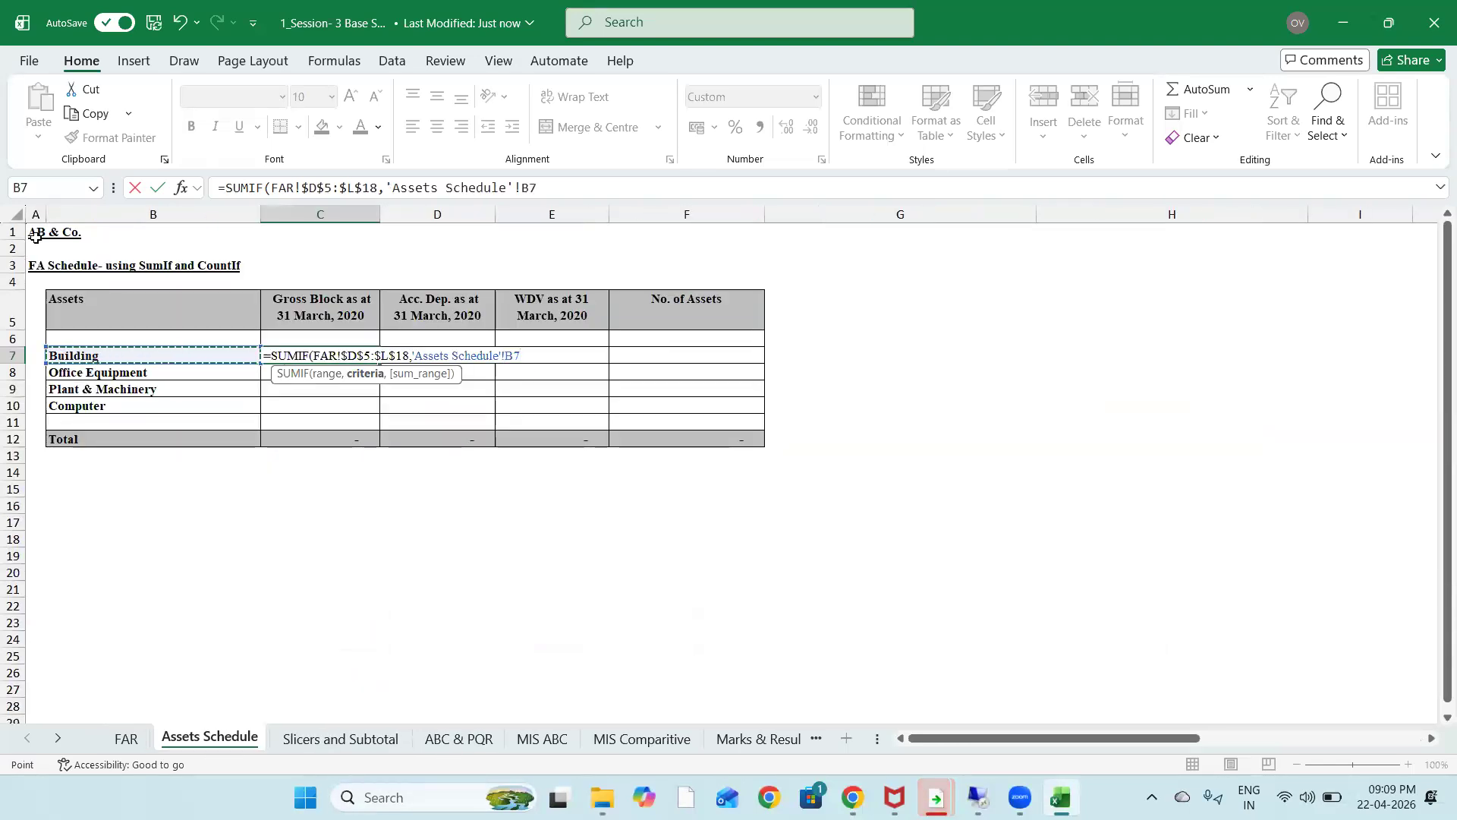
{"action": "type", "text": ","}
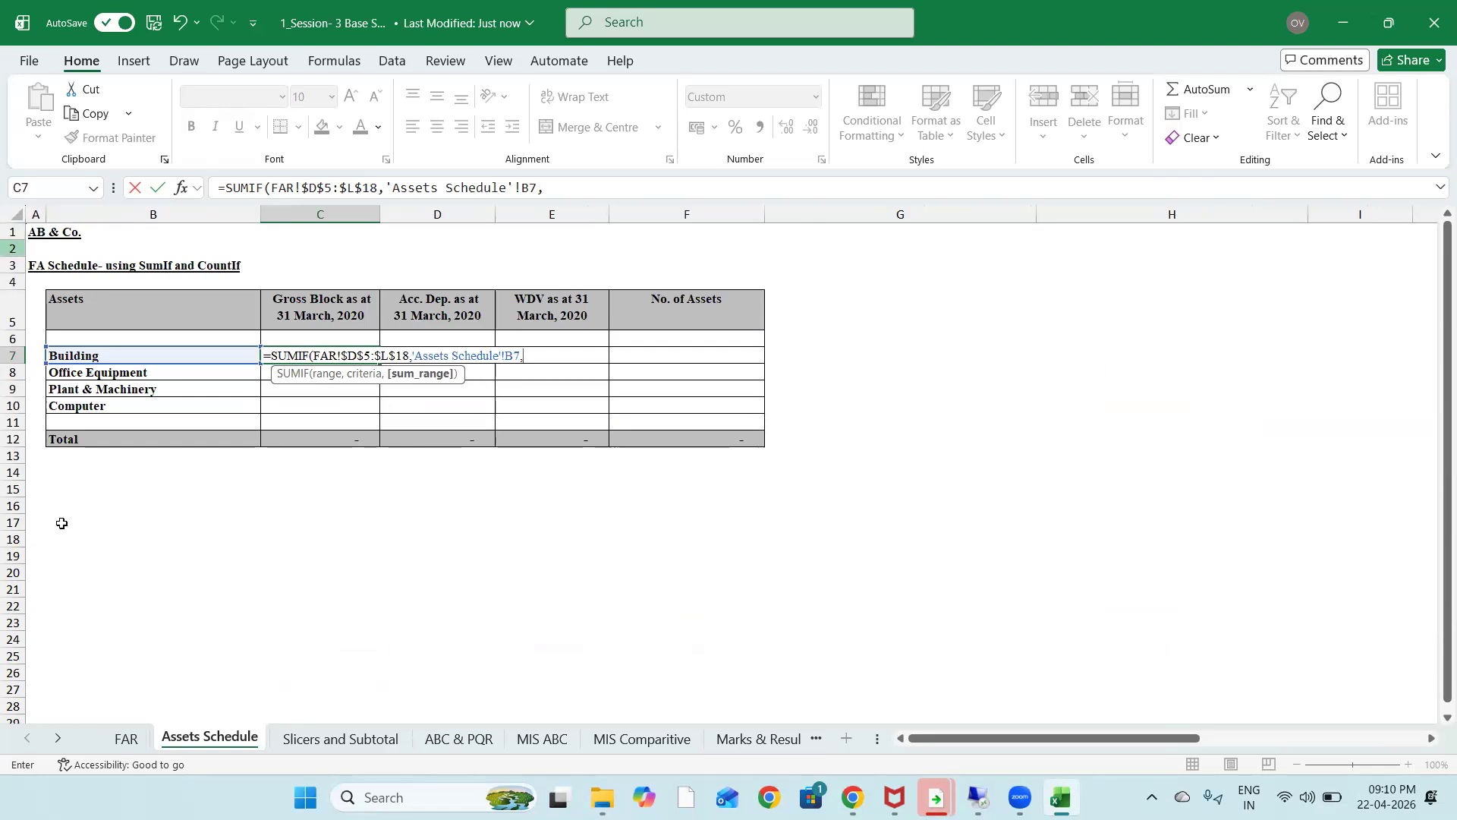
Complete C7's SUMIF with the register's gross block column, FAR!$H$6:$H$17, as the absolute sum range
{"action": "left_click", "coordinate": [126, 738]}
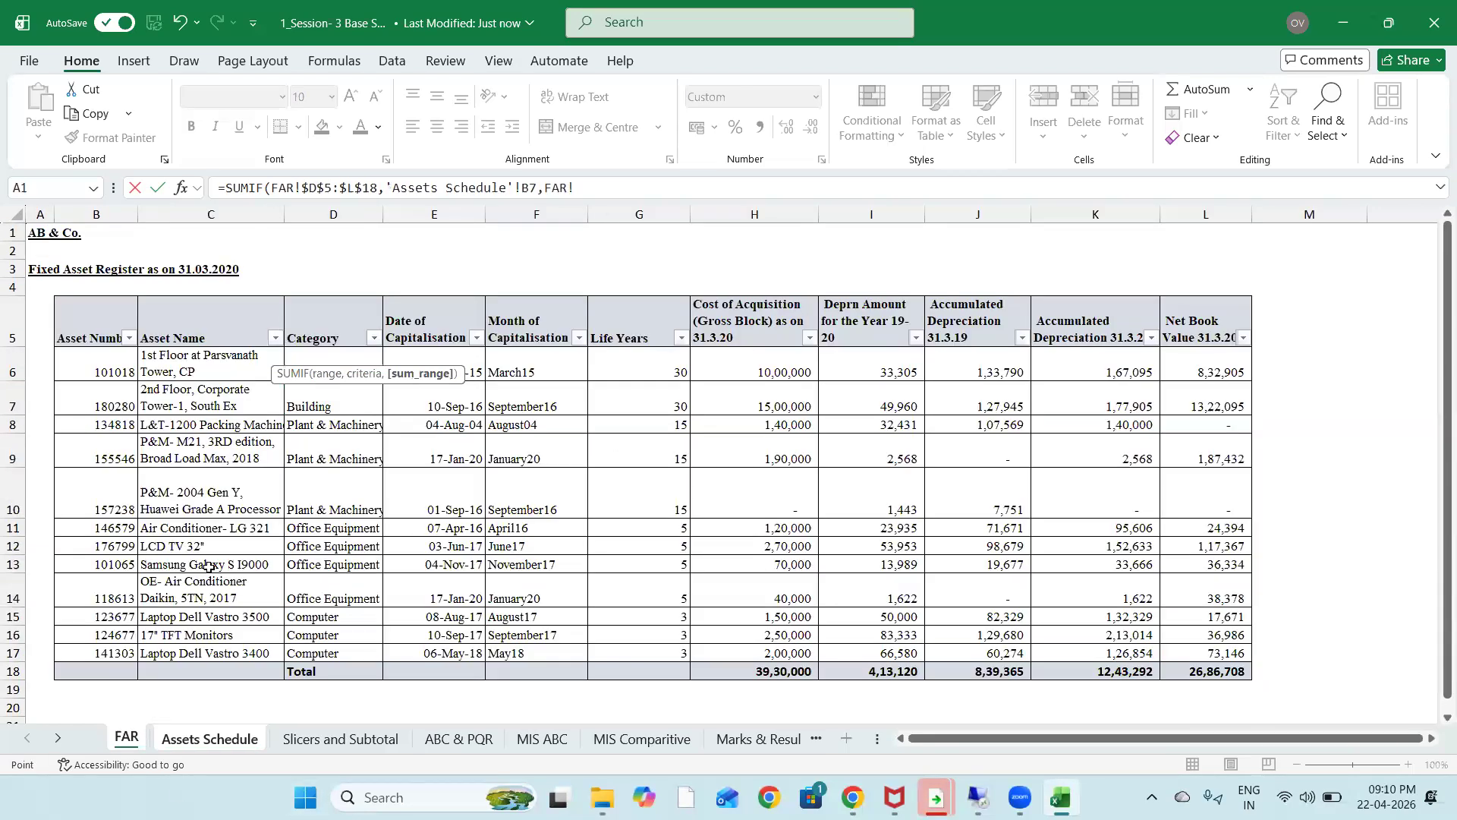
{"action": "left_click", "coordinate": [757, 374]}
{"action": "key", "text": "shift+Down"}
{"action": "key", "text": "shift+Down"}
{"action": "key", "text": "shift+Down"}
{"action": "key", "text": "shift+Down"}
{"action": "key", "text": "shift+Down"}
{"action": "key", "text": "shift+Down"}
{"action": "key", "text": "shift+Down"}
{"action": "key", "text": "shift+Down"}
{"action": "key", "text": "shift+Down"}
{"action": "key", "text": "shift+Down"}
{"action": "key", "text": "shift+Down"}
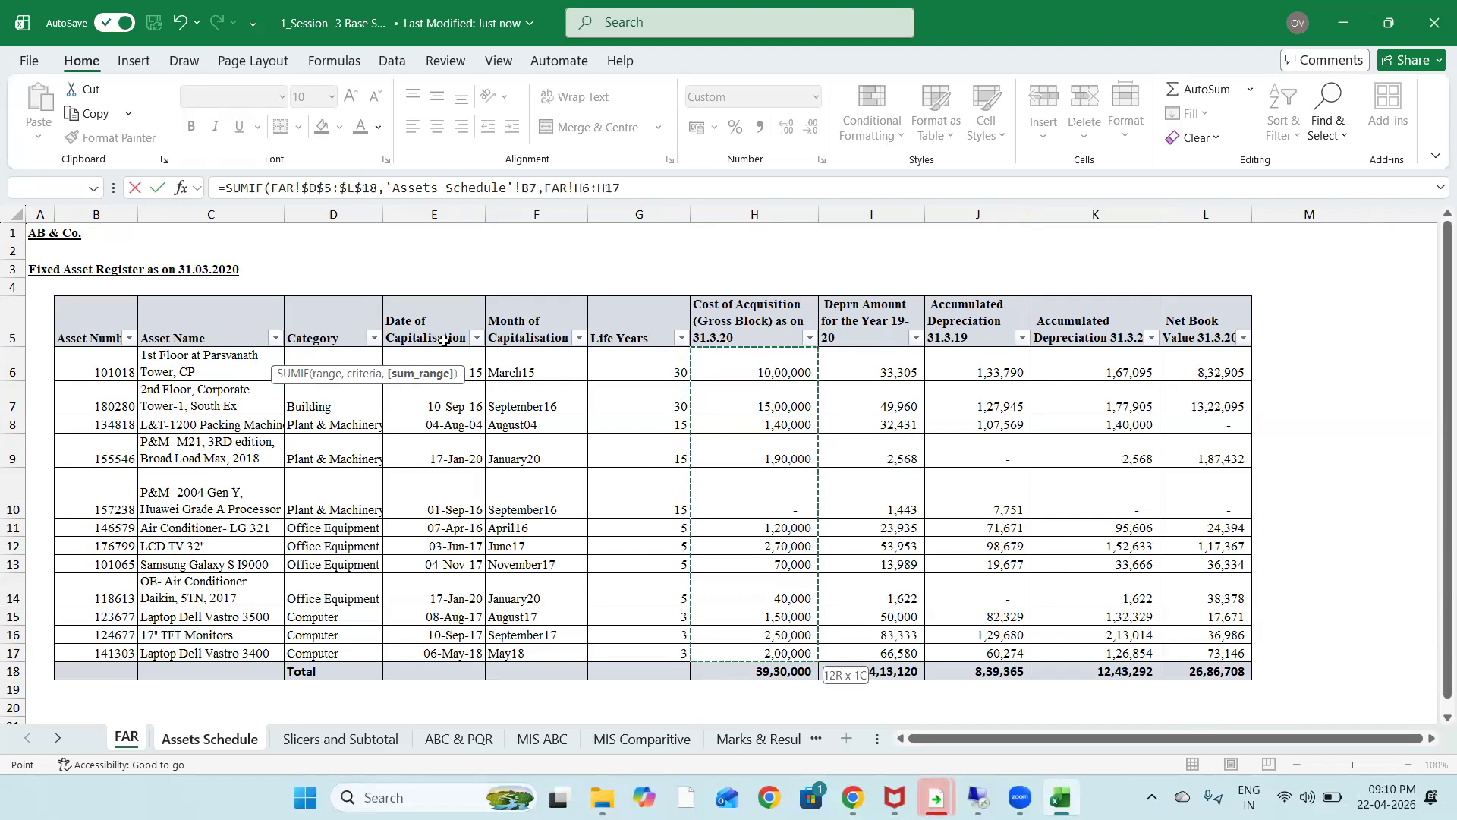
{"action": "key", "text": "F4"}
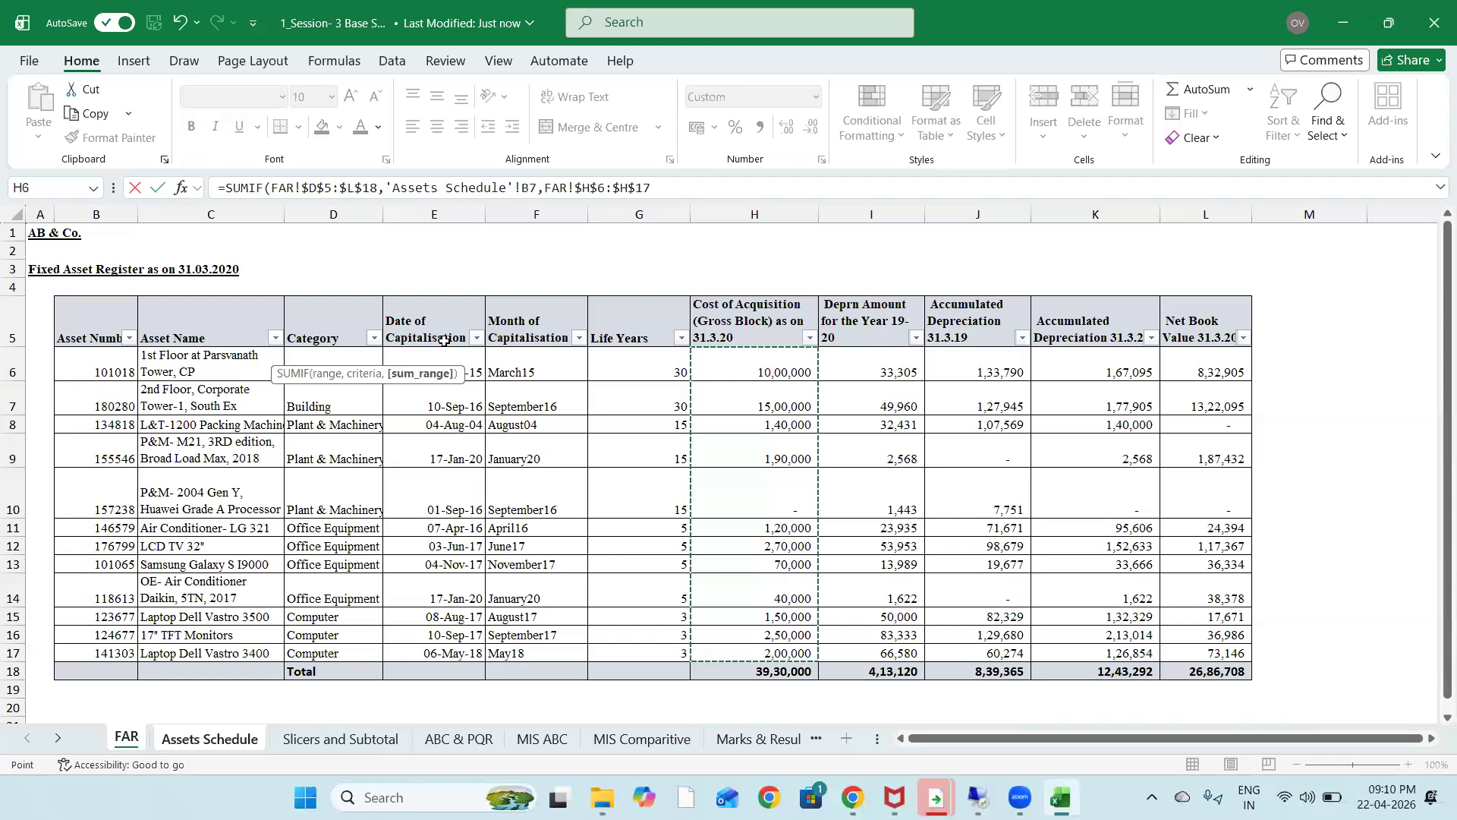
{"action": "type", "text": ")"}
{"action": "key", "text": "Return"}
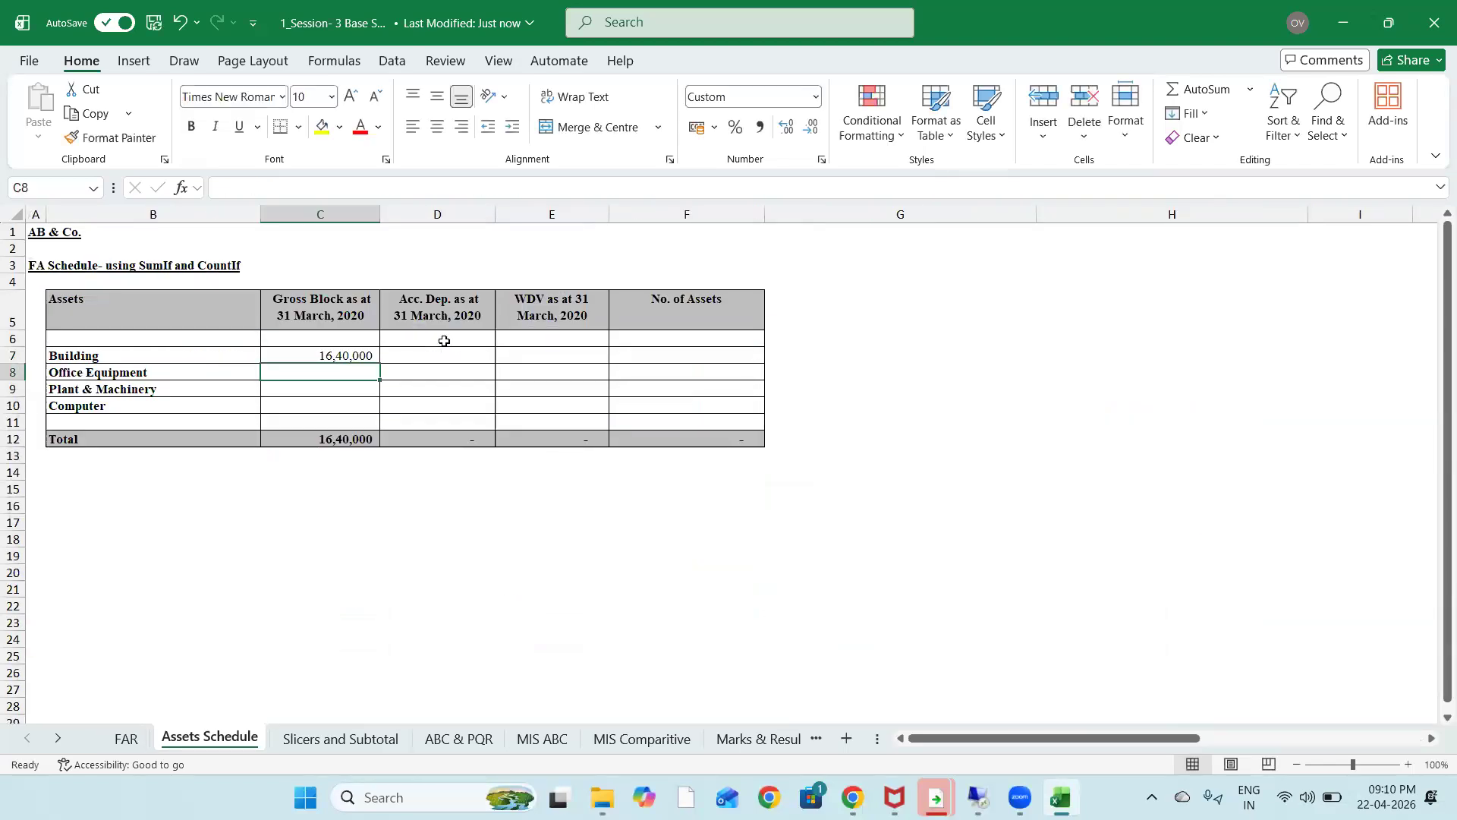
Copy the SUMIF formula from C7 down through C10 for the Office Equipment, Plant & Machinery and Computer rows
{"action": "key", "text": "Up"}
{"action": "key", "text": "Down"}
{"action": "key", "text": "Up"}
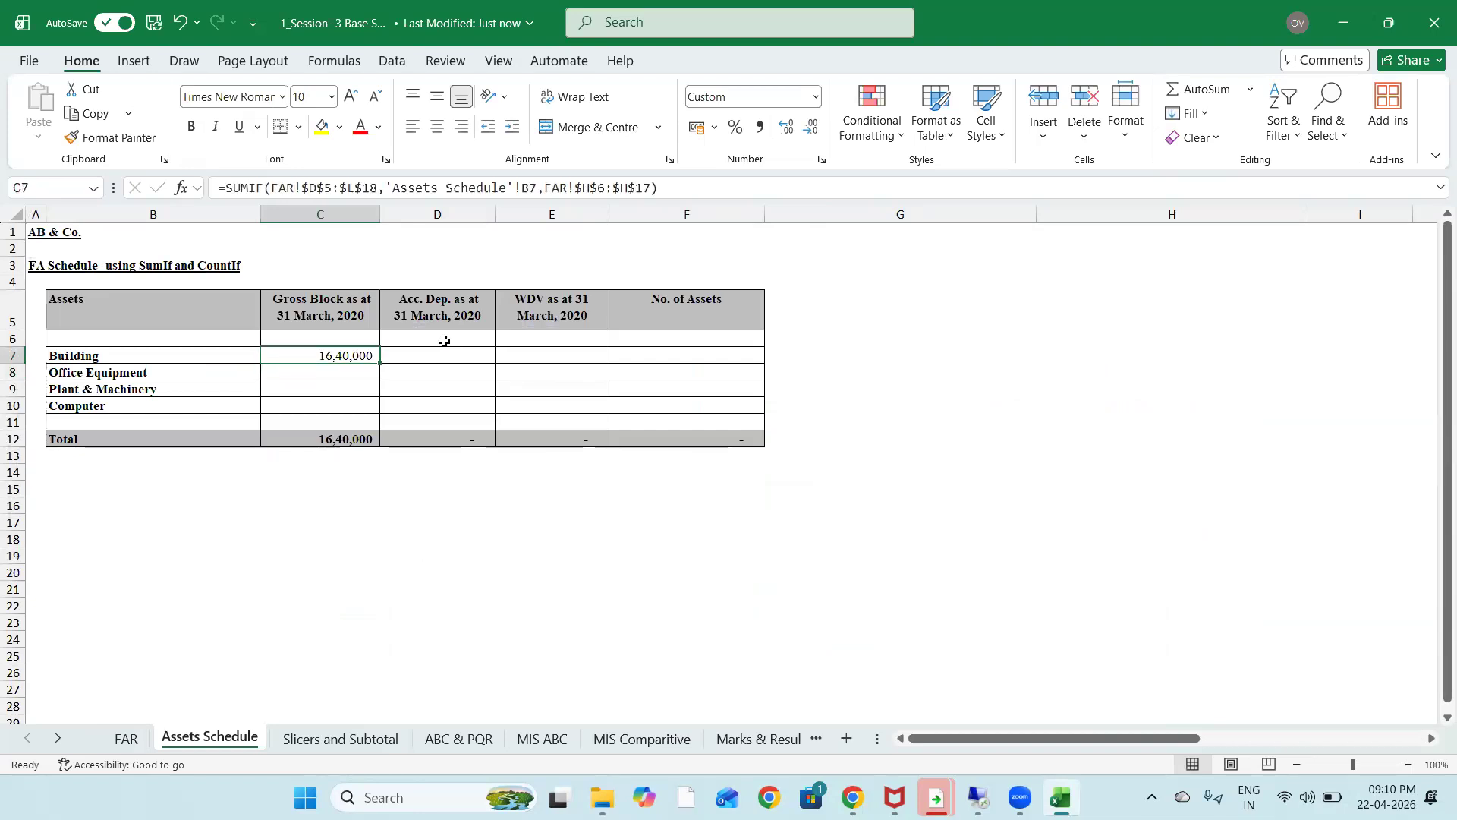
{"action": "key", "text": "ctrl+c"}
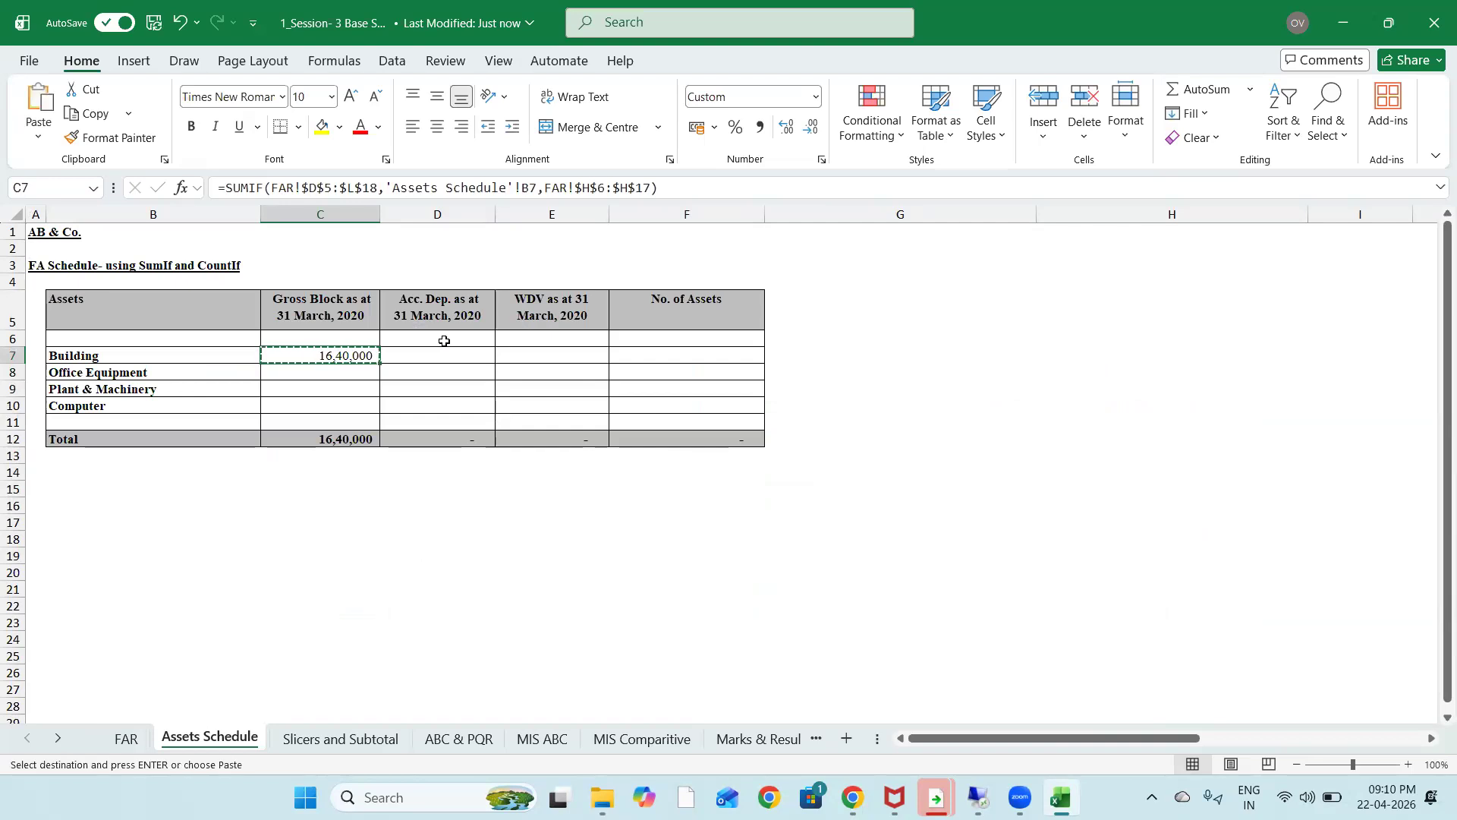
{"action": "key", "text": "shift+Down"}
{"action": "key", "text": "shift+Down"}
{"action": "key", "text": "shift+Down"}
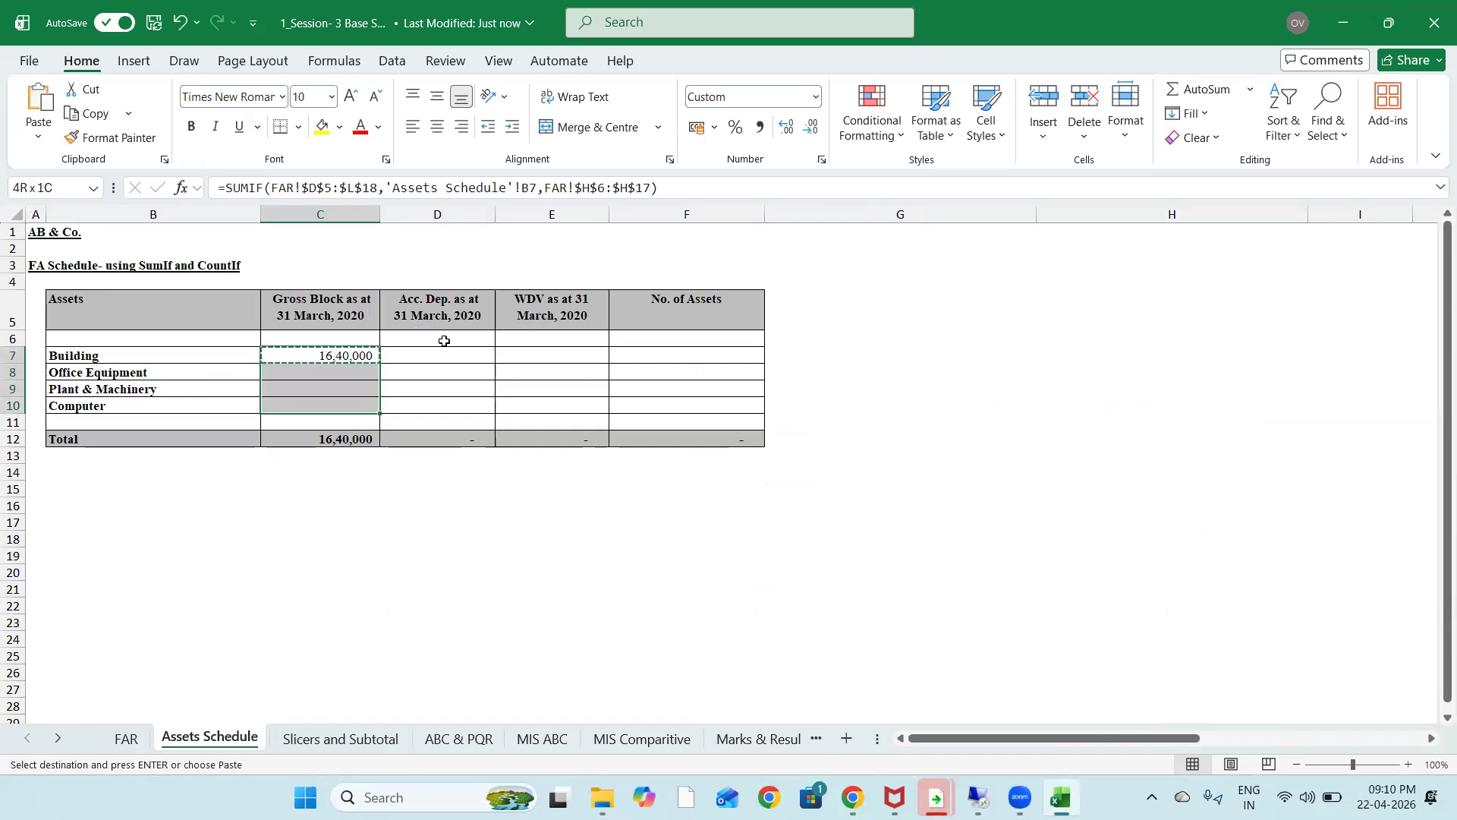
{"action": "key", "text": "ctrl+v"}
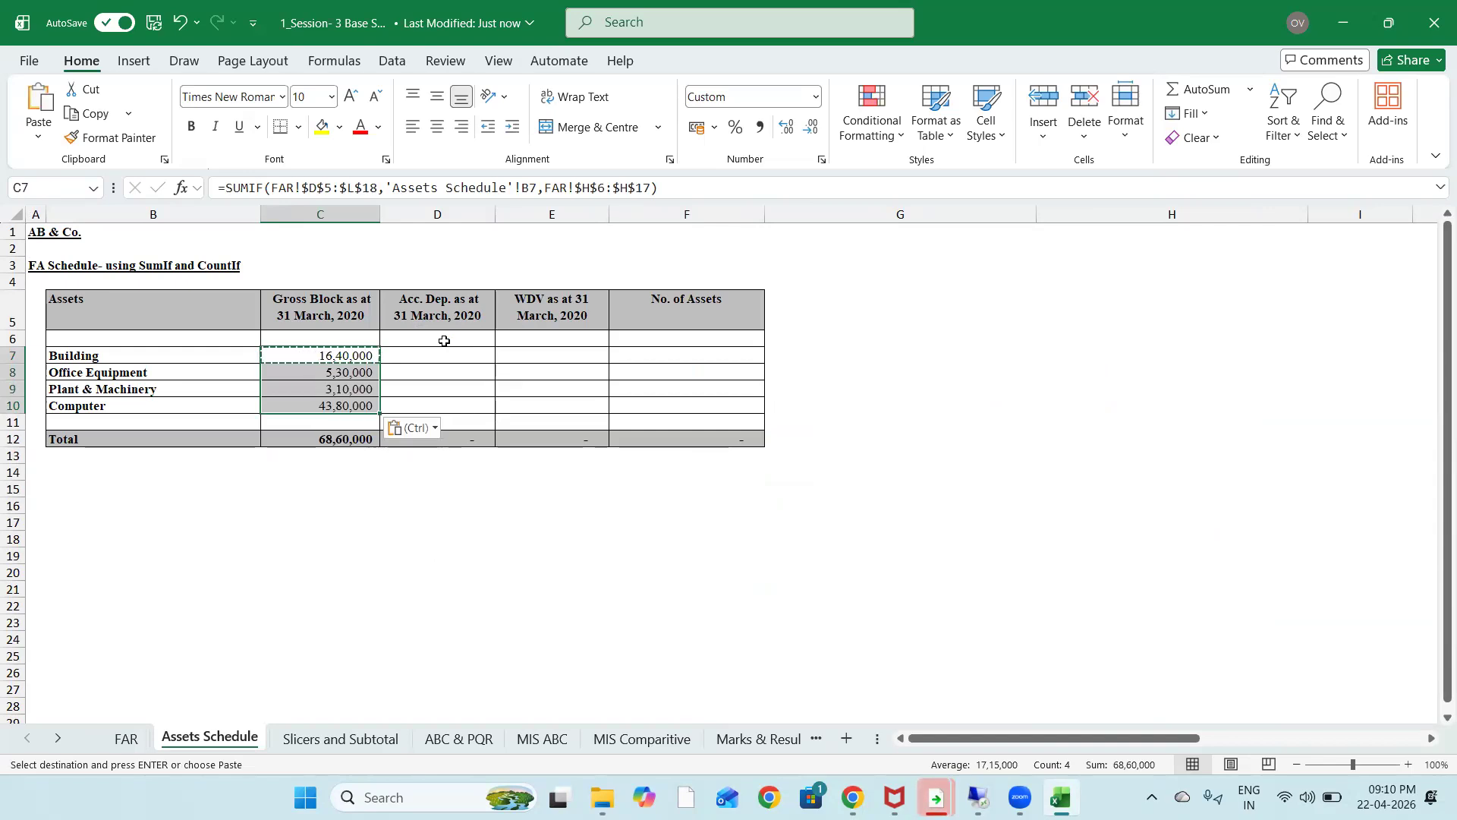
Compare the Gross Block total in C12 with the acquisition cost total in H18 of the FAR sheet
{"action": "key", "text": "Down"}
{"action": "key", "text": "Escape"}
{"action": "key", "text": "Up"}
{"action": "key", "text": "Down"}
{"action": "key", "text": "Down"}
{"action": "key", "text": "Down"}
{"action": "key", "text": "Down"}
{"action": "key", "text": "Down"}
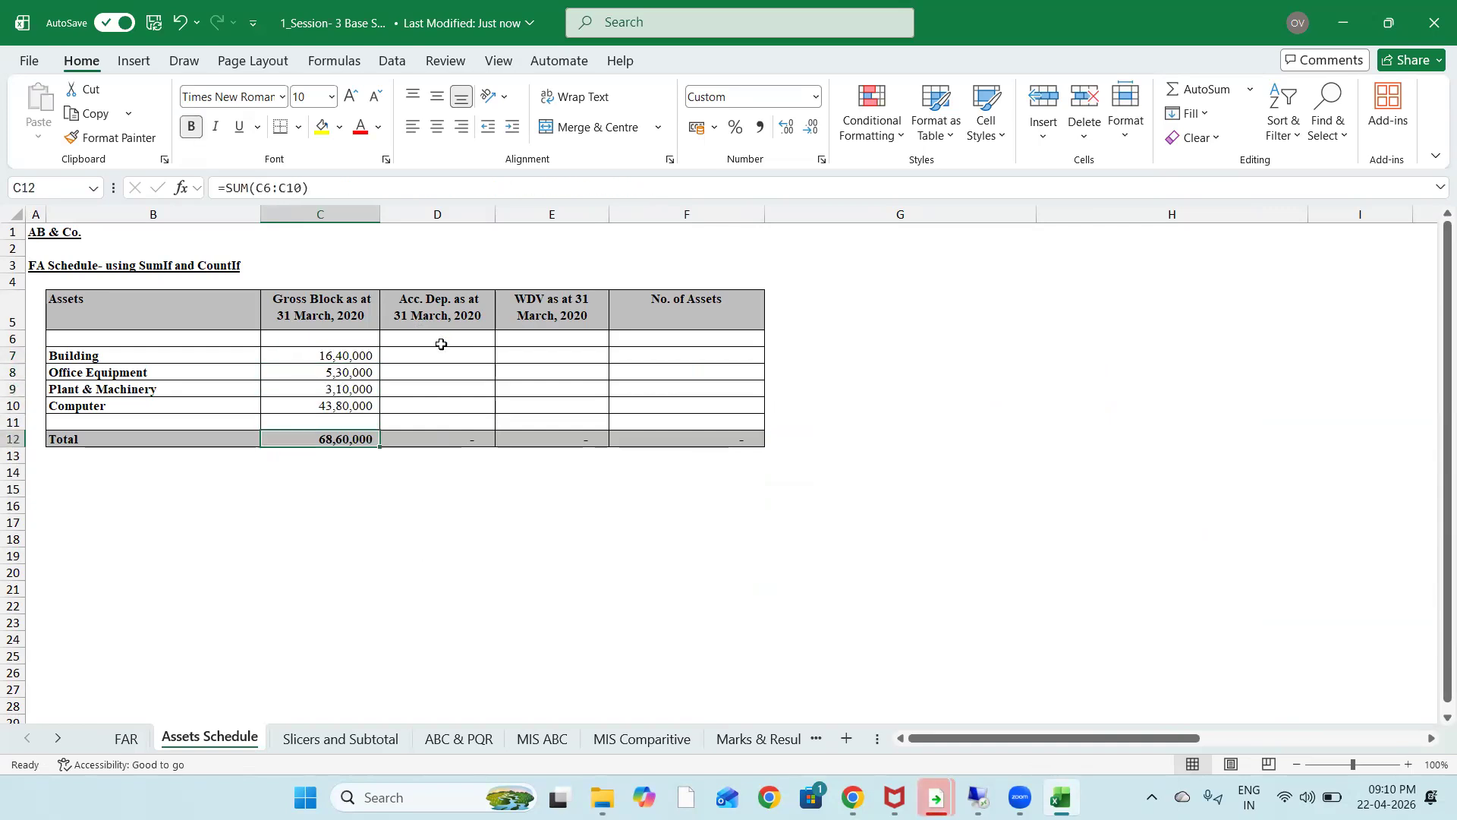
{"action": "left_click", "coordinate": [123, 739]}
{"action": "left_click_drag", "start_coordinate": [776, 676], "coordinate": [775, 689]}
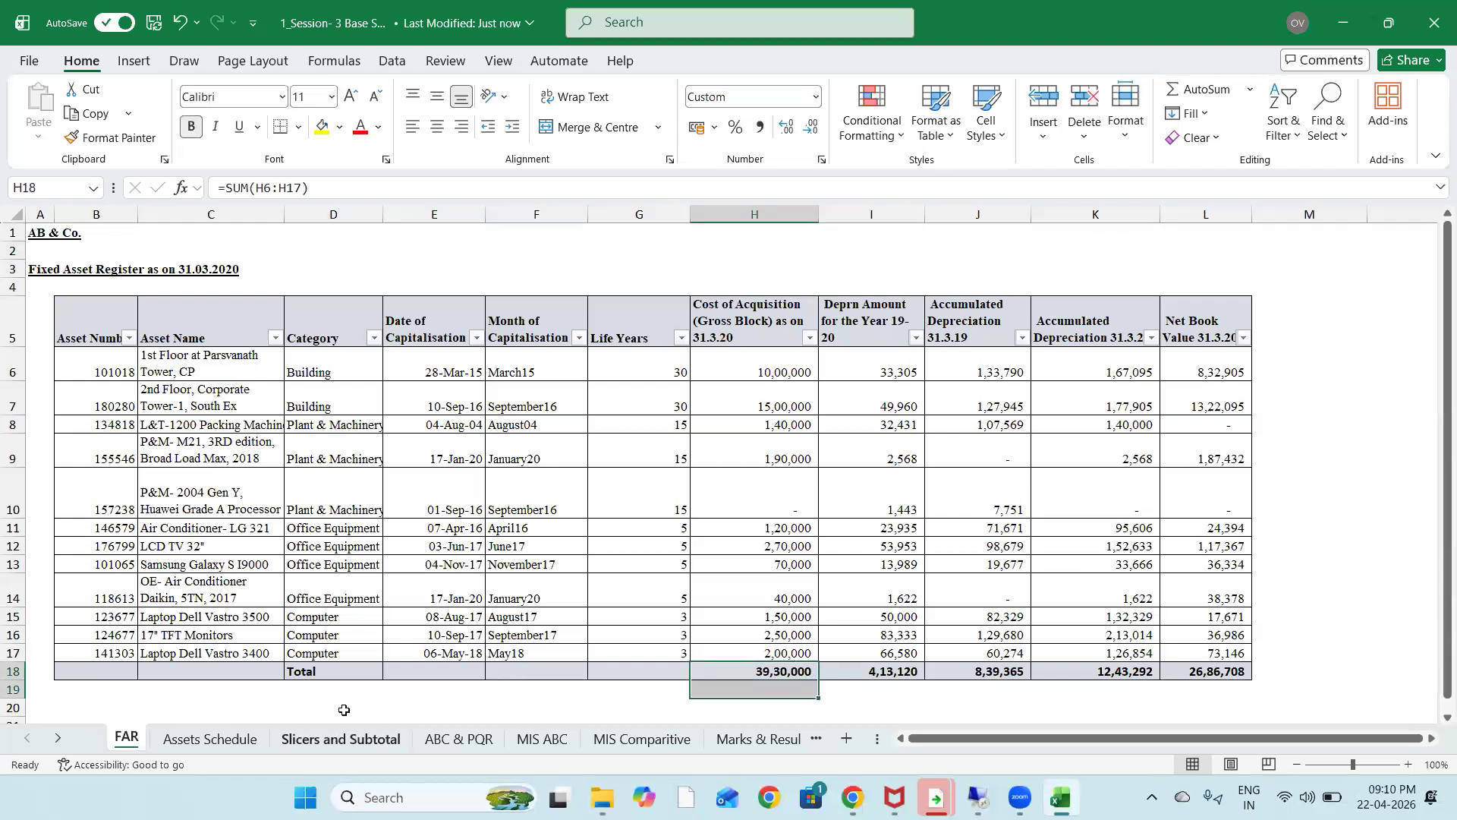
{"action": "left_click", "coordinate": [232, 738]}
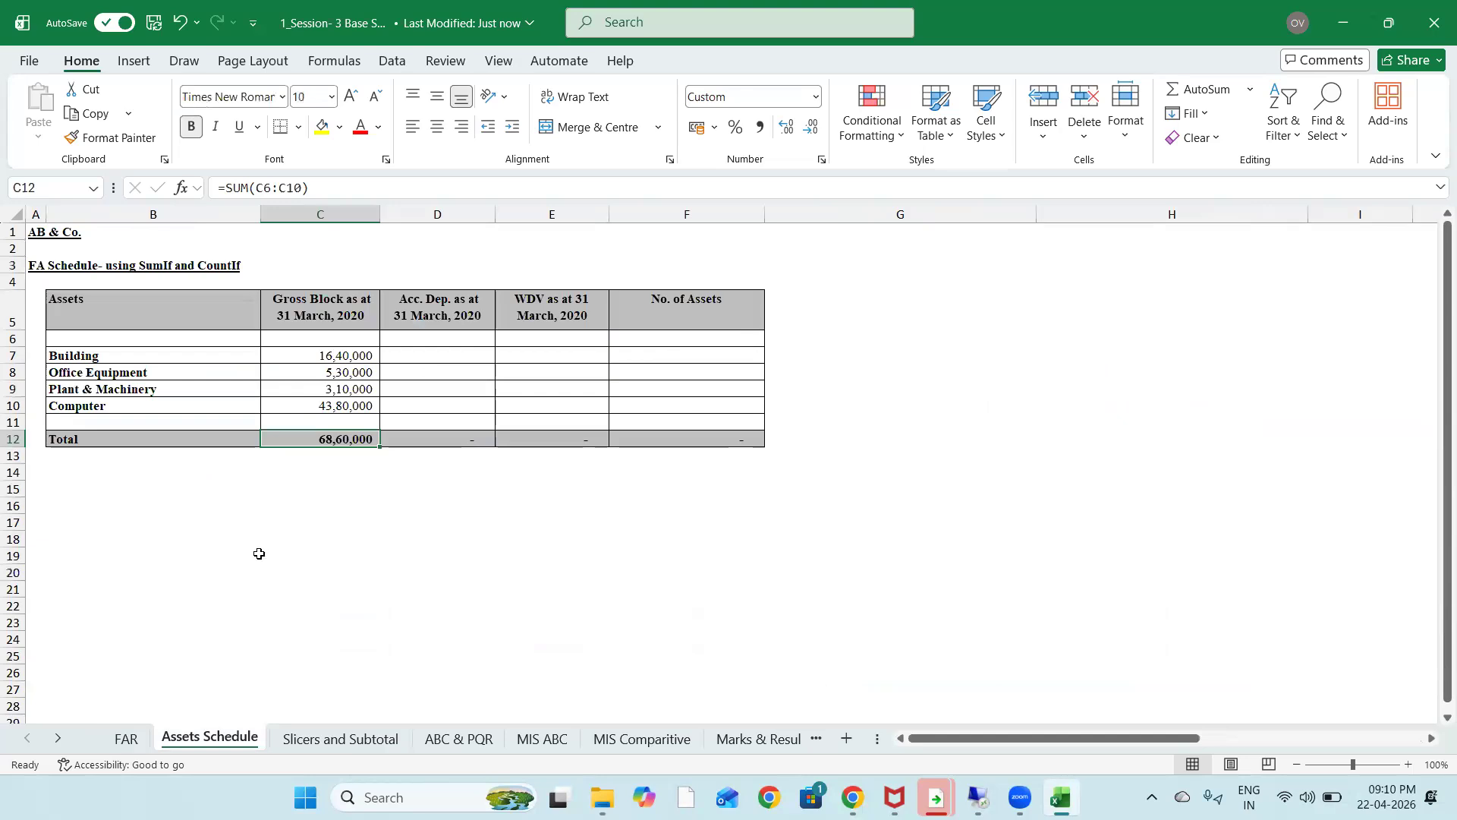
Inspect the ranges and criteria used in the SUMIF formulas of Gross Block cells C7 and C8
{"action": "key", "text": "Up"}
{"action": "key", "text": "Up"}
{"action": "key", "text": "Up"}
{"action": "key", "text": "Up"}
{"action": "key", "text": "Up"}
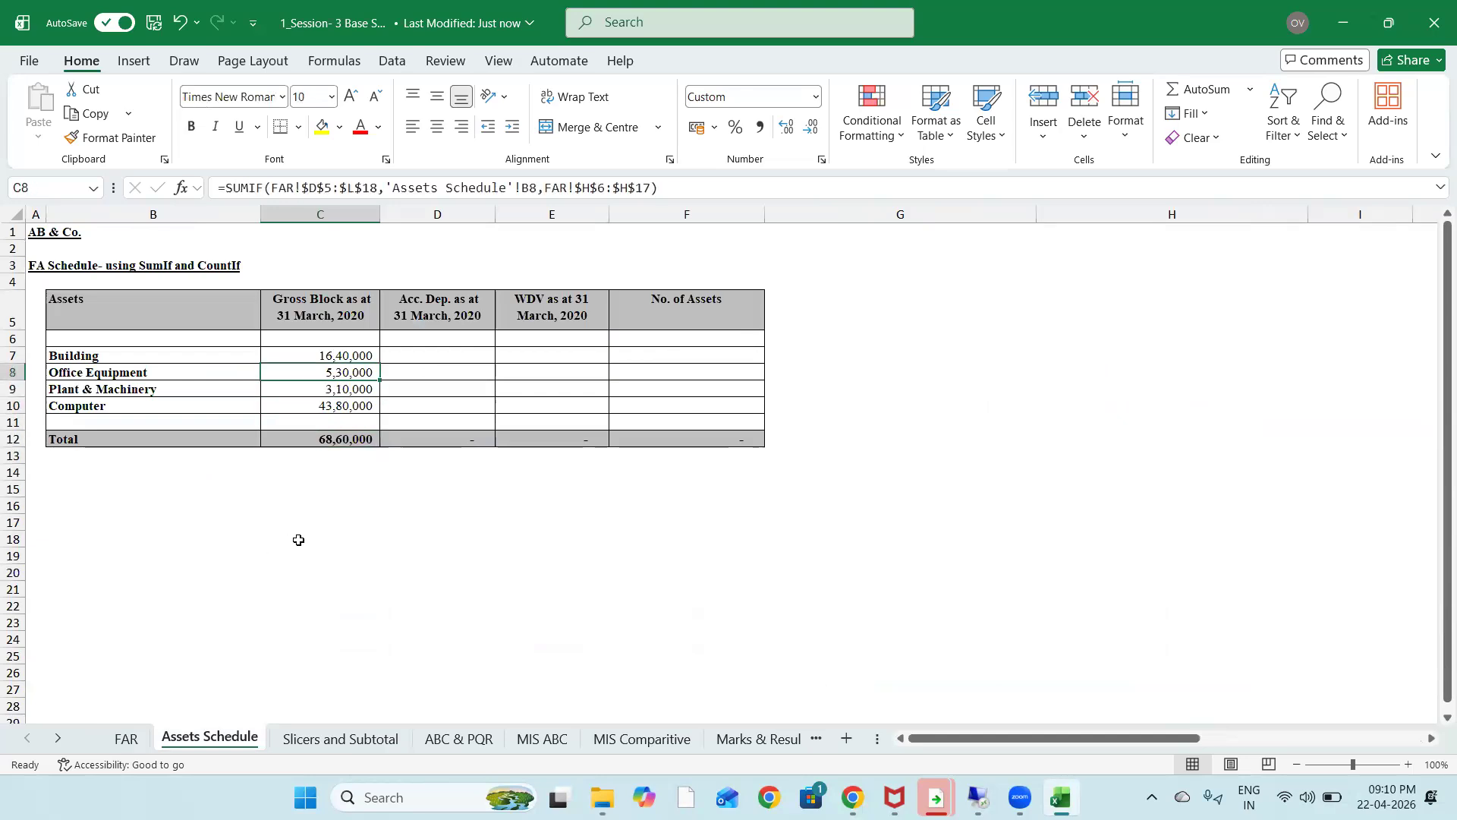
{"action": "key", "text": "F2"}
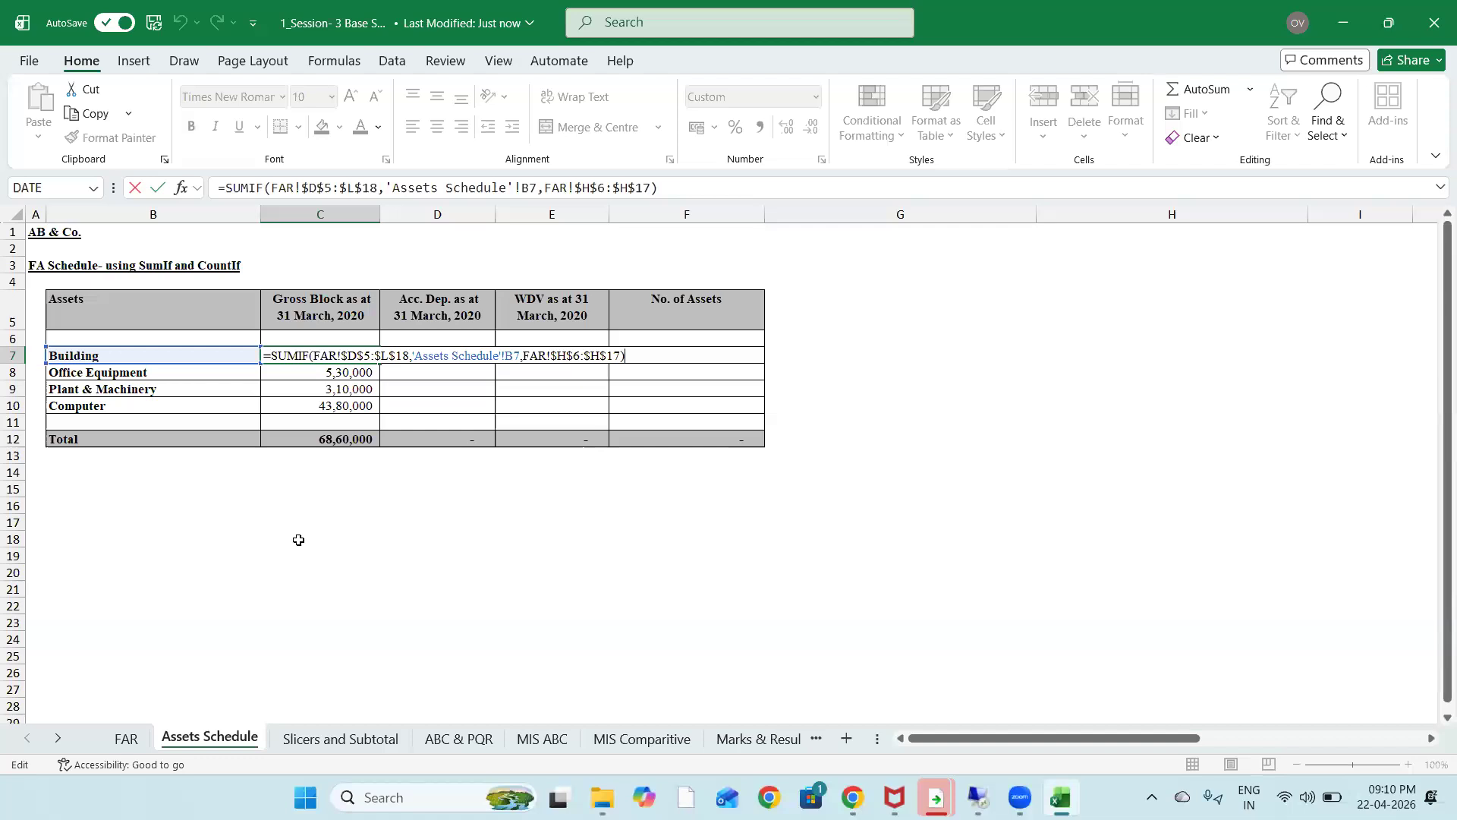
{"action": "key", "text": "Return"}
{"action": "key", "text": "F2"}
{"action": "key", "text": "Return"}
Restart the SUMIF formula in C7 with the absolute range FAR!$D$6:$L$17, covering the register's rows without header and total
{"action": "key", "text": "Up"}
{"action": "key", "text": "Up"}
{"action": "type", "text": "=sumif"}
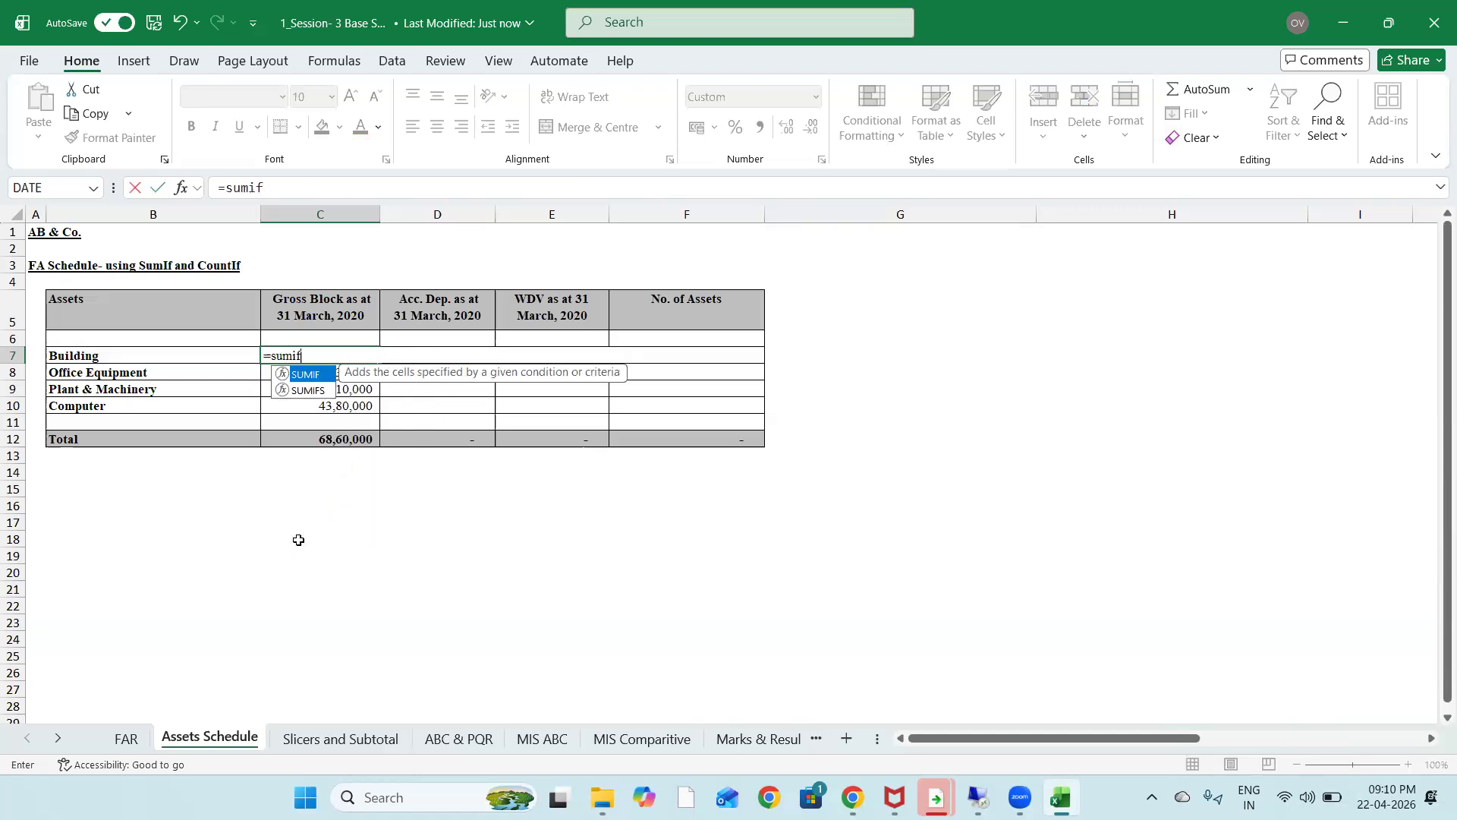
{"action": "key", "text": "Tab"}
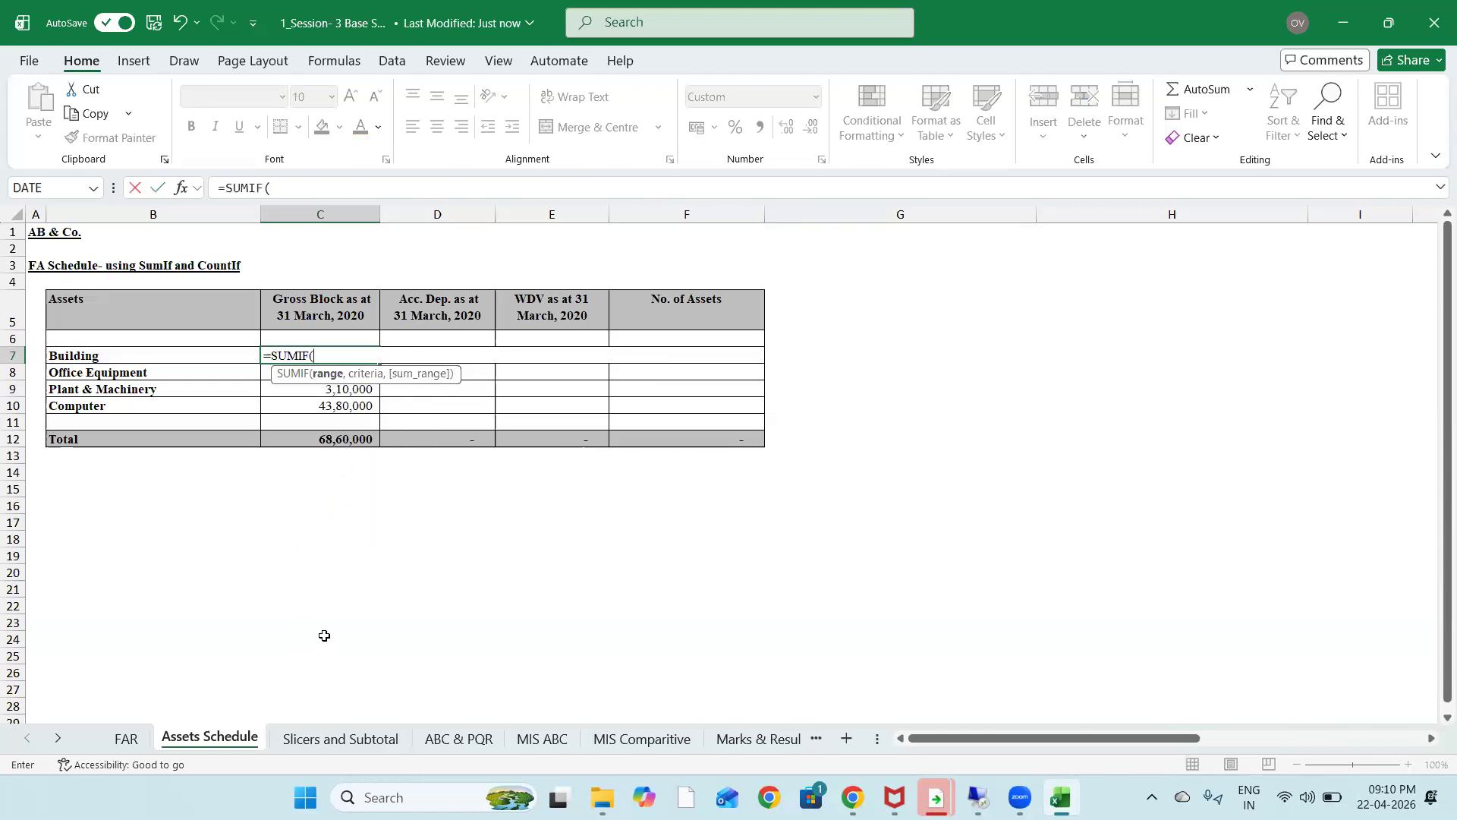
{"action": "left_click", "coordinate": [124, 739]}
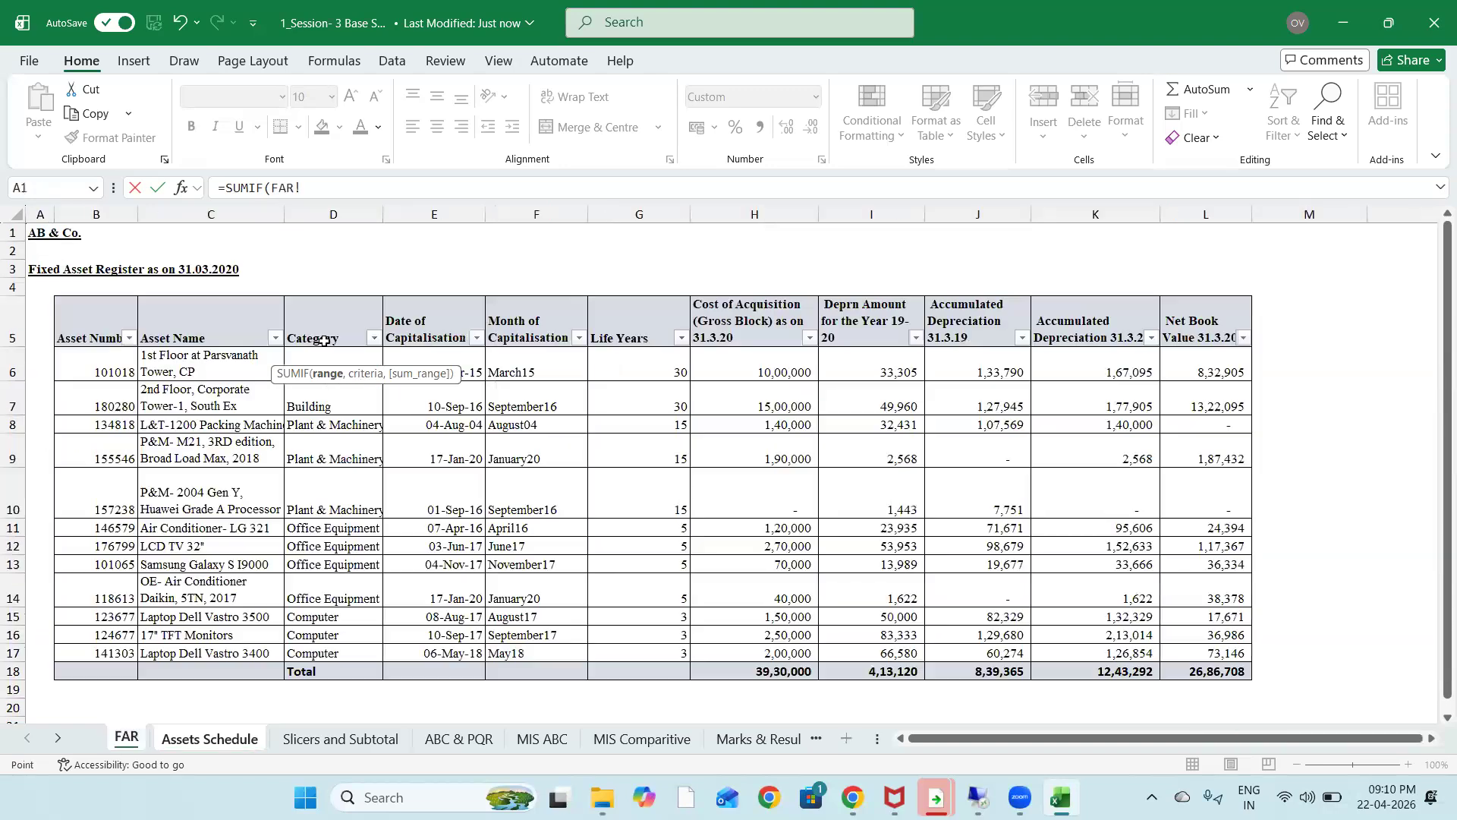
{"action": "left_click_drag", "start_coordinate": [327, 354], "coordinate": [1142, 654]}
{"action": "key", "text": "F4"}
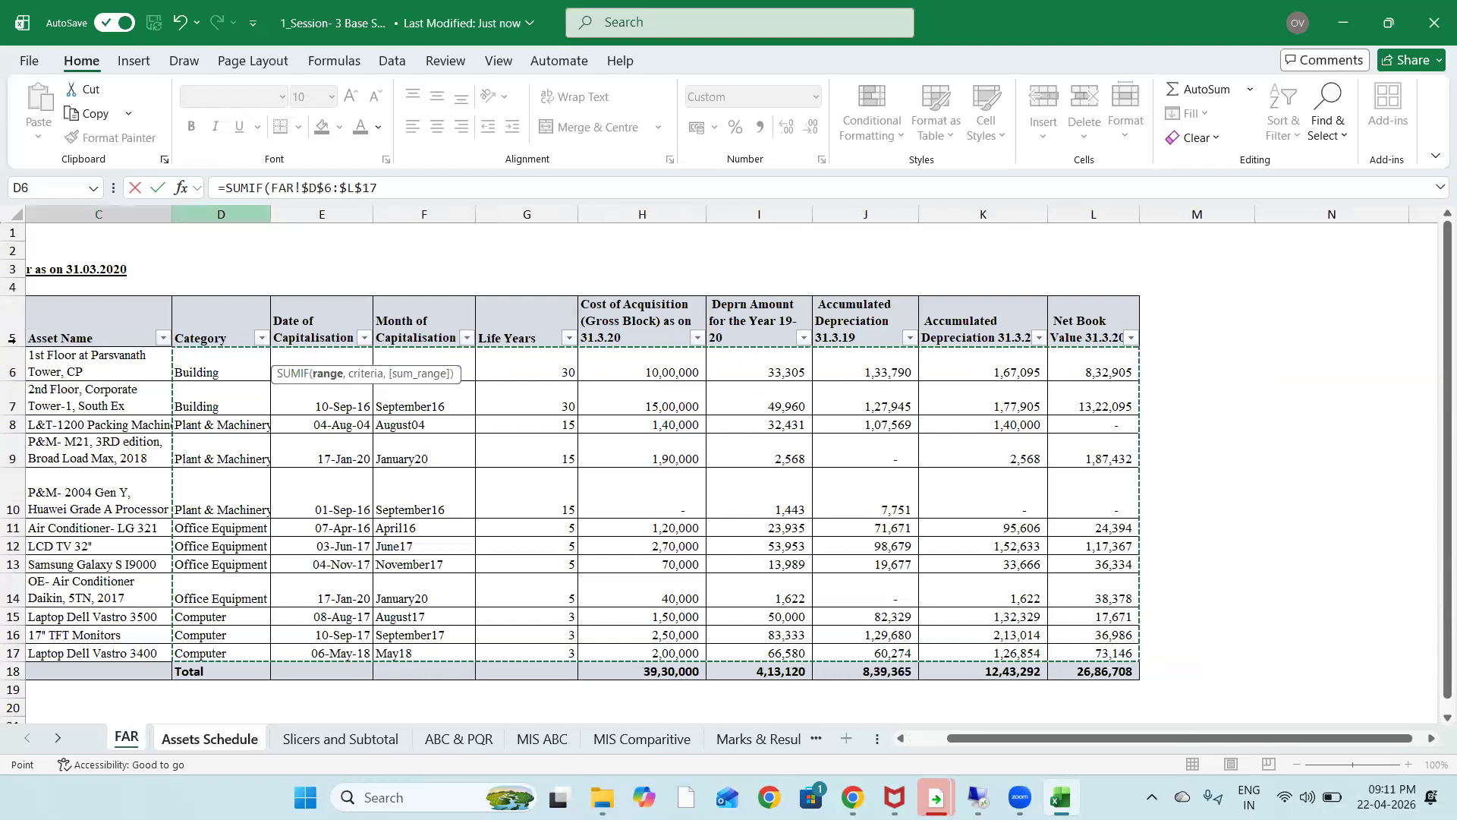
{"action": "type", "text": ","}
Set the criteria of C7's SUMIF to the Building category in B7 of the Assets Schedule sheet
{"action": "left_click", "coordinate": [206, 740]}
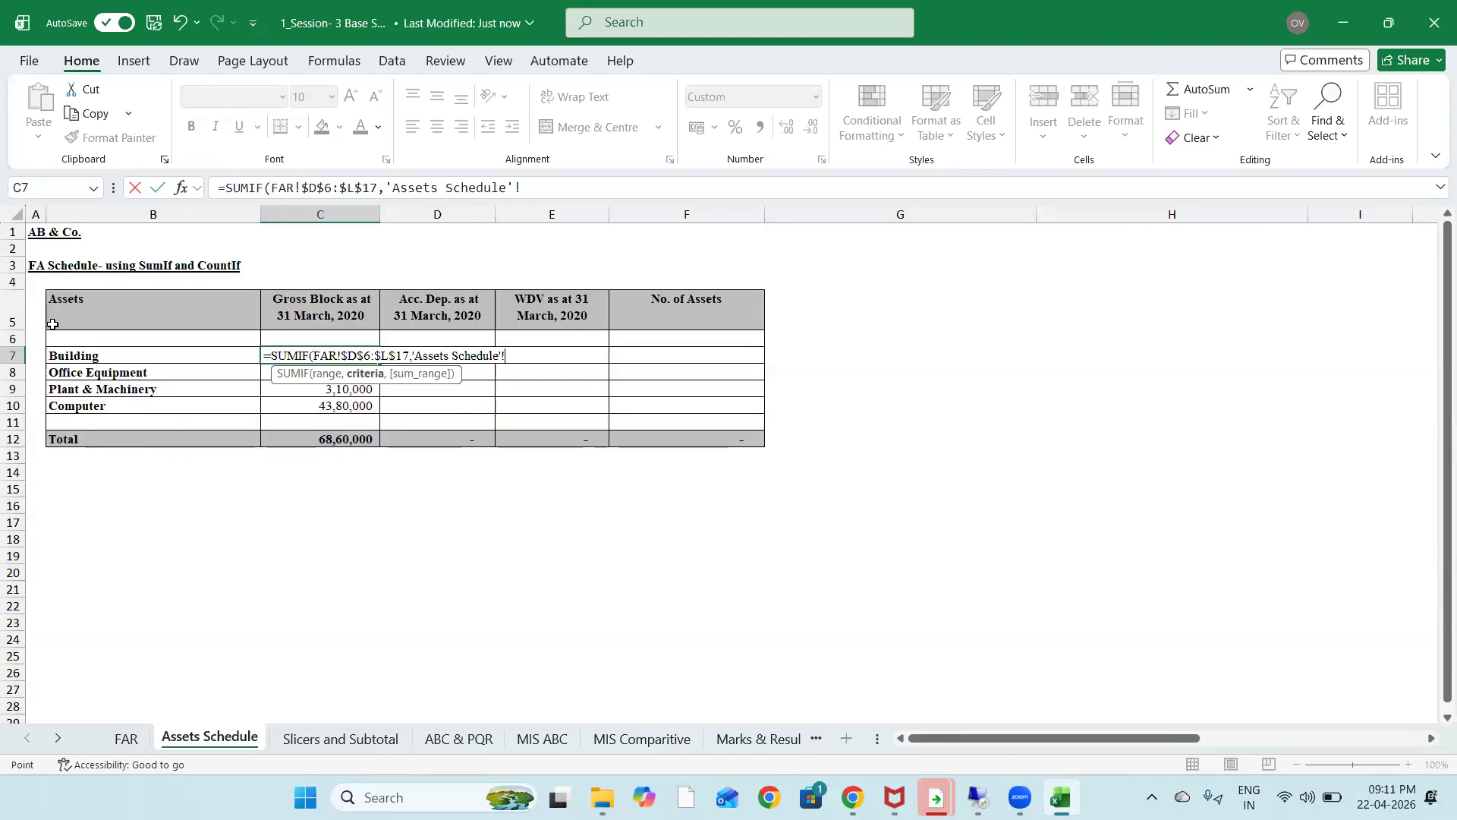
{"action": "left_click", "coordinate": [78, 354]}
{"action": "type", "text": ","}
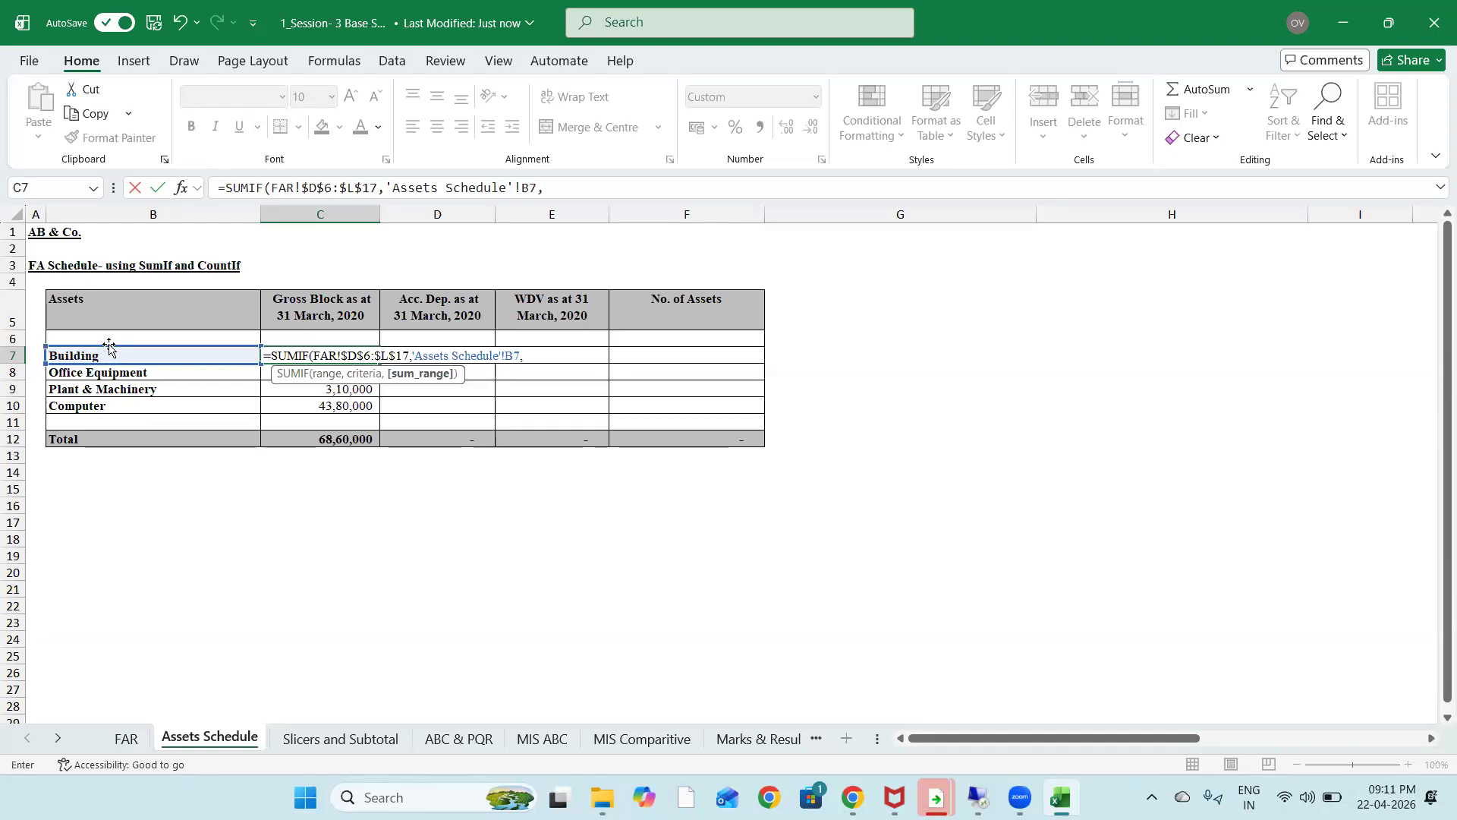
Complete C7's SUMIF with the register's cost of acquisition column, FAR!$H$6:$H$17, as the absolute sum range
{"action": "left_click", "coordinate": [126, 738]}
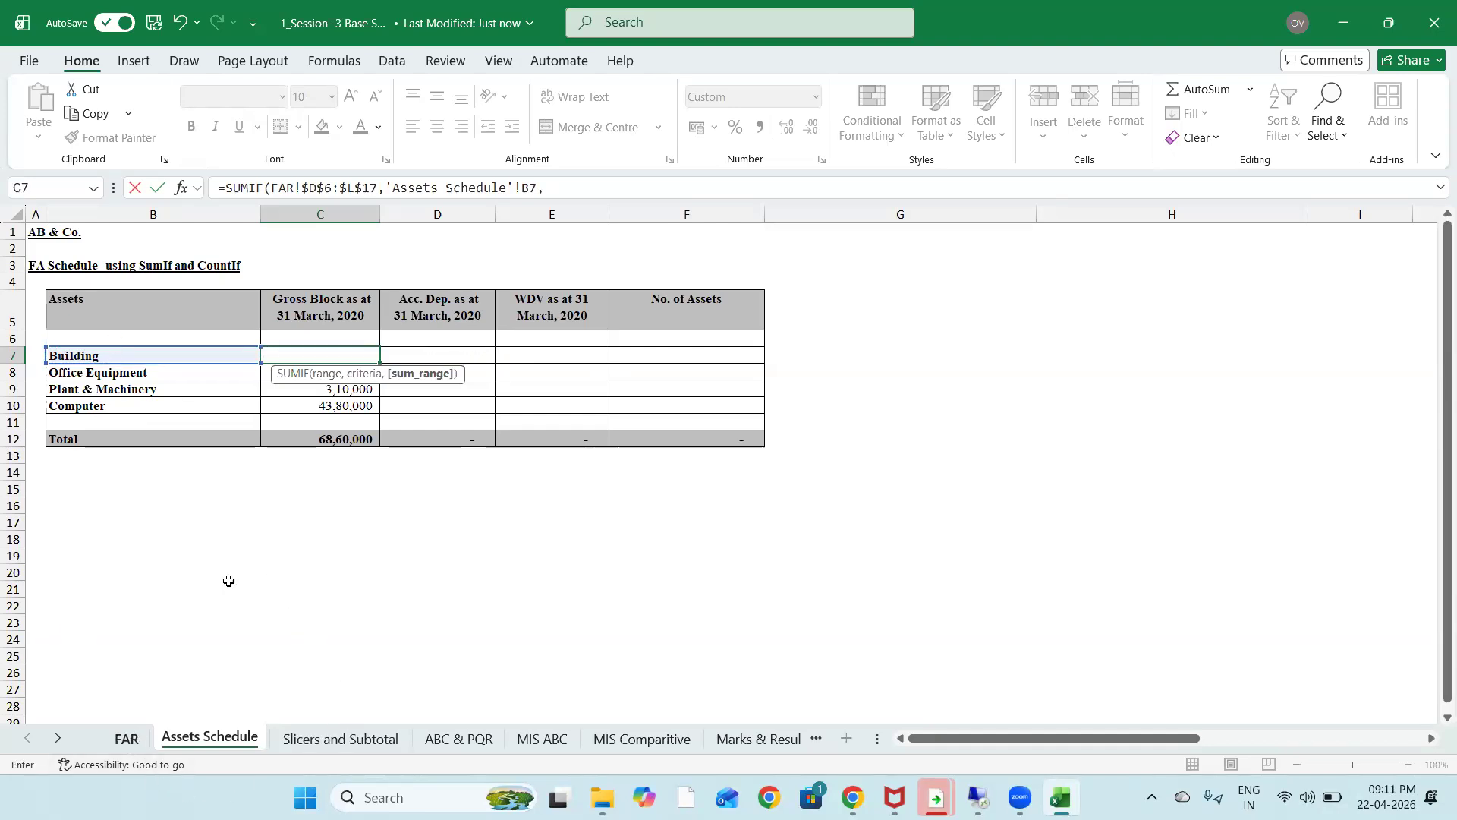
{"action": "left_click", "coordinate": [700, 361]}
{"action": "key", "text": "shift+Down"}
{"action": "key", "text": "shift+Down"}
{"action": "key", "text": "shift+Down"}
{"action": "key", "text": "shift+Down"}
{"action": "key", "text": "shift+Down"}
{"action": "key", "text": "shift+Down"}
{"action": "key", "text": "shift+Down"}
{"action": "key", "text": "shift+Down"}
{"action": "key", "text": "shift+Down"}
{"action": "key", "text": "shift+Down"}
{"action": "key", "text": "shift+Down"}
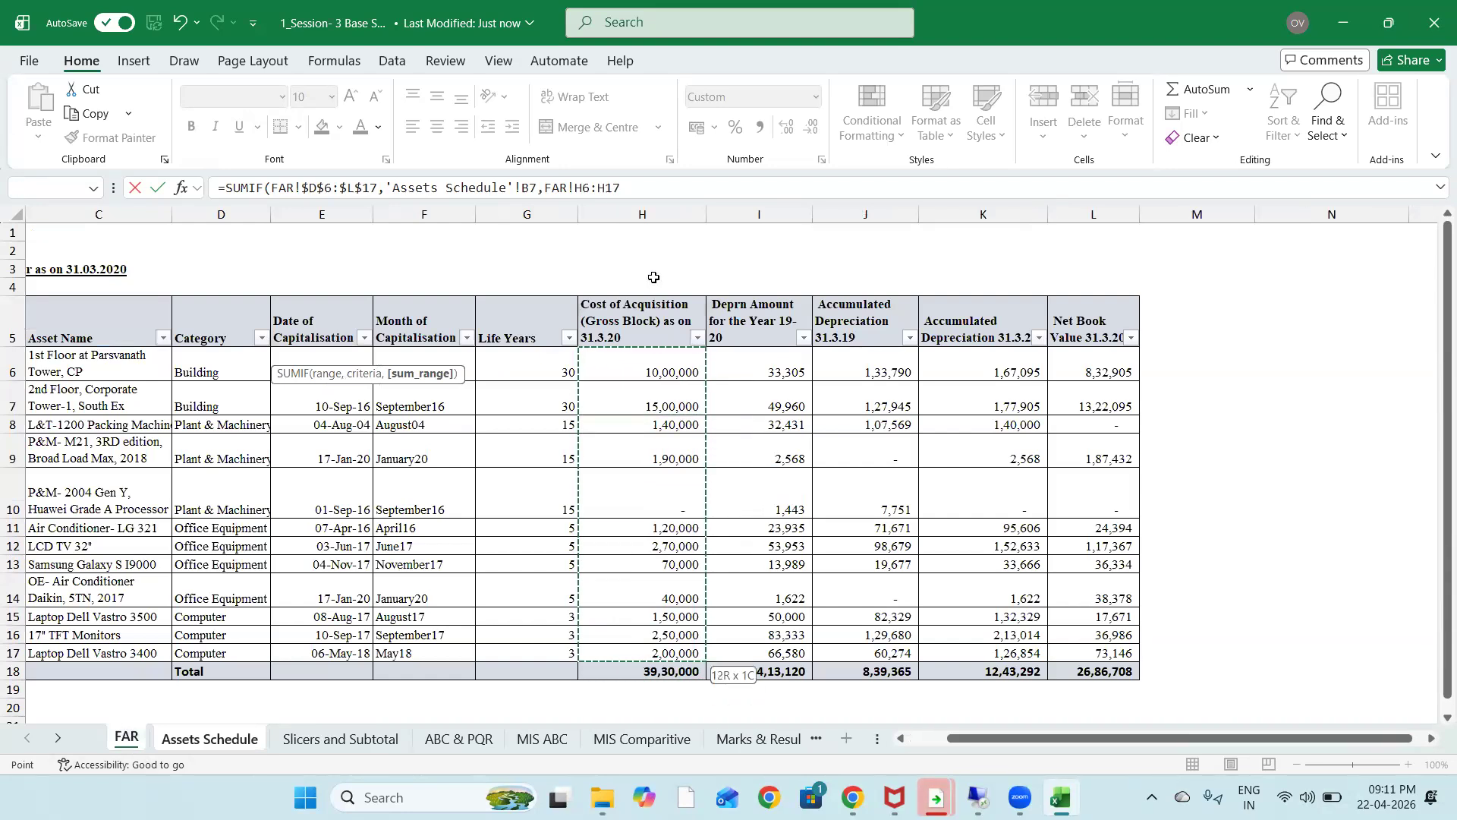
{"action": "key", "text": "F4"}
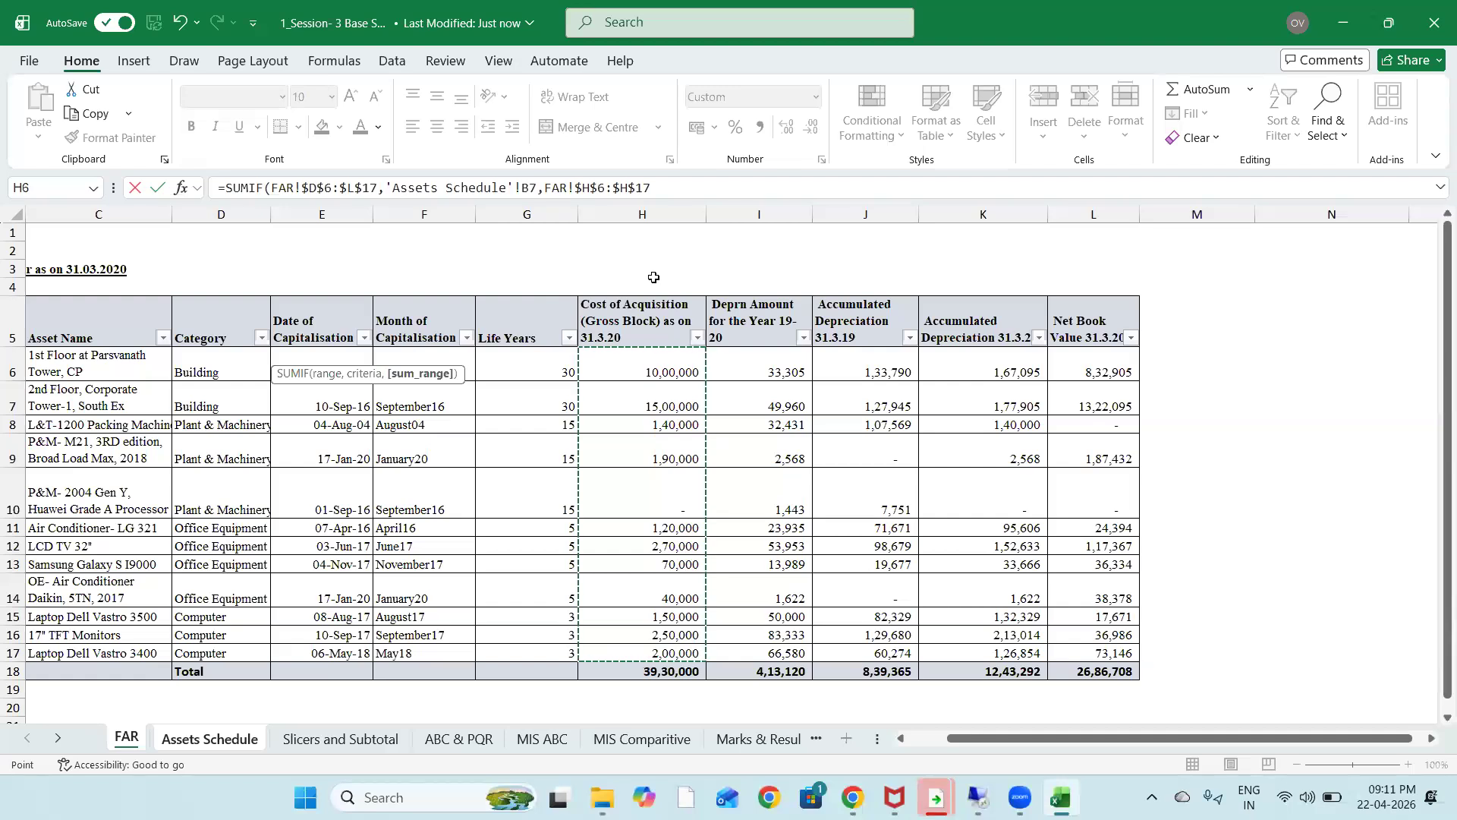
{"action": "type", "text": ")"}
{"action": "key", "text": "Return"}
Fill the corrected SUMIF formula from C7 down through C10 for the remaining asset categories
{"action": "key", "text": "Up"}
{"action": "key", "text": "shift+Down"}
{"action": "key", "text": "shift+Down"}
{"action": "key", "text": "shift+Down"}
{"action": "key", "text": "ctrl+d"}
{"action": "key", "text": "Down"}
{"action": "key", "text": "Down"}
{"action": "key", "text": "Up"}
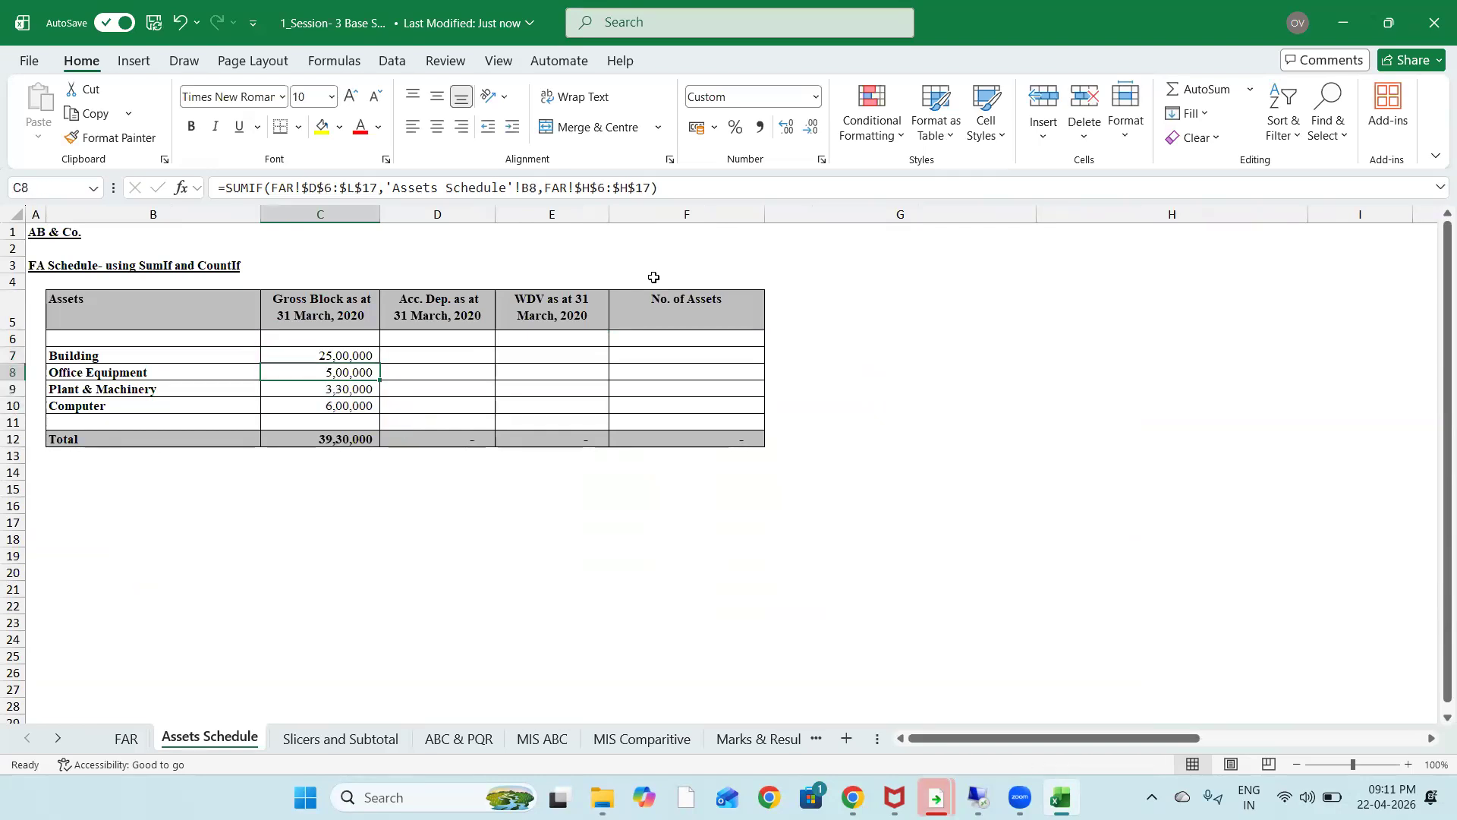
Check the Gross Block total in C12 against the cost of acquisition total in H18 of the FAR sheet
{"action": "key", "text": "Up"}
{"action": "key", "text": "Up"}
{"action": "key", "text": "Down"}
{"action": "key", "text": "Down"}
{"action": "key", "text": "Down"}
{"action": "key", "text": "Down"}
{"action": "key", "text": "Down"}
{"action": "key", "text": "Down"}
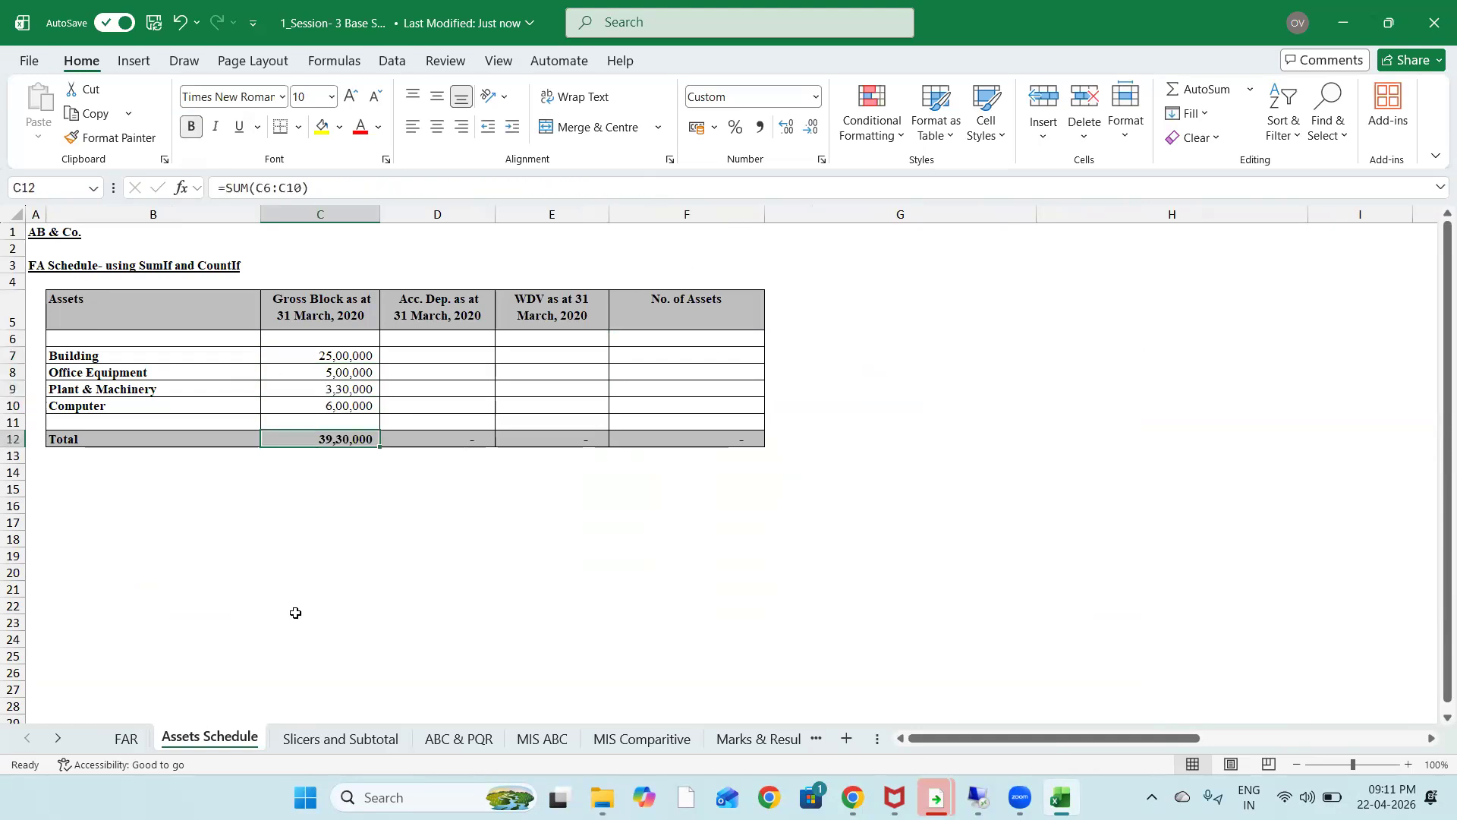
{"action": "left_click", "coordinate": [129, 742]}
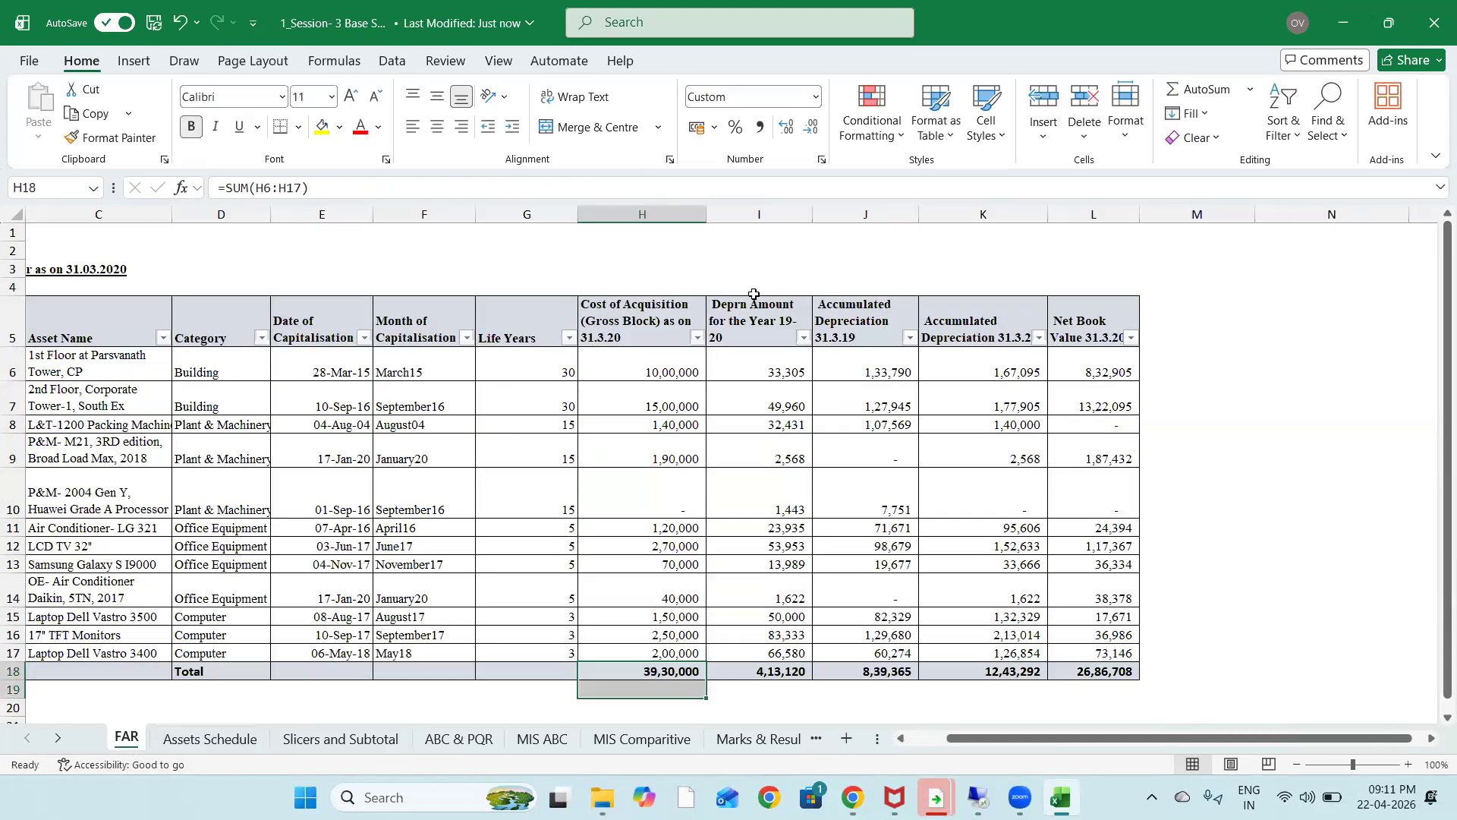
{"action": "left_click", "coordinate": [674, 301]}
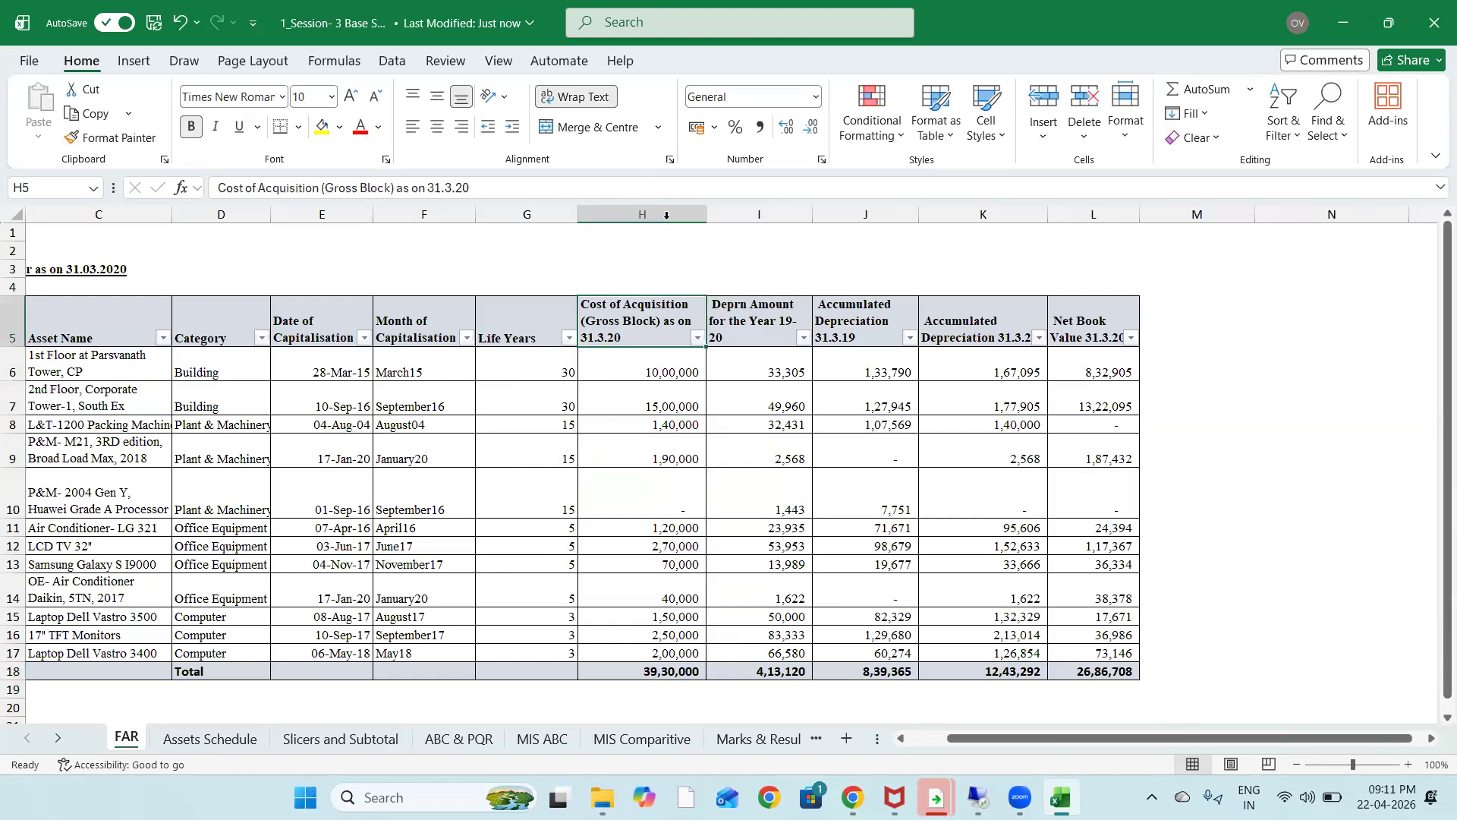
{"action": "left_click", "coordinate": [653, 215]}
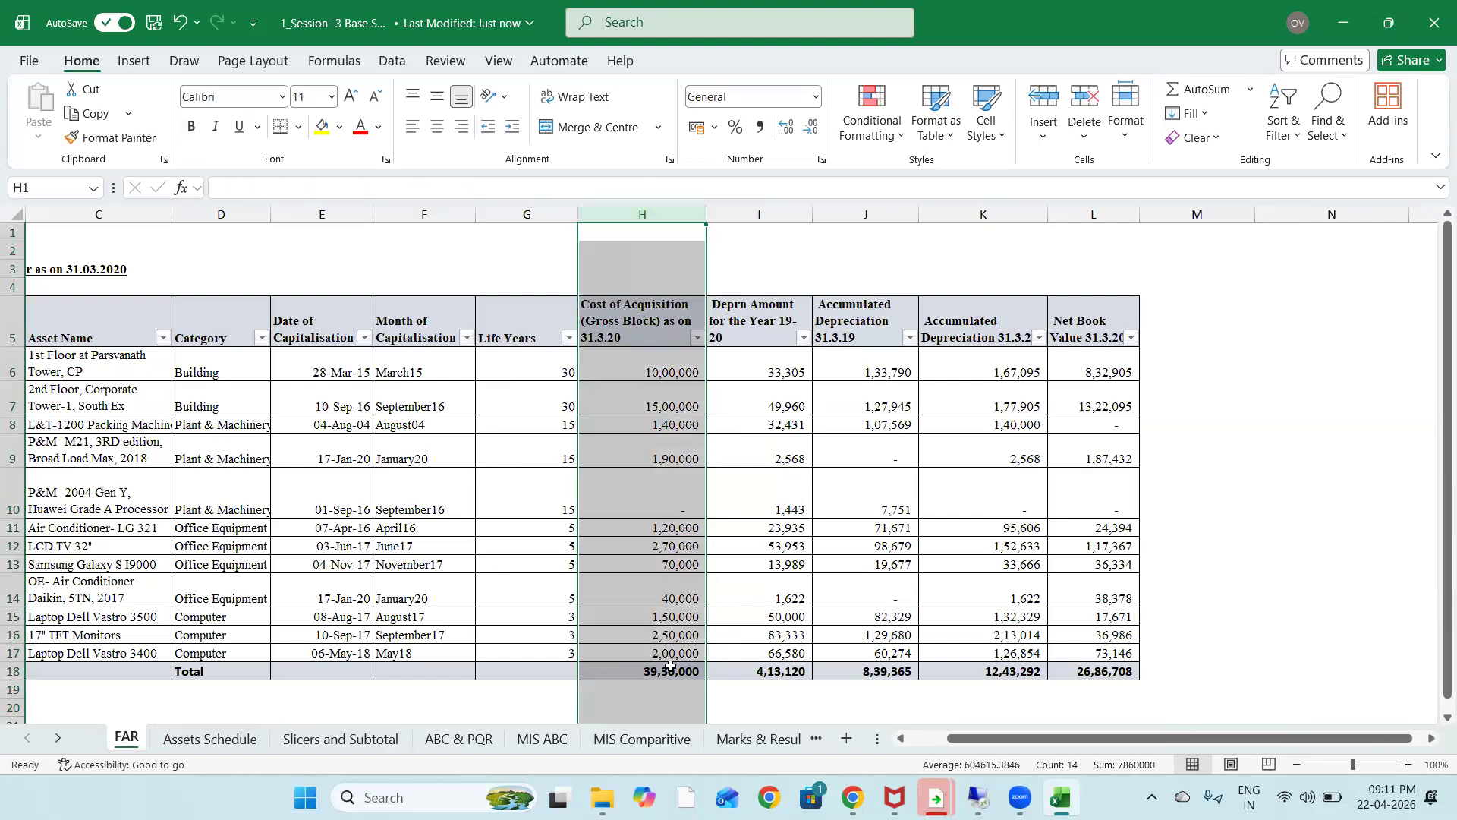
{"action": "left_click", "coordinate": [668, 671]}
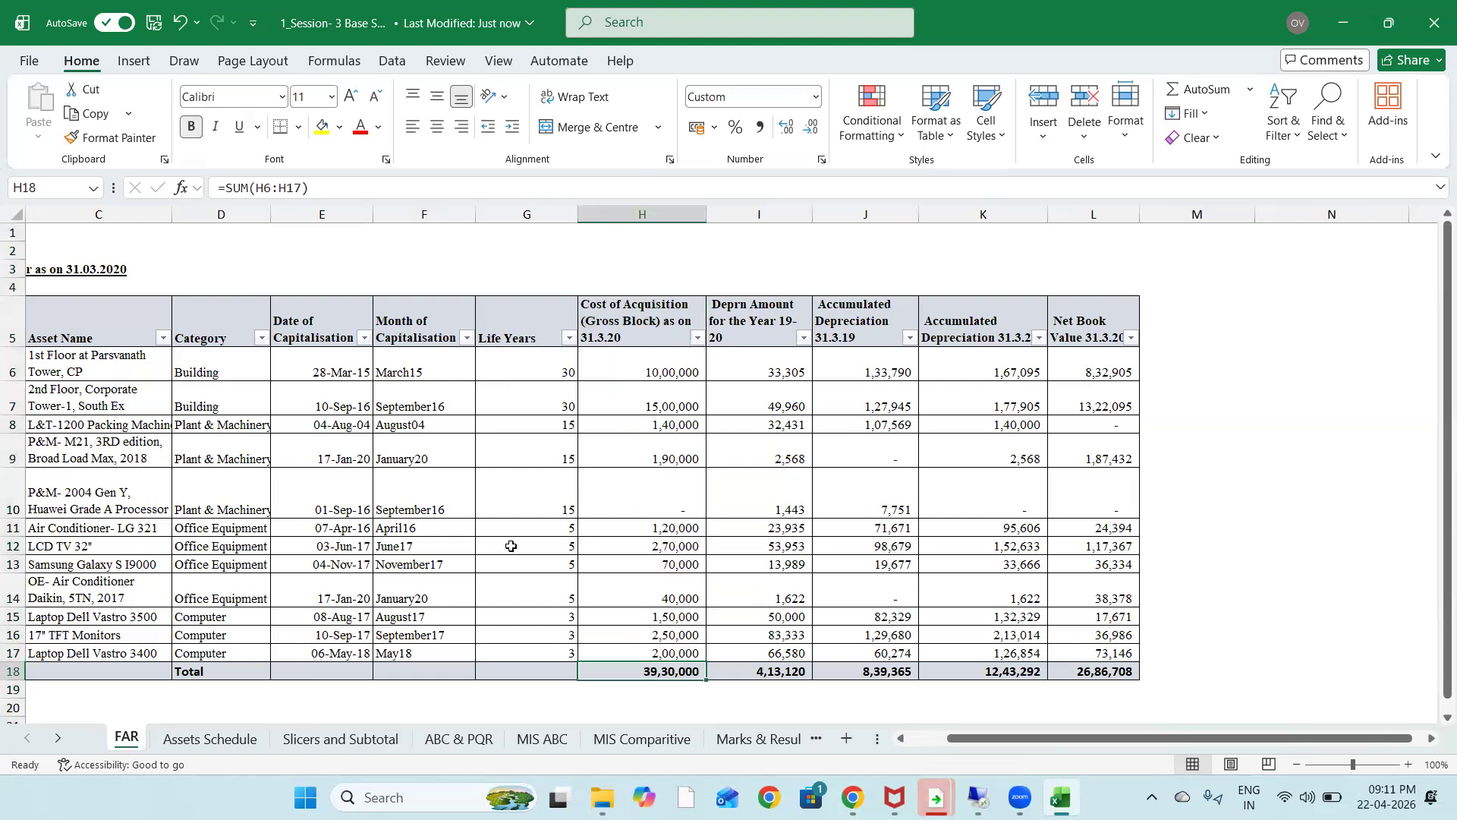
Start a SUMIF formula in D7 of the Assets Schedule with the absolute range FAR!$D$6:$L$17
{"action": "left_click", "coordinate": [216, 737]}
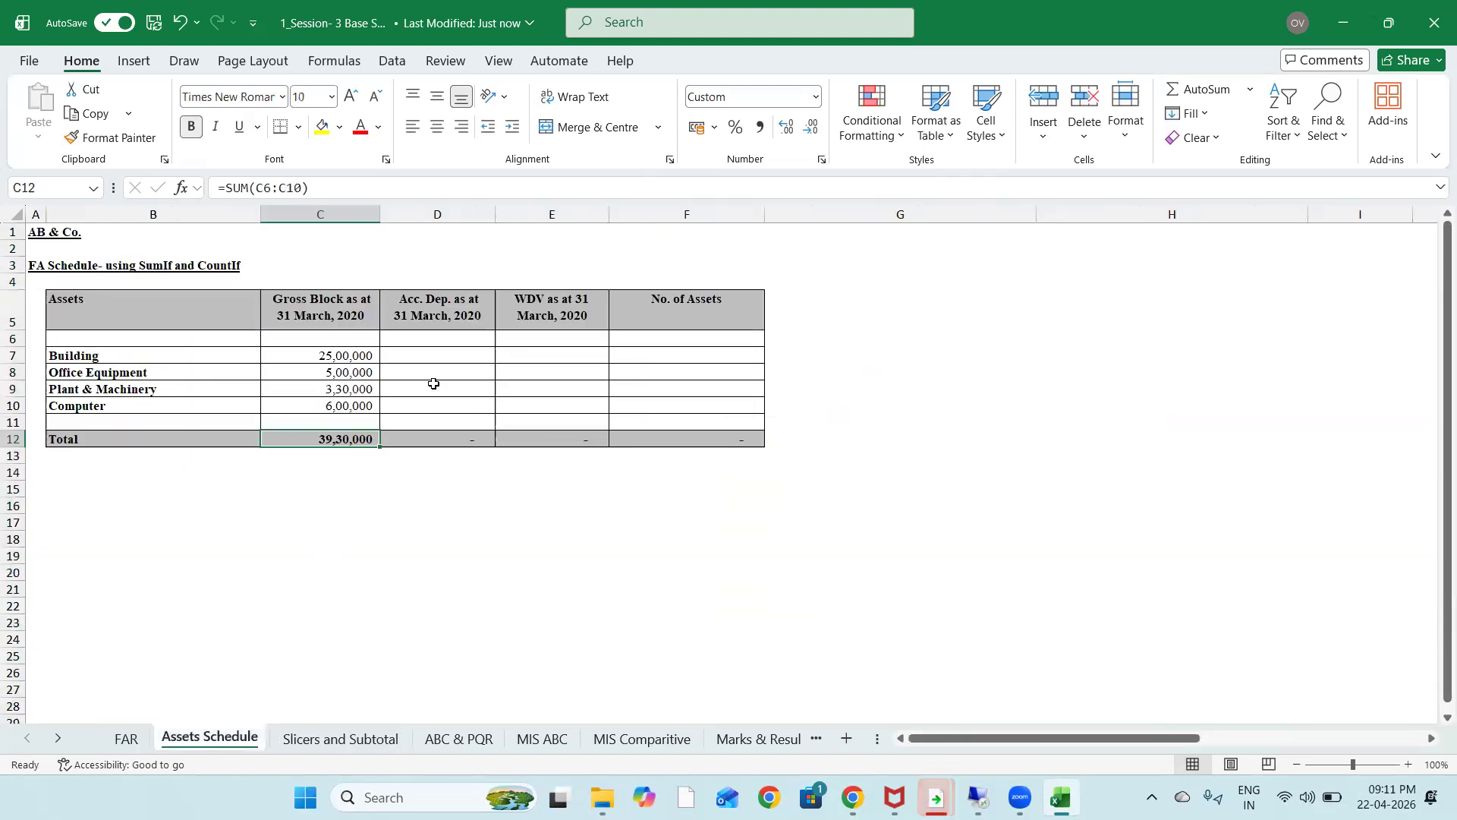
{"action": "left_click", "coordinate": [438, 366]}
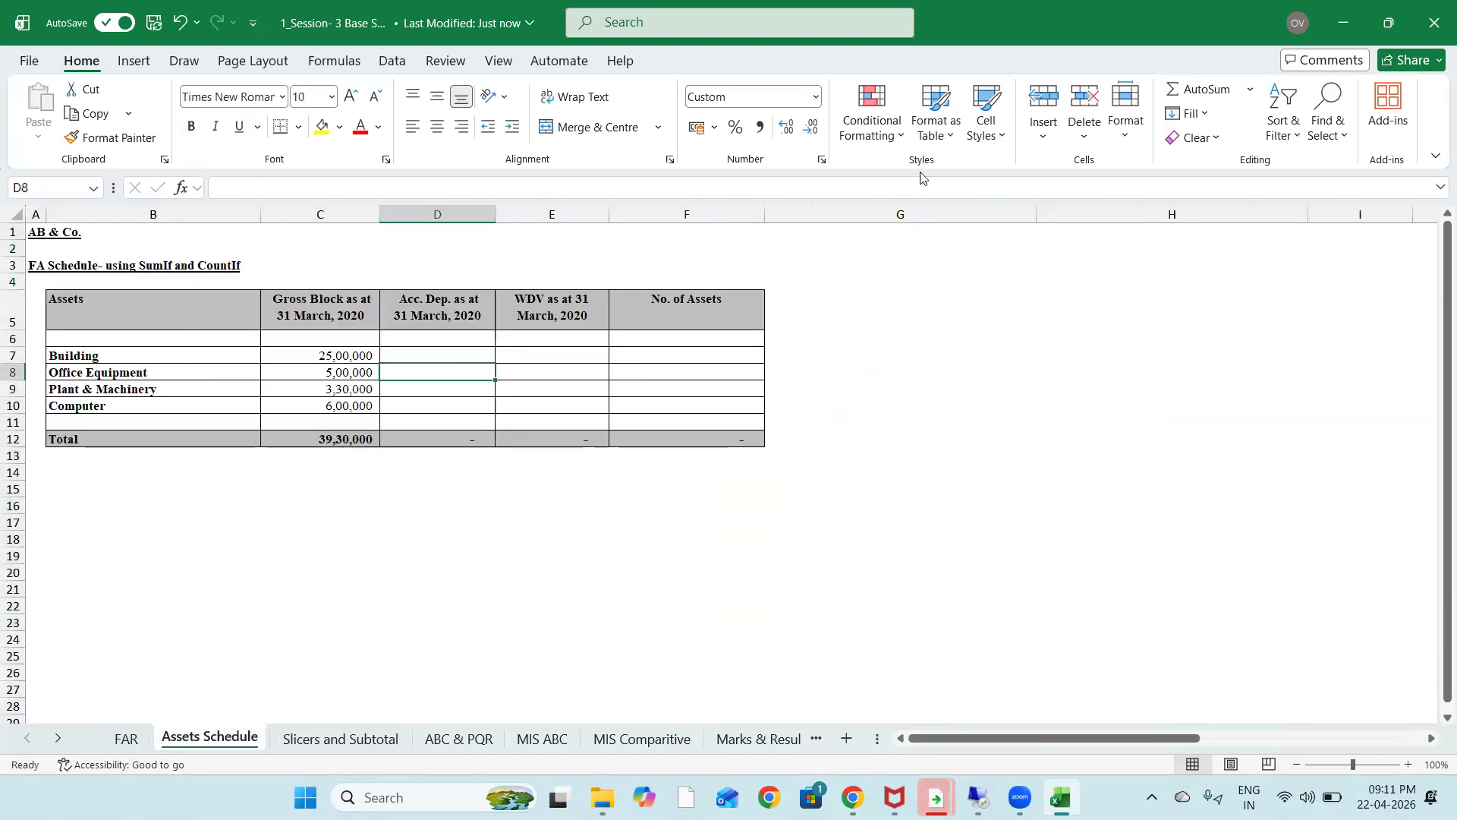
{"action": "key", "text": "Up"}
{"action": "type", "text": "=sun"}
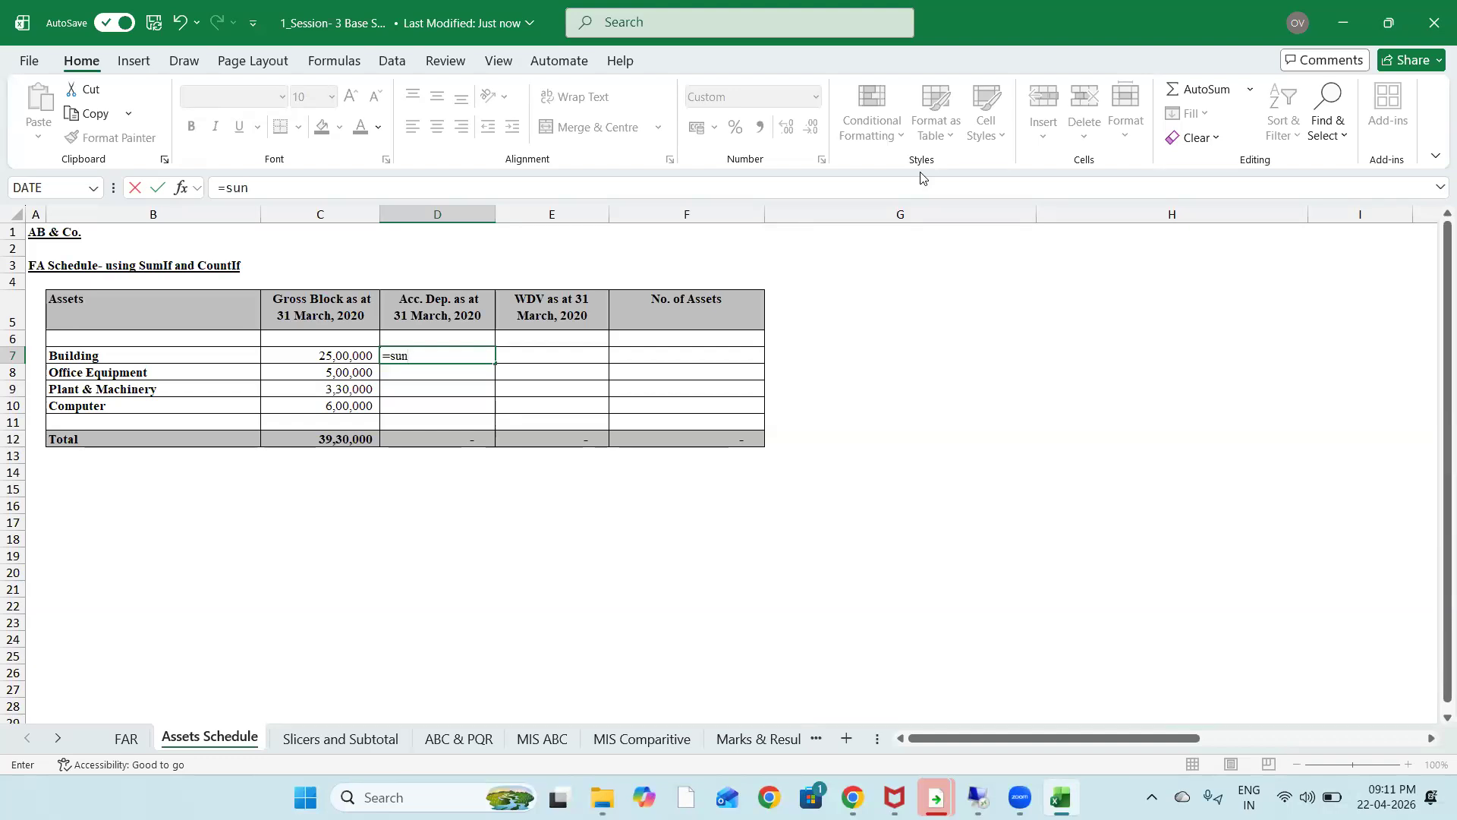
{"action": "type", "text": "mif"}
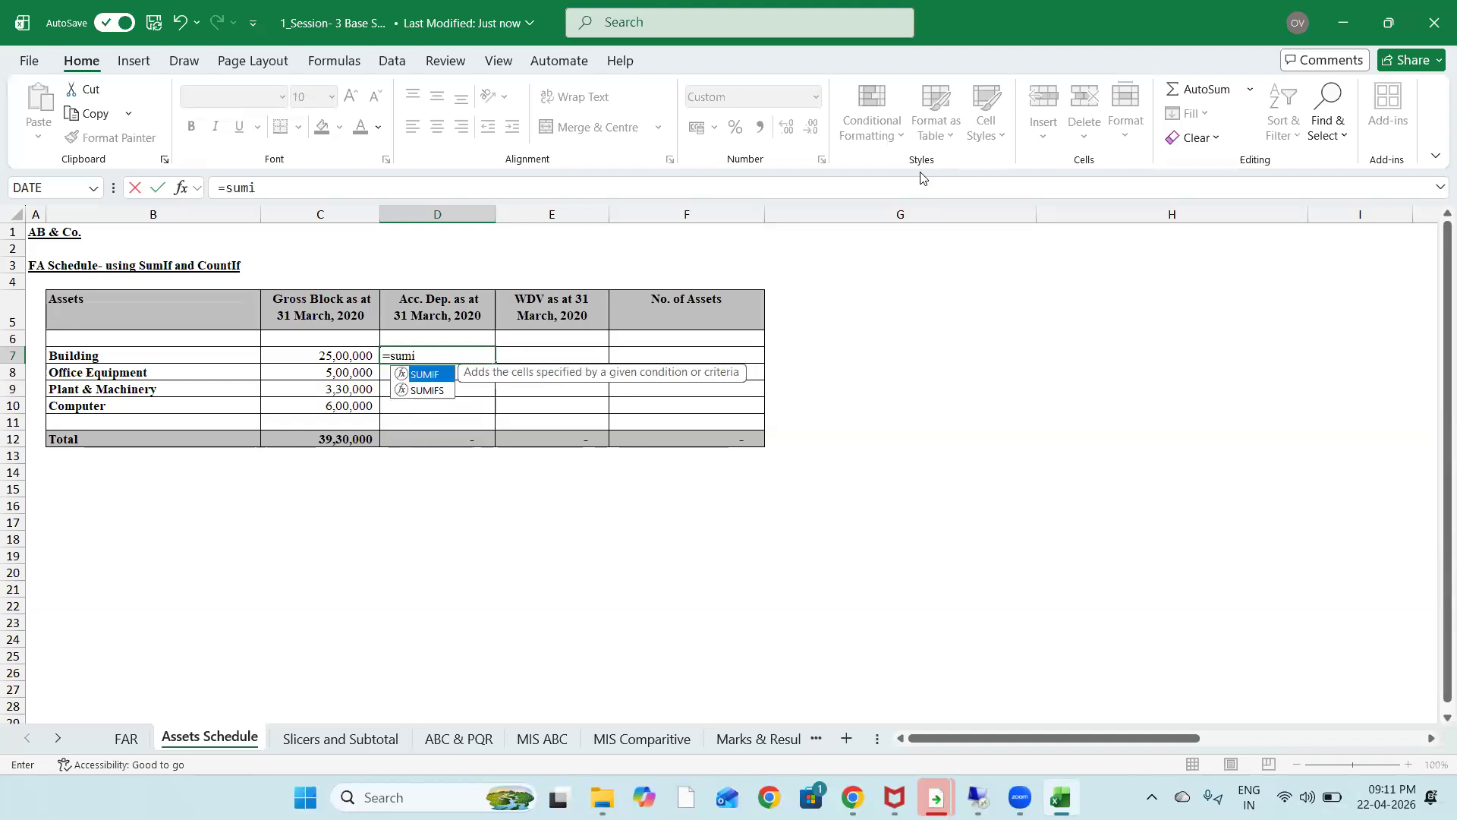
{"action": "key", "text": "Tab"}
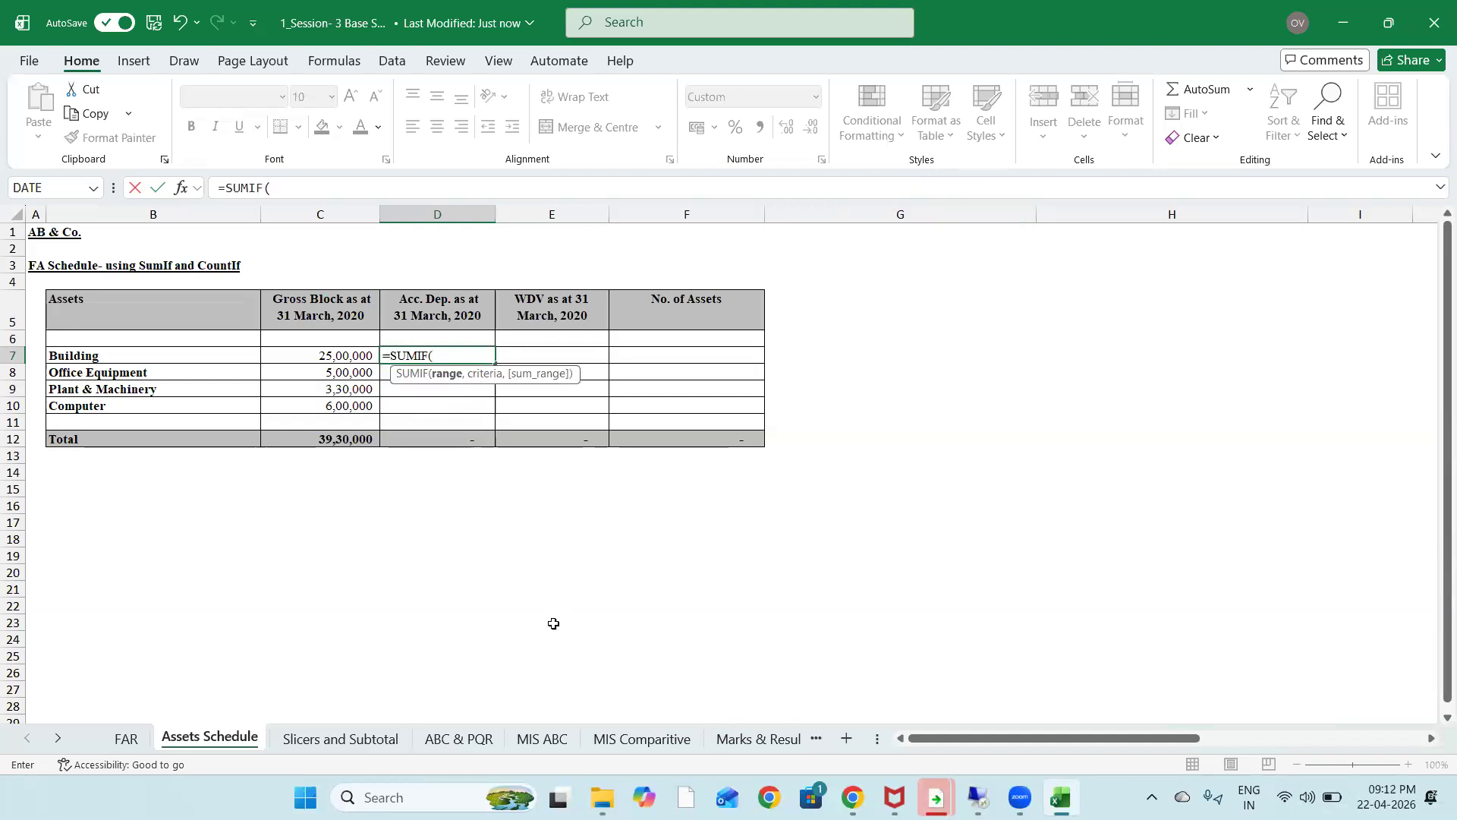
{"action": "left_click", "coordinate": [131, 740]}
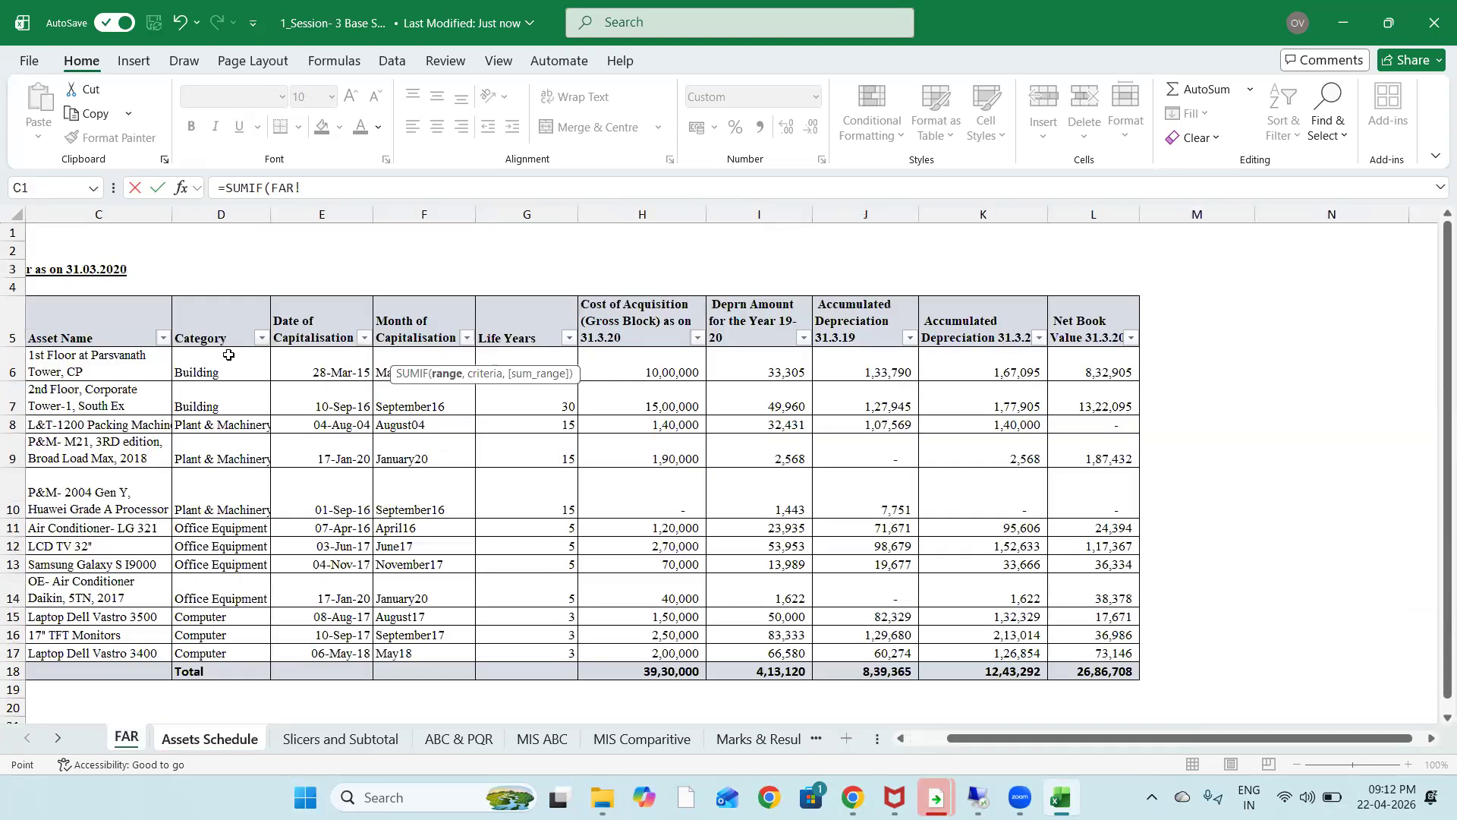
{"action": "key", "text": "Right"}
{"action": "key", "text": "Down"}
{"action": "key", "text": "Down"}
{"action": "key", "text": "Down"}
{"action": "key", "text": "Down"}
{"action": "key", "text": "Down"}
{"action": "key", "text": "shift+Down"}
{"action": "key", "text": "shift+Down"}
{"action": "key", "text": "shift+Down"}
{"action": "key", "text": "shift+Down"}
{"action": "key", "text": "shift+Down"}
{"action": "key", "text": "shift+Down"}
{"action": "key", "text": "shift+Down"}
{"action": "key", "text": "shift+Down"}
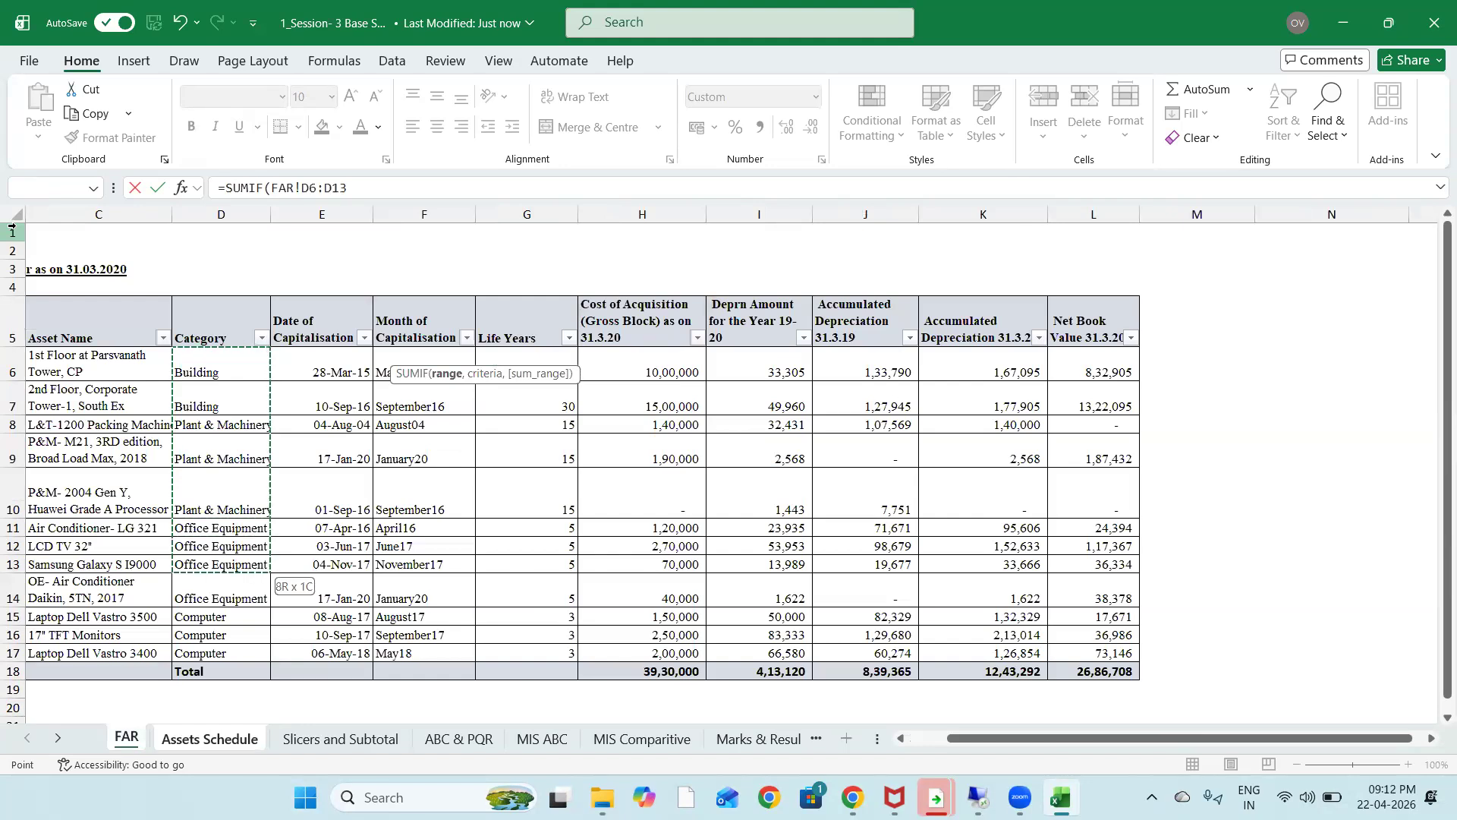
{"action": "key", "text": "shift+Down"}
{"action": "key", "text": "shift+Down"}
{"action": "key", "text": "shift+Down"}
{"action": "key", "text": "shift+Right"}
{"action": "key", "text": "shift+Right"}
{"action": "key", "text": "shift+Right"}
{"action": "key", "text": "shift+Right"}
{"action": "key", "text": "shift+Right"}
{"action": "key", "text": "shift+Right"}
{"action": "key", "text": "shift+Right"}
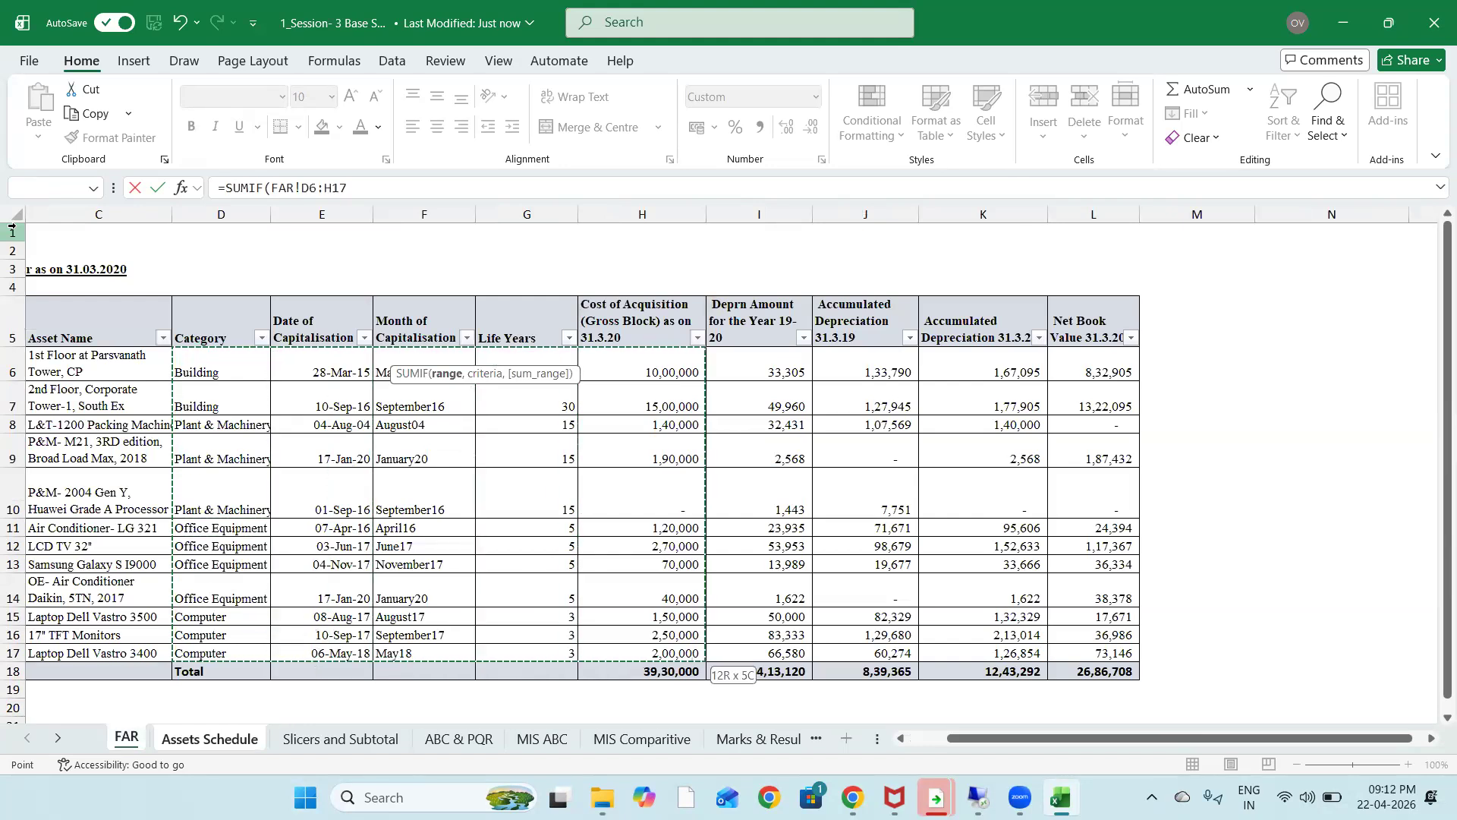
{"action": "key", "text": "shift+Right"}
{"action": "key", "text": "F4"}
{"action": "type", "text": ","}
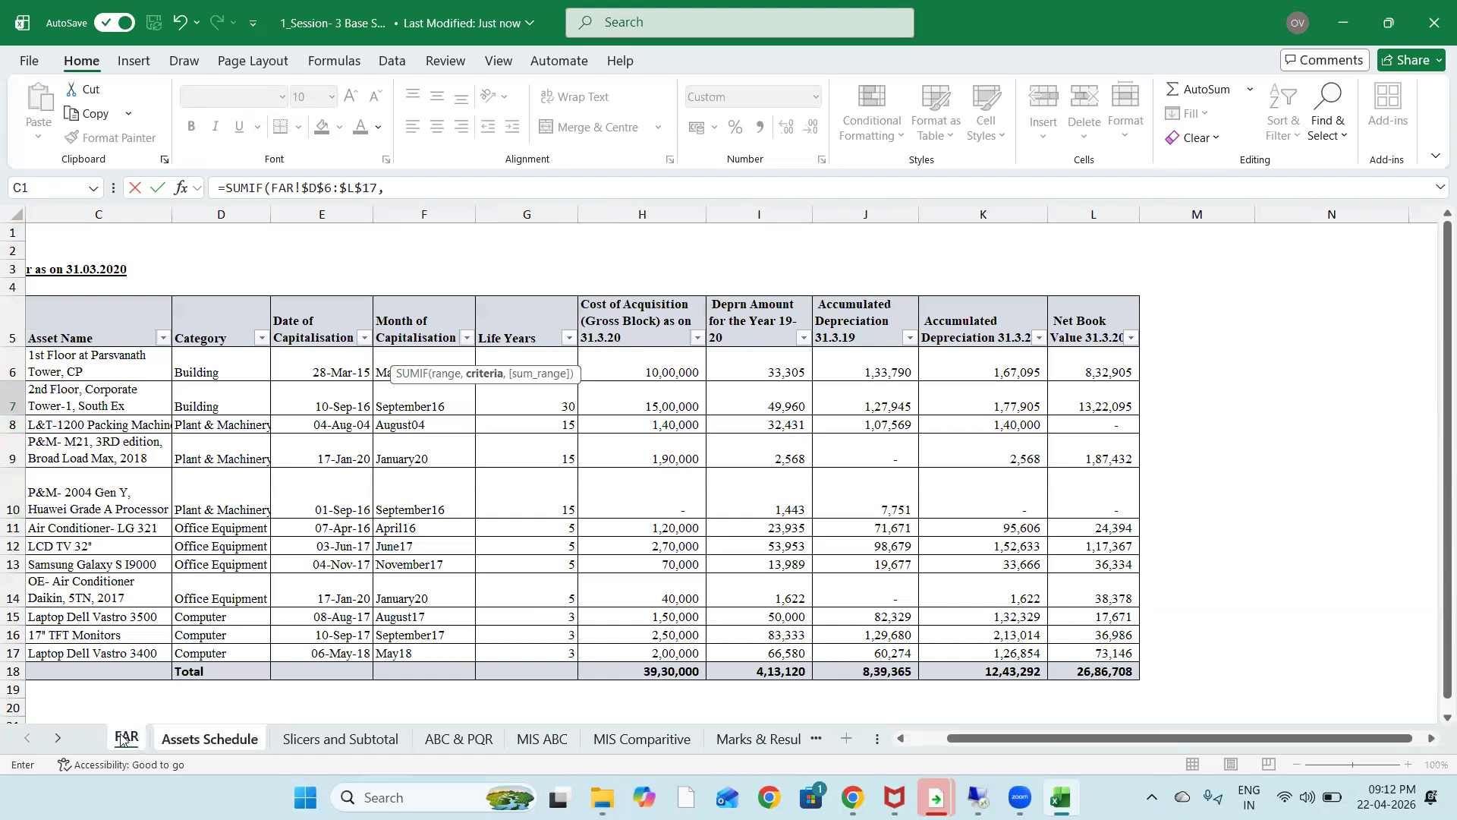
Set the criteria of D7's SUMIF to the Building category in B7 of the Assets Schedule sheet
{"action": "left_click", "coordinate": [161, 741]}
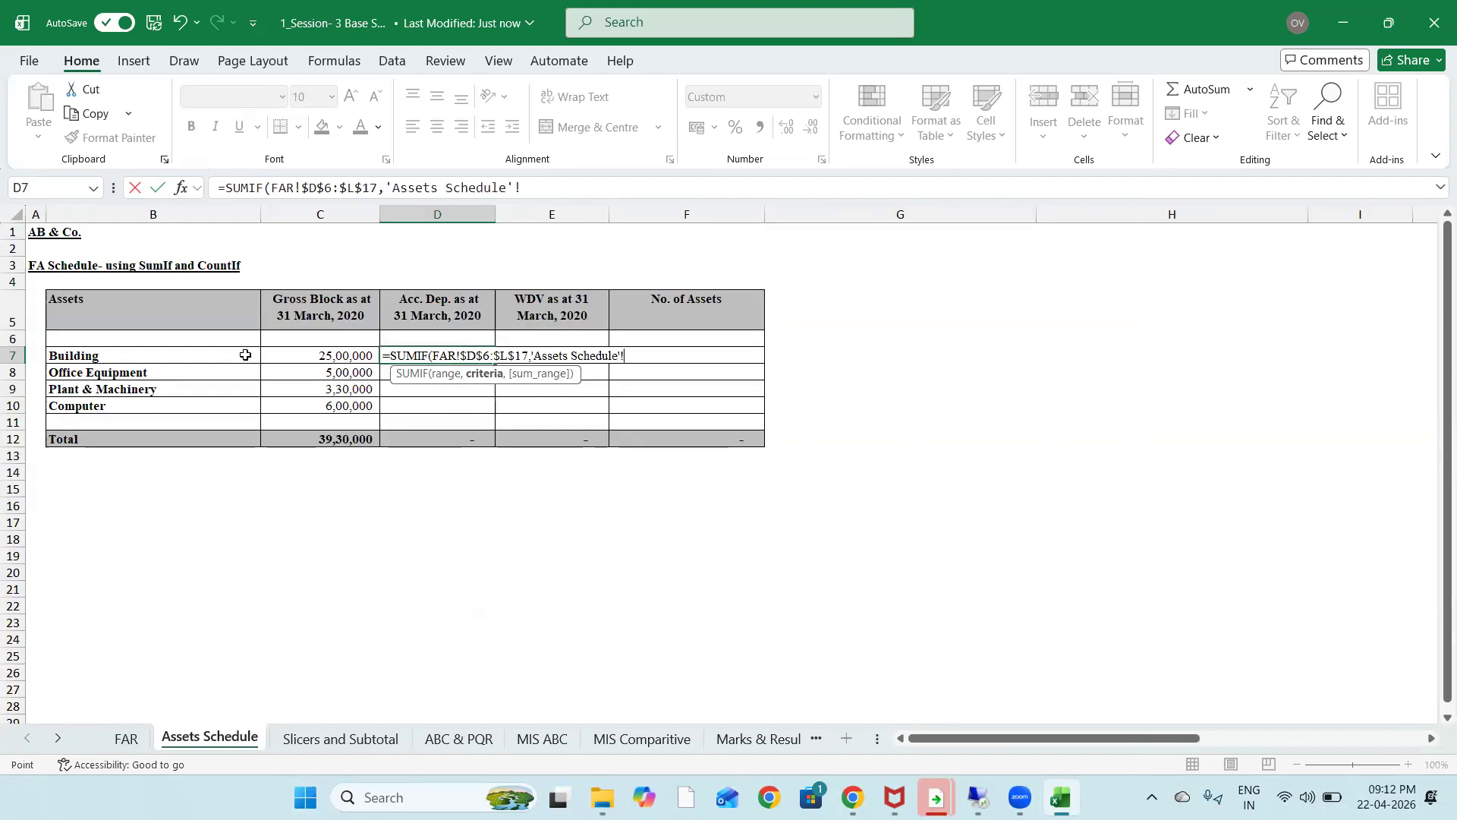
{"action": "left_click", "coordinate": [245, 352]}
{"action": "type", "text": ","}
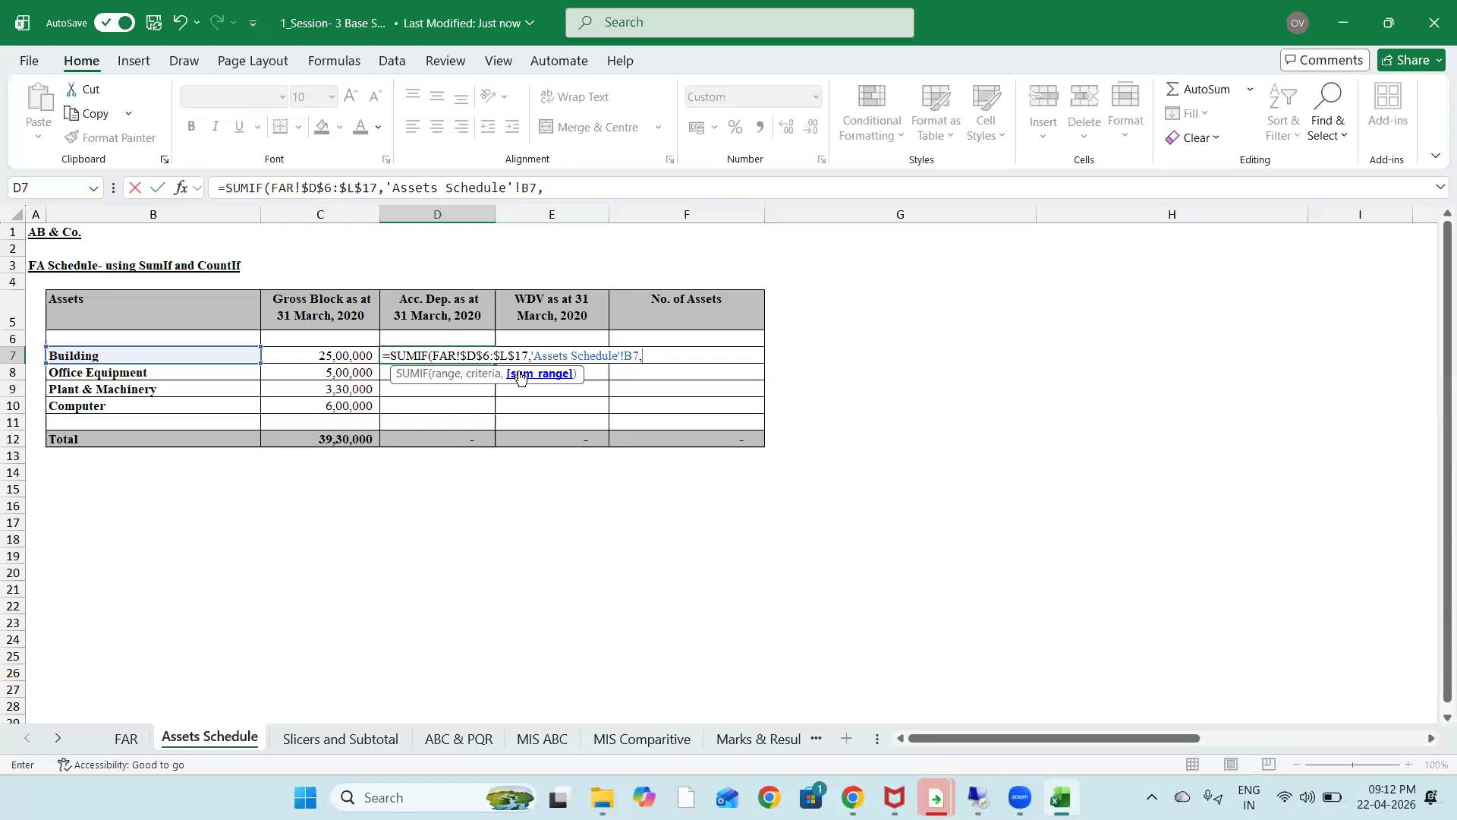
Complete D7's SUMIF with the register's Accumulated Depreciation 31.3.20 column, FAR!$K$6:$K$17, as the absolute sum range
{"action": "left_click", "coordinate": [126, 738]}
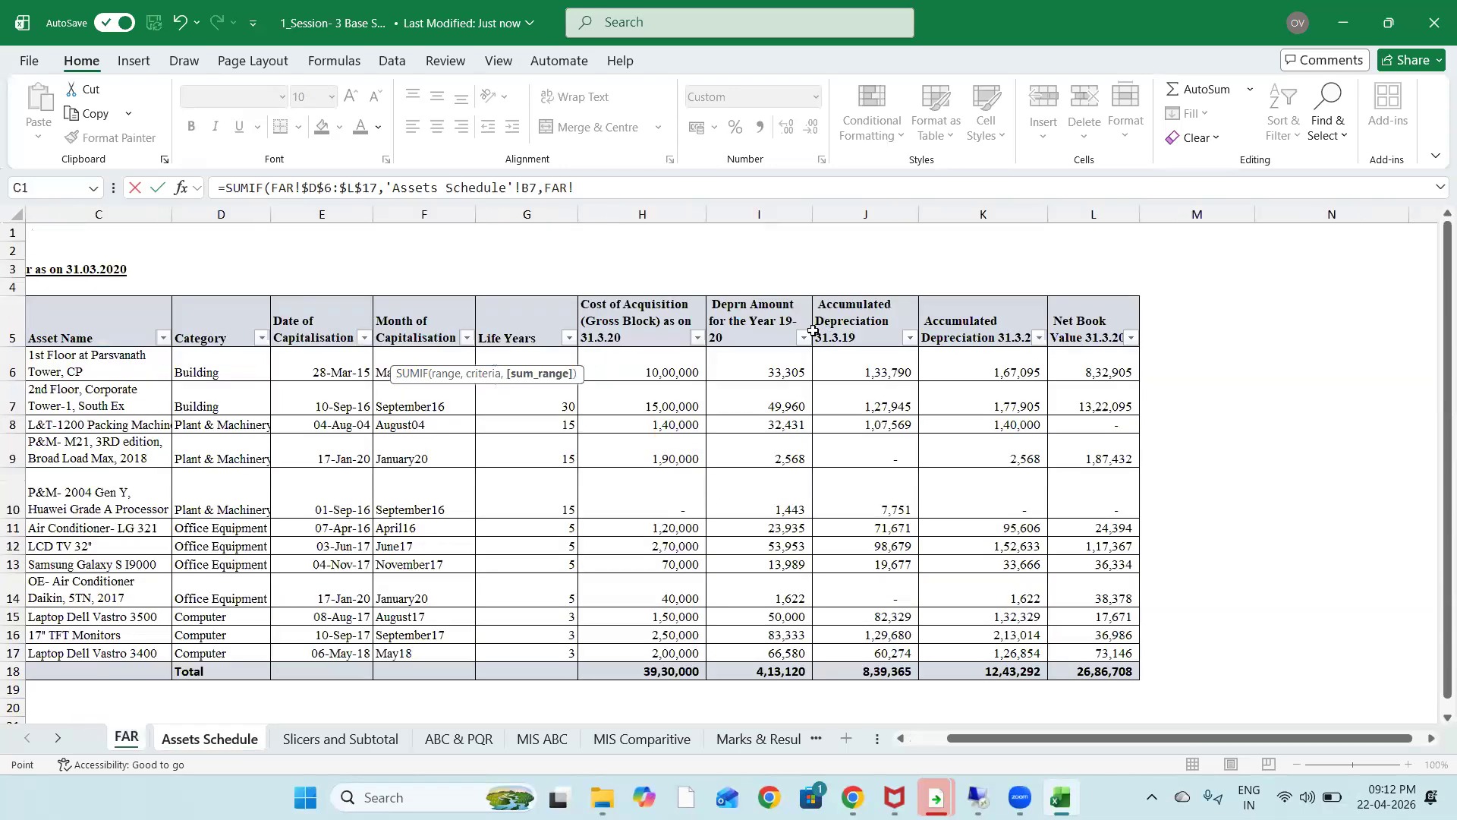
{"action": "left_click", "coordinate": [890, 372]}
{"action": "key", "text": "Right"}
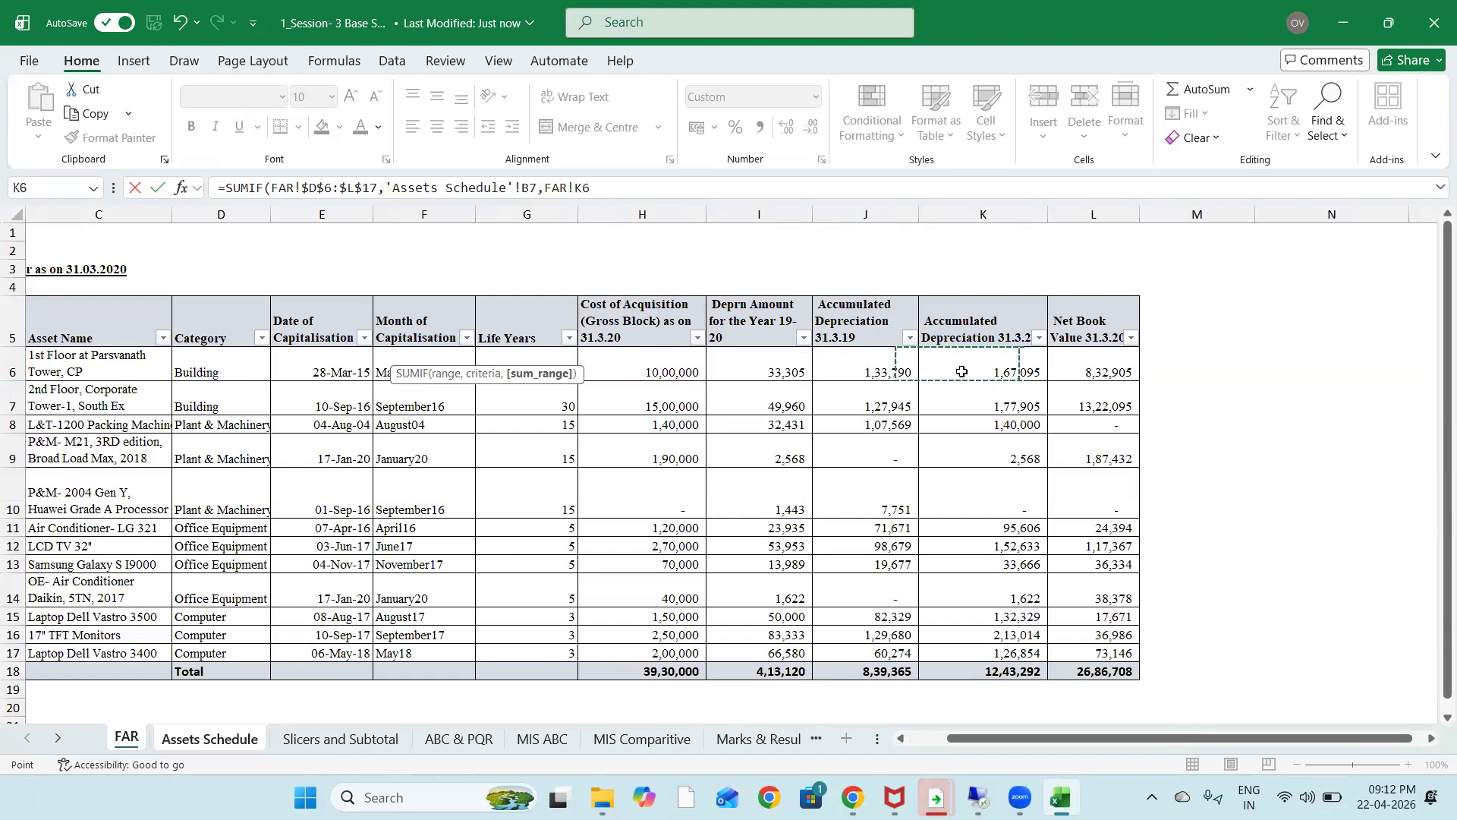
{"action": "key", "text": "shift+Down"}
{"action": "key", "text": "shift+Down"}
{"action": "key", "text": "shift+Down"}
{"action": "key", "text": "shift+Down"}
{"action": "key", "text": "shift+Down"}
{"action": "key", "text": "shift+Down"}
{"action": "key", "text": "shift+Down"}
{"action": "key", "text": "shift+Down"}
{"action": "key", "text": "shift+Down"}
{"action": "key", "text": "shift+Down"}
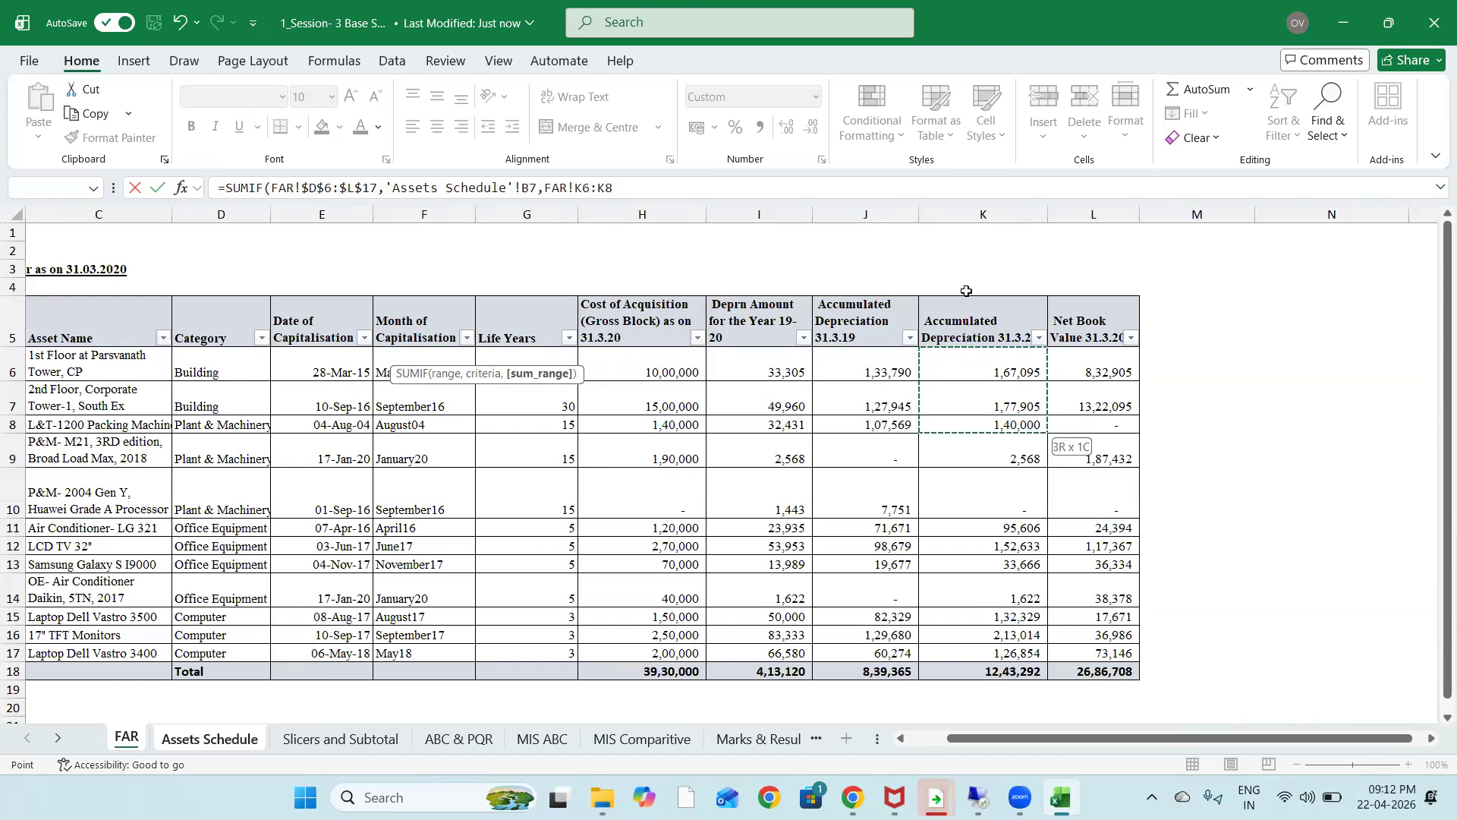
{"action": "key", "text": "shift+Down"}
{"action": "key", "text": "F4"}
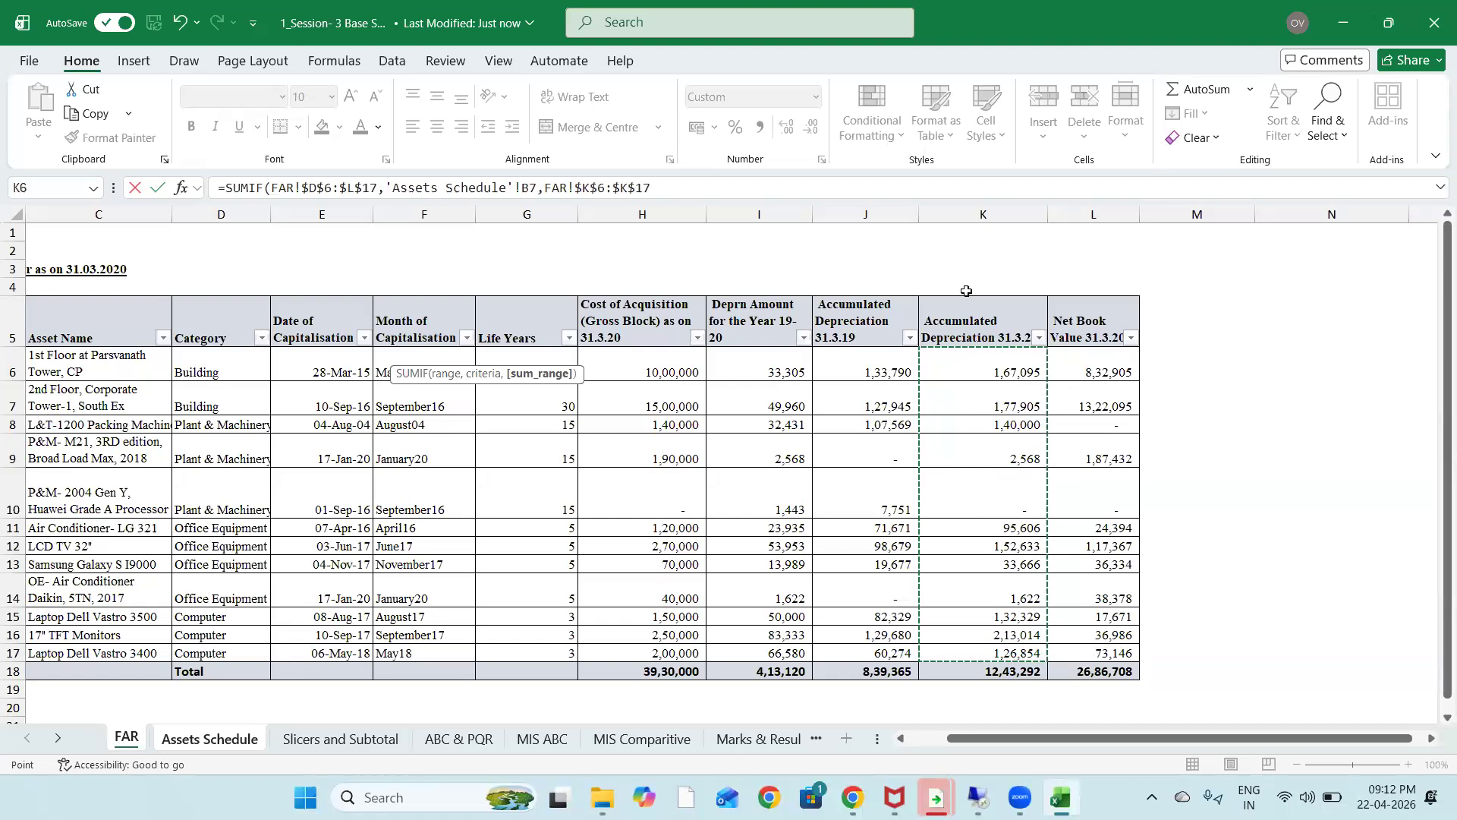
{"action": "type", "text": ")"}
{"action": "key", "text": "Return"}
Fill the accumulated depreciation SUMIF formula from D7 down through D11
{"action": "key", "text": "Up"}
{"action": "key", "text": "shift+Down"}
{"action": "key", "text": "shift+Down"}
{"action": "key", "text": "shift+Down"}
{"action": "key", "text": "shift+Down"}
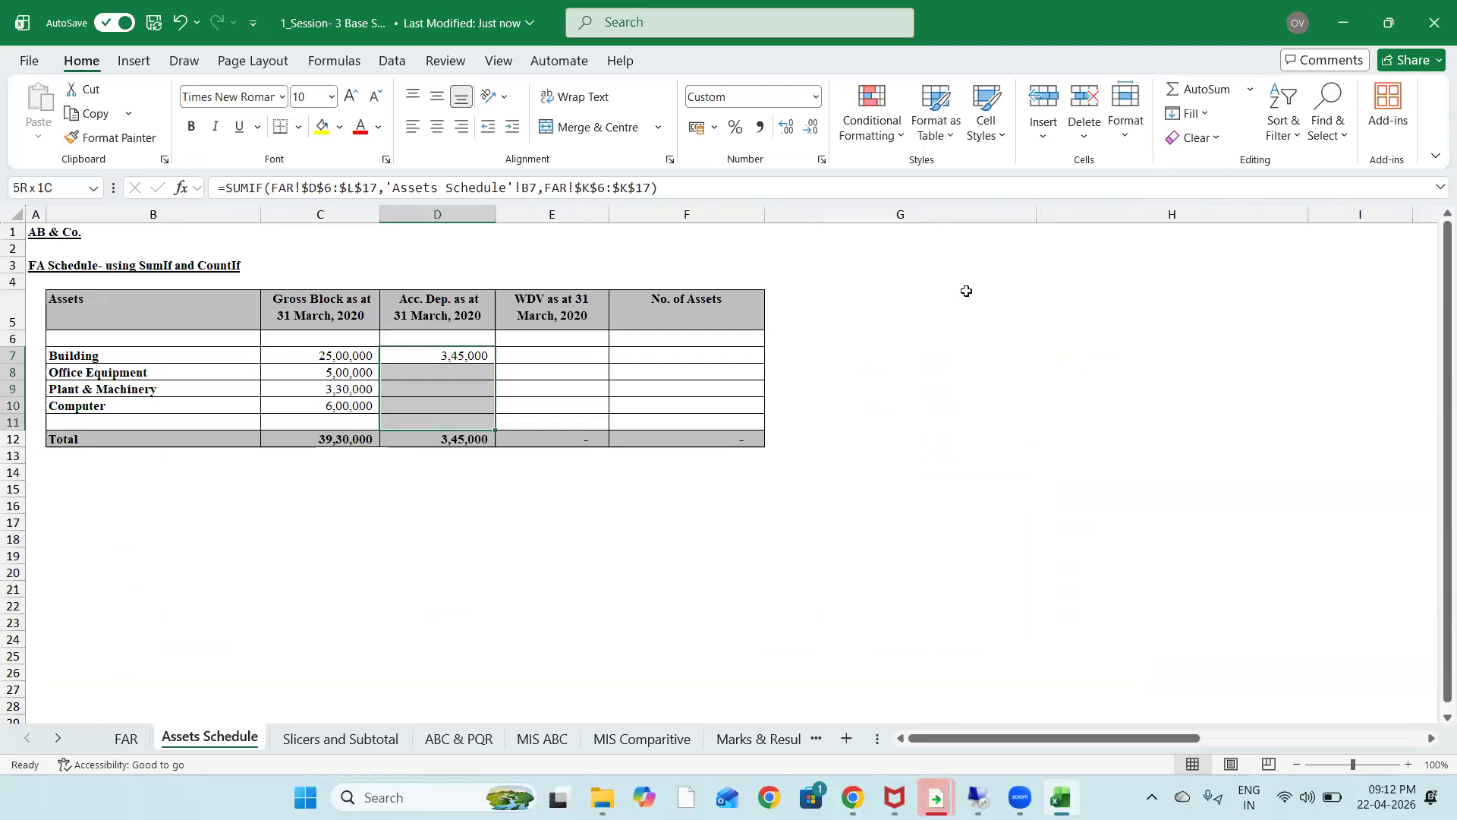
{"action": "key", "text": "ctrl+d"}
{"action": "key", "text": "Down"}
{"action": "key", "text": "Down"}
{"action": "key", "text": "Down"}
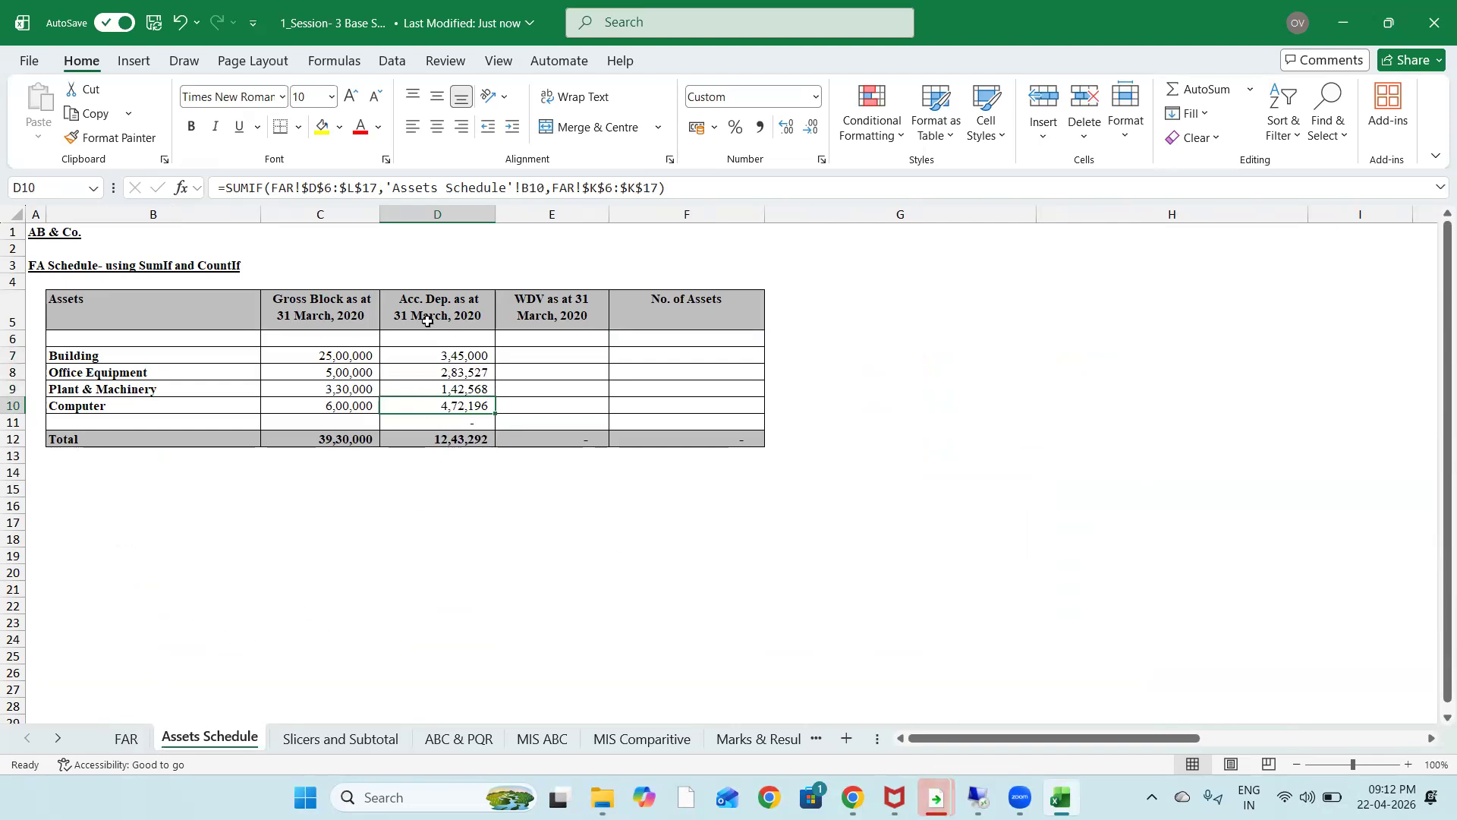
Compare the Acc. Dep. total in D12 with K18 of the FAR sheet and inspect the SUMIF formula in D7
{"action": "left_click", "coordinate": [126, 737]}
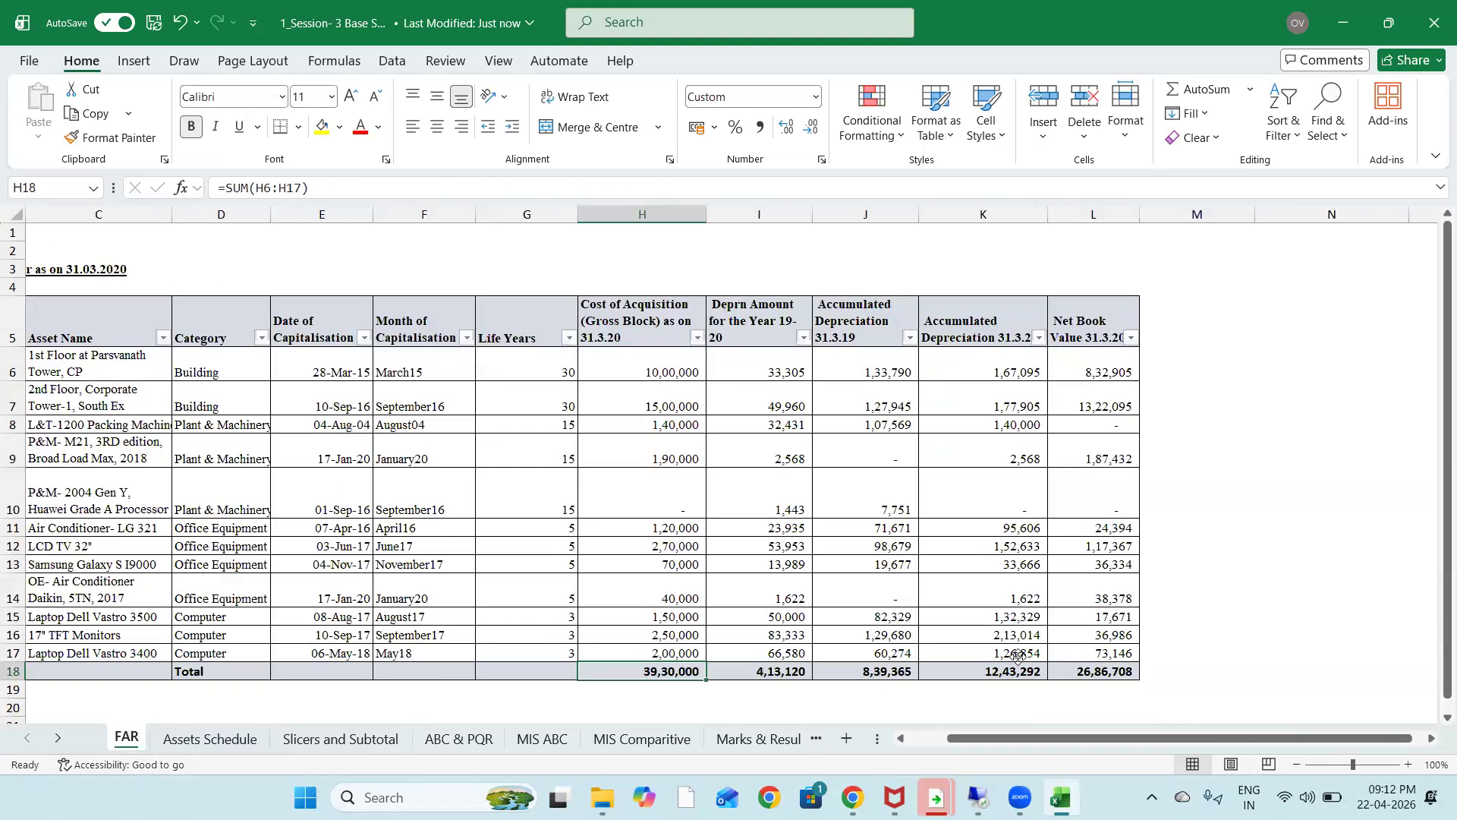
{"action": "left_click", "coordinate": [247, 739]}
{"action": "left_click", "coordinate": [563, 354]}
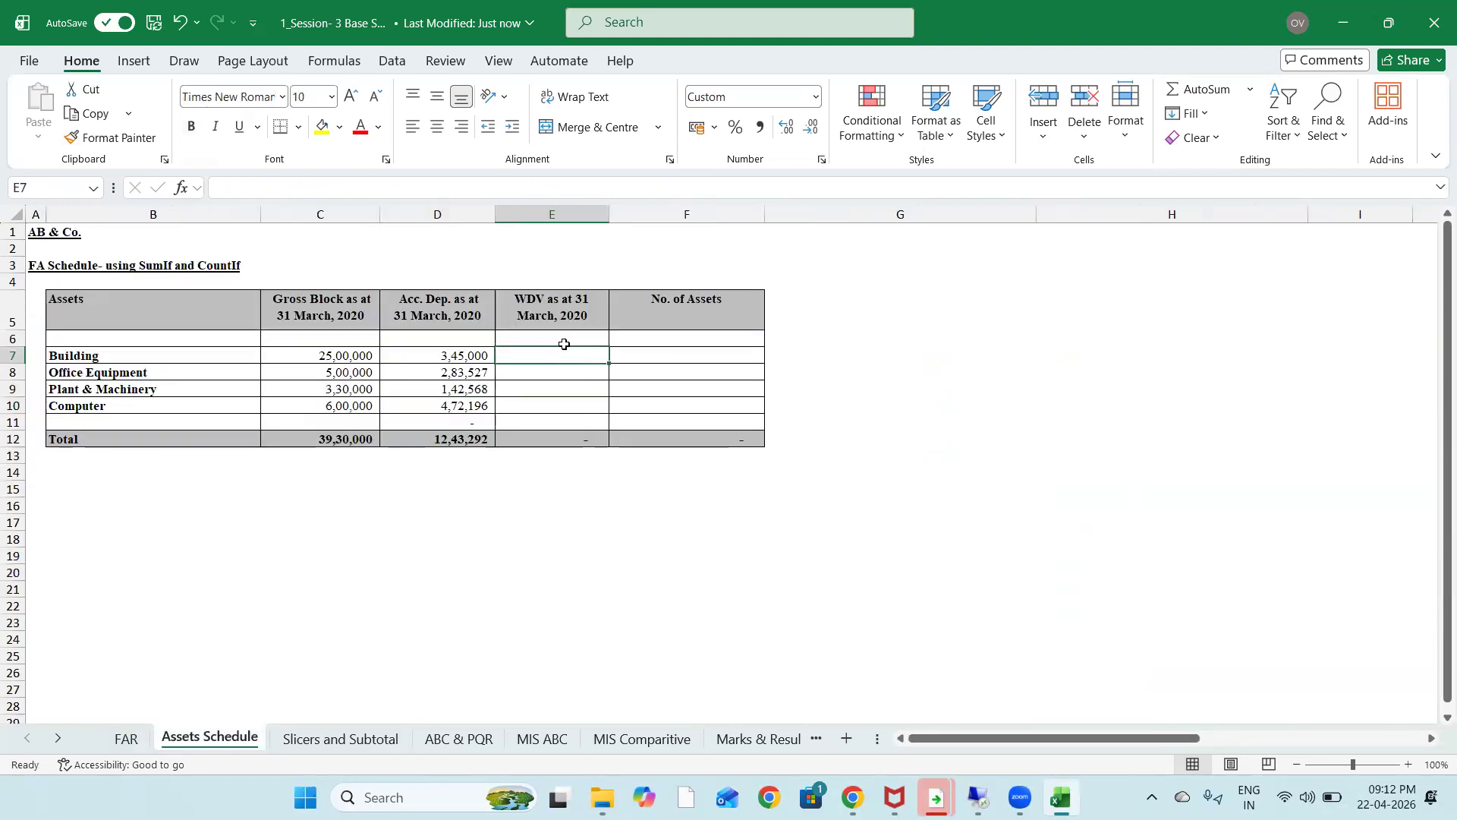
{"action": "key", "text": "Left"}
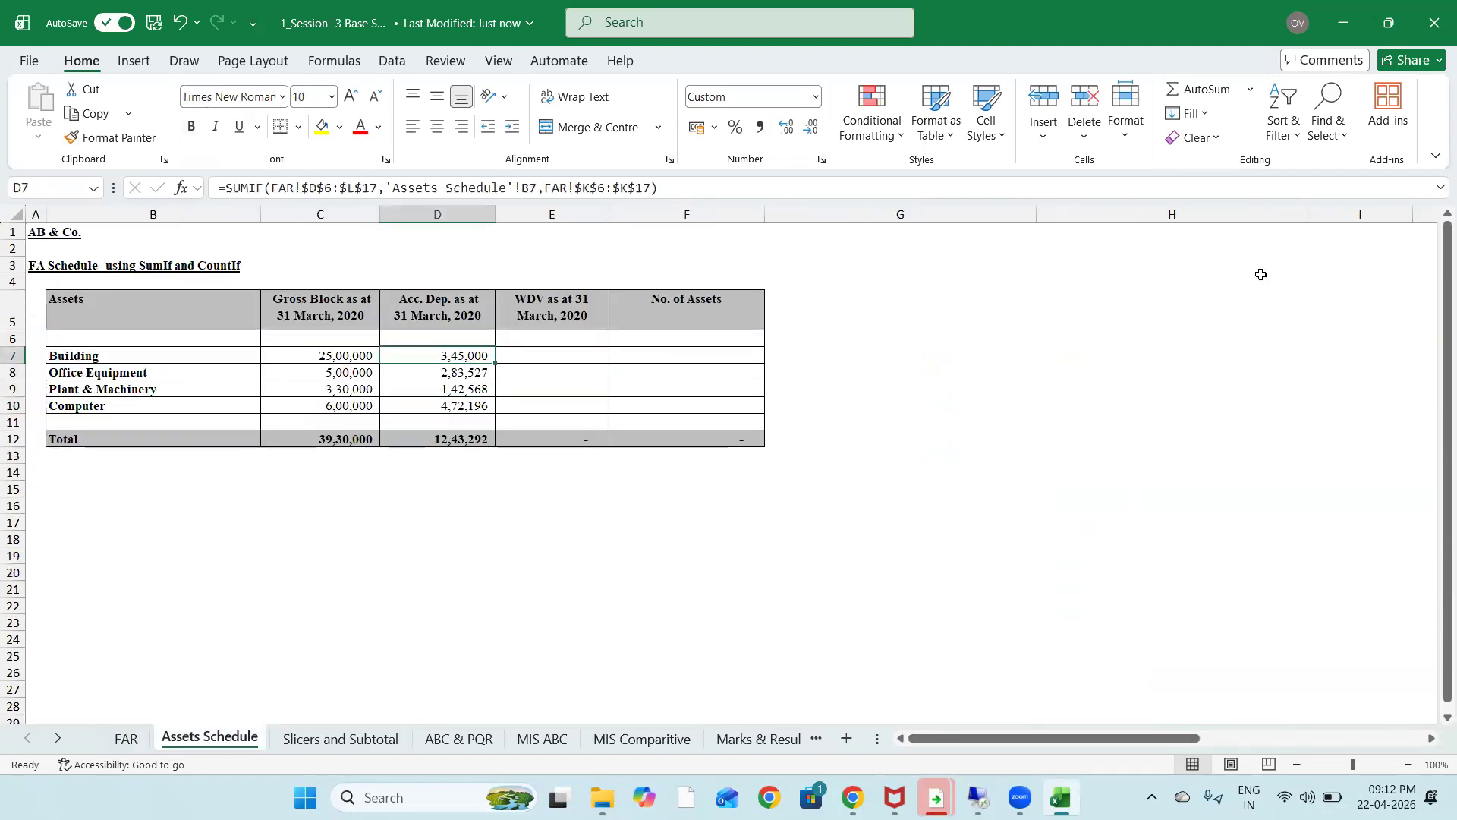
Copy the accumulated depreciation SUMIF formula from D7 into E7, the Building row's WDV cell
{"action": "key", "text": "ctrl+c"}
{"action": "key", "text": "Right"}
{"action": "key", "text": "ctrl+v"}
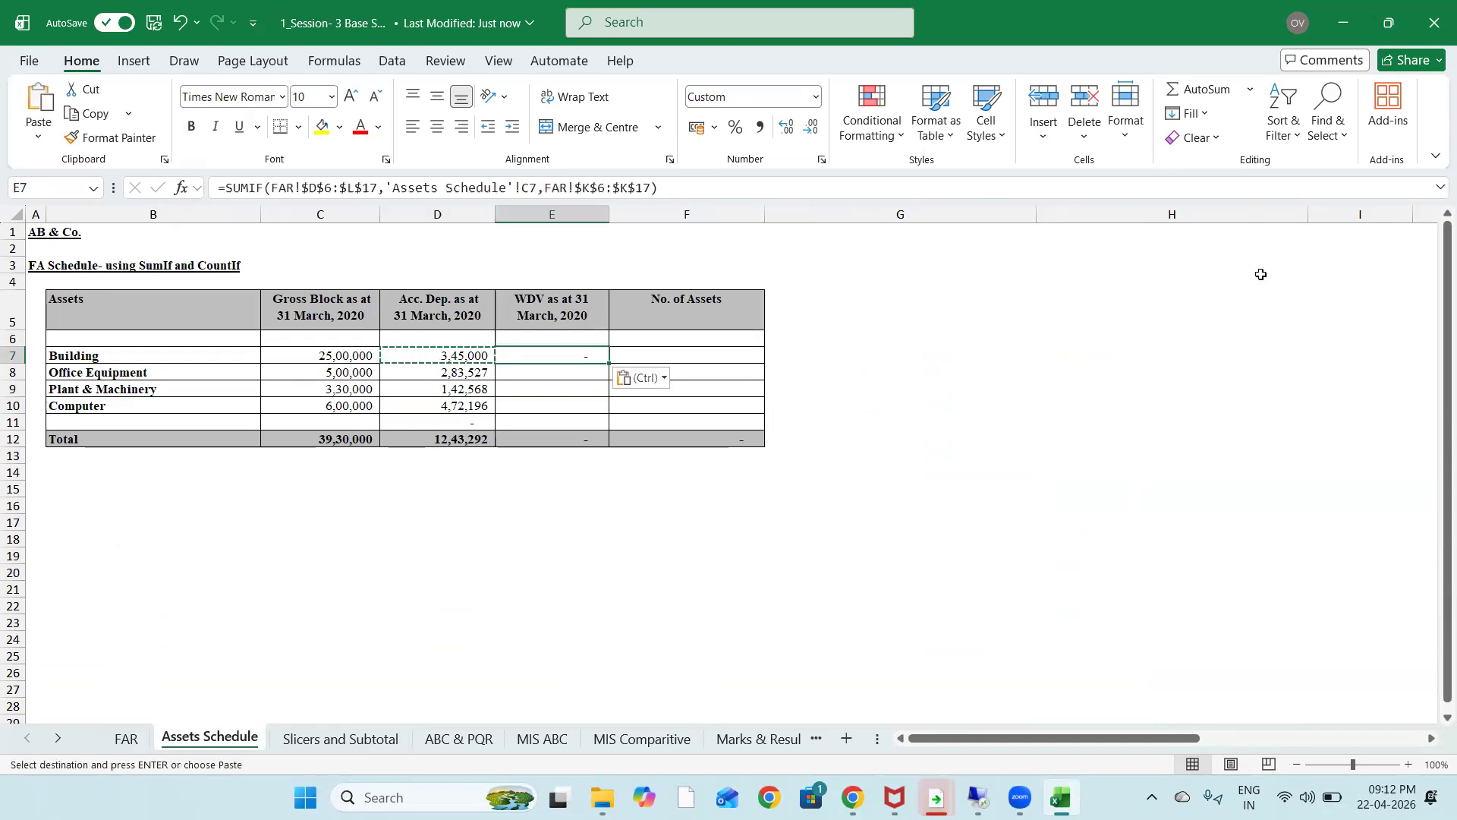
Set the criteria of E7's copied SUMIF to the Building category in B7
{"action": "key", "text": "F2"}
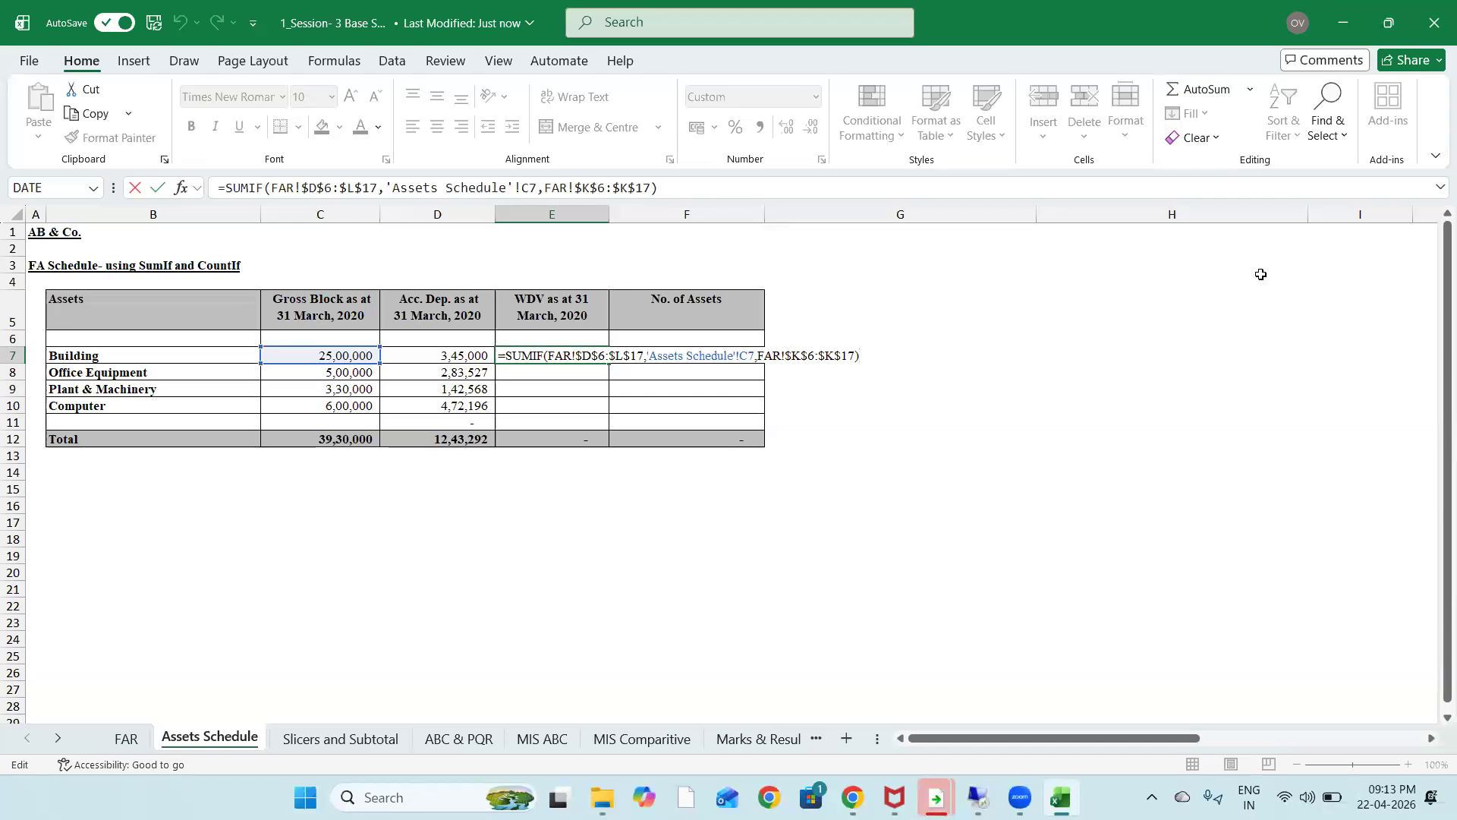
{"action": "key", "text": "Left"}
{"action": "key", "text": "Left"}
{"action": "key", "text": "Left"}
{"action": "key", "text": "Left"}
{"action": "key", "text": "Left"}
{"action": "key", "text": "Left"}
{"action": "key", "text": "Left"}
{"action": "key", "text": "Left"}
{"action": "key", "text": "Left"}
{"action": "key", "text": "Left"}
{"action": "key", "text": "Left"}
{"action": "key", "text": "Left"}
{"action": "key", "text": "Left"}
{"action": "key", "text": "Left"}
{"action": "key", "text": "Left"}
{"action": "key", "text": "Left"}
{"action": "key", "text": "Left"}
{"action": "key", "text": "Left"}
{"action": "key", "text": "Left"}
{"action": "key", "text": "Left"}
{"action": "key", "text": "Left"}
{"action": "key", "text": "Left"}
{"action": "key", "text": "Left"}
{"action": "key", "text": "Left"}
{"action": "key", "text": "Left"}
{"action": "key", "text": "Left"}
{"action": "key", "text": "Left"}
{"action": "key", "text": "Left"}
{"action": "key", "text": "Left"}
{"action": "key", "text": "Left"}
{"action": "key", "text": "Left"}
{"action": "key", "text": "Left"}
{"action": "key", "text": "Left"}
{"action": "key", "text": "Left"}
{"action": "key", "text": "Left"}
{"action": "key", "text": "Left"}
{"action": "key", "text": "Left"}
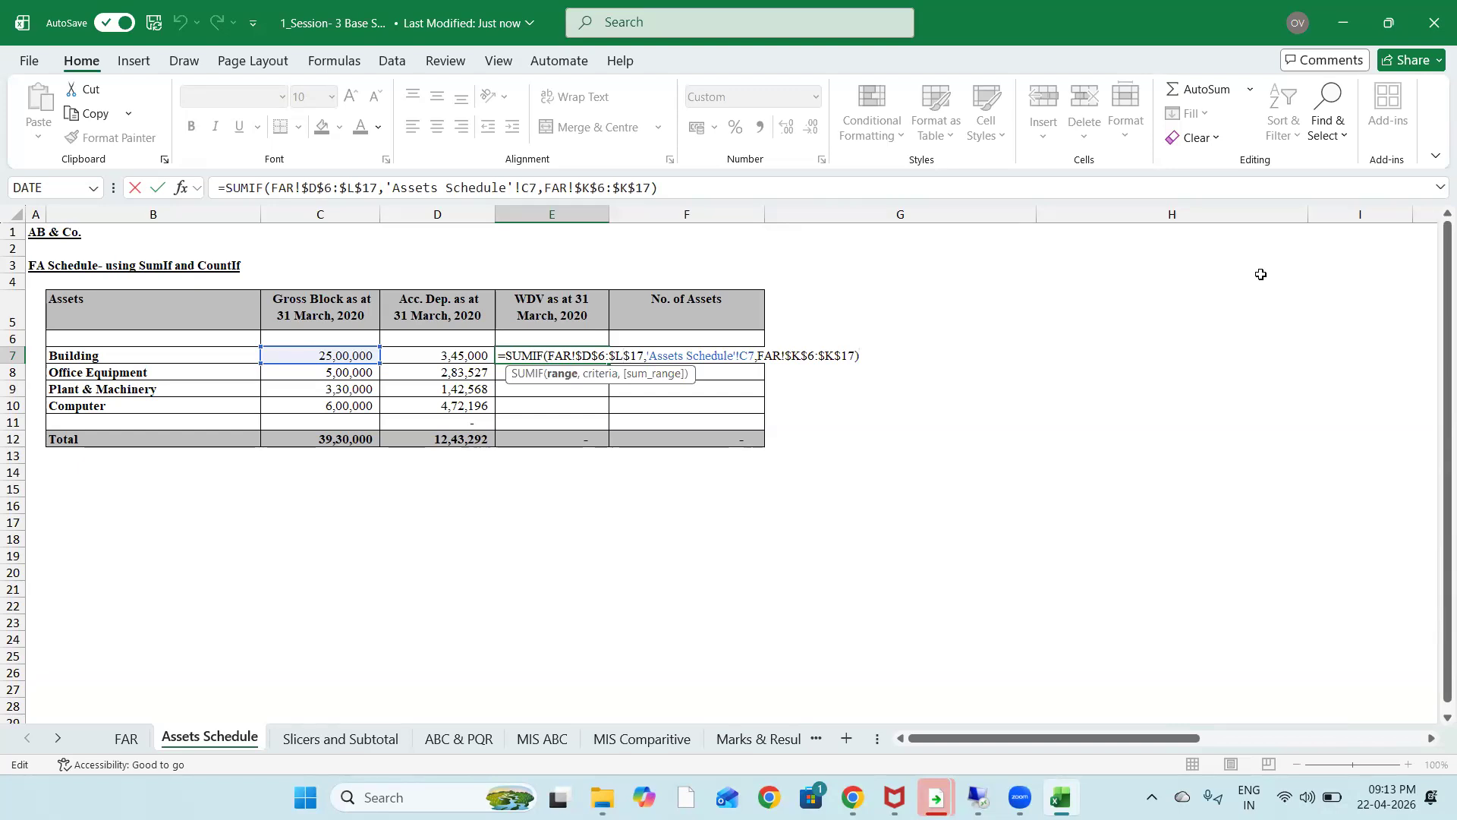
{"action": "key", "text": "Right"}
{"action": "key", "text": "Right"}
{"action": "key", "text": "Right"}
{"action": "key", "text": "BackSpace"}
{"action": "type", "text": "B"}
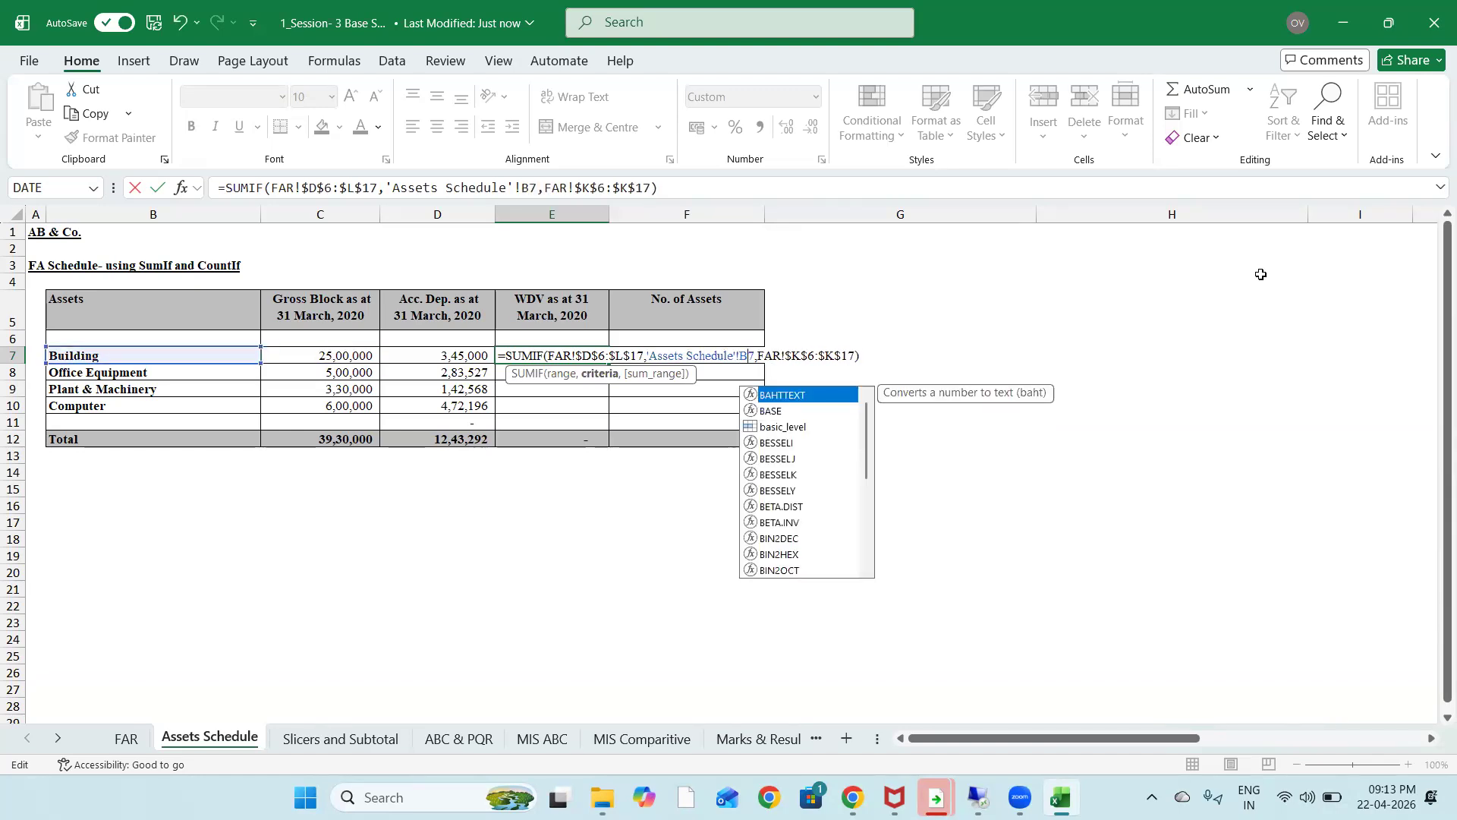
{"action": "key", "text": "Return"}
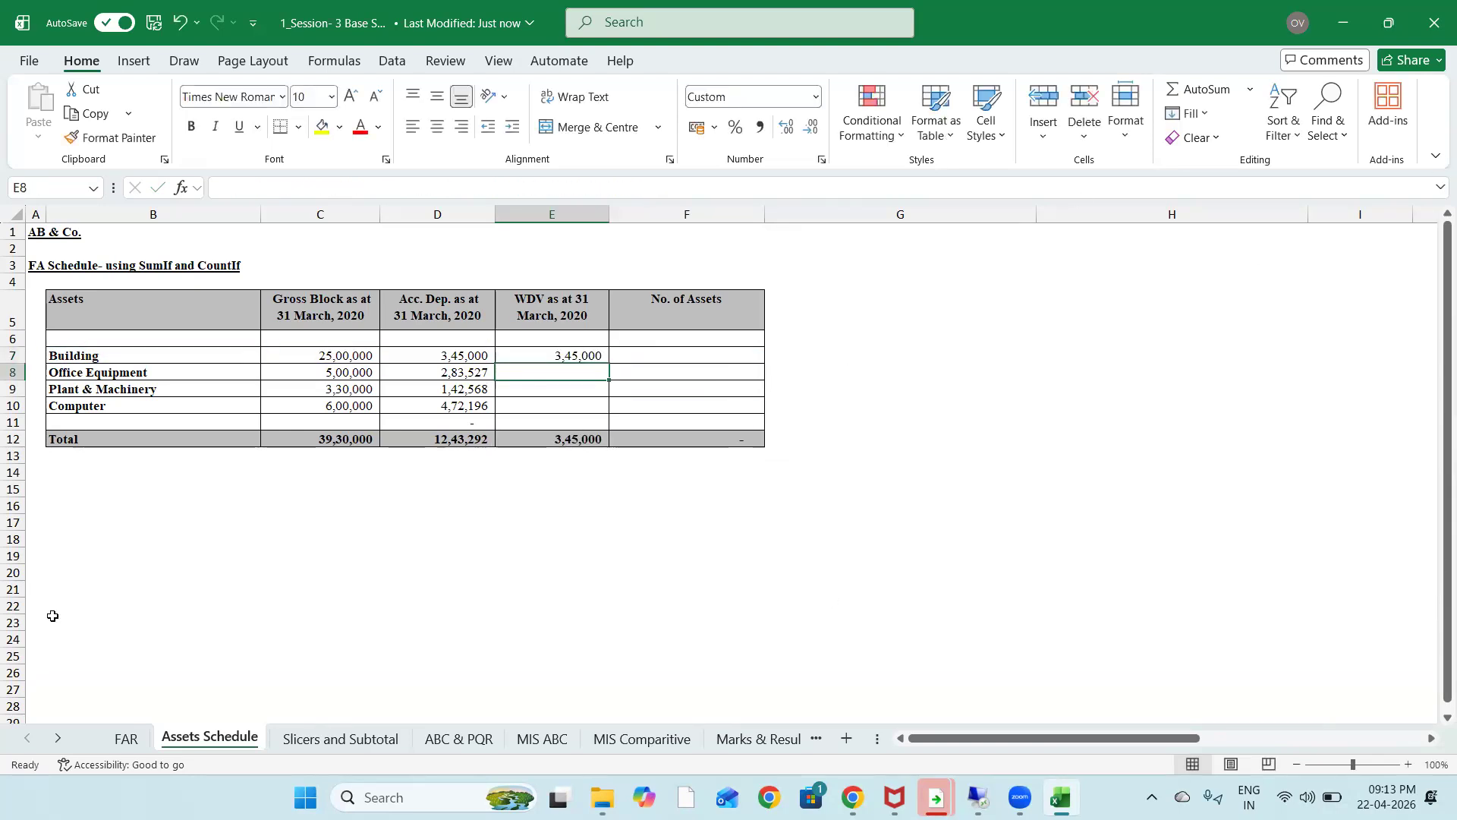
Change E7's SUMIF sum range to the register's Net Book Value 31.3.20 column, FAR!$L$6:$L$17
{"action": "left_click", "coordinate": [126, 738]}
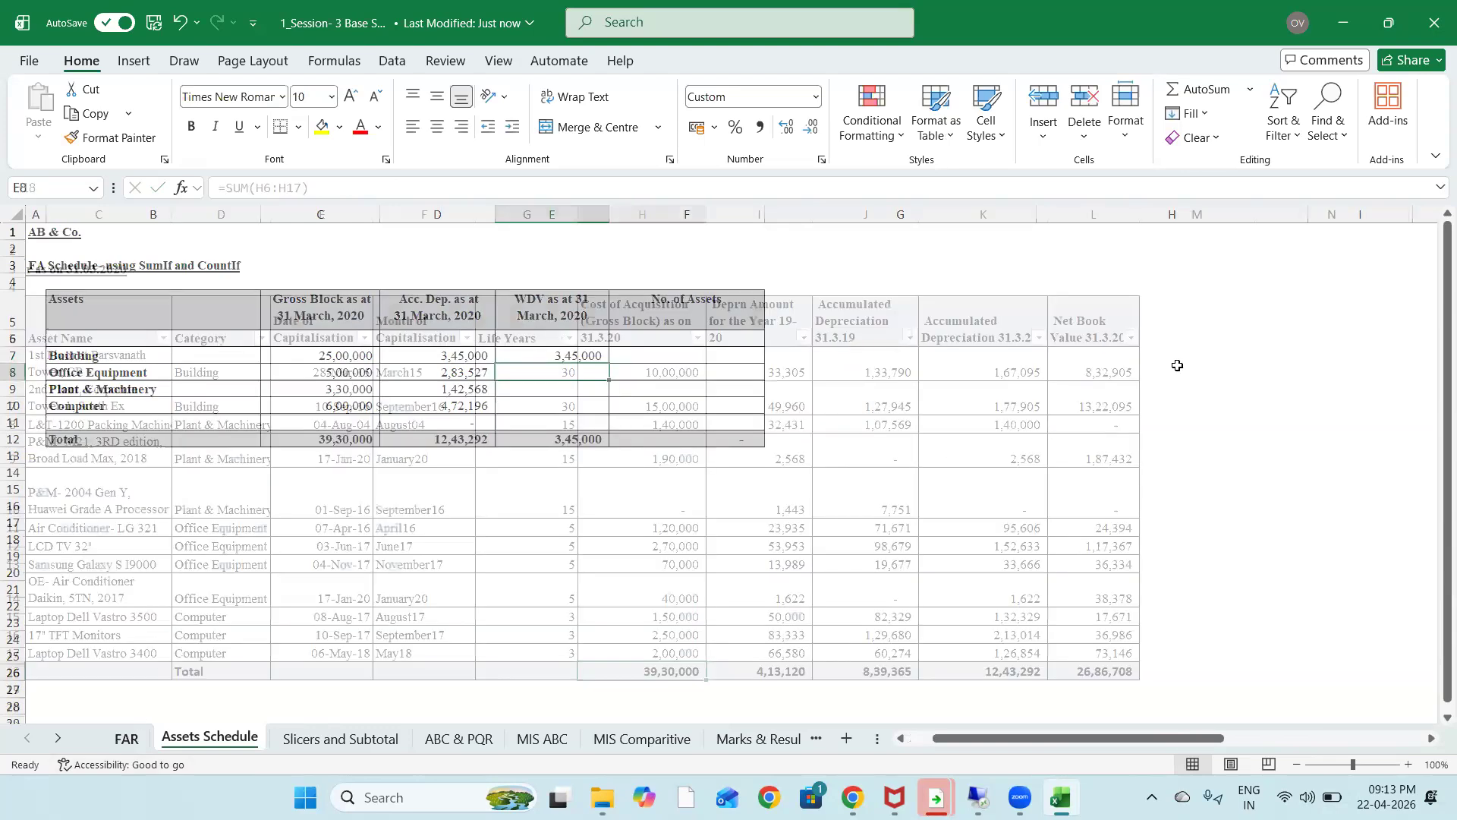
{"action": "left_click", "coordinate": [1095, 361]}
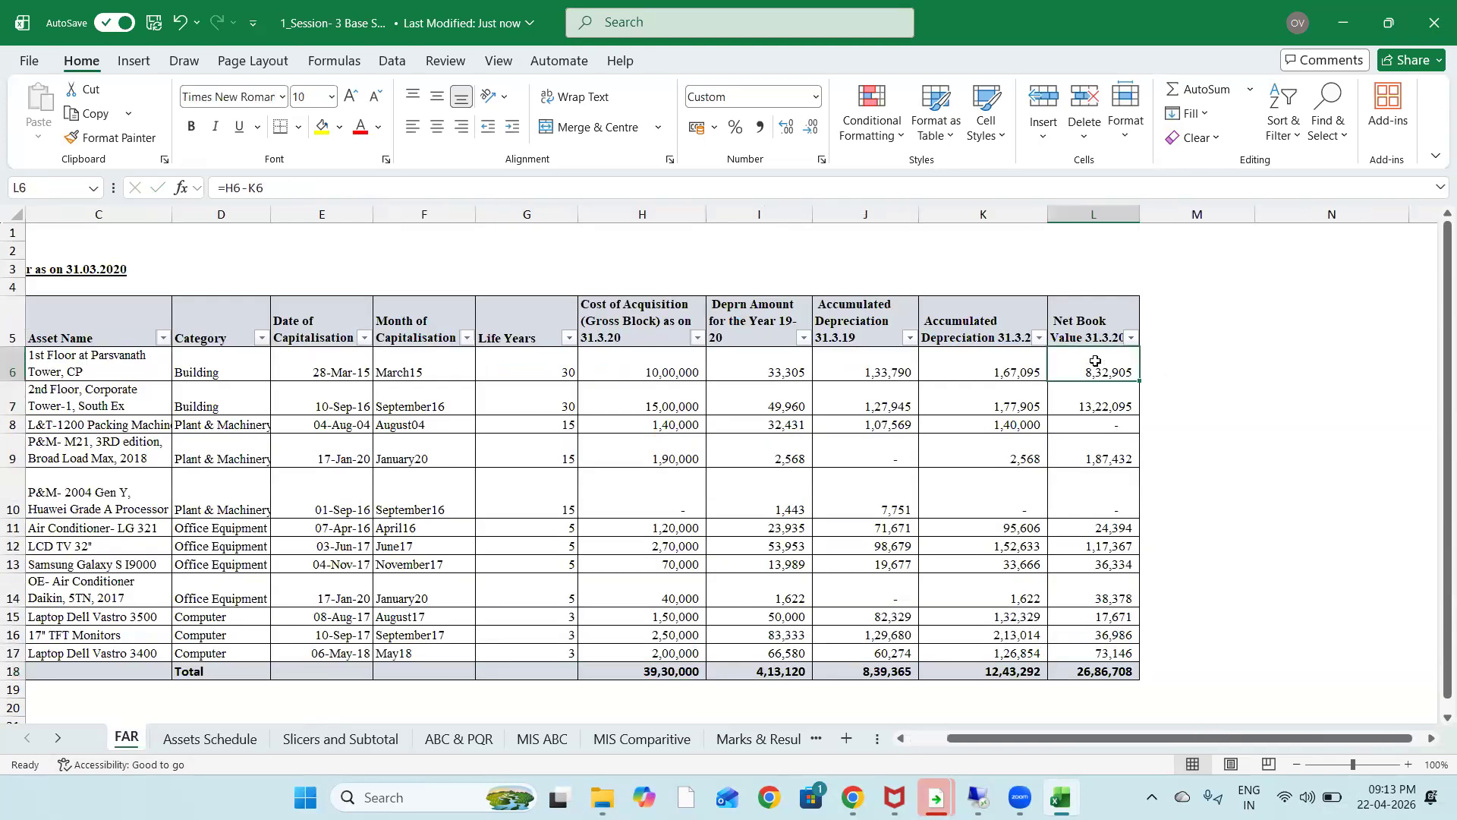
{"action": "left_click", "coordinate": [1045, 649]}
{"action": "key", "text": "shift+space"}
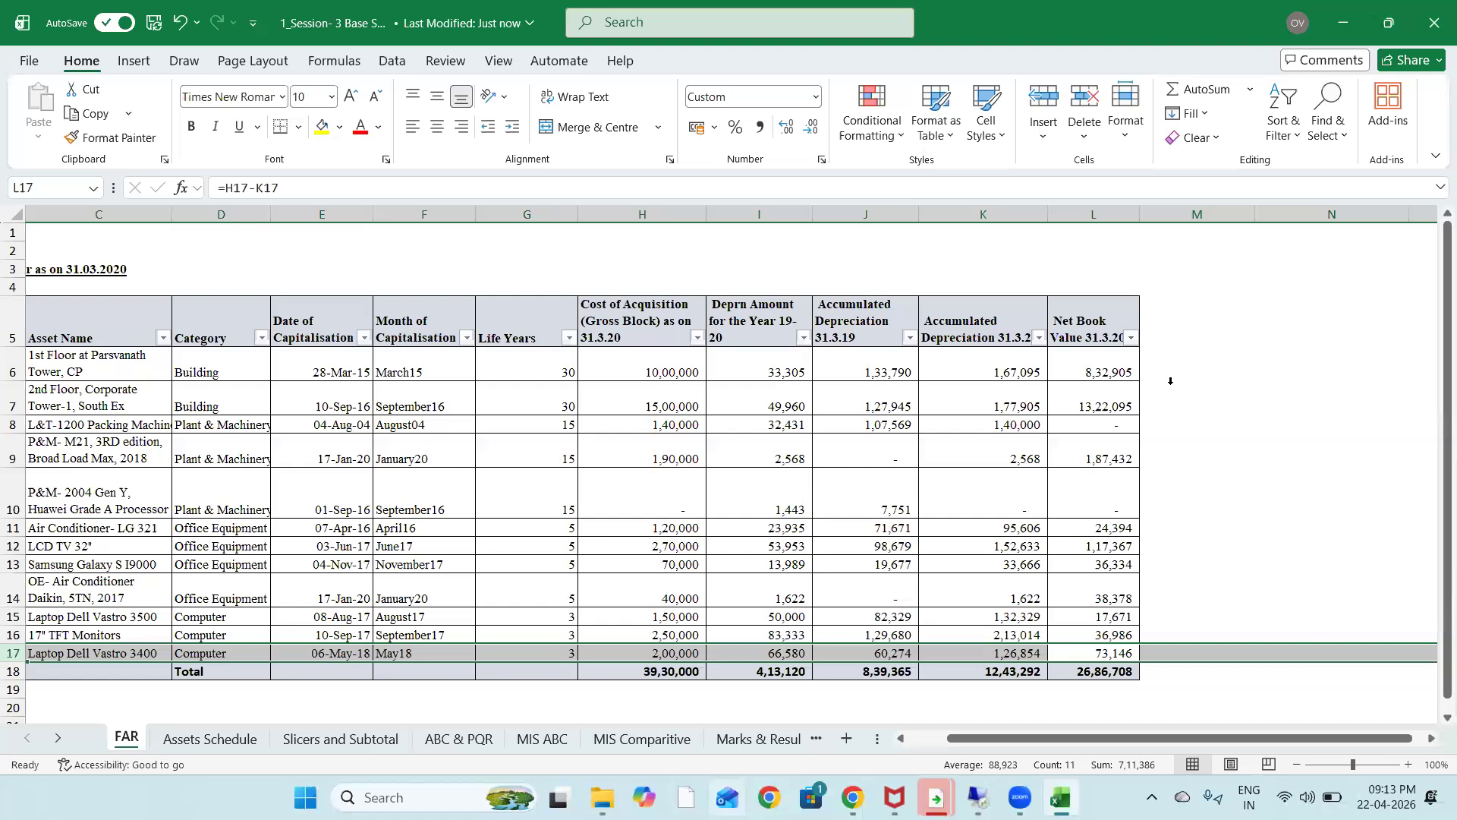
{"action": "left_click", "coordinate": [1111, 220]}
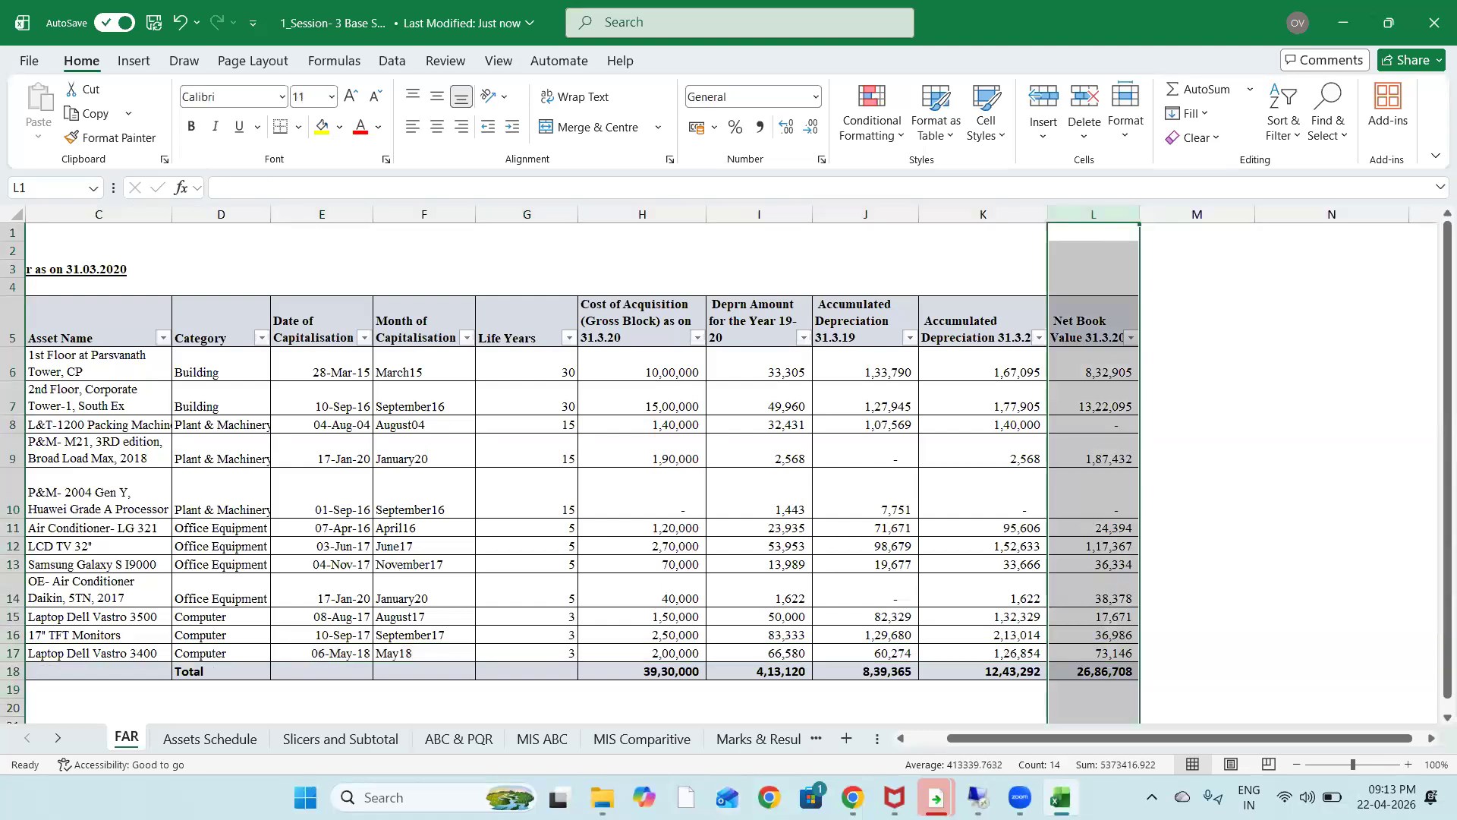
{"action": "left_click", "coordinate": [228, 740]}
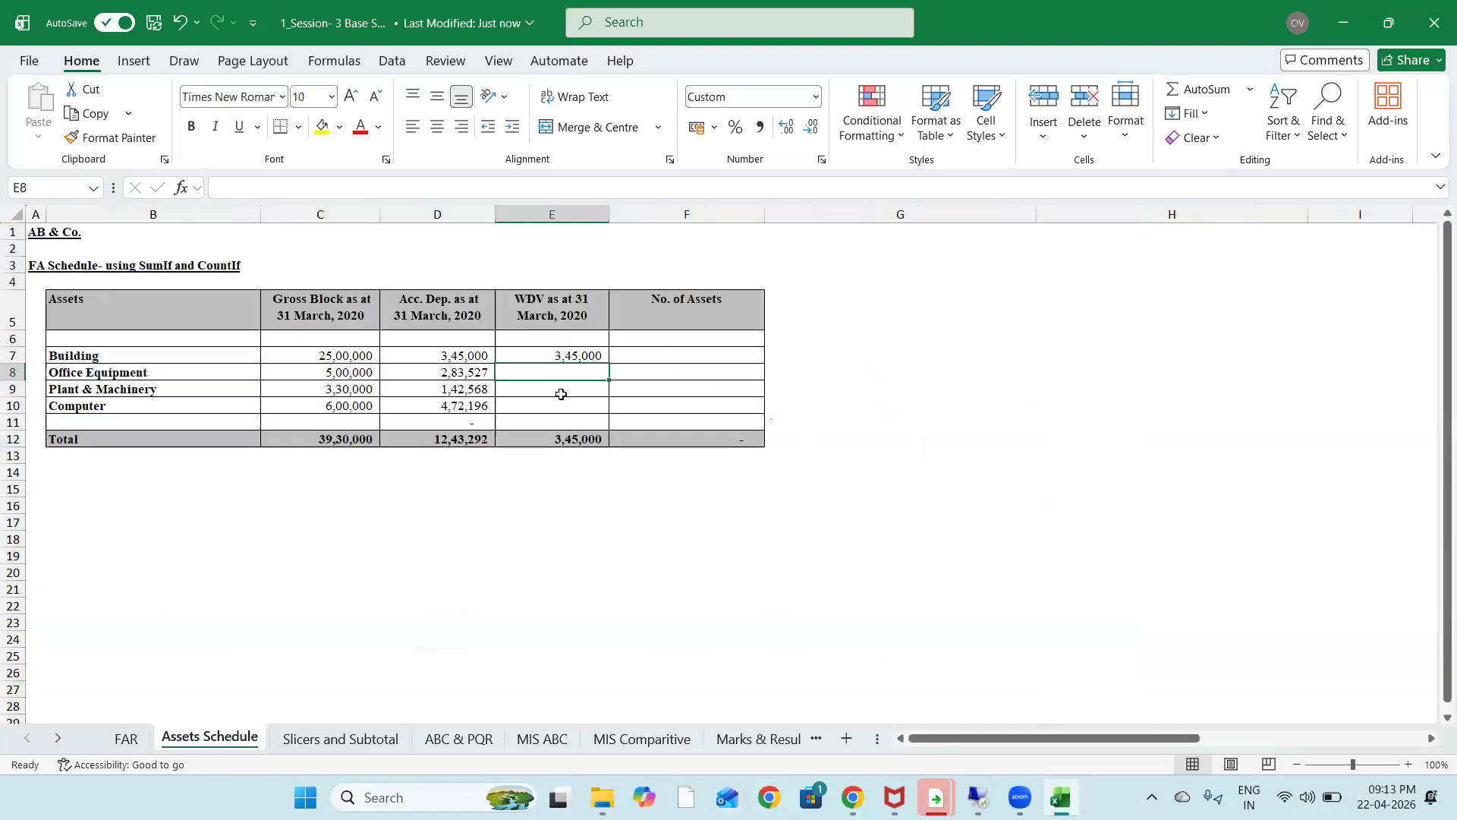
{"action": "key", "text": "F2"}
{"action": "key", "text": "Left"}
{"action": "key", "text": "Left"}
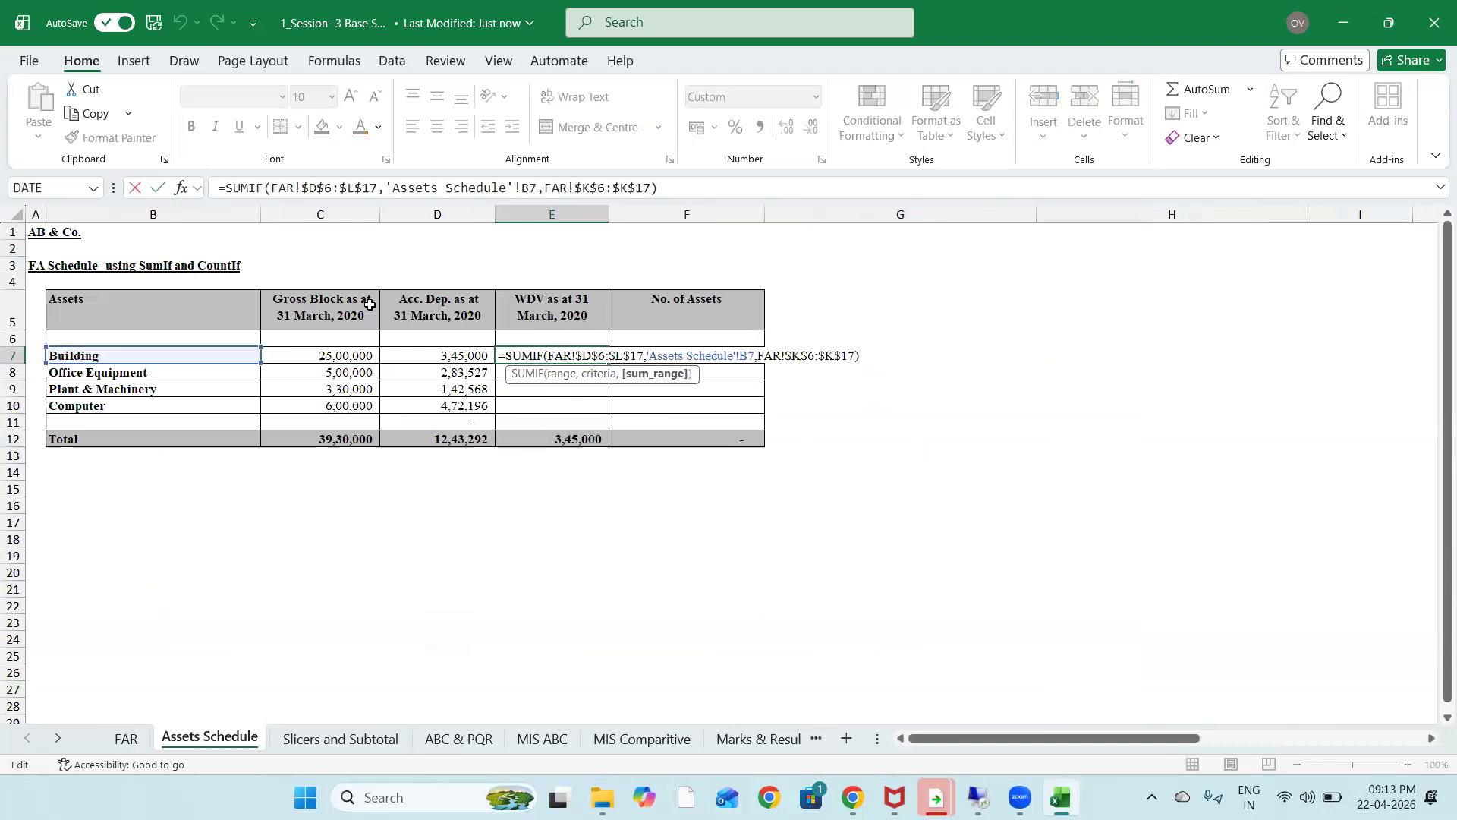
{"action": "key", "text": "Left"}
{"action": "key", "text": "Left"}
{"action": "key", "text": "Left"}
{"action": "key", "text": "Left"}
{"action": "key", "text": "Left"}
{"action": "key", "text": "Left"}
{"action": "key", "text": "Left"}
{"action": "key", "text": "BackSpace"}
{"action": "type", "text": "L"}
{"action": "key", "text": "Right"}
{"action": "key", "text": "Right"}
{"action": "key", "text": "Right"}
{"action": "key", "text": "BackSpace"}
{"action": "type", "text": "L"}
{"action": "key", "text": "ctrl+Return"}
Fill the WDV SUMIF formula from E7 down through E11
{"action": "key", "text": "shift+Down"}
{"action": "key", "text": "shift+Down"}
{"action": "key", "text": "shift+Down"}
{"action": "key", "text": "shift+Down"}
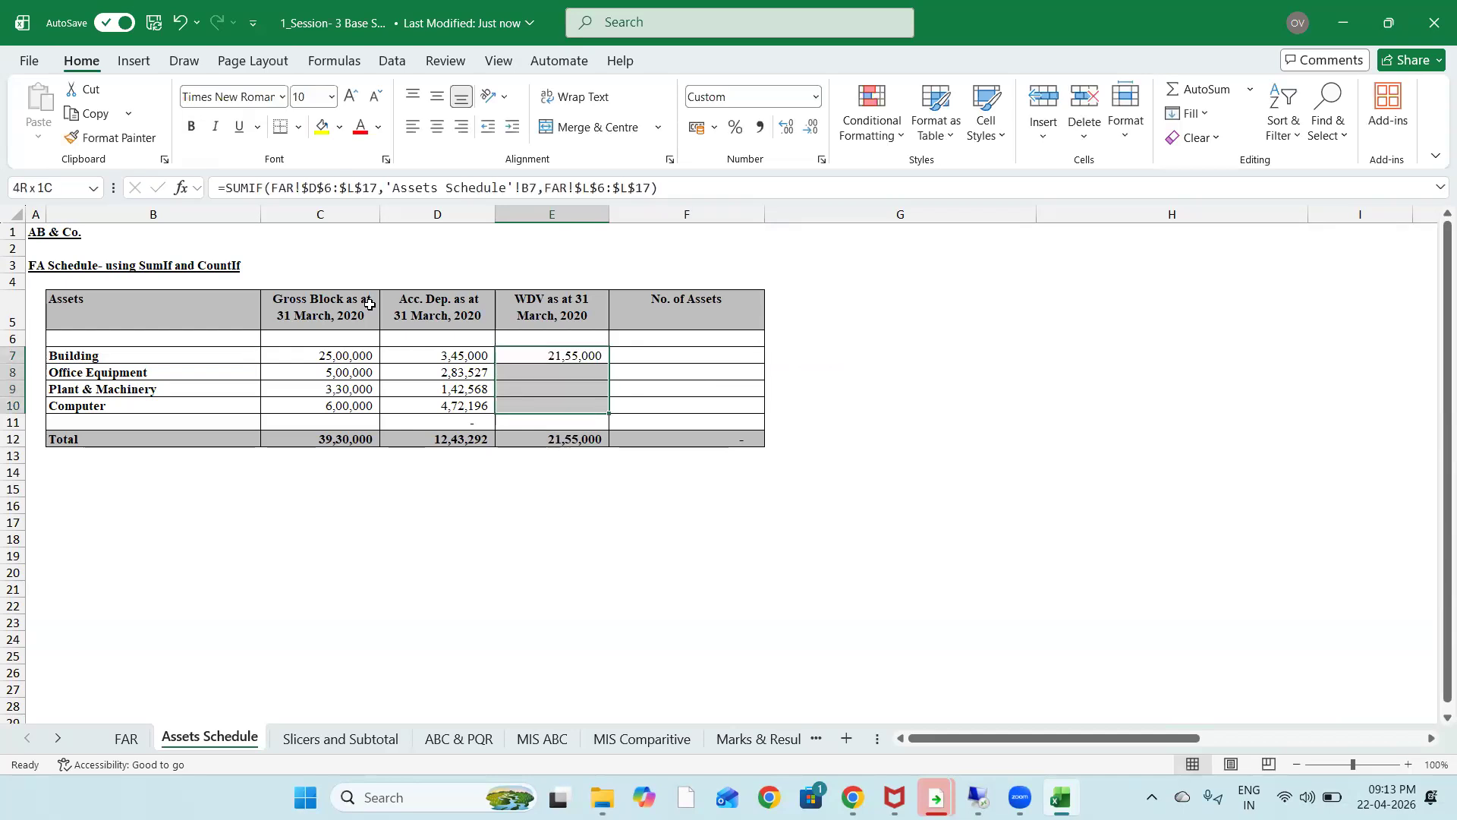
{"action": "key", "text": "ctrl+d"}
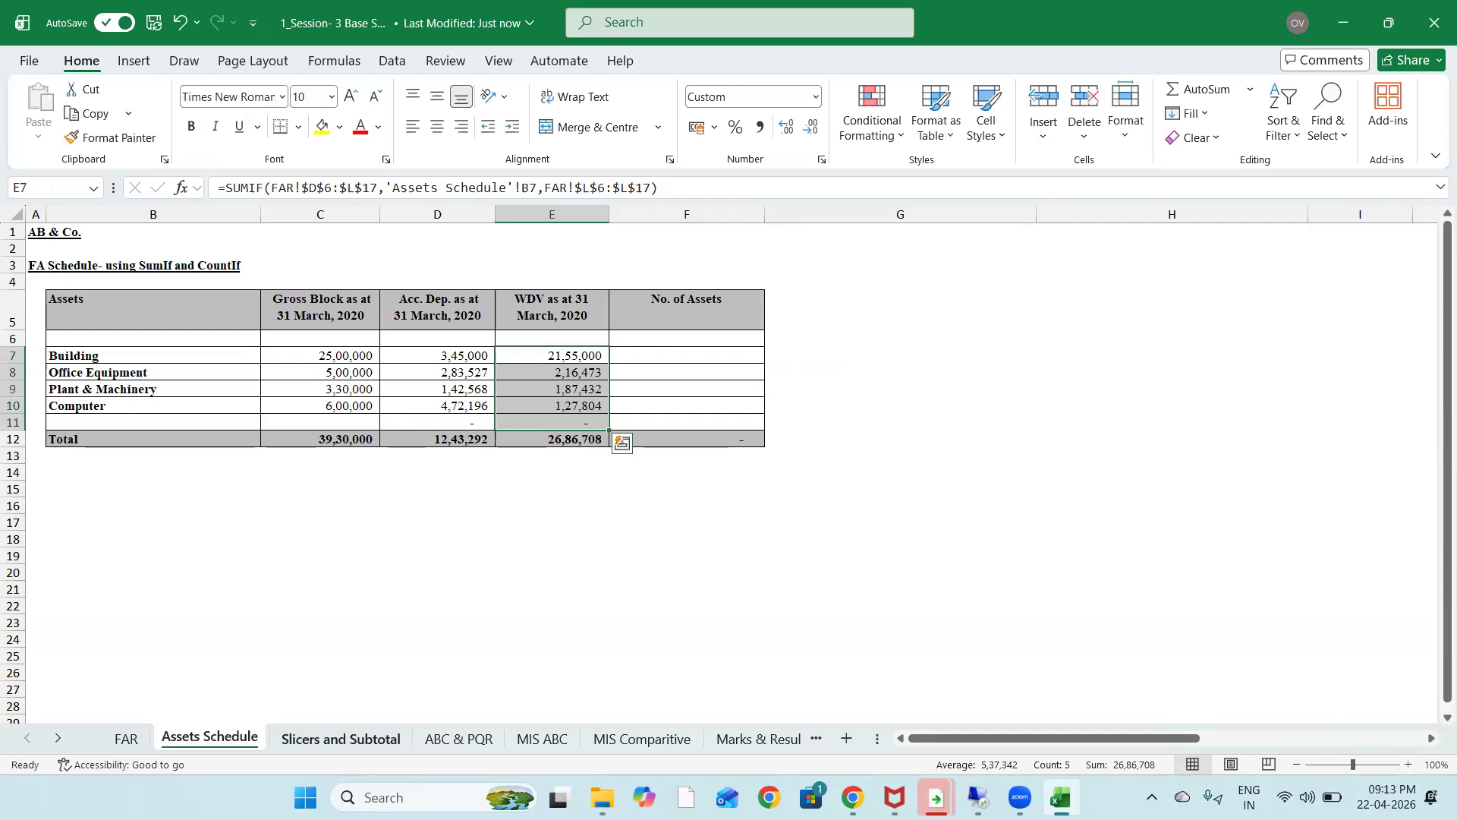
Compare the WDV total in E12 with the Net Book Value total in L18 of the FAR sheet
{"action": "left_click", "coordinate": [126, 738]}
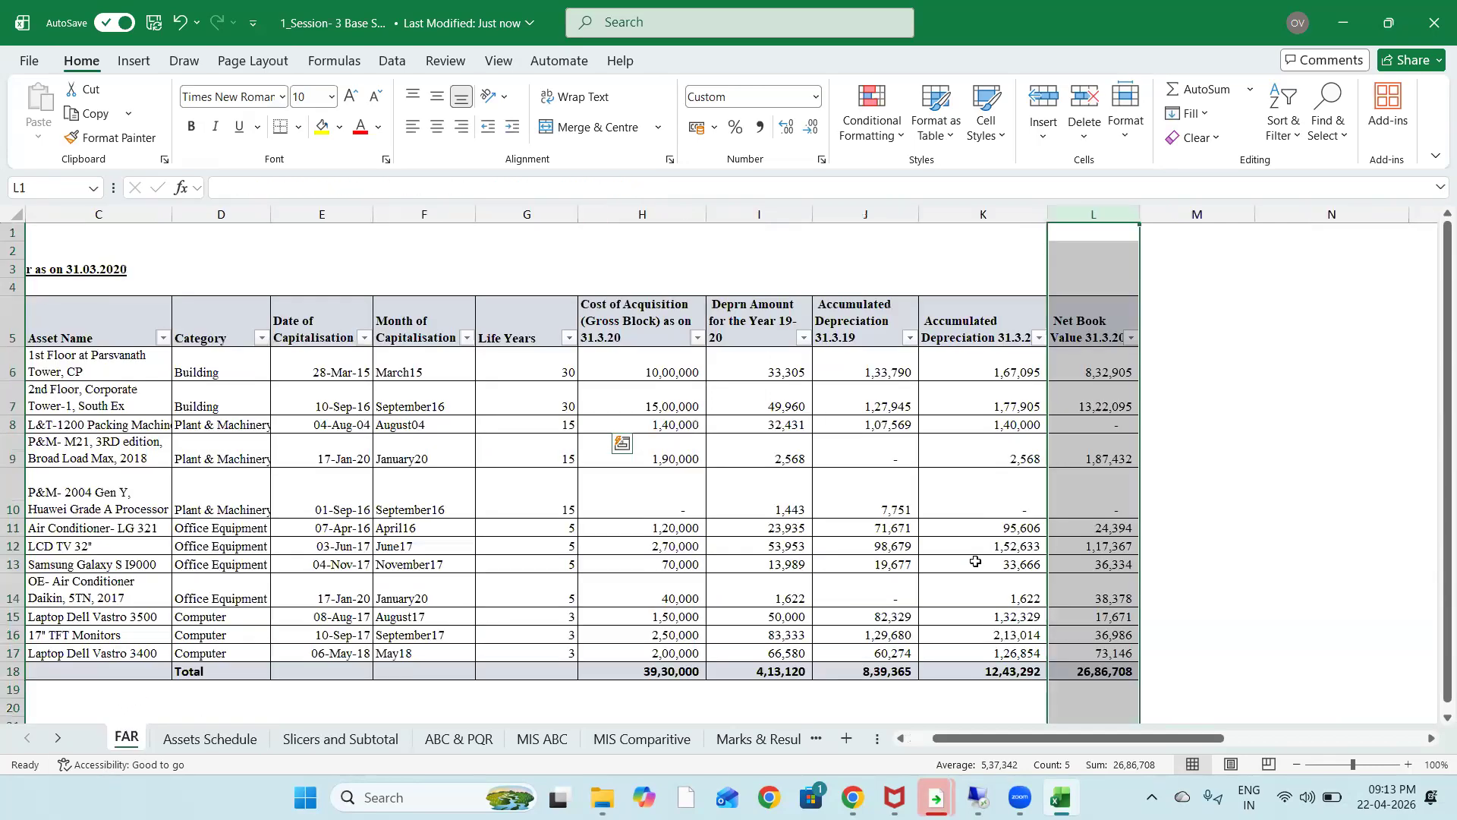
{"action": "left_click", "coordinate": [1098, 672]}
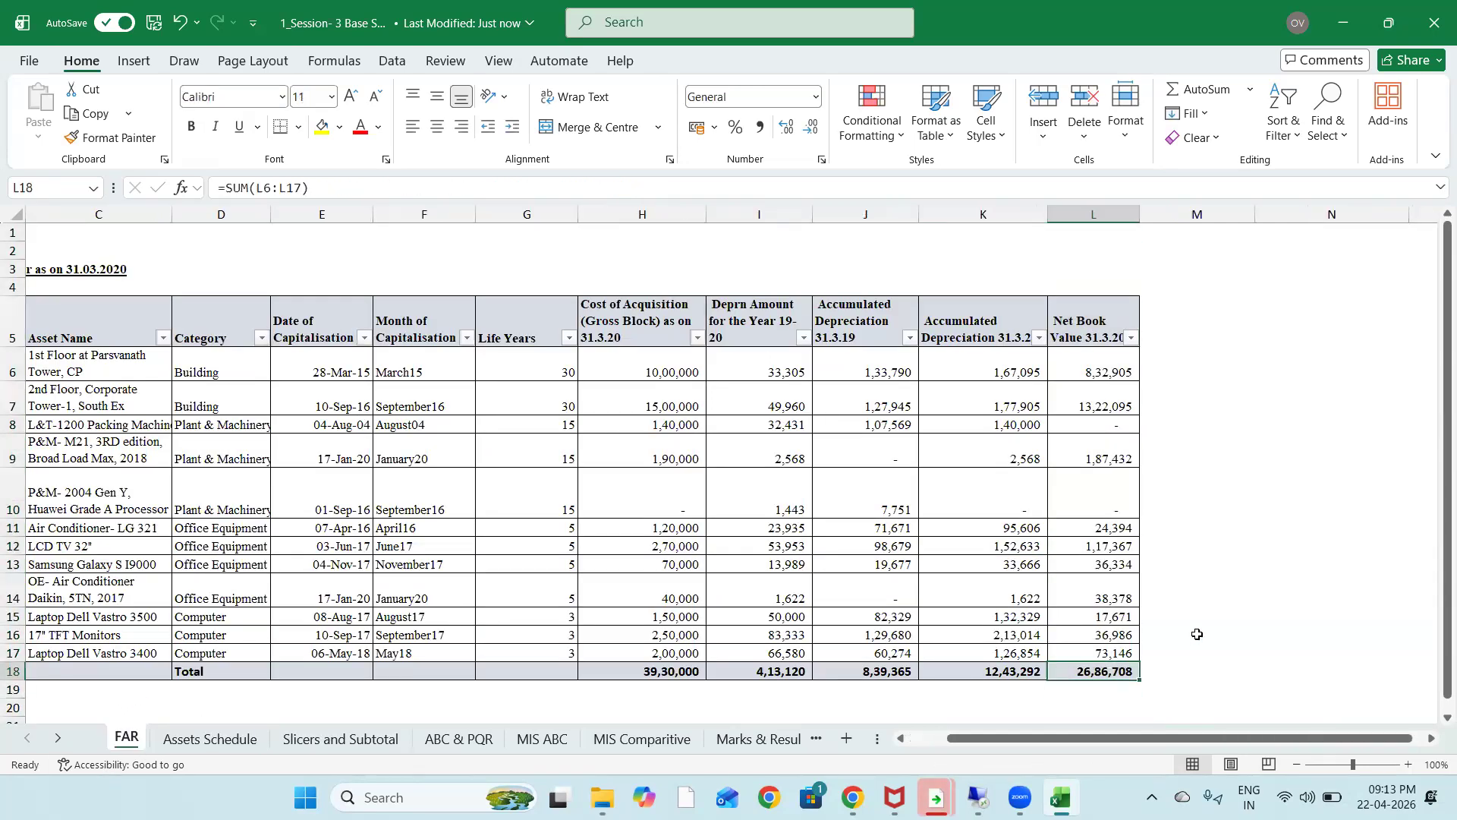
{"action": "left_click", "coordinate": [235, 740]}
Review the filled WDV and Acc. Dep. SUMIF formulas row by row for the asset categories
{"action": "left_click", "coordinate": [567, 469]}
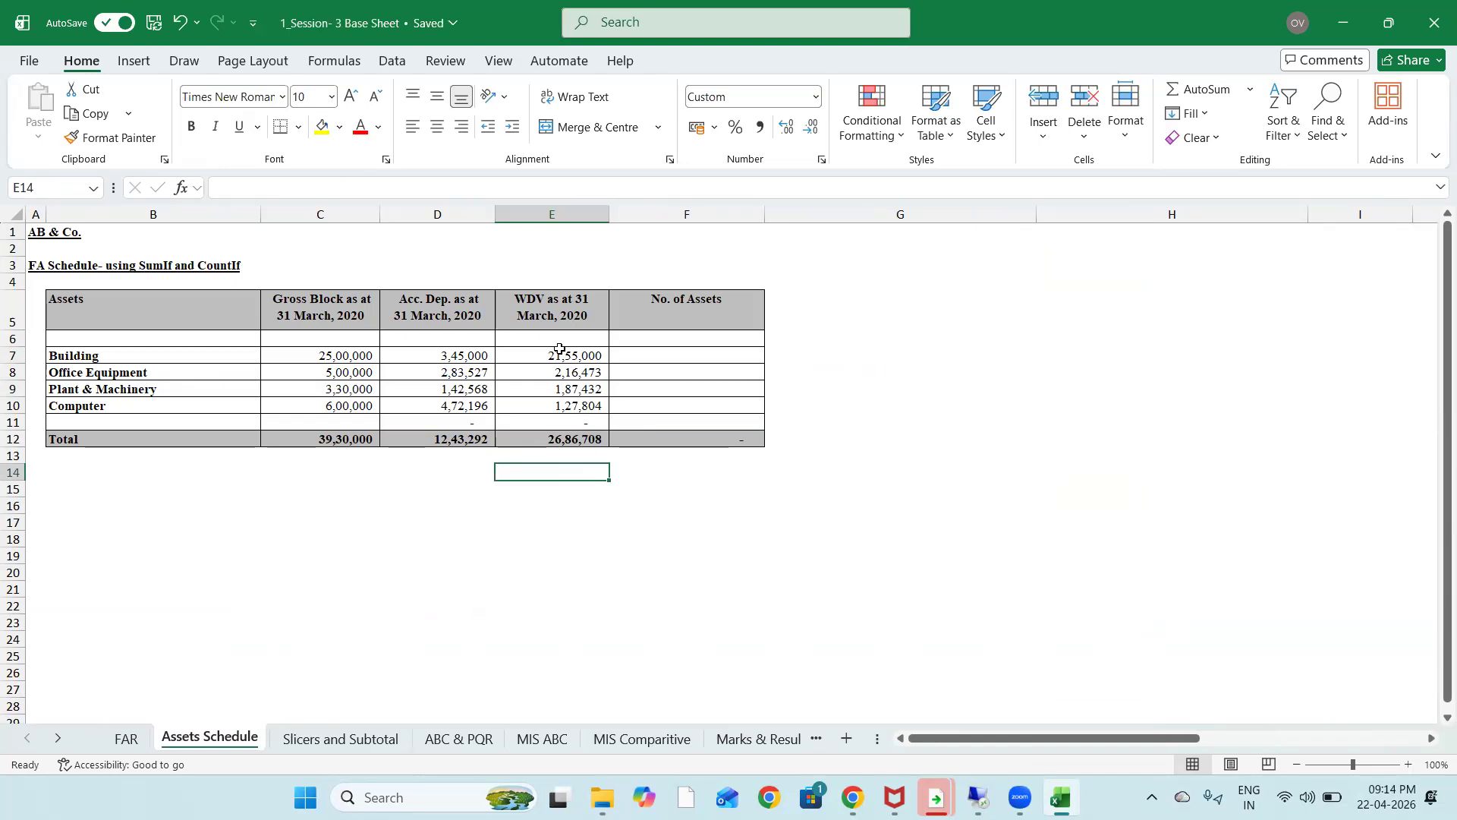
{"action": "key", "text": "Up"}
{"action": "key", "text": "Up"}
{"action": "key", "text": "Up"}
{"action": "key", "text": "Up"}
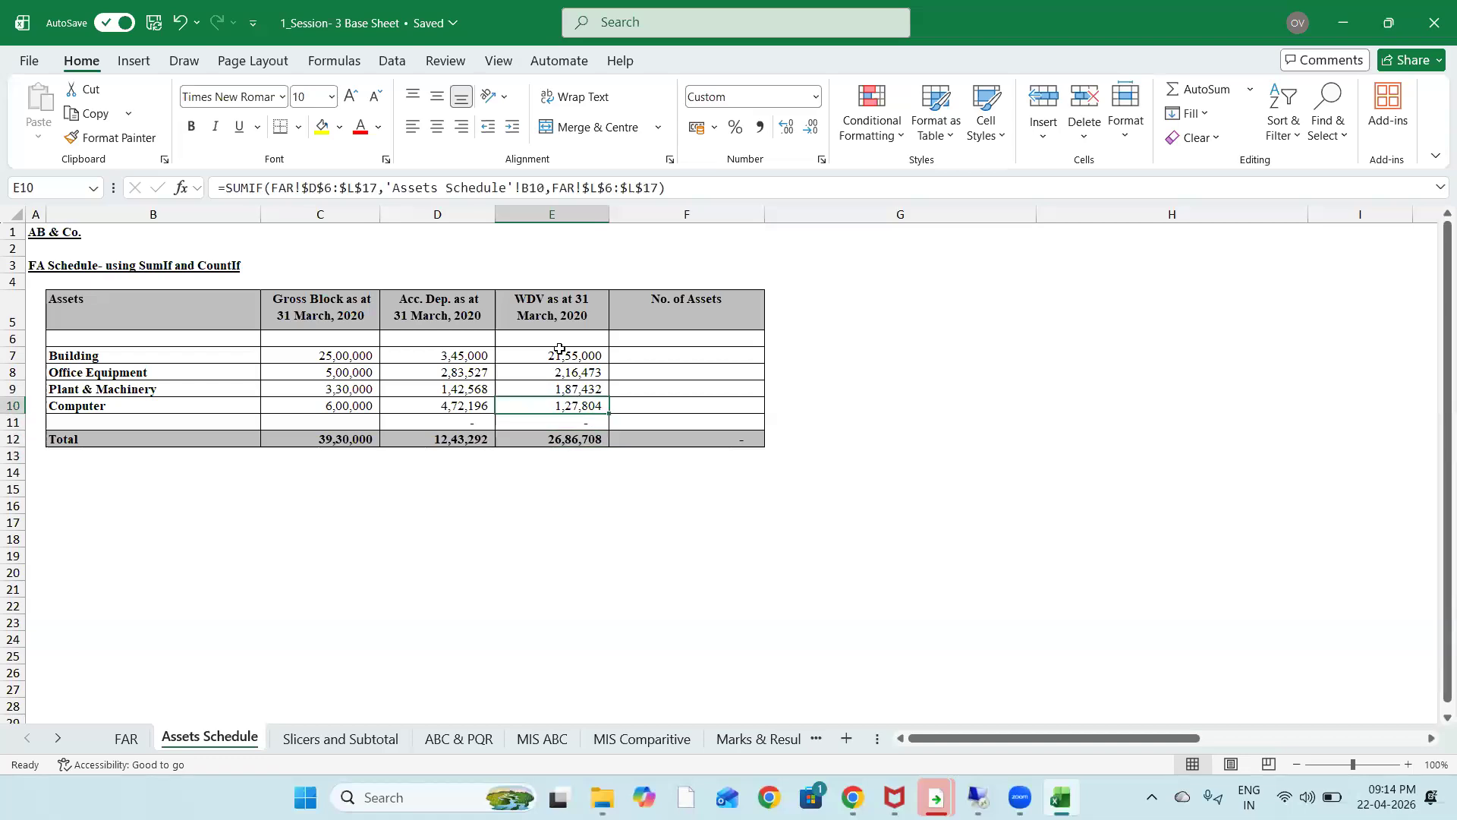
{"action": "key", "text": "Up"}
{"action": "key", "text": "Up"}
{"action": "key", "text": "Up"}
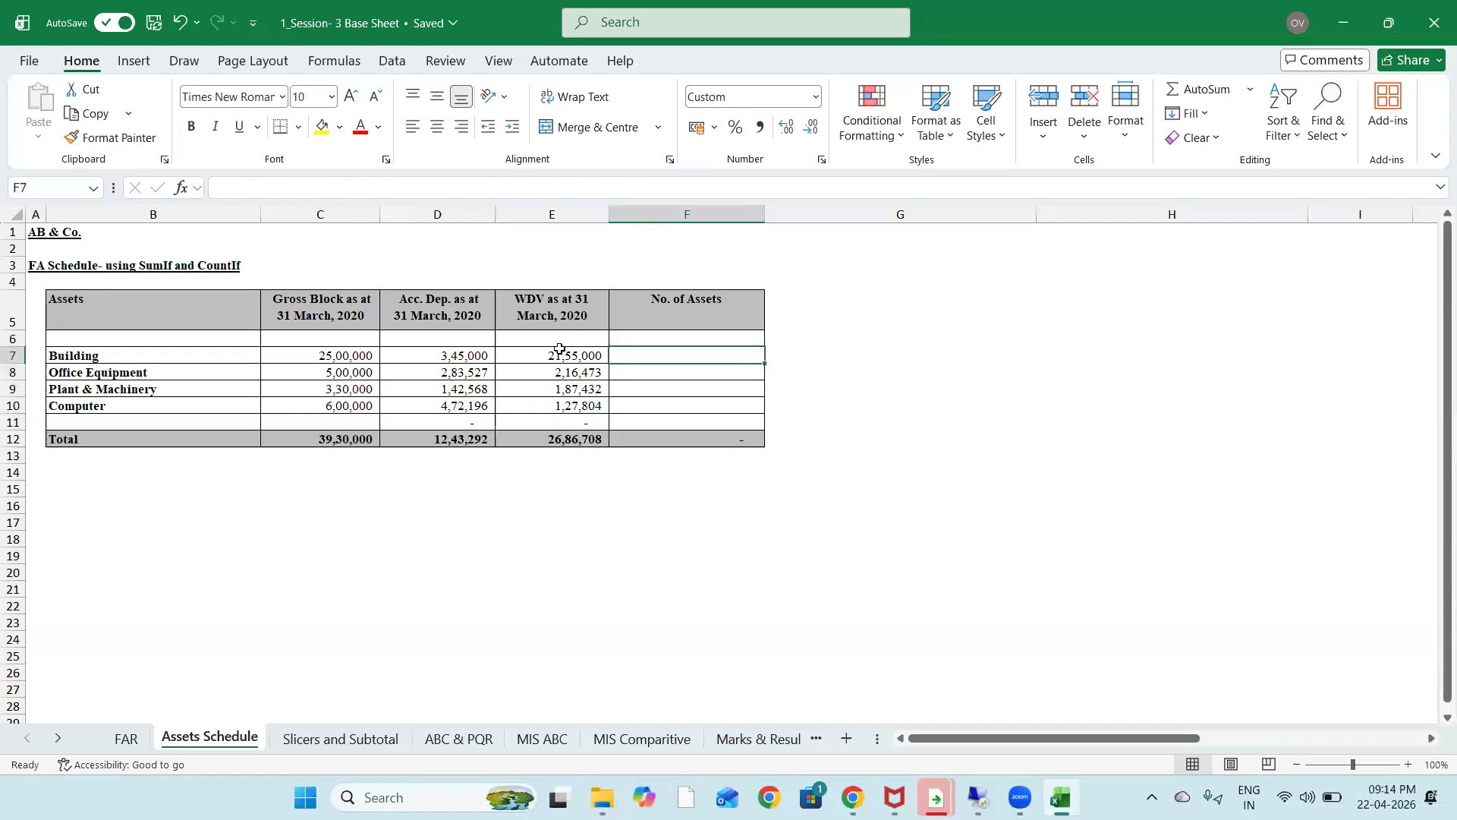
{"action": "key", "text": "Left"}
{"action": "key", "text": "Down"}
{"action": "key", "text": "Right"}
{"action": "key", "text": "Right"}
{"action": "key", "text": "Left"}
{"action": "key", "text": "Left"}
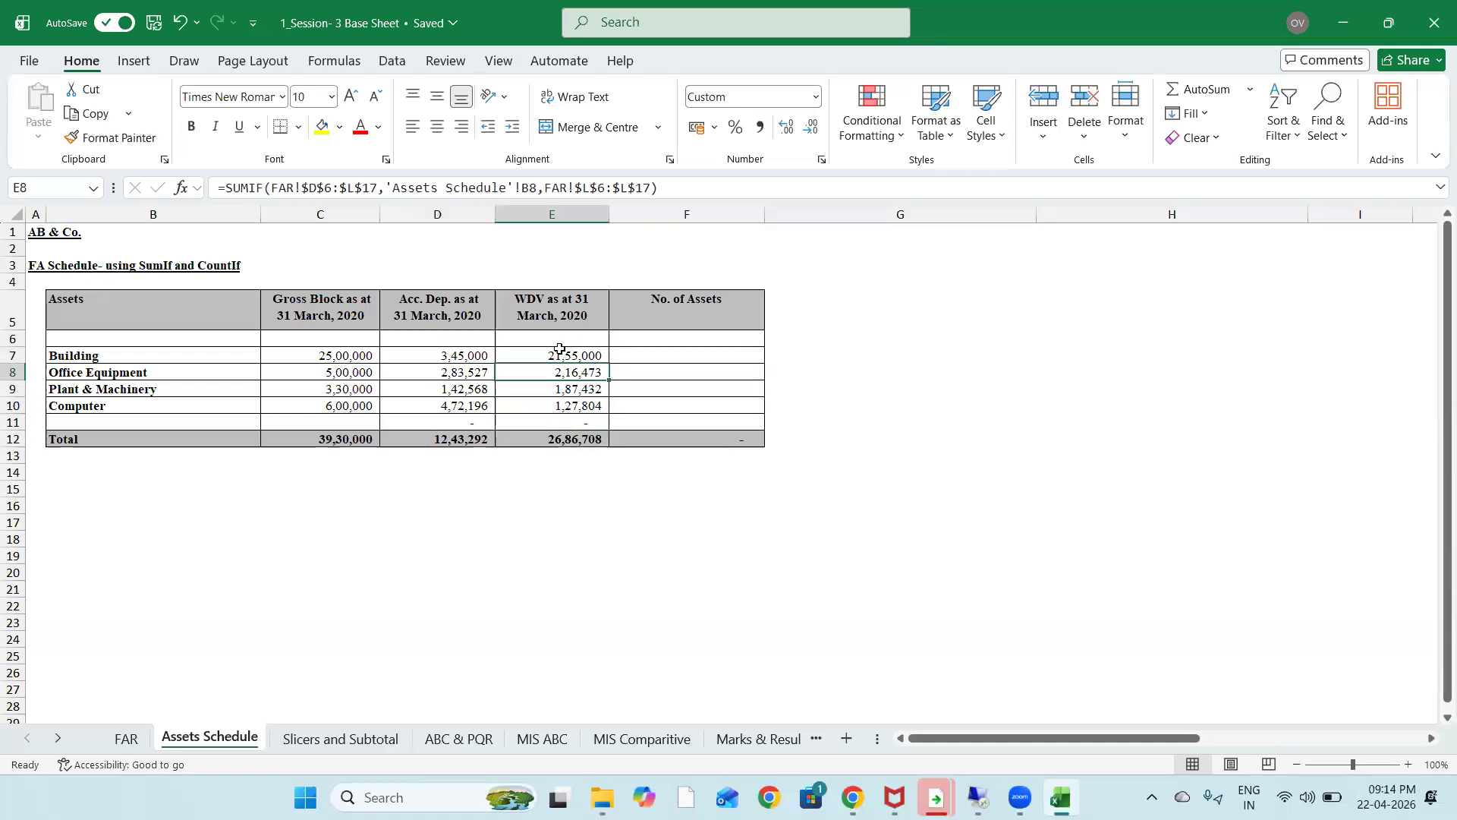
{"action": "key", "text": "Down"}
{"action": "key", "text": "Right"}
{"action": "key", "text": "Right"}
{"action": "key", "text": "Left"}
{"action": "key", "text": "Left"}
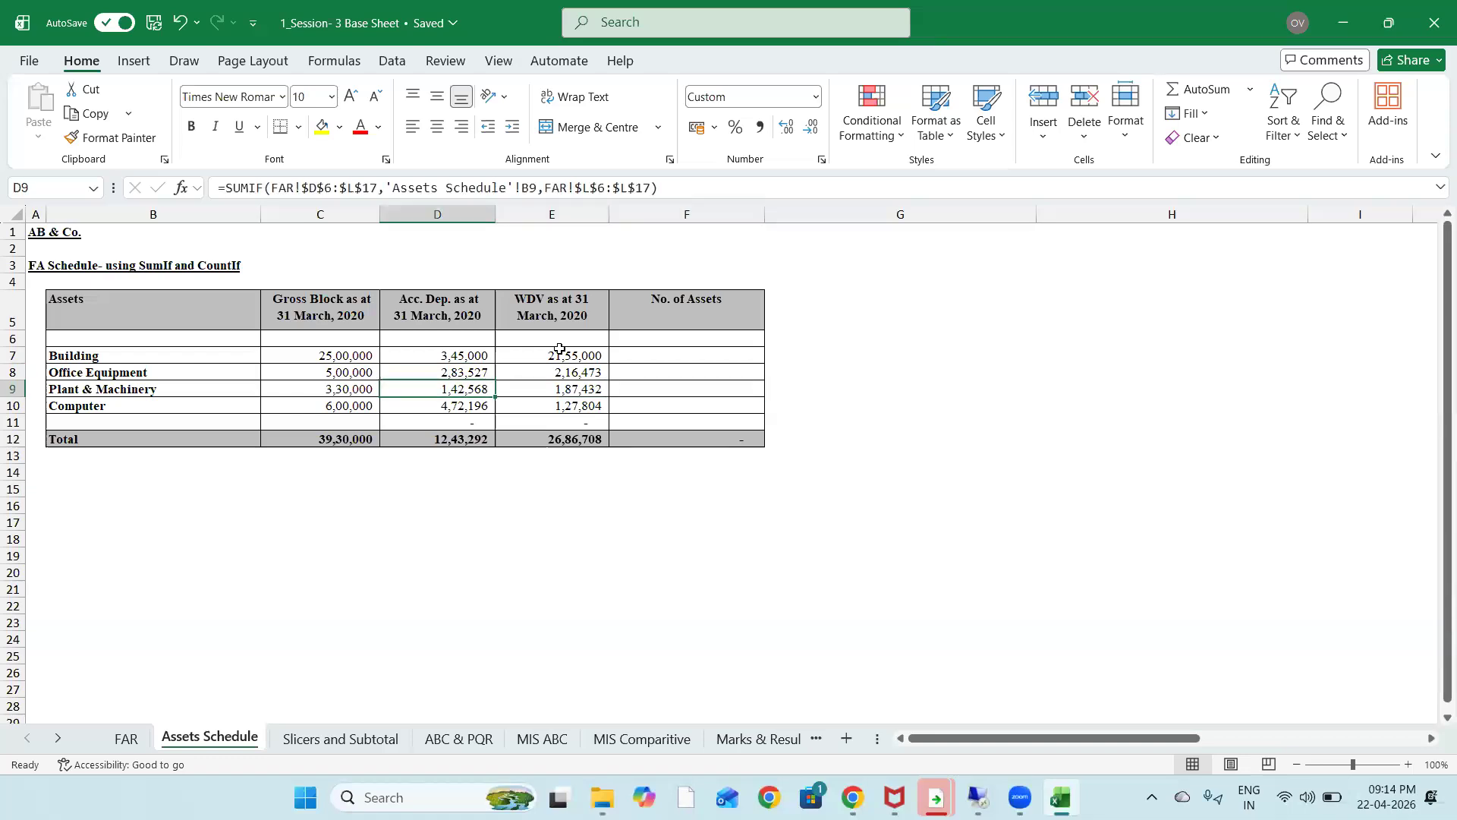
{"action": "key", "text": "Down"}
{"action": "key", "text": "Right"}
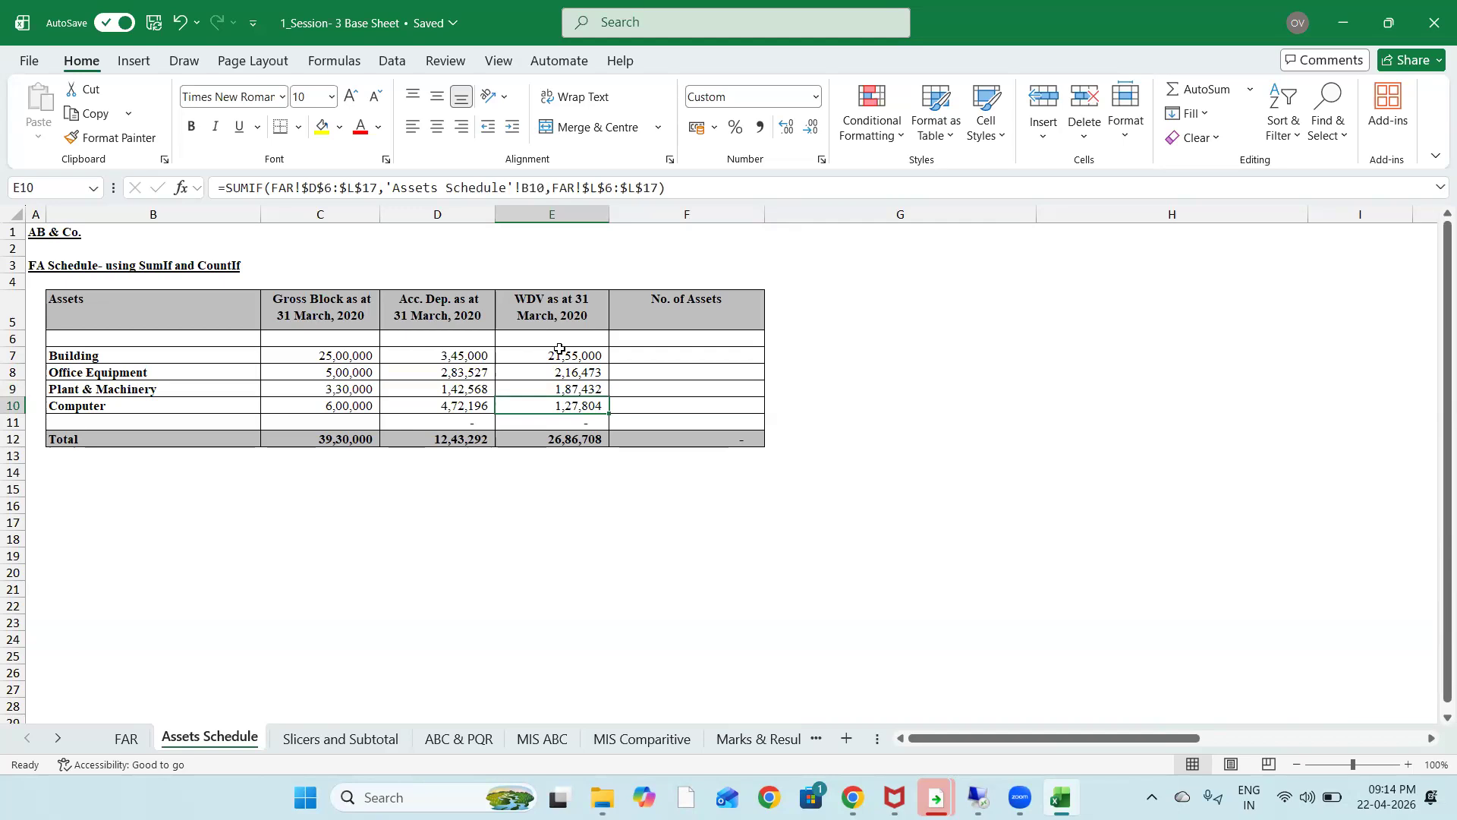
Begin a COUNTIF formula in F7, the Building row's No. of Assets cell
{"action": "key", "text": "Right"}
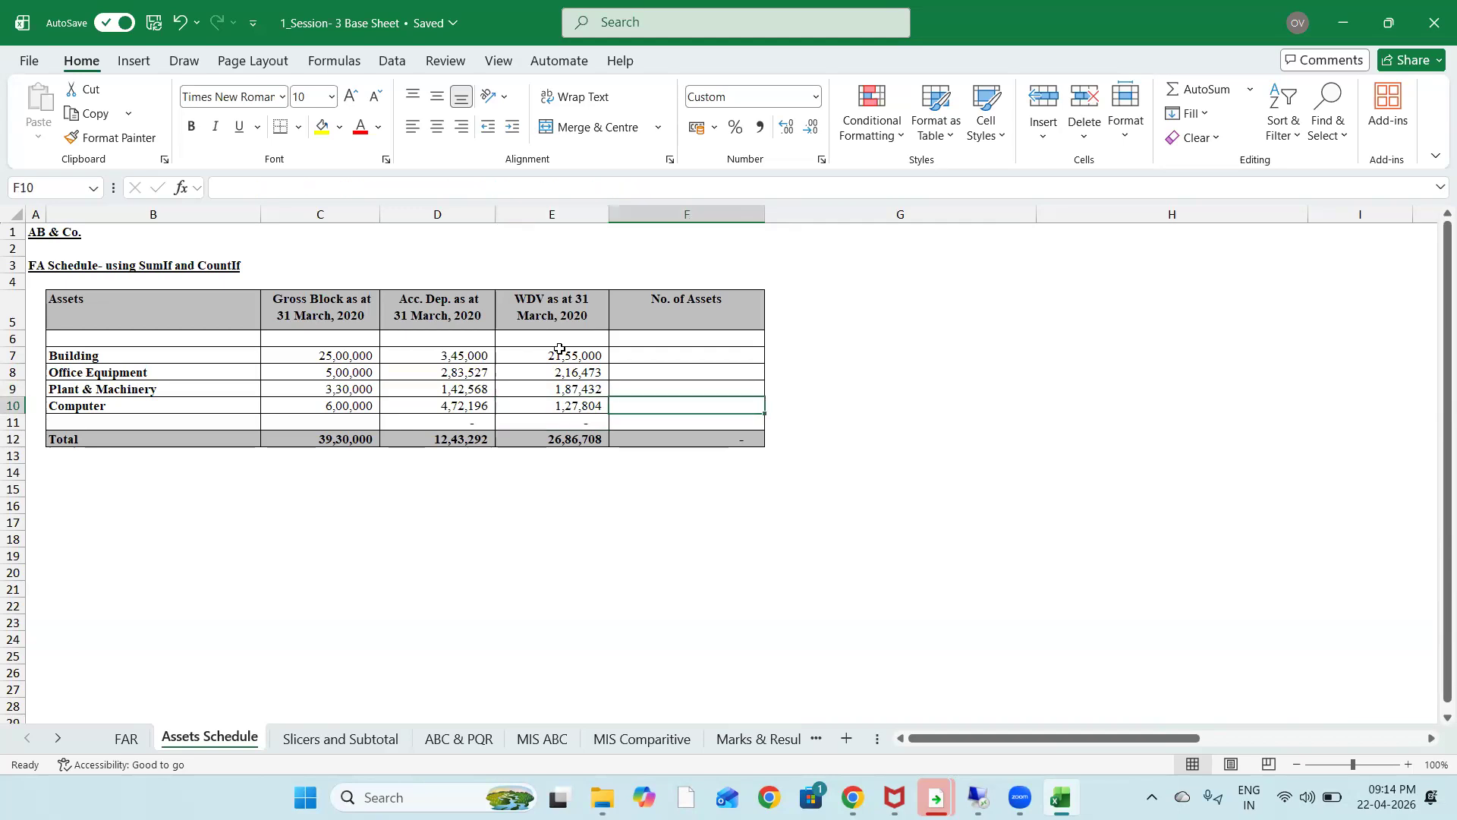
{"action": "key", "text": "Up"}
{"action": "key", "text": "Up"}
{"action": "key", "text": "Up"}
{"action": "type", "text": "="}
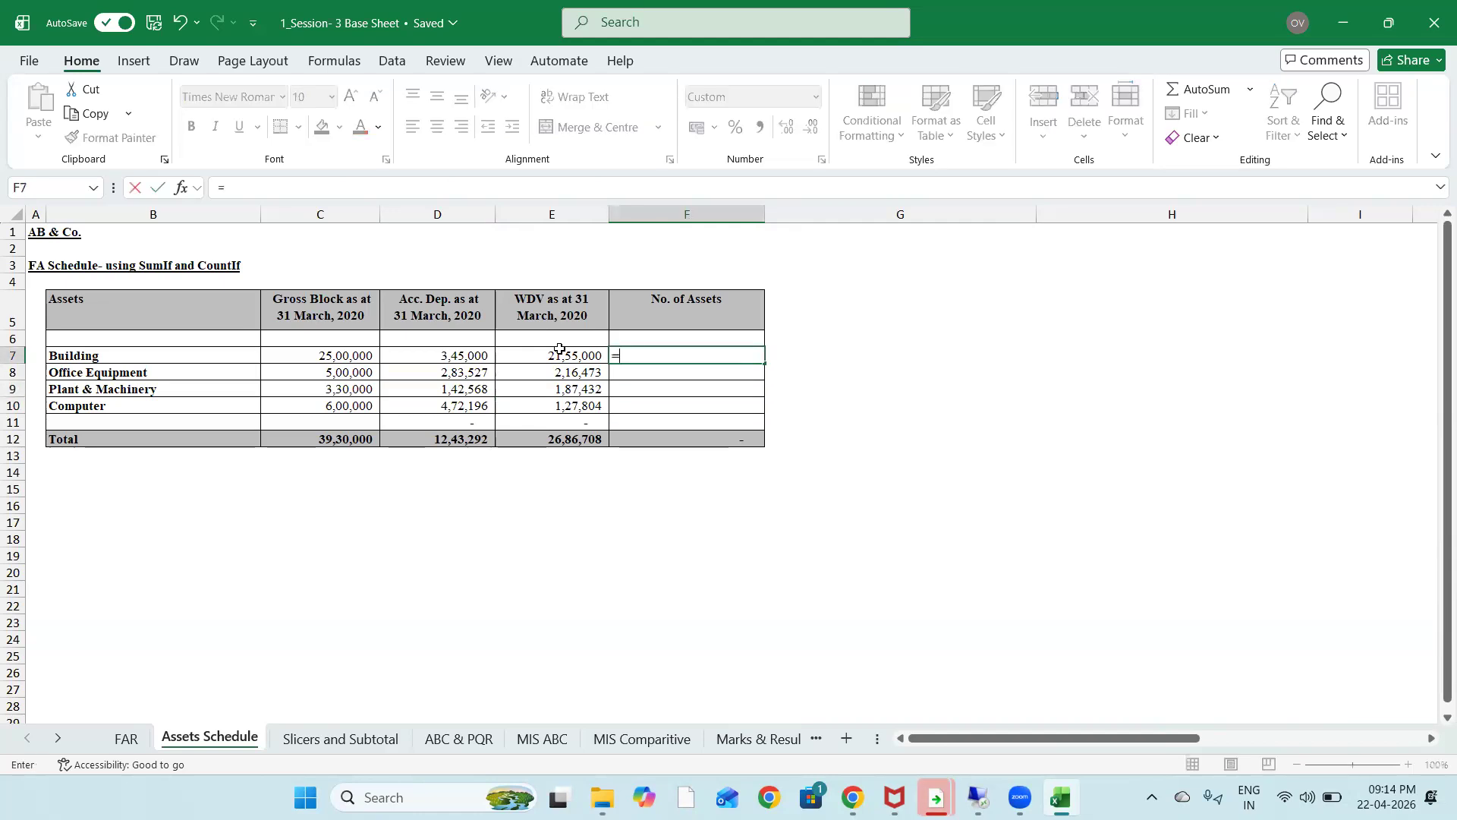
{"action": "type", "text": "countif"}
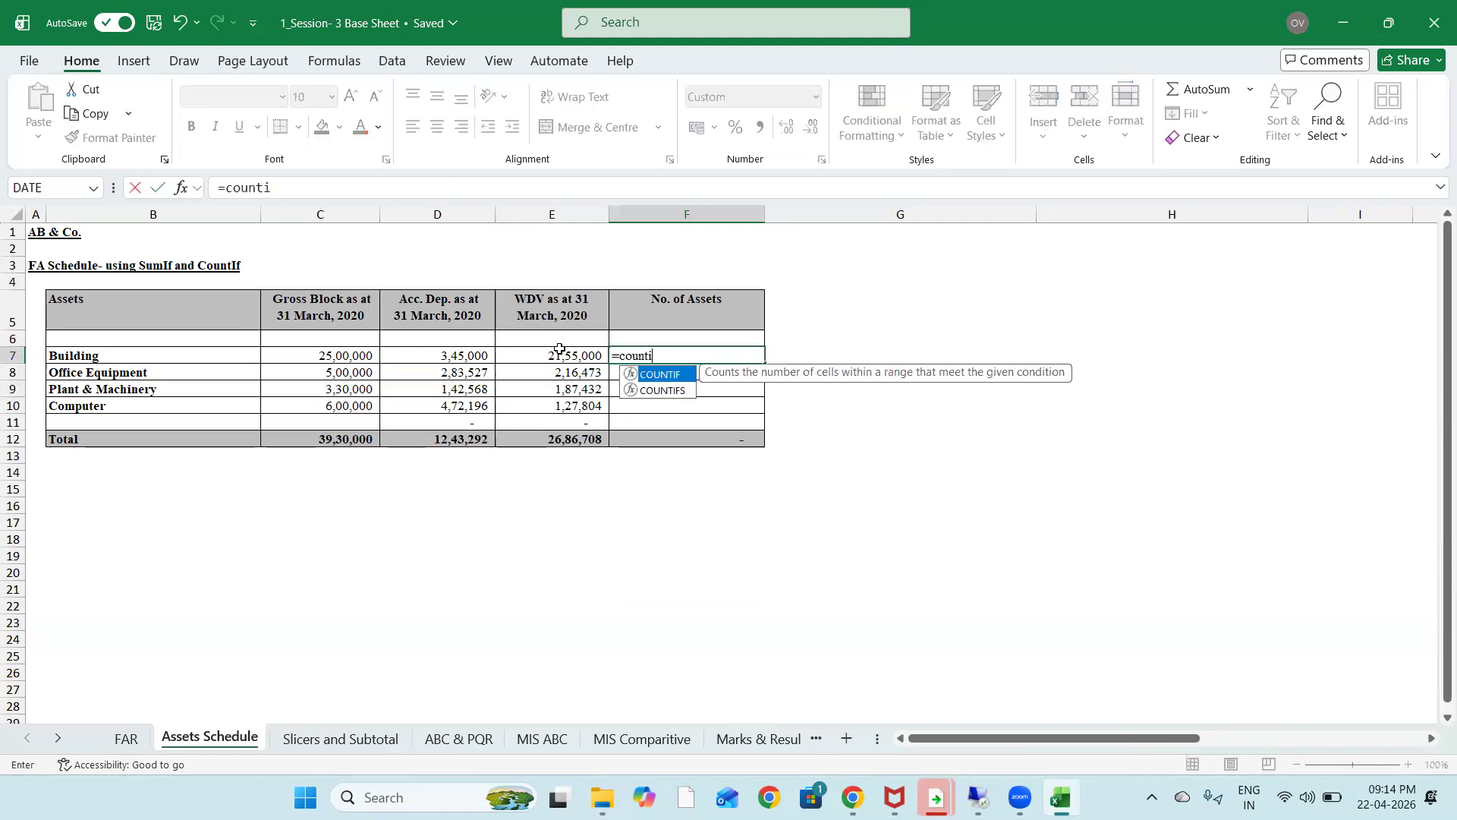
{"action": "key", "text": "Tab"}
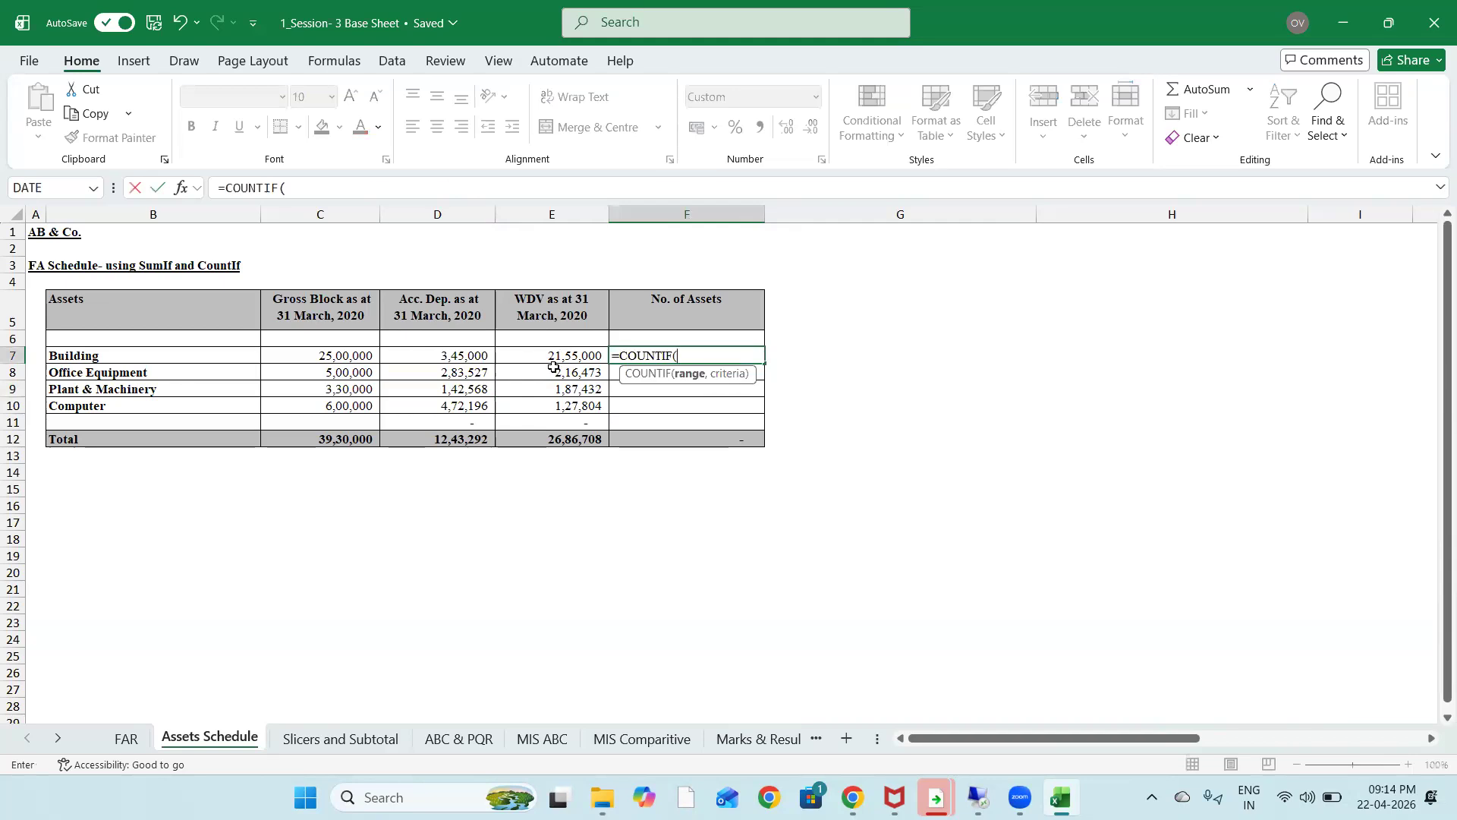
Set the COUNTIF range to the register's cells FAR!$D$6:$L$17 as an absolute reference
{"action": "left_click", "coordinate": [128, 737]}
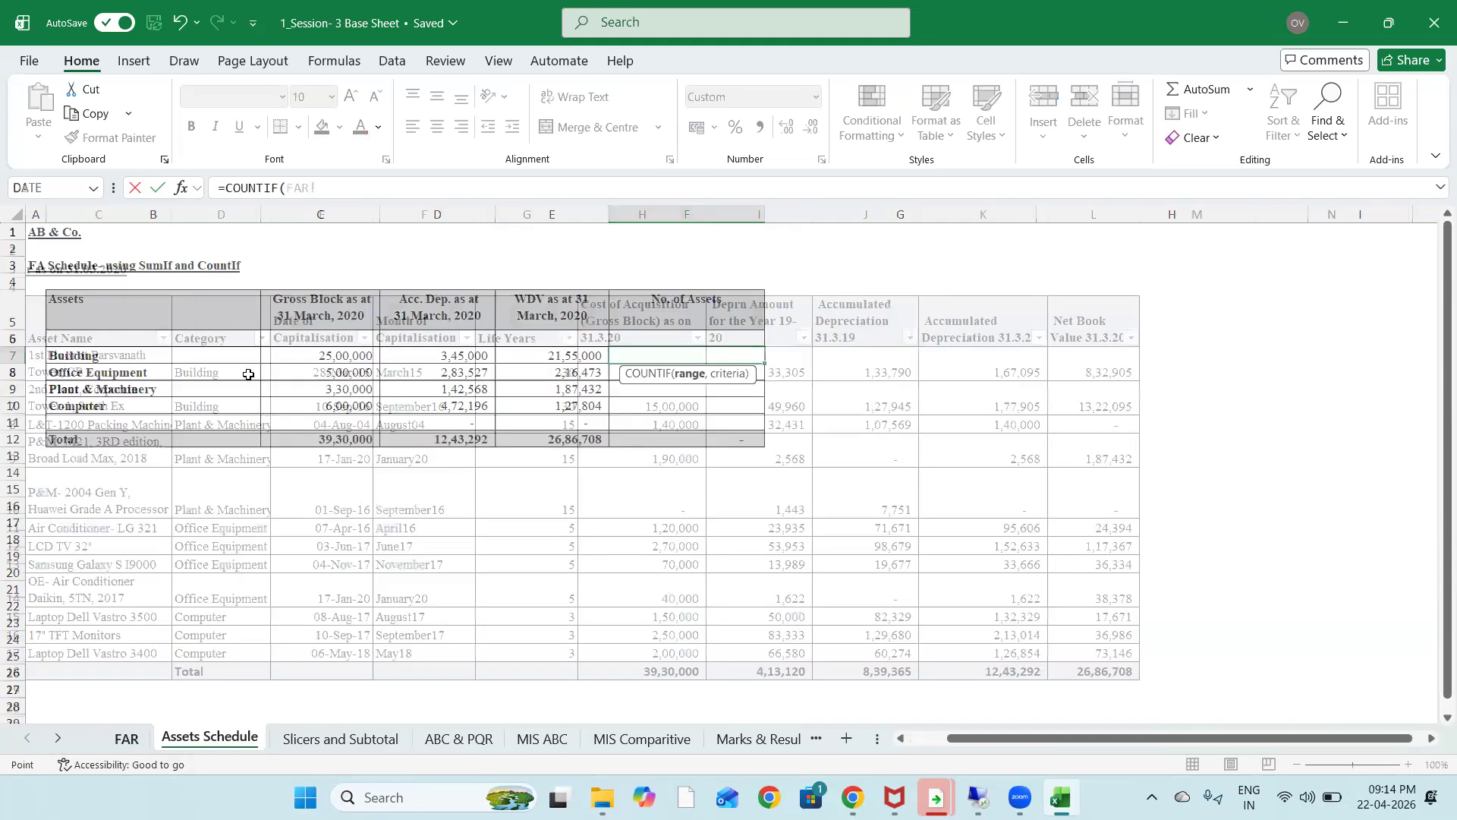
{"action": "left_click", "coordinate": [221, 362]}
{"action": "key", "text": "shift+Down"}
{"action": "key", "text": "shift+Down"}
{"action": "key", "text": "shift+Down"}
{"action": "key", "text": "shift+Down"}
{"action": "key", "text": "shift+Down"}
{"action": "key", "text": "shift+Down"}
{"action": "key", "text": "shift+Down"}
{"action": "key", "text": "shift+Down"}
{"action": "key", "text": "shift+Down"}
{"action": "key", "text": "shift+Down"}
{"action": "key", "text": "shift+Down"}
{"action": "key", "text": "shift+Down"}
{"action": "key", "text": "shift+Down"}
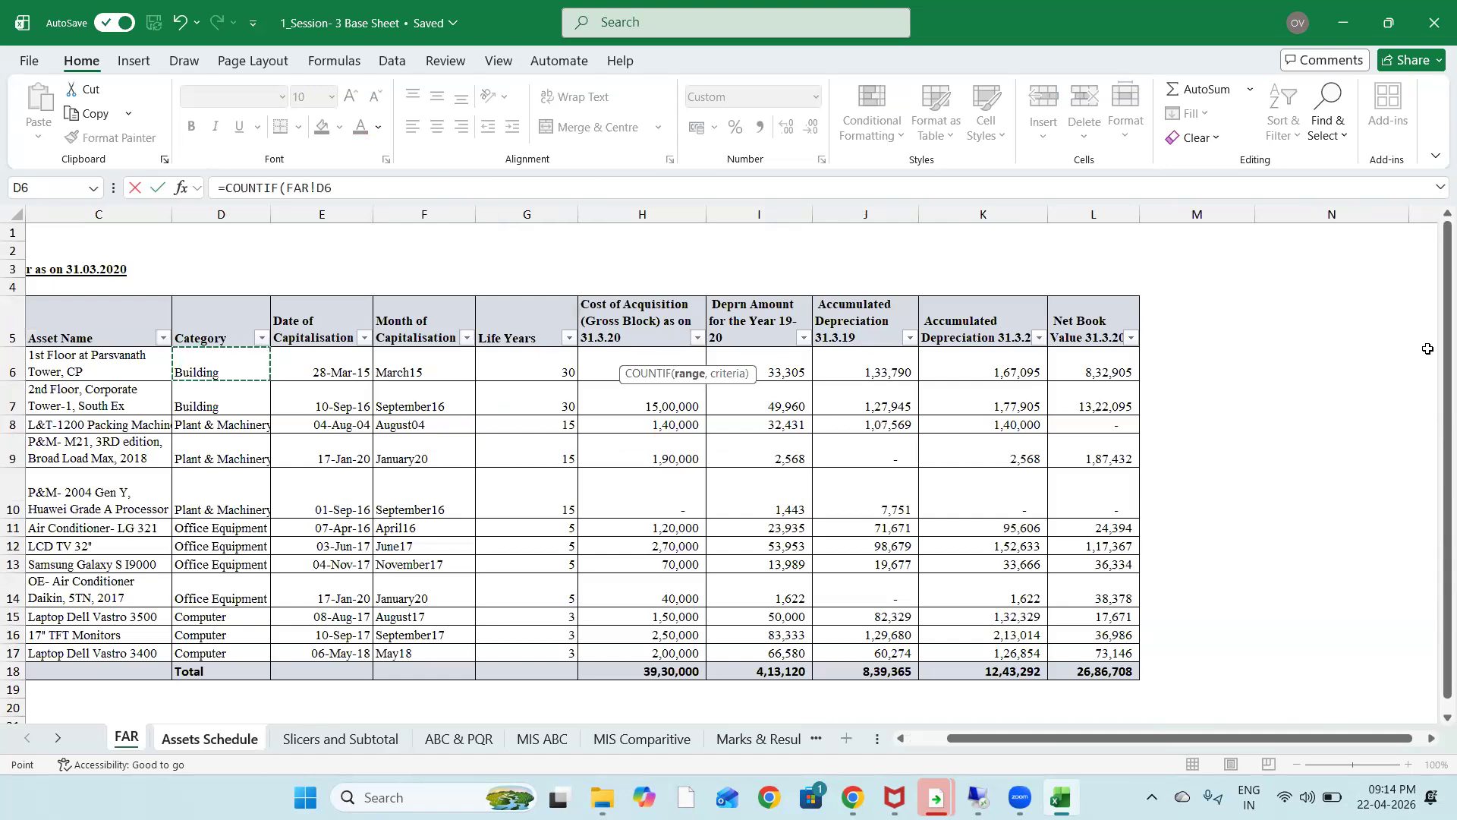
{"action": "key", "text": "shift+Up"}
{"action": "key", "text": "shift+Up"}
{"action": "key", "text": "shift+Right"}
{"action": "key", "text": "shift+Right"}
{"action": "key", "text": "shift+Right"}
{"action": "key", "text": "shift+Right"}
{"action": "key", "text": "shift+Right"}
{"action": "key", "text": "shift+Right"}
{"action": "key", "text": "shift+Right"}
{"action": "key", "text": "shift+Right"}
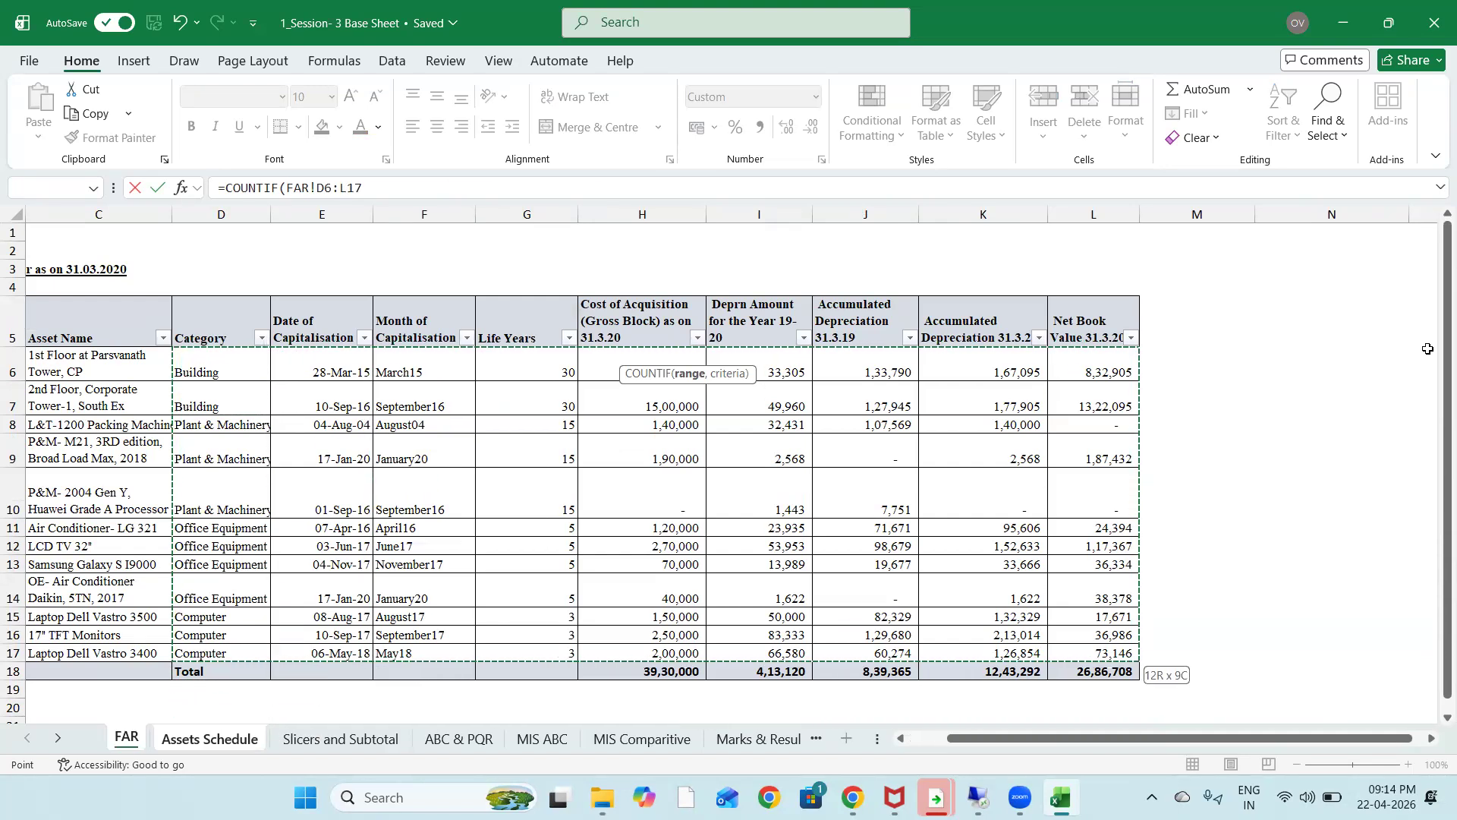
{"action": "key", "text": "F4"}
{"action": "type", "text": ","}
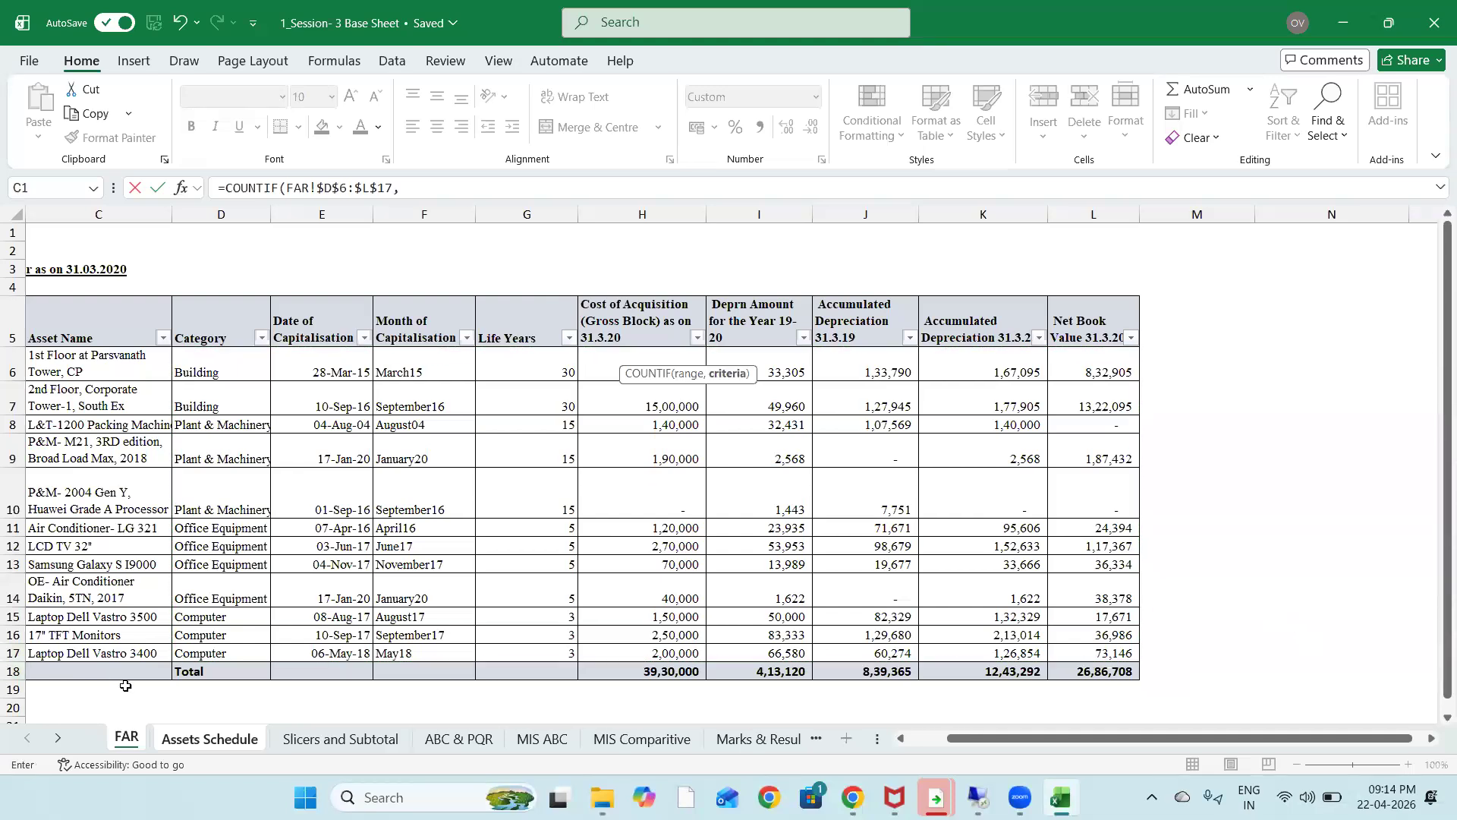
Complete F7's COUNTIF with the Building category in B7 of the Assets Schedule sheet as its criteria
{"action": "left_click", "coordinate": [190, 742]}
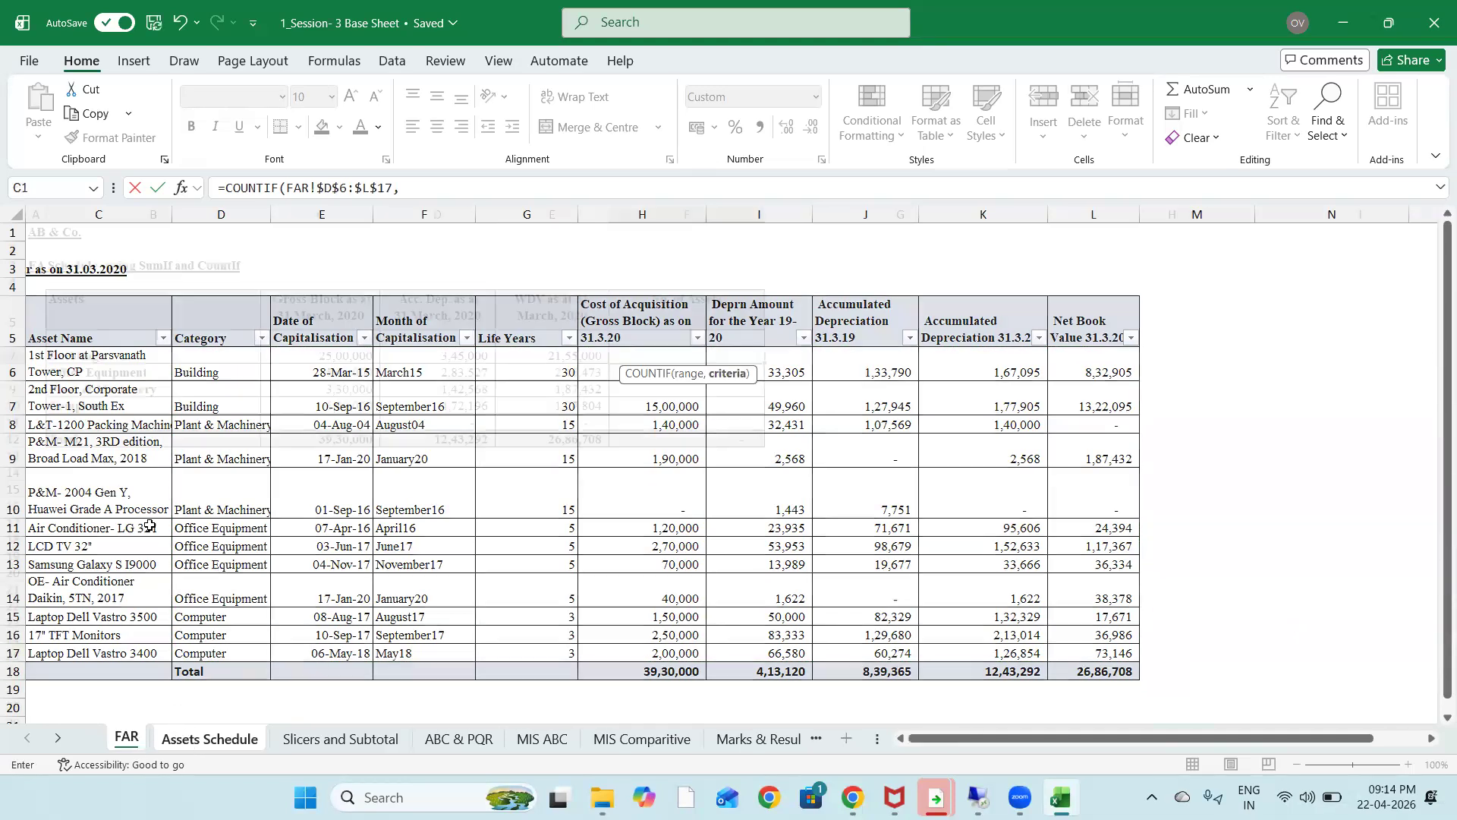
{"action": "left_click", "coordinate": [125, 351]}
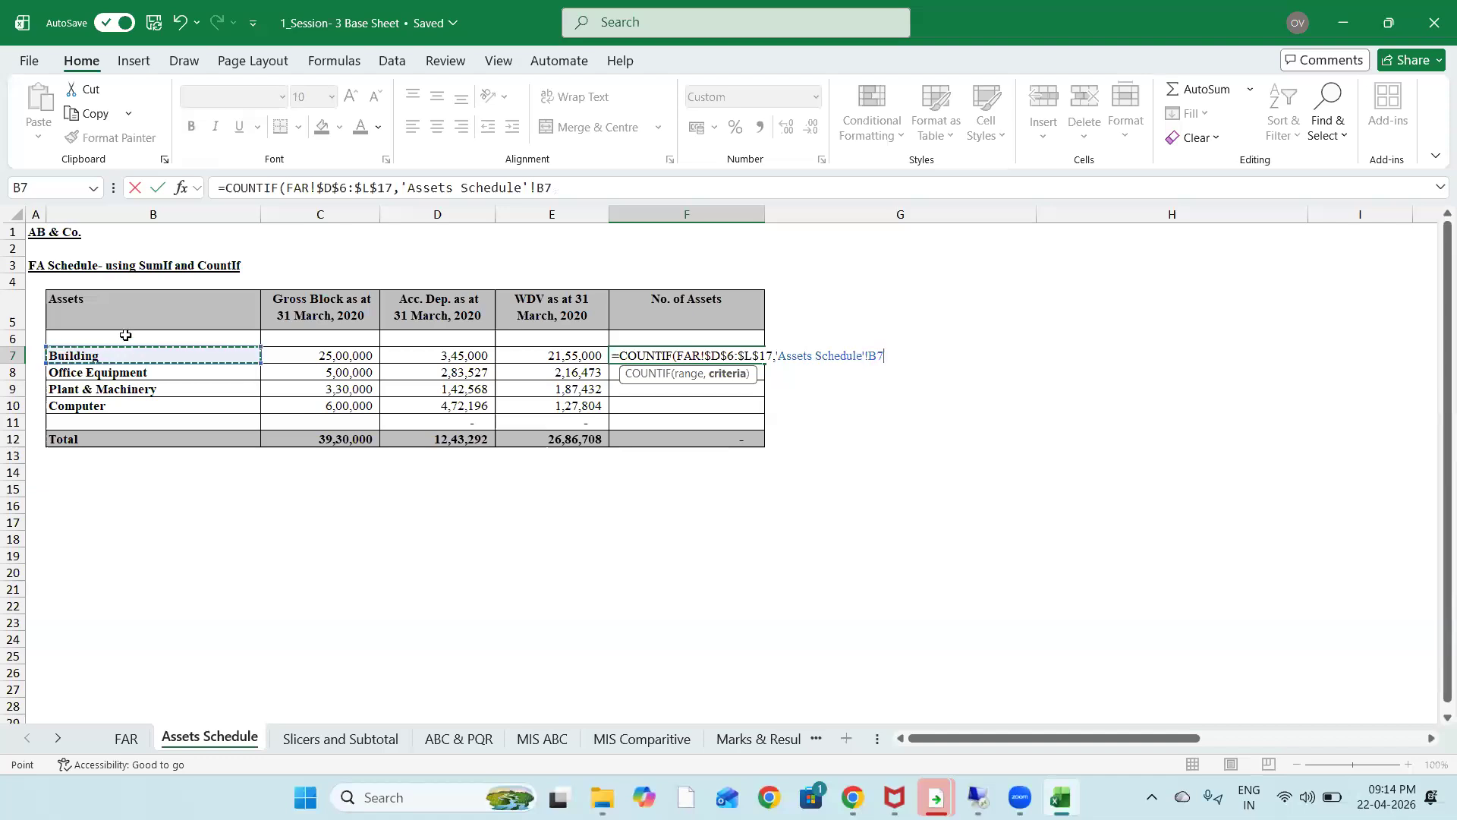
{"action": "type", "text": ")"}
{"action": "key", "text": "ctrl+Return"}
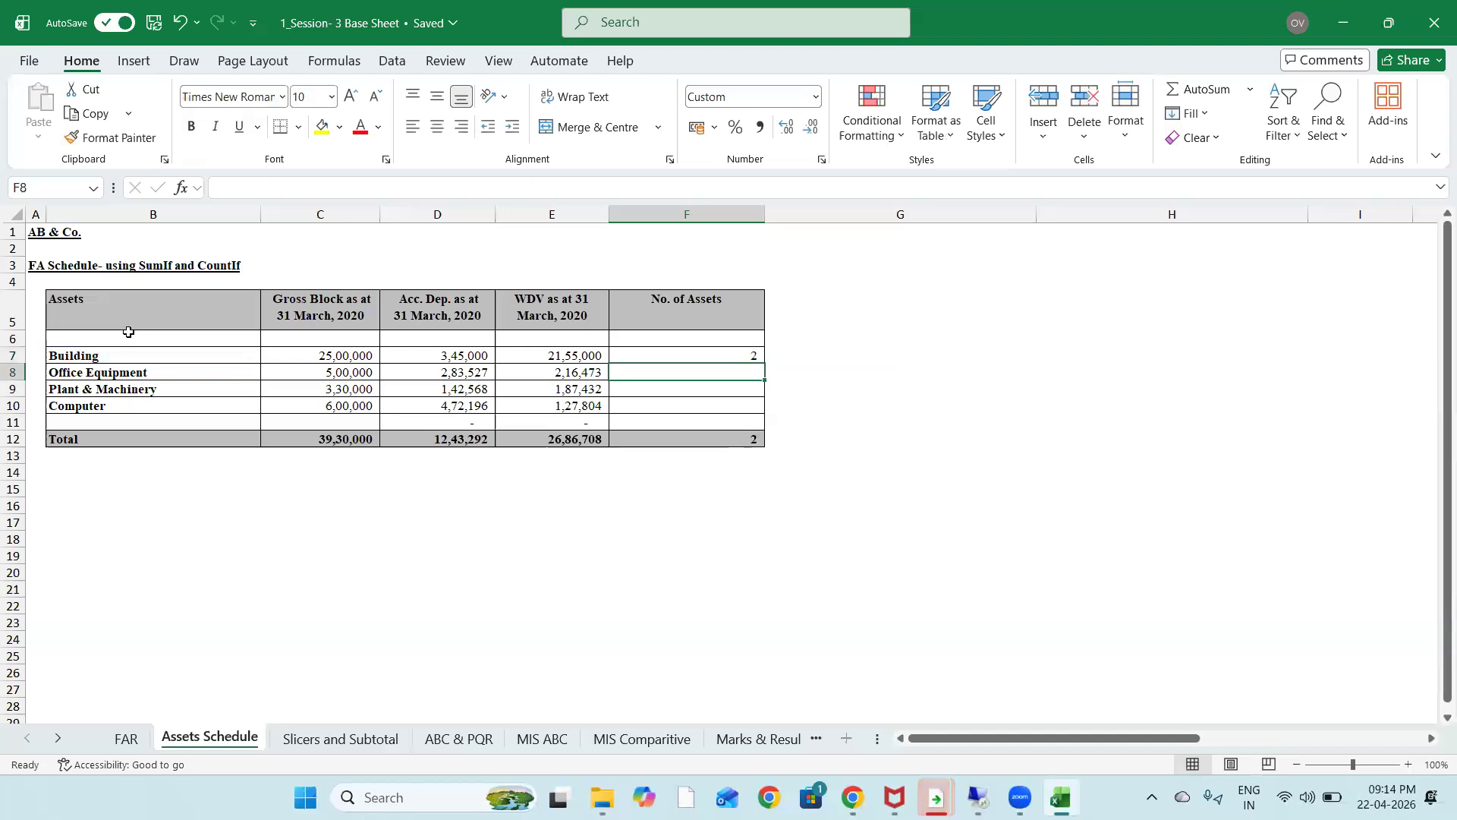
Fill the No. of Assets COUNTIF formula from F7 down through F11
{"action": "key", "text": "shift+Down"}
{"action": "key", "text": "shift+Down"}
{"action": "key", "text": "shift+Down"}
{"action": "key", "text": "shift+Down"}
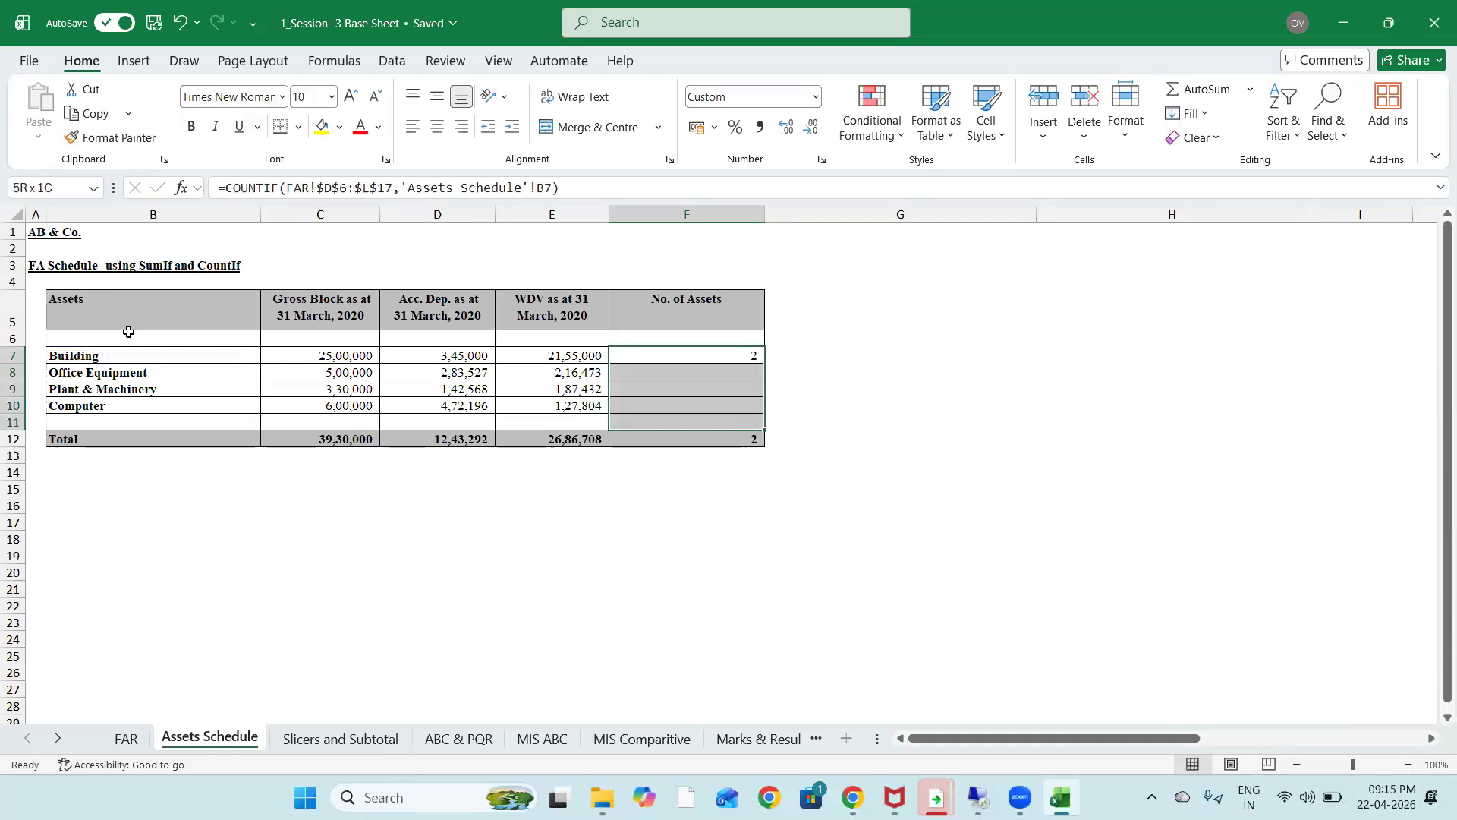
{"action": "key", "text": "ctrl+d"}
Check the No. of Assets total in F12 and the COUNTIF formula in the blank category row, F11
{"action": "key", "text": "Down"}
{"action": "key", "text": "Down"}
{"action": "key", "text": "Down"}
{"action": "key", "text": "Down"}
{"action": "key", "text": "Down"}
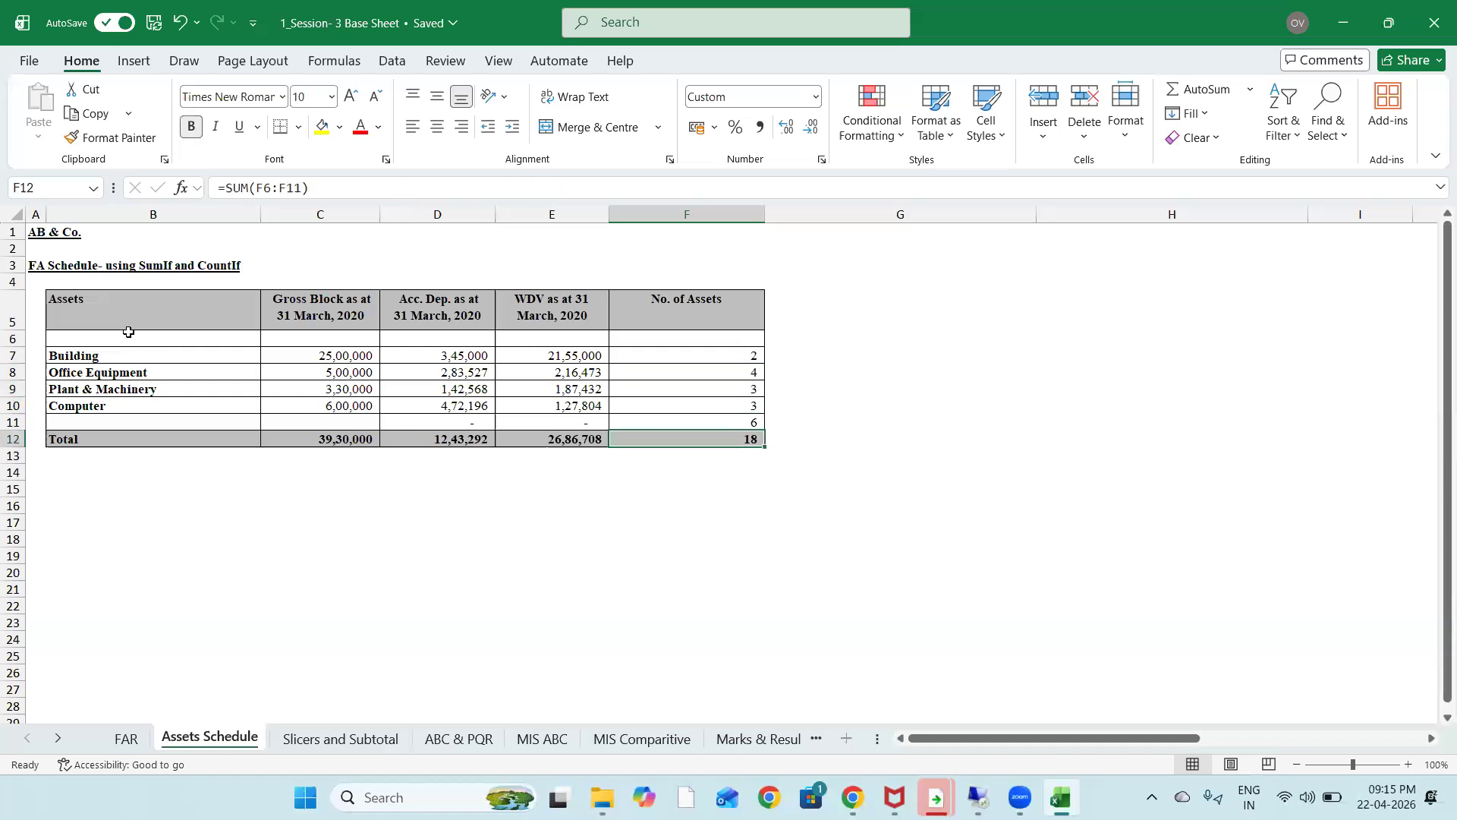
{"action": "key", "text": "Up"}
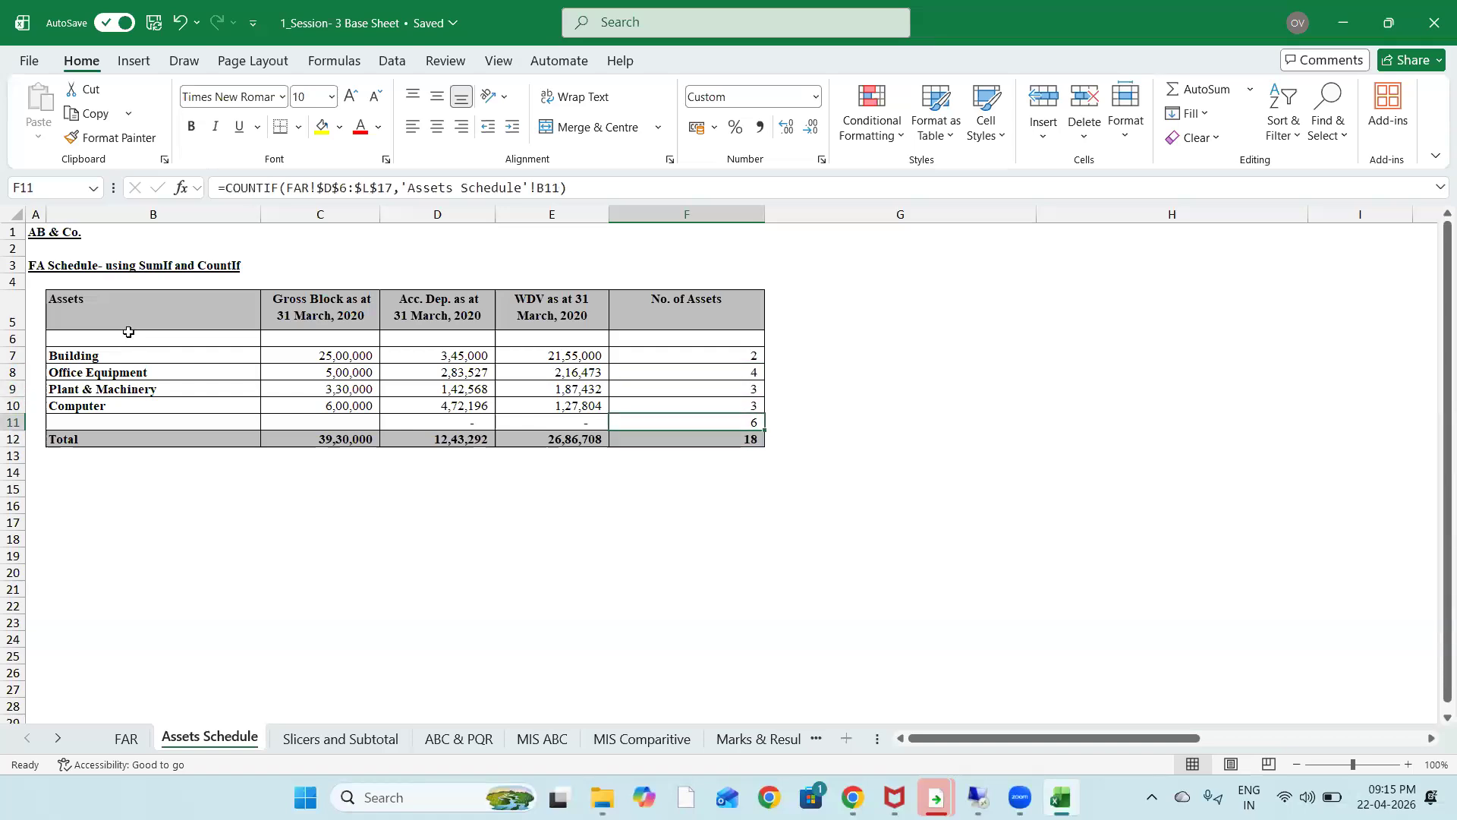
Clear the COUNTIF formula from F11, the blank category row of the Assets Schedule
{"action": "key", "text": "Delete"}
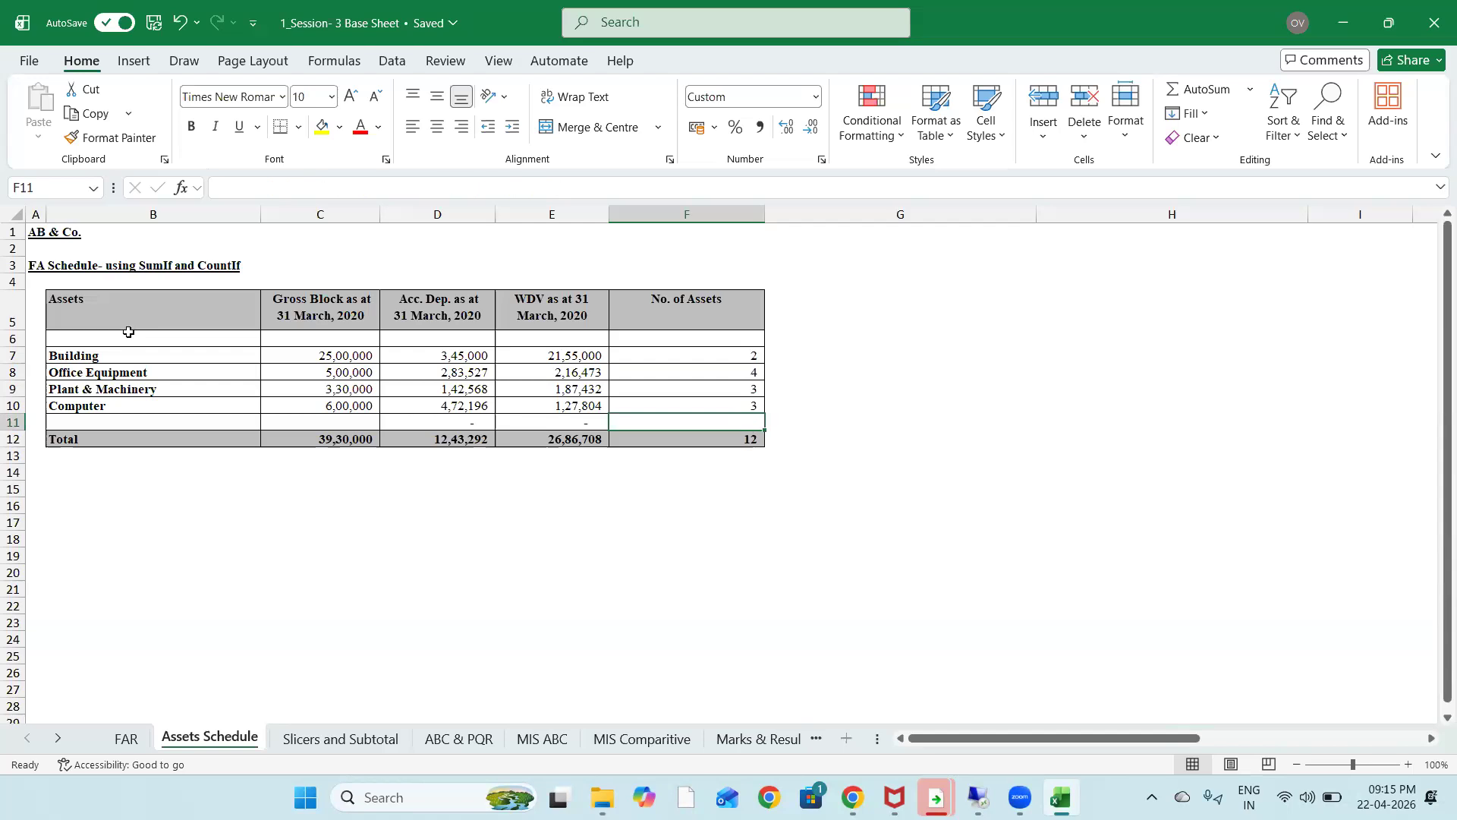
Check the number of assets by selecting the Category entries D6:D17 on the FAR sheet
{"action": "left_click", "coordinate": [127, 740]}
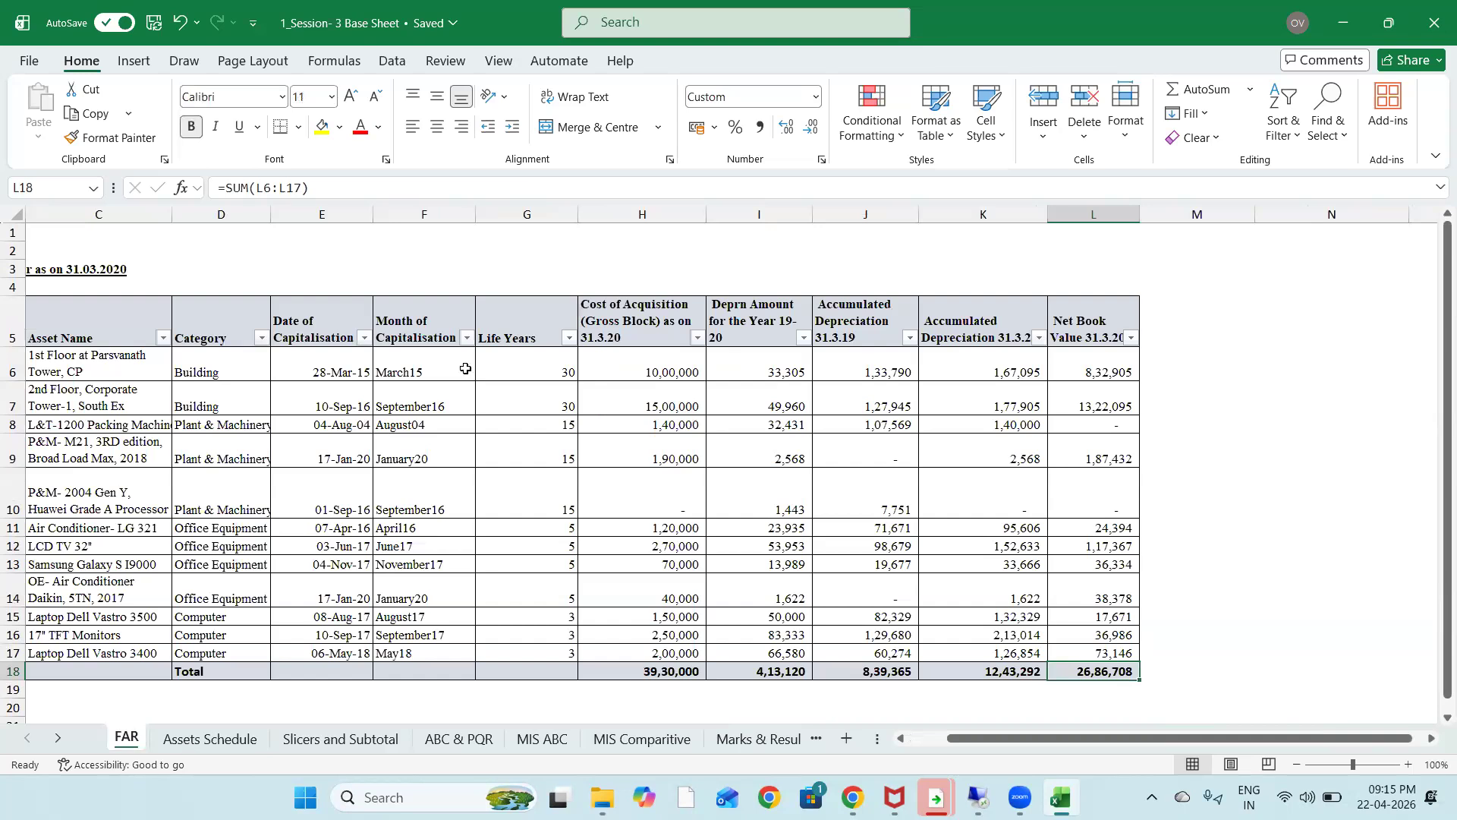
{"action": "left_click", "coordinate": [231, 372]}
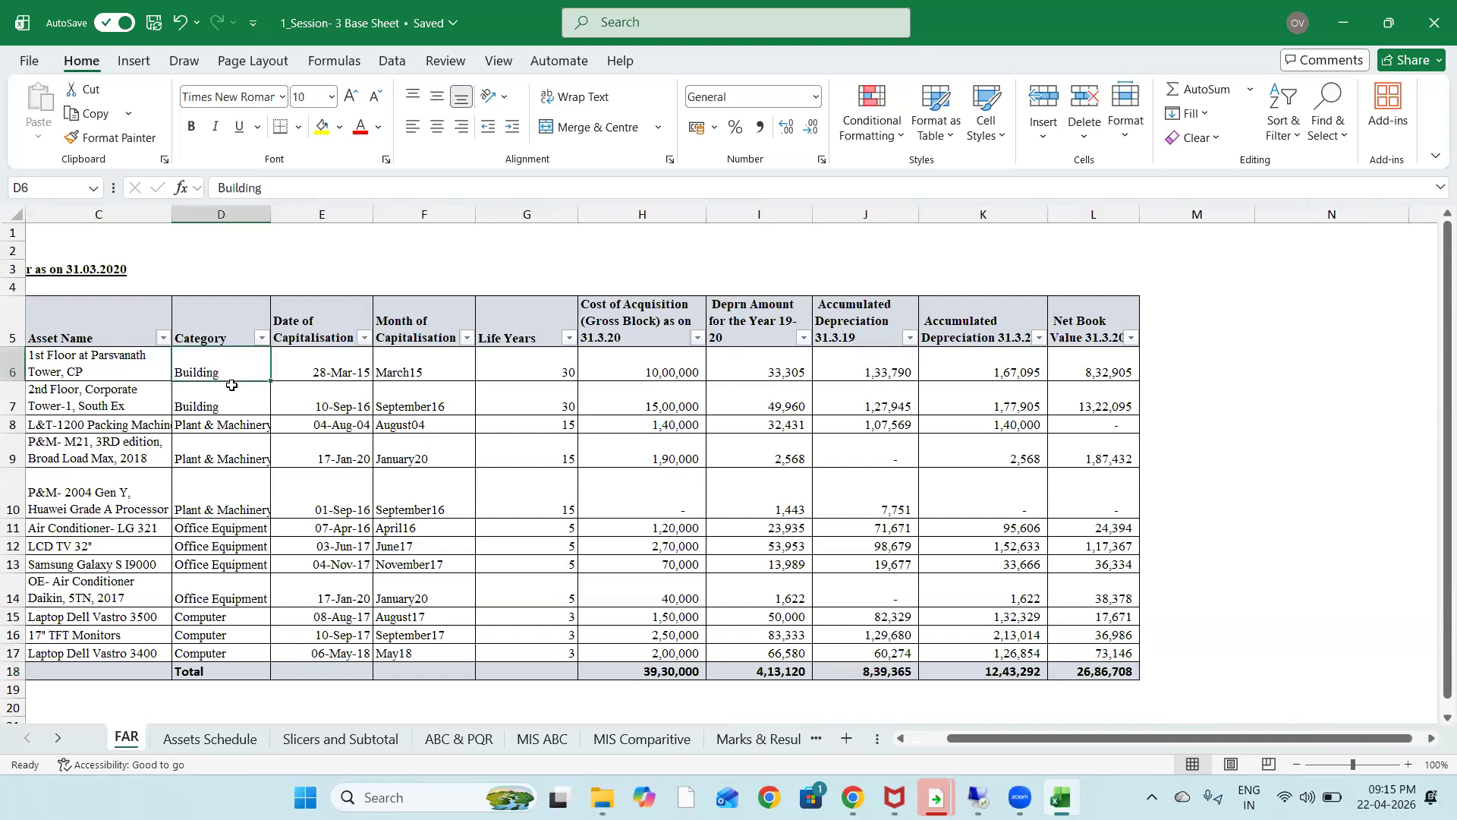
{"action": "key", "text": "shift+Down"}
{"action": "key", "text": "shift+Down"}
{"action": "key", "text": "shift+Down"}
{"action": "key", "text": "shift+Down"}
{"action": "key", "text": "shift+Down"}
{"action": "key", "text": "shift+Down"}
{"action": "key", "text": "shift+Down"}
{"action": "key", "text": "shift+Down"}
{"action": "key", "text": "shift+Down"}
{"action": "key", "text": "shift+Down"}
{"action": "key", "text": "shift+Down"}
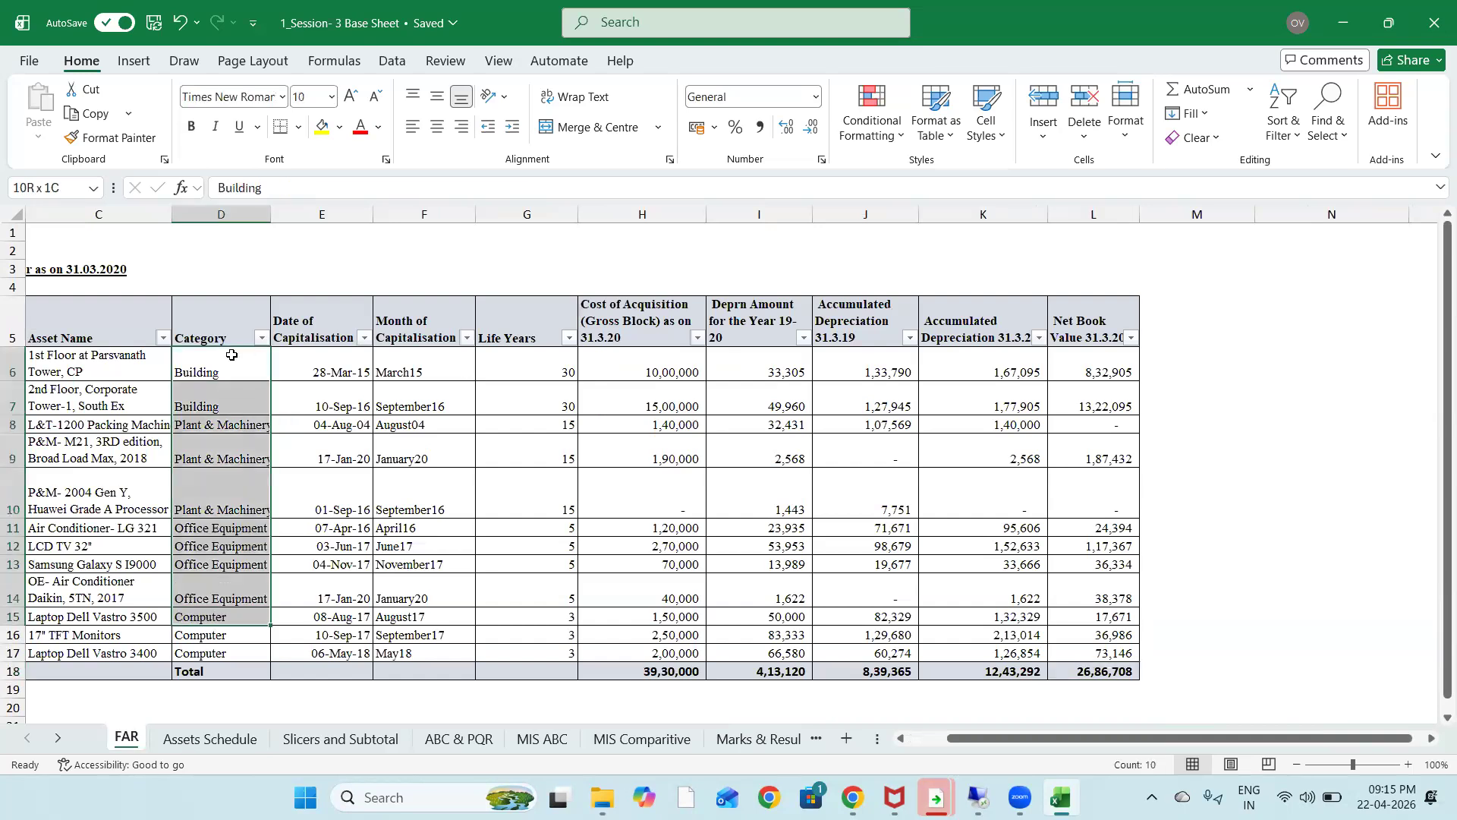
{"action": "left_click", "coordinate": [1243, 789]}
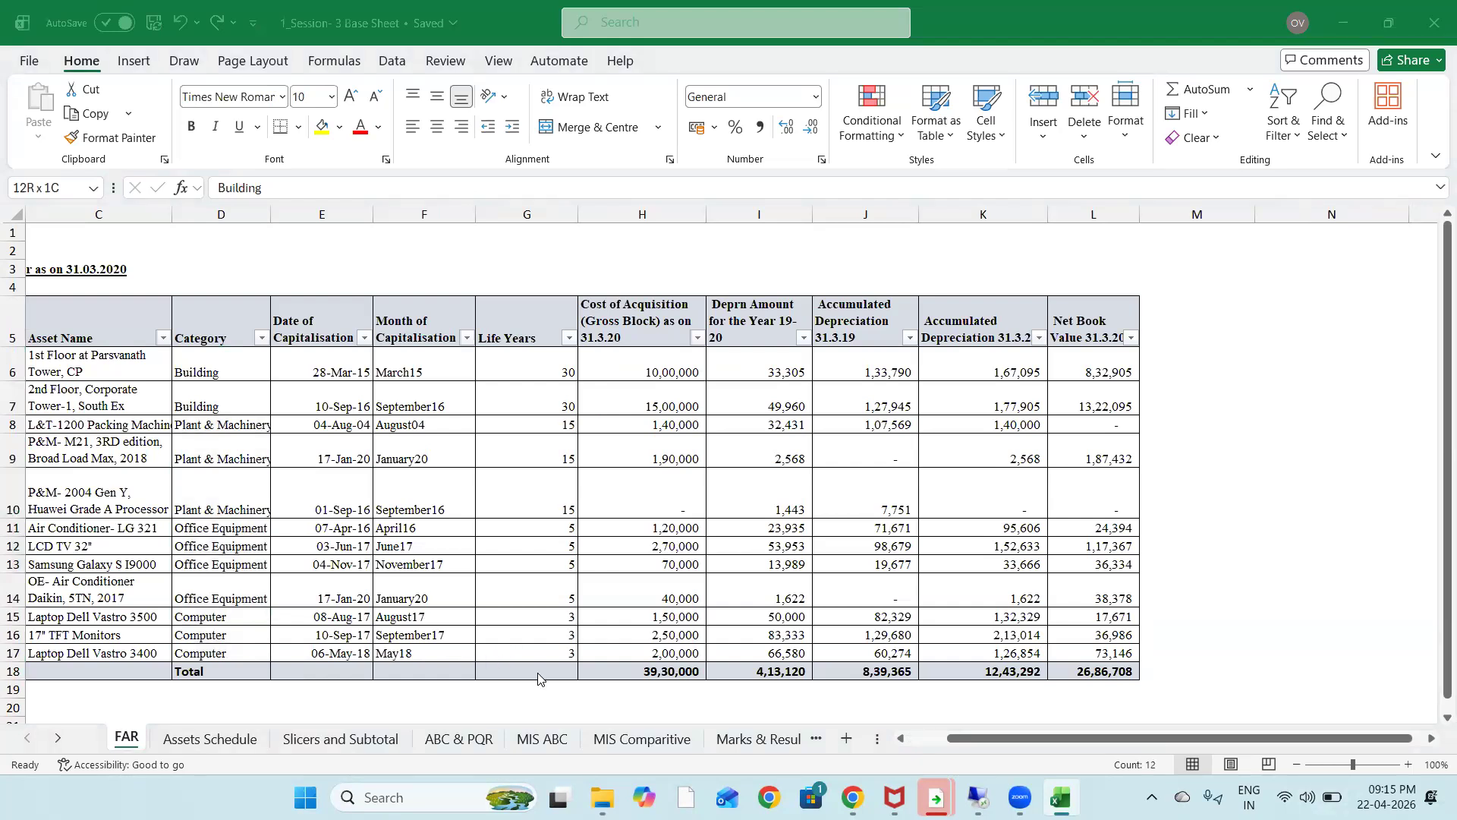
{"action": "left_click", "coordinate": [218, 706]}
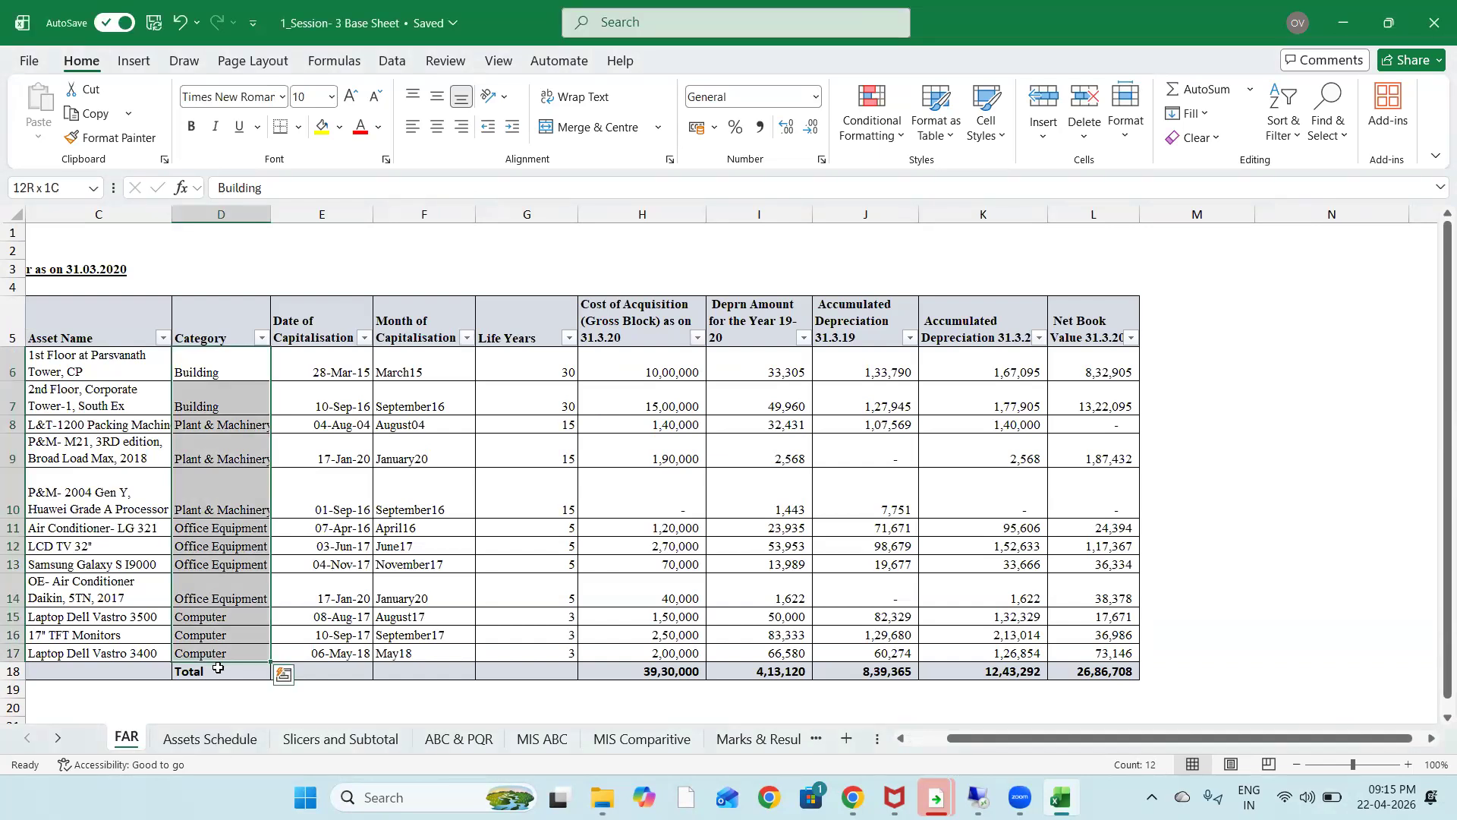
Return to the Assets Schedule sheet and review the No. of Assets COUNTIF formulas from F10 up to F7
{"action": "left_click", "coordinate": [217, 740]}
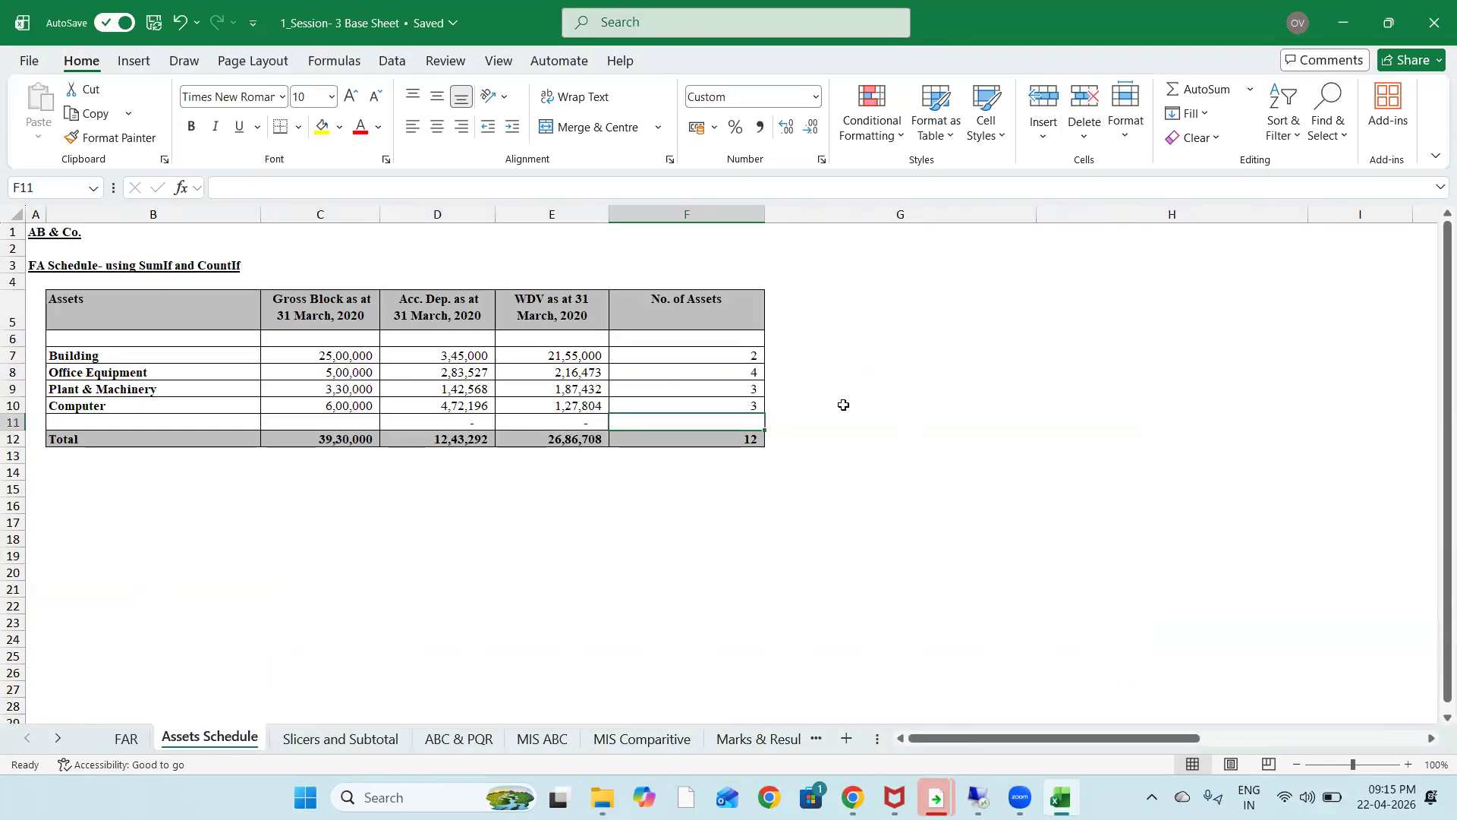
{"action": "left_click", "coordinate": [710, 453]}
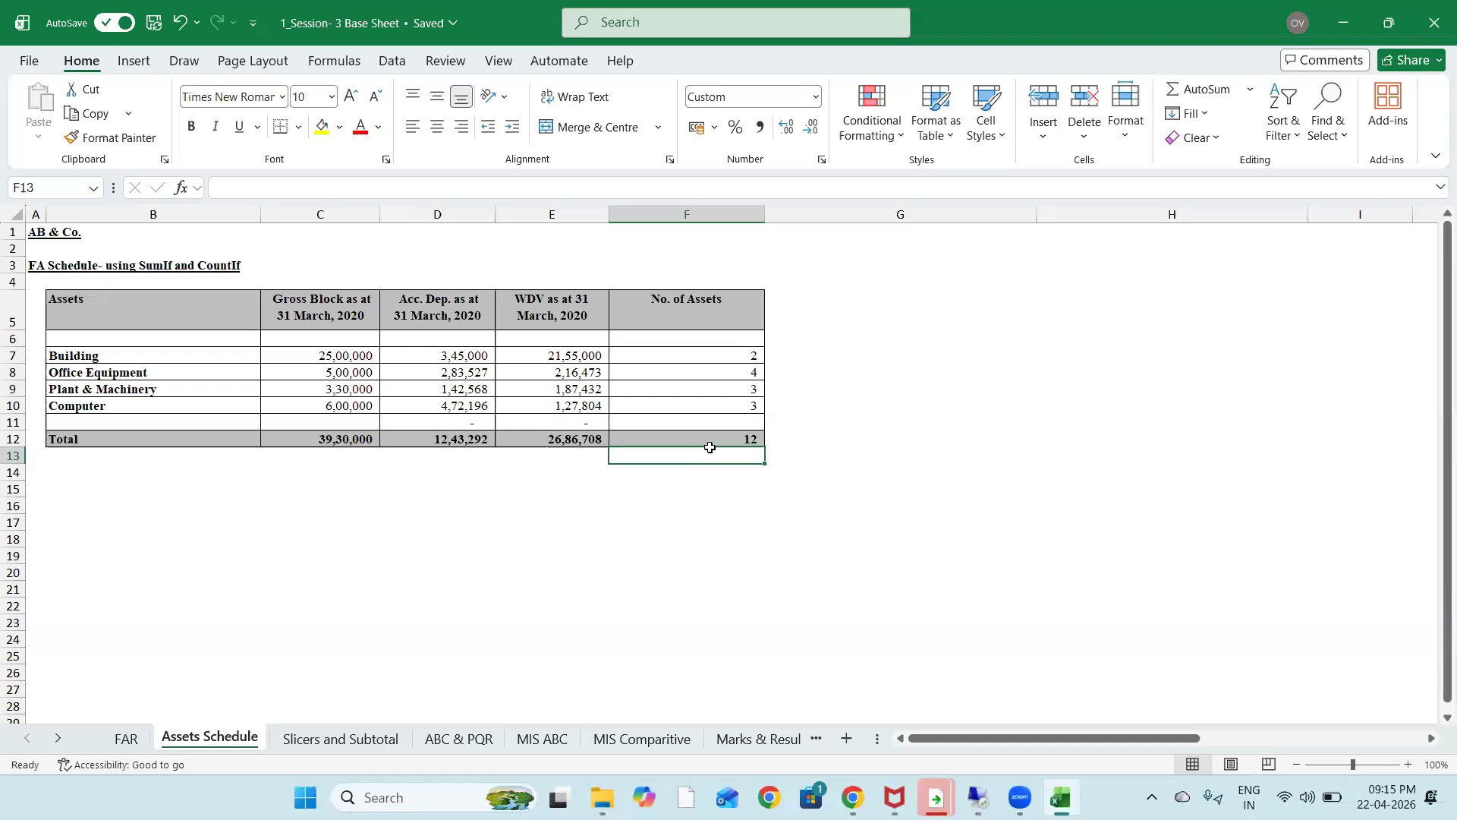
{"action": "key", "text": "Up"}
{"action": "key", "text": "Up"}
{"action": "key", "text": "Up"}
{"action": "key", "text": "Up"}
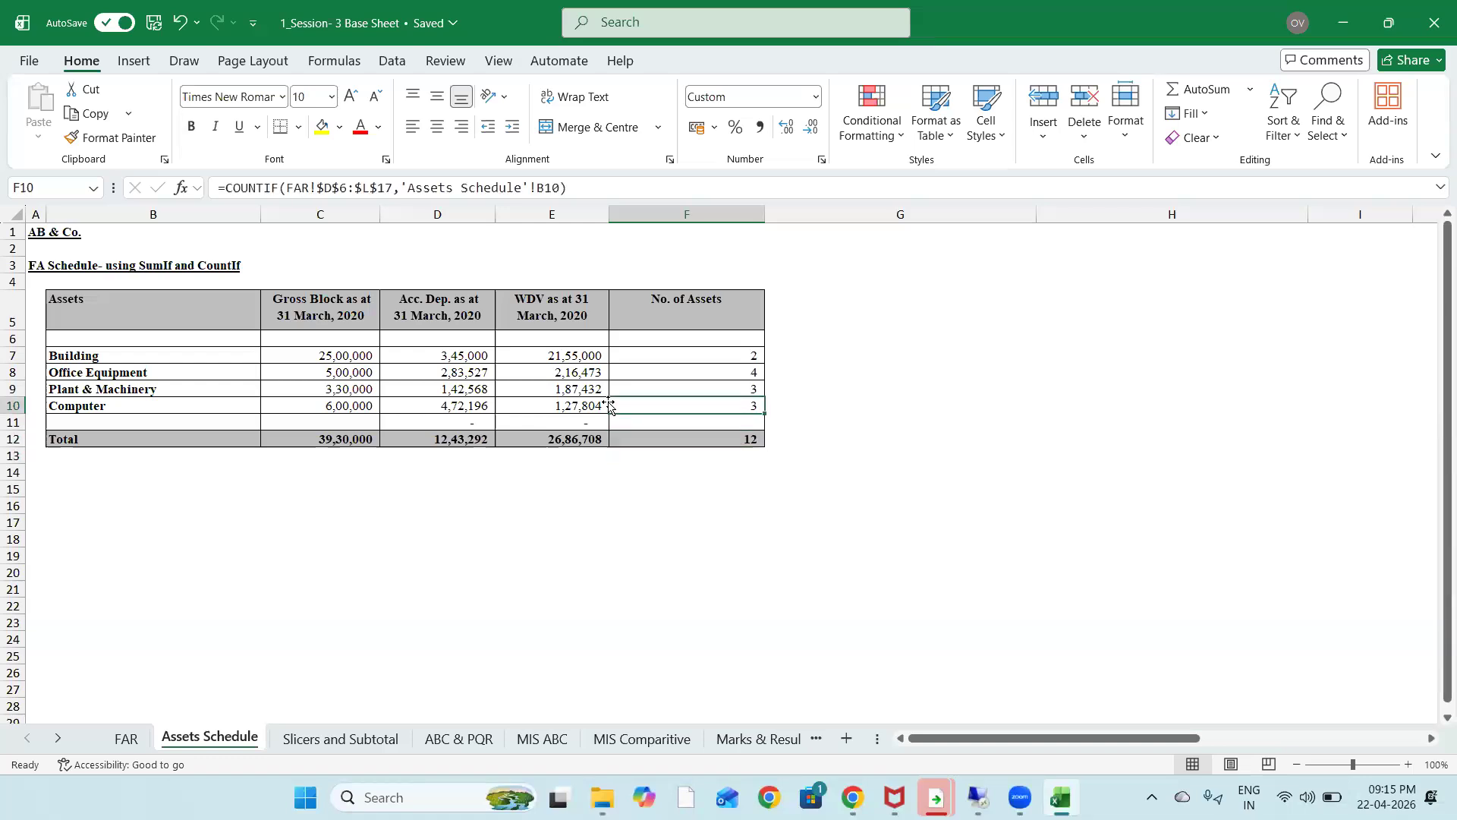
{"action": "key", "text": "Up"}
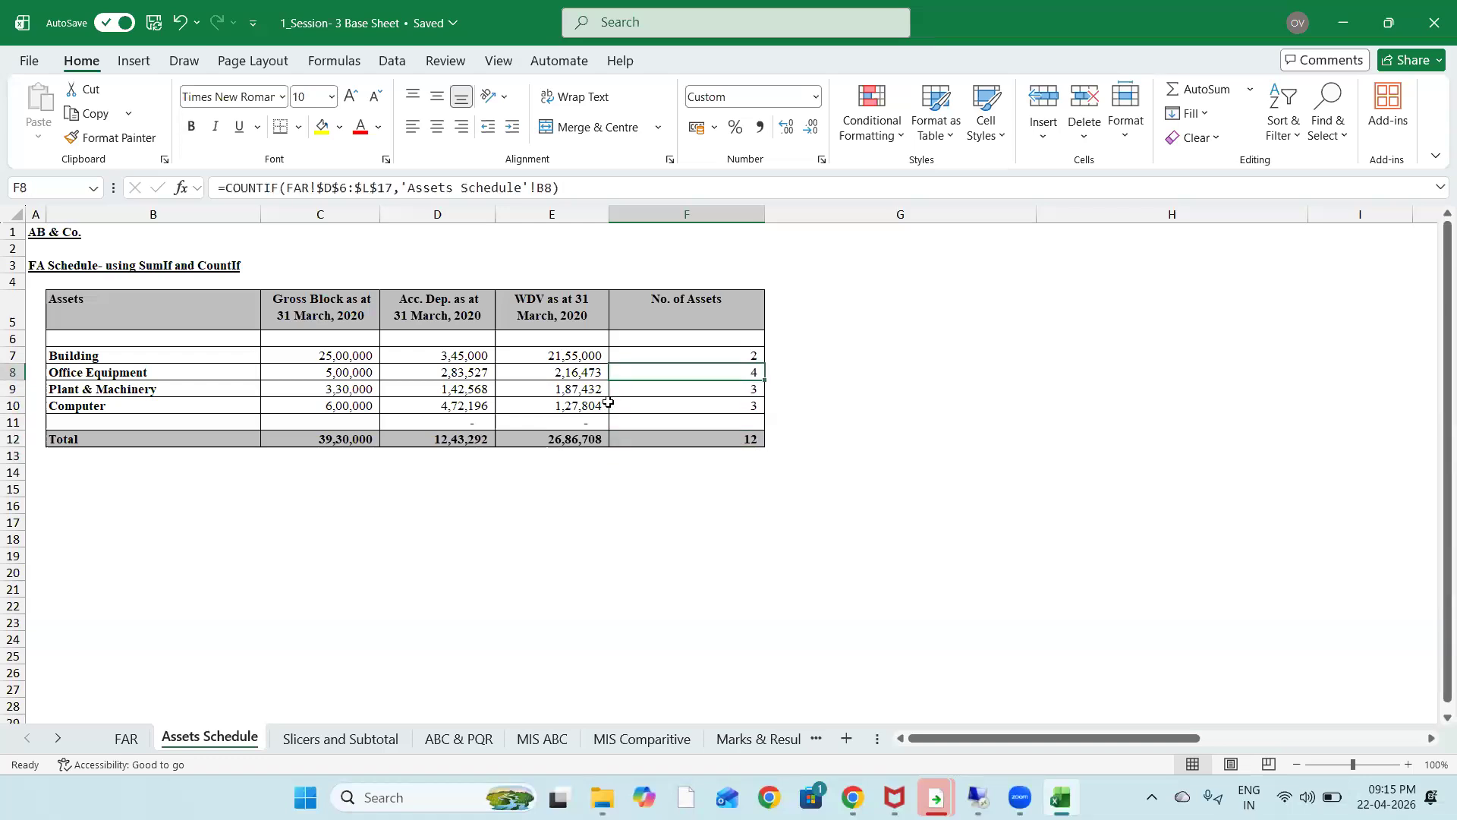
{"action": "key", "text": "Up"}
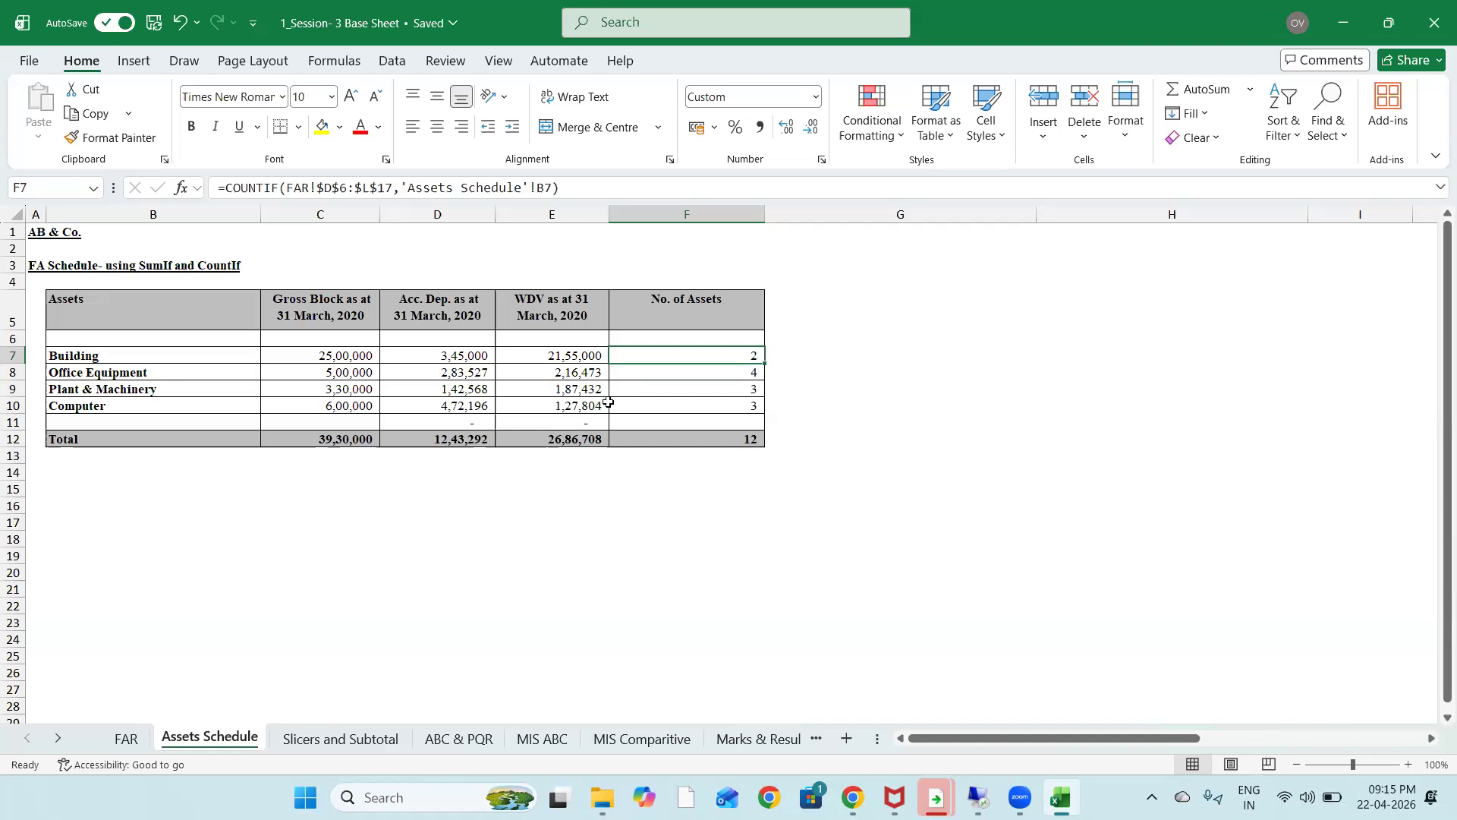
{"action": "left_click", "coordinate": [892, 617]}
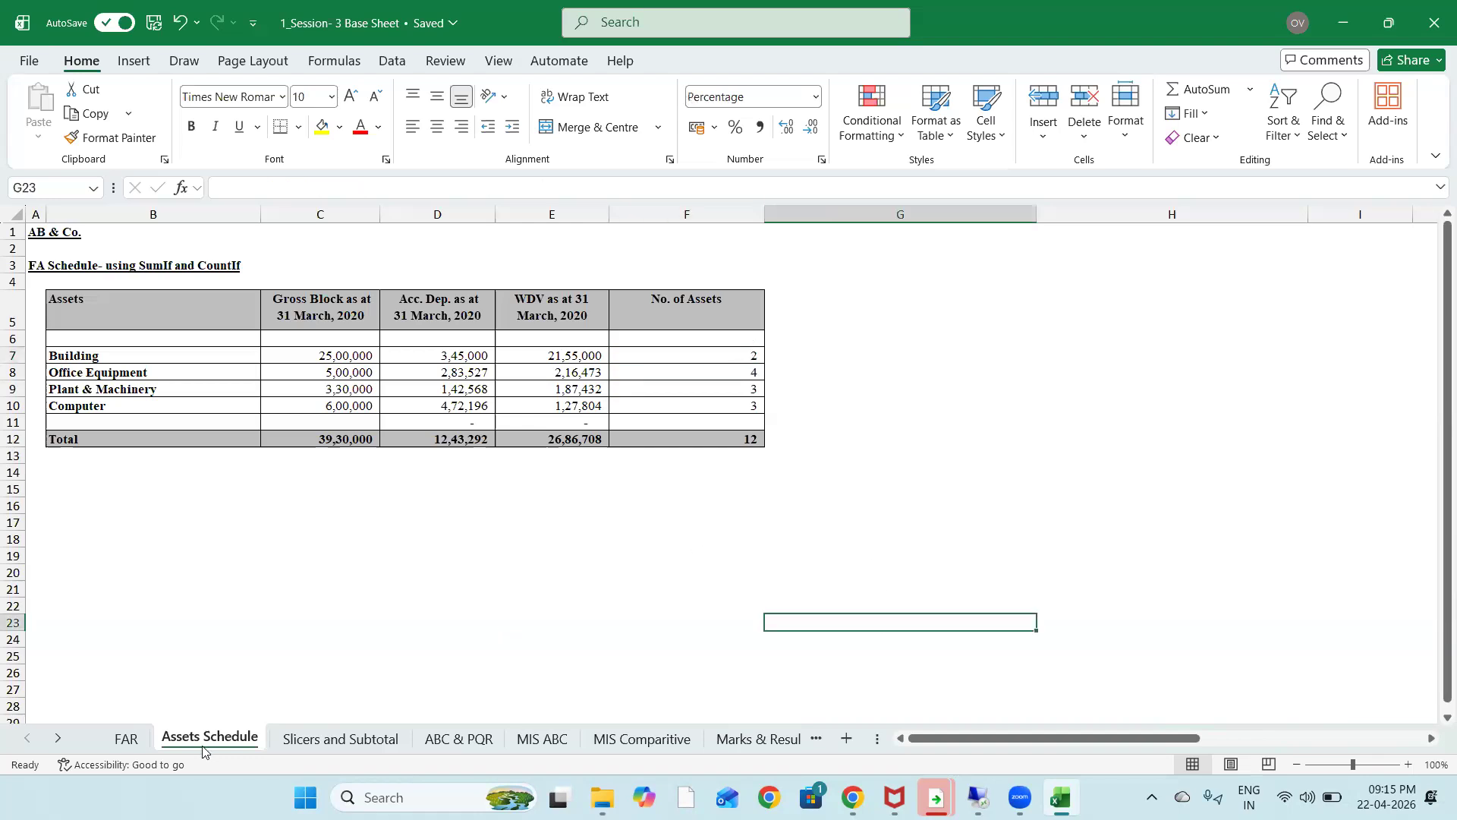
Go to the Slicers and Subtotal sheet and examine the register's Cost of Acquisition column
{"action": "left_click", "coordinate": [288, 744]}
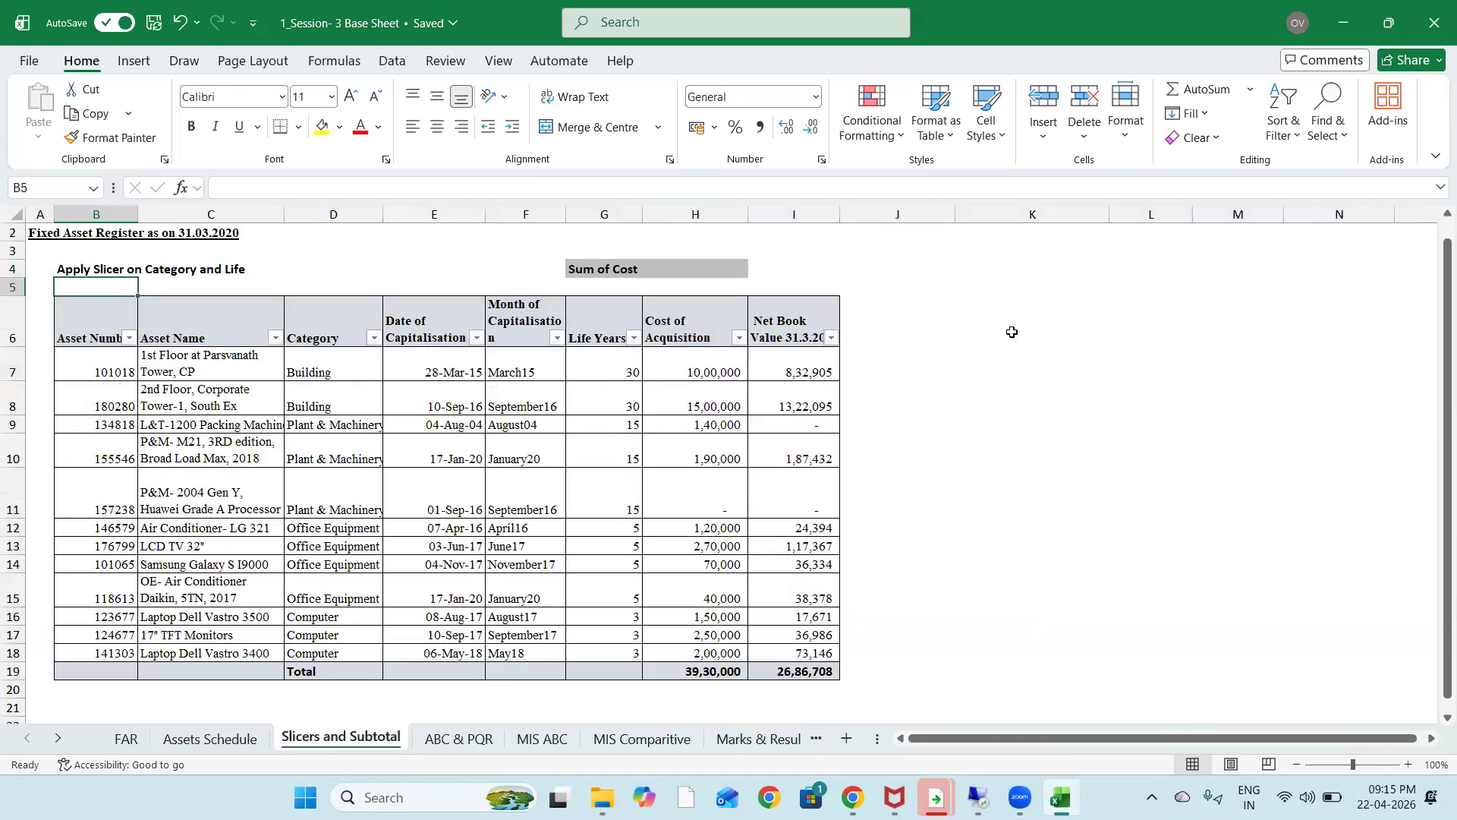
{"action": "left_click", "coordinate": [966, 362]}
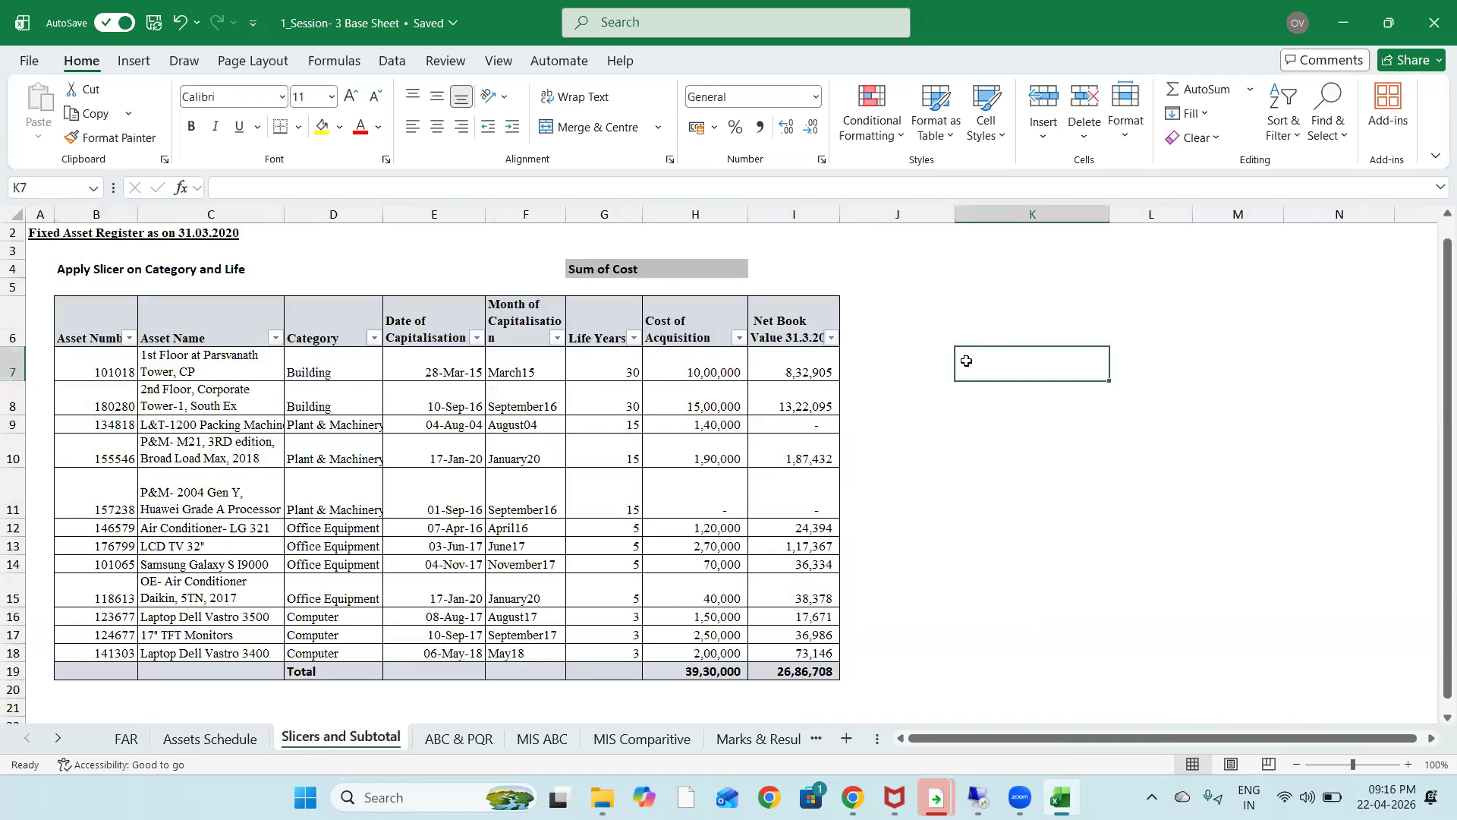
{"action": "key", "text": "Left"}
{"action": "key", "text": "Left"}
{"action": "key", "text": "Left"}
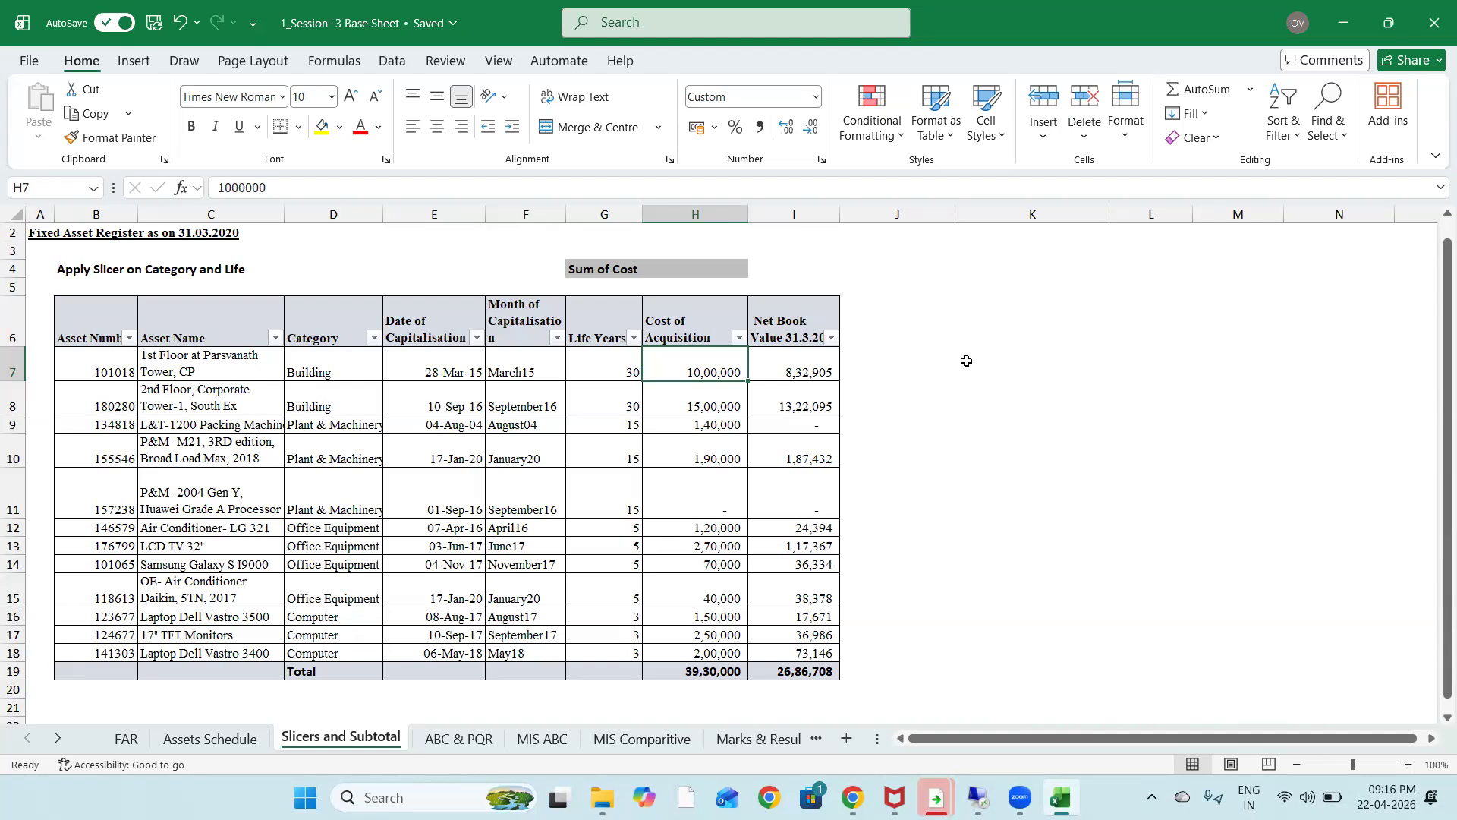
{"action": "key", "text": "Down"}
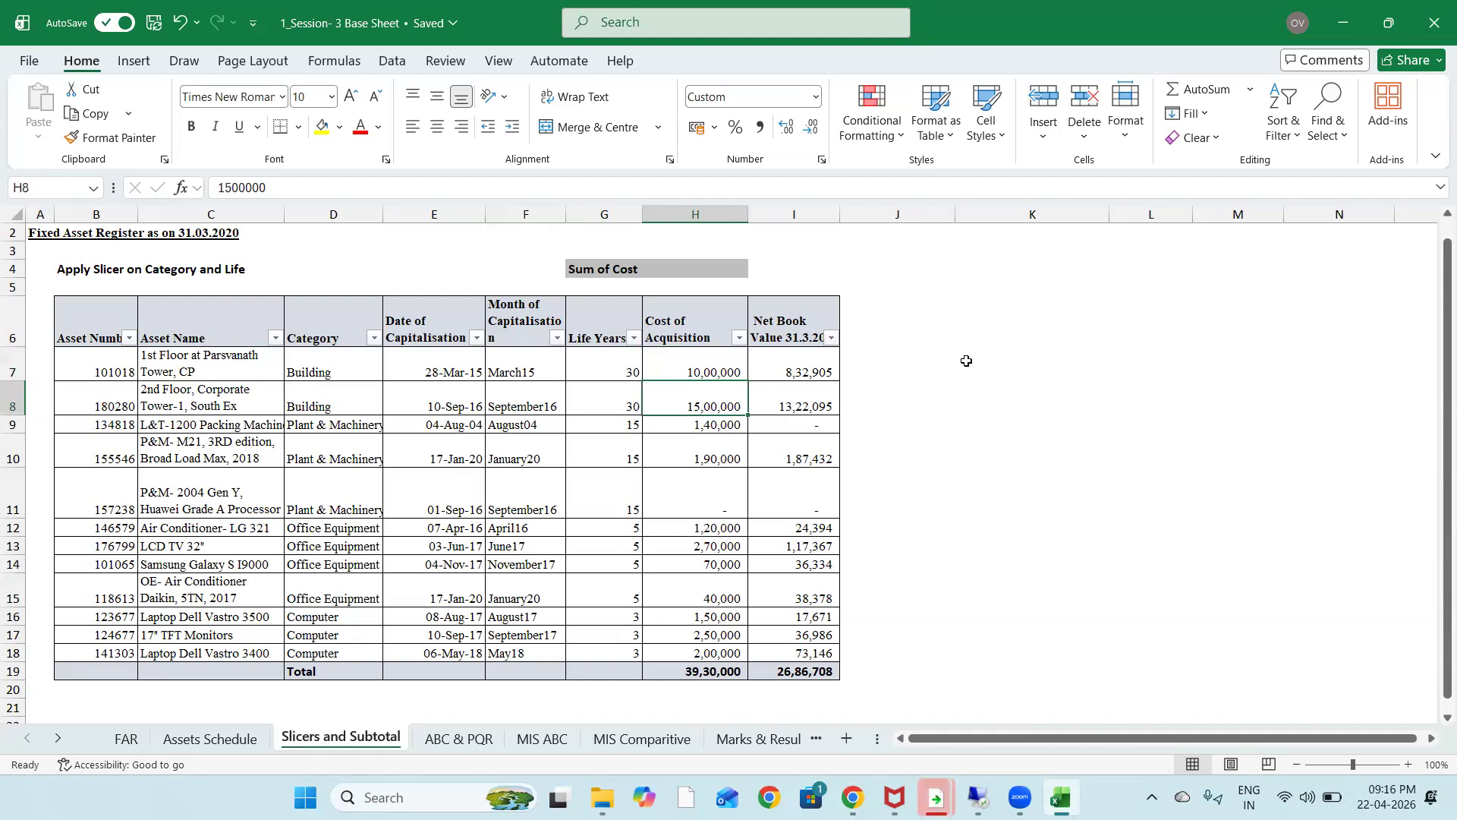
{"action": "key", "text": "Up"}
{"action": "key", "text": "Up"}
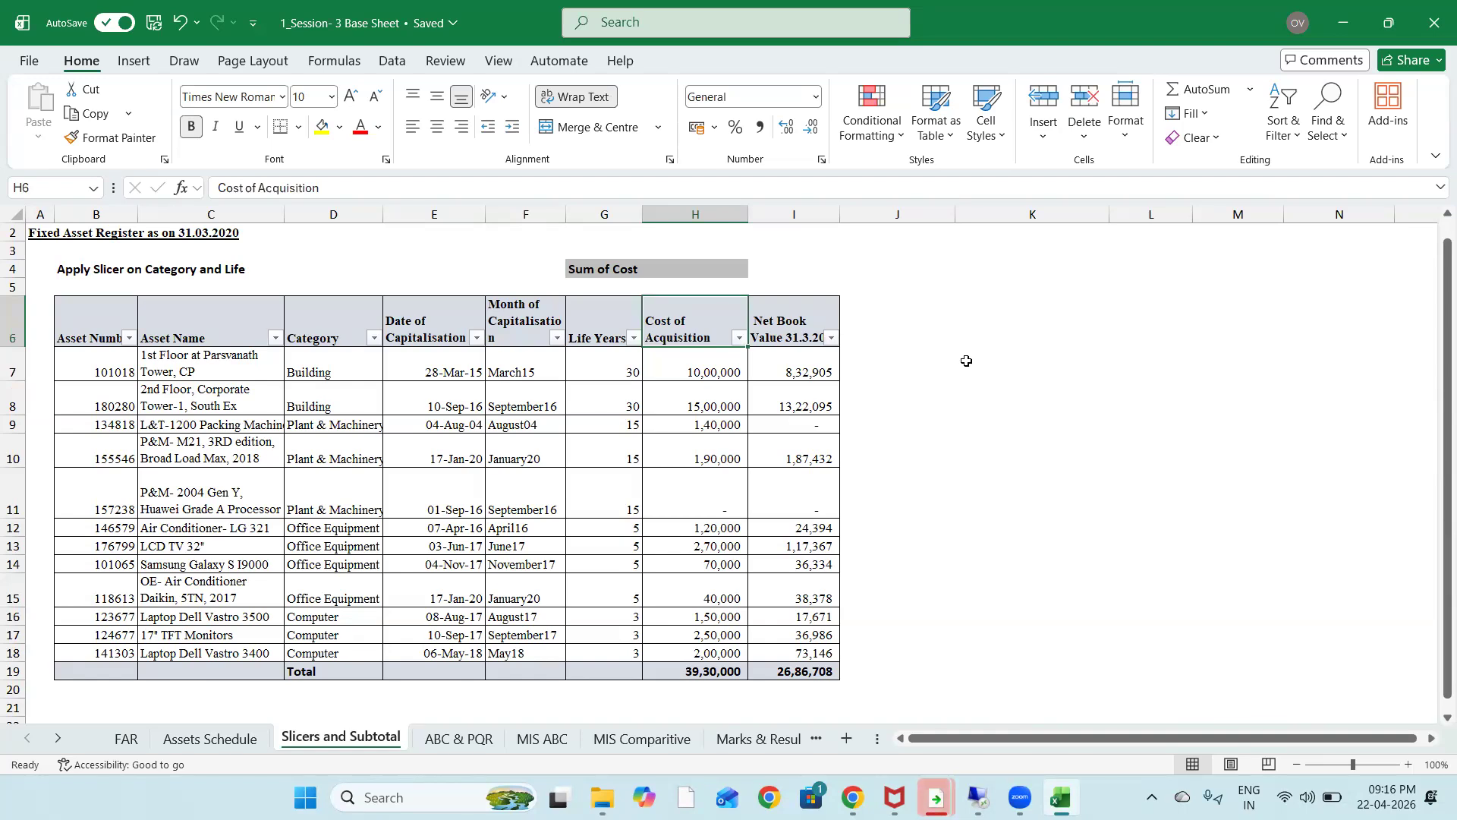
Convert the register range B6:I19, including the Total row, into a table with headers
{"action": "key", "text": "Left"}
{"action": "key", "text": "Left"}
{"action": "key", "text": "Left"}
{"action": "key", "text": "Left"}
{"action": "key", "text": "Left"}
{"action": "key", "text": "Left"}
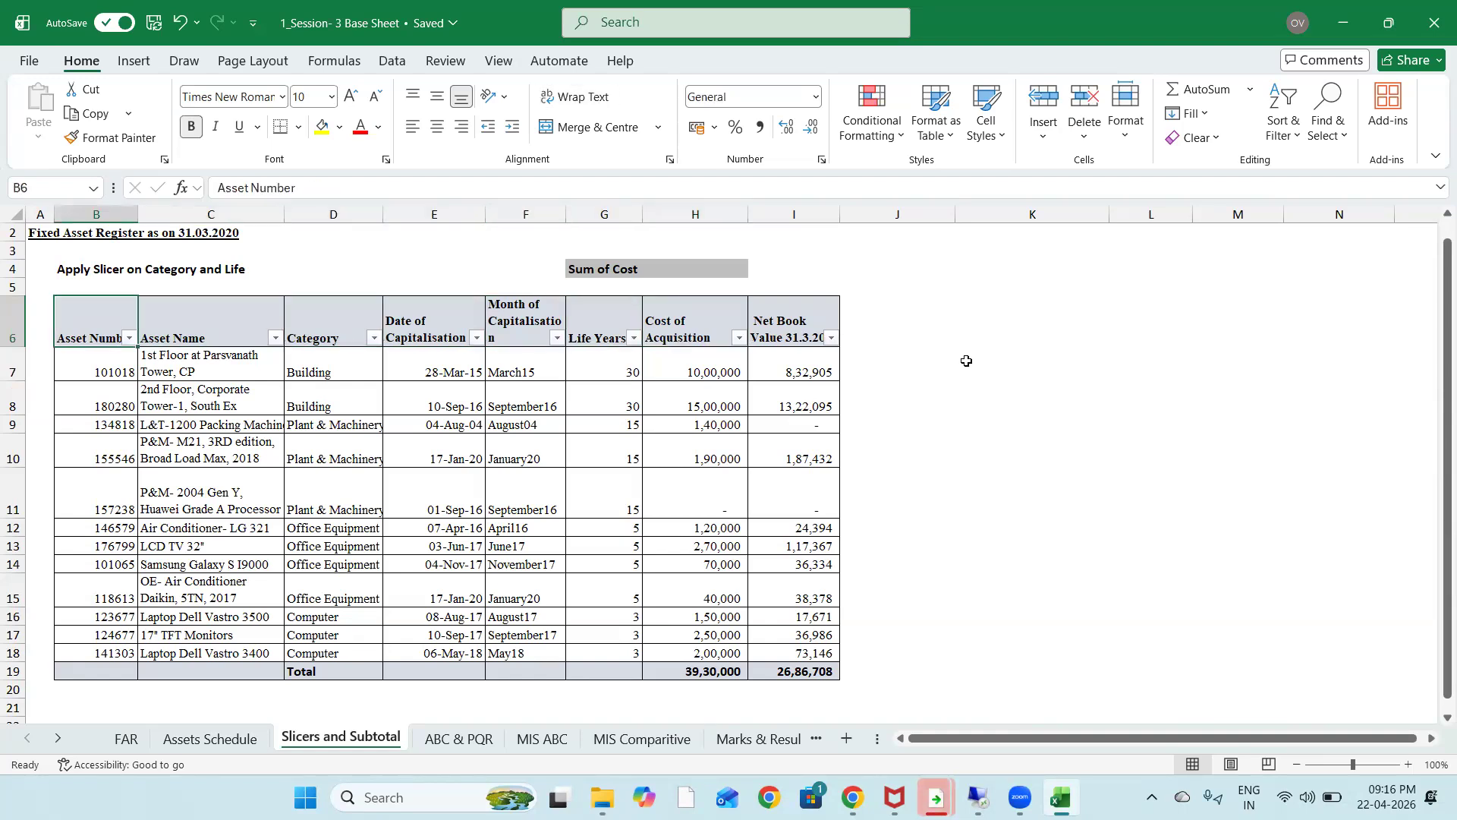
{"action": "key", "text": "shift+Right"}
{"action": "key", "text": "shift+Right"}
{"action": "key", "text": "shift+Right"}
{"action": "key", "text": "shift+Right"}
{"action": "key", "text": "shift+Right"}
{"action": "key", "text": "shift+Right"}
{"action": "key", "text": "shift+Right"}
{"action": "key", "text": "shift+Down"}
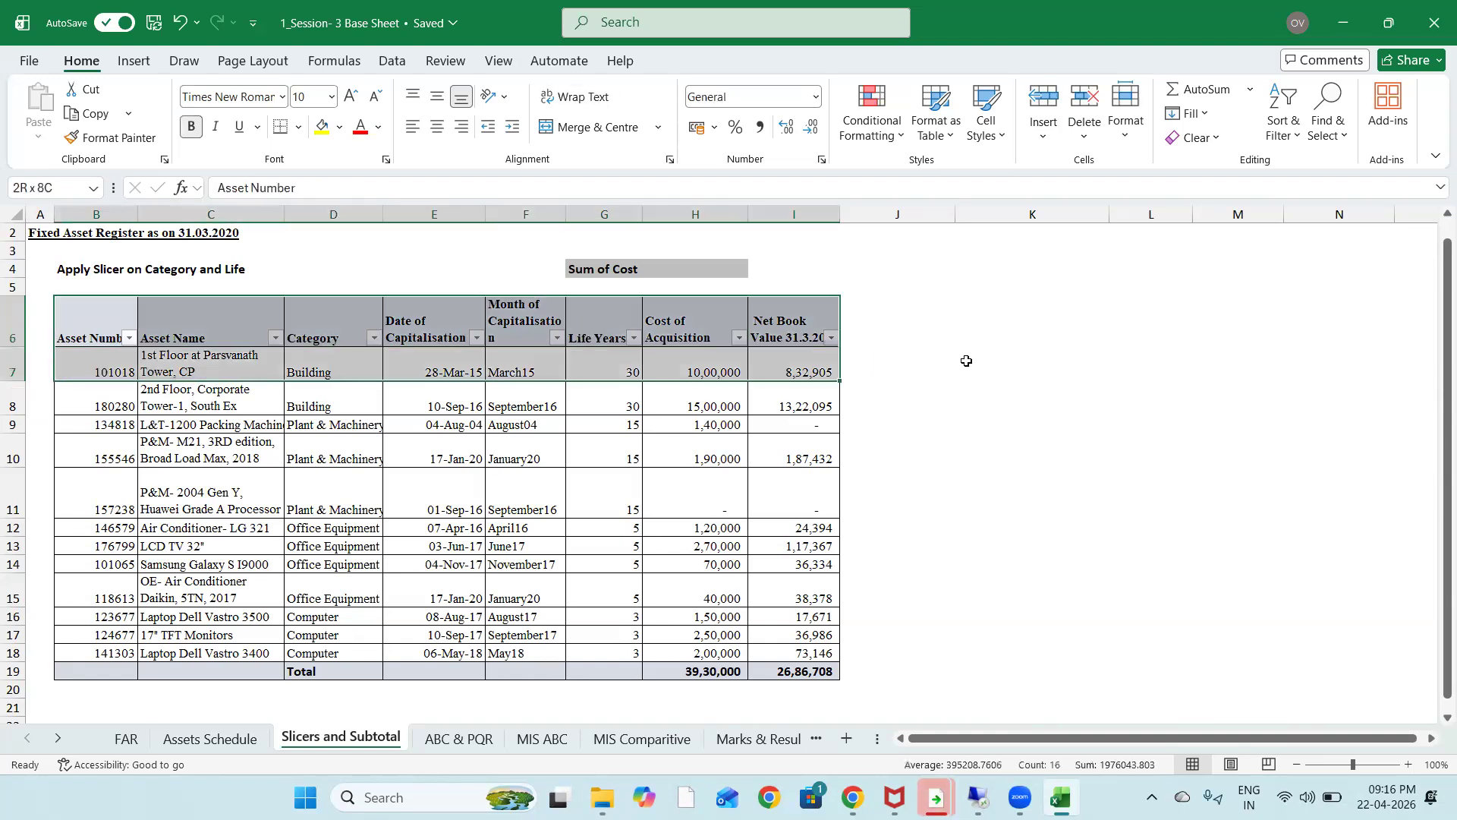
{"action": "key", "text": "shift+Down"}
{"action": "key", "text": "shift+Down"}
{"action": "key", "text": "shift+Down"}
{"action": "key", "text": "shift+Down"}
{"action": "key", "text": "shift+Down"}
{"action": "key", "text": "shift+Down"}
{"action": "key", "text": "shift+Down"}
{"action": "key", "text": "shift+Down"}
{"action": "key", "text": "shift+Down"}
{"action": "key", "text": "shift+Down"}
{"action": "key", "text": "shift+Down"}
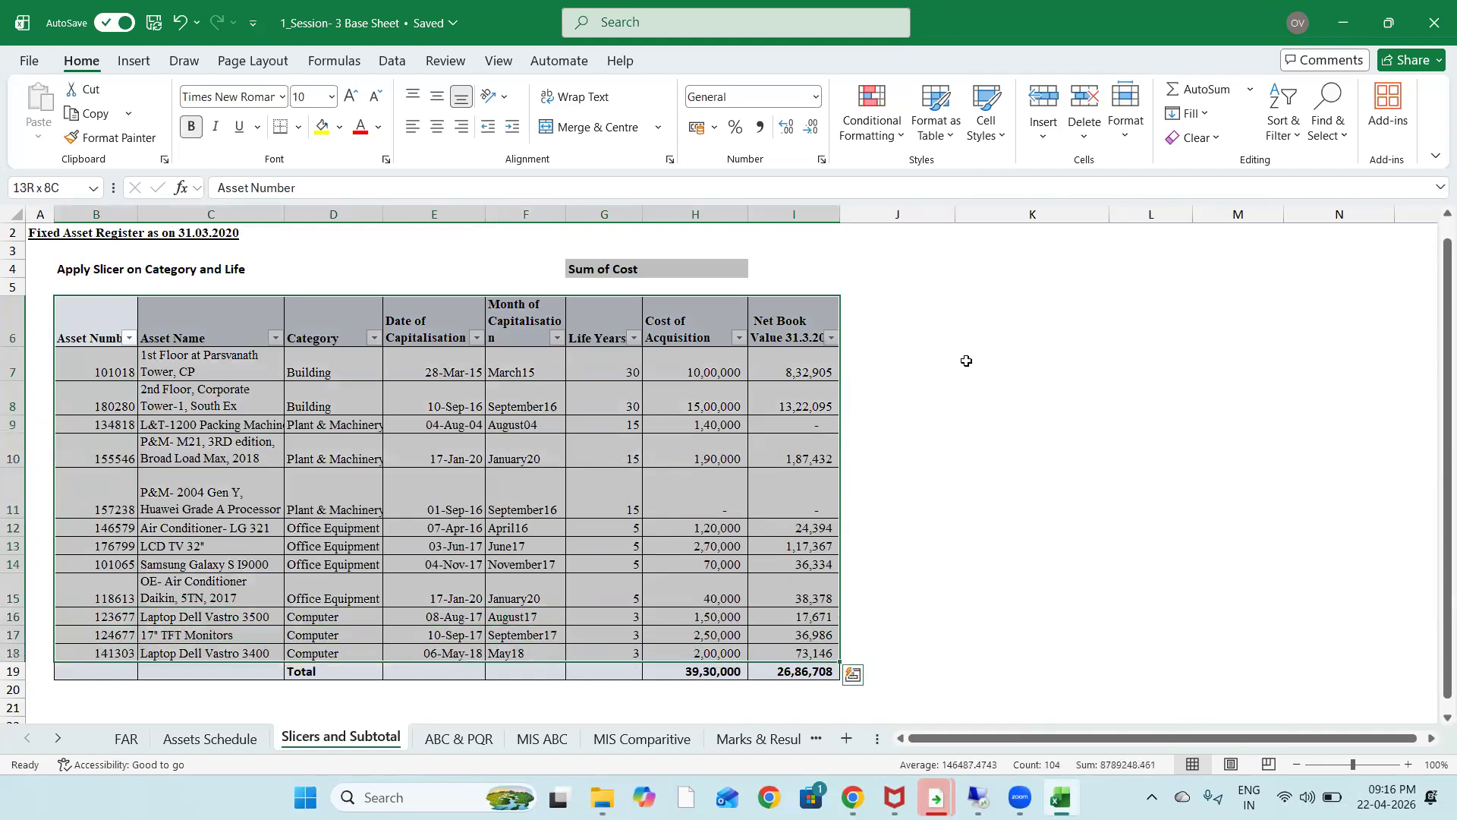
{"action": "key", "text": "shift+Down"}
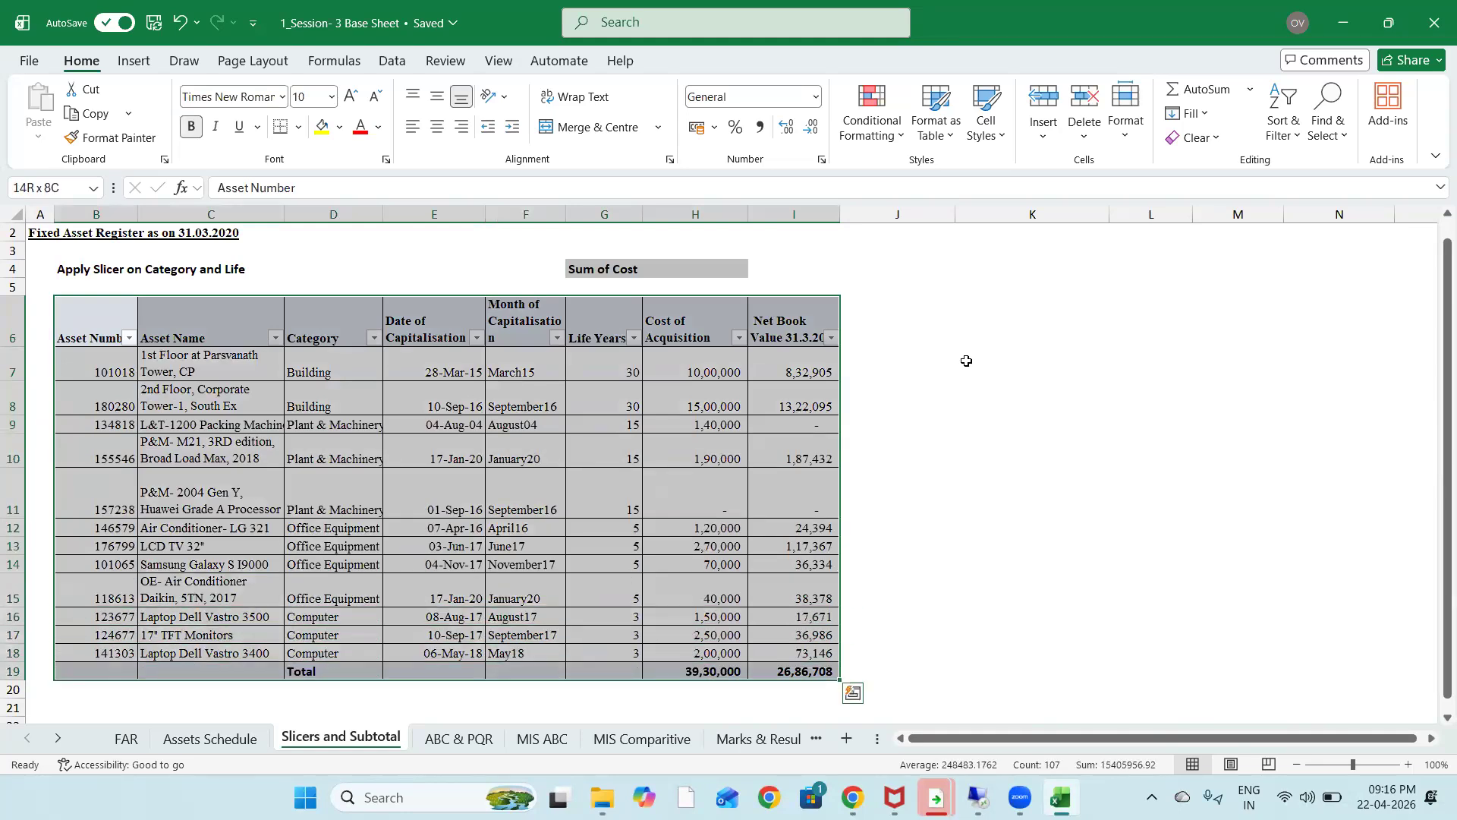
{"action": "key", "text": "ctrl+t"}
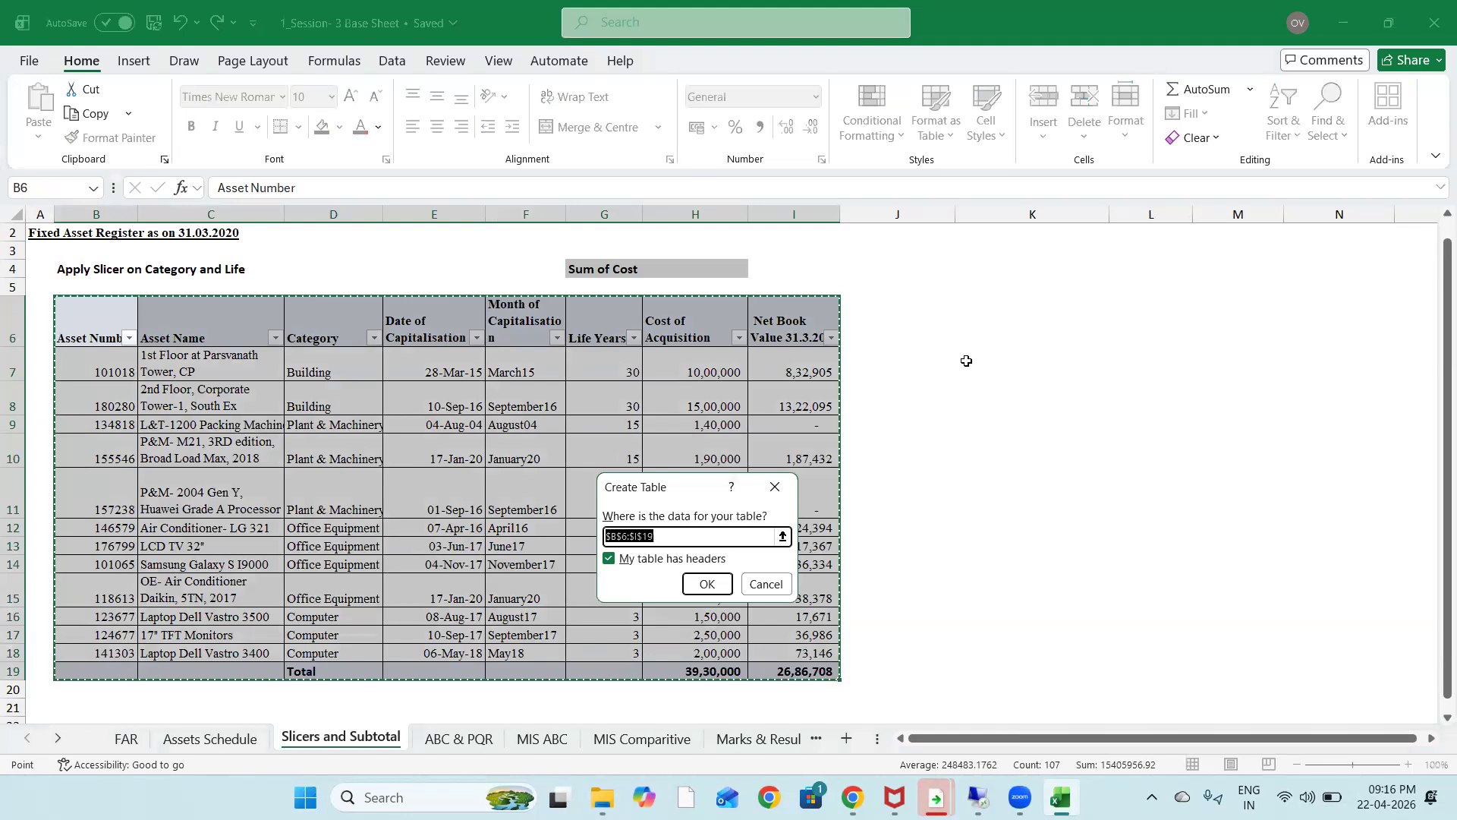
{"action": "key", "text": "Return"}
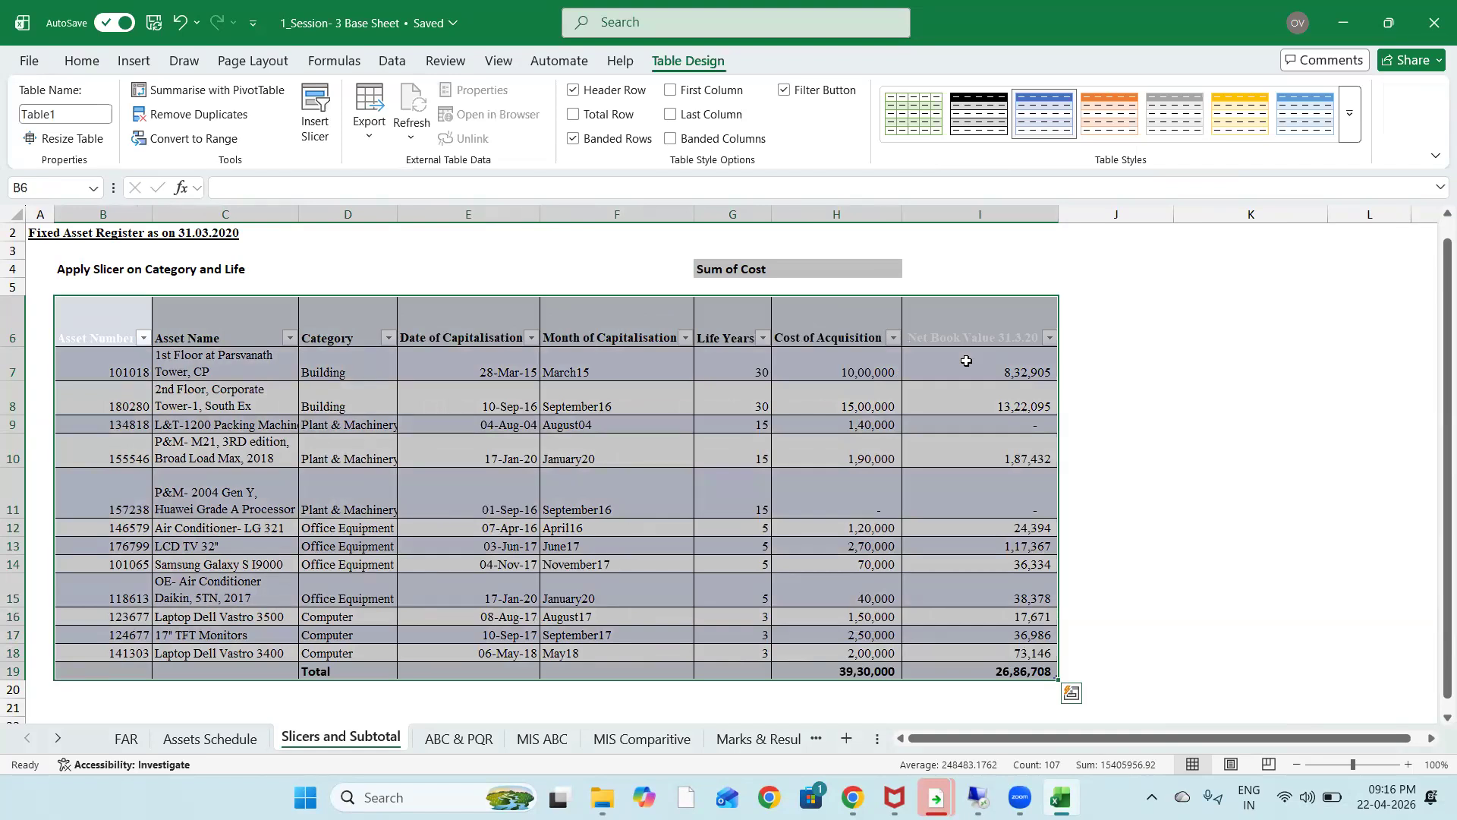
{"action": "key", "text": "Down"}
{"action": "key", "text": "Down"}
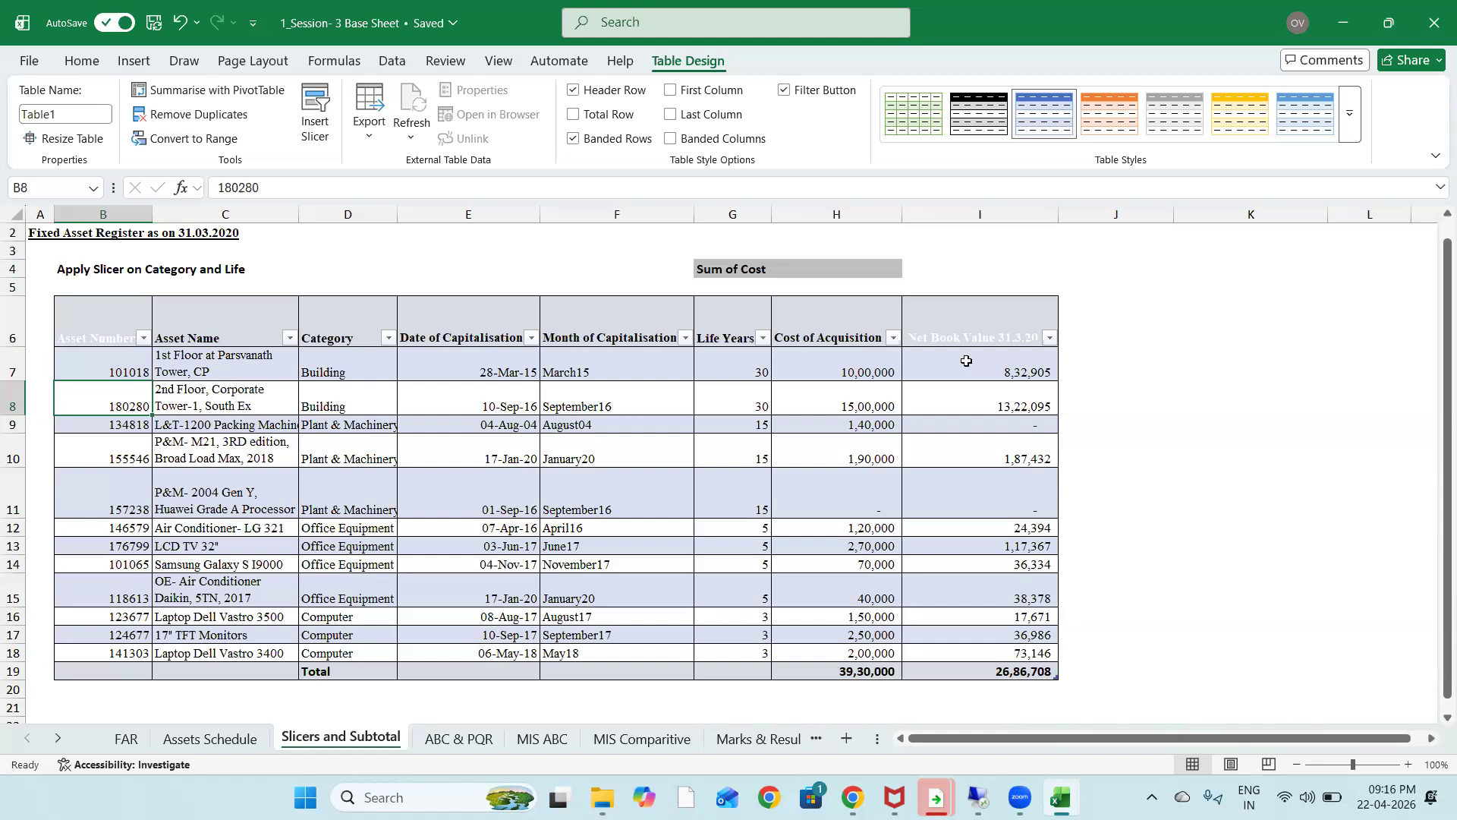
{"action": "left_click", "coordinate": [1205, 402]}
{"action": "left_click", "coordinate": [1146, 484]}
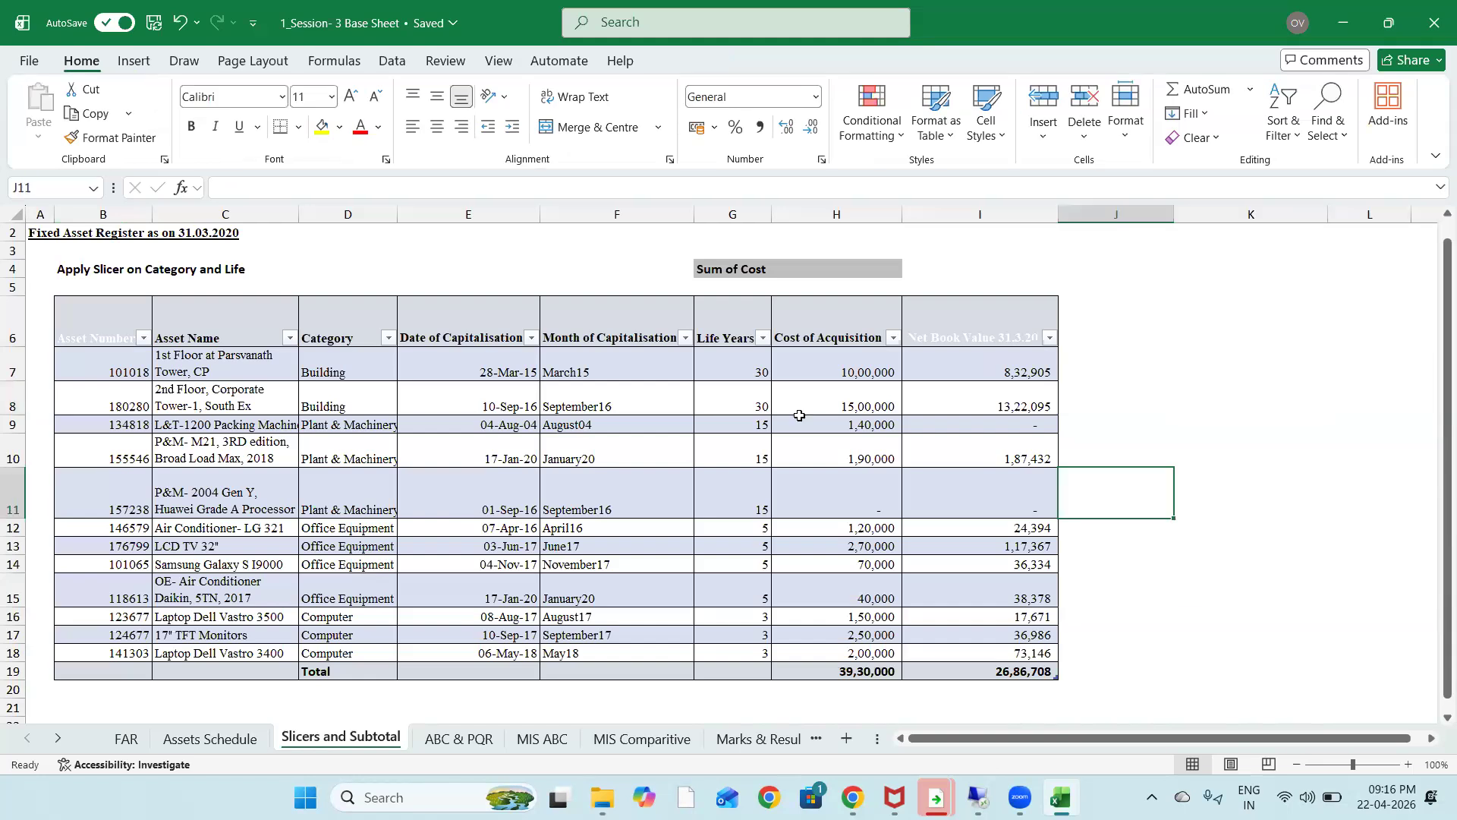
Select the table's header and asset rows B6:I18 and insert slicers for Category and Life Years
{"action": "left_click", "coordinate": [799, 422]}
{"action": "key", "text": "Up"}
{"action": "key", "text": "Up"}
{"action": "key", "text": "Up"}
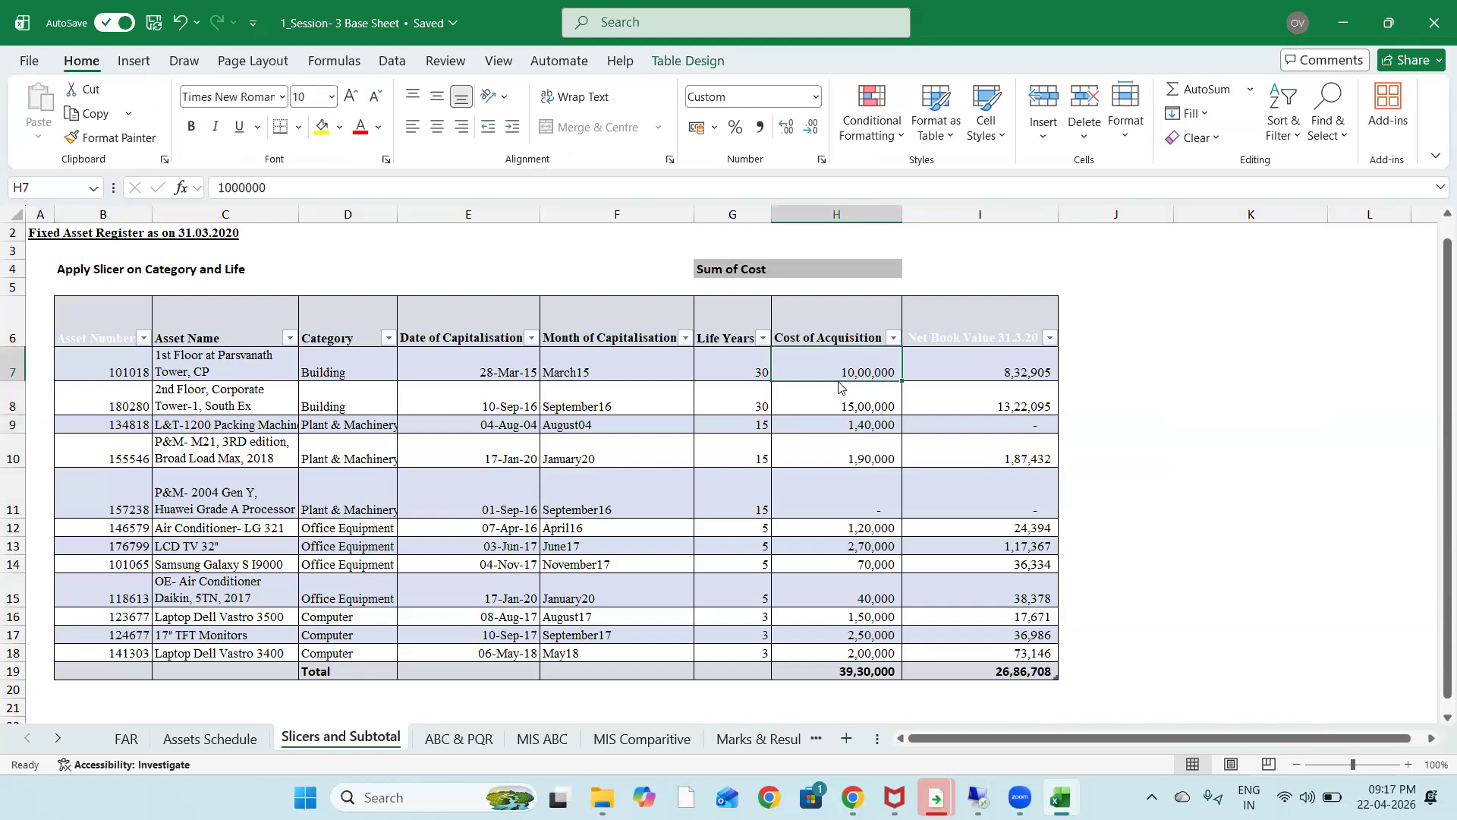
{"action": "key", "text": "Left"}
{"action": "key", "text": "Left"}
{"action": "key", "text": "Left"}
{"action": "key", "text": "Left"}
{"action": "key", "text": "Left"}
{"action": "key", "text": "Left"}
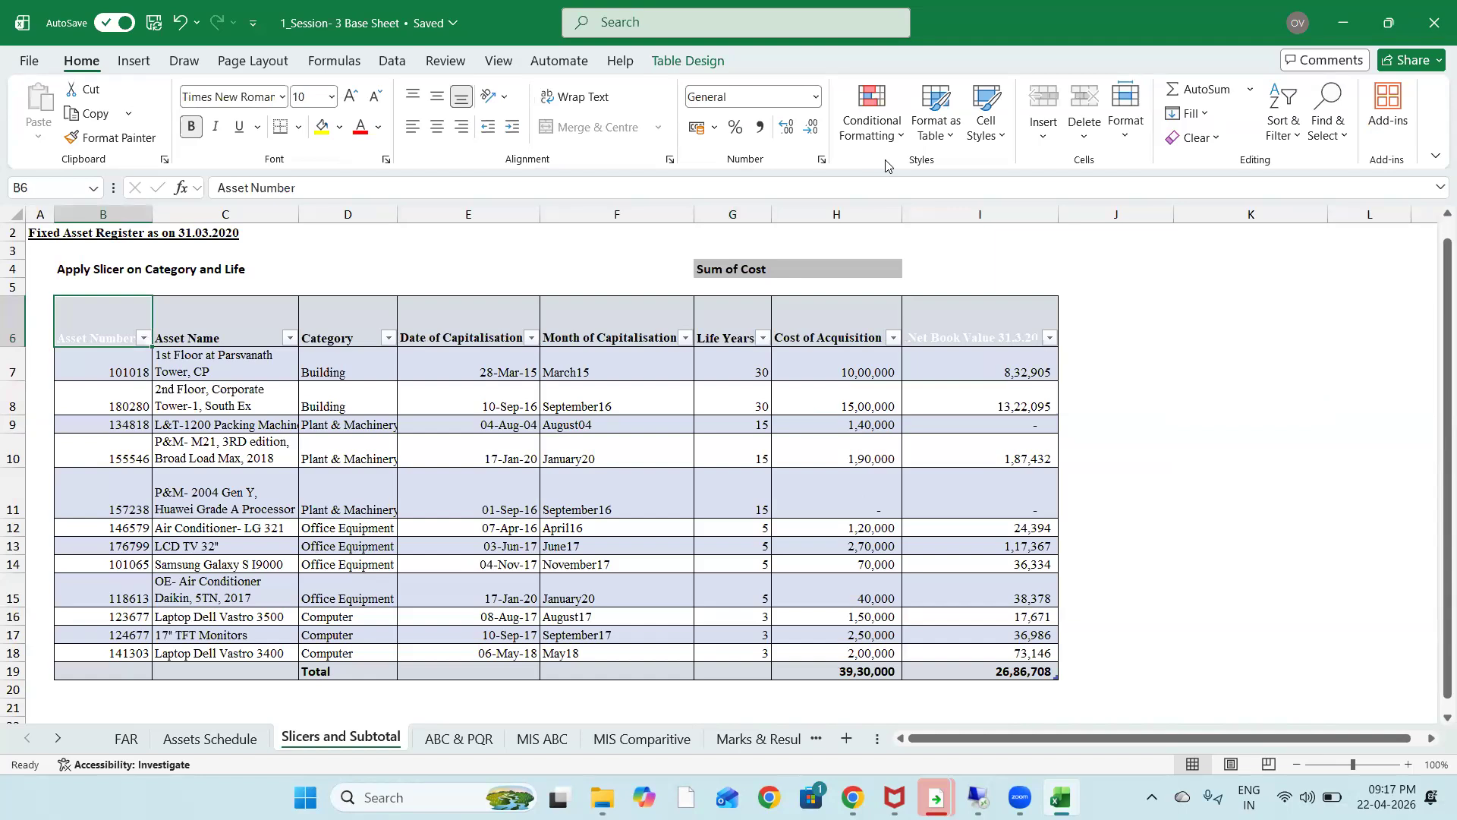
{"action": "key", "text": "shift+Right"}
{"action": "key", "text": "shift+Right"}
{"action": "key", "text": "shift+Right"}
{"action": "key", "text": "shift+Right"}
{"action": "key", "text": "shift+Right"}
{"action": "key", "text": "shift+Right"}
{"action": "key", "text": "shift+Right"}
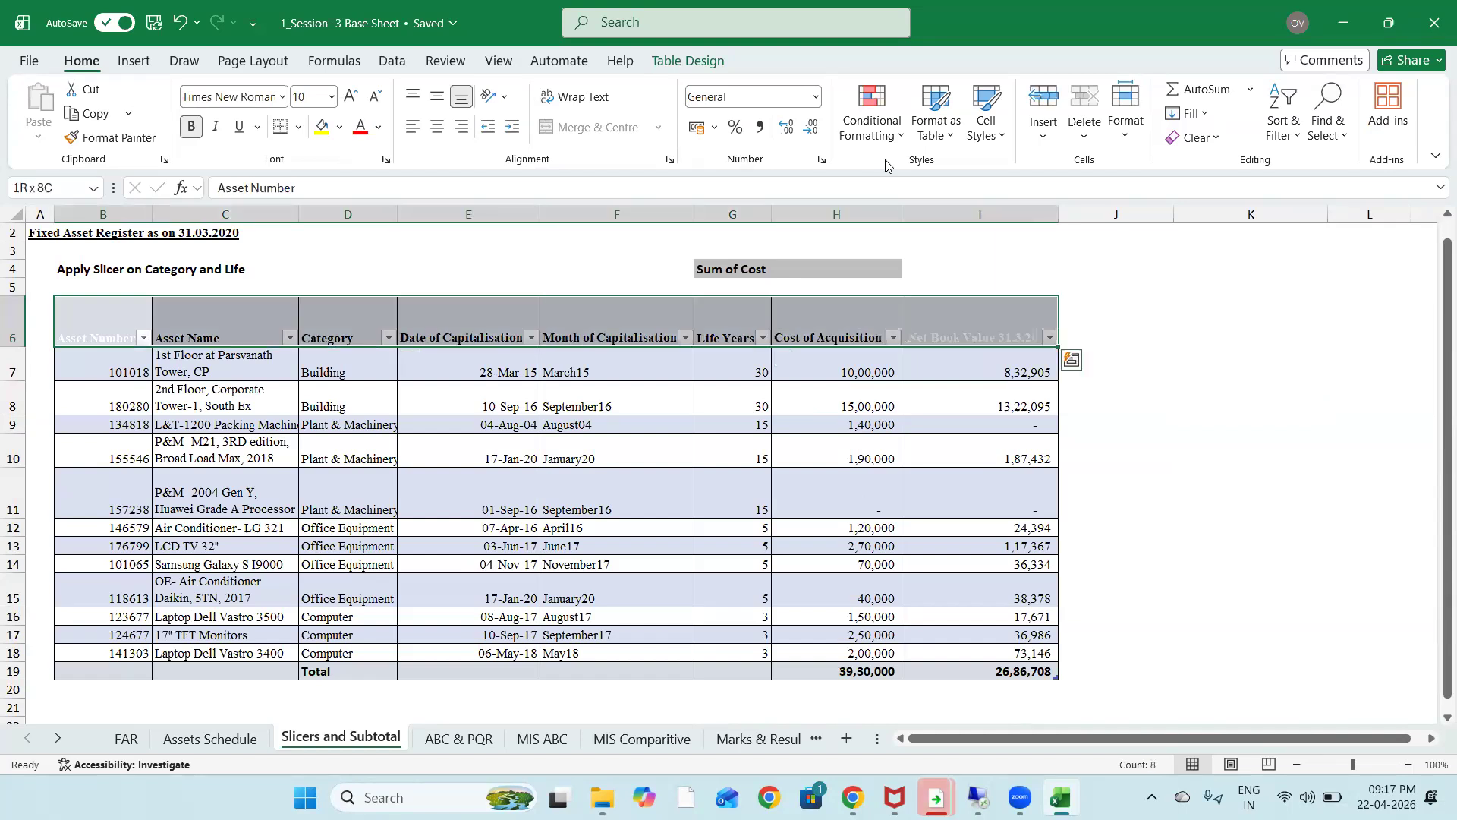
{"action": "key", "text": "ctrl+shift+Down"}
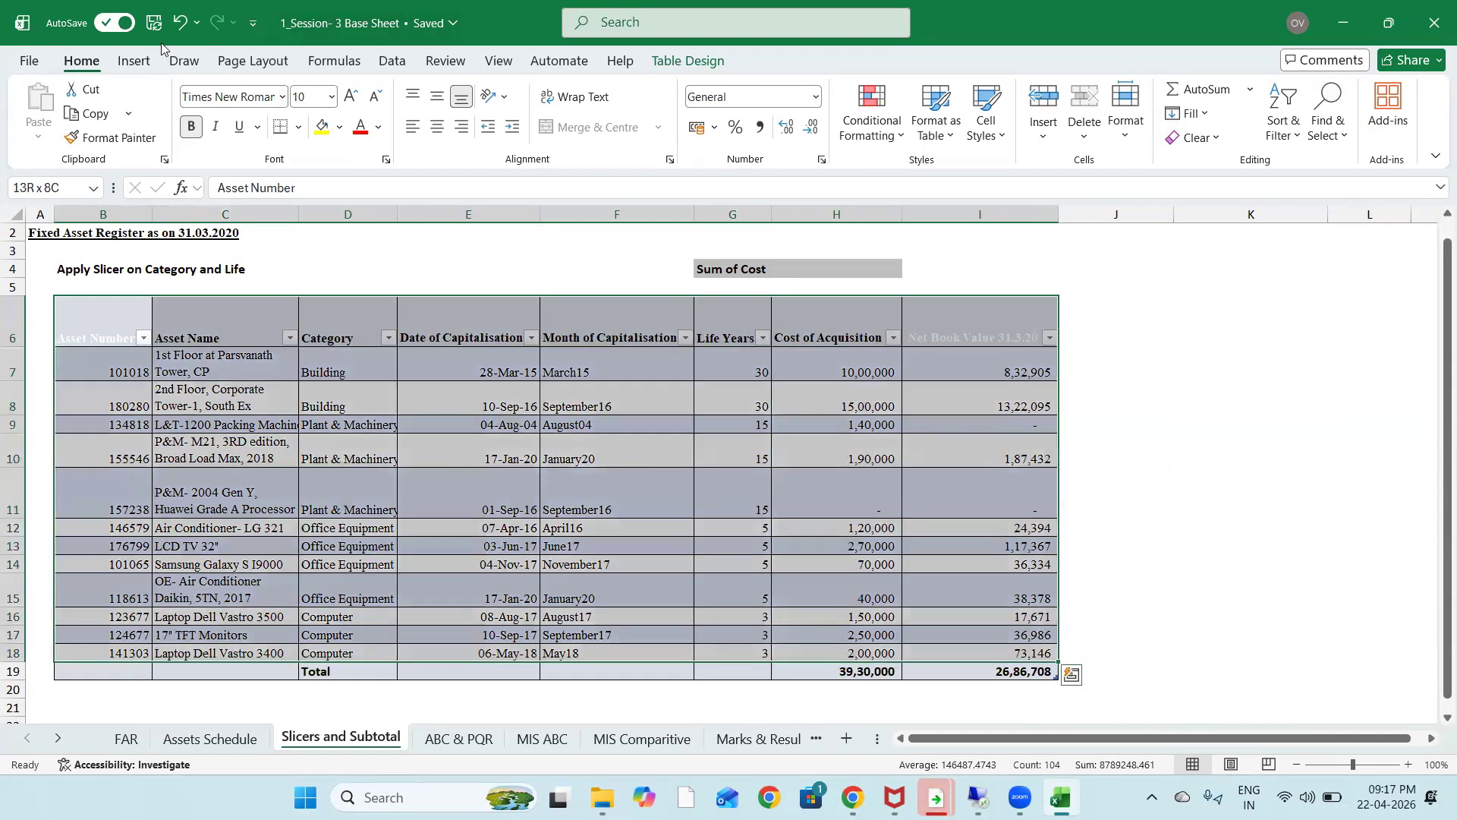
{"action": "left_click", "coordinate": [135, 59]}
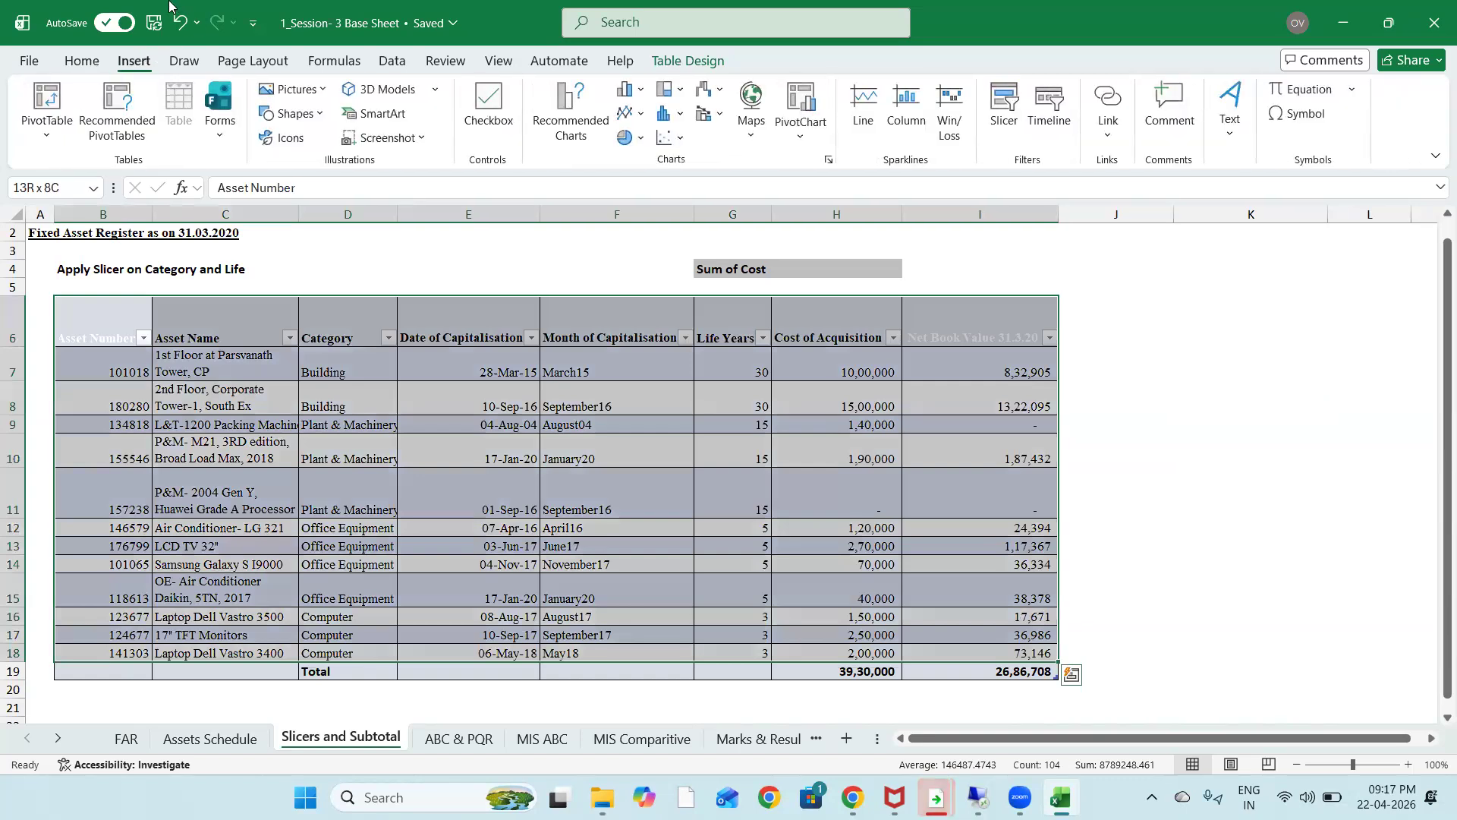
{"action": "left_click", "coordinate": [1009, 114]}
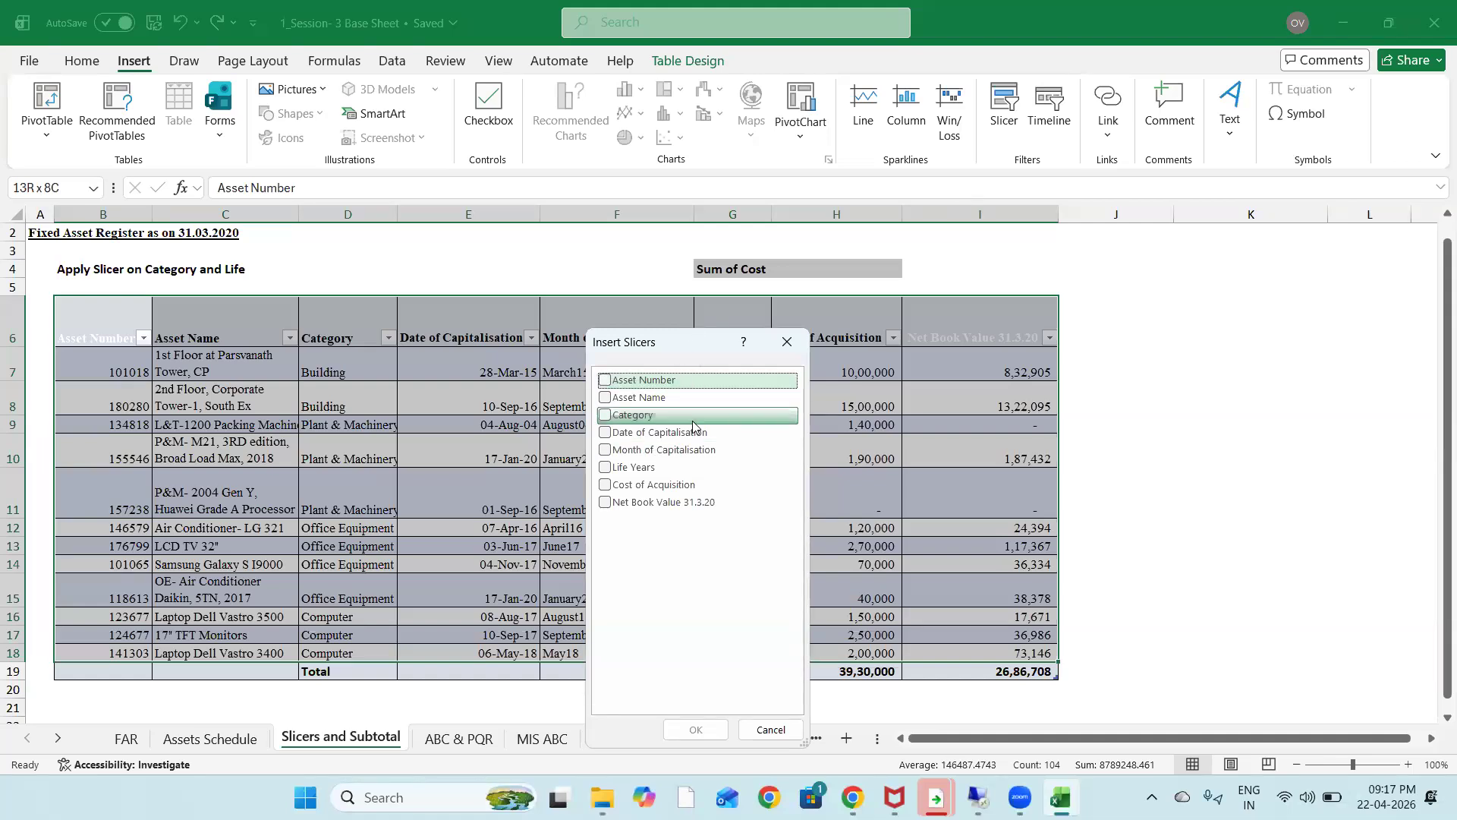
{"action": "left_click", "coordinate": [606, 421]}
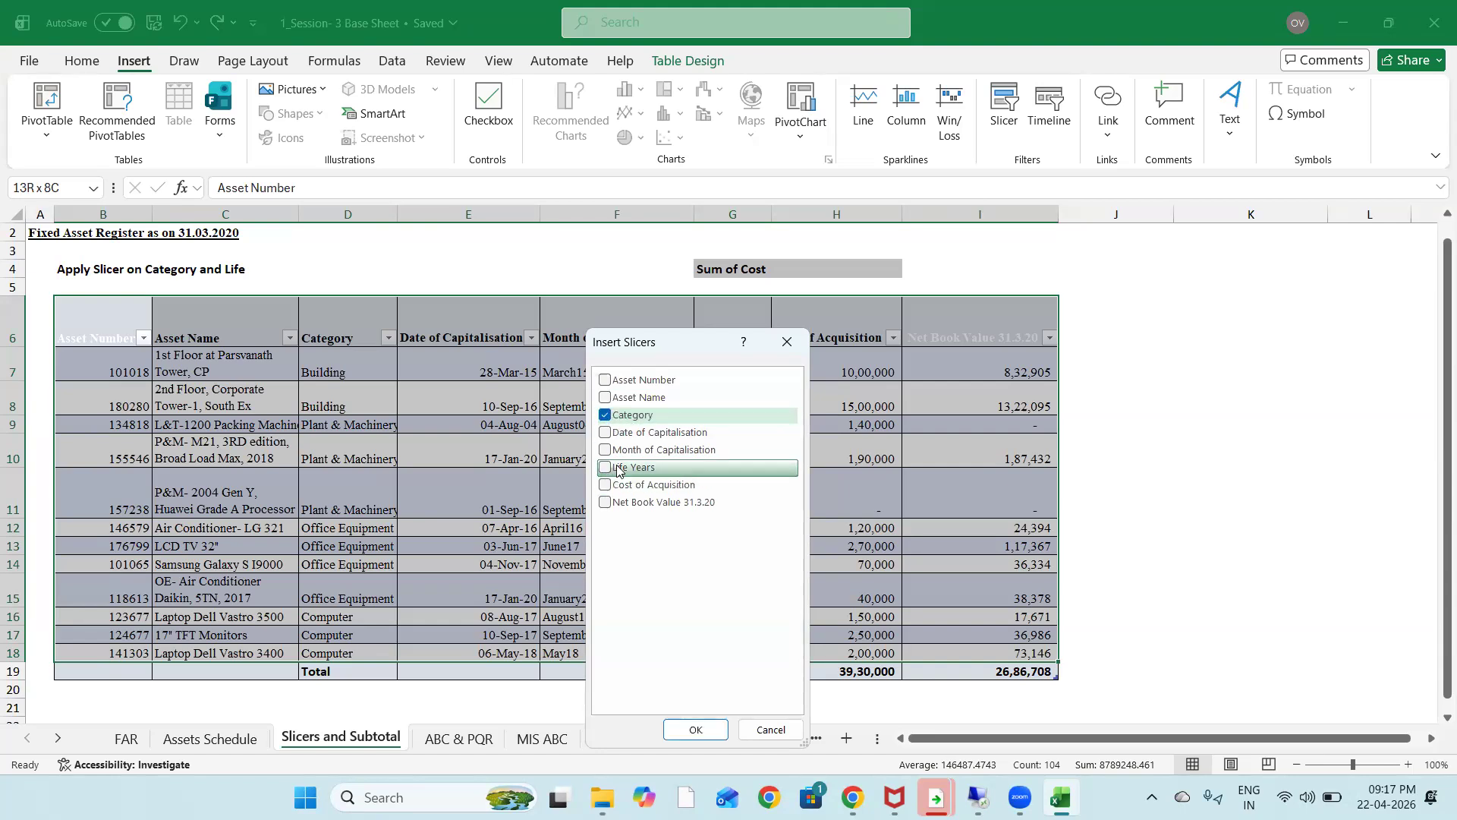
{"action": "left_click", "coordinate": [616, 469]}
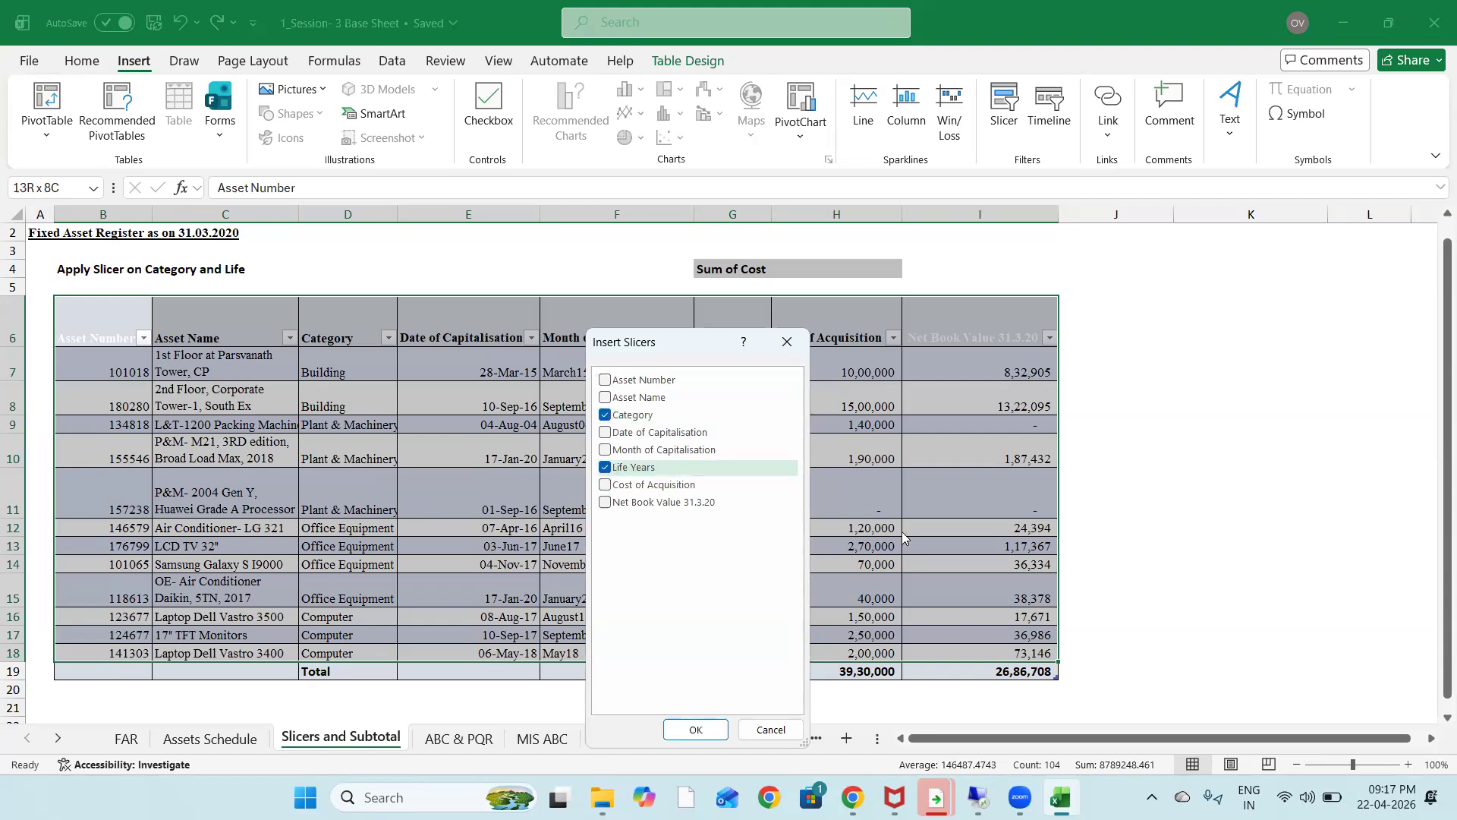
{"action": "left_click", "coordinate": [693, 727]}
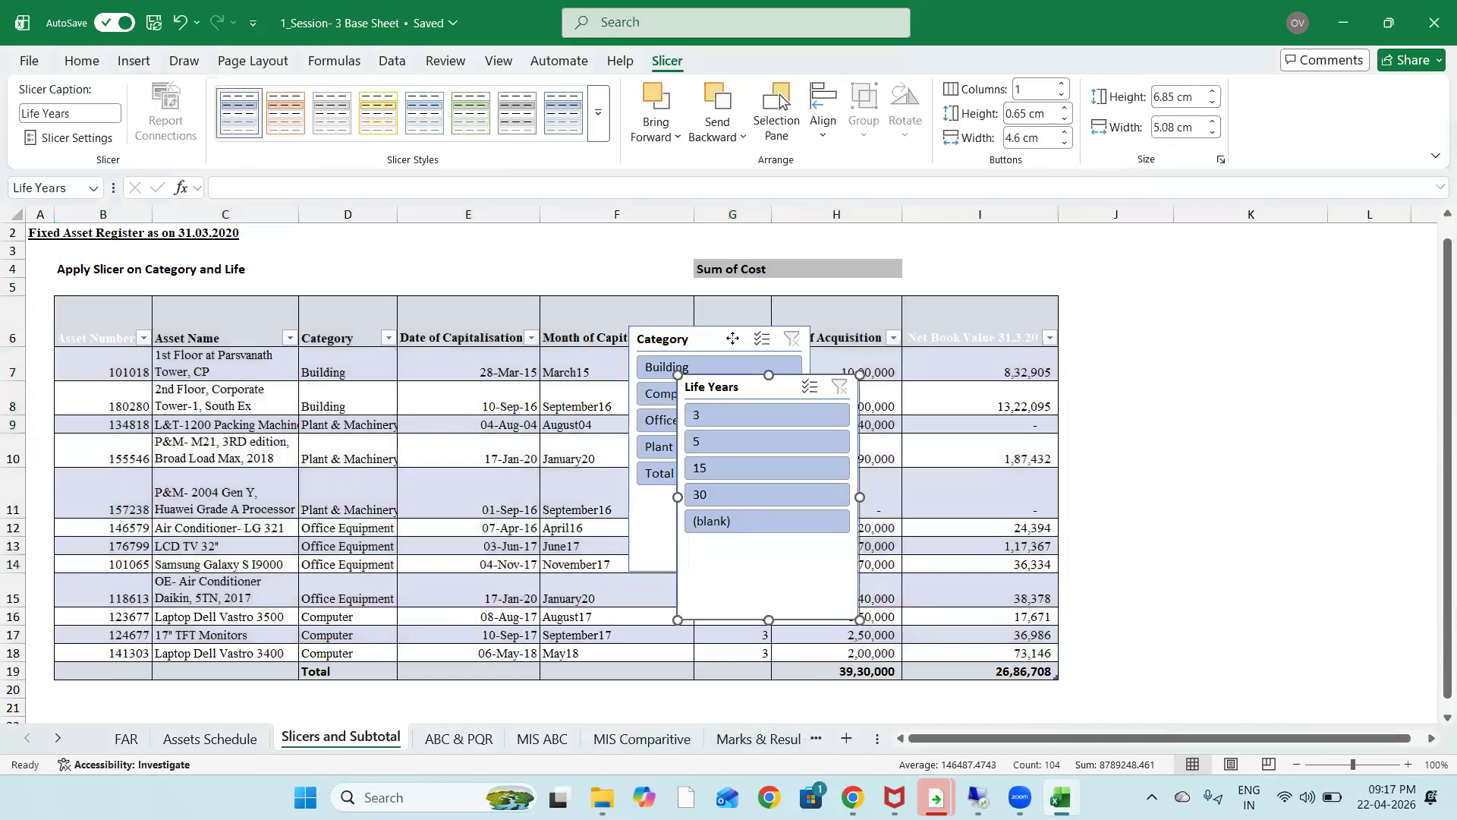
Place the Category slicer beside the register table and the Life Years slicer below it, clear of the data
{"action": "left_click_drag", "start_coordinate": [733, 339], "coordinate": [1206, 251]}
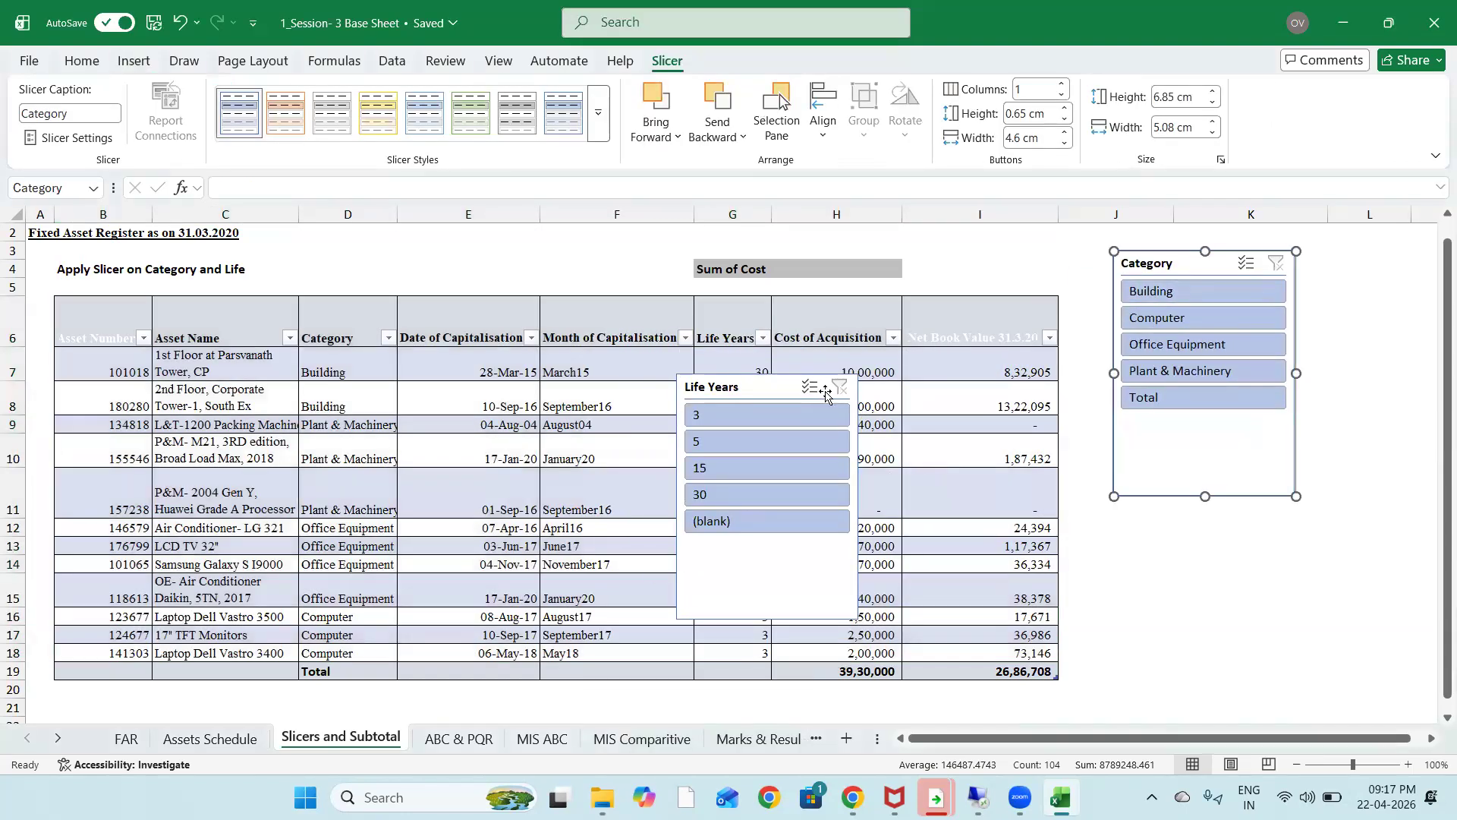
{"action": "left_click_drag", "start_coordinate": [771, 387], "coordinate": [1193, 531]}
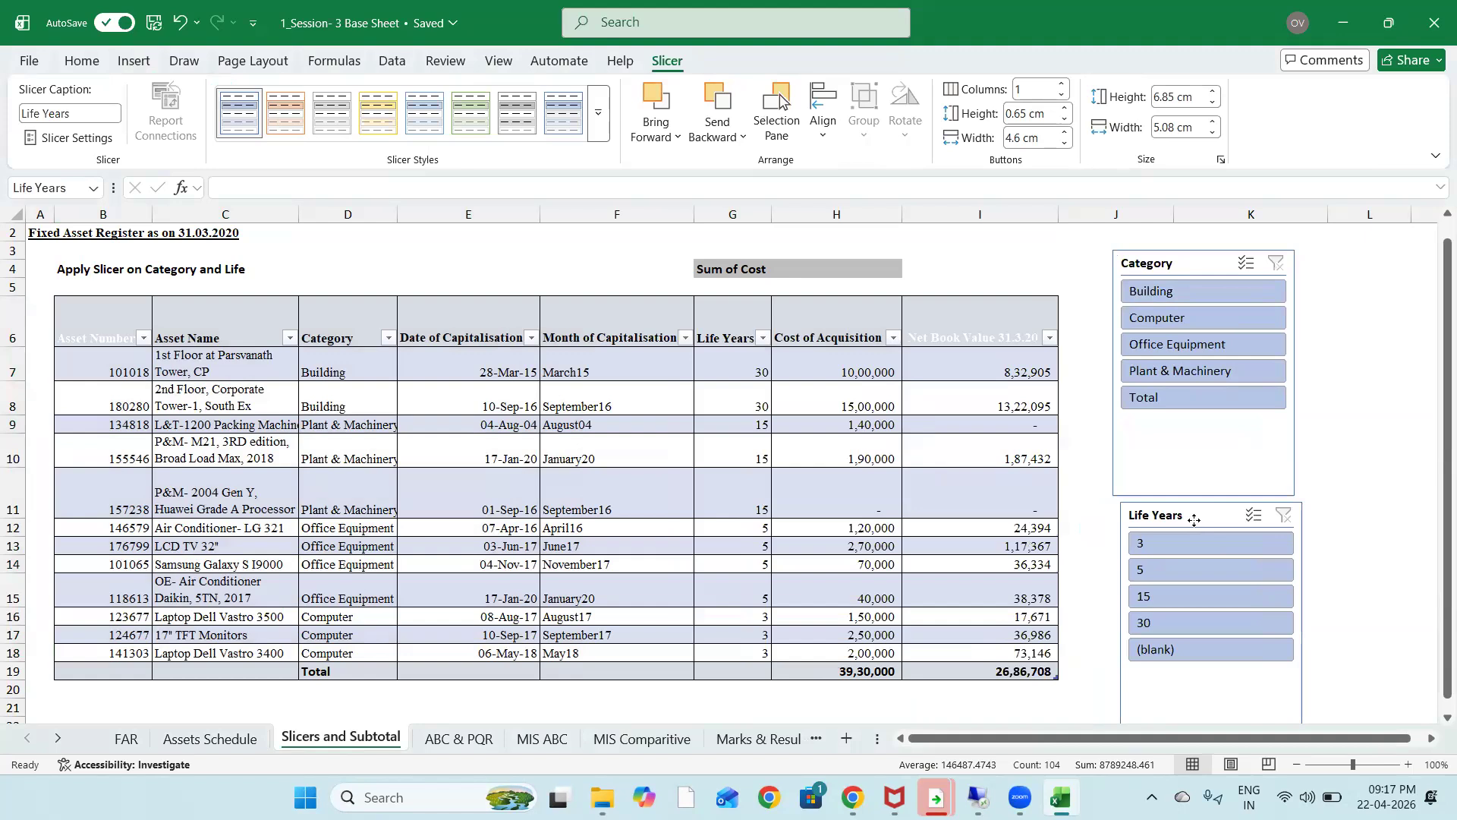
Filter the register by Building, Computer and Plant & Machinery in turn with the Category slicer and clear the filter
{"action": "left_click", "coordinate": [1181, 290]}
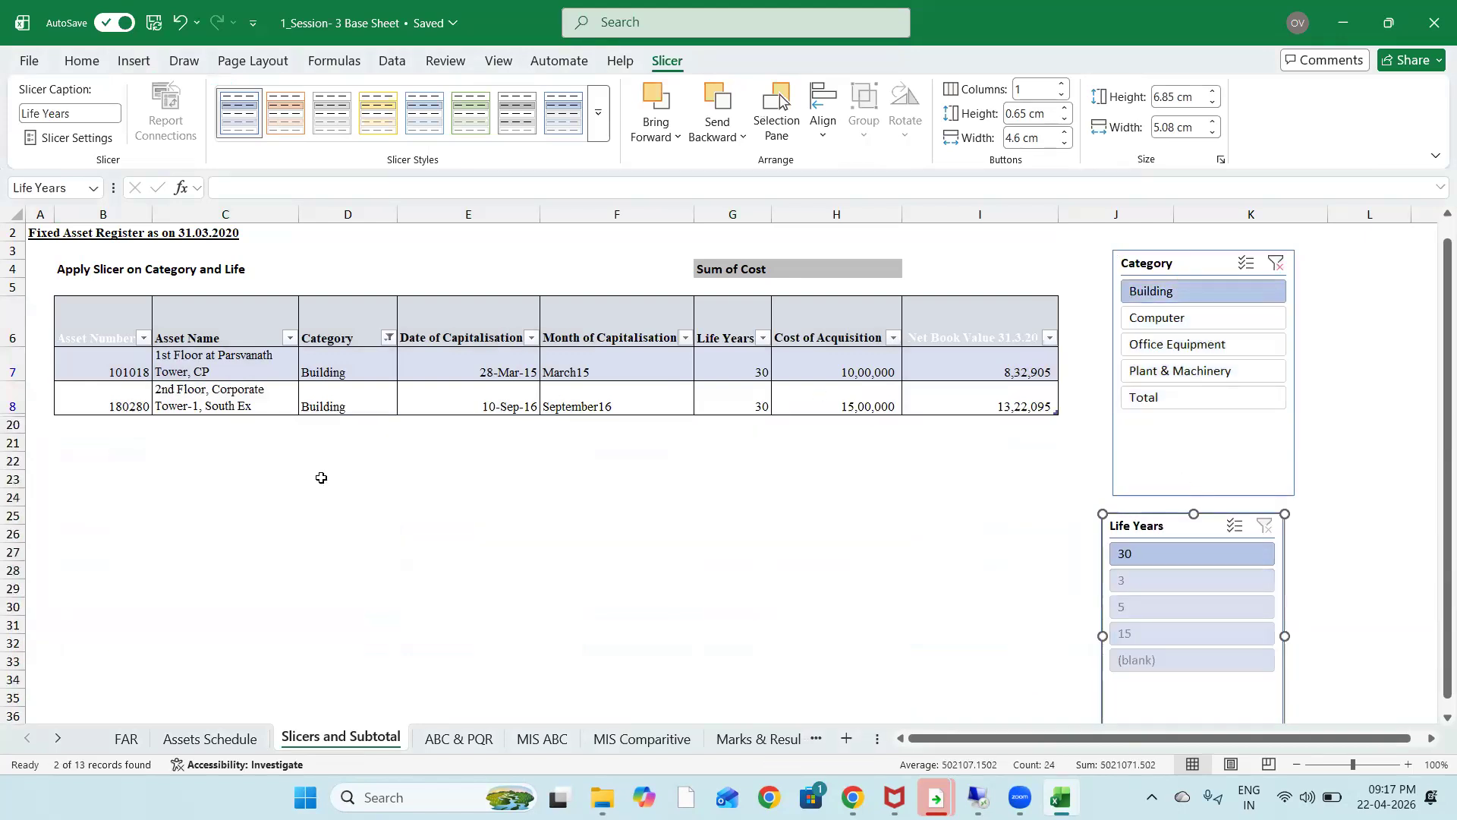
{"action": "left_click", "coordinate": [1204, 316]}
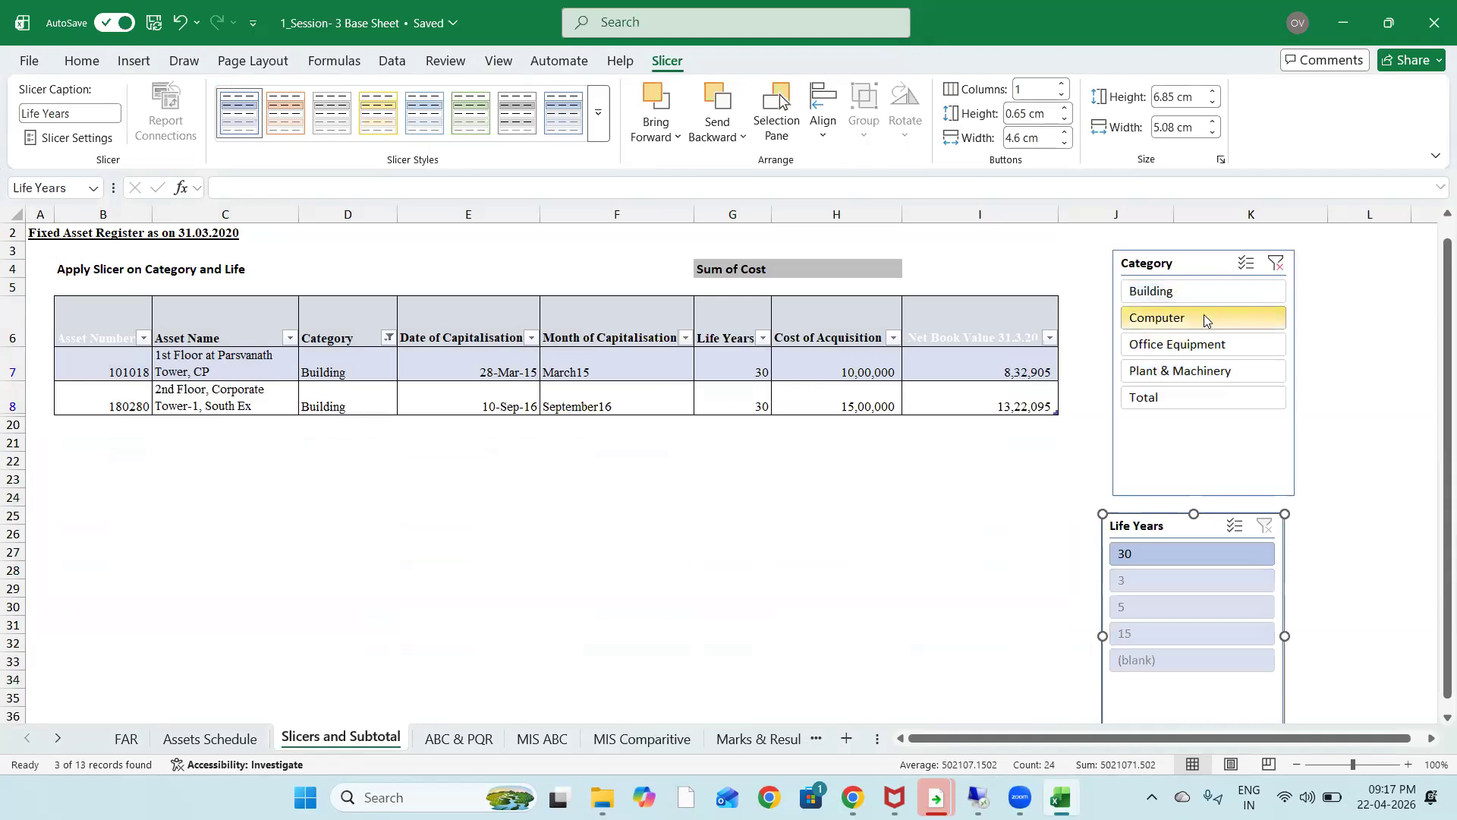
{"action": "left_click", "coordinate": [1237, 377]}
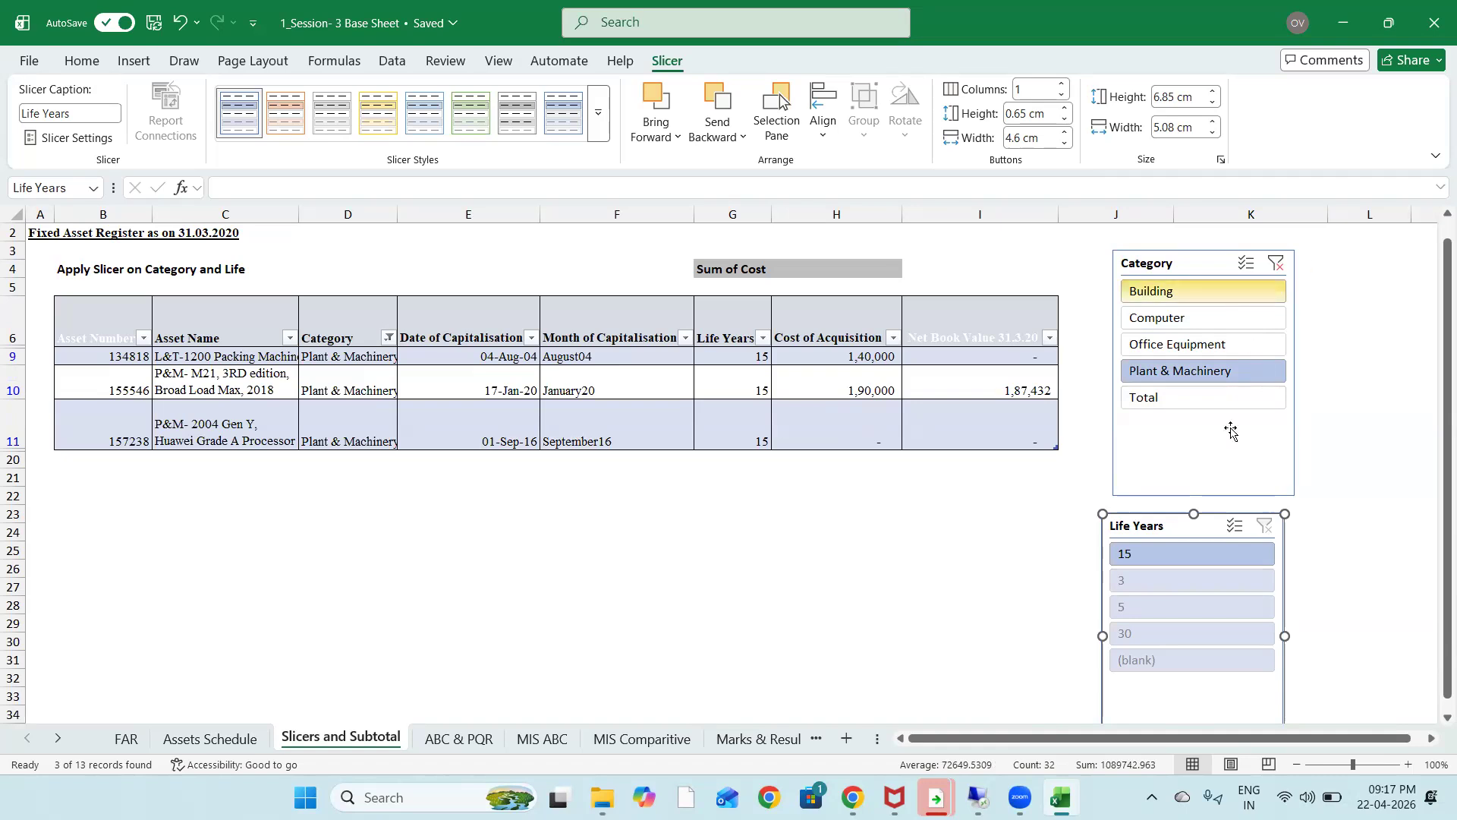
{"action": "left_click", "coordinate": [1277, 264]}
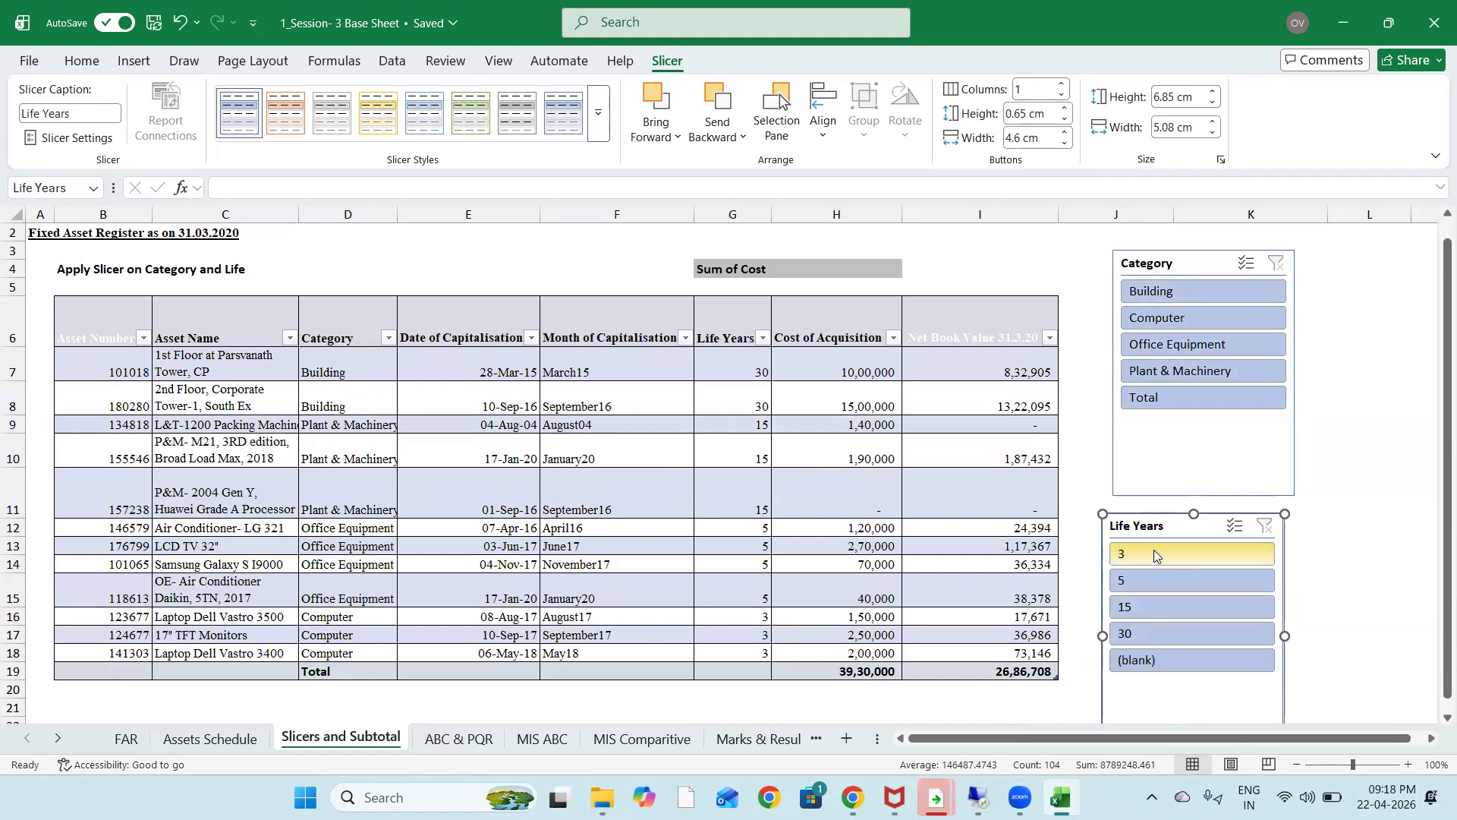
Filter the register by Life Years 5, 30 and 5 again with the slicer, and clear the filter
{"action": "left_click", "coordinate": [1147, 579]}
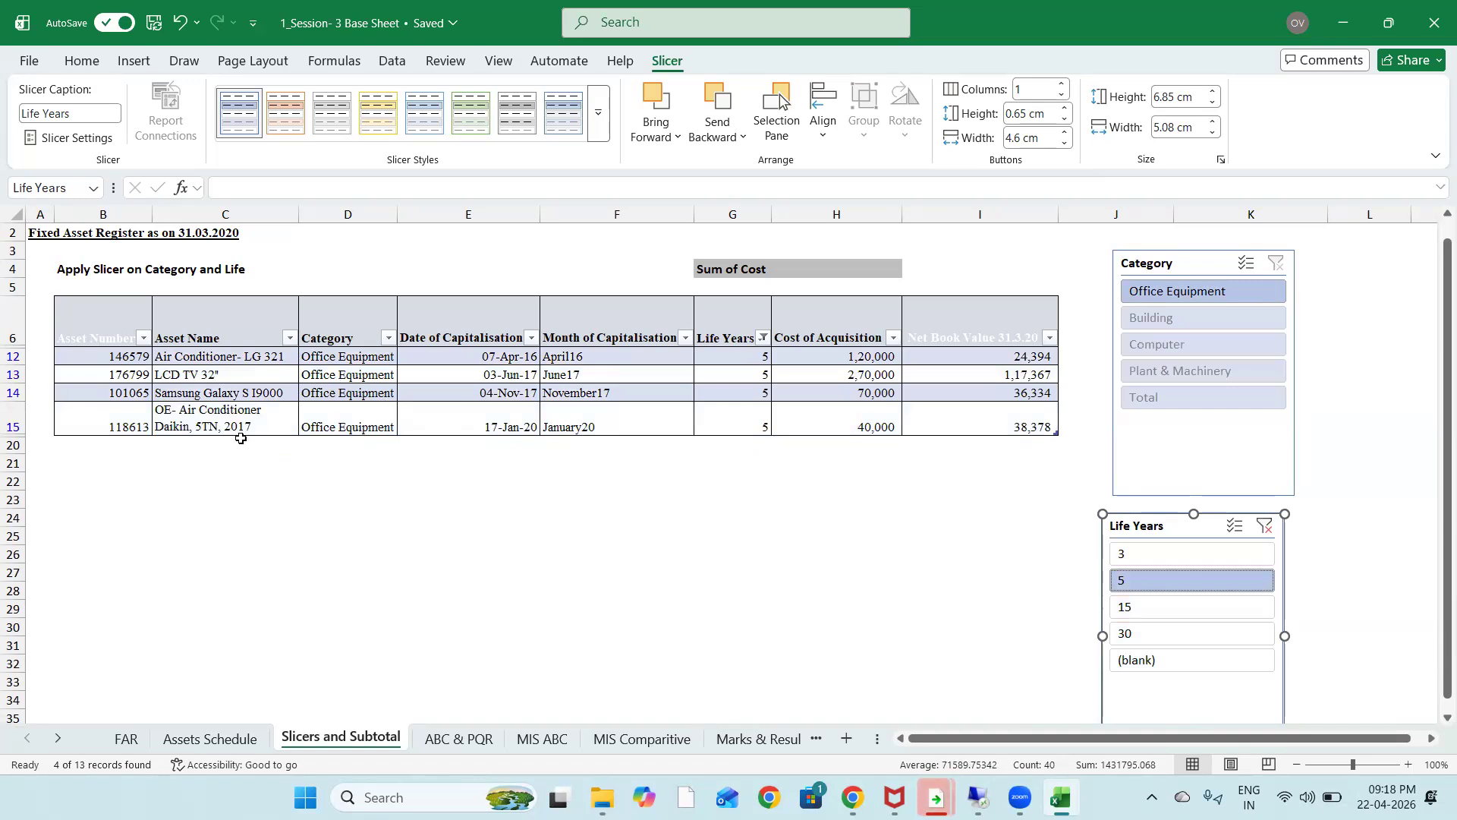
{"action": "left_click", "coordinate": [1150, 630]}
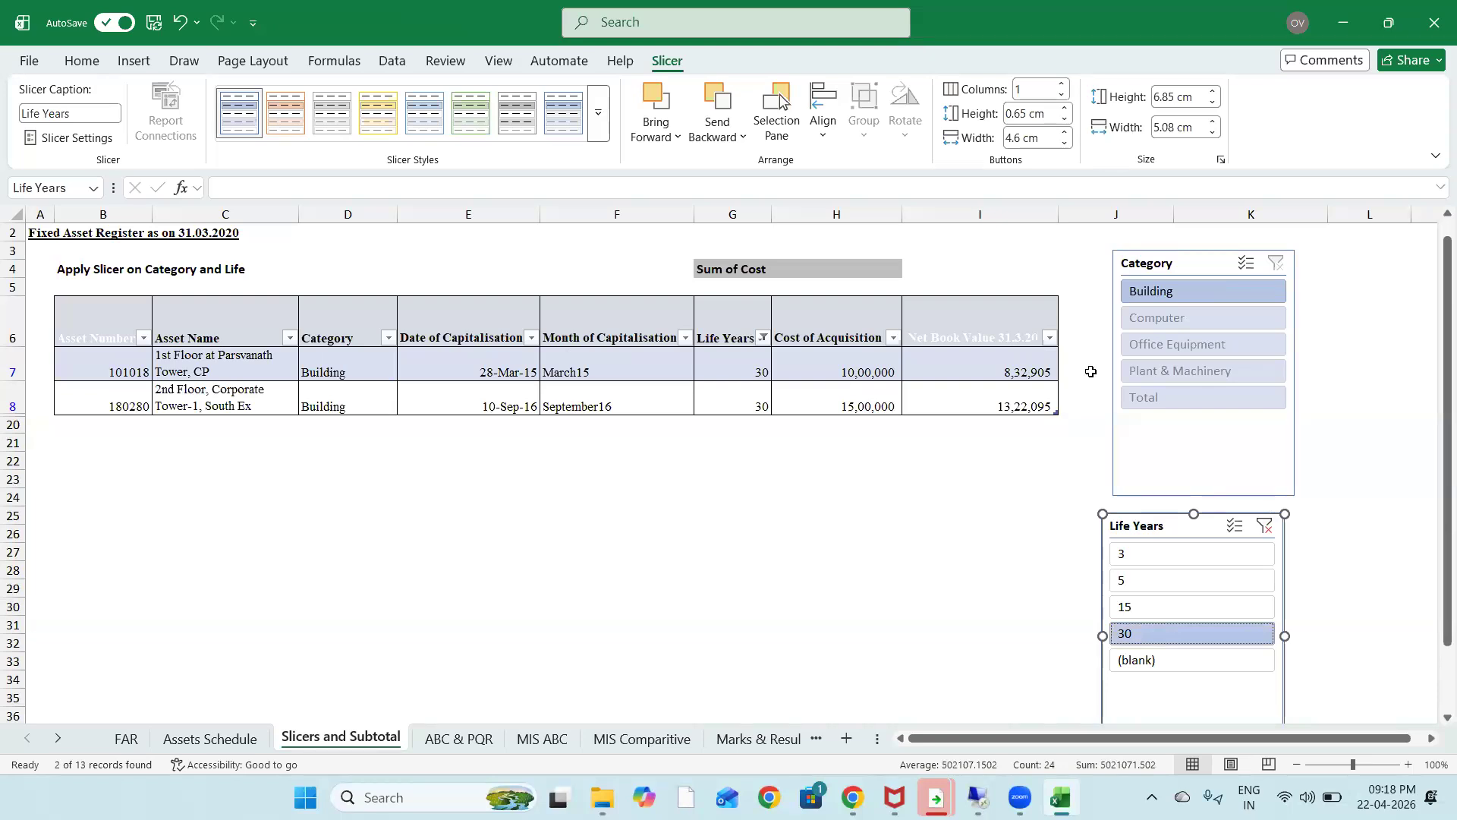
{"action": "left_click", "coordinate": [1159, 581]}
{"action": "left_click", "coordinate": [831, 551]}
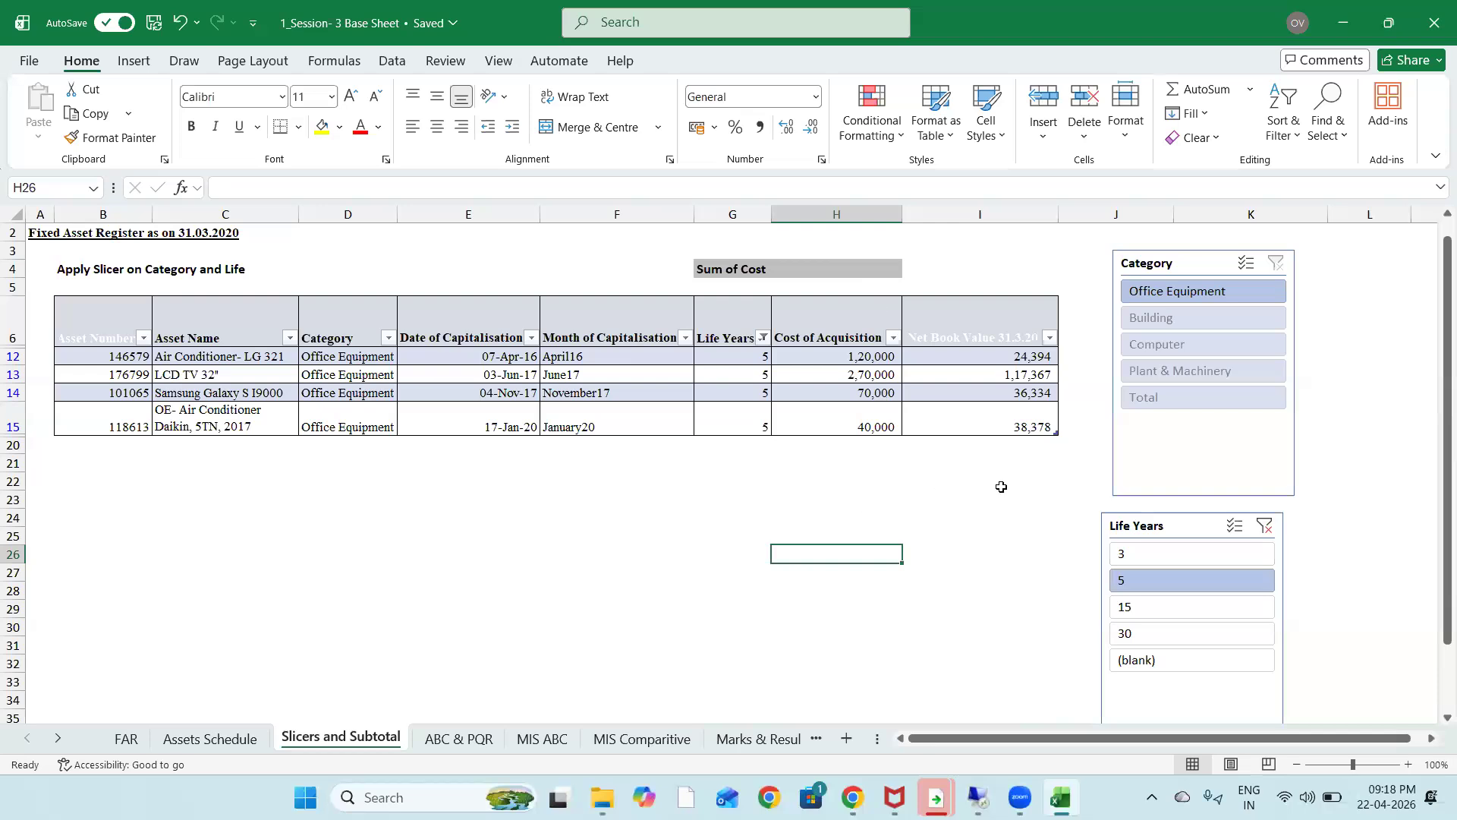
{"action": "left_click", "coordinate": [1265, 526]}
Enter a SUM formula in the Sum of Cost cell H4 over the asset costs H7:H18
{"action": "left_click", "coordinate": [827, 252]}
{"action": "key", "text": "Down"}
{"action": "type", "text": "=sum"}
{"action": "key", "text": "Tab"}
{"action": "key", "text": "Down"}
{"action": "key", "text": "Down"}
{"action": "key", "text": "Down"}
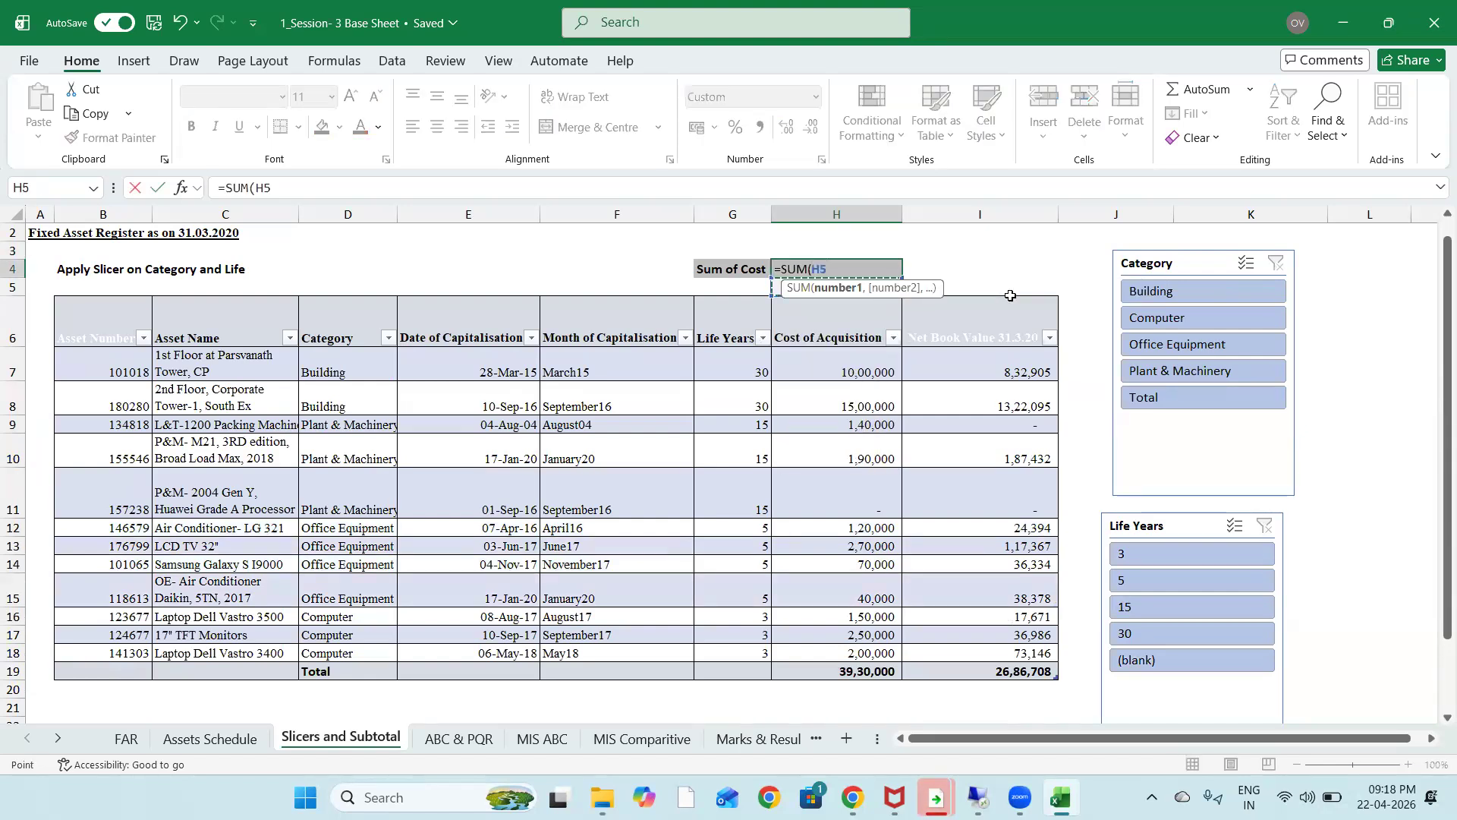
{"action": "key", "text": "ctrl+shift+Down"}
{"action": "key", "text": "shift+Up"}
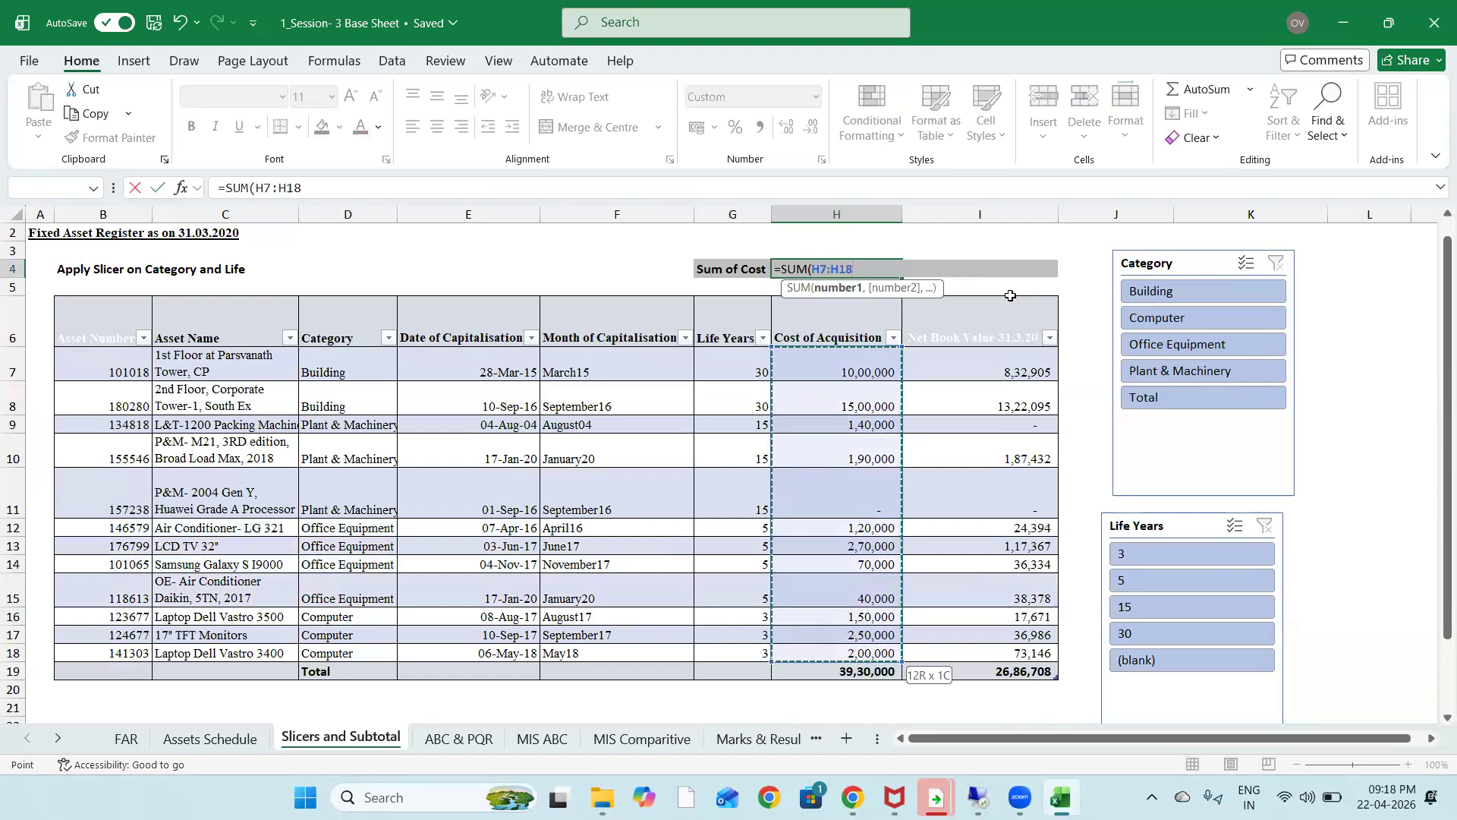
{"action": "key", "text": "Return"}
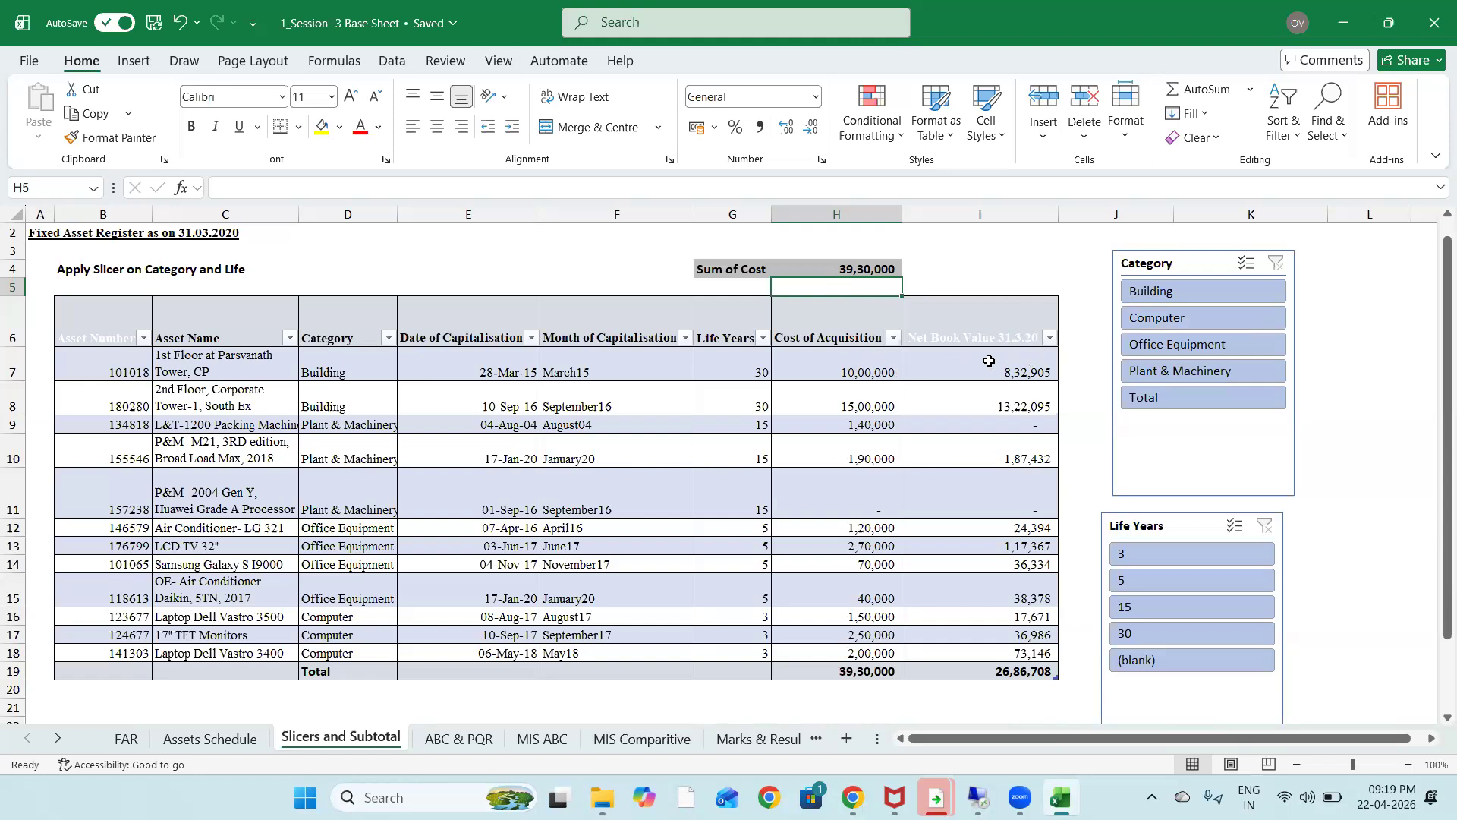
Filter the table by Building and Computer, compare the visible costs with Sum of Cost, and clear the Category filter
{"action": "left_click", "coordinate": [1204, 293]}
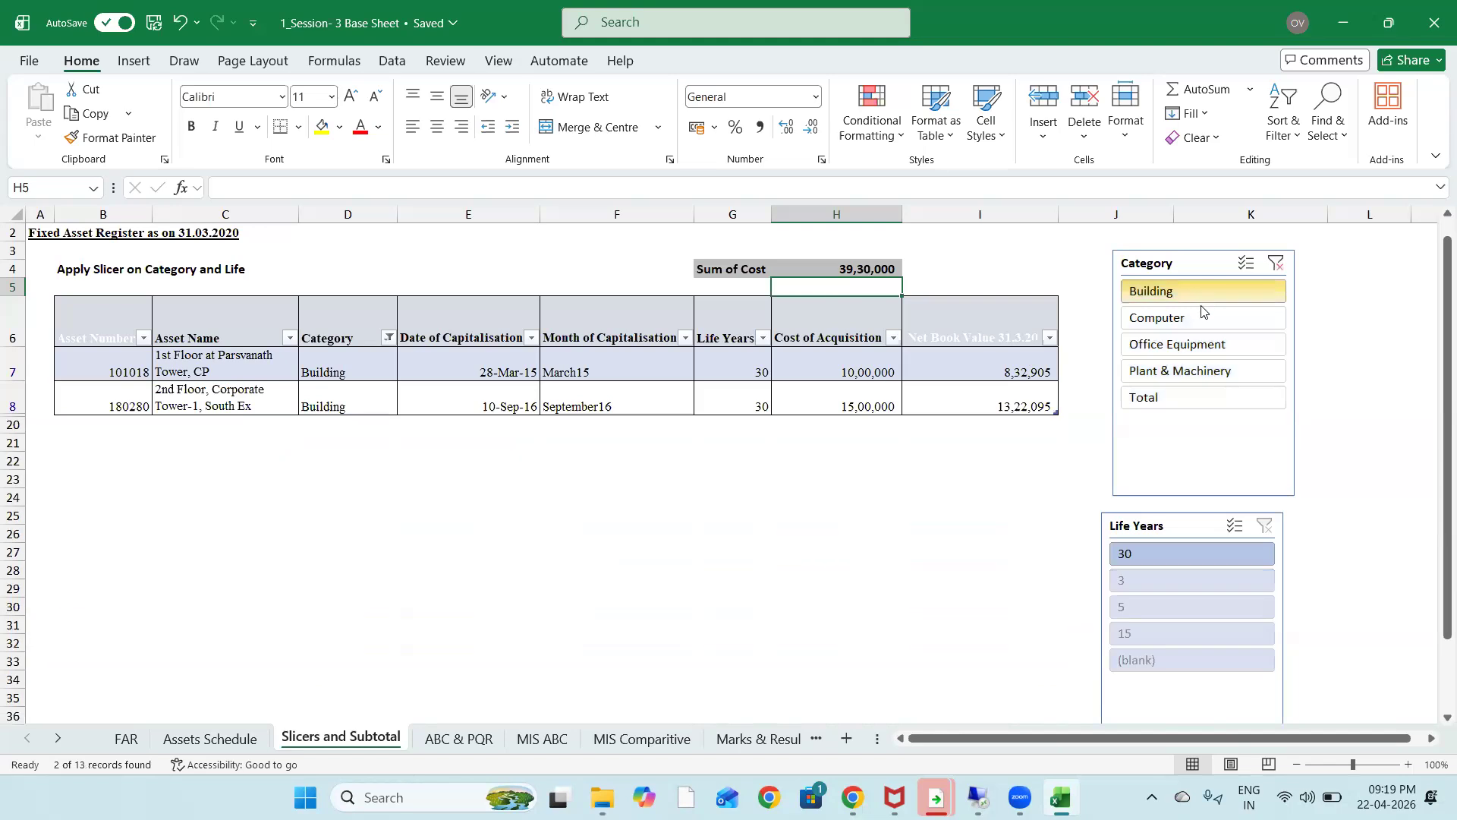
{"action": "left_click", "coordinate": [873, 267]}
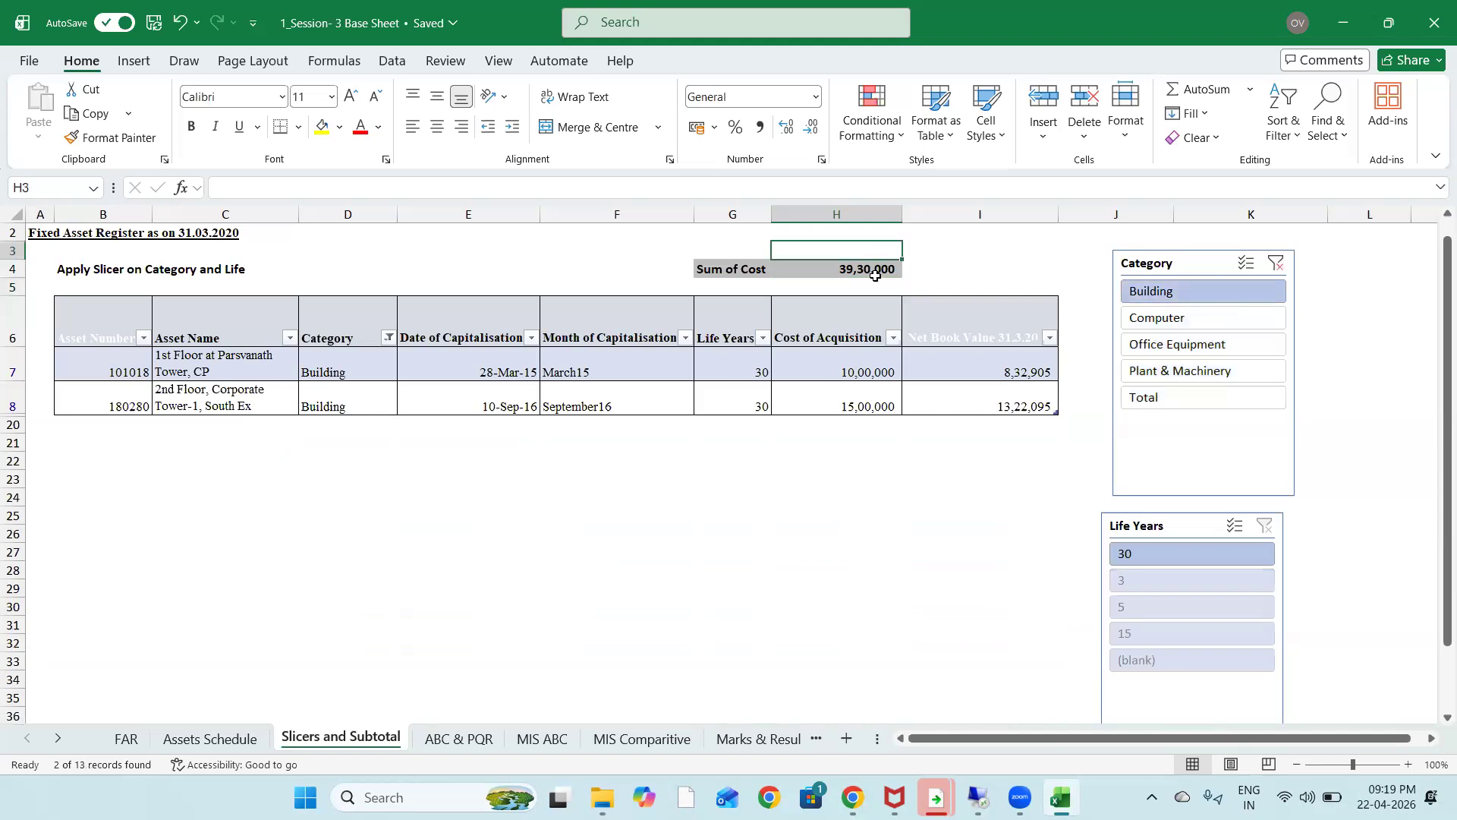
{"action": "left_click_drag", "start_coordinate": [898, 513], "coordinate": [897, 497]}
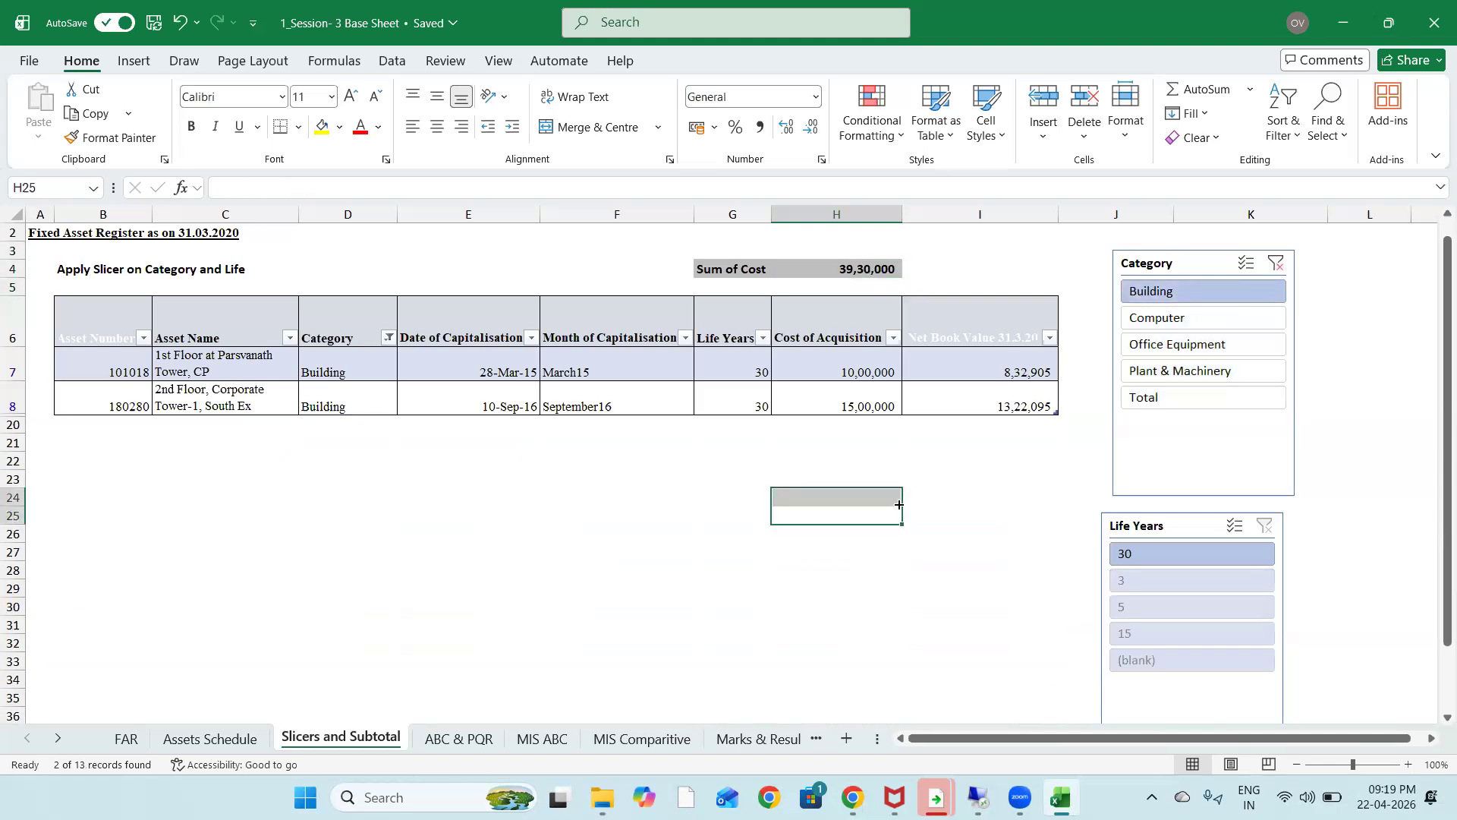
{"action": "left_click", "coordinate": [1158, 315]}
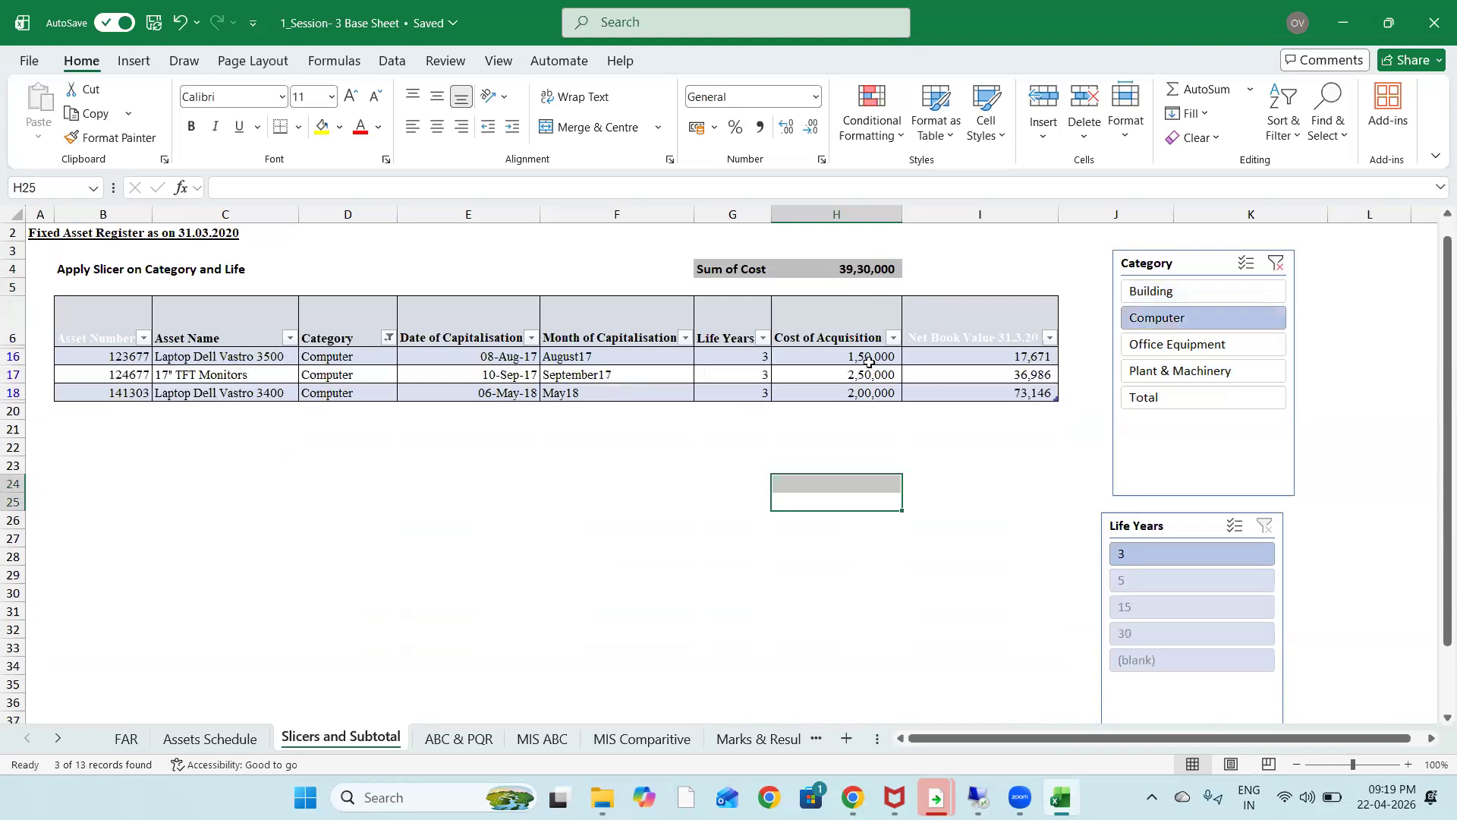
{"action": "left_click_drag", "start_coordinate": [866, 355], "coordinate": [877, 393]}
{"action": "left_click", "coordinate": [1094, 683]}
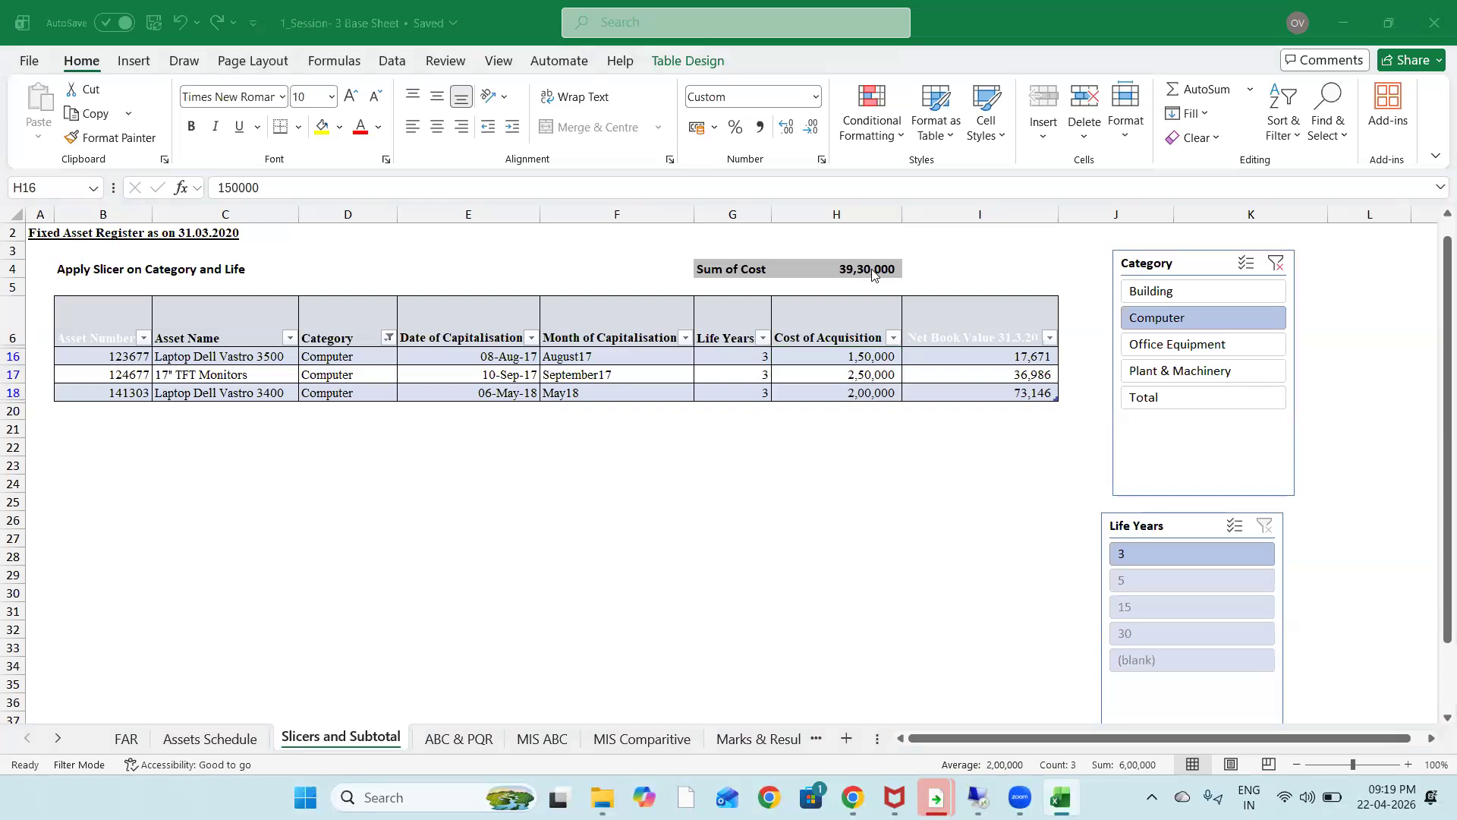
{"action": "left_click", "coordinate": [866, 535]}
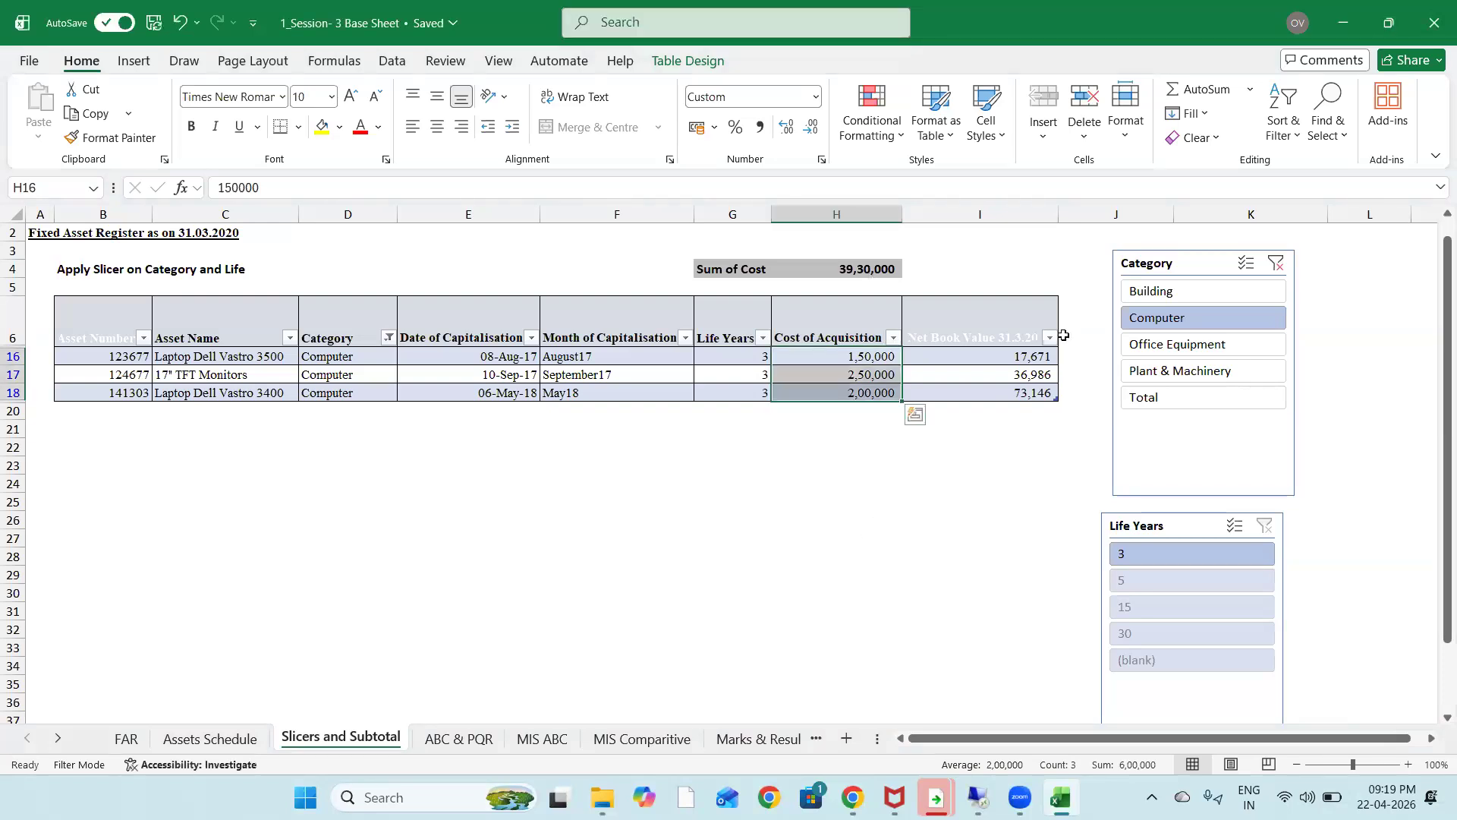
{"action": "left_click", "coordinate": [1276, 264]}
Replace the Sum of Cost formula in H4 with a SUBTOTAL function using function number 9 (SUM)
{"action": "left_click", "coordinate": [961, 286]}
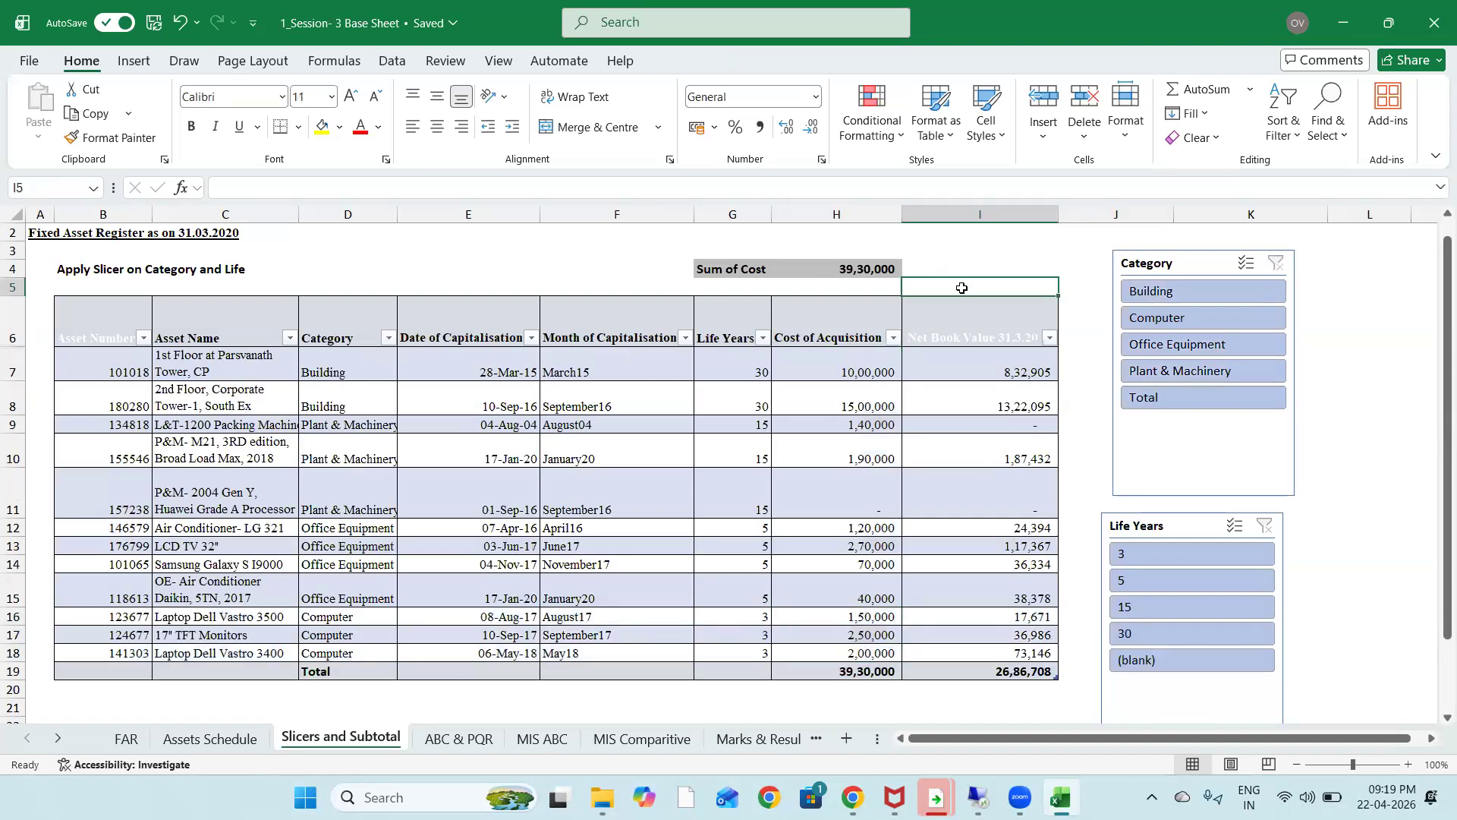
{"action": "key", "text": "Down"}
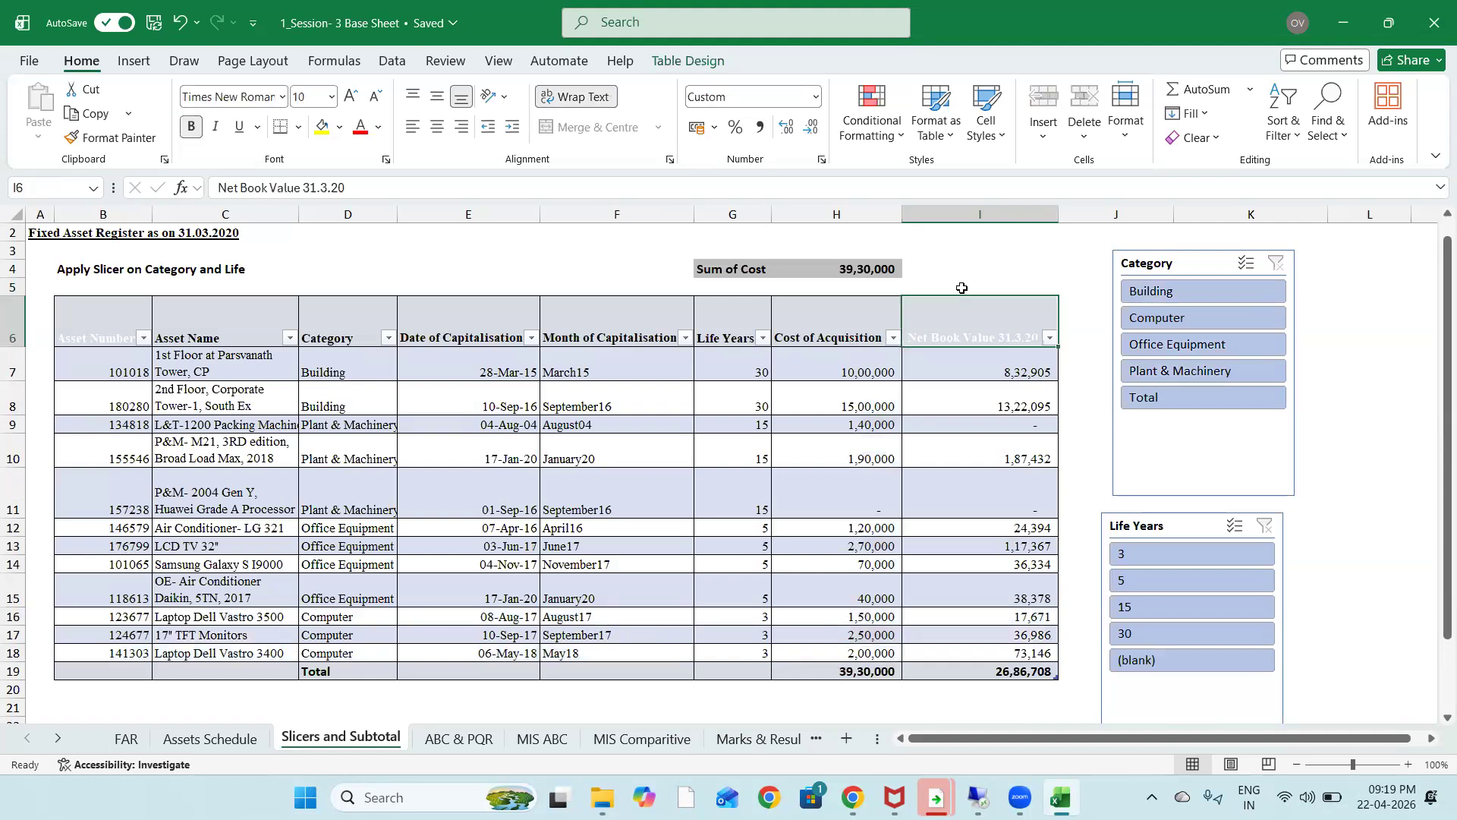
{"action": "key", "text": "Up"}
{"action": "key", "text": "Left"}
{"action": "key", "text": "Up"}
{"action": "type", "text": "="}
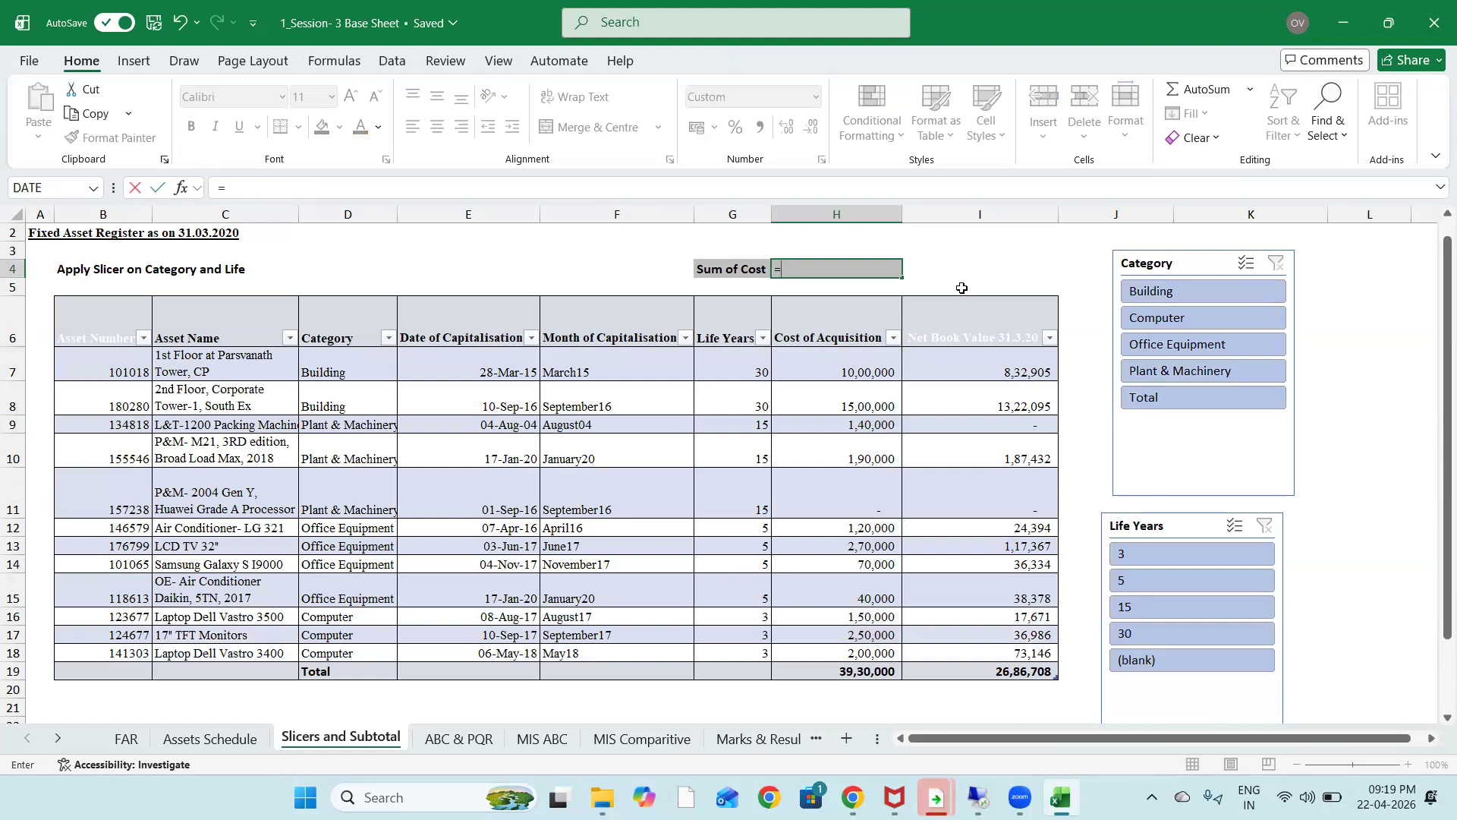
{"action": "type", "text": "subt"}
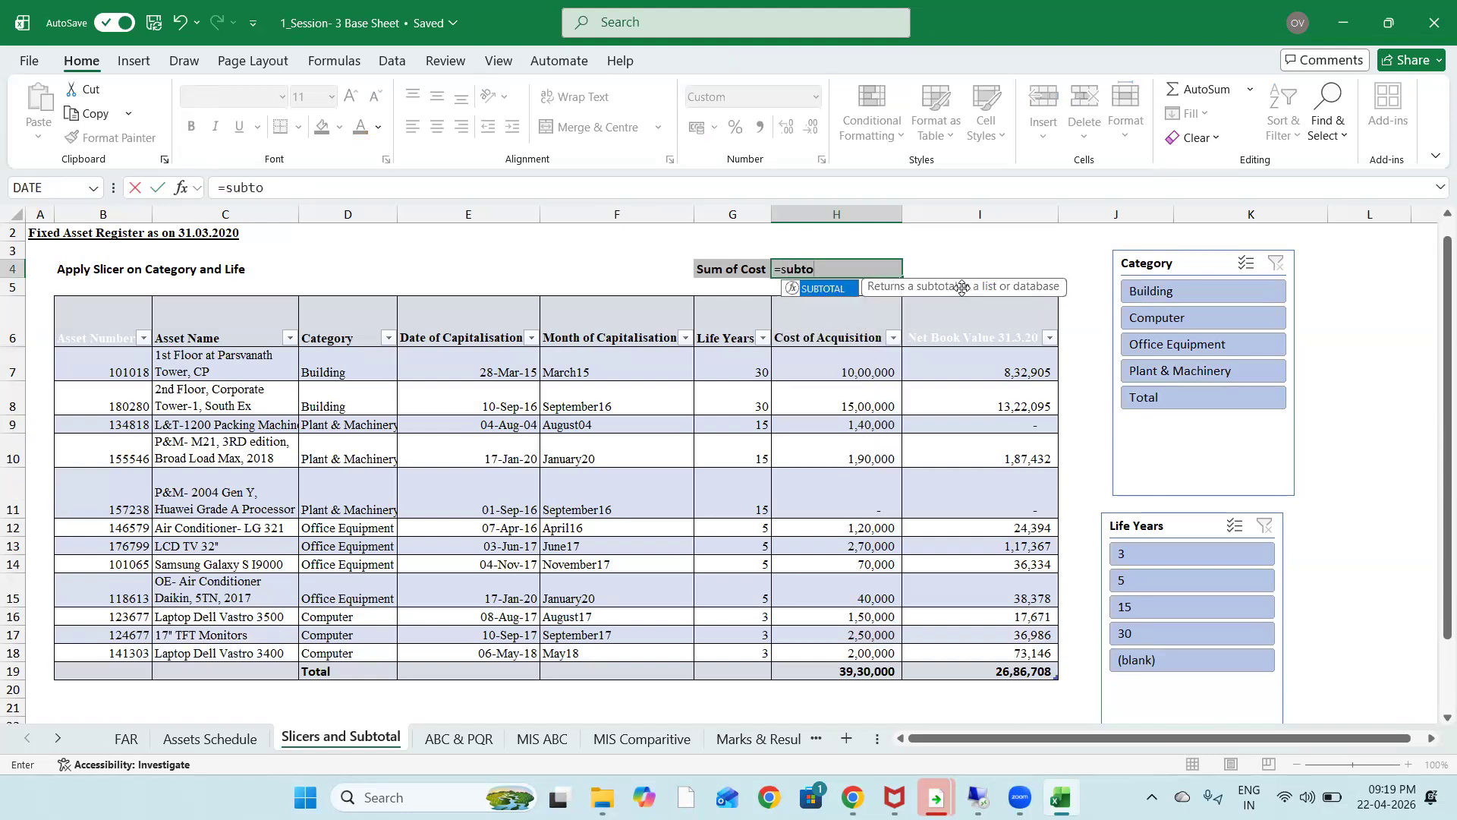
{"action": "type", "text": "o"}
{"action": "key", "text": "Tab"}
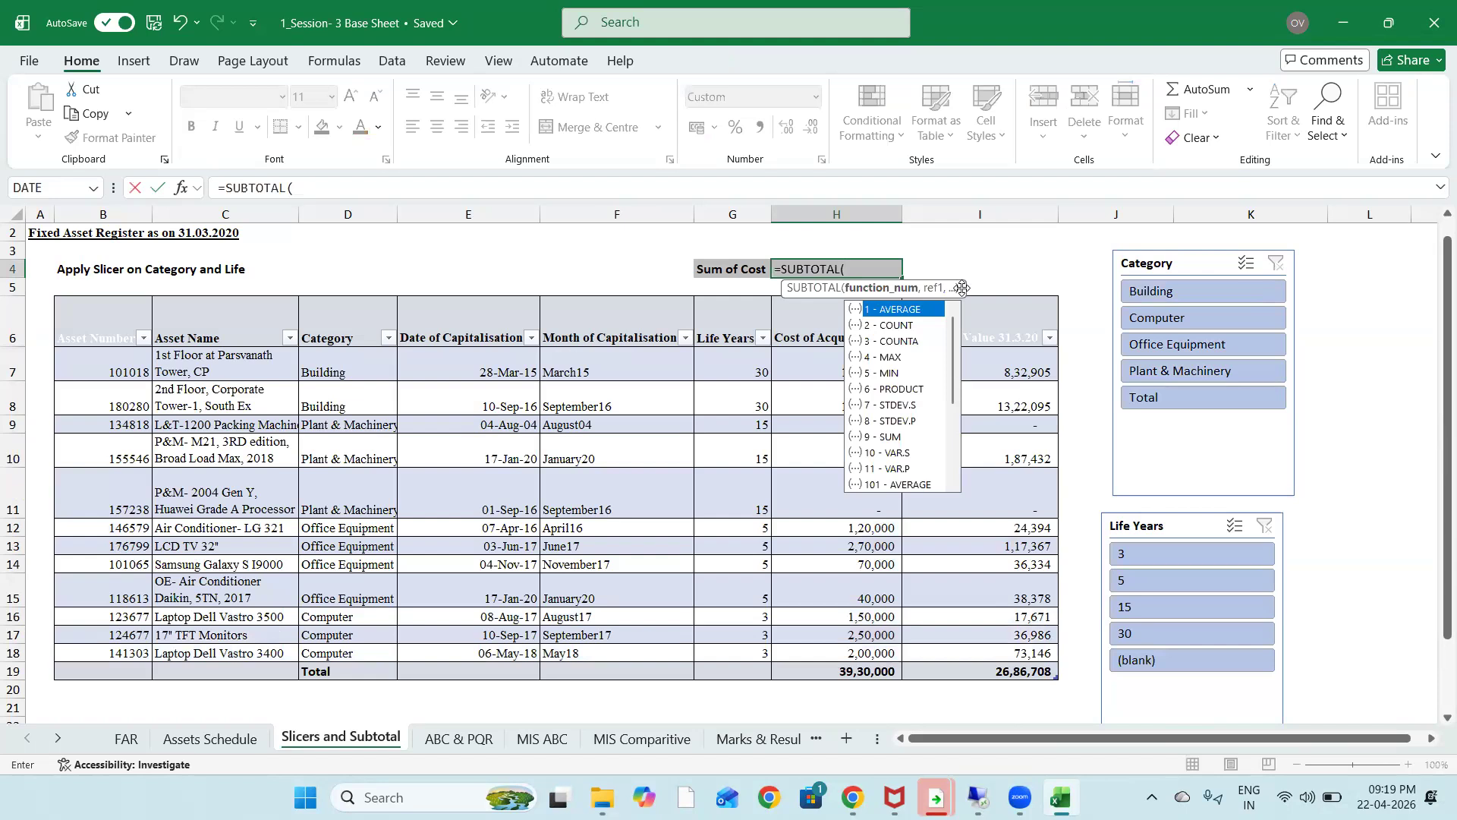
{"action": "key", "text": "Down"}
{"action": "key", "text": "Down"}
{"action": "key", "text": "Down"}
{"action": "key", "text": "Down"}
{"action": "key", "text": "Down"}
{"action": "key", "text": "Down"}
{"action": "key", "text": "Down"}
{"action": "key", "text": "Down"}
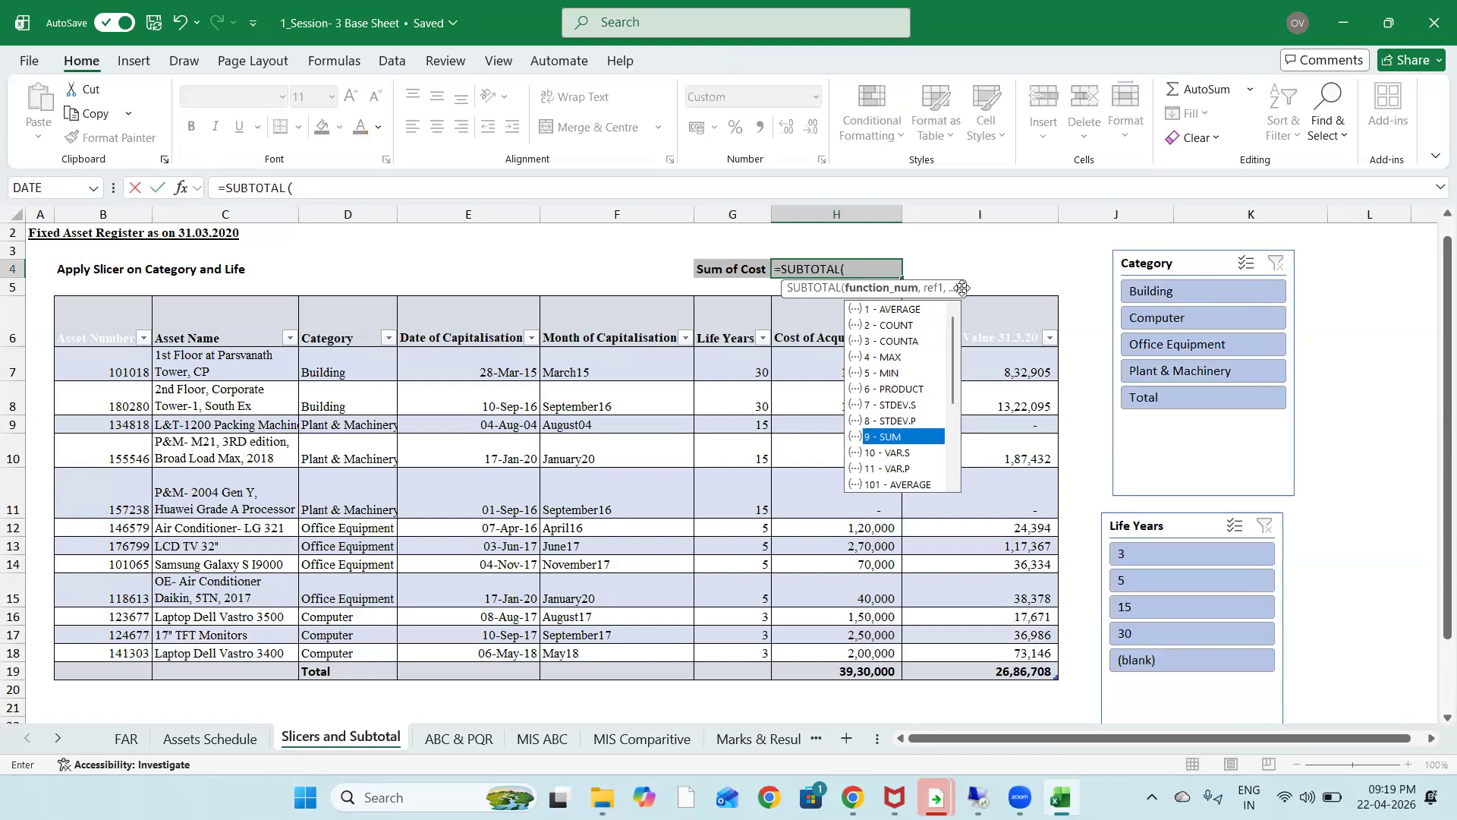
{"action": "key", "text": "Tab"}
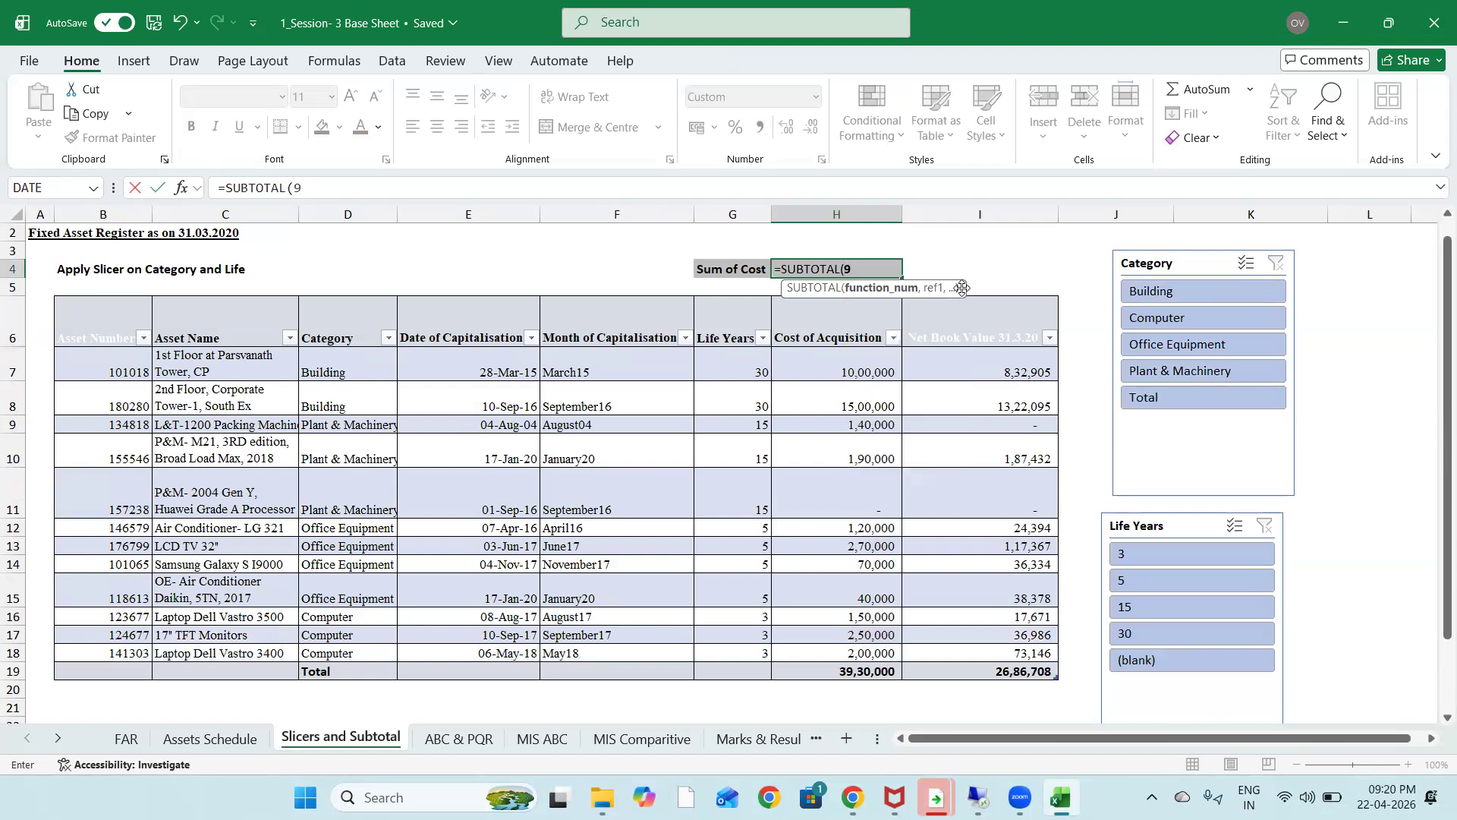
Complete the SUBTOTAL formula in H4 with the Cost of Acquisition range H7:H18, excluding the Total row
{"action": "type", "text": ","}
{"action": "key", "text": "Down"}
{"action": "key", "text": "Down"}
{"action": "key", "text": "Down"}
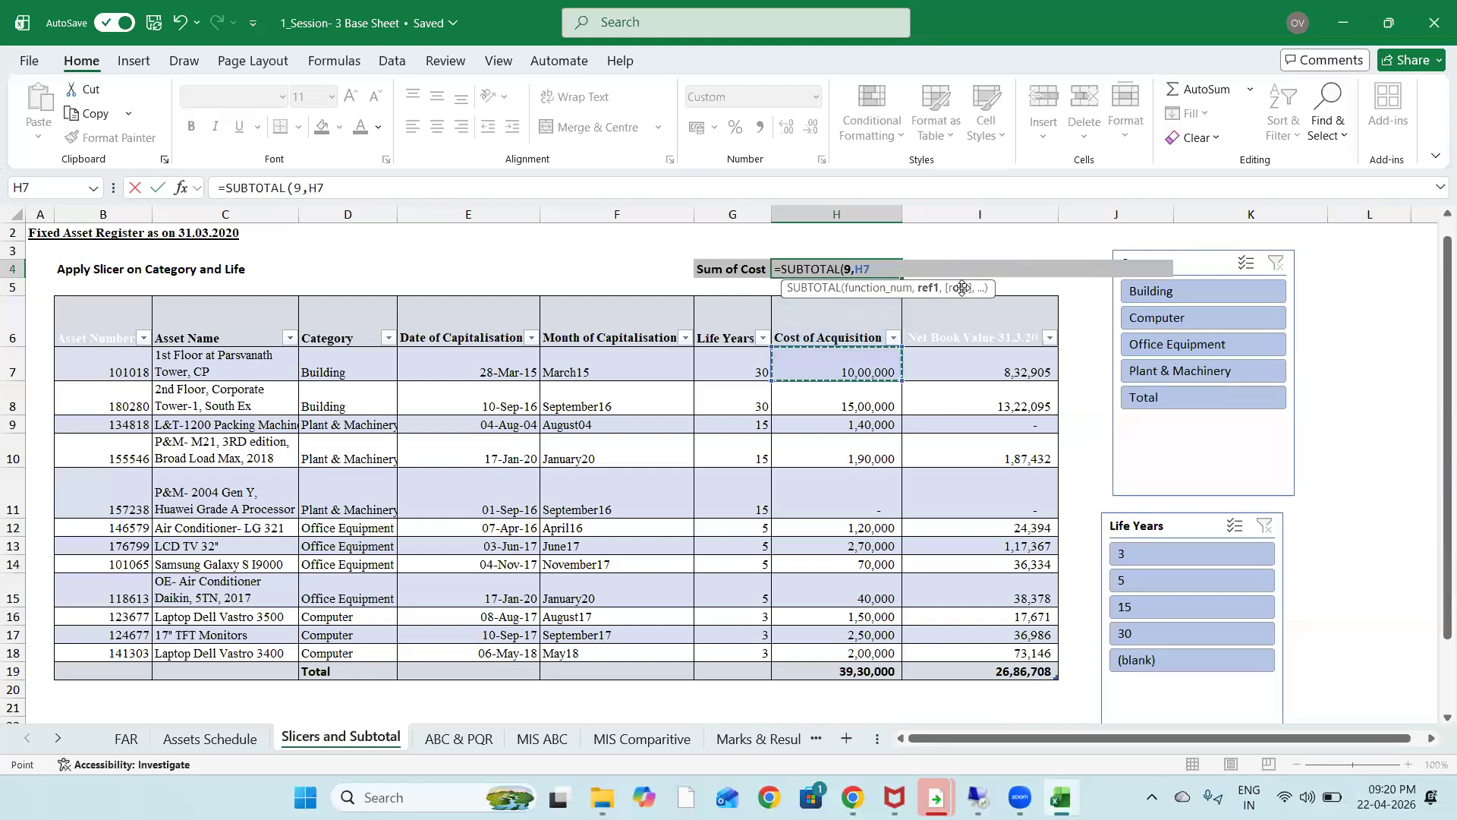
{"action": "key", "text": "ctrl+shift+Down"}
{"action": "key", "text": "shift+Up"}
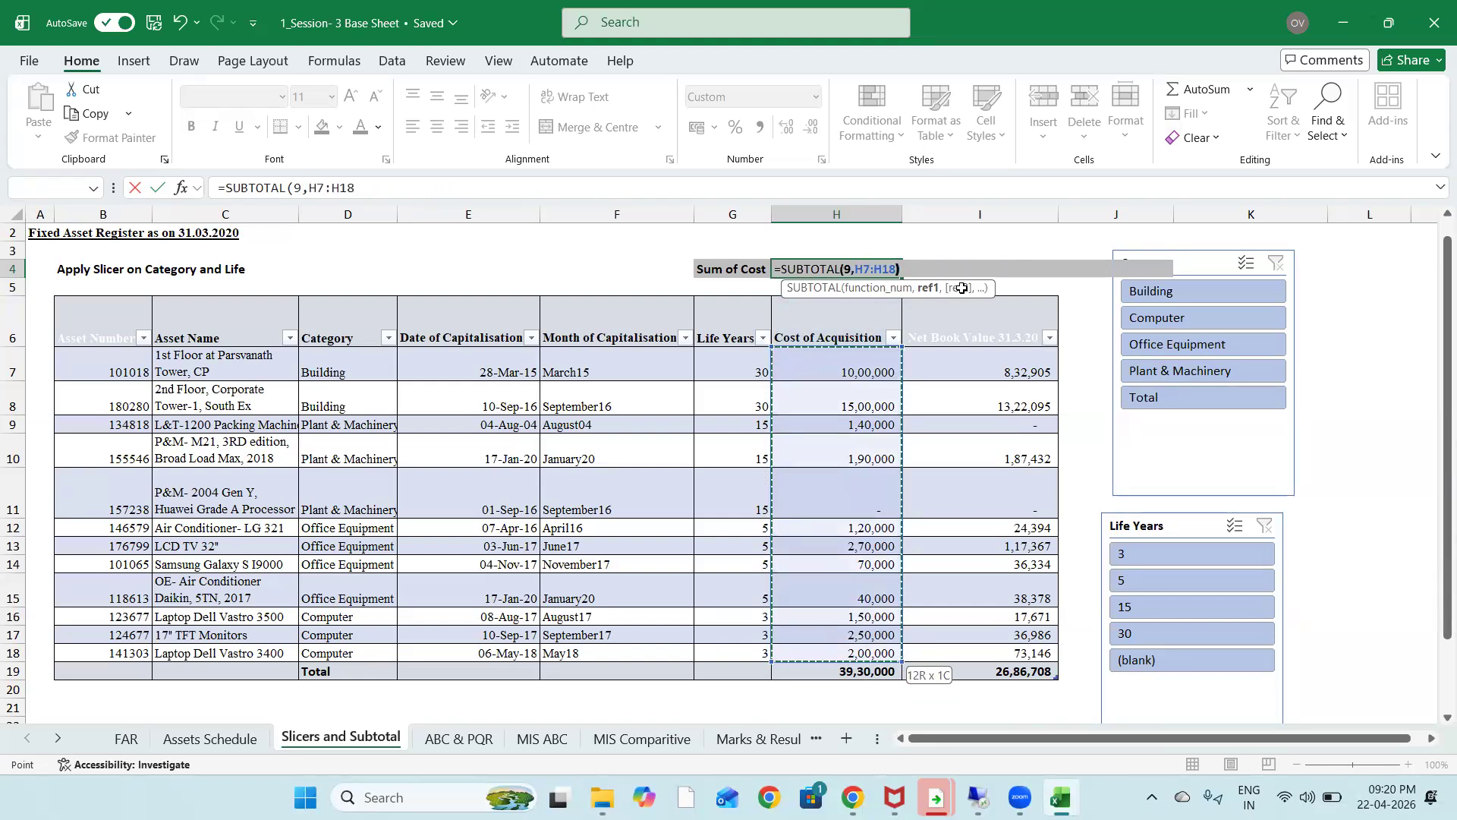
{"action": "key", "text": "Return"}
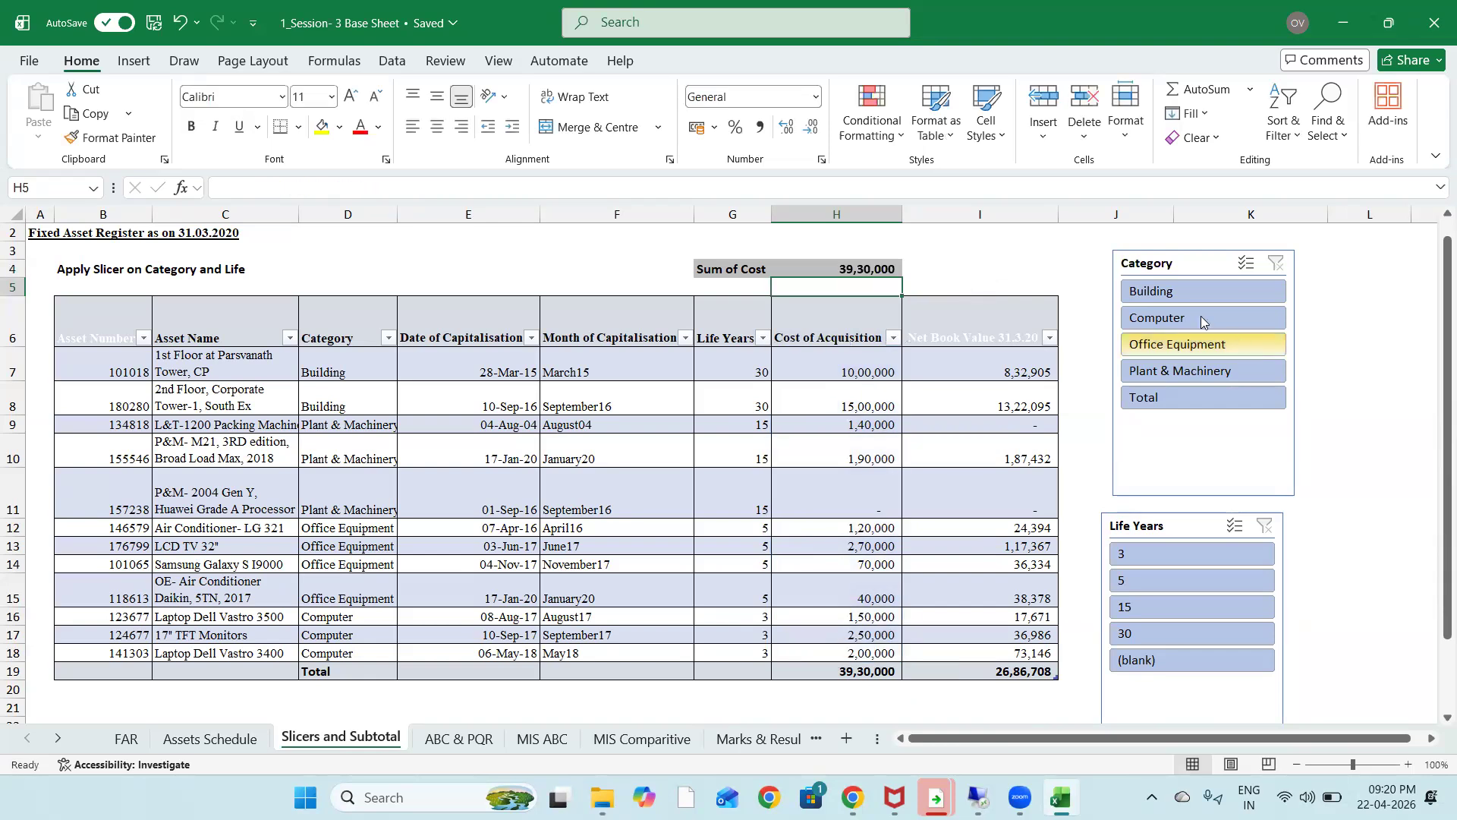
Filter the table by Building, Computer and Office Equipment in turn, checking the Sum of Cost in H4
{"action": "left_click", "coordinate": [1150, 289]}
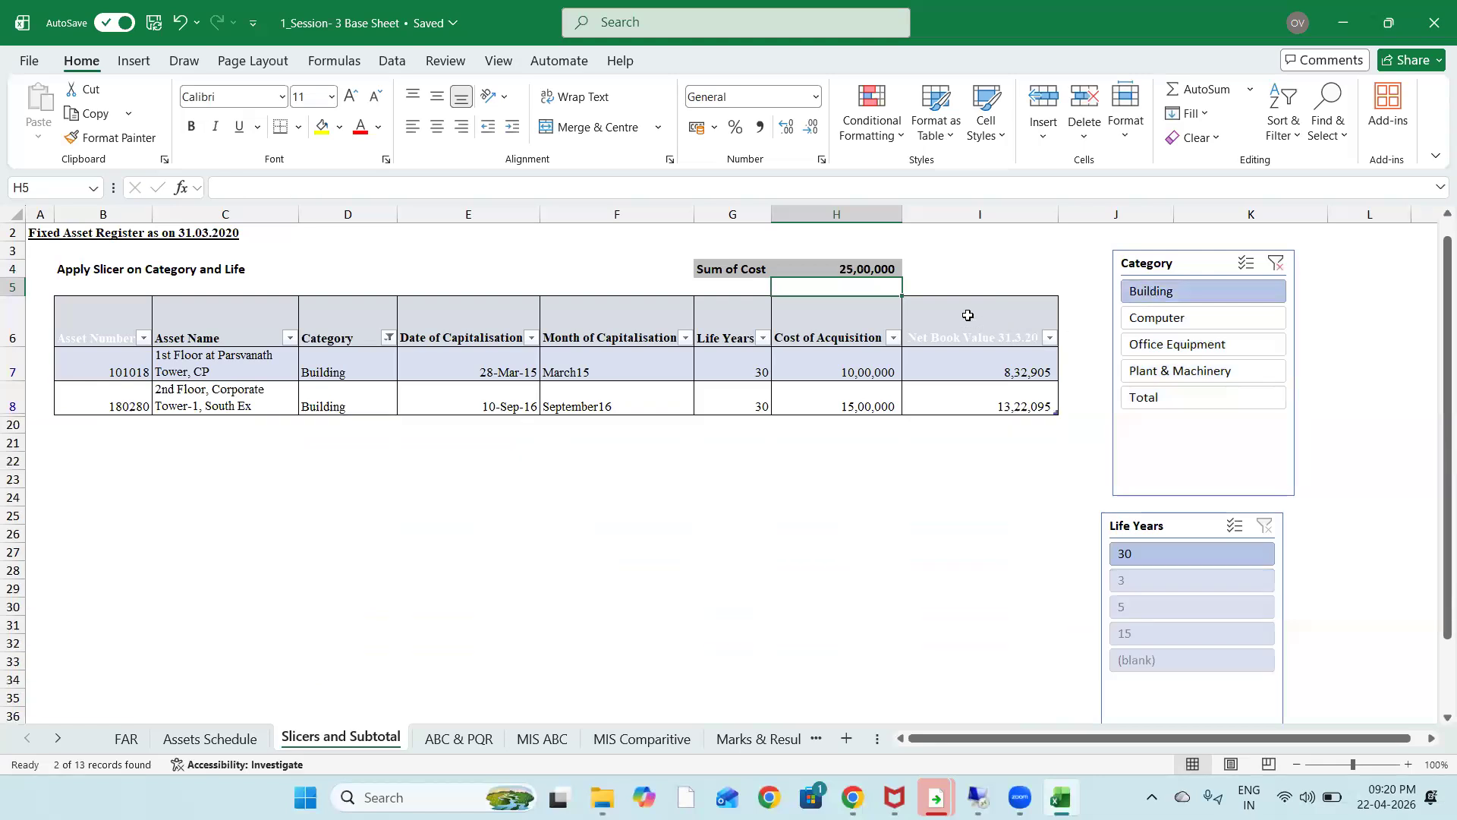
{"action": "left_click", "coordinate": [858, 267]}
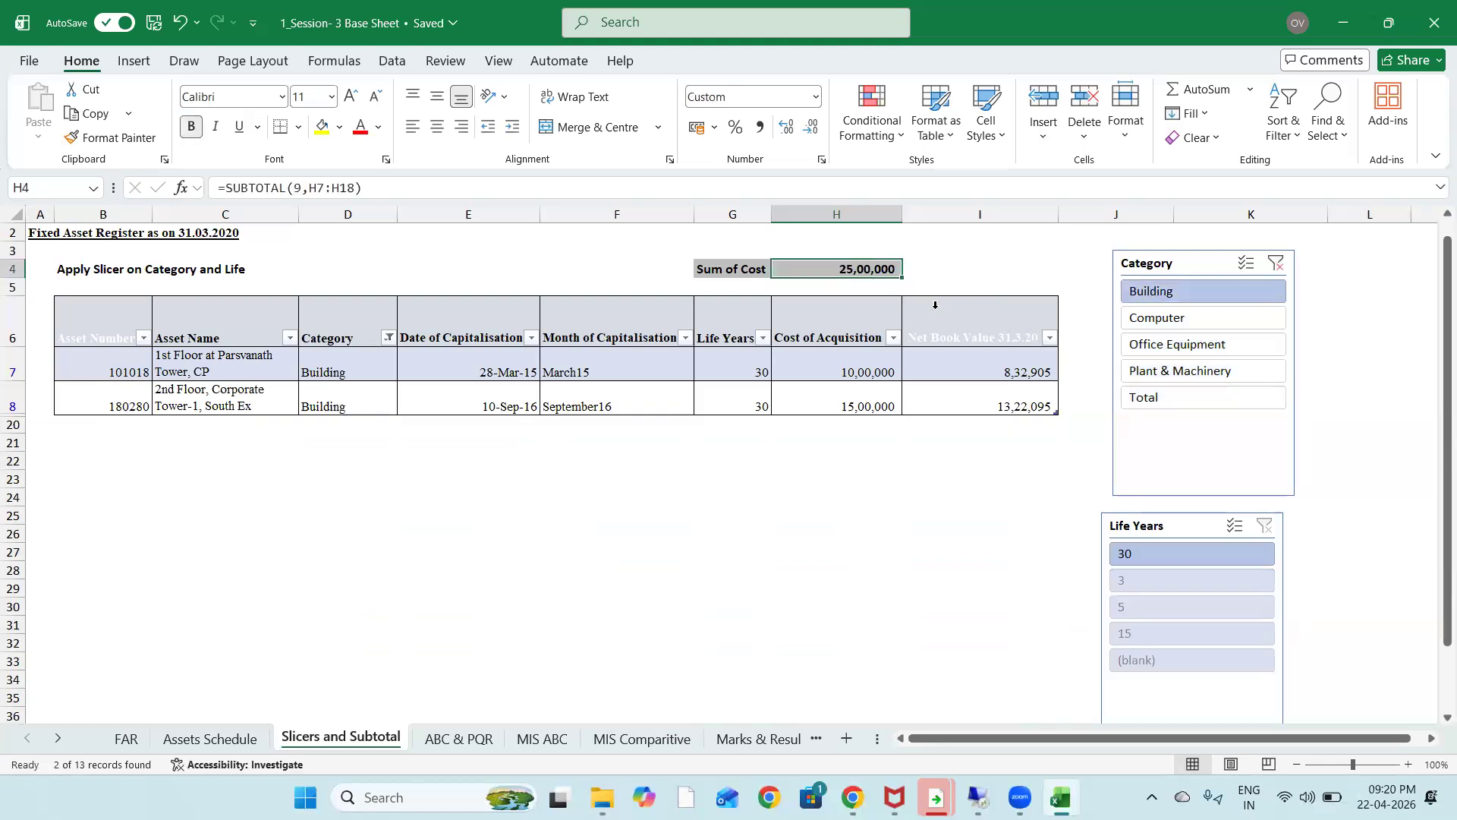
{"action": "left_click", "coordinate": [1167, 311]}
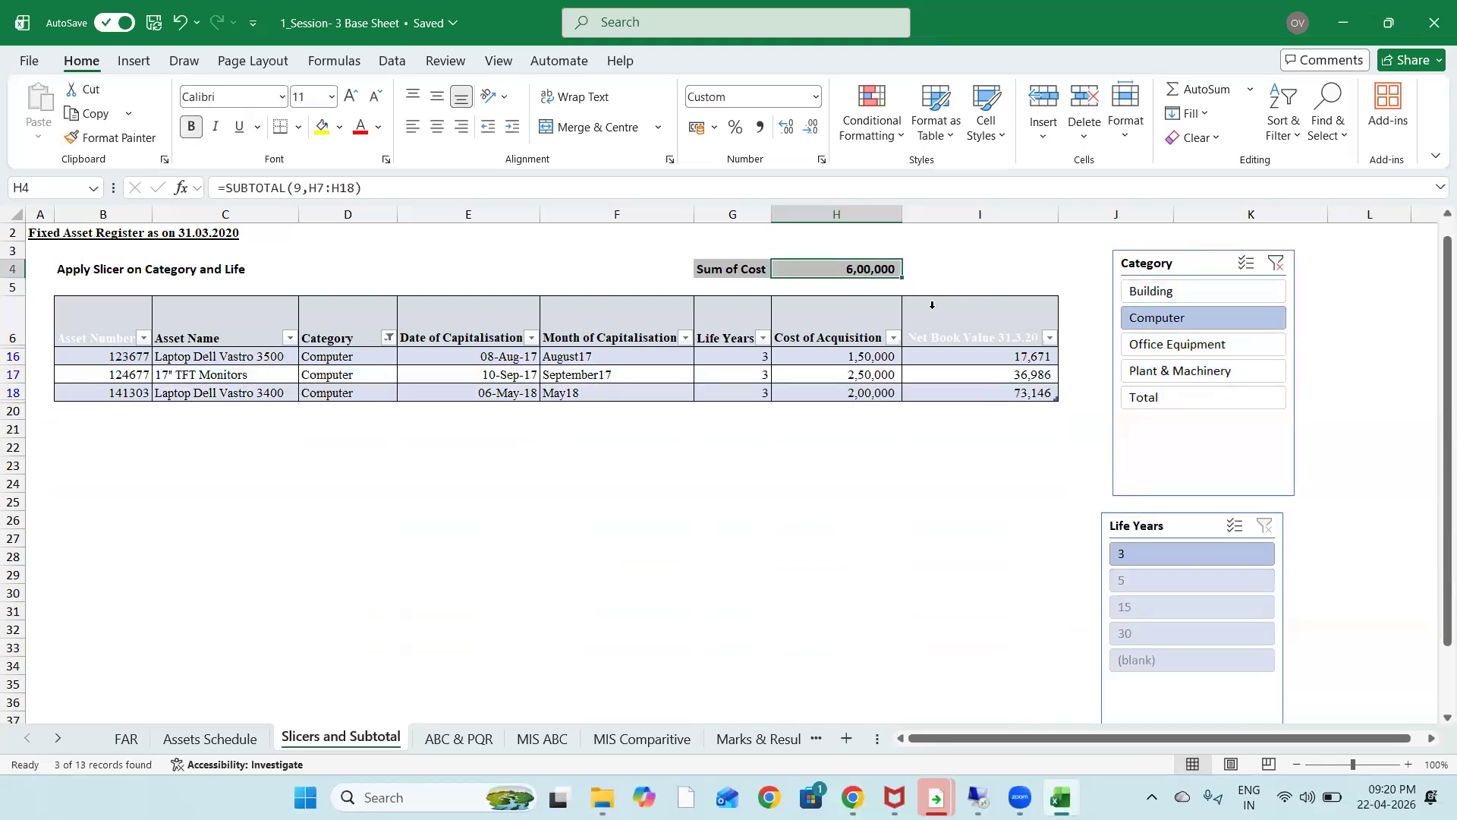
{"action": "left_click", "coordinate": [1185, 343]}
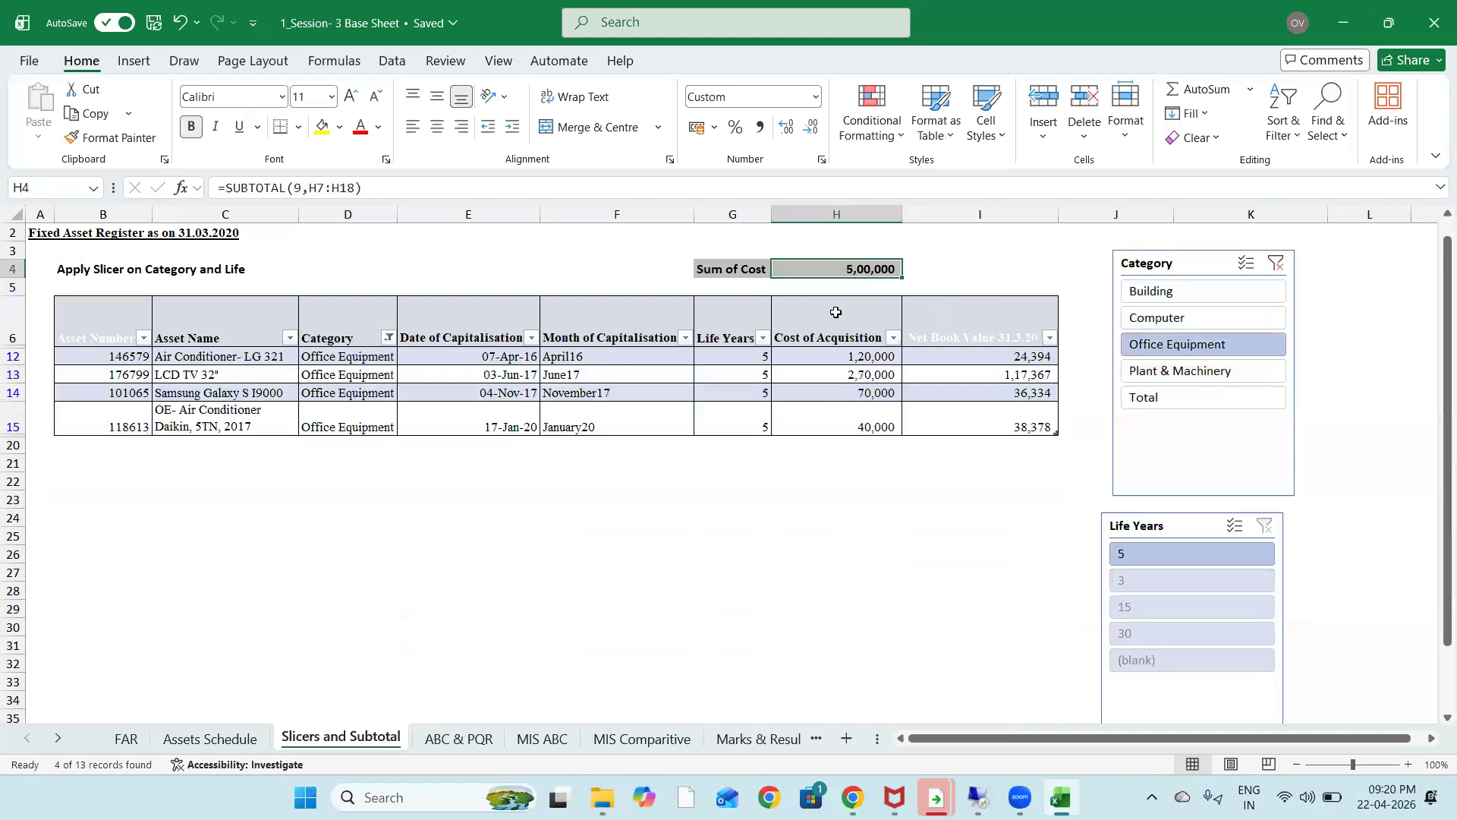
{"action": "left_click", "coordinate": [900, 461]}
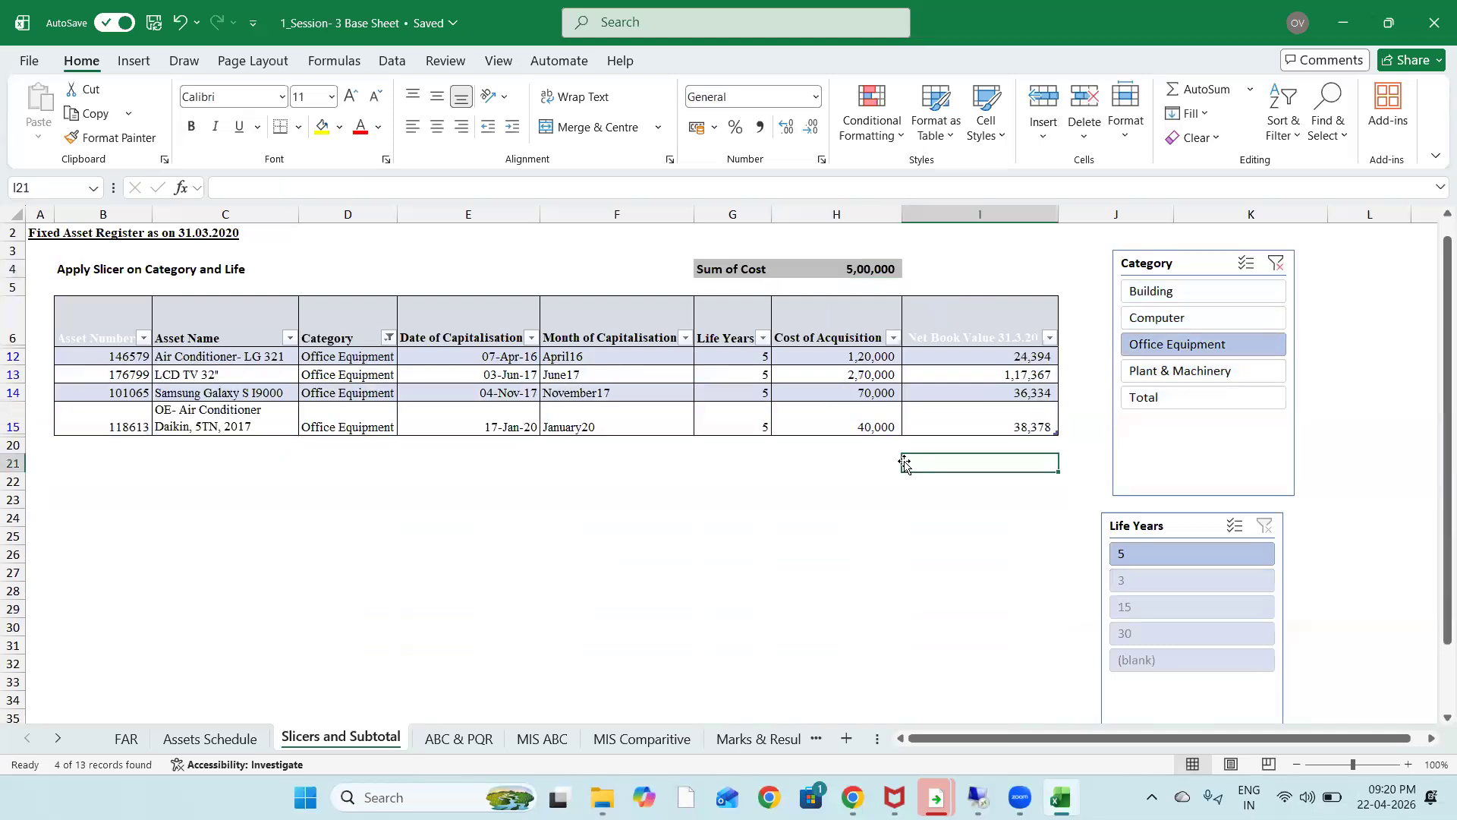
{"action": "left_click", "coordinate": [881, 262]}
{"action": "left_click", "coordinate": [941, 283]}
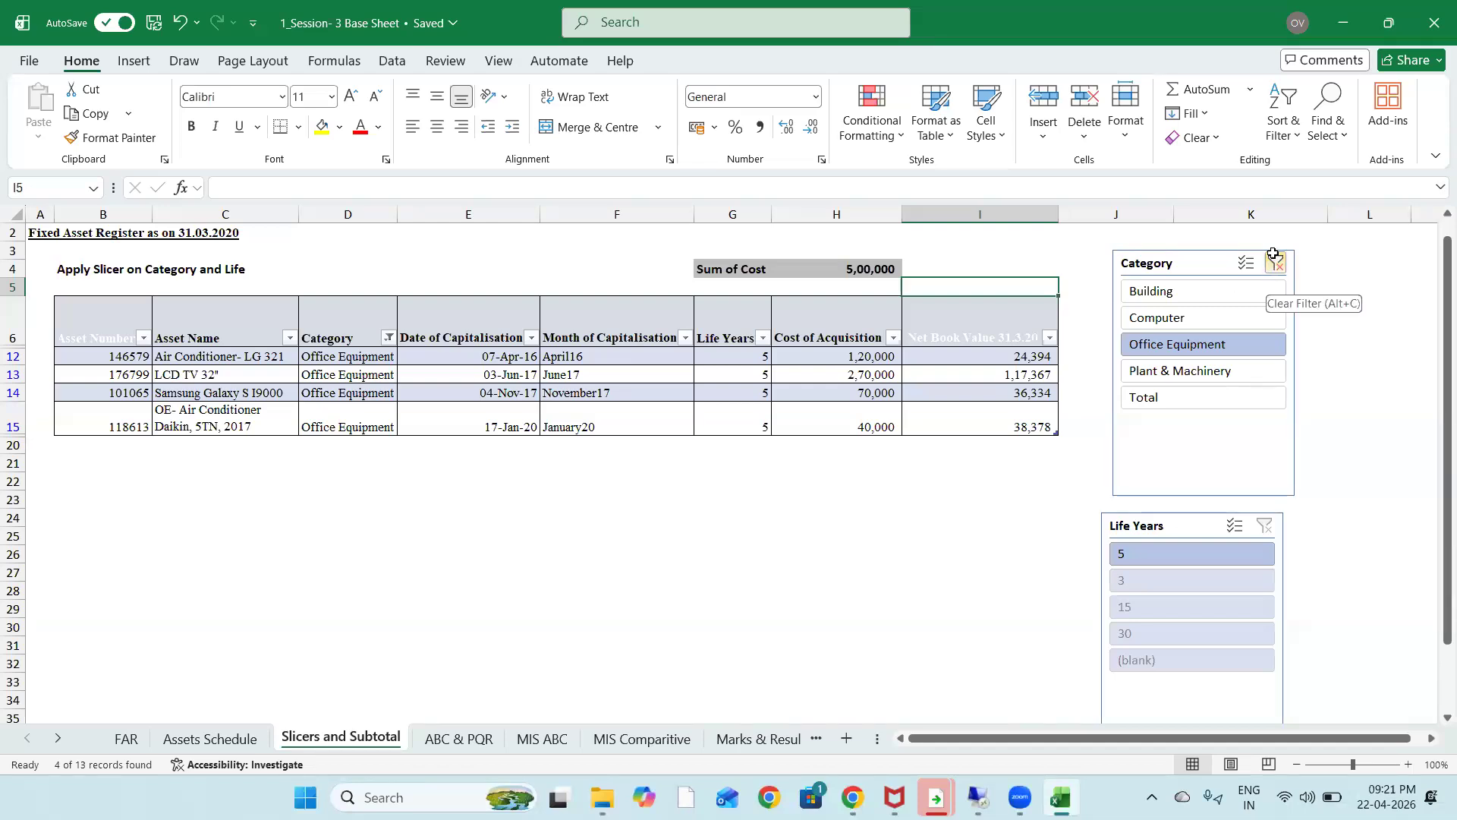
{"action": "left_click", "coordinate": [958, 238]}
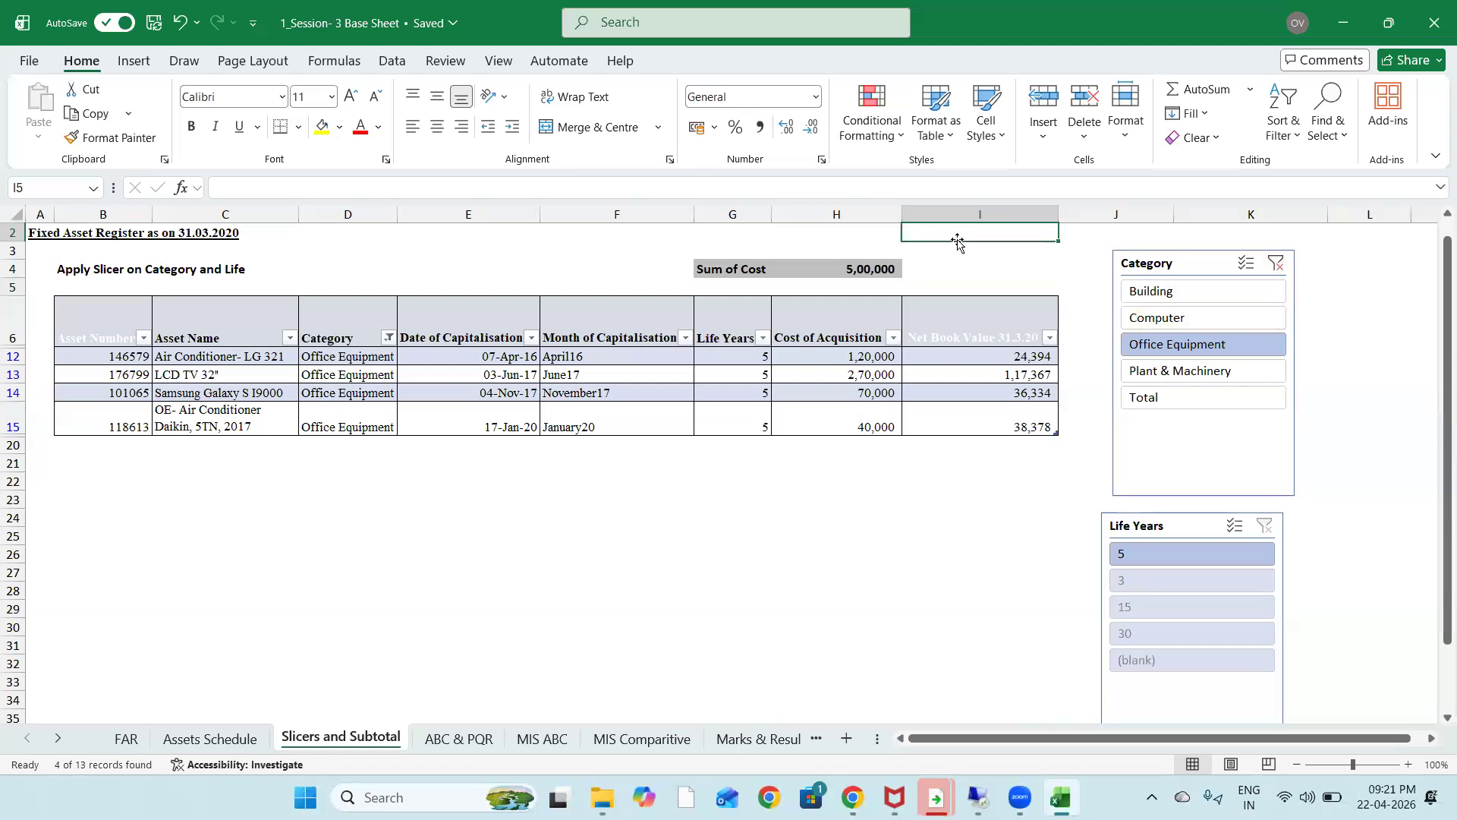
Clear the Category slicer's filter so the table lists every asset again
{"action": "key", "text": "Down"}
{"action": "key", "text": "Down"}
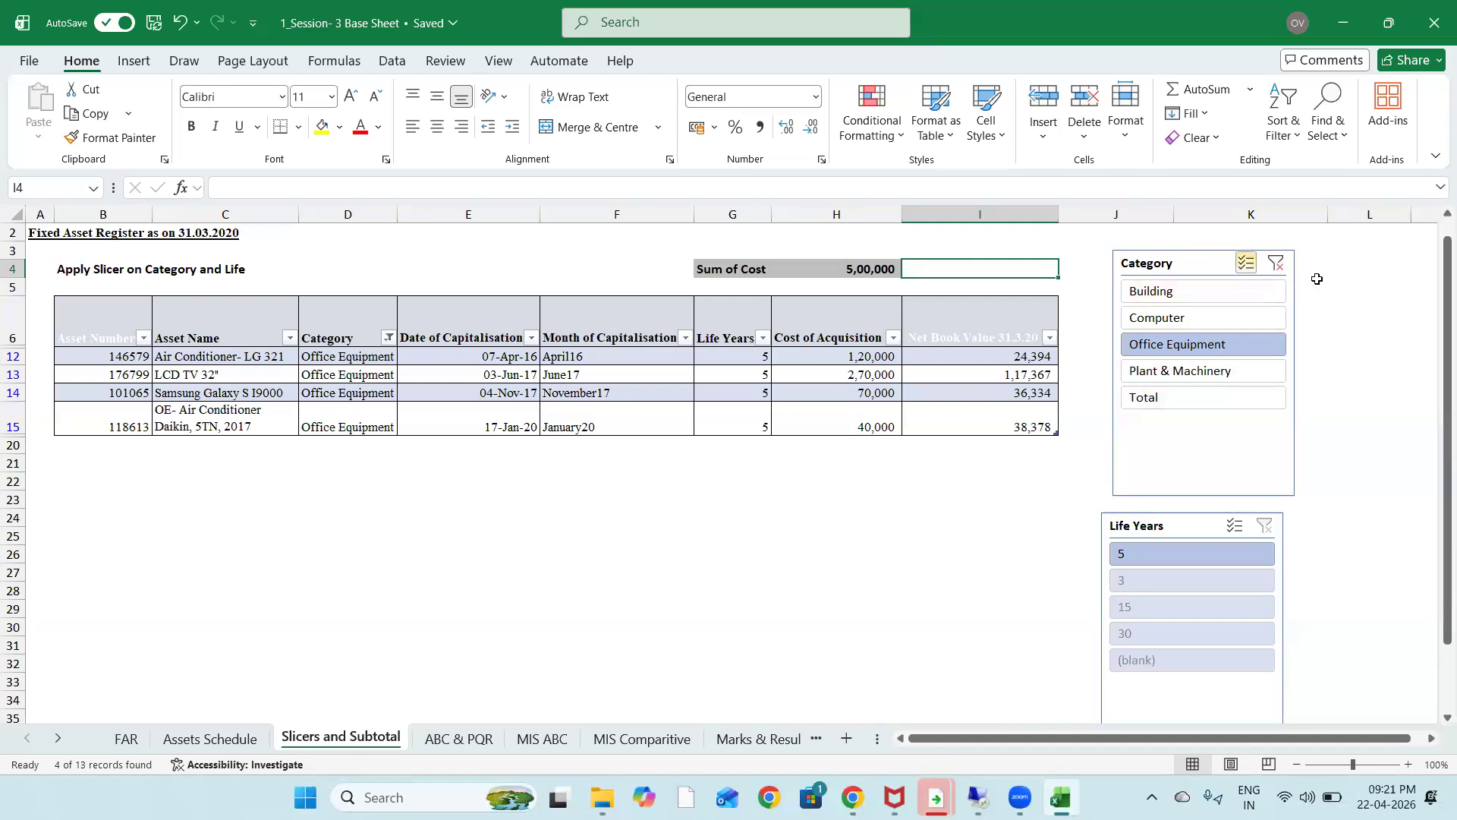
{"action": "left_click", "coordinate": [1276, 263]}
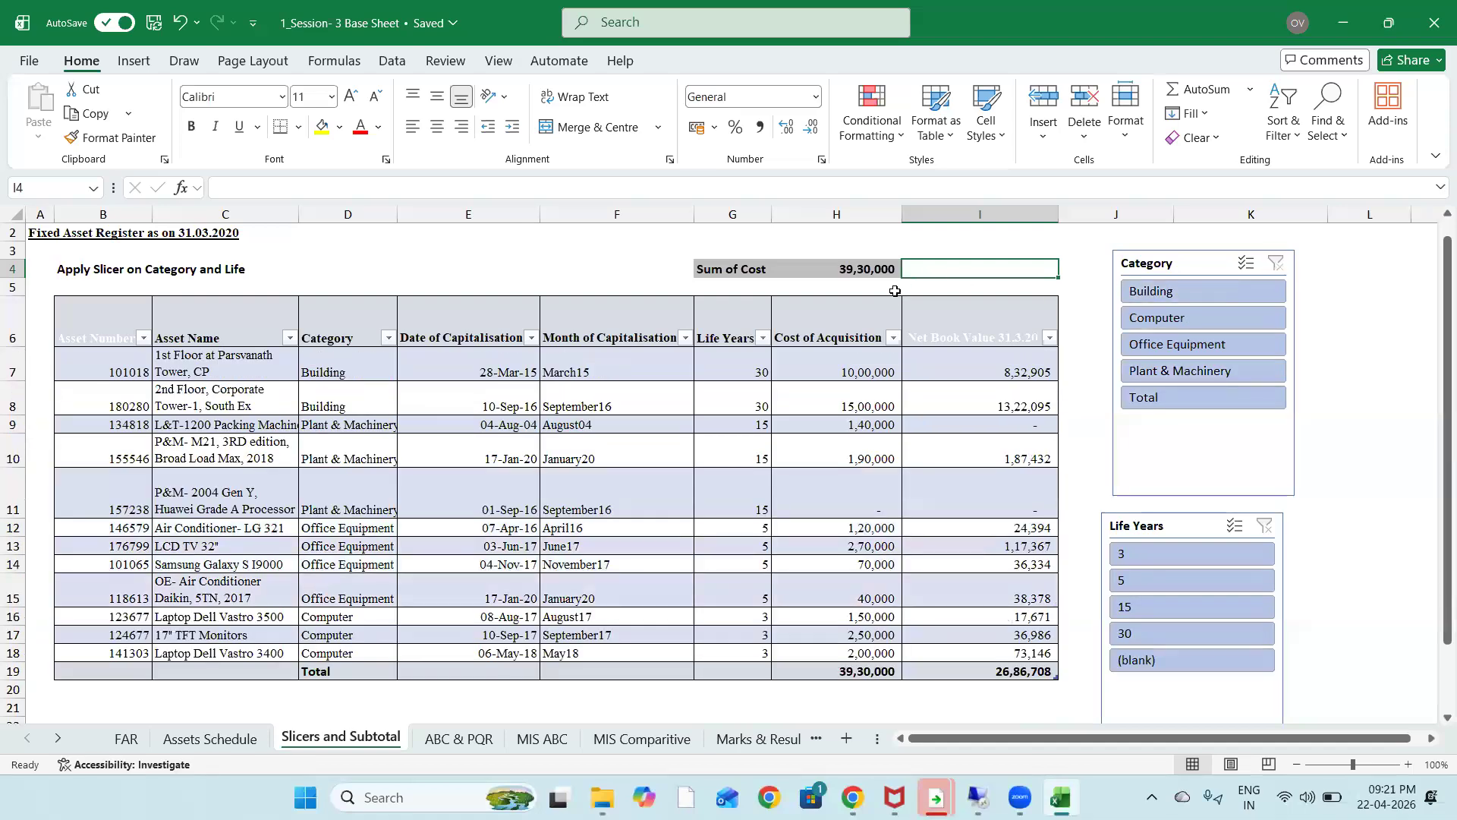
Replace the Sum of Cost formula in H4 with a new SUBTOTAL function using function number 9 (SUM)
{"action": "key", "text": "Left"}
{"action": "key", "text": "F2"}
{"action": "key", "text": "BackSpace"}
{"action": "type", "text": "=subt"}
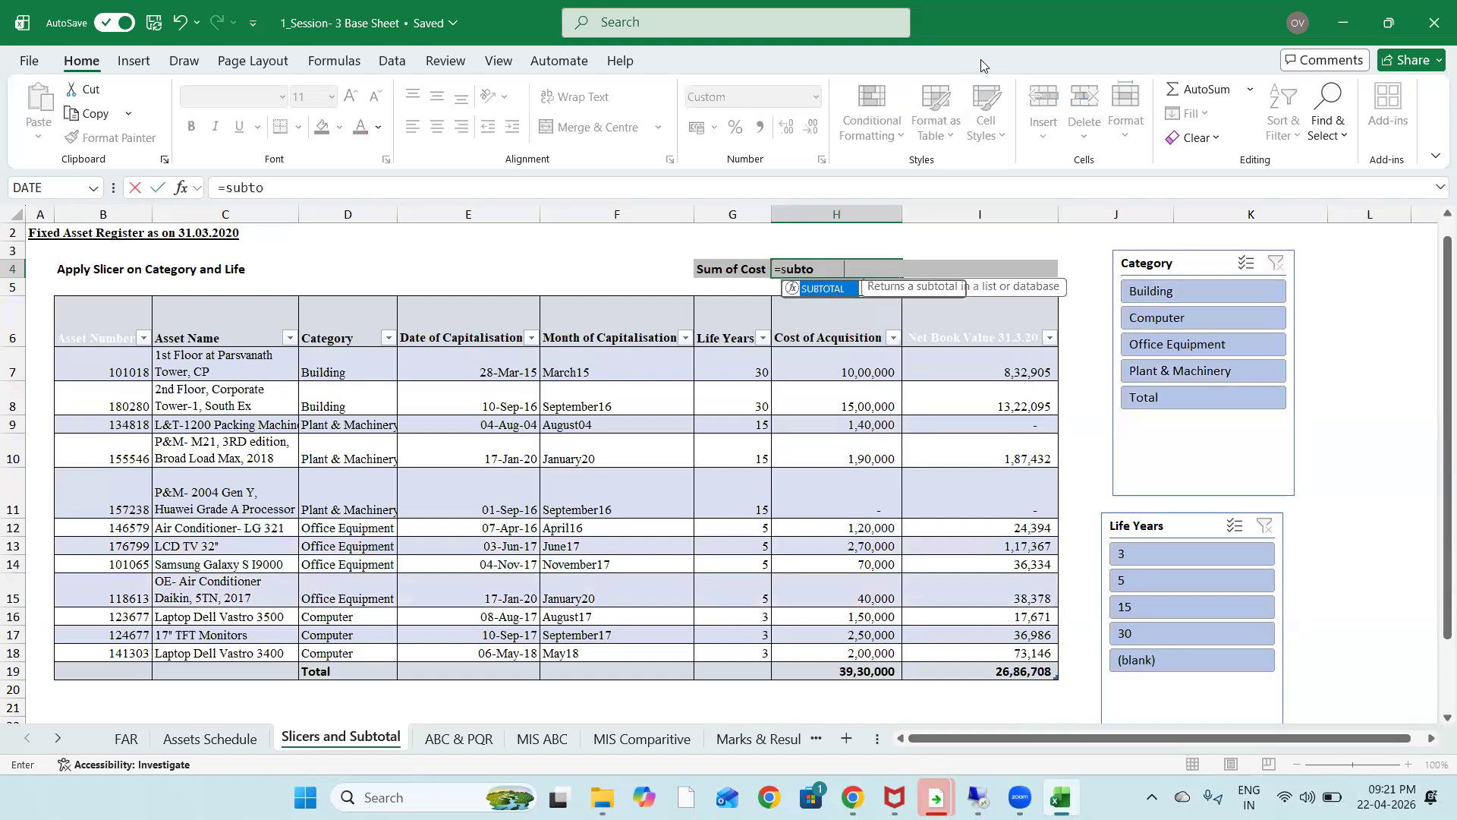
{"action": "key", "text": "Tab"}
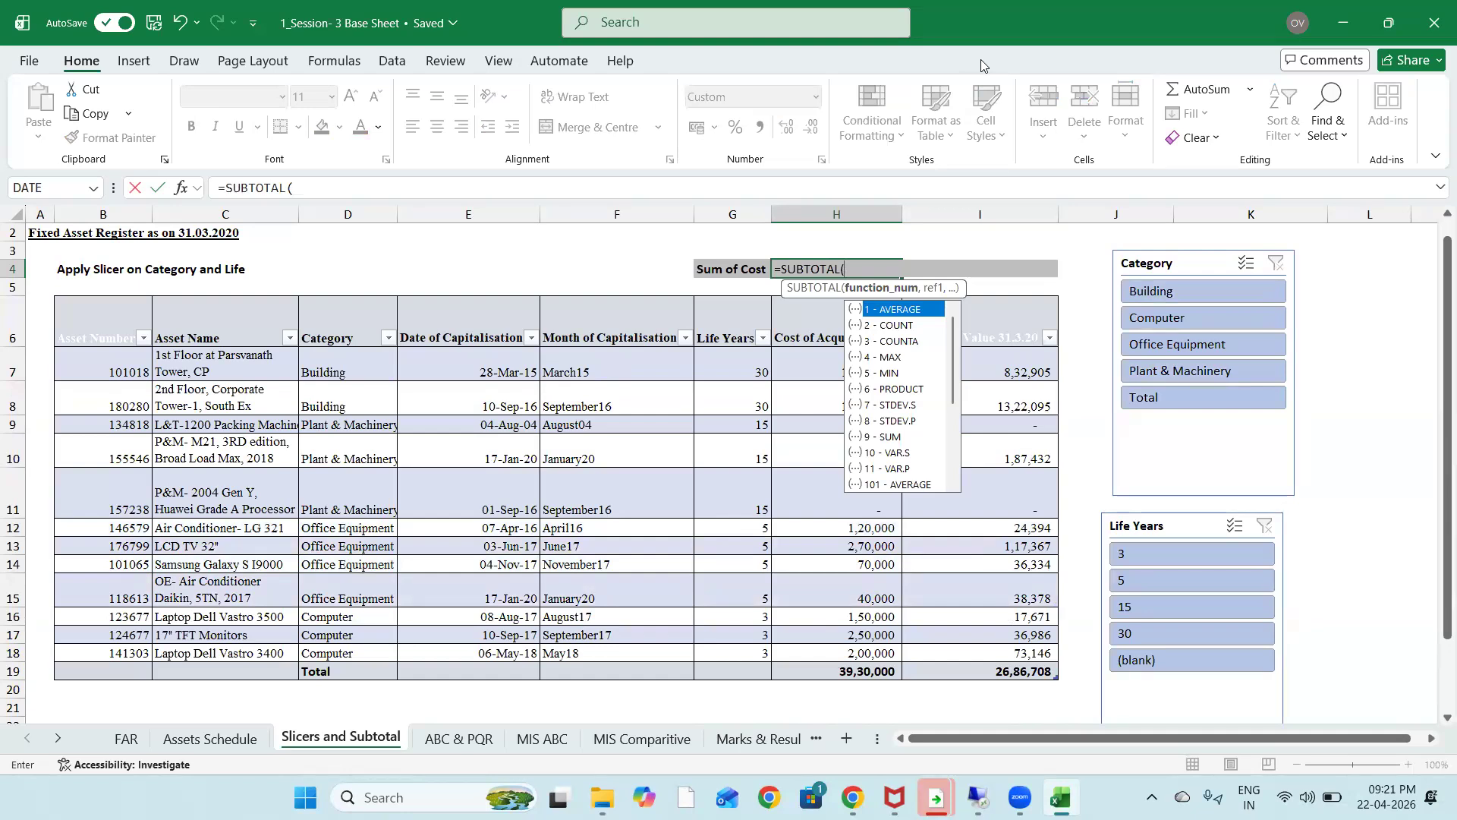
{"action": "key", "text": "Down"}
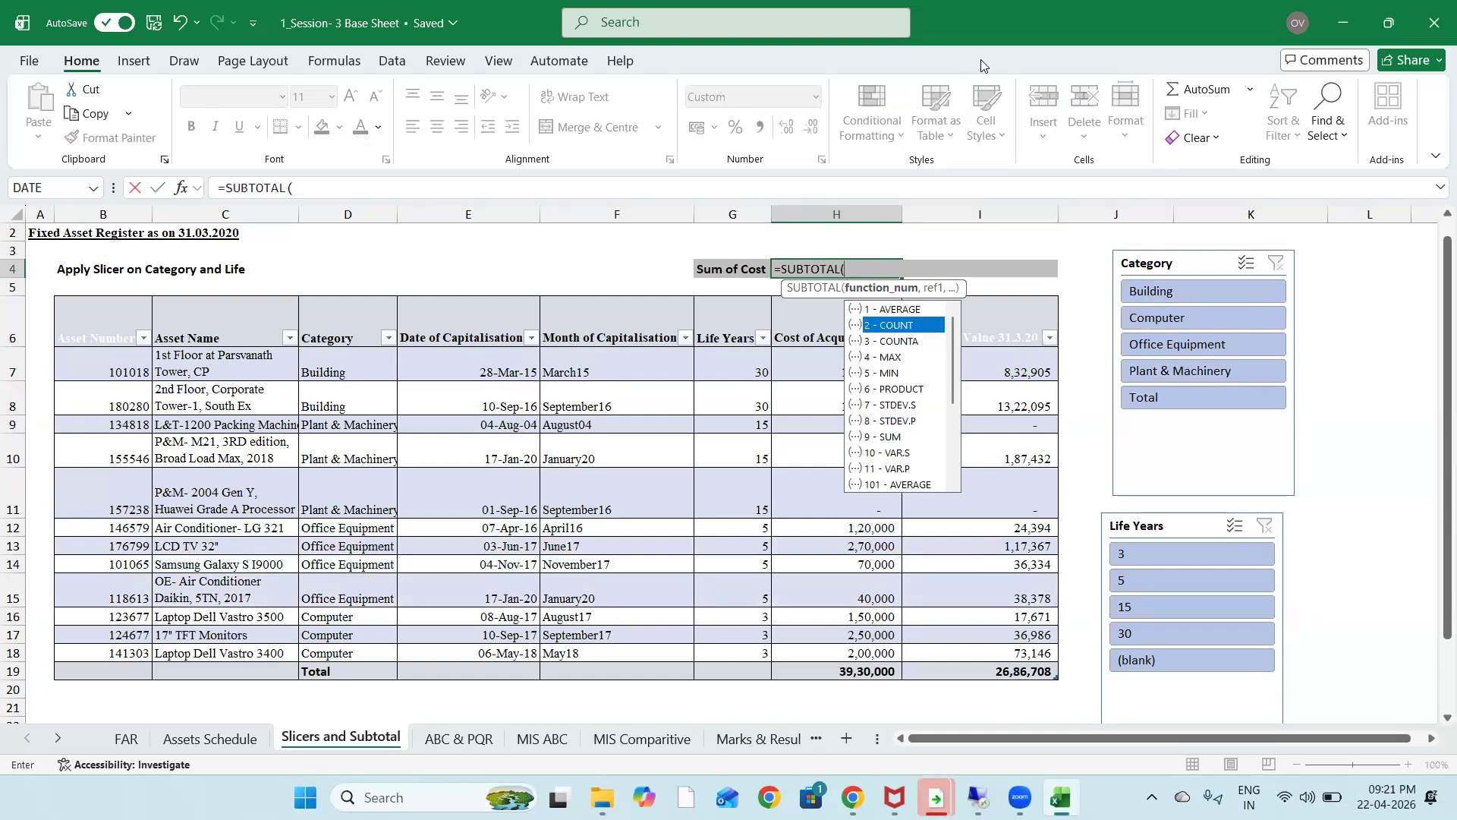
{"action": "key", "text": "Down"}
{"action": "key", "text": "Down"}
{"action": "key", "text": "Down"}
{"action": "key", "text": "Down"}
{"action": "key", "text": "Down"}
{"action": "key", "text": "Down"}
{"action": "key", "text": "Down"}
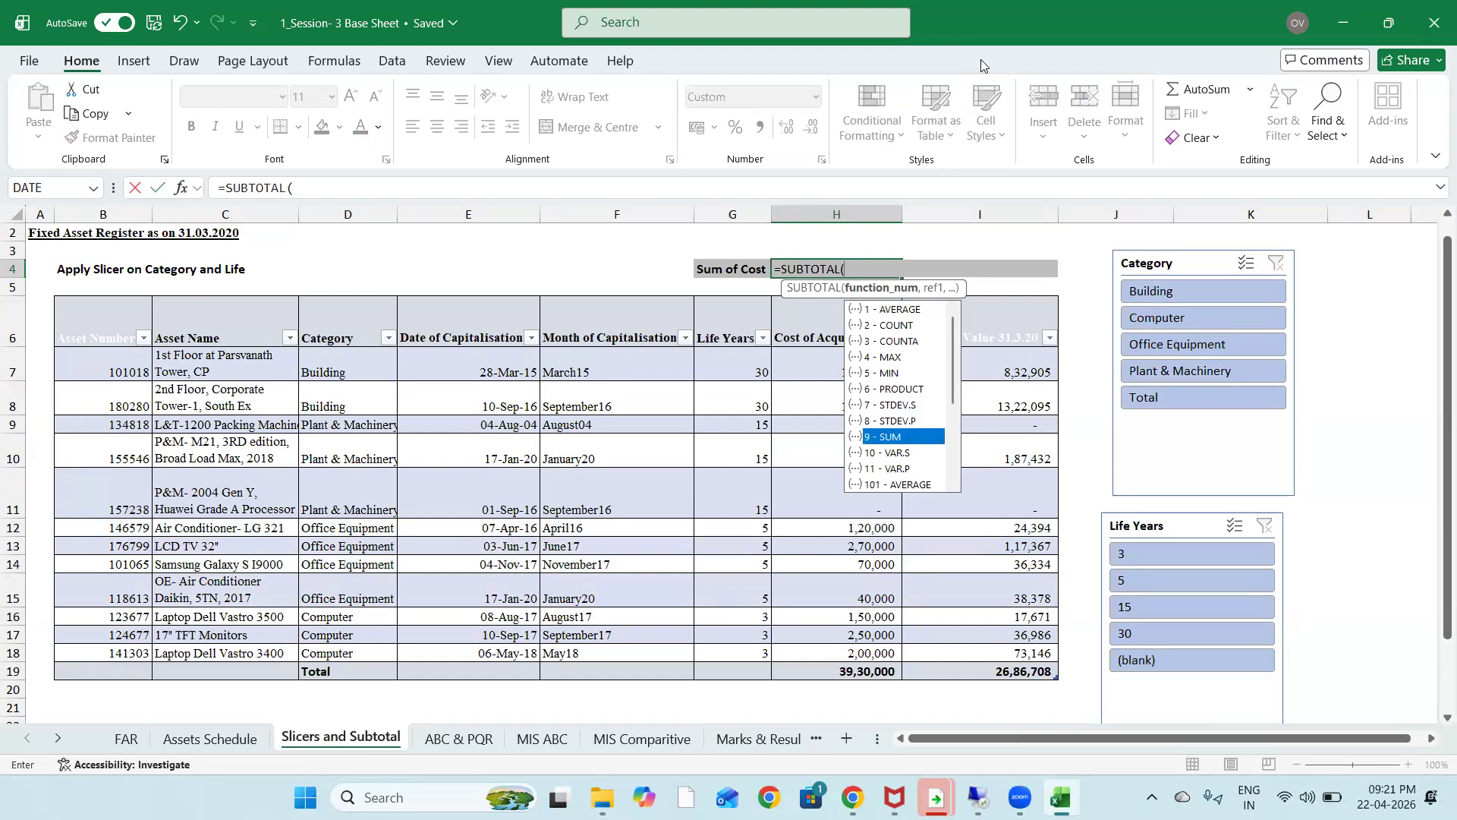
{"action": "key", "text": "Tab"}
{"action": "type", "text": ","}
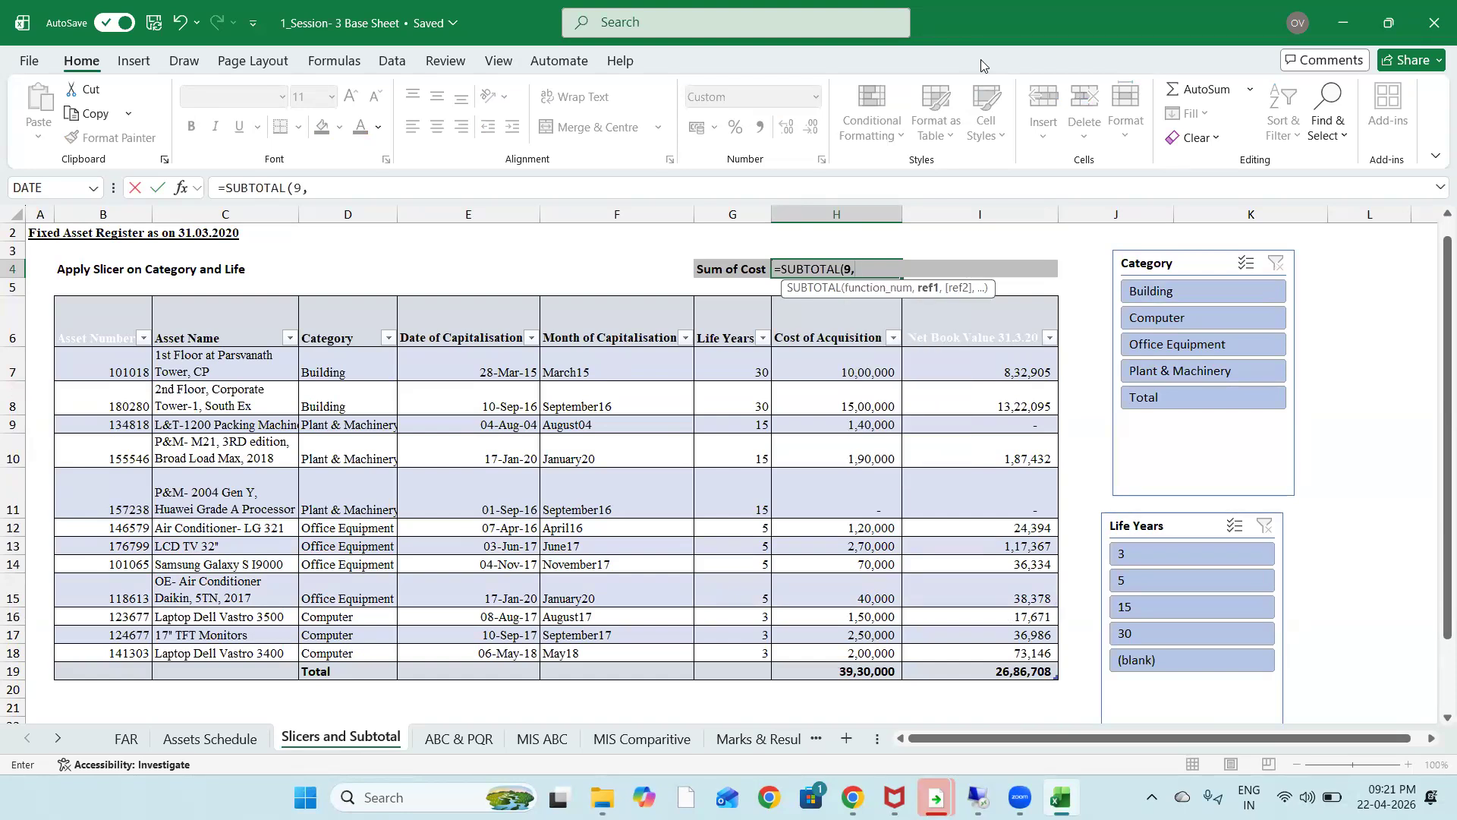
Finish the Sum of Cost formula with the cost range H7:H18, leaving out the Total row
{"action": "key", "text": "Down"}
{"action": "key", "text": "Down"}
{"action": "key", "text": "Down"}
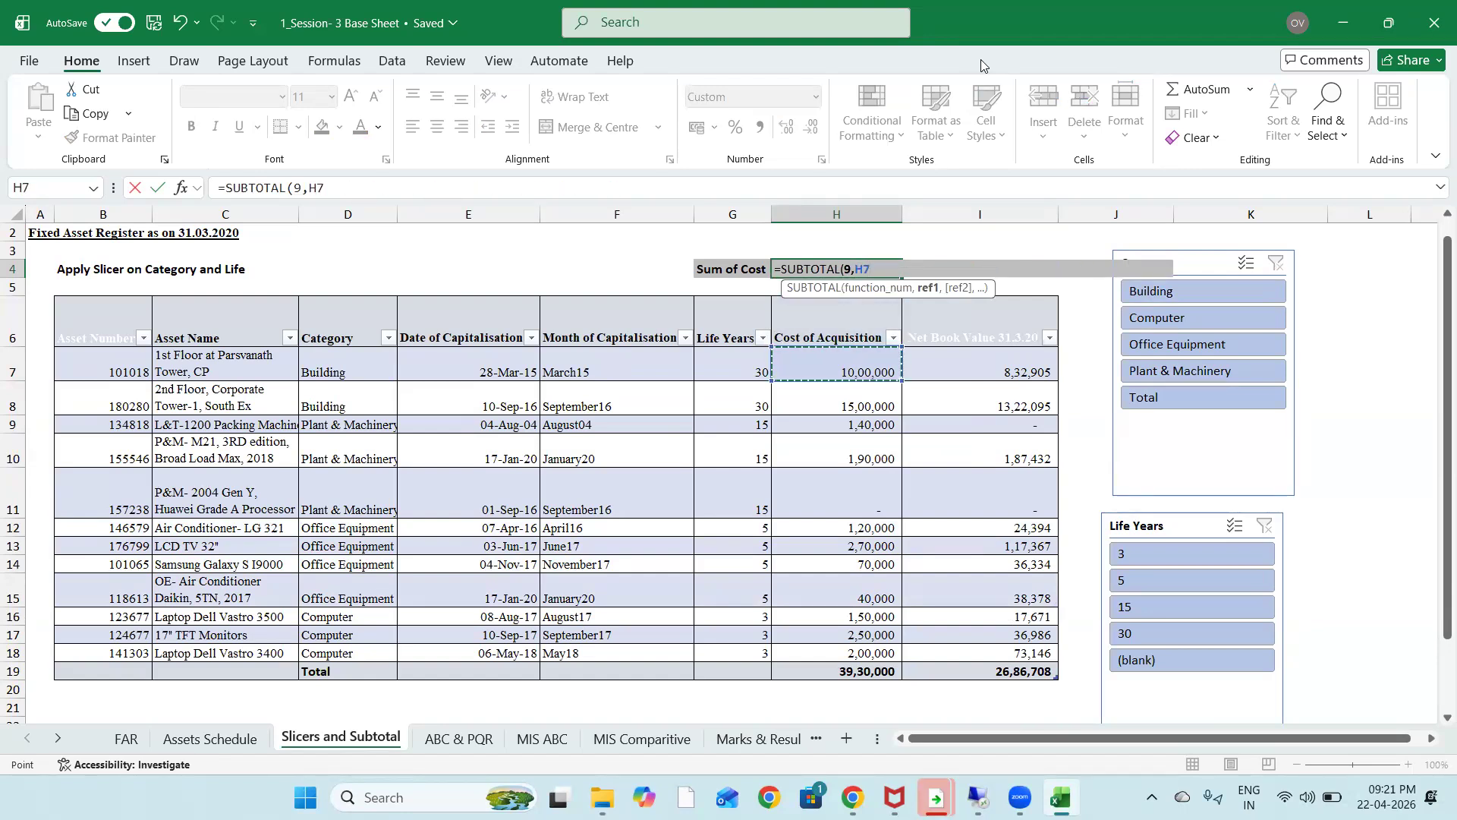
{"action": "key", "text": "ctrl+shift+Down"}
{"action": "key", "text": "shift+Up"}
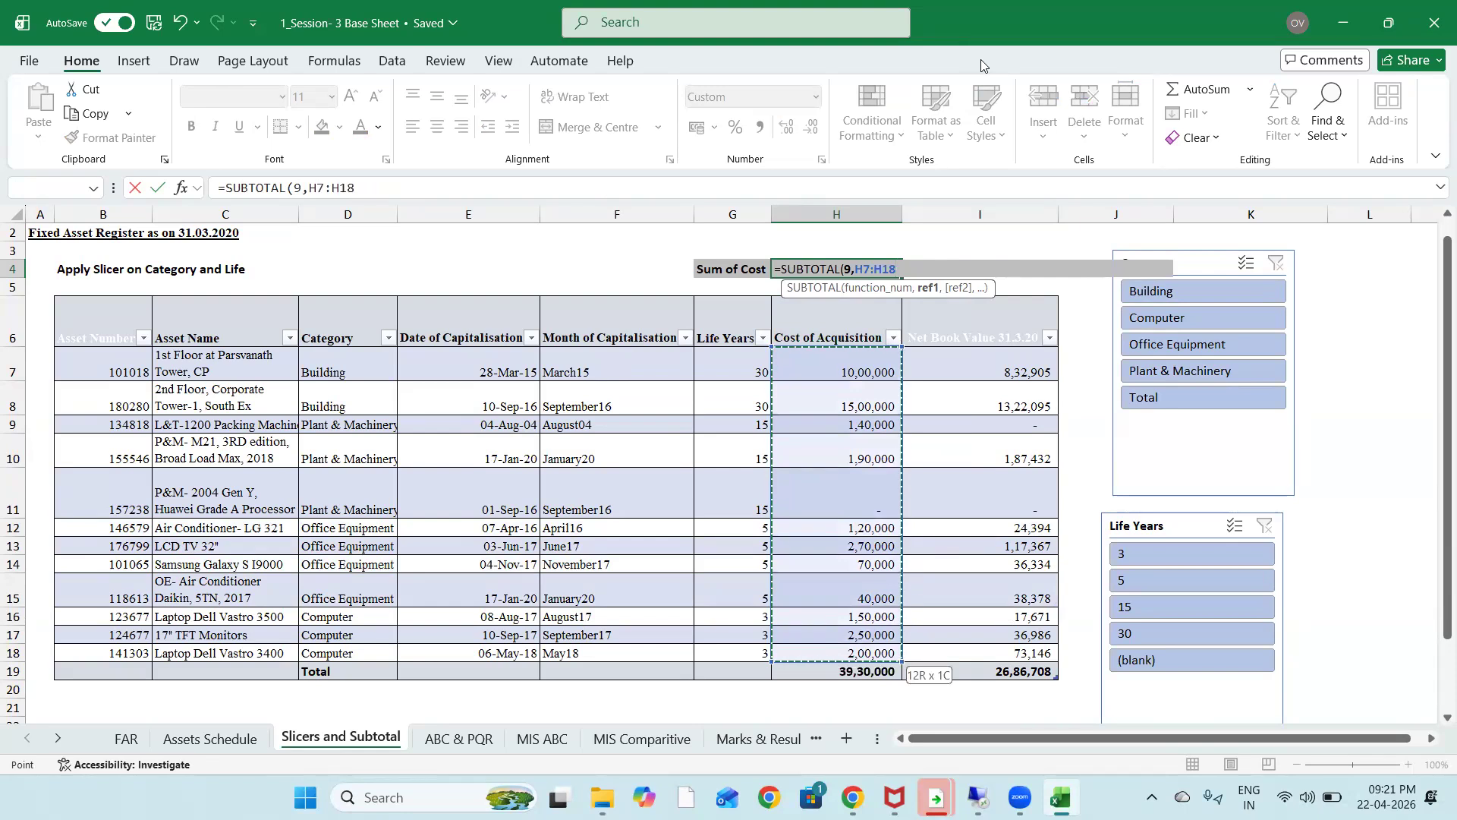
{"action": "key", "text": "Return"}
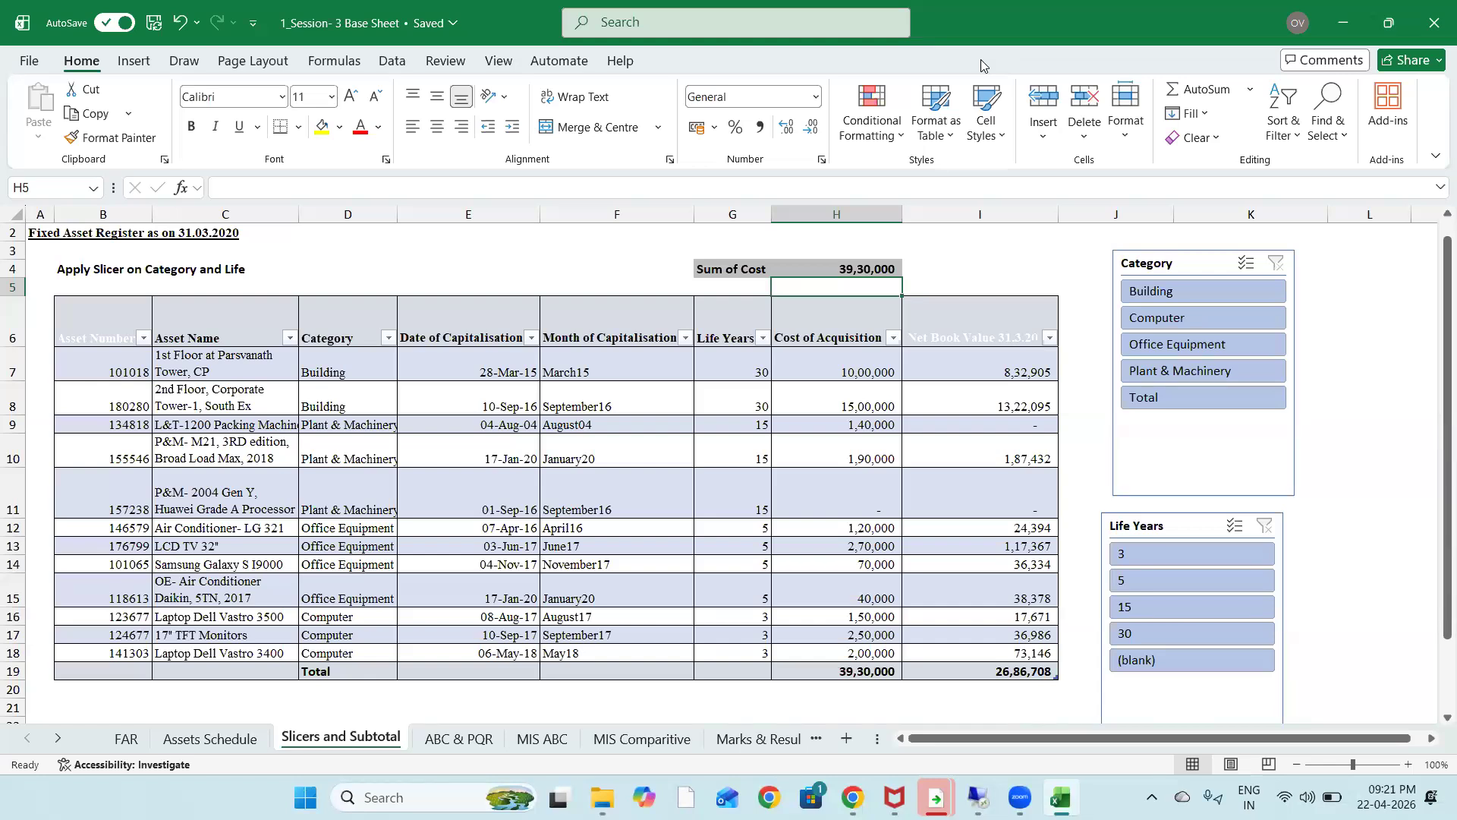
Filter the table's Category column to Building, Computer and Office Equipment using the filter in its header
{"action": "key", "text": "Down"}
{"action": "key", "text": "Left"}
{"action": "key", "text": "Left"}
{"action": "key", "text": "Left"}
{"action": "key", "text": "Left"}
{"action": "key", "text": "Down"}
{"action": "key", "text": "Up"}
{"action": "key", "text": "alt+Down"}
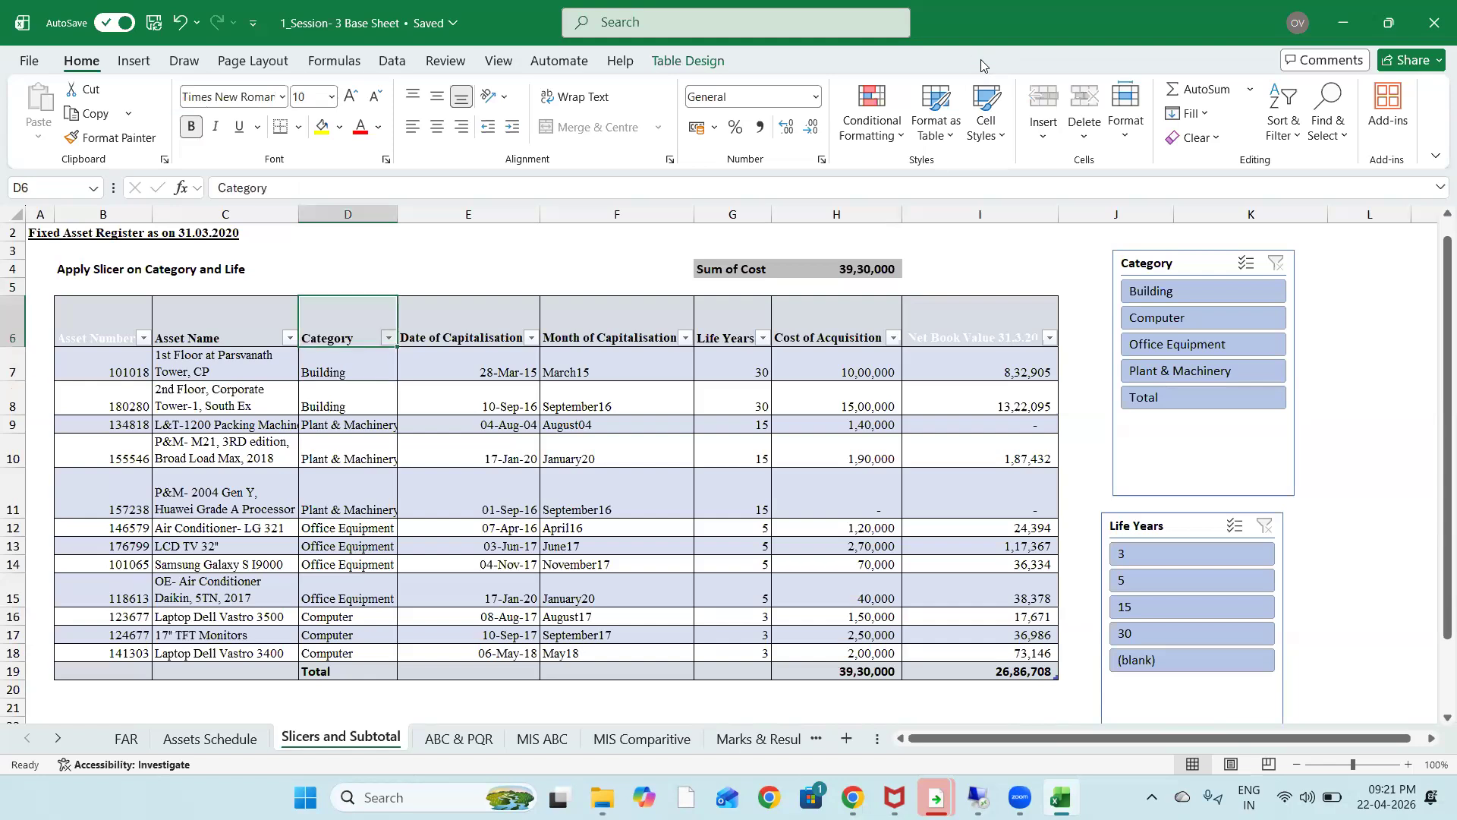
{"action": "key", "text": "Down"}
{"action": "key", "text": "Down"}
{"action": "key", "text": "Down"}
{"action": "key", "text": "Down"}
{"action": "key", "text": "Down"}
{"action": "key", "text": "Down"}
{"action": "key", "text": "Down"}
{"action": "key", "text": "Down"}
{"action": "key", "text": "Down"}
{"action": "key", "text": "Up"}
{"action": "key", "text": "space"}
{"action": "key", "text": "Down"}
{"action": "key", "text": "space"}
{"action": "key", "text": "Down"}
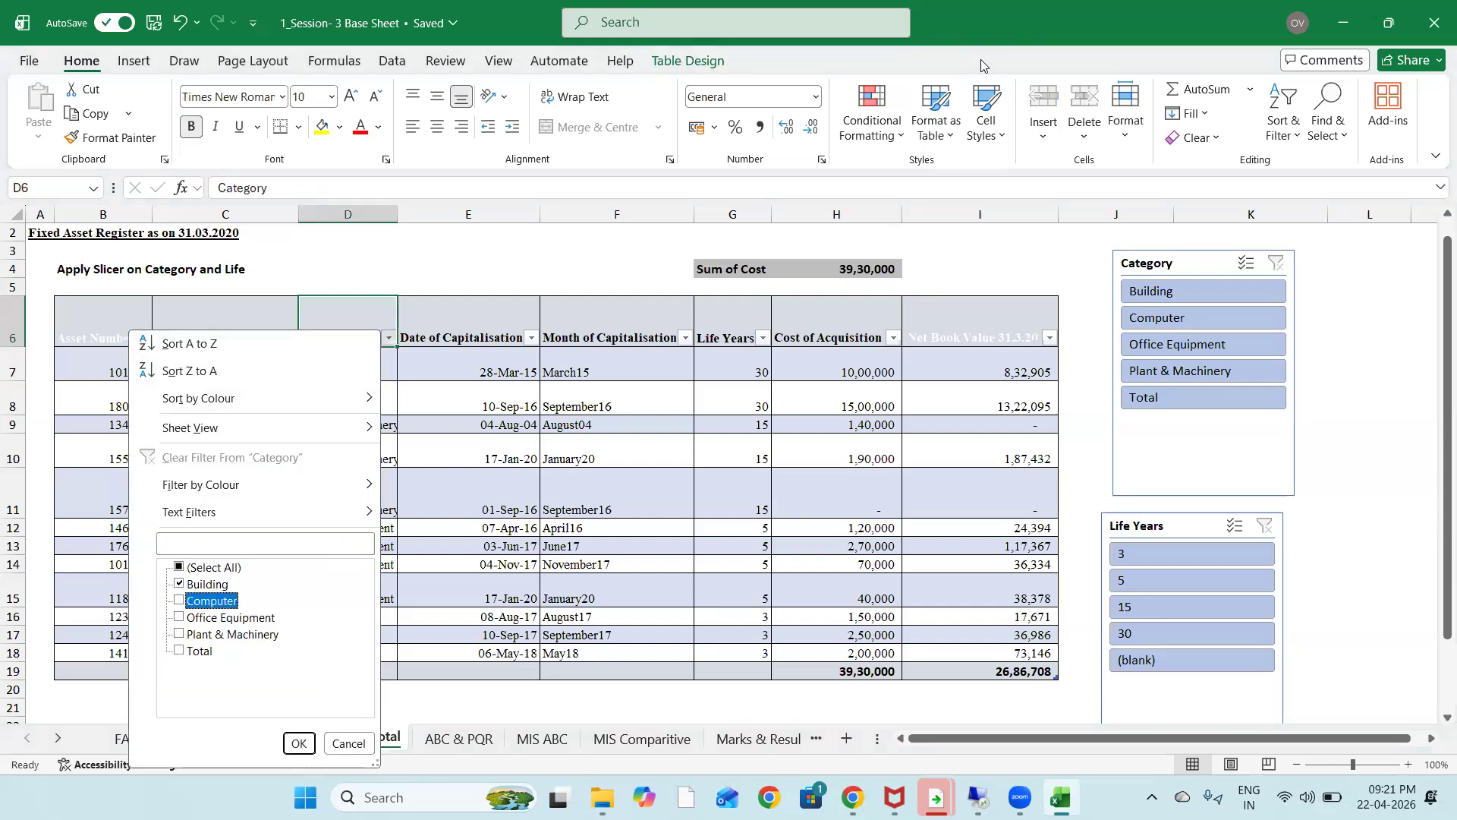
{"action": "key", "text": "space"}
{"action": "key", "text": "Down"}
{"action": "key", "text": "space"}
{"action": "key", "text": "Return"}
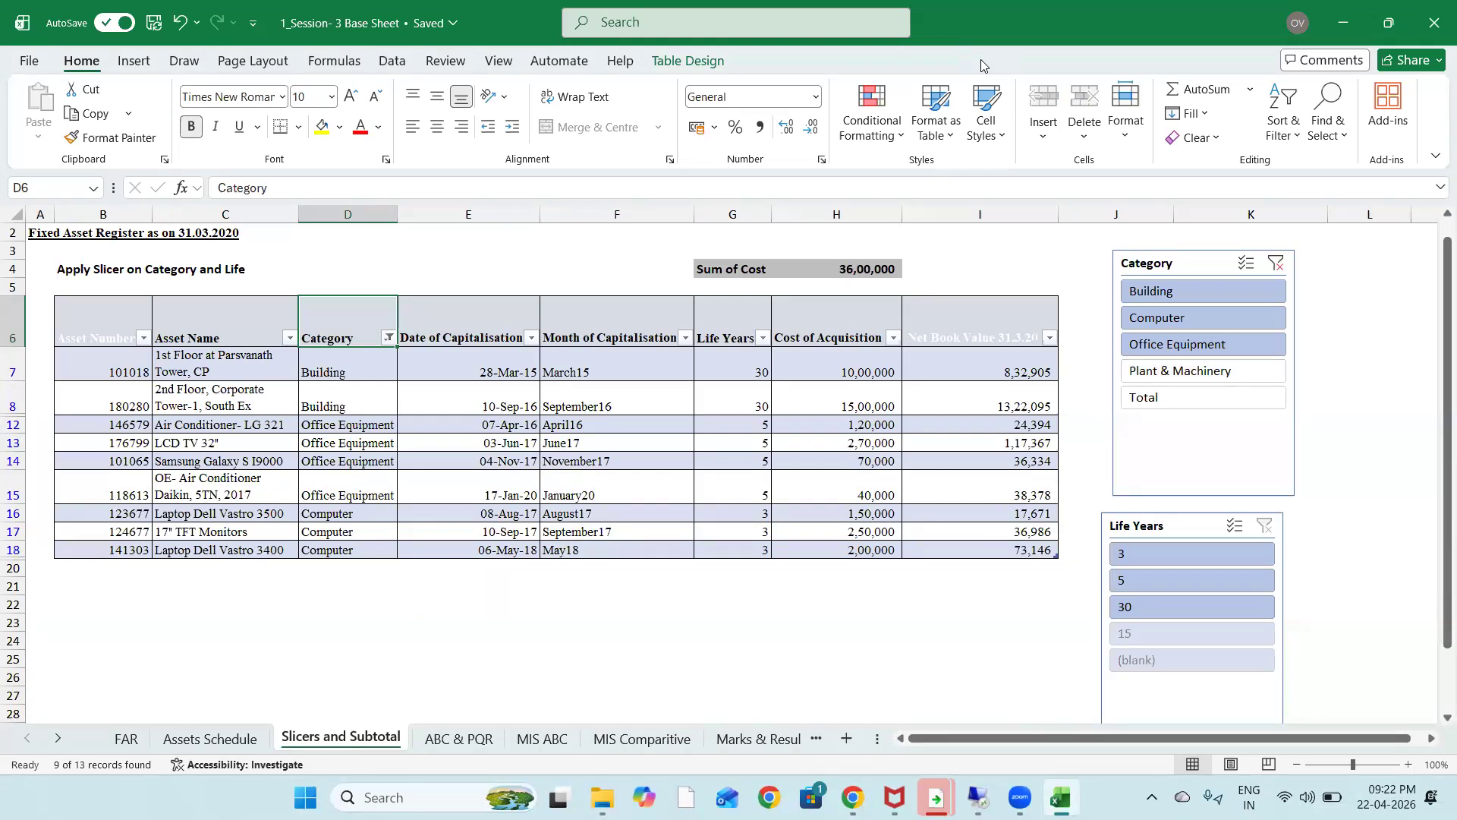
Select all categories again in the Category column's header filter
{"action": "key", "text": "Down"}
{"action": "key", "text": "Up"}
{"action": "key", "text": "Right"}
{"action": "key", "text": "Left"}
{"action": "key", "text": "alt+Down"}
{"action": "key", "text": "Down"}
{"action": "key", "text": "Down"}
{"action": "key", "text": "Down"}
{"action": "key", "text": "Down"}
{"action": "key", "text": "Down"}
{"action": "key", "text": "Down"}
{"action": "key", "text": "Down"}
{"action": "key", "text": "Down"}
{"action": "key", "text": "Down"}
{"action": "key", "text": "Down"}
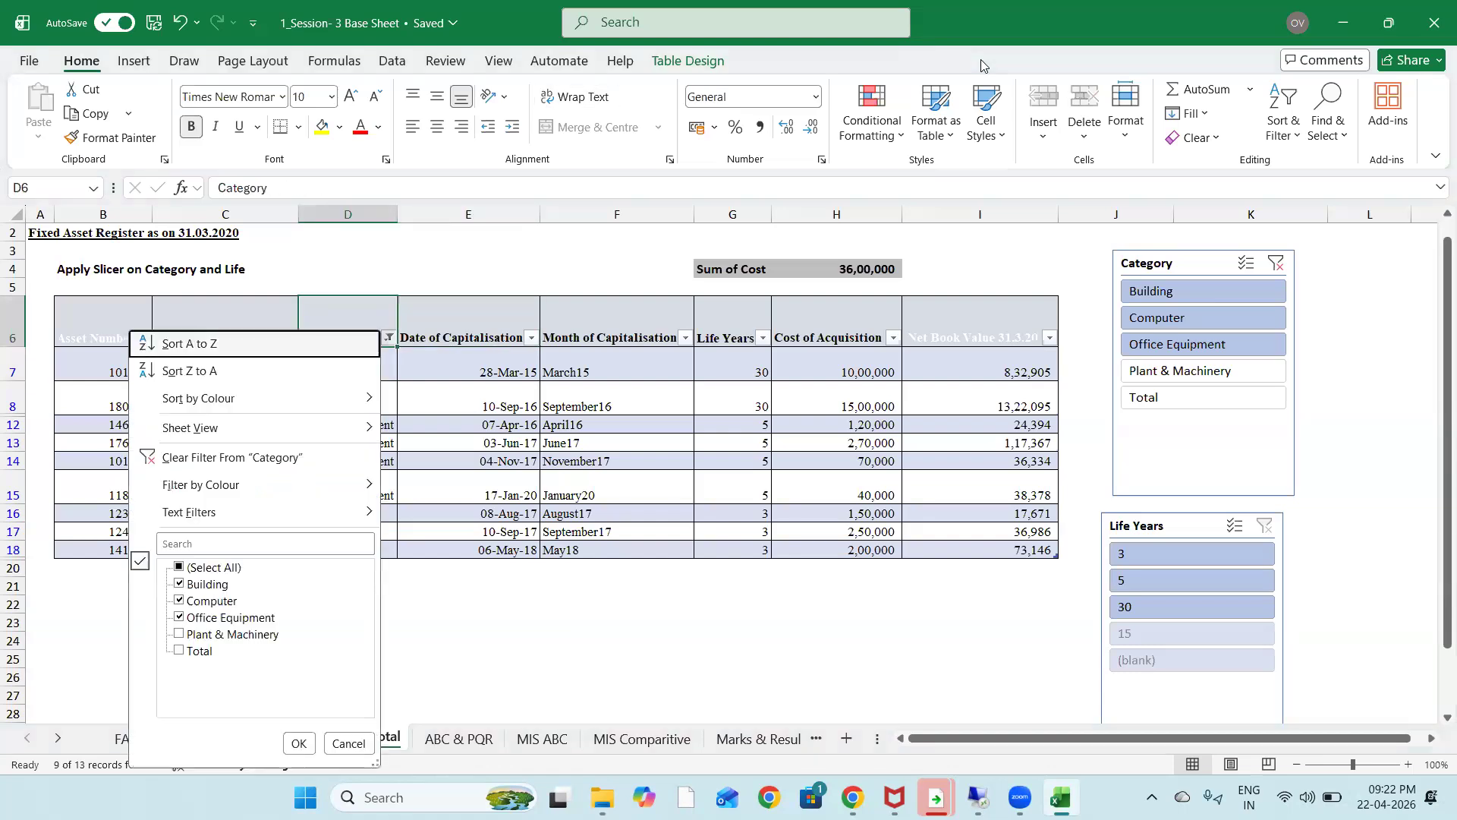
{"action": "key", "text": "Up"}
{"action": "key", "text": "space"}
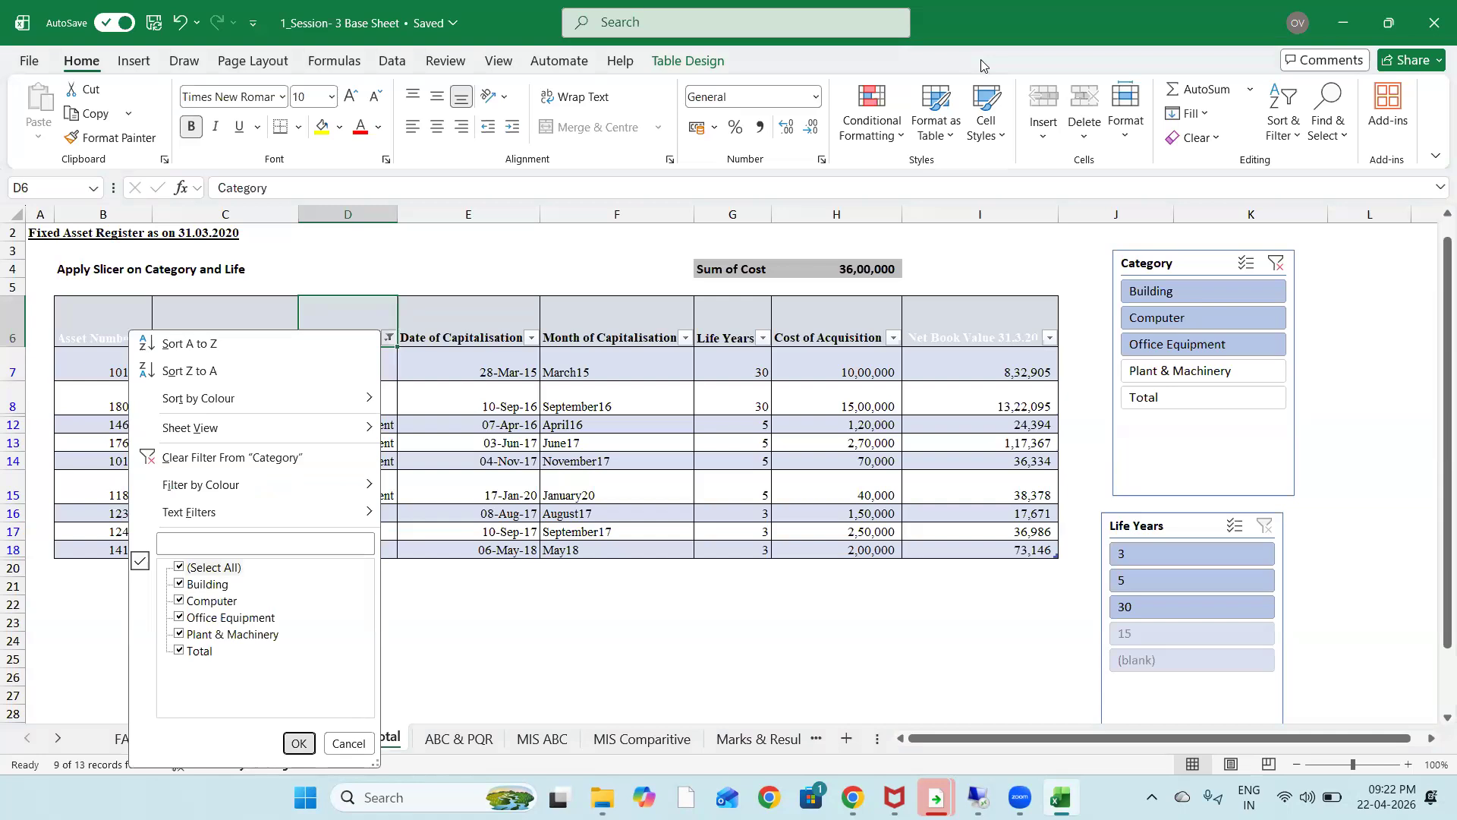
{"action": "key", "text": "Return"}
Start a SUBTOTAL formula in G5 above the Life Years header with function number 2 (COUNT)
{"action": "key", "text": "Down"}
{"action": "key", "text": "Down"}
{"action": "key", "text": "Right"}
{"action": "key", "text": "Right"}
{"action": "key", "text": "Right"}
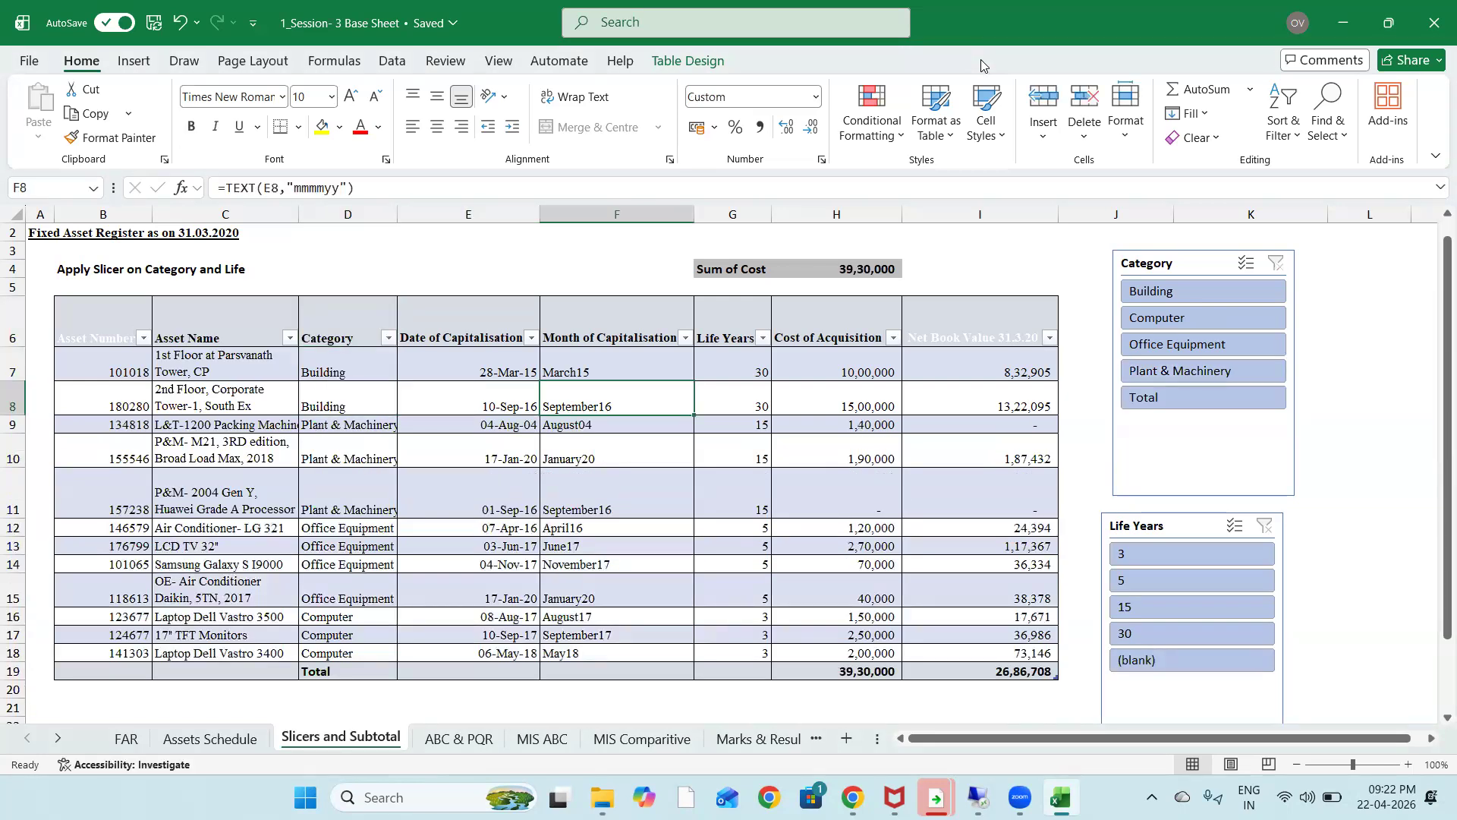
{"action": "key", "text": "Down"}
{"action": "key", "text": "Down"}
{"action": "key", "text": "Up"}
{"action": "key", "text": "Up"}
{"action": "key", "text": "Up"}
{"action": "key", "text": "Up"}
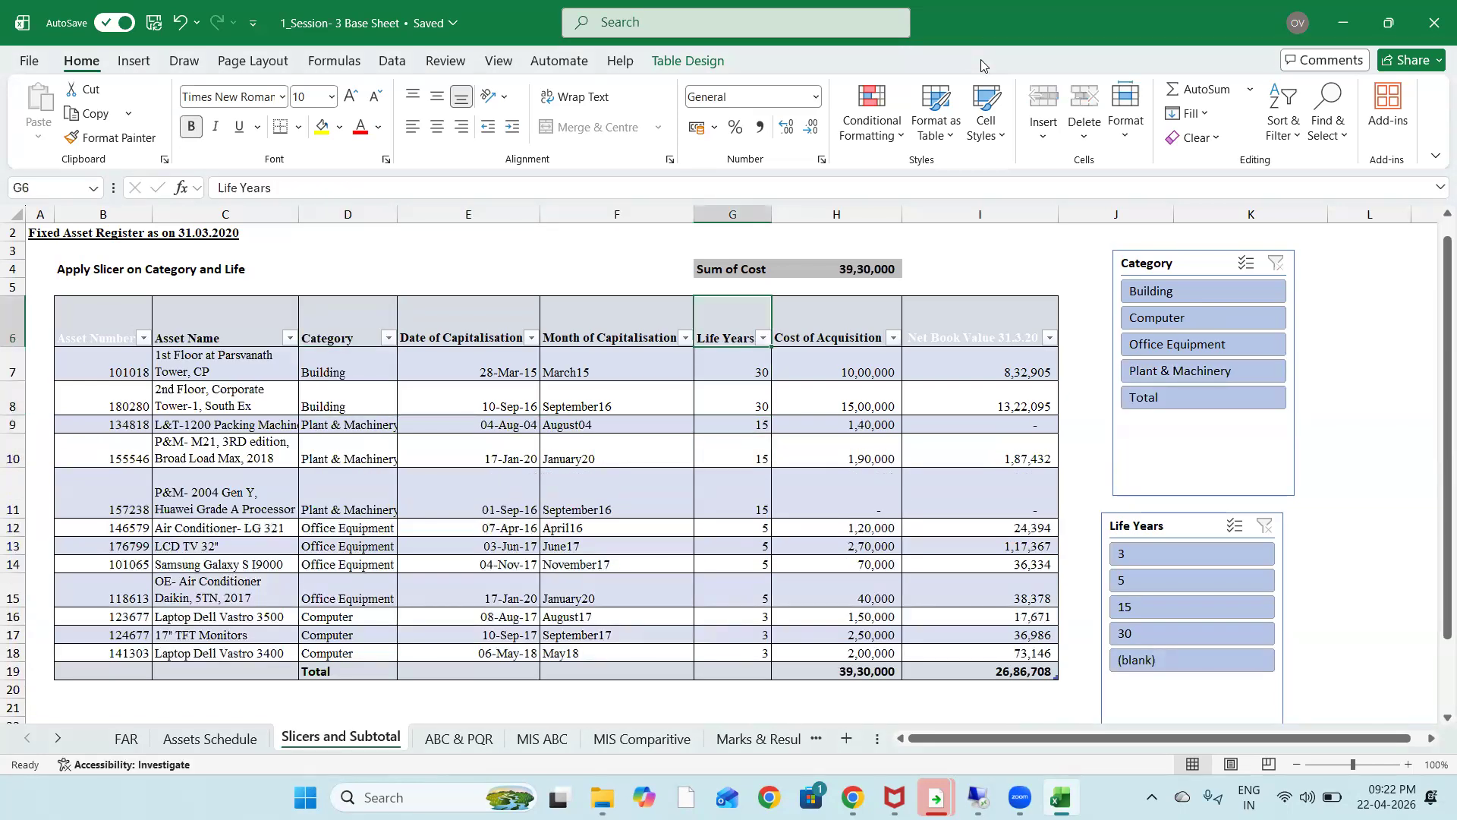
{"action": "key", "text": "Up"}
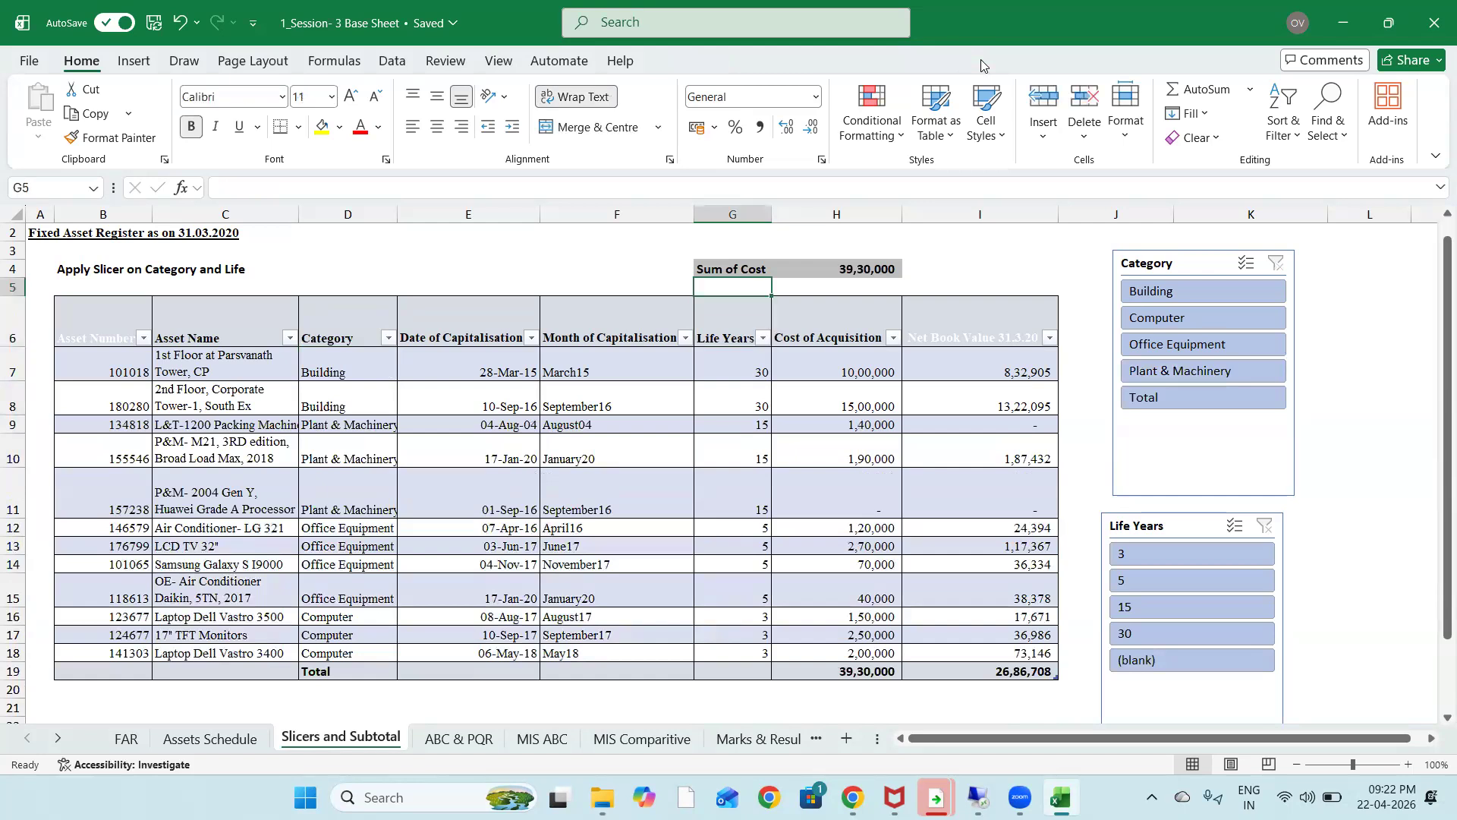
{"action": "type", "text": "=subt"}
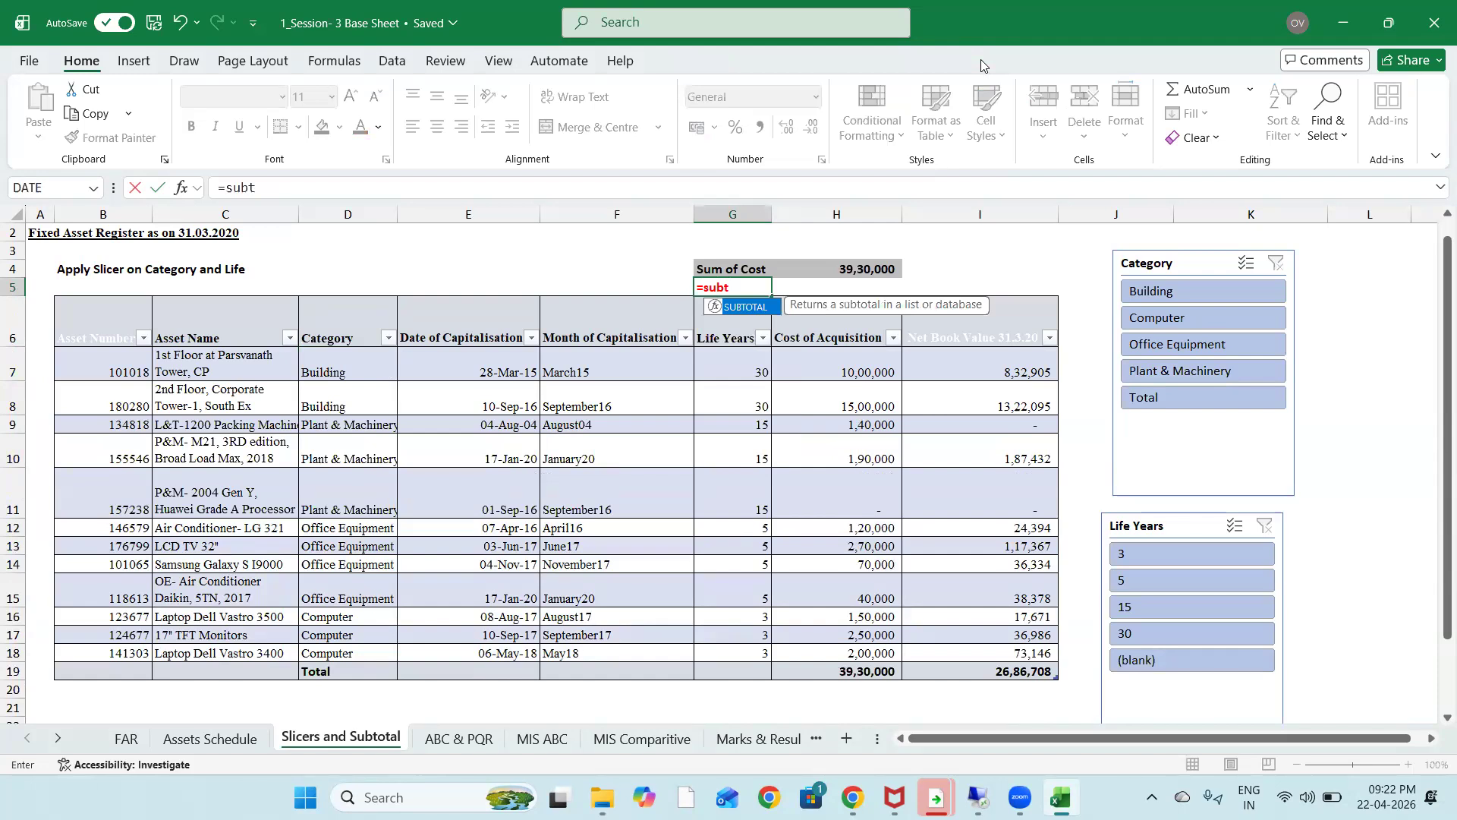
{"action": "key", "text": "Tab"}
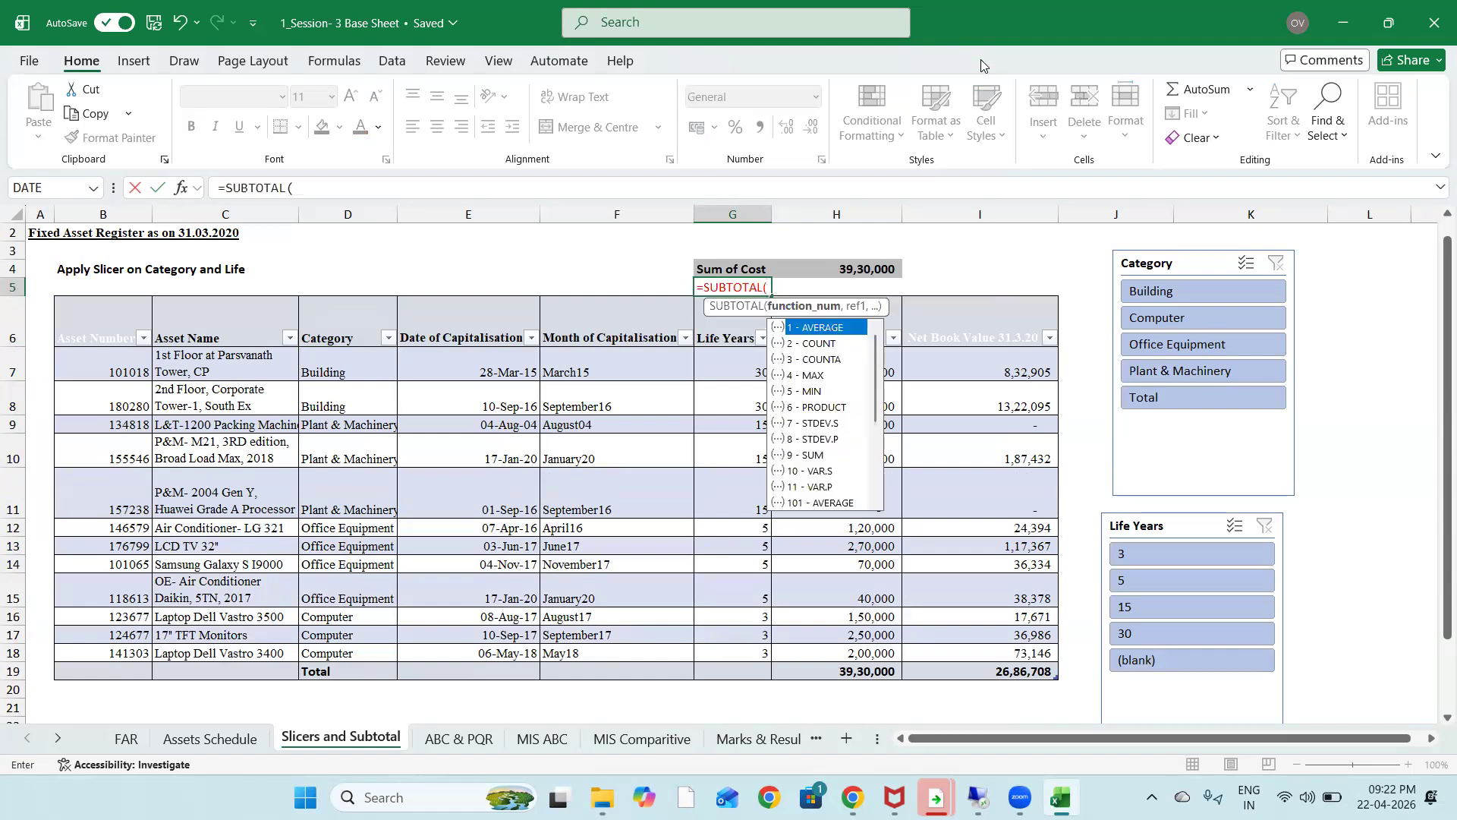
{"action": "key", "text": "Down"}
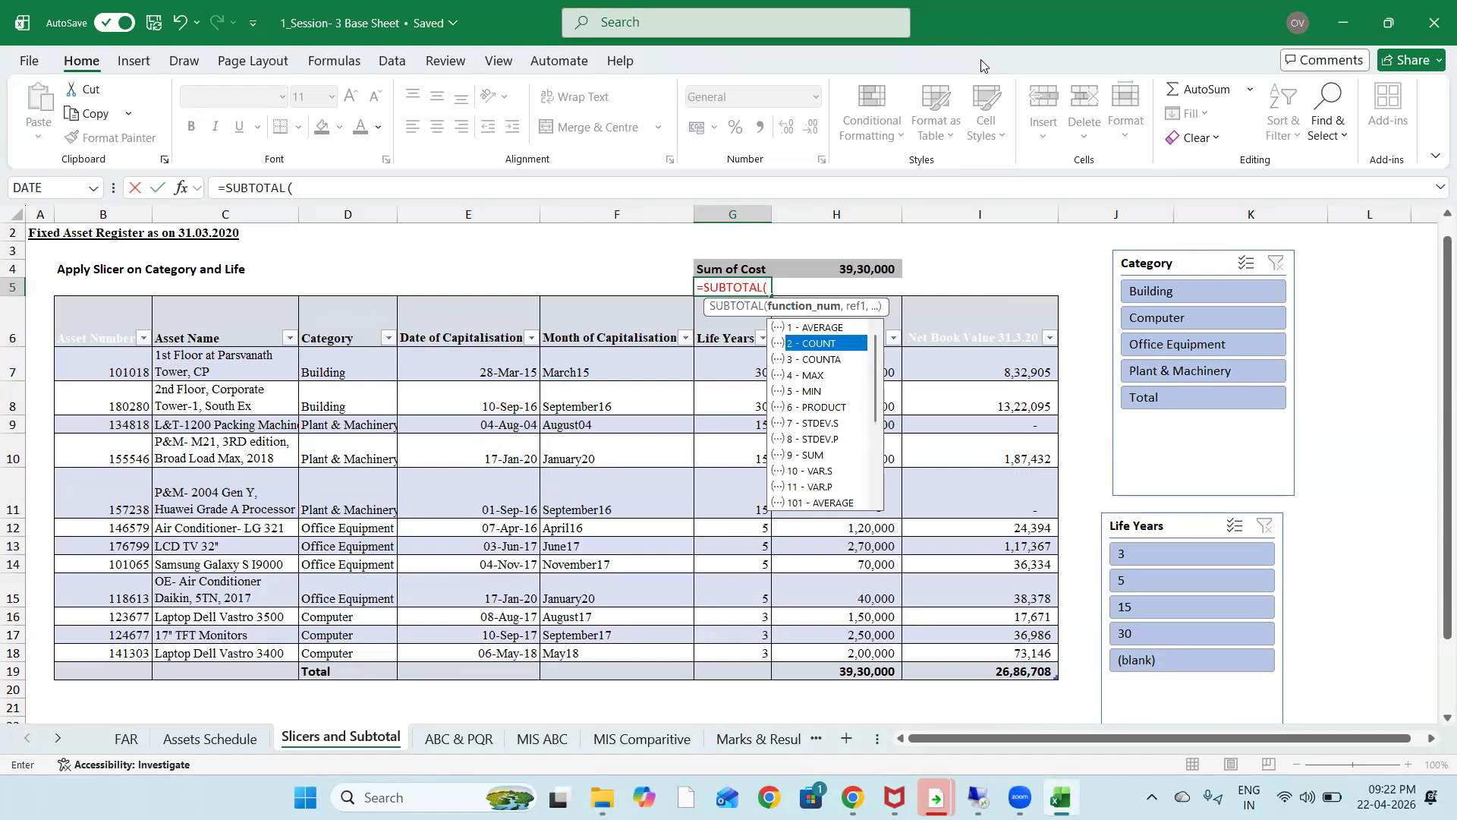
{"action": "key", "text": "Tab"}
{"action": "type", "text": ","}
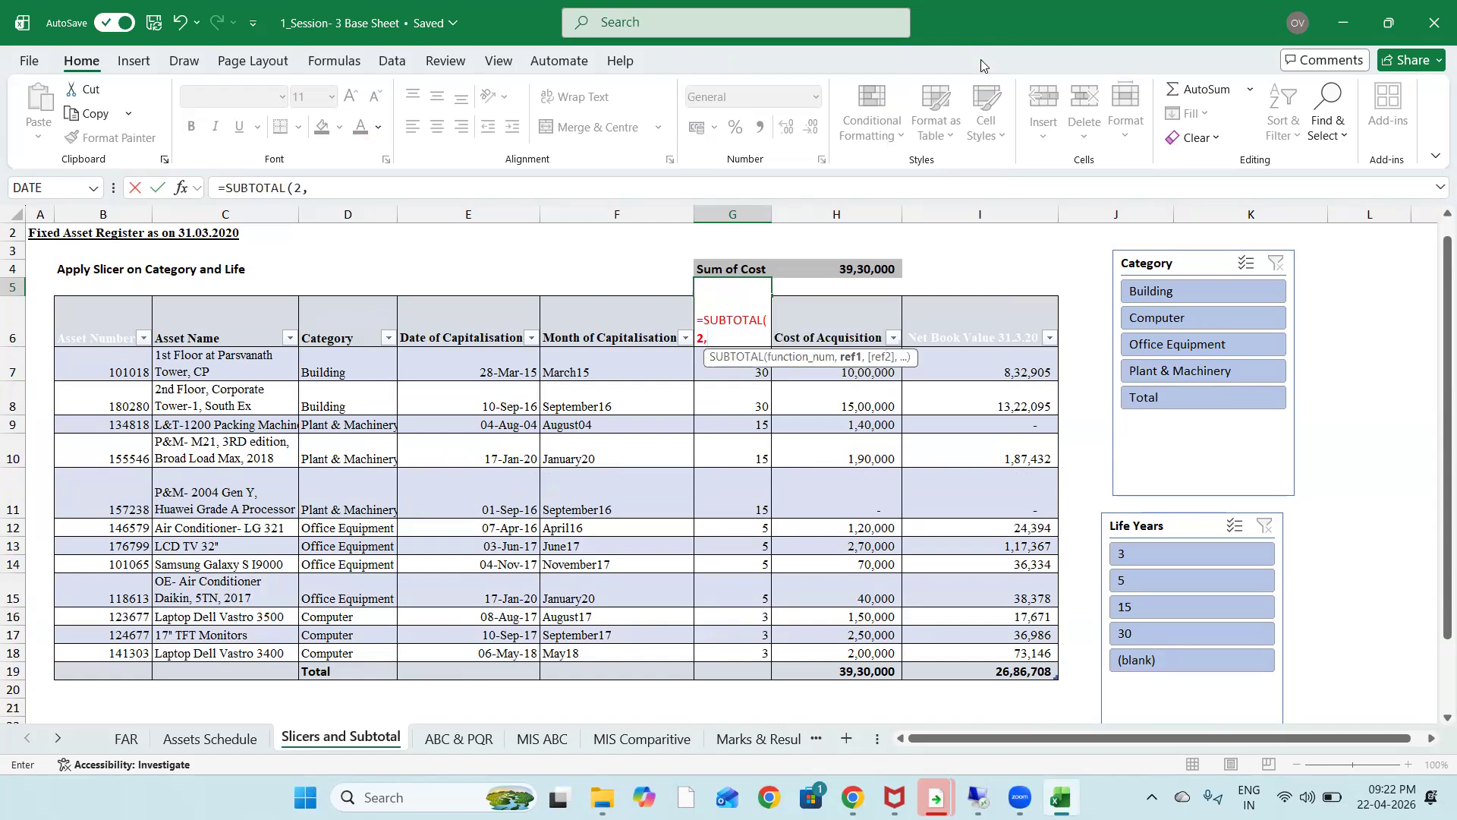
Complete the COUNT subtotal in G5 with the Life Years range G6:G18
{"action": "key", "text": "Down"}
{"action": "key", "text": "ctrl+shift+Down"}
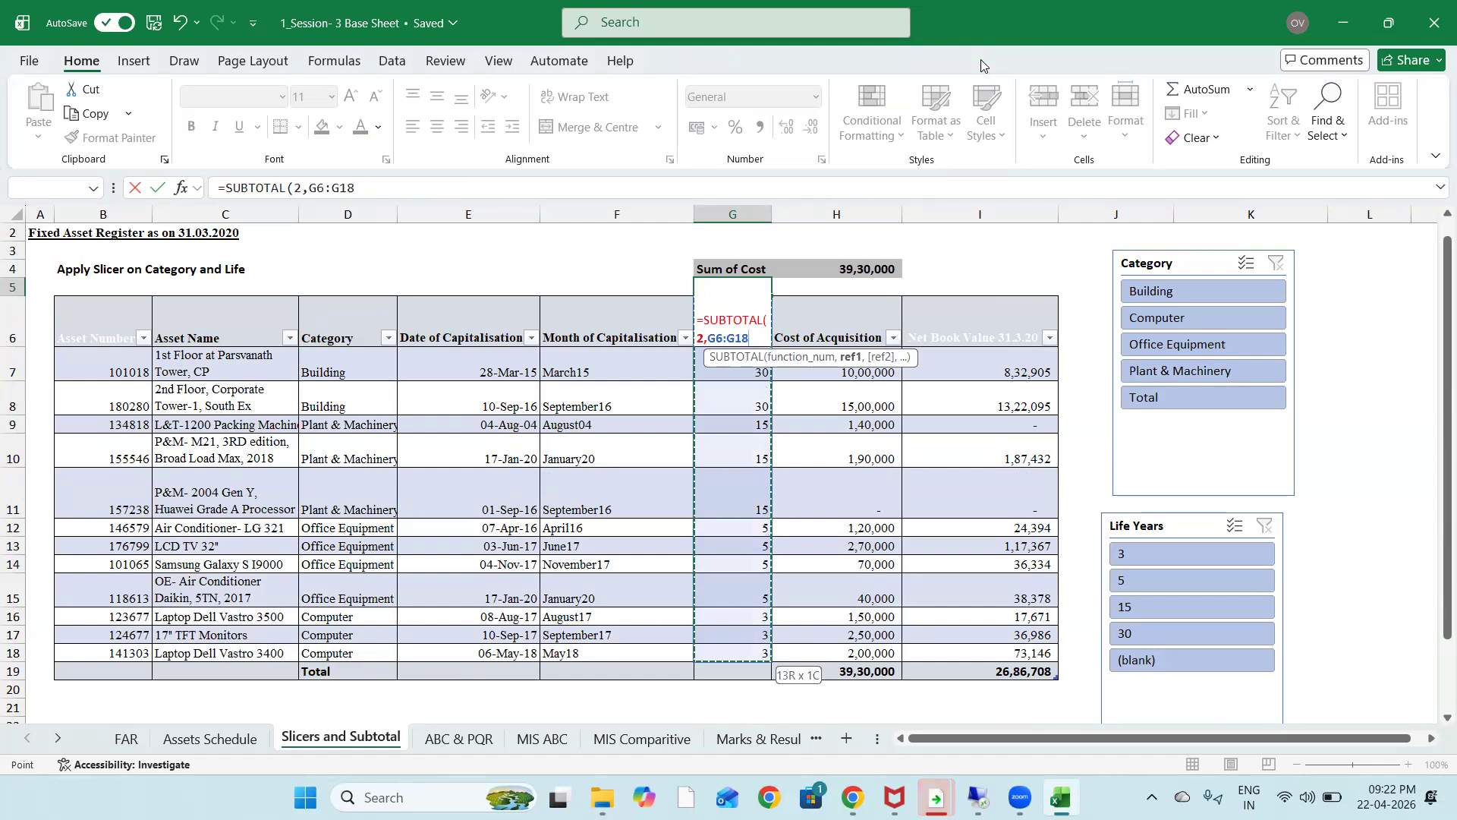
{"action": "type", "text": ")"}
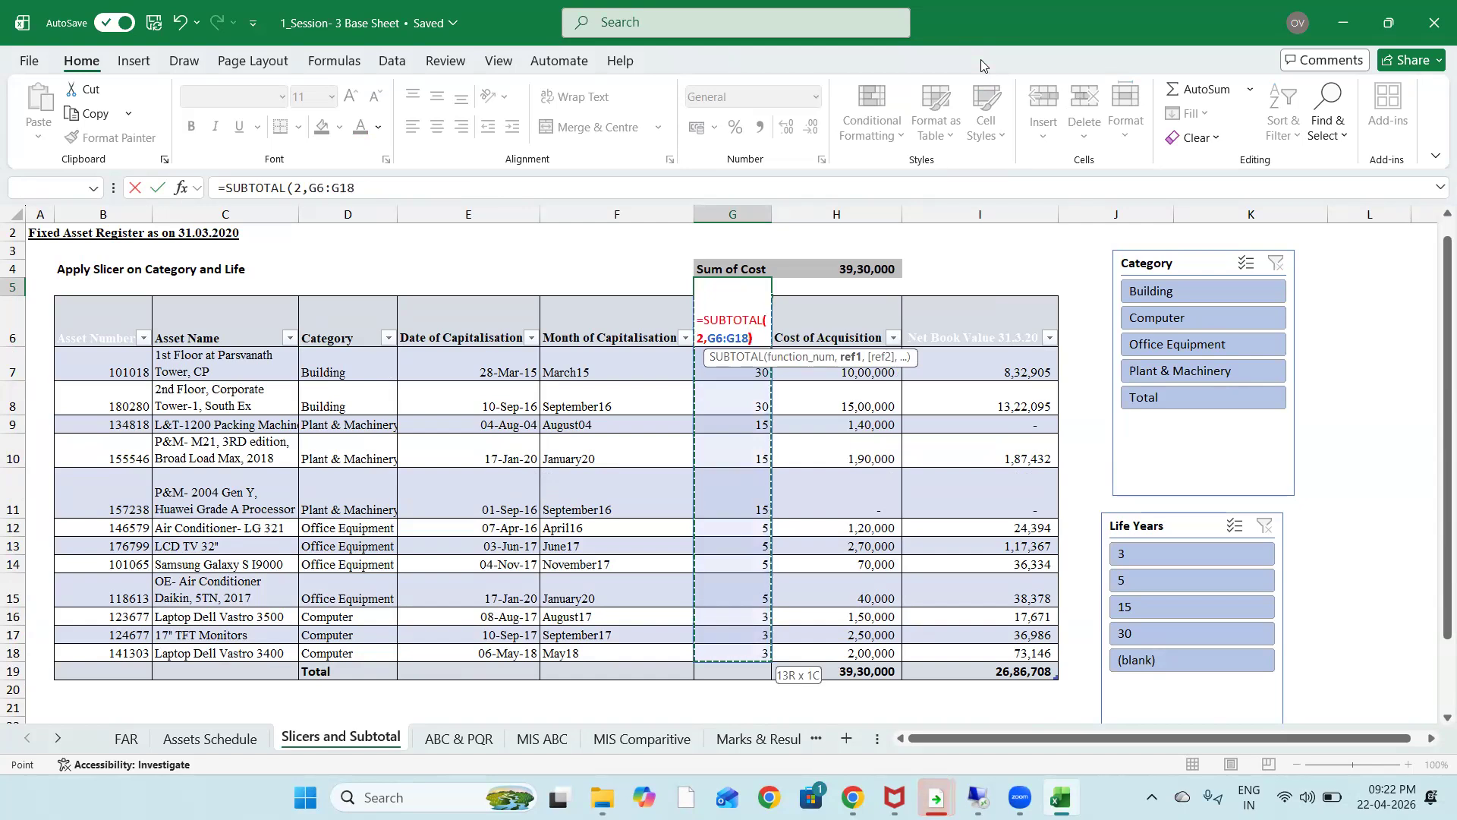
{"action": "key", "text": "Return"}
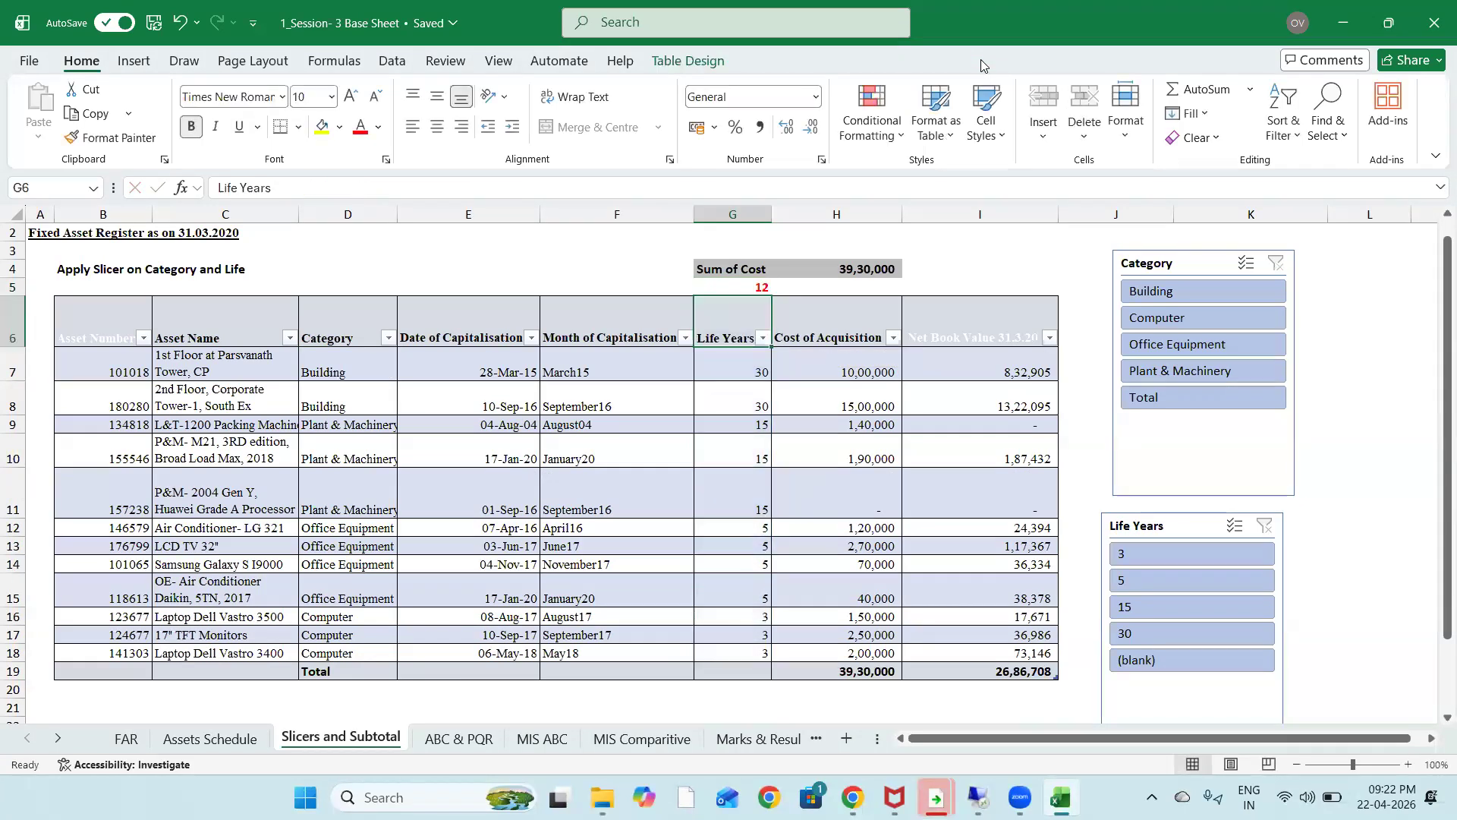
Move the COUNT subtotal formula from G5 to H5, directly under the Sum of Cost value
{"action": "key", "text": "Up"}
{"action": "key", "text": "Right"}
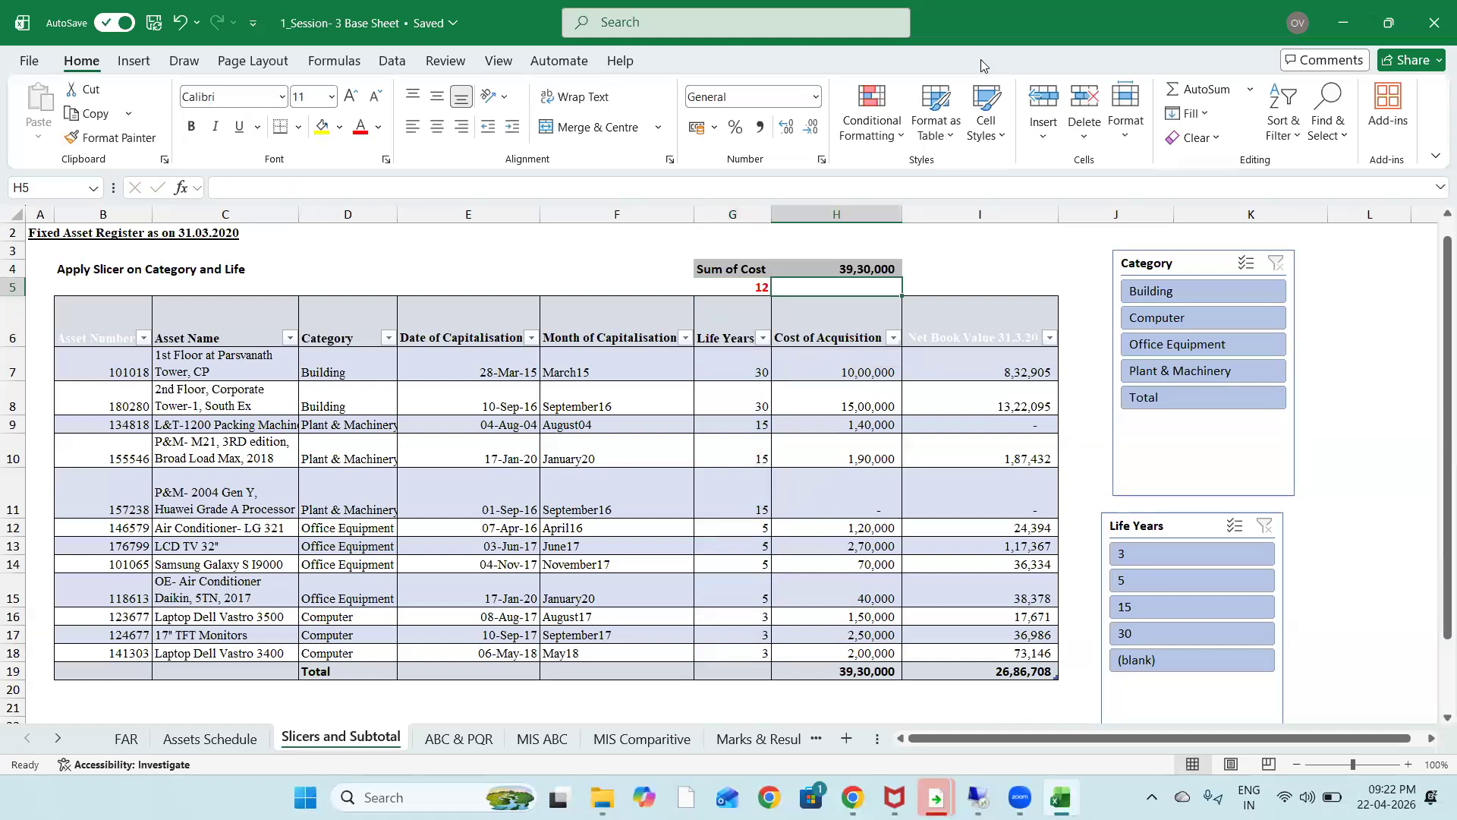
{"action": "key", "text": "Left"}
{"action": "key", "text": "ctrl+c"}
{"action": "key", "text": "Right"}
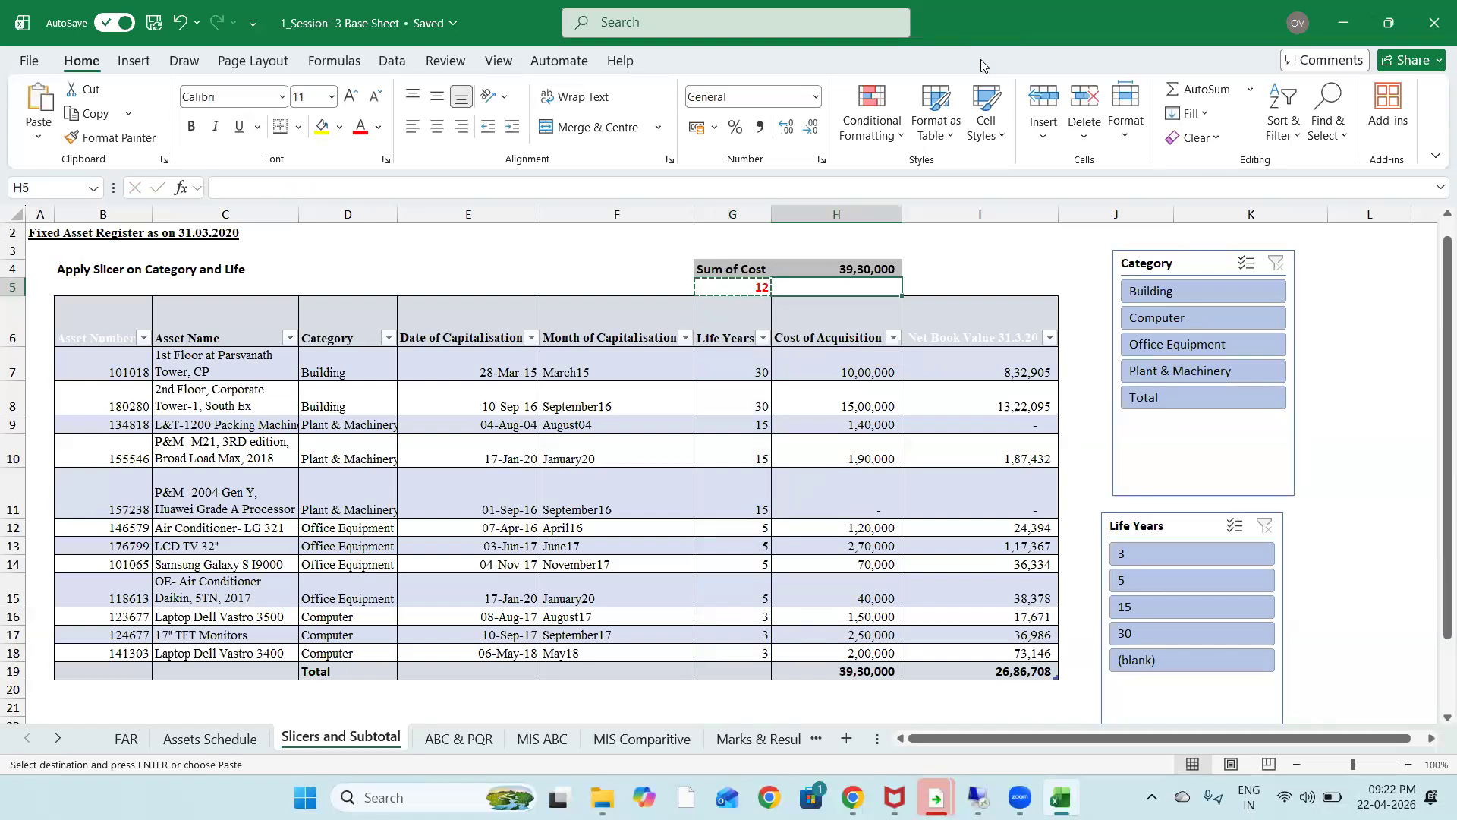
{"action": "key", "text": "Return"}
{"action": "key", "text": "Down"}
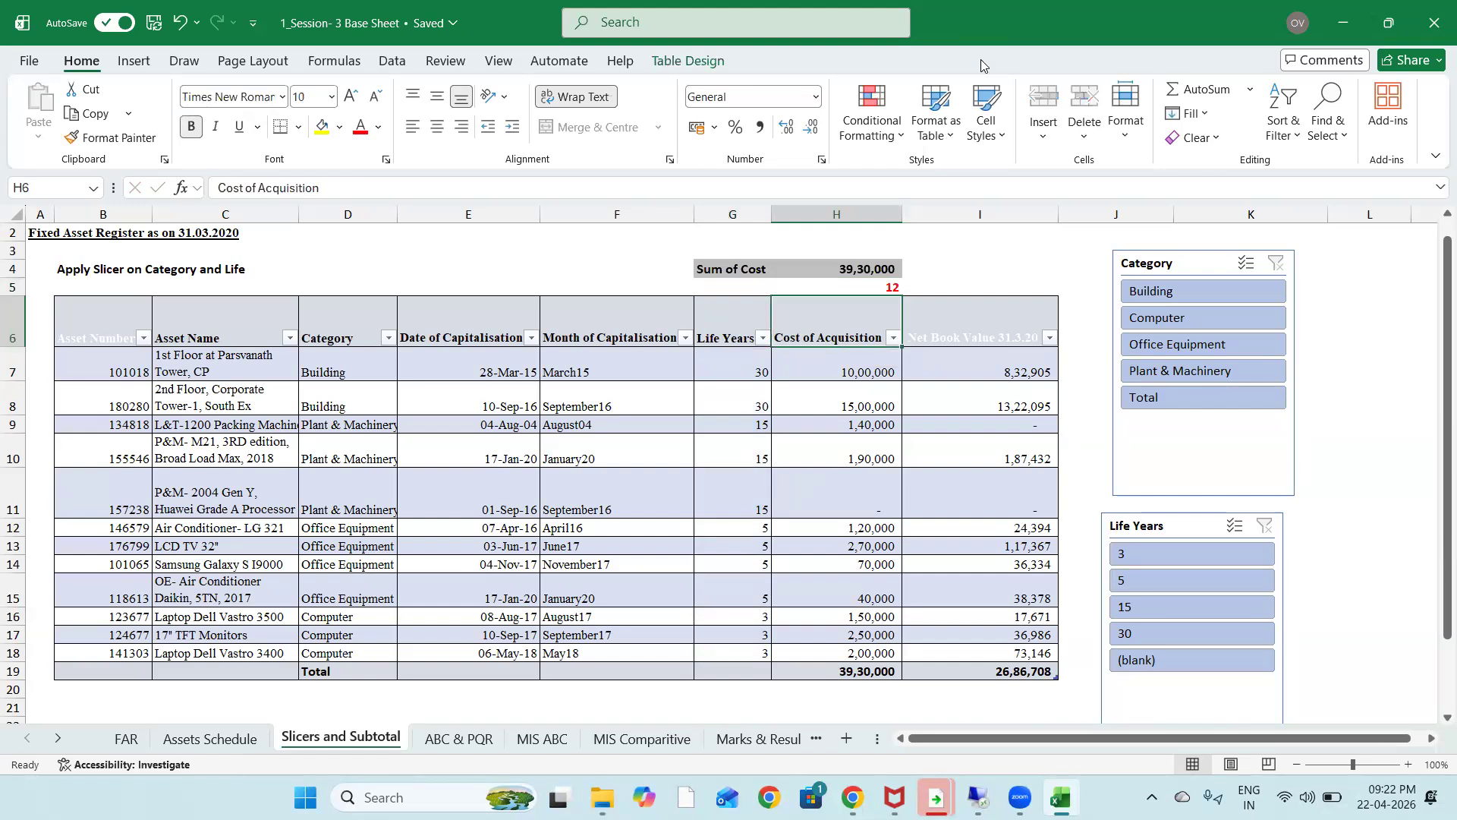
Filter the table with the Category slicer by Building and then Office Equipment to check the subtotals in H4 and H5
{"action": "key", "text": "Right"}
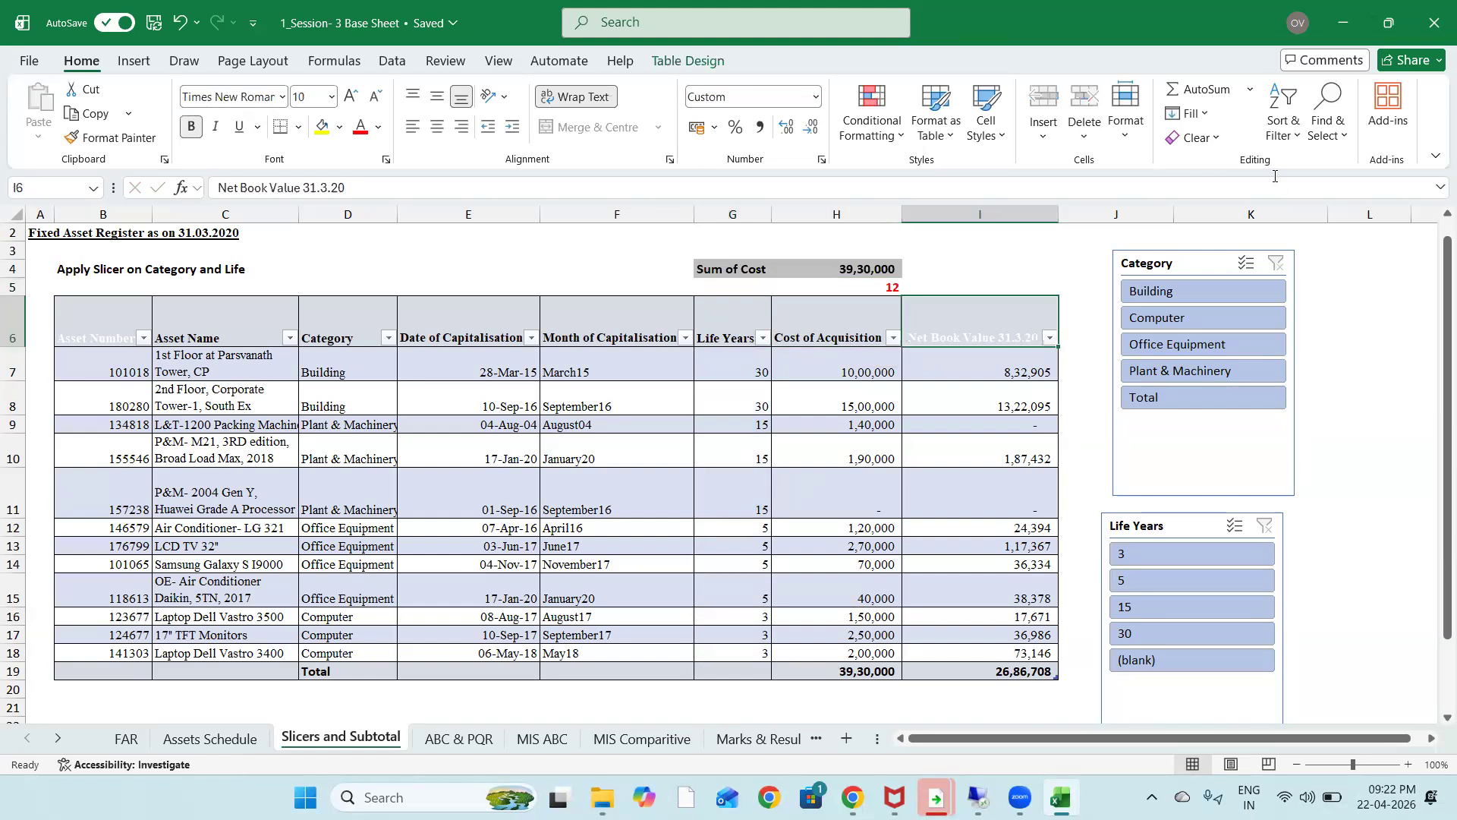
{"action": "left_click", "coordinate": [1181, 284]}
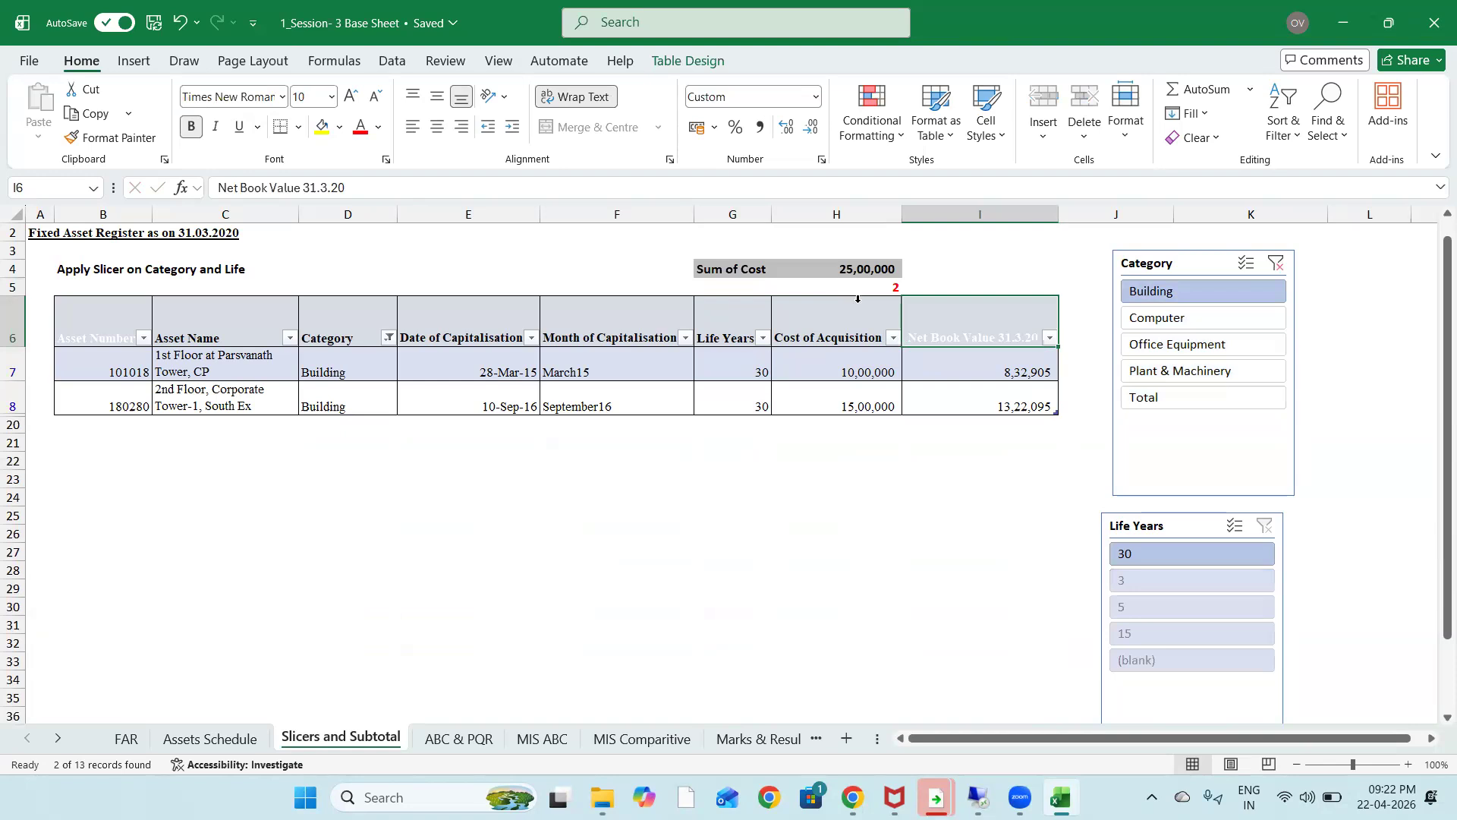
{"action": "left_click", "coordinate": [1144, 354]}
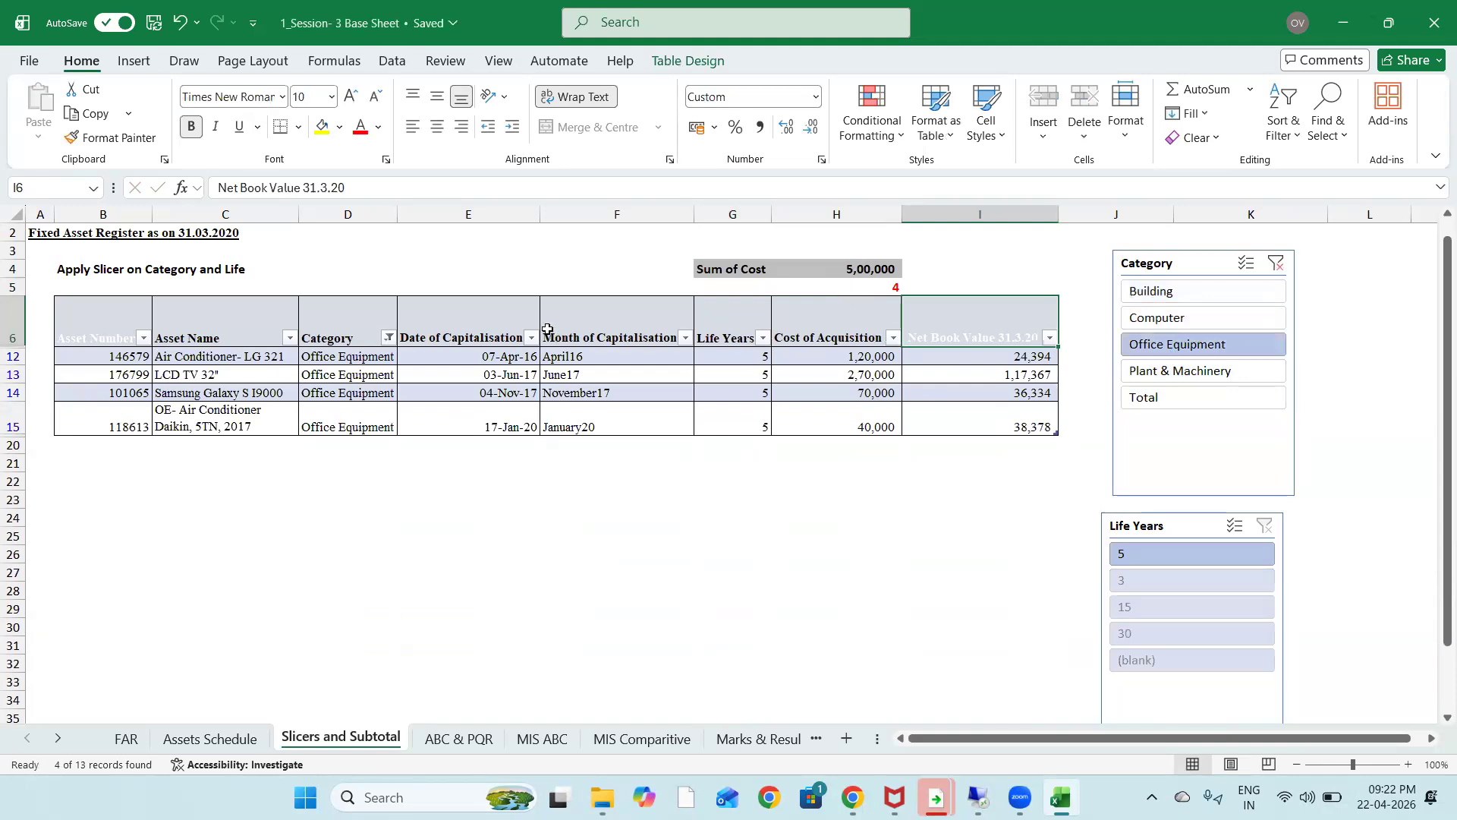
Enter the label "No of Asset" in G5 beside the count in H5
{"action": "left_click", "coordinate": [516, 374]}
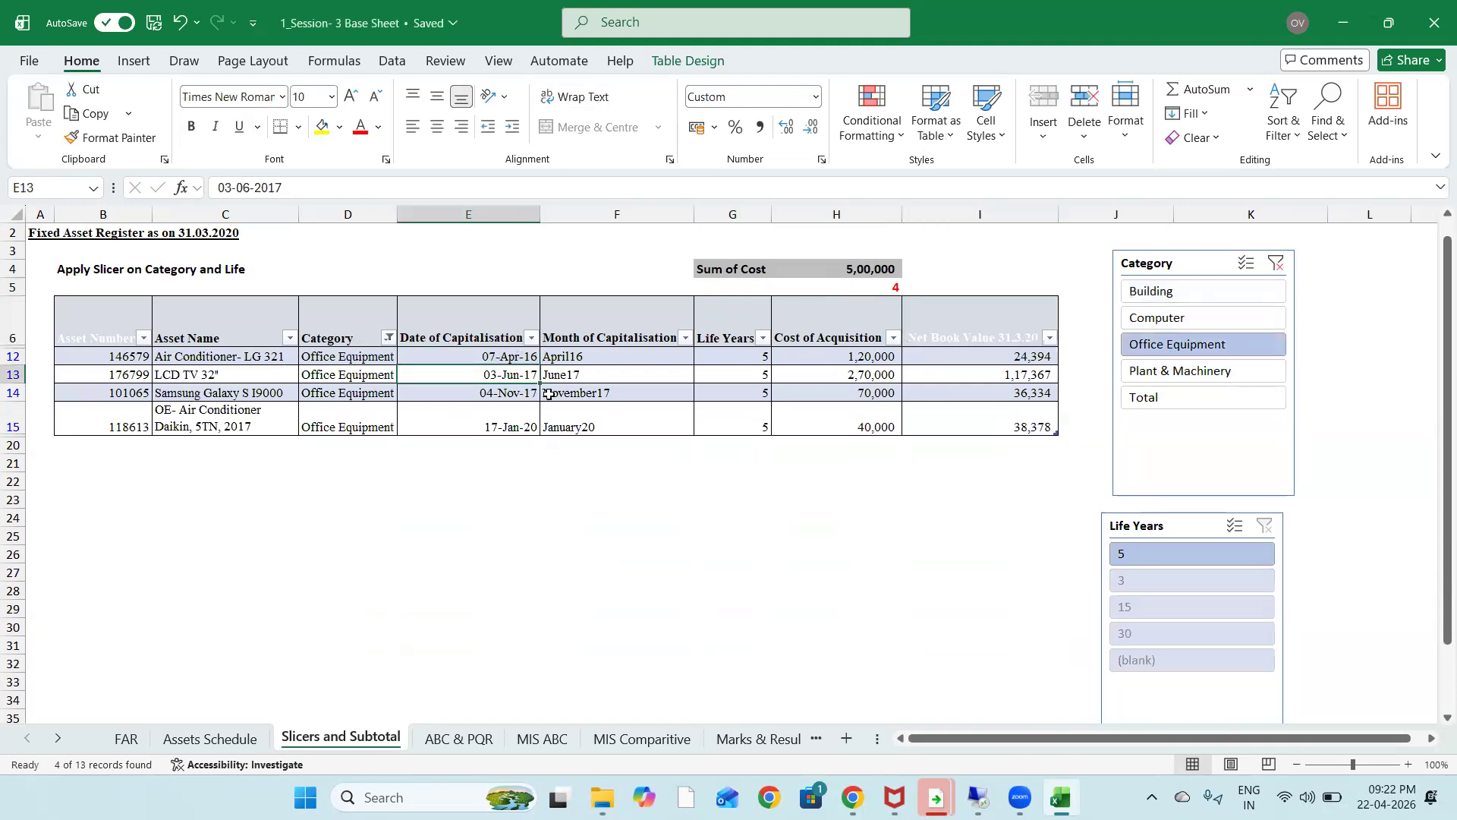
{"action": "key", "text": "Down"}
{"action": "key", "text": "Down"}
{"action": "key", "text": "Up"}
{"action": "key", "text": "Up"}
{"action": "key", "text": "Up"}
{"action": "key", "text": "Right"}
{"action": "key", "text": "Right"}
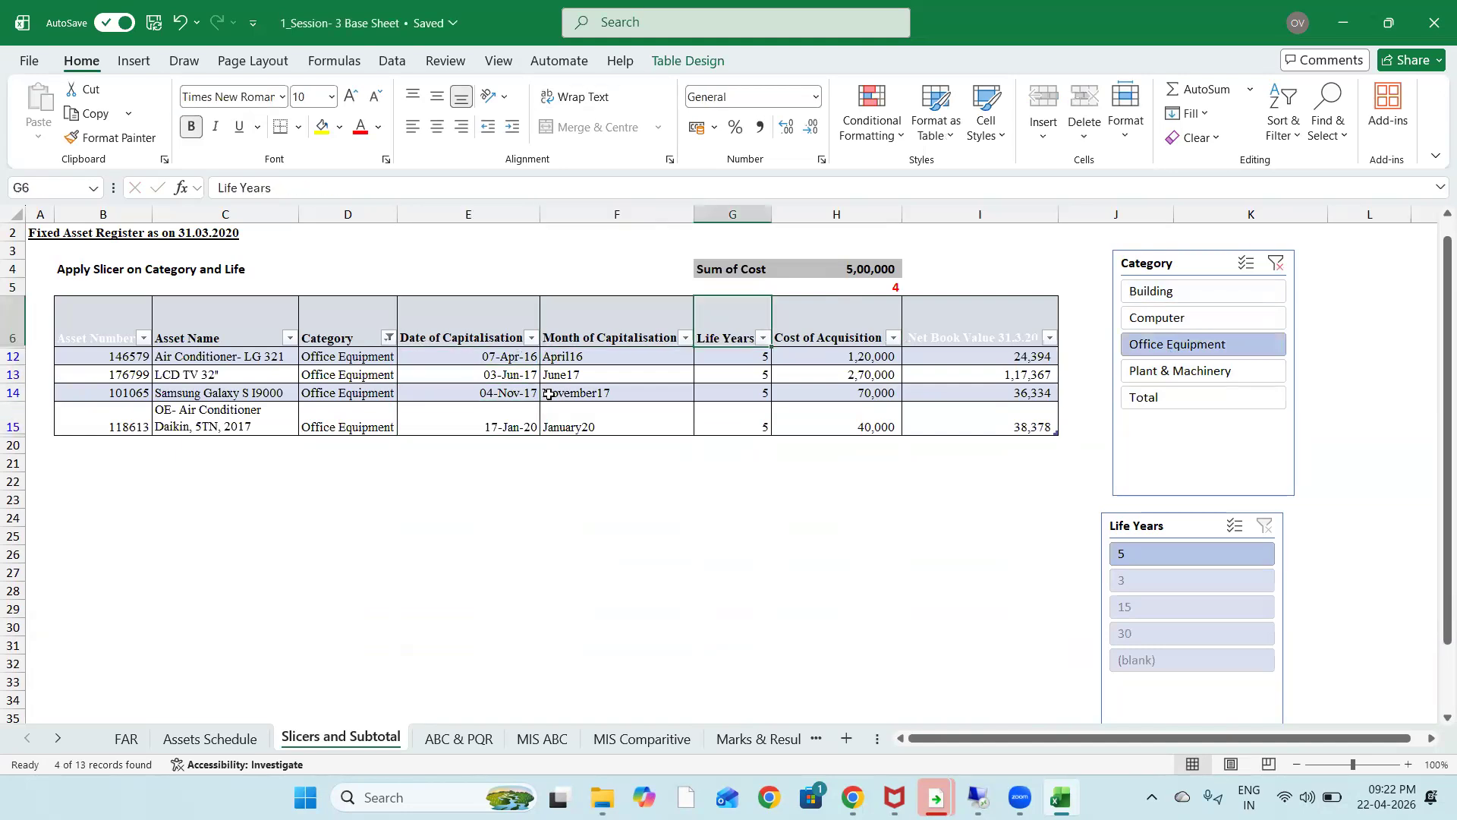
{"action": "key", "text": "Up"}
{"action": "type", "text": "No"}
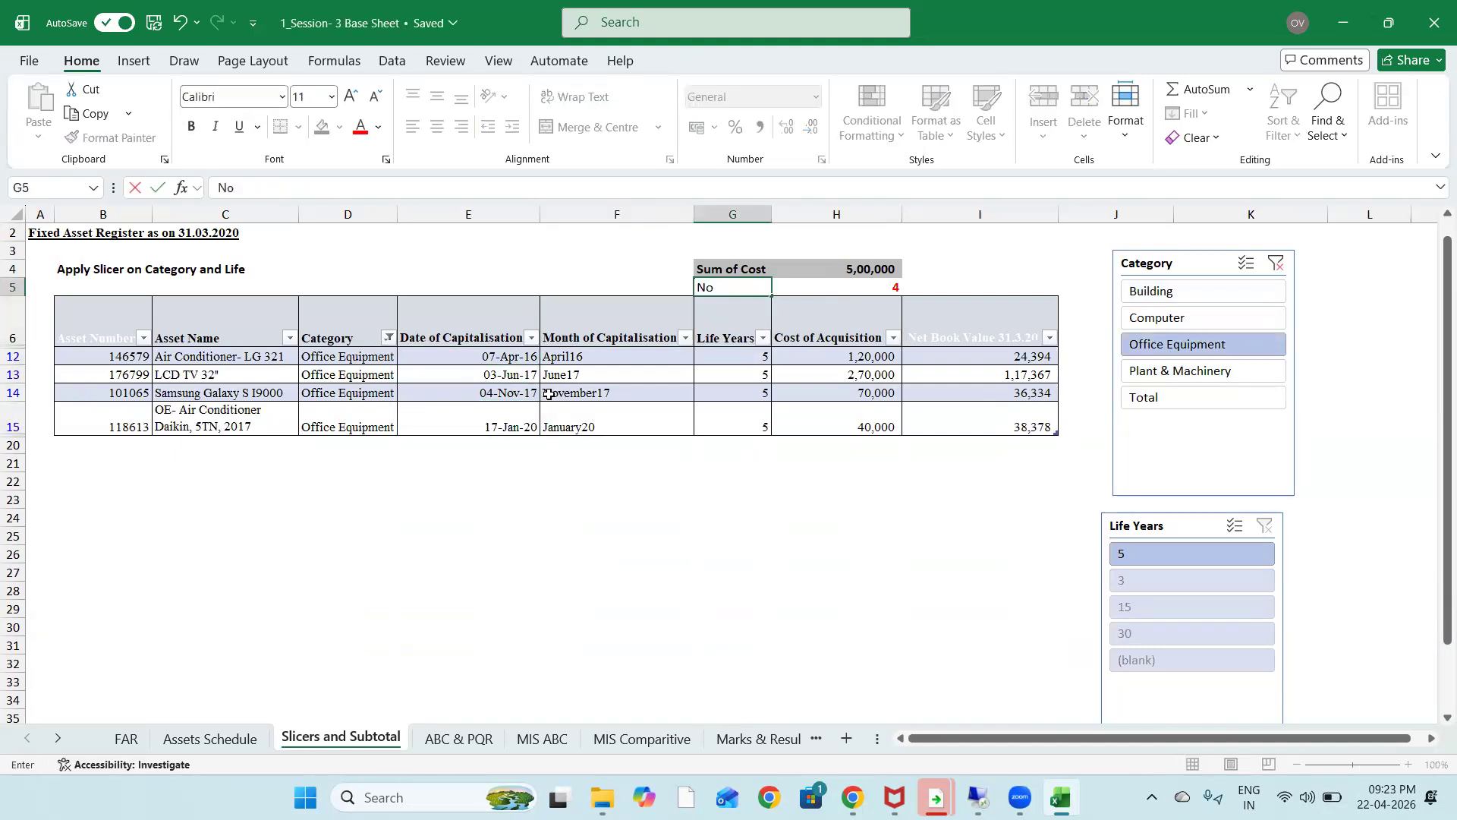
{"action": "type", "text": " of Asset"}
{"action": "key", "text": "Return"}
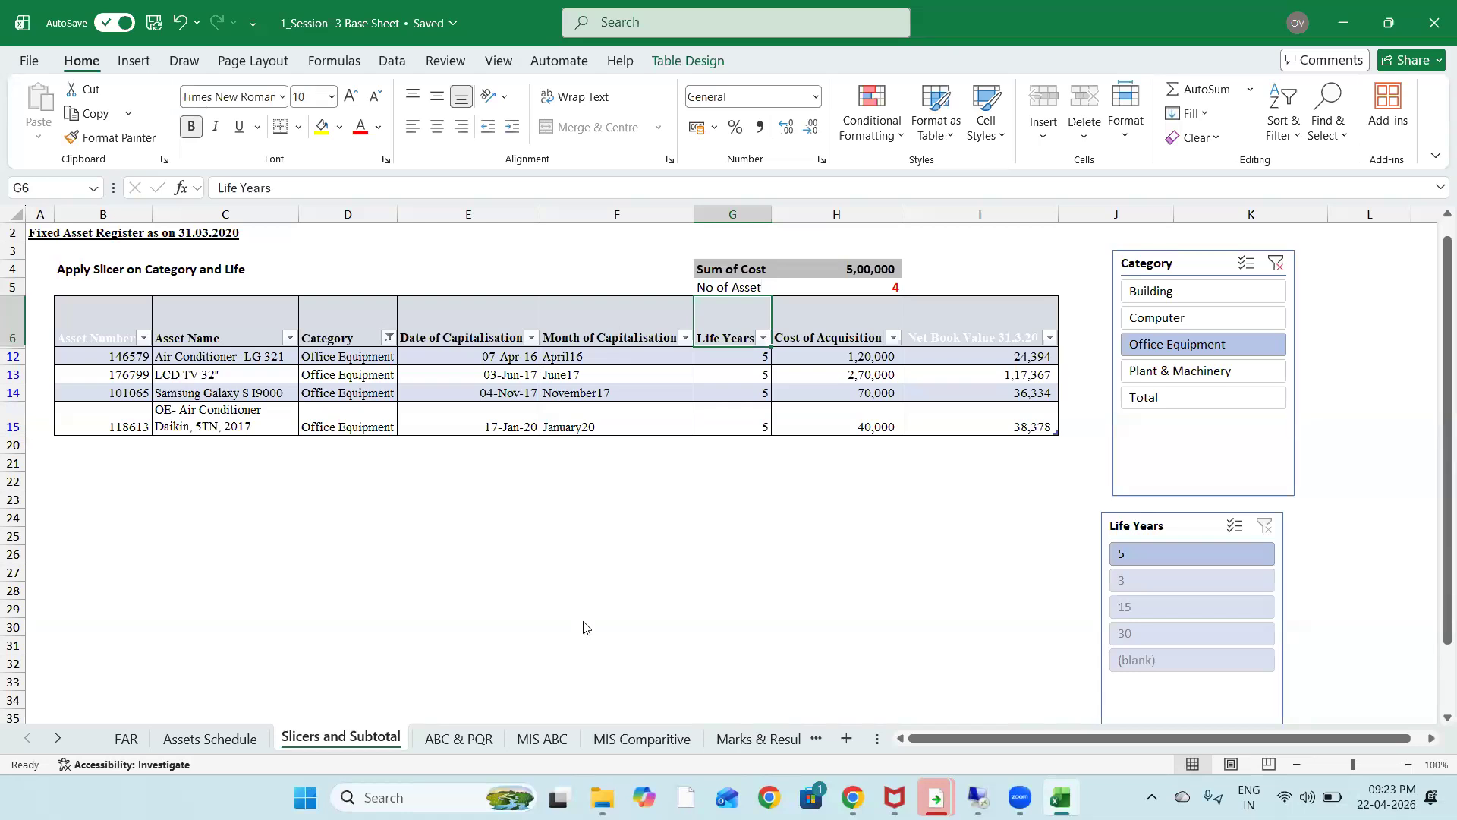
Open the ABC & PQR sheet and widen column H to fit the "Variance %" header
{"action": "left_click", "coordinate": [939, 525]}
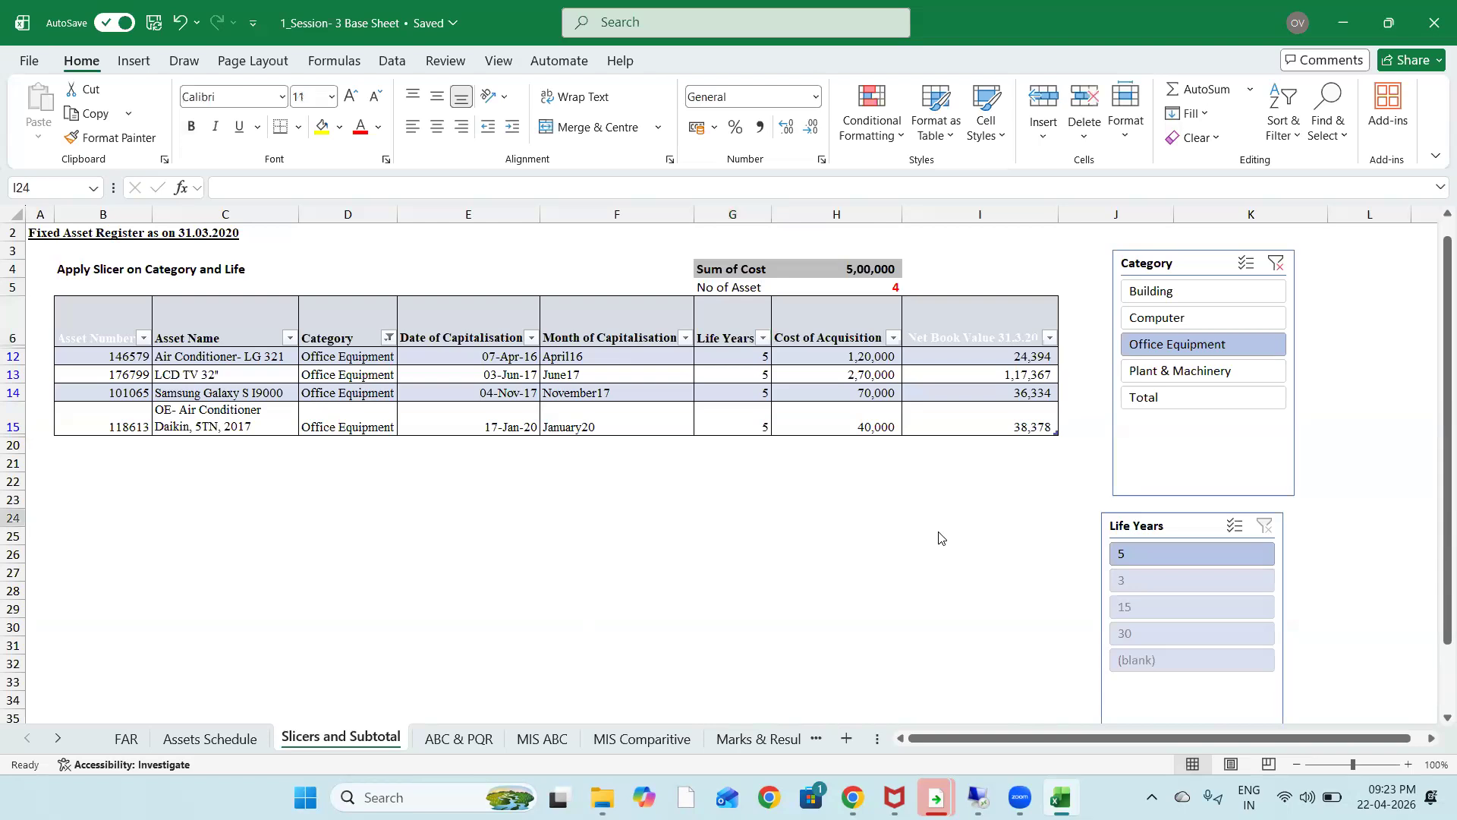
{"action": "left_click", "coordinate": [451, 739]}
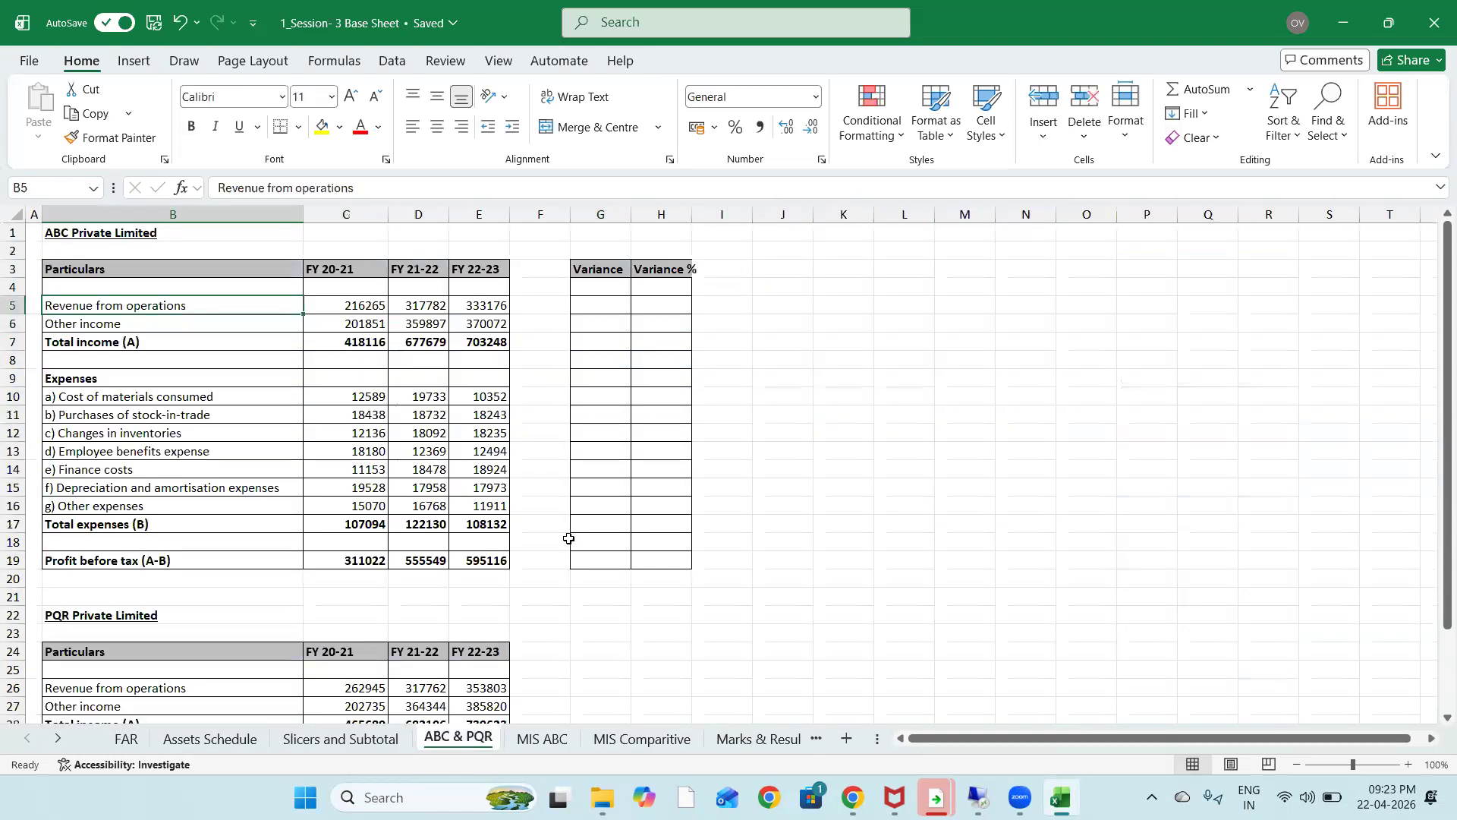
{"action": "left_click", "coordinate": [896, 270]}
{"action": "left_click", "coordinate": [683, 385]}
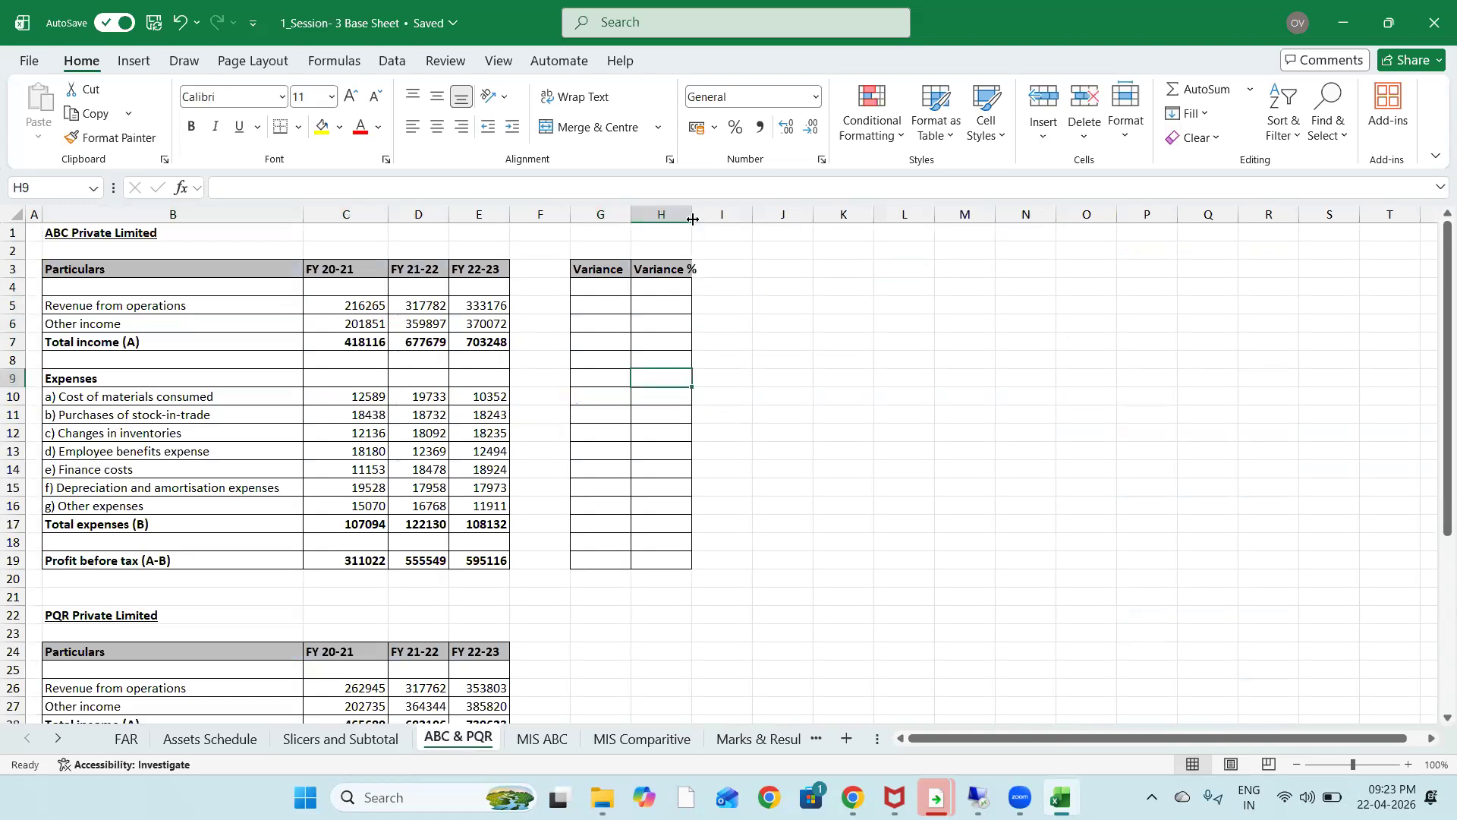
{"action": "left_click_drag", "start_coordinate": [692, 208], "coordinate": [702, 208]}
Review the ABC Private Limited income rows and the FY 21-22 and FY 22-23 columns used for the variance
{"action": "left_click", "coordinate": [145, 323]}
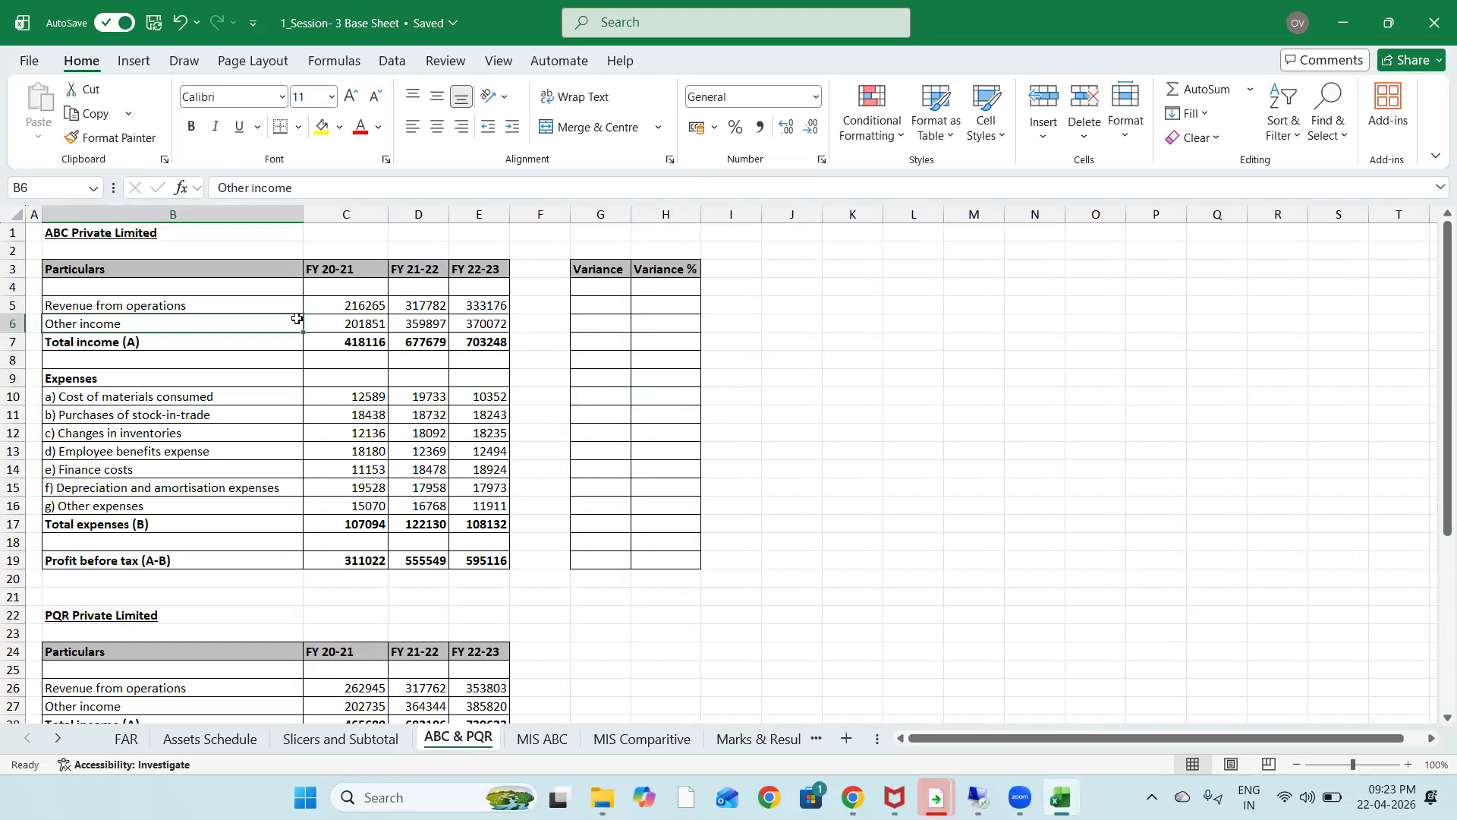
{"action": "key", "text": "Down"}
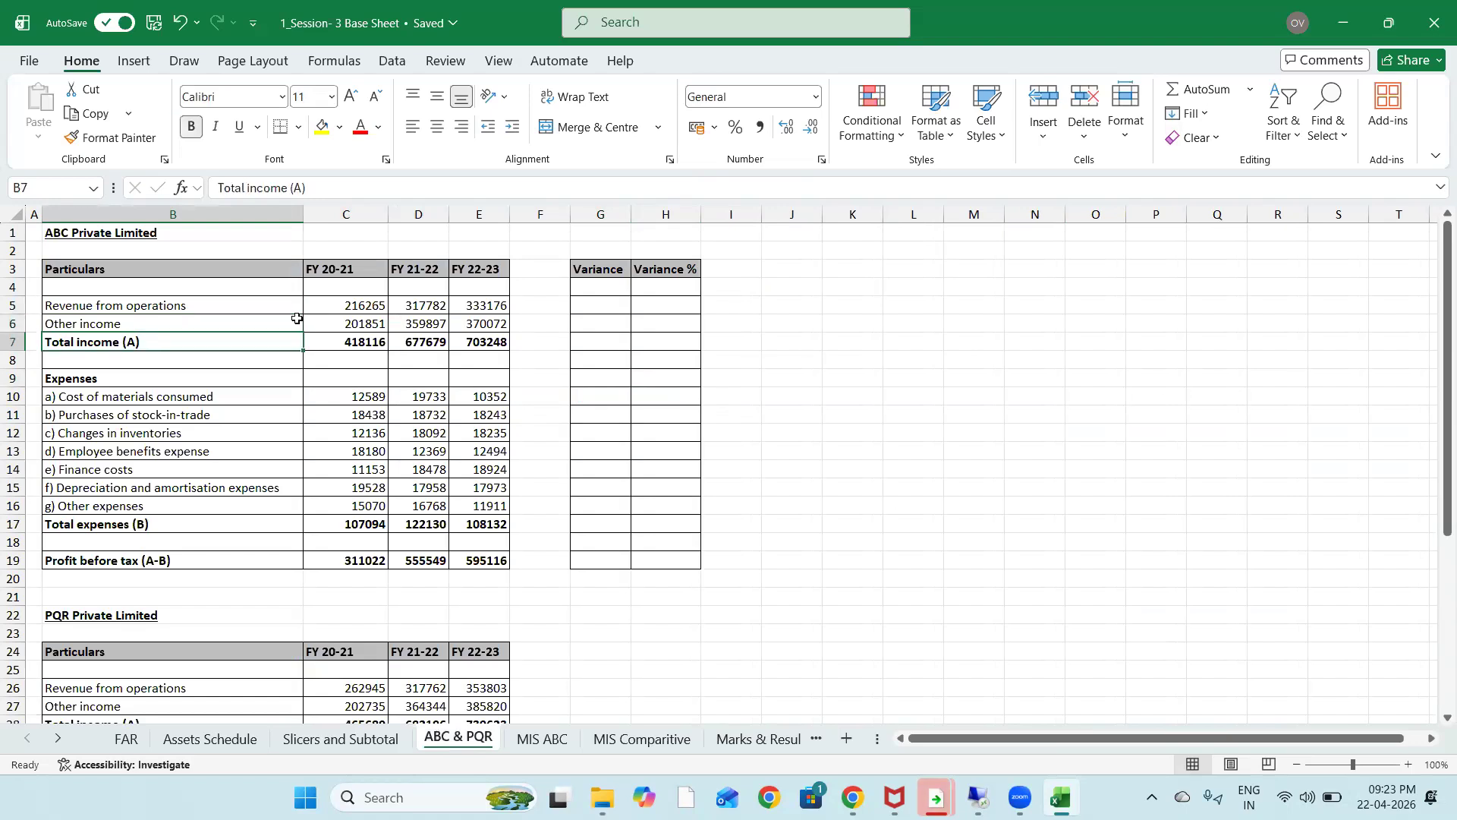
{"action": "key", "text": "Up"}
{"action": "key", "text": "Right"}
{"action": "key", "text": "Right"}
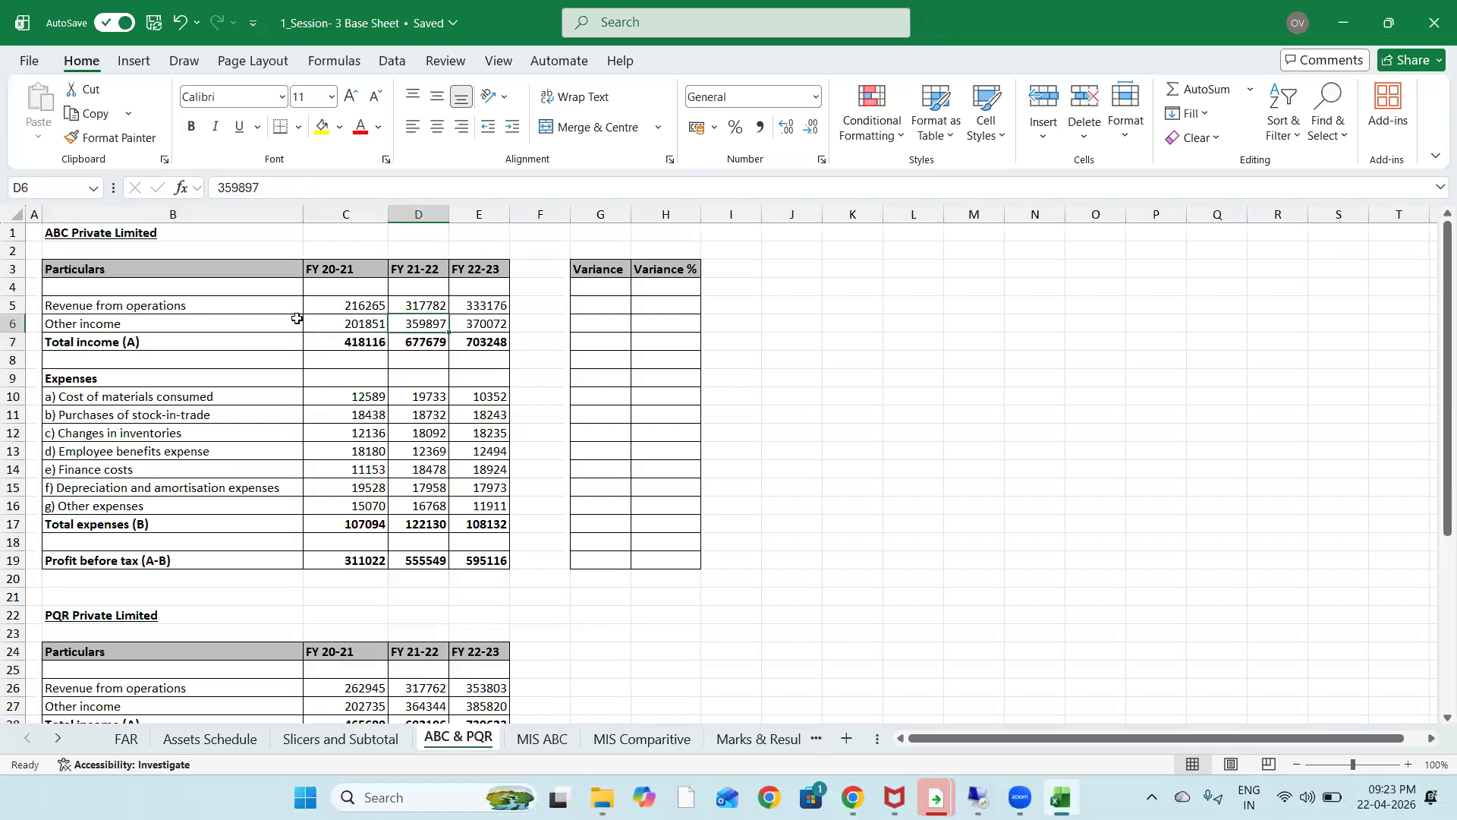
{"action": "key", "text": "Up"}
{"action": "key", "text": "Up"}
{"action": "key", "text": "Right"}
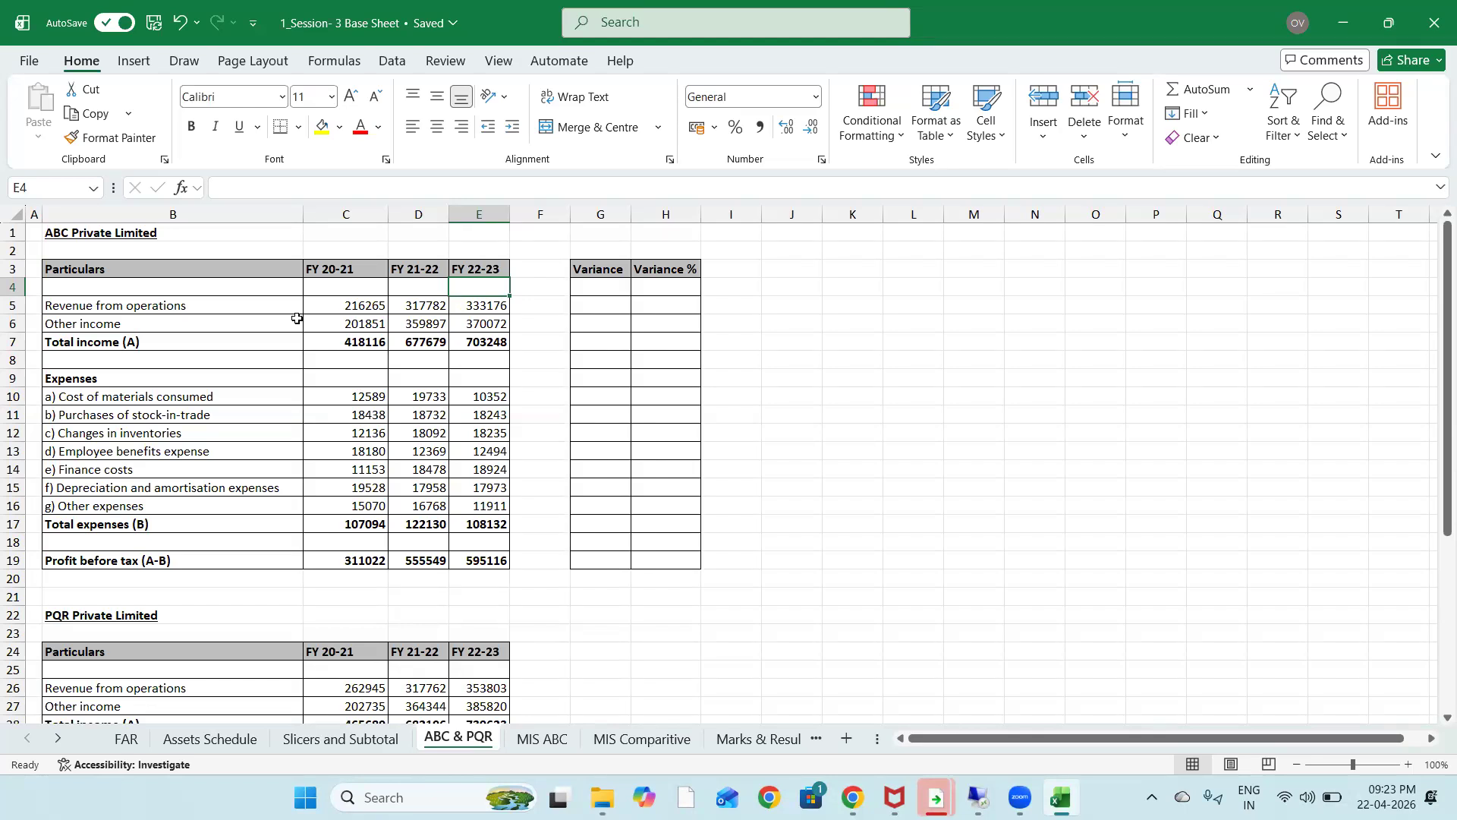
Enter =E5-D5 in G5 to calculate the variance for Revenue from operations
{"action": "key", "text": "Down"}
{"action": "key", "text": "Down"}
{"action": "key", "text": "Right"}
{"action": "key", "text": "Up"}
{"action": "key", "text": "Right"}
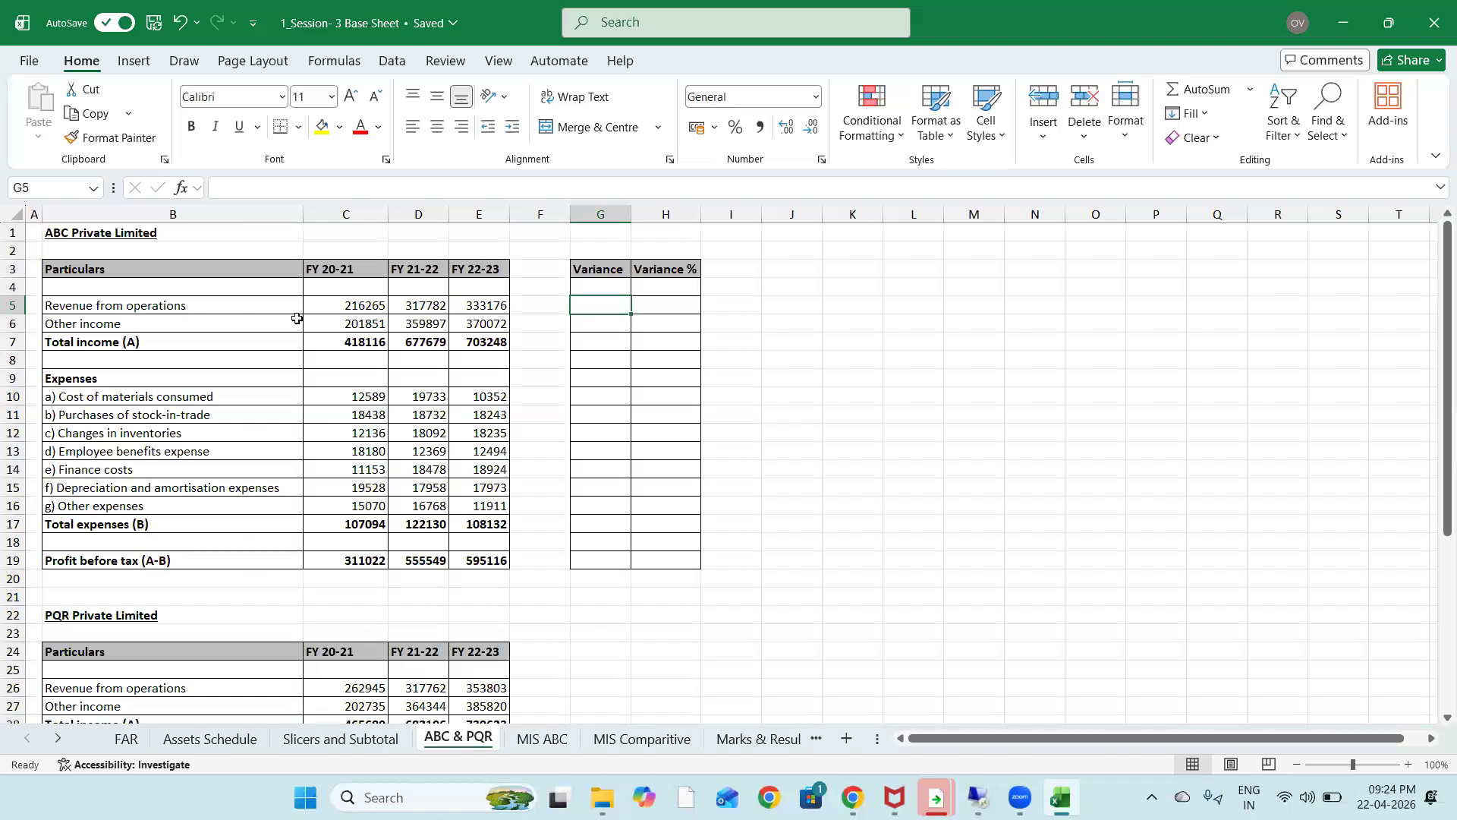
{"action": "type", "text": "="}
{"action": "key", "text": "Left"}
{"action": "key", "text": "Left"}
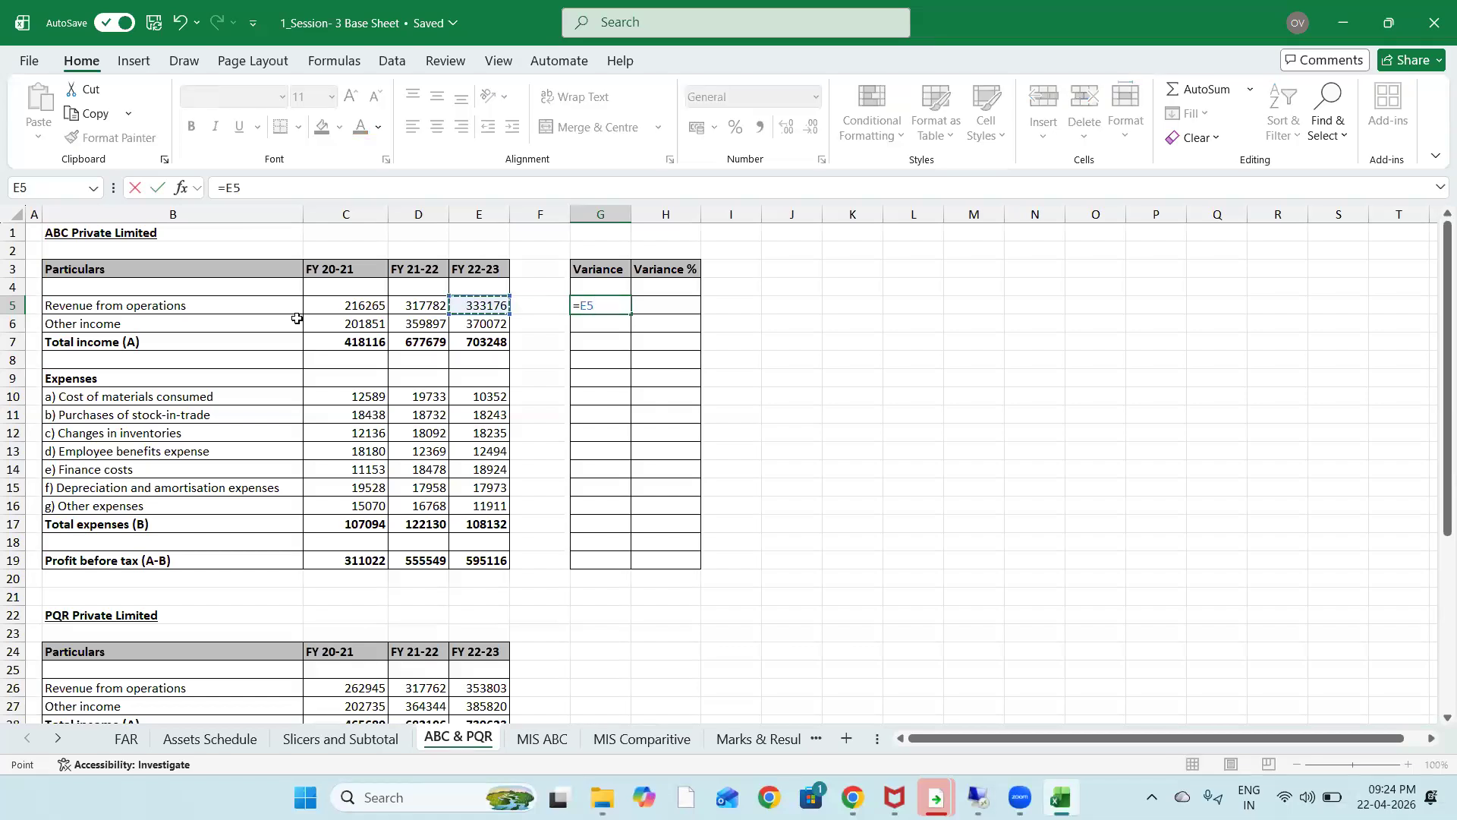
{"action": "type", "text": "-"}
{"action": "key", "text": "Left"}
{"action": "key", "text": "Left"}
{"action": "key", "text": "Left"}
{"action": "key", "text": "Return"}
Fill the variance formula from G5 down to Total income (A) in G7
{"action": "key", "text": "Up"}
{"action": "key", "text": "shift+Down"}
{"action": "key", "text": "shift+Down"}
{"action": "key", "text": "ctrl+d"}
{"action": "key", "text": "shift+Up"}
{"action": "key", "text": "shift+Up"}
{"action": "key", "text": "shift+Down"}
{"action": "key", "text": "shift+Down"}
Copy the variance formulas in G5:G7 into the expense rows, starting at G10
{"action": "key", "text": "ctrl+c"}
{"action": "key", "text": "Down"}
{"action": "key", "text": "Down"}
{"action": "key", "text": "Down"}
{"action": "key", "text": "Down"}
{"action": "key", "text": "Down"}
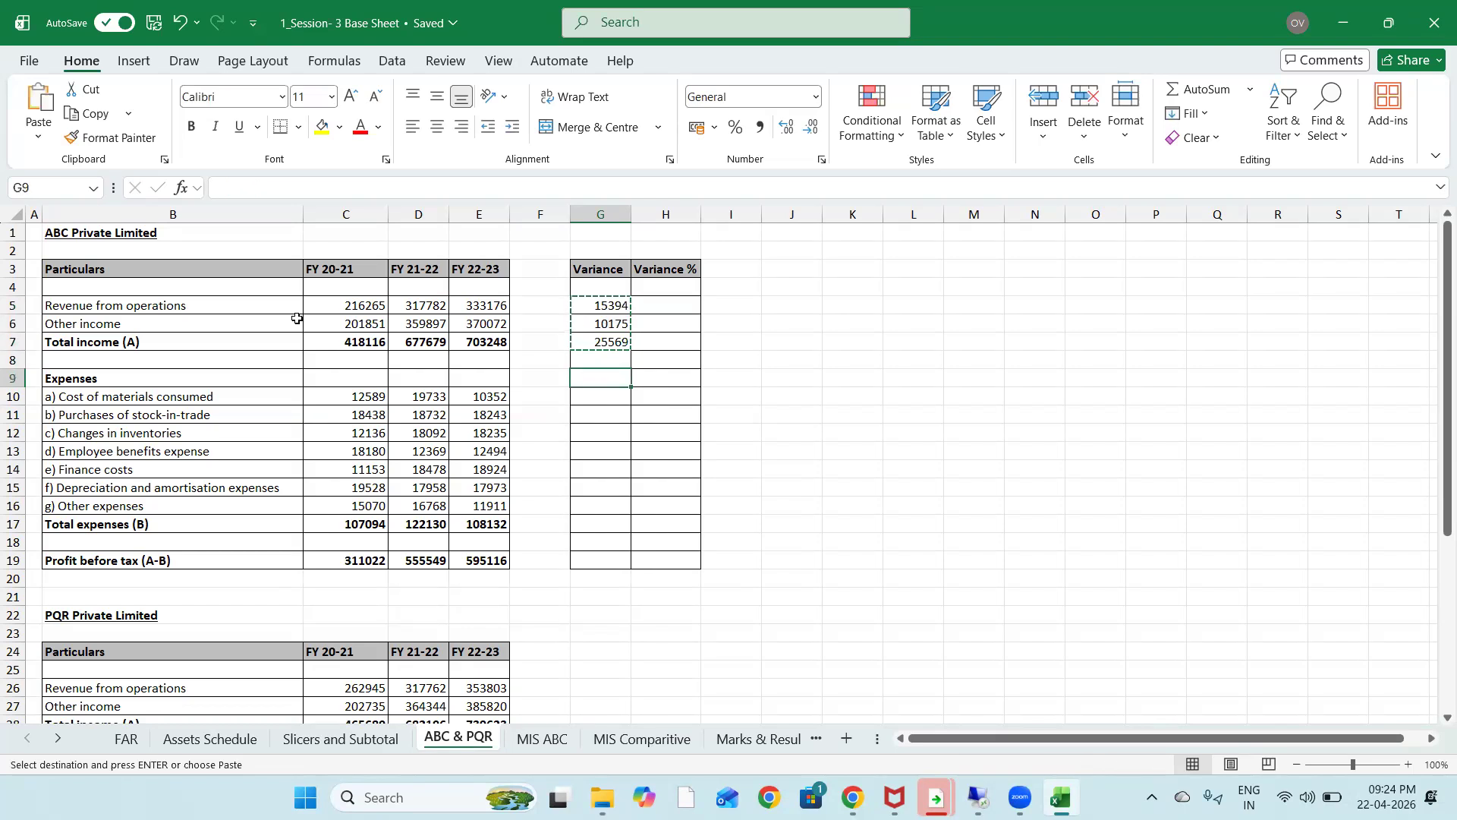
{"action": "key", "text": "shift+Down"}
{"action": "key", "text": "shift+Down"}
{"action": "key", "text": "shift+Down"}
{"action": "key", "text": "shift+Down"}
{"action": "key", "text": "shift+Down"}
{"action": "key", "text": "shift+Down"}
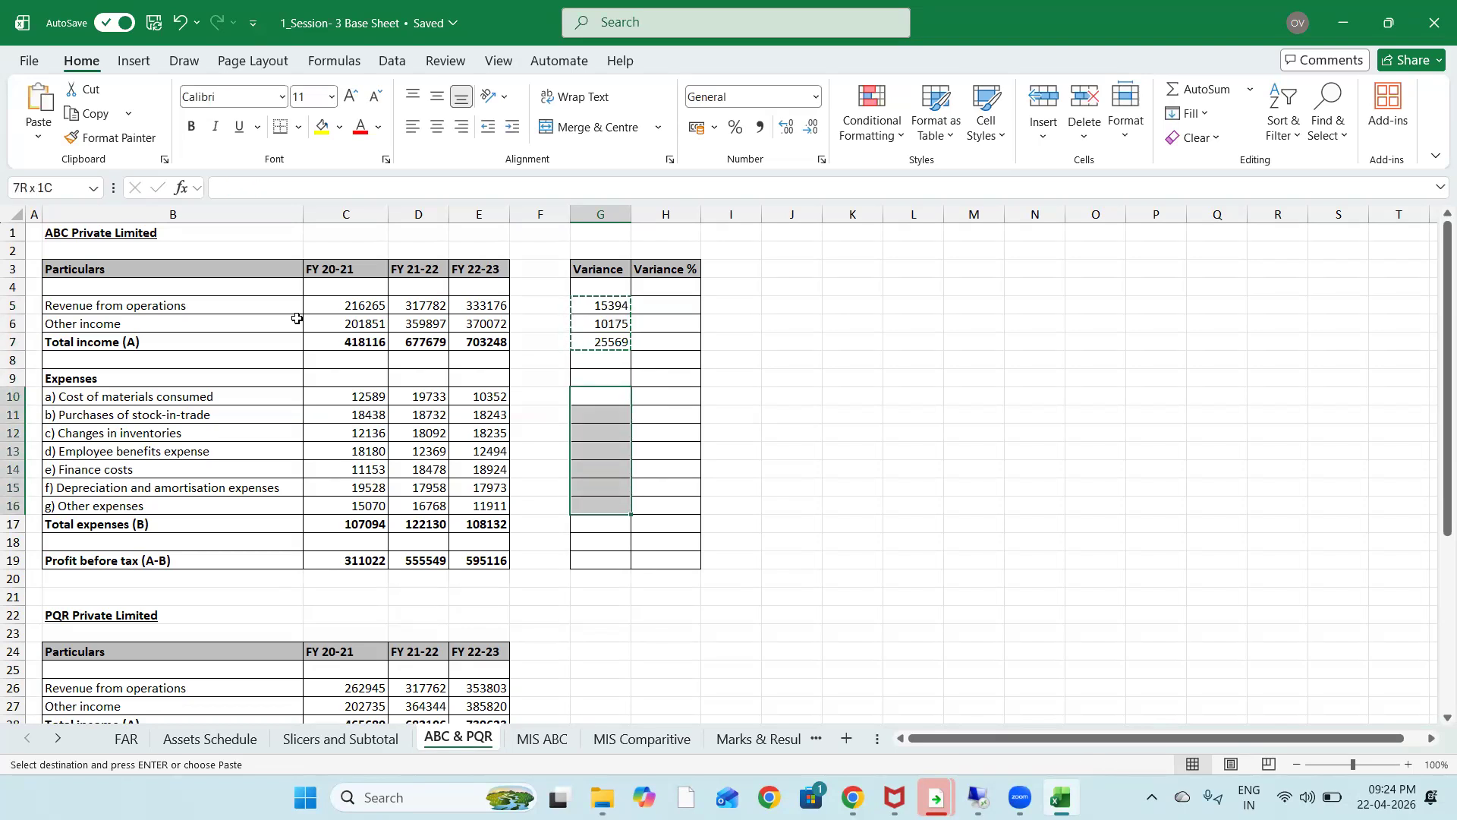
{"action": "key", "text": "shift+Down"}
{"action": "key", "text": "ctrl+v"}
Fill the variance formula from G10 down to Total expenses (B) in G17
{"action": "key", "text": "Up"}
{"action": "key", "text": "F2"}
{"action": "key", "text": "Escape"}
{"action": "key", "text": "shift+Down"}
{"action": "key", "text": "shift+Down"}
{"action": "key", "text": "shift+Down"}
{"action": "key", "text": "shift+Down"}
{"action": "key", "text": "shift+Down"}
{"action": "key", "text": "shift+Down"}
{"action": "key", "text": "shift+Down"}
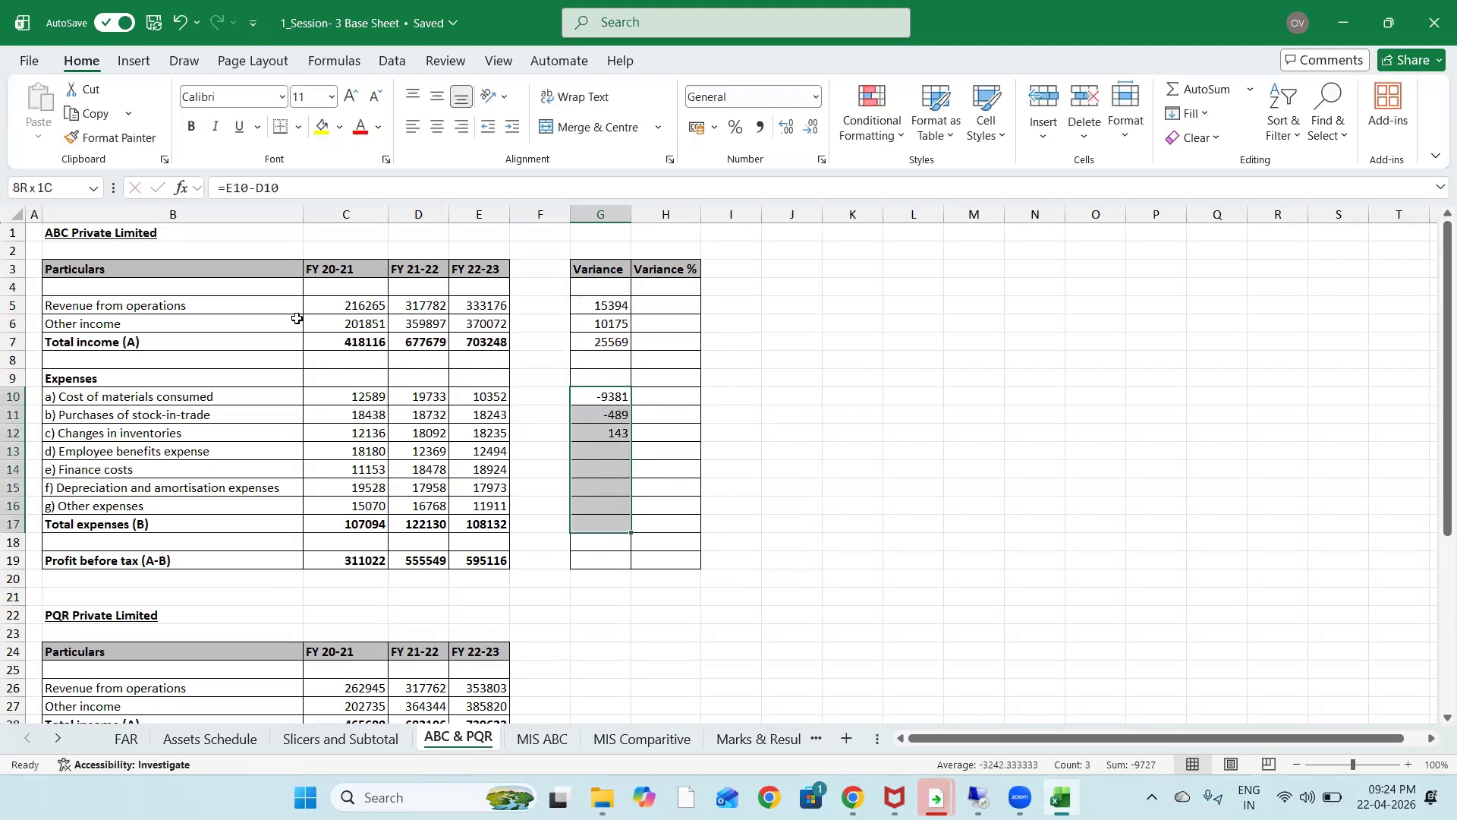
{"action": "key", "text": "ctrl+d"}
Copy the variance formula from G10 to the Profit before tax row in G19
{"action": "key", "text": "Down"}
{"action": "key", "text": "Up"}
{"action": "key", "text": "ctrl+c"}
{"action": "key", "text": "Down"}
{"action": "key", "text": "Down"}
{"action": "key", "text": "Down"}
{"action": "key", "text": "Down"}
{"action": "key", "text": "Down"}
{"action": "key", "text": "Down"}
{"action": "key", "text": "Down"}
{"action": "key", "text": "Down"}
{"action": "key", "text": "Down"}
{"action": "key", "text": "ctrl+v"}
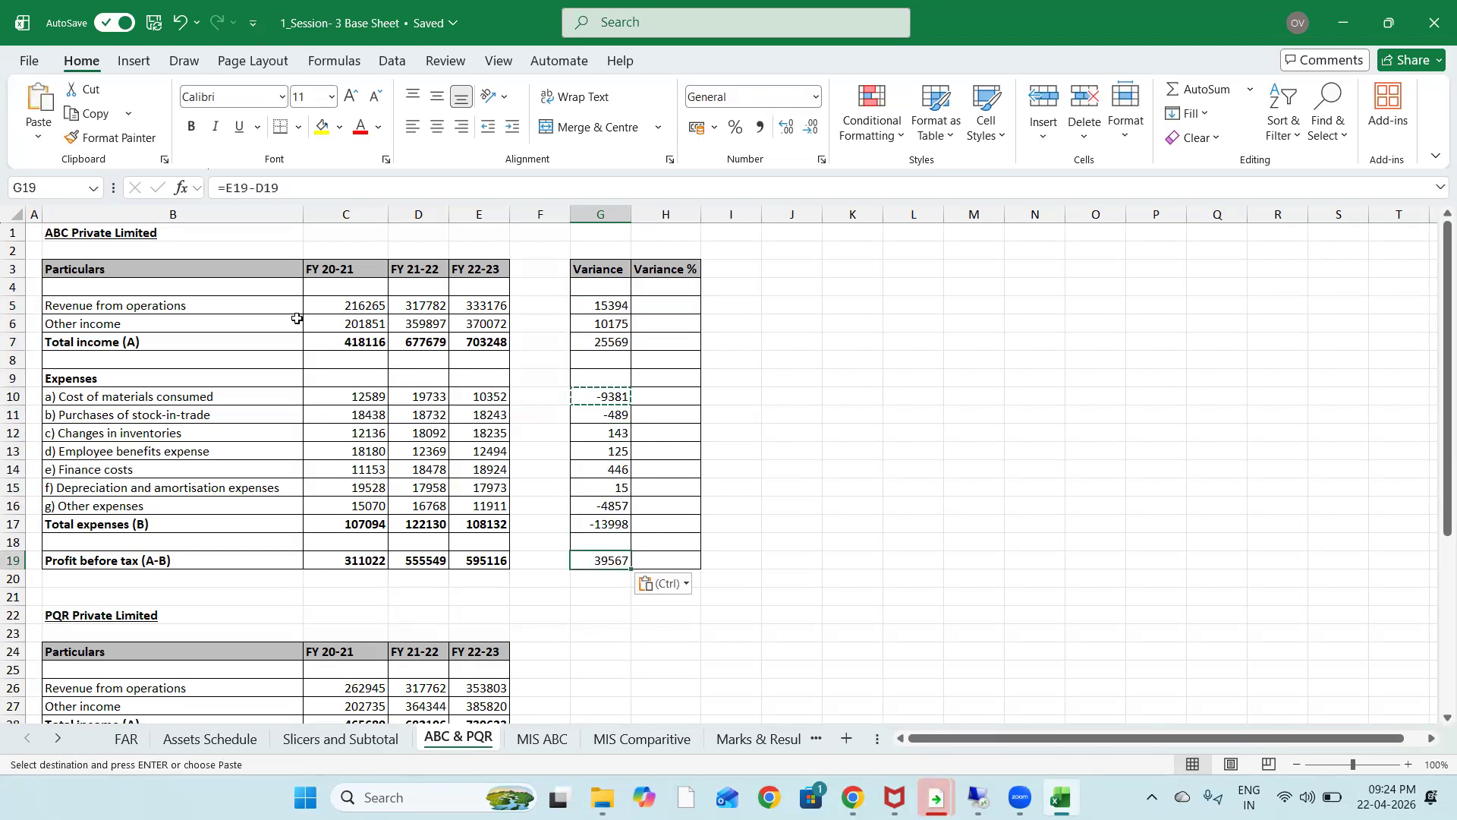
{"action": "key", "text": "Escape"}
Enter =G5/D5 in H5 to calculate the Variance % for Revenue from operations
{"action": "key", "text": "Up"}
{"action": "key", "text": "Up"}
{"action": "key", "text": "Up"}
{"action": "key", "text": "Up"}
{"action": "key", "text": "Up"}
{"action": "key", "text": "Up"}
{"action": "key", "text": "Up"}
{"action": "key", "text": "Up"}
{"action": "key", "text": "Up"}
{"action": "key", "text": "Up"}
{"action": "key", "text": "Up"}
{"action": "key", "text": "Up"}
{"action": "key", "text": "Up"}
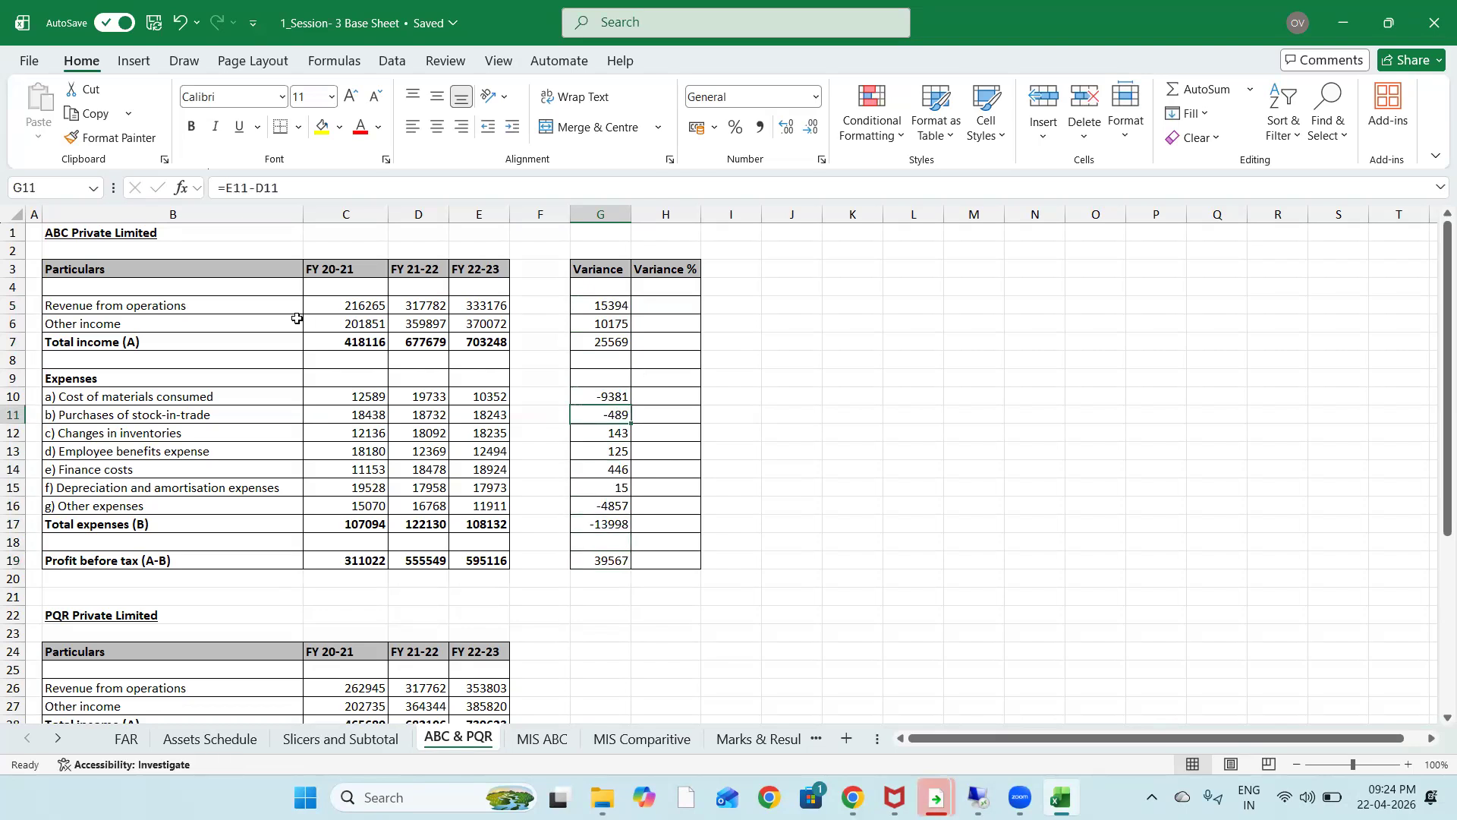
{"action": "key", "text": "Up"}
{"action": "key", "text": "Right"}
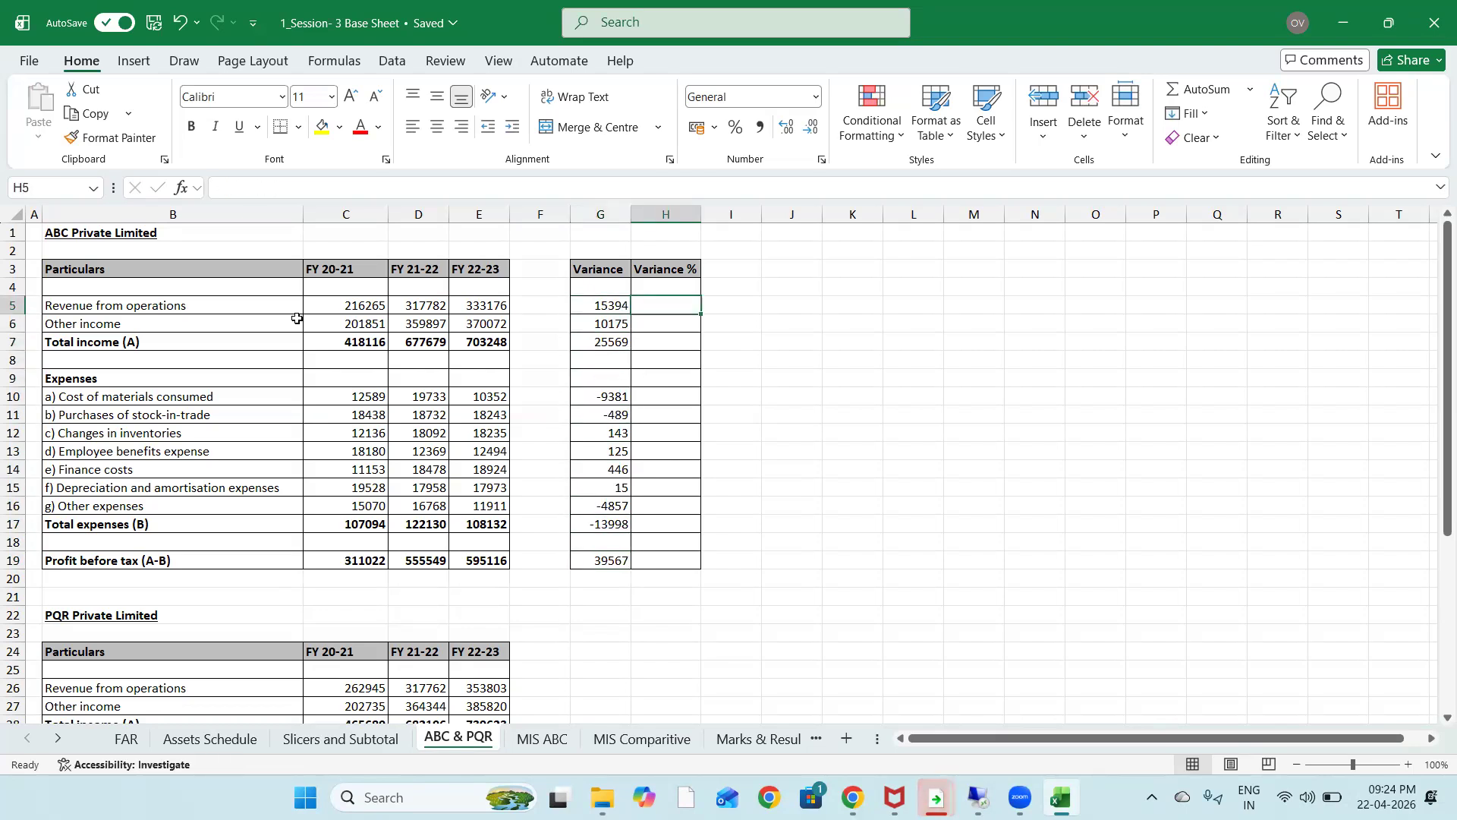
{"action": "type", "text": "="}
{"action": "key", "text": "Left"}
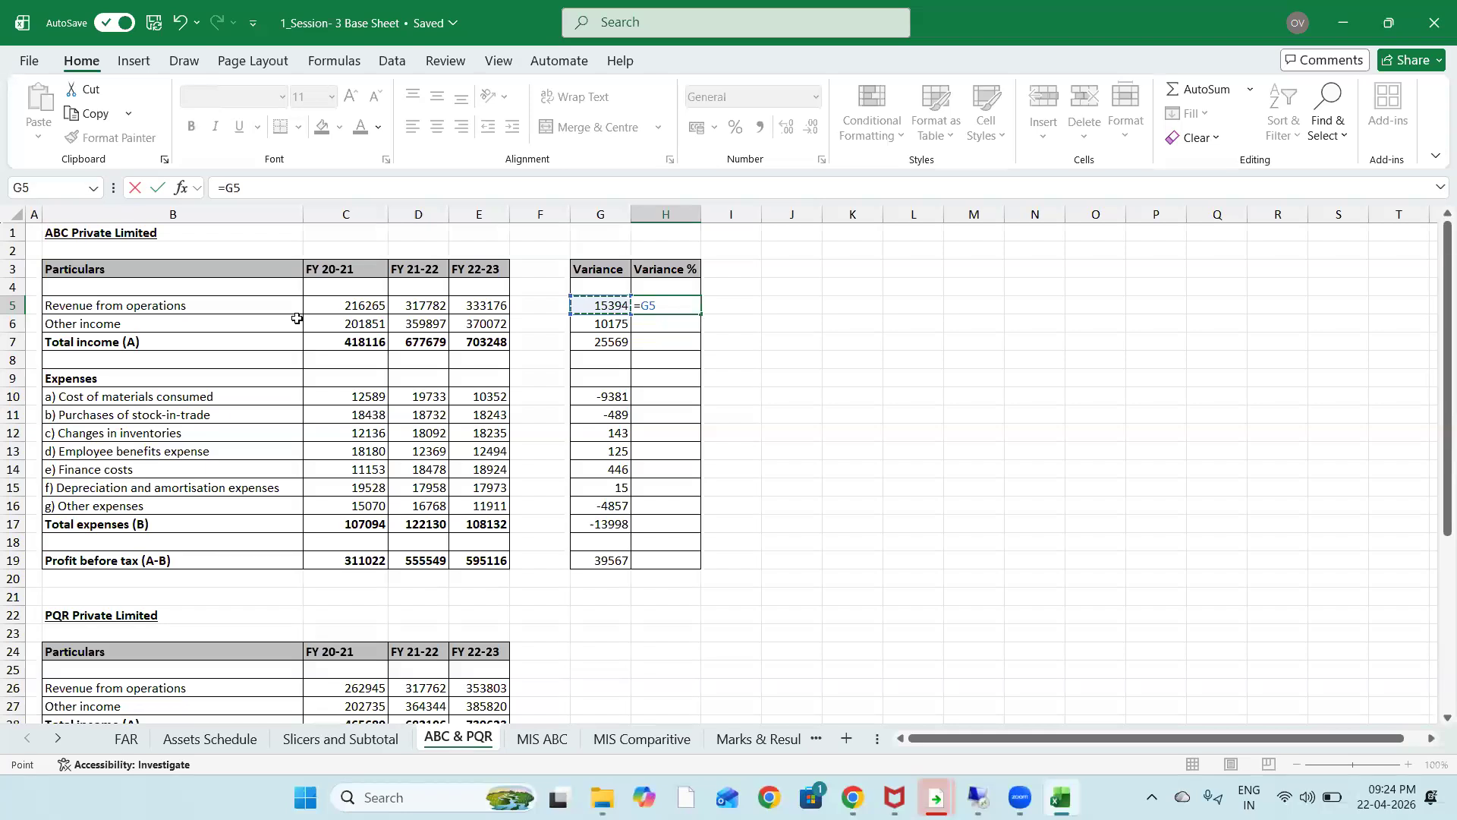
{"action": "type", "text": "/"}
{"action": "key", "text": "Left"}
{"action": "key", "text": "Left"}
{"action": "key", "text": "Left"}
{"action": "key", "text": "Left"}
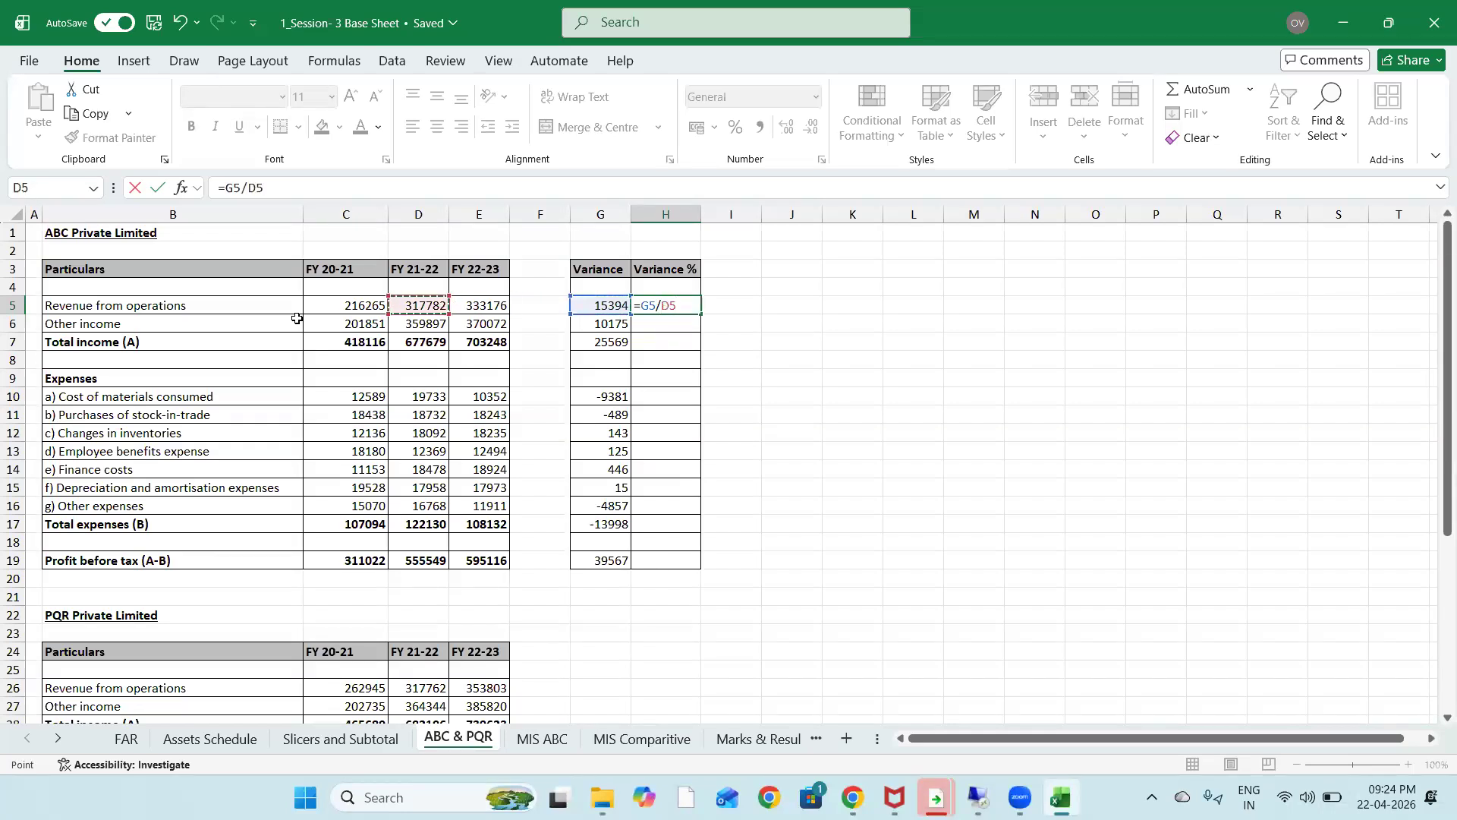
{"action": "key", "text": "ctrl+Return"}
Copy the Variance % formula from H5 down to Total income (A) in H7
{"action": "key", "text": "ctrl+c"}
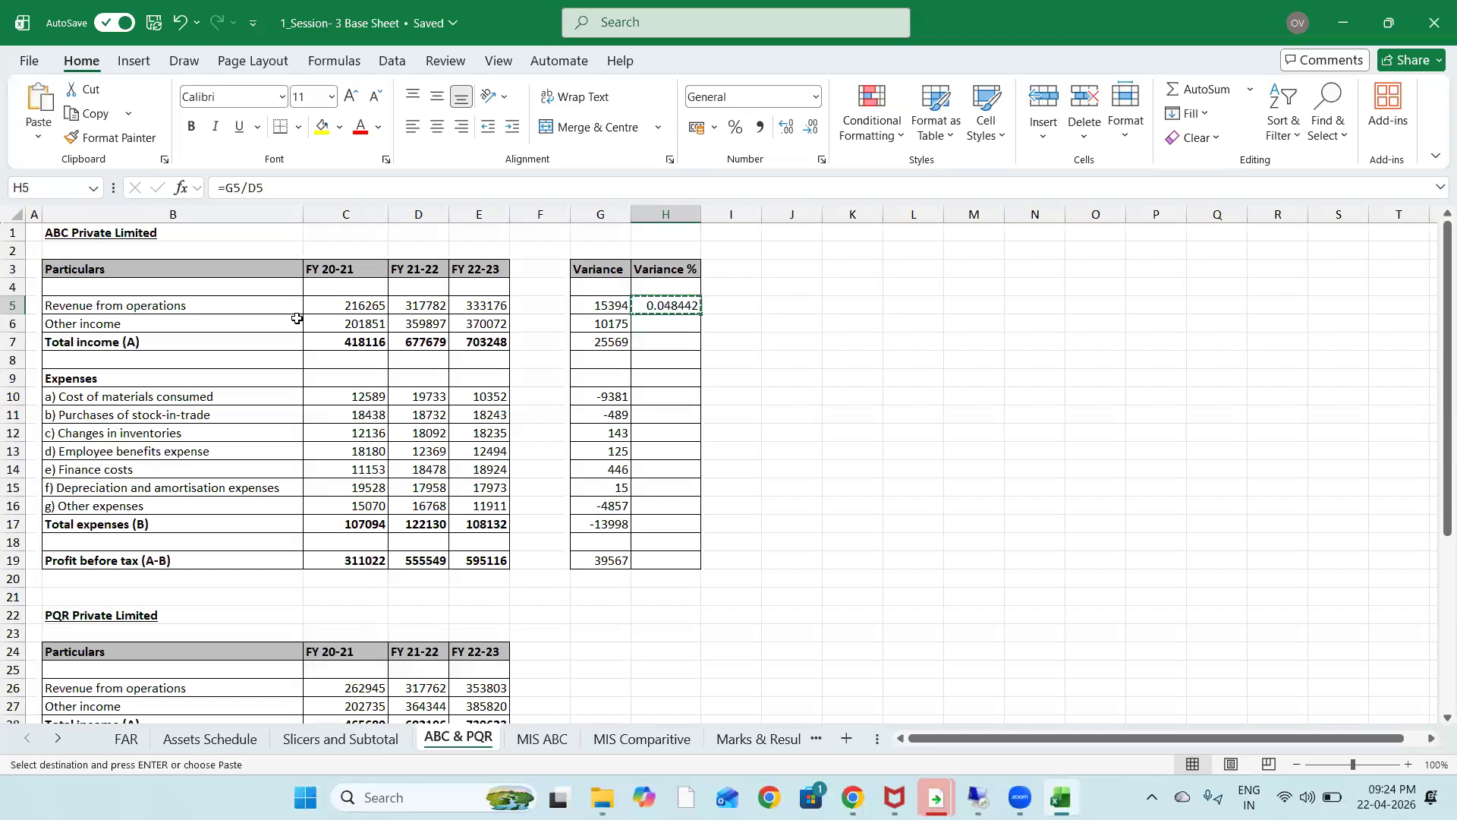
{"action": "key", "text": "shift+Down"}
{"action": "key", "text": "shift+Down"}
{"action": "key", "text": "ctrl+v"}
Paste the copied Variance % formula into the expense rows H10:H17
{"action": "key", "text": "Down"}
{"action": "key", "text": "Down"}
{"action": "key", "text": "Down"}
{"action": "key", "text": "Down"}
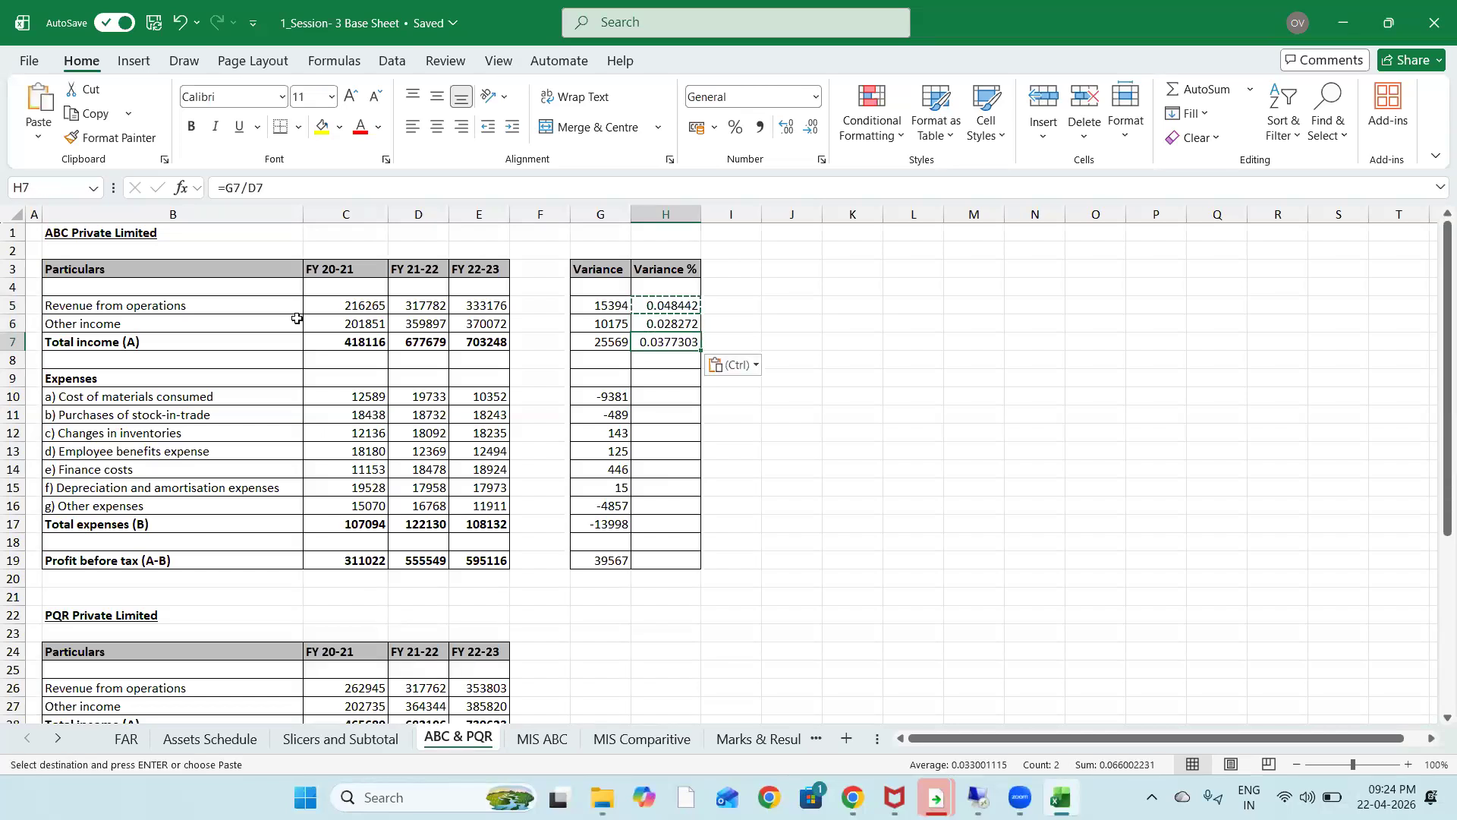
{"action": "key", "text": "shift+Down"}
{"action": "key", "text": "shift+Down"}
{"action": "key", "text": "shift+Down"}
{"action": "key", "text": "shift+Down"}
{"action": "key", "text": "shift+Down"}
{"action": "key", "text": "shift+Down"}
{"action": "key", "text": "shift+Down"}
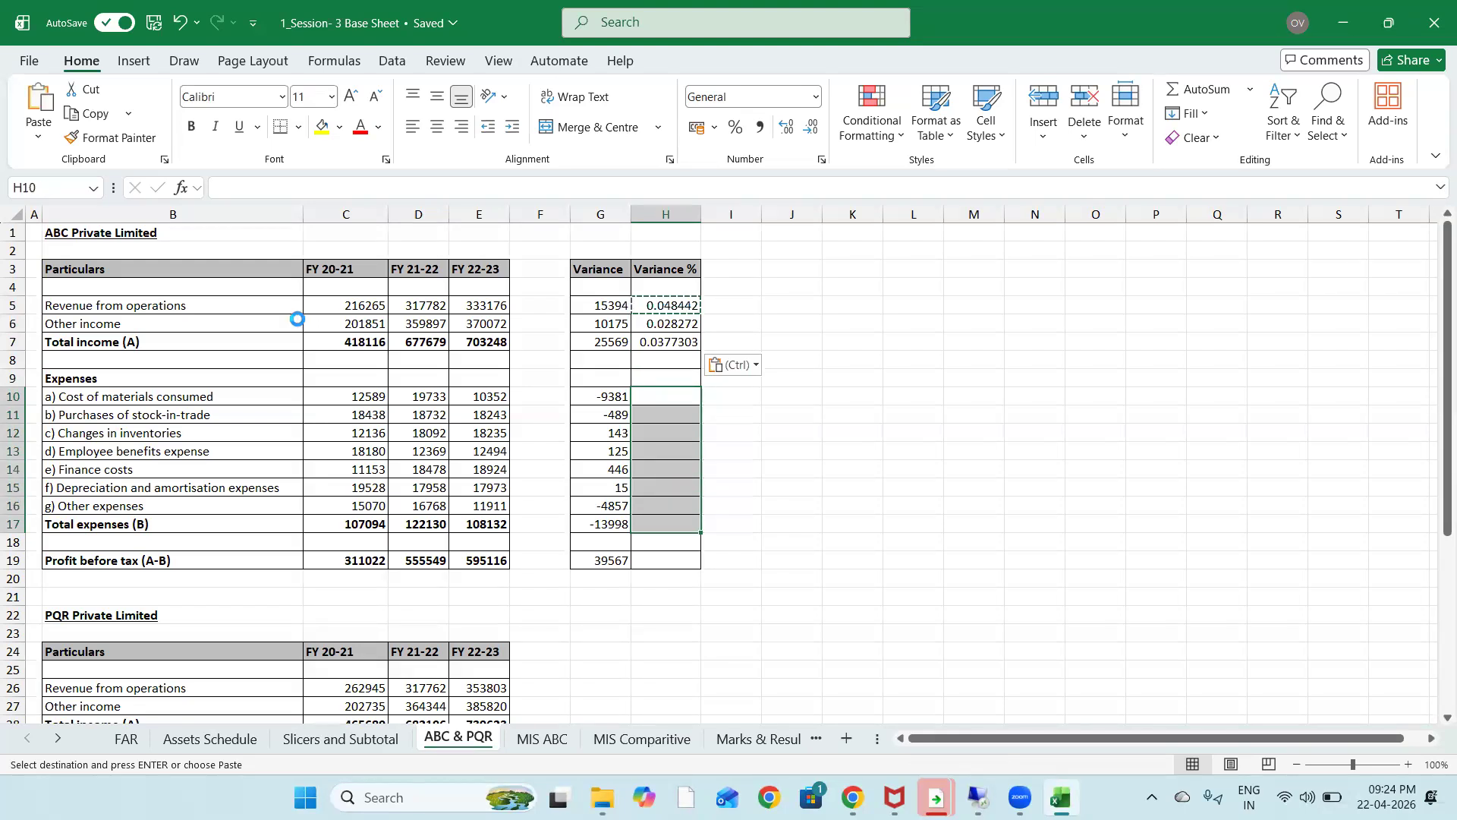
{"action": "key", "text": "ctrl+v"}
Copy the Variance % formula from H17 to the Profit before tax row in H19
{"action": "key", "text": "Down"}
{"action": "key", "text": "Down"}
{"action": "key", "text": "Down"}
{"action": "key", "text": "Down"}
{"action": "key", "text": "Down"}
{"action": "key", "text": "Down"}
{"action": "key", "text": "Down"}
{"action": "key", "text": "Down"}
{"action": "key", "text": "Down"}
{"action": "key", "text": "ctrl+c"}
{"action": "key", "text": "Up"}
{"action": "key", "text": "Up"}
{"action": "key", "text": "Escape"}
{"action": "key", "text": "ctrl+c"}
{"action": "key", "text": "Down"}
{"action": "key", "text": "Down"}
{"action": "key", "text": "ctrl+v"}
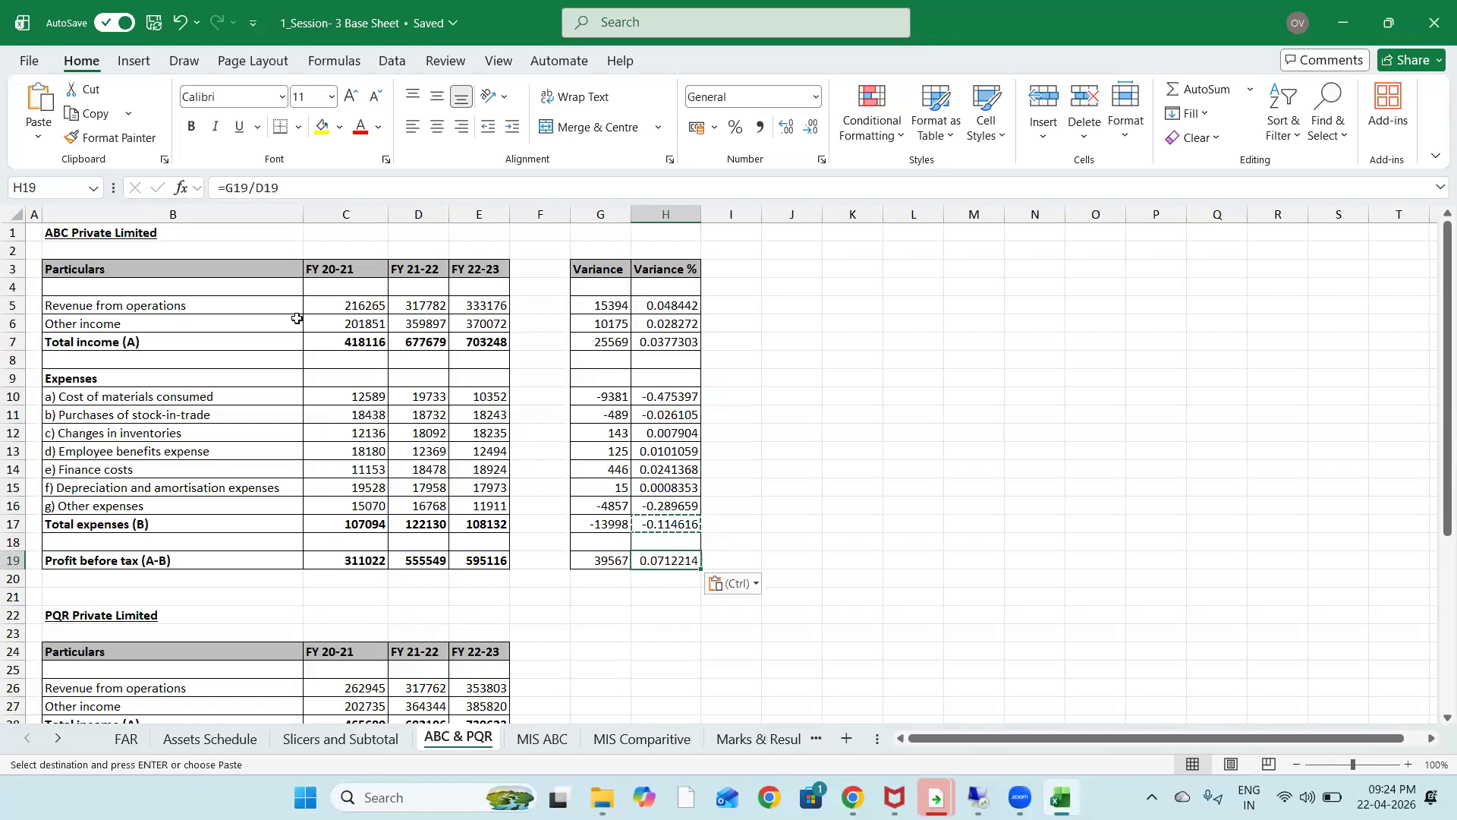
{"action": "key", "text": "Escape"}
Format the Variance % values in H5:H19 as percentages
{"action": "key", "text": "ctrl+Up"}
{"action": "key", "text": "ctrl+Up"}
{"action": "key", "text": "Down"}
{"action": "key", "text": "Down"}
{"action": "key", "text": "Down"}
{"action": "key", "text": "Down"}
{"action": "key", "text": "Down"}
{"action": "key", "text": "Down"}
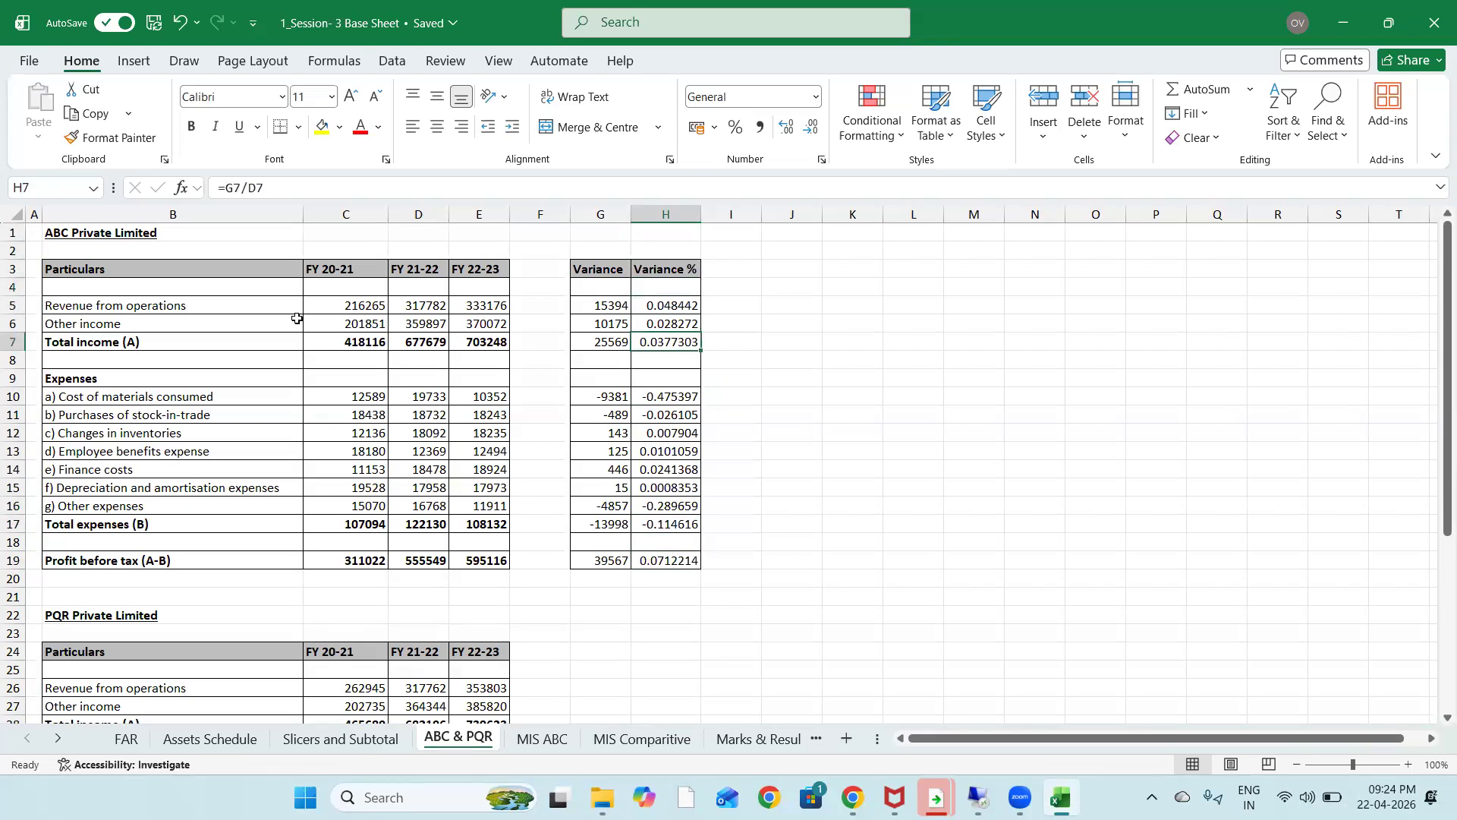
{"action": "key", "text": "Up"}
{"action": "key", "text": "Up"}
{"action": "key", "text": "shift+Down"}
{"action": "key", "text": "shift+Down"}
{"action": "key", "text": "shift+Down"}
{"action": "key", "text": "shift+Down"}
{"action": "key", "text": "shift+Down"}
{"action": "key", "text": "shift+Down"}
{"action": "key", "text": "shift+Down"}
{"action": "key", "text": "shift+Down"}
{"action": "key", "text": "shift+Down"}
{"action": "key", "text": "shift+Down"}
{"action": "key", "text": "shift+Down"}
{"action": "key", "text": "shift+Down"}
{"action": "key", "text": "shift+Down"}
{"action": "key", "text": "shift+Down"}
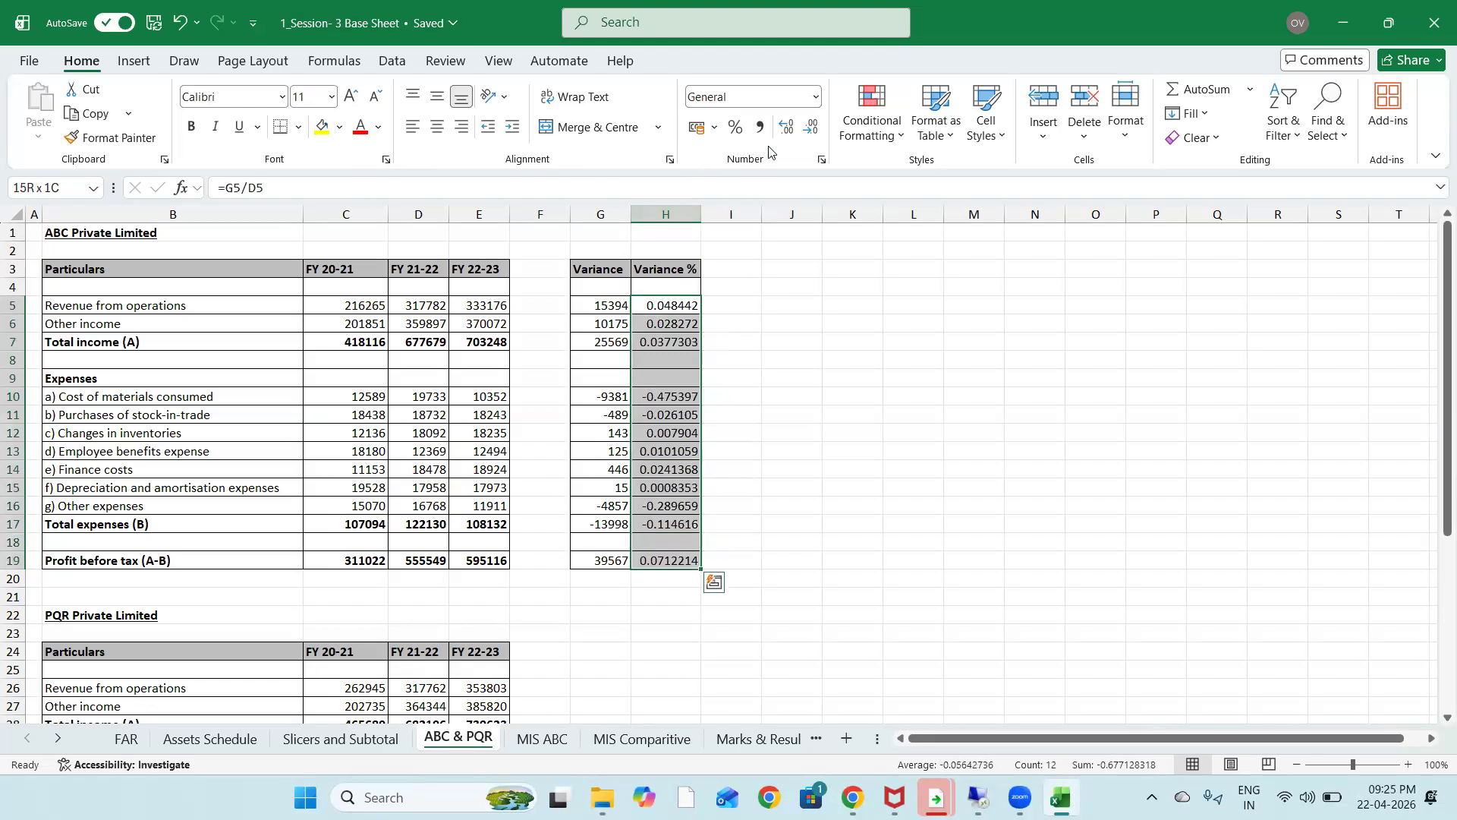
{"action": "left_click", "coordinate": [735, 126]}
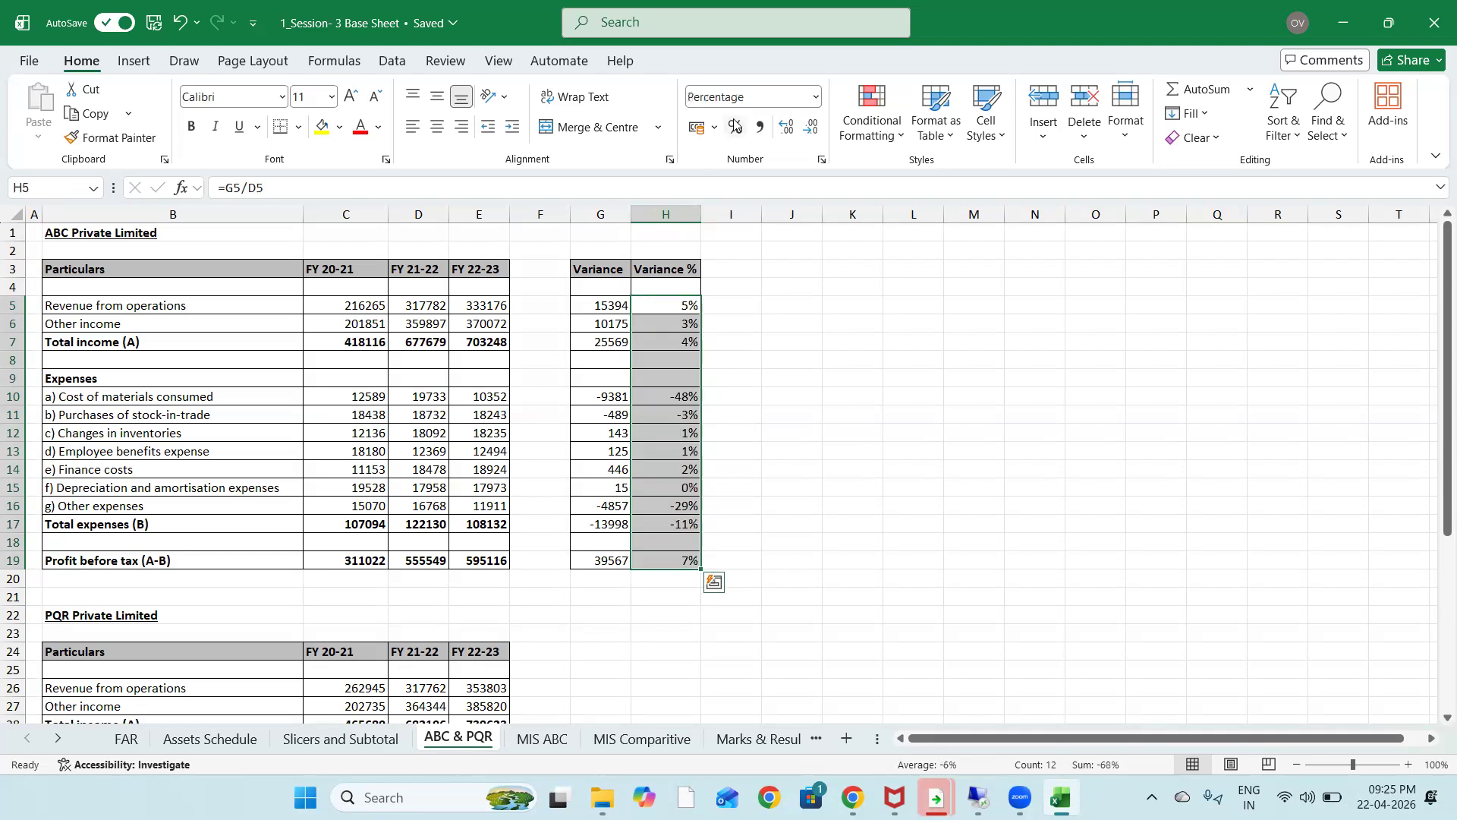
{"action": "left_click", "coordinate": [741, 415]}
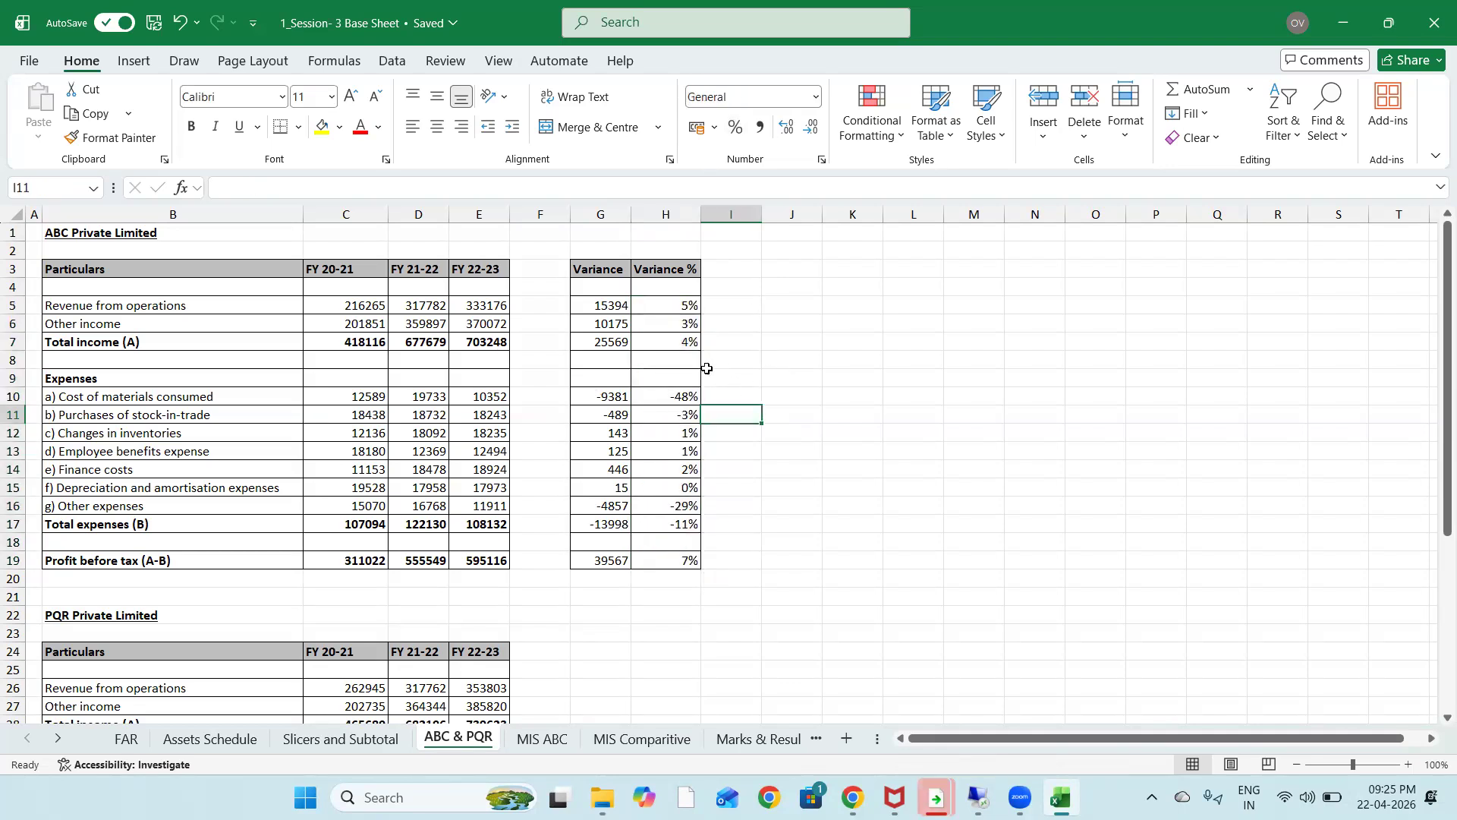
{"action": "left_click", "coordinate": [686, 342]}
{"action": "left_click", "coordinate": [772, 349]}
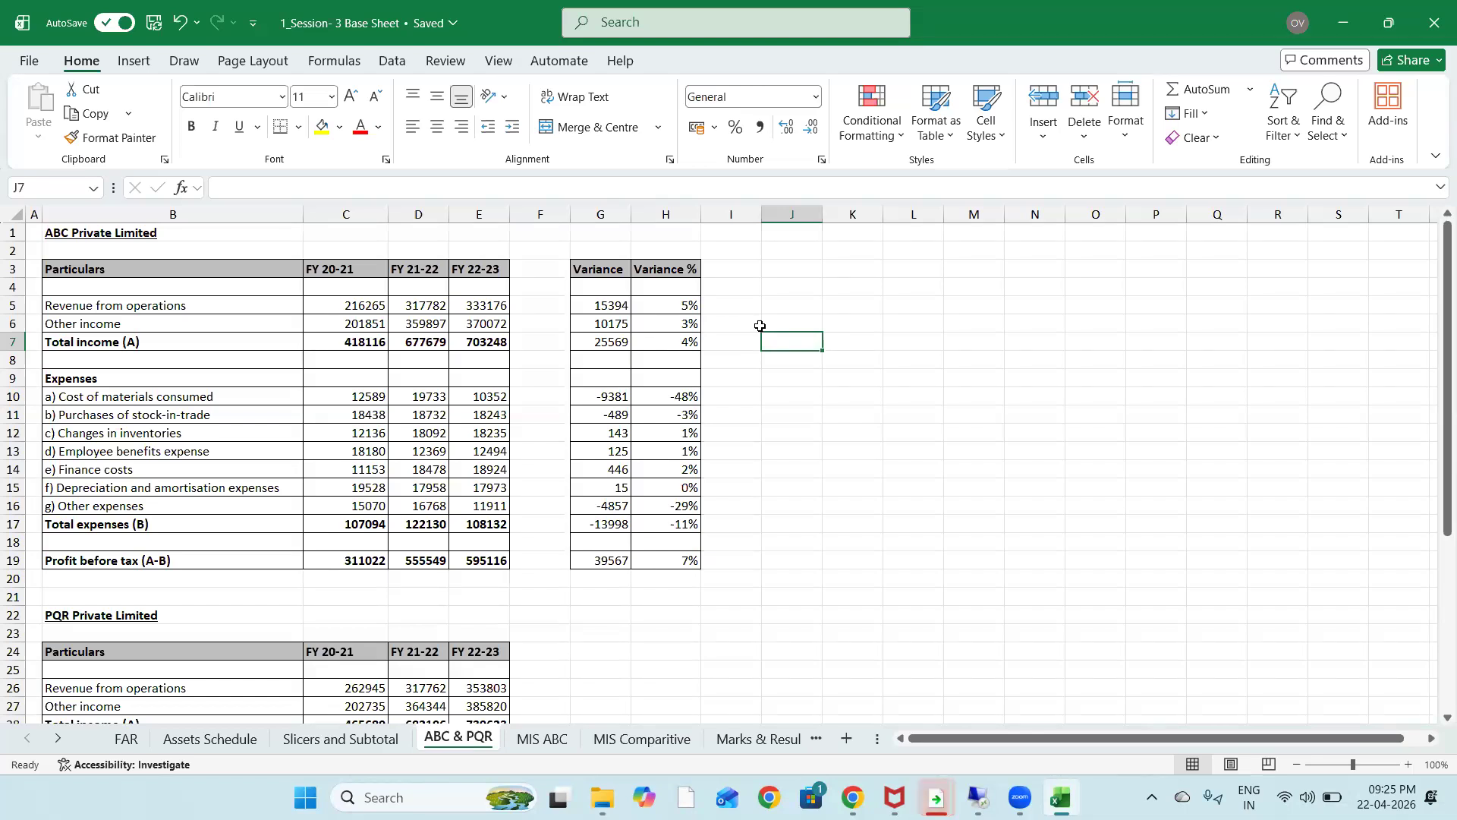
Set up a Greater Than conditional formatting rule with threshold 0 on the Variance % cells H5:H19
{"action": "key", "text": "Left"}
{"action": "key", "text": "Up"}
{"action": "key", "text": "Left"}
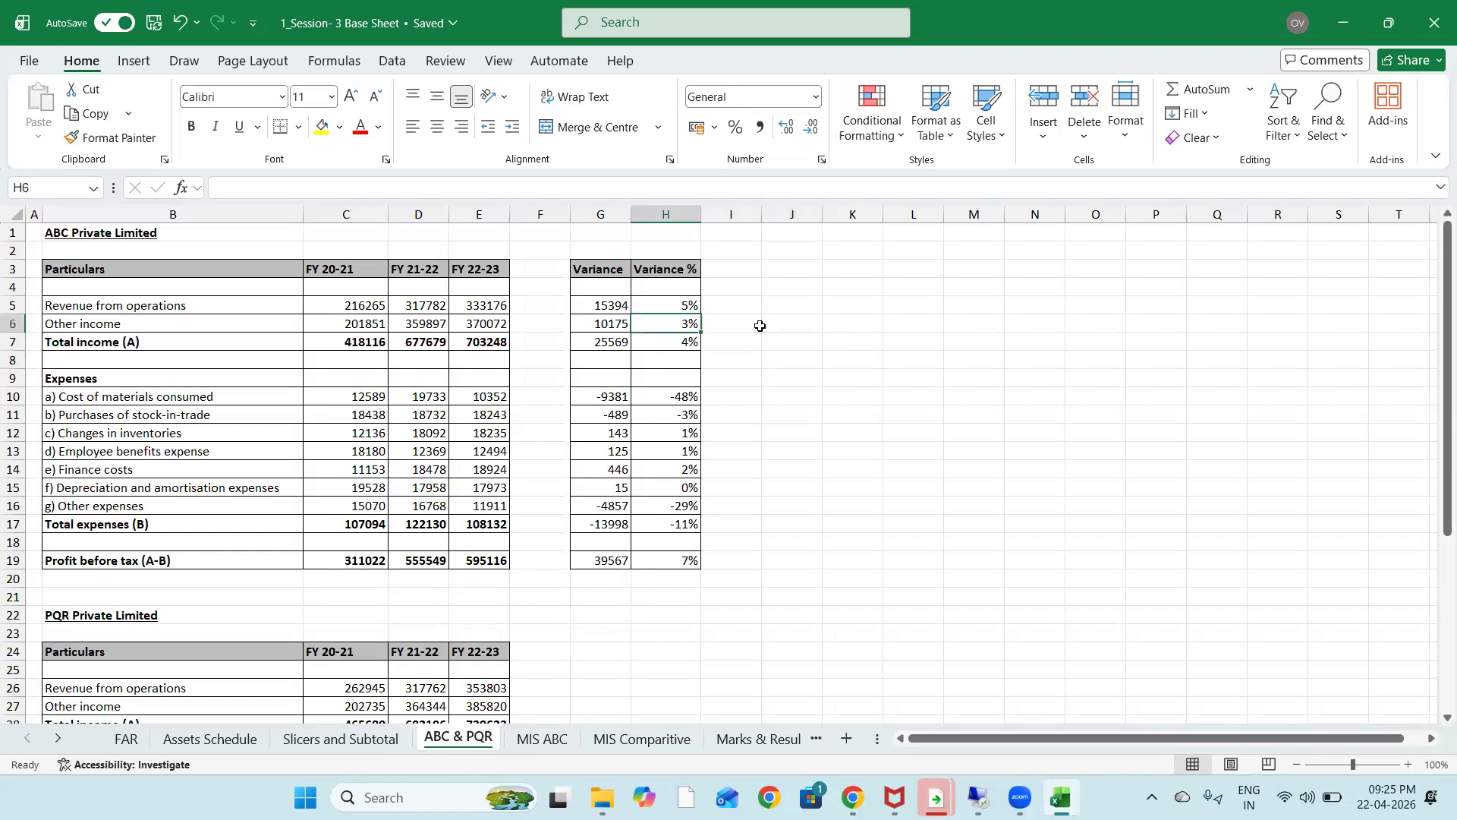
{"action": "key", "text": "Up"}
{"action": "key", "text": "shift+Down"}
{"action": "key", "text": "shift+Down"}
{"action": "key", "text": "shift+Down"}
{"action": "key", "text": "shift+Down"}
{"action": "key", "text": "shift+Down"}
{"action": "key", "text": "shift+Down"}
{"action": "key", "text": "shift+Down"}
{"action": "key", "text": "shift+Down"}
{"action": "key", "text": "shift+Down"}
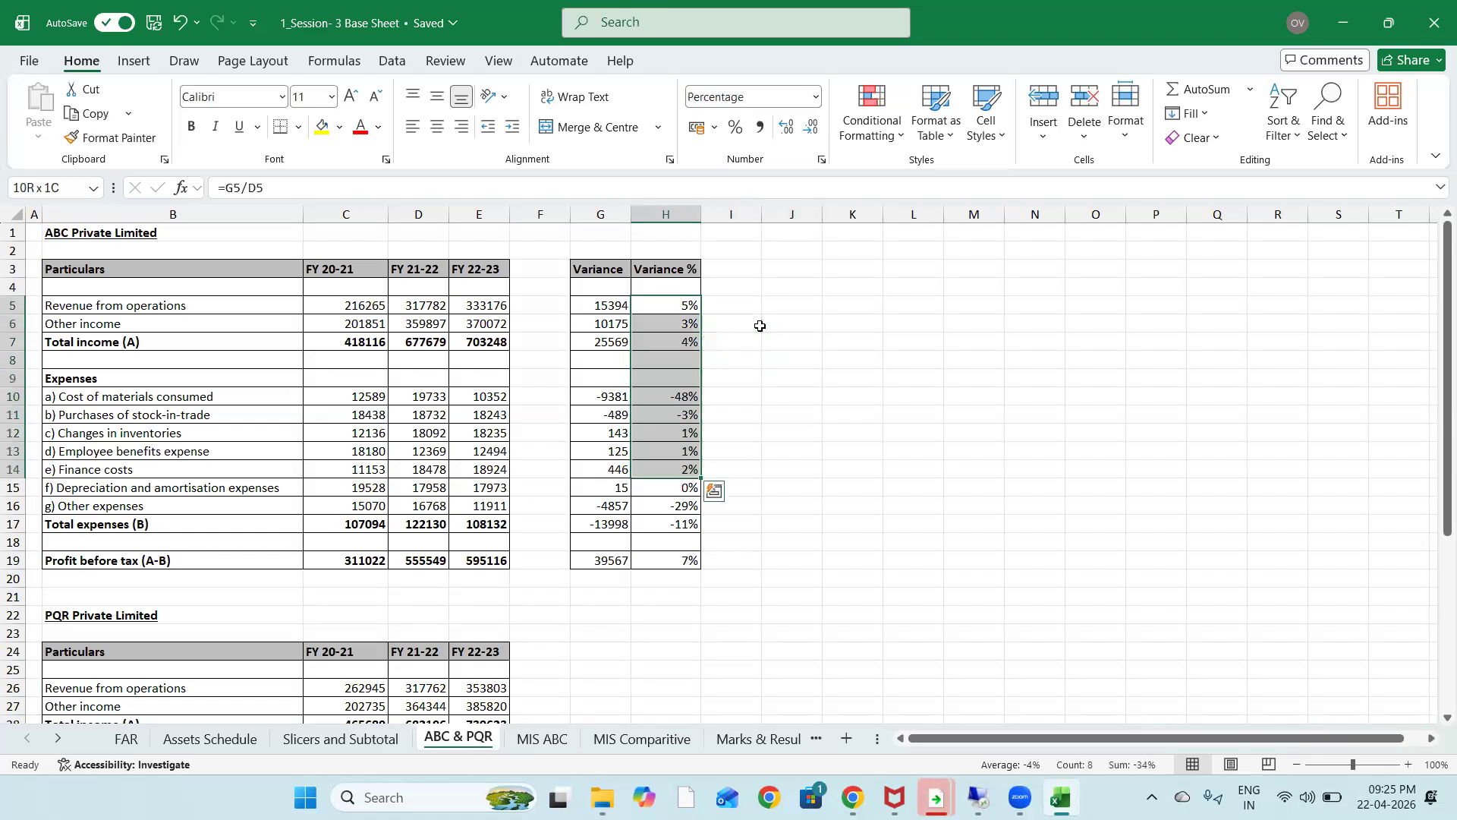
{"action": "key", "text": "shift+Down"}
{"action": "key", "text": "shift+Down"}
{"action": "key", "text": "shift+Down"}
{"action": "key", "text": "shift+Down"}
{"action": "key", "text": "shift+Down"}
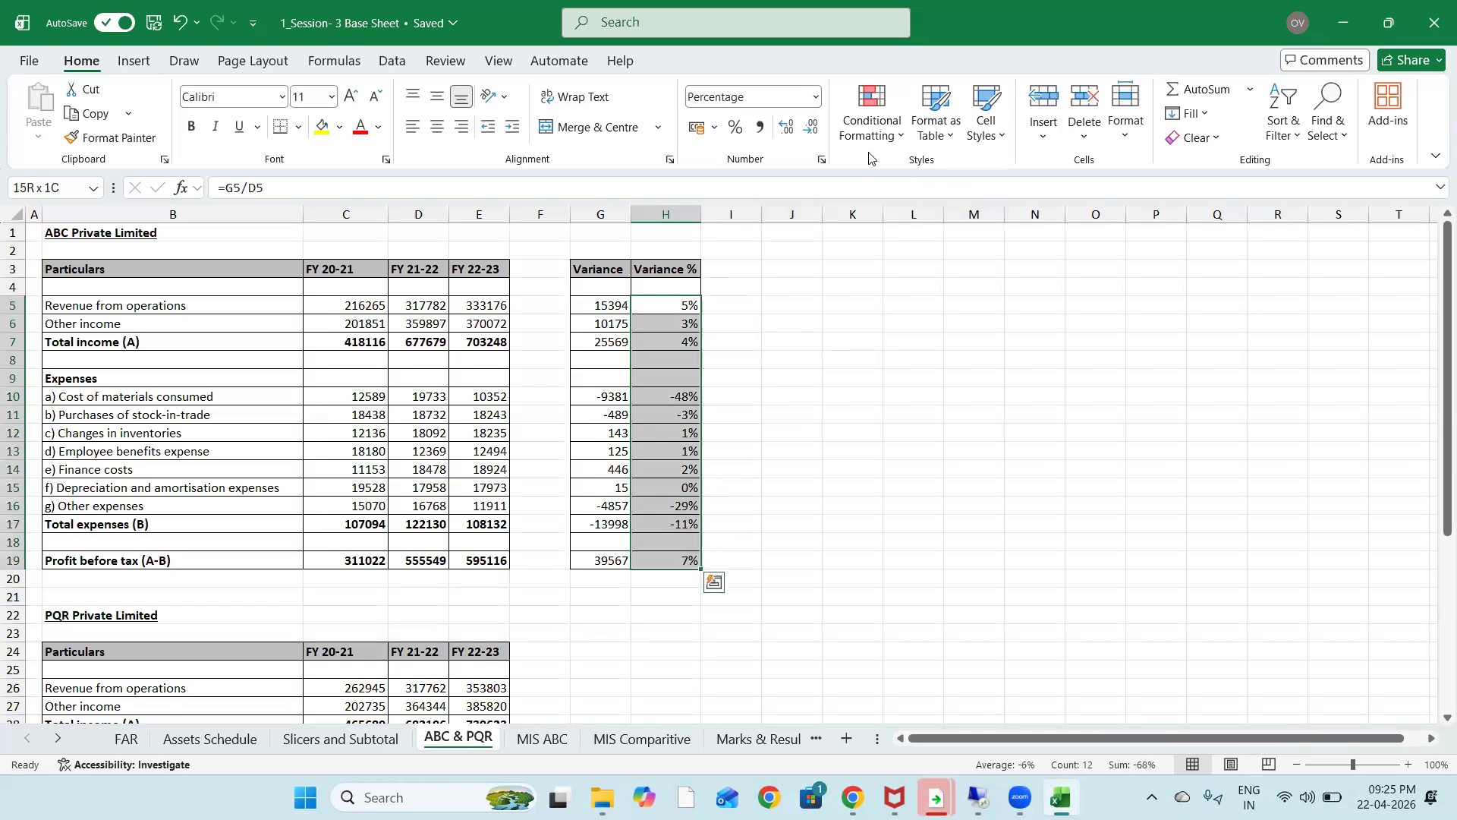
{"action": "left_click", "coordinate": [899, 138]}
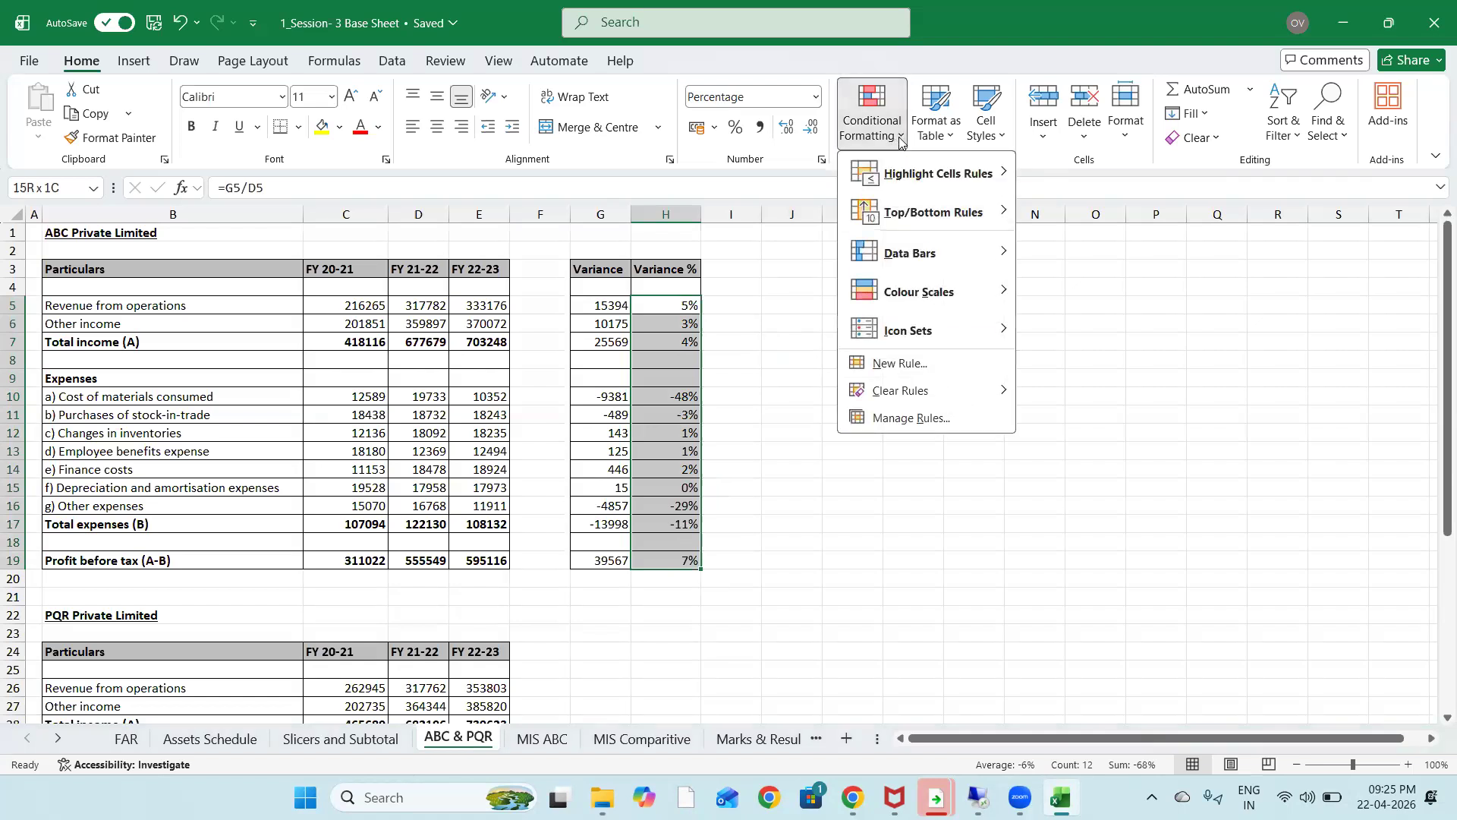
{"action": "mouse_move", "coordinate": [898, 180]}
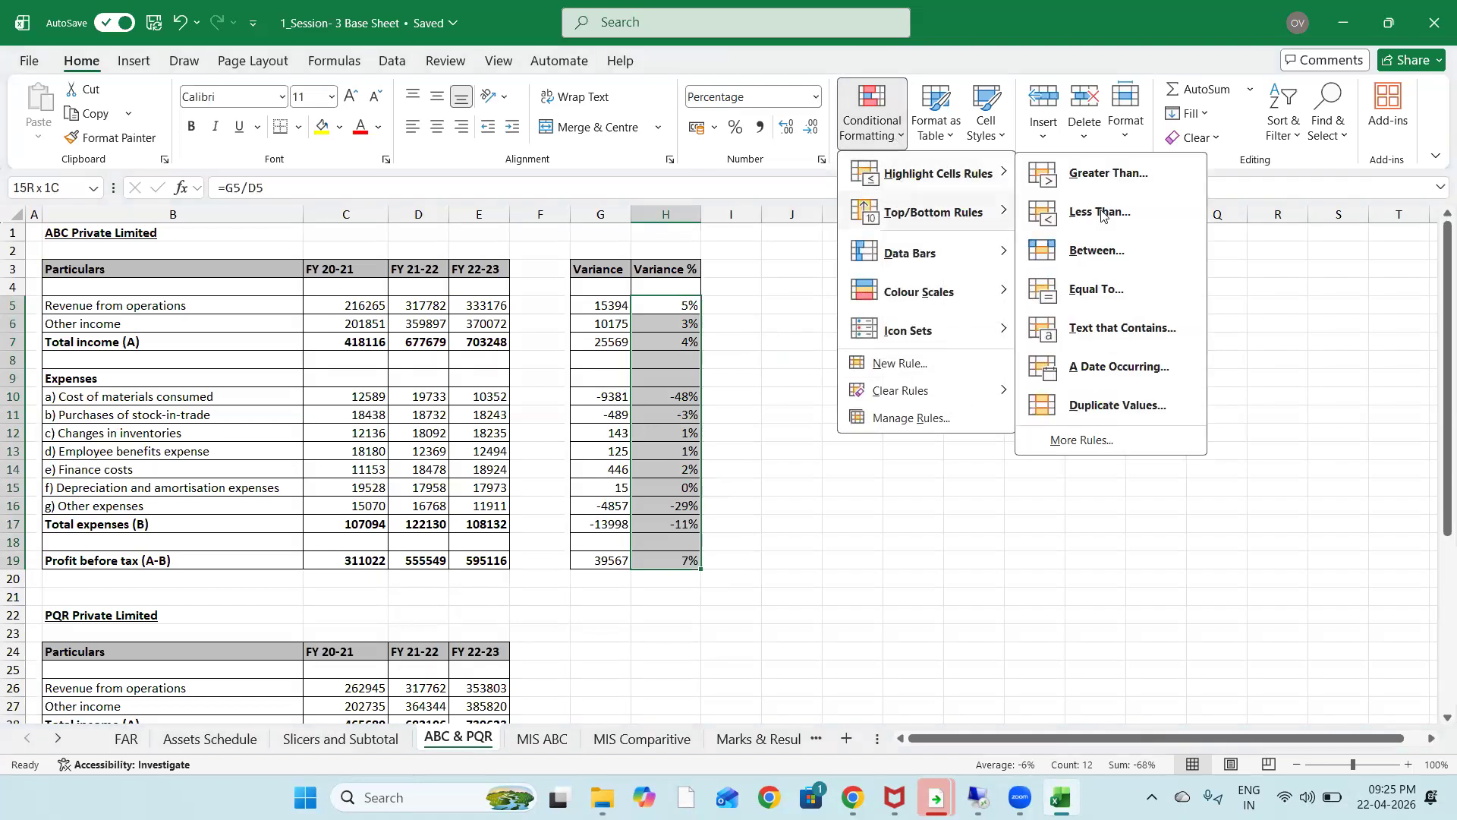
{"action": "left_click", "coordinate": [1095, 170]}
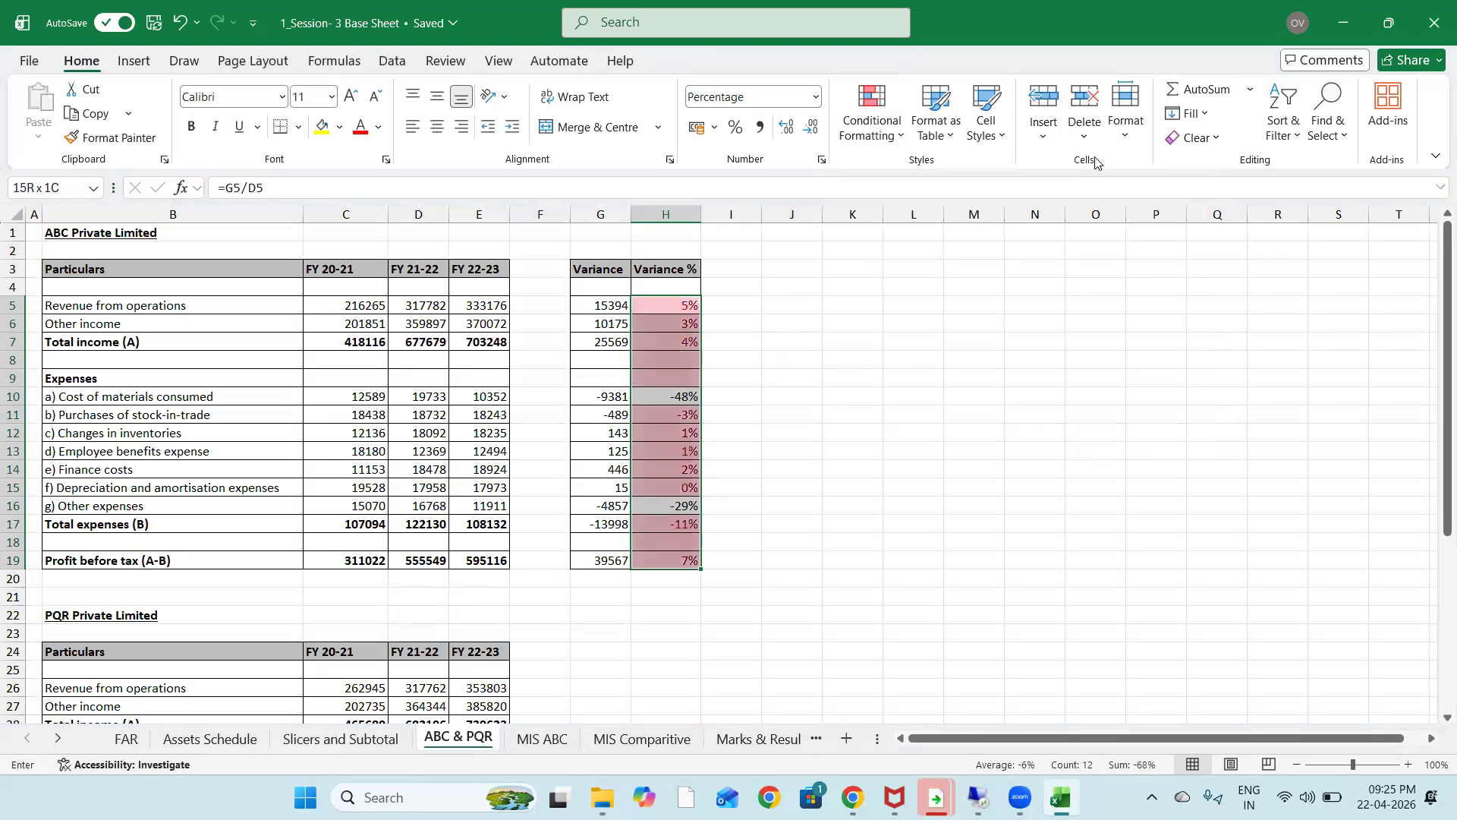
{"action": "type", "text": "0"}
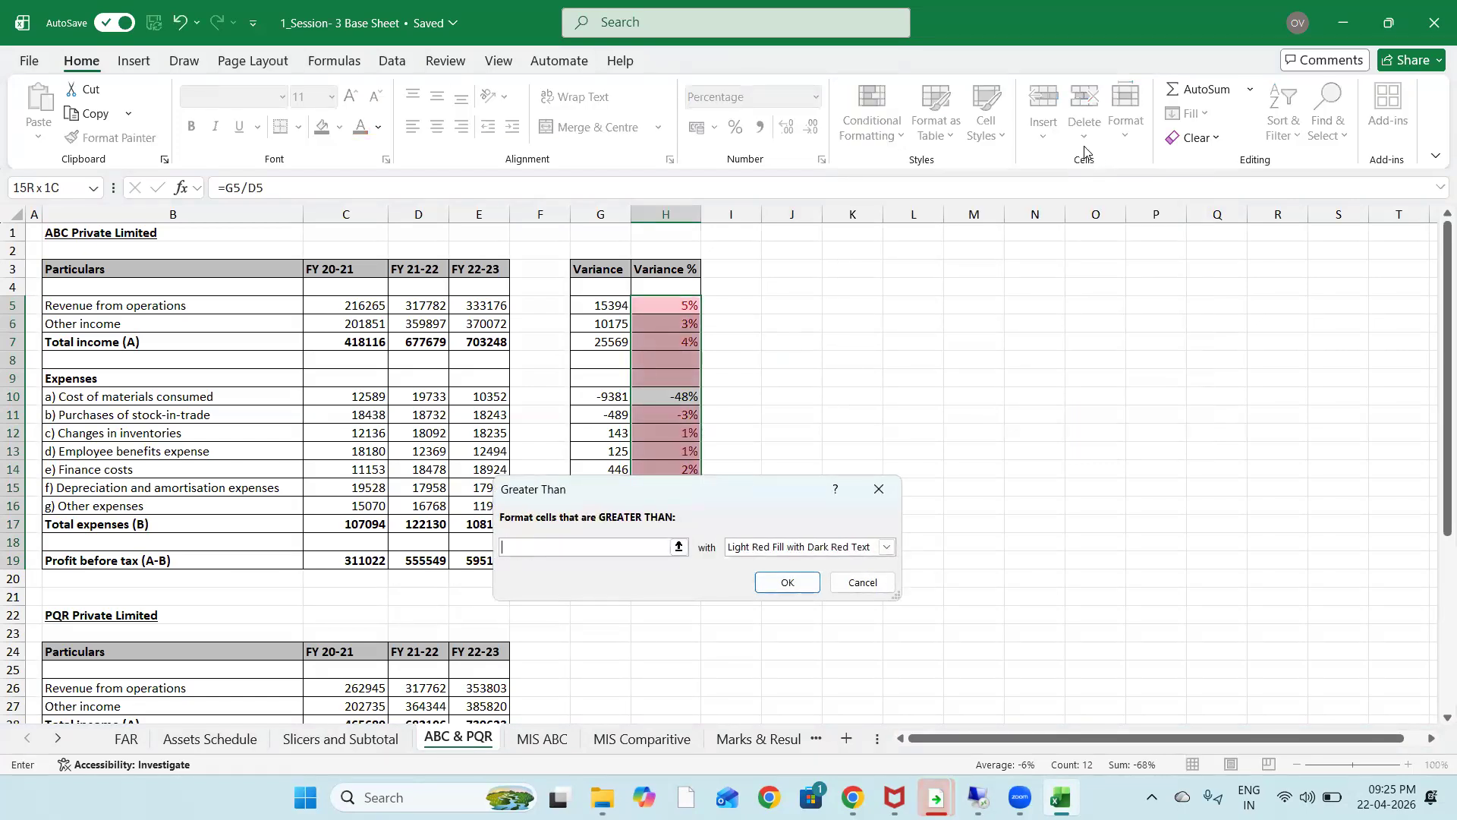
Set the Greater Than rule's format to Green Fill with Dark Green Text and apply it
{"action": "left_click", "coordinate": [885, 548]}
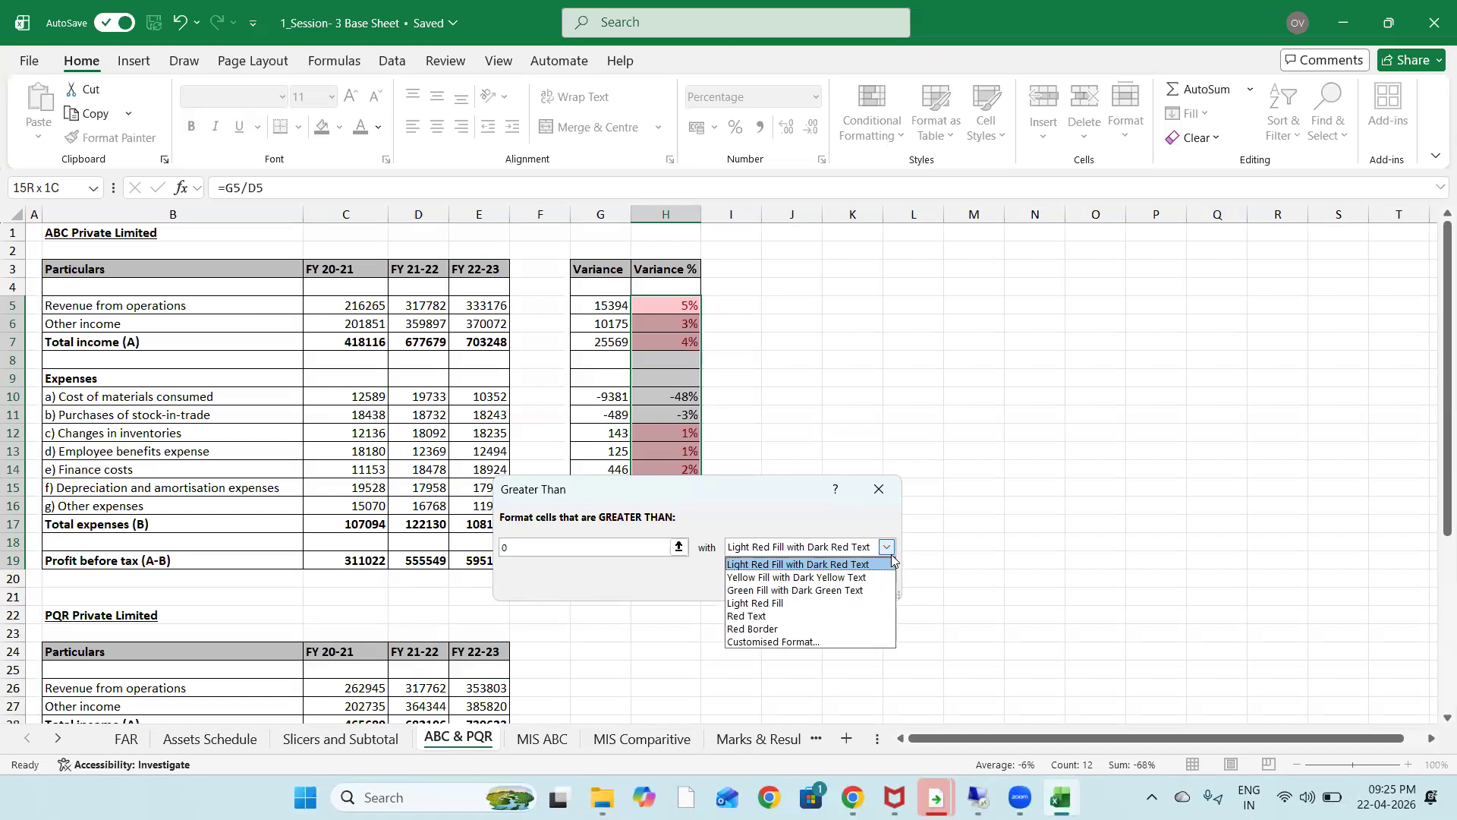
{"action": "left_click", "coordinate": [804, 578]}
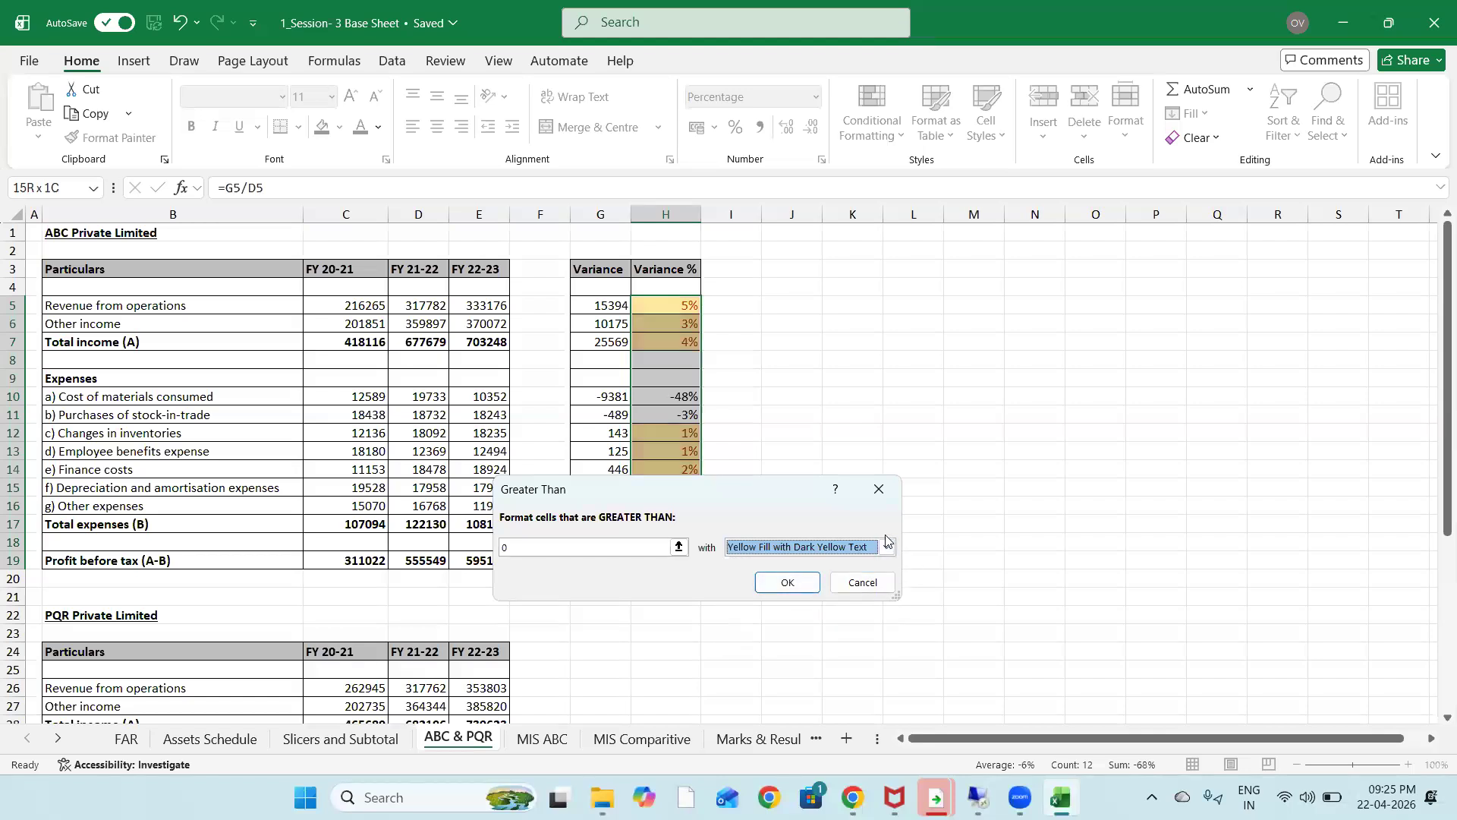
{"action": "left_click", "coordinate": [887, 545]}
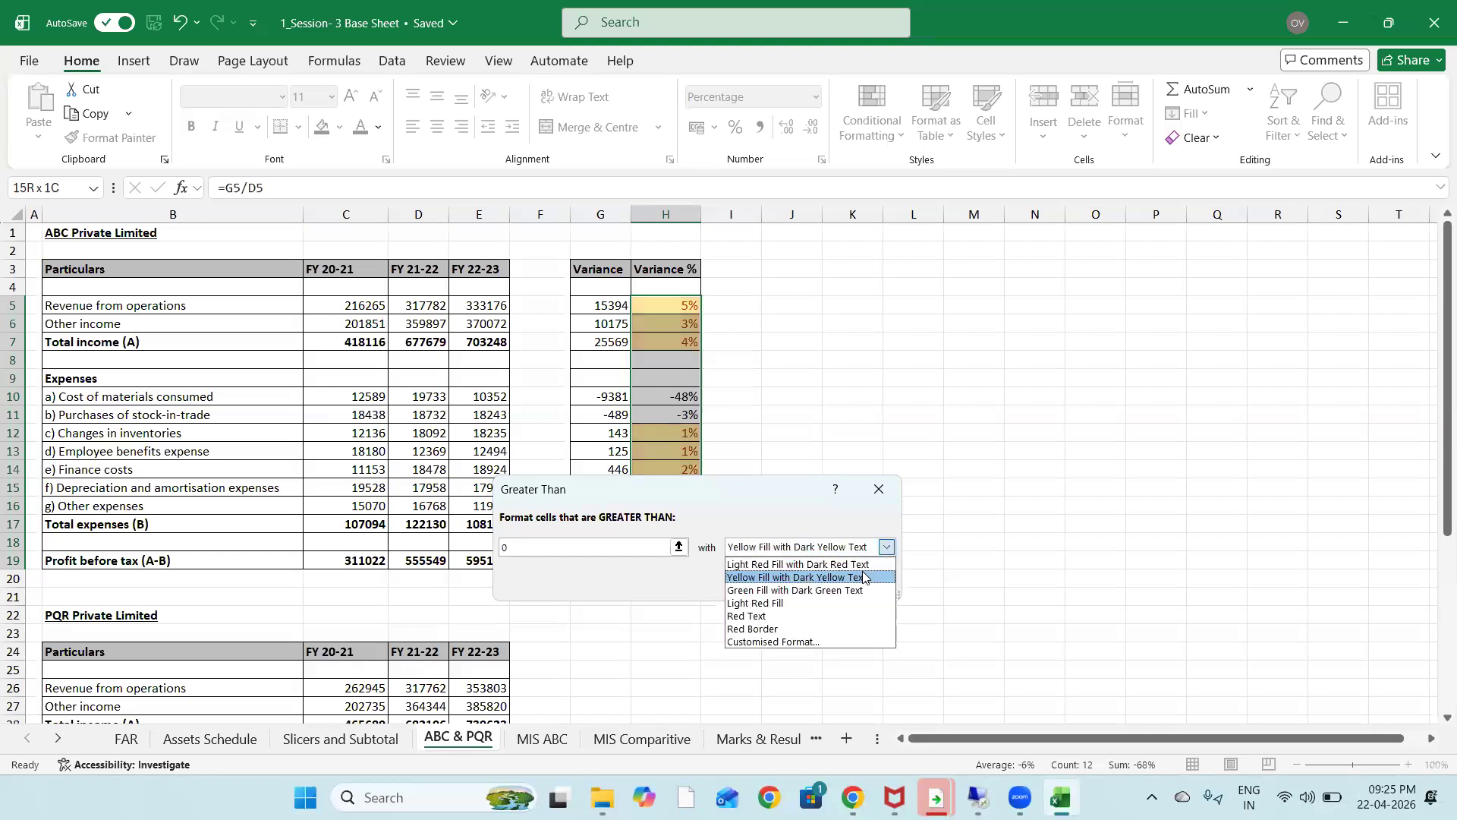
{"action": "left_click", "coordinate": [812, 580]}
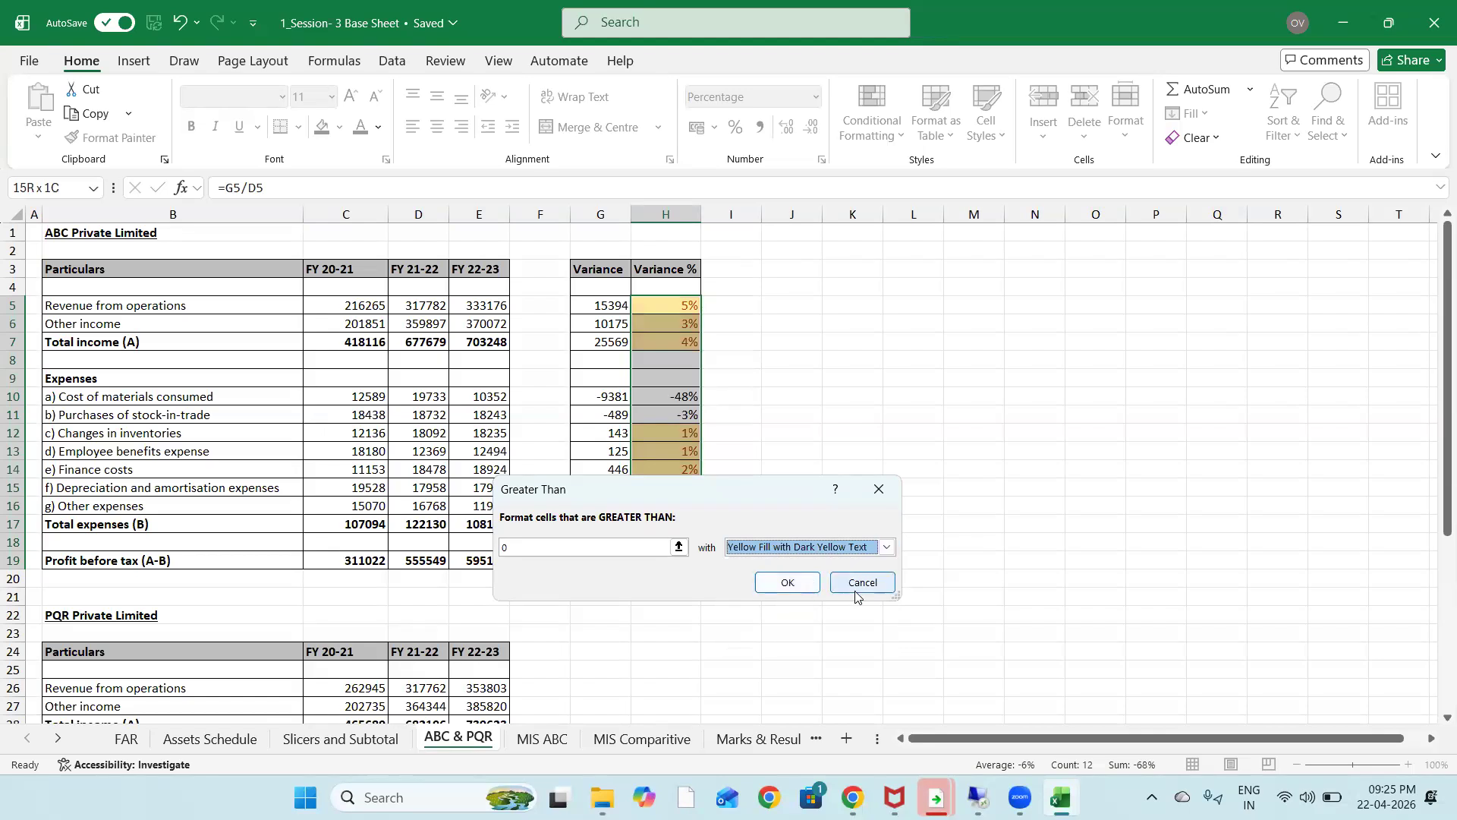
{"action": "key", "text": "alt+Down"}
{"action": "key", "text": "Down"}
{"action": "key", "text": "Down"}
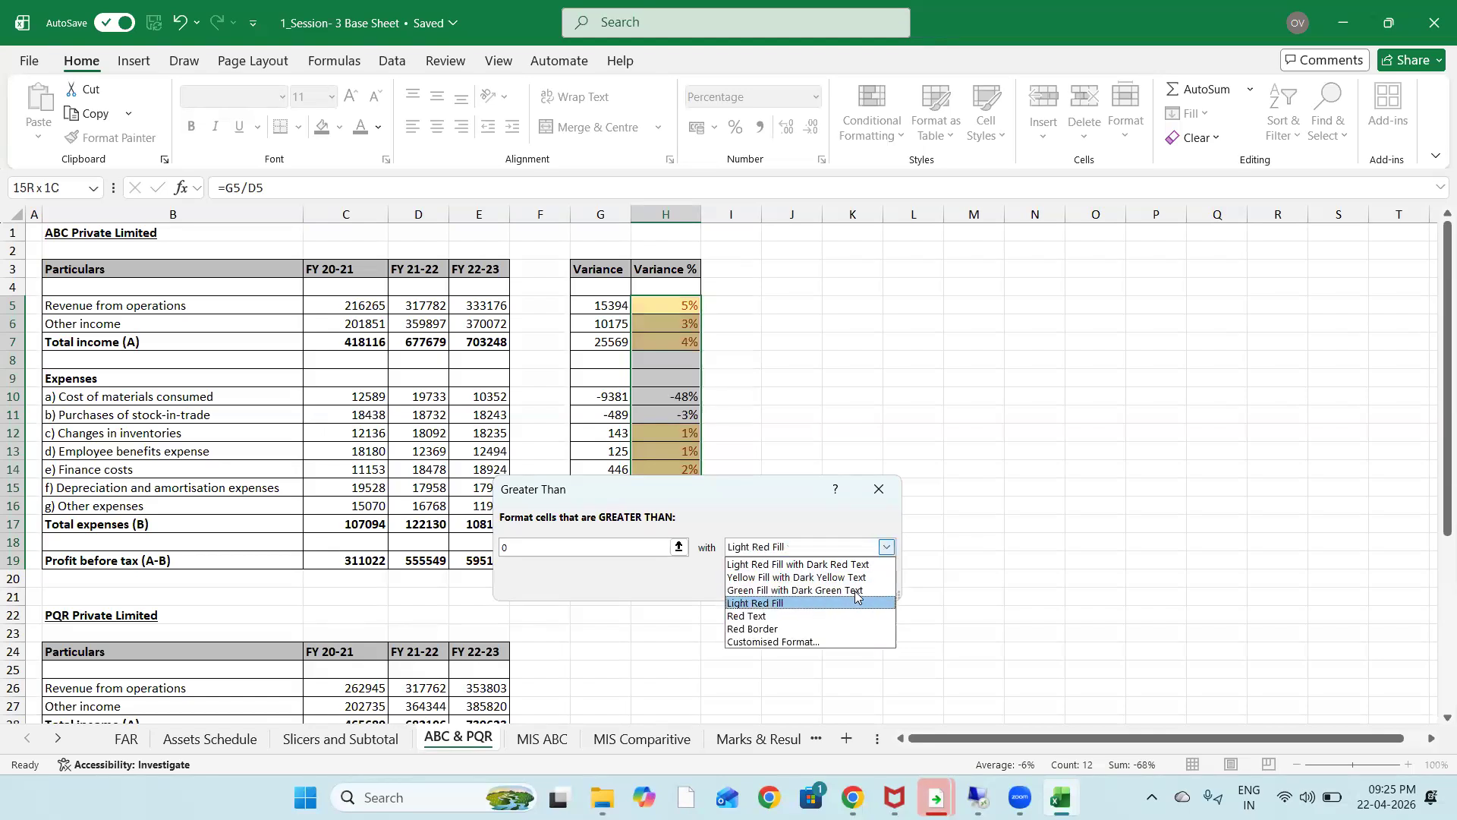
{"action": "key", "text": "Up"}
{"action": "key", "text": "Return"}
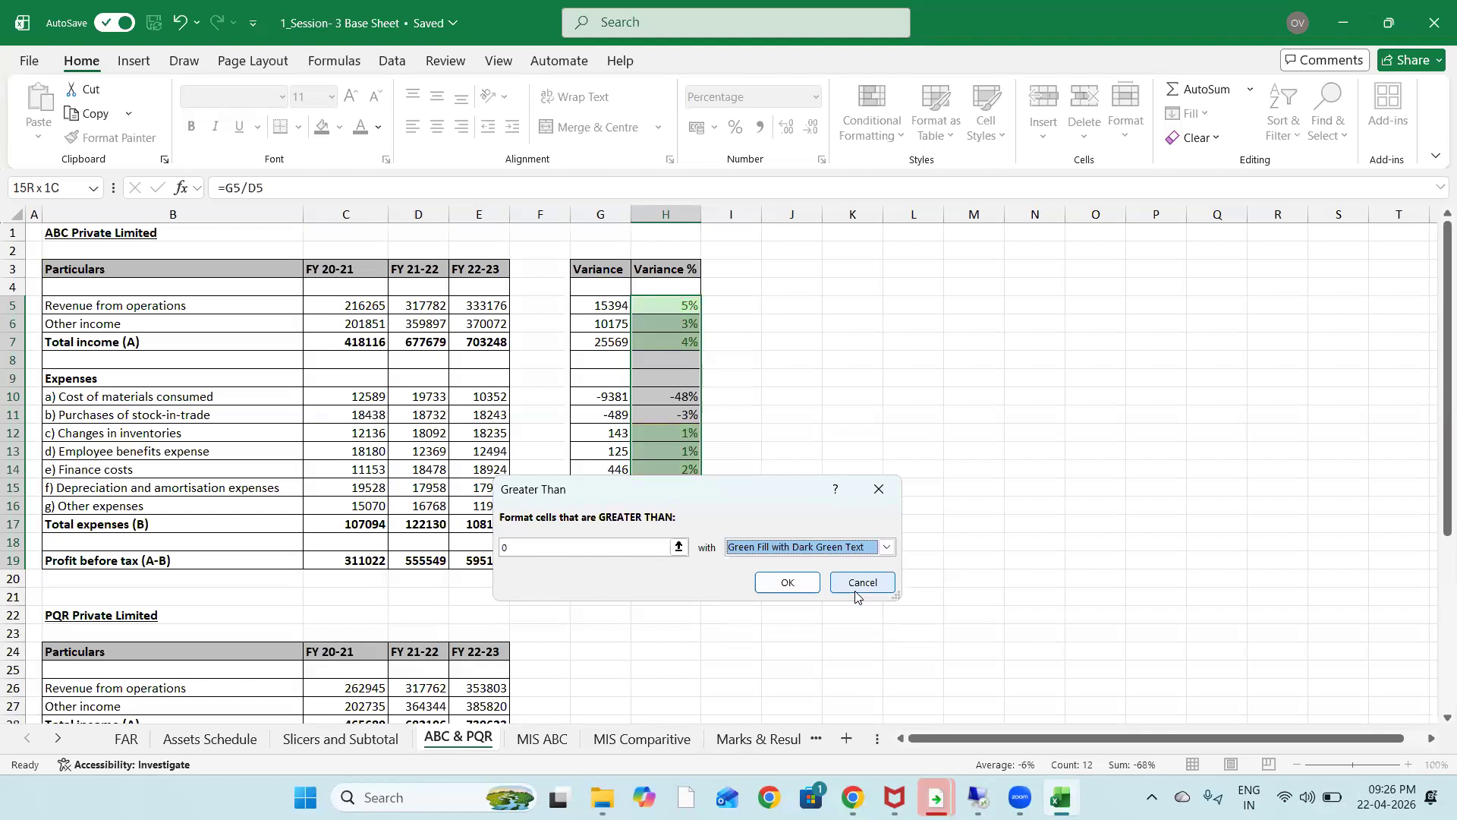
{"action": "left_click", "coordinate": [776, 582]}
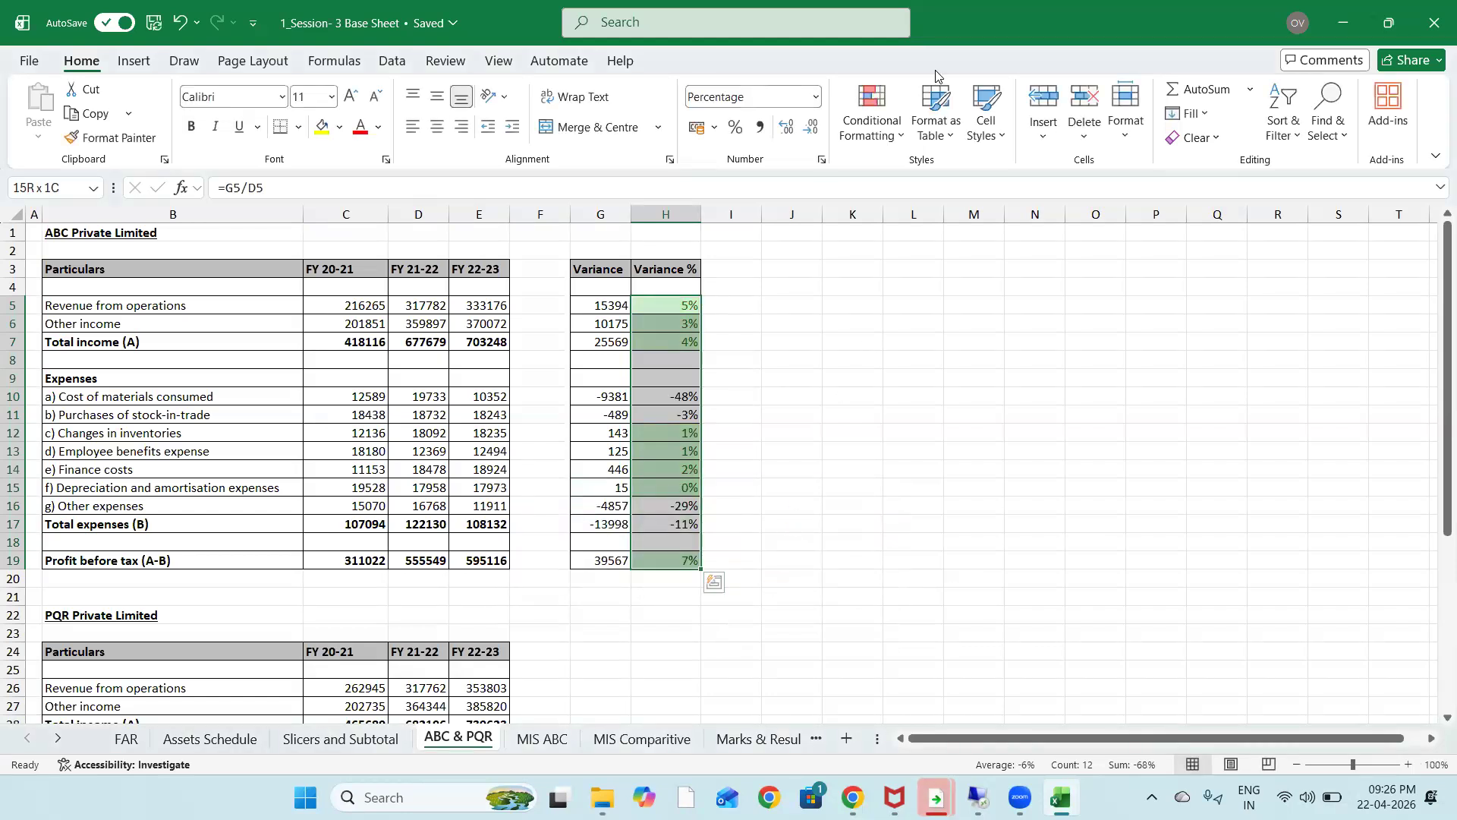
Add a Less Than 0 conditional formatting rule to H5:H19 with Light Red Fill with Dark Red Text
{"action": "left_click", "coordinate": [882, 133]}
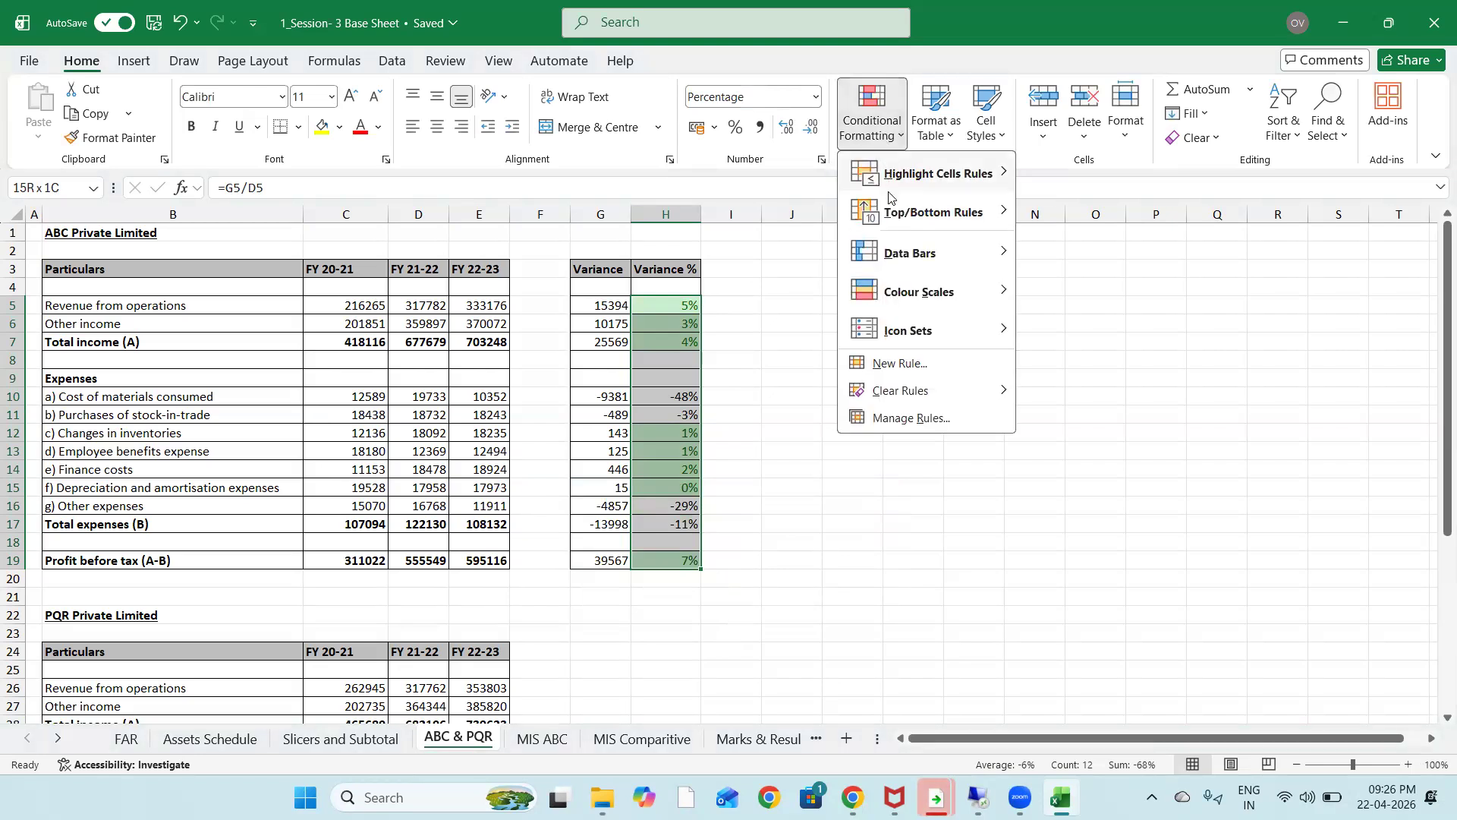
{"action": "mouse_move", "coordinate": [916, 174]}
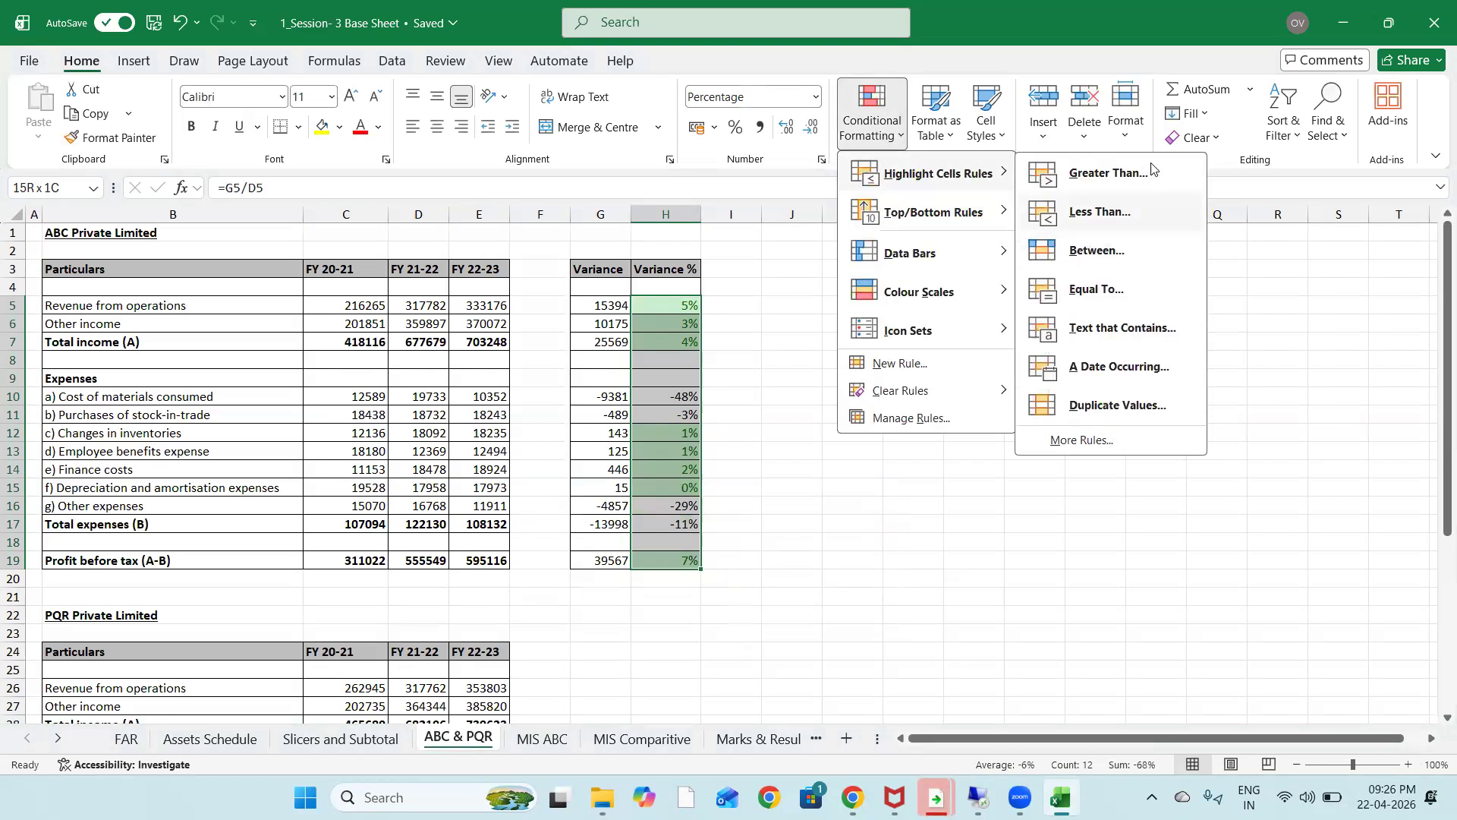
{"action": "left_click", "coordinate": [1102, 213]}
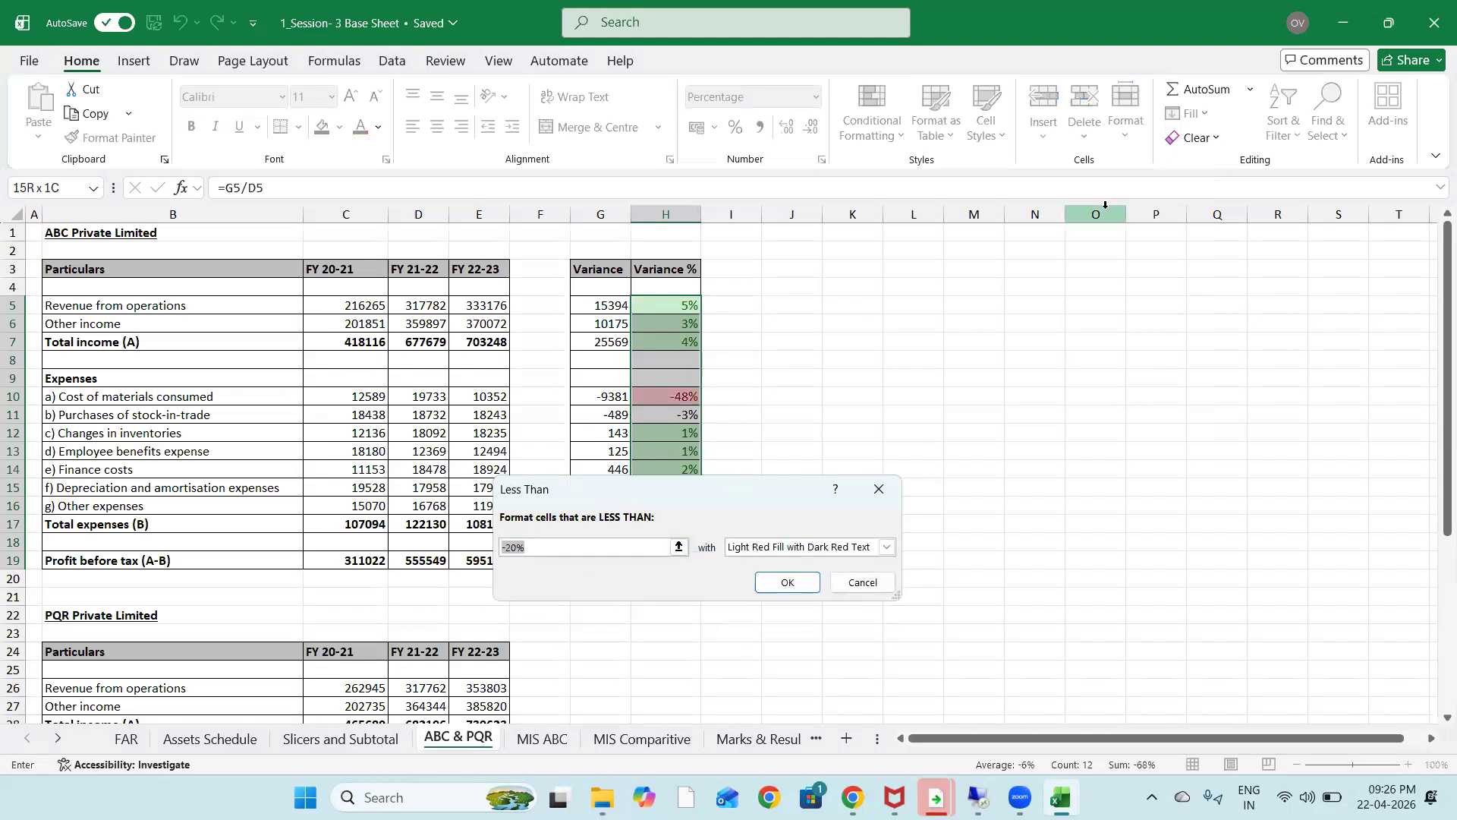
{"action": "key", "text": "BackSpace"}
{"action": "type", "text": "0"}
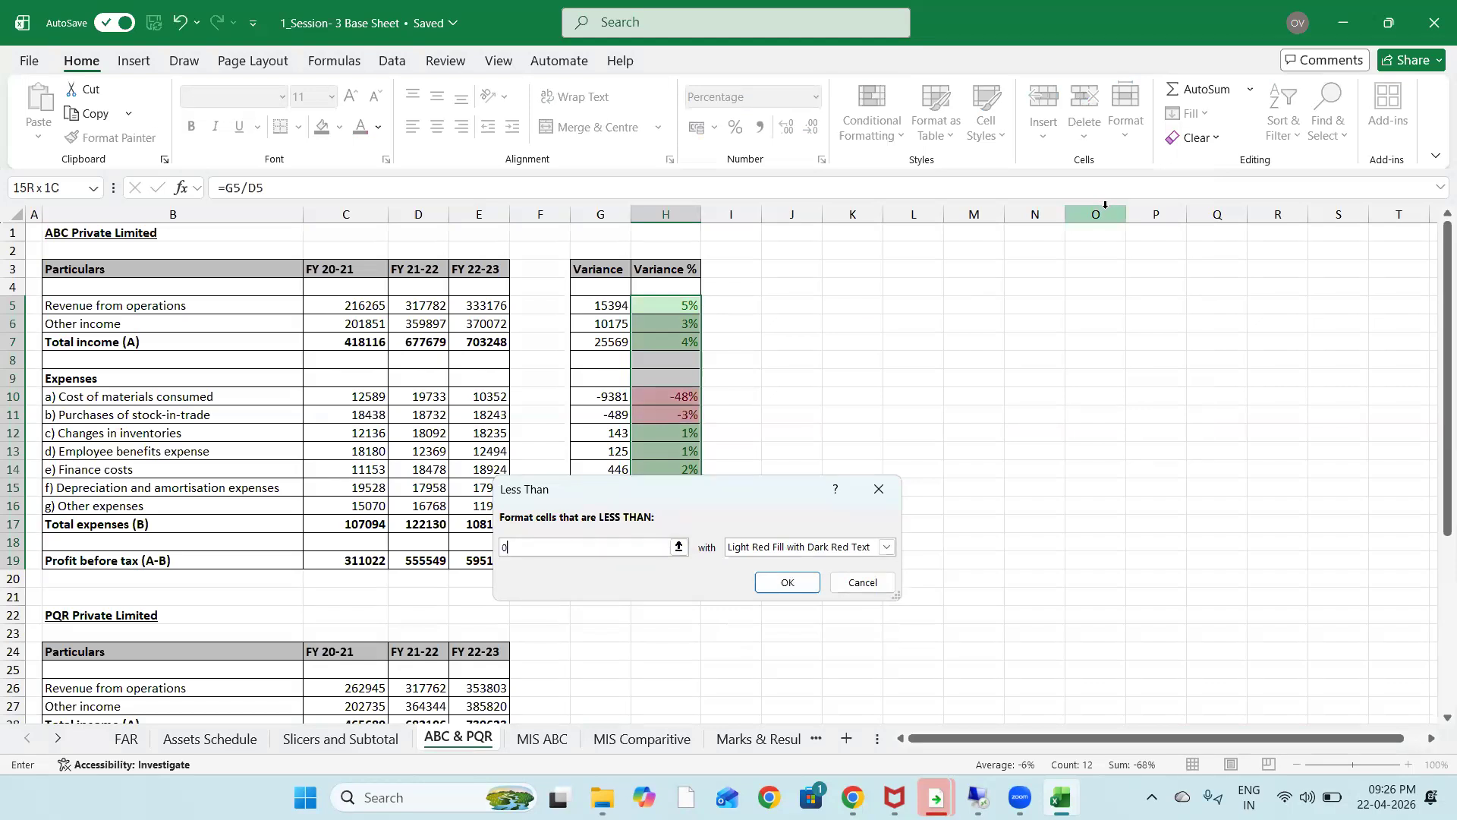
{"action": "left_click", "coordinate": [789, 580]}
{"action": "left_click", "coordinate": [827, 400]}
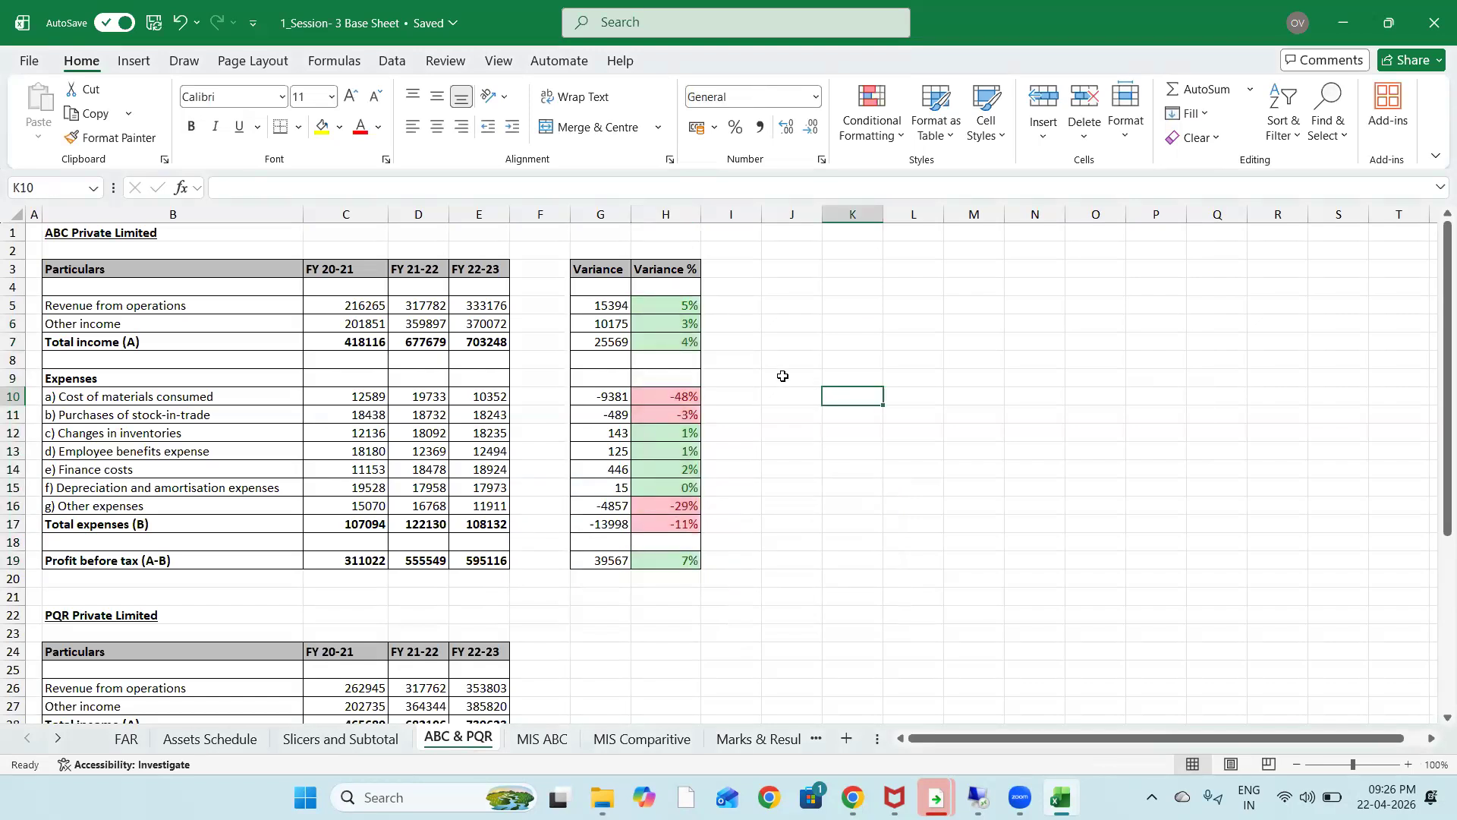
Review the ABC income rows, following Total income (A) across to its Variance and Variance % formulas
{"action": "key", "text": "Up"}
{"action": "key", "text": "Left"}
{"action": "key", "text": "Left"}
{"action": "key", "text": "Up"}
{"action": "key", "text": "Up"}
{"action": "key", "text": "Left"}
{"action": "key", "text": "Left"}
{"action": "key", "text": "Left"}
{"action": "key", "text": "Left"}
{"action": "key", "text": "Left"}
{"action": "key", "text": "Left"}
{"action": "key", "text": "Left"}
{"action": "key", "text": "Up"}
{"action": "key", "text": "Up"}
{"action": "key", "text": "Down"}
{"action": "key", "text": "Down"}
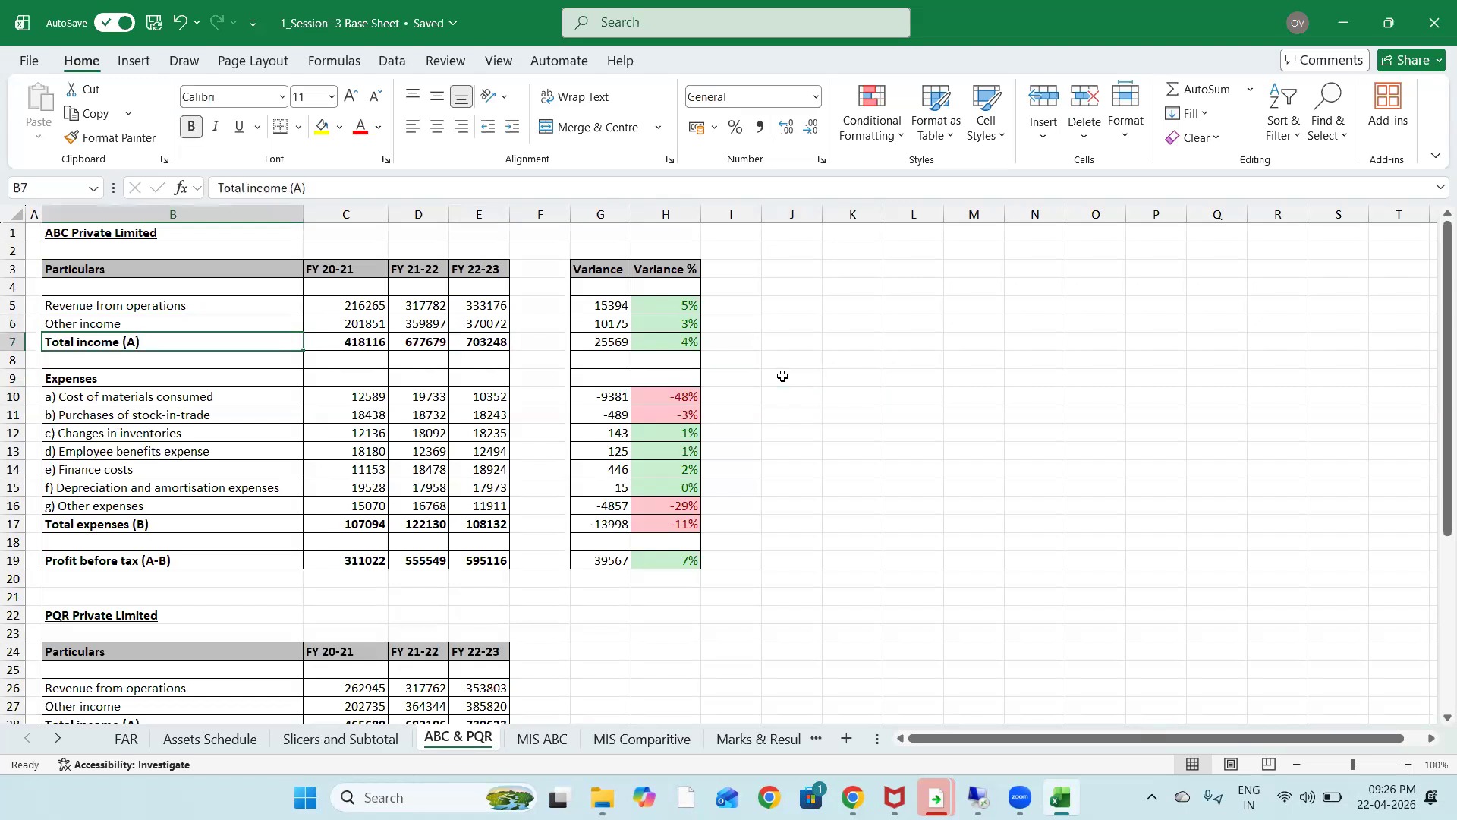
{"action": "key", "text": "Right"}
{"action": "key", "text": "Right"}
{"action": "key", "text": "Right"}
{"action": "key", "text": "Right"}
{"action": "key", "text": "Right"}
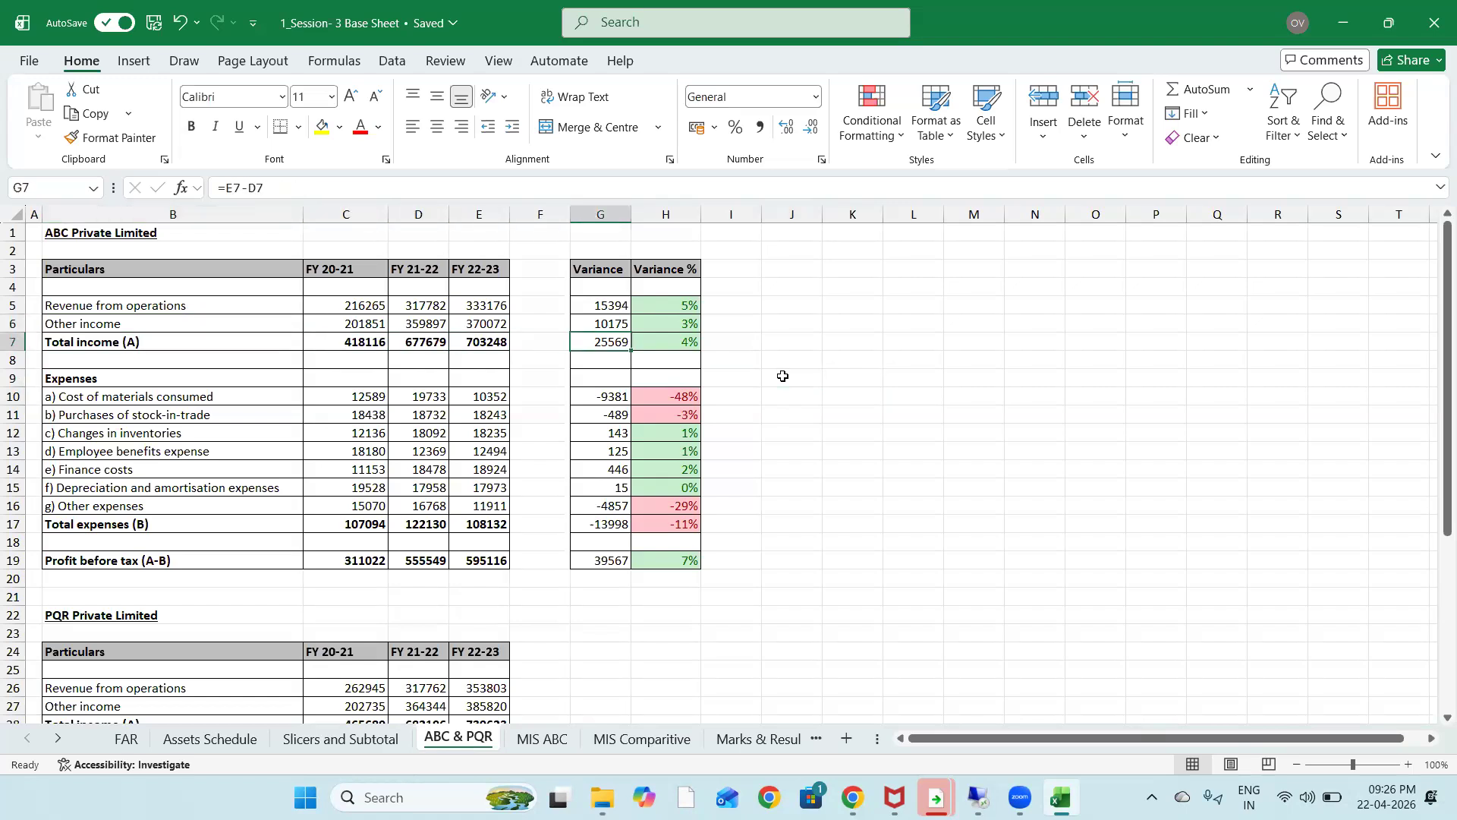
{"action": "key", "text": "Right"}
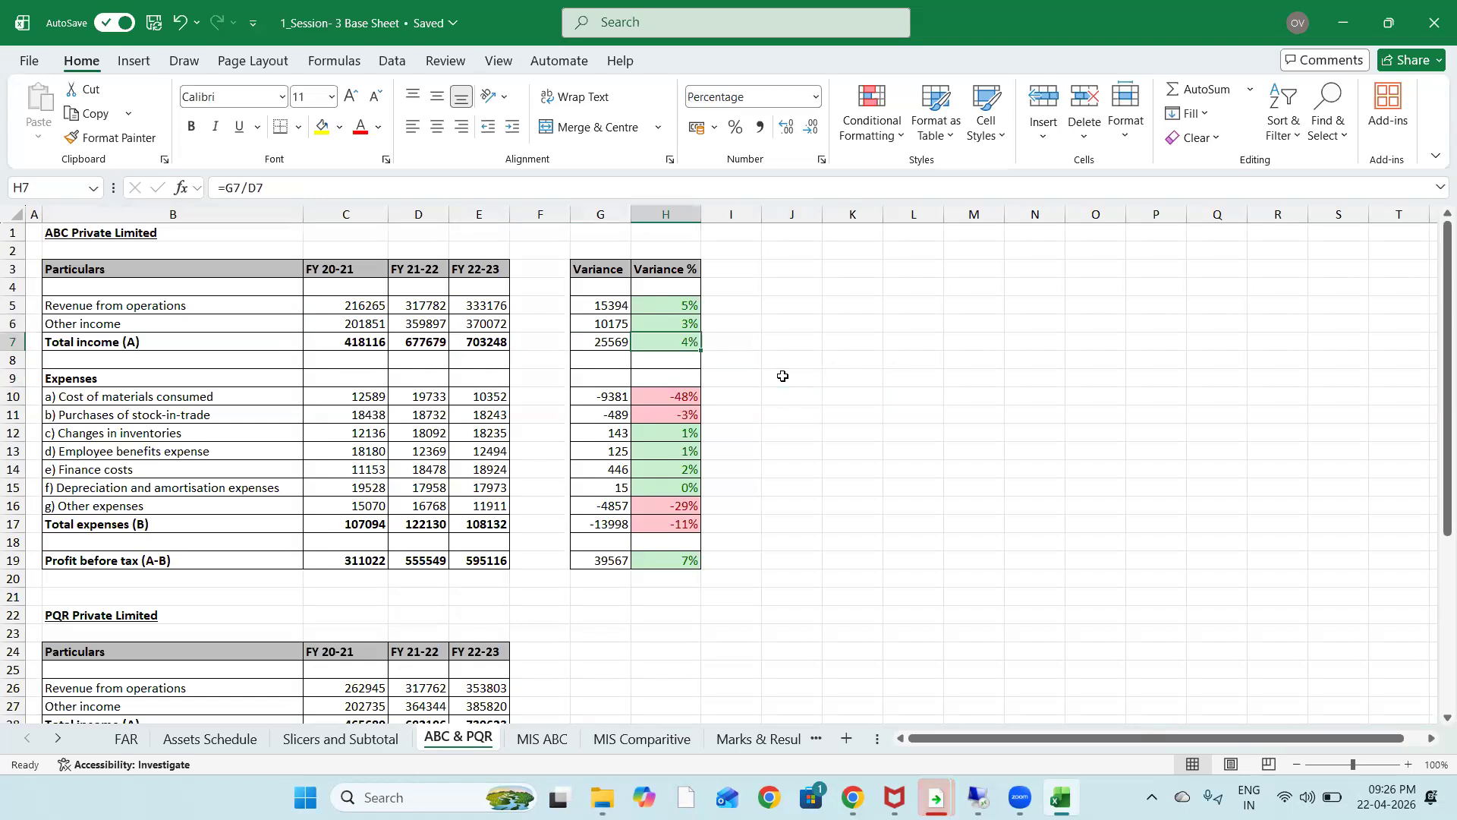
Examine the cost of materials consumed row, comparing its FY 21-22 and FY 22-23 amounts with its variance percentage
{"action": "key", "text": "Down"}
{"action": "key", "text": "Down"}
{"action": "key", "text": "Down"}
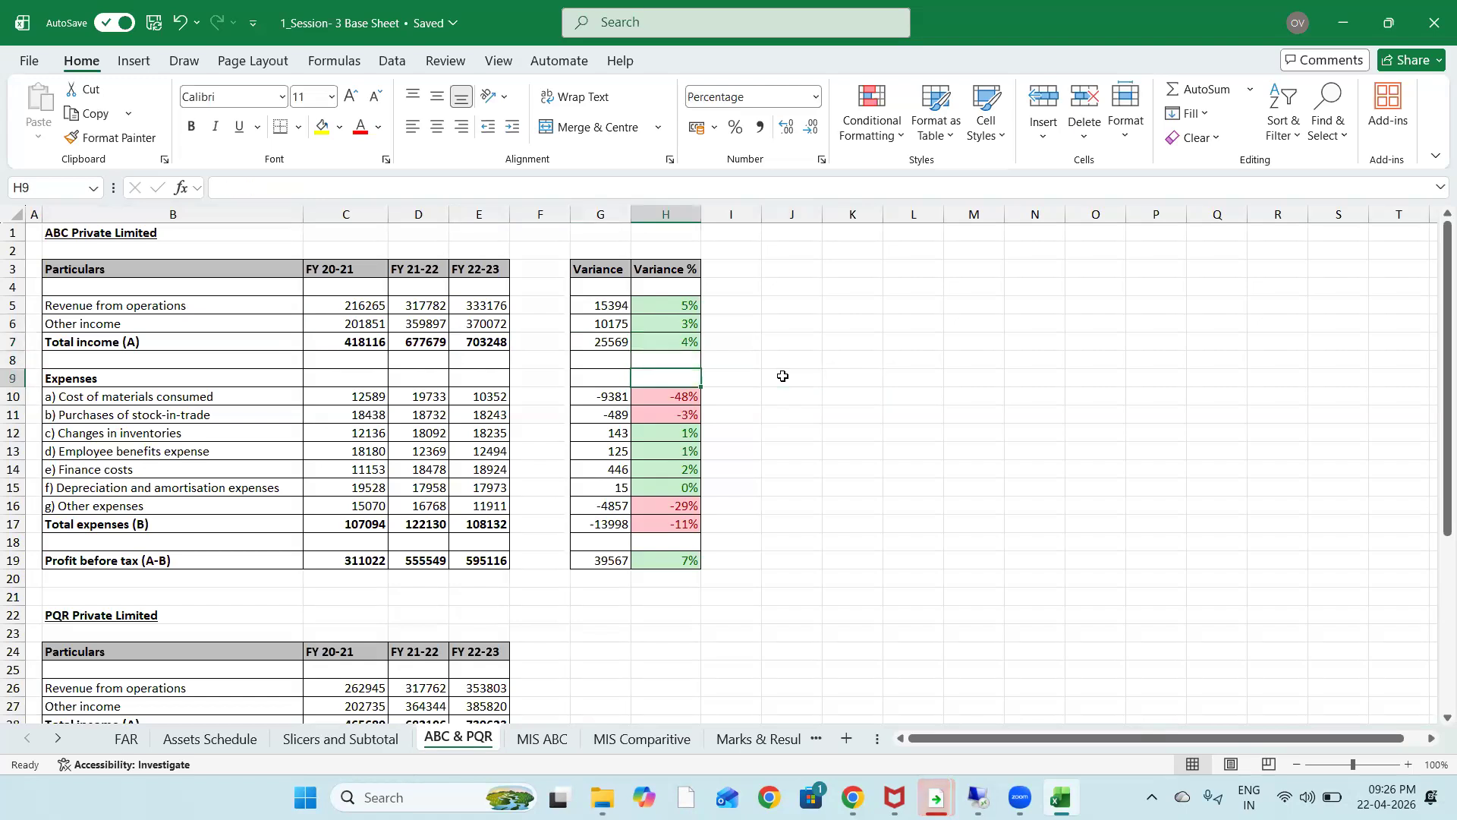
{"action": "key", "text": "Left"}
{"action": "key", "text": "Left"}
{"action": "key", "text": "Left"}
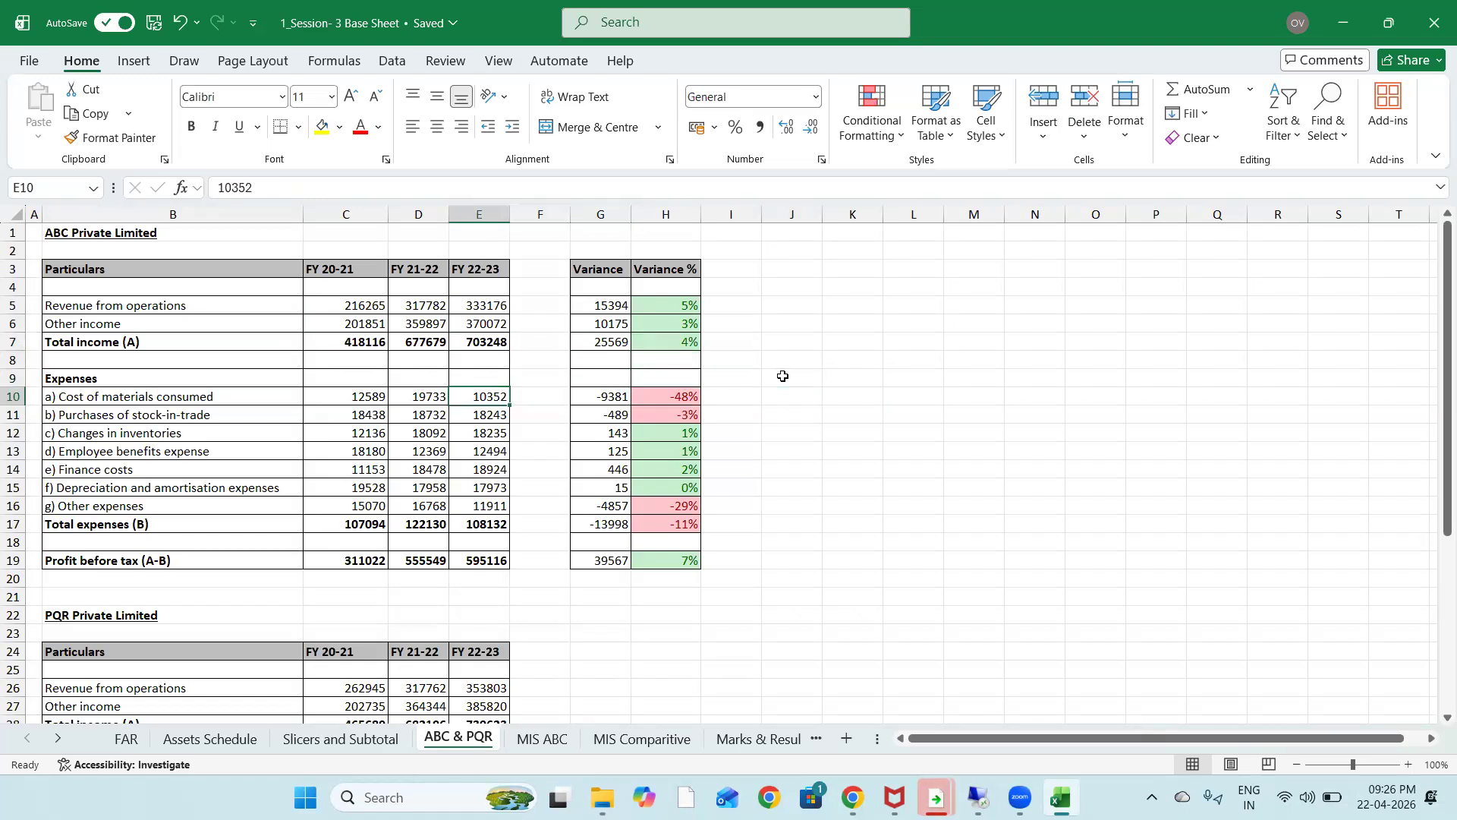
{"action": "key", "text": "Left"}
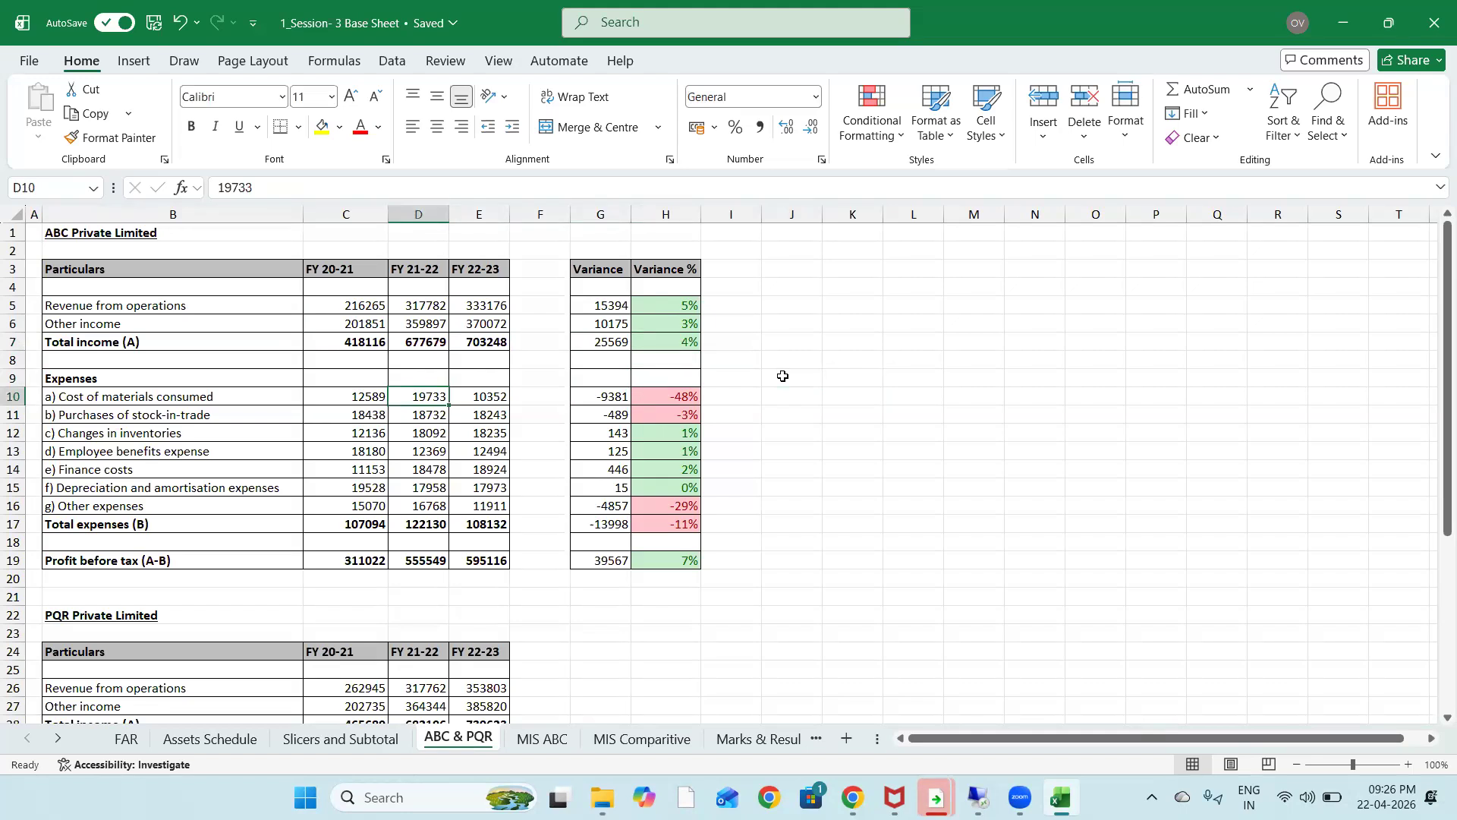
{"action": "key", "text": "Right"}
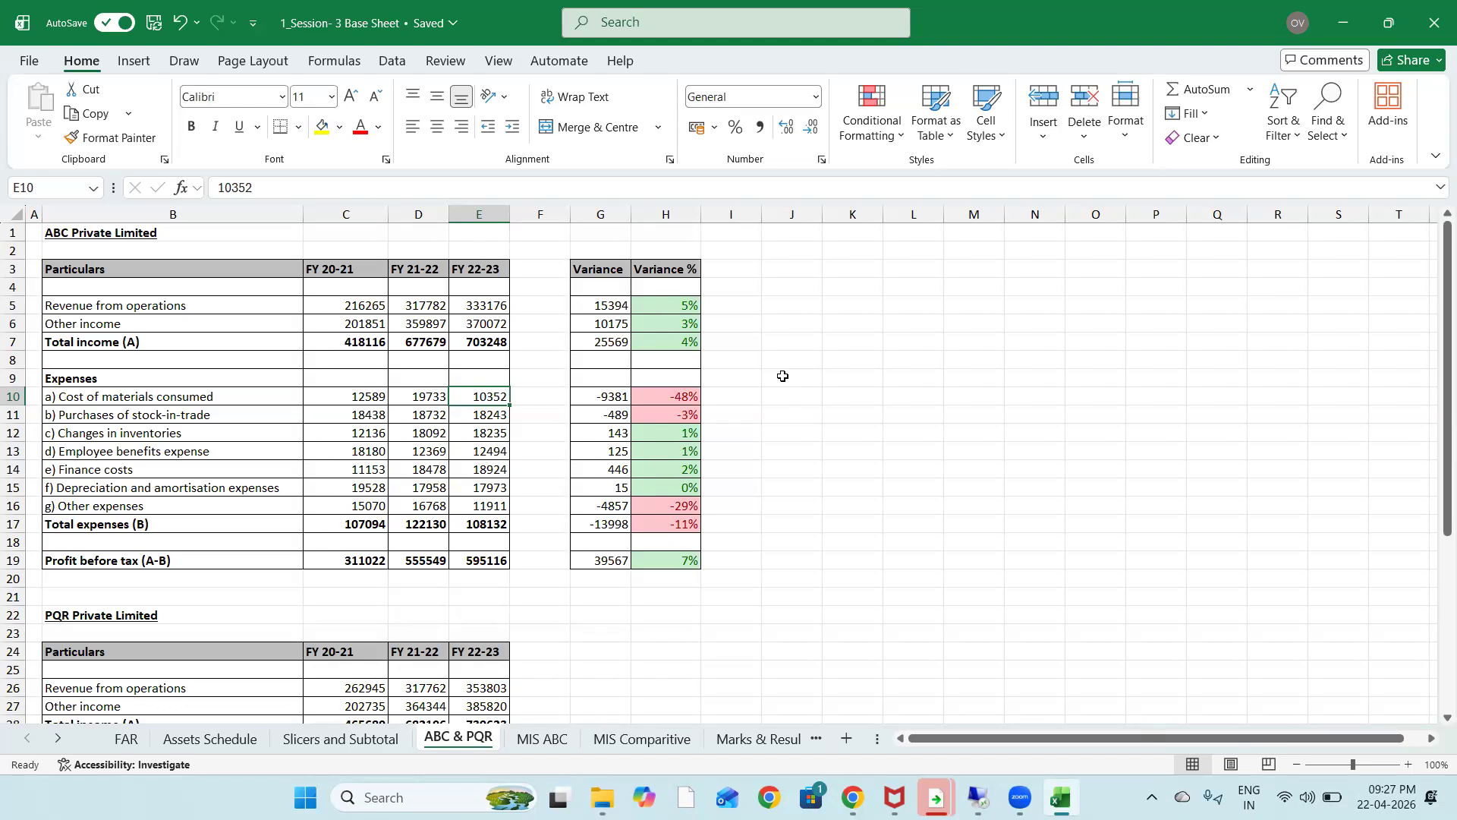
{"action": "key", "text": "Left"}
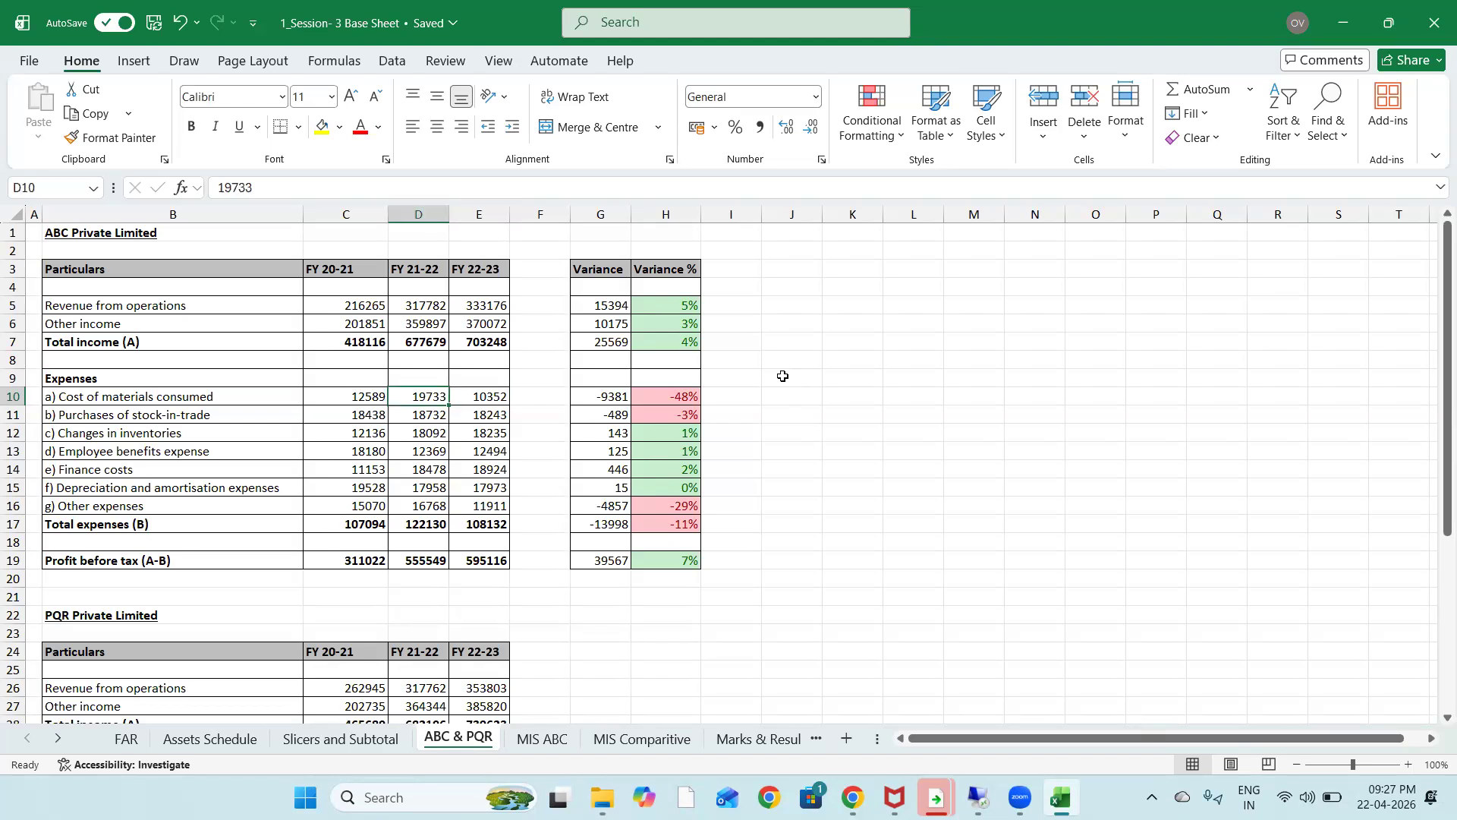
{"action": "key", "text": "Right"}
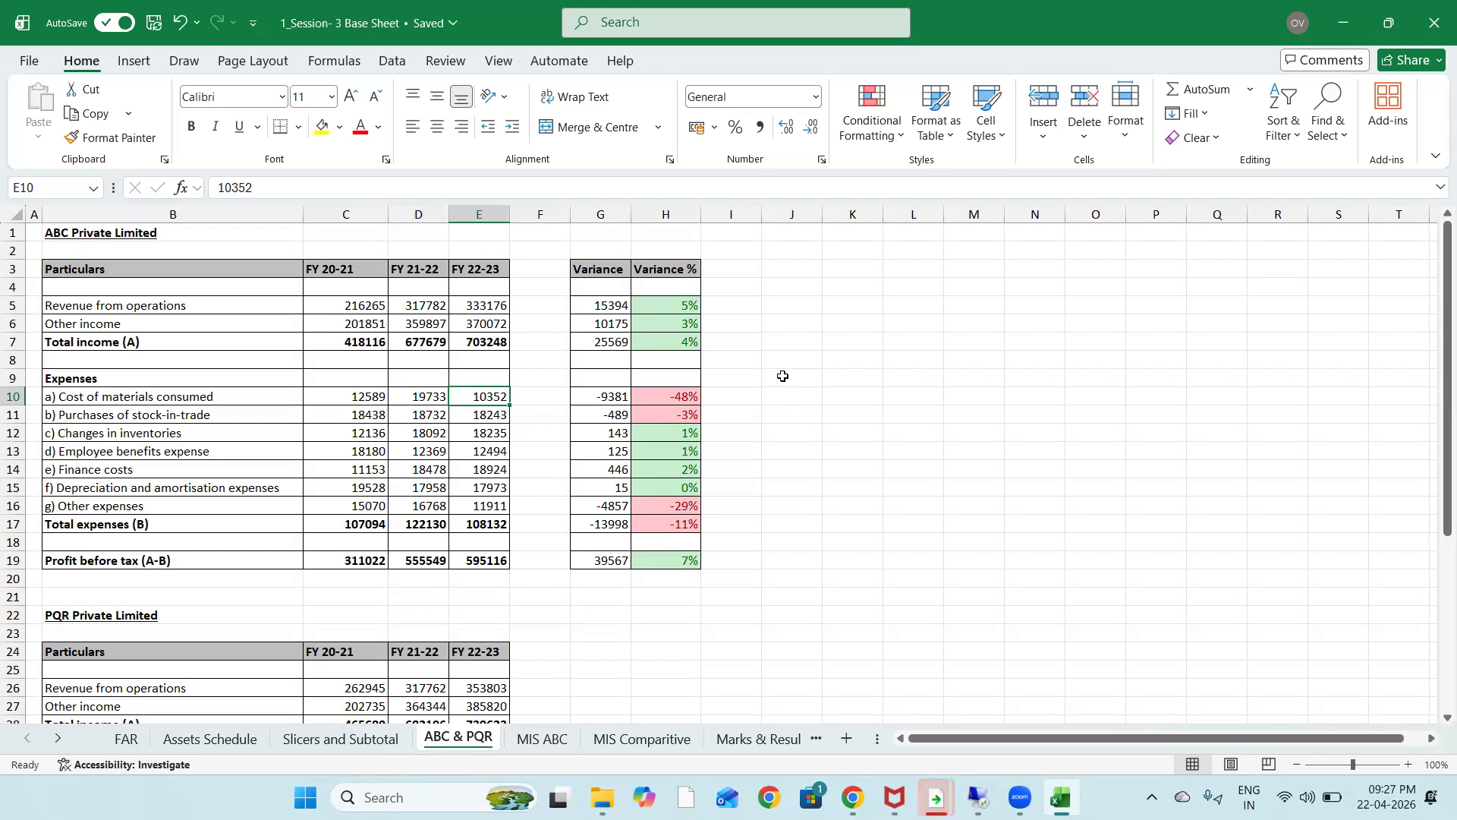
{"action": "key", "text": "Right"}
{"action": "key", "text": "Right"}
{"action": "key", "text": "Right"}
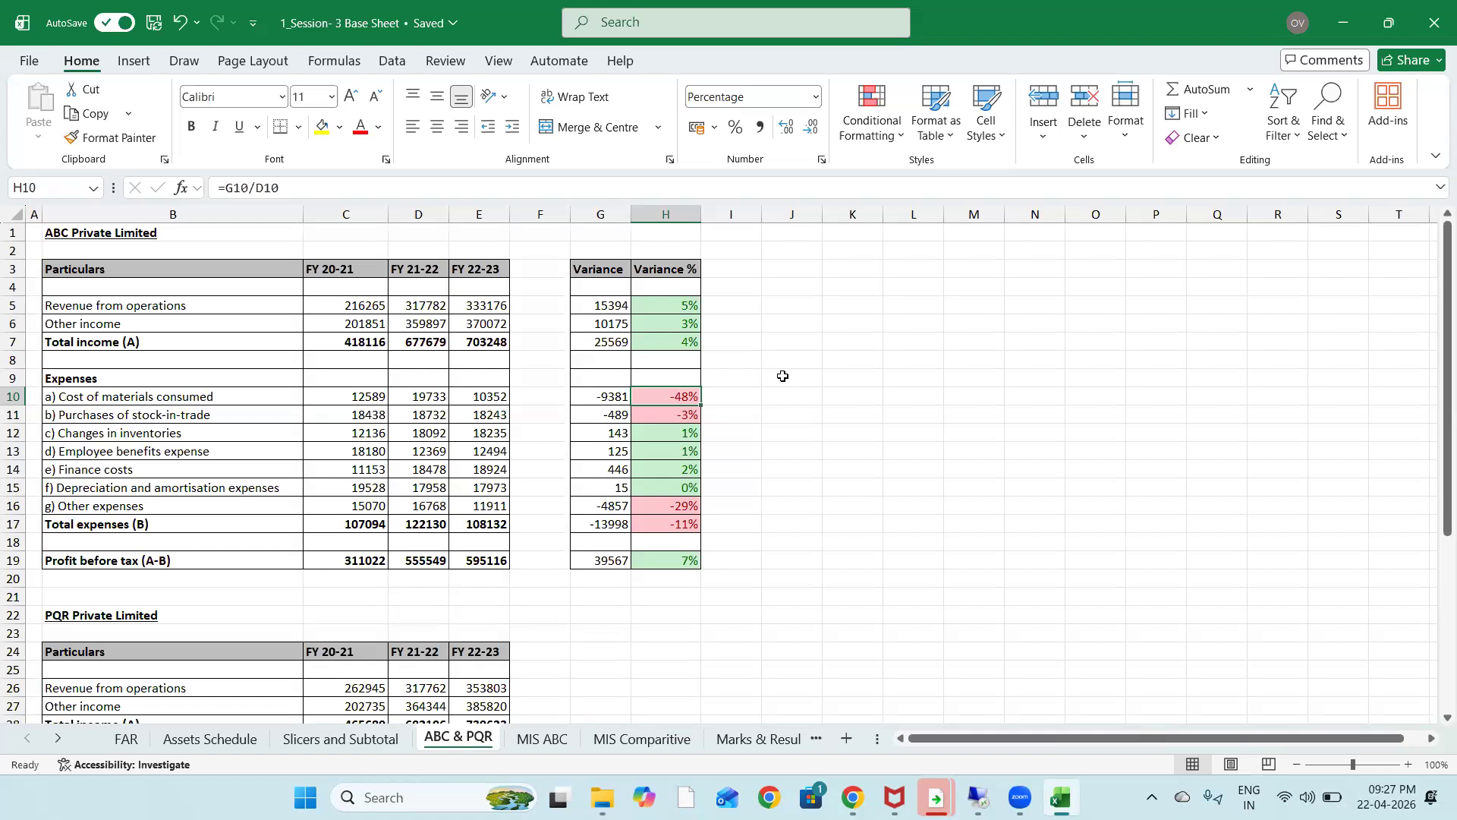
Highlight expense Variance % cells H10:H17 greater than 0 with Light Red Fill with Dark Red Text
{"action": "key", "text": "shift+Down"}
{"action": "key", "text": "shift+Down"}
{"action": "key", "text": "shift+Down"}
{"action": "key", "text": "shift+Down"}
{"action": "key", "text": "shift+Down"}
{"action": "key", "text": "shift+Down"}
{"action": "key", "text": "shift+Down"}
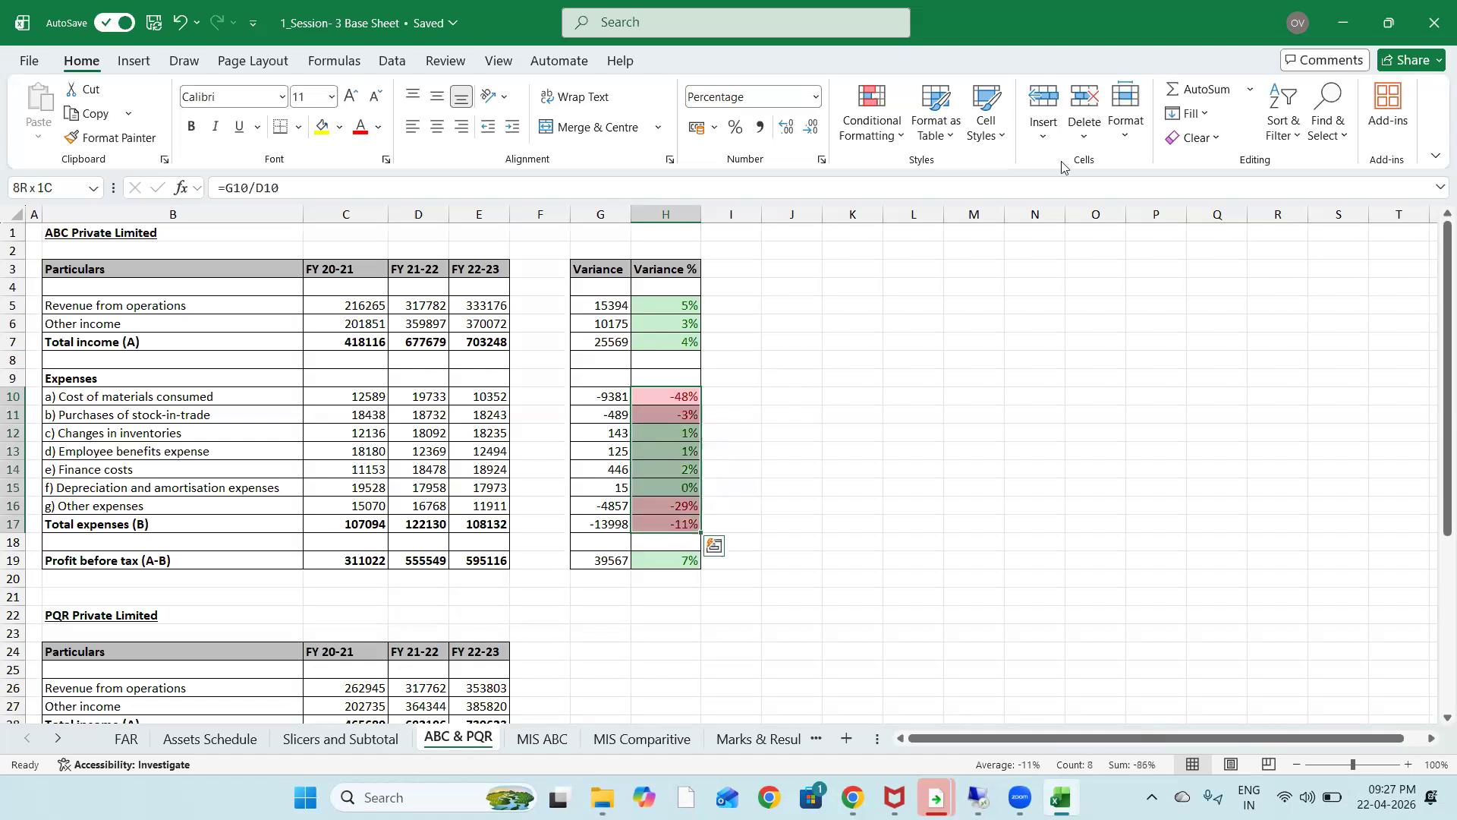
{"action": "left_click", "coordinate": [867, 128]}
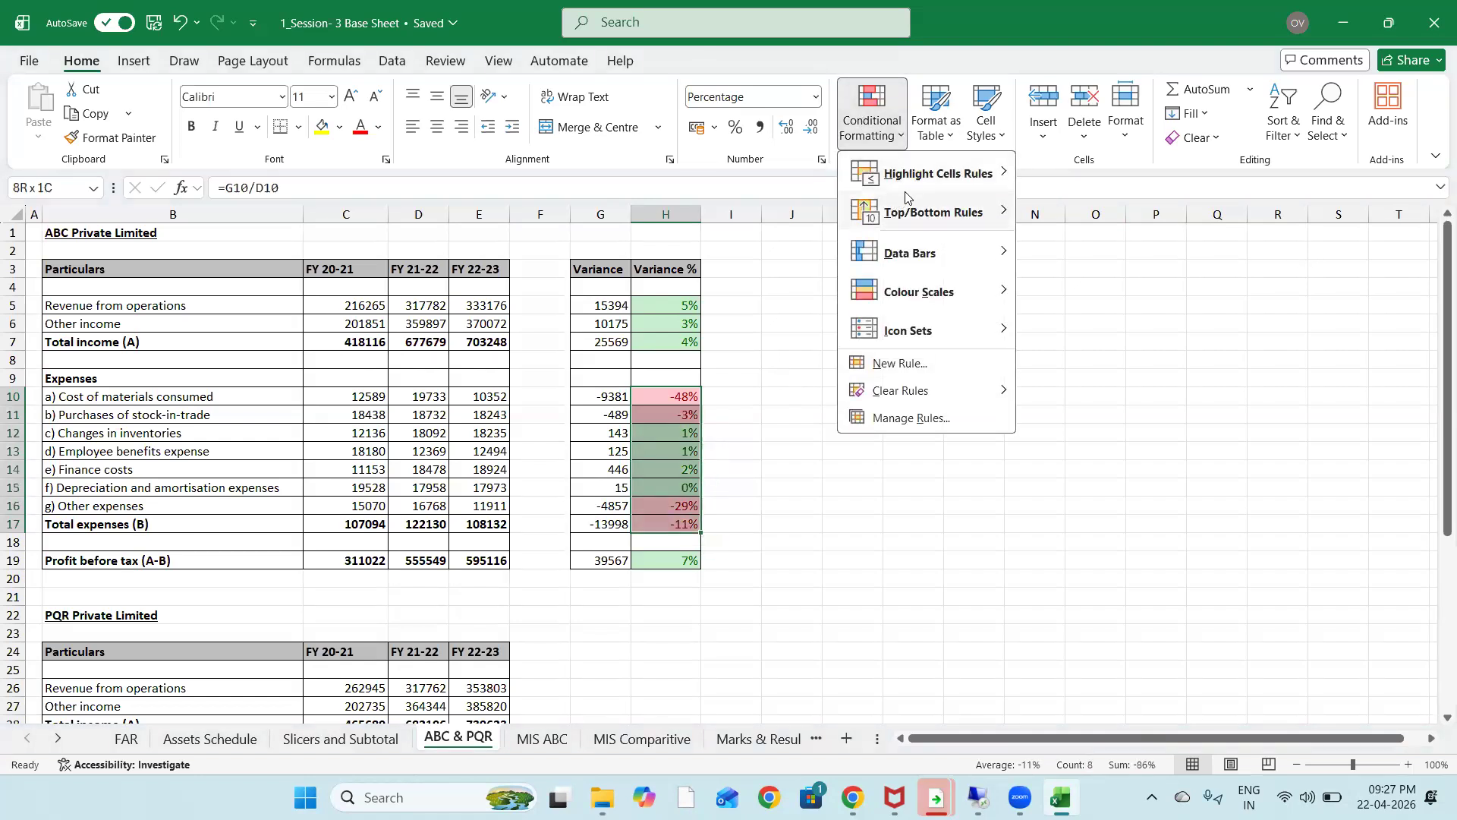
{"action": "mouse_move", "coordinate": [979, 173]}
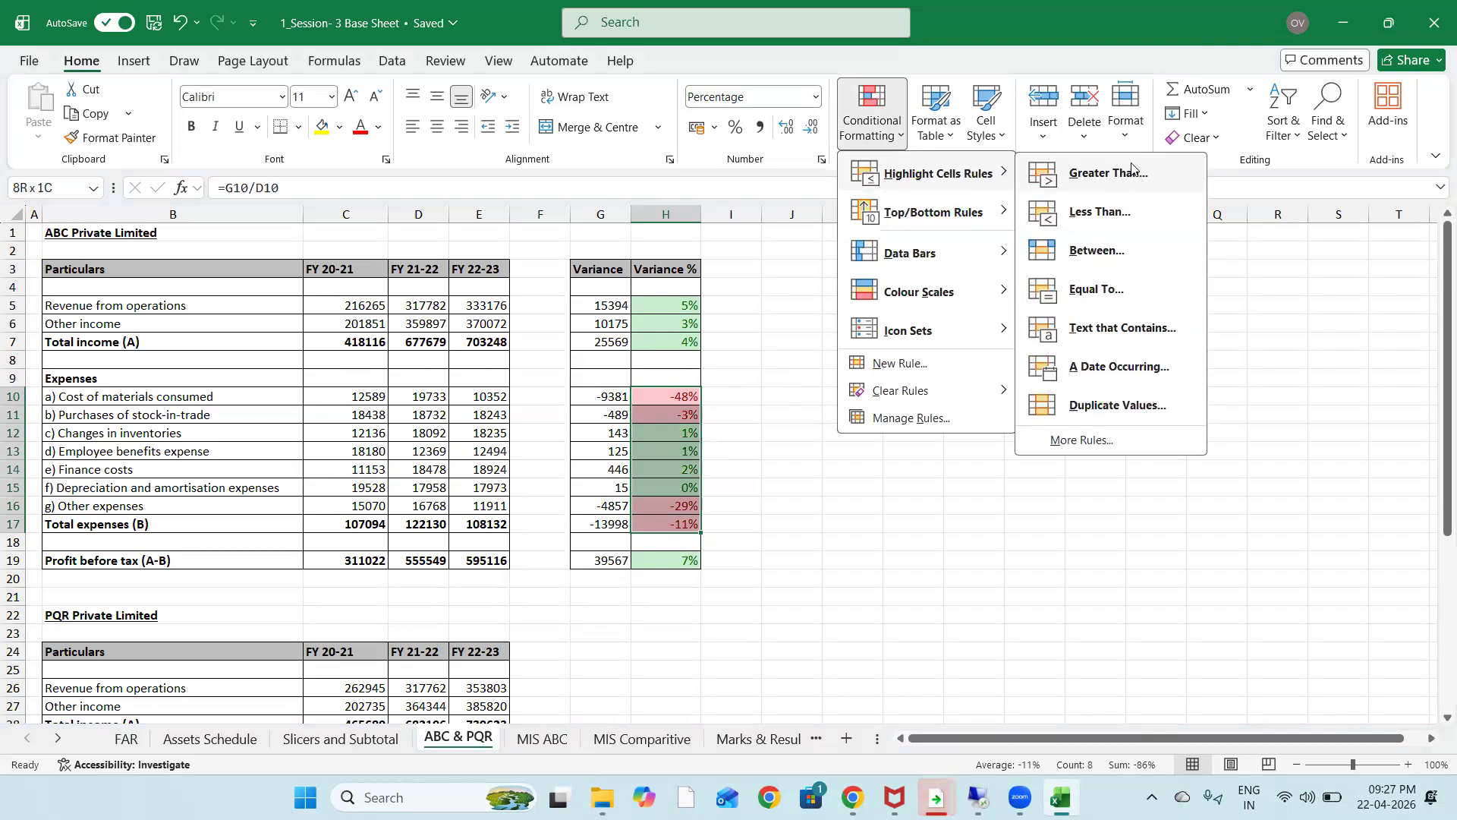
{"action": "left_click", "coordinate": [1108, 173]}
{"action": "type", "text": "0"}
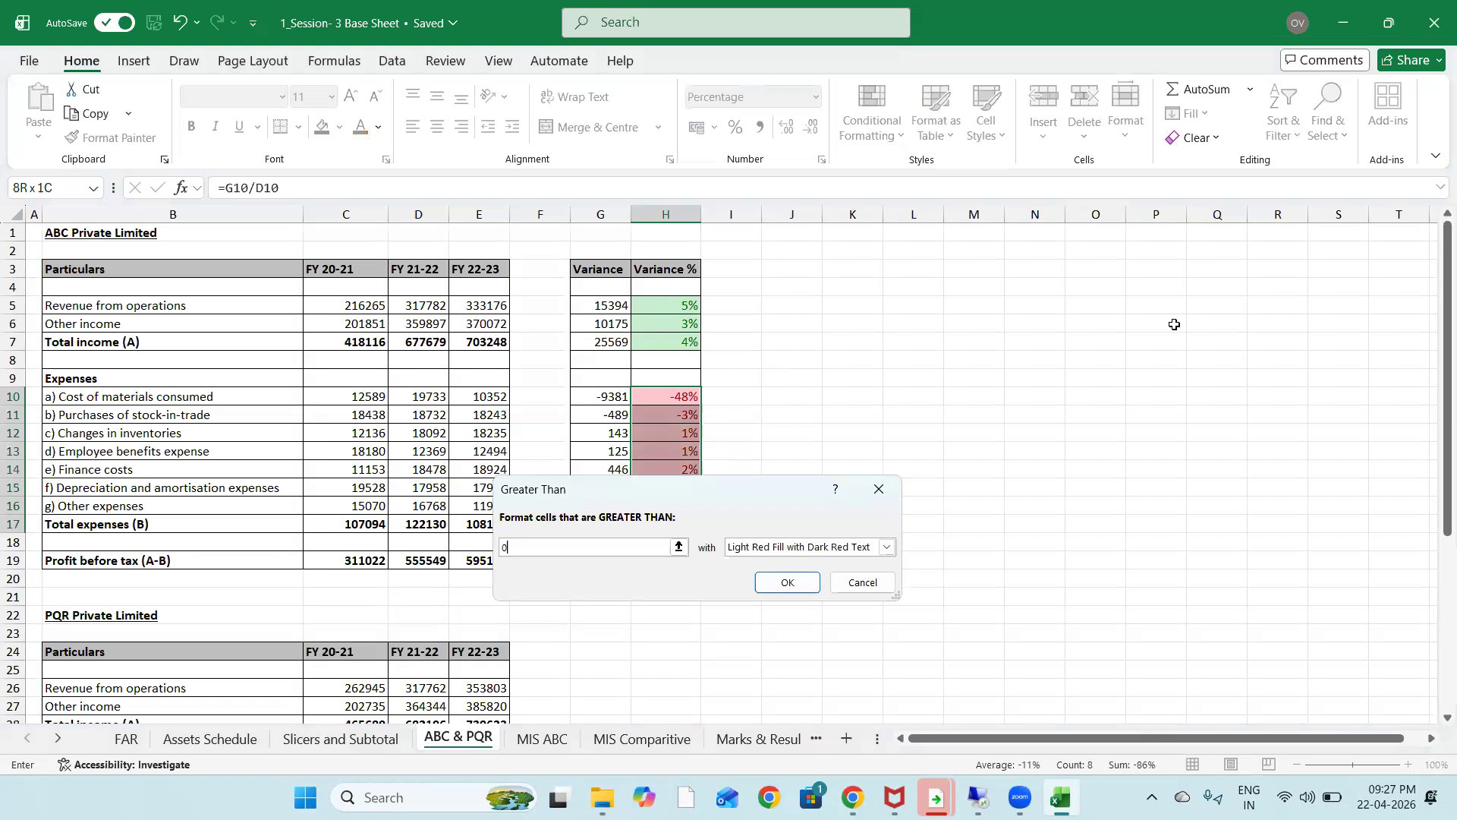
{"action": "left_click", "coordinate": [787, 583]}
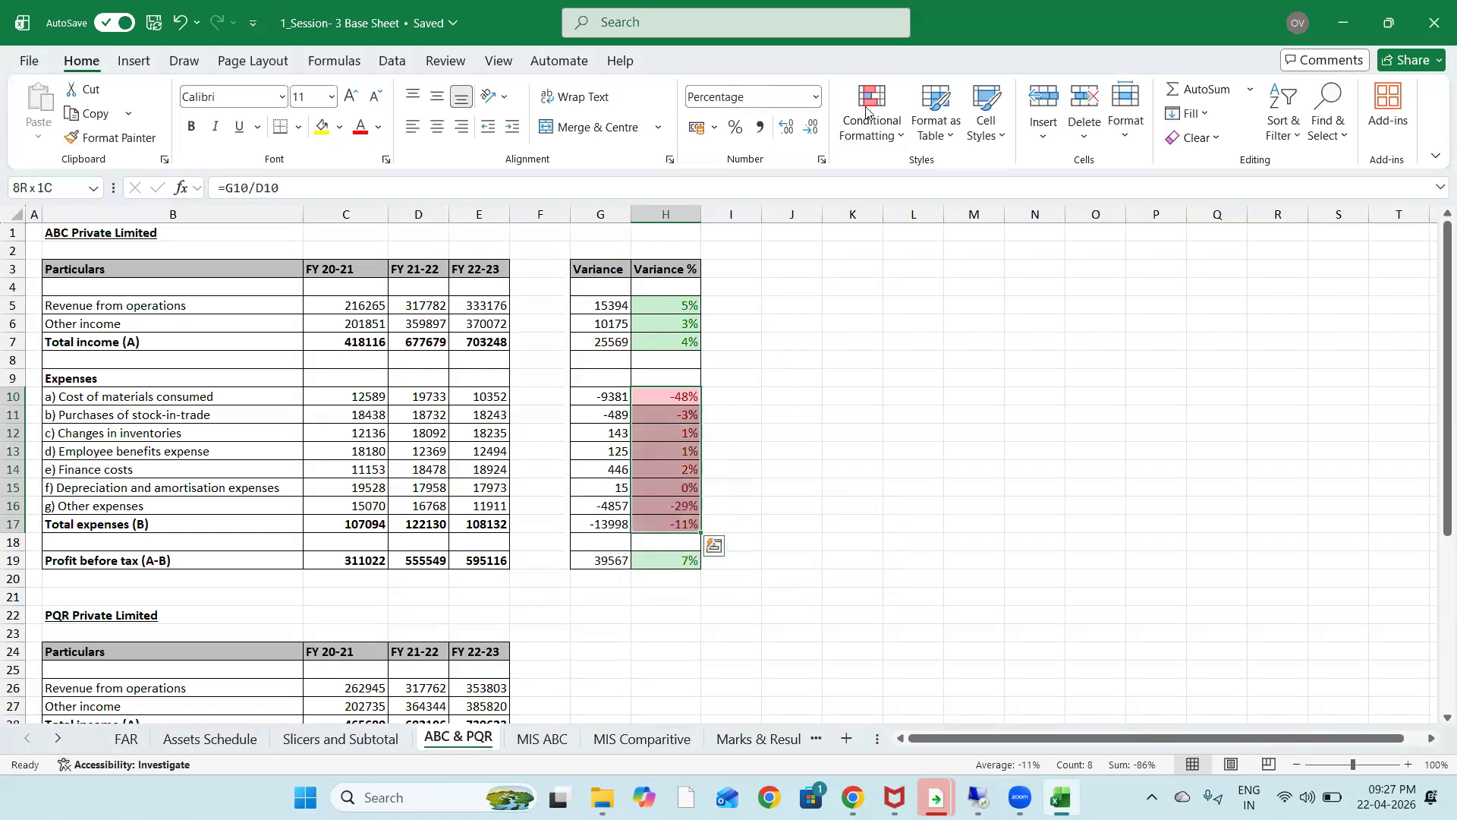
Add a rule to H10:H17 formatting values less than 0 with Light Red Fill with Dark Red Text
{"action": "left_click", "coordinate": [872, 126]}
{"action": "mouse_move", "coordinate": [879, 170]}
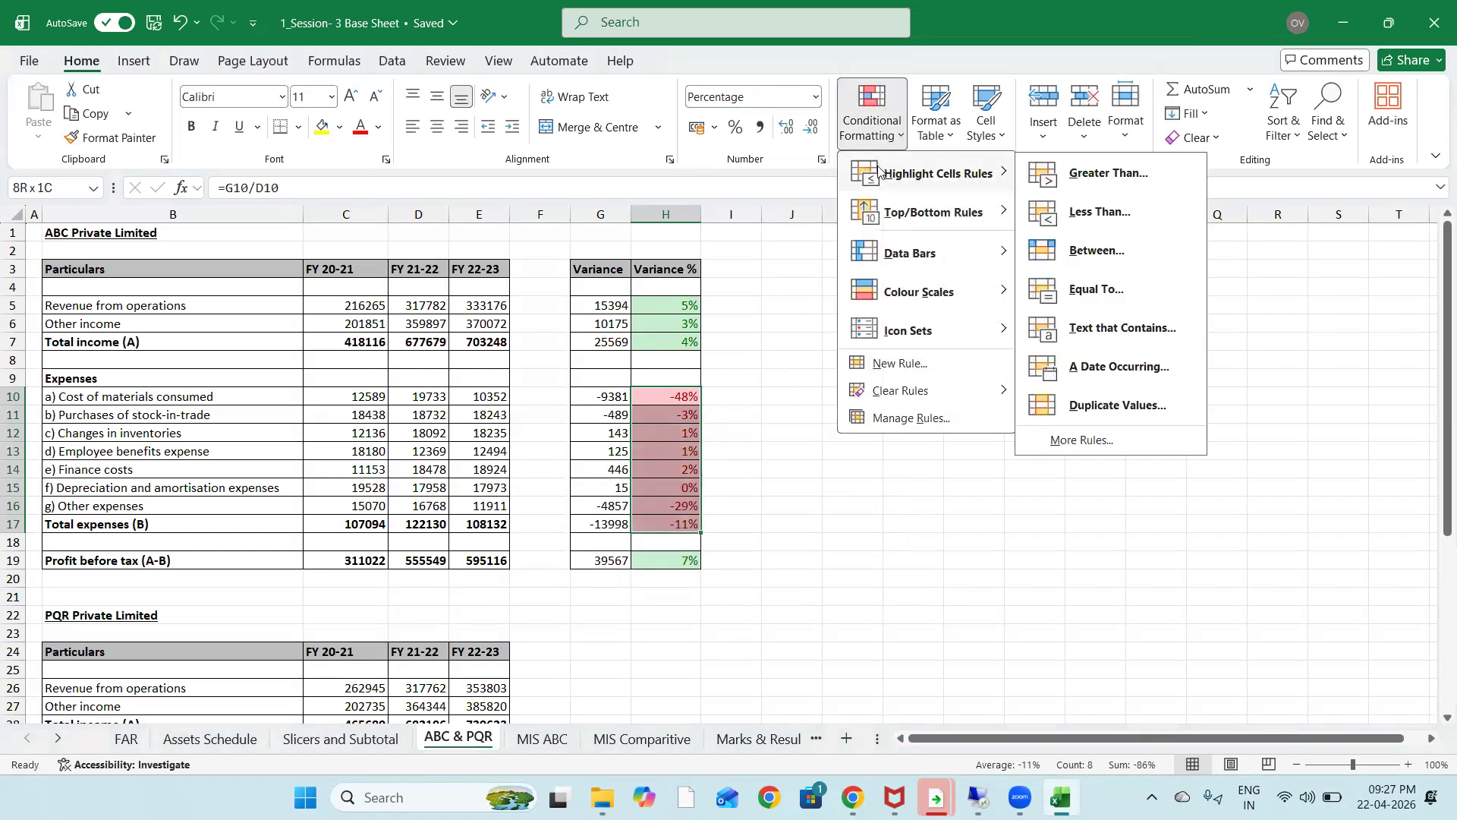
{"action": "left_click", "coordinate": [1081, 210]}
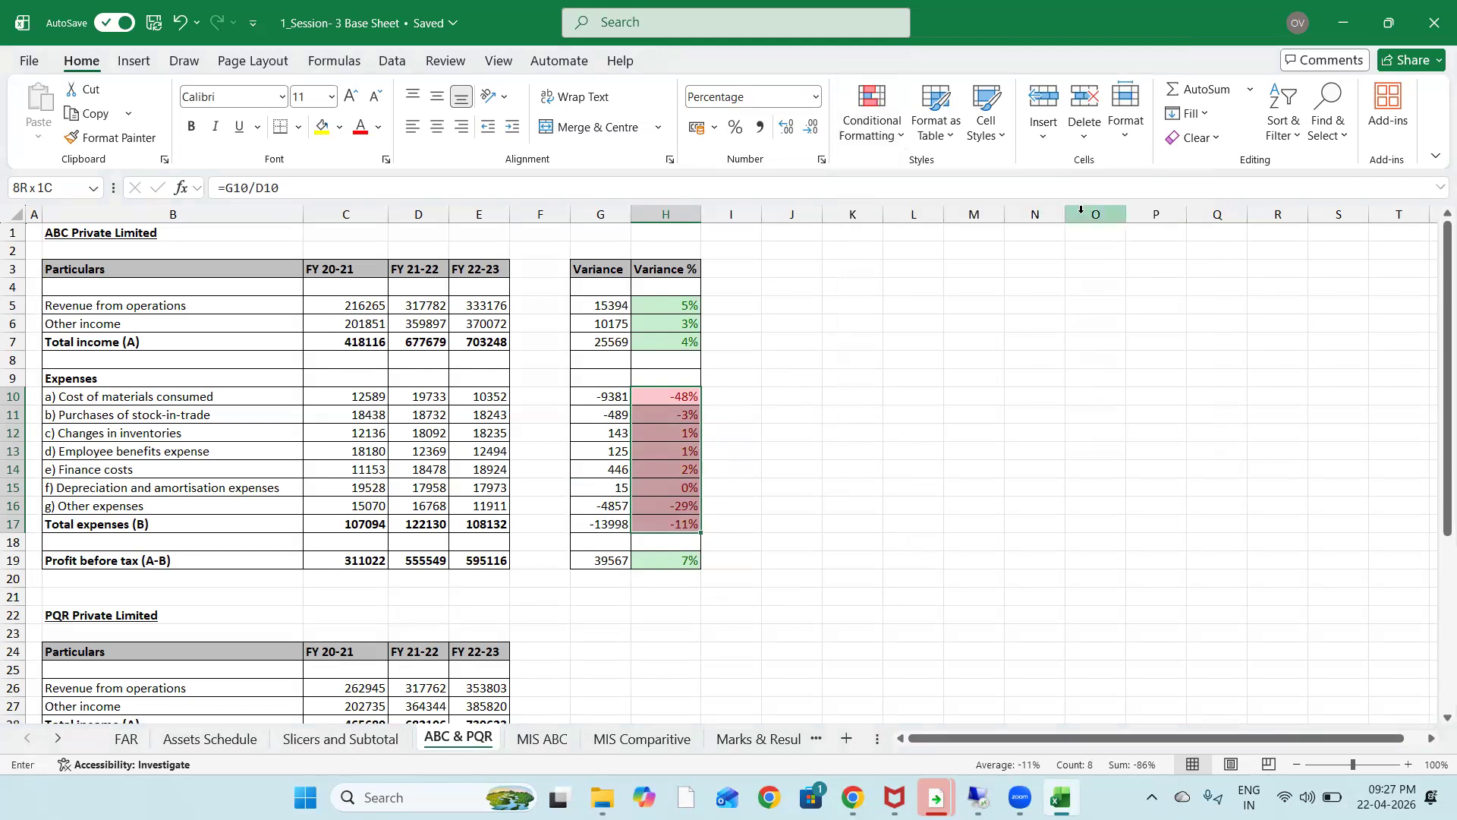
{"action": "key", "text": "BackSpace"}
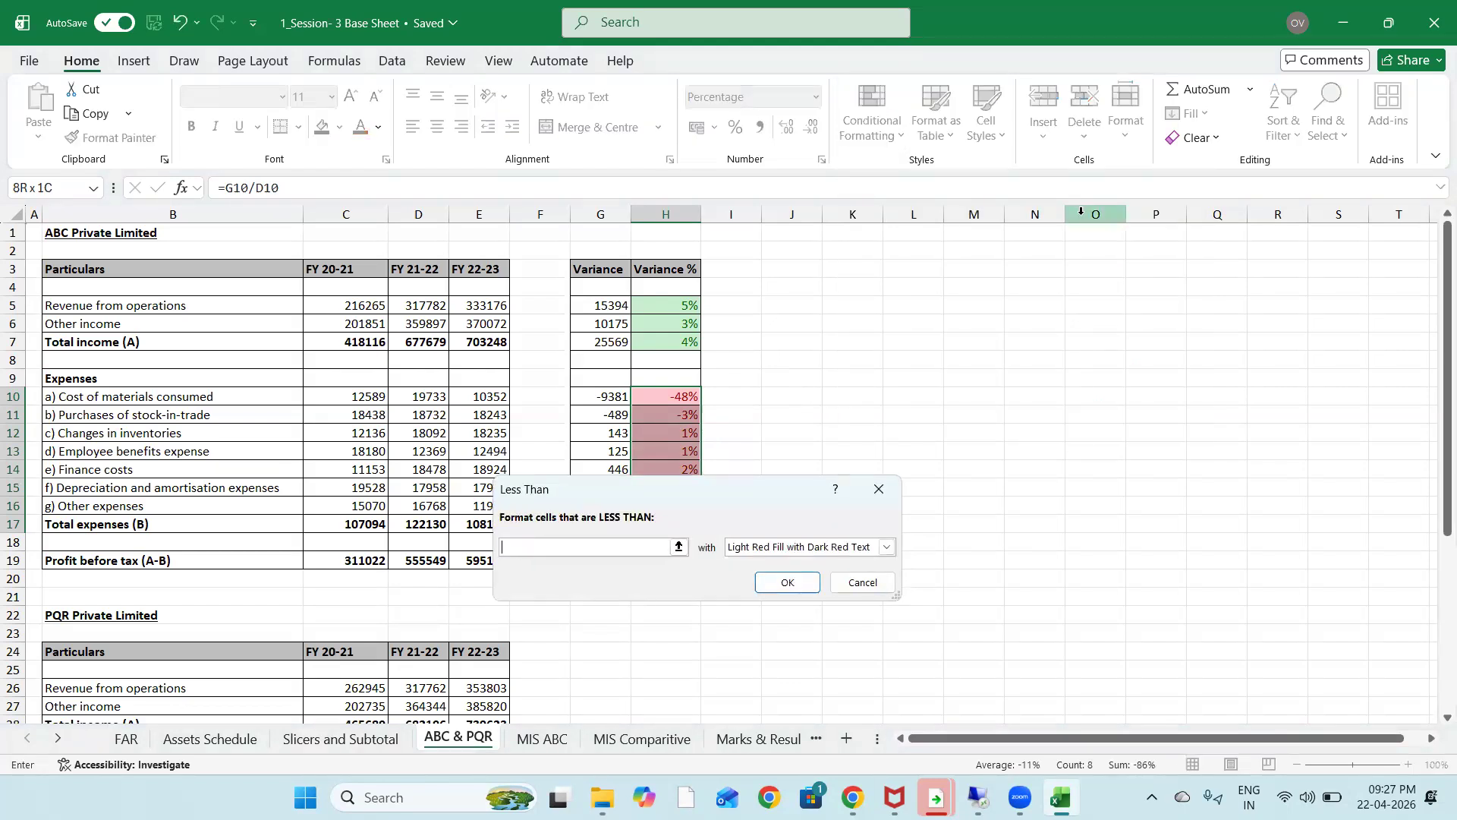
{"action": "type", "text": "0"}
{"action": "left_click", "coordinate": [787, 582]}
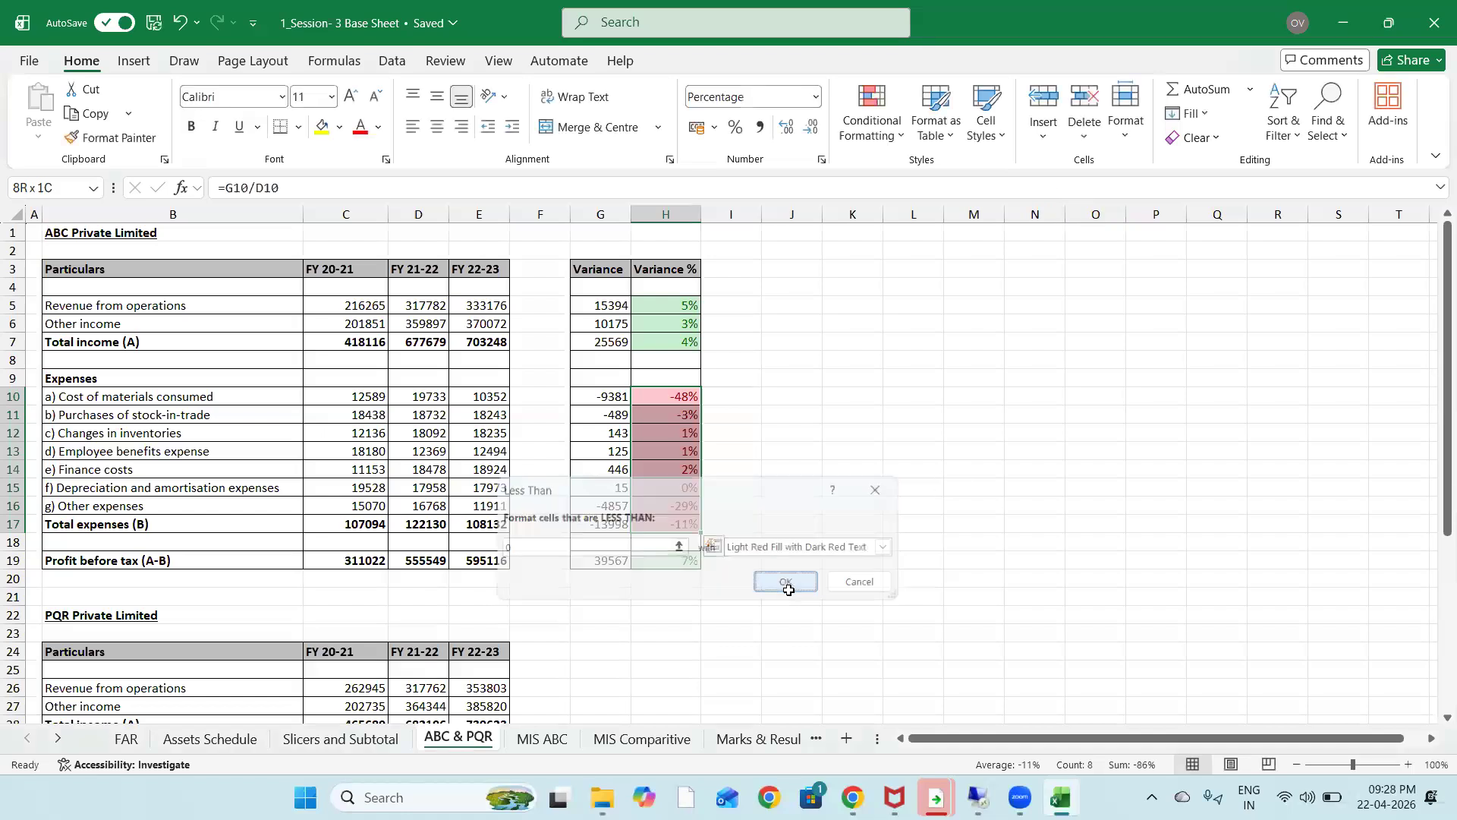
Highlight expense Variance % cells H10:H17 less than 0 with Green Fill with Dark Green Text
{"action": "left_click", "coordinate": [863, 104]}
{"action": "mouse_move", "coordinate": [922, 206]}
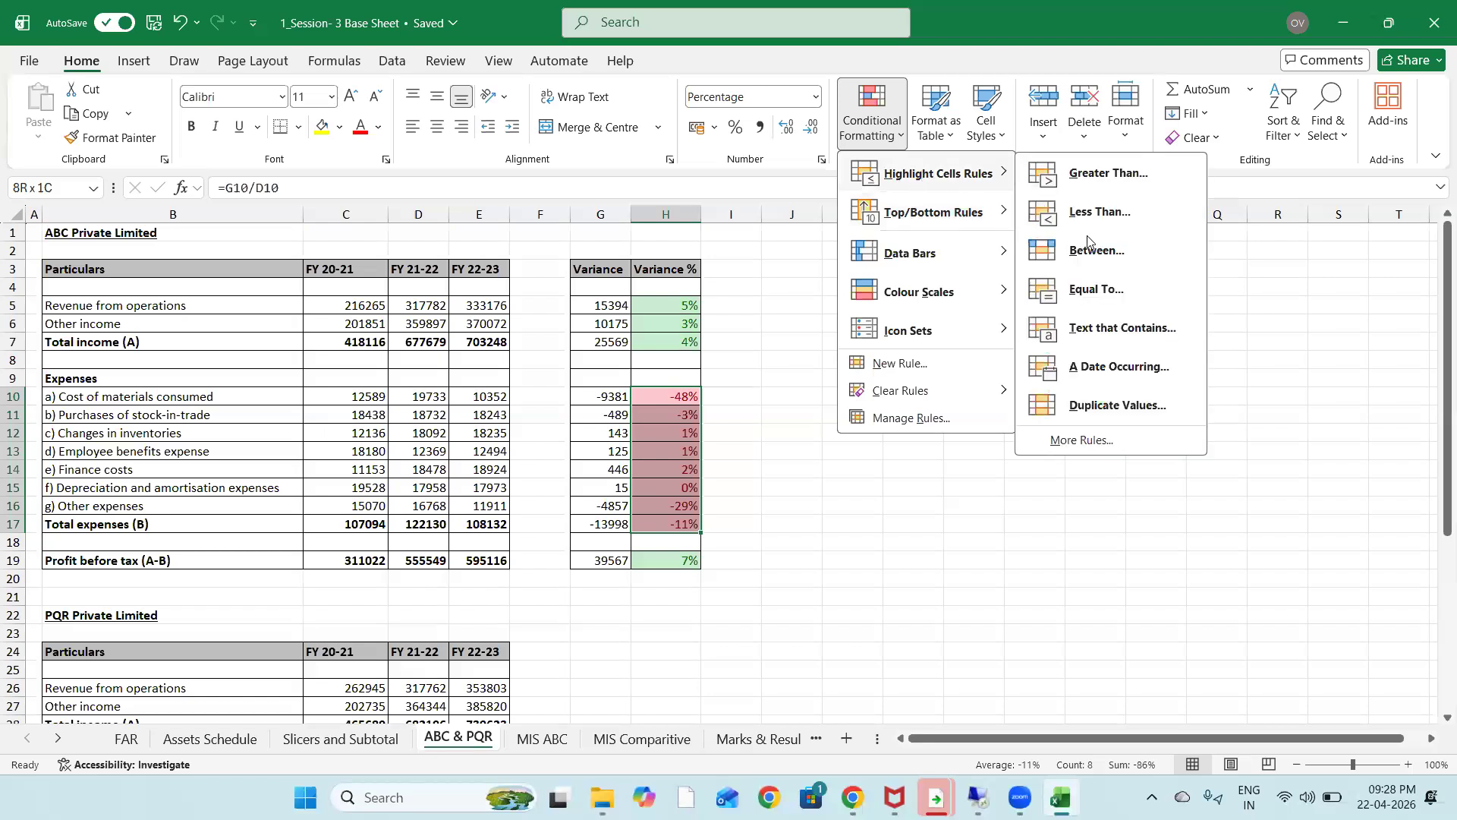
{"action": "left_click", "coordinate": [1048, 211]}
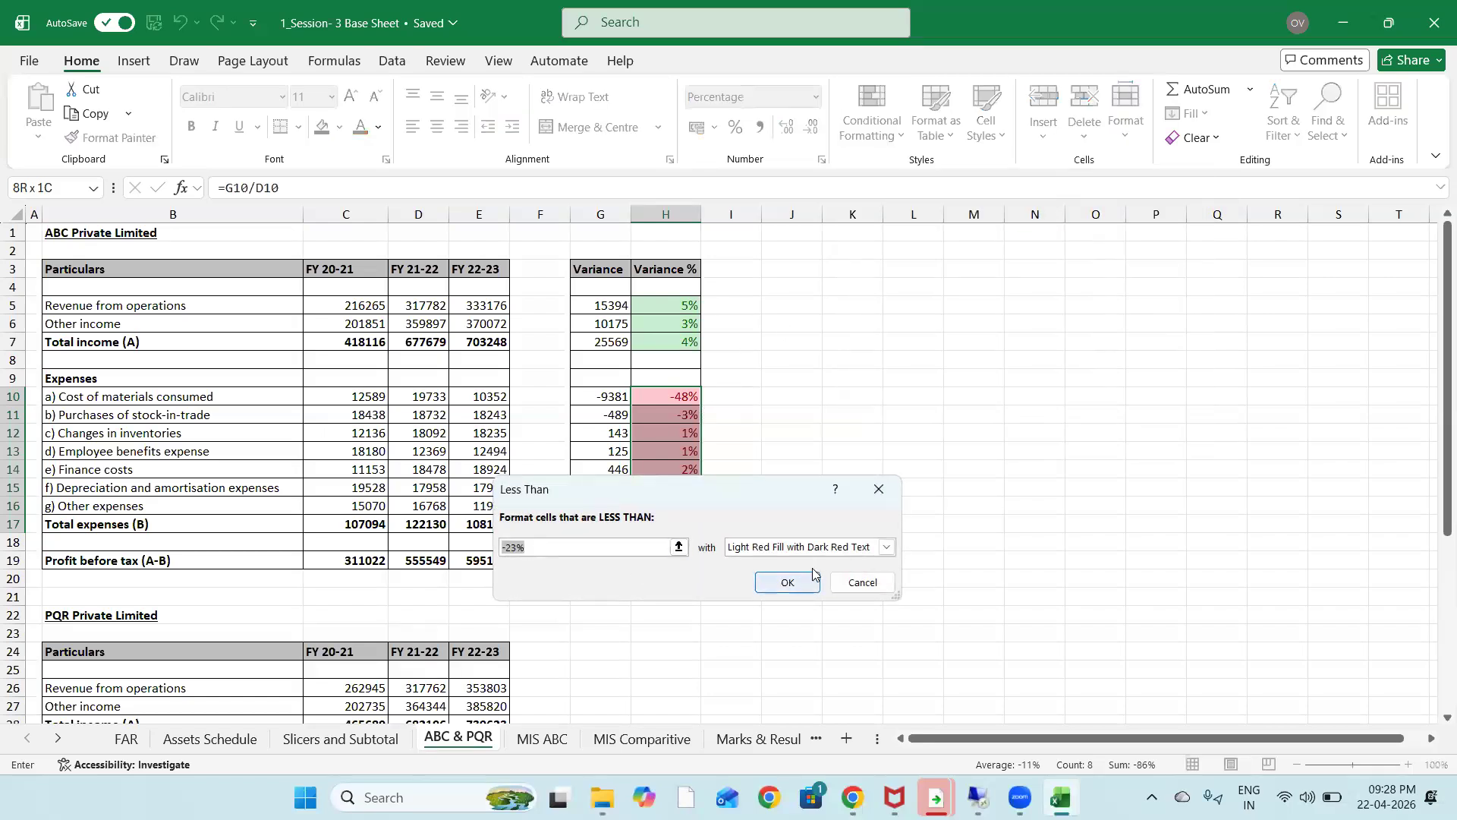
{"action": "key", "text": "BackSpace"}
{"action": "type", "text": "0"}
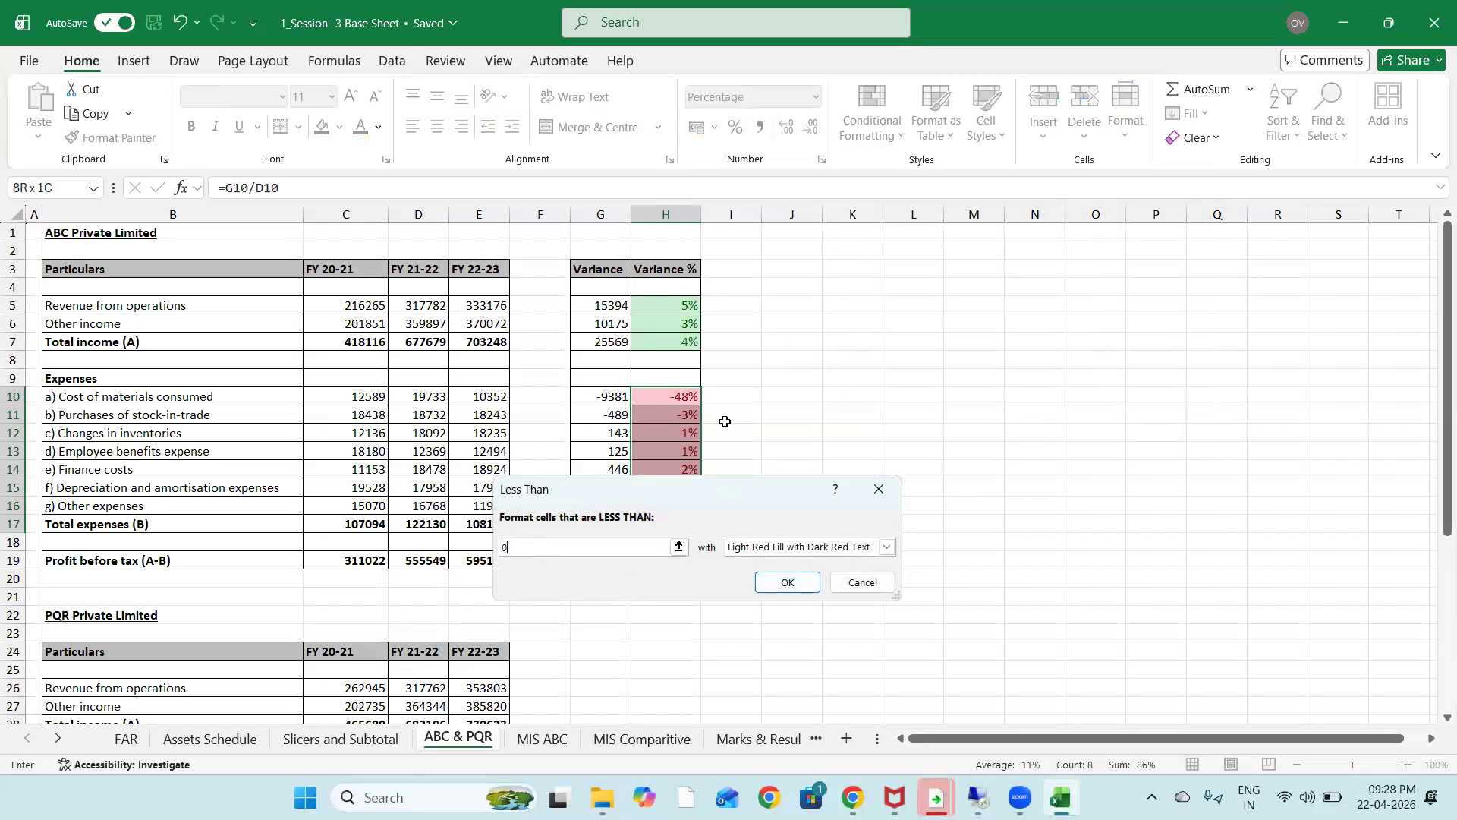
{"action": "left_click", "coordinate": [887, 547]}
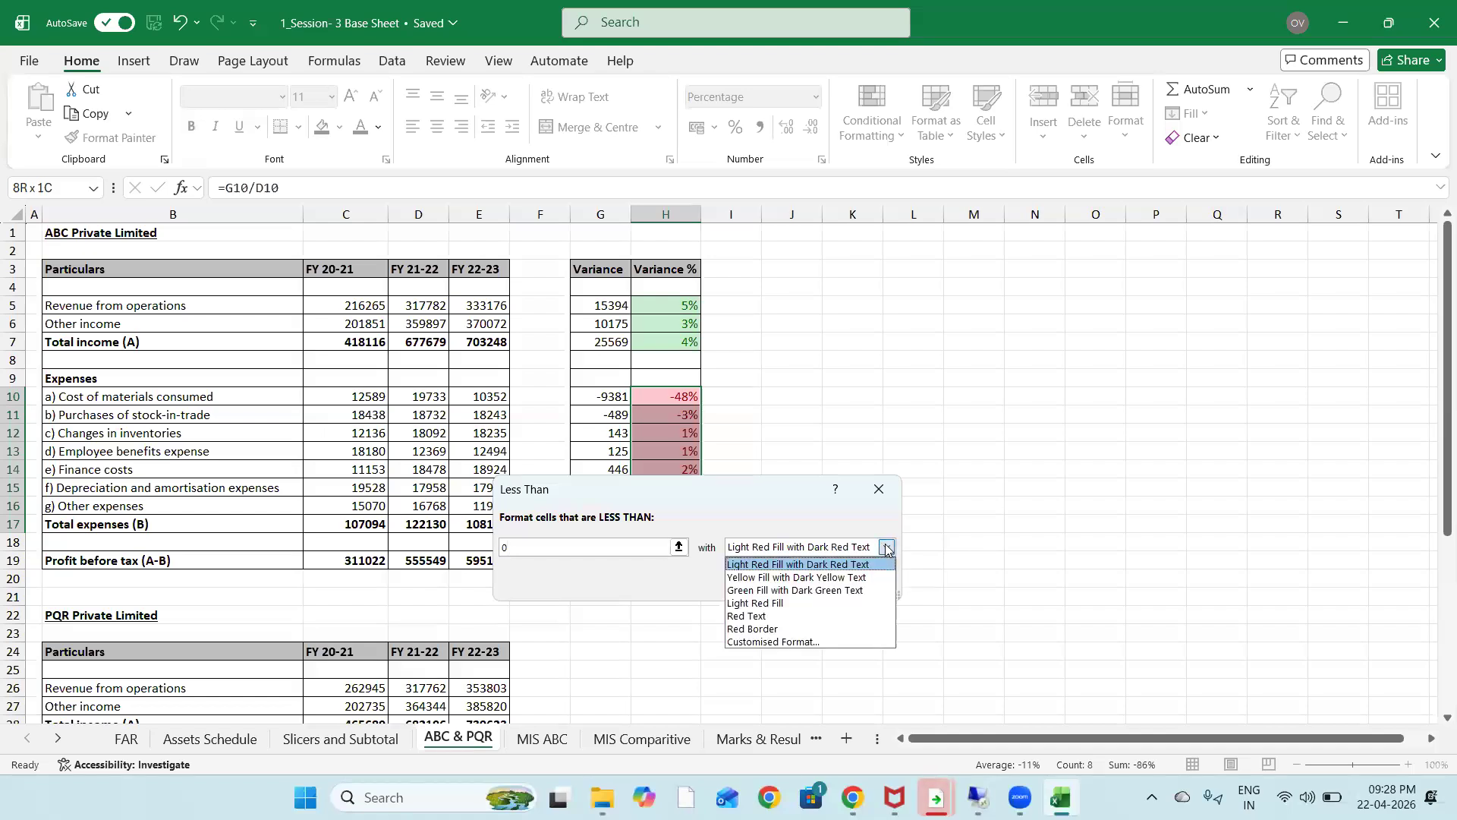
{"action": "left_click", "coordinate": [856, 578]}
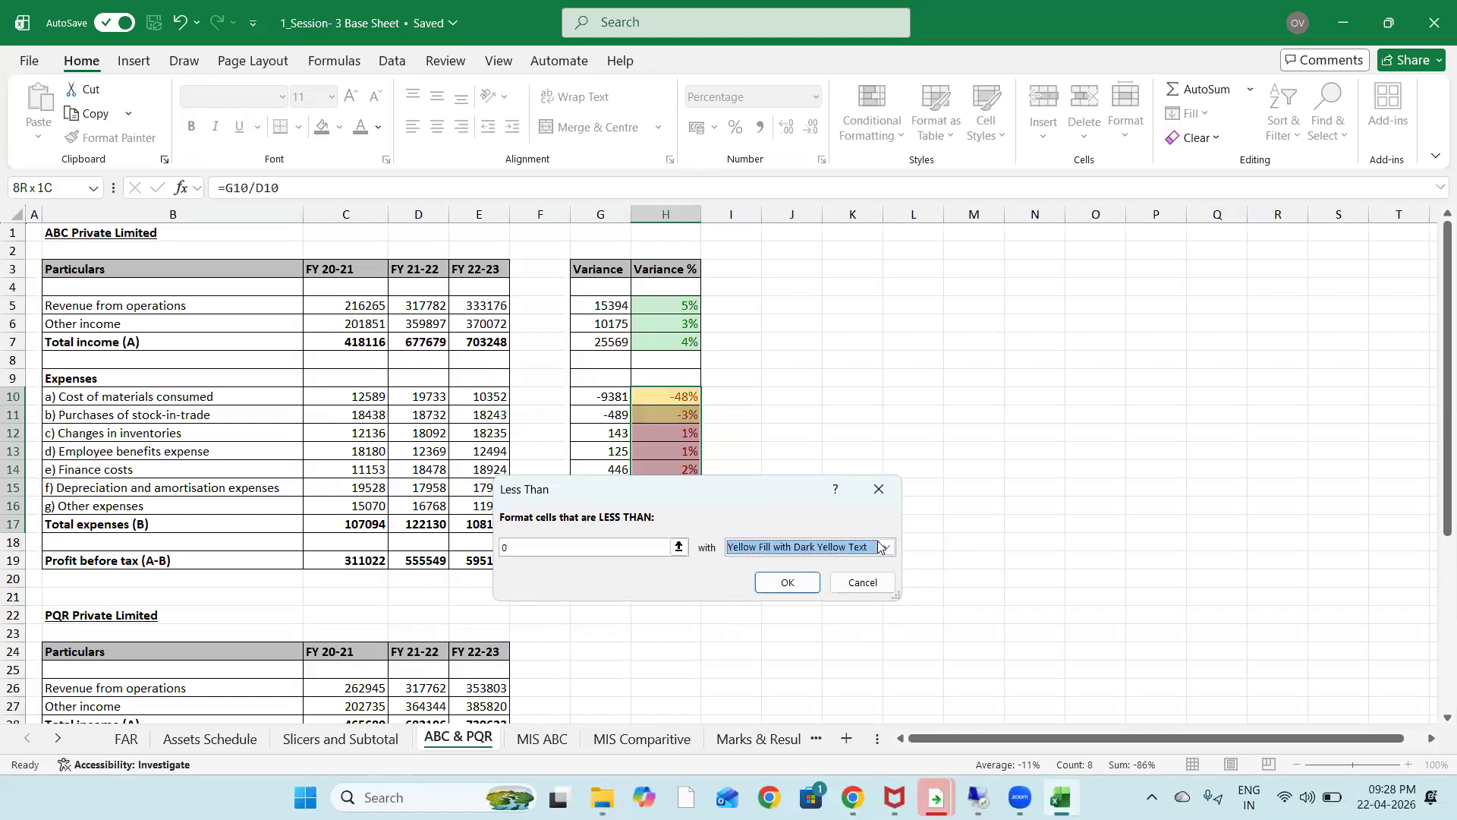
{"action": "key", "text": "alt+Down"}
{"action": "key", "text": "Up"}
{"action": "key", "text": "Down"}
{"action": "key", "text": "Down"}
{"action": "key", "text": "Return"}
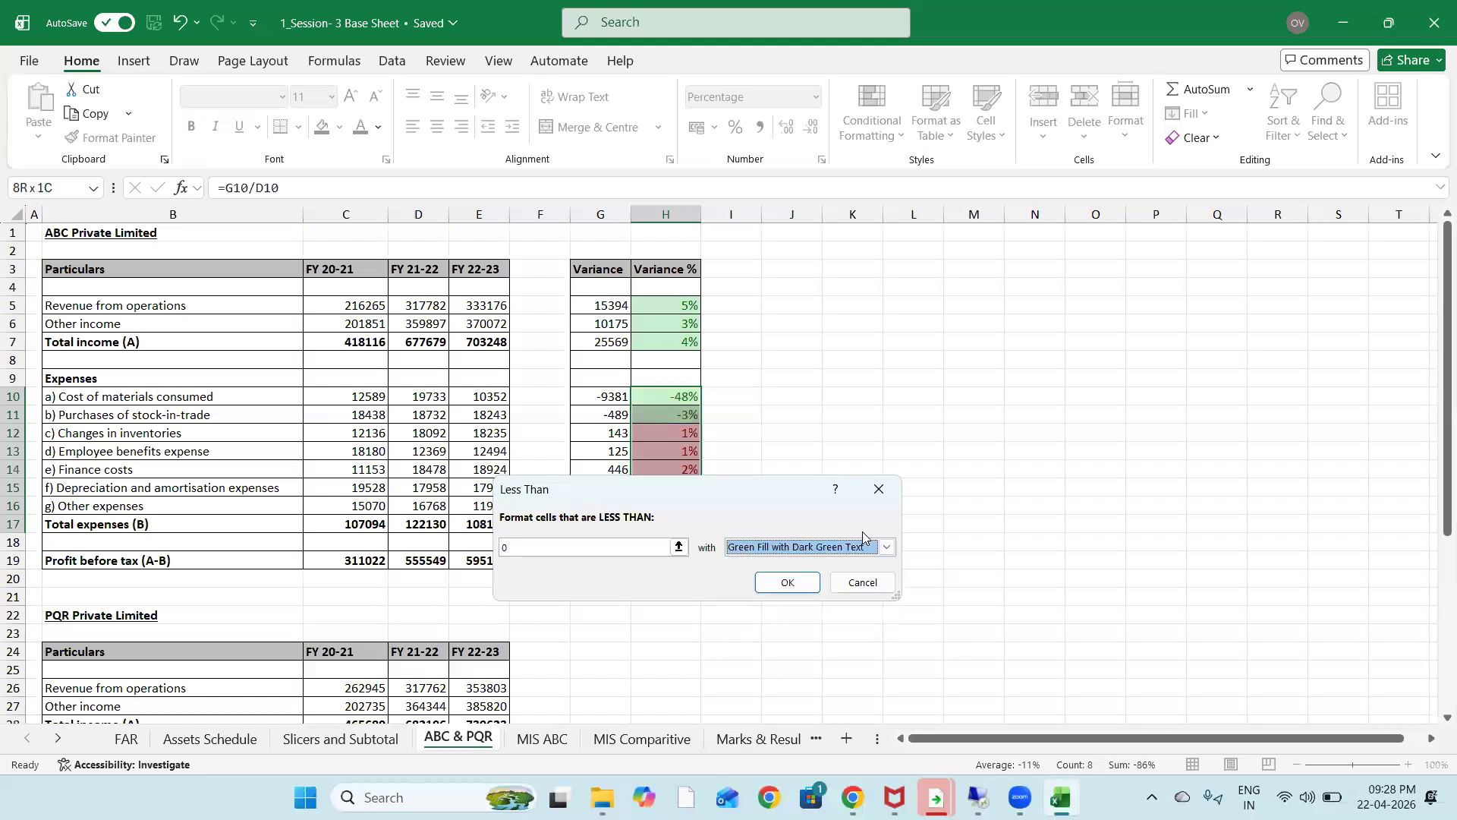
{"action": "key", "text": "Return"}
Review the colour-coded variance percentages and their variance amounts from the expense rows down to profit before tax
{"action": "key", "text": "Down"}
{"action": "key", "text": "Down"}
{"action": "key", "text": "Down"}
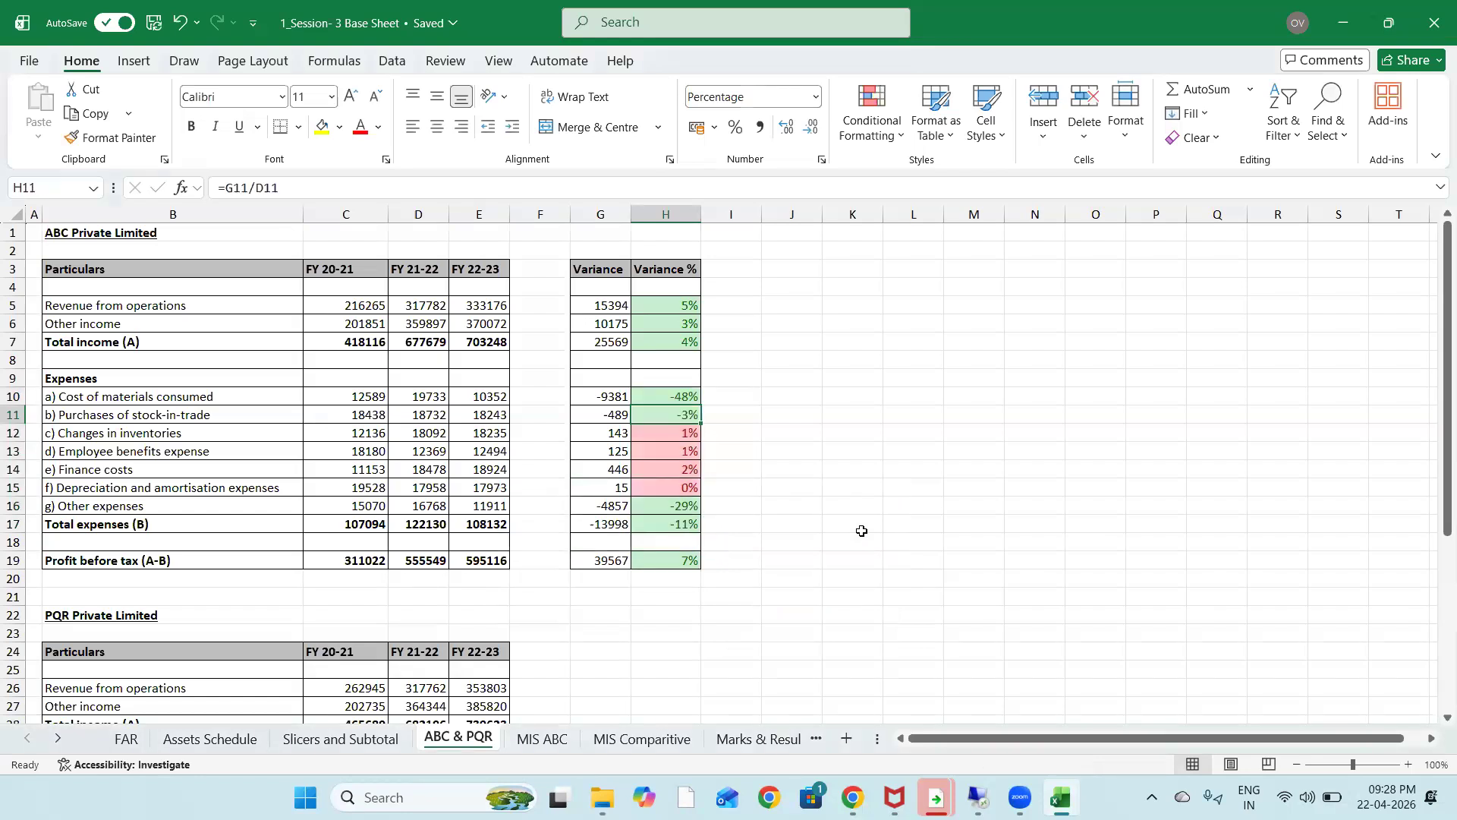
{"action": "key", "text": "Up"}
{"action": "key", "text": "Up"}
{"action": "key", "text": "Up"}
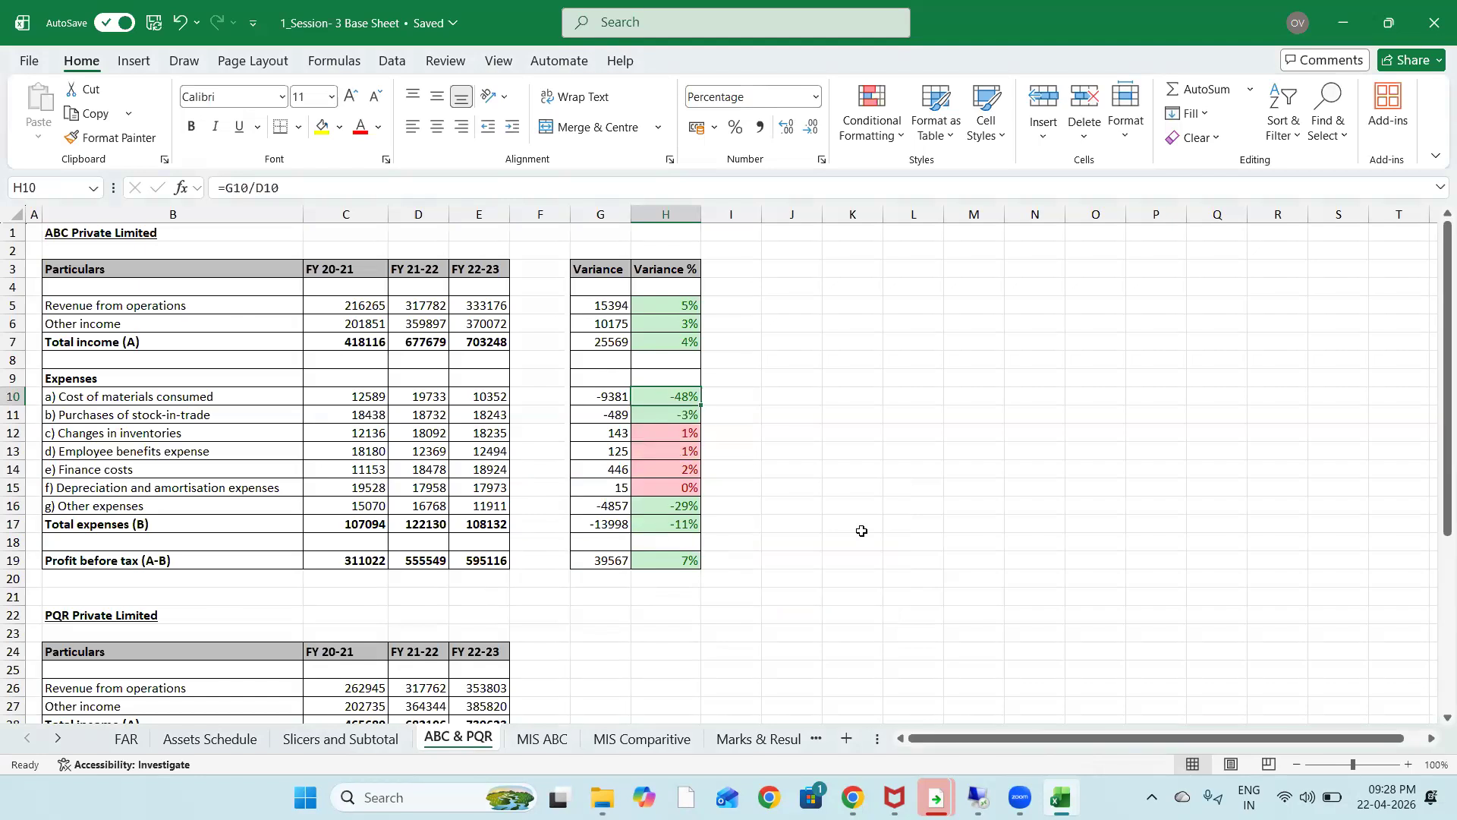
{"action": "key", "text": "Down"}
{"action": "key", "text": "Down"}
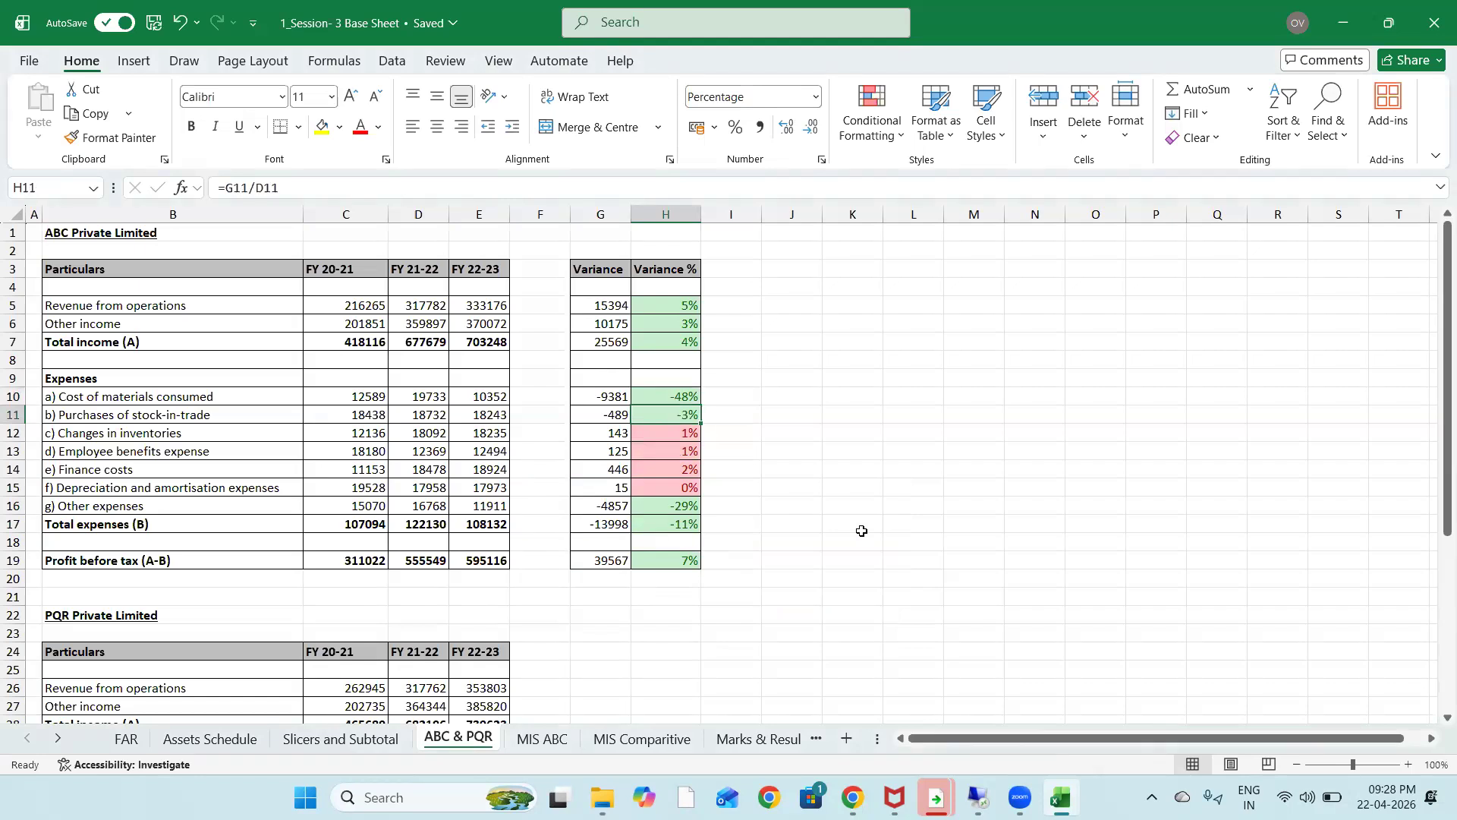
{"action": "key", "text": "Left"}
{"action": "key", "text": "Right"}
{"action": "key", "text": "Left"}
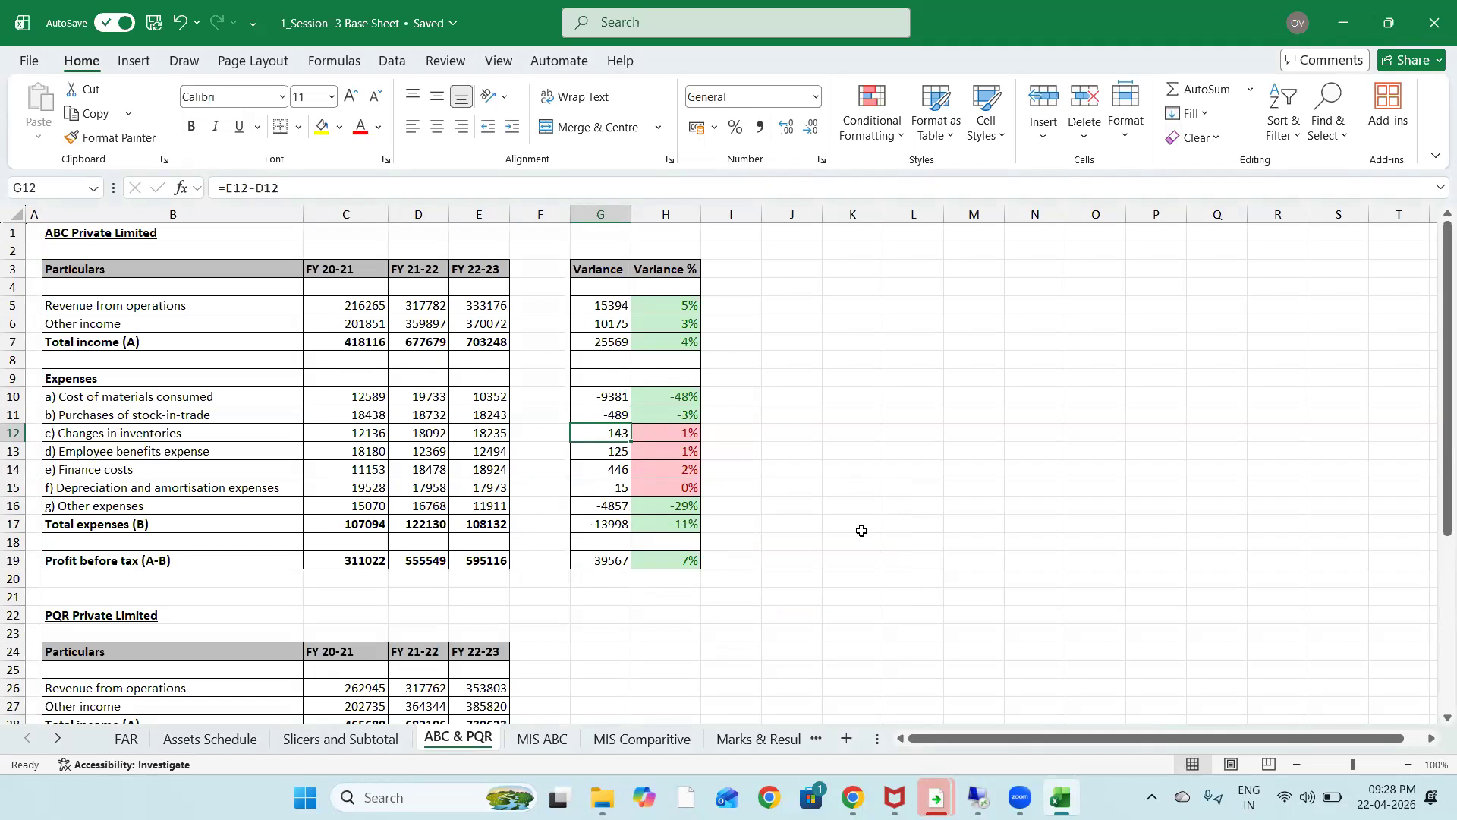
{"action": "key", "text": "Down"}
{"action": "key", "text": "Right"}
{"action": "key", "text": "Down"}
{"action": "key", "text": "Down"}
{"action": "key", "text": "Down"}
{"action": "key", "text": "Down"}
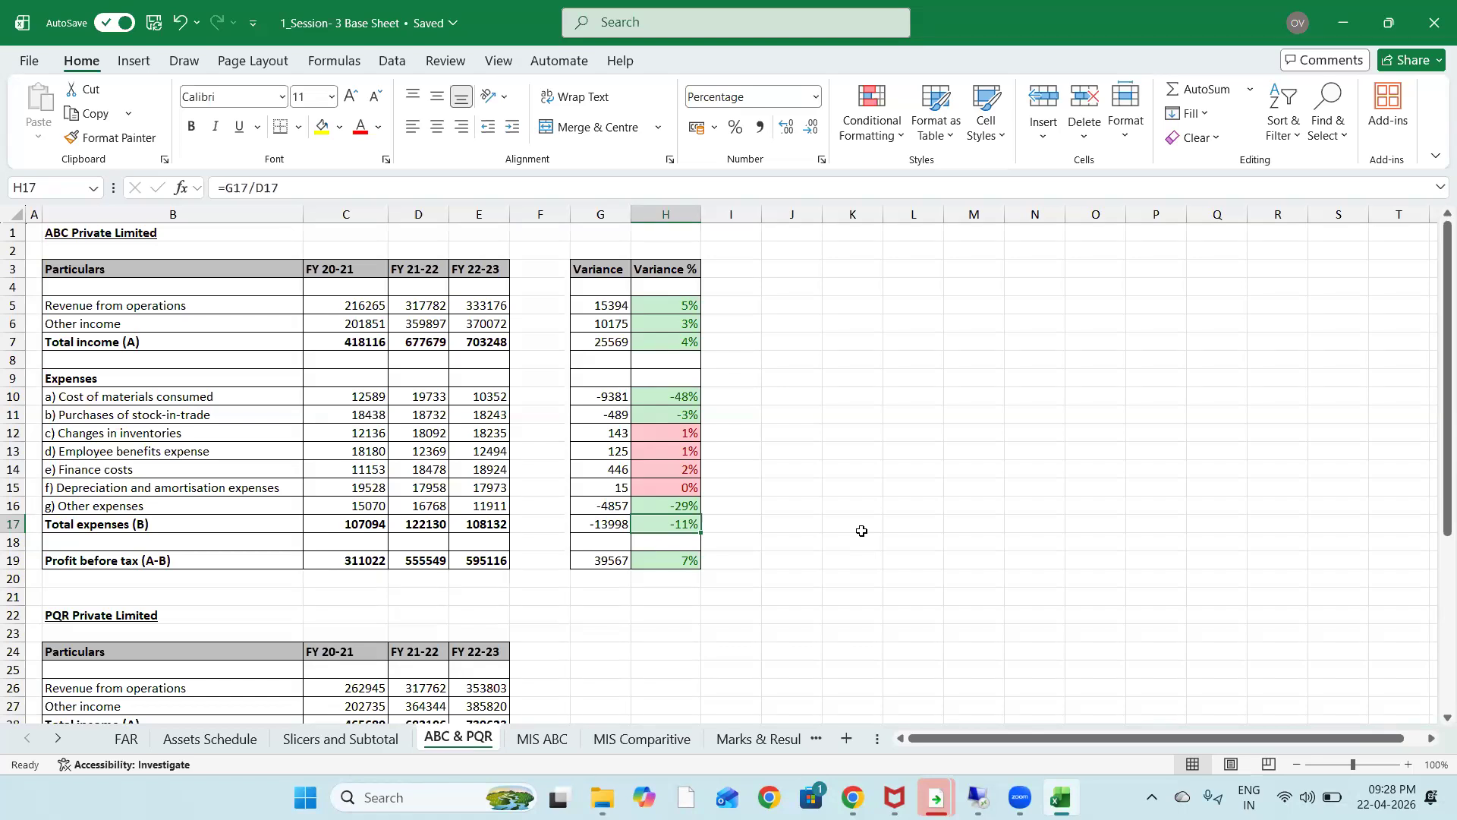
{"action": "key", "text": "Down"}
{"action": "key", "text": "Down"}
{"action": "key", "text": "Down"}
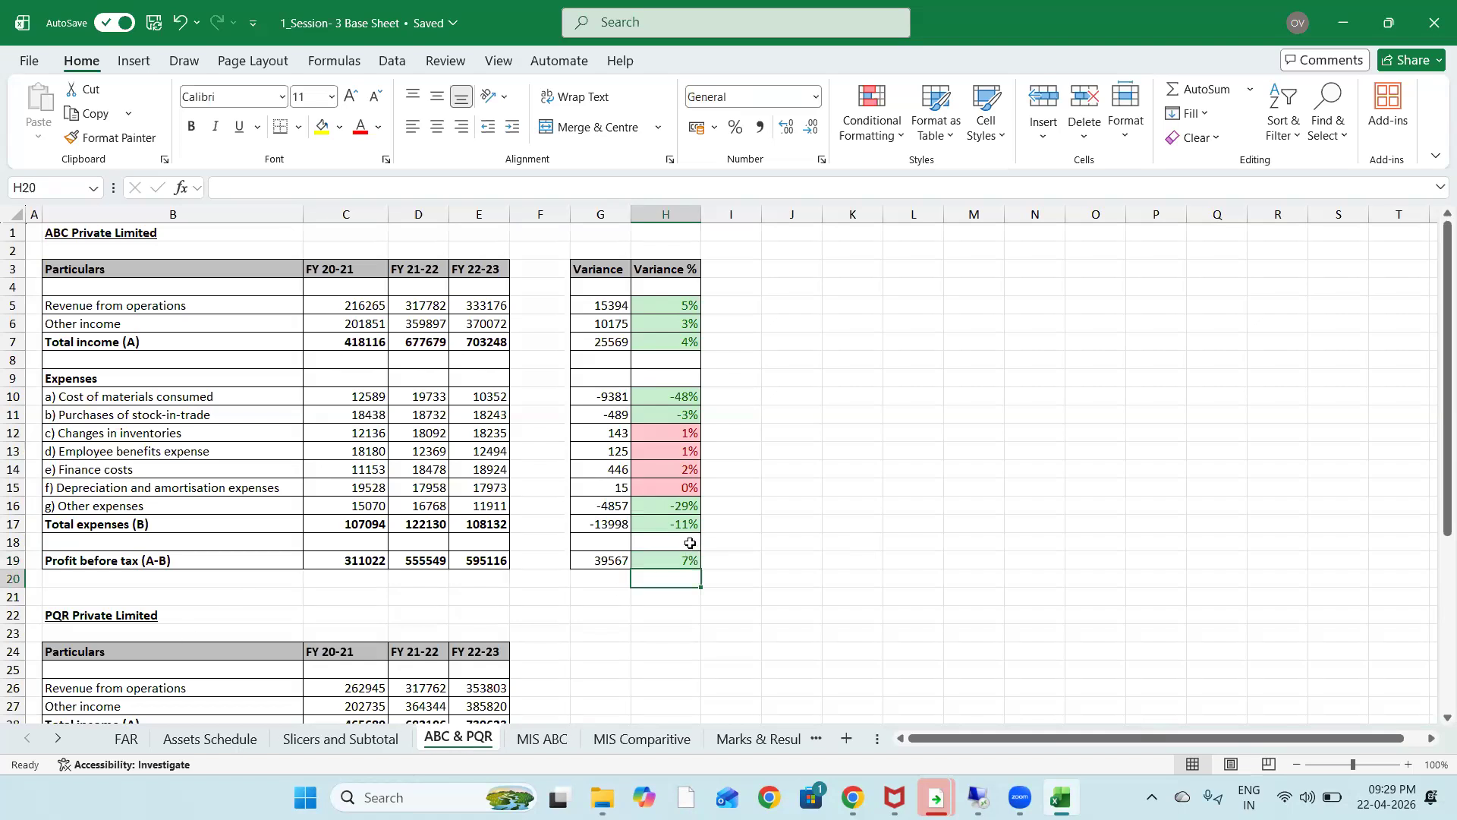
{"action": "scroll", "coordinate": [690, 543], "scroll_direction": "down", "scroll_amount": 2}
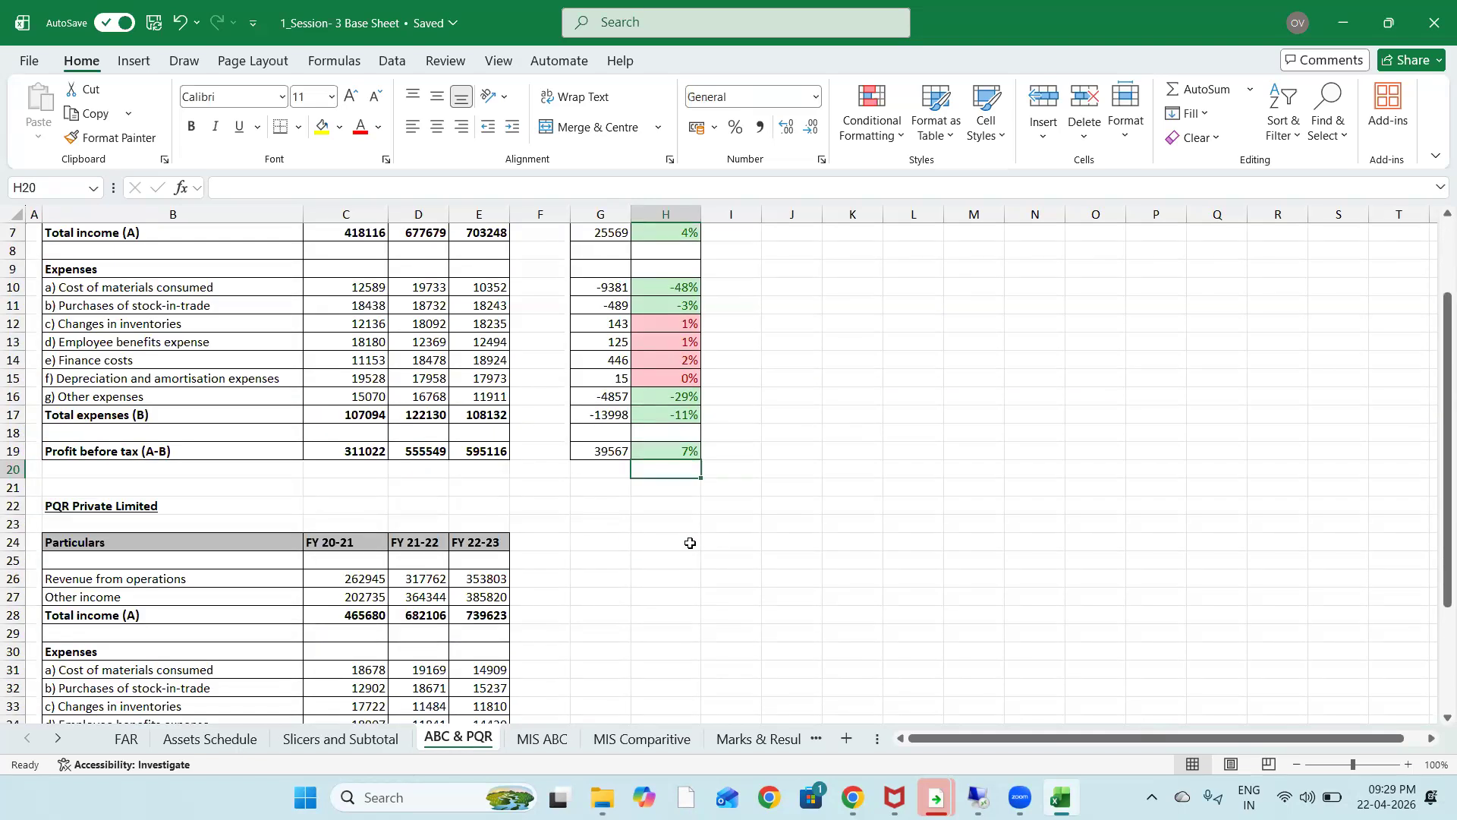
{"action": "left_click", "coordinate": [895, 544]}
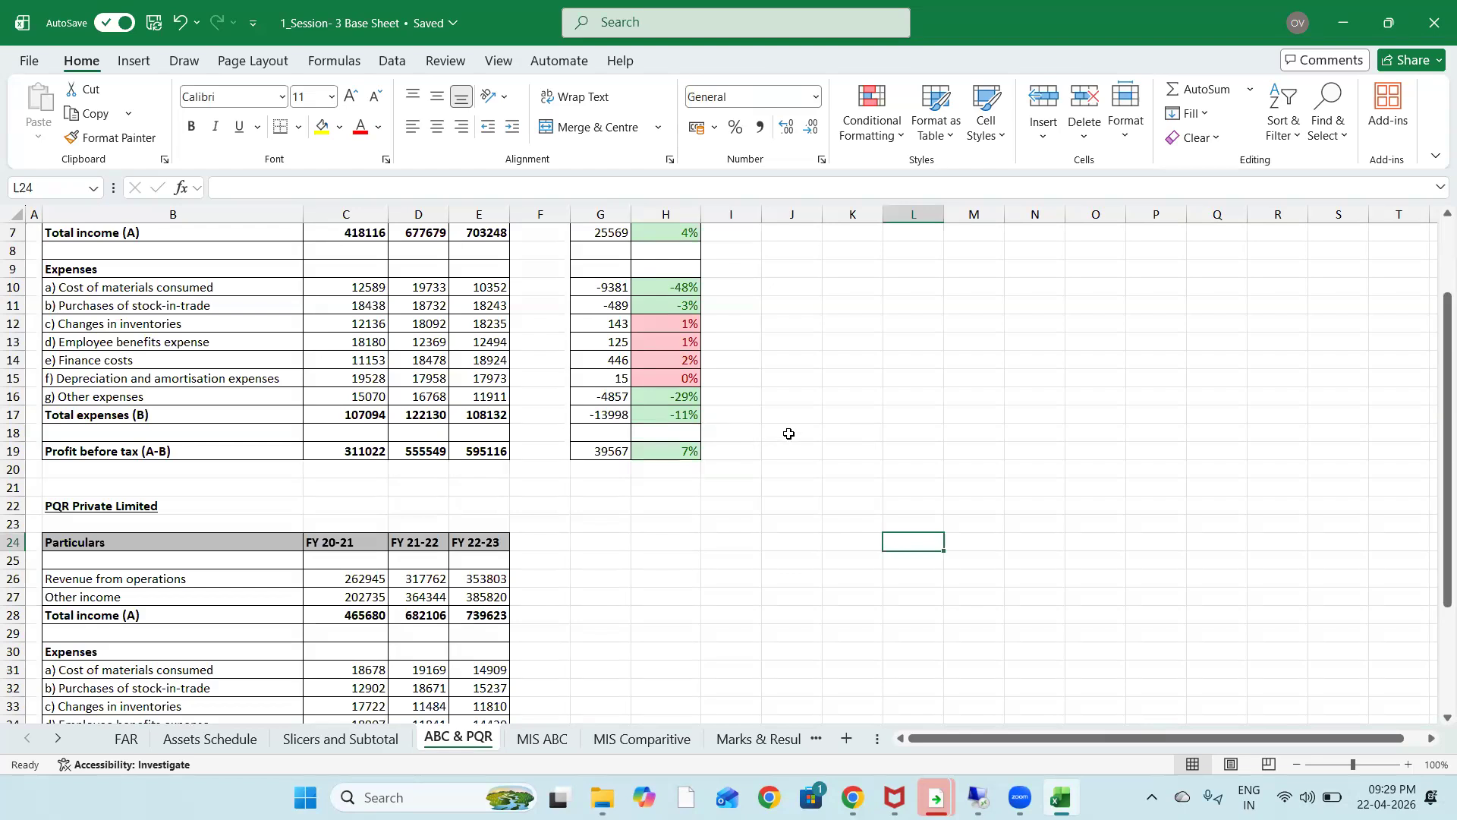
{"action": "scroll", "coordinate": [787, 436], "scroll_direction": "up", "scroll_amount": 2}
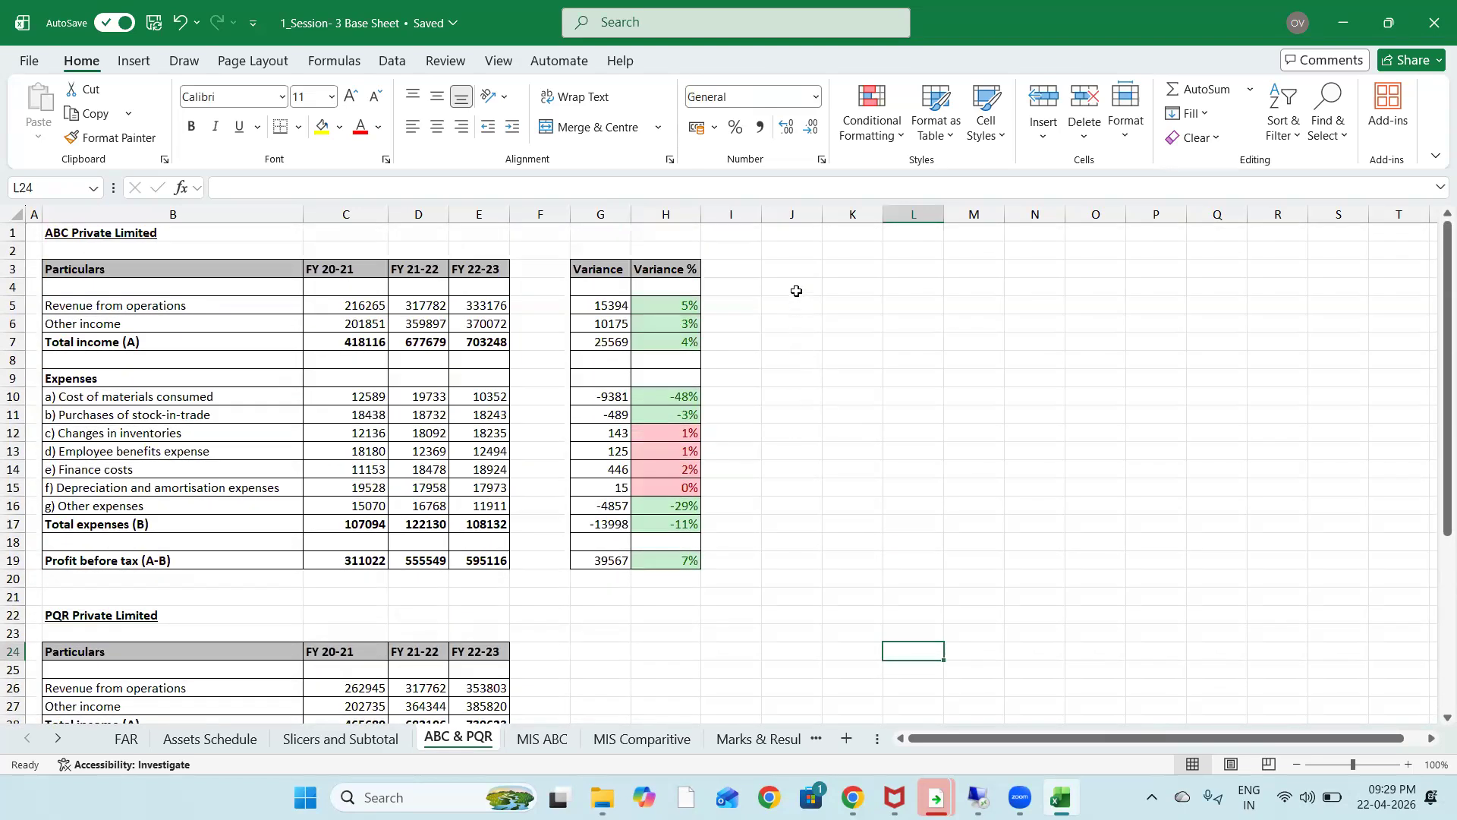
{"action": "left_click", "coordinate": [796, 297]}
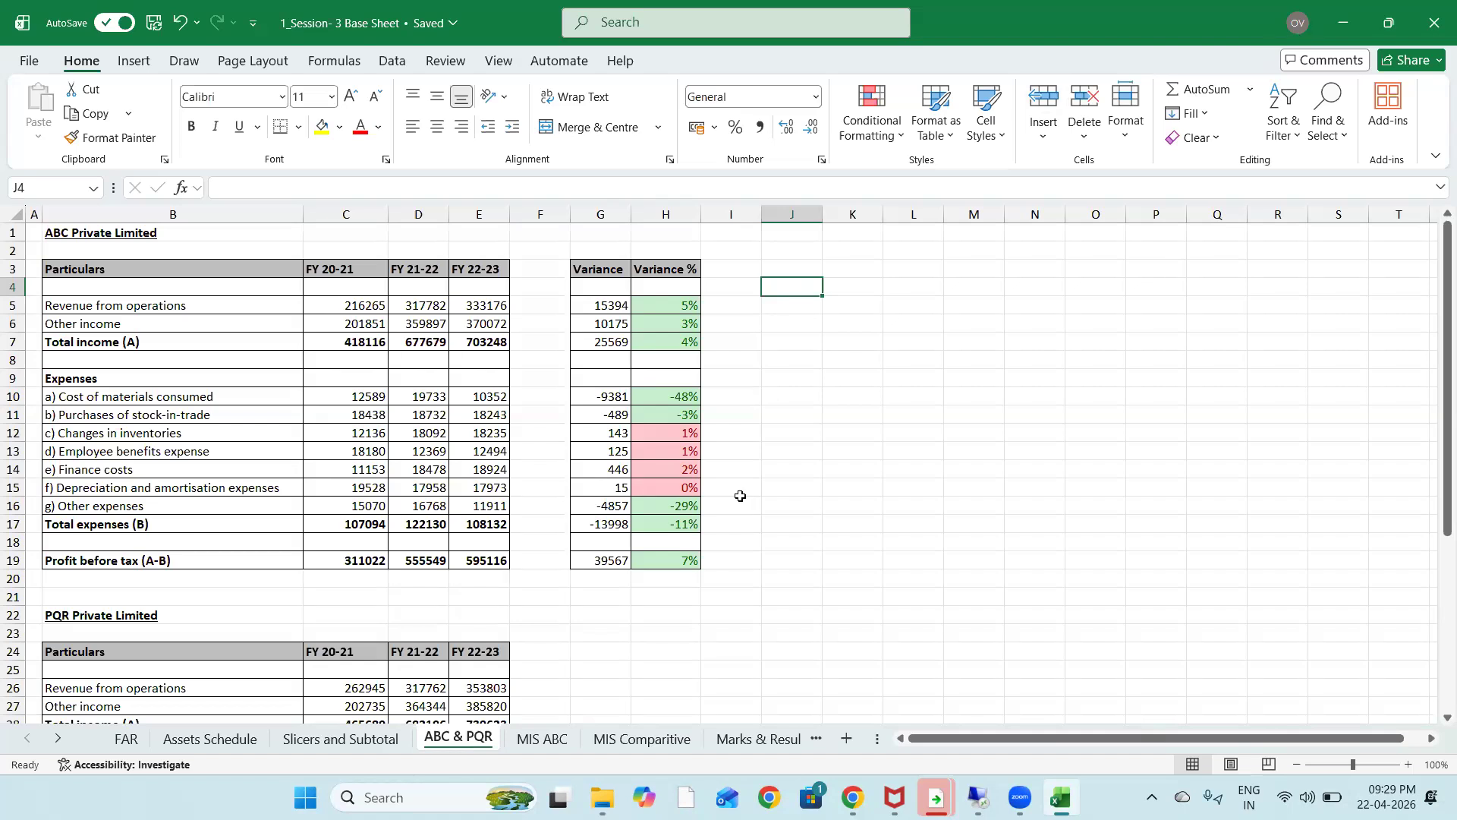
Open the MIS ABC sheet and delete the stray value in D5 beside Revenue from operations
{"action": "left_click", "coordinate": [540, 739]}
{"action": "left_click", "coordinate": [443, 399]}
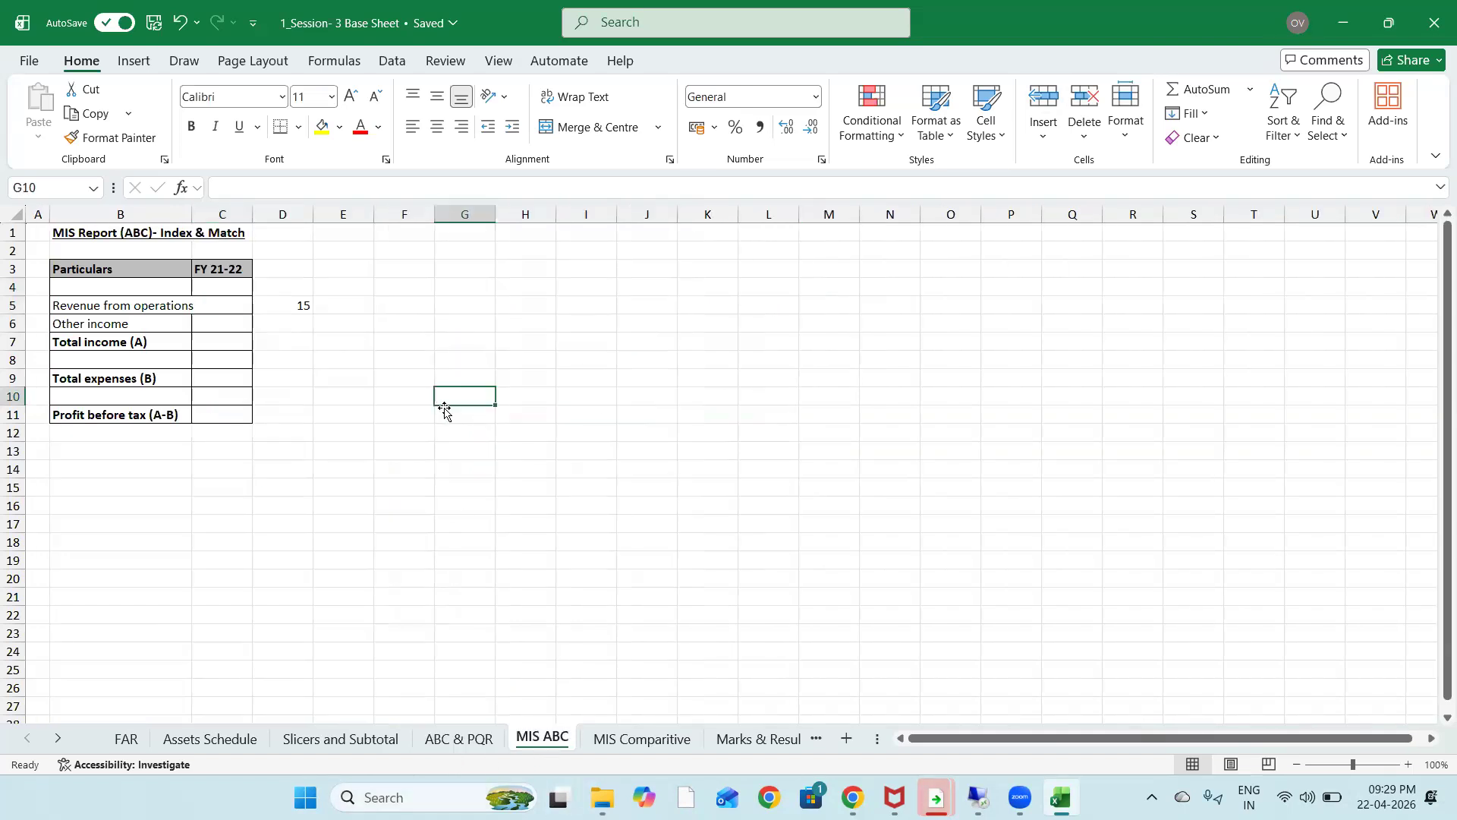
{"action": "key", "text": "Up"}
{"action": "key", "text": "Up"}
{"action": "key", "text": "Left"}
{"action": "key", "text": "Left"}
{"action": "key", "text": "Up"}
{"action": "key", "text": "Up"}
{"action": "key", "text": "Left"}
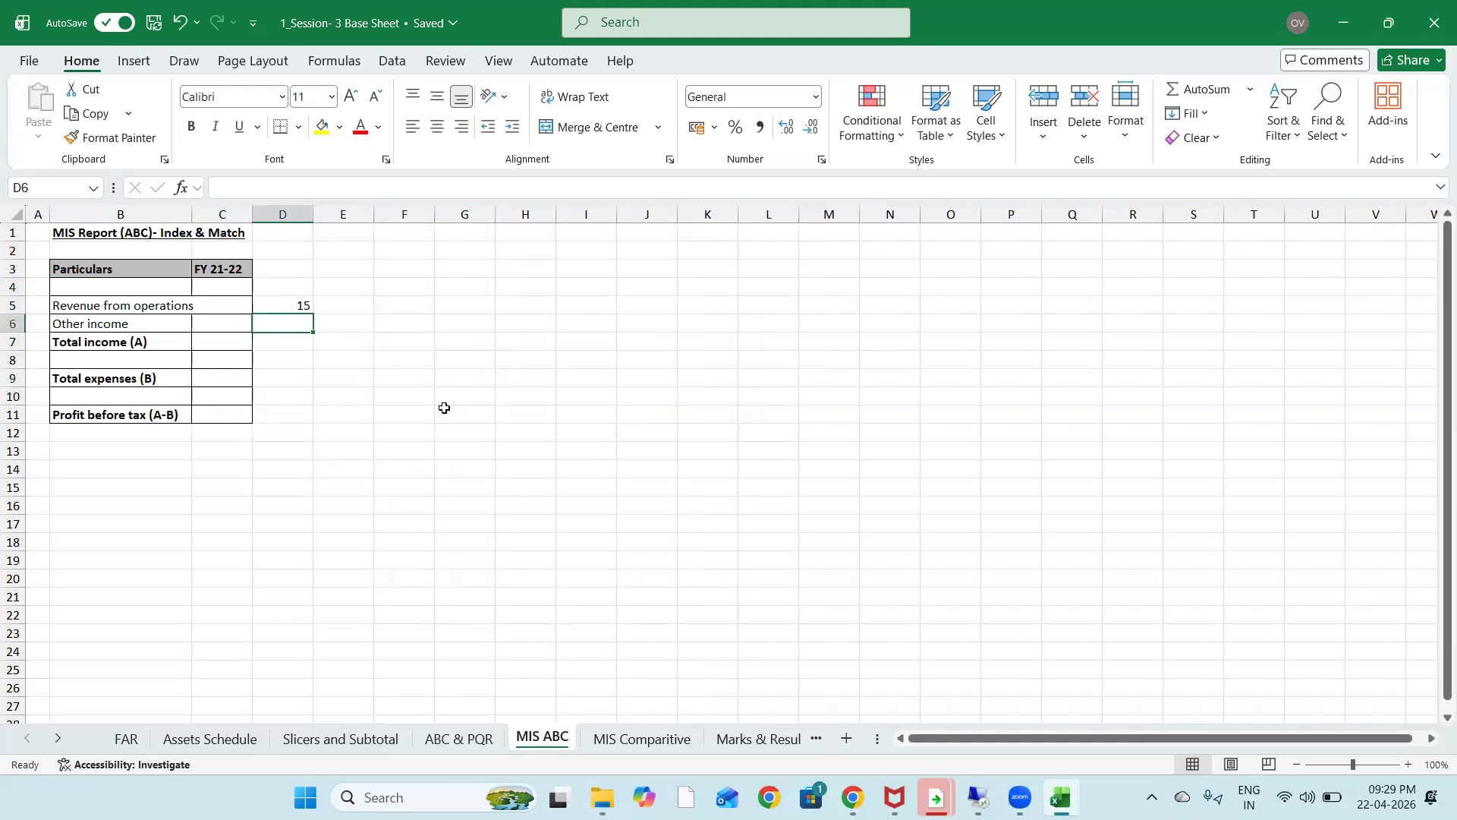
{"action": "key", "text": "Up"}
{"action": "key", "text": "Delete"}
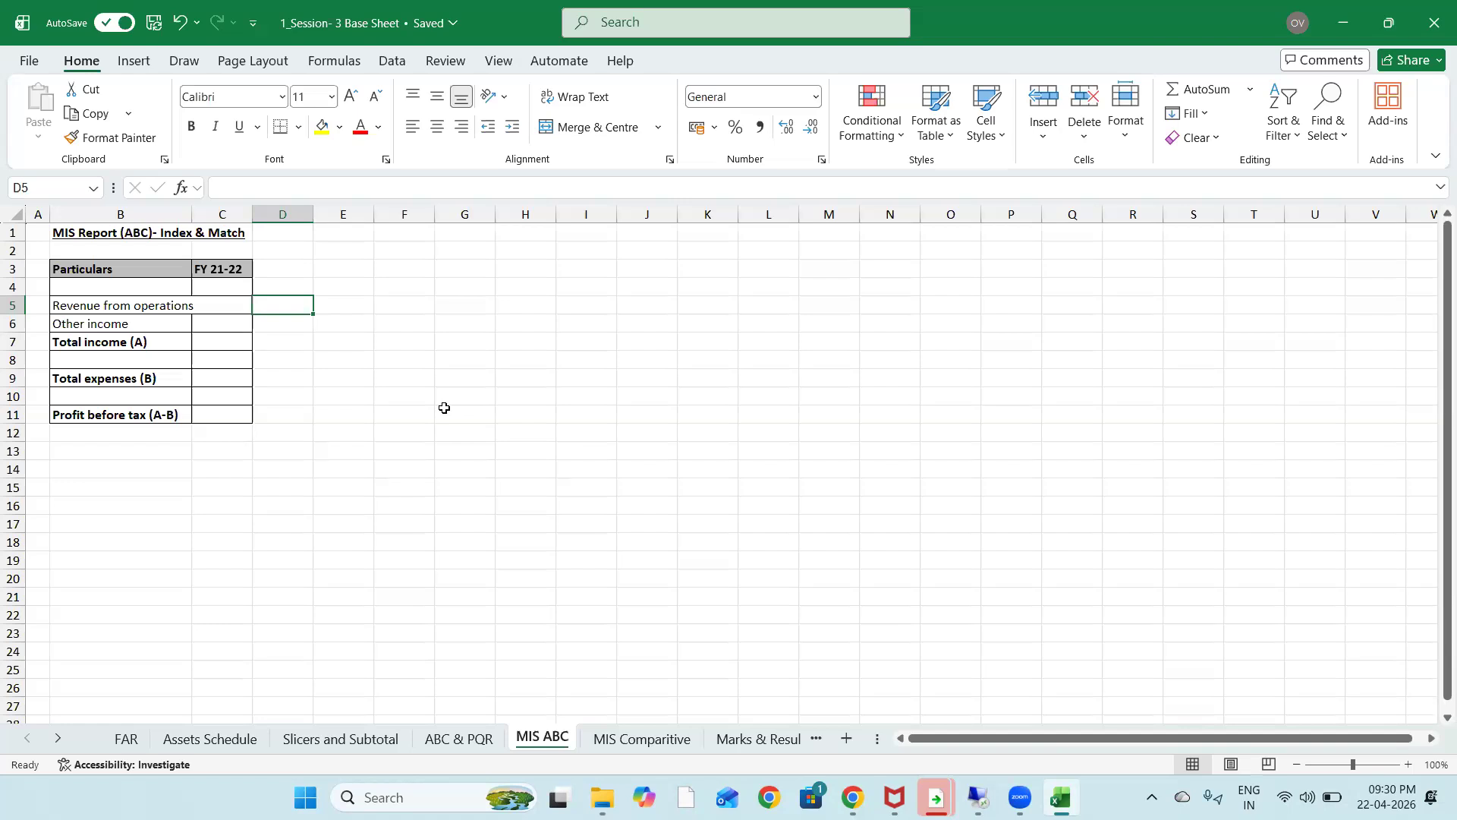
{"action": "key", "text": "Left"}
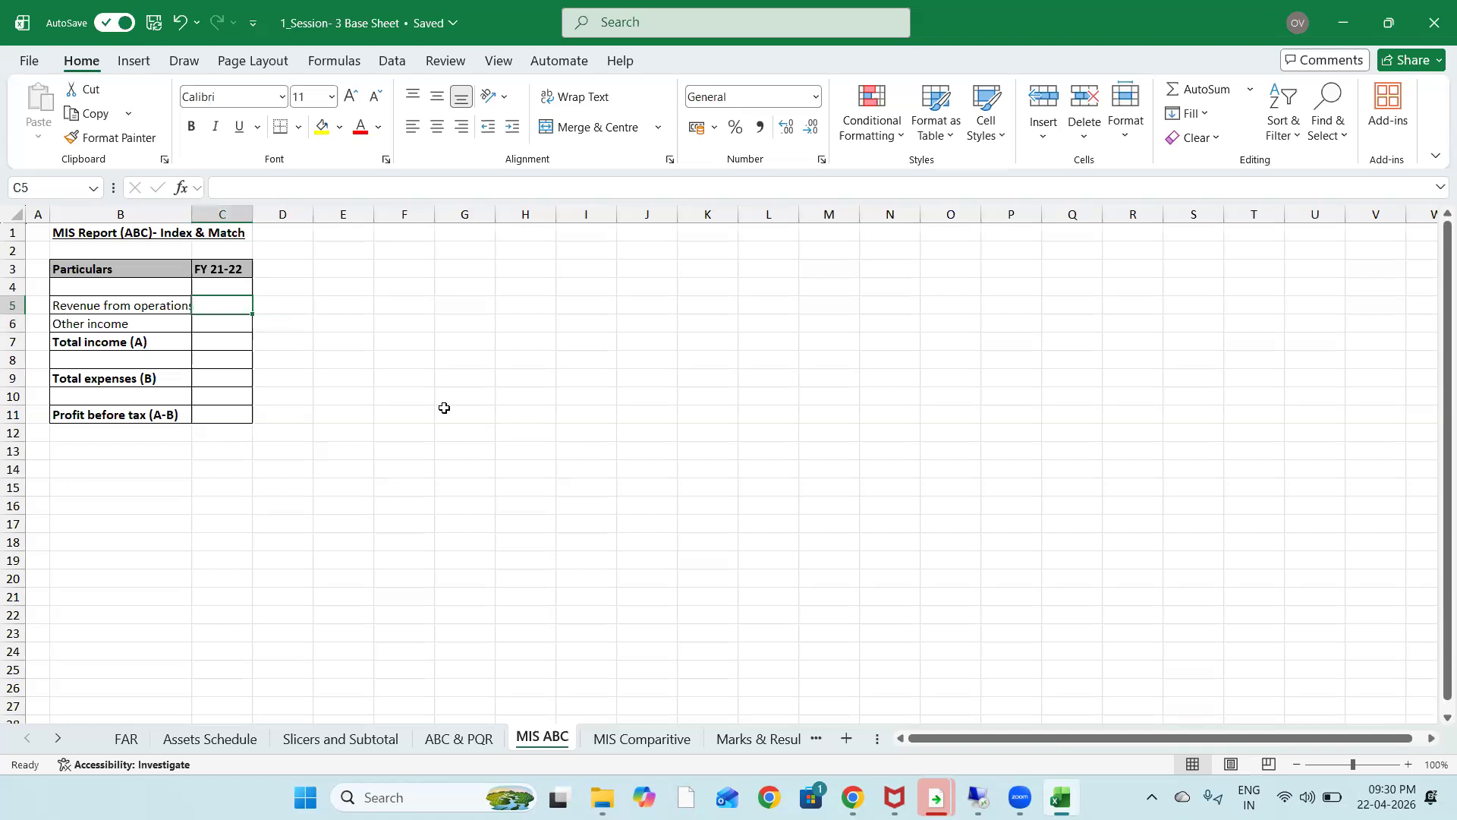
{"action": "type", "text": "=in"}
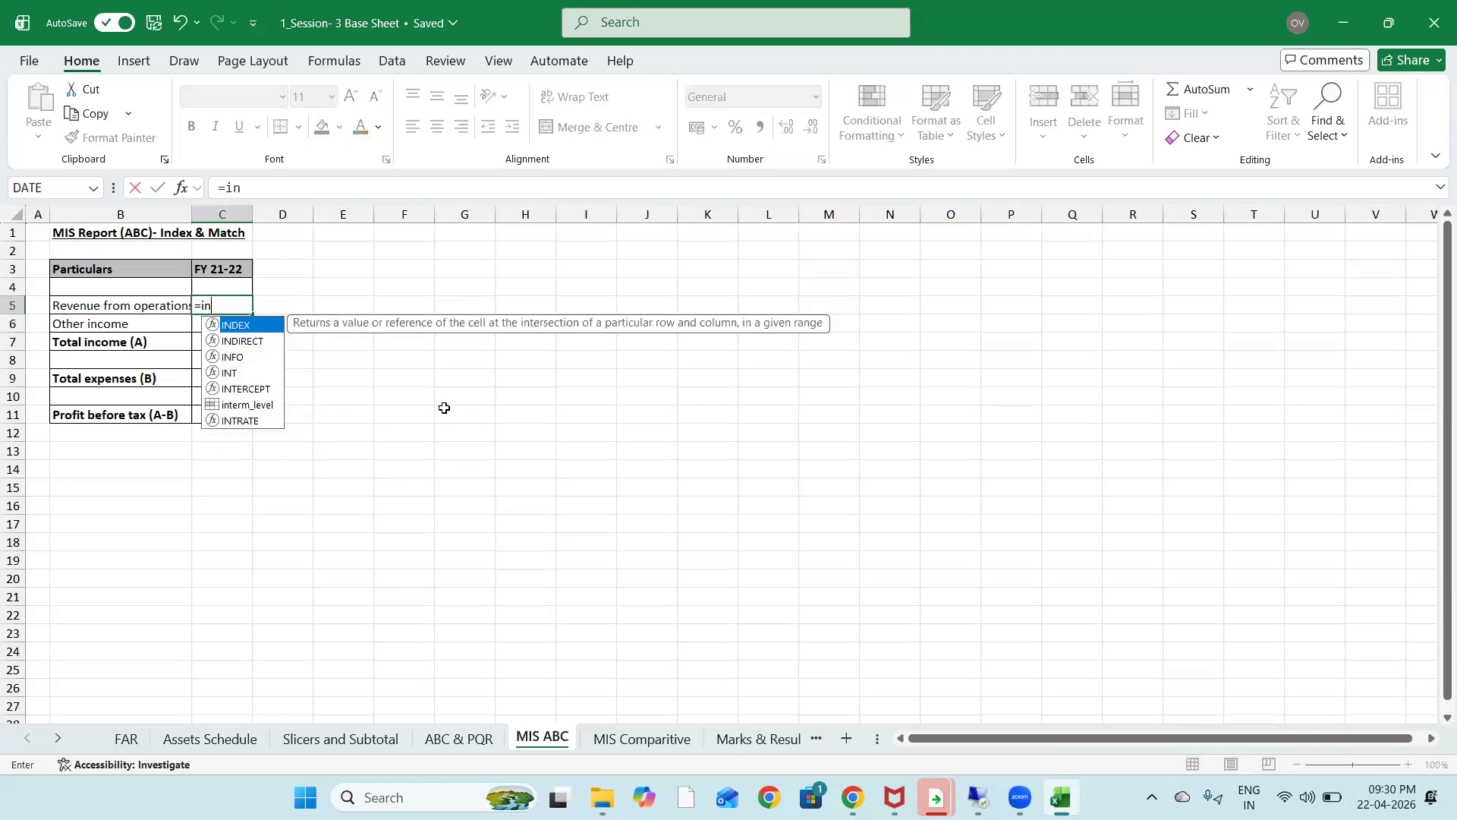
{"action": "type", "text": "dex"}
{"action": "key", "text": "Tab"}
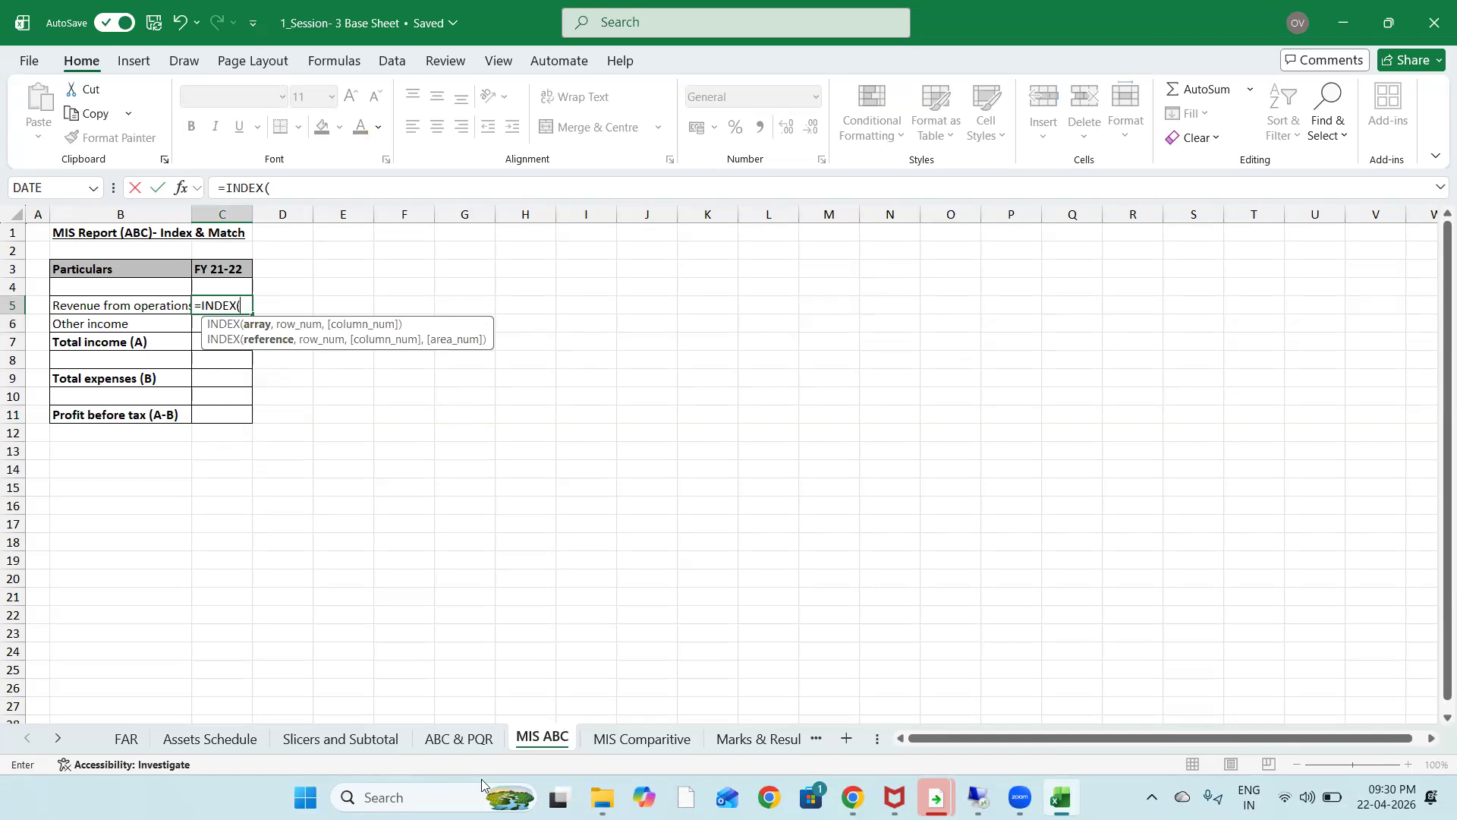
{"action": "key", "text": "ctrl+Page_Up"}
{"action": "left_click", "coordinate": [272, 280]}
{"action": "key", "text": "shift+Up"}
{"action": "key", "text": "shift+Right"}
{"action": "key", "text": "shift+Right"}
{"action": "key", "text": "shift+Right"}
{"action": "key", "text": "shift+Down"}
{"action": "key", "text": "shift+Down"}
{"action": "key", "text": "shift+Down"}
{"action": "key", "text": "shift+Down"}
{"action": "key", "text": "shift+Down"}
{"action": "key", "text": "shift+Down"}
{"action": "key", "text": "shift+Down"}
{"action": "key", "text": "shift+Down"}
{"action": "key", "text": "shift+Down"}
{"action": "key", "text": "shift+Down"}
{"action": "key", "text": "shift+Down"}
{"action": "key", "text": "shift+Down"}
{"action": "key", "text": "shift+Down"}
{"action": "key", "text": "shift+Down"}
{"action": "key", "text": "shift+Down"}
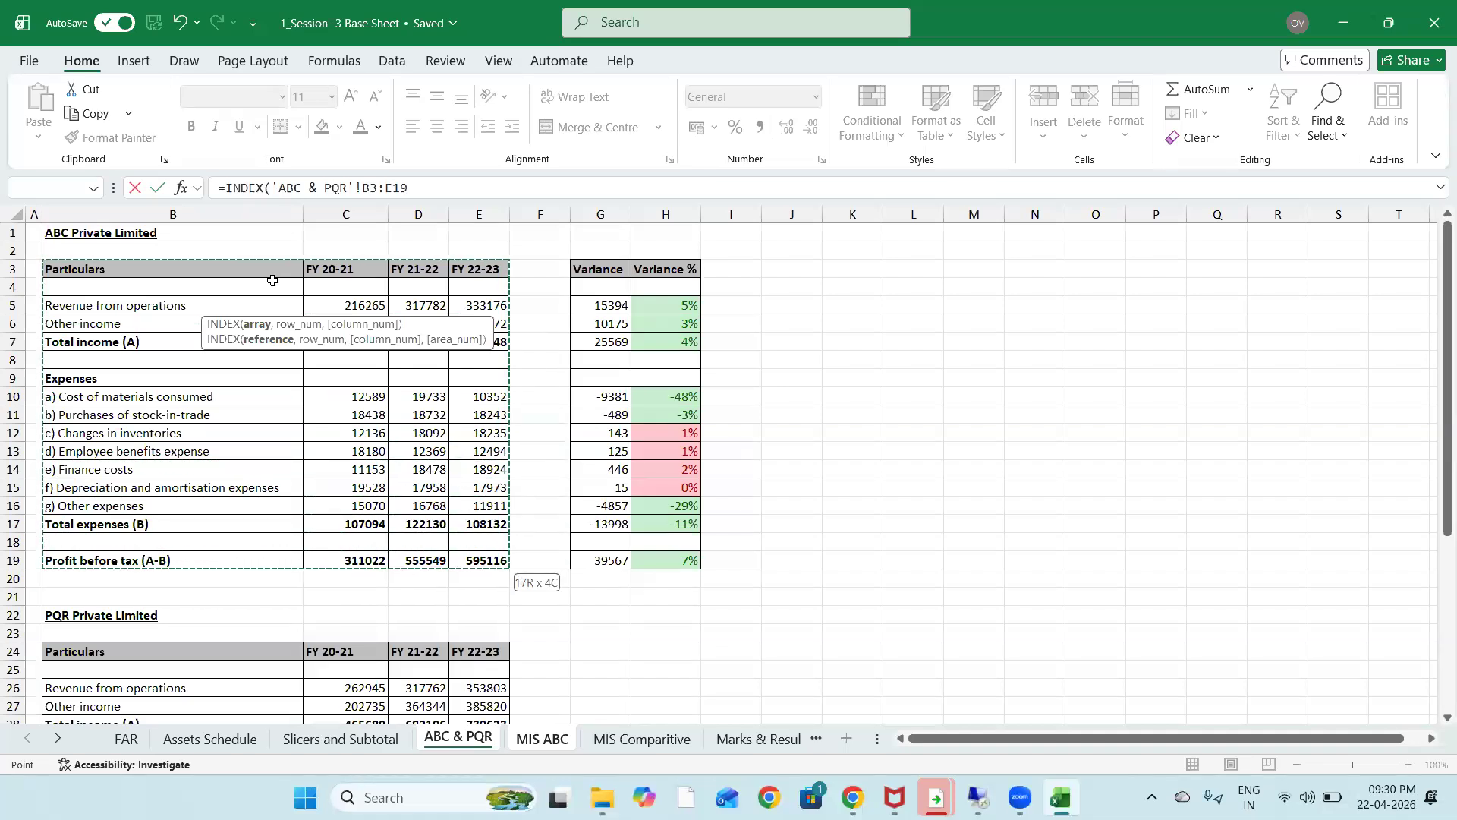
{"action": "key", "text": "F4"}
{"action": "type", "text": ","}
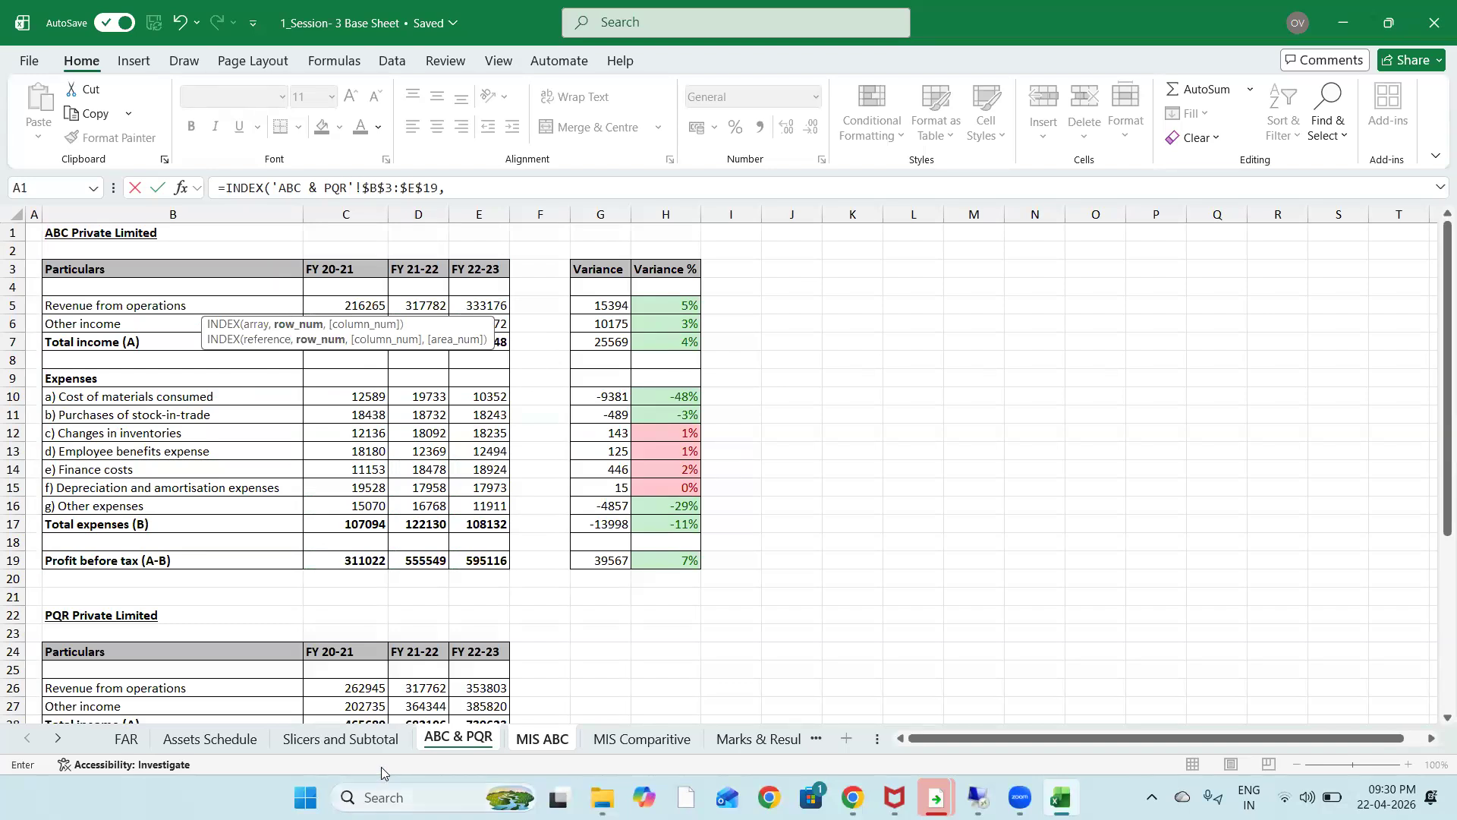
{"action": "left_click", "coordinate": [557, 741]}
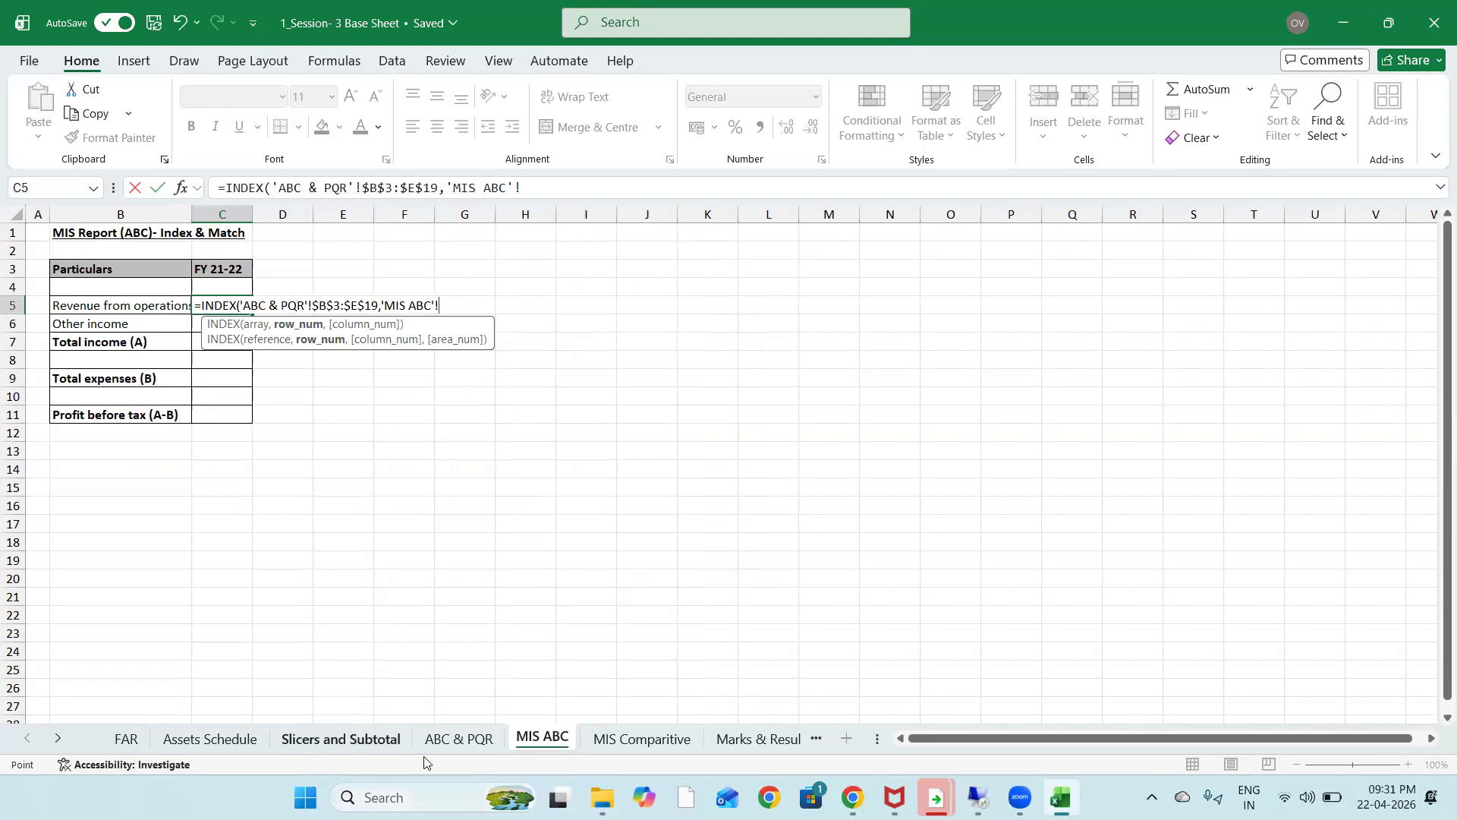
{"action": "left_click", "coordinate": [476, 740]}
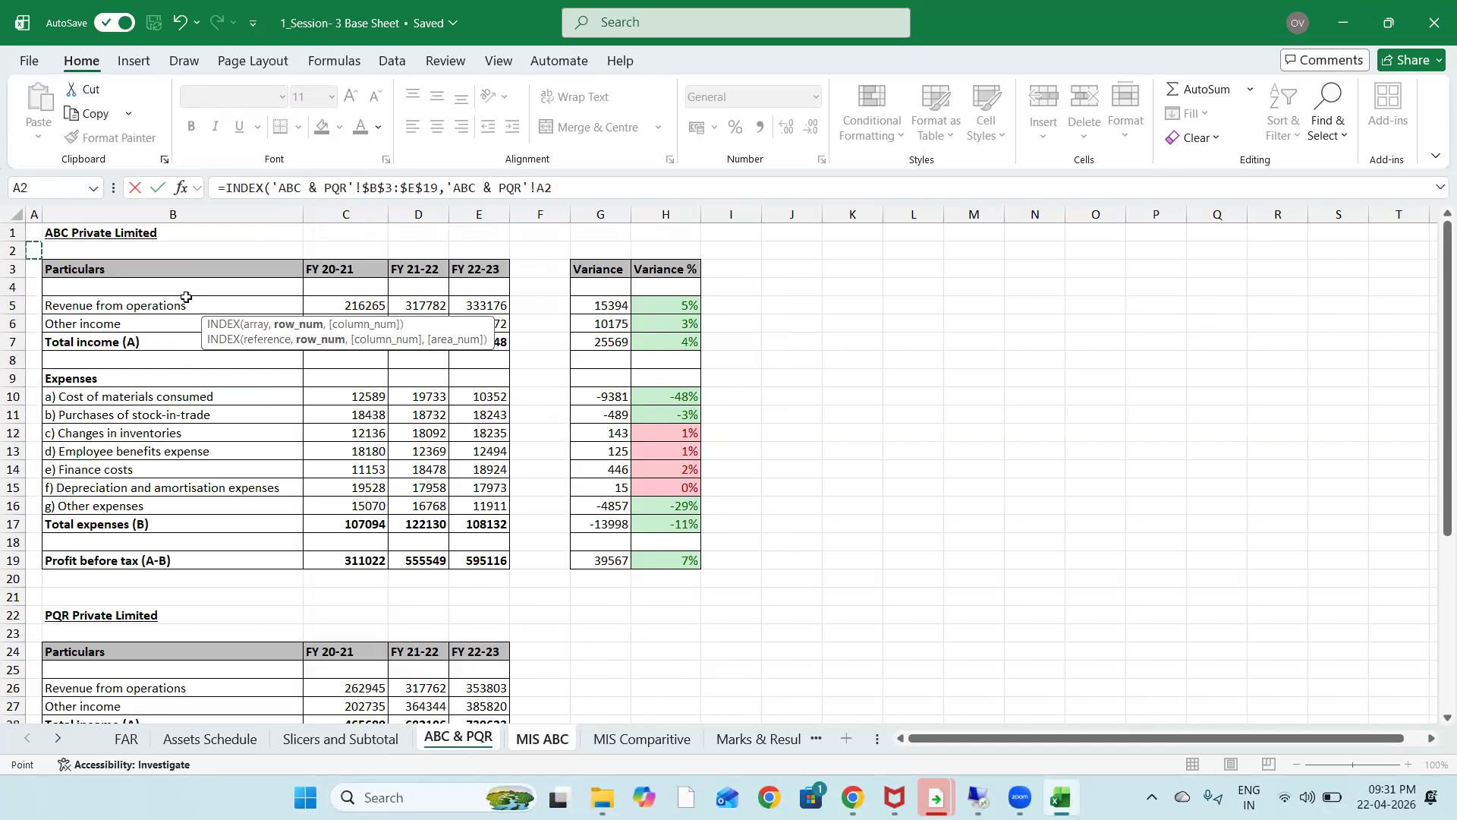
{"action": "key", "text": "Escape"}
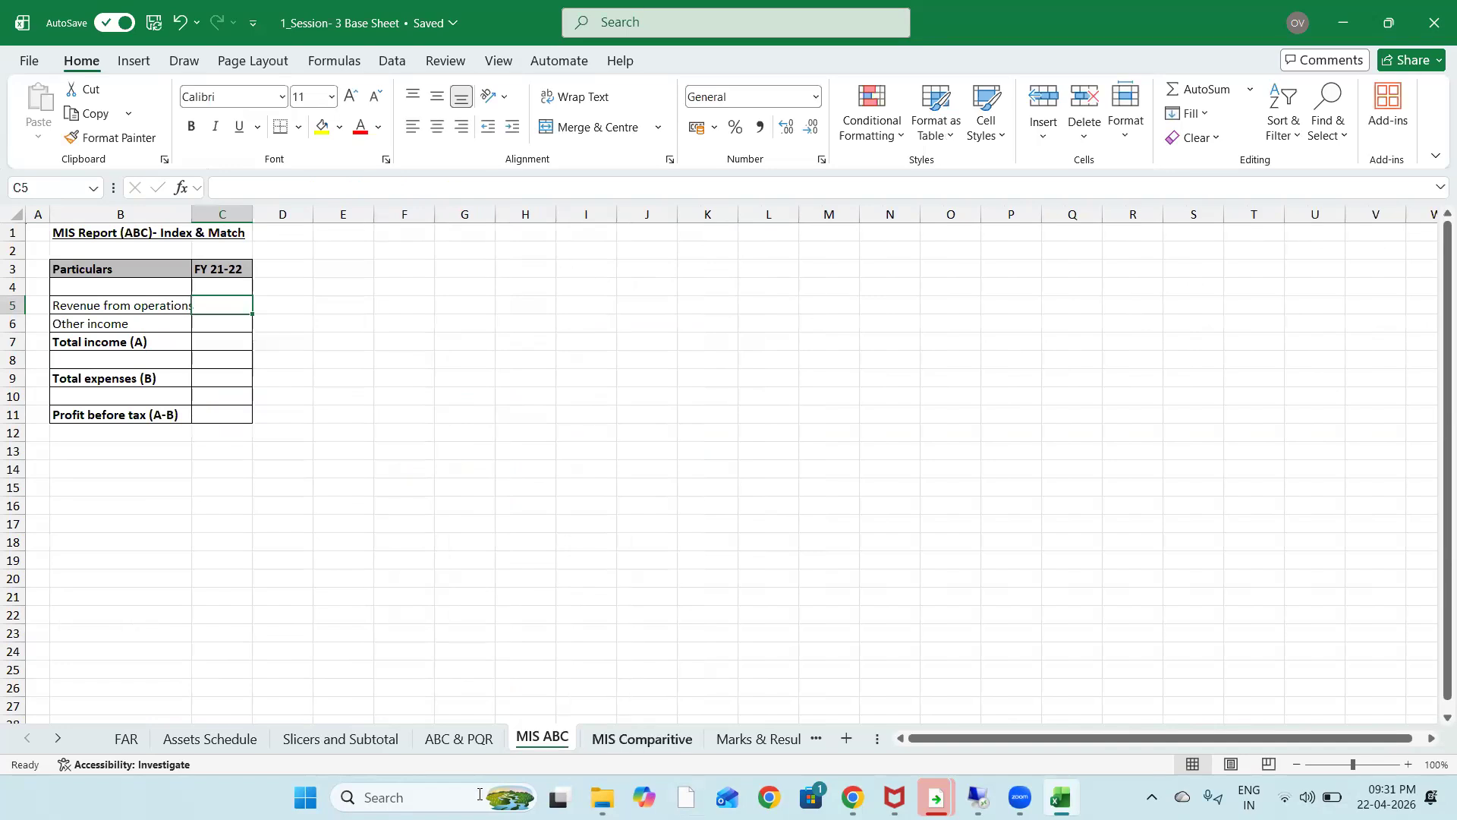
On the ABC & PQR sheet, select ABC Private Limited's table B3:E19 to review the range INDEX has to cover
{"action": "left_click", "coordinate": [458, 738]}
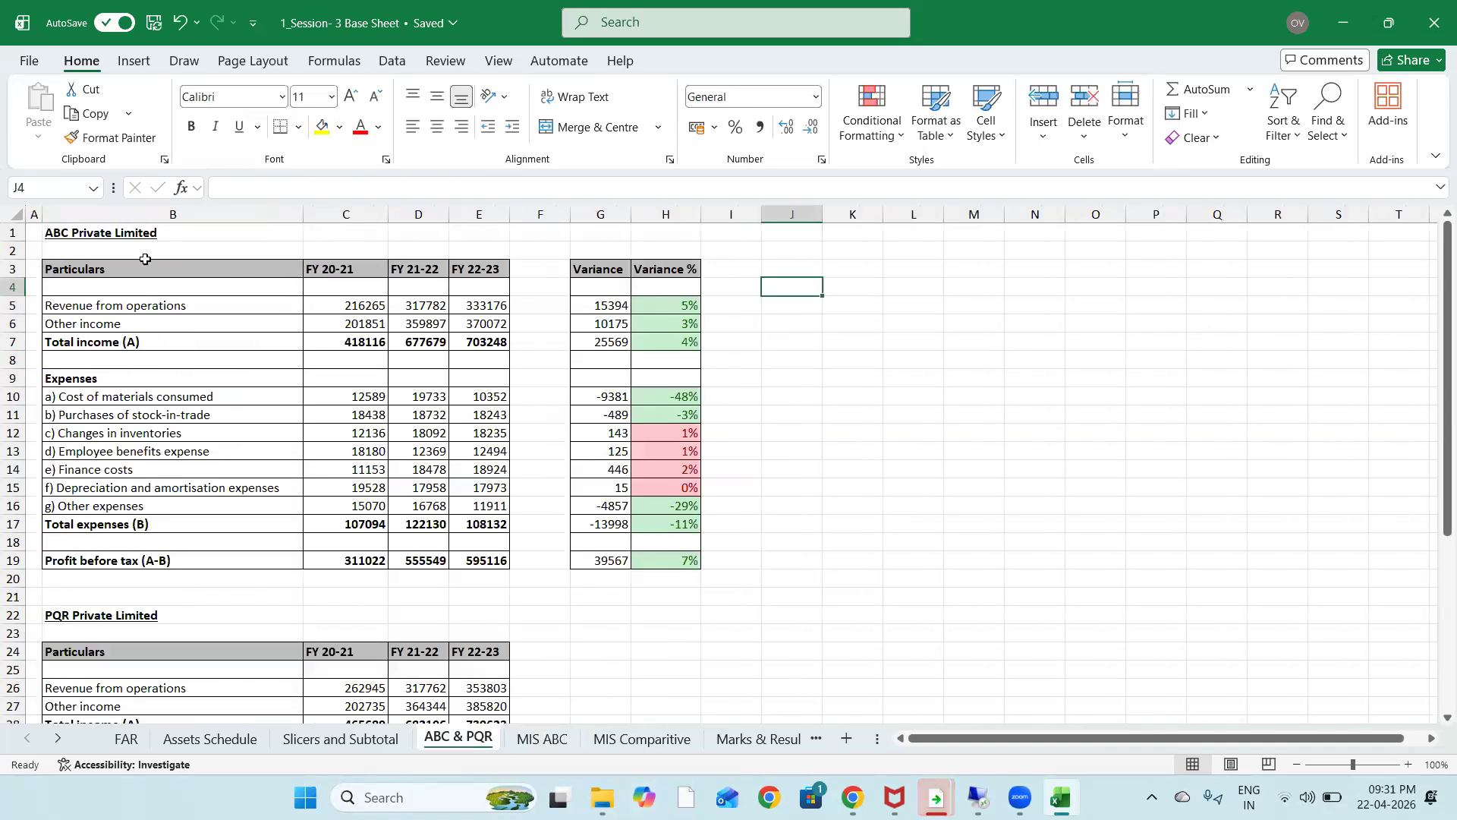
{"action": "left_click_drag", "start_coordinate": [176, 248], "coordinate": [176, 269]}
{"action": "key", "text": "Down"}
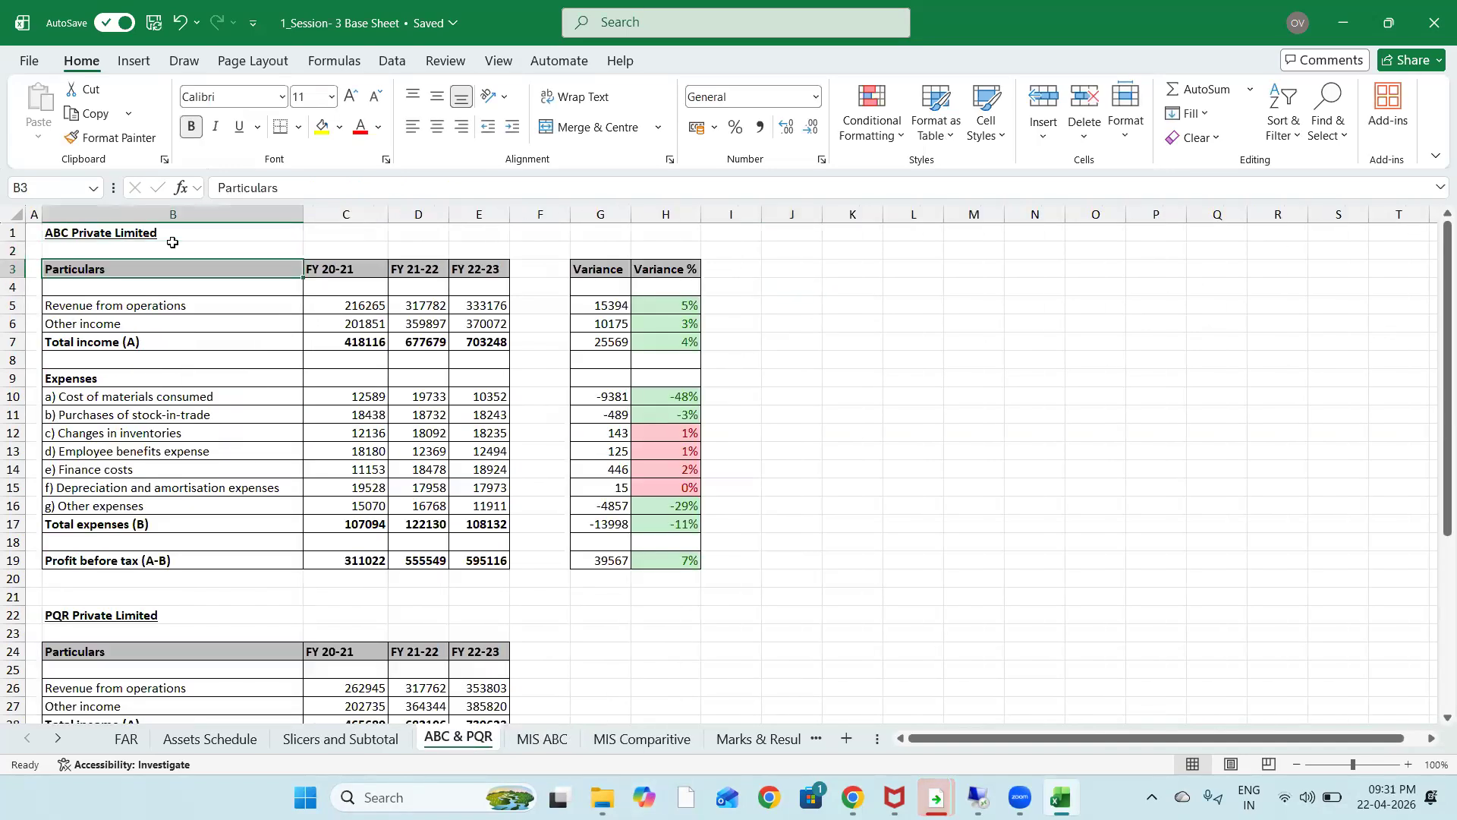
{"action": "key", "text": "shift+Right"}
{"action": "key", "text": "shift+Right"}
{"action": "key", "text": "shift+Down"}
{"action": "key", "text": "shift+Down"}
{"action": "key", "text": "shift+Down"}
{"action": "key", "text": "shift+Down"}
{"action": "key", "text": "shift+Down"}
{"action": "key", "text": "shift+Down"}
{"action": "key", "text": "shift+Down"}
{"action": "key", "text": "shift+Down"}
{"action": "key", "text": "shift+Down"}
{"action": "key", "text": "shift+Down"}
{"action": "key", "text": "shift+Down"}
{"action": "key", "text": "shift+Down"}
{"action": "key", "text": "shift+Down"}
{"action": "key", "text": "shift+Down"}
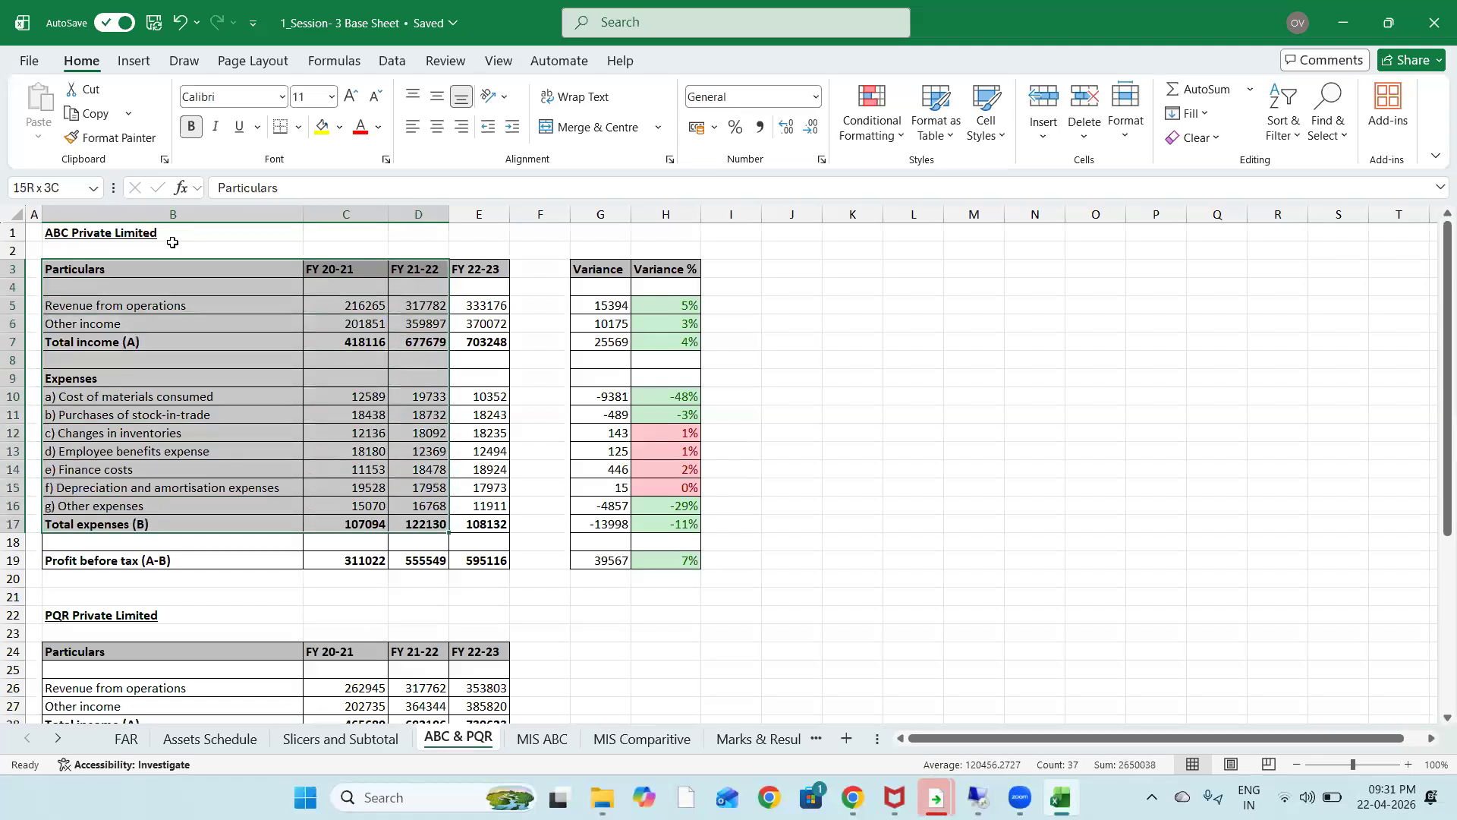
{"action": "key", "text": "shift+Down"}
{"action": "key", "text": "shift+Down"}
{"action": "key", "text": "shift+Right"}
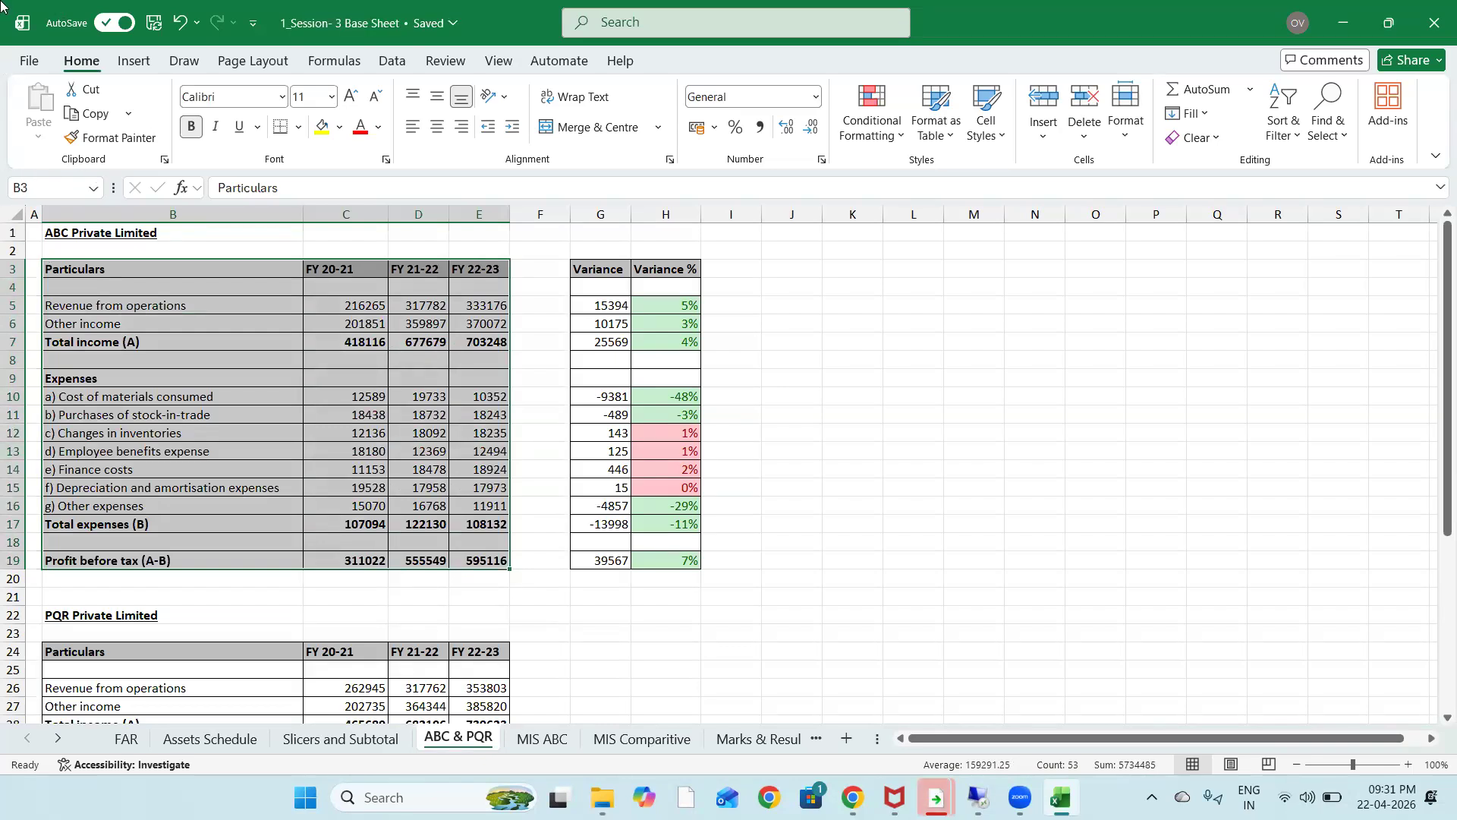
Trace the table's rows one by one from the Particulars header in row 3 to Revenue from operations in row 5
{"action": "left_click", "coordinate": [216, 274]}
{"action": "key", "text": "shift+space"}
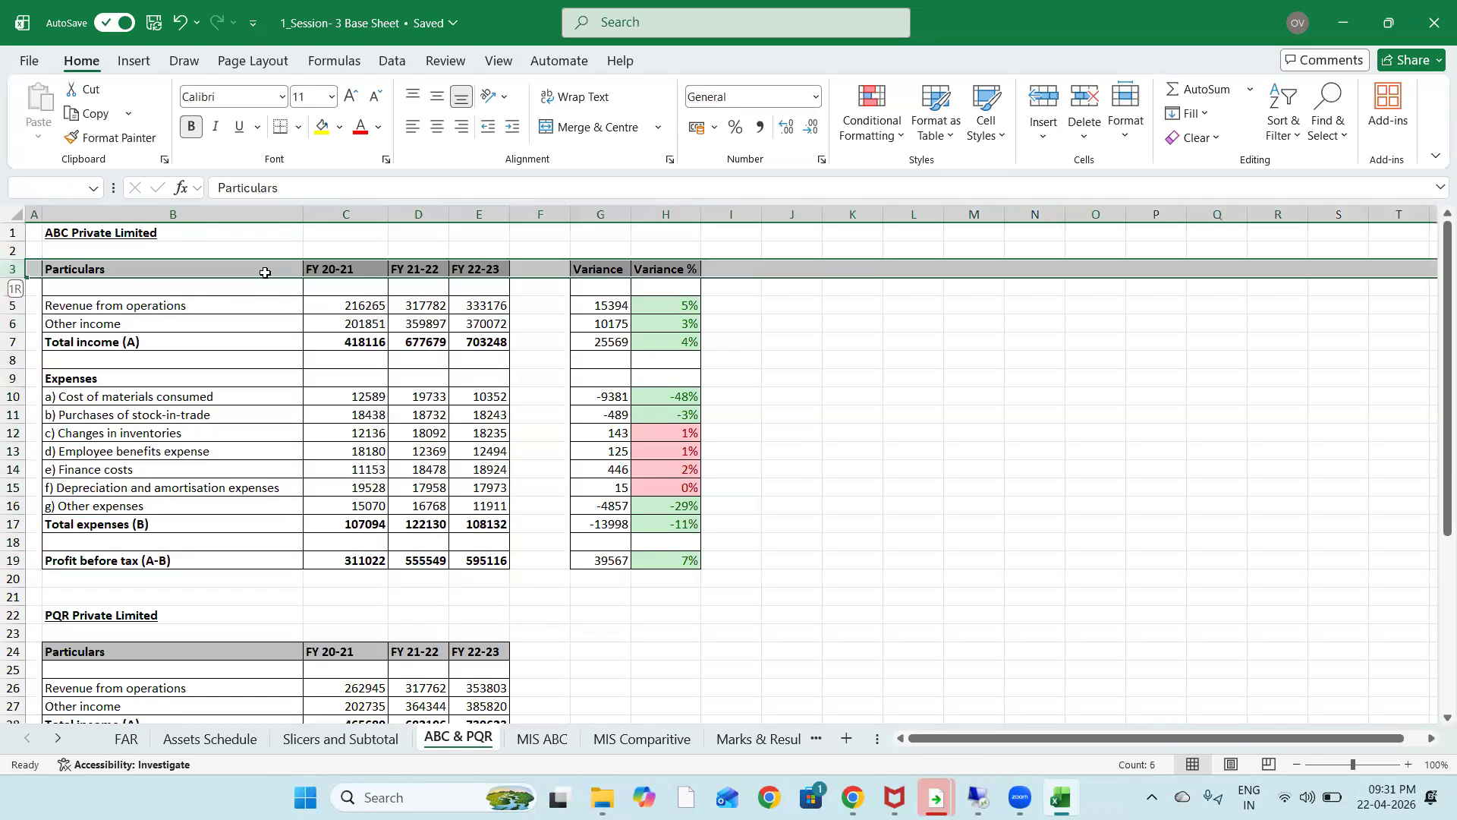
{"action": "key", "text": "Down"}
{"action": "key", "text": "shift+space"}
{"action": "key", "text": "Down"}
{"action": "key", "text": "shift+space"}
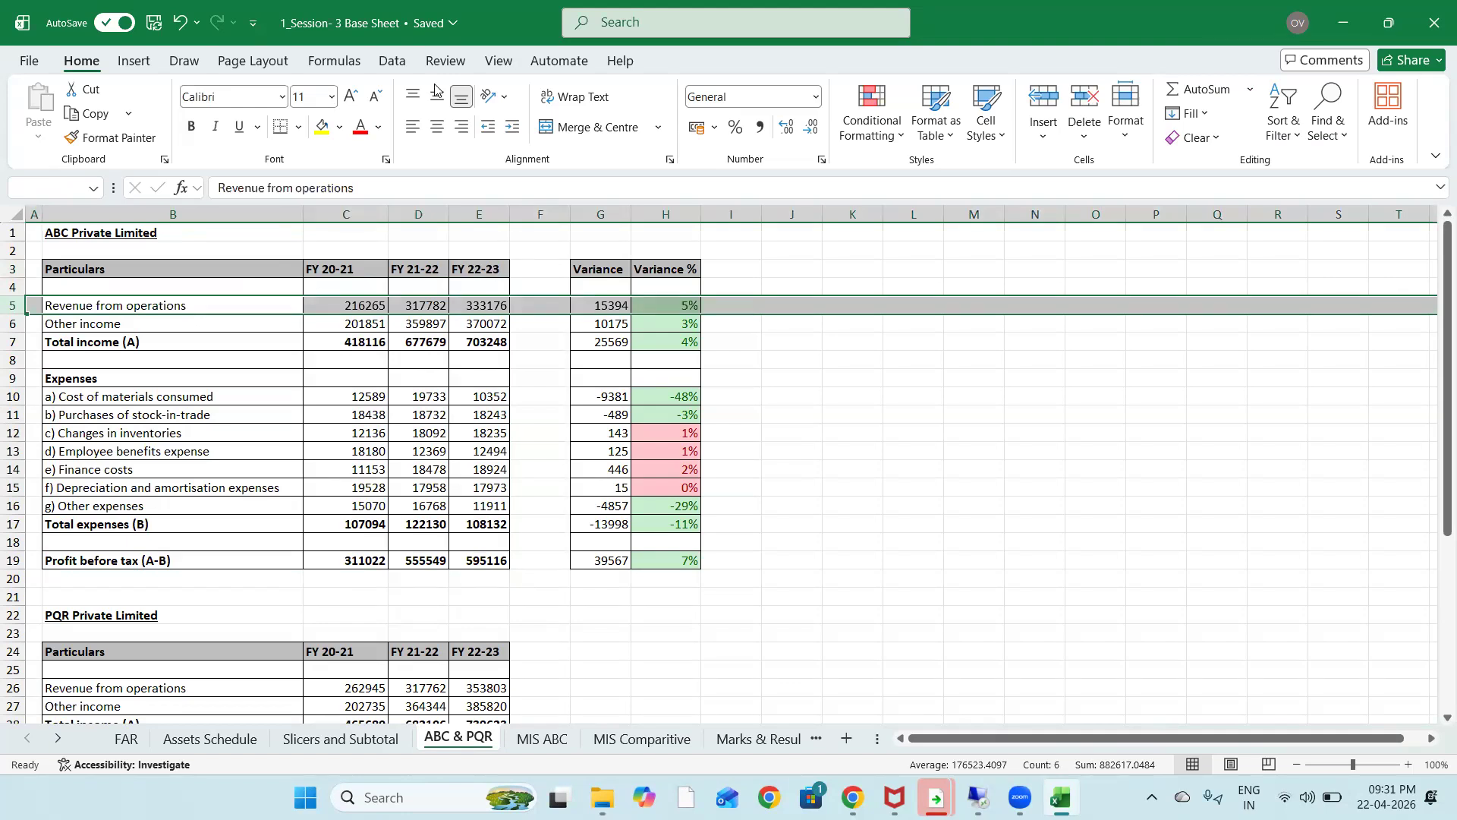
Reselect the full ABC Private Limited table from the Particulars header to the FY 22-23 profit before tax
{"action": "key", "text": "Right"}
{"action": "key", "text": "Up"}
{"action": "key", "text": "Up"}
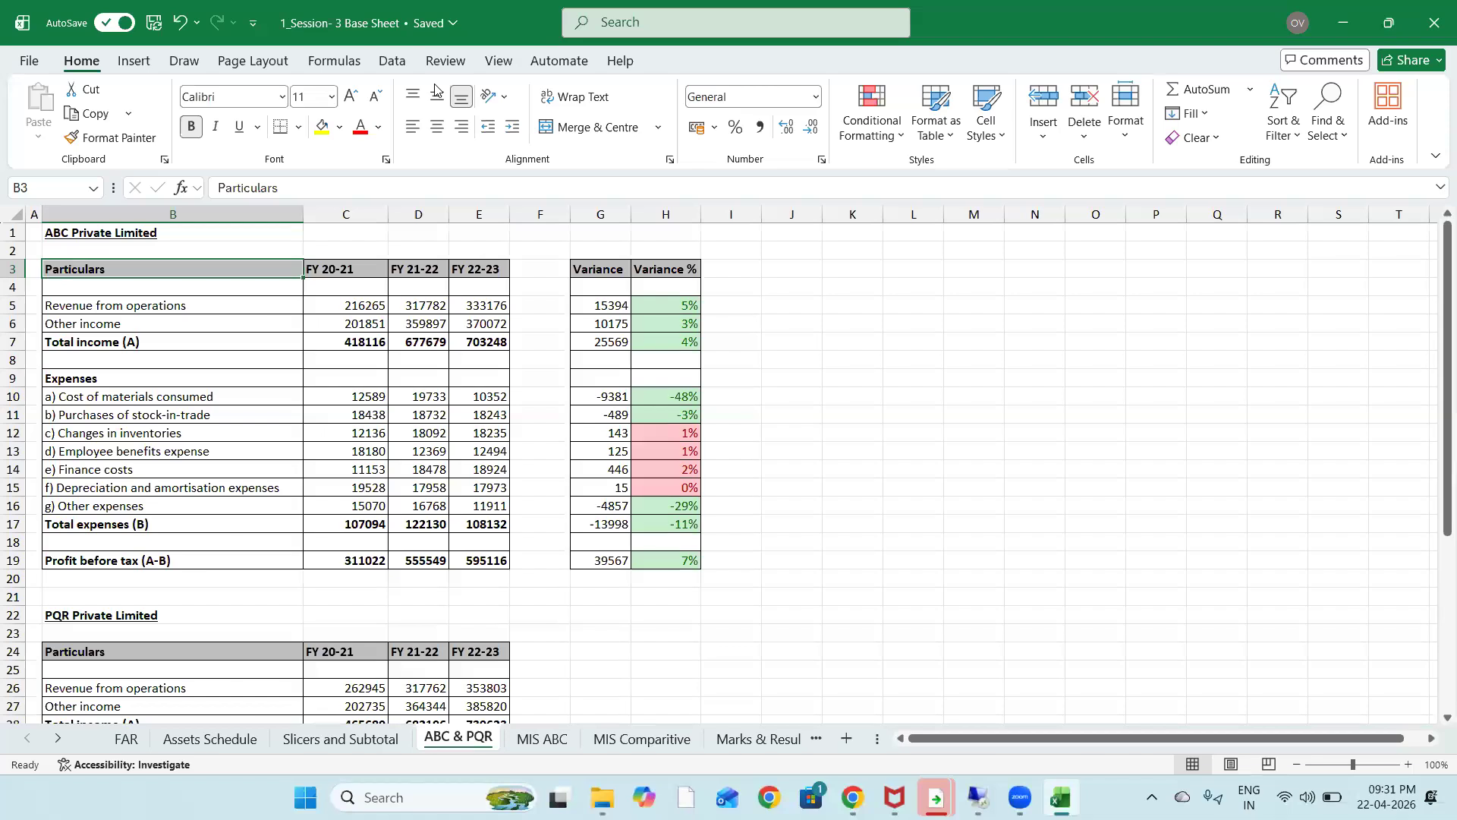
{"action": "key", "text": "shift+Down"}
{"action": "key", "text": "shift+Down"}
{"action": "key", "text": "shift+Down"}
{"action": "key", "text": "shift+Down"}
{"action": "key", "text": "shift+Down"}
{"action": "key", "text": "shift+Down"}
{"action": "key", "text": "shift+Down"}
{"action": "key", "text": "shift+Down"}
{"action": "key", "text": "shift+Down"}
{"action": "key", "text": "shift+Down"}
{"action": "key", "text": "shift+Down"}
{"action": "key", "text": "shift+Down"}
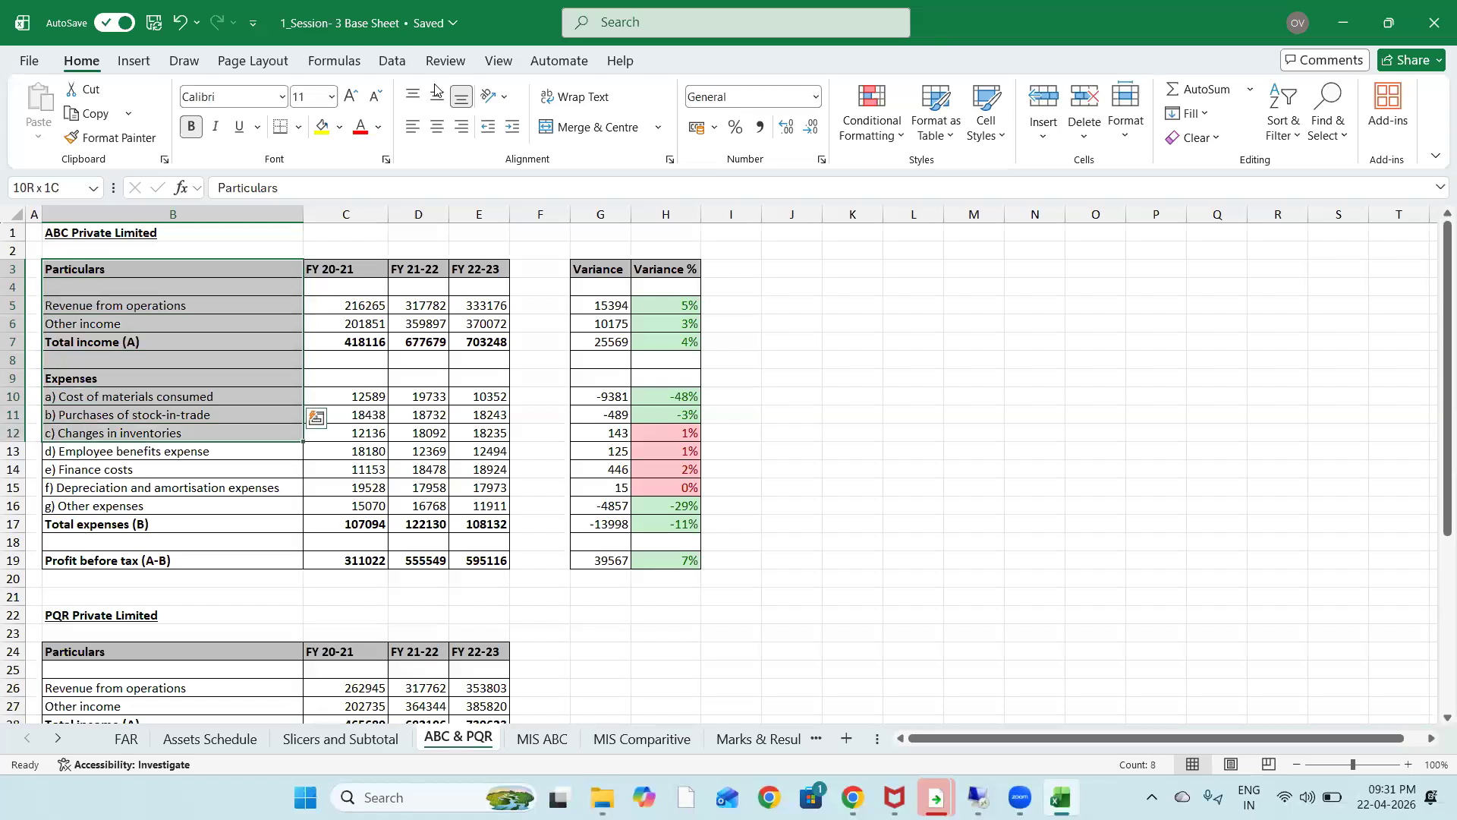
{"action": "key", "text": "shift+Down"}
{"action": "key", "text": "shift+Down"}
{"action": "key", "text": "shift+Down"}
{"action": "key", "text": "shift+Right"}
{"action": "key", "text": "shift+Right"}
{"action": "key", "text": "shift+Right"}
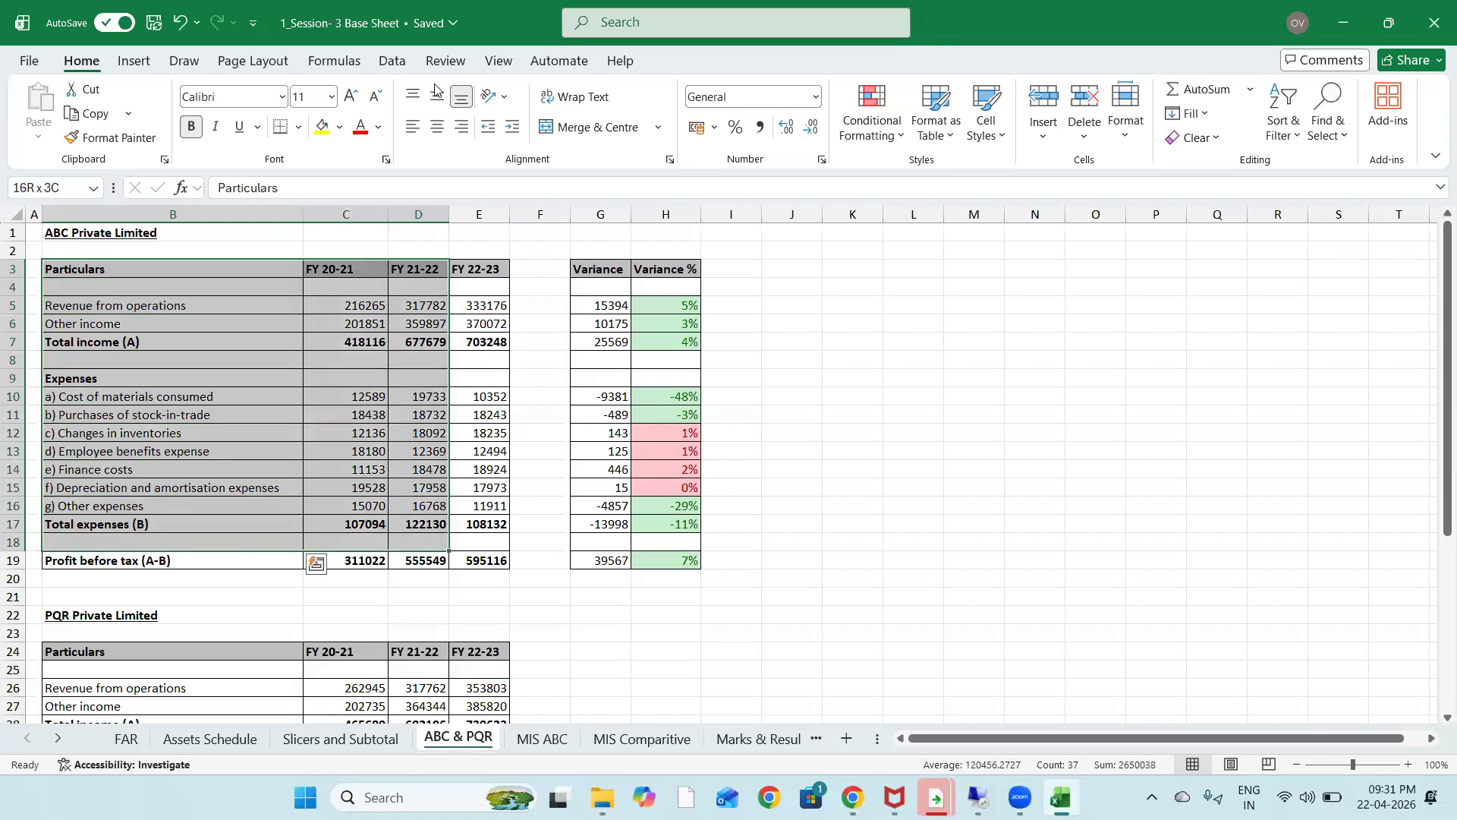
{"action": "key", "text": "shift+Down"}
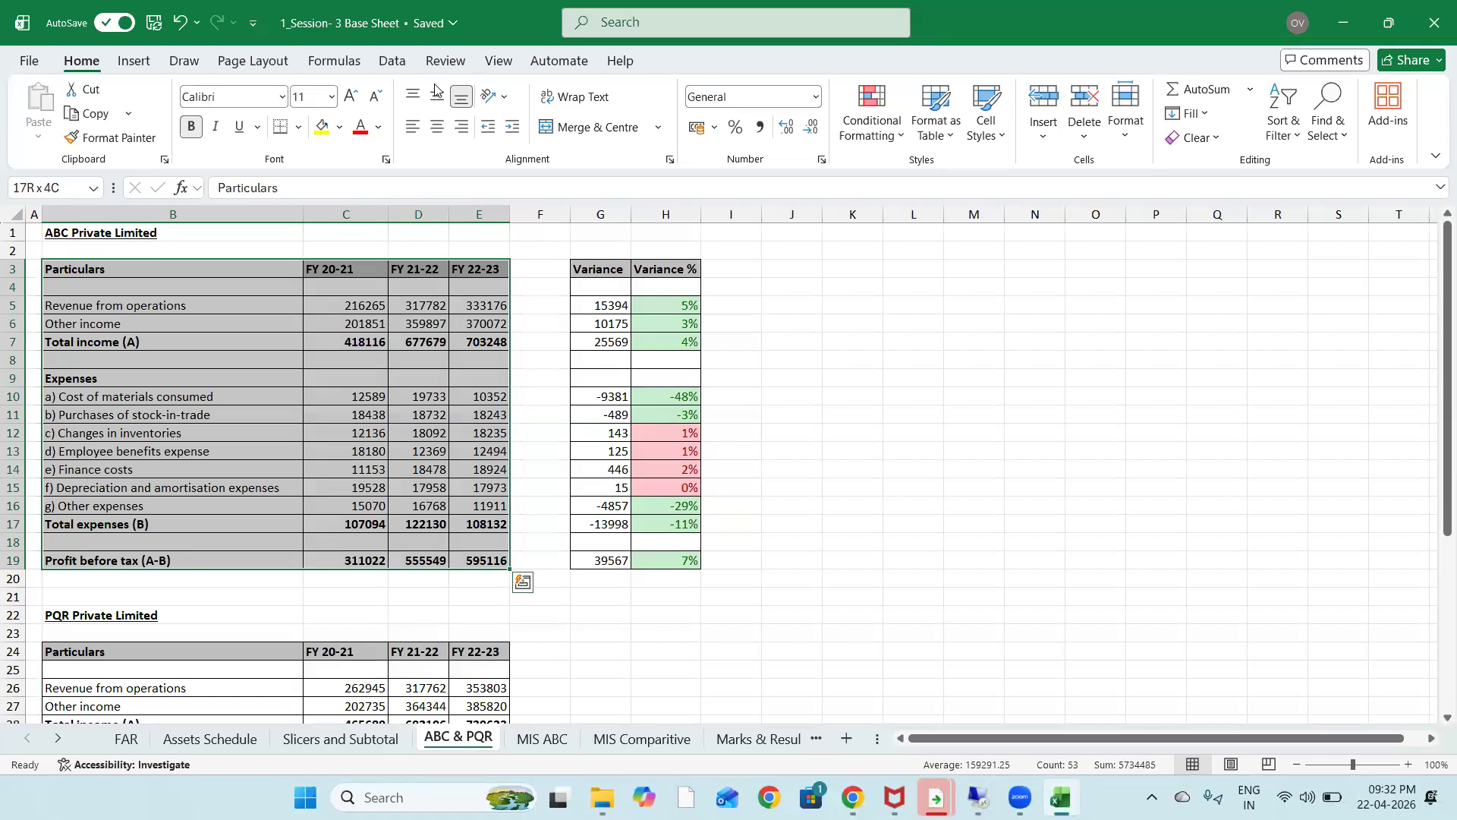
Number the first three table rows 1, 2 and 3 in cells A3 to A5
{"action": "key", "text": "Left"}
{"action": "type", "text": "1"}
{"action": "key", "text": "Return"}
{"action": "type", "text": "2"}
{"action": "key", "text": "Return"}
{"action": "type", "text": "3"}
{"action": "key", "text": "Return"}
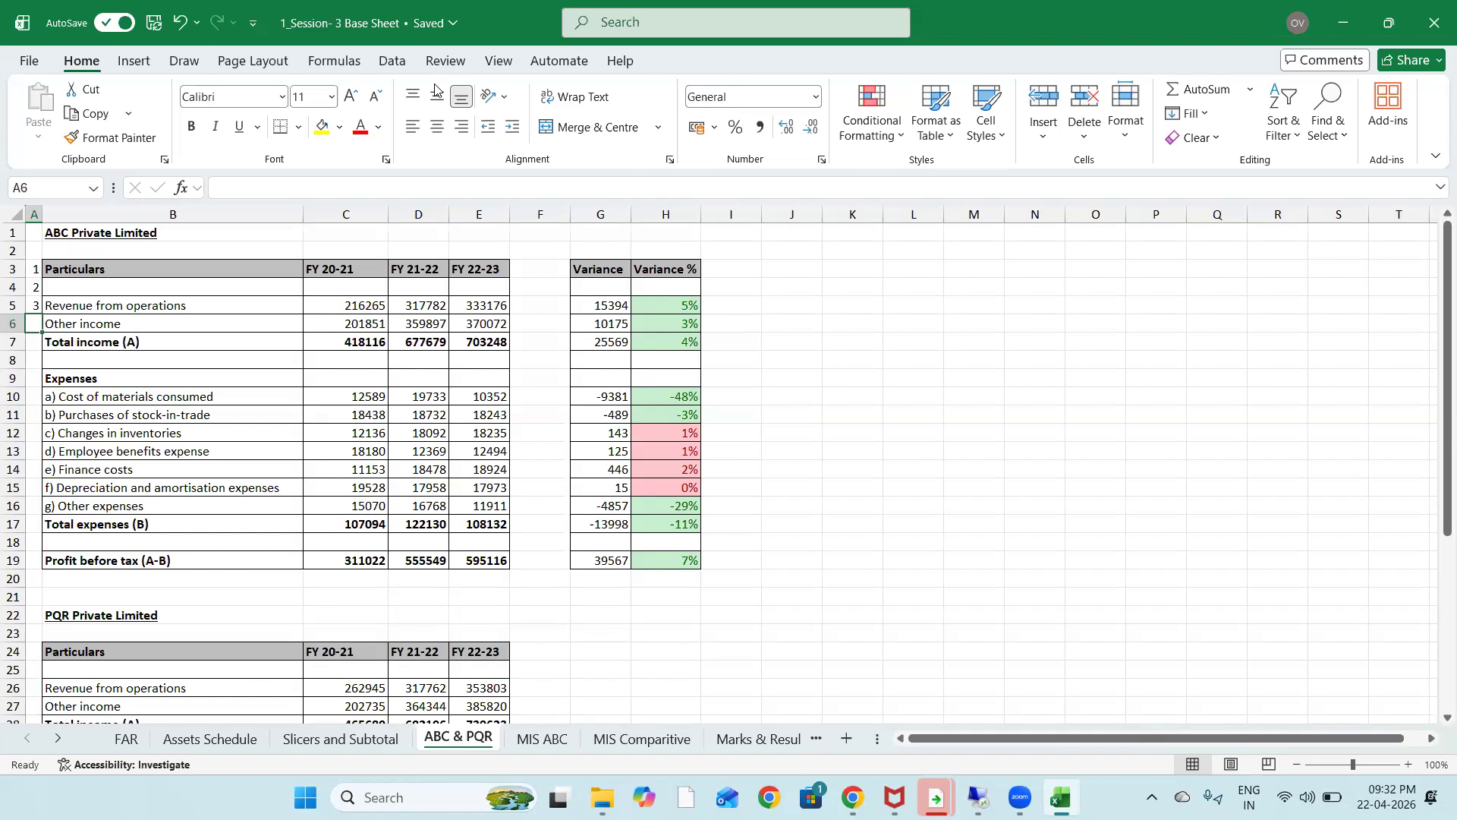
Examine the Revenue from operations row against its row number in column A
{"action": "key", "text": "Up"}
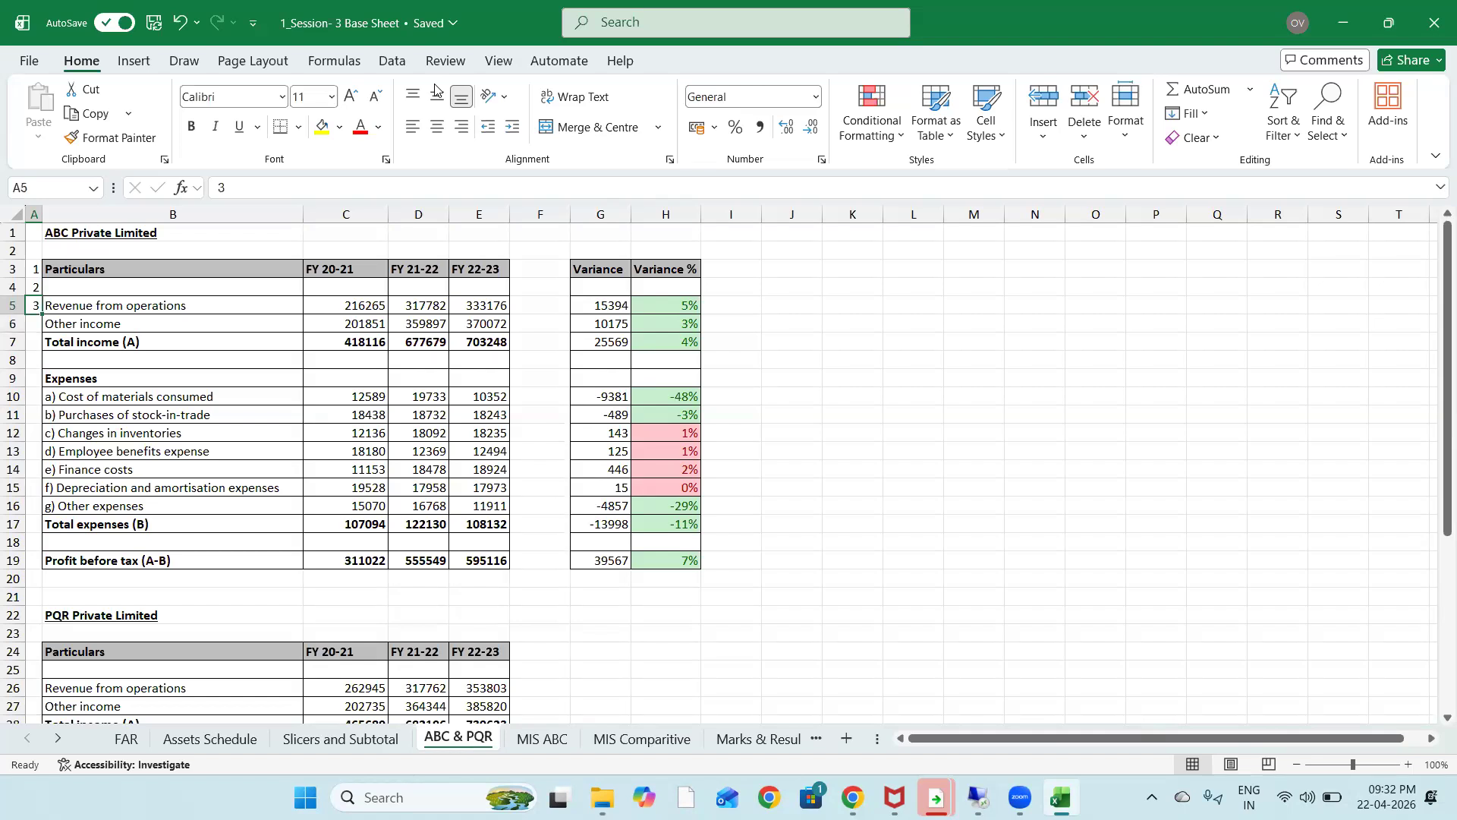
{"action": "key", "text": "shift+space"}
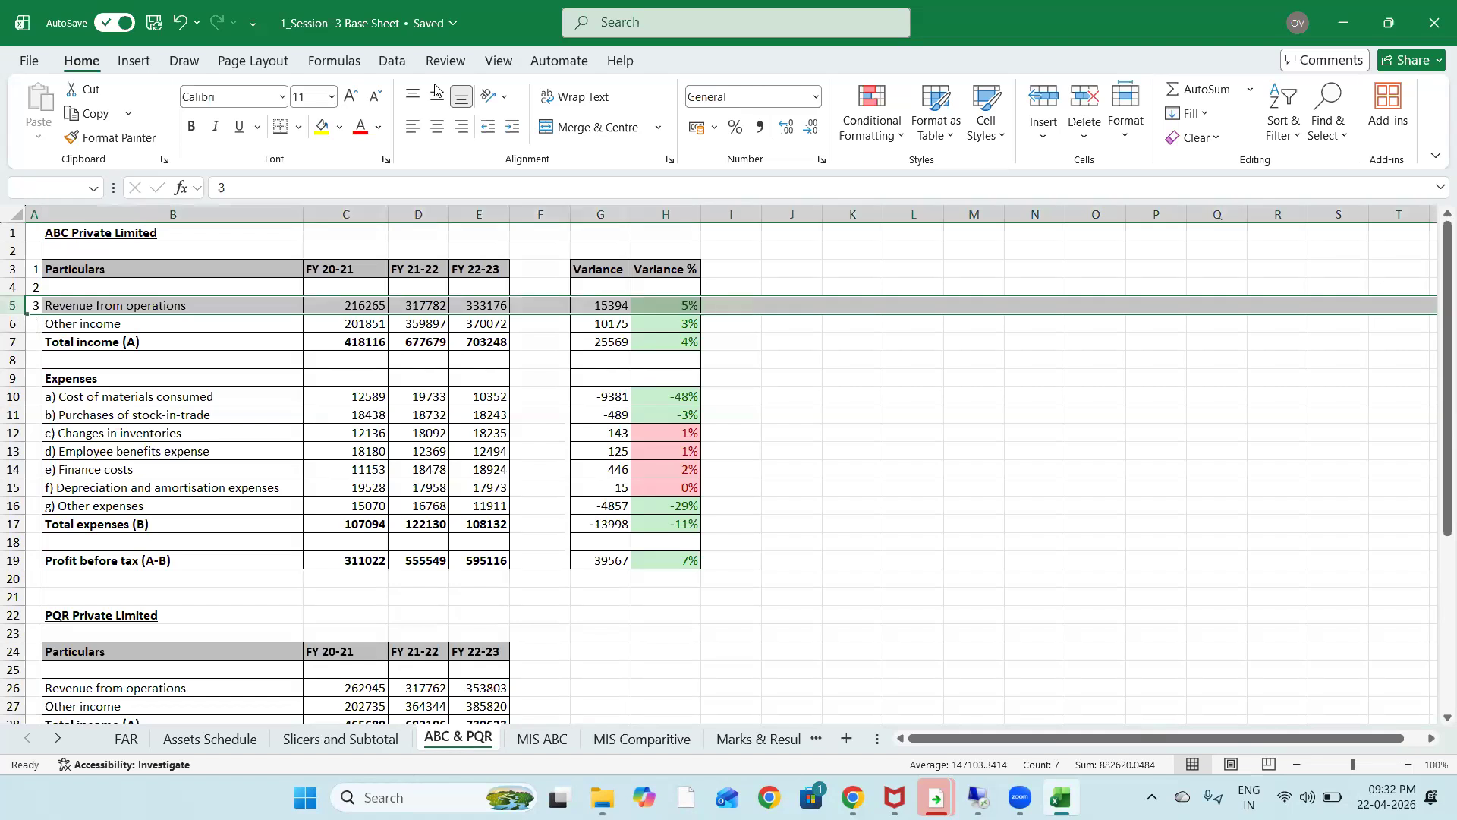
{"action": "key", "text": "Up"}
{"action": "key", "text": "Up"}
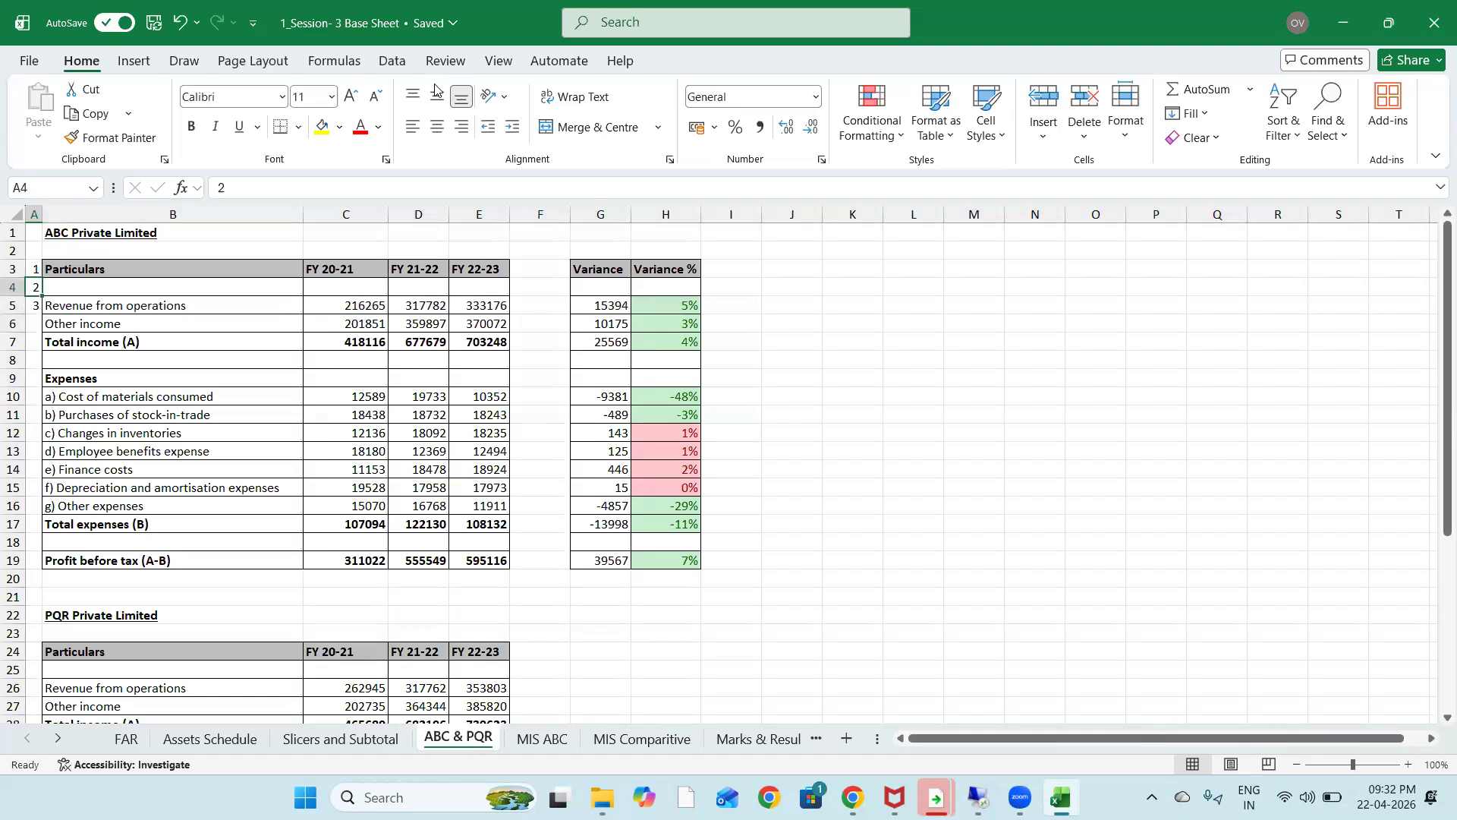
{"action": "key", "text": "Right"}
{"action": "key", "text": "Down"}
{"action": "key", "text": "Down"}
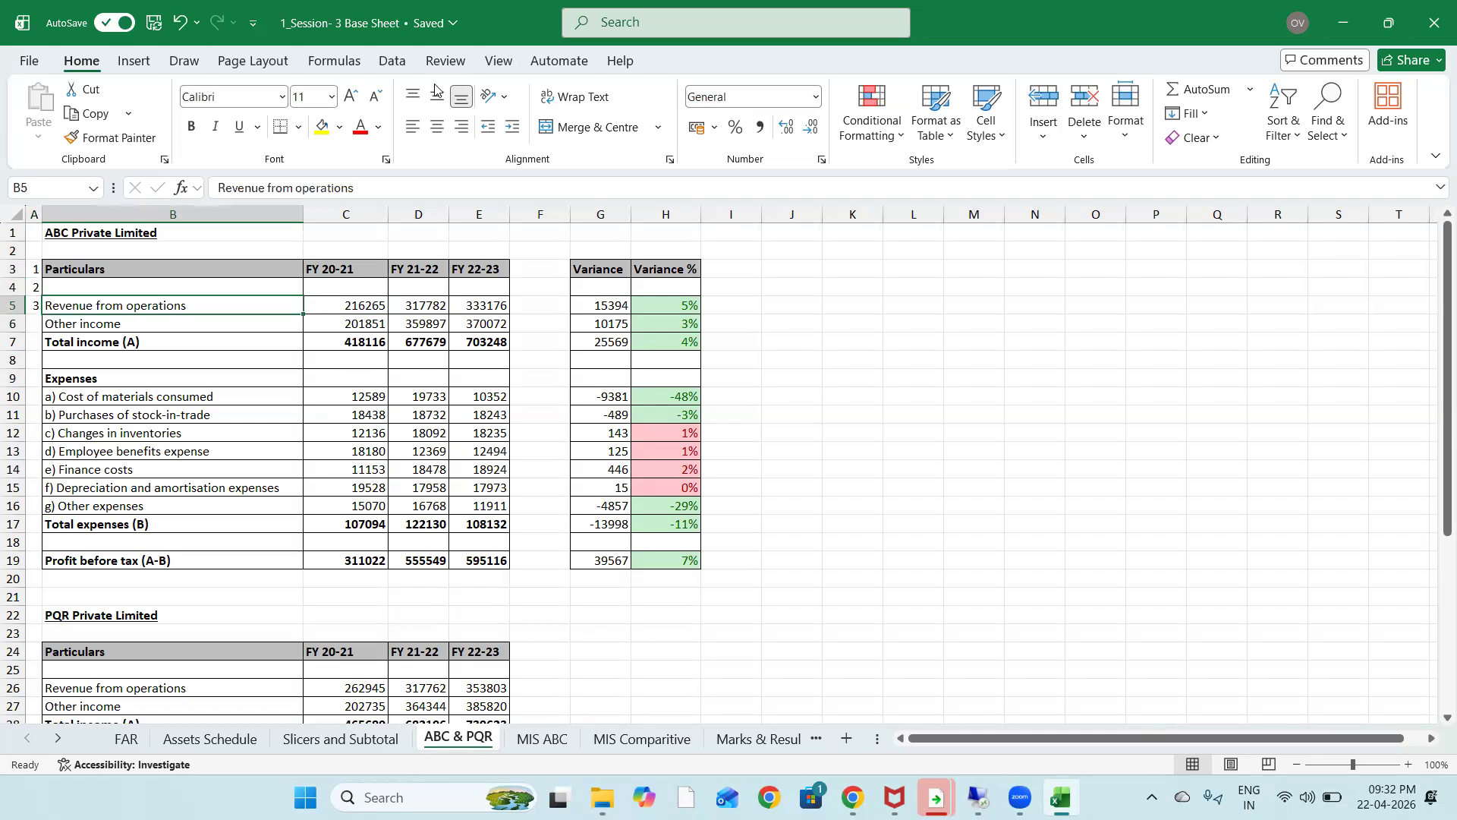
{"action": "key", "text": "Left"}
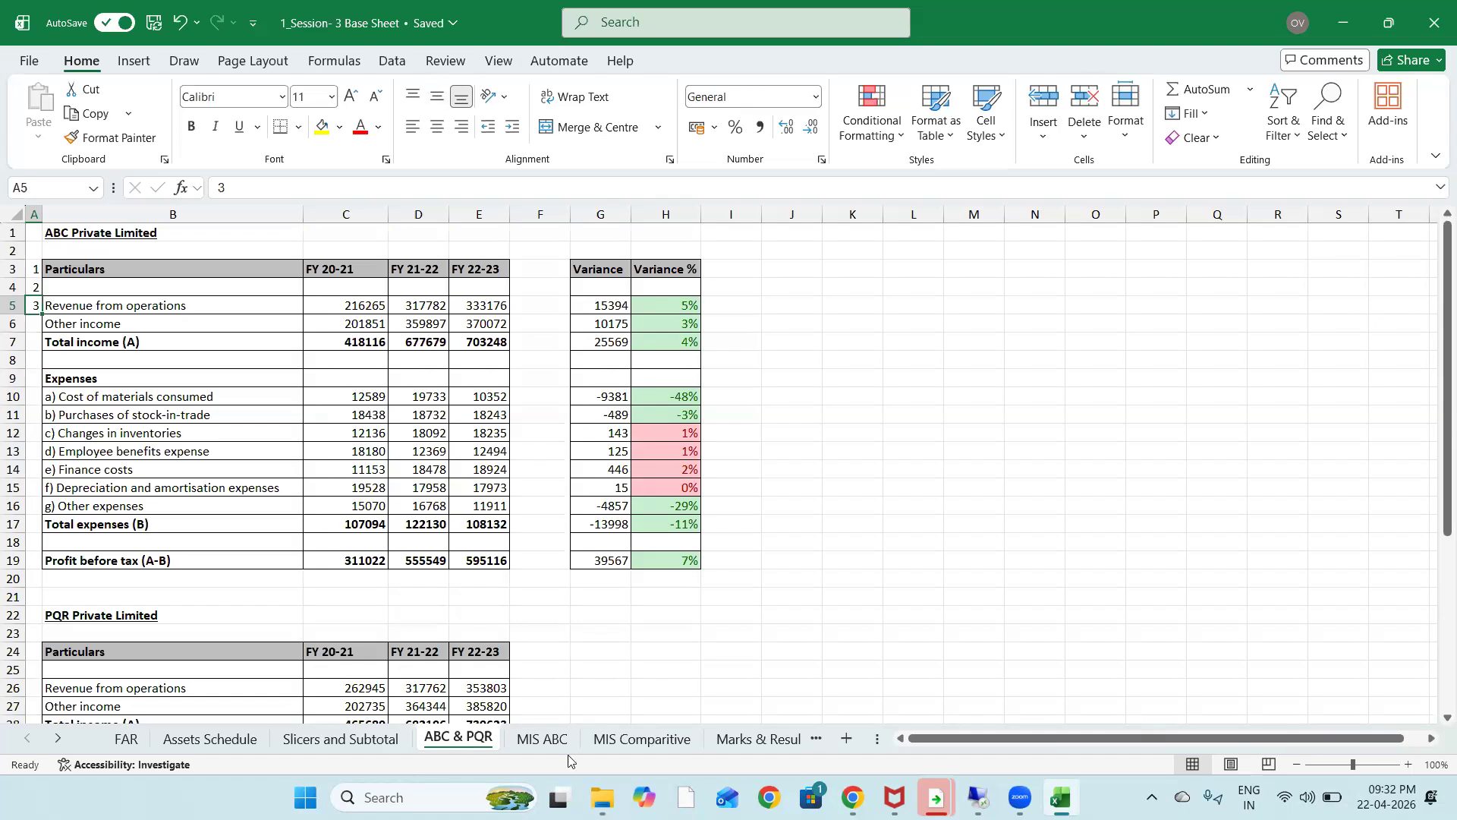
Number the table's columns 1, 2, 3 and 4 in cells B2 to E2 above the headers
{"action": "left_click", "coordinate": [267, 248]}
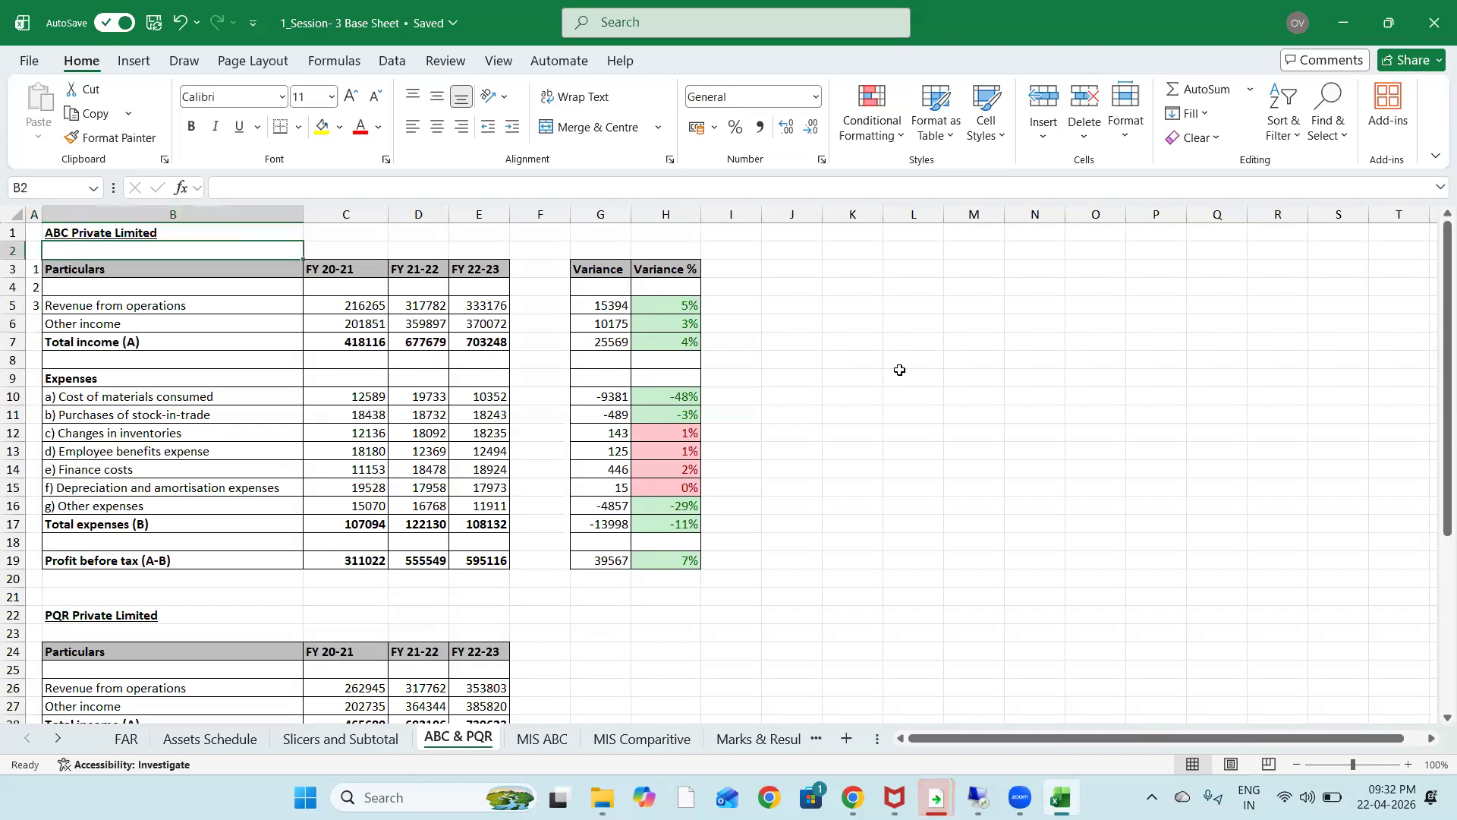
{"action": "type", "text": "1"}
{"action": "key", "text": "Return"}
{"action": "key", "text": "Right"}
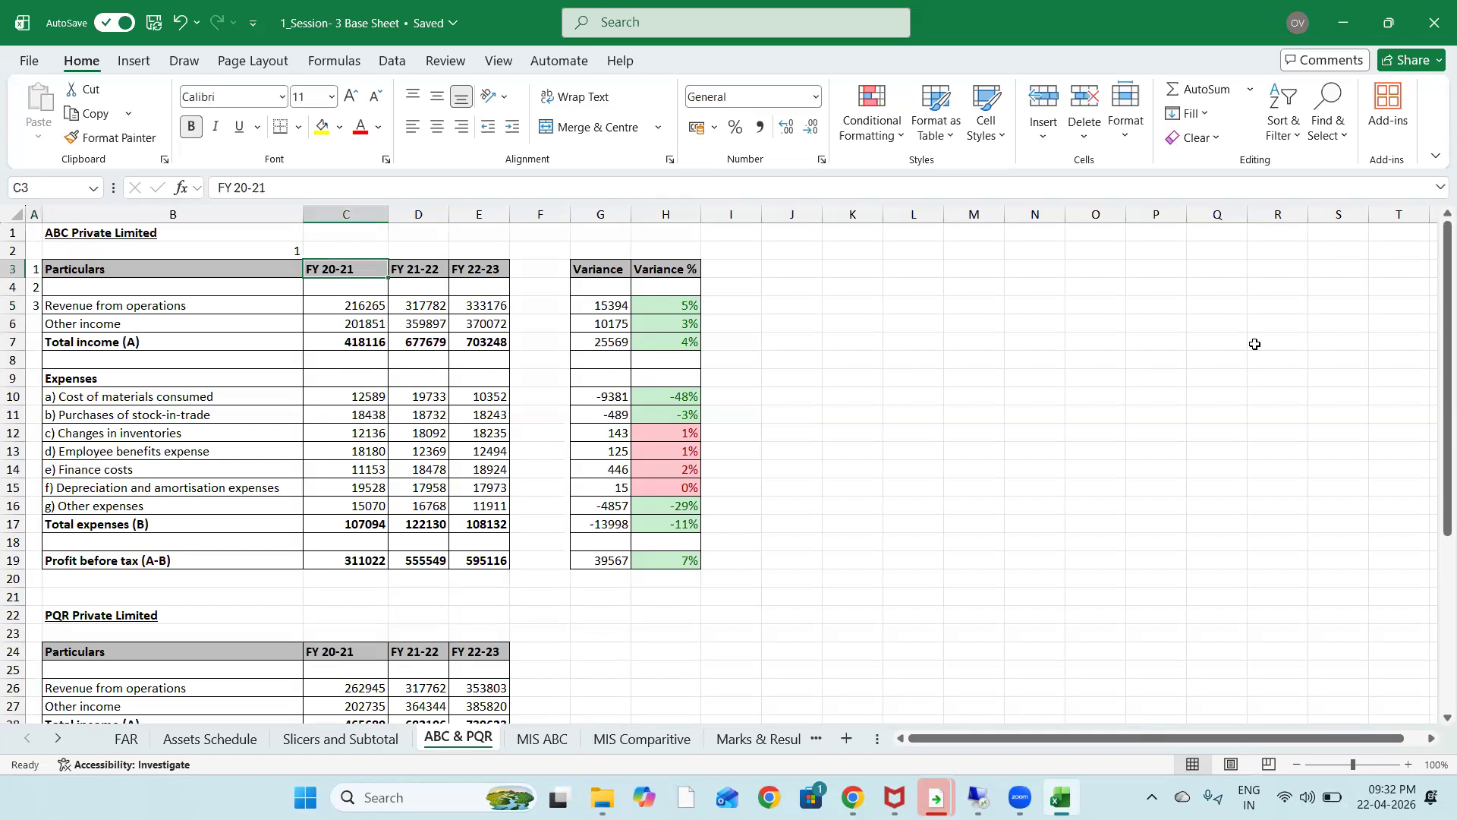
{"action": "key", "text": "Up"}
{"action": "type", "text": "2"}
{"action": "key", "text": "Return"}
{"action": "key", "text": "Up"}
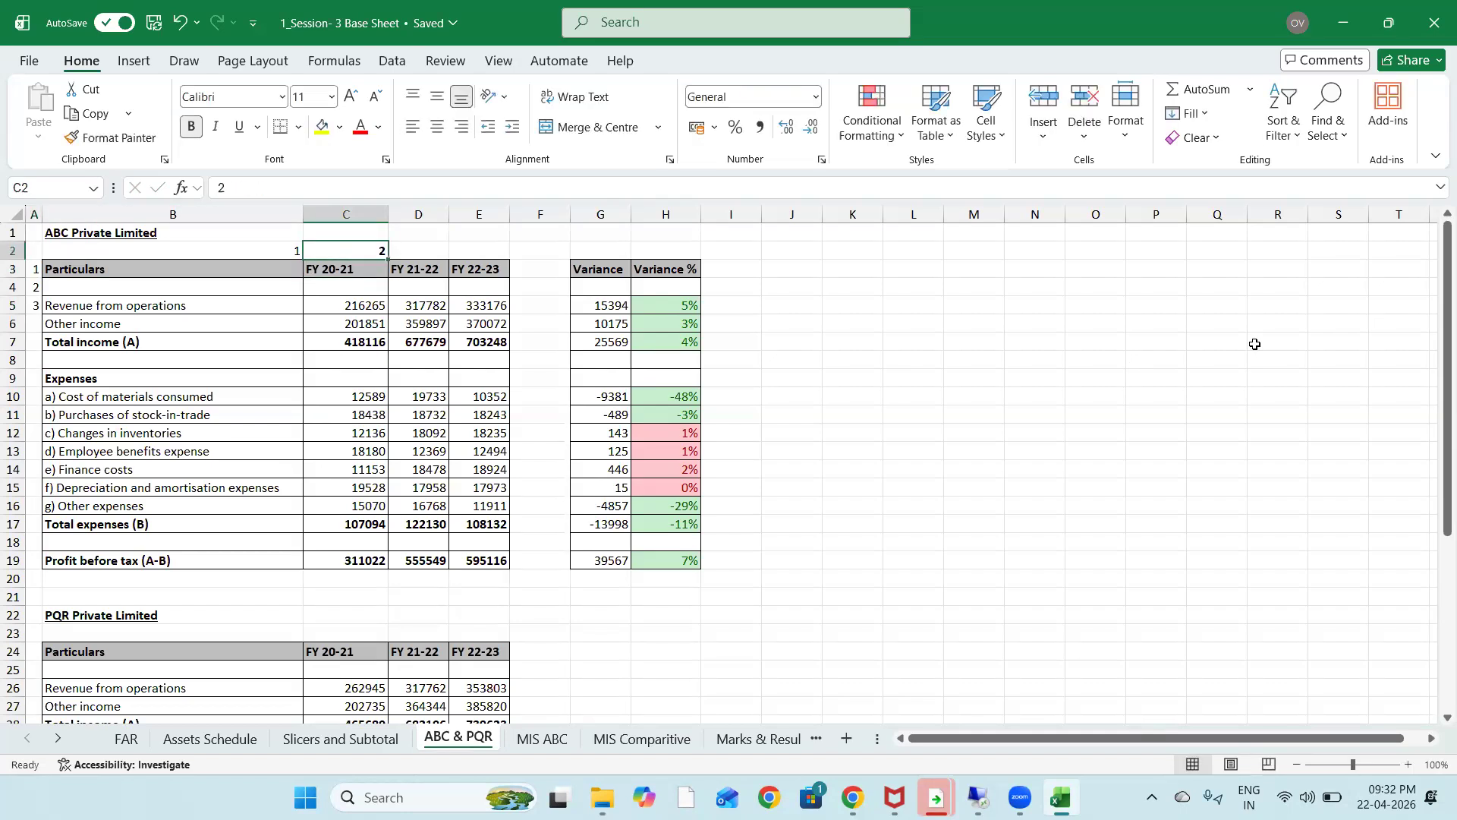
{"action": "key", "text": "Right"}
{"action": "type", "text": "3"}
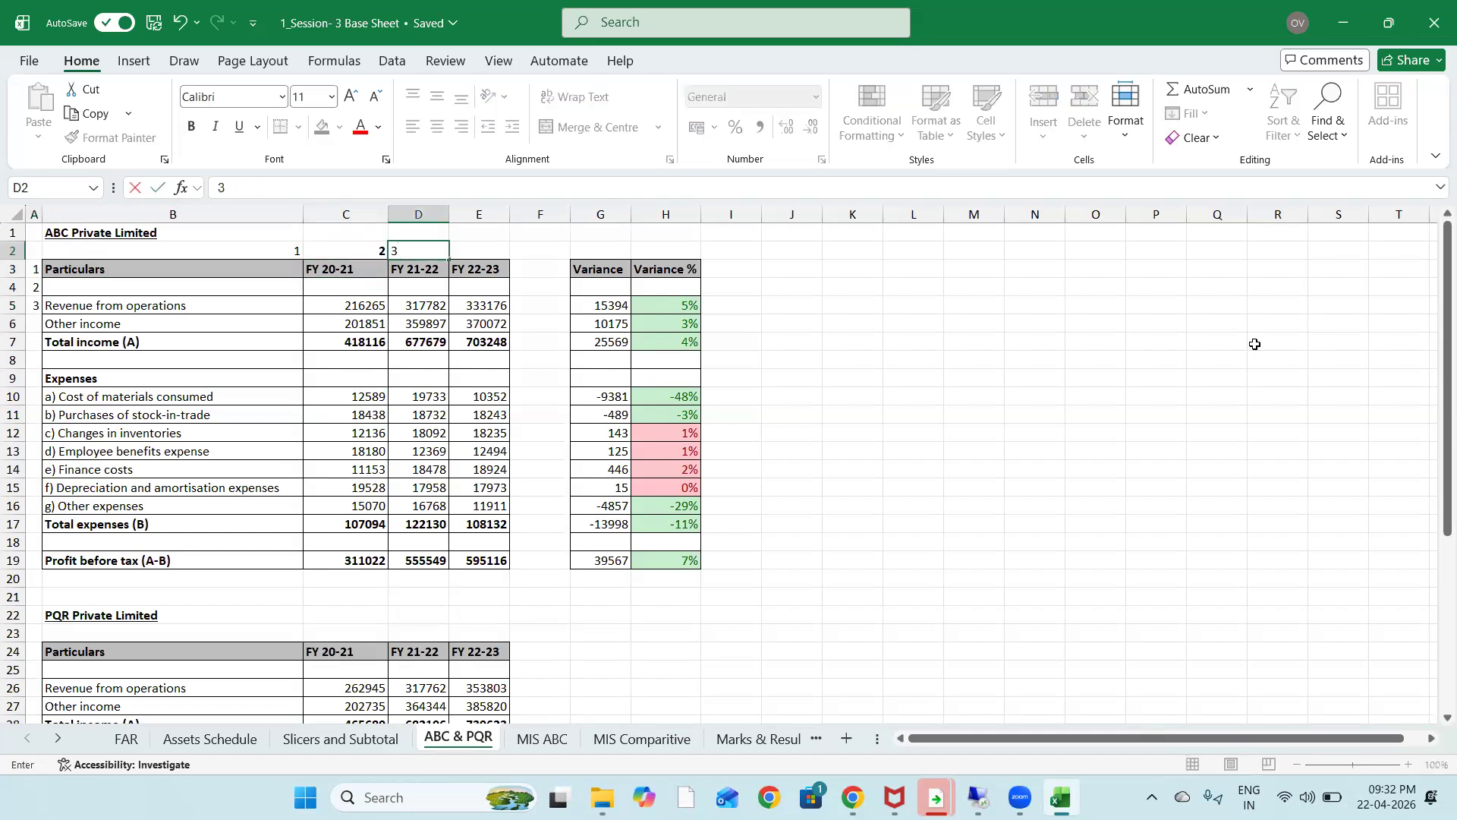
{"action": "key", "text": "Return"}
{"action": "key", "text": "Up"}
{"action": "key", "text": "Right"}
{"action": "type", "text": "4"}
{"action": "key", "text": "Return"}
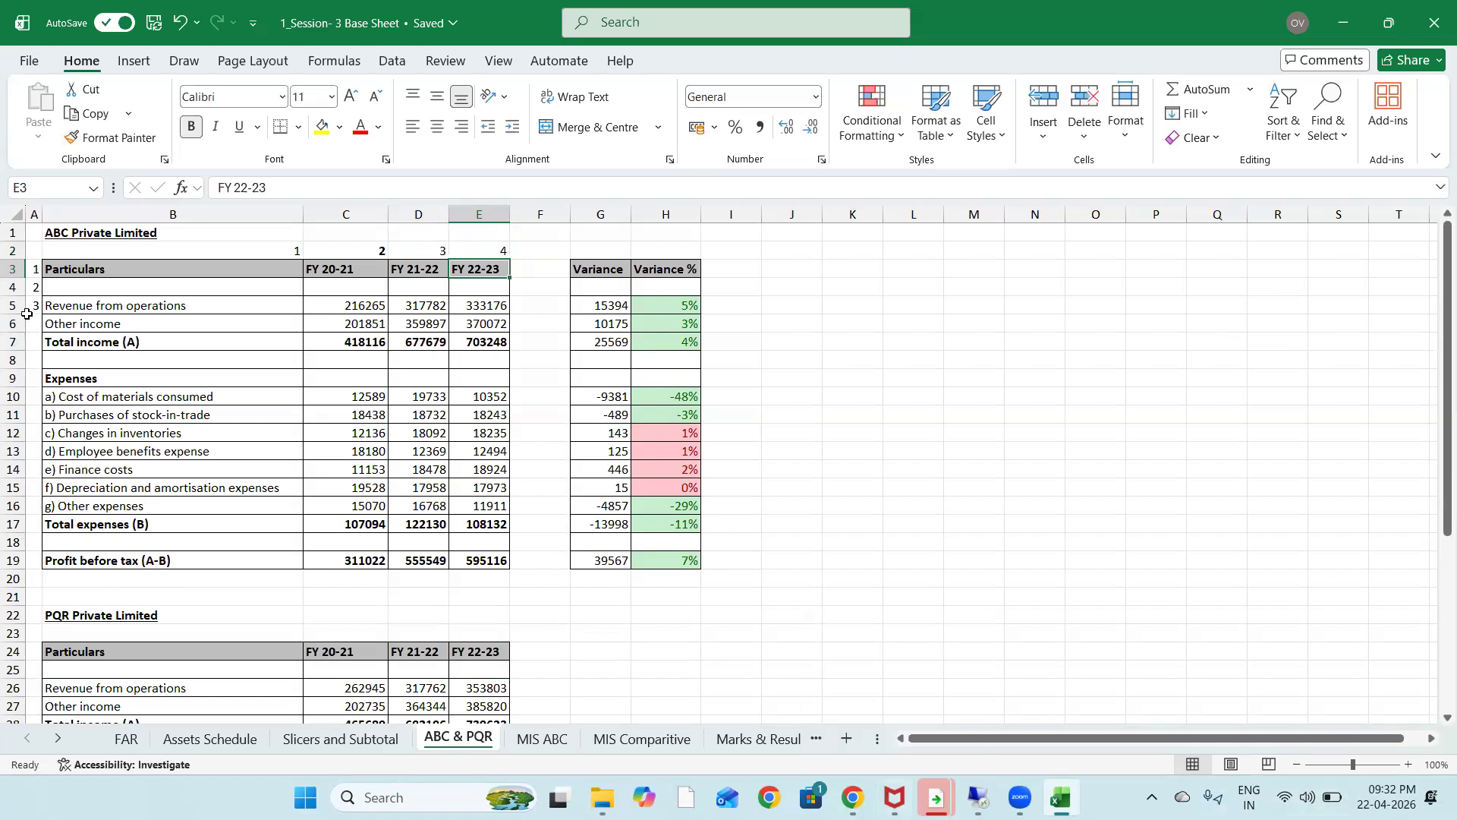
Enter =A5+1 in A6 and fill it down to A19 to number the remaining table rows
{"action": "left_click_drag", "start_coordinate": [32, 307], "coordinate": [32, 325]}
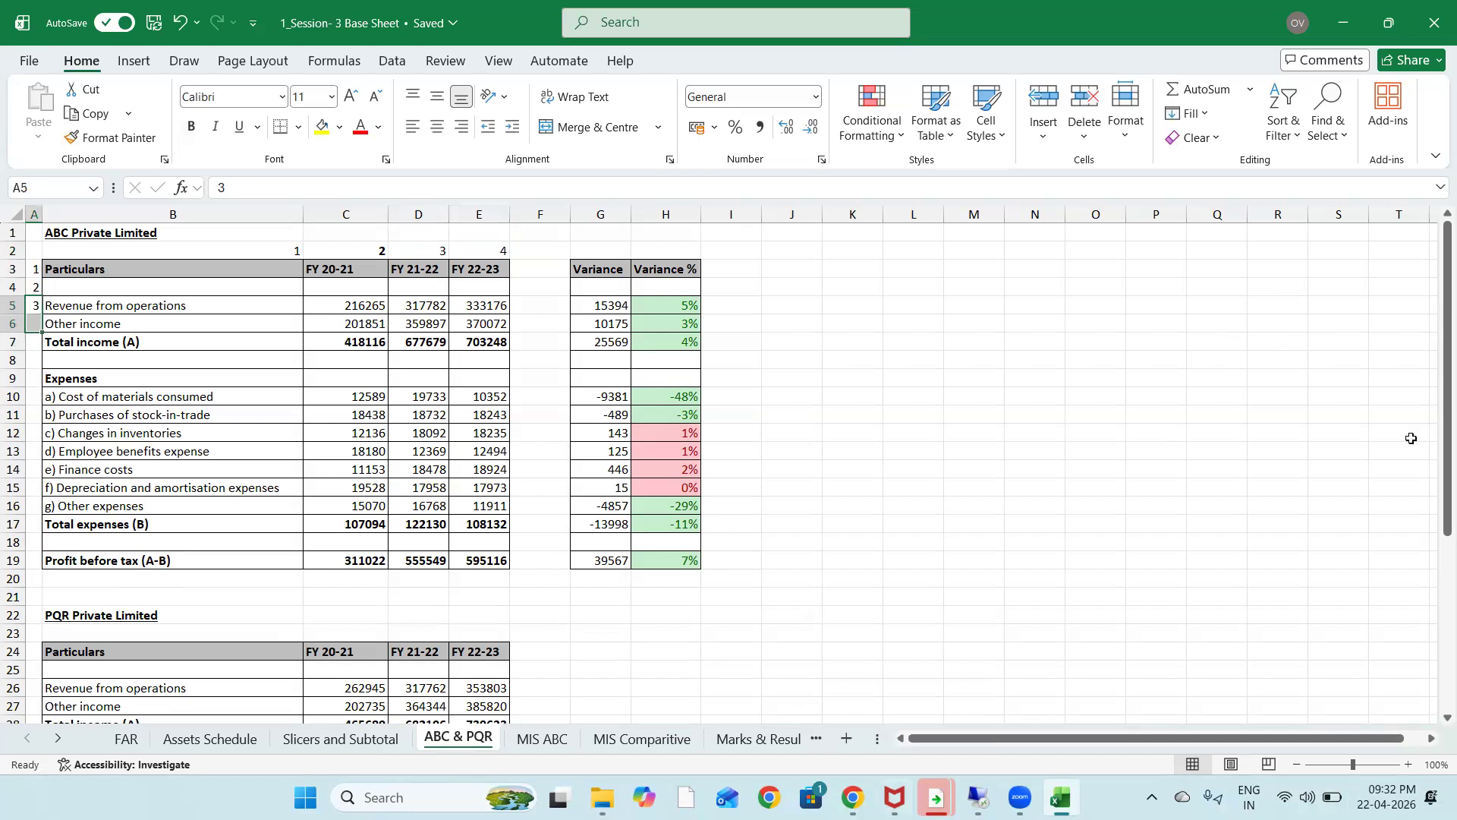
{"action": "key", "text": "Down"}
{"action": "type", "text": "="}
{"action": "key", "text": "Up"}
{"action": "type", "text": "+"}
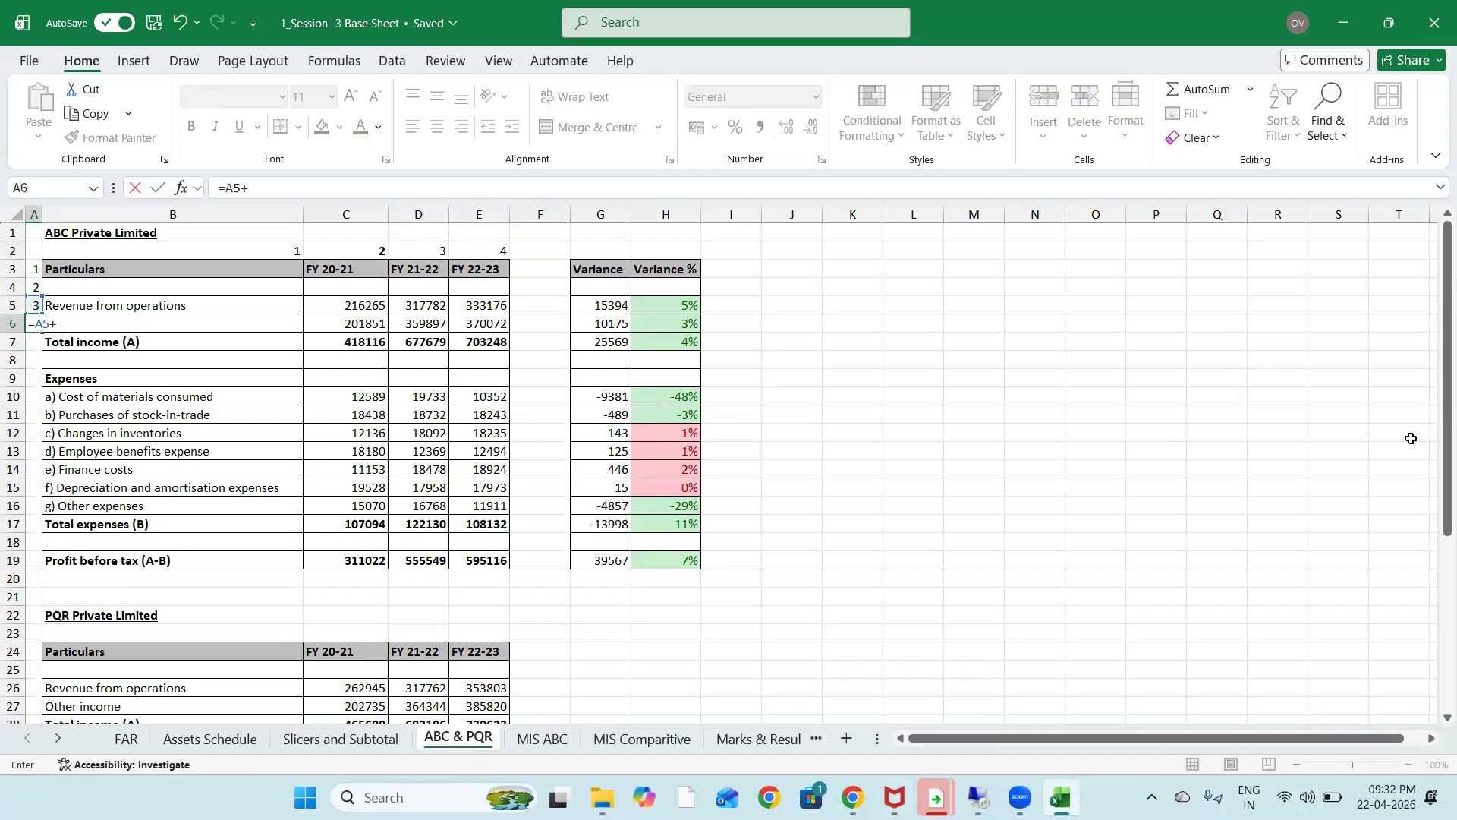
{"action": "type", "text": "1"}
{"action": "key", "text": "Return"}
{"action": "key", "text": "Up"}
{"action": "key", "text": "shift+Down"}
{"action": "key", "text": "shift+Down"}
{"action": "key", "text": "shift+Down"}
{"action": "key", "text": "shift+Down"}
{"action": "key", "text": "shift+Down"}
{"action": "key", "text": "shift+Down"}
{"action": "key", "text": "shift+Down"}
{"action": "key", "text": "shift+Down"}
{"action": "key", "text": "shift+Down"}
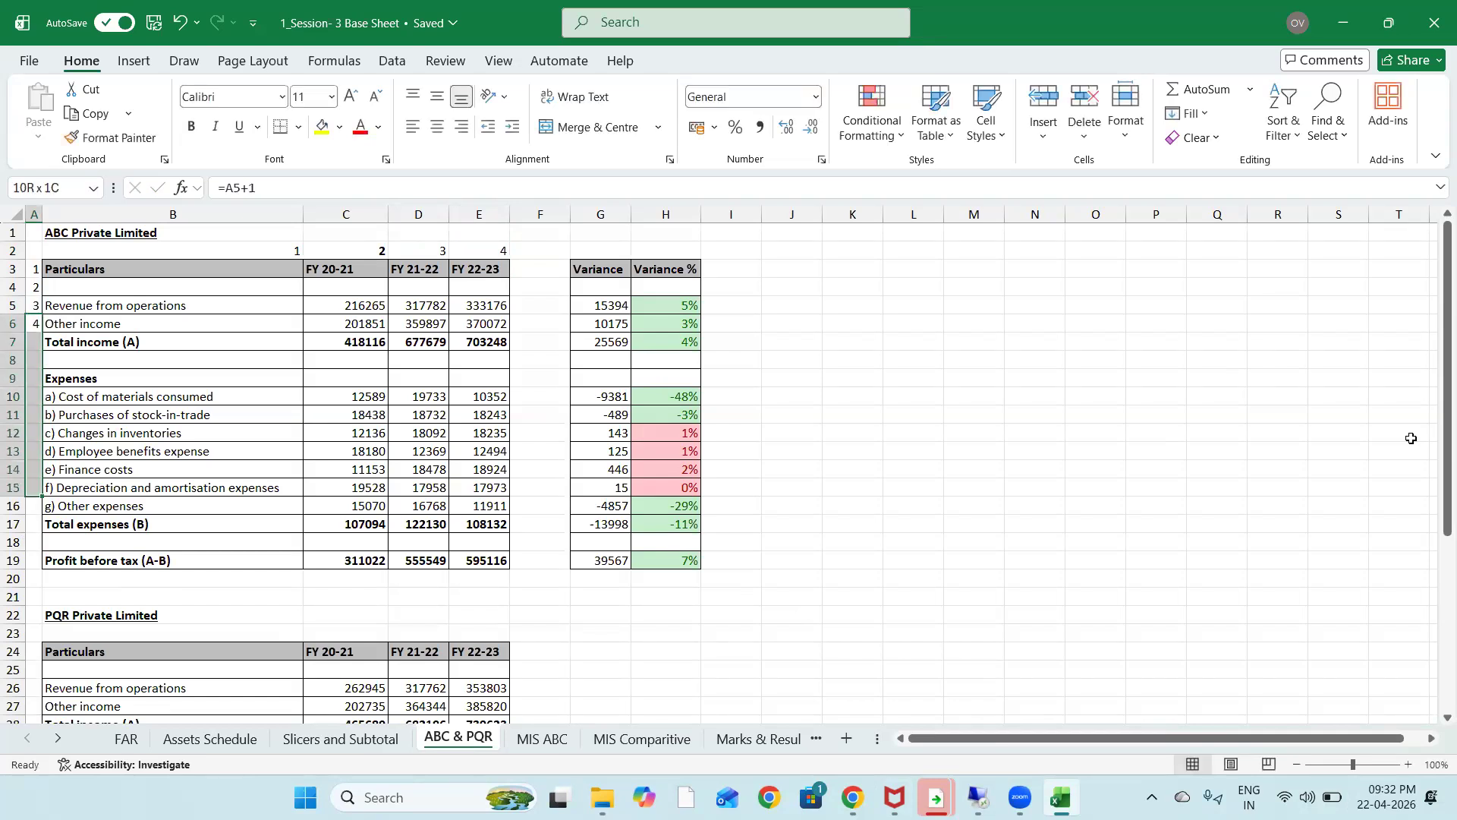
{"action": "key", "text": "shift+Down"}
{"action": "key", "text": "shift+Down"}
{"action": "key", "text": "shift+Down"}
{"action": "key", "text": "shift+Down"}
{"action": "key", "text": "ctrl+d"}
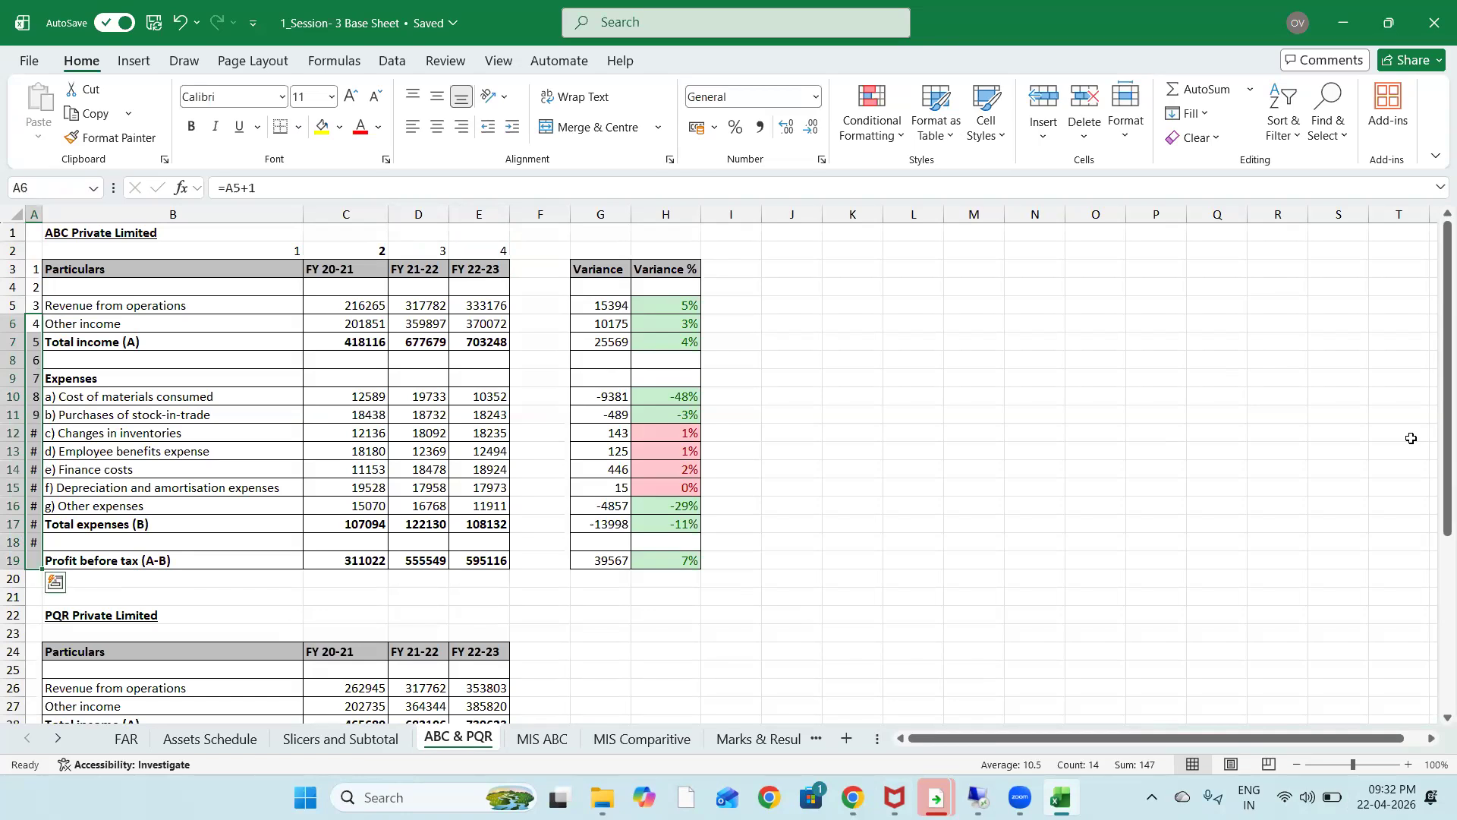
AutoFit the width of column A to its row numbers
{"action": "key", "text": "alt"}
{"action": "key", "text": "h"}
{"action": "key", "text": "o"}
{"action": "key", "text": "i"}
{"action": "key", "text": "Down"}
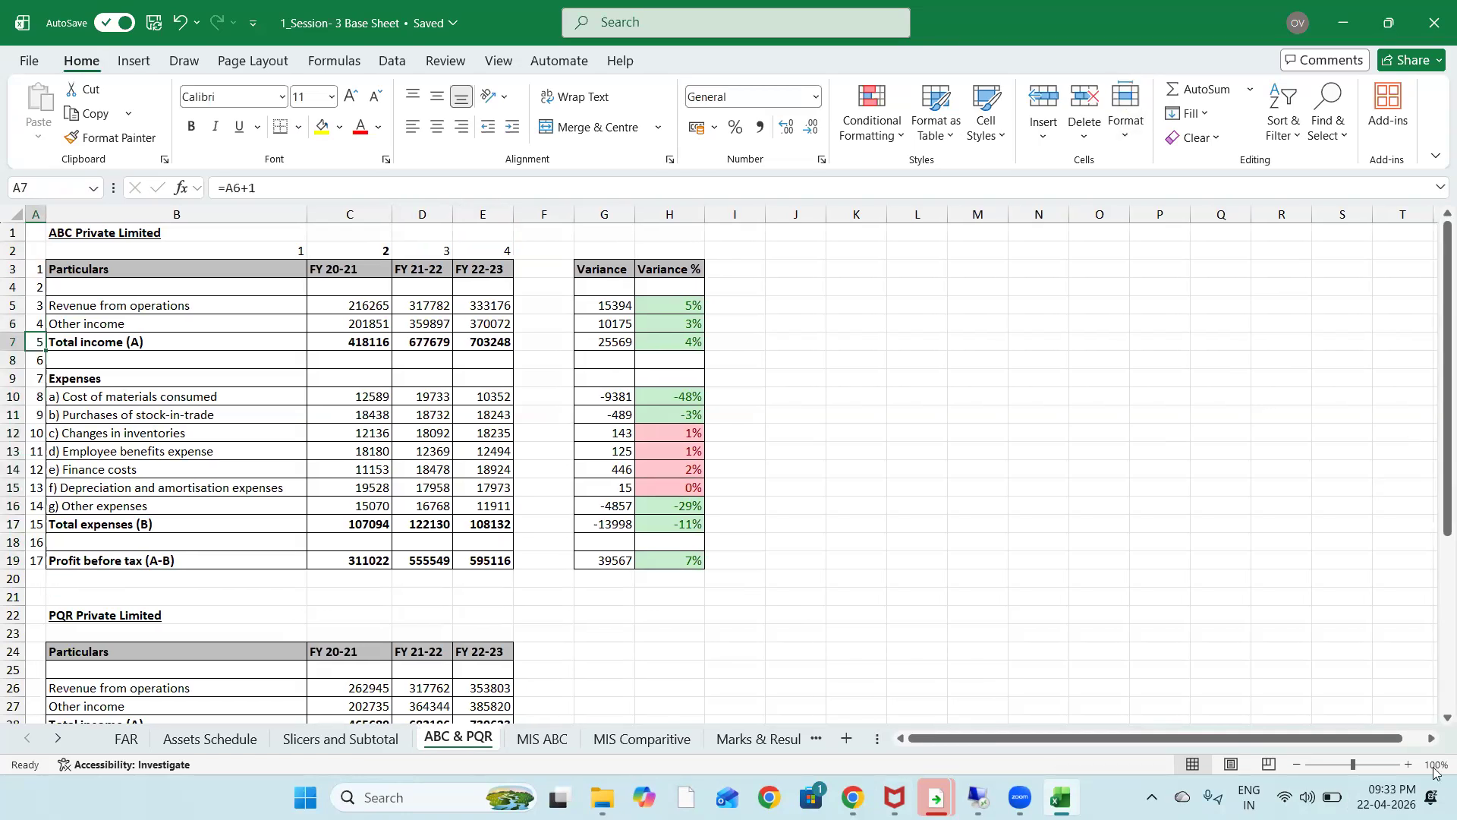
On the MIS ABC sheet, link Revenue from operations in C5 to cell C5 of the ABC & PQR sheet
{"action": "left_click", "coordinate": [542, 739]}
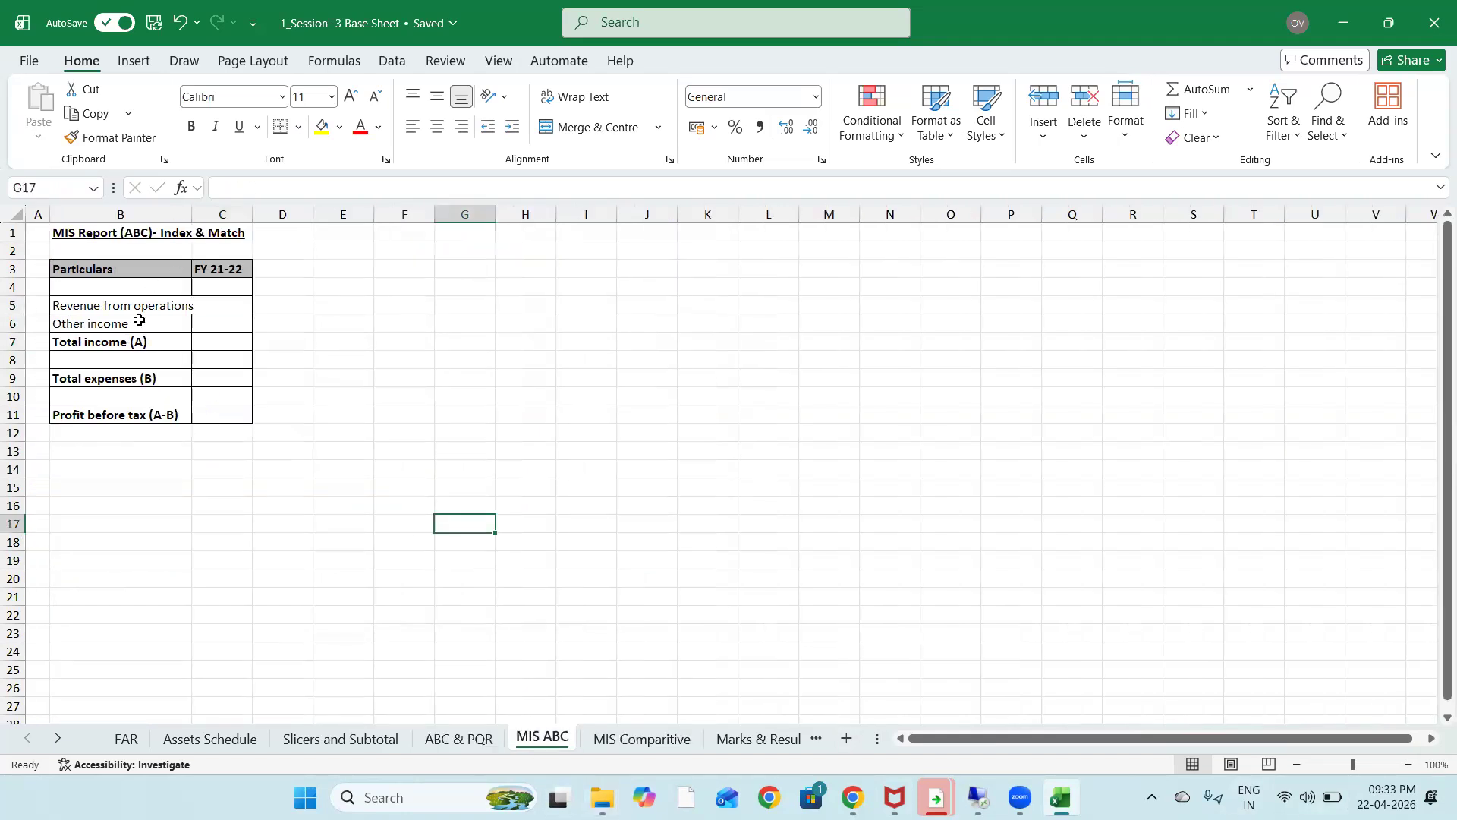
{"action": "left_click", "coordinate": [221, 307]}
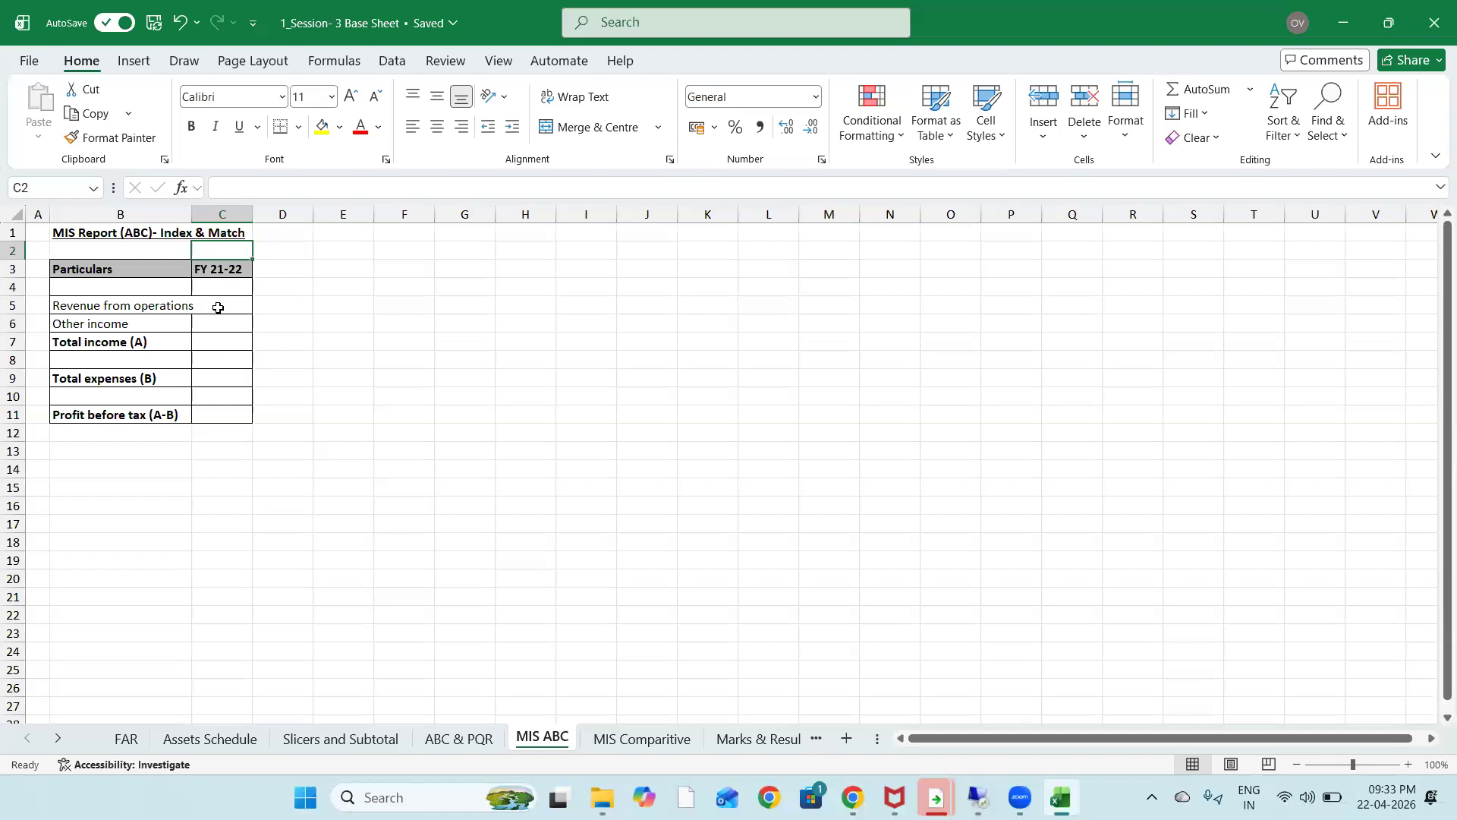
{"action": "key", "text": "Return"}
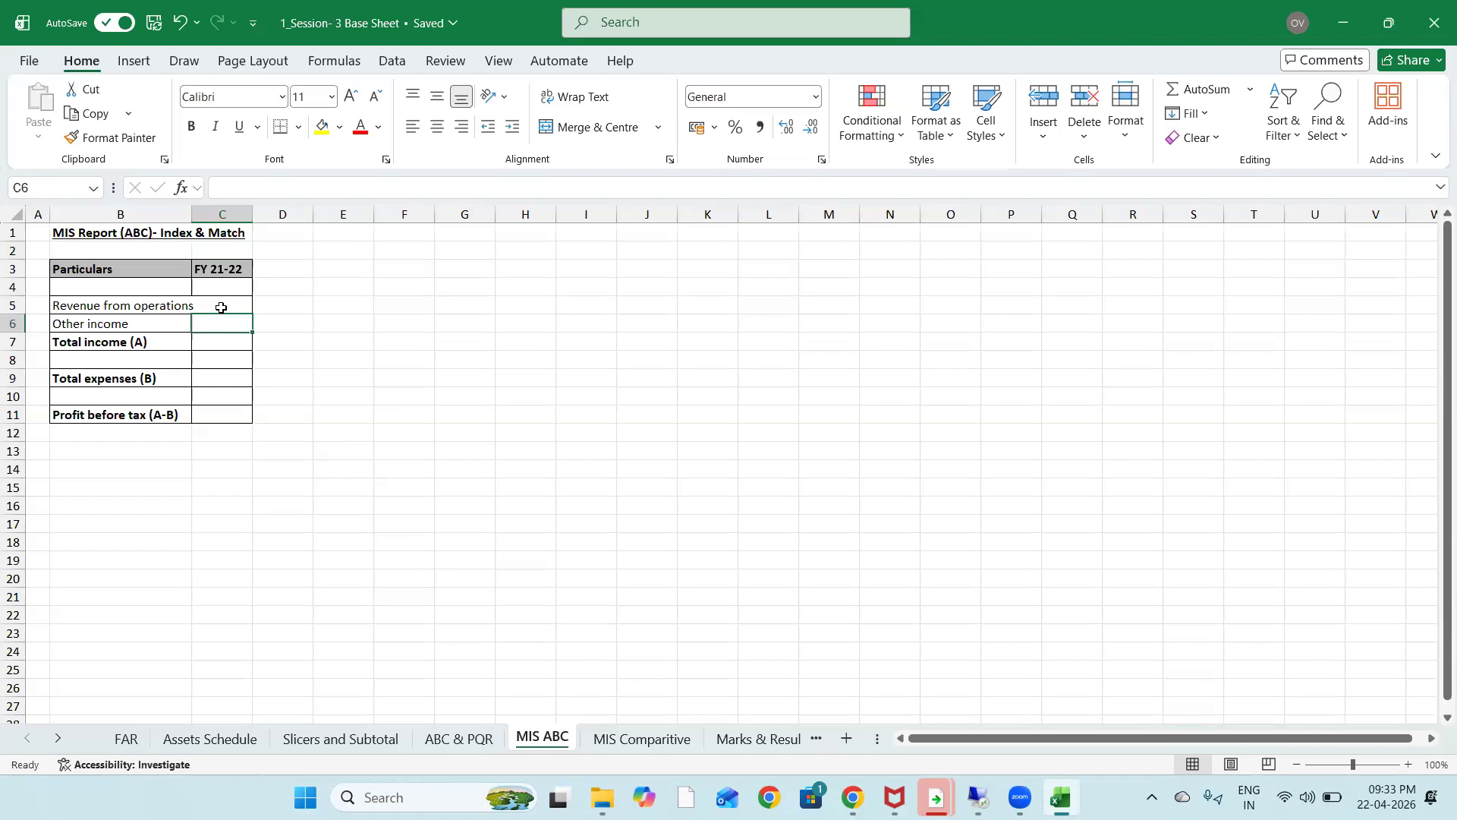
{"action": "left_click", "coordinate": [221, 307]}
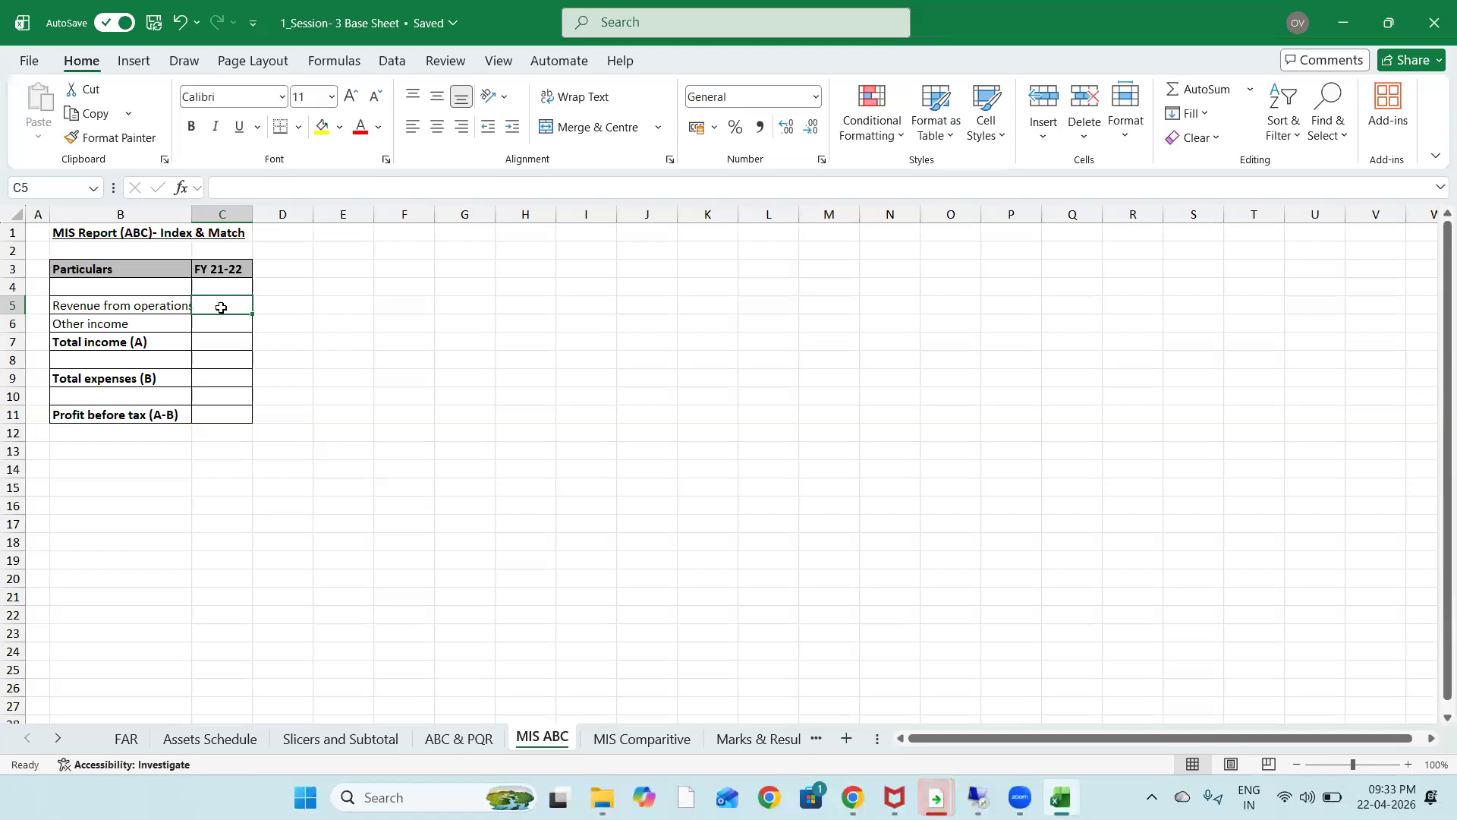
{"action": "type", "text": "="}
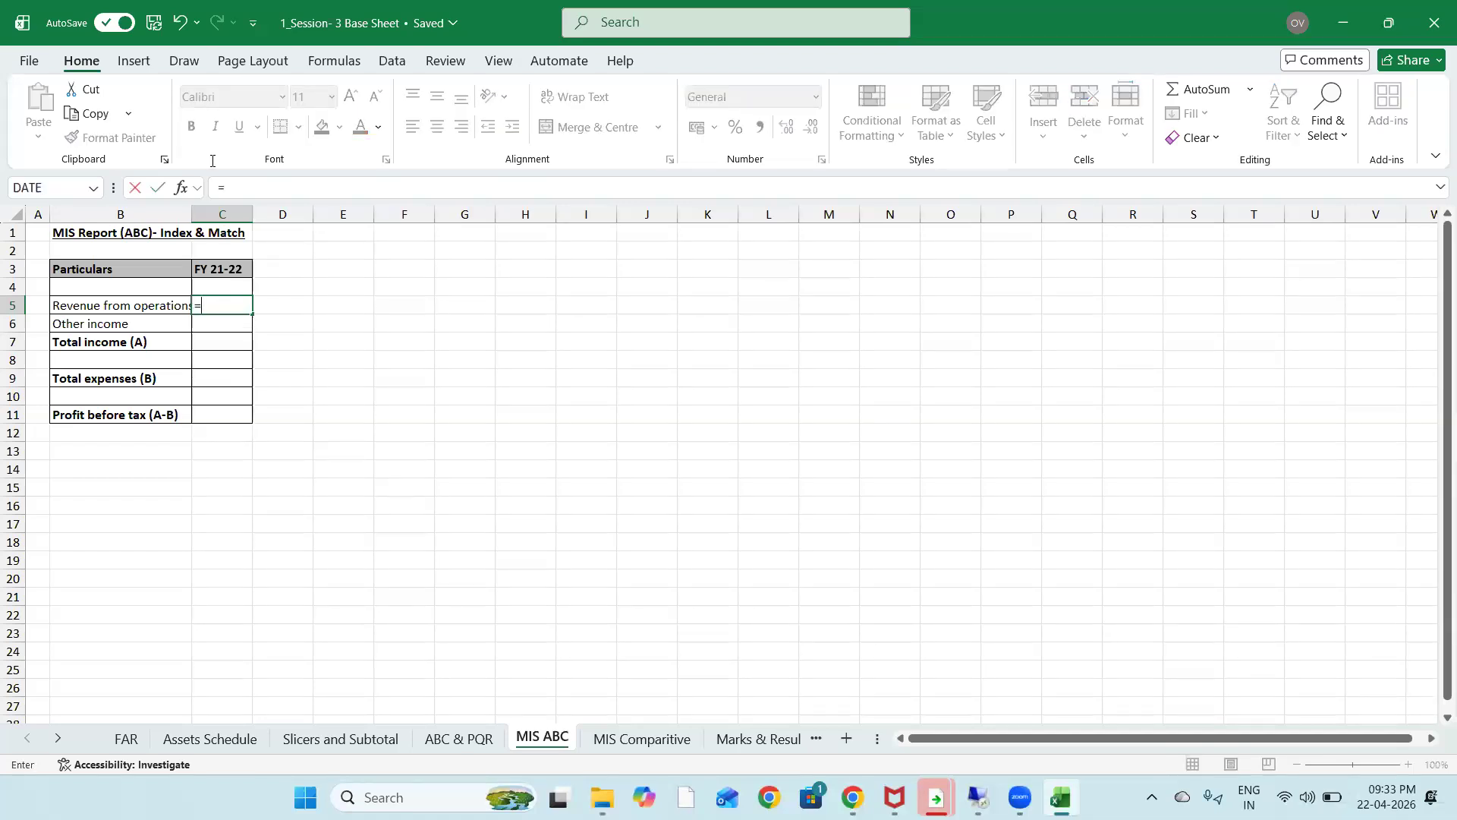
{"action": "left_click", "coordinate": [445, 739]}
{"action": "left_click", "coordinate": [363, 307]}
{"action": "key", "text": "Return"}
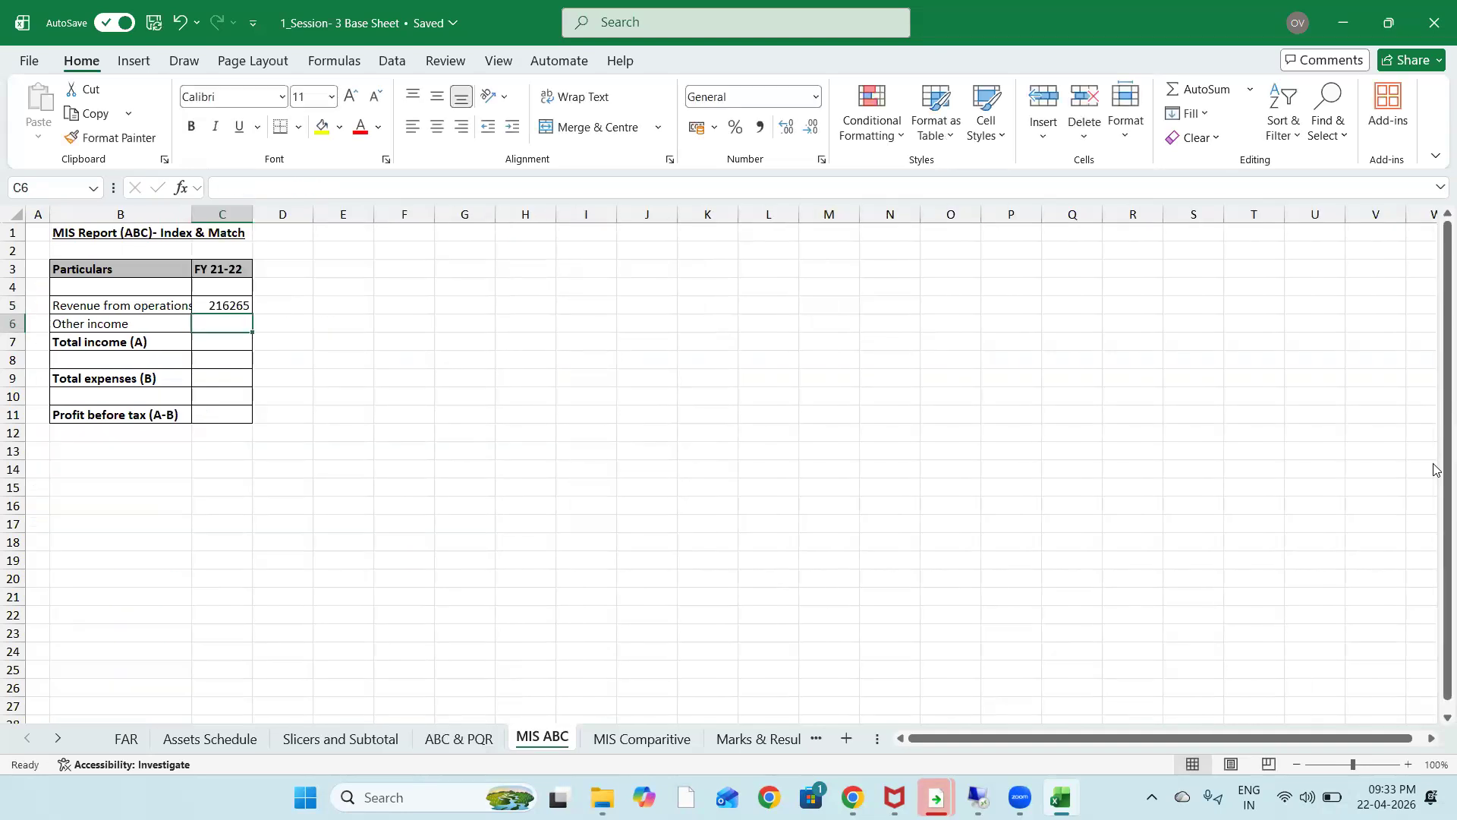
Fill the C5 link down to the Other income and Total income (A) cells, C6 and C7
{"action": "key", "text": "ctrl+d"}
{"action": "key", "text": "Return"}
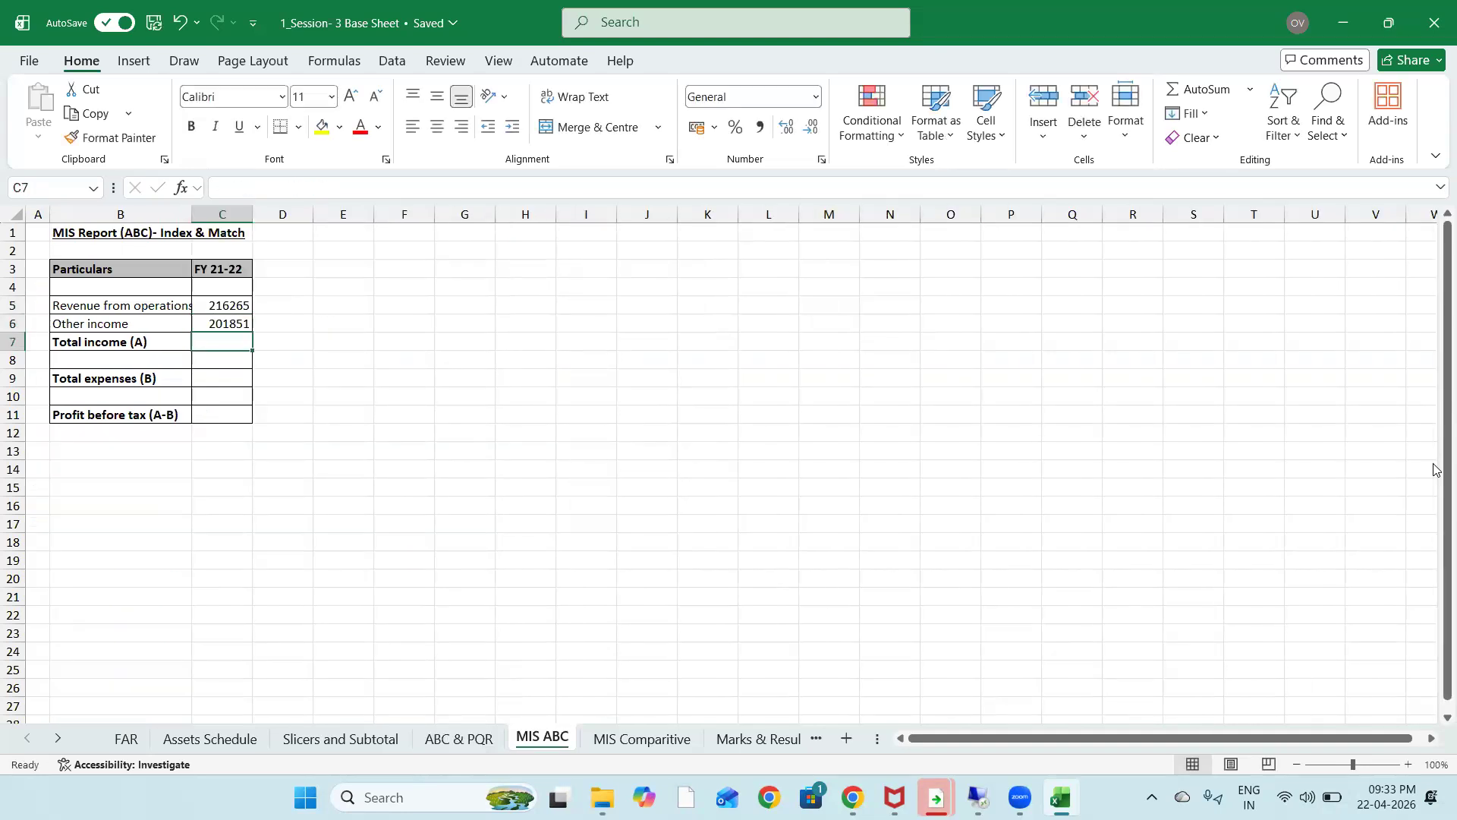
{"action": "key", "text": "ctrl+d"}
{"action": "key", "text": "Down"}
{"action": "key", "text": "Down"}
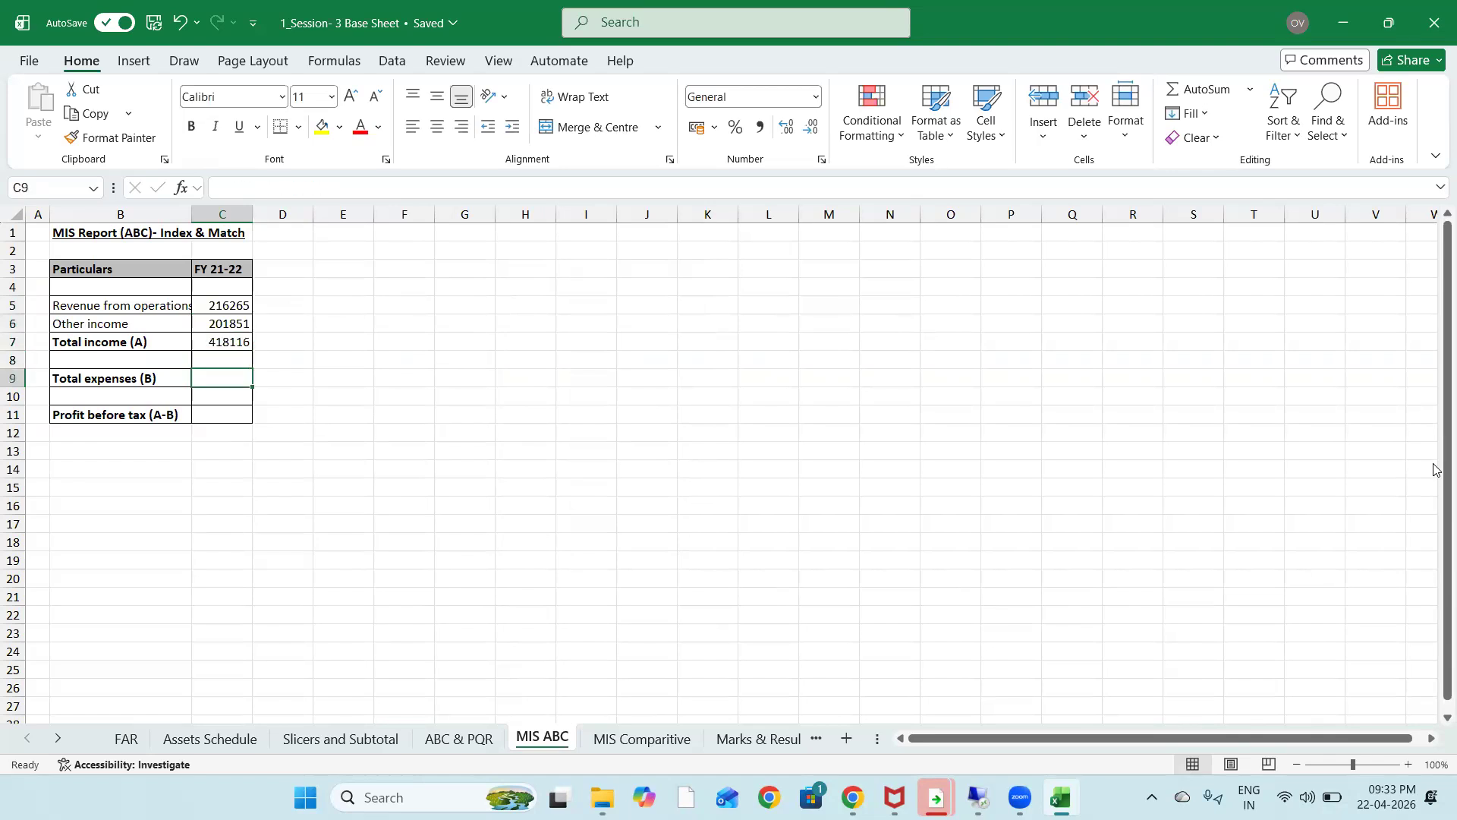
Copy the Total income (A) link from C7 to the Total expenses (B) cell C9
{"action": "key", "text": "Up"}
{"action": "key", "text": "Up"}
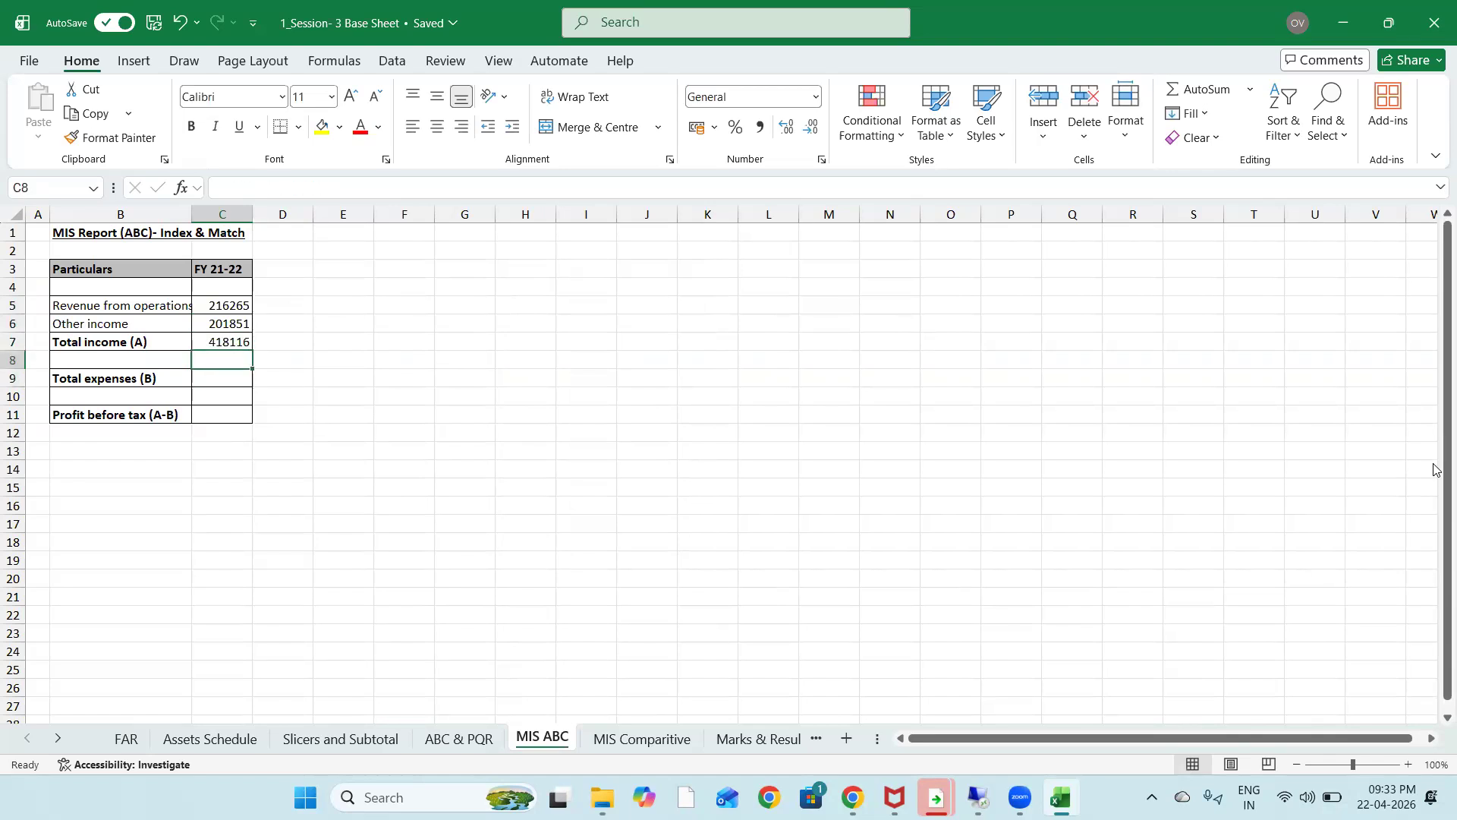
{"action": "key", "text": "Down"}
{"action": "key", "text": "Down"}
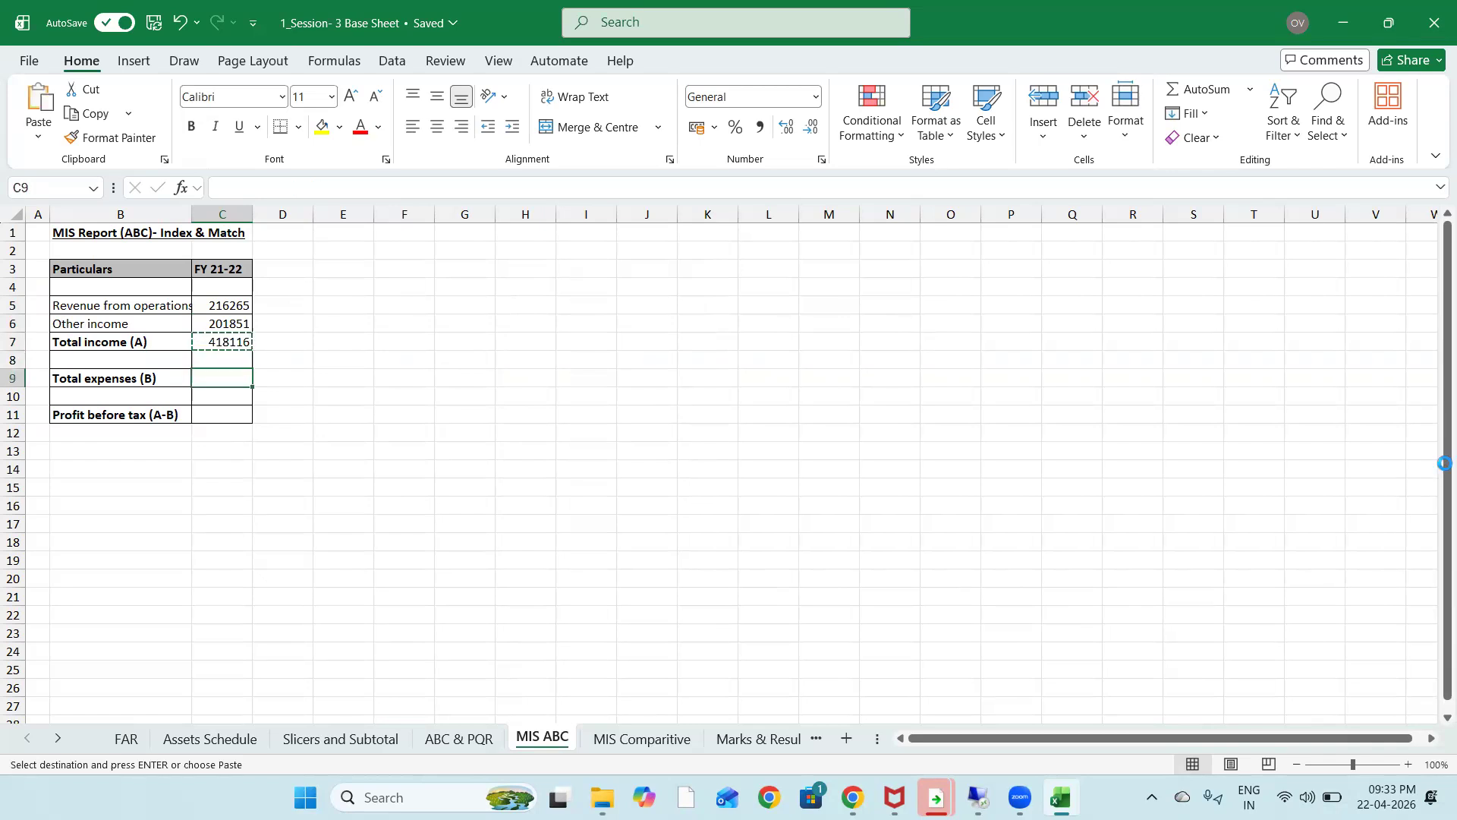
{"action": "key", "text": "ctrl+c"}
{"action": "key", "text": "Up"}
{"action": "key", "text": "Up"}
{"action": "key", "text": "ctrl+c"}
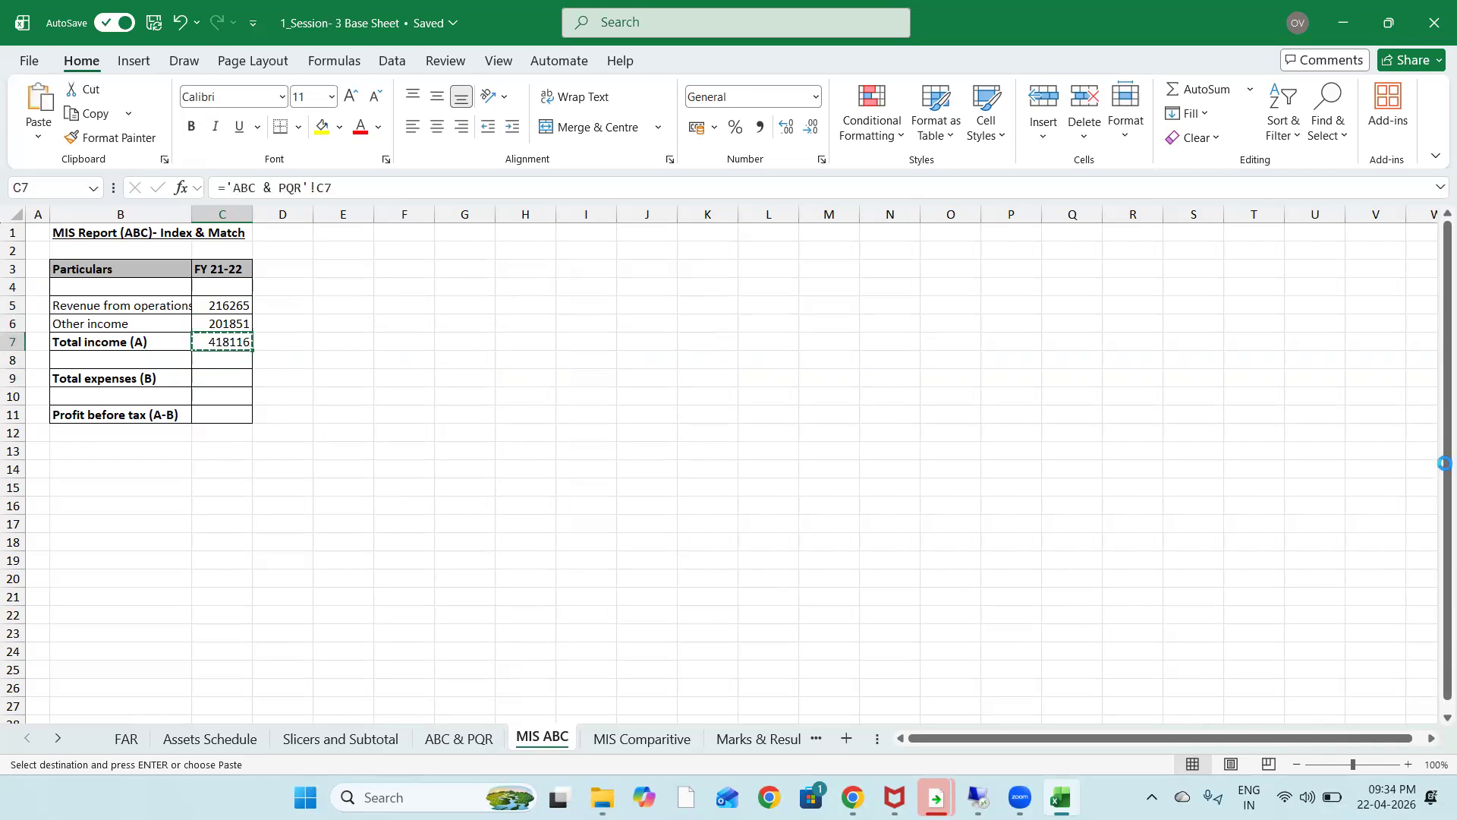
{"action": "key", "text": "Down"}
{"action": "key", "text": "Down"}
{"action": "key", "text": "ctrl+v"}
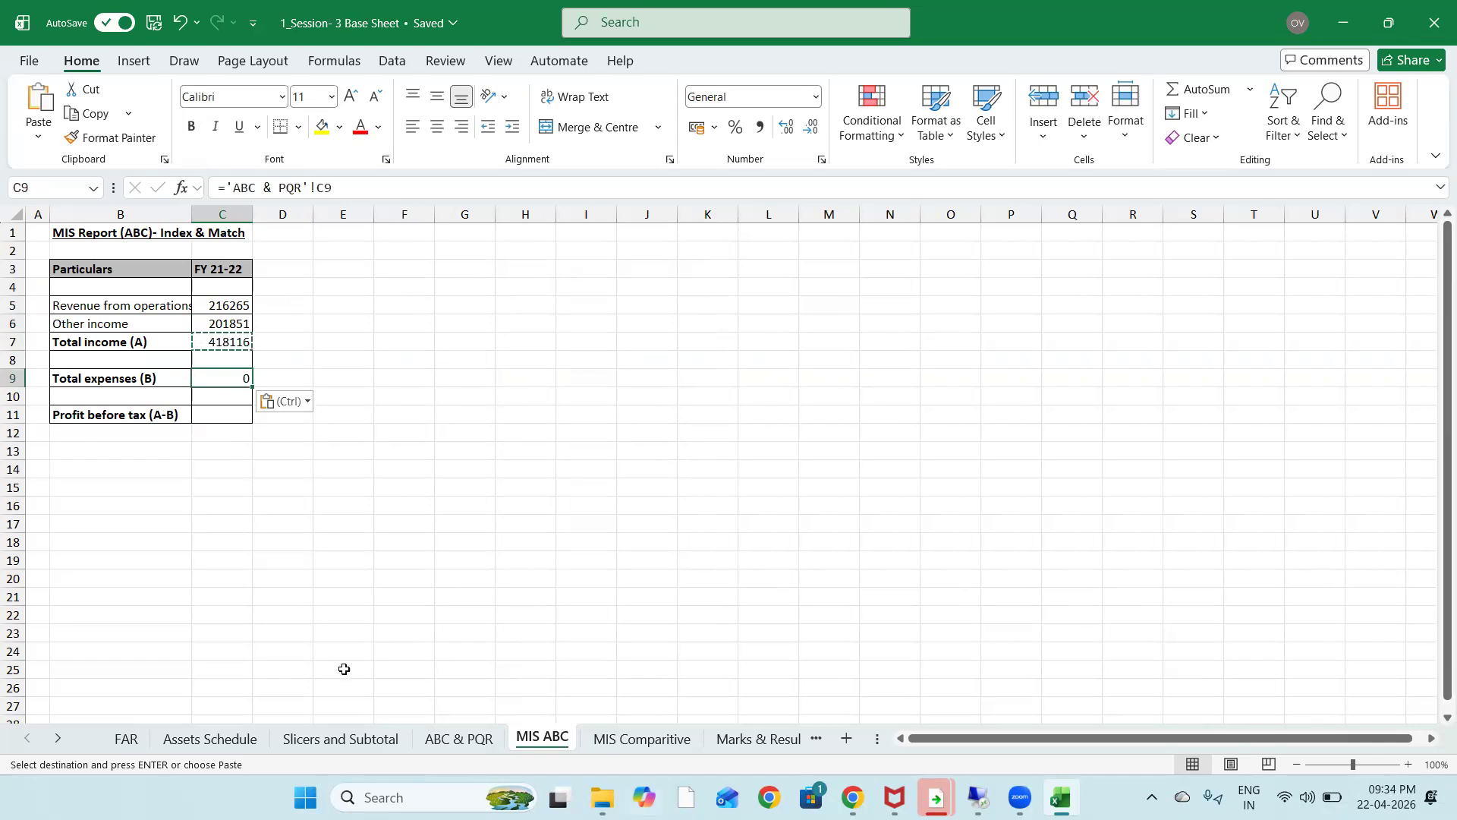
Check where Total expenses (B) for FY 20-21 sits on ABC & PQR, compared with its row in the MIS ABC report
{"action": "left_click", "coordinate": [459, 739]}
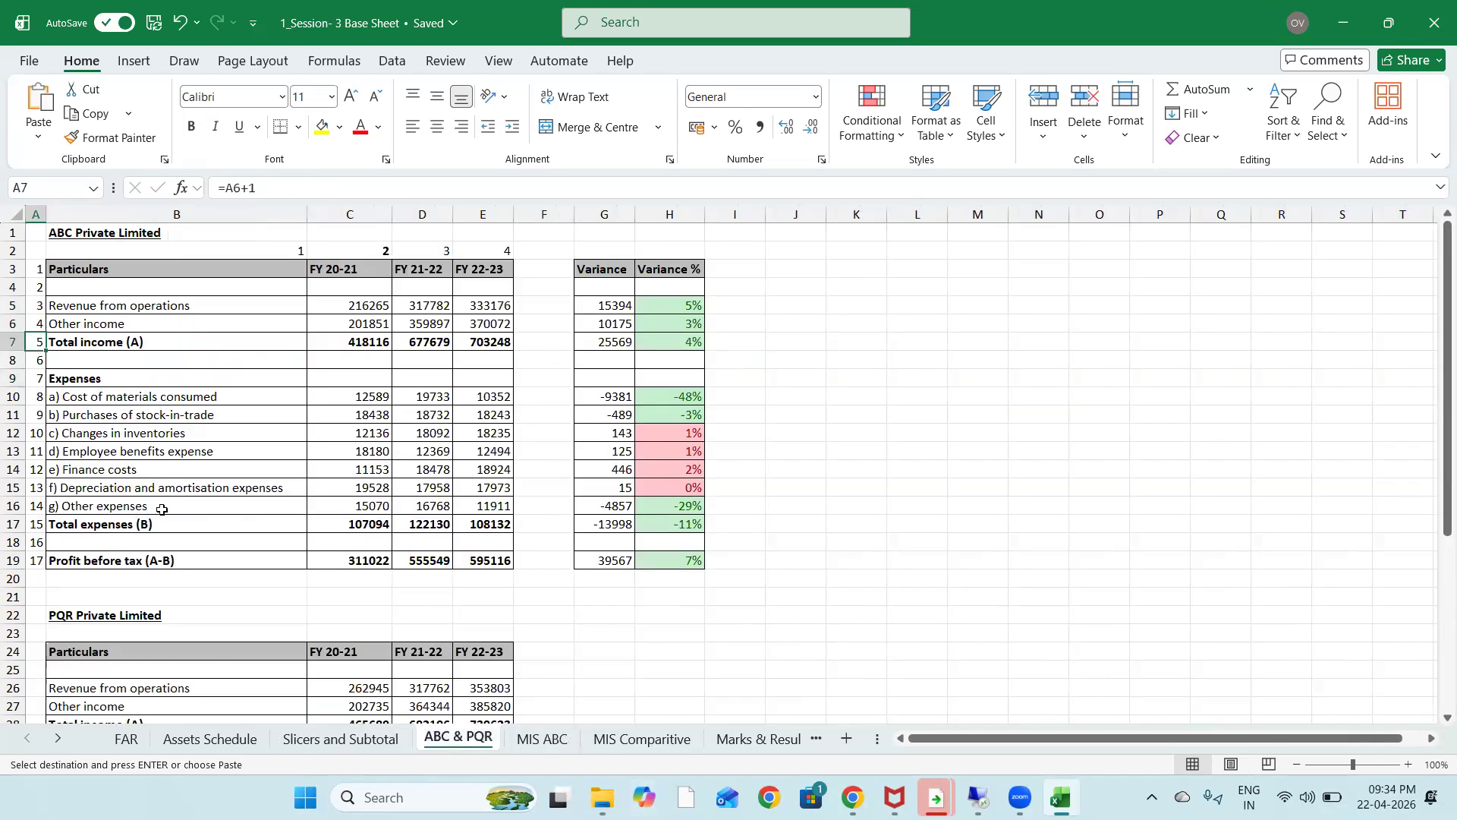
{"action": "left_click", "coordinate": [359, 521]}
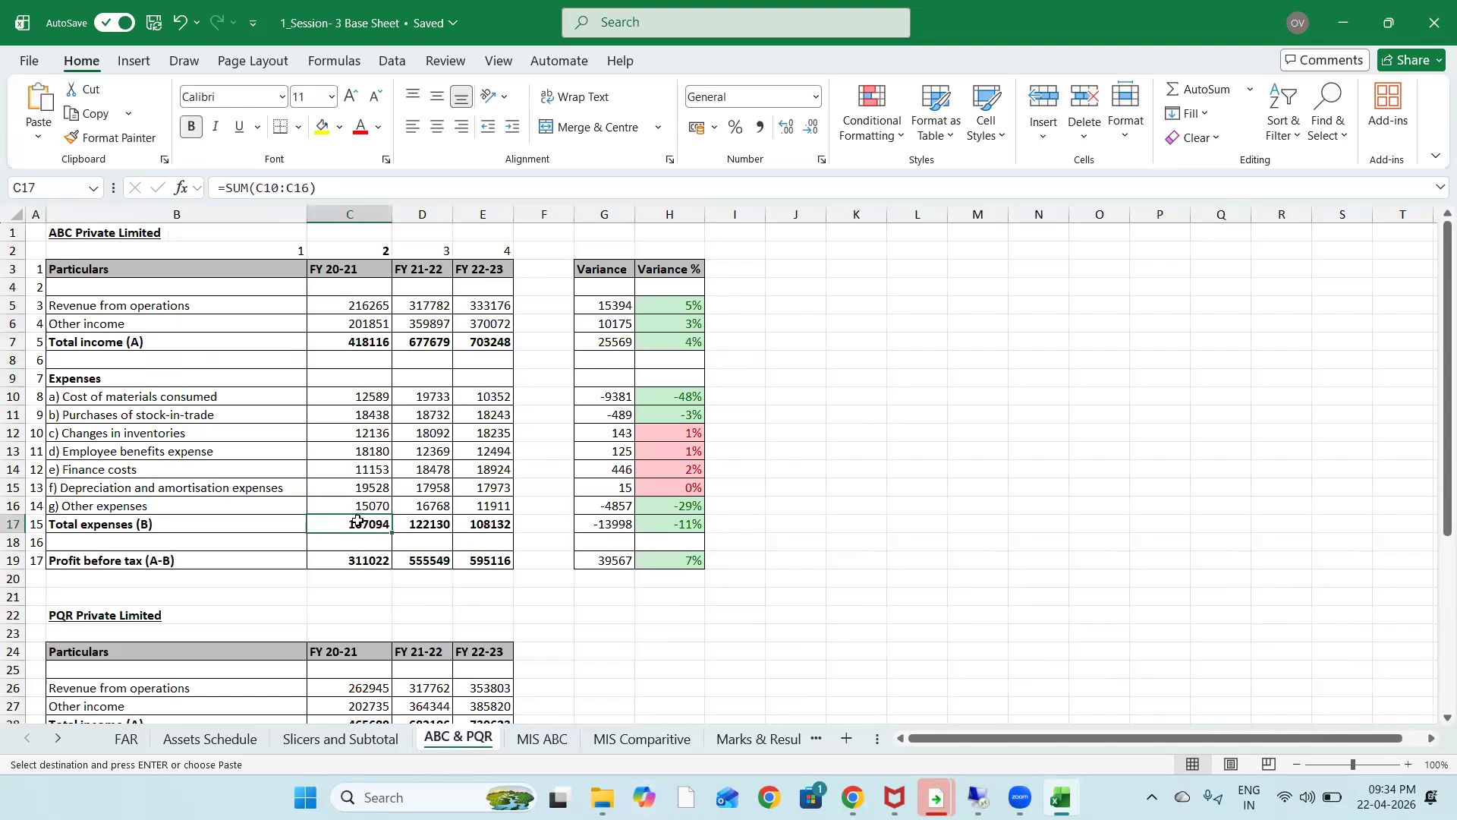
{"action": "left_click", "coordinate": [542, 738]}
{"action": "key", "text": "ctrl+v"}
{"action": "left_click", "coordinate": [397, 410]}
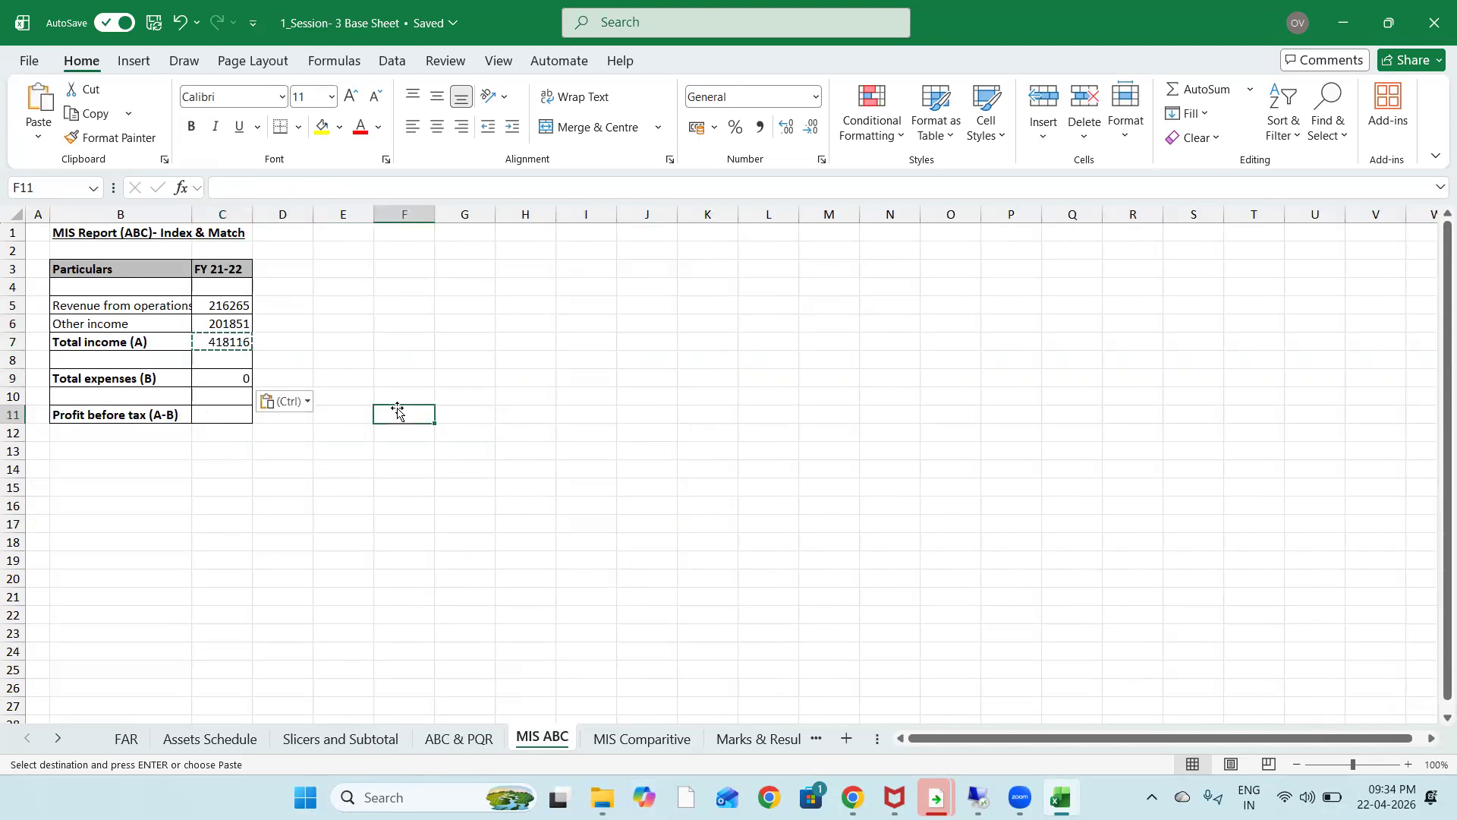
{"action": "key", "text": "Escape"}
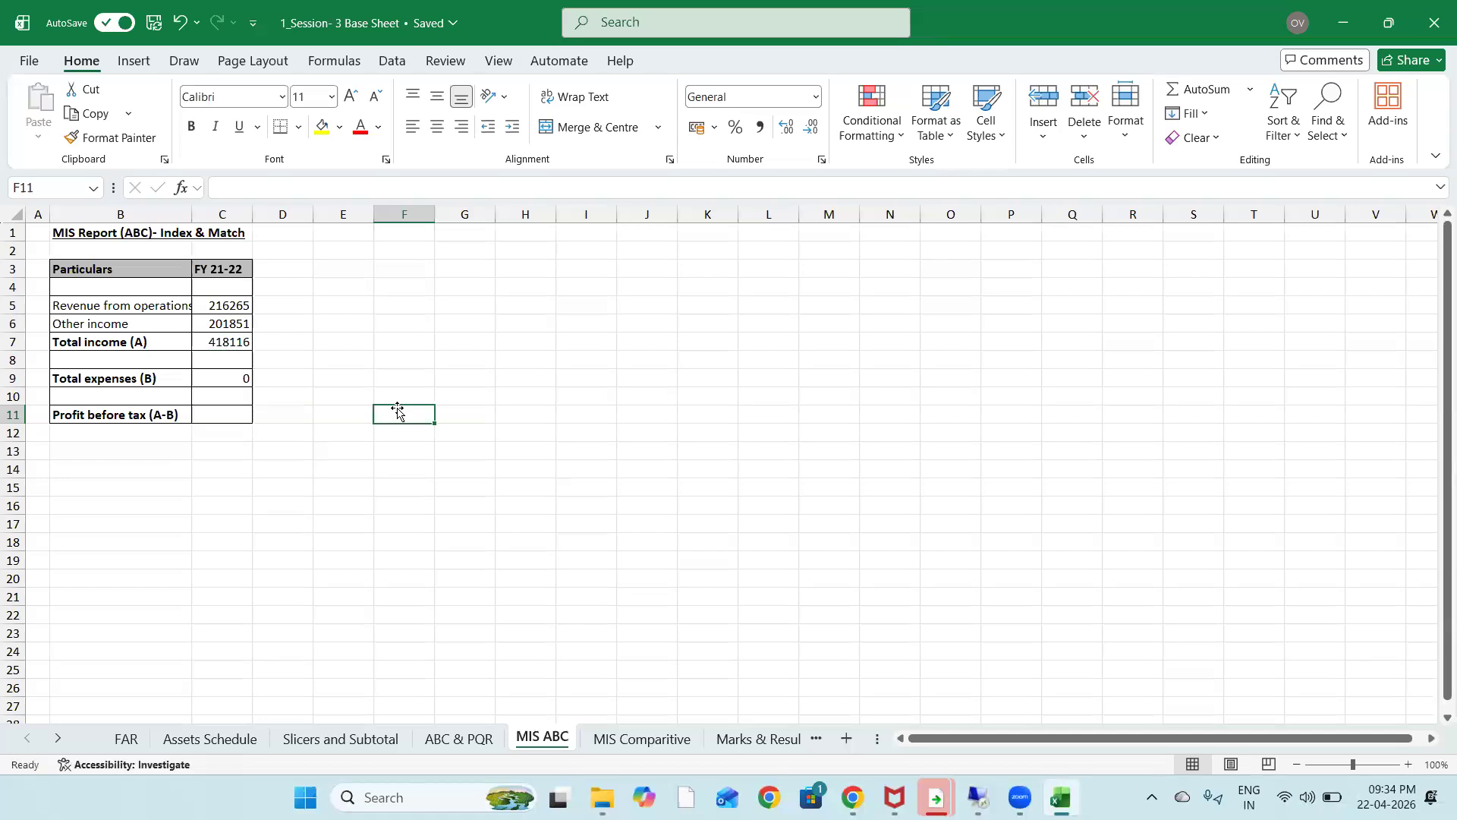
Clear the linked values from C5:C9 of the MIS ABC report
{"action": "key", "text": "Up"}
{"action": "key", "text": "Up"}
{"action": "key", "text": "Left"}
{"action": "key", "text": "Left"}
{"action": "key", "text": "Up"}
{"action": "key", "text": "Up"}
{"action": "key", "text": "Up"}
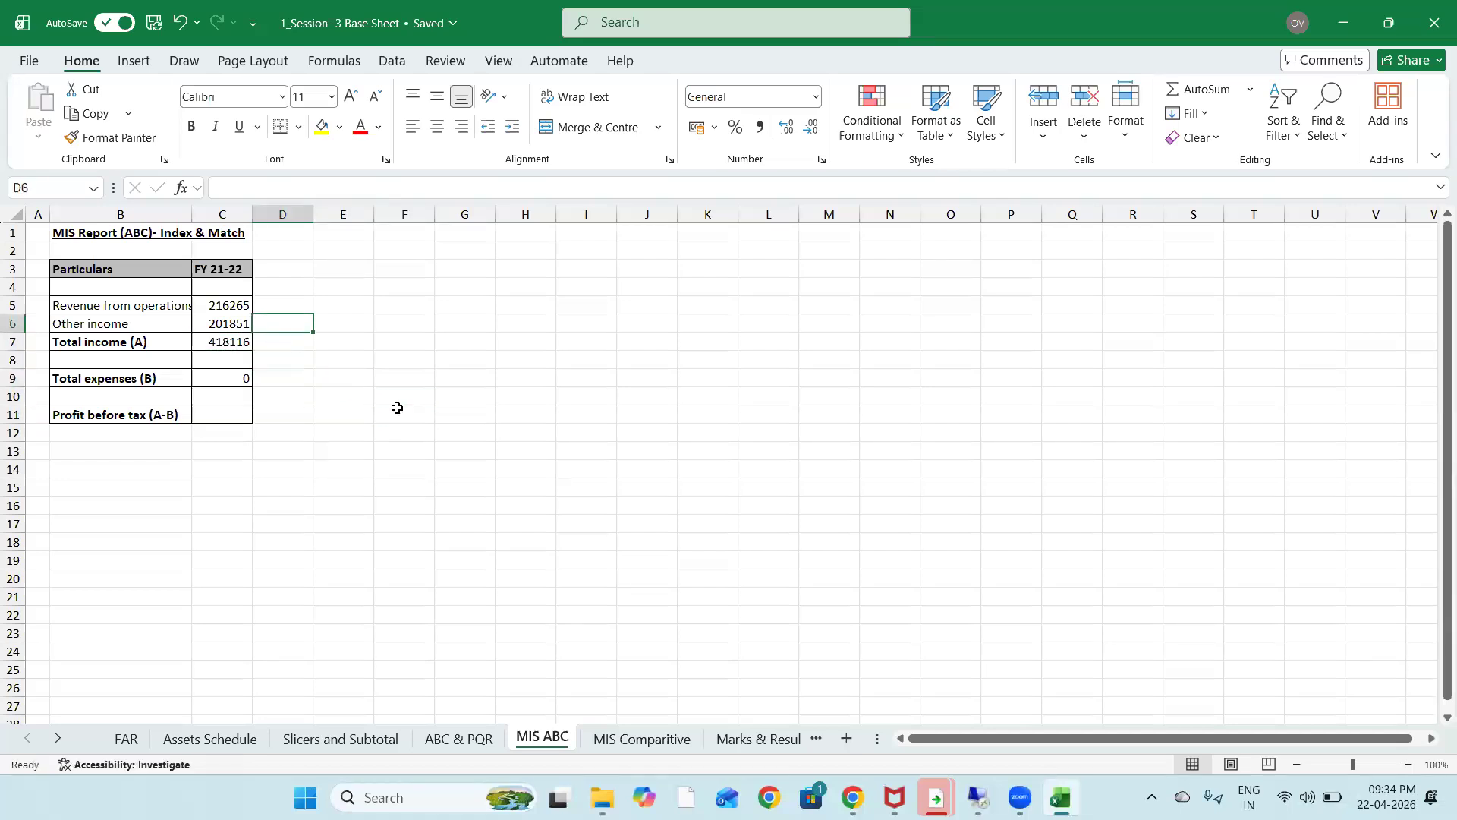
{"action": "key", "text": "Left"}
{"action": "key", "text": "Up"}
{"action": "key", "text": "shift+Down"}
{"action": "key", "text": "shift+Down"}
{"action": "key", "text": "shift+Down"}
{"action": "key", "text": "shift+Down"}
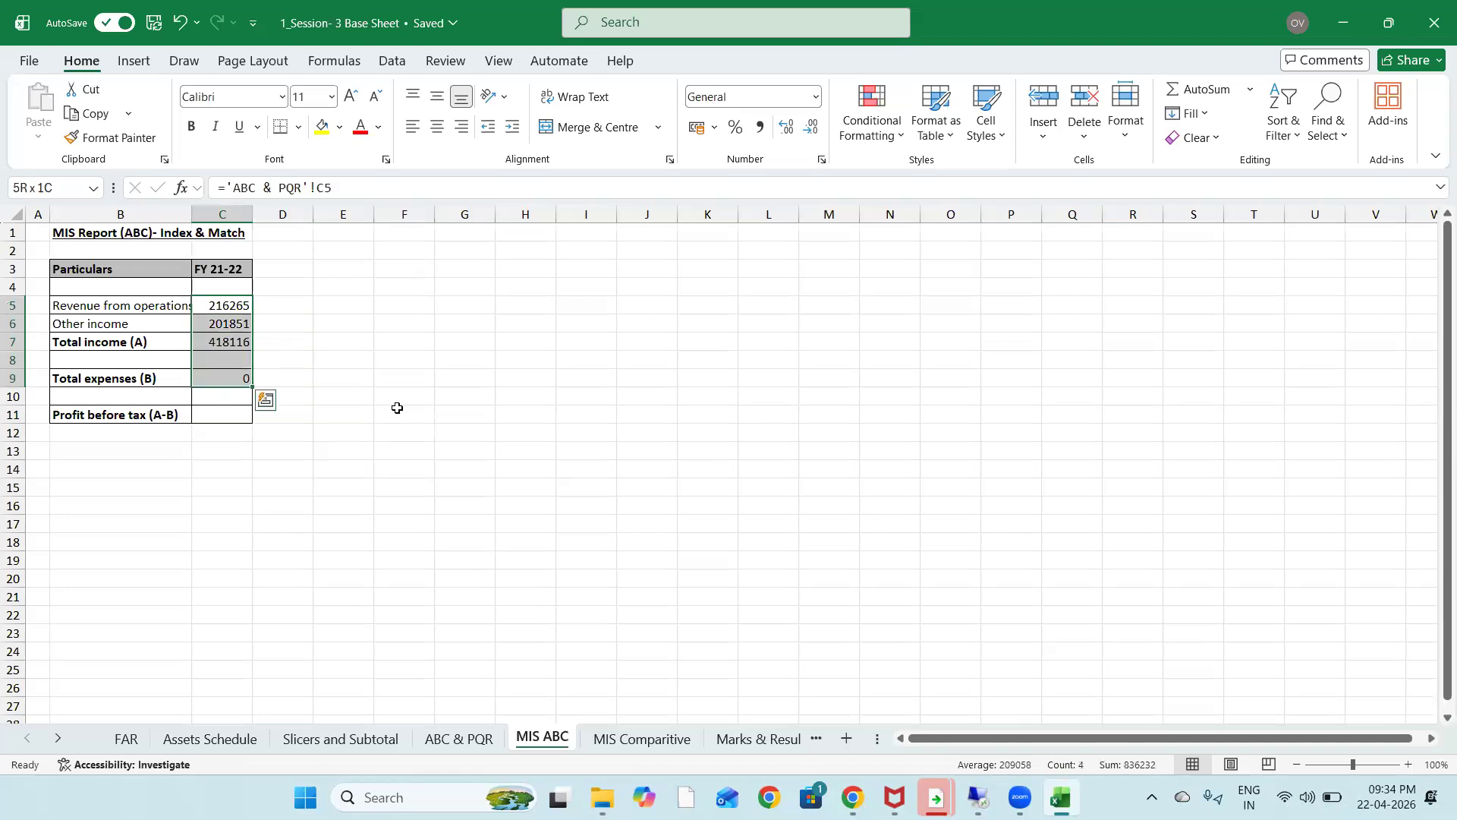
{"action": "key", "text": "Delete"}
{"action": "key", "text": "Down"}
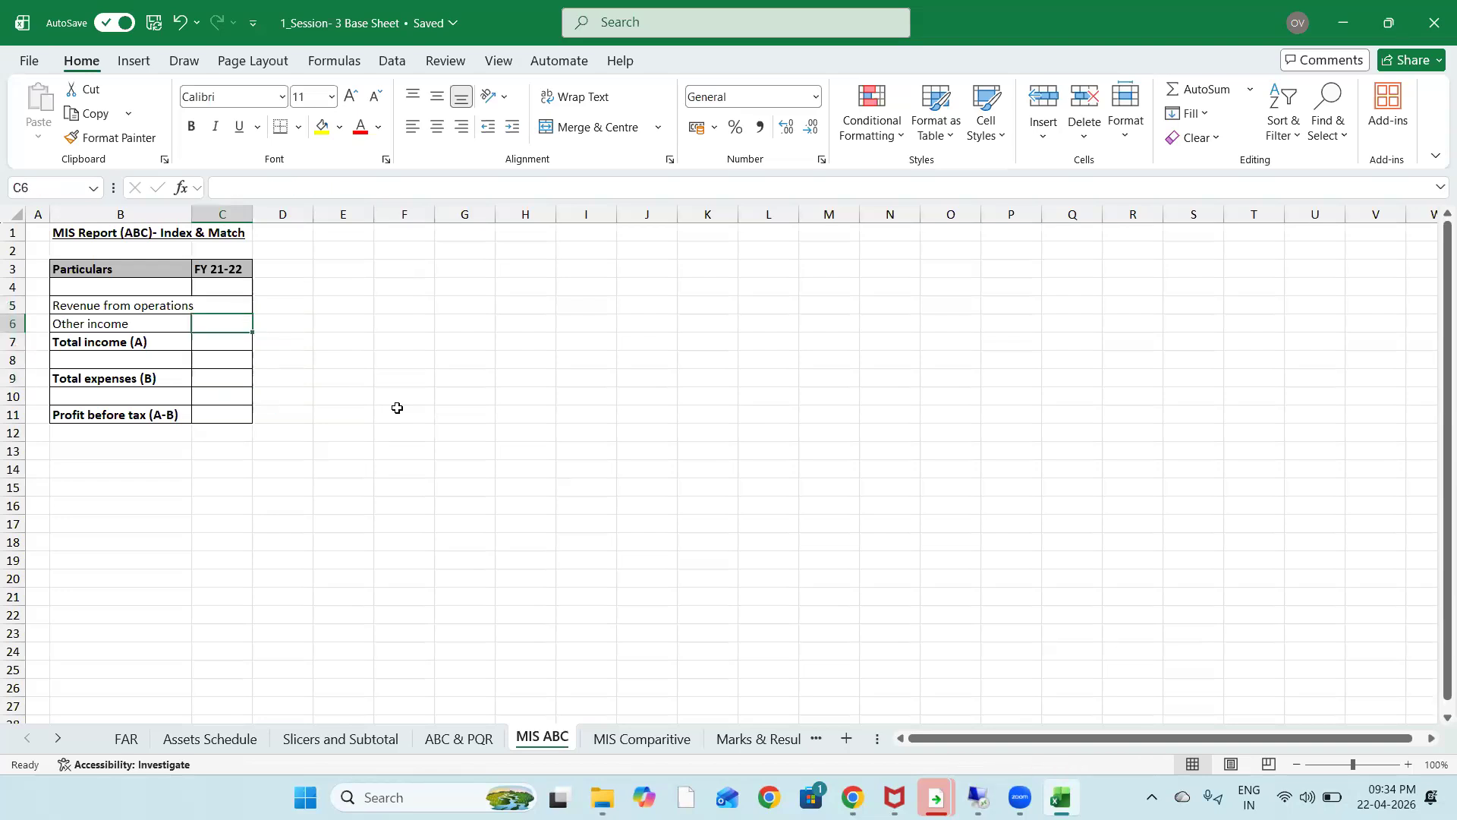
Undo the clearing of C5:C9, and follow C5's reference to its source cell on ABC & PQR and back
{"action": "key", "text": "ctrl+z"}
{"action": "key", "text": "Down"}
{"action": "key", "text": "Up"}
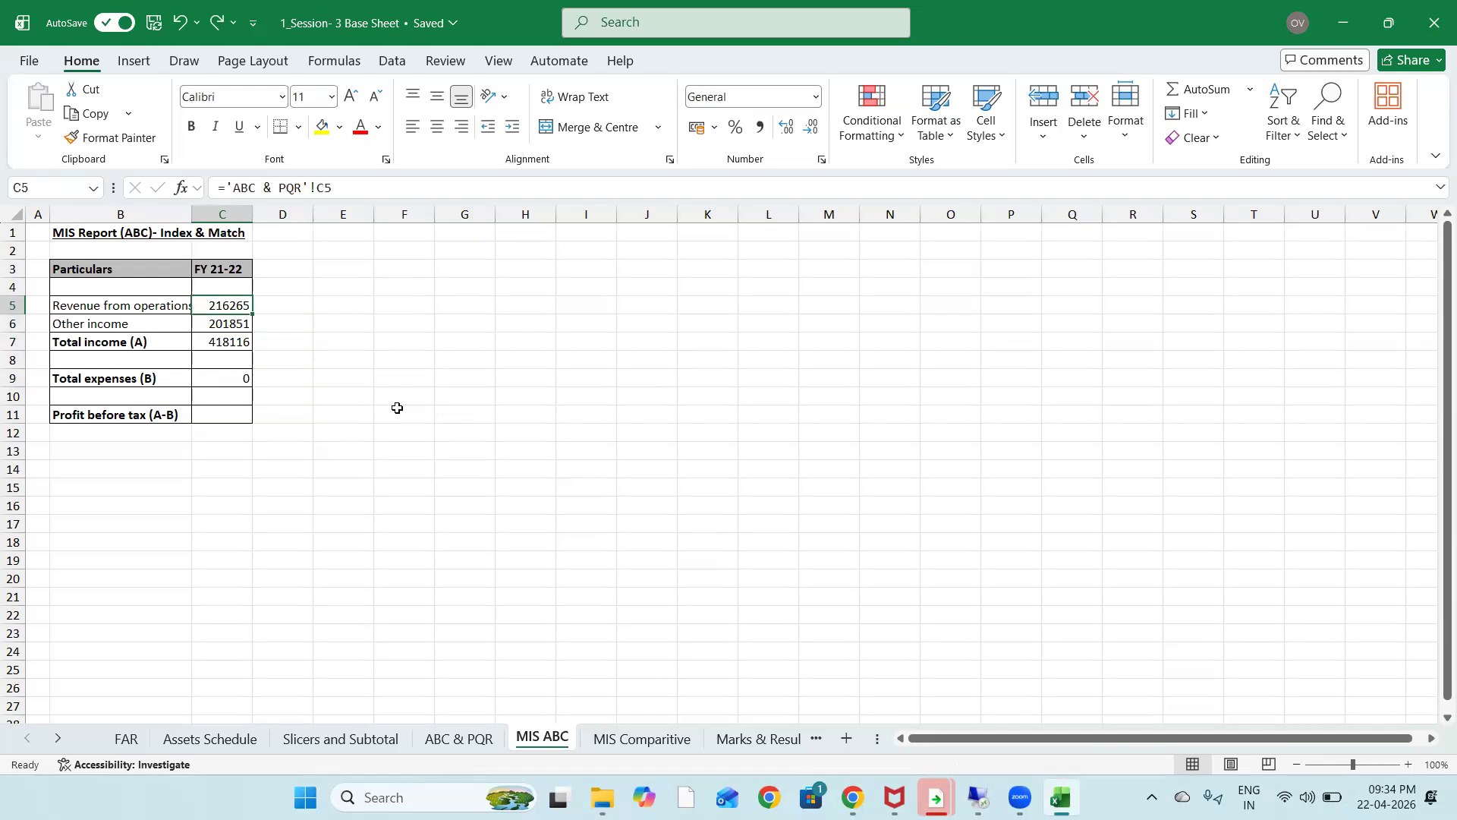
{"action": "key", "text": "ctrl+bracketleft"}
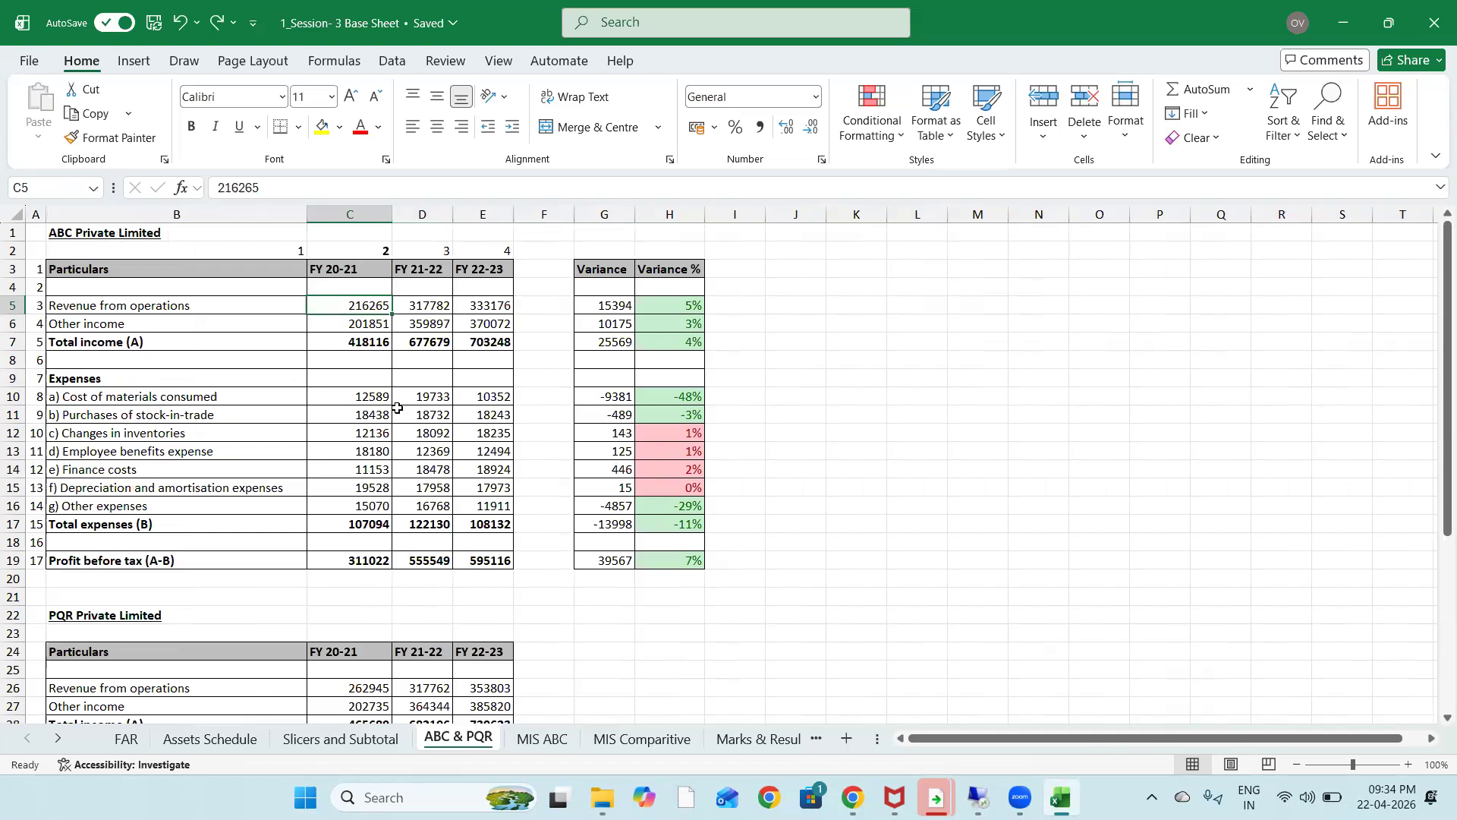
{"action": "key", "text": "F5"}
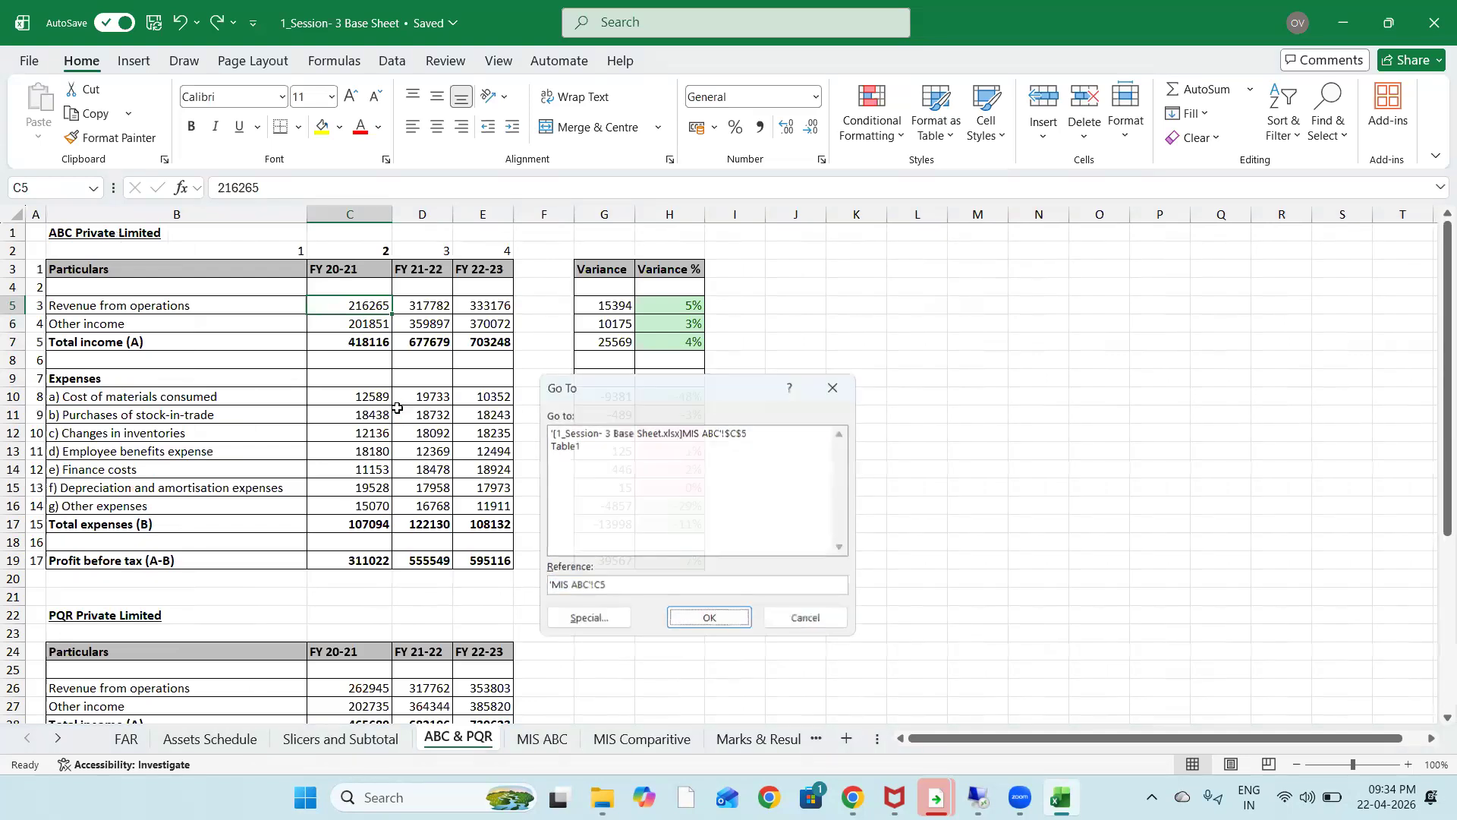
{"action": "key", "text": "Return"}
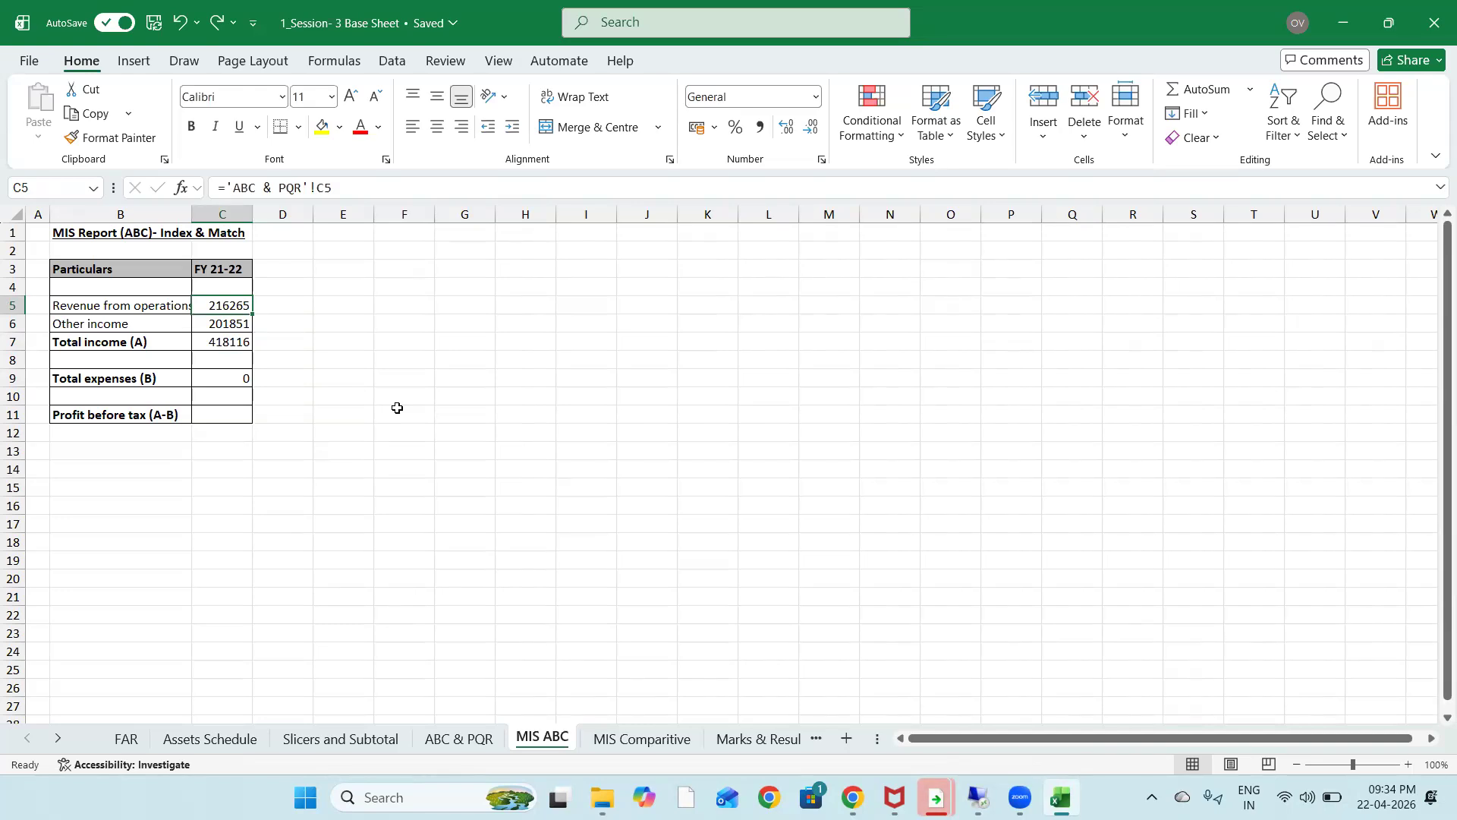
Delete the direct link formulas in C5:C9 on the MIS ABC sheet
{"action": "key", "text": "shift+Down"}
{"action": "key", "text": "shift+Down"}
{"action": "key", "text": "shift+Down"}
{"action": "key", "text": "shift+Down"}
{"action": "key", "text": "Delete"}
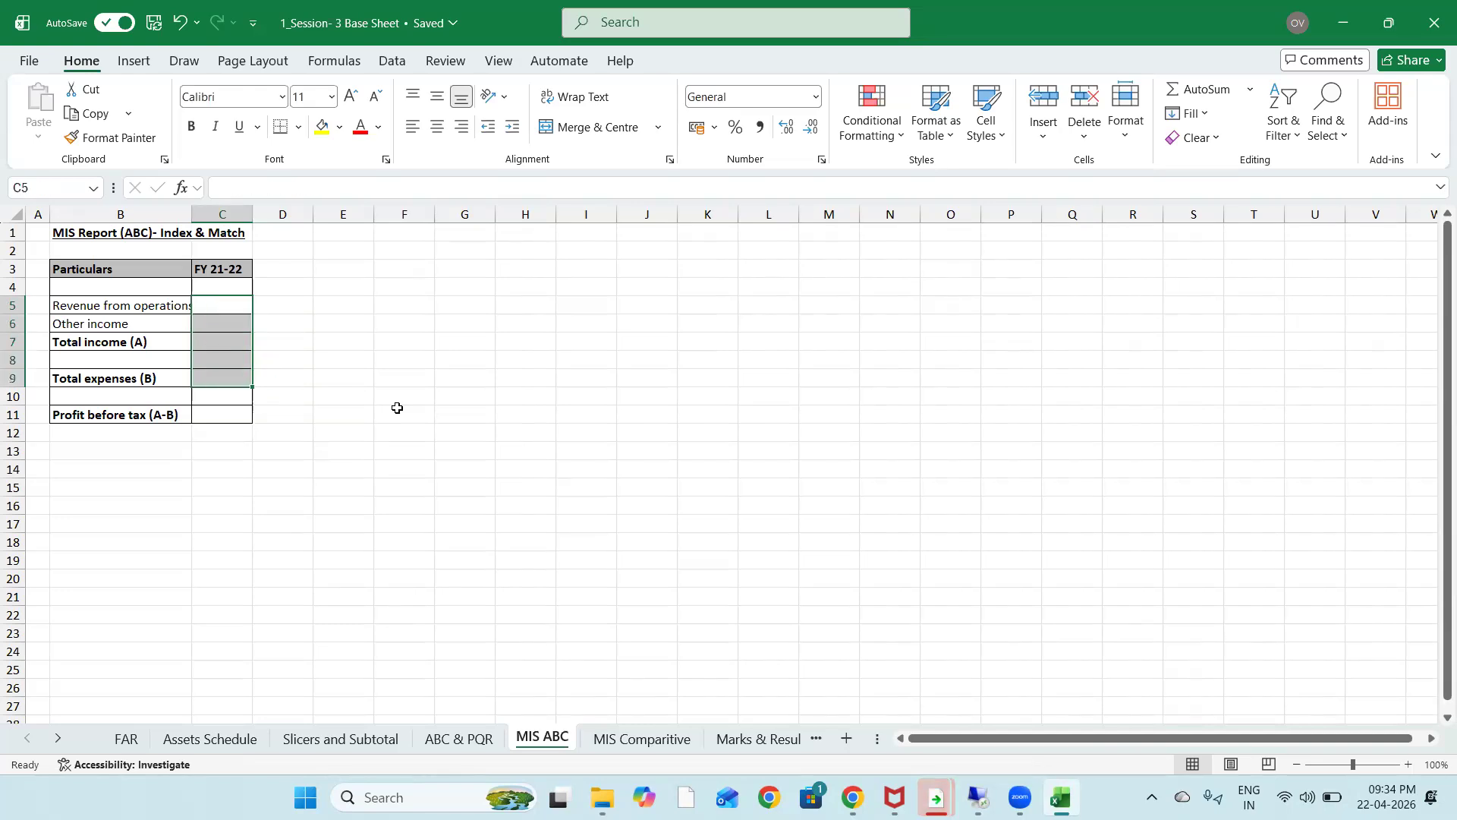
Start an INDEX formula in C5 of MIS ABC with the absolute array 'ABC & PQR'!$B$3:$E$19
{"action": "key", "text": "shift+Up"}
{"action": "key", "text": "shift+Up"}
{"action": "key", "text": "shift+Up"}
{"action": "key", "text": "shift+Up"}
{"action": "type", "text": "="}
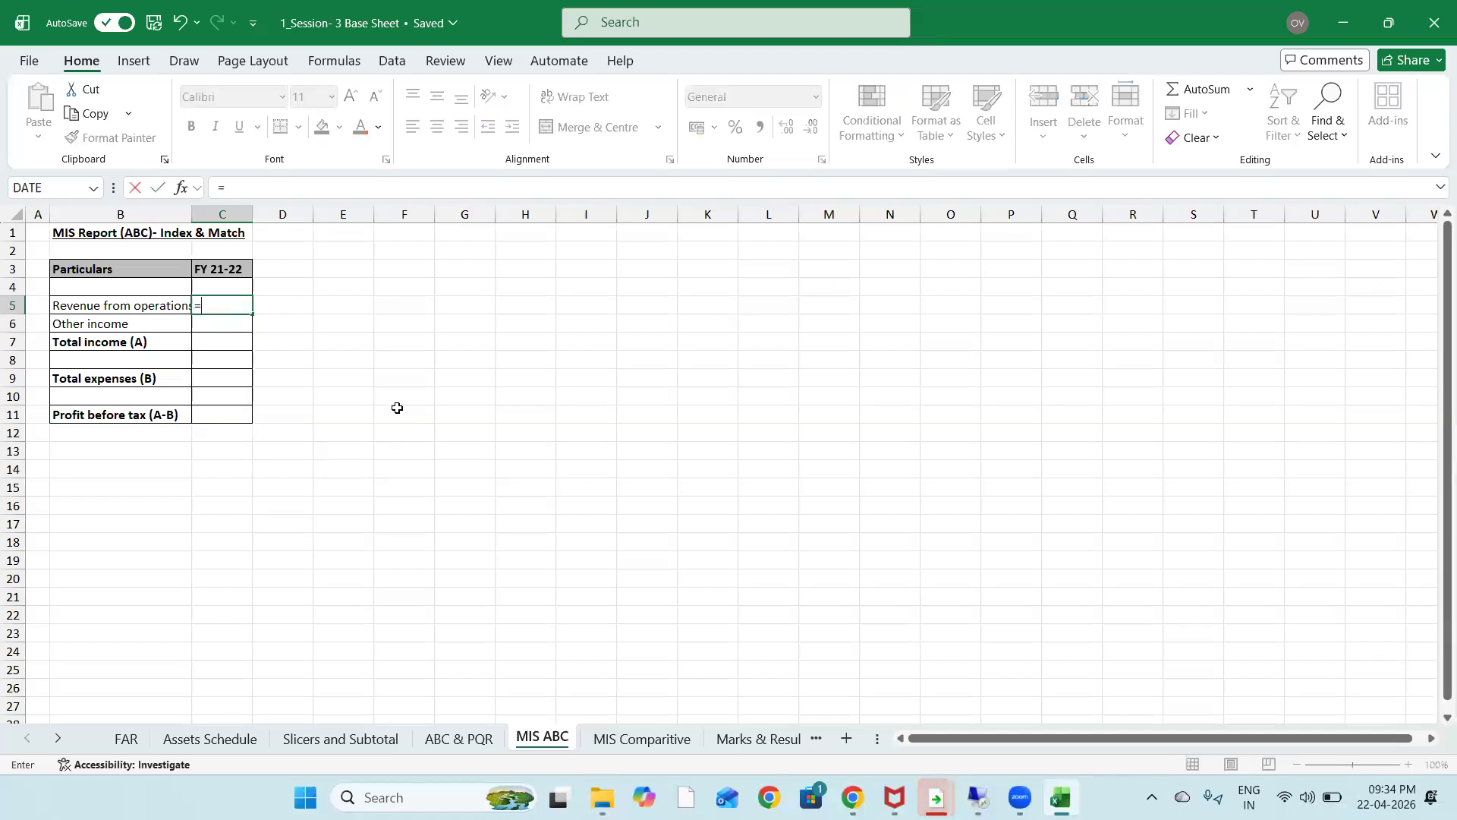
{"action": "type", "text": "inde"}
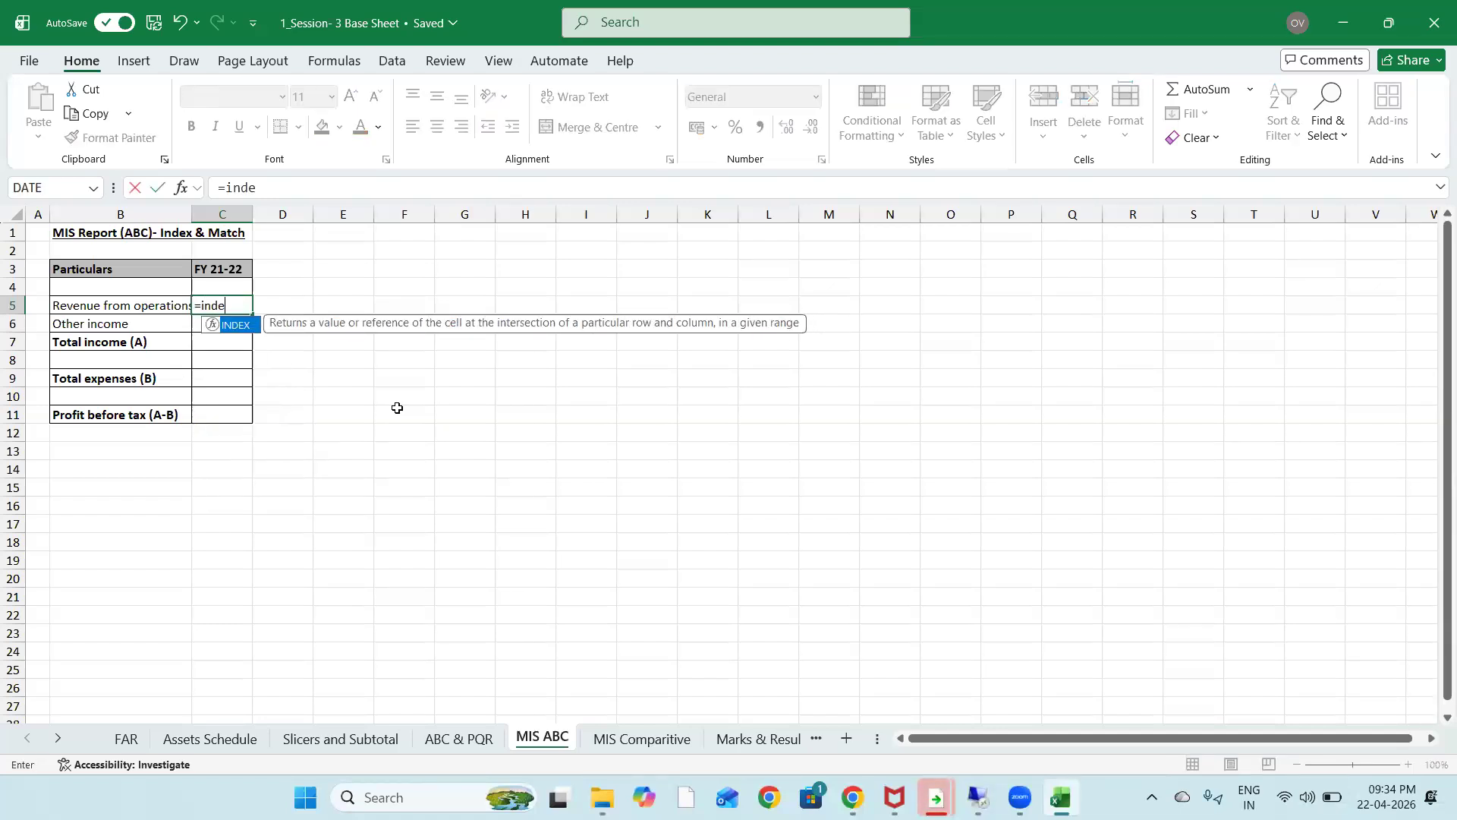
{"action": "key", "text": "Tab"}
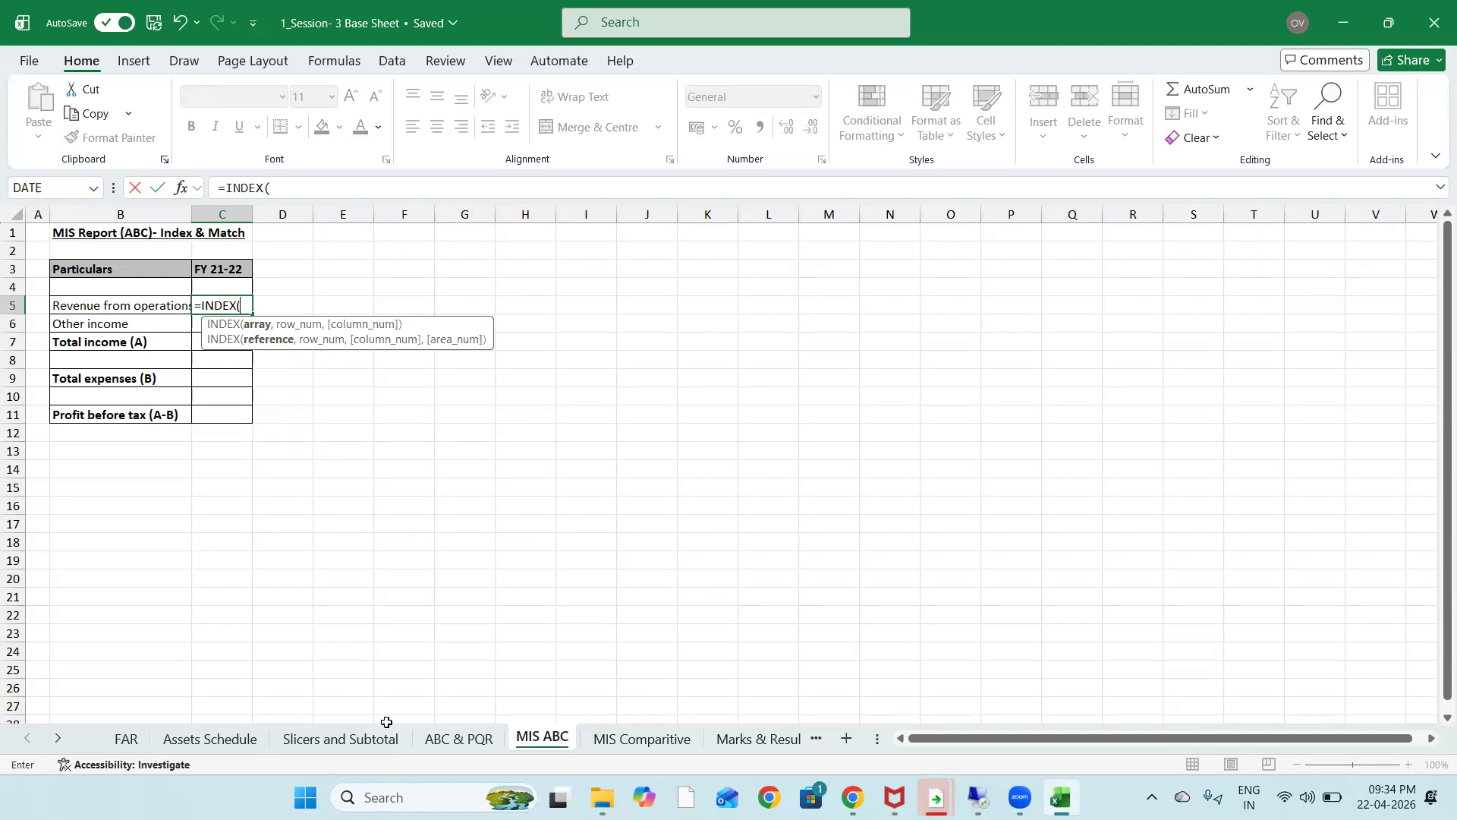
{"action": "left_click", "coordinate": [471, 740]}
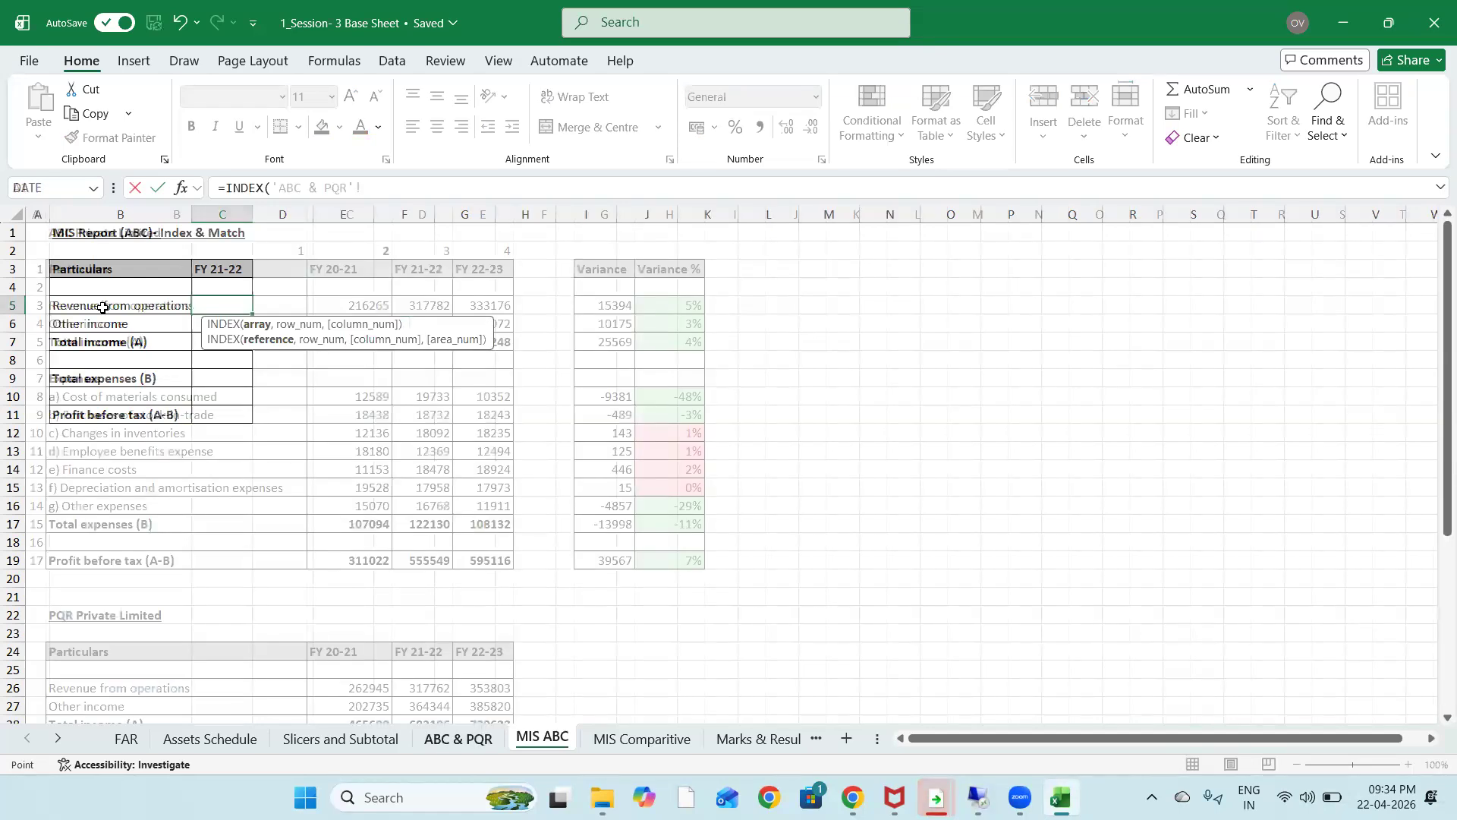
{"action": "left_click", "coordinate": [140, 268]}
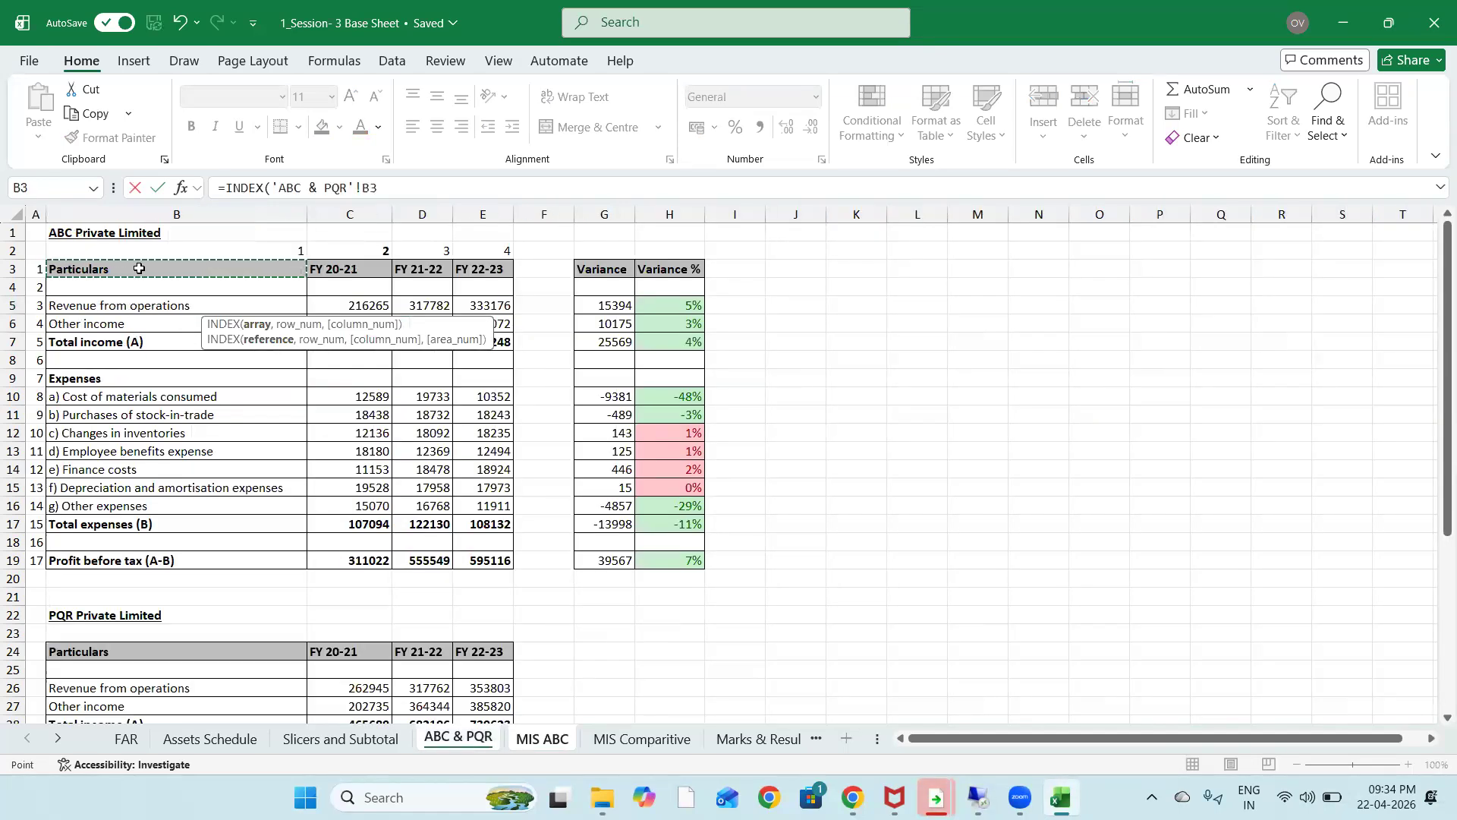
{"action": "key", "text": "shift+Down"}
{"action": "key", "text": "shift+Down"}
{"action": "key", "text": "shift+Down"}
{"action": "key", "text": "shift+Down"}
{"action": "key", "text": "shift+Down"}
{"action": "key", "text": "shift+Down"}
{"action": "key", "text": "shift+Down"}
{"action": "key", "text": "shift+Down"}
{"action": "key", "text": "shift+Down"}
{"action": "key", "text": "shift+Down"}
{"action": "key", "text": "shift+Down"}
{"action": "key", "text": "shift+Down"}
{"action": "key", "text": "shift+Down"}
{"action": "key", "text": "shift+Down"}
{"action": "key", "text": "shift+Down"}
{"action": "key", "text": "shift+Down"}
{"action": "key", "text": "shift+Right"}
{"action": "key", "text": "shift+Right"}
{"action": "key", "text": "shift+Right"}
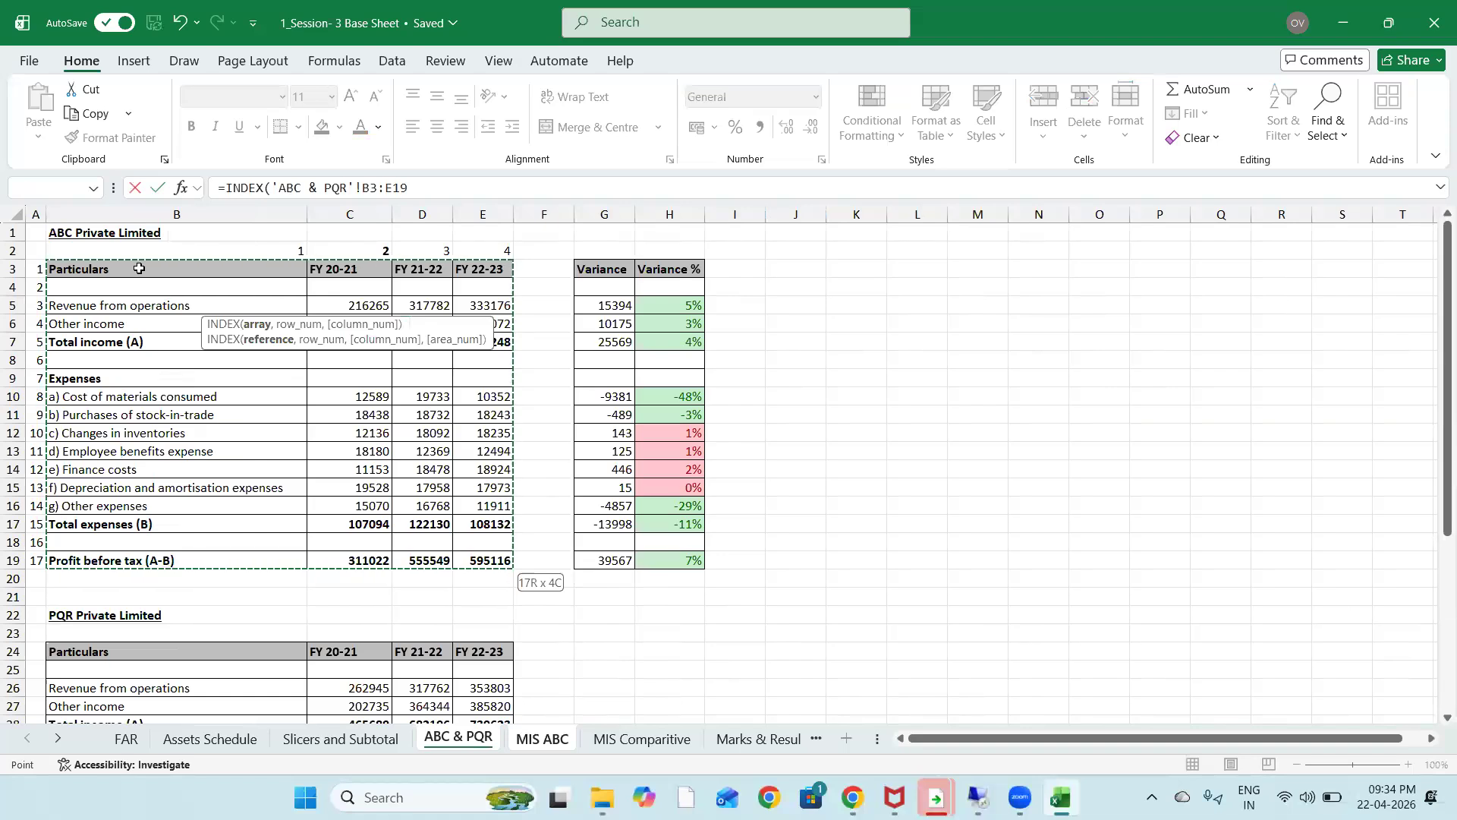
{"action": "key", "text": "F4"}
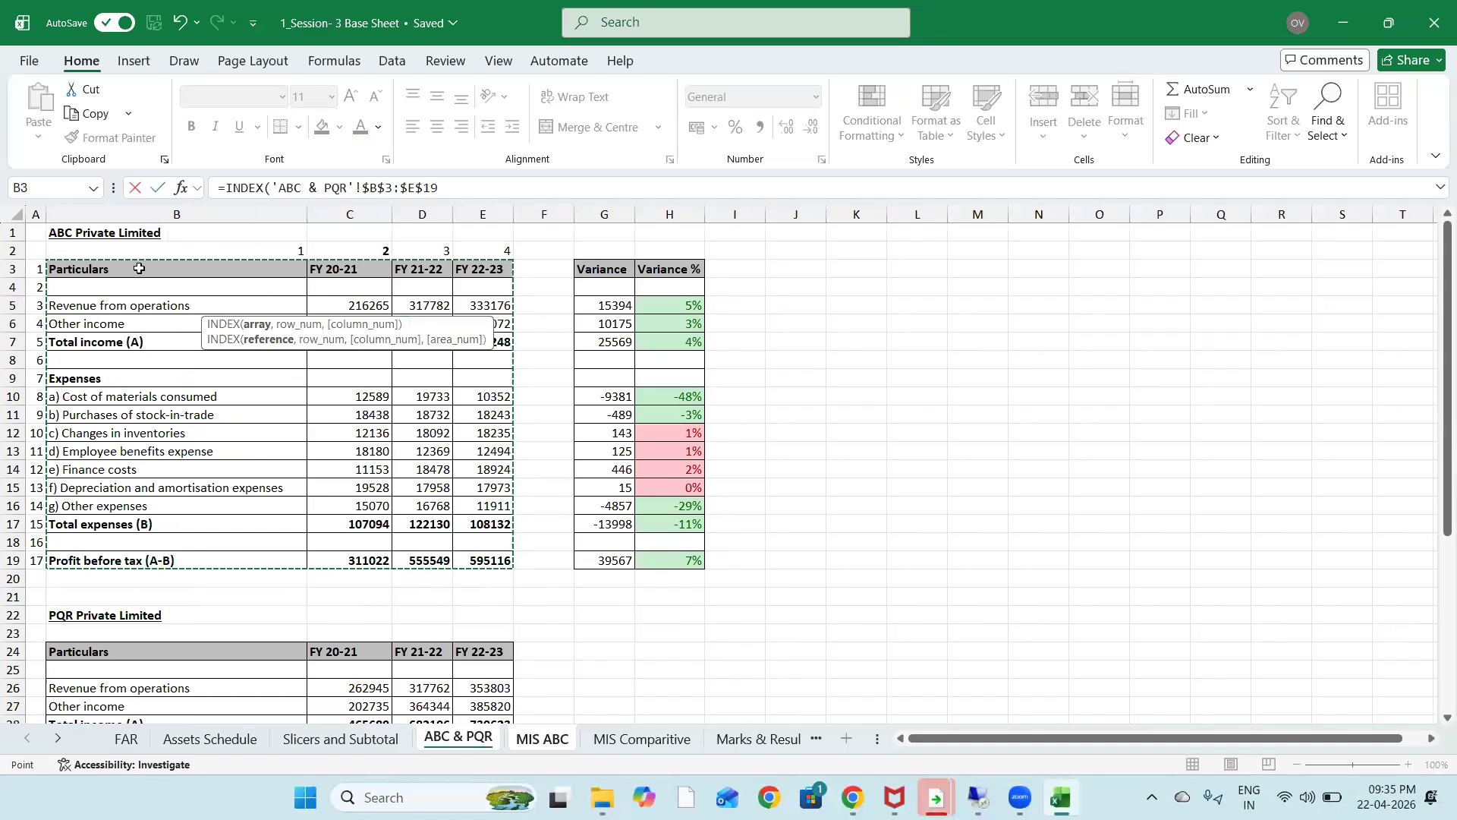
Complete the INDEX formula with row number 3 and column number 3, and enter it
{"action": "type", "text": ",3"}
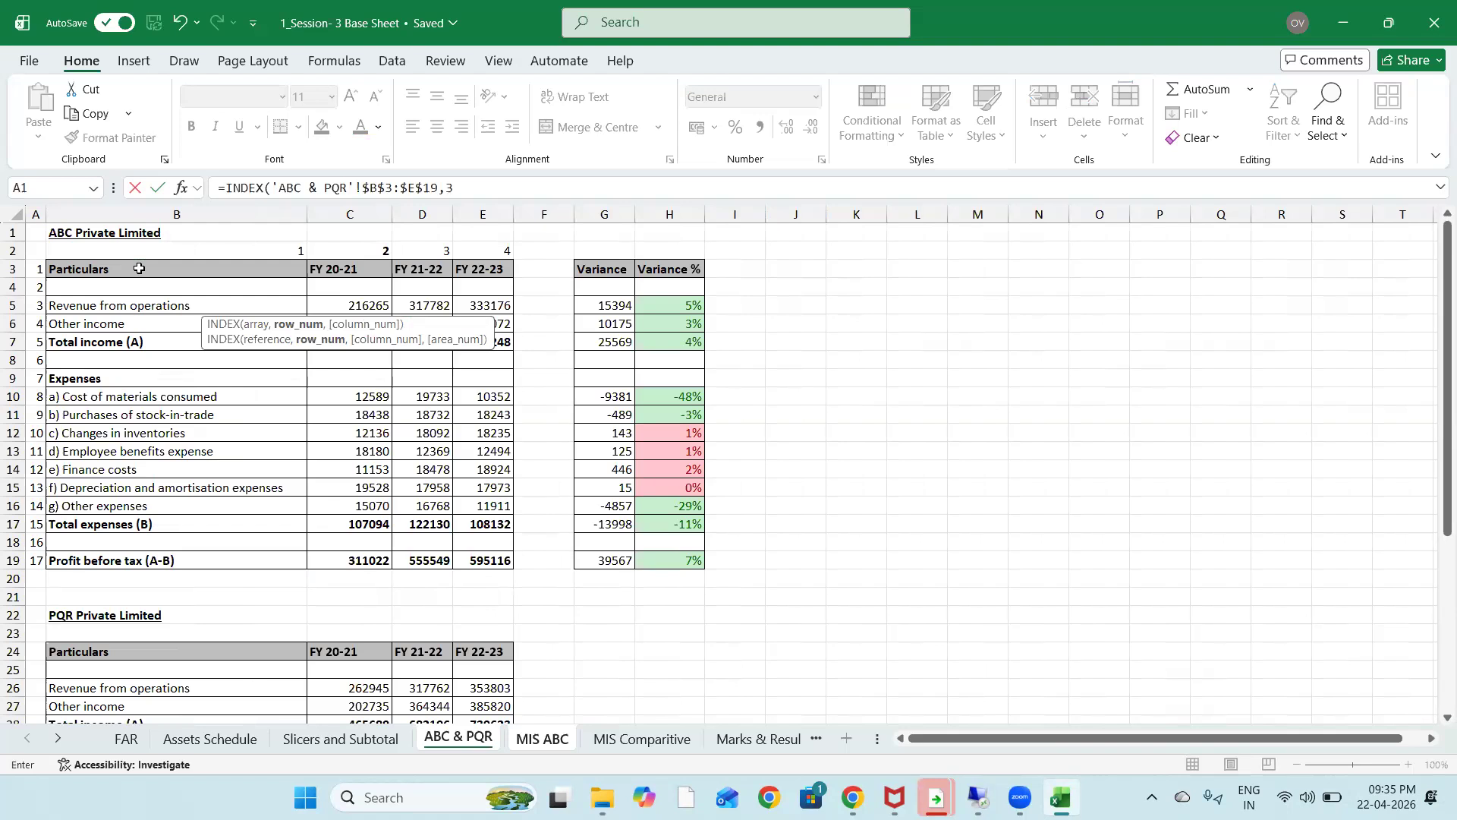
{"action": "type", "text": ",3"}
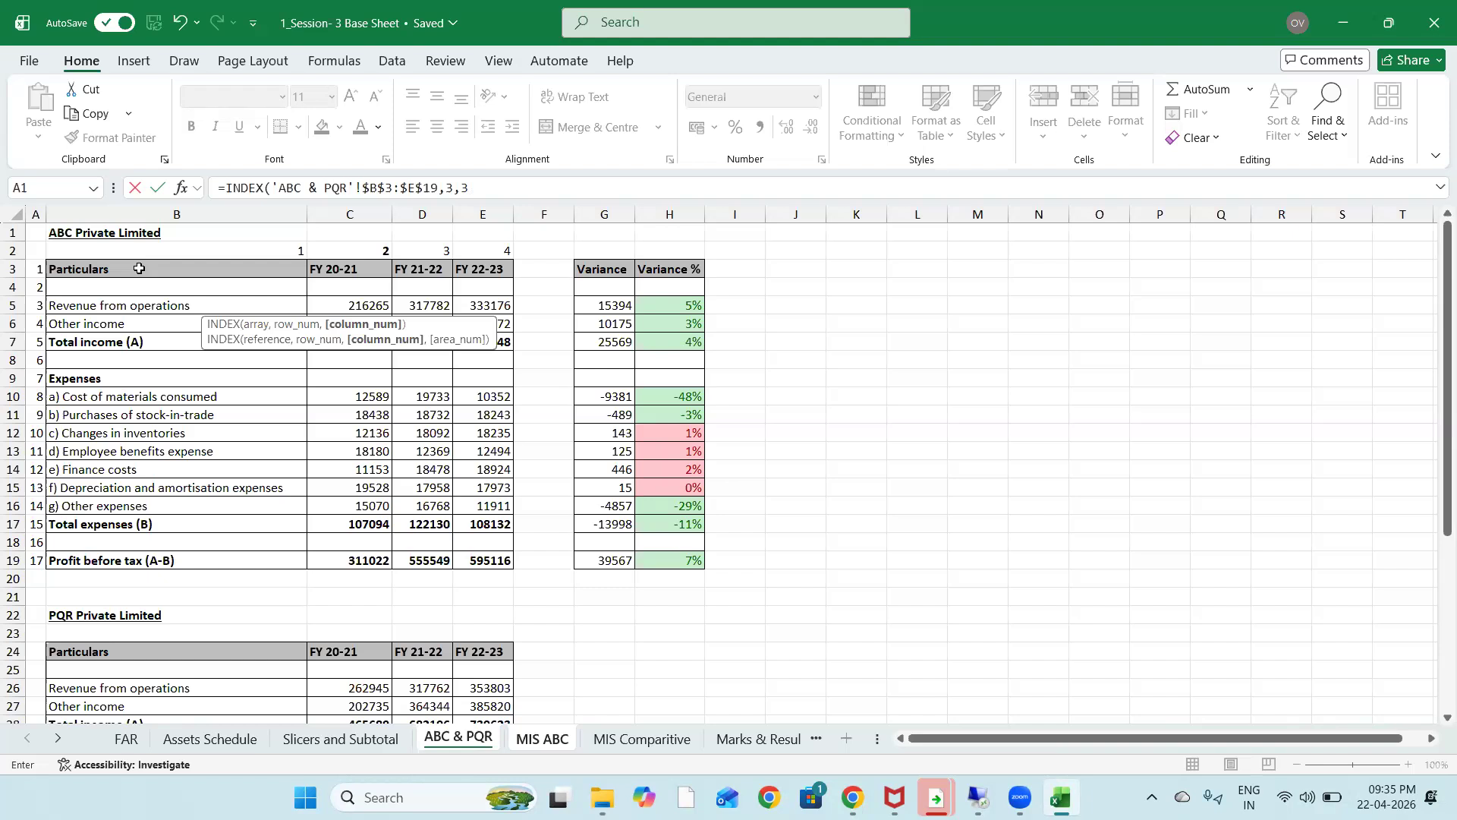
{"action": "type", "text": ")"}
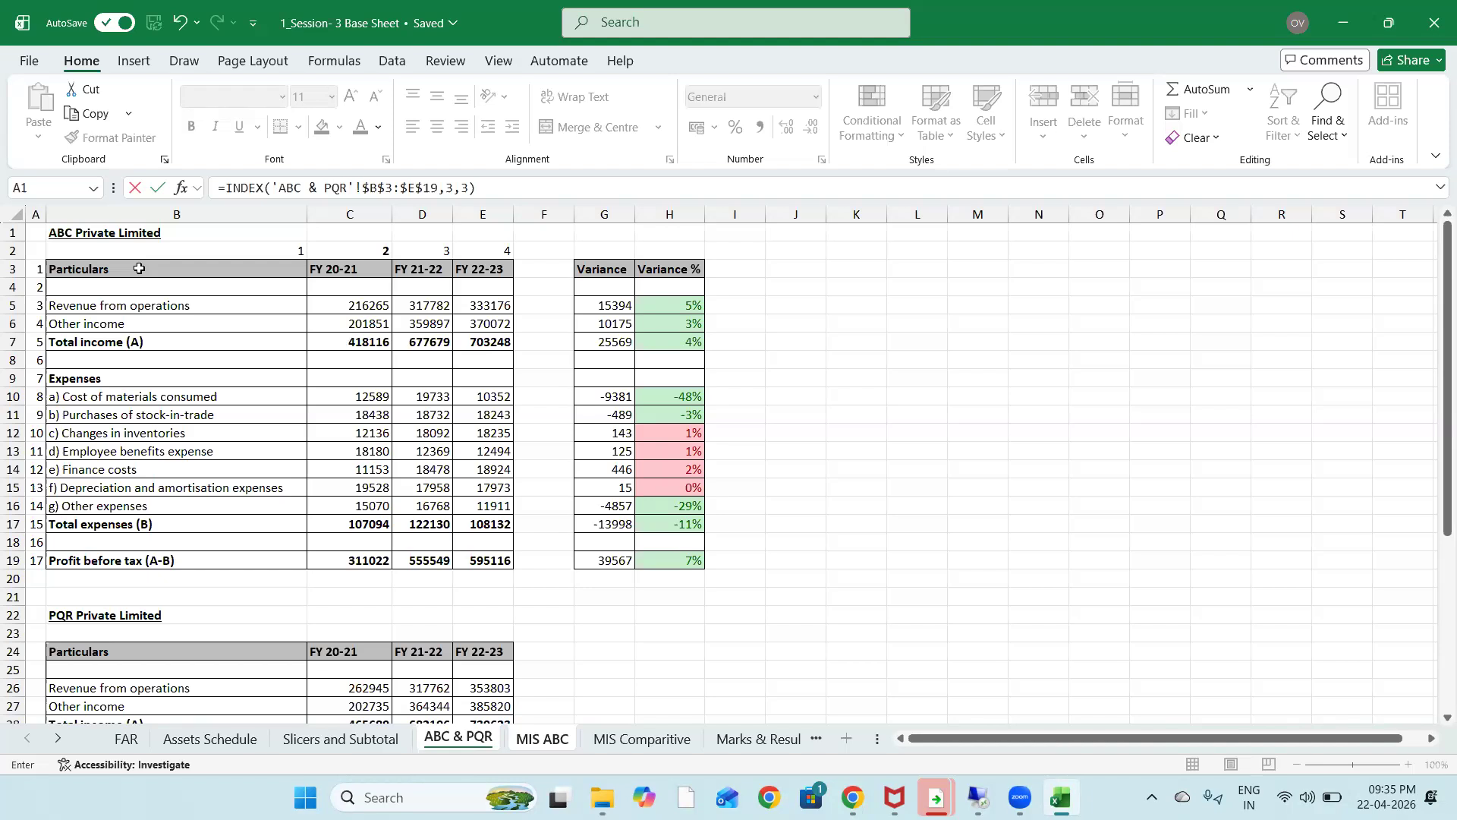
{"action": "key", "text": "Return"}
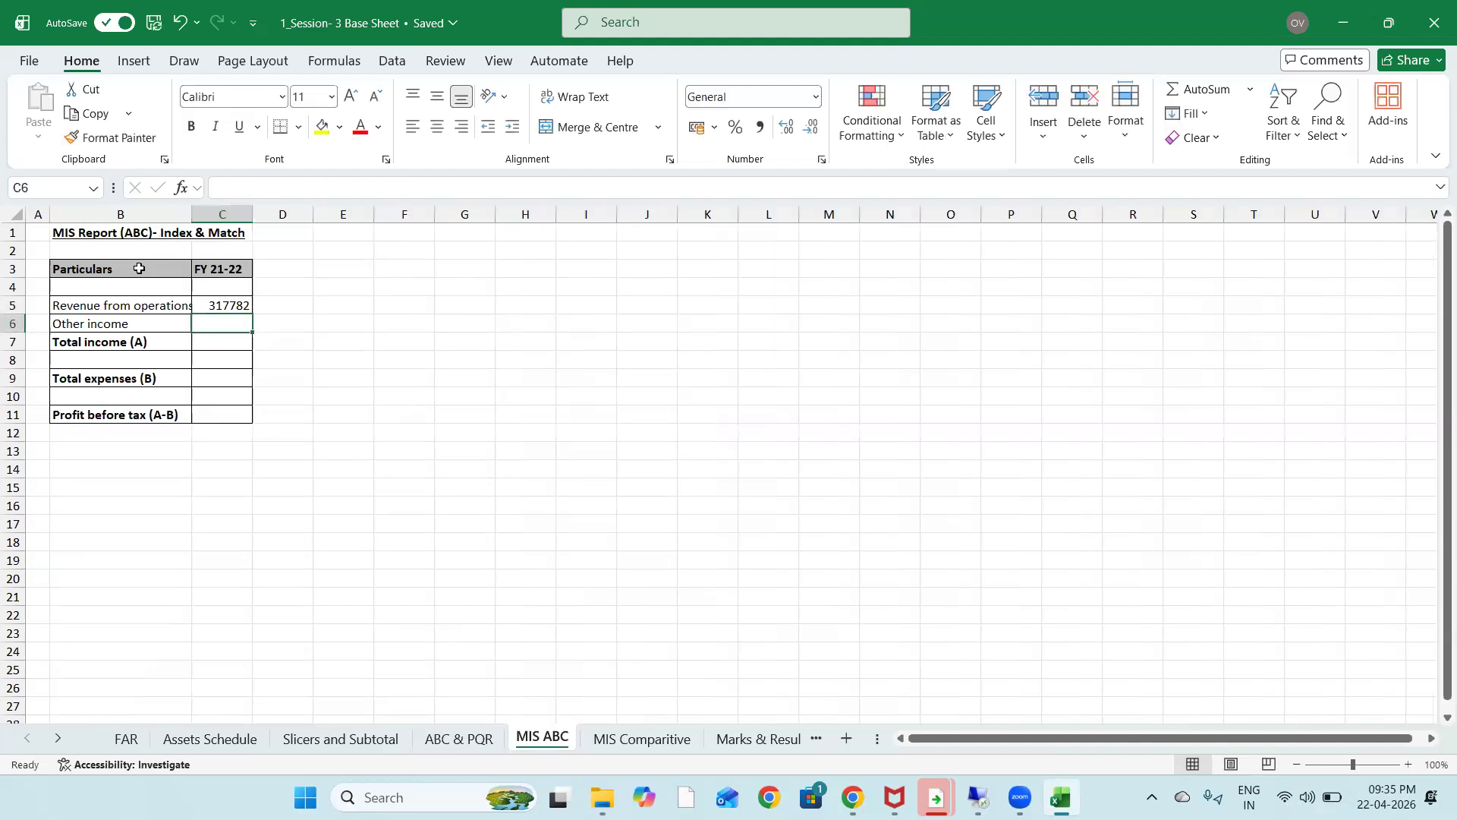
Copy the INDEX formula from C5 down into C6 and C7 of MIS ABC
{"action": "key", "text": "ctrl+d"}
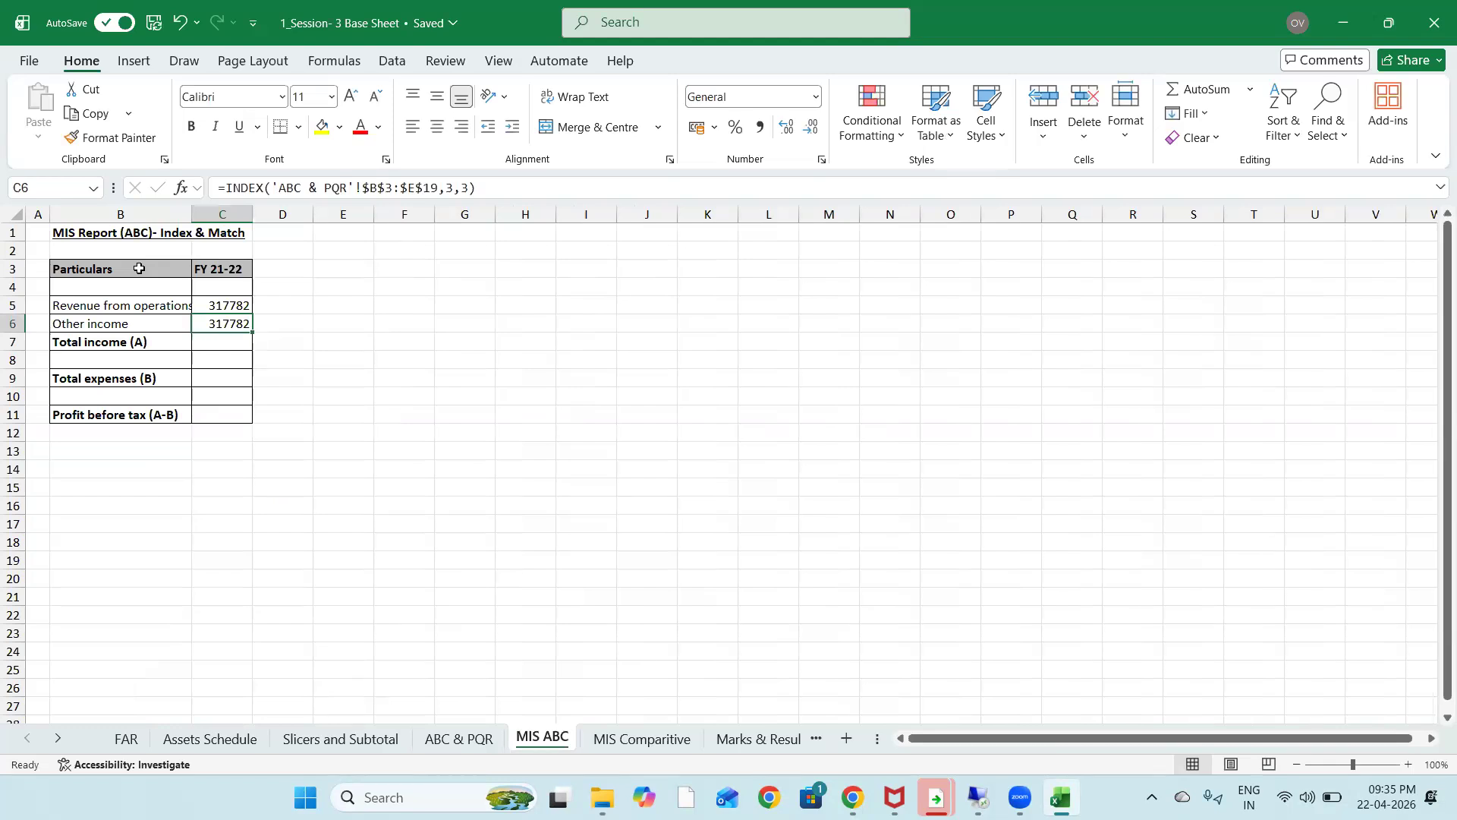
{"action": "key", "text": "Down"}
{"action": "key", "text": "ctrl+d"}
{"action": "key", "text": "Down"}
Look up the Other income row on ABC & PQR, and set the row number in C6's INDEX formula to 4
{"action": "key", "text": "Up"}
{"action": "key", "text": "Up"}
{"action": "key", "text": "Left"}
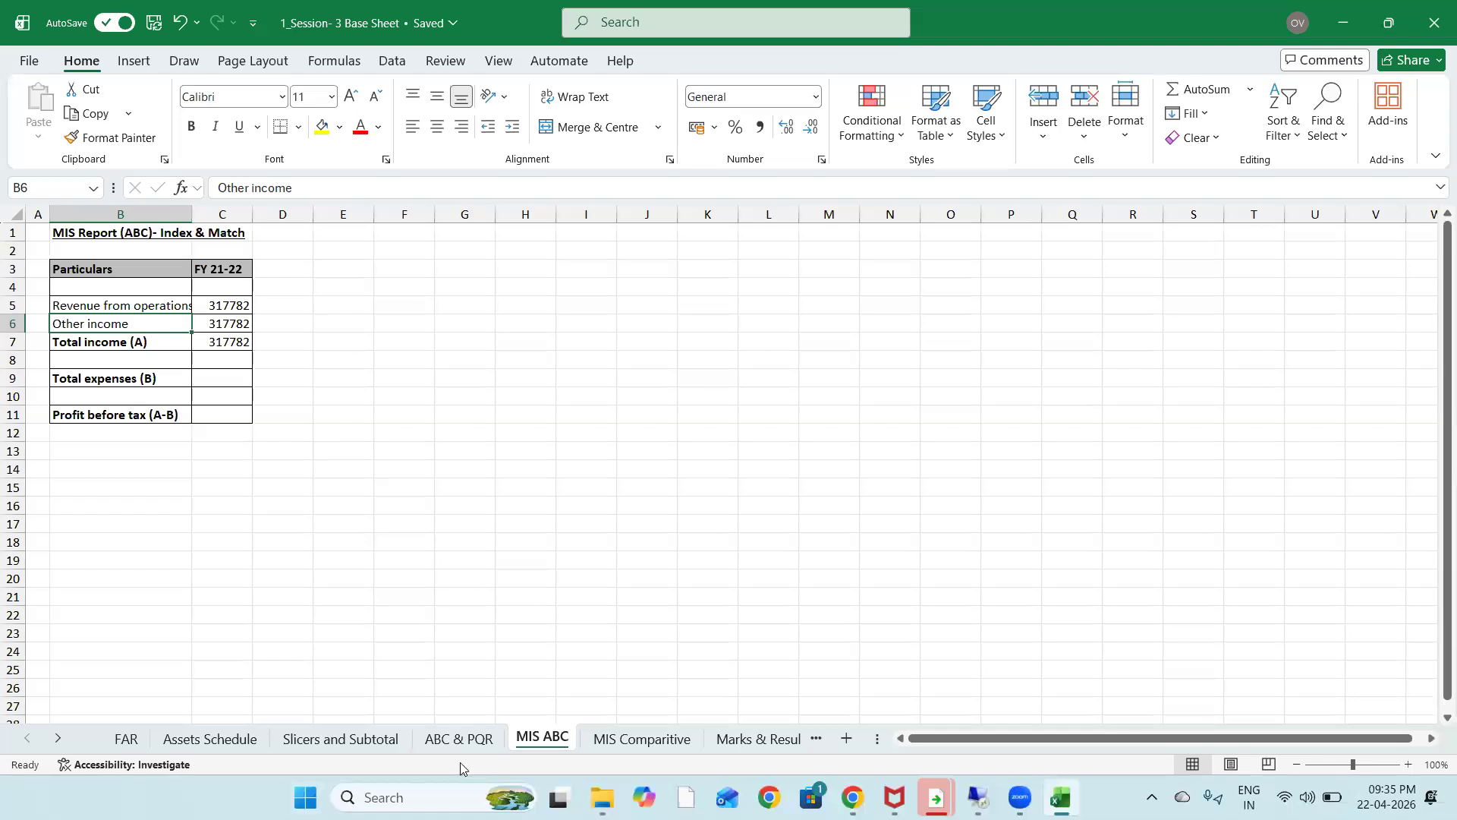
{"action": "left_click", "coordinate": [476, 740]}
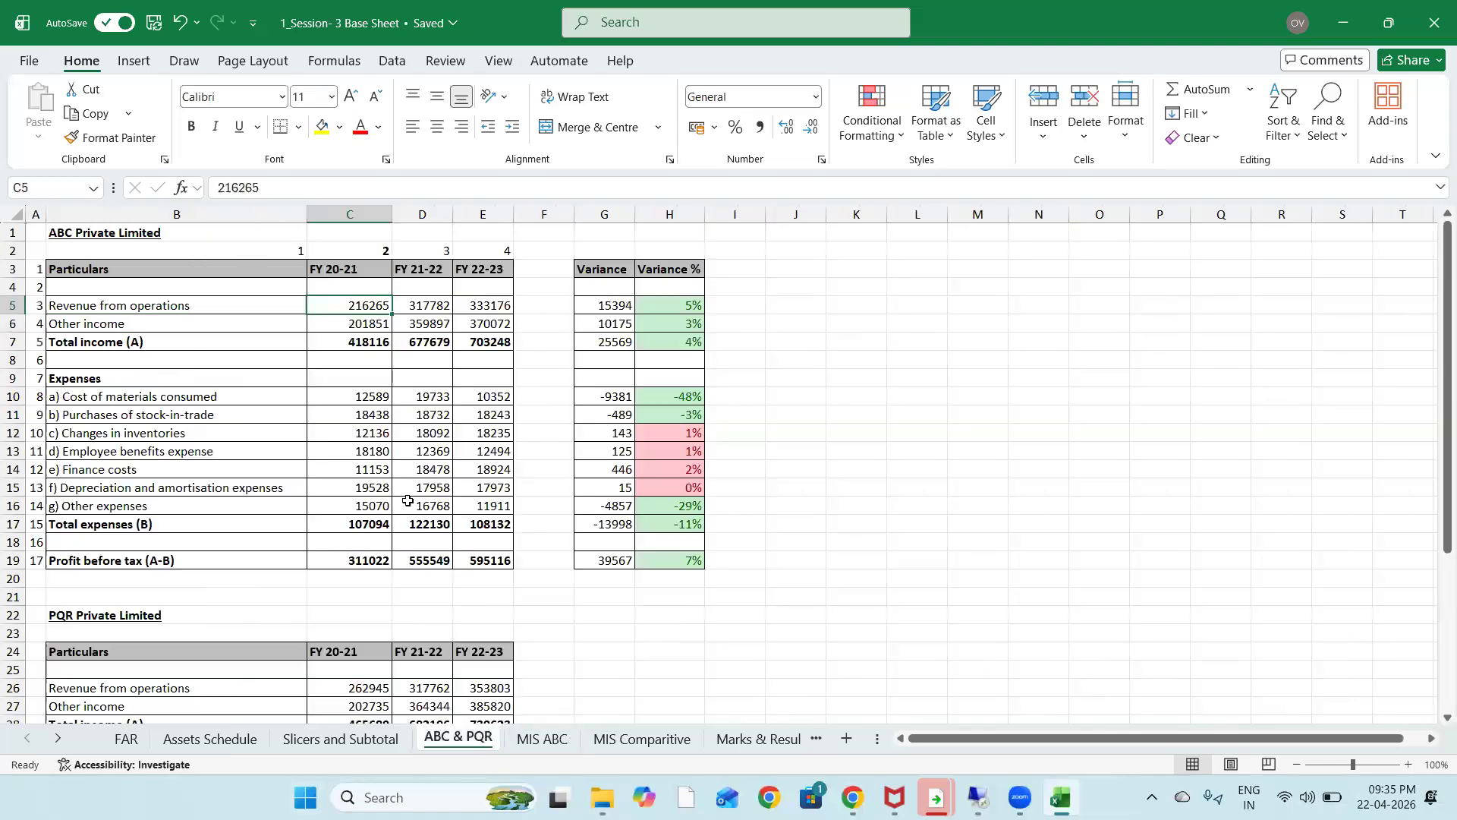
{"action": "left_click", "coordinate": [98, 326]}
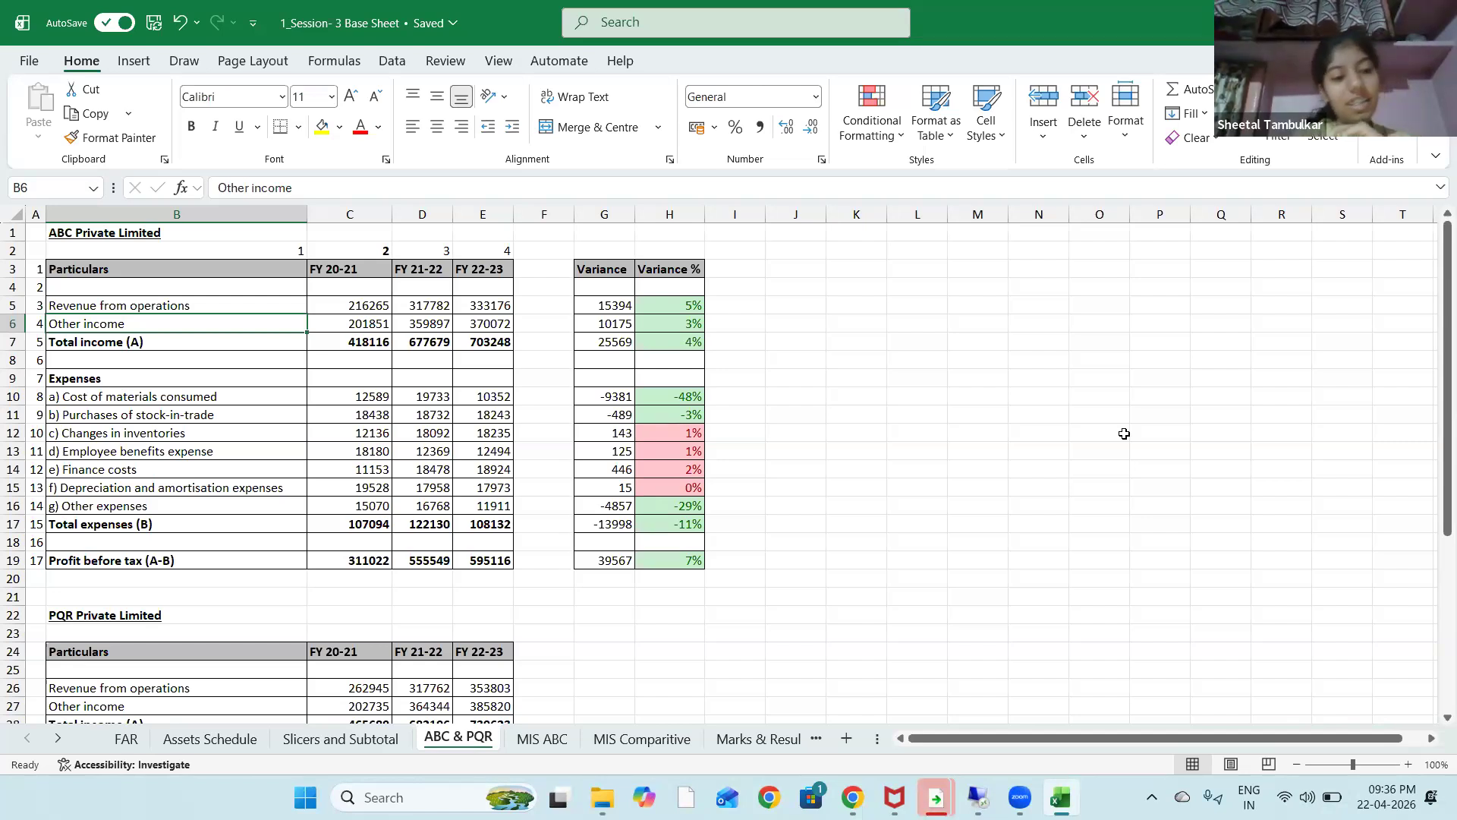
{"action": "left_click", "coordinate": [552, 737]}
{"action": "key", "text": "Right"}
{"action": "key", "text": "F2"}
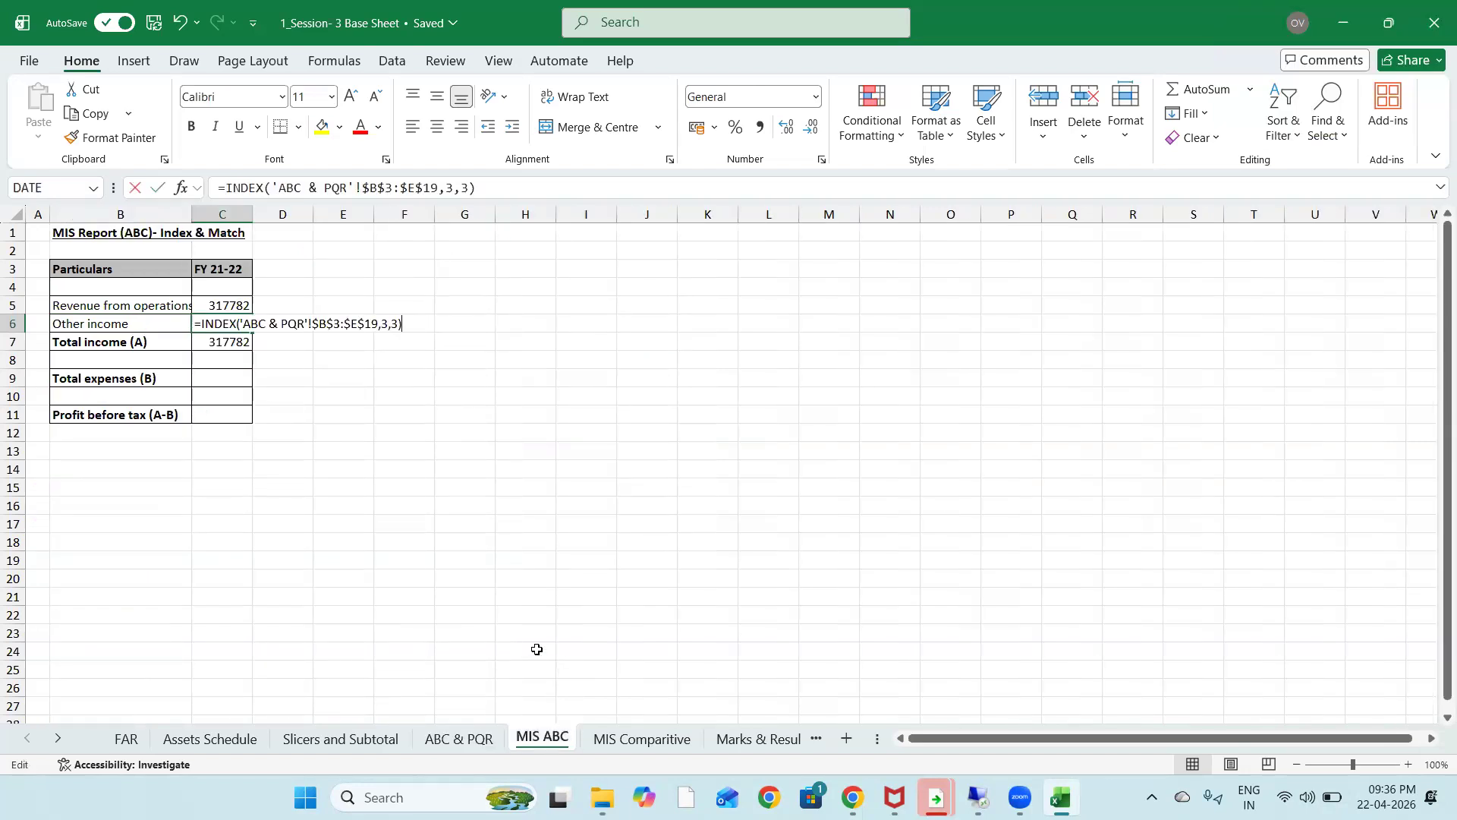
{"action": "key", "text": "Left"}
{"action": "key", "text": "Left"}
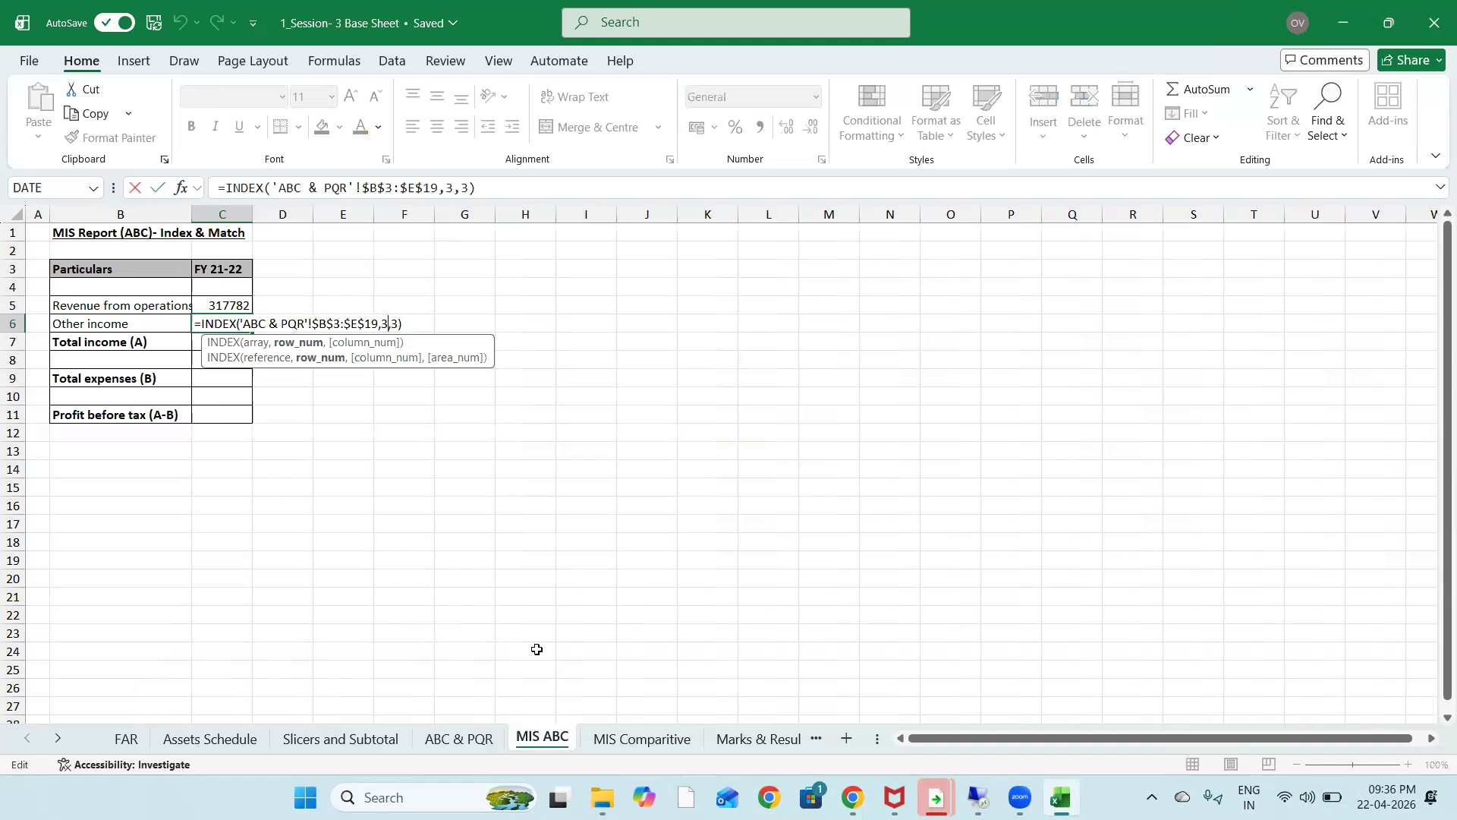
{"action": "key", "text": "BackSpace"}
{"action": "type", "text": "4"}
{"action": "key", "text": "Return"}
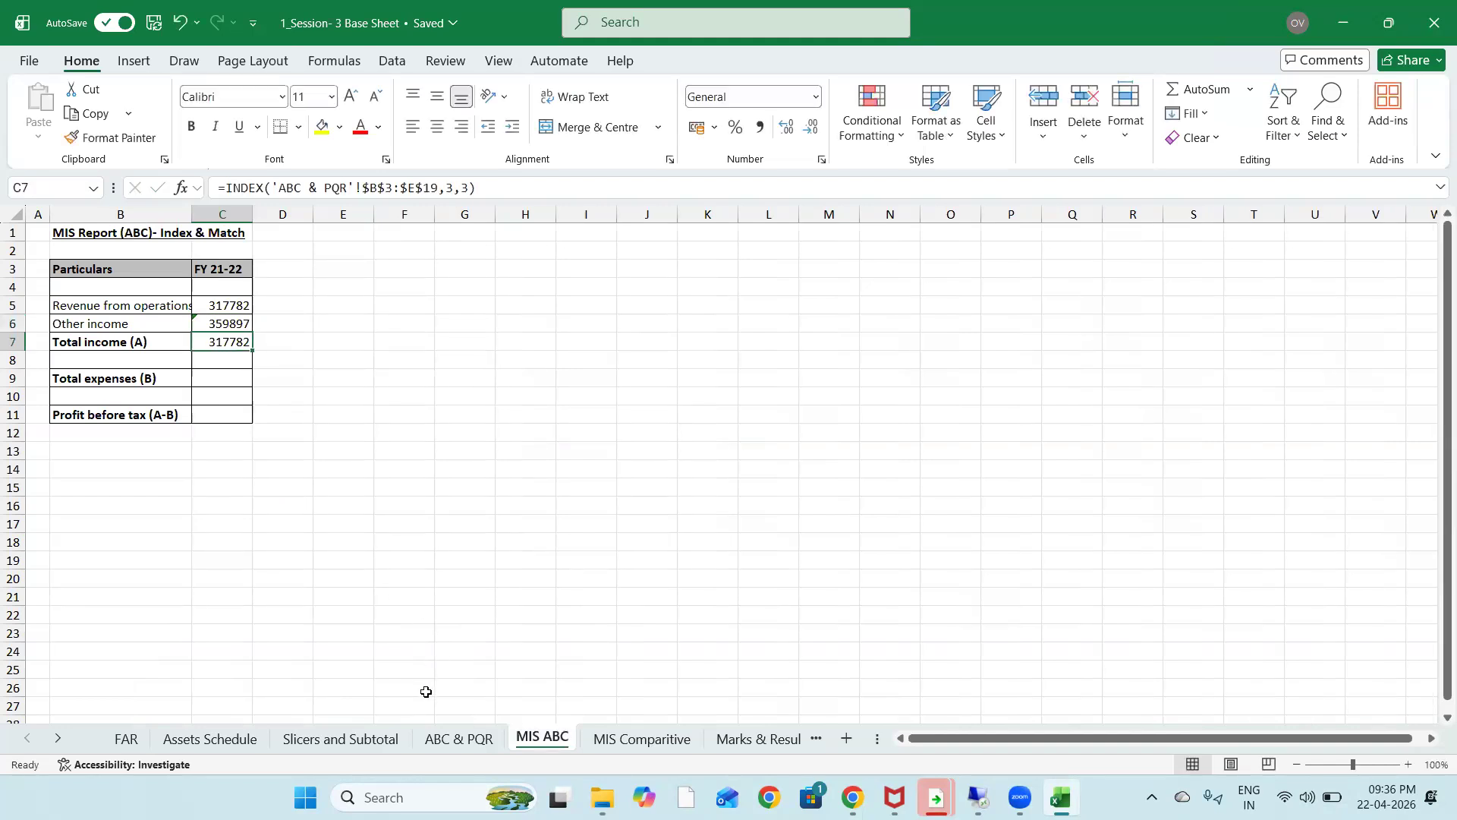
Compare C6's result with Other income for FY 21-22 in D6 of ABC & PQR, bolding that cell briefly and removing the bold
{"action": "left_click", "coordinate": [472, 740]}
{"action": "left_click", "coordinate": [422, 326]}
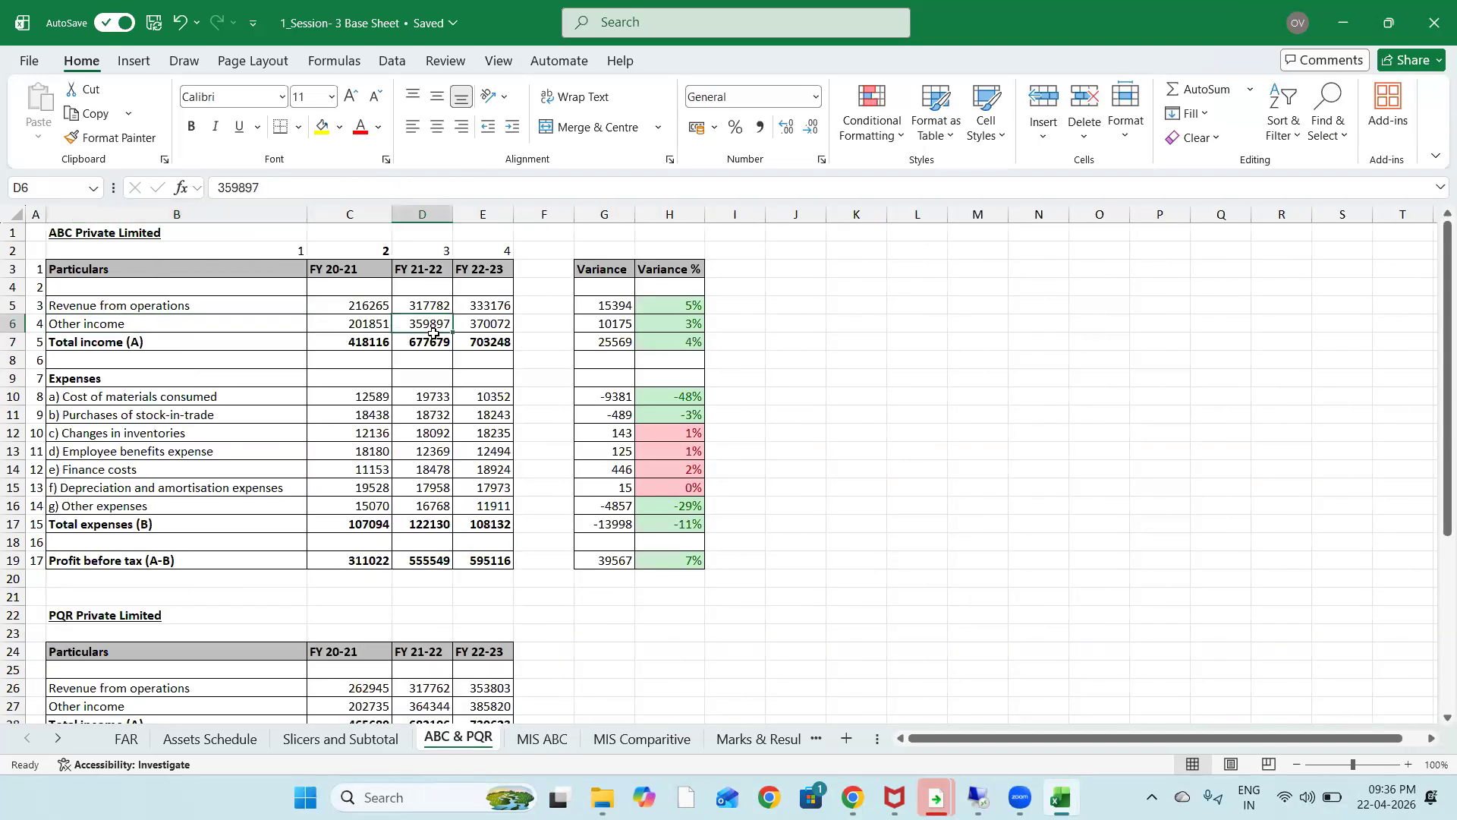
{"action": "key", "text": "ctrl+b"}
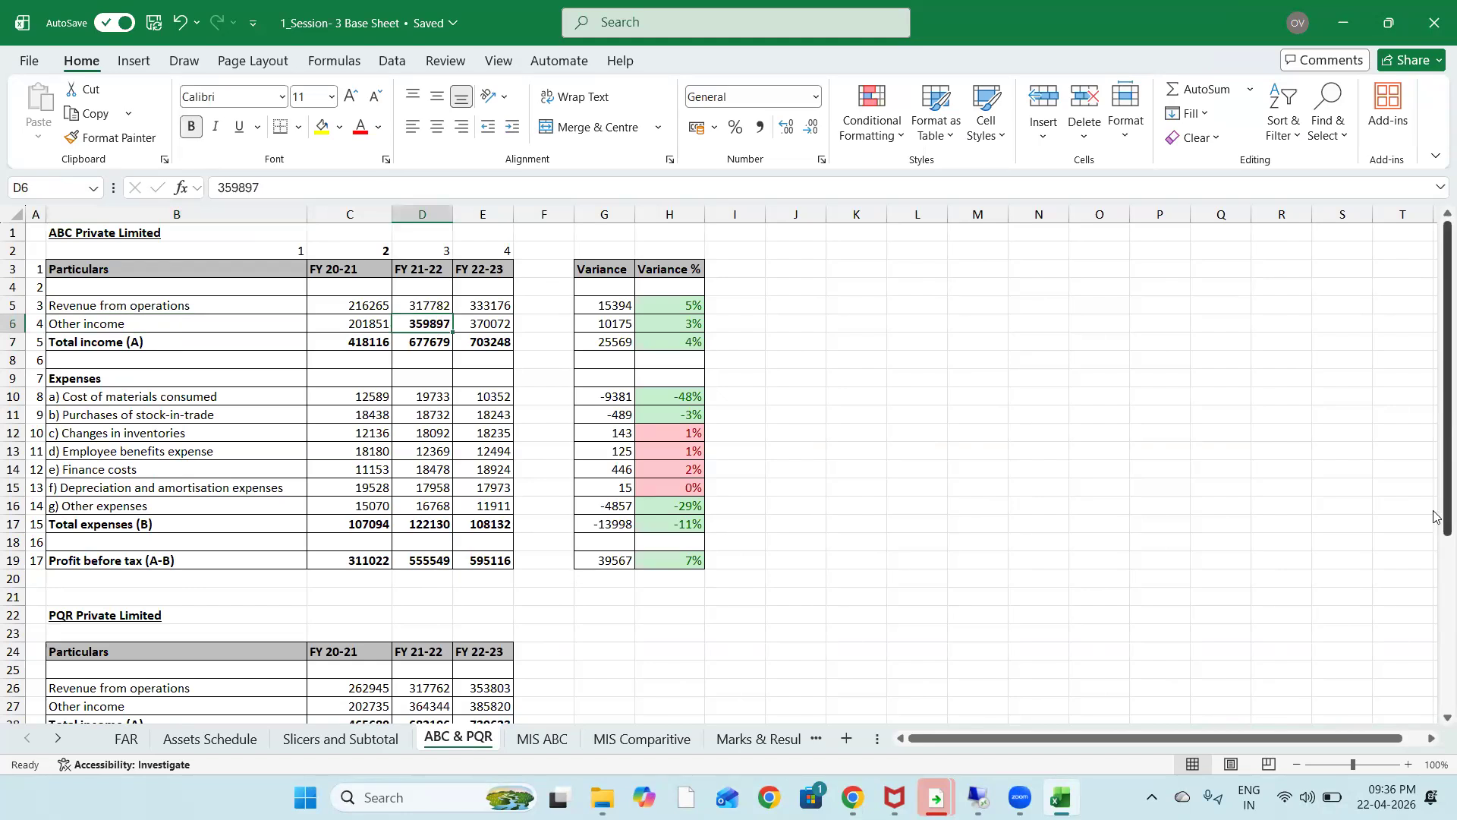
{"action": "key", "text": "ctrl+b"}
{"action": "left_click", "coordinate": [556, 741]}
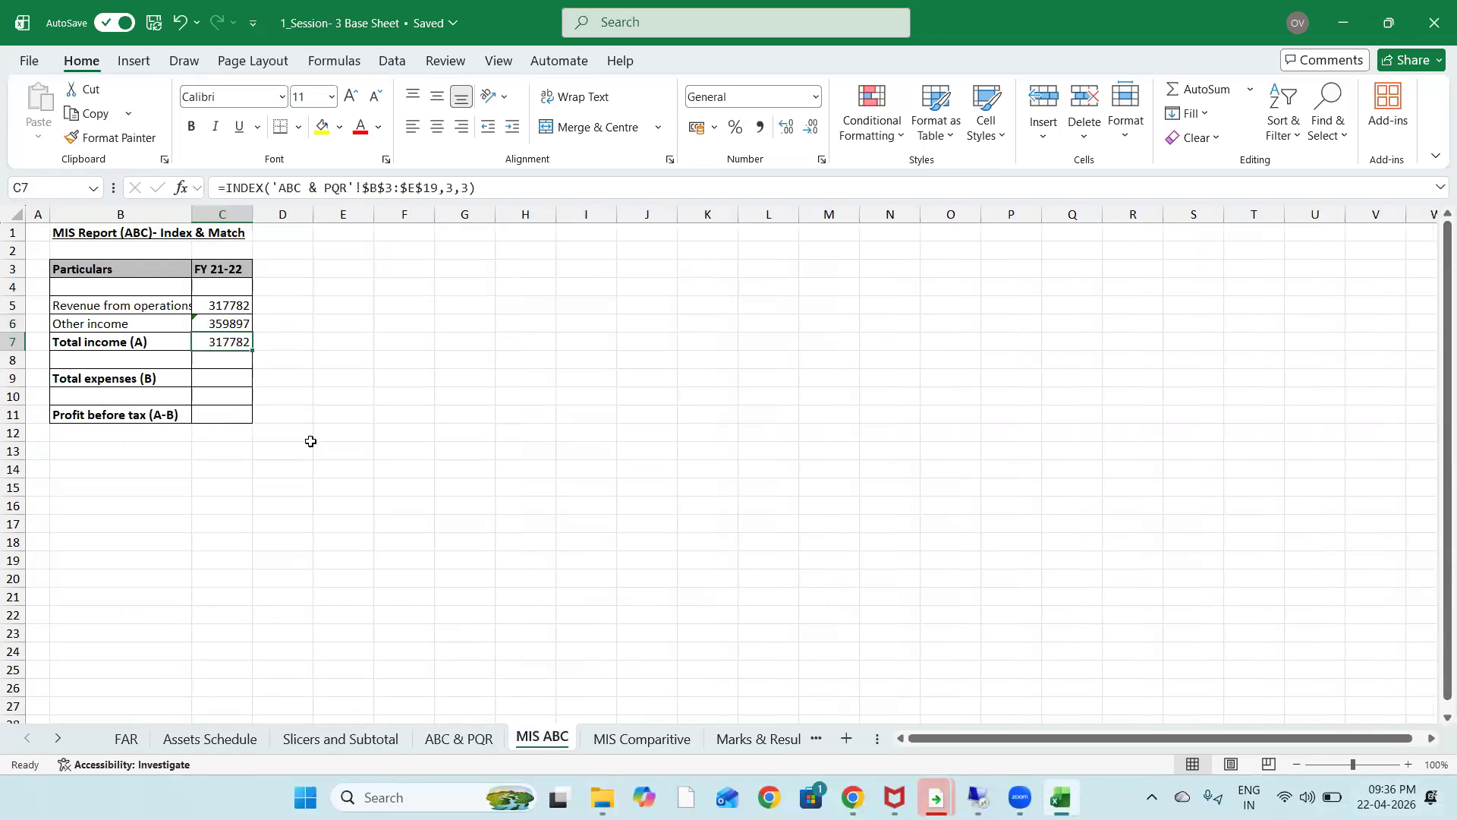
Look up the helper row numbers of Total income, Total expenses and Profit before tax on the ABC & PQR sheet
{"action": "left_click", "coordinate": [456, 740]}
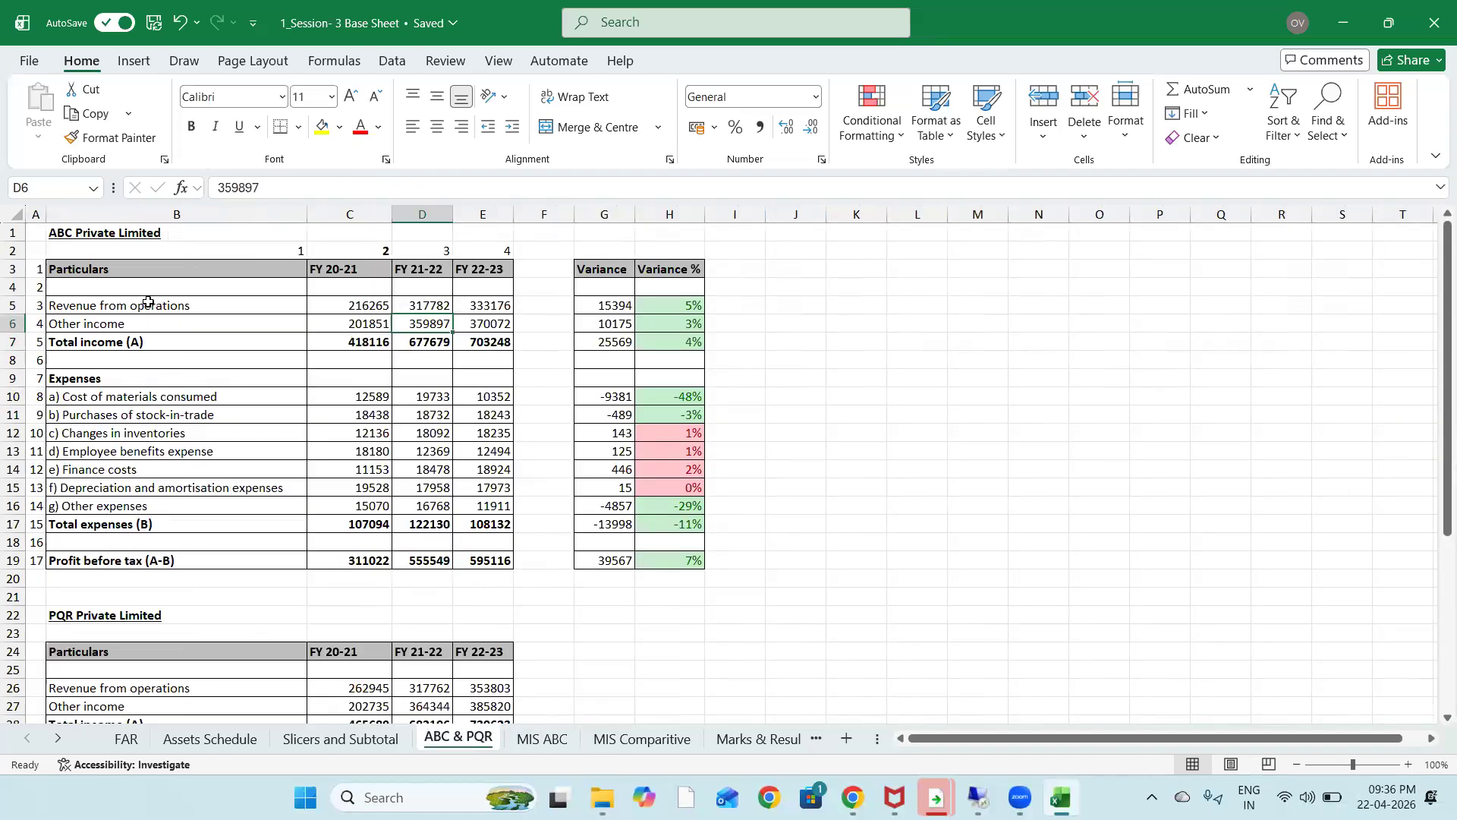
{"action": "left_click", "coordinate": [37, 341]}
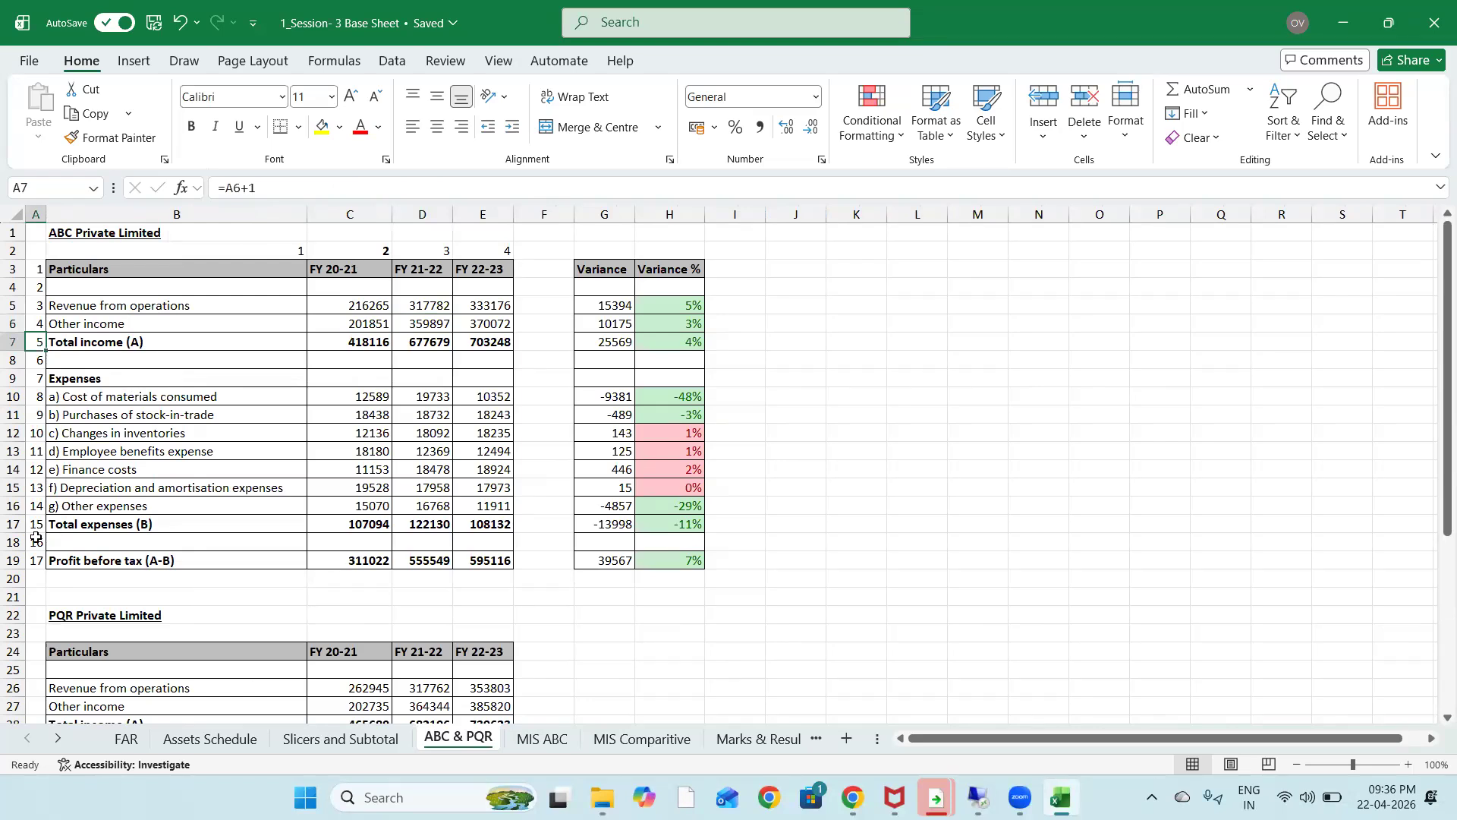
{"action": "left_click_drag", "start_coordinate": [34, 526], "coordinate": [38, 542]}
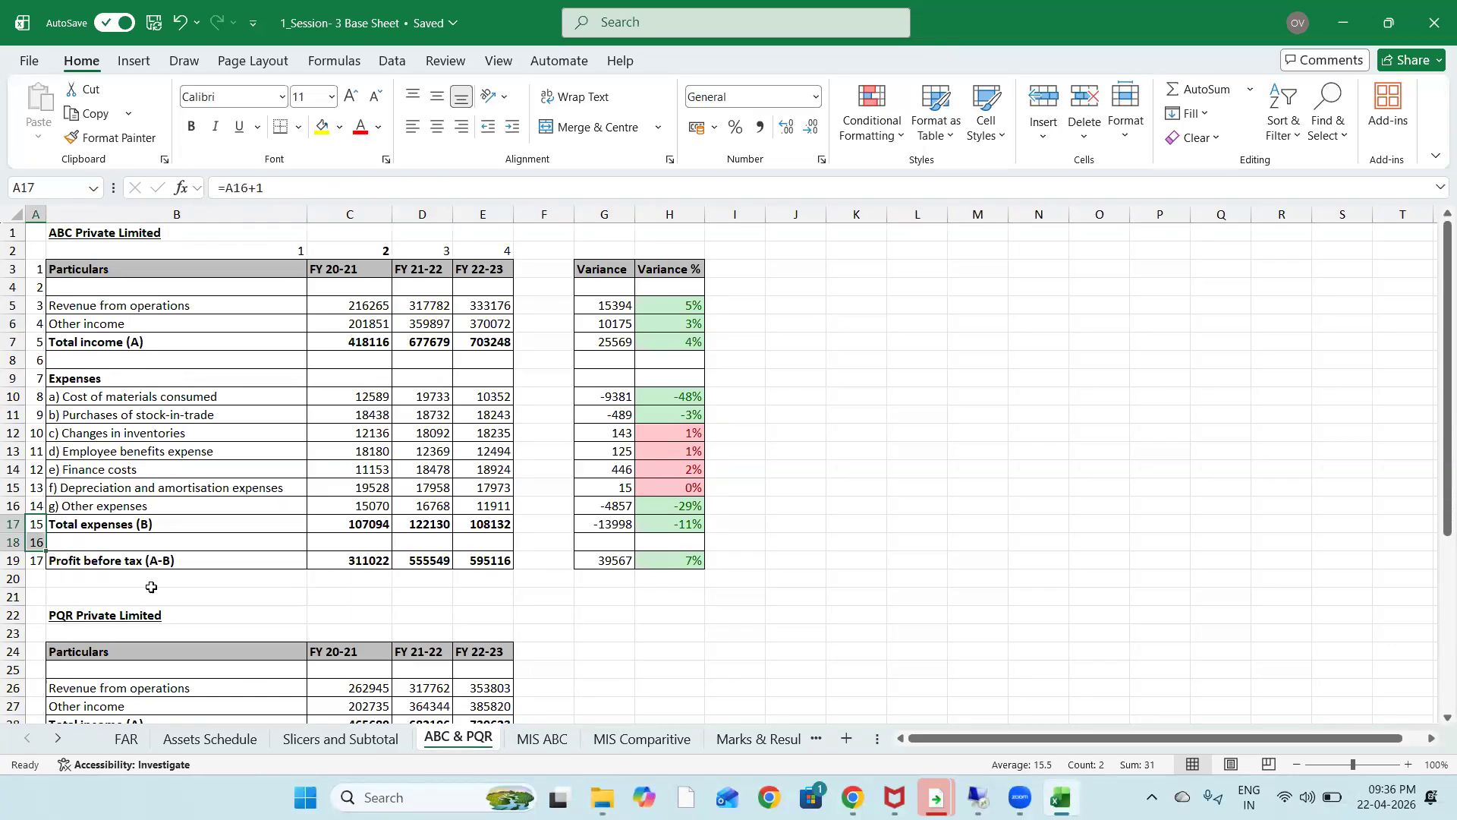
{"action": "left_click", "coordinate": [91, 576]}
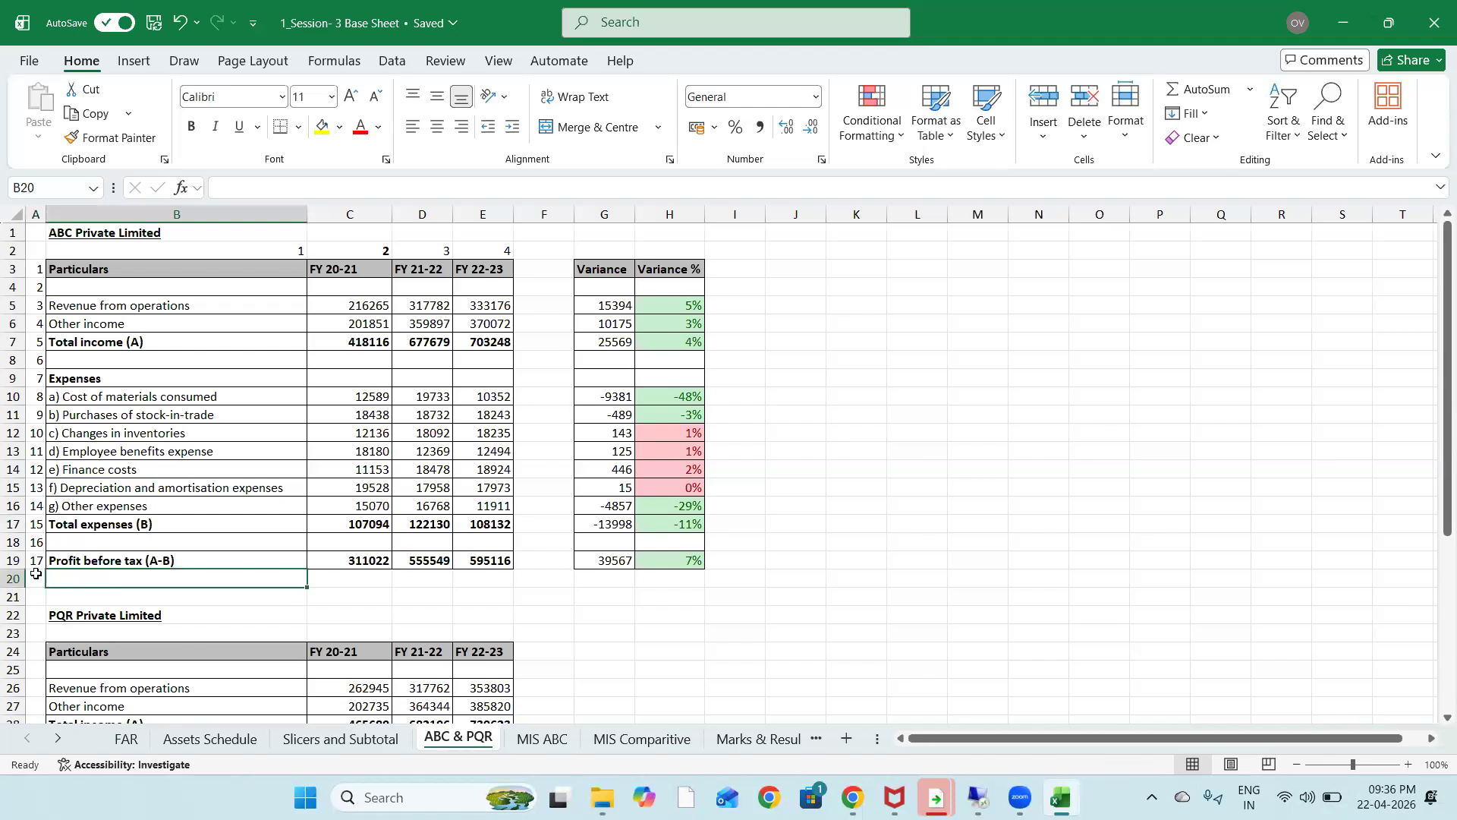
{"action": "left_click", "coordinate": [542, 738]}
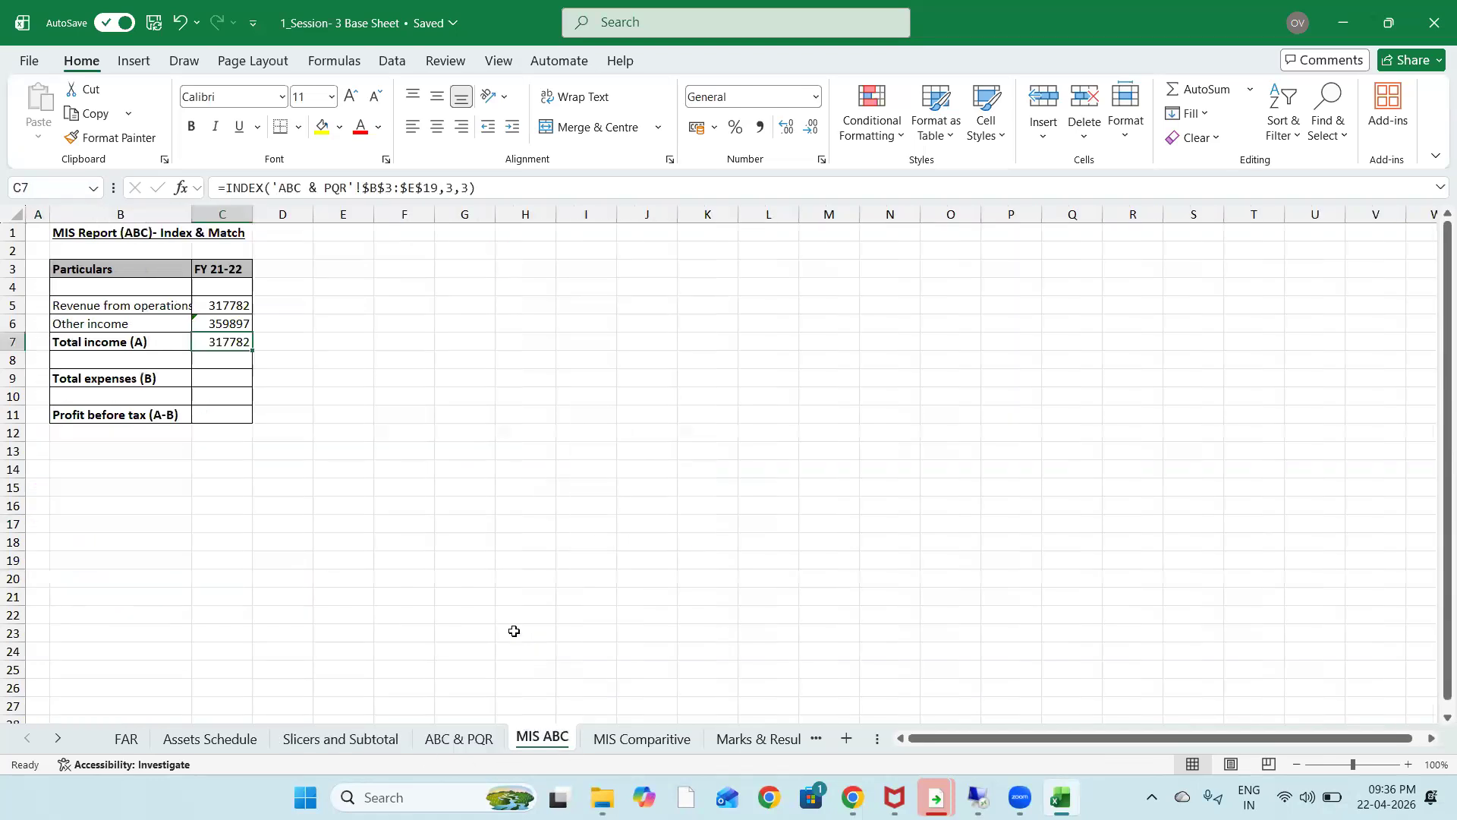
Set the row number in the Total income INDEX formula in C7 to 5
{"action": "key", "text": "F2"}
{"action": "key", "text": "Left"}
{"action": "key", "text": "Left"}
{"action": "key", "text": "Left"}
{"action": "key", "text": "BackSpace"}
{"action": "type", "text": "5"}
{"action": "key", "text": "Return"}
Copy the INDEX formula from C7 into C9 for Total expenses and C11 for Profit before tax
{"action": "key", "text": "Up"}
{"action": "key", "text": "ctrl+c"}
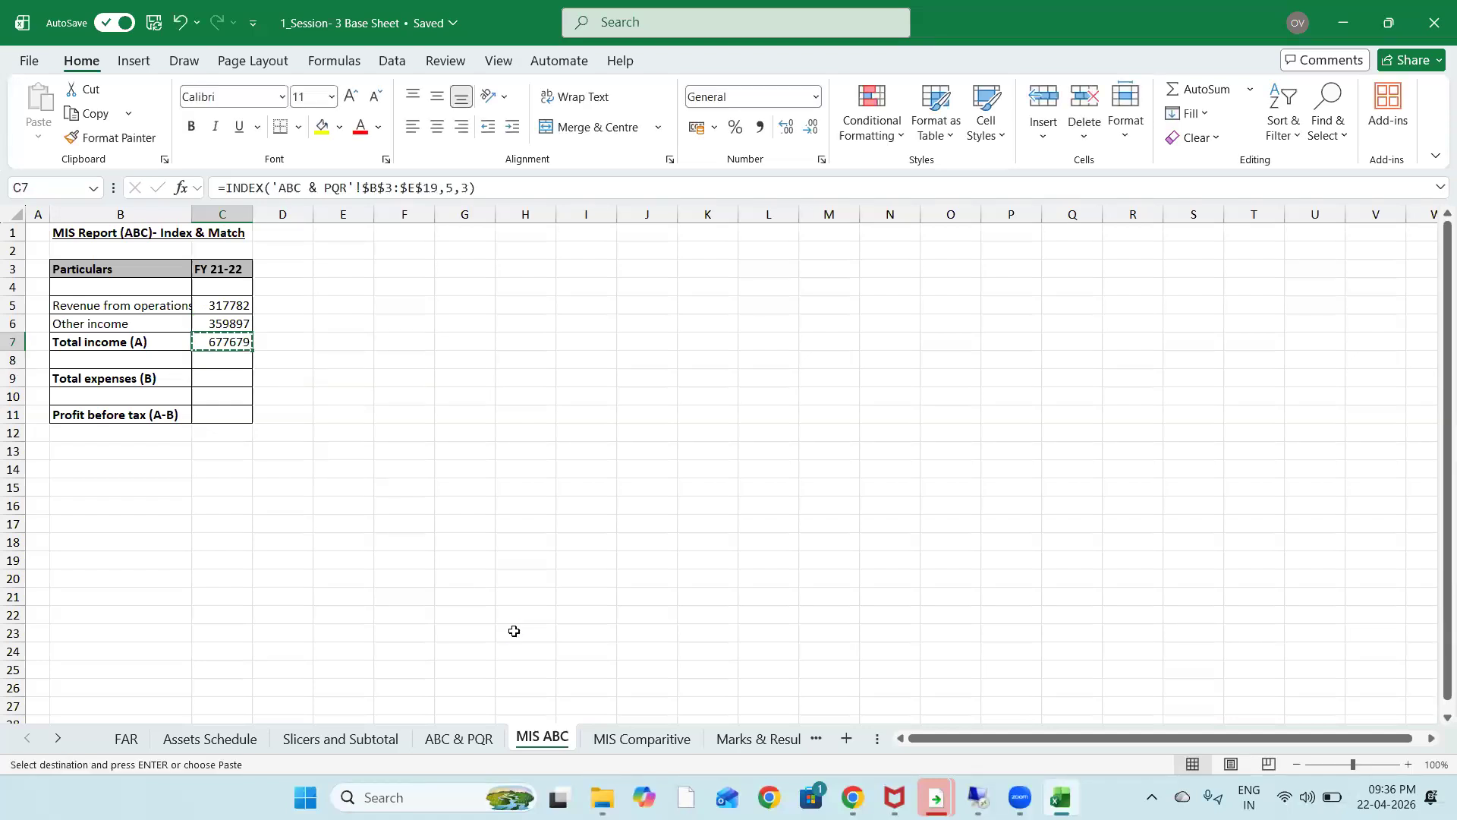
{"action": "key", "text": "Down"}
{"action": "key", "text": "Down"}
{"action": "key", "text": "ctrl+v"}
{"action": "key", "text": "Down"}
{"action": "key", "text": "Down"}
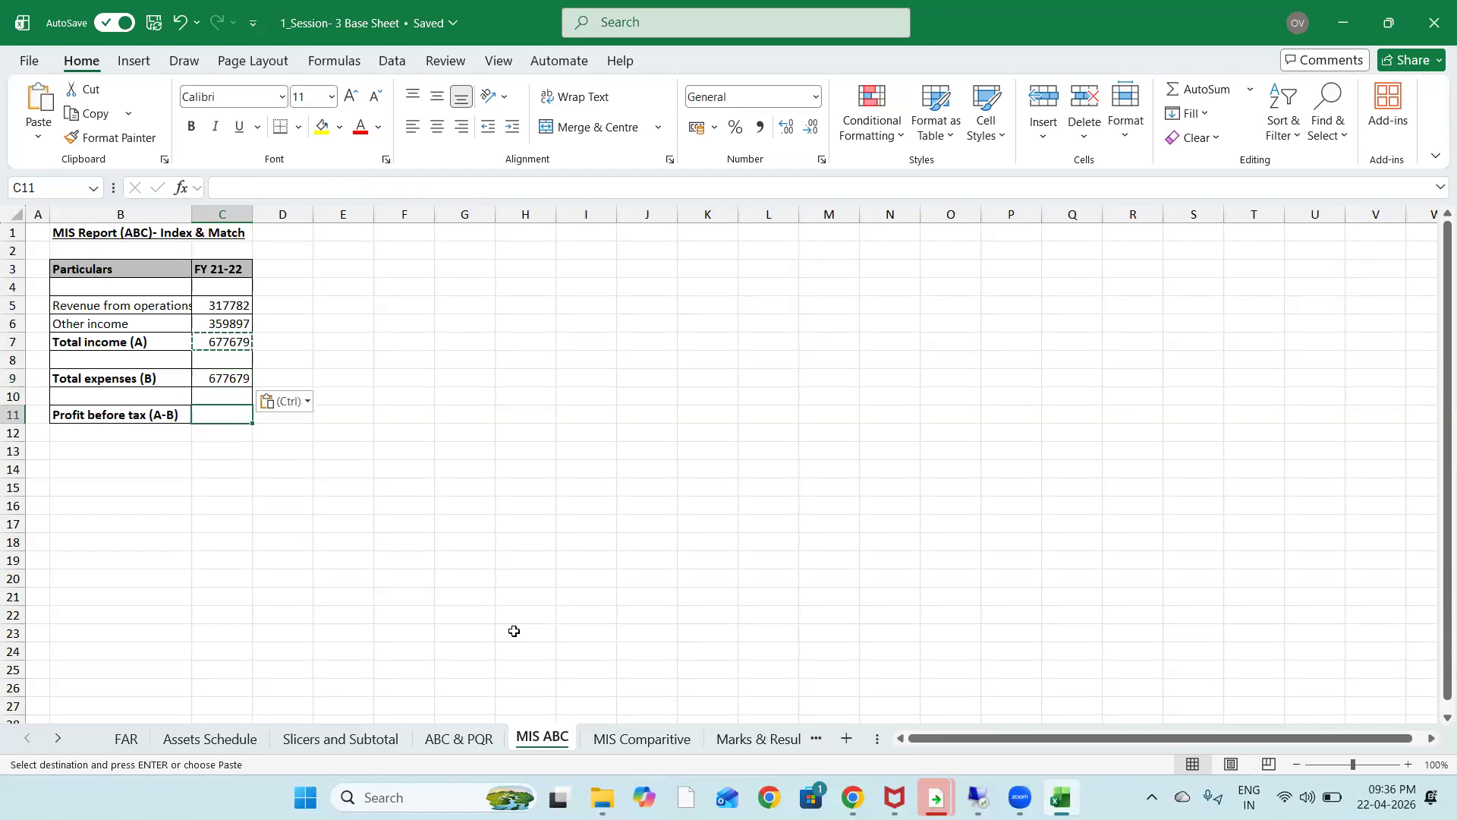
{"action": "key", "text": "ctrl+v"}
{"action": "key", "text": "Escape"}
Set the row number in the Total expenses INDEX formula in C9 to 15
{"action": "key", "text": "Up"}
{"action": "key", "text": "Up"}
{"action": "key", "text": "F2"}
{"action": "key", "text": "Left"}
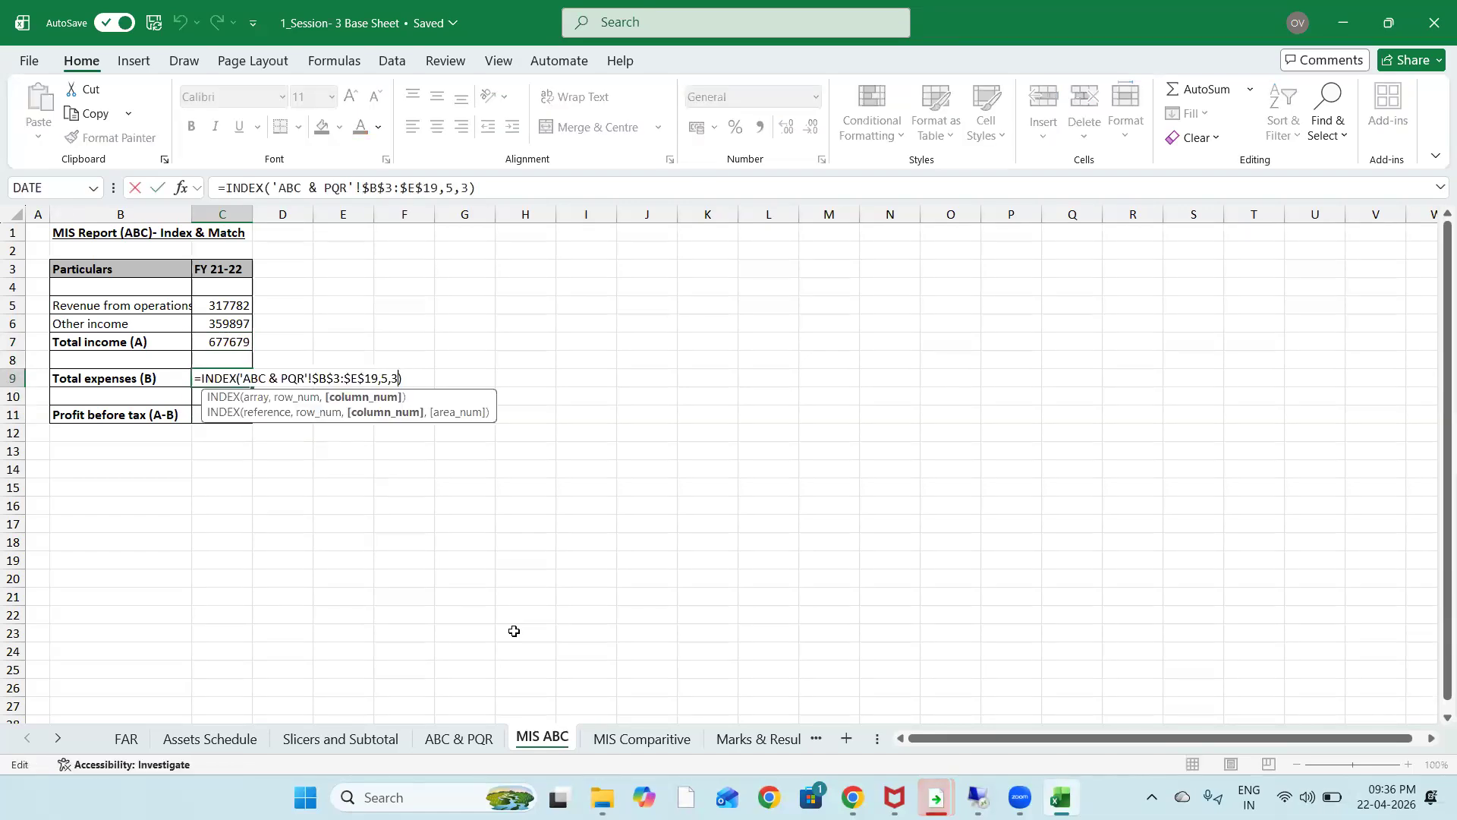
{"action": "key", "text": "Left"}
{"action": "key", "text": "Left"}
{"action": "key", "text": "Left"}
{"action": "type", "text": "1"}
{"action": "key", "text": "Return"}
Set the row number in the Profit before tax INDEX formula in C11 to 17
{"action": "key", "text": "Down"}
{"action": "key", "text": "F2"}
{"action": "key", "text": "Left"}
{"action": "key", "text": "Left"}
{"action": "key", "text": "Left"}
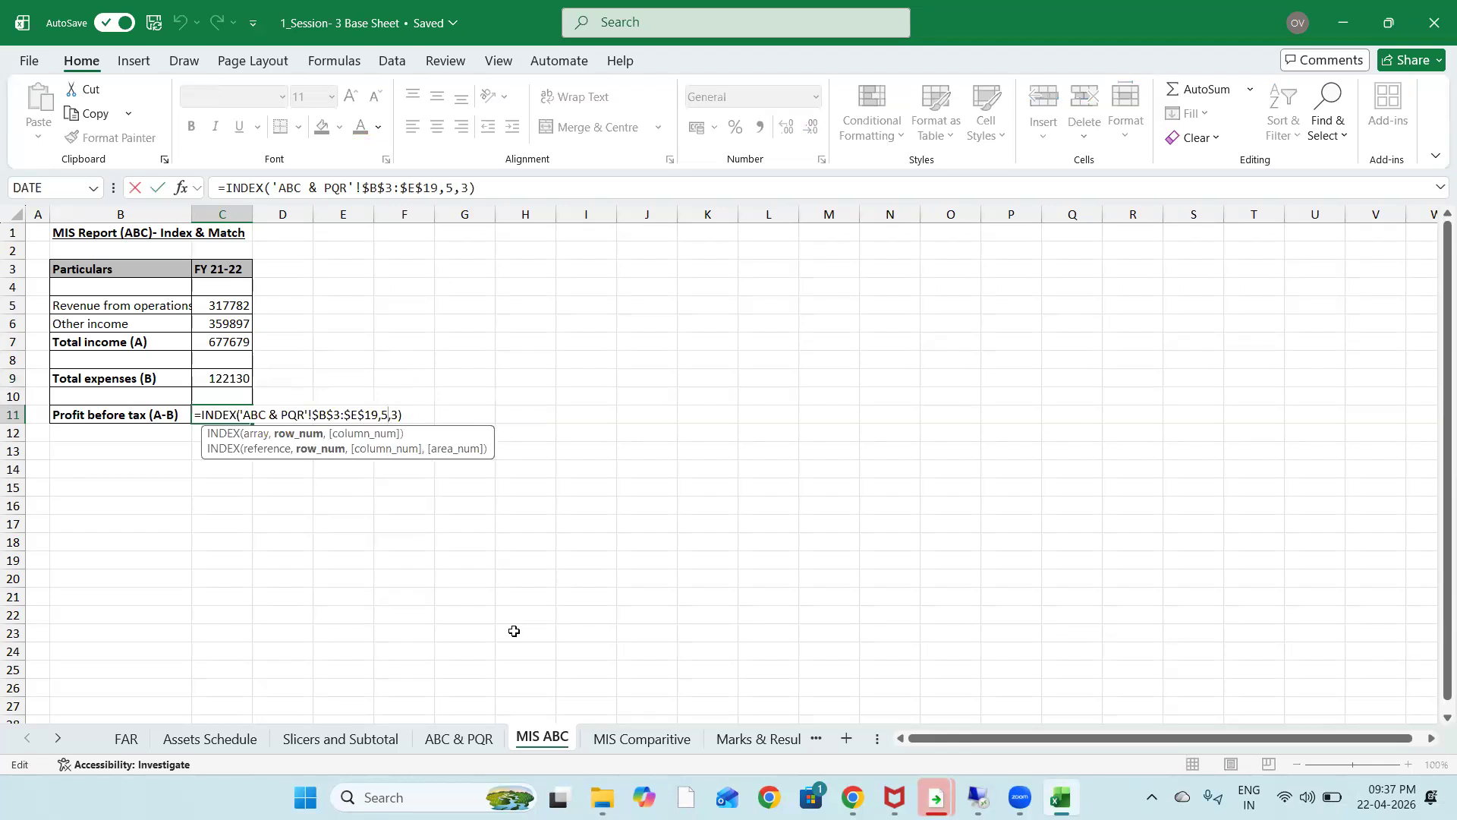
{"action": "key", "text": "BackSpace"}
{"action": "type", "text": "17"}
{"action": "key", "text": "Return"}
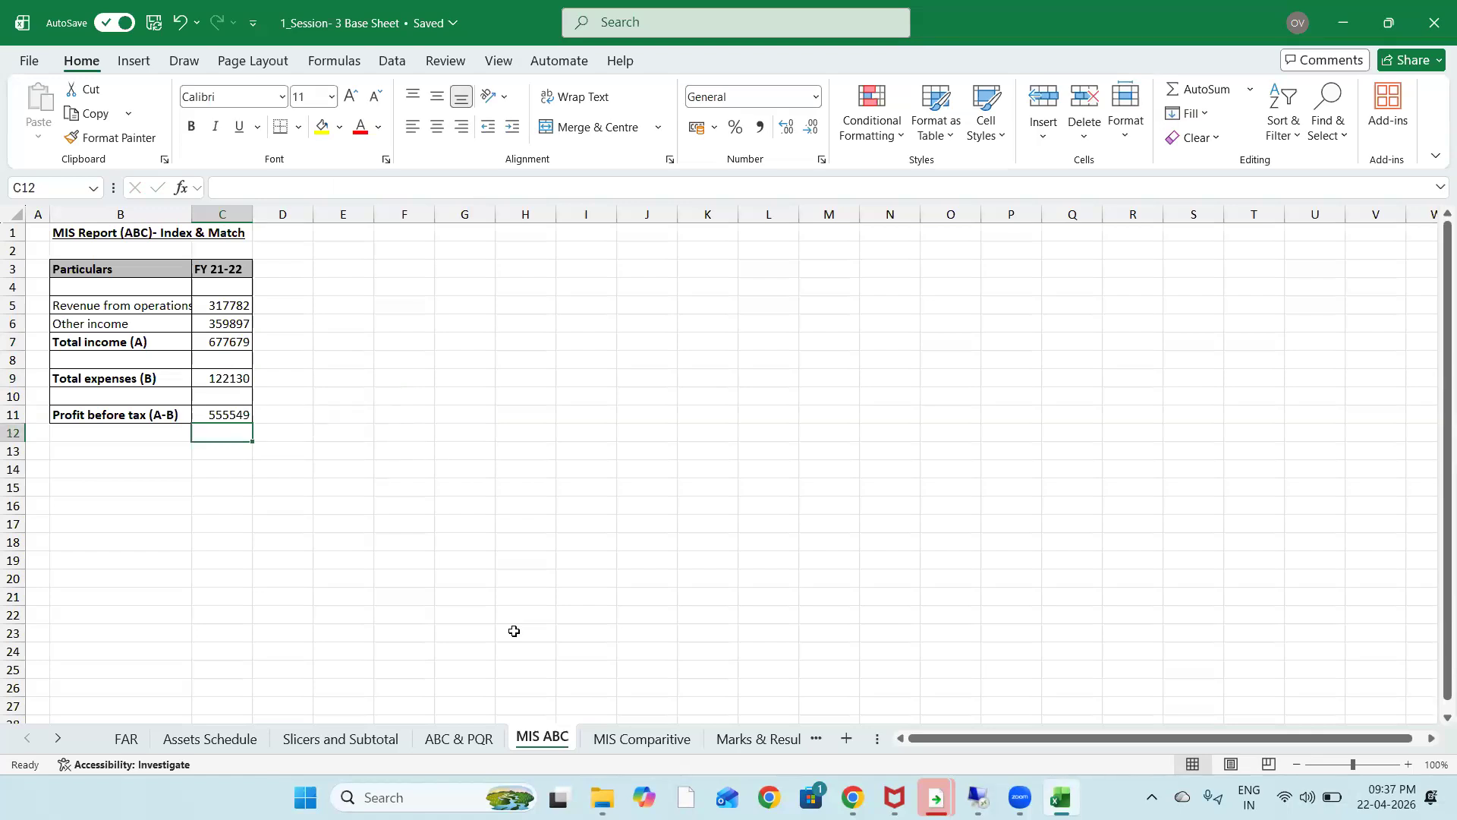
Start a MATCH formula in D5 of MIS ABC with B5 as the lookup value
{"action": "key", "text": "Up"}
{"action": "key", "text": "Up"}
{"action": "key", "text": "Up"}
{"action": "key", "text": "Up"}
{"action": "key", "text": "Up"}
{"action": "key", "text": "Up"}
{"action": "key", "text": "Up"}
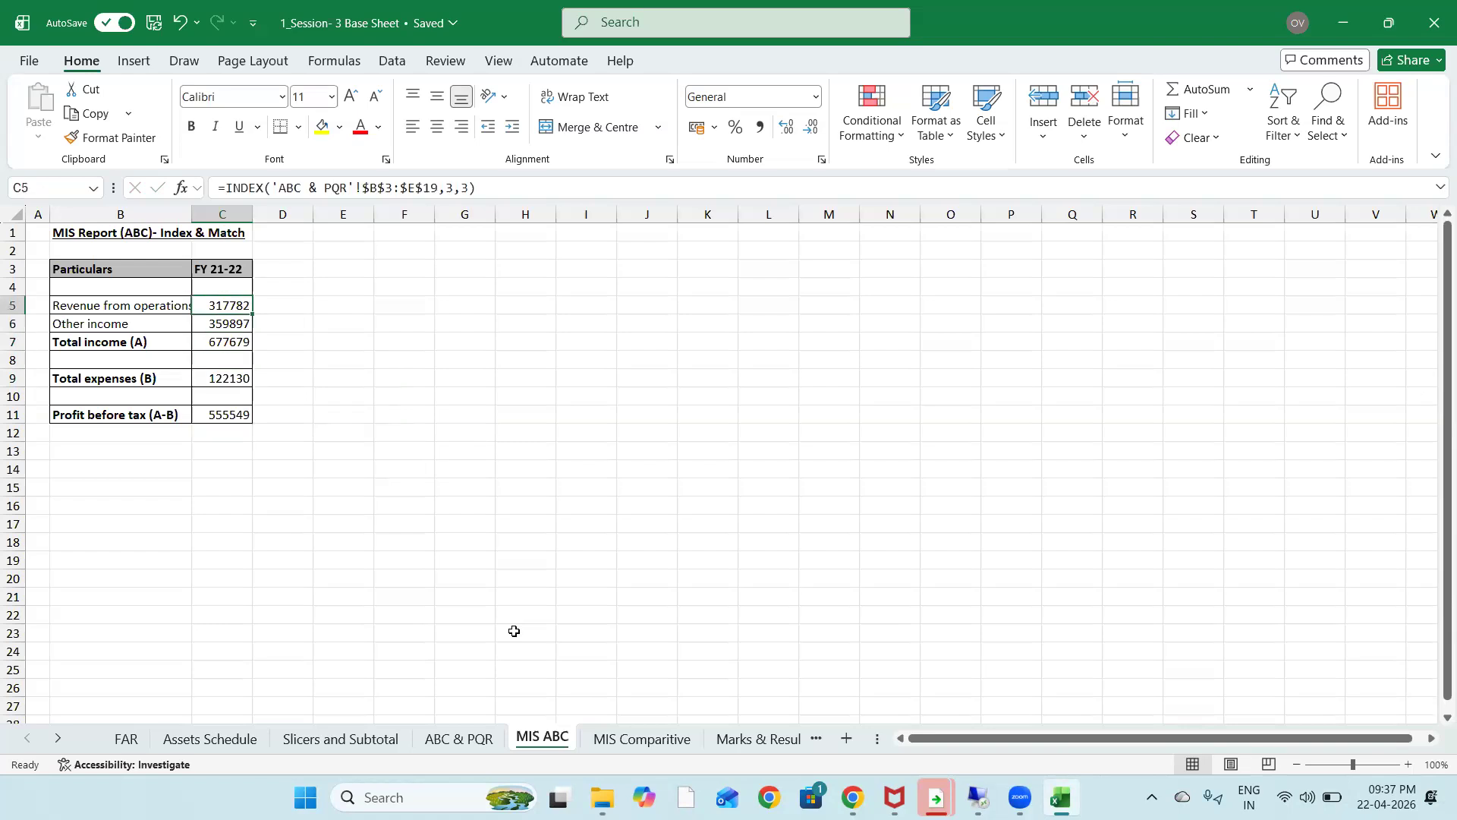
{"action": "key", "text": "Right"}
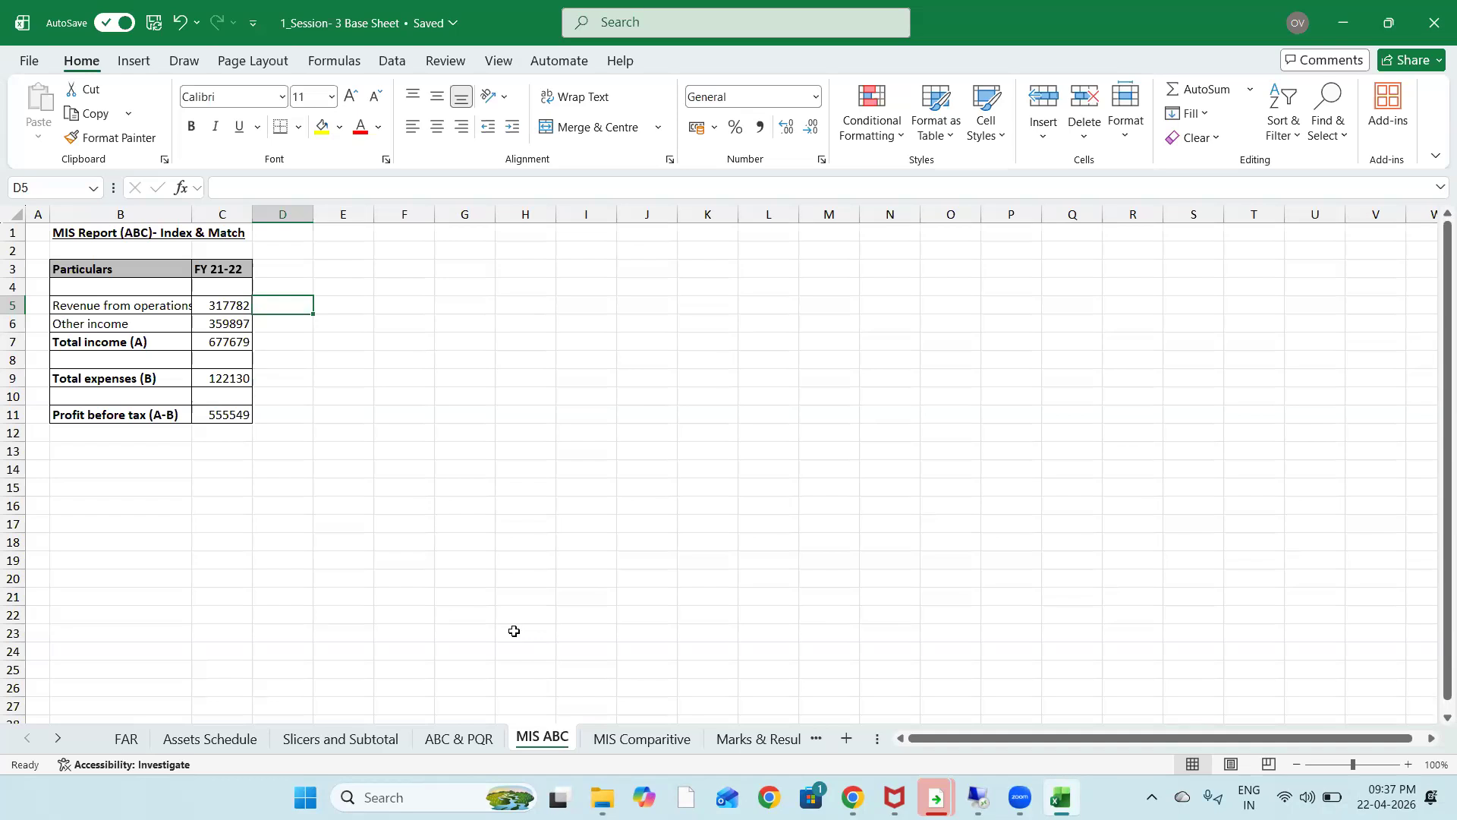
{"action": "type", "text": "="}
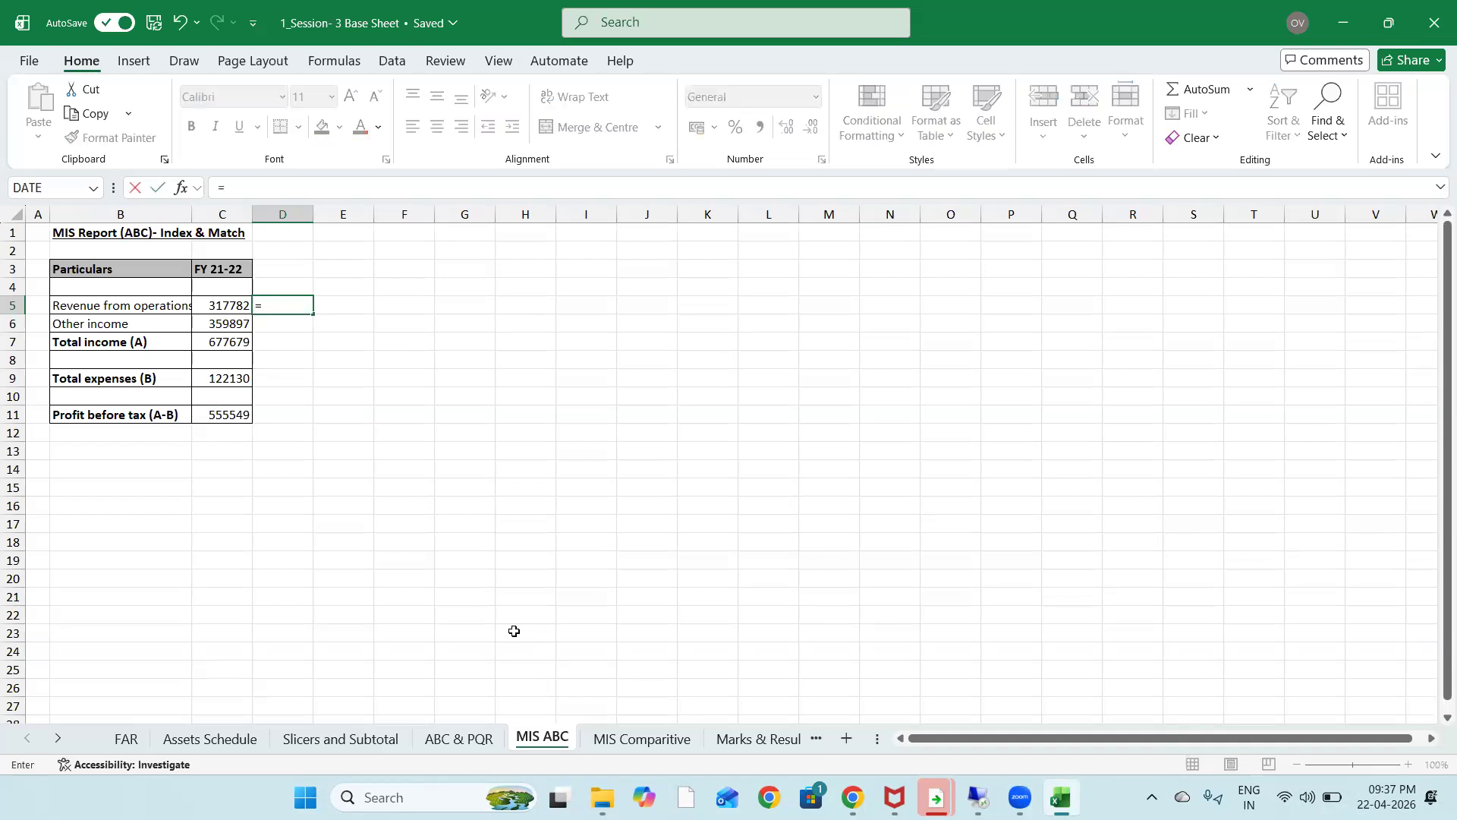
{"action": "type", "text": "match"}
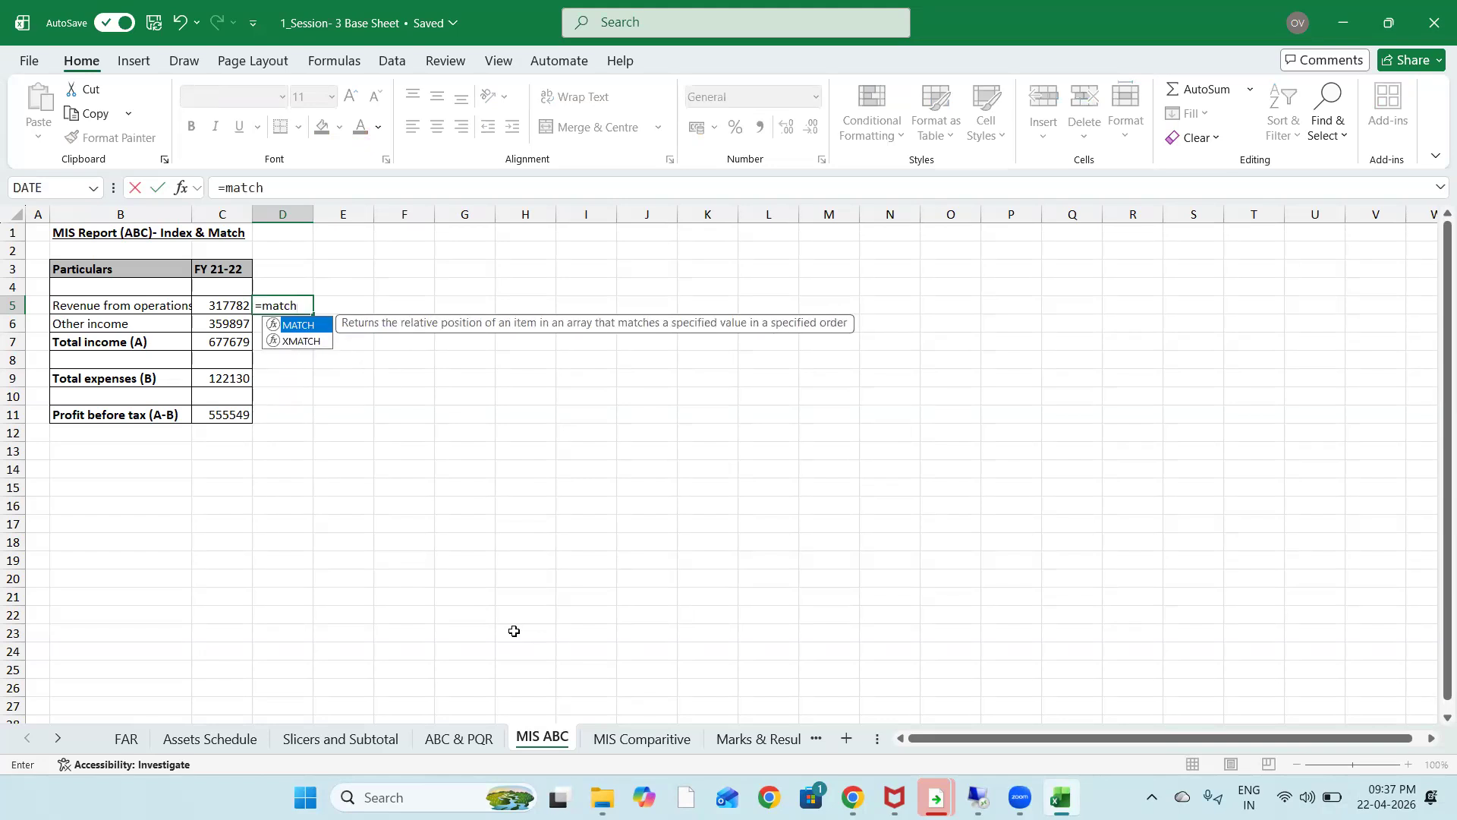
{"action": "key", "text": "Tab"}
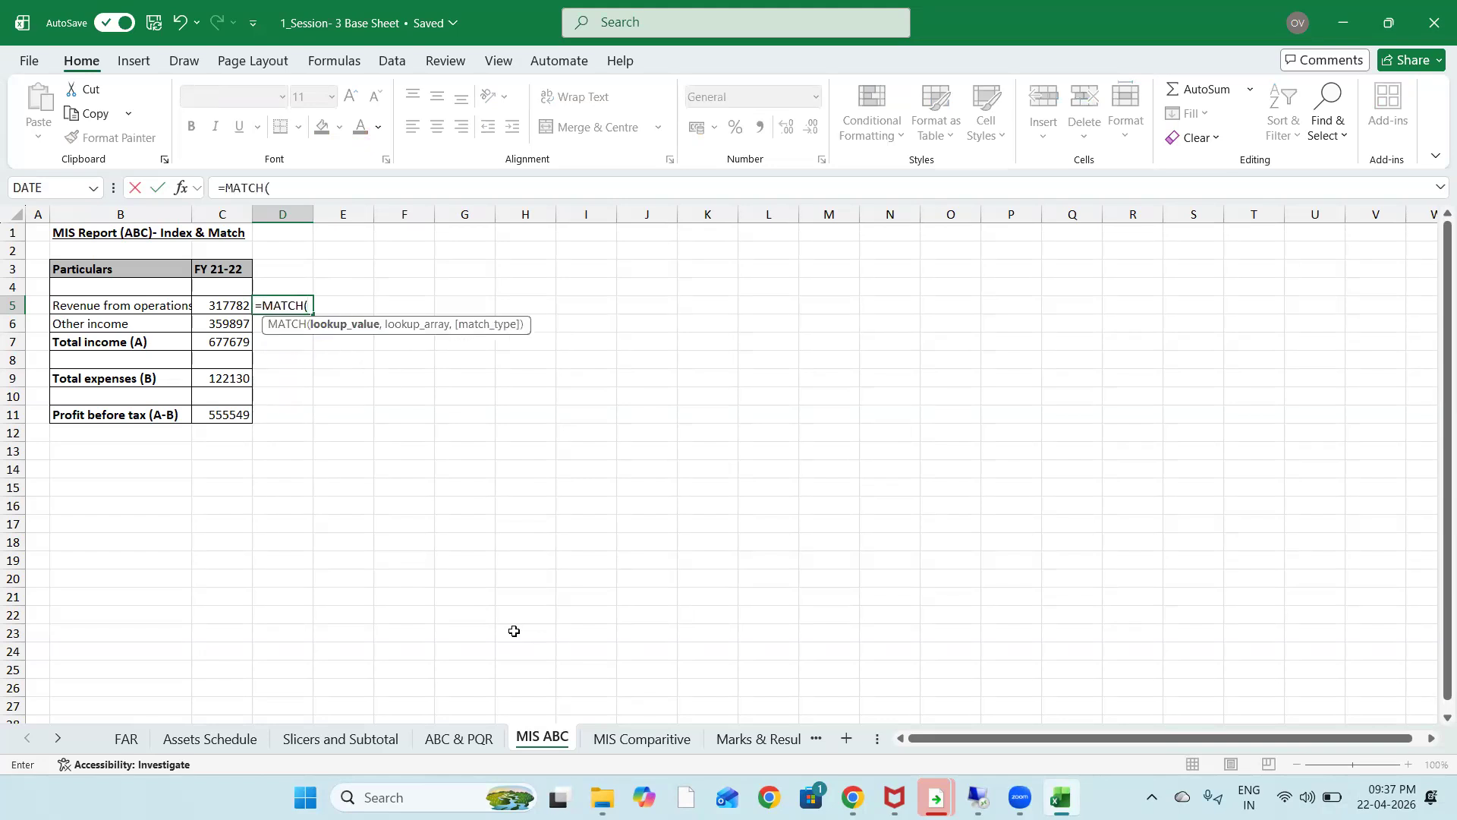
{"action": "key", "text": "Left"}
{"action": "key", "text": "Left"}
{"action": "type", "text": ","}
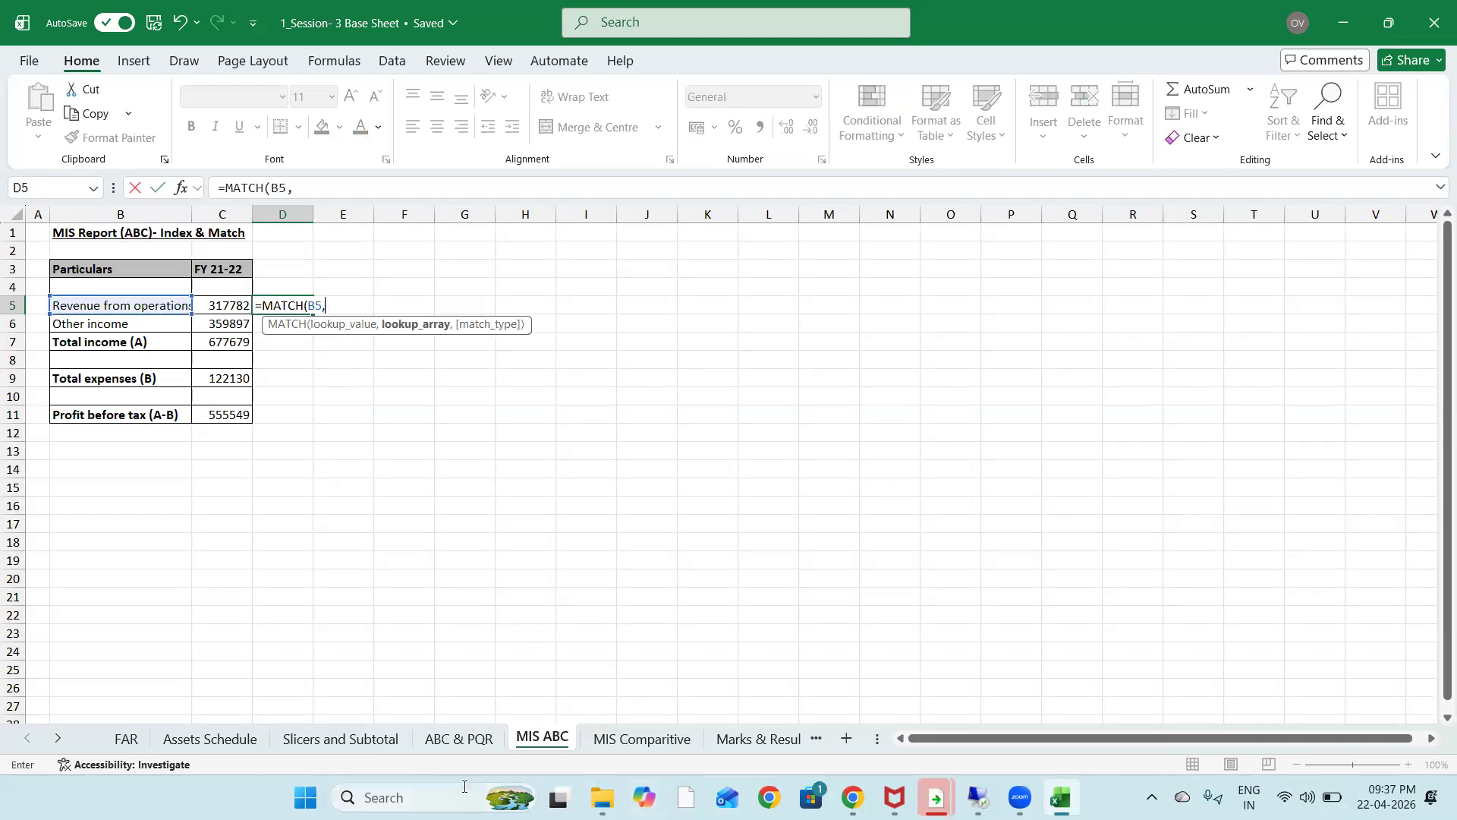
Complete D5's MATCH formula with the absolute lookup array 'ABC & PQR'!$B$3:$B$19 and no match type, and enter it
{"action": "left_click", "coordinate": [450, 734]}
{"action": "left_click_drag", "start_coordinate": [192, 260], "coordinate": [192, 560]}
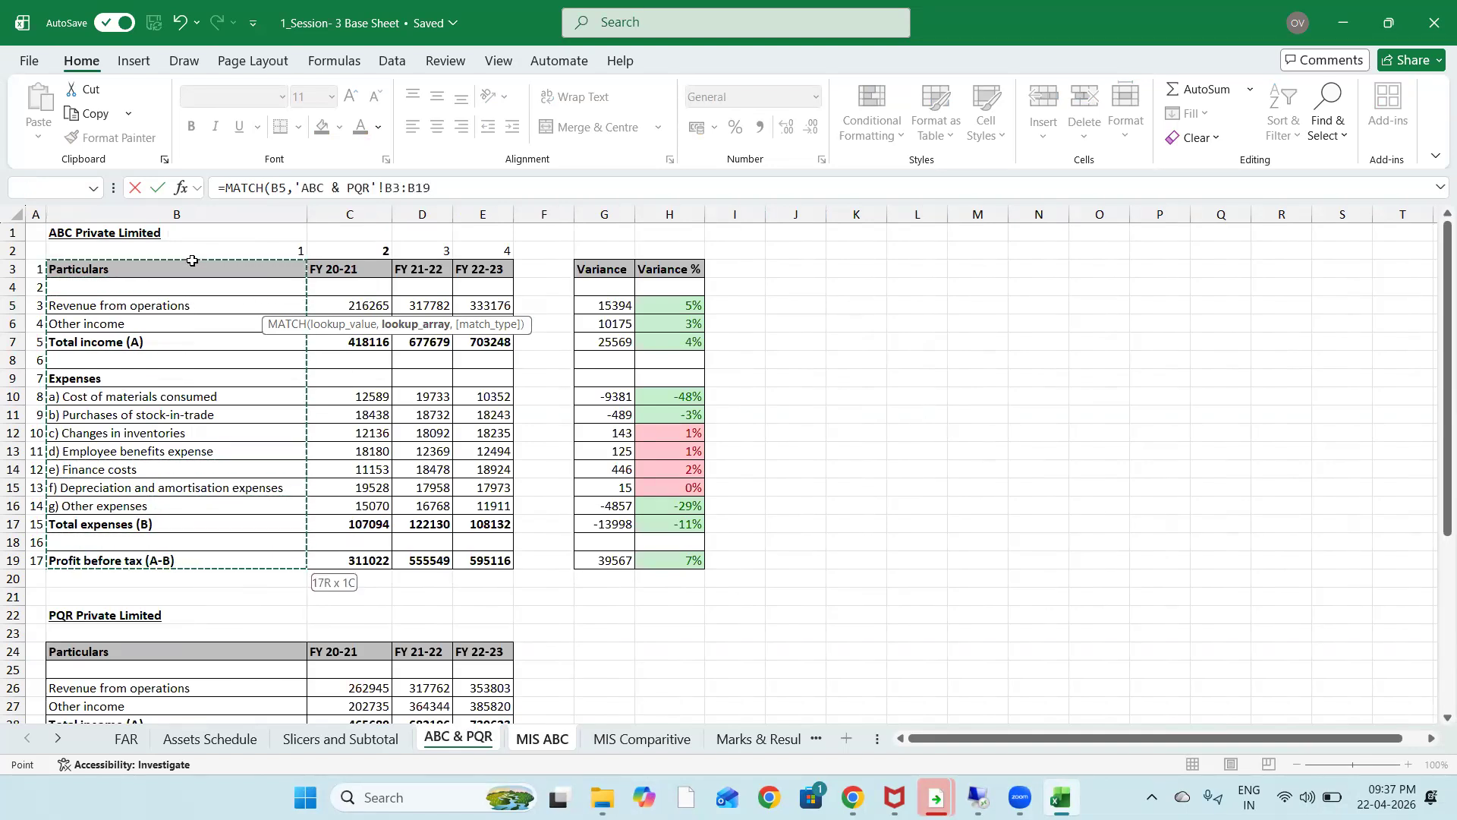
{"action": "key", "text": "F4"}
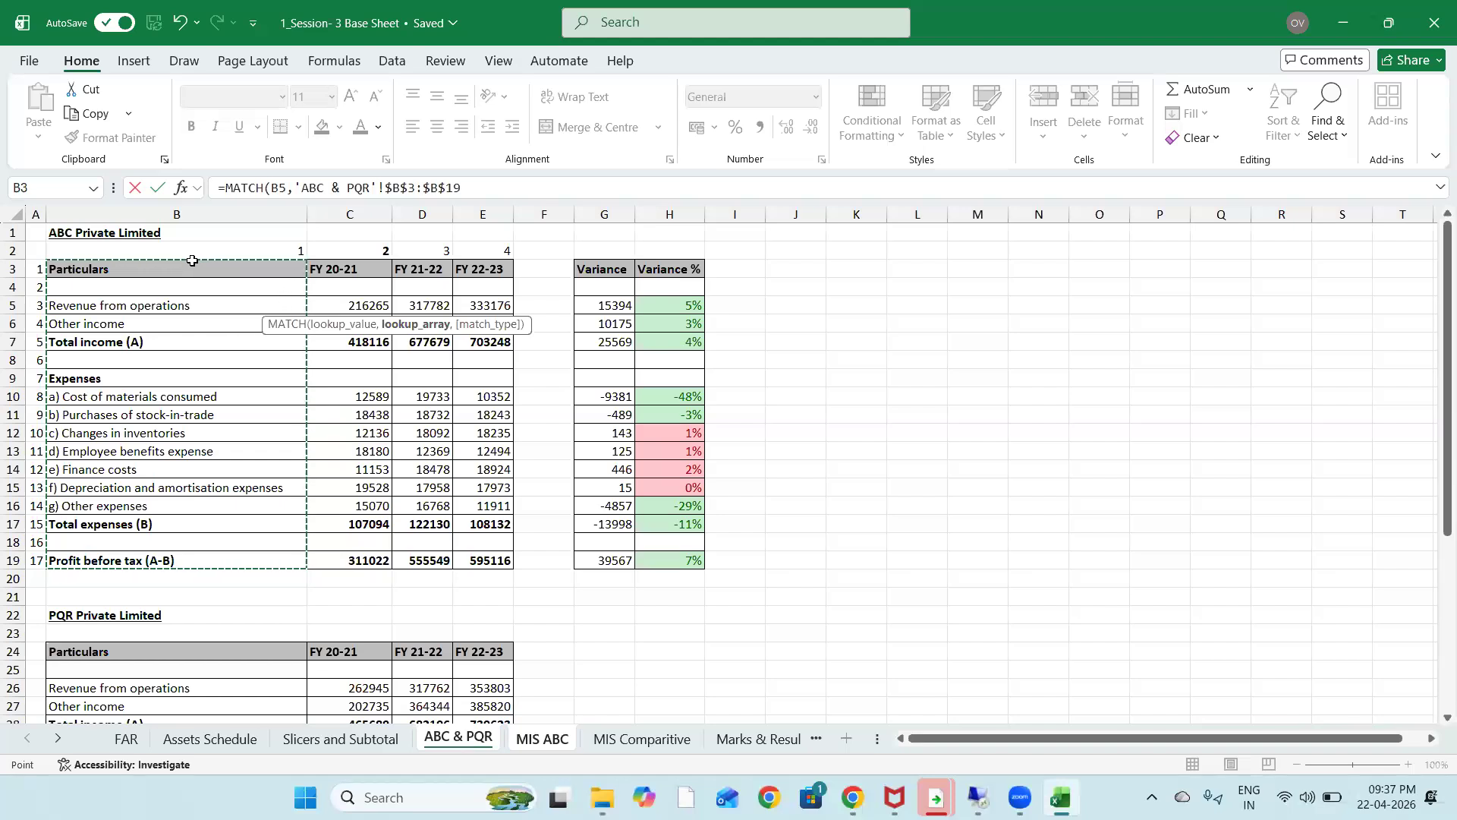
{"action": "key", "text": "Return"}
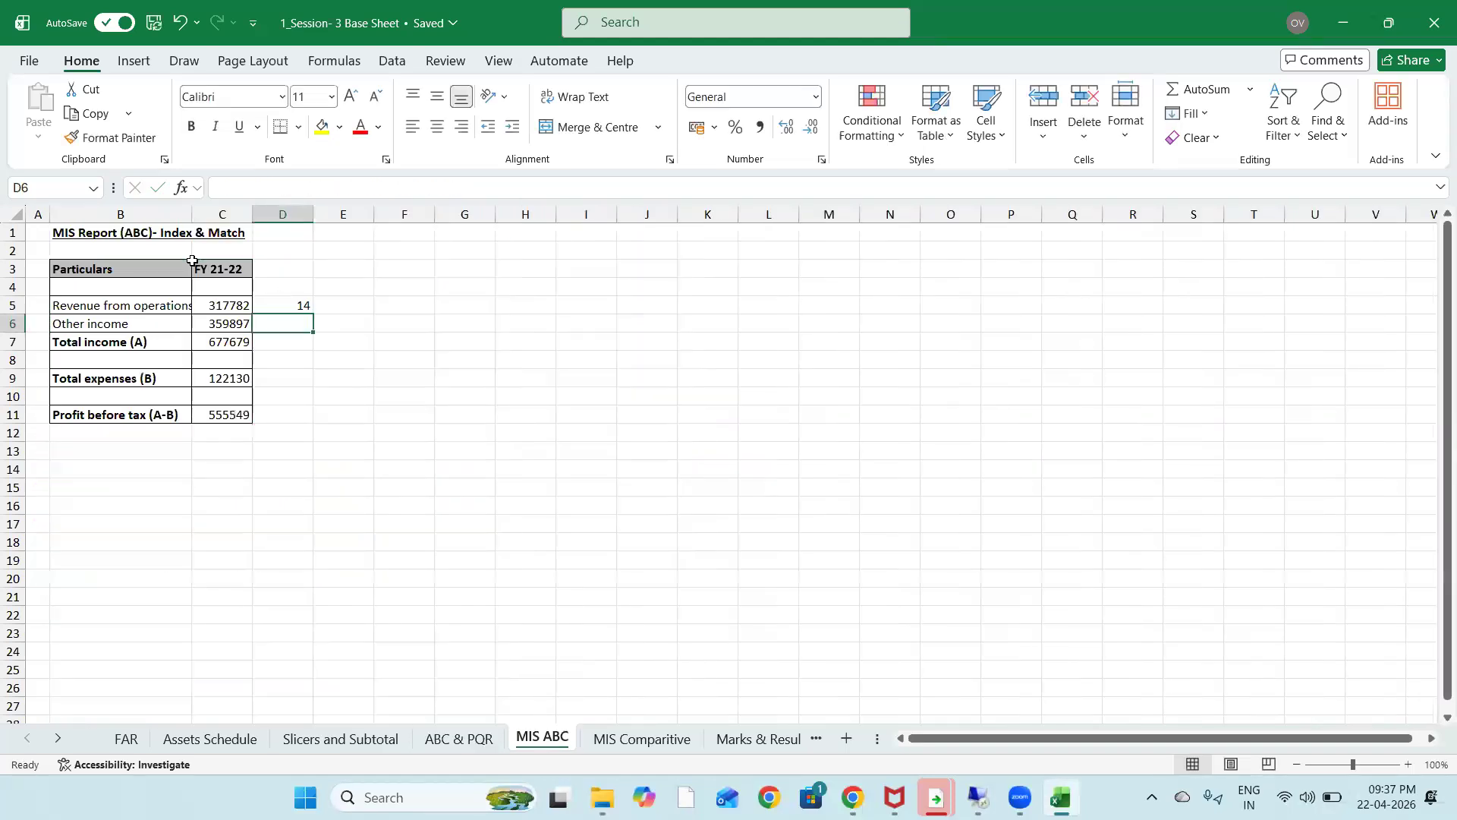
Review the MATCH formula in D5, and copy it down into D6
{"action": "key", "text": "Up"}
{"action": "key", "text": "F2"}
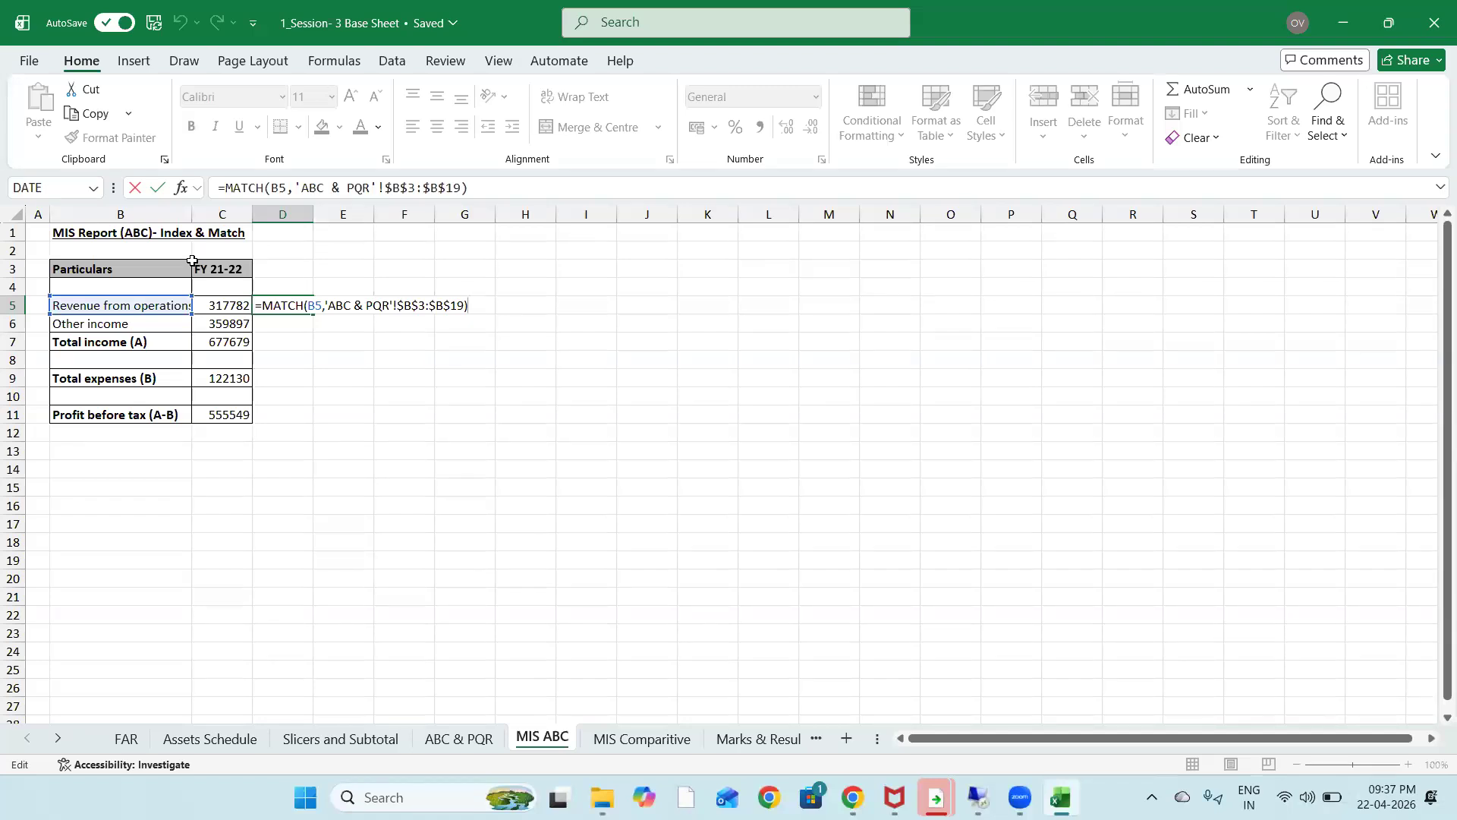
{"action": "key", "text": "Return"}
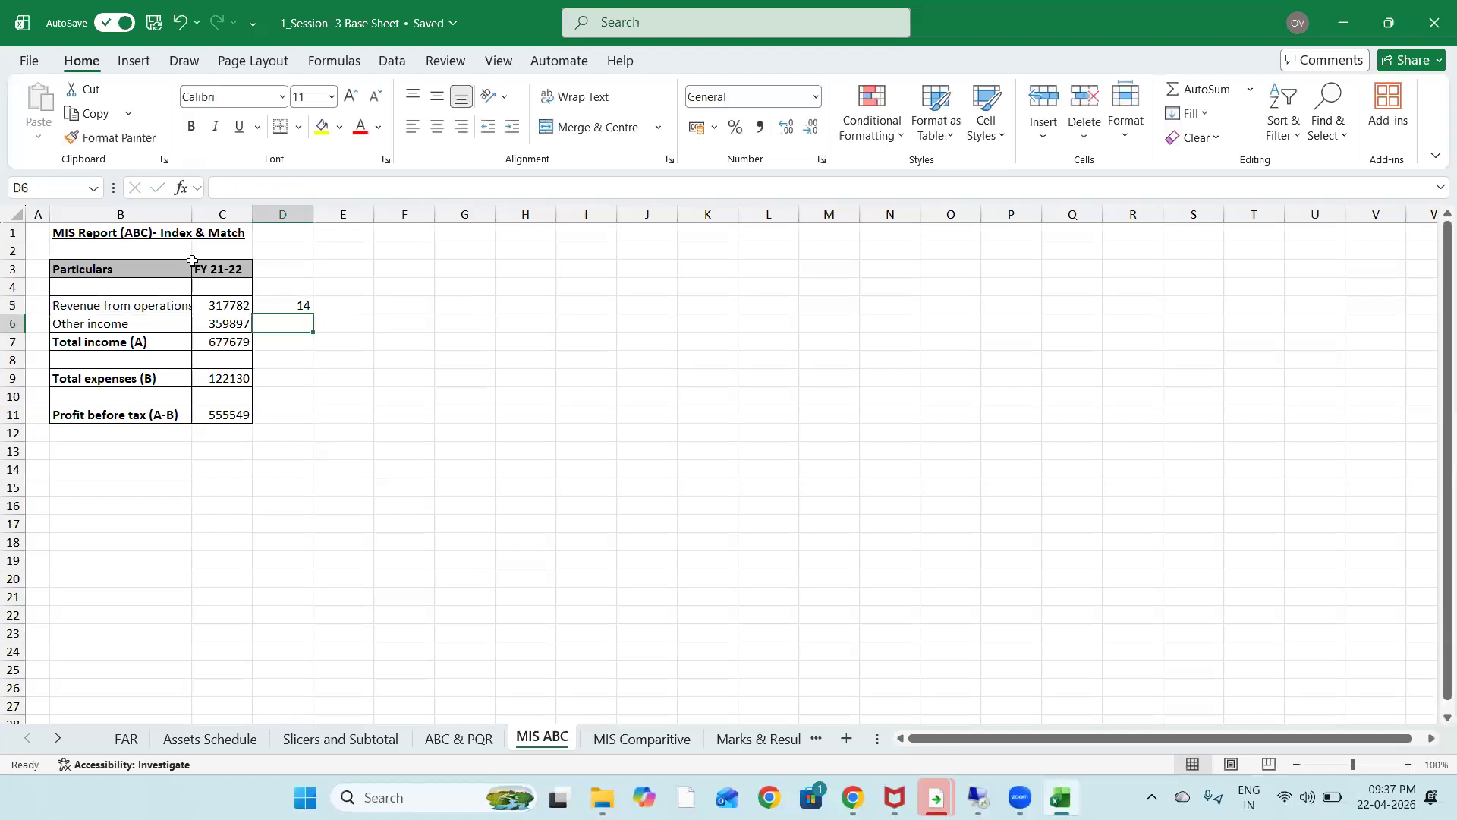
{"action": "key", "text": "ctrl+d"}
Replace the formula in D5 of MIS ABC by starting a new MATCH with B5 as the lookup value
{"action": "key", "text": "Up"}
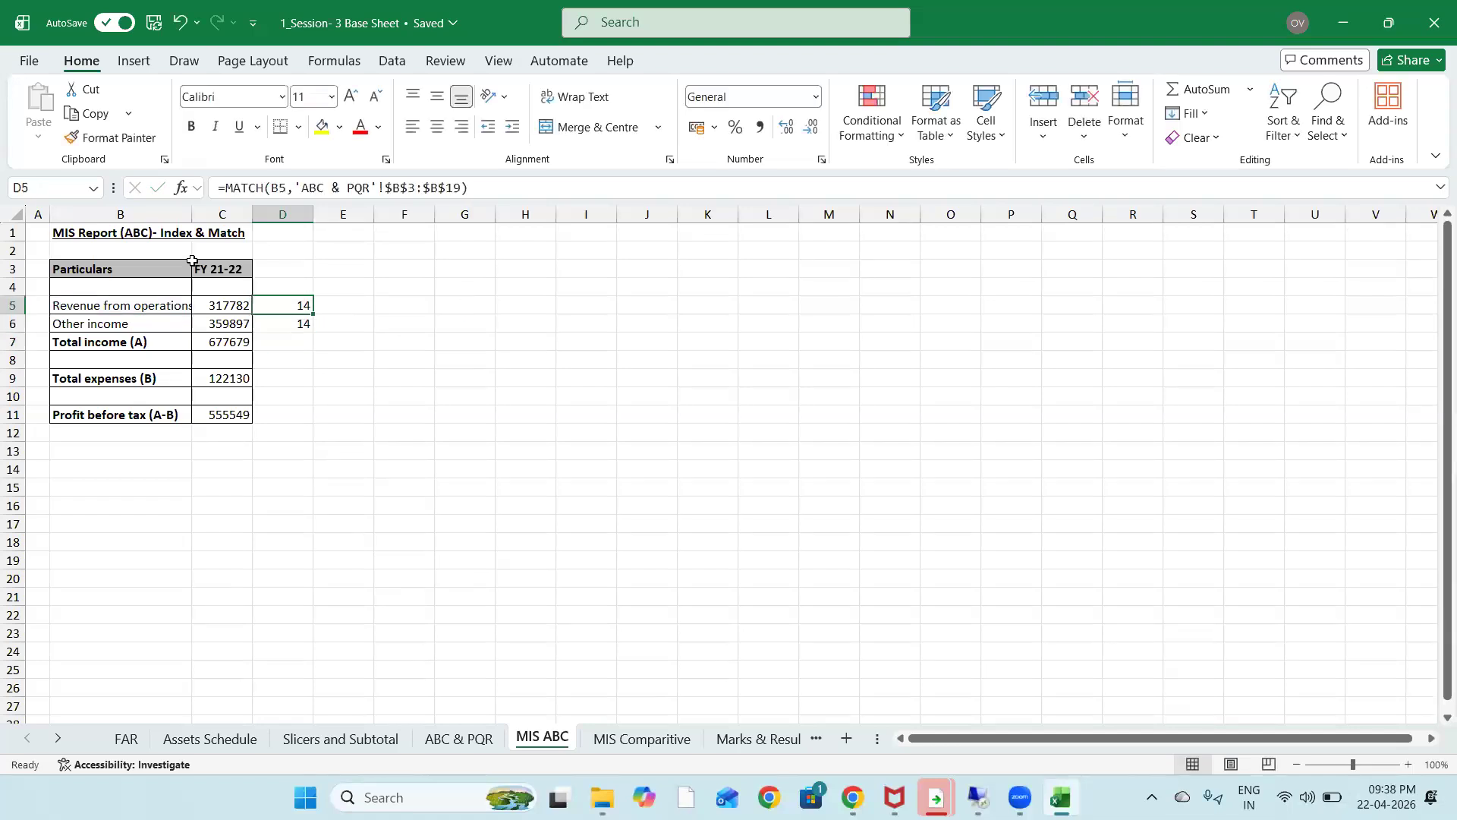
{"action": "type", "text": "=match"}
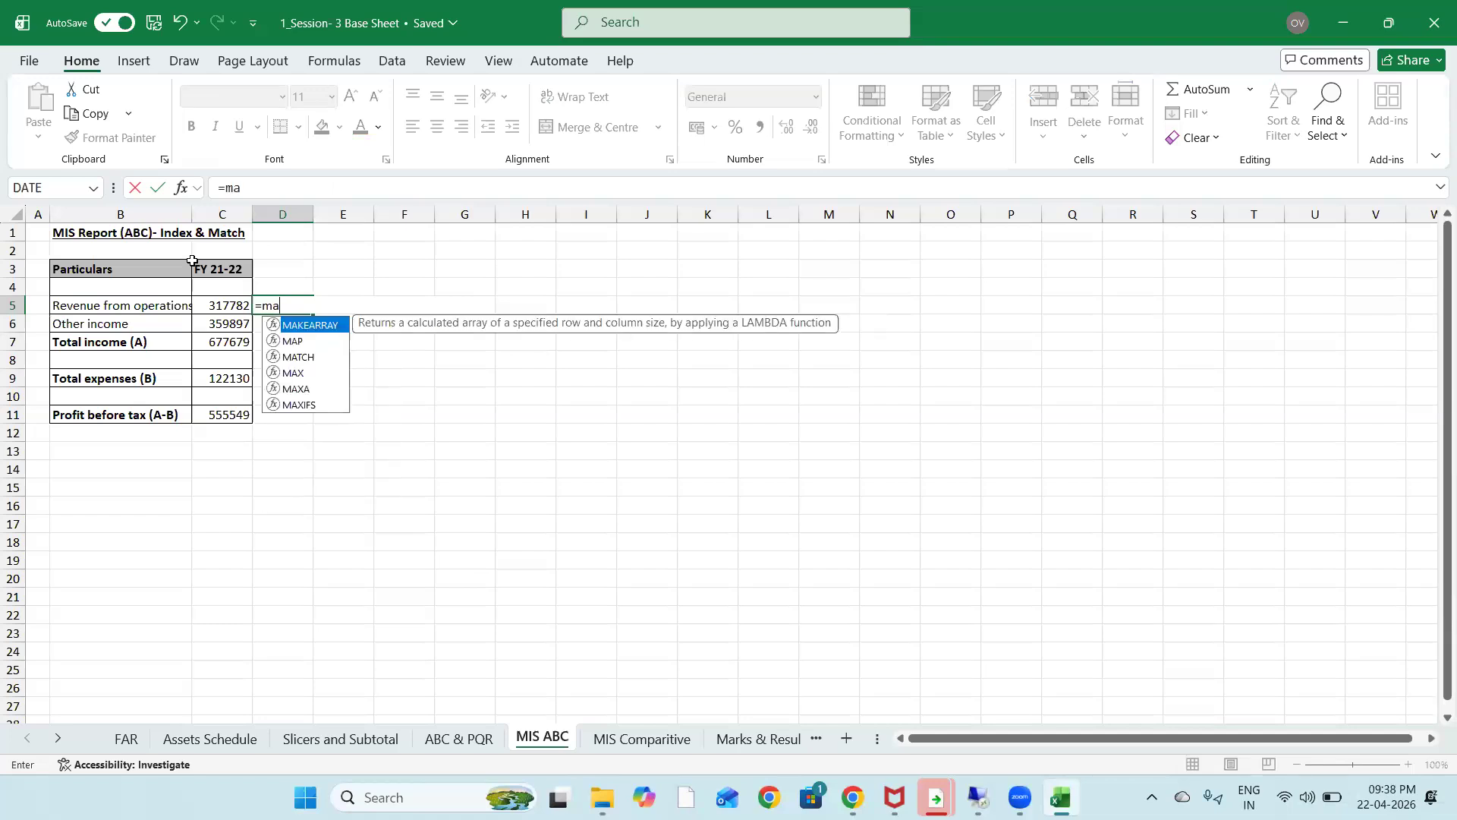
{"action": "key", "text": "Tab"}
{"action": "key", "text": "Left"}
{"action": "key", "text": "Left"}
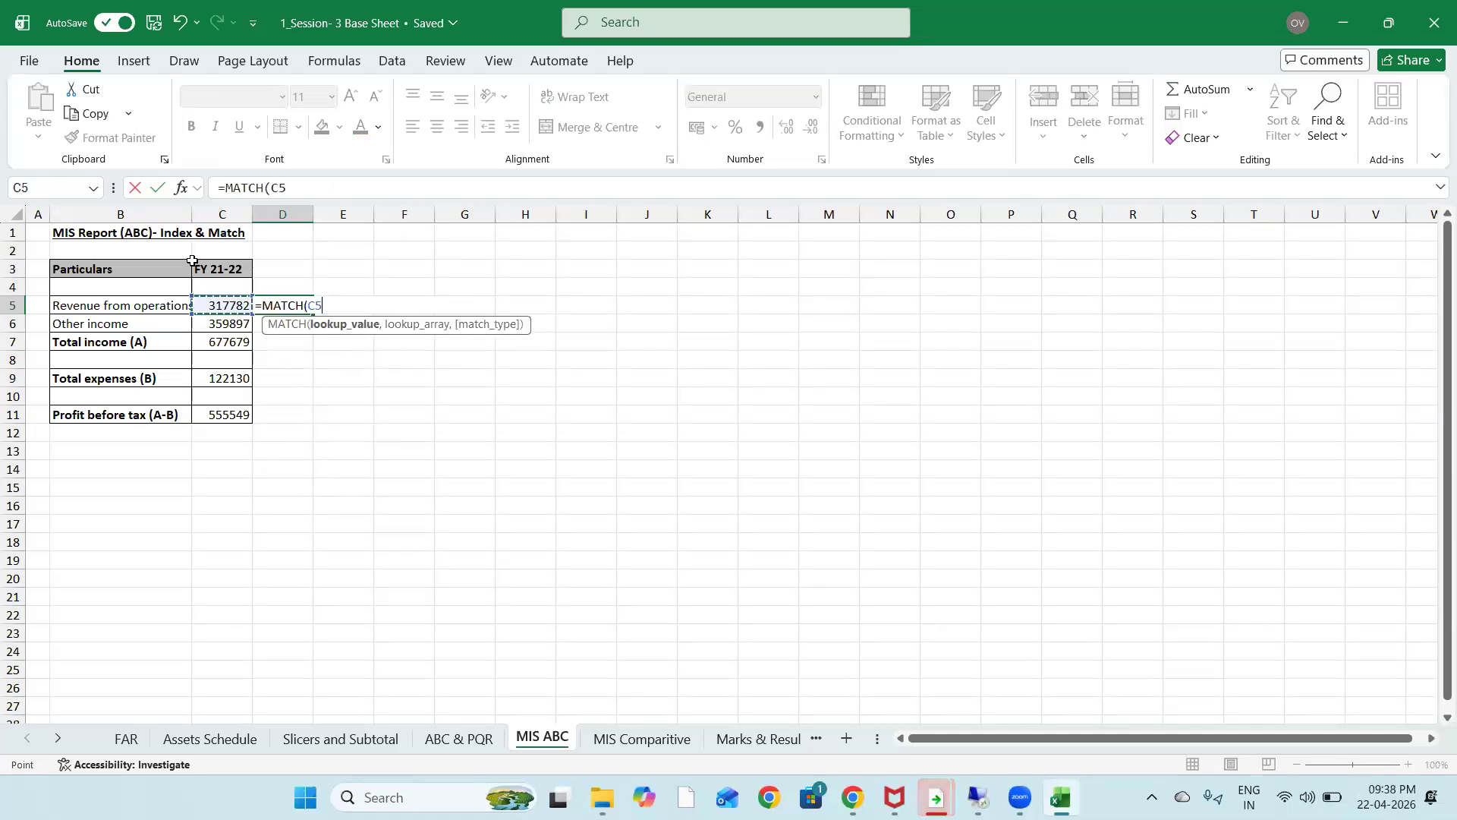
{"action": "type", "text": ","}
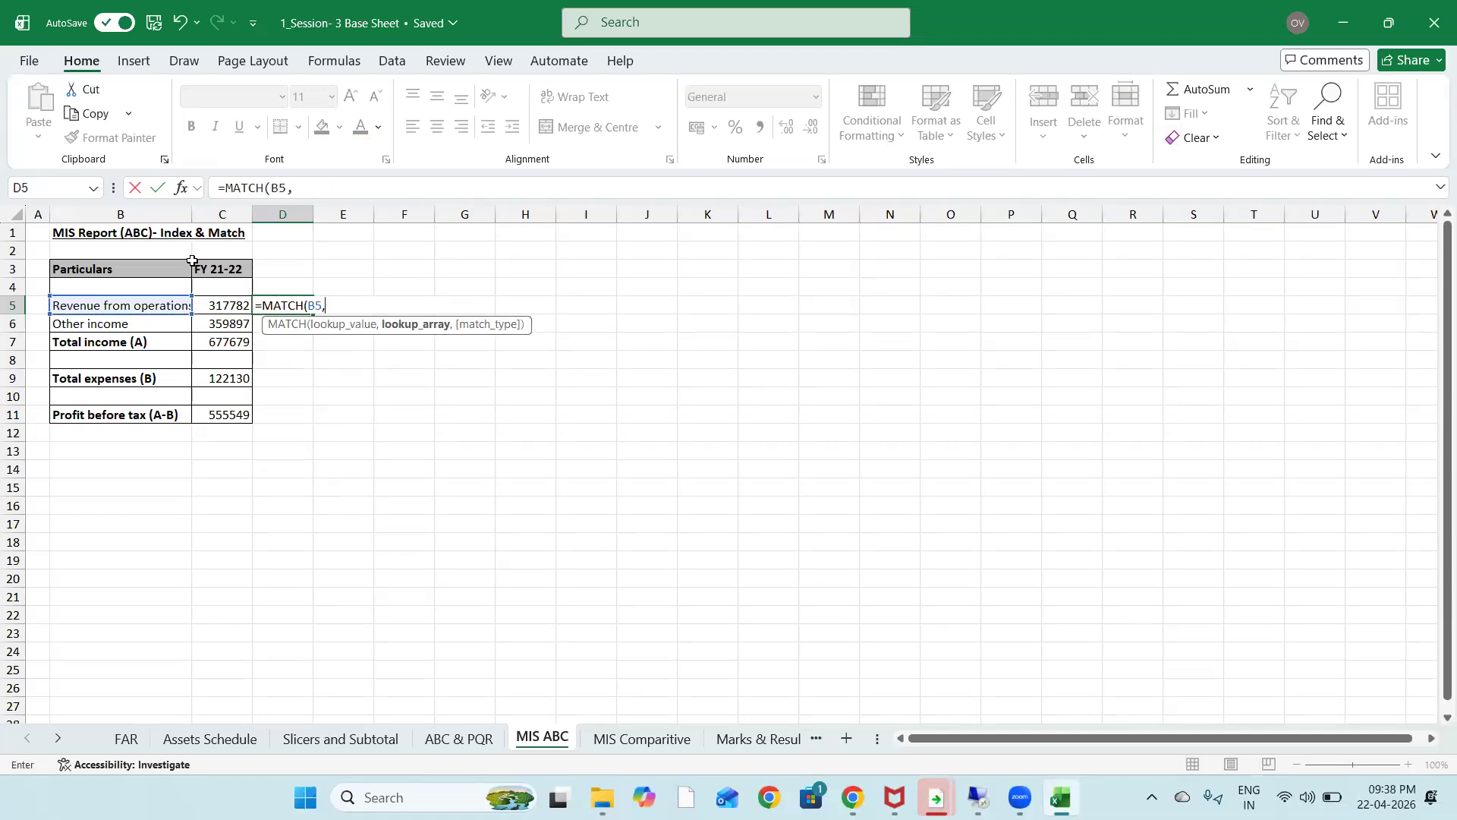
Set the lookup array of D5's MATCH formula to the absolute range 'ABC & PQR'!$B$3:$B$19
{"action": "left_click", "coordinate": [476, 738]}
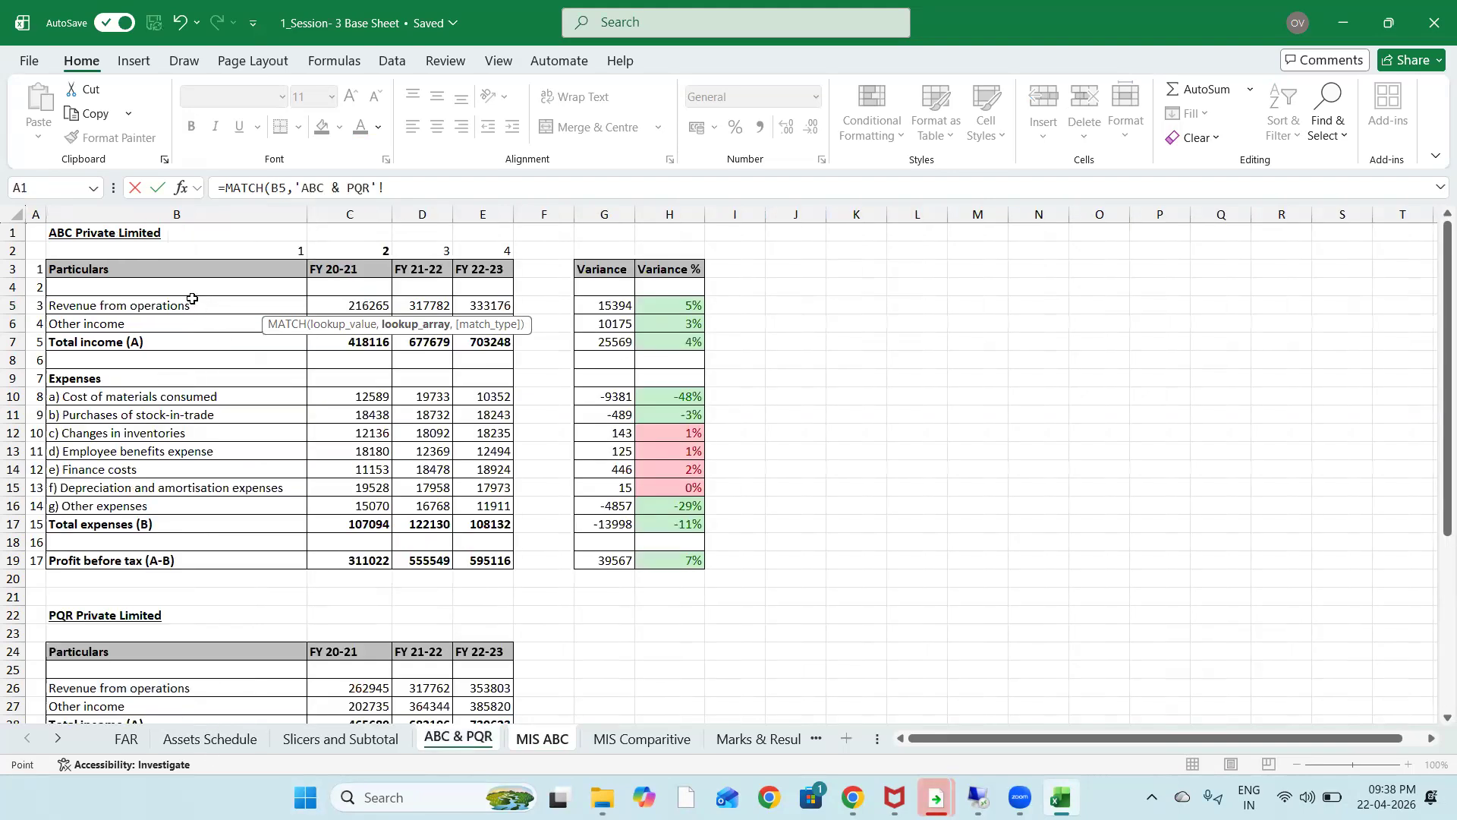
{"action": "left_click", "coordinate": [162, 267]}
{"action": "key", "text": "shift+Down"}
{"action": "key", "text": "shift+Down"}
{"action": "key", "text": "shift+Down"}
{"action": "key", "text": "shift+Down"}
{"action": "key", "text": "shift+Down"}
{"action": "key", "text": "shift+Down"}
{"action": "key", "text": "shift+Down"}
{"action": "key", "text": "shift+Down"}
{"action": "key", "text": "shift+Down"}
{"action": "key", "text": "shift+Down"}
{"action": "key", "text": "shift+Down"}
{"action": "key", "text": "shift+Down"}
{"action": "key", "text": "shift+Down"}
{"action": "key", "text": "shift+Down"}
{"action": "key", "text": "shift+Down"}
{"action": "key", "text": "shift+Down"}
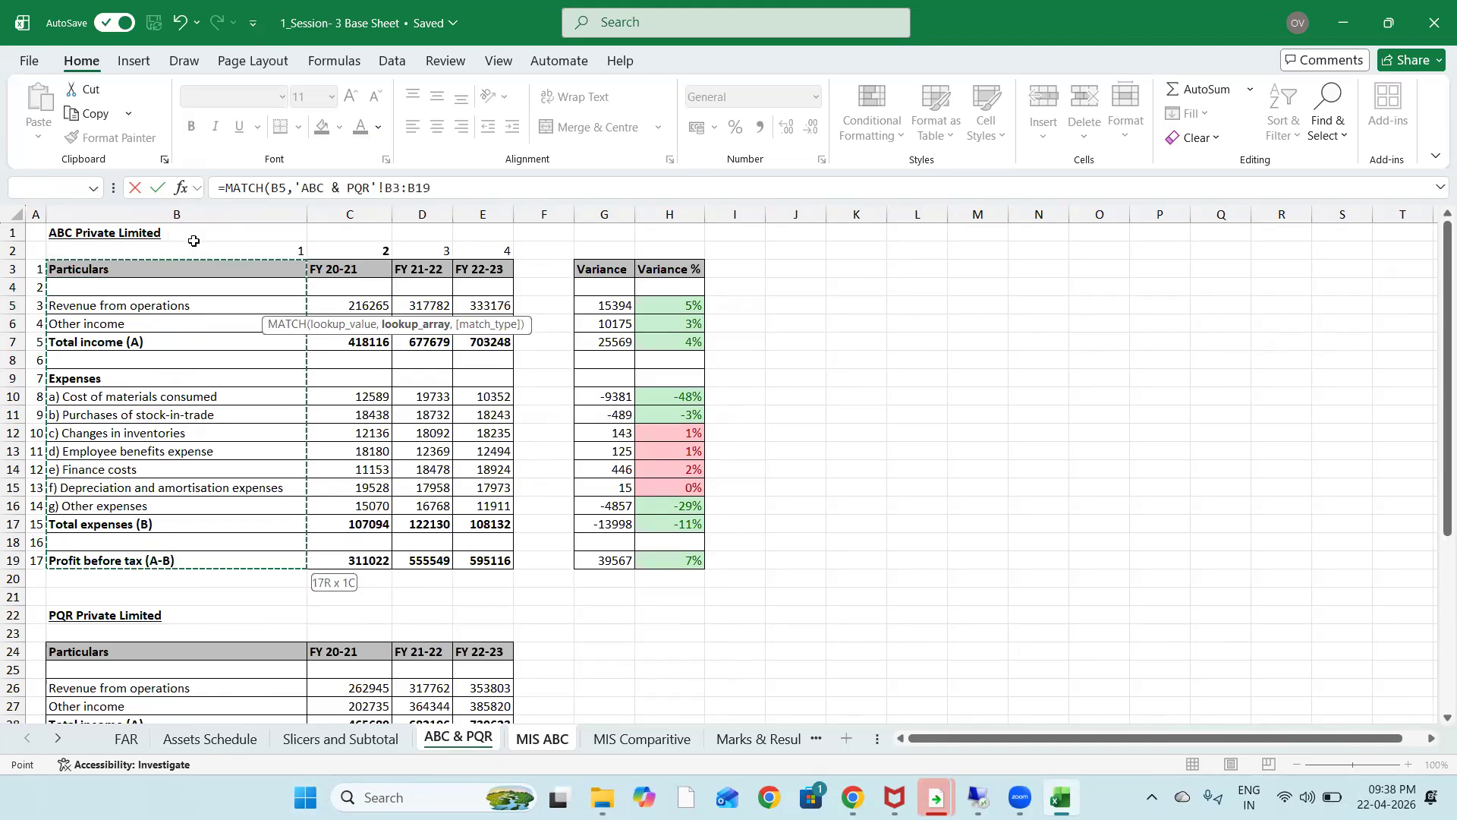
{"action": "key", "text": "F4"}
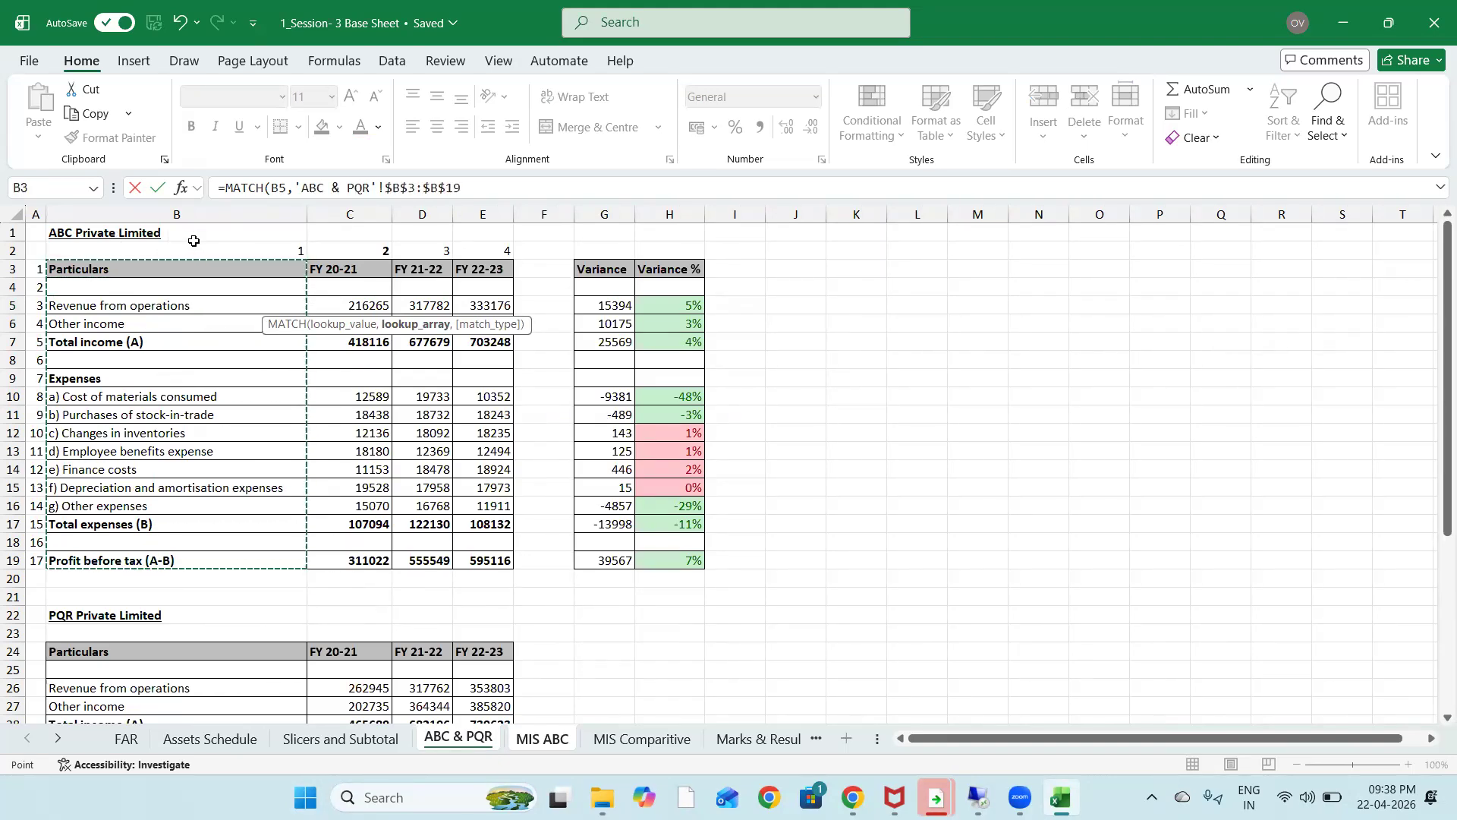
Add match type 0 (Exact match) to D5's MATCH formula, close it and enter it
{"action": "type", "text": ")"}
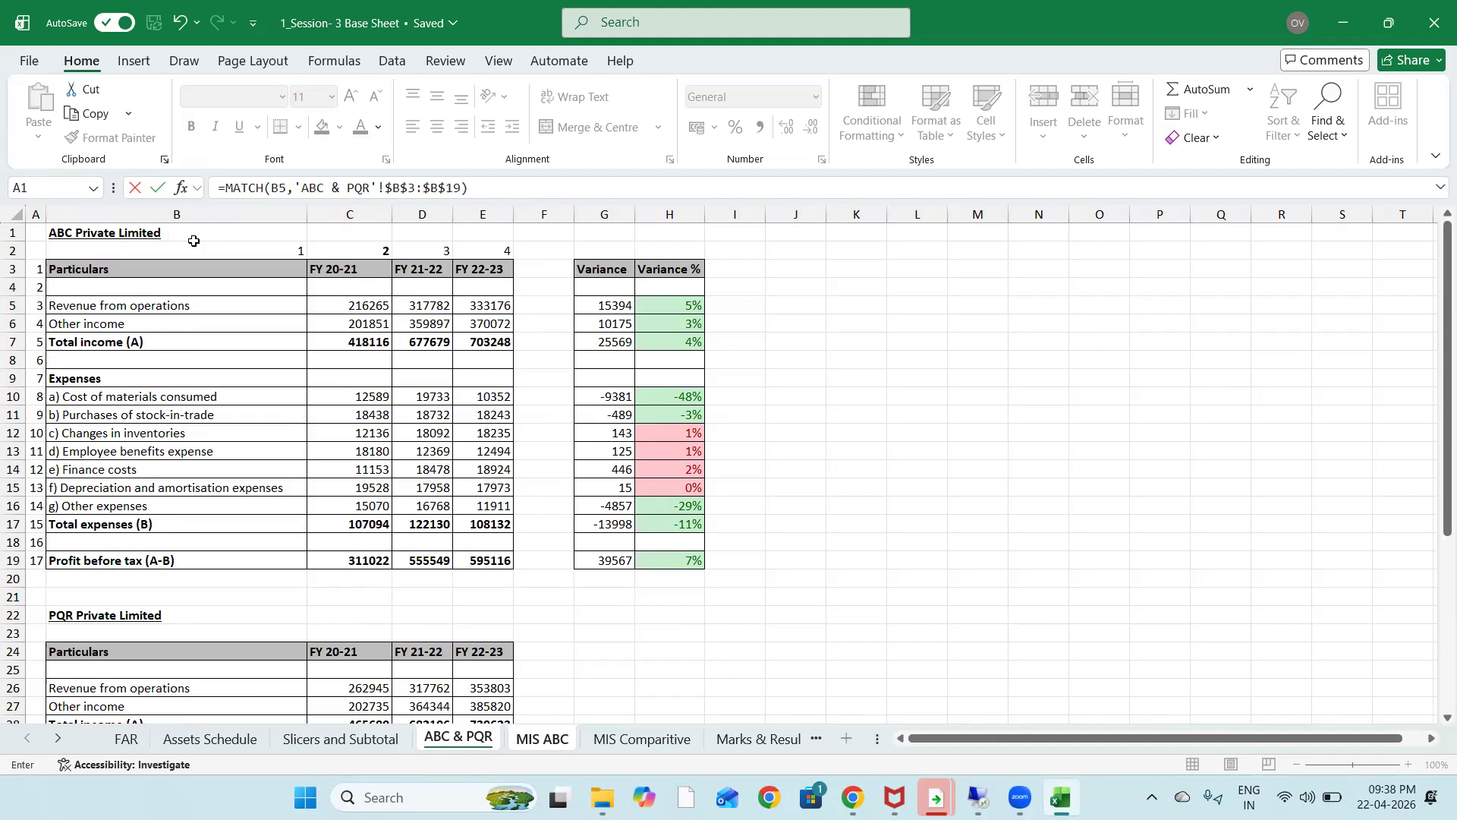
{"action": "key", "text": "BackSpace"}
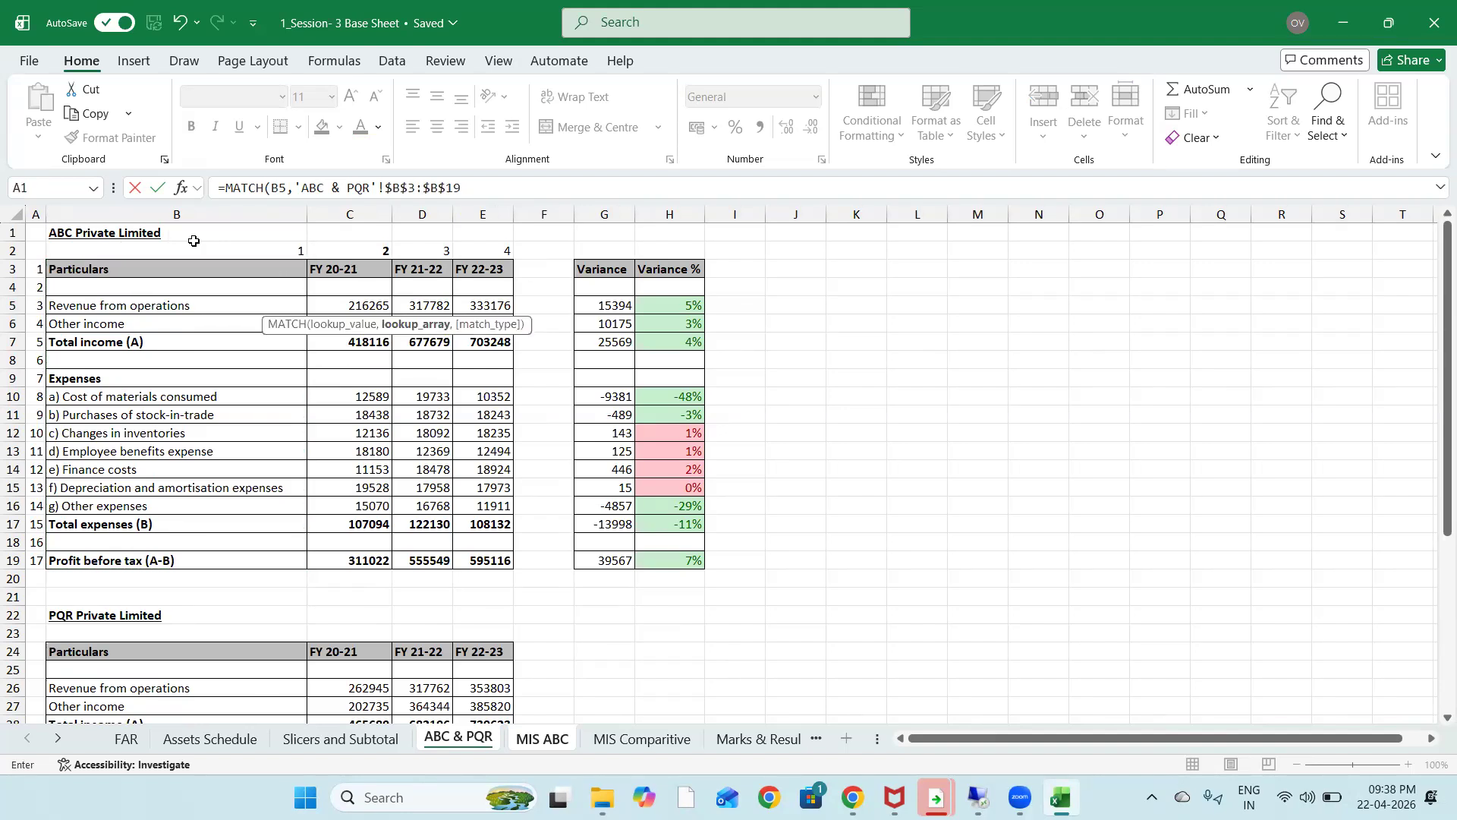
{"action": "type", "text": ","}
{"action": "key", "text": "Down"}
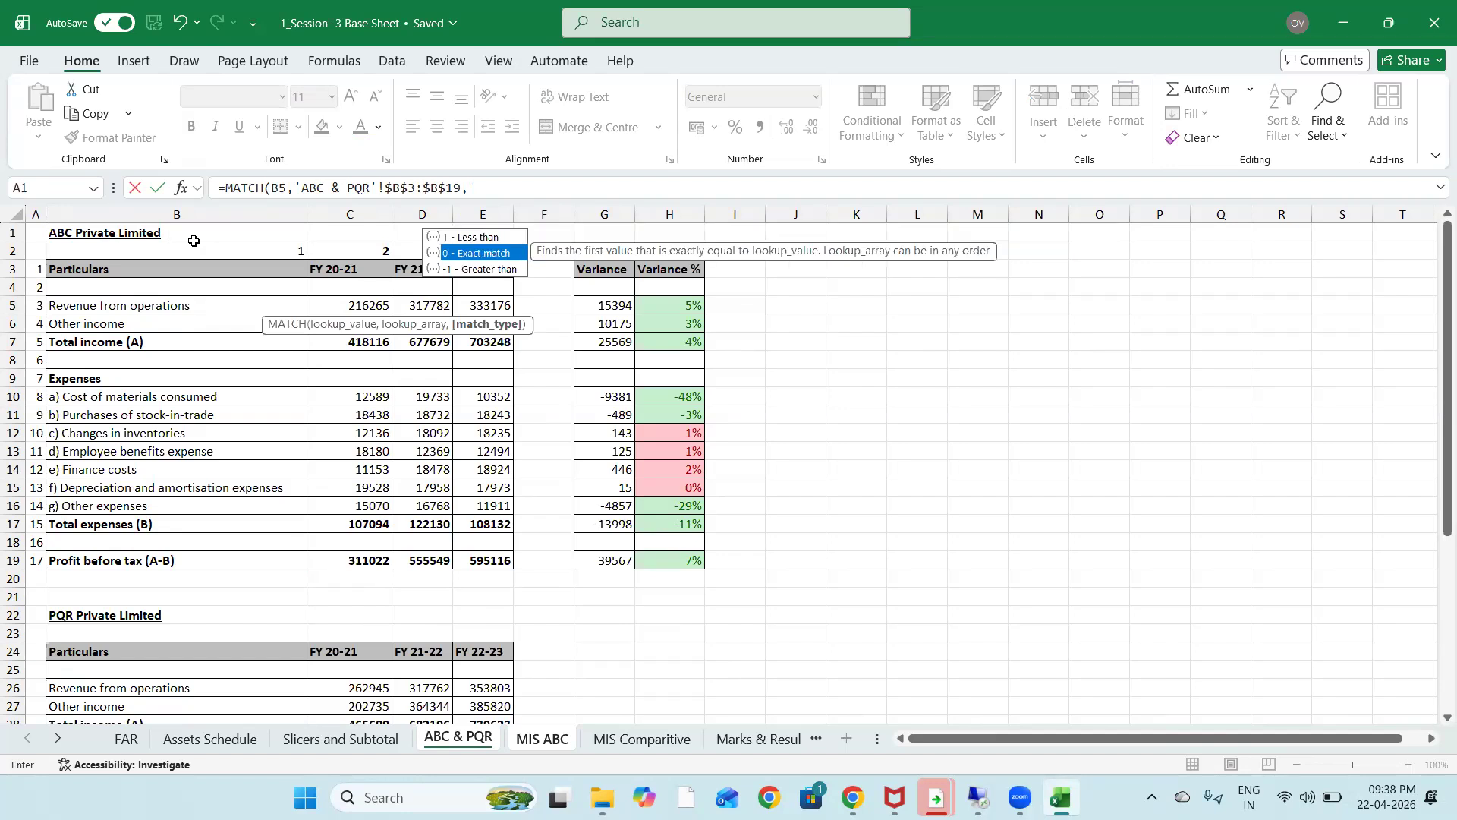
{"action": "key", "text": "Tab"}
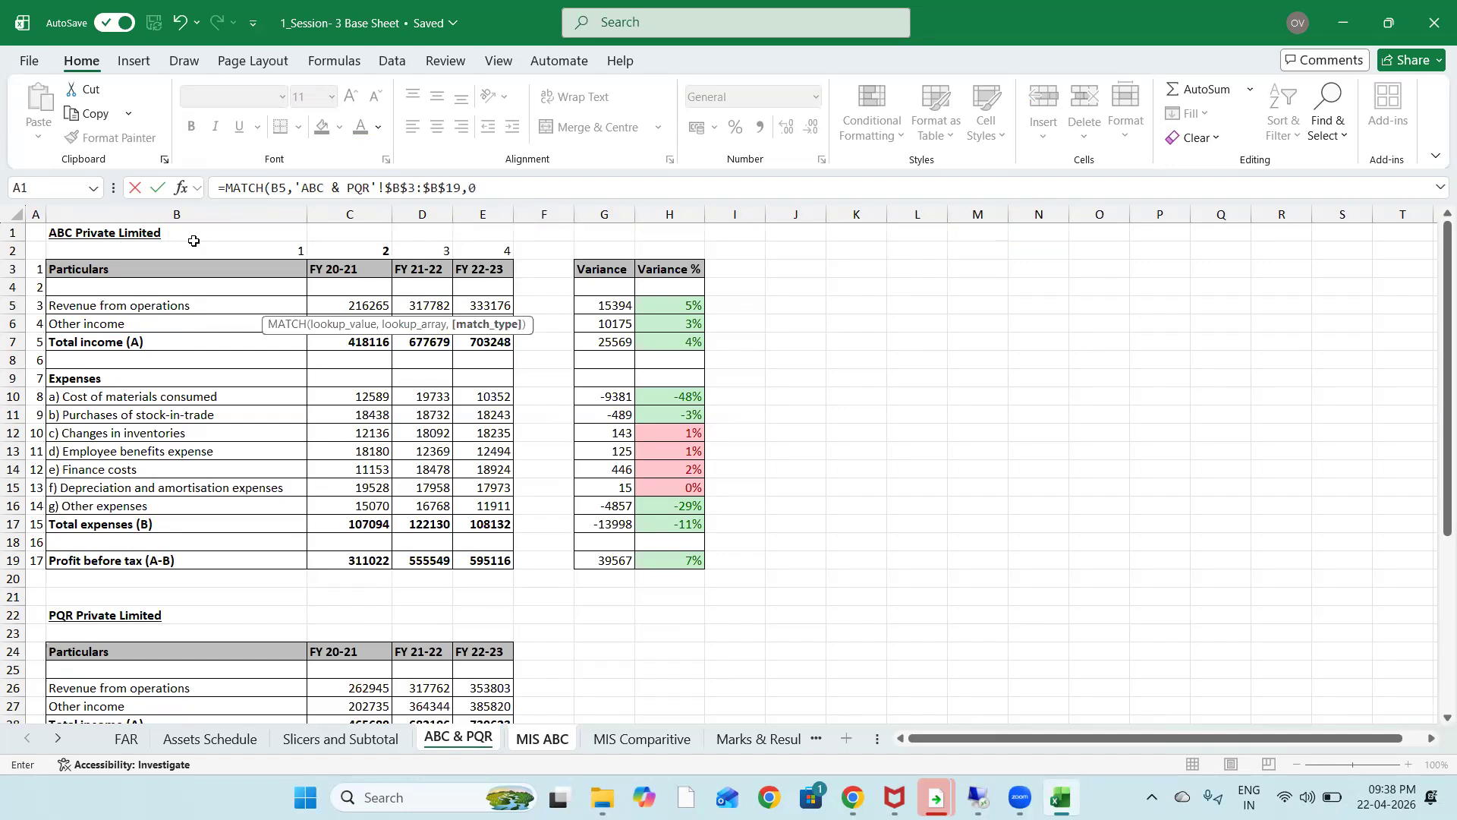
{"action": "type", "text": ")"}
{"action": "key", "text": "Return"}
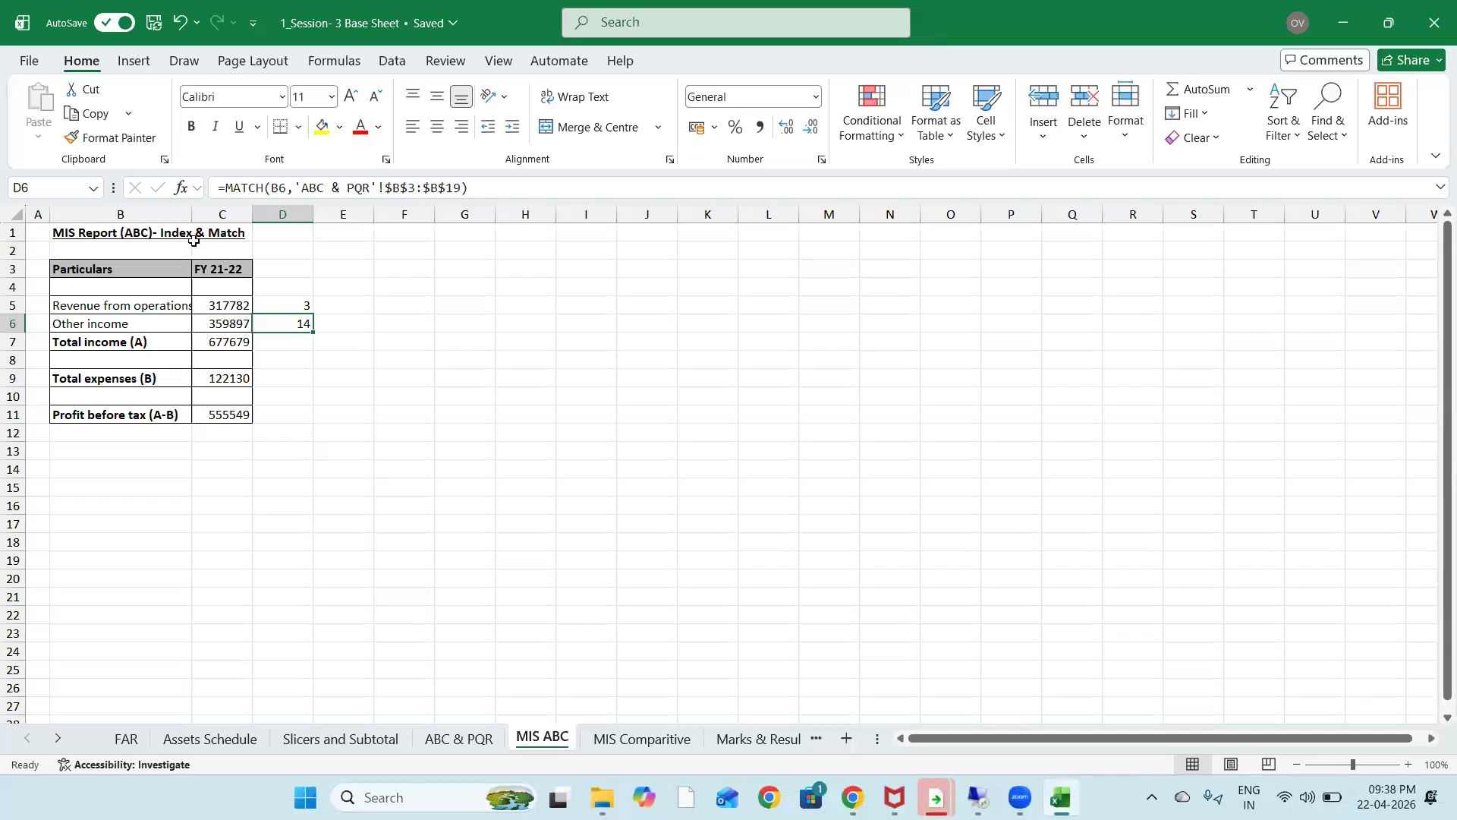
Fill the exact-match MATCH formula from D5 down through D11
{"action": "key", "text": "ctrl+d"}
{"action": "key", "text": "shift+Down"}
{"action": "key", "text": "shift+Down"}
{"action": "key", "text": "shift+Down"}
{"action": "key", "text": "shift+Down"}
{"action": "key", "text": "shift+Down"}
{"action": "key", "text": "ctrl+d"}
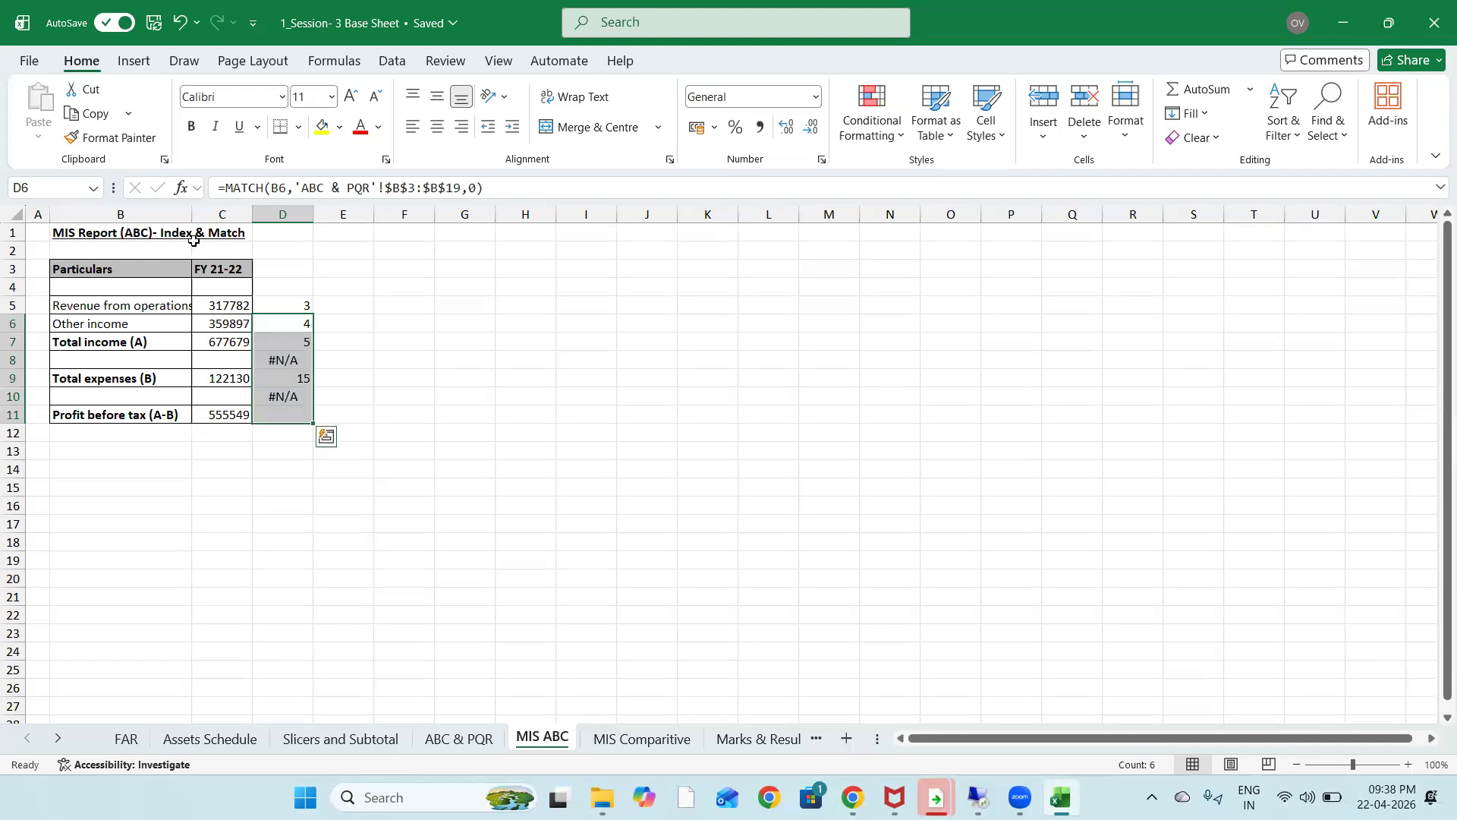
Clear the MATCH formulas in D8 and D10, beside the report's blank rows
{"action": "key", "text": "Down"}
{"action": "key", "text": "Down"}
{"action": "key", "text": "Delete"}
{"action": "key", "text": "Down"}
{"action": "key", "text": "Down"}
{"action": "key", "text": "Delete"}
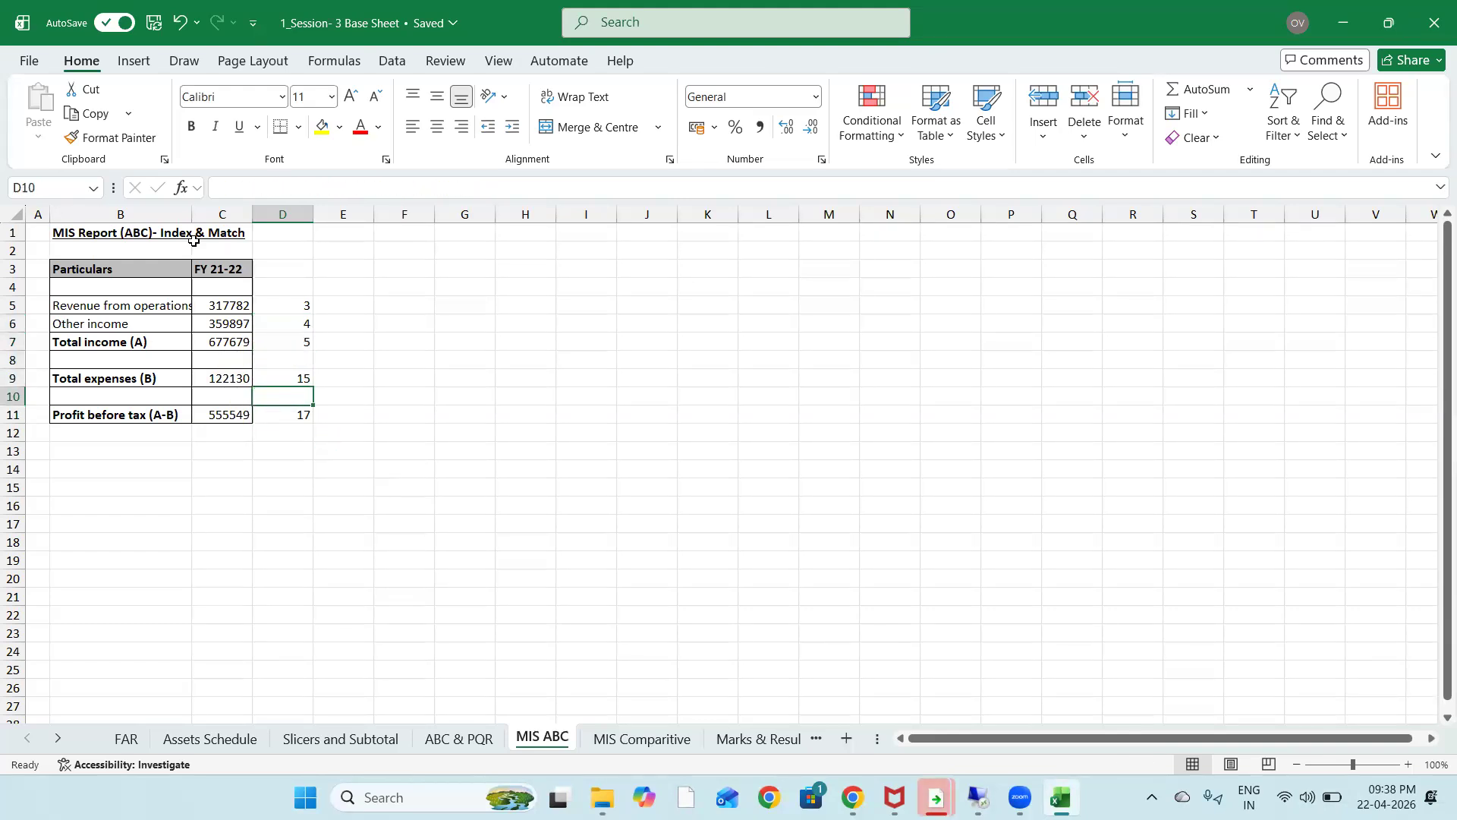
Review the MATCH formulas in D9, D11 and D5, and the INDEX formula in C5
{"action": "key", "text": "Up"}
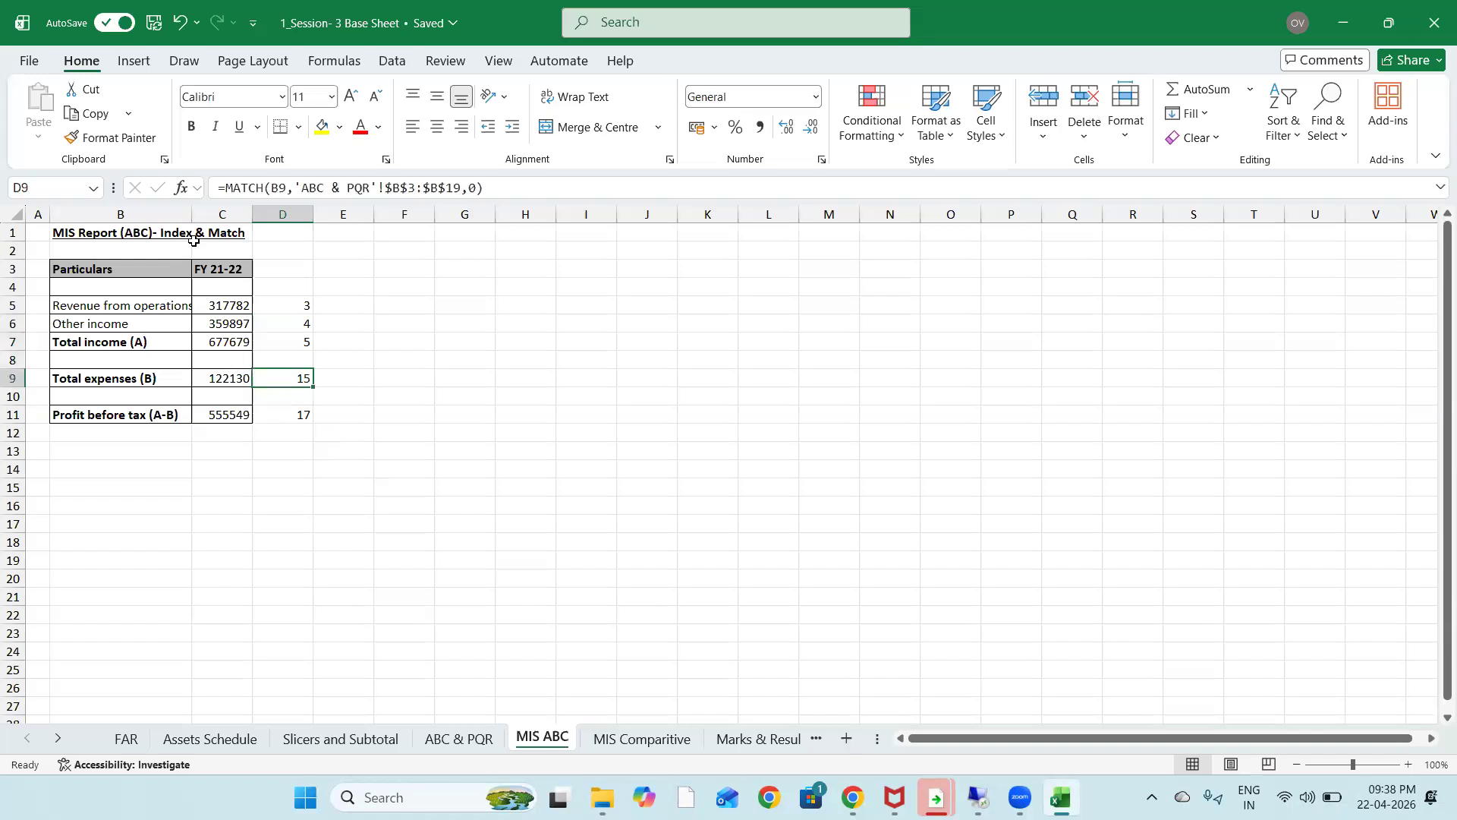
{"action": "key", "text": "Down"}
{"action": "key", "text": "Down"}
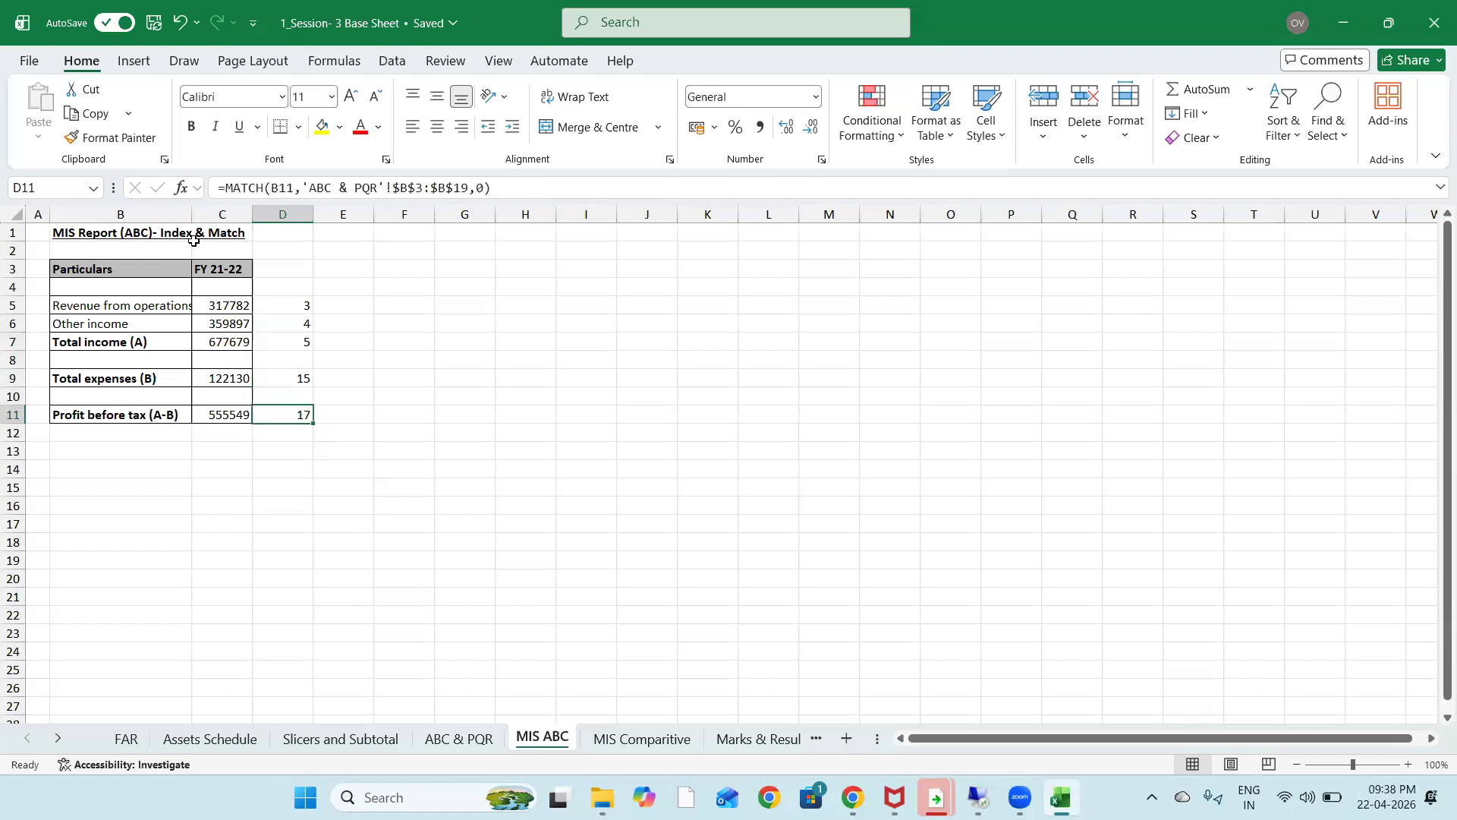
{"action": "key", "text": "Up"}
{"action": "key", "text": "Up"}
{"action": "key", "text": "Up"}
{"action": "key", "text": "Up"}
{"action": "key", "text": "Up"}
{"action": "key", "text": "Up"}
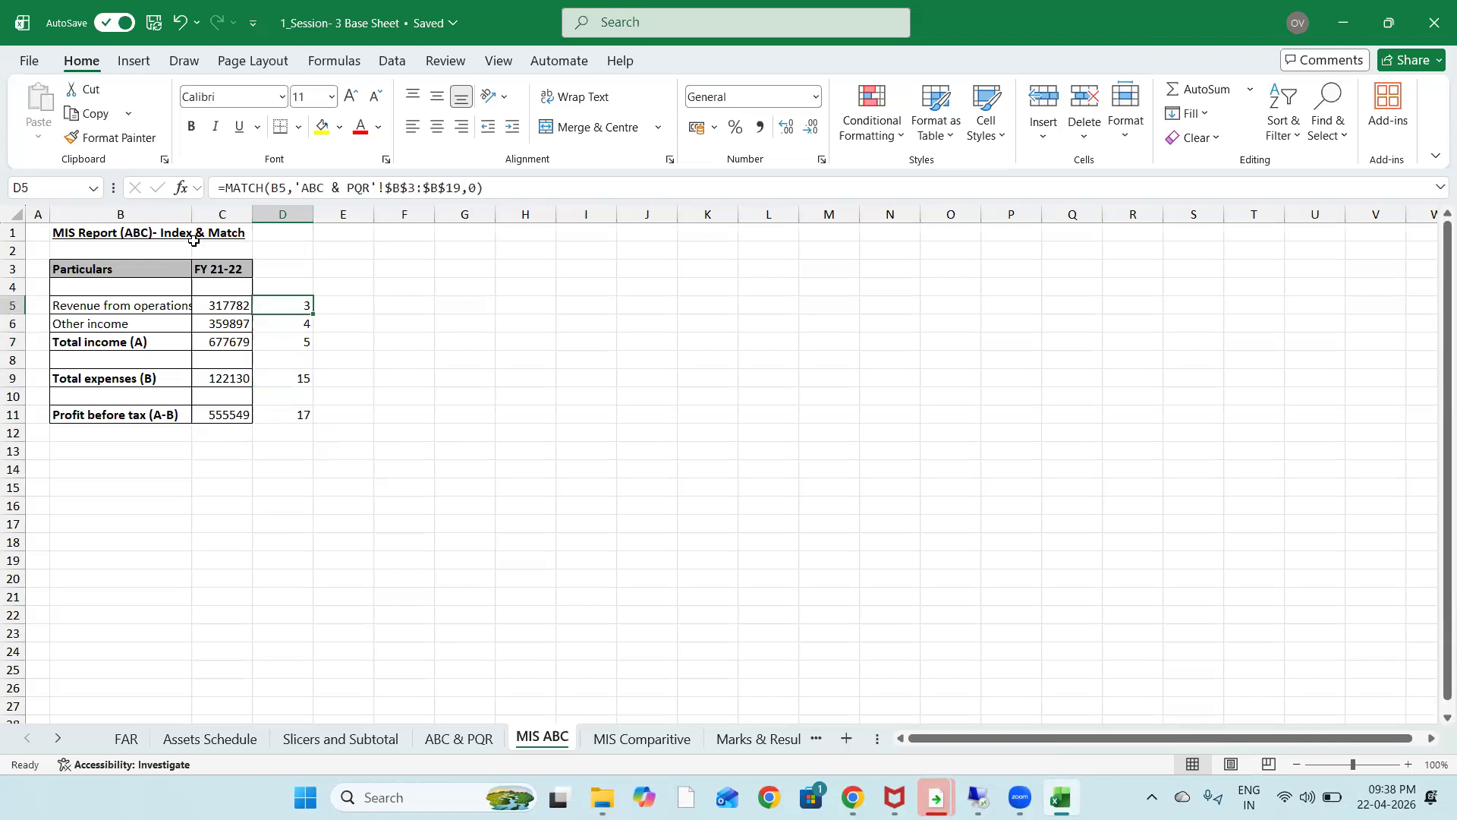
{"action": "key", "text": "Left"}
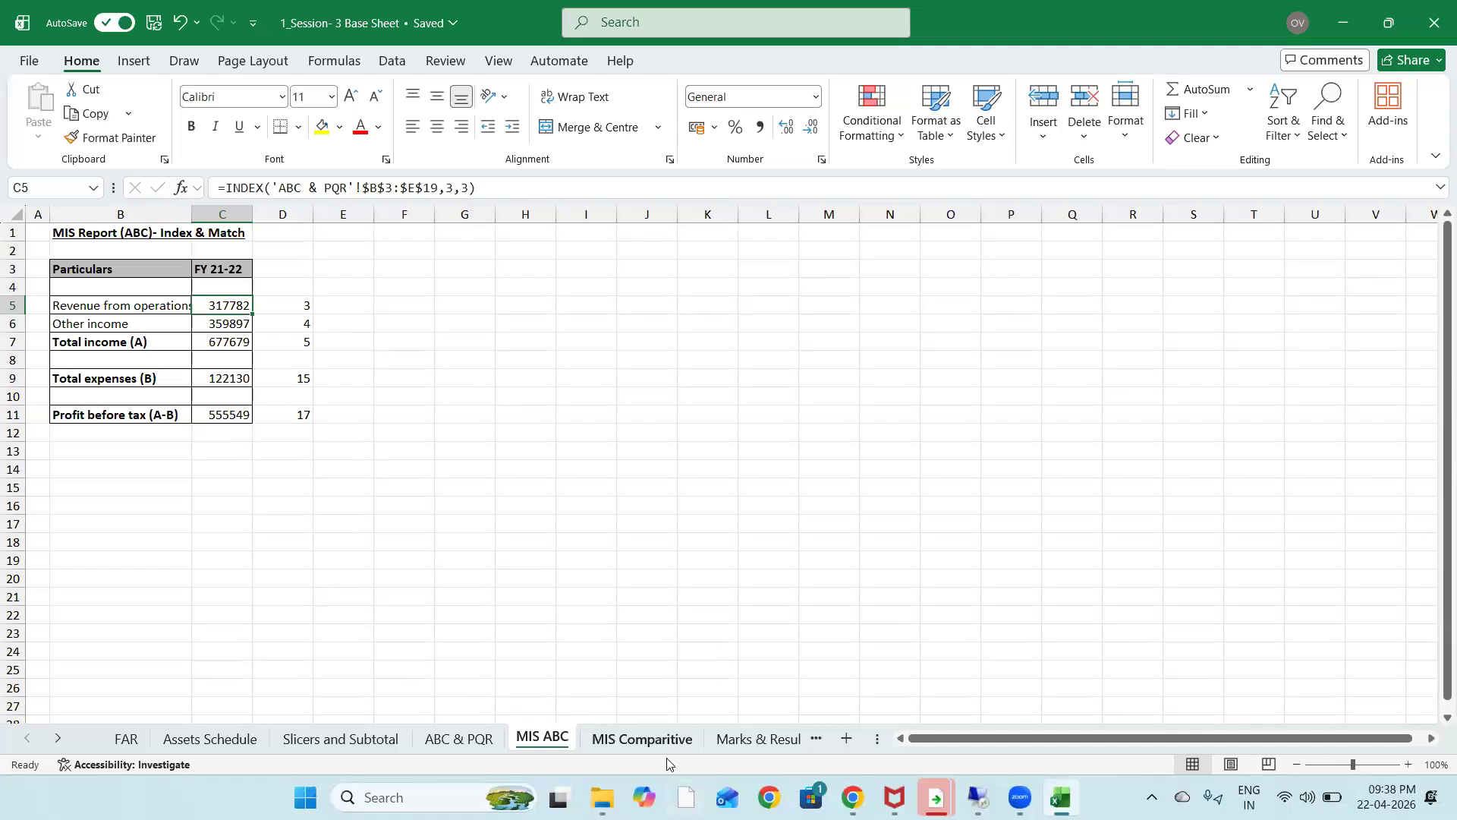
Clear the existing ABC and PQR formulas in C7:D15 of the MIS Comparitive sheet
{"action": "left_click", "coordinate": [654, 738]}
{"action": "left_click", "coordinate": [396, 395]}
{"action": "left_click_drag", "start_coordinate": [275, 343], "coordinate": [363, 491]}
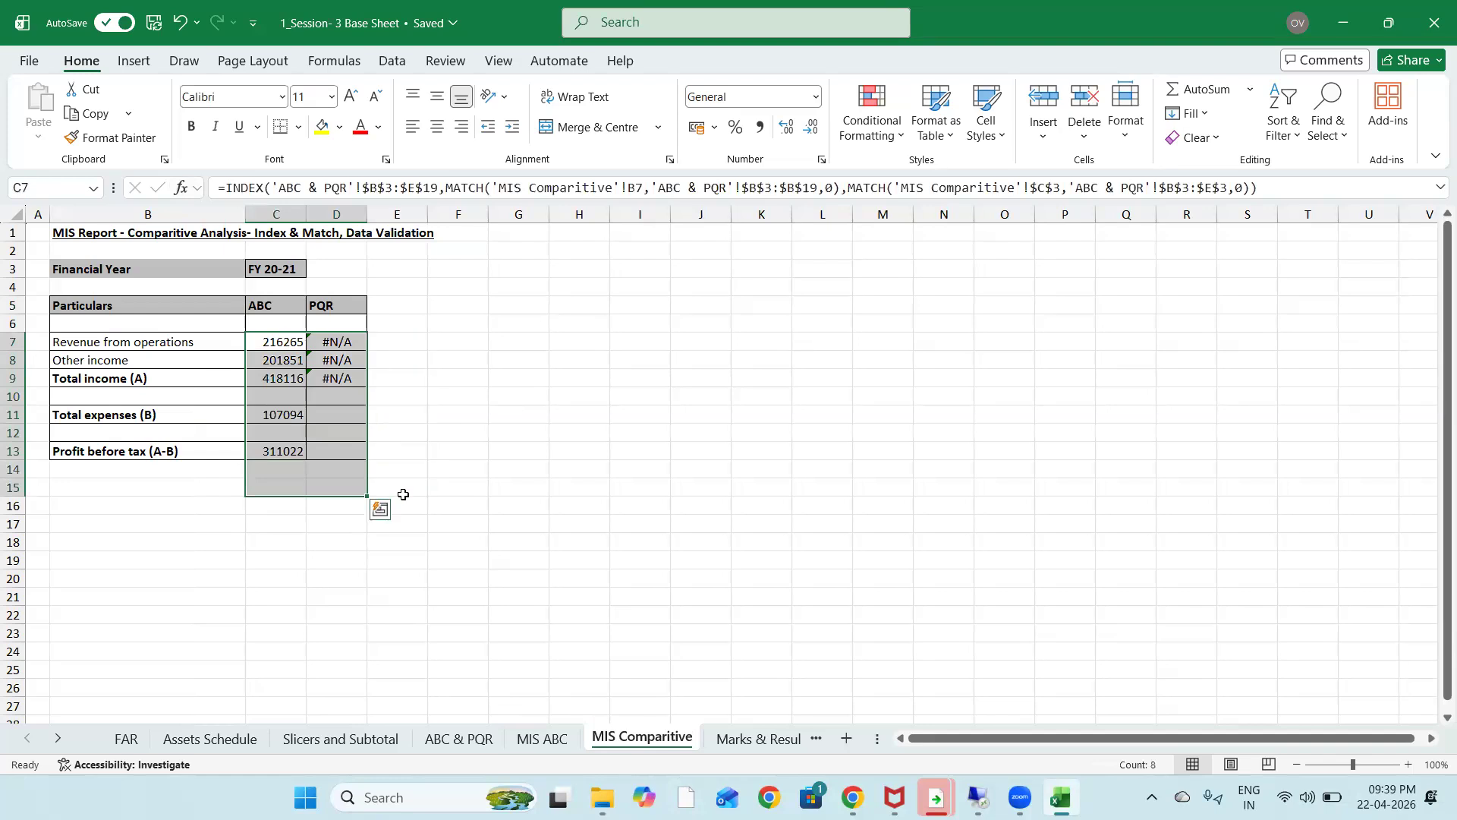
{"action": "key", "text": "Delete"}
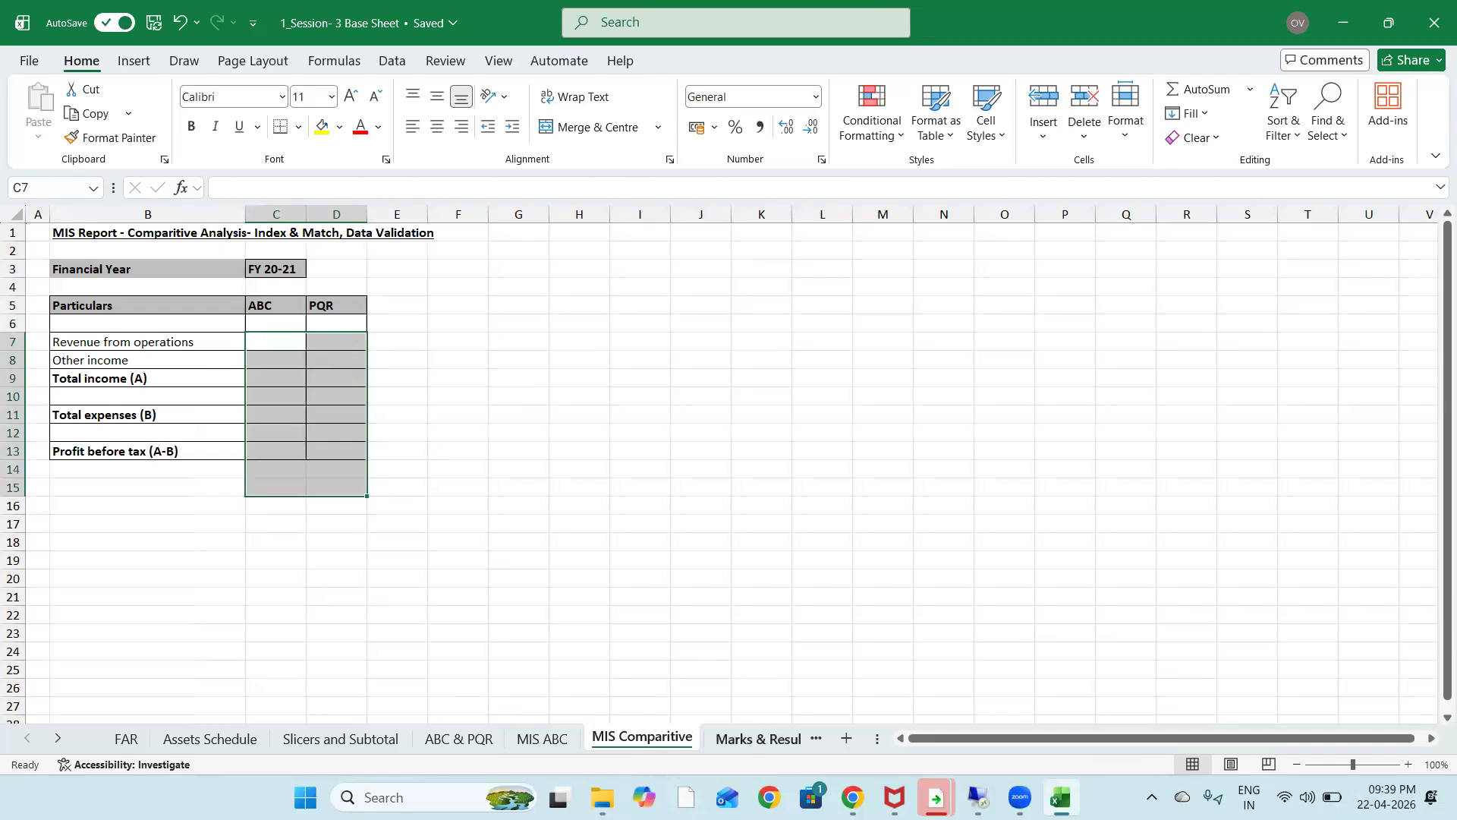
Return to the MIS ABC sheet and clear the hard-coded INDEX formulas in C5:C12
{"action": "left_click", "coordinate": [529, 738]}
{"action": "left_click", "coordinate": [445, 488]}
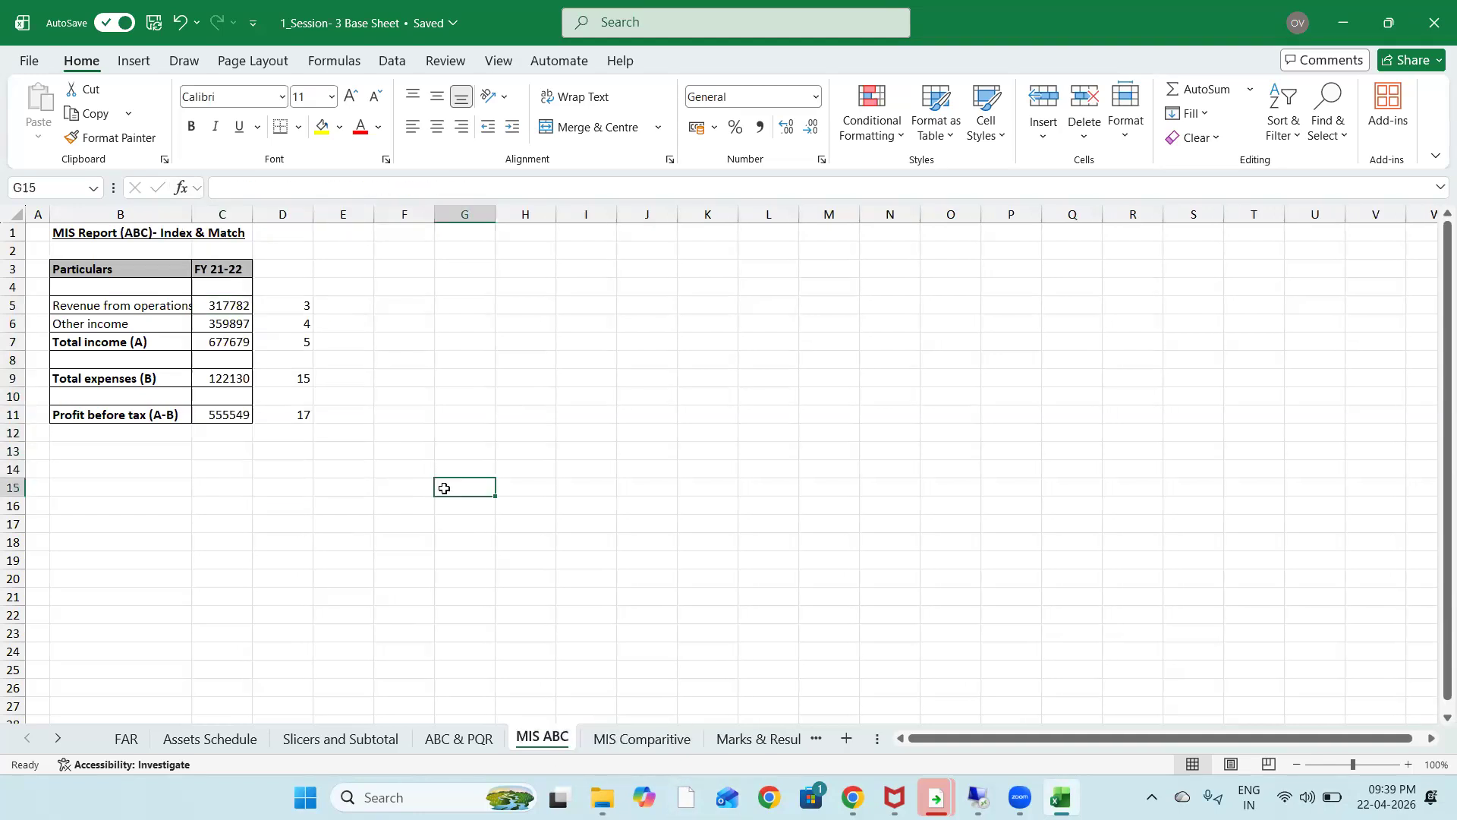
{"action": "key", "text": "Up"}
{"action": "key", "text": "Up"}
{"action": "key", "text": "Left"}
{"action": "key", "text": "Left"}
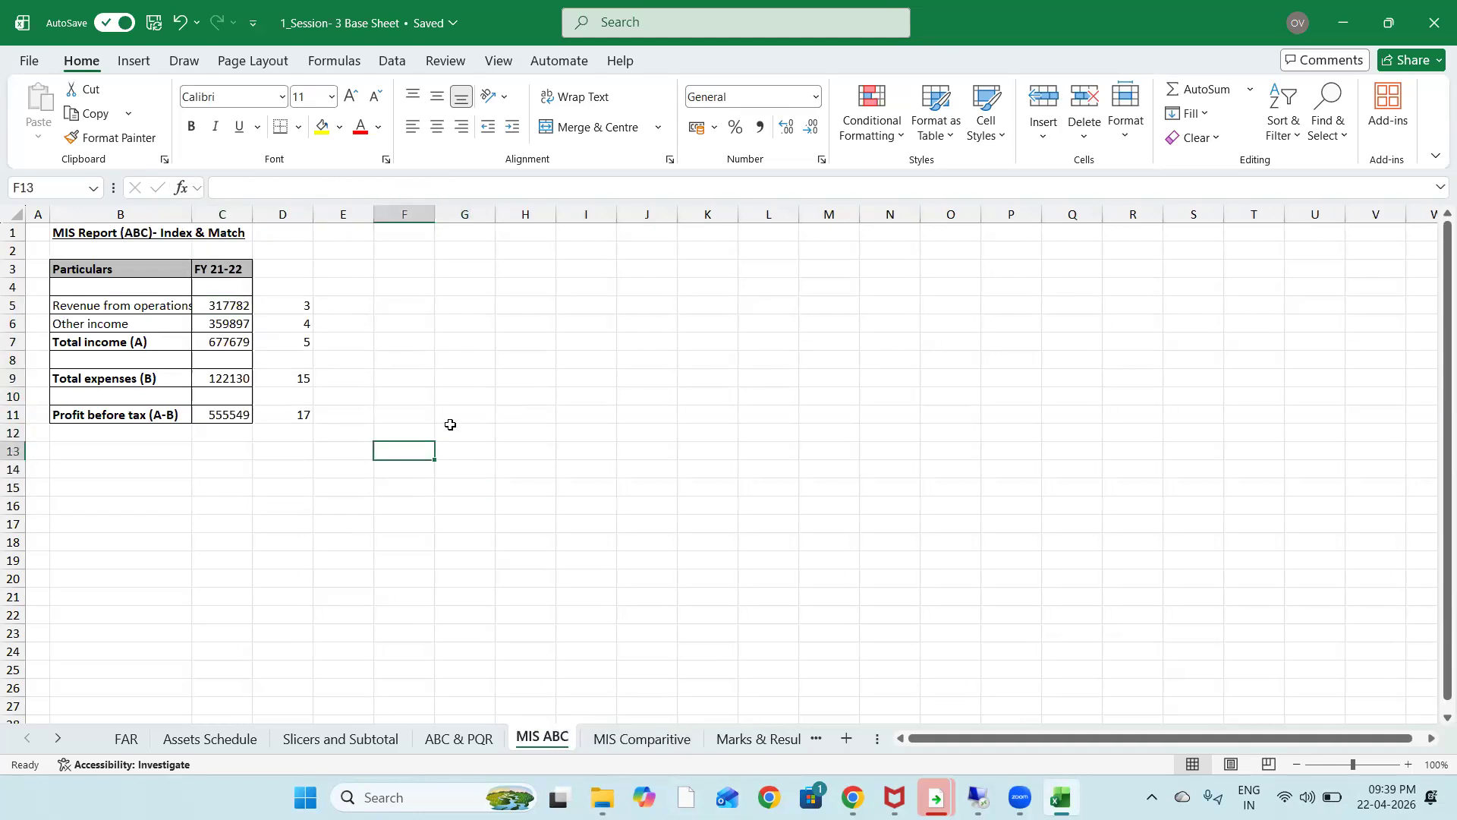
{"action": "key", "text": "Up"}
{"action": "key", "text": "Up"}
{"action": "key", "text": "Up"}
{"action": "key", "text": "Up"}
{"action": "key", "text": "Up"}
{"action": "key", "text": "Up"}
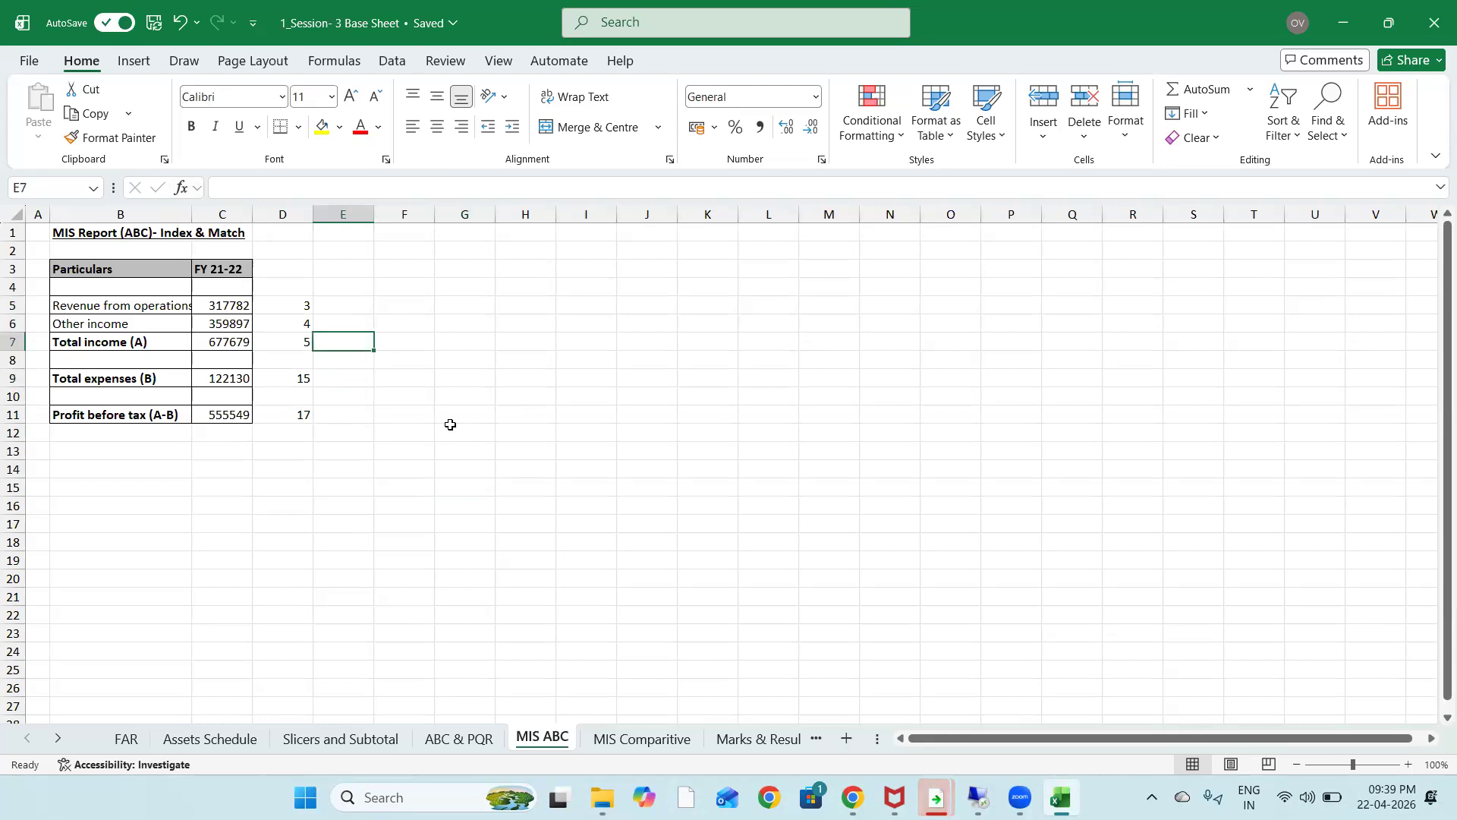
{"action": "key", "text": "Left"}
{"action": "key", "text": "Up"}
{"action": "key", "text": "Up"}
{"action": "key", "text": "Left"}
{"action": "key", "text": "shift+Down"}
{"action": "key", "text": "shift+Down"}
{"action": "key", "text": "shift+Down"}
{"action": "key", "text": "shift+Down"}
{"action": "key", "text": "shift+Down"}
{"action": "key", "text": "shift+Down"}
{"action": "key", "text": "shift+Down"}
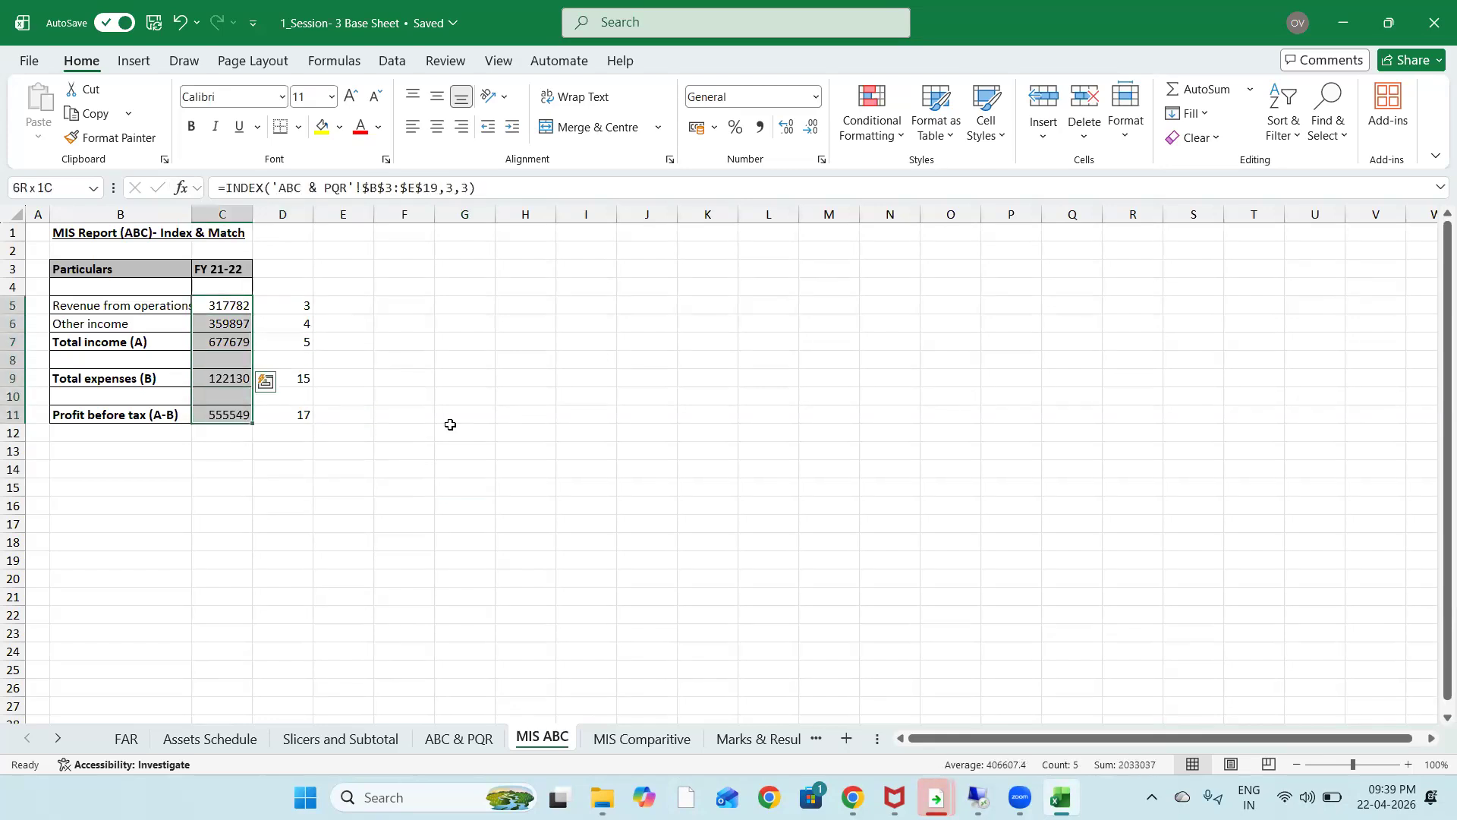
{"action": "key", "text": "Delete"}
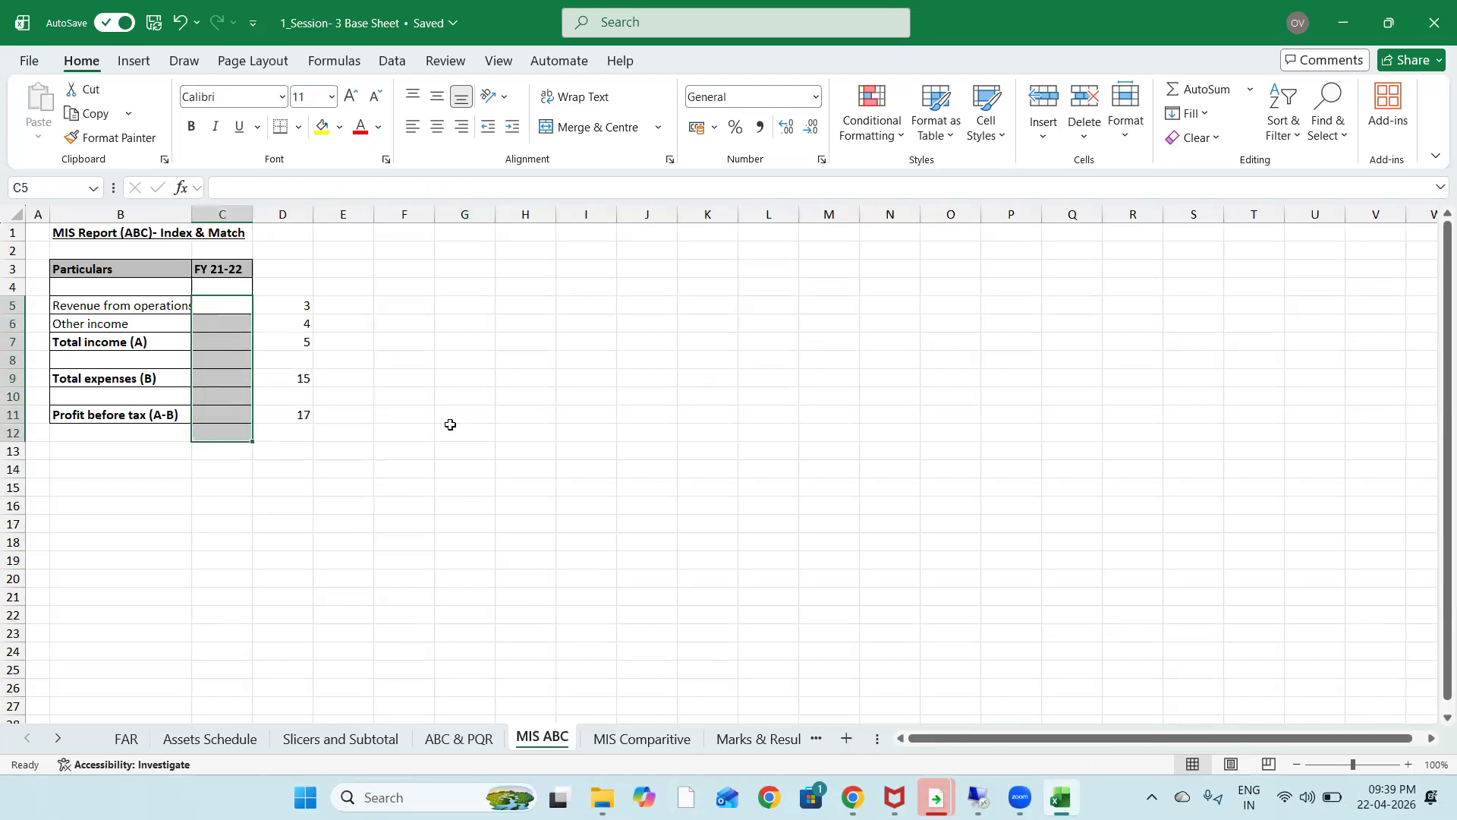
Start a new INDEX formula in C5 for Revenue from operations
{"action": "key", "text": "shift+Up"}
{"action": "key", "text": "shift+Up"}
{"action": "key", "text": "shift+Up"}
{"action": "key", "text": "shift+Up"}
{"action": "key", "text": "shift+Up"}
{"action": "key", "text": "shift+Up"}
{"action": "key", "text": "shift+Up"}
{"action": "type", "text": "=mat"}
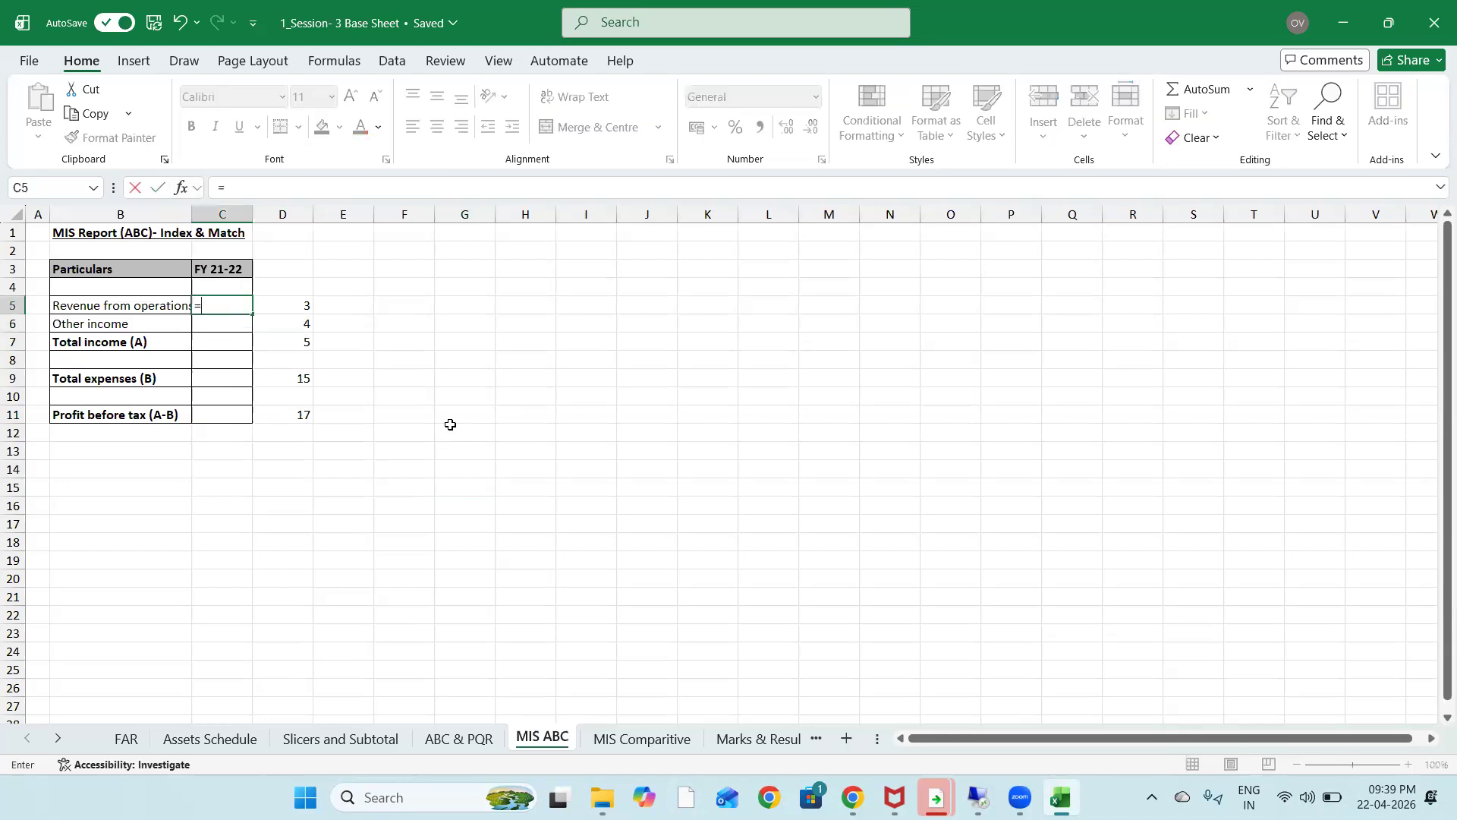
{"action": "key", "text": "BackSpace"}
{"action": "key", "text": "BackSpace"}
{"action": "key", "text": "BackSpace"}
{"action": "type", "text": "index"}
{"action": "key", "text": "Tab"}
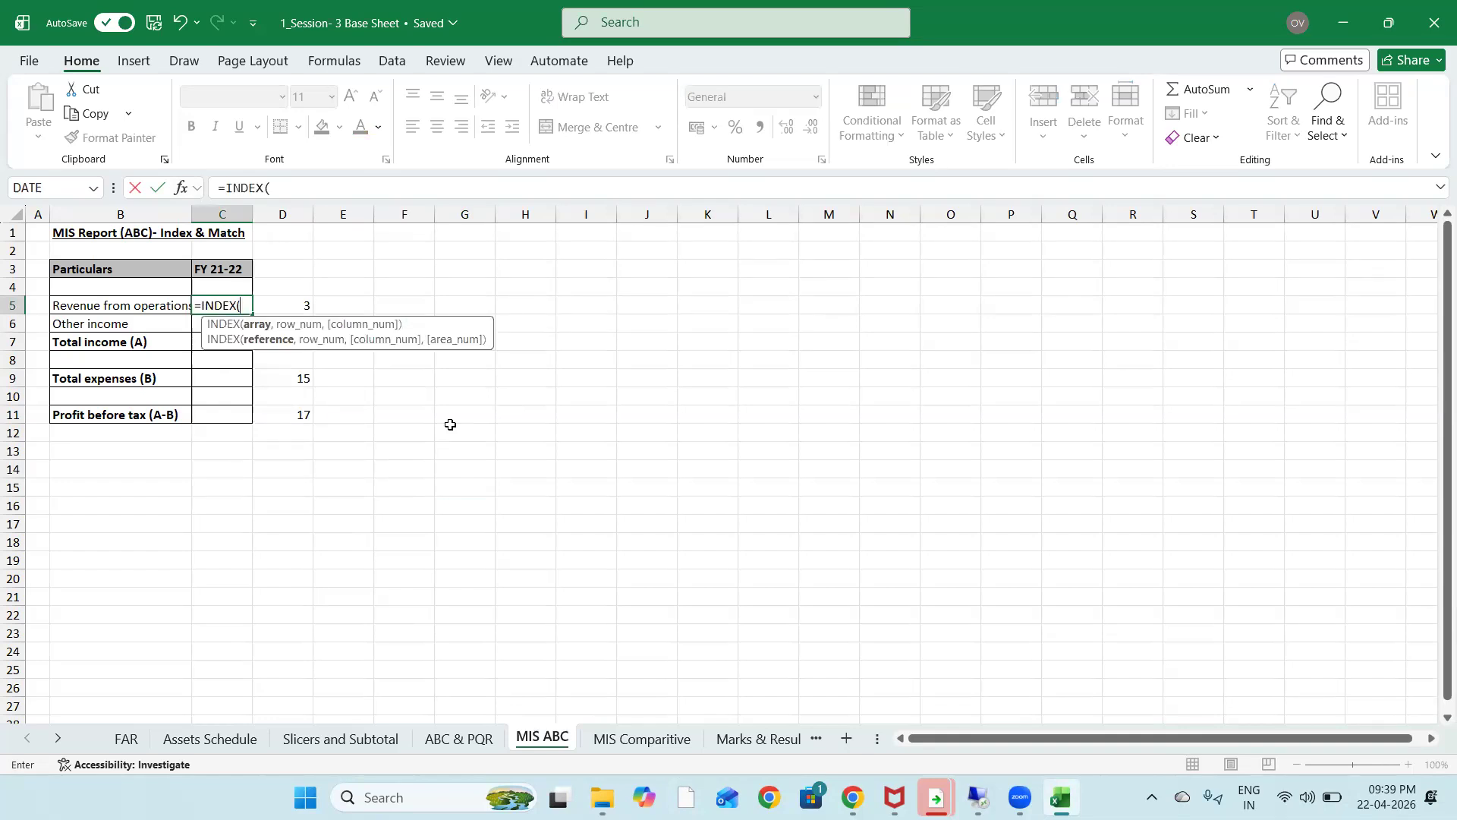
Set the array of C5's INDEX formula to the absolute range 'ABC & PQR'!$B$3:$E$19 and continue to the row number argument
{"action": "left_click", "coordinate": [472, 739]}
{"action": "left_click", "coordinate": [210, 253]}
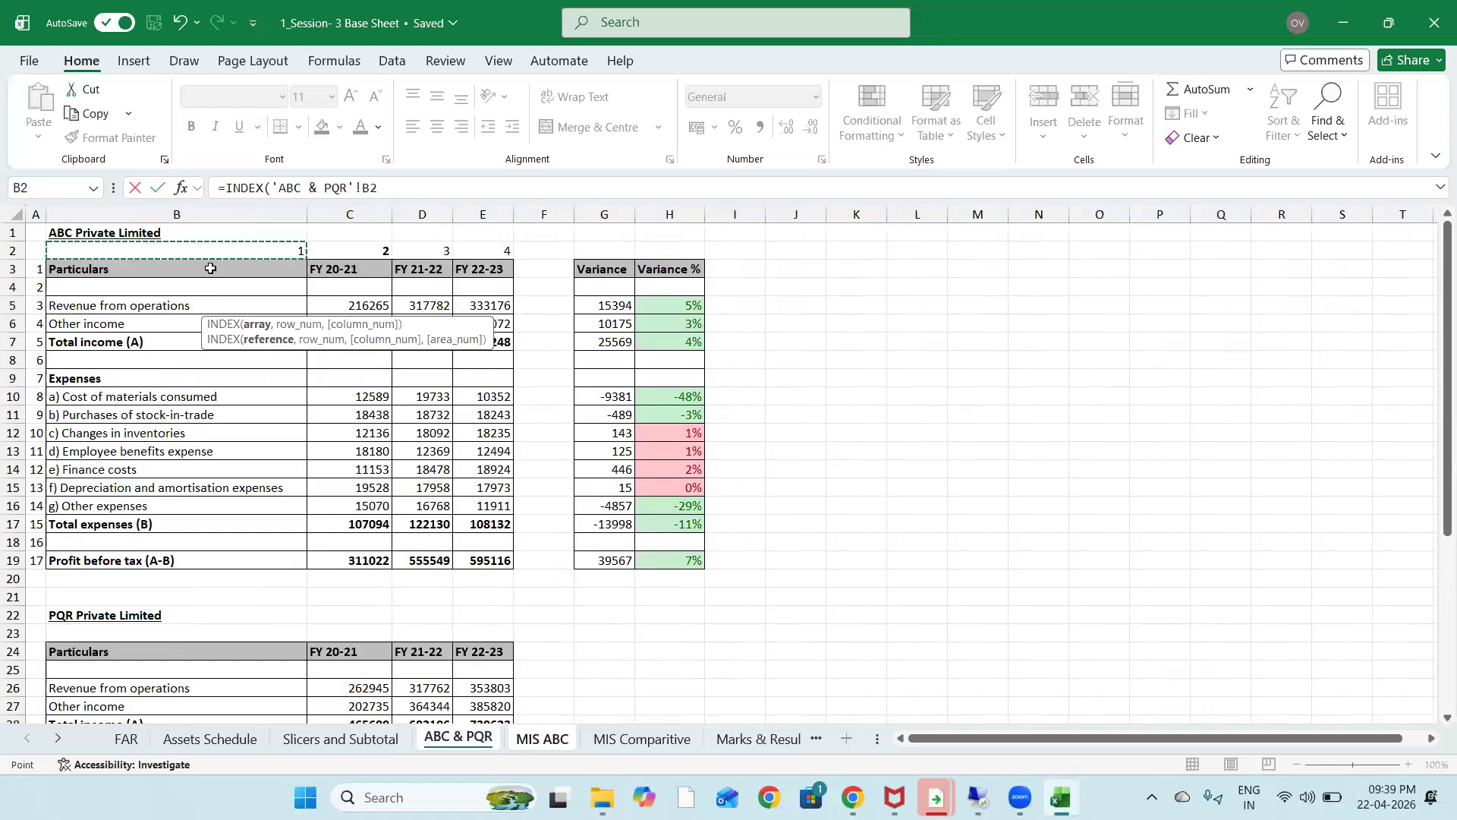
{"action": "left_click", "coordinate": [211, 269]}
{"action": "key", "text": "shift+Right"}
{"action": "key", "text": "shift+Right"}
{"action": "key", "text": "shift+Down"}
{"action": "key", "text": "shift+Down"}
{"action": "key", "text": "shift+Down"}
{"action": "key", "text": "shift+Down"}
{"action": "key", "text": "shift+Down"}
{"action": "key", "text": "shift+Down"}
{"action": "key", "text": "shift+Down"}
{"action": "key", "text": "shift+Down"}
{"action": "key", "text": "shift+Down"}
{"action": "key", "text": "shift+Down"}
{"action": "key", "text": "shift+Down"}
{"action": "key", "text": "shift+Down"}
{"action": "key", "text": "shift+Down"}
{"action": "key", "text": "shift+Down"}
{"action": "key", "text": "shift+Down"}
{"action": "key", "text": "shift+Down"}
{"action": "key", "text": "shift+Down"}
{"action": "key", "text": "shift+Down"}
{"action": "key", "text": "shift+Down"}
{"action": "key", "text": "shift+Up"}
{"action": "key", "text": "shift+Up"}
{"action": "key", "text": "shift+Up"}
{"action": "key", "text": "shift+Right"}
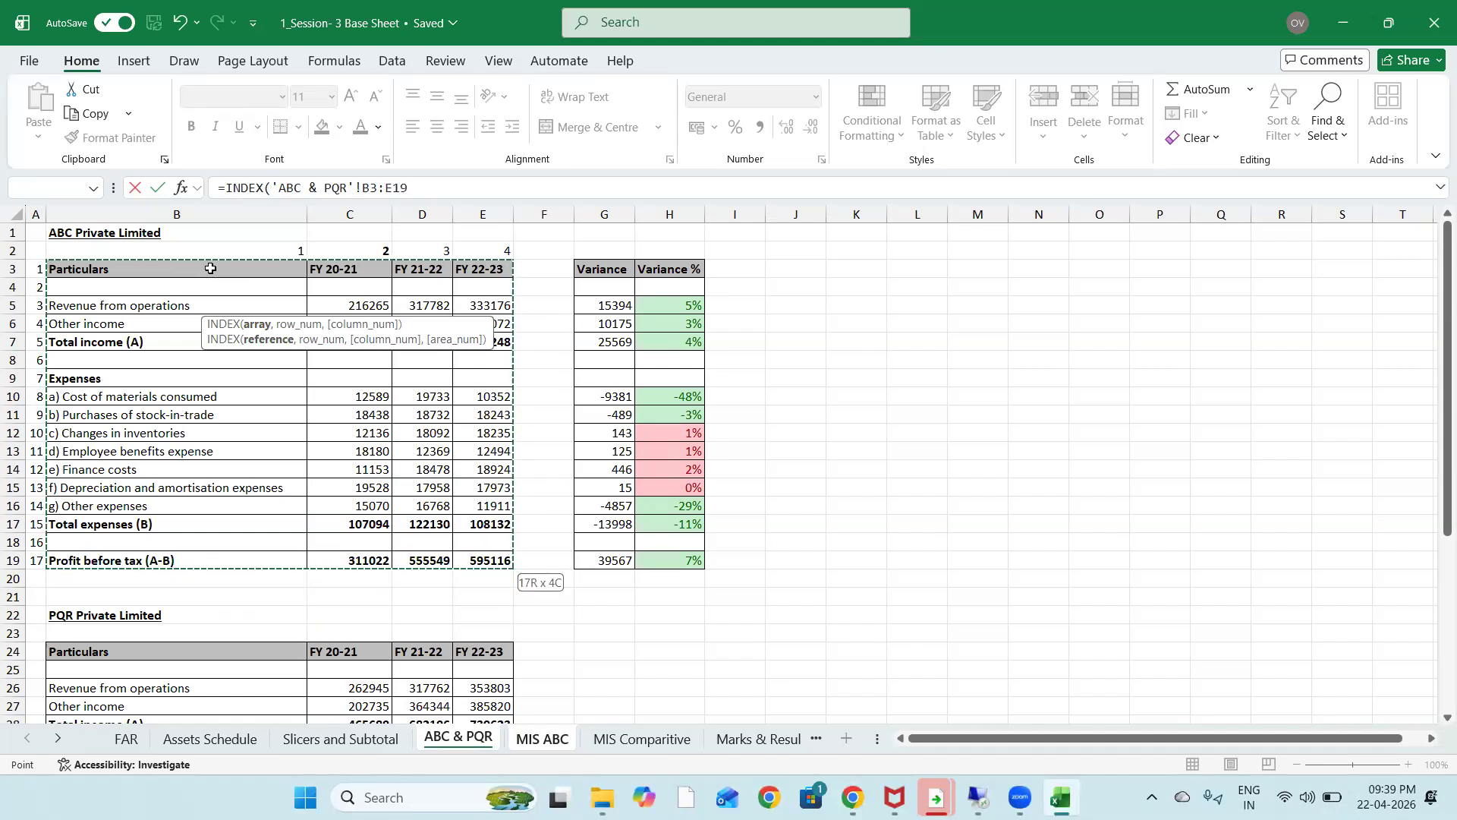
{"action": "key", "text": "F4"}
{"action": "type", "text": ","}
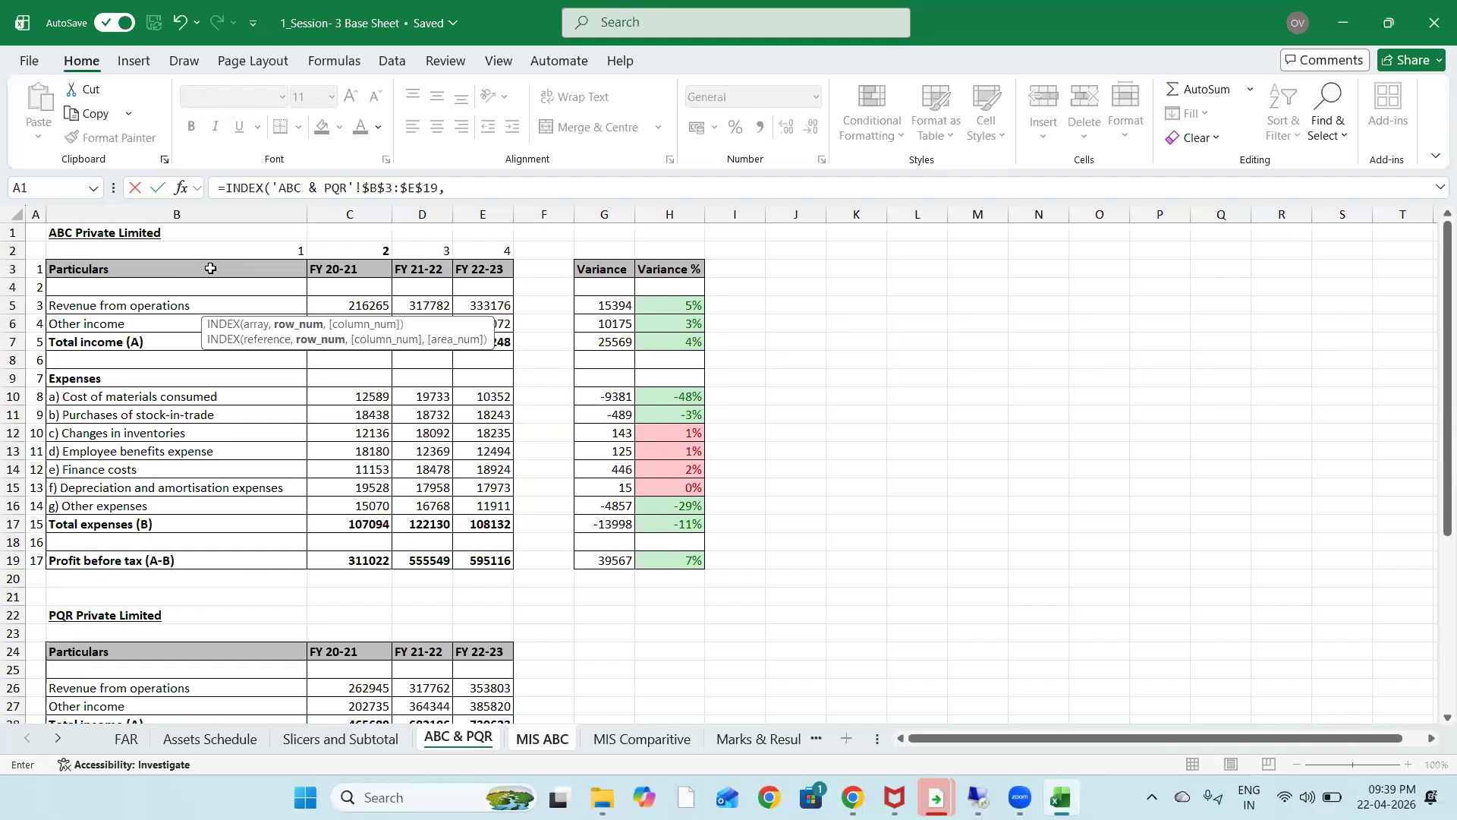
Nest a MATCH as the row number of C5's INDEX formula, with 'MIS ABC'!B5 as the lookup value
{"action": "type", "text": "match"}
{"action": "key", "text": "Tab"}
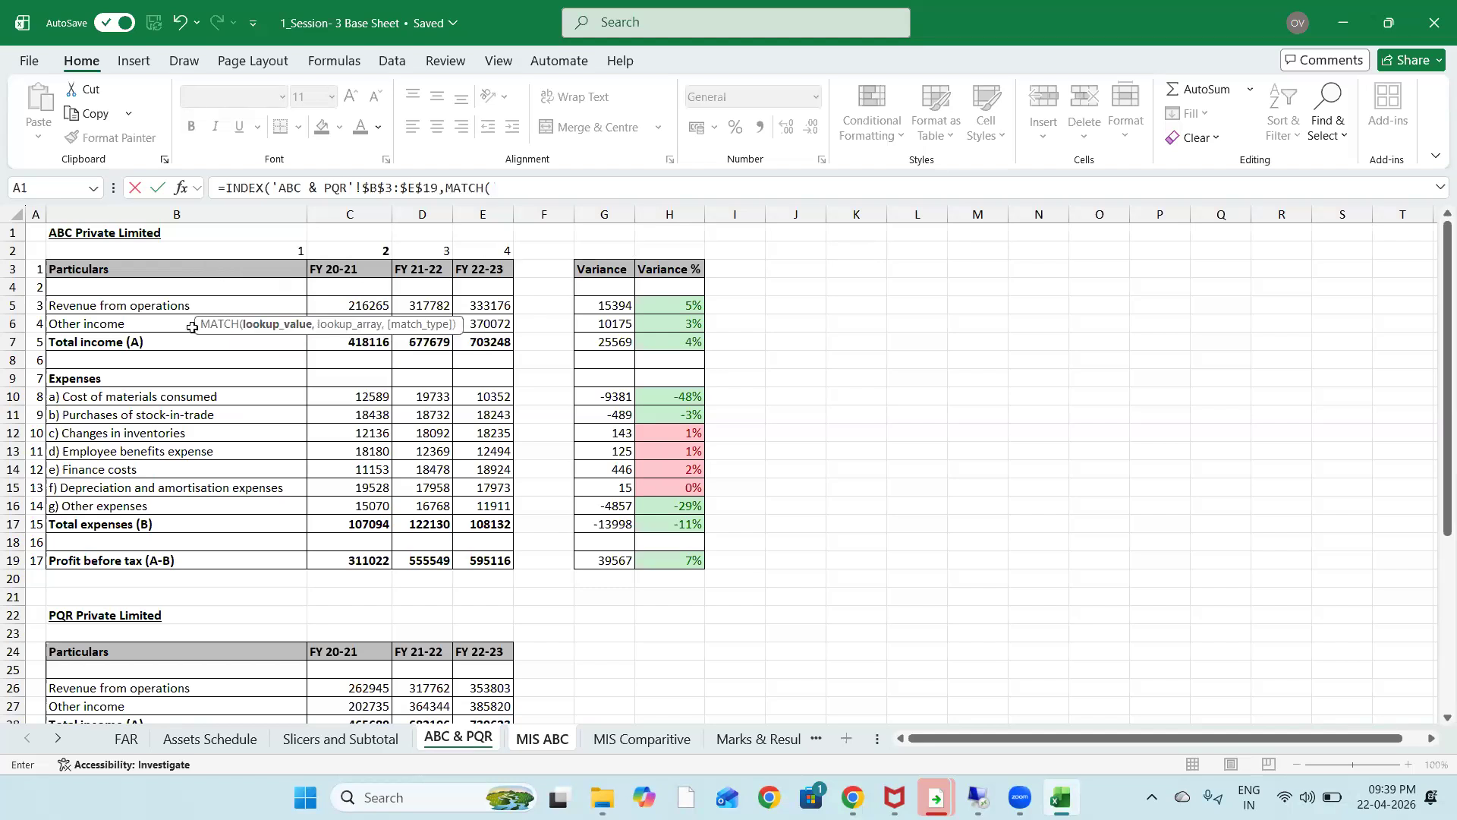
{"action": "left_click", "coordinate": [544, 738]}
{"action": "left_click", "coordinate": [145, 298]}
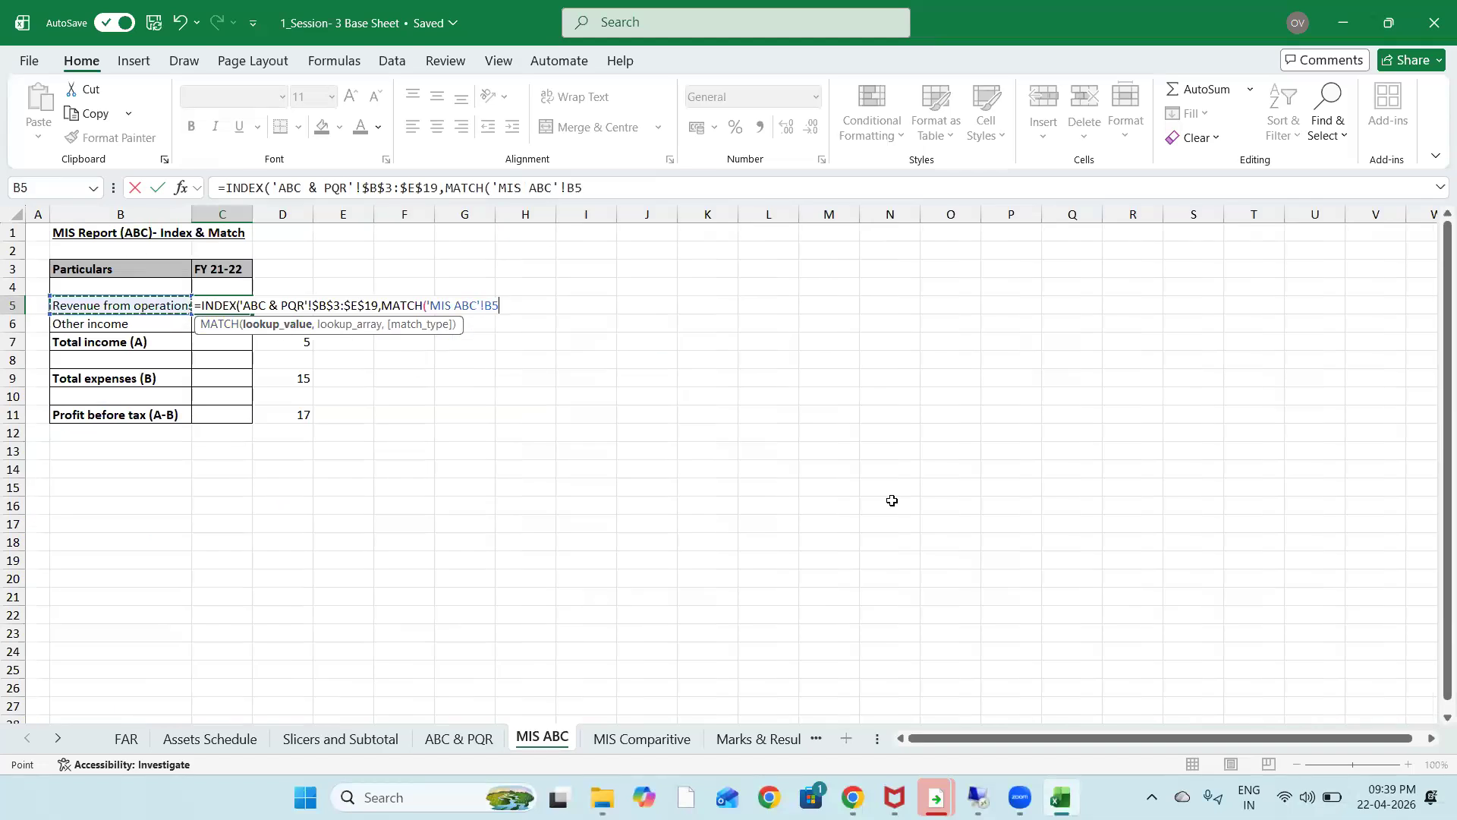
{"action": "type", "text": ","}
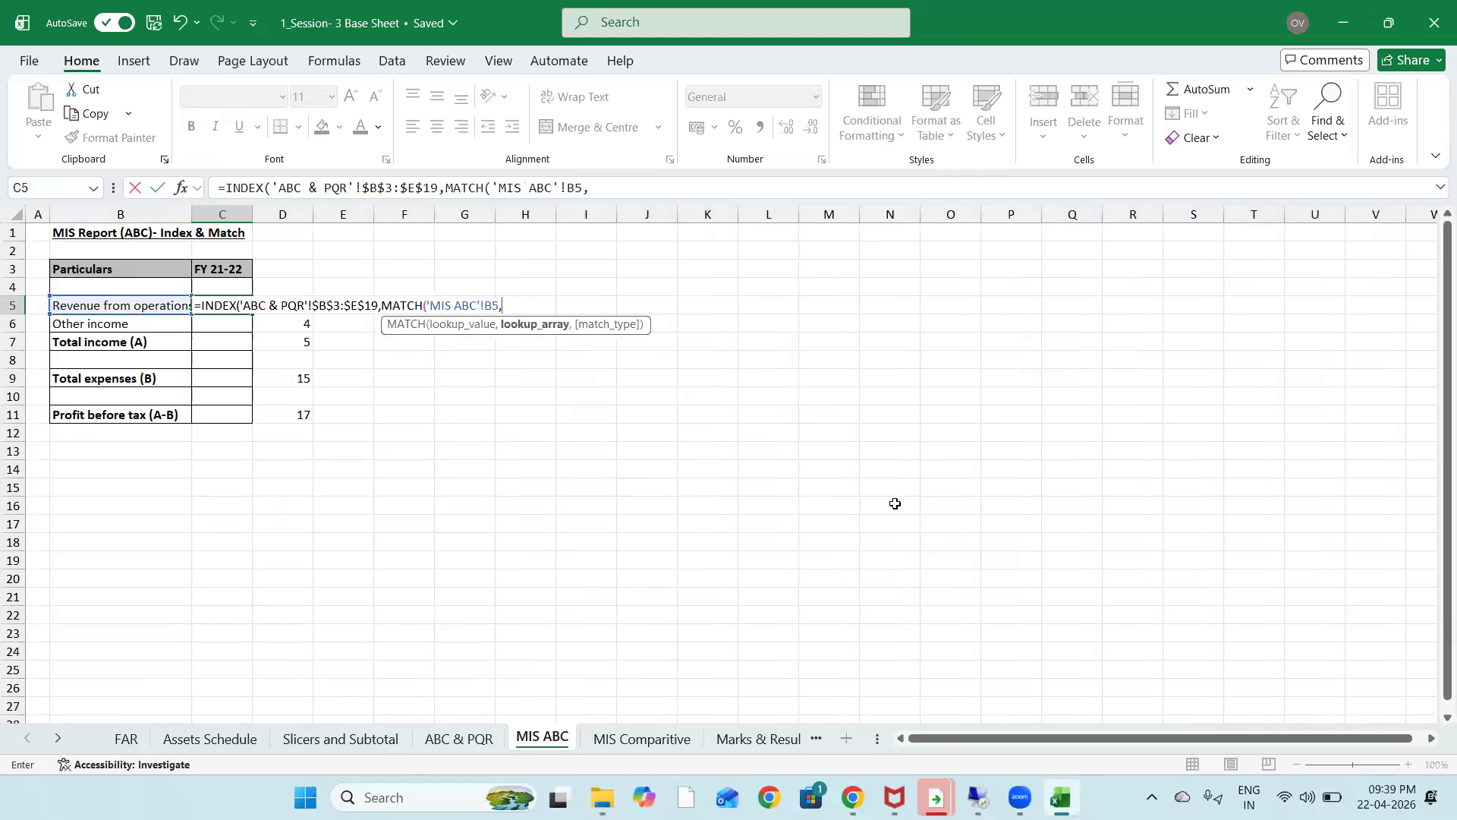
Set the nested MATCH's lookup array to the absolute range 'ABC & PQR'!$B$3:$B$19 and continue to the match type argument
{"action": "left_click", "coordinate": [458, 738]}
{"action": "left_click", "coordinate": [242, 263]}
{"action": "key", "text": "shift+Down"}
{"action": "key", "text": "shift+Down"}
{"action": "key", "text": "shift+Down"}
{"action": "key", "text": "shift+Down"}
{"action": "key", "text": "shift+Down"}
{"action": "key", "text": "shift+Down"}
{"action": "key", "text": "shift+Down"}
{"action": "key", "text": "shift+Down"}
{"action": "key", "text": "shift+Down"}
{"action": "key", "text": "shift+Down"}
{"action": "key", "text": "shift+Down"}
{"action": "key", "text": "shift+Down"}
{"action": "key", "text": "shift+Down"}
{"action": "key", "text": "shift+Down"}
{"action": "key", "text": "shift+Down"}
{"action": "key", "text": "shift+Down"}
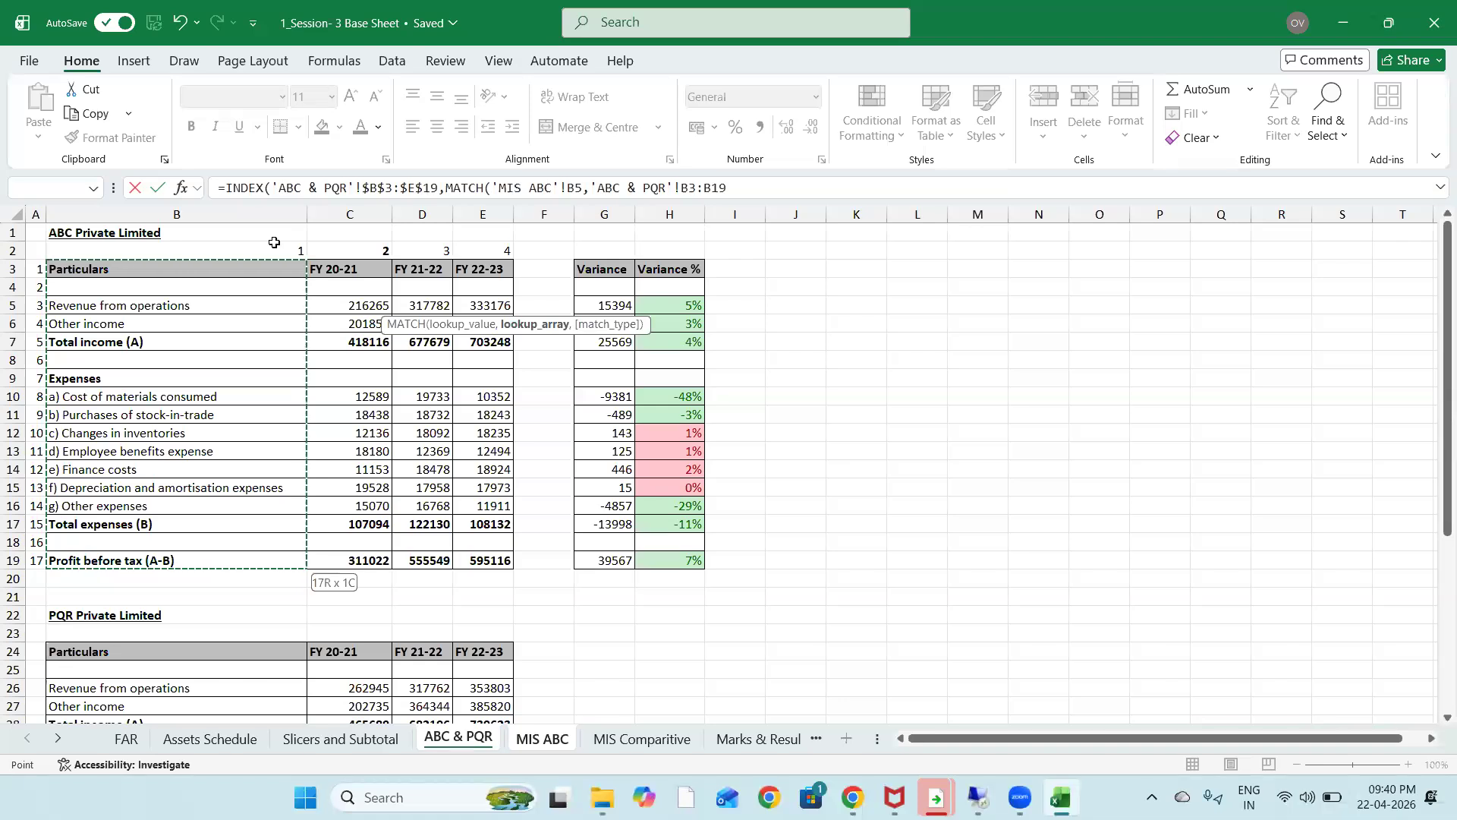
{"action": "key", "text": "F4"}
{"action": "type", "text": ","}
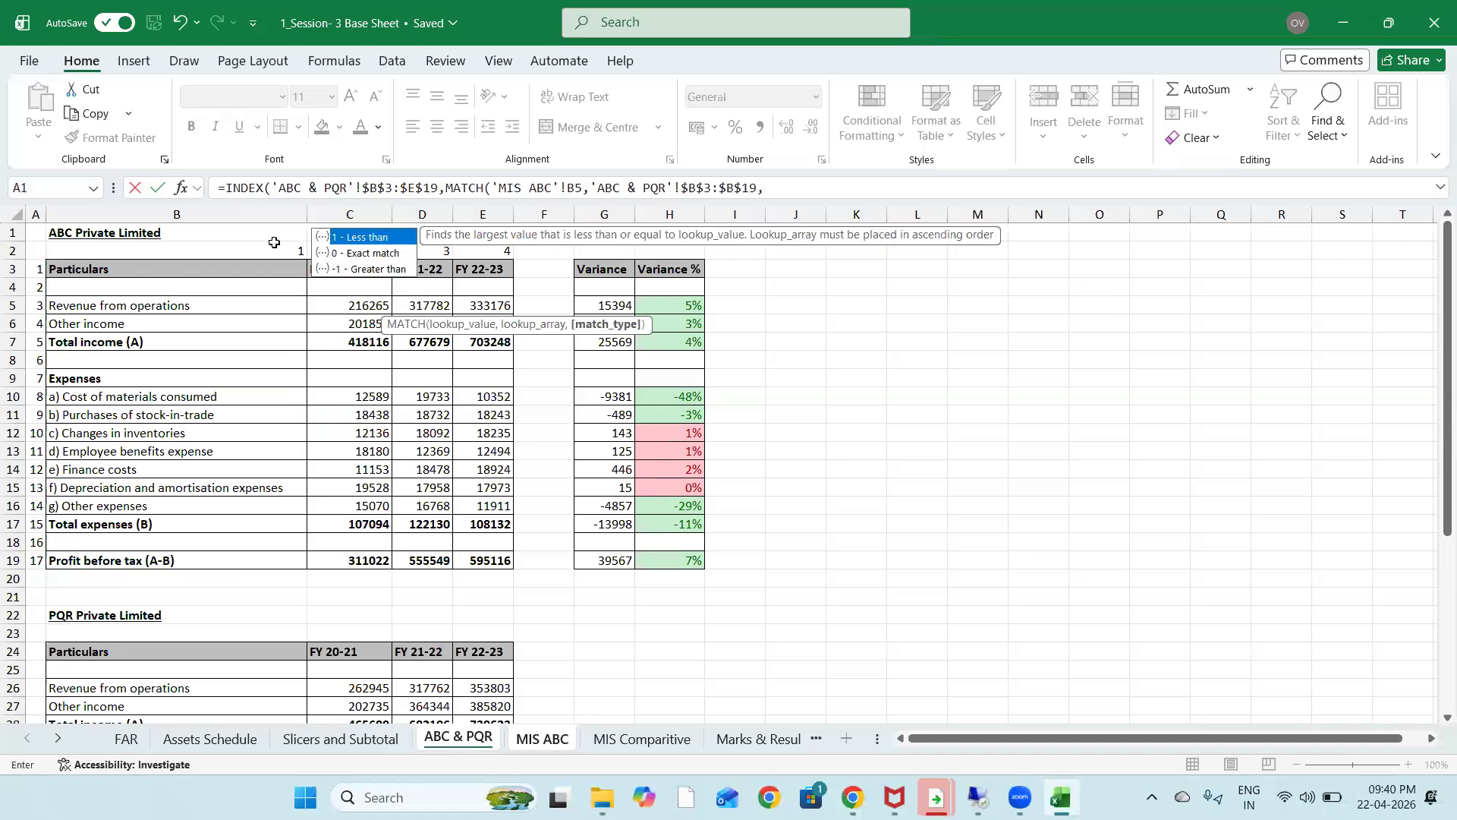
Complete C5's formula with exact match (0) for the nested MATCH and 3 as the INDEX column number
{"action": "key", "text": "Down"}
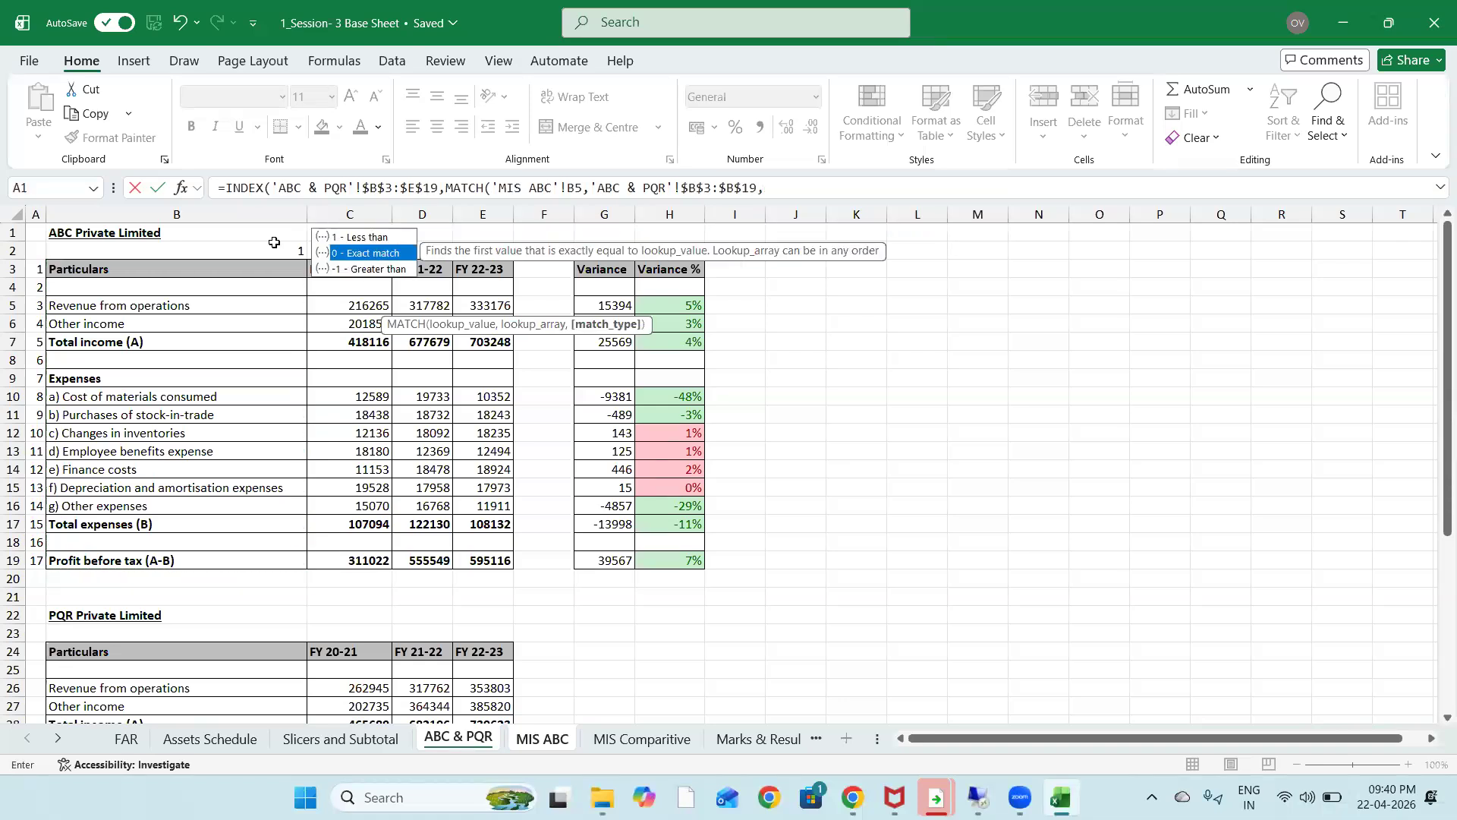
{"action": "key", "text": "Tab"}
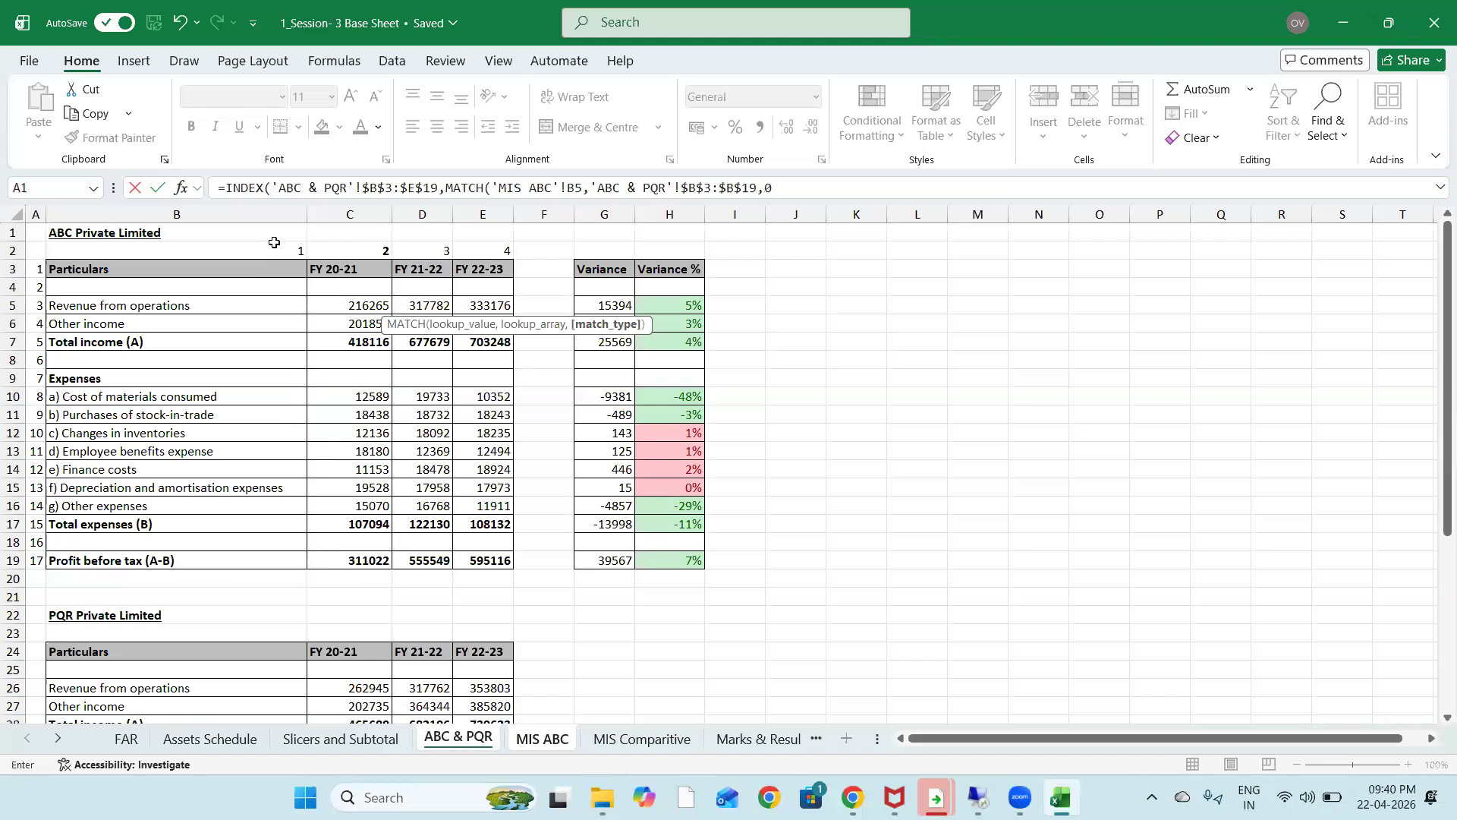
{"action": "type", "text": "),"}
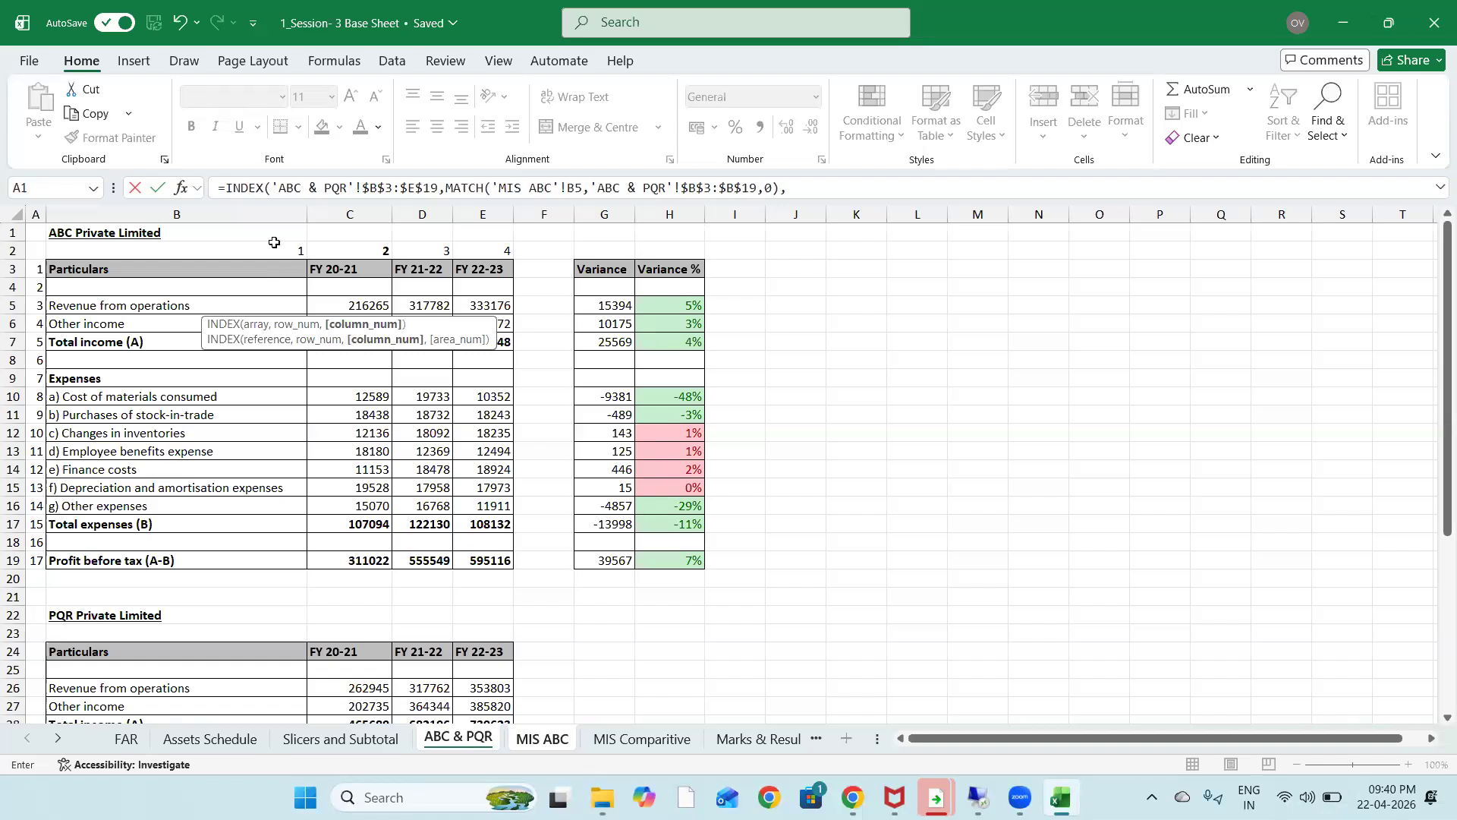
{"action": "type", "text": "3)"}
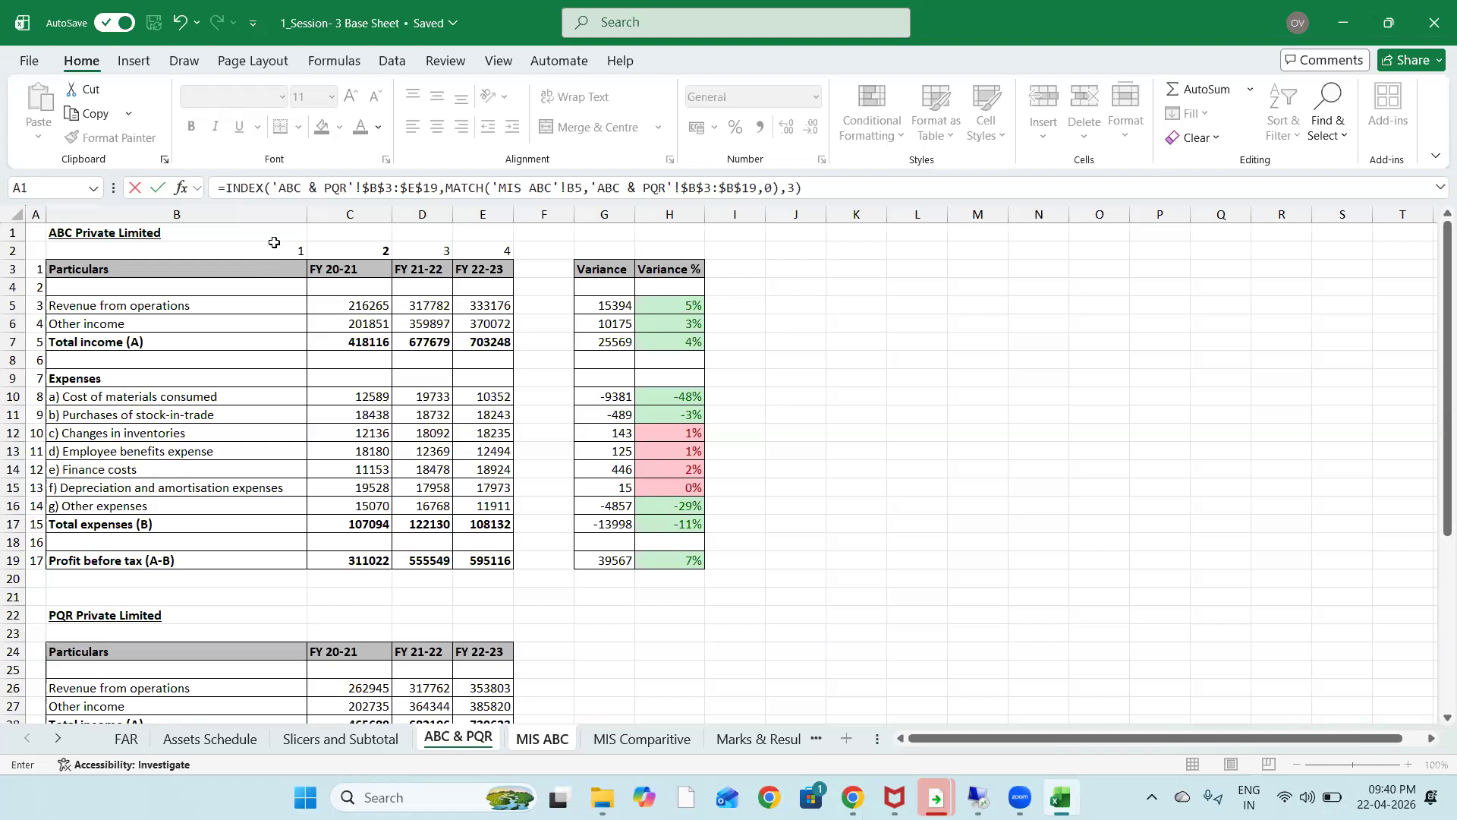
{"action": "key", "text": "ctrl+Return"}
Fill the INDEX-MATCH formula from C5 down through C11, the Profit before tax row
{"action": "key", "text": "shift+Down"}
{"action": "key", "text": "shift+Down"}
{"action": "key", "text": "shift+Down"}
{"action": "key", "text": "shift+Down"}
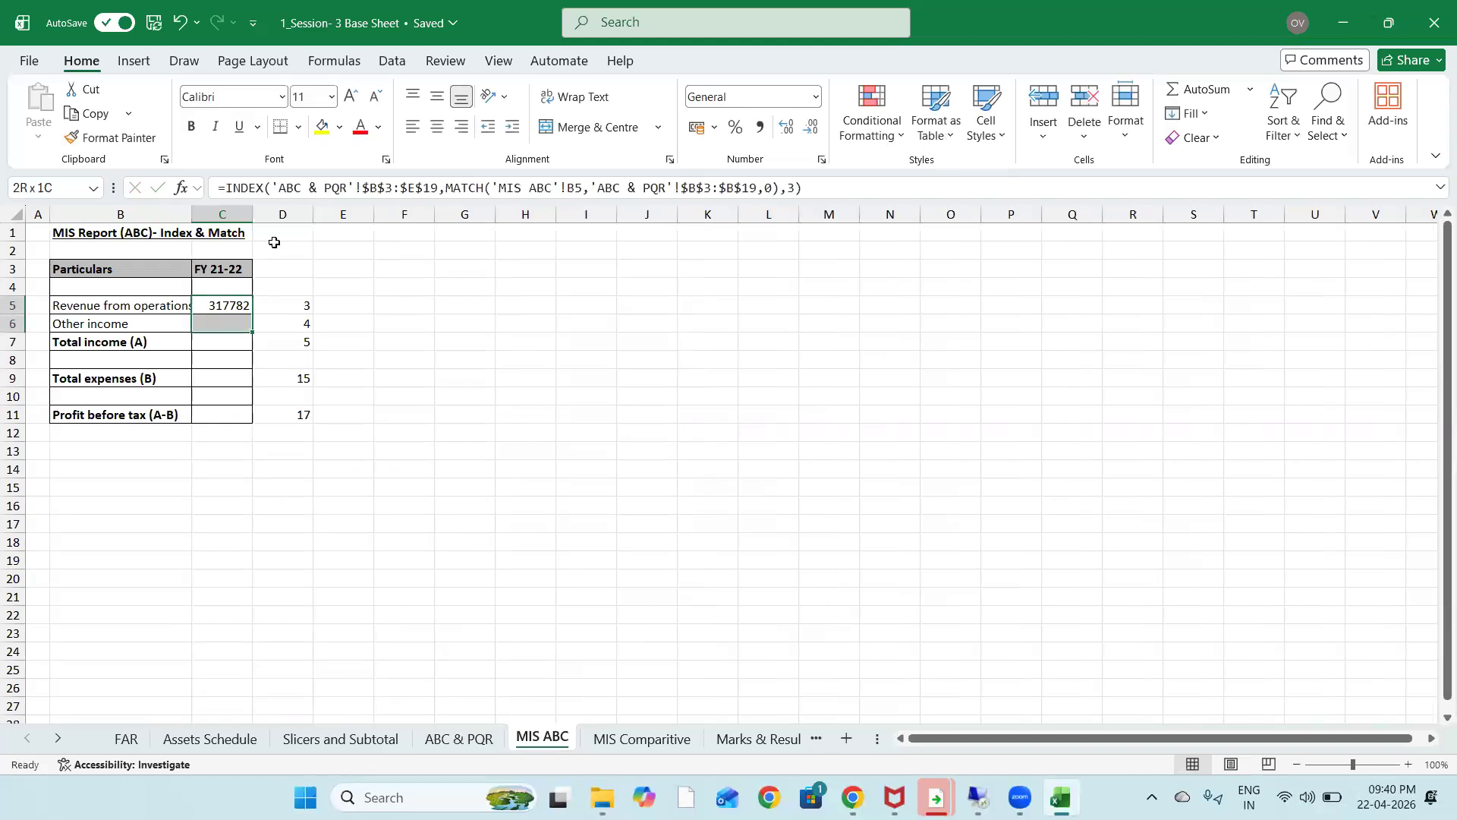
{"action": "key", "text": "shift+Down"}
{"action": "key", "text": "shift+Down"}
{"action": "key", "text": "ctrl+d"}
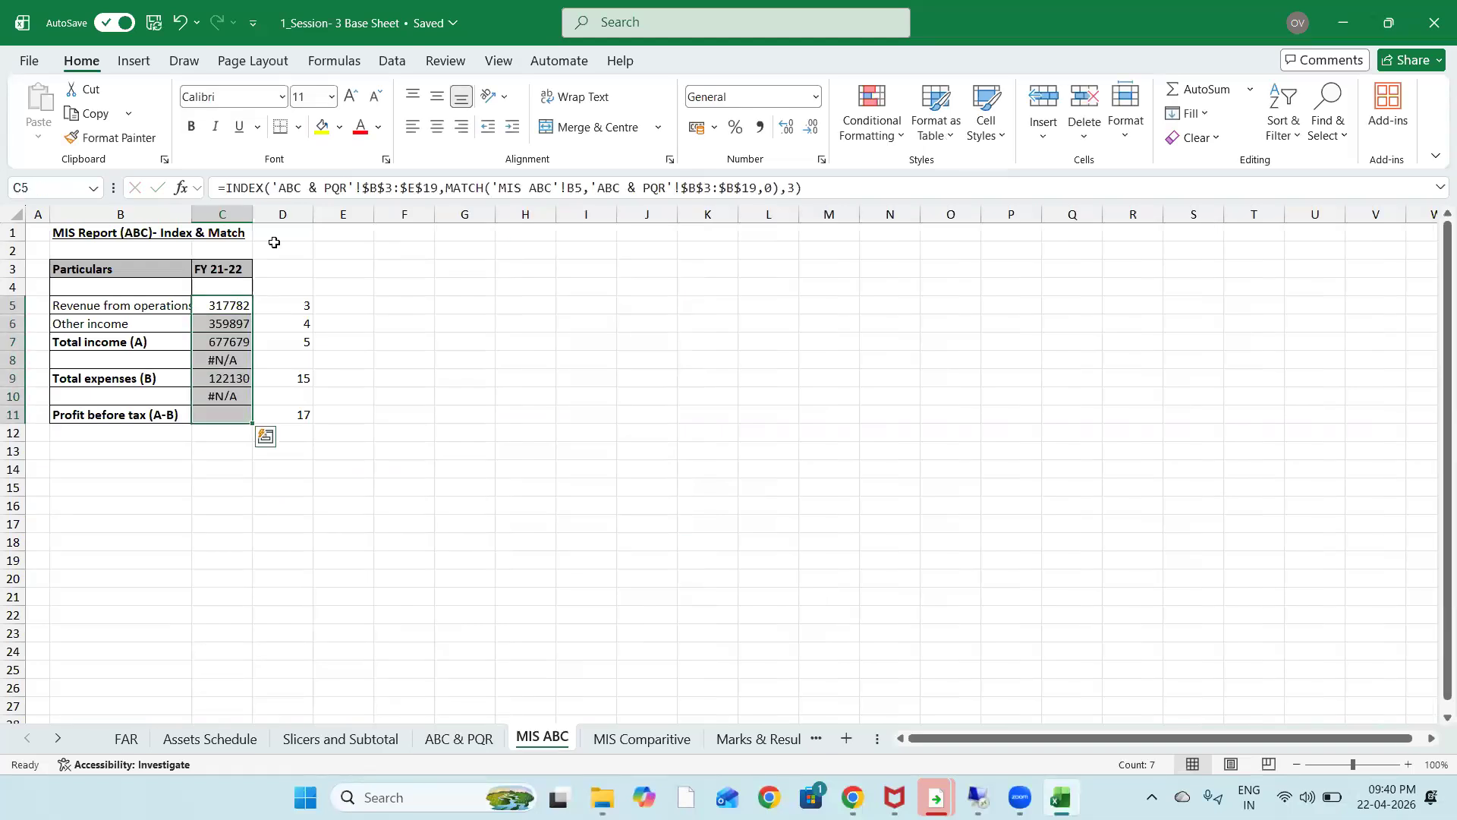
Clear the formulas from the blank spacer rows in cells C8 and C10
{"action": "key", "text": "Down"}
{"action": "key", "text": "Down"}
{"action": "key", "text": "Down"}
{"action": "key", "text": "Delete"}
{"action": "key", "text": "Down"}
{"action": "key", "text": "Down"}
{"action": "key", "text": "Delete"}
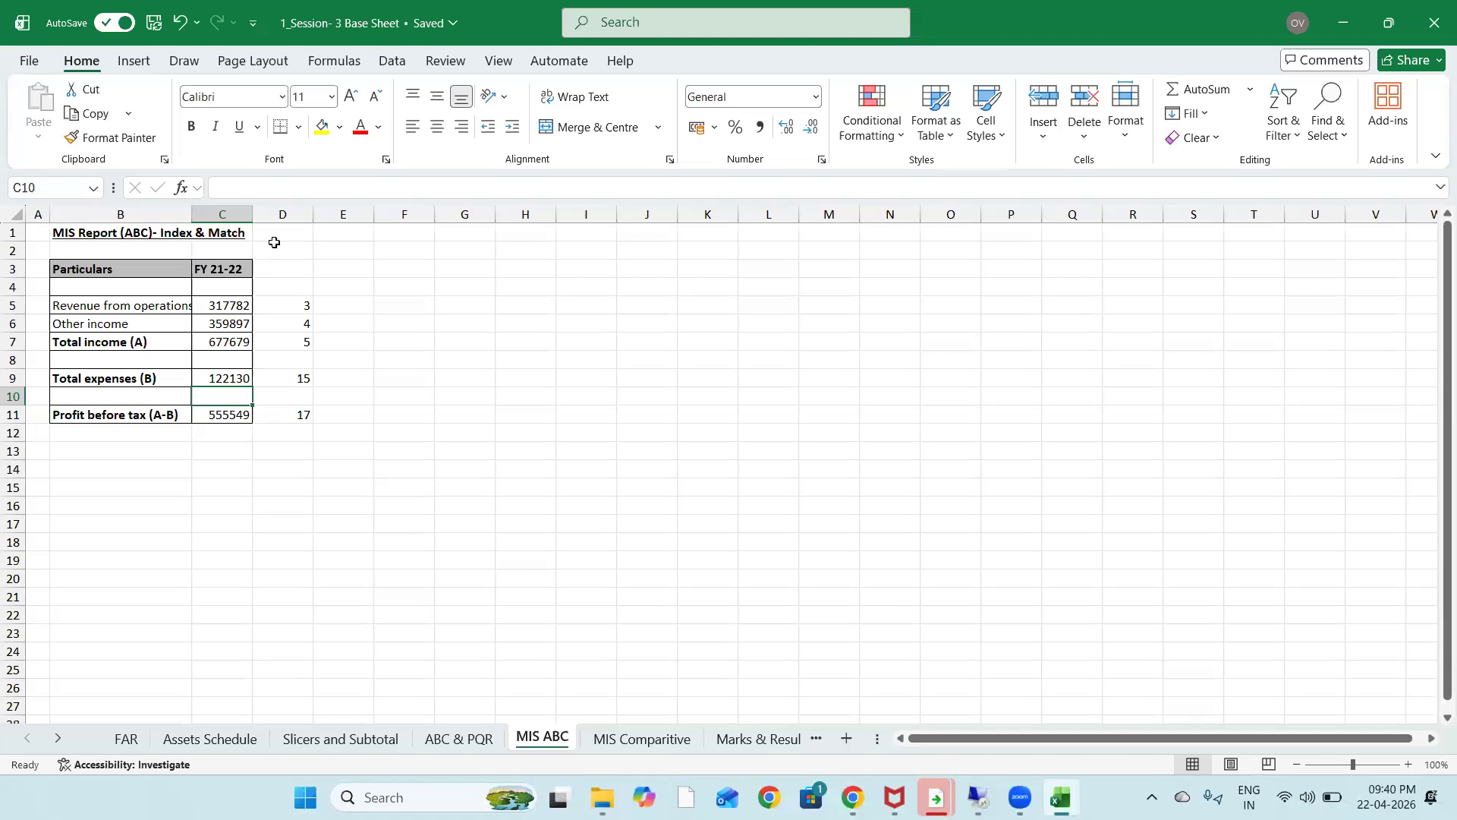
Go to the MIS Comparitive sheet and select C7, the ABC cell for Revenue from operations
{"action": "left_click", "coordinate": [636, 740]}
{"action": "left_click", "coordinate": [392, 454]}
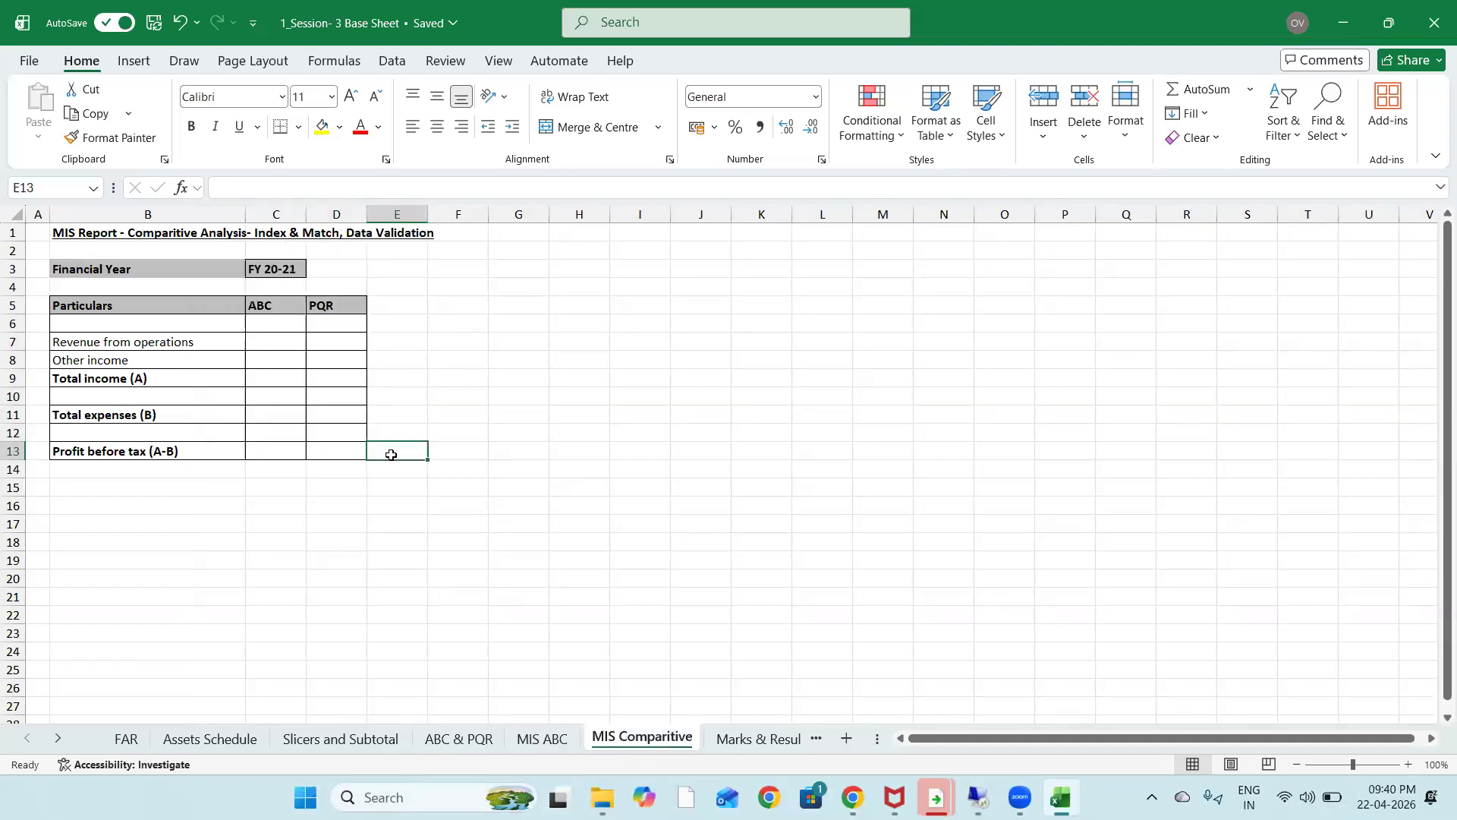
{"action": "left_click", "coordinate": [304, 323]}
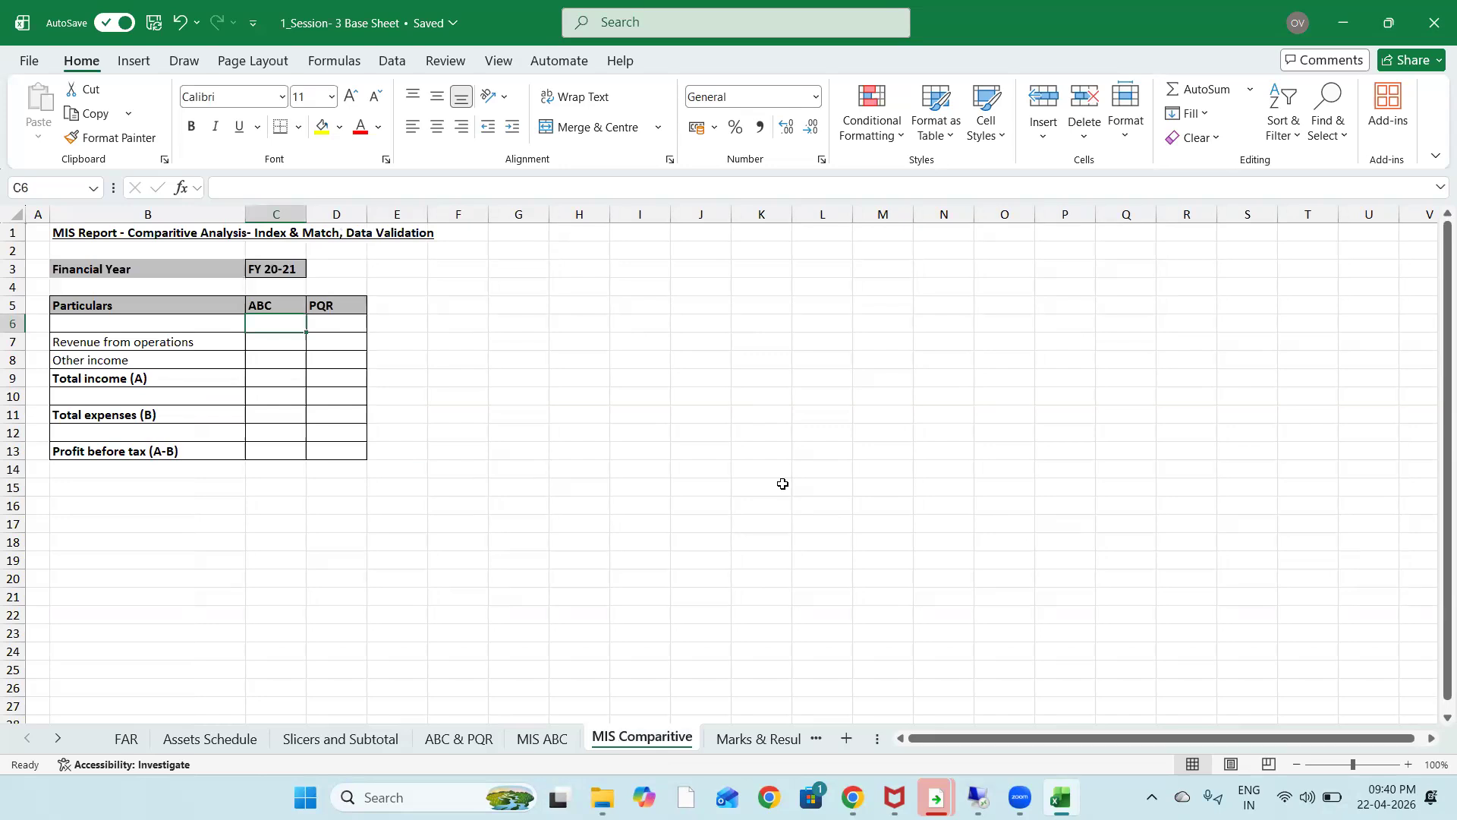
{"action": "key", "text": "Down"}
{"action": "key", "text": "F2"}
{"action": "type", "text": "="}
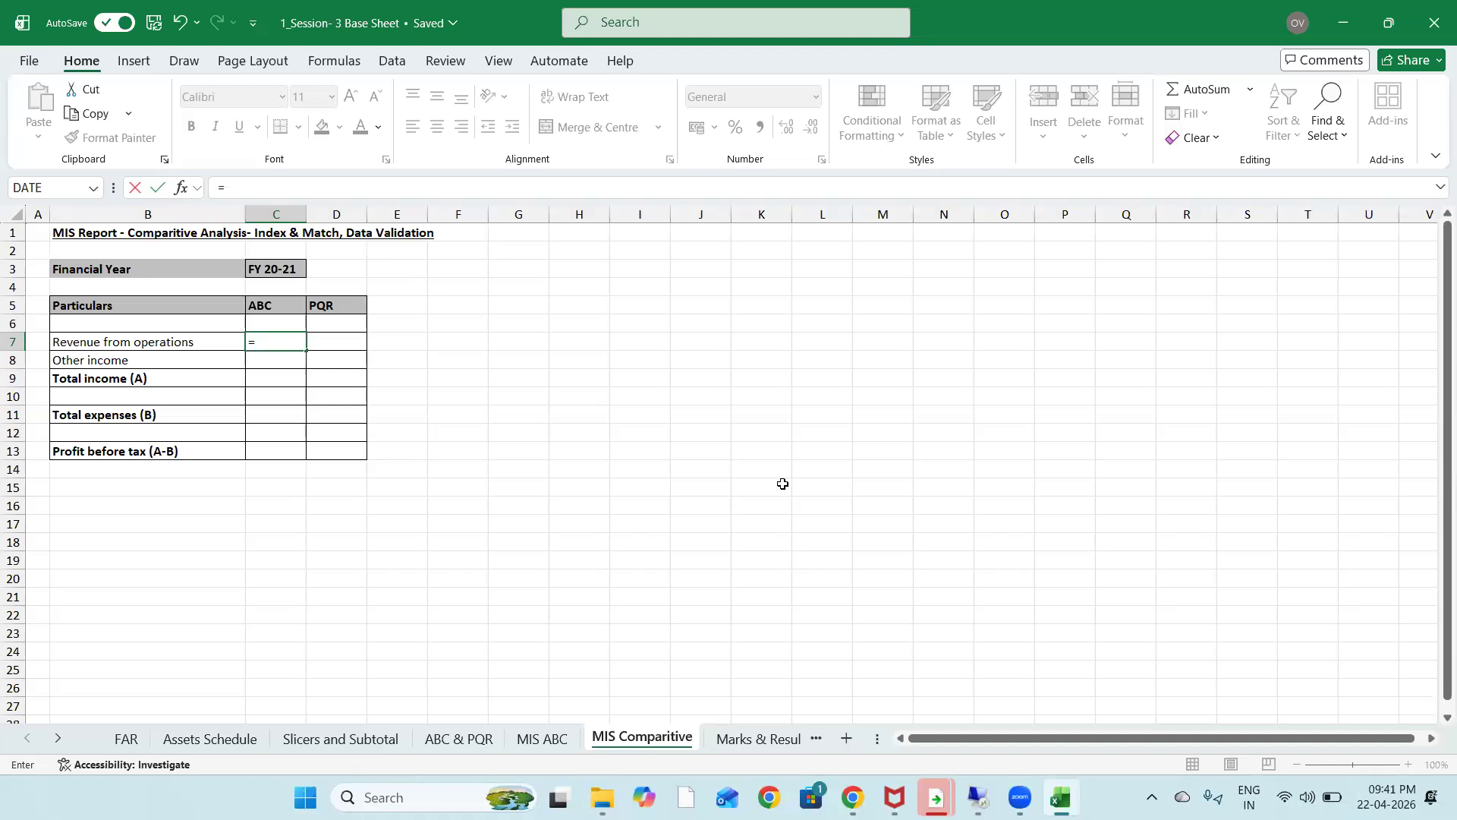
{"action": "type", "text": "in"}
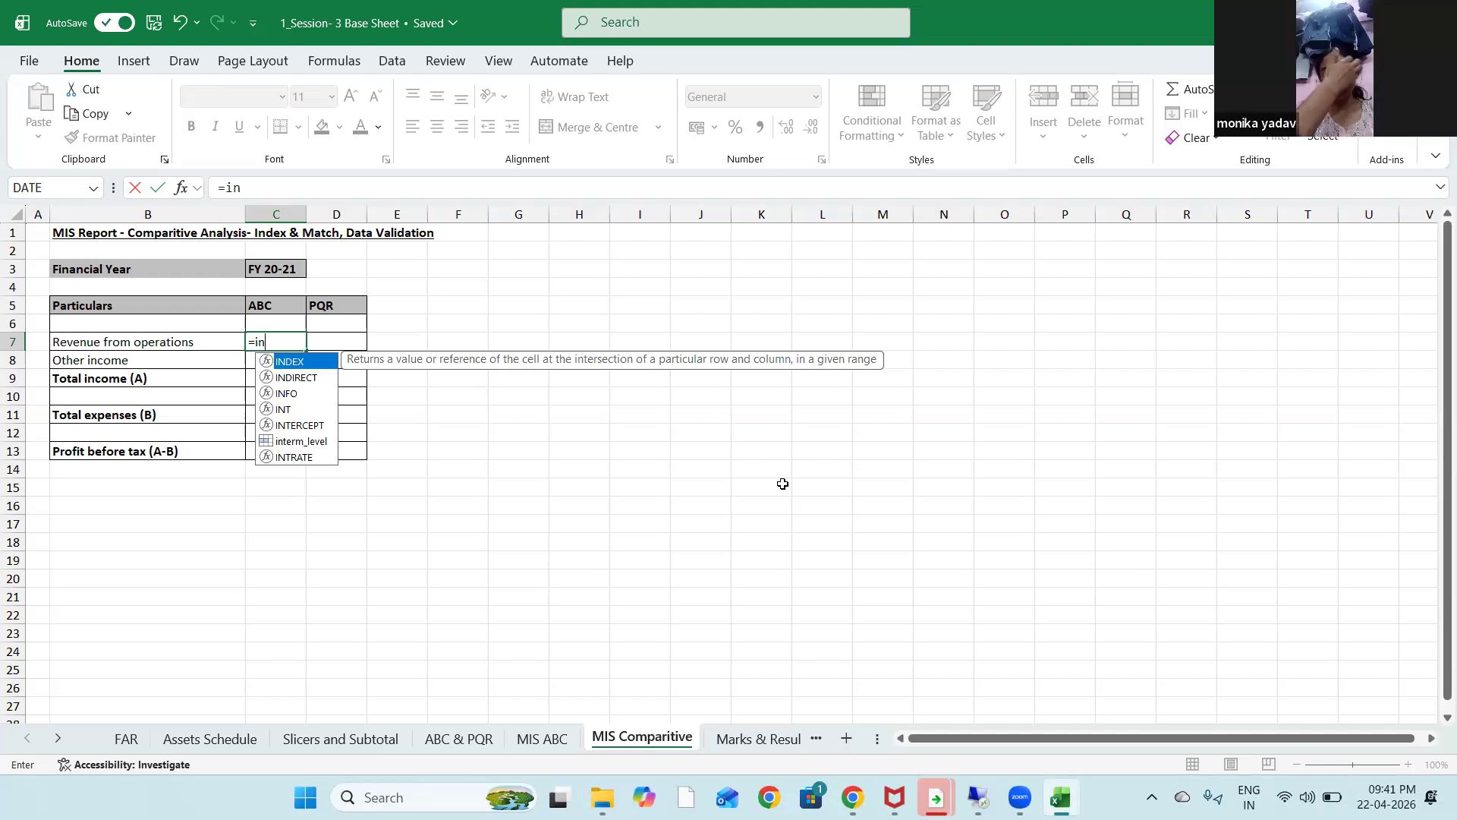
{"action": "type", "text": "ex"}
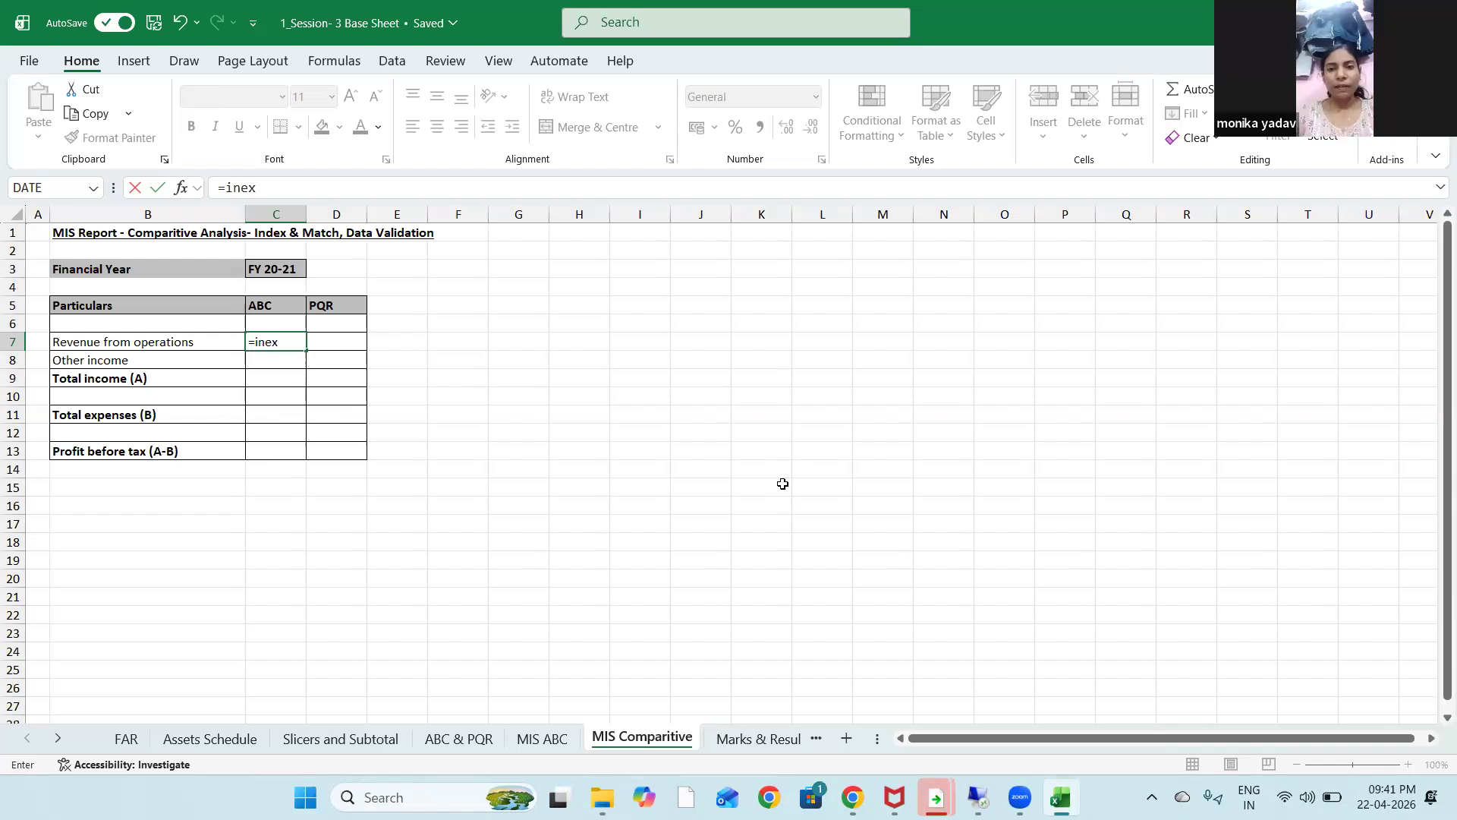
{"action": "key", "text": "BackSpace"}
{"action": "key", "text": "BackSpace"}
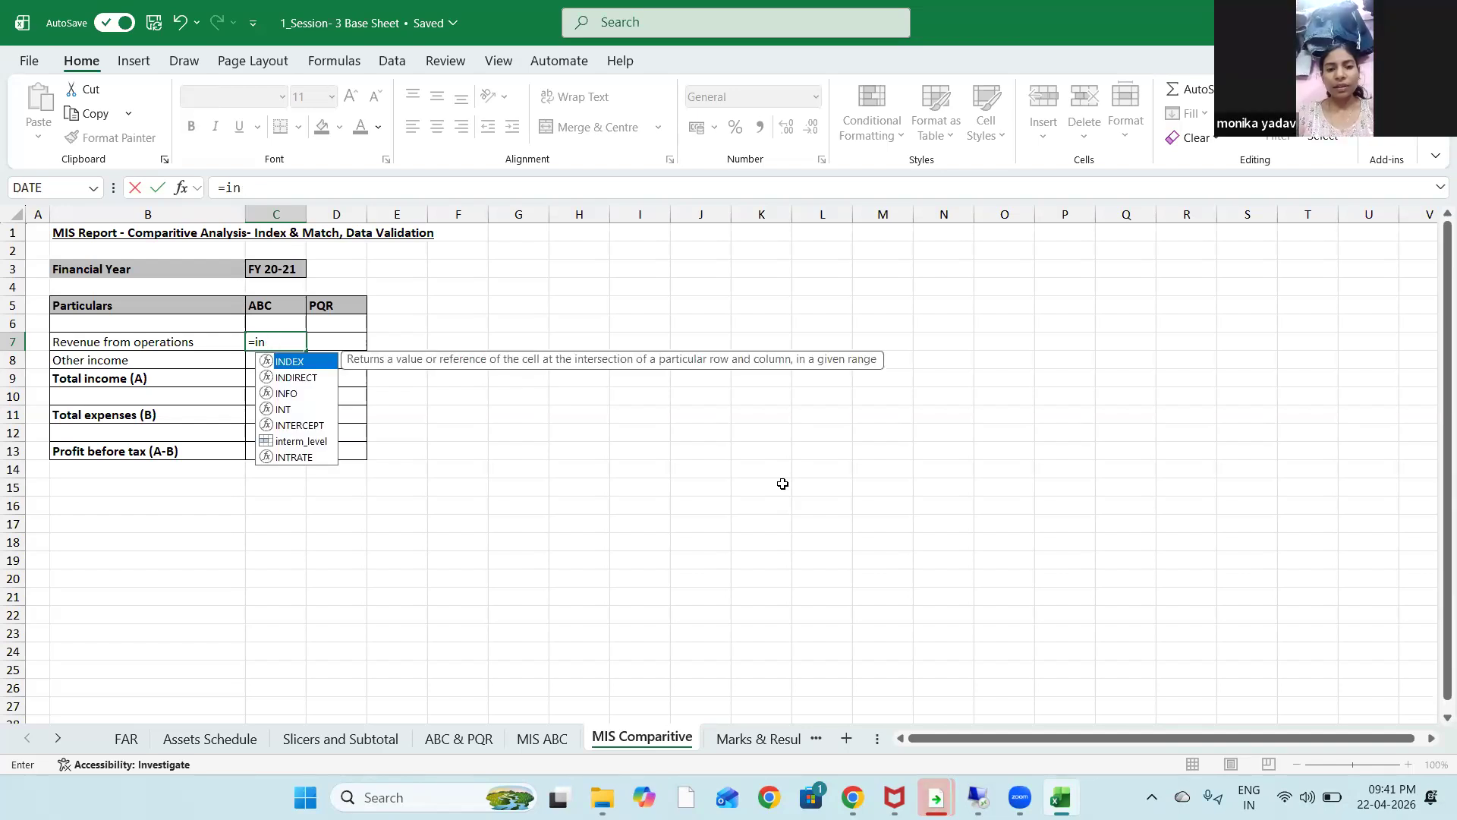
{"action": "key", "text": "Tab"}
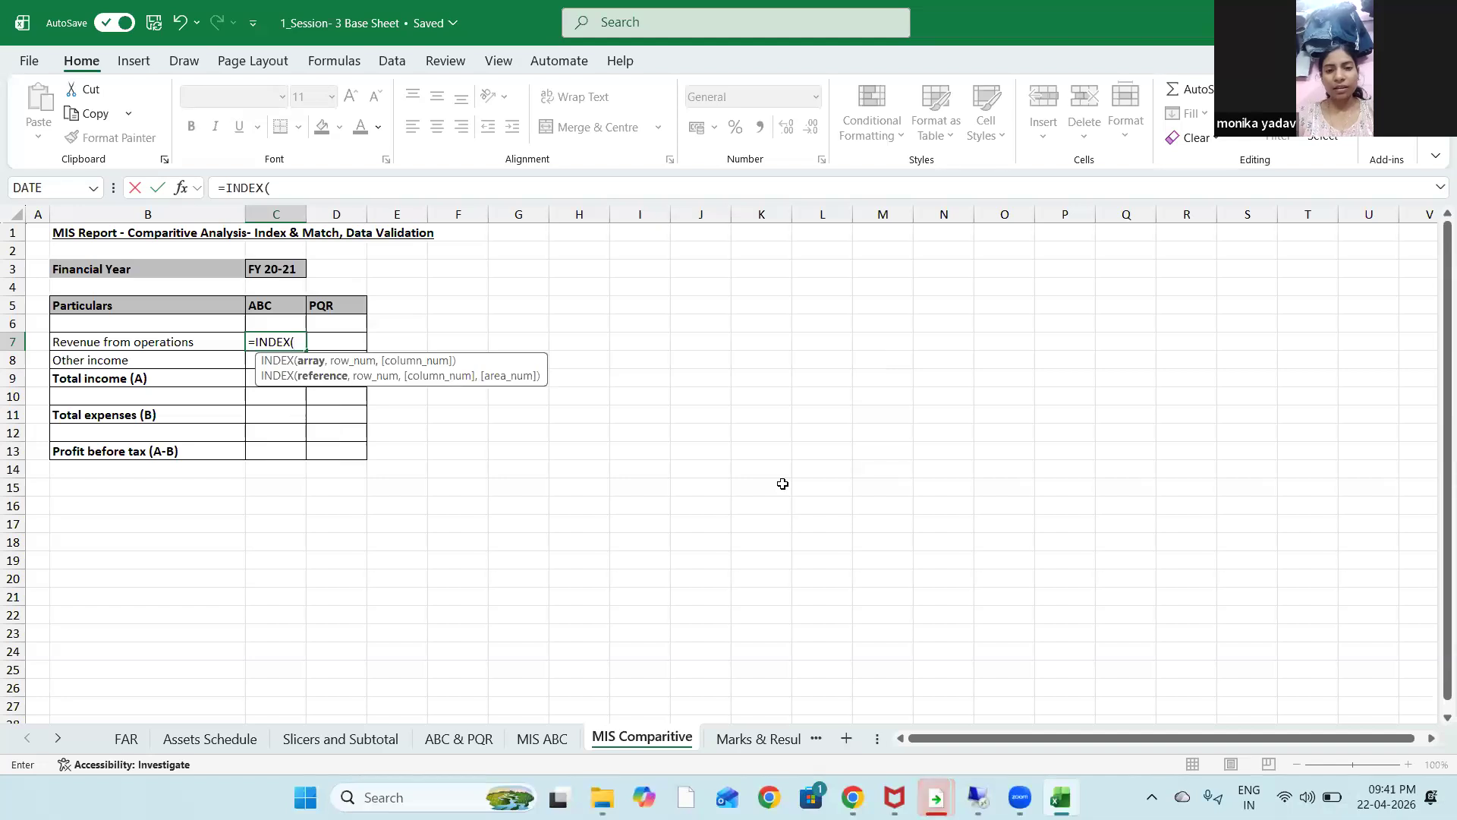
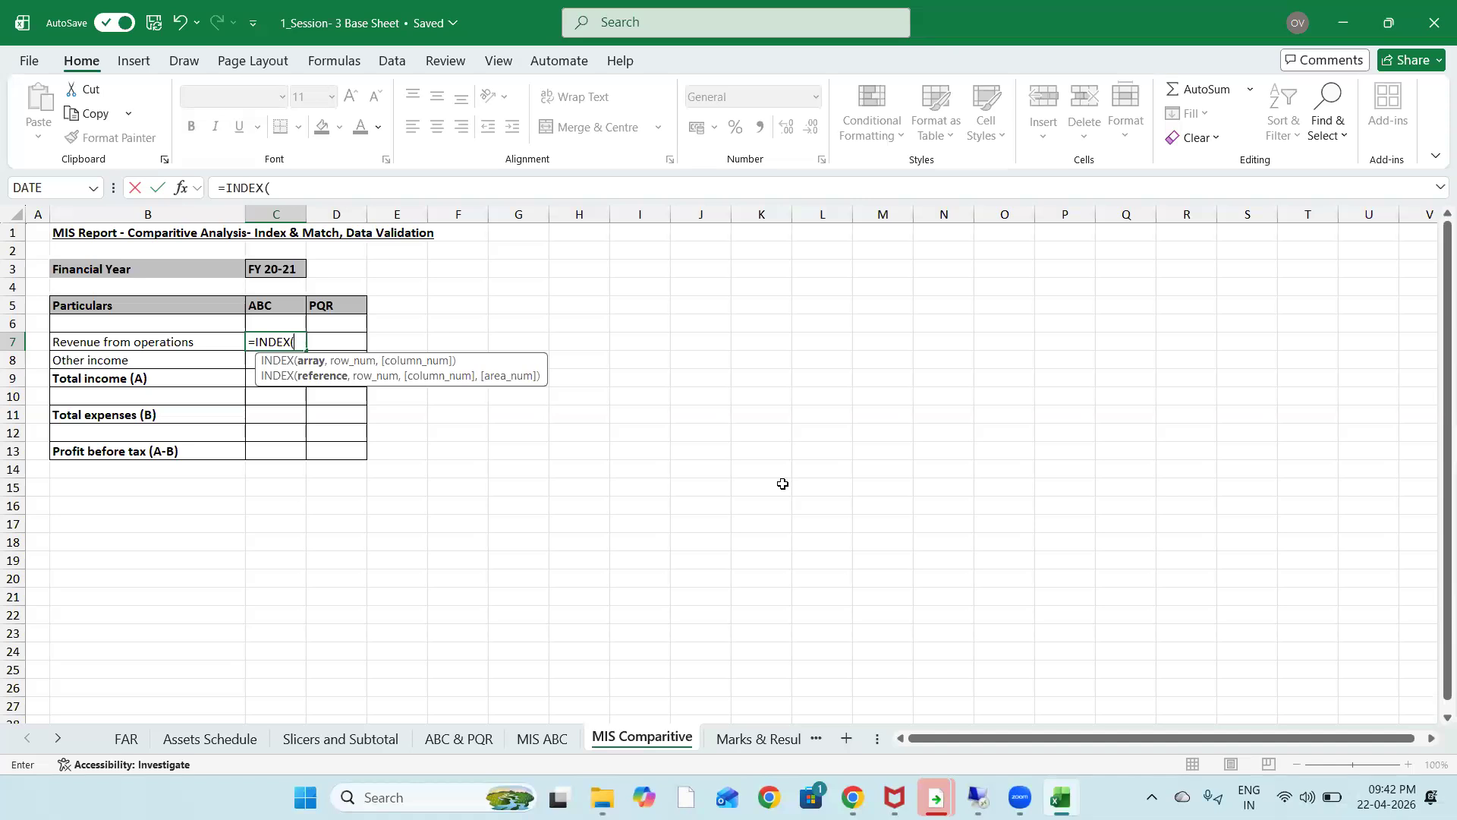
{"action": "key", "text": "Return"}
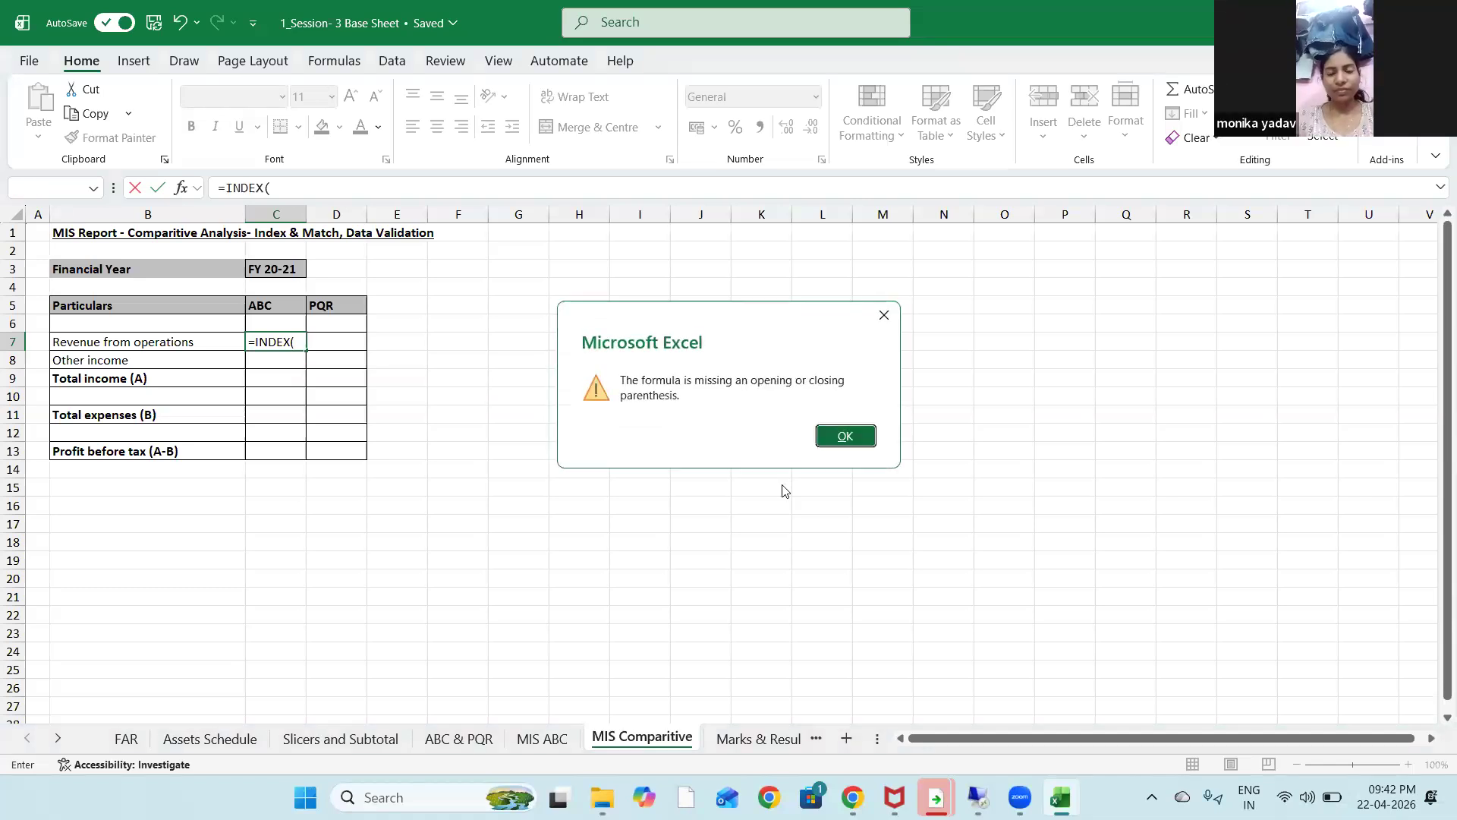
{"action": "key", "text": "Return"}
{"action": "key", "text": "Escape"}
{"action": "type", "text": "=index"}
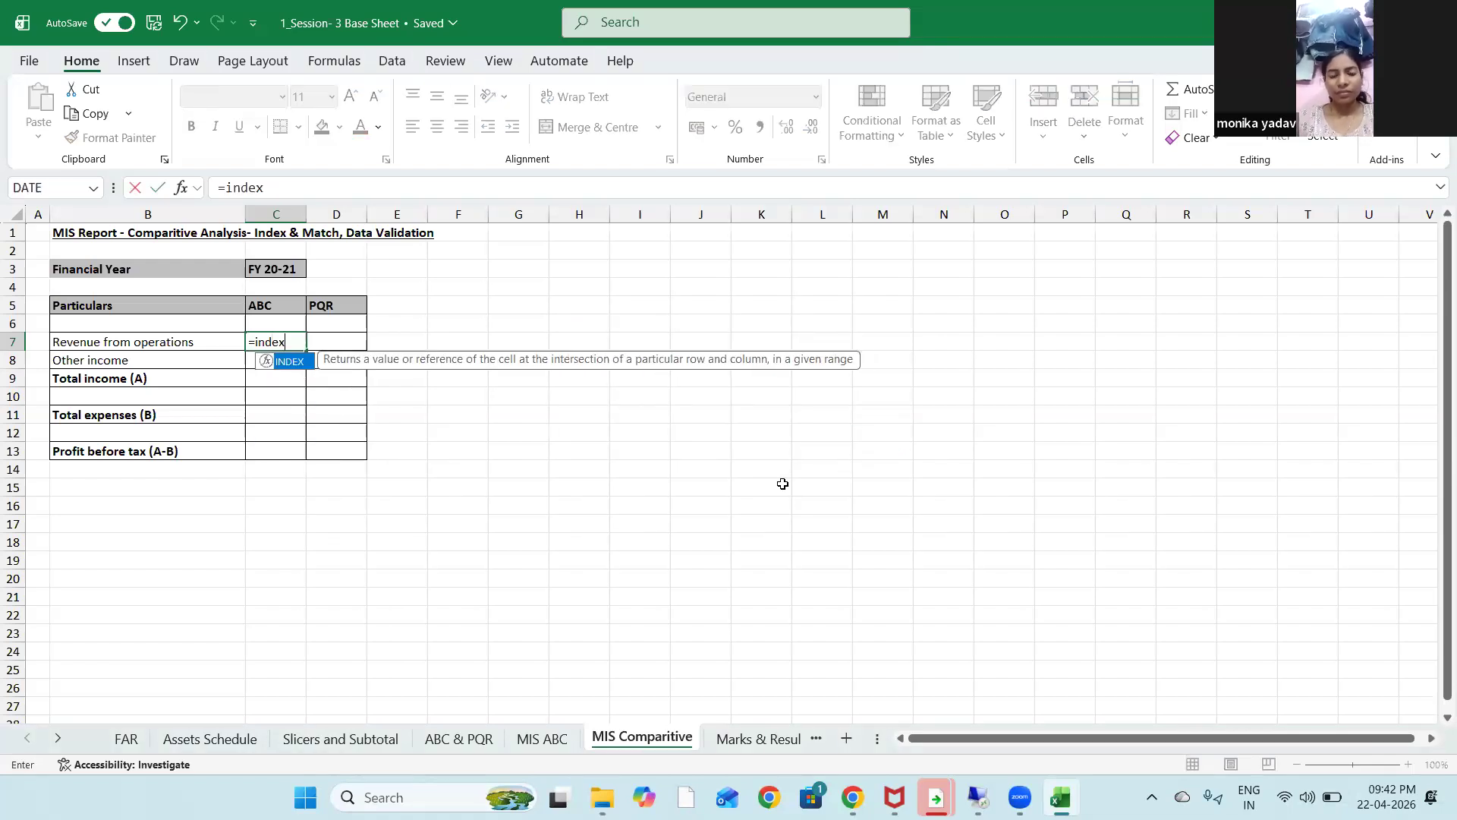
{"action": "key", "text": "Tab"}
{"action": "key", "text": "Left"}
{"action": "type", "text": ","}
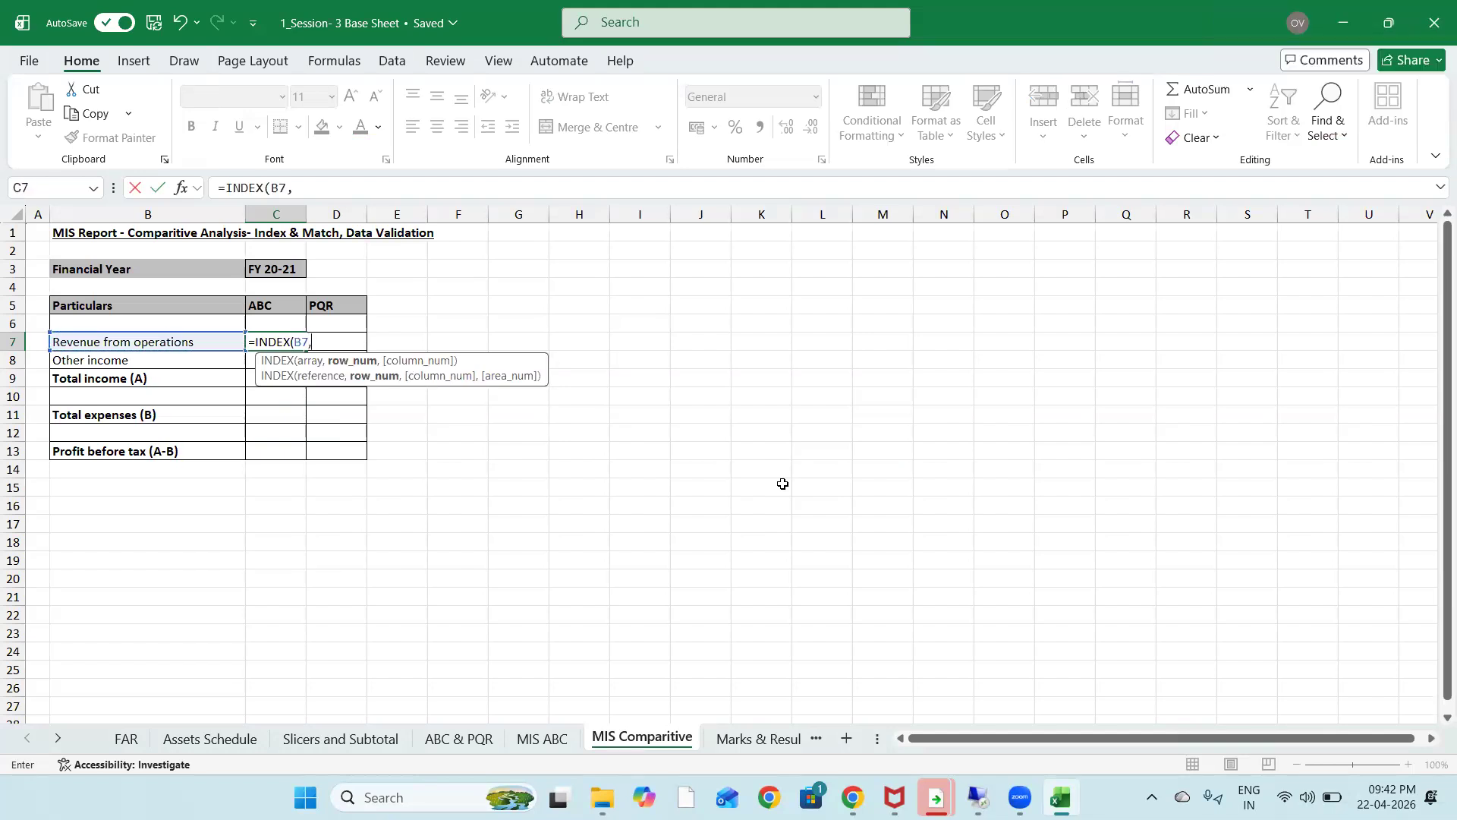
{"action": "type", "text": "matc"}
{"action": "key", "text": "Tab"}
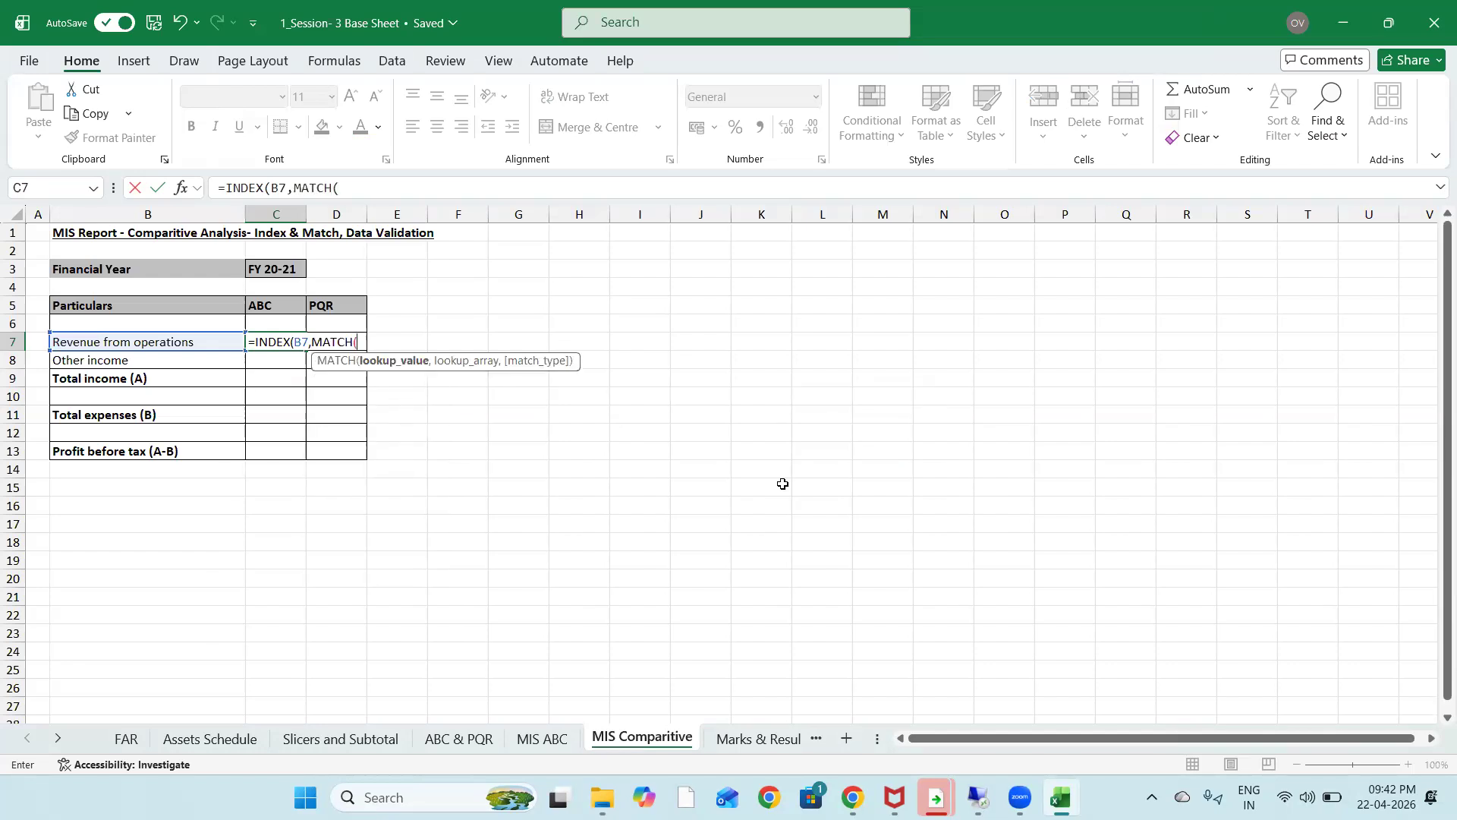
{"action": "key", "text": "Escape"}
Start an INDEX formula in C7 with the absolute array 'ABC & PQR'!$B$3:$E$19 and continue to the row number argument
{"action": "type", "text": "=index"}
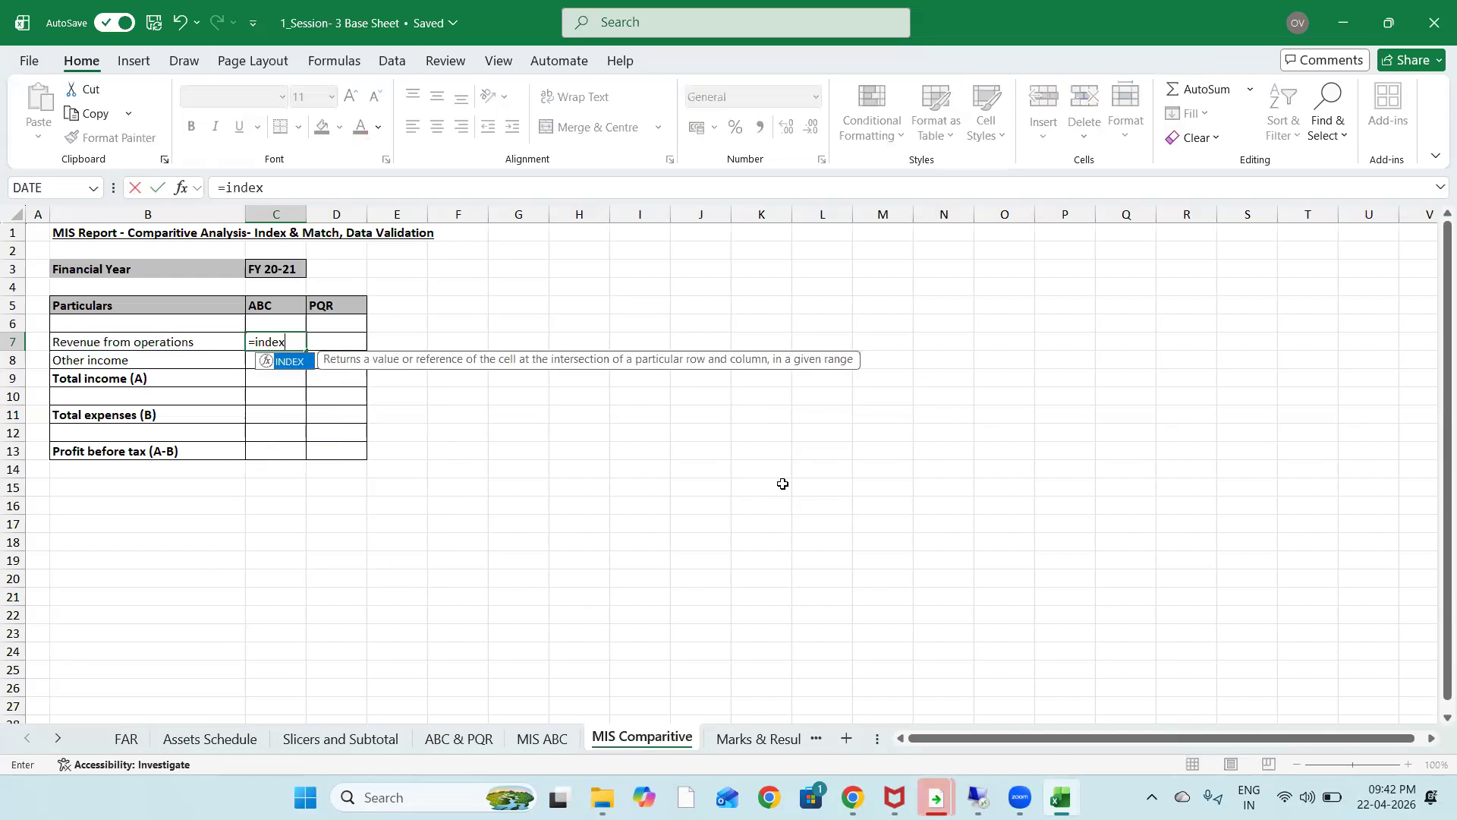
{"action": "key", "text": "Tab"}
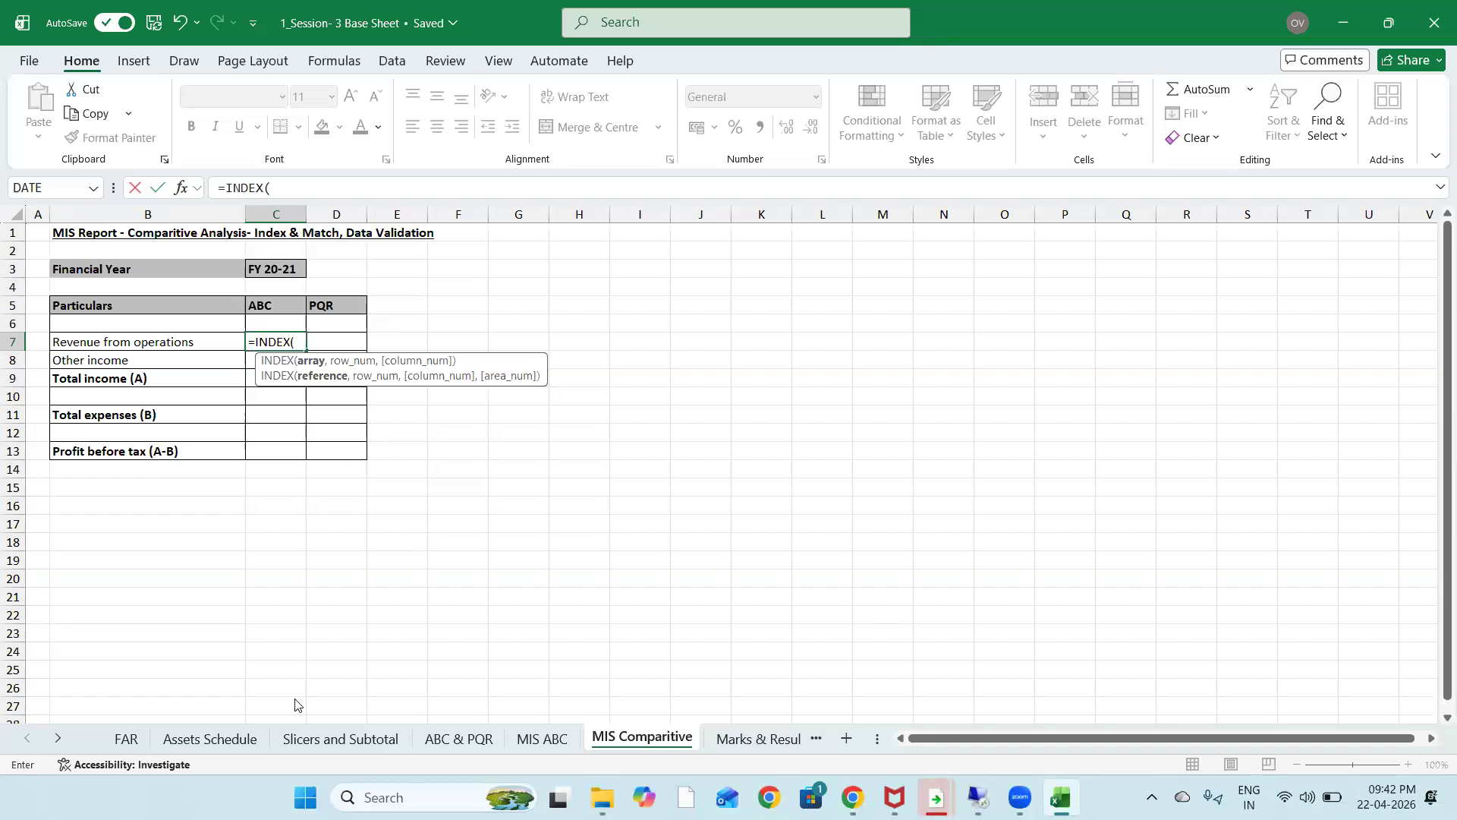
{"action": "left_click", "coordinate": [457, 740]}
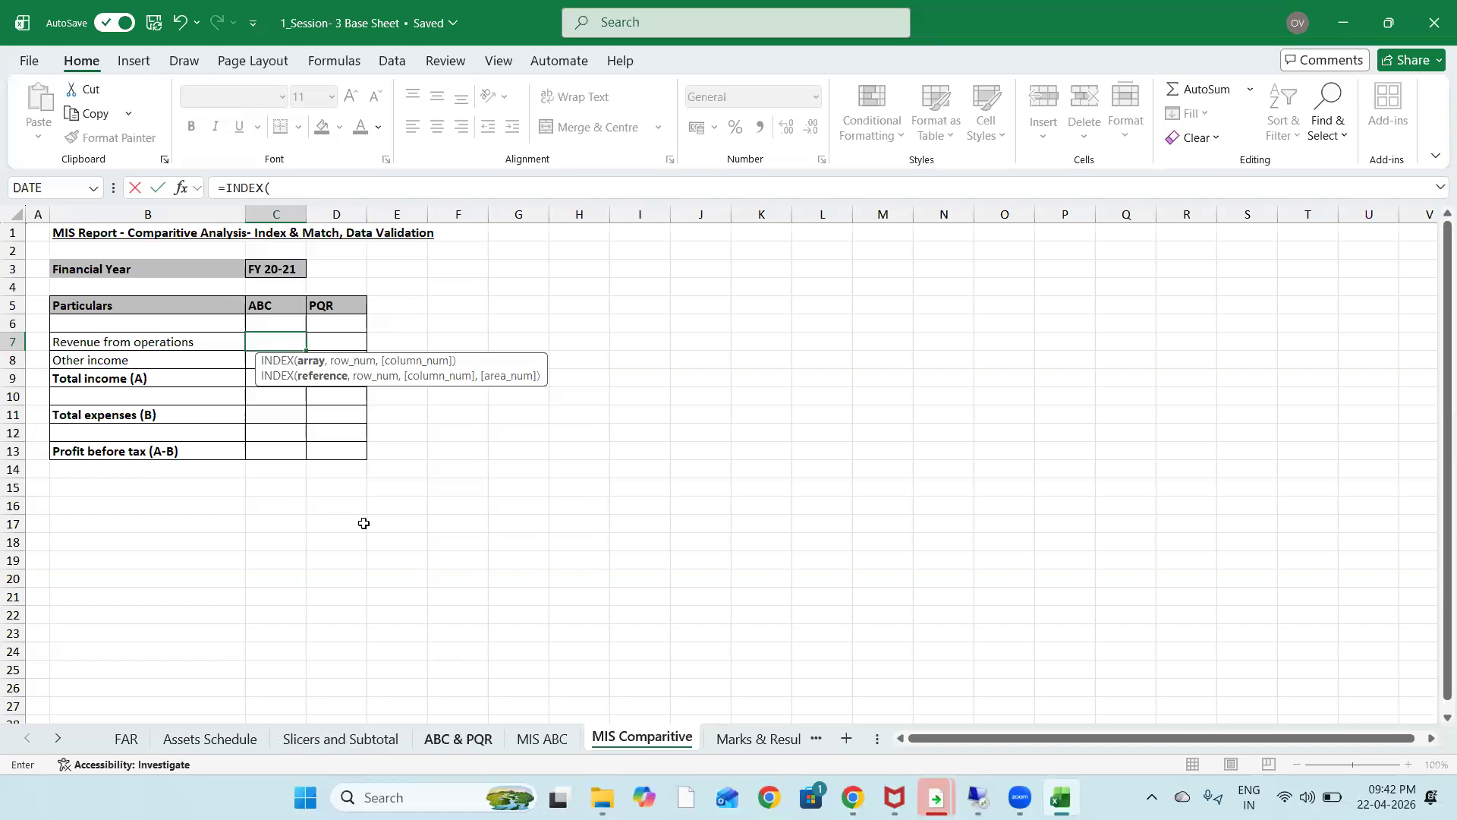
{"action": "left_click", "coordinate": [263, 266]}
{"action": "key", "text": "shift+Right"}
{"action": "key", "text": "shift+Right"}
{"action": "key", "text": "shift+Right"}
{"action": "key", "text": "shift+Down"}
{"action": "key", "text": "shift+Down"}
{"action": "key", "text": "shift+Down"}
{"action": "key", "text": "shift+Down"}
{"action": "key", "text": "shift+Down"}
{"action": "key", "text": "shift+Down"}
{"action": "key", "text": "shift+Down"}
{"action": "key", "text": "shift+Down"}
{"action": "key", "text": "shift+Down"}
{"action": "key", "text": "shift+Down"}
{"action": "key", "text": "shift+Down"}
{"action": "key", "text": "shift+Down"}
{"action": "key", "text": "shift+Down"}
{"action": "key", "text": "shift+Down"}
{"action": "key", "text": "shift+Down"}
{"action": "key", "text": "shift+Down"}
{"action": "key", "text": "F4"}
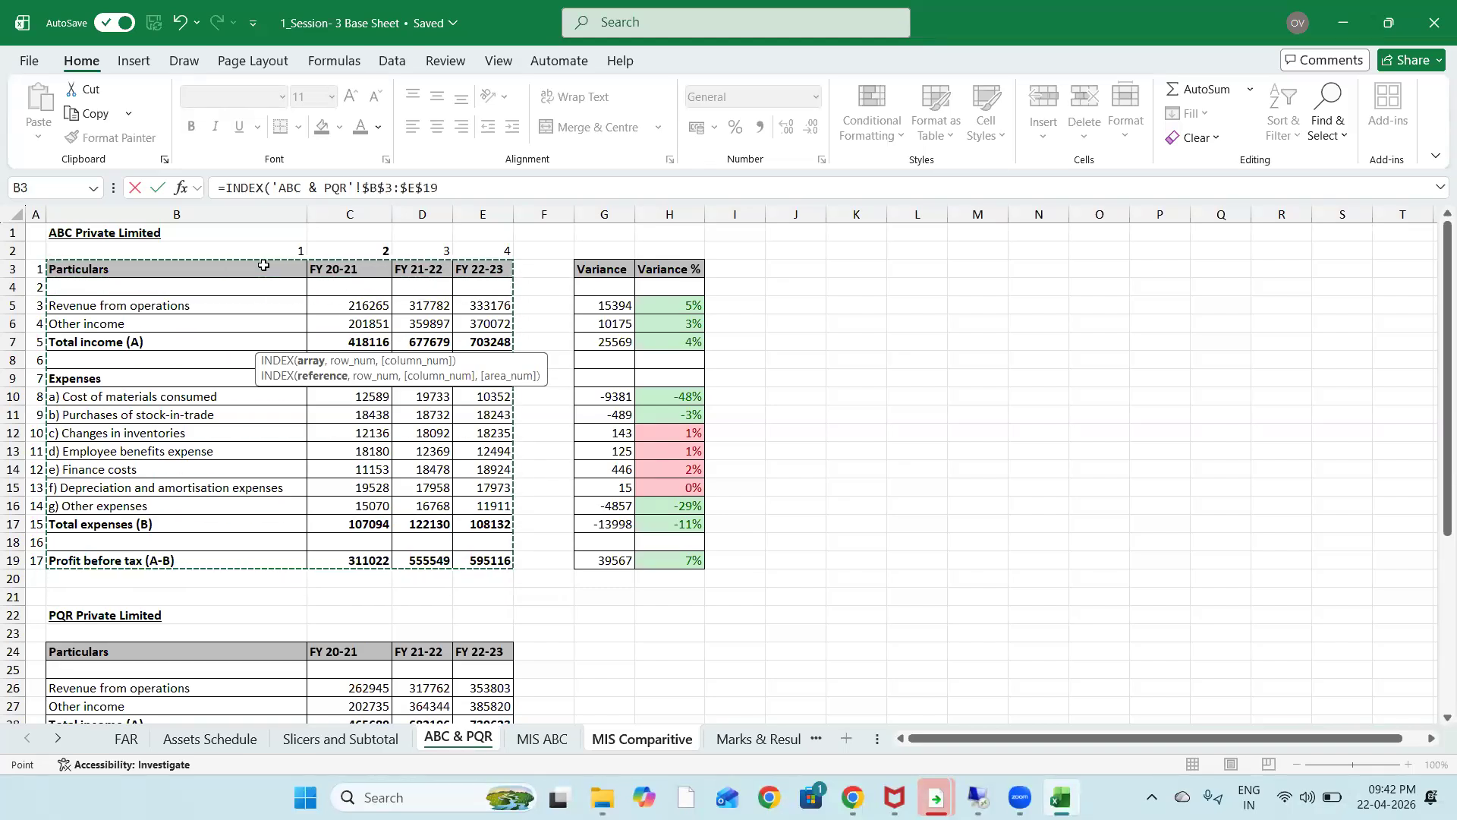
{"action": "type", "text": ","}
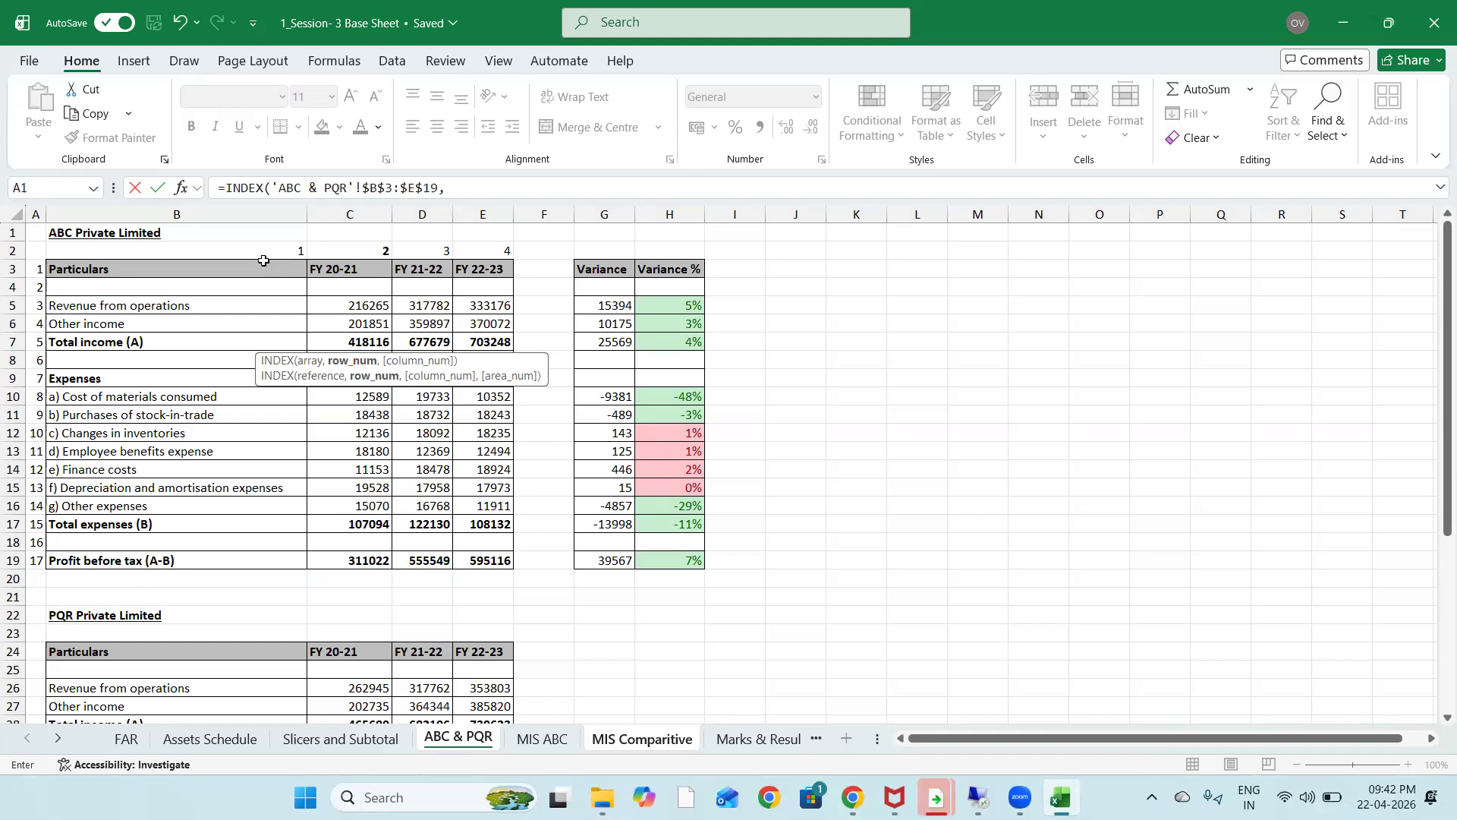
Nest a MATCH as the row number of C7's INDEX formula, with 'MIS Comparitive'!B7 as the lookup value
{"action": "type", "text": "match"}
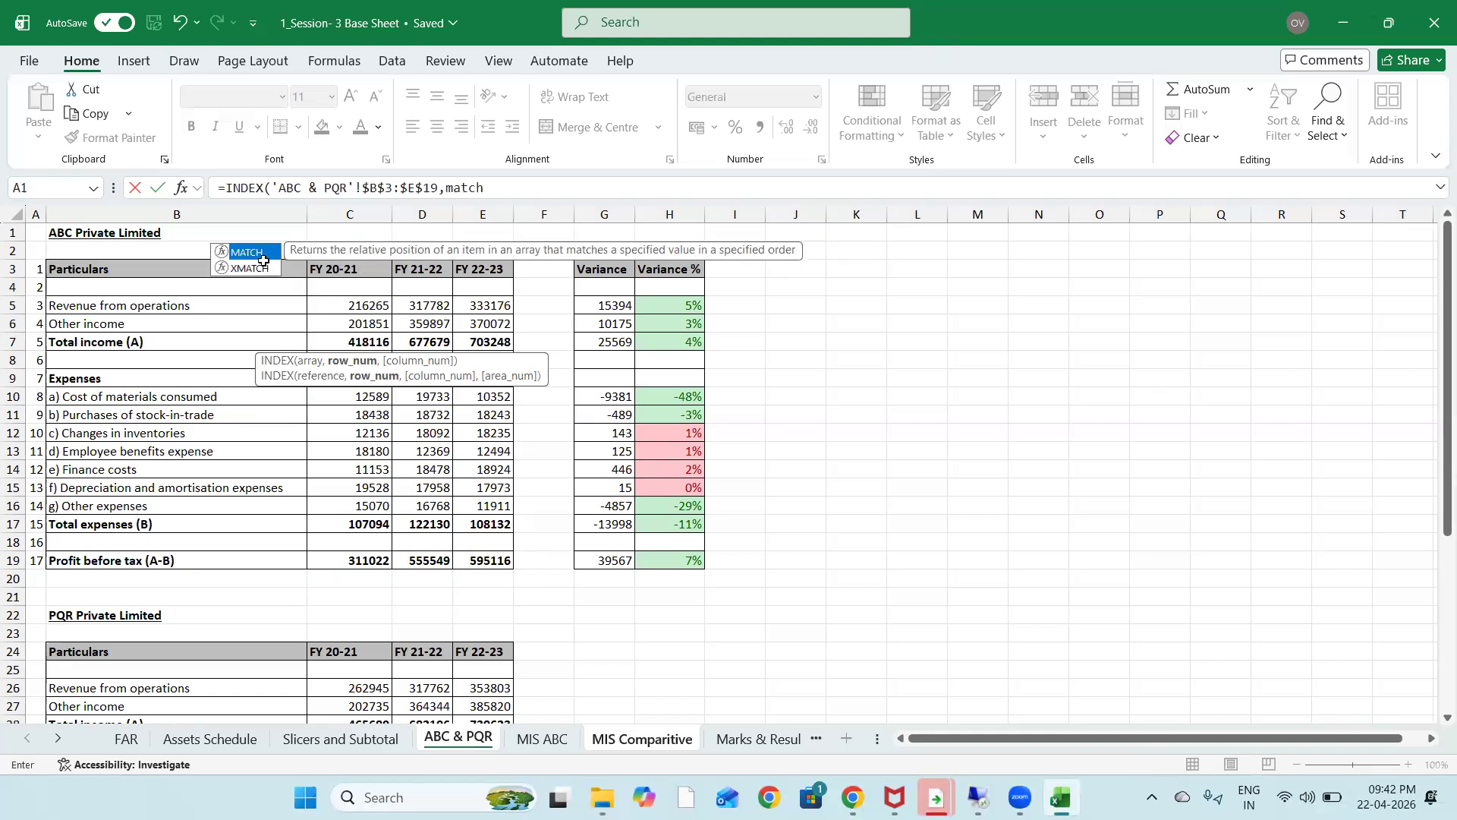
{"action": "key", "text": "Tab"}
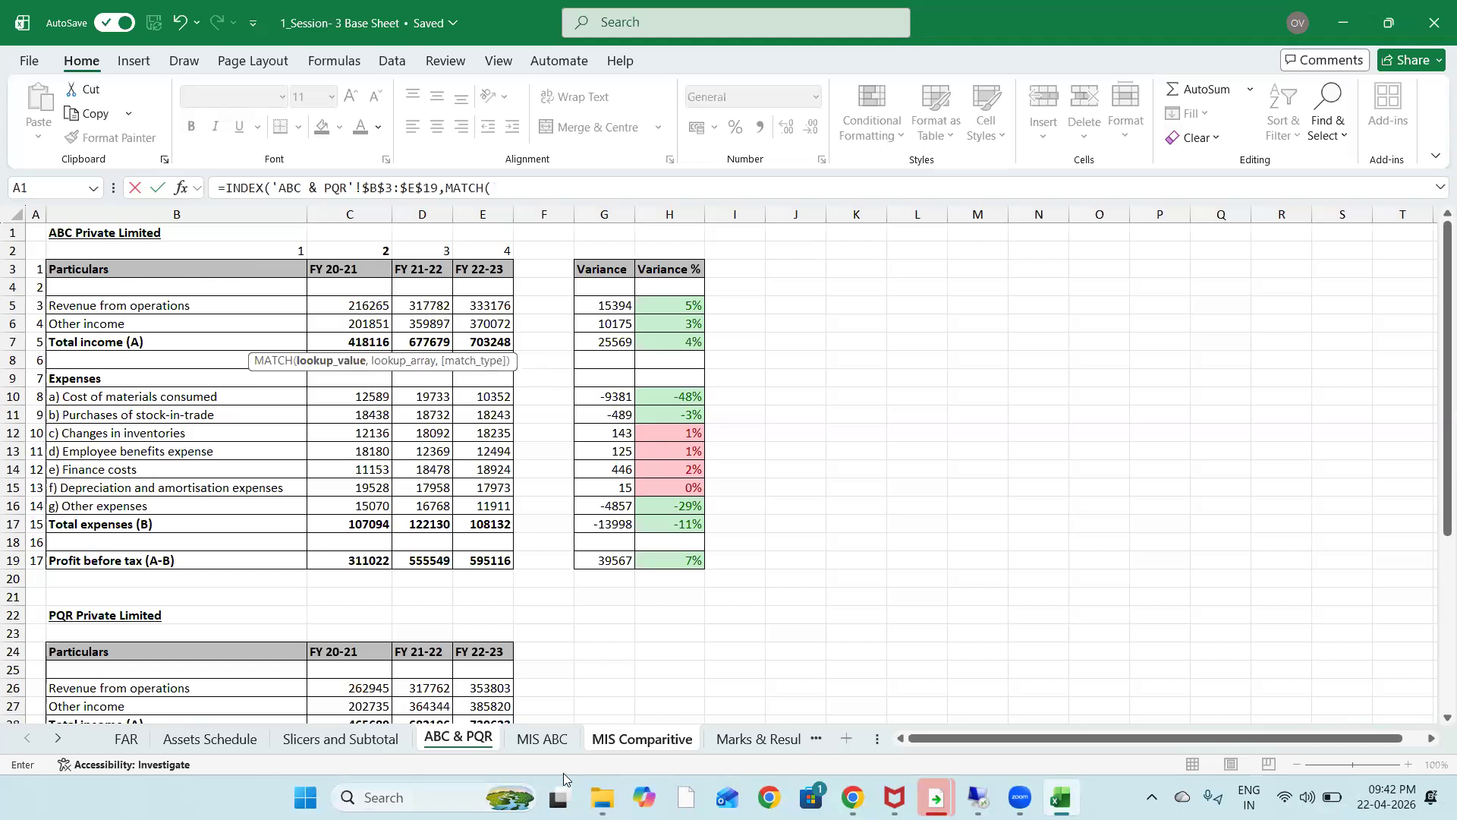
{"action": "left_click", "coordinate": [542, 737]}
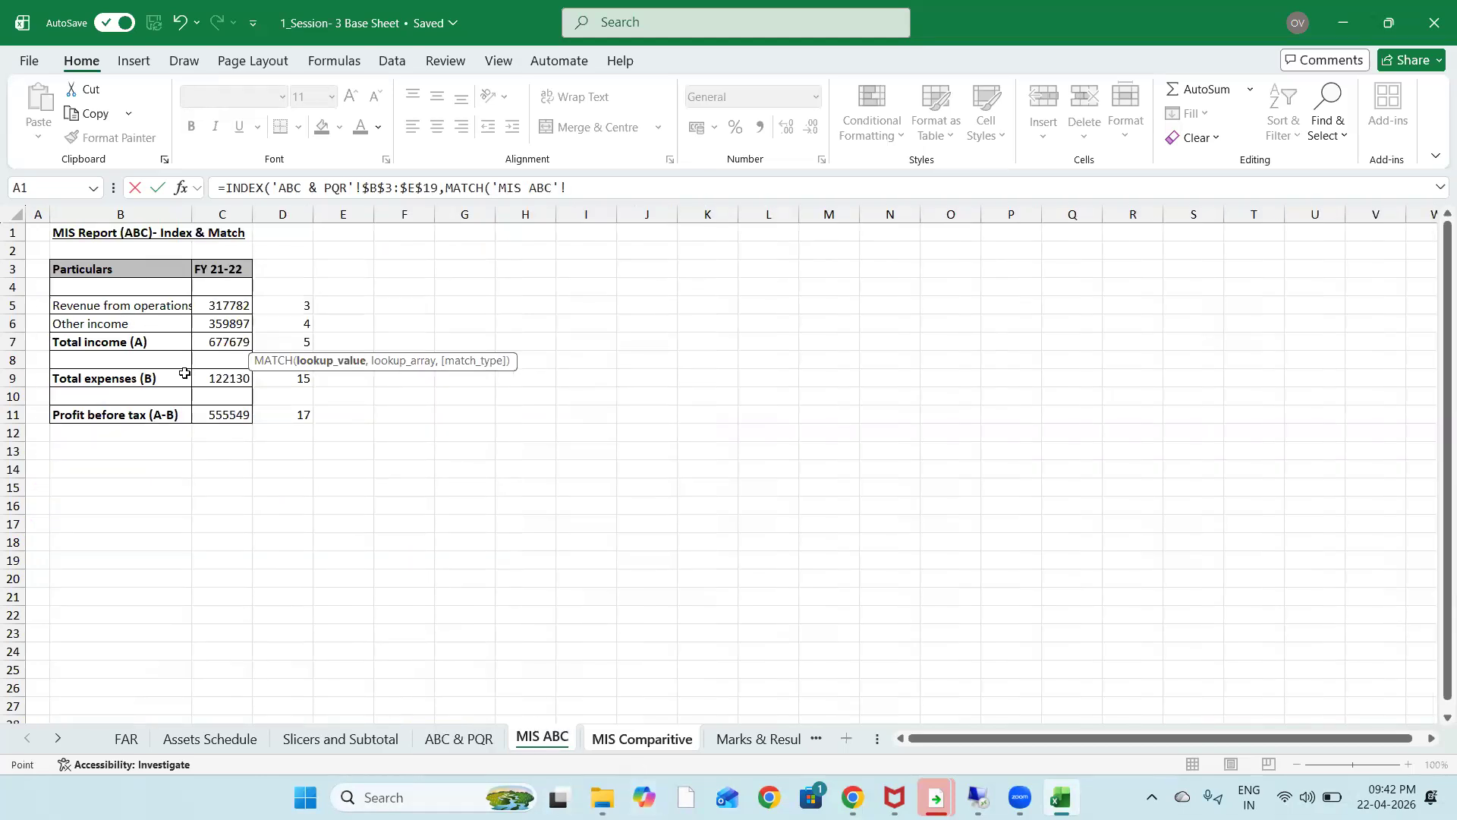
{"action": "left_click", "coordinate": [642, 738]}
{"action": "left_click", "coordinate": [159, 343]}
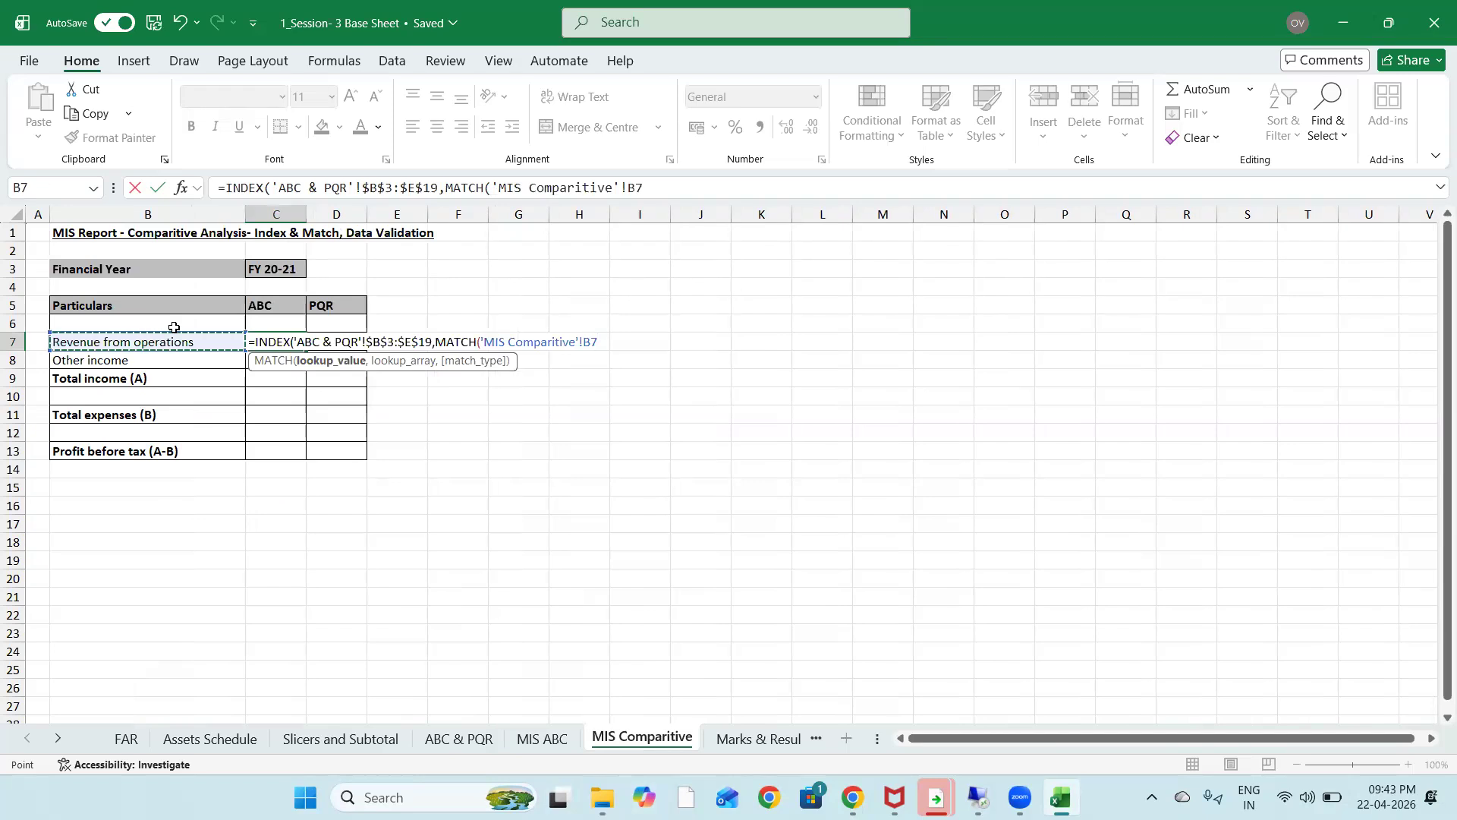
{"action": "type", "text": ","}
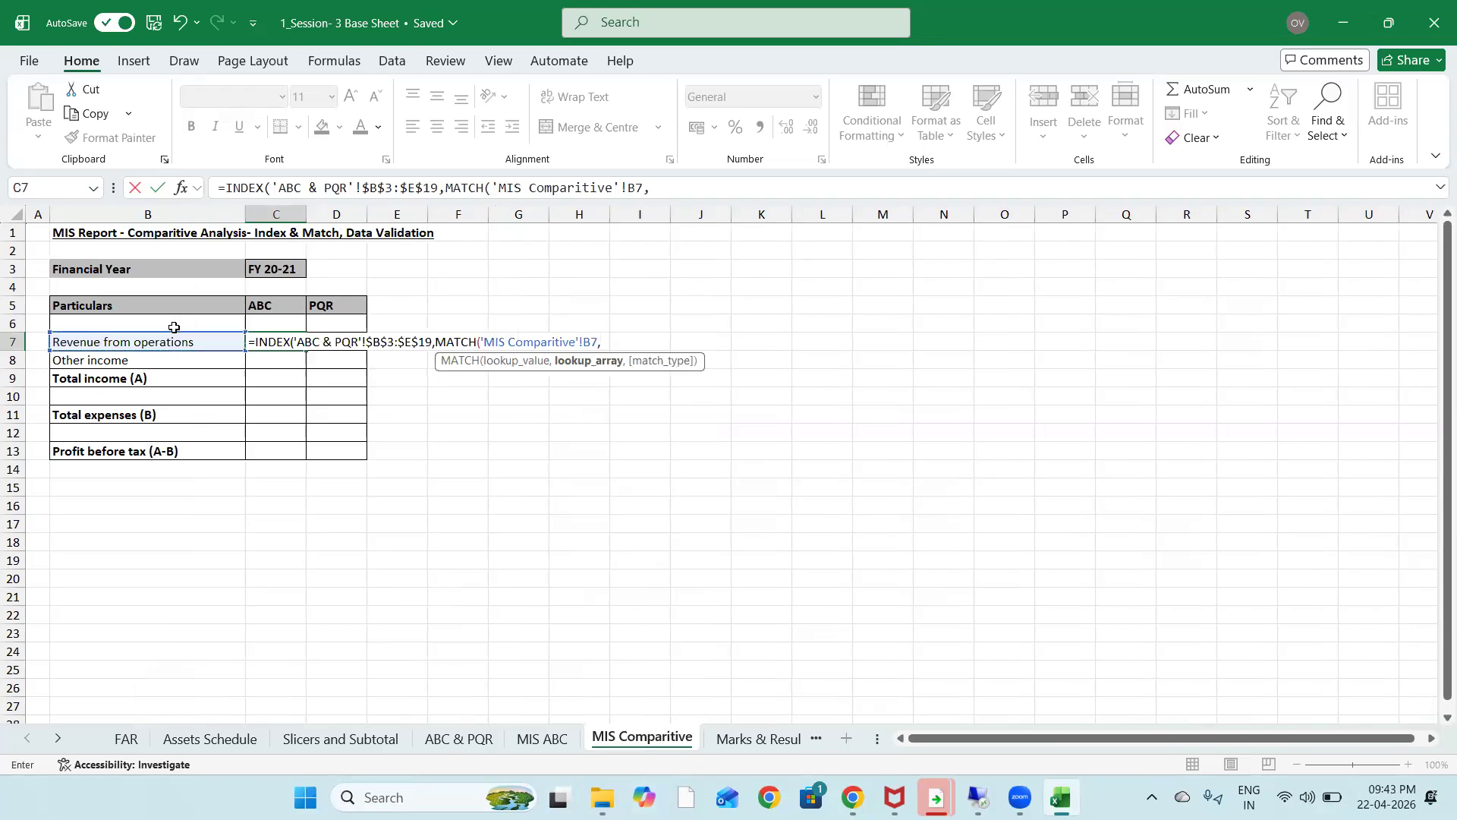
Set the nested MATCH's lookup array to the absolute range 'ABC & PQR'!$B$3:$B$19 and continue to the match type argument
{"action": "left_click", "coordinate": [458, 738]}
{"action": "left_click", "coordinate": [121, 261]}
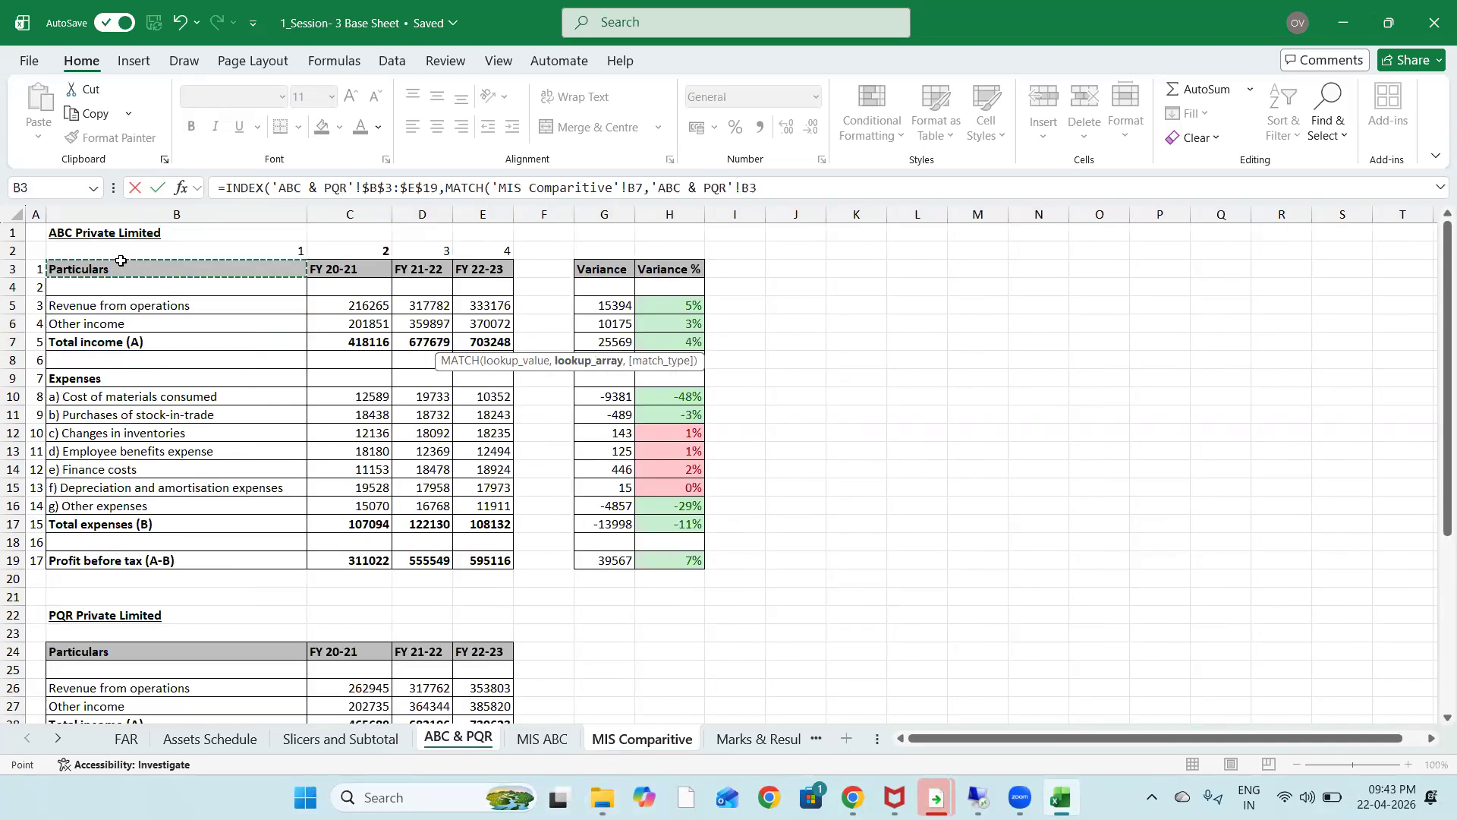
{"action": "key", "text": "shift+Down"}
{"action": "key", "text": "shift+Down"}
{"action": "key", "text": "shift+Down"}
{"action": "key", "text": "shift+Down"}
{"action": "key", "text": "shift+Down"}
{"action": "key", "text": "shift+Down"}
{"action": "key", "text": "shift+Down"}
{"action": "key", "text": "shift+Down"}
{"action": "key", "text": "shift+Down"}
{"action": "key", "text": "shift+Down"}
{"action": "key", "text": "shift+Down"}
{"action": "key", "text": "shift+Down"}
{"action": "key", "text": "shift+Down"}
{"action": "key", "text": "shift+Down"}
{"action": "key", "text": "shift+Down"}
{"action": "key", "text": "shift+Down"}
{"action": "key", "text": "F4"}
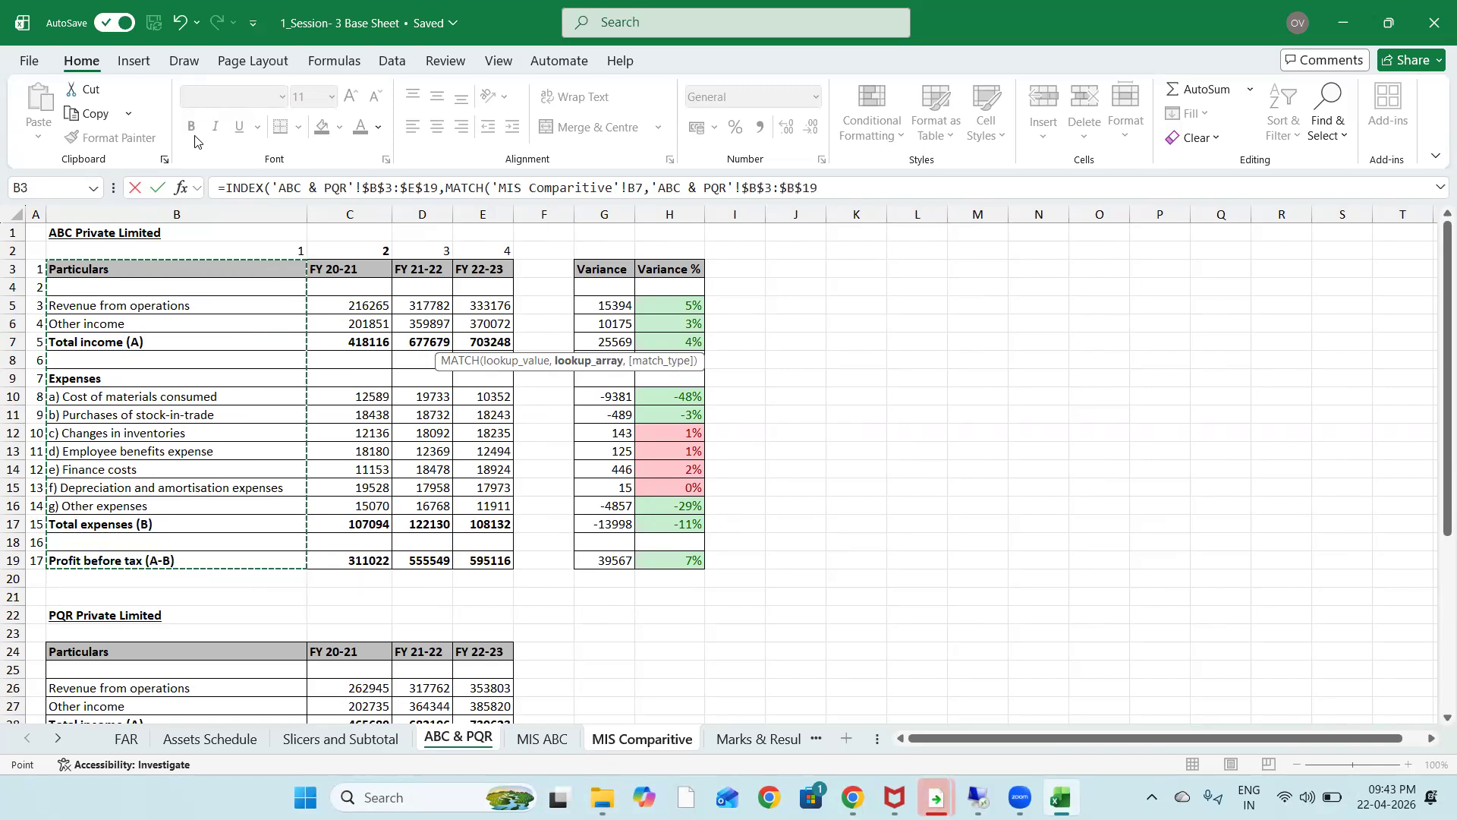
{"action": "type", "text": ","}
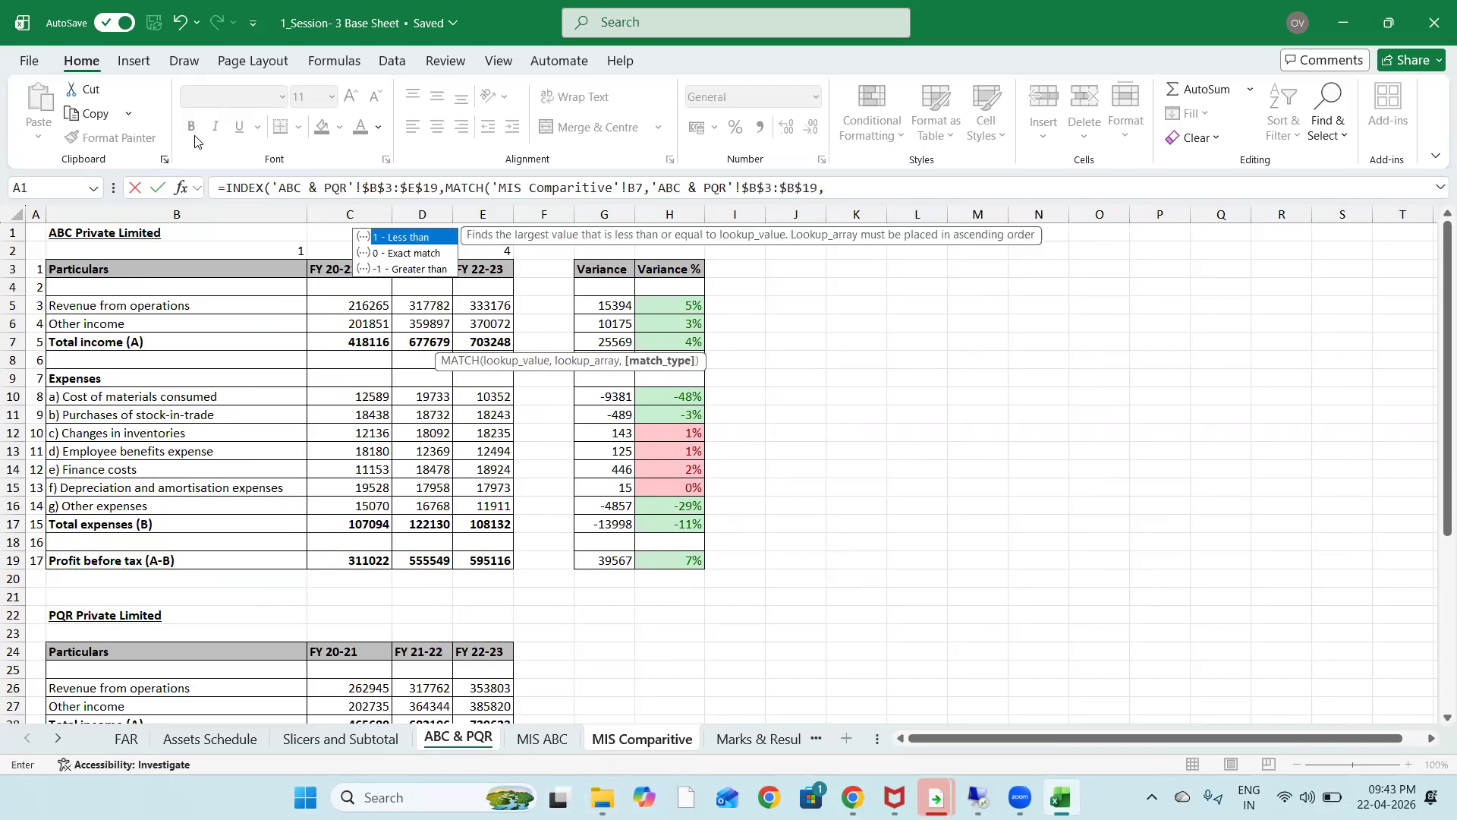
Set the nested MATCH to exact match (0), close it, and continue to INDEX's column number argument
{"action": "type", "text": "0"}
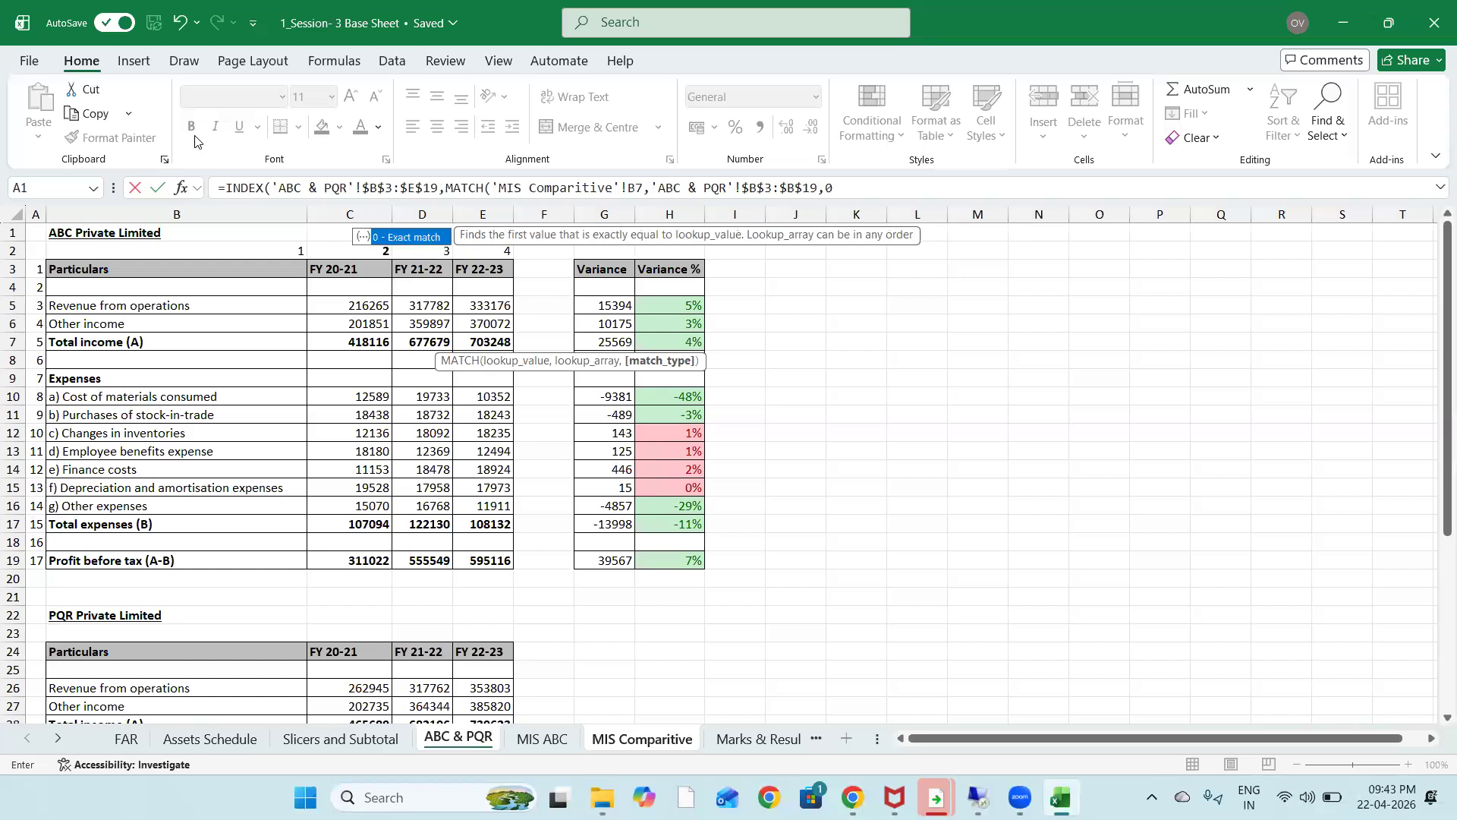
{"action": "key", "text": "Tab"}
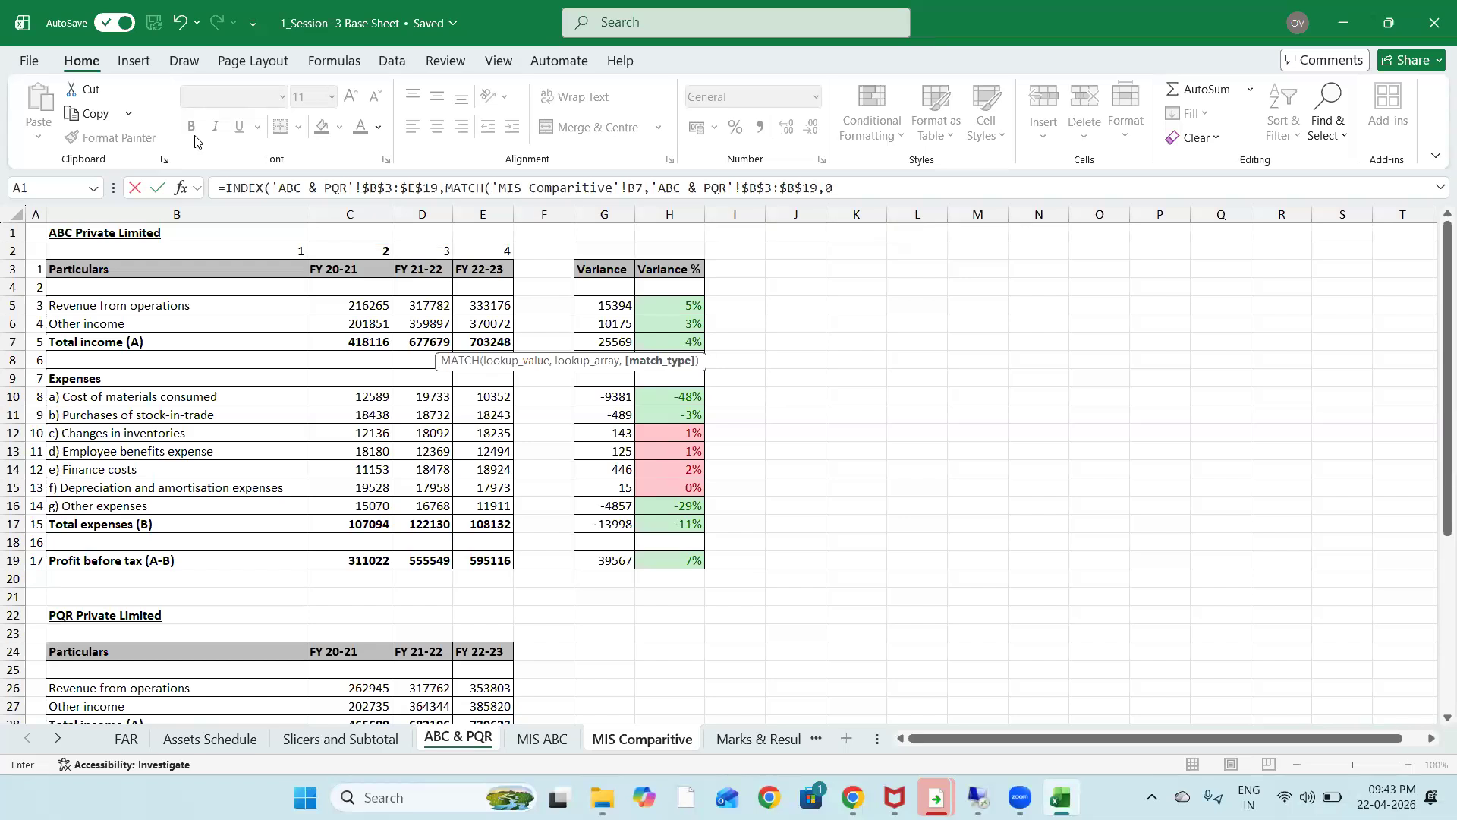
{"action": "type", "text": "),"}
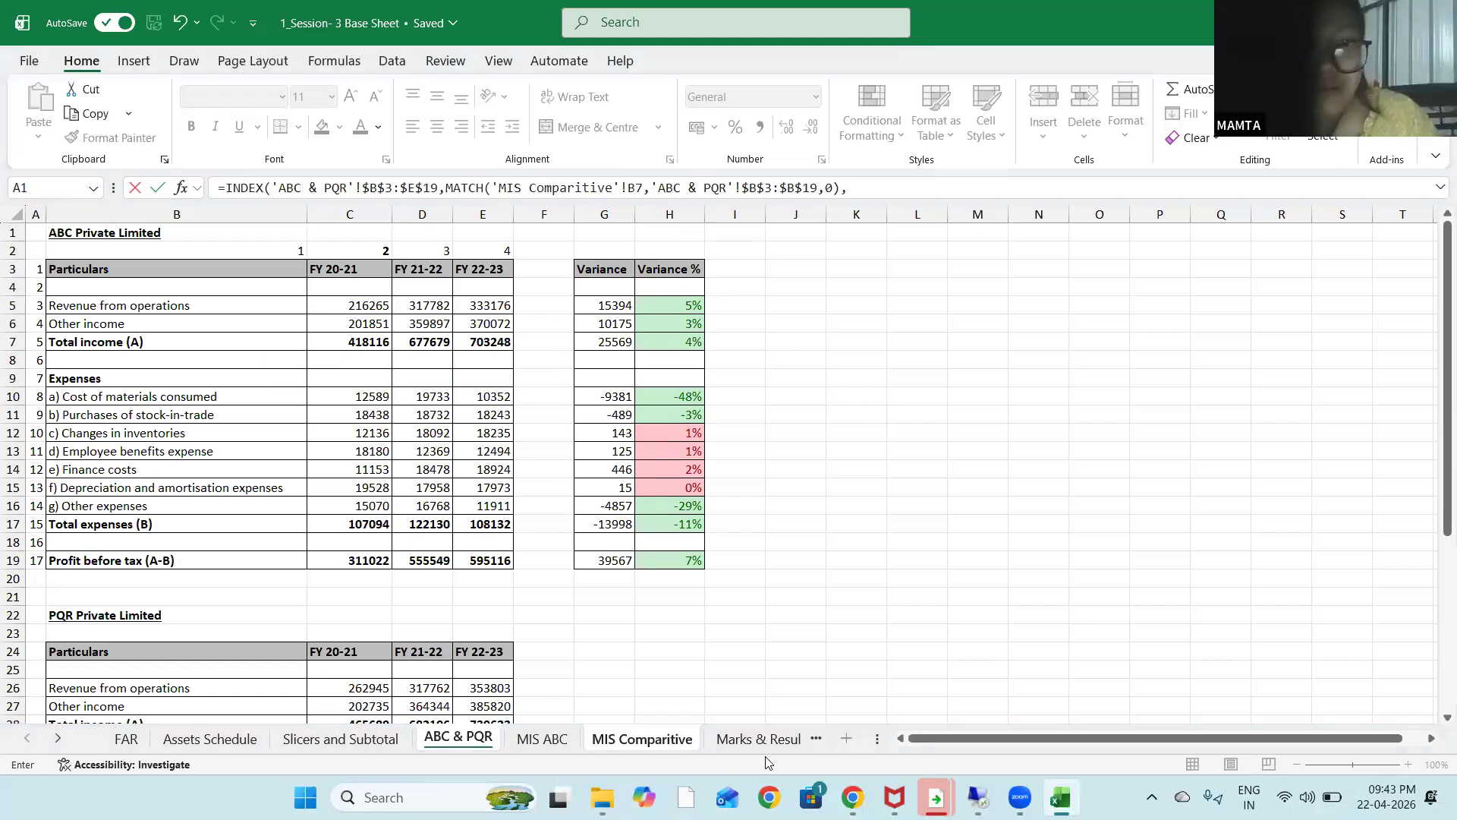
Return to the MIS Comparitive sheet while editing C7's formula and erase the stray sheet reference from the column number argument
{"action": "left_click", "coordinate": [534, 740]}
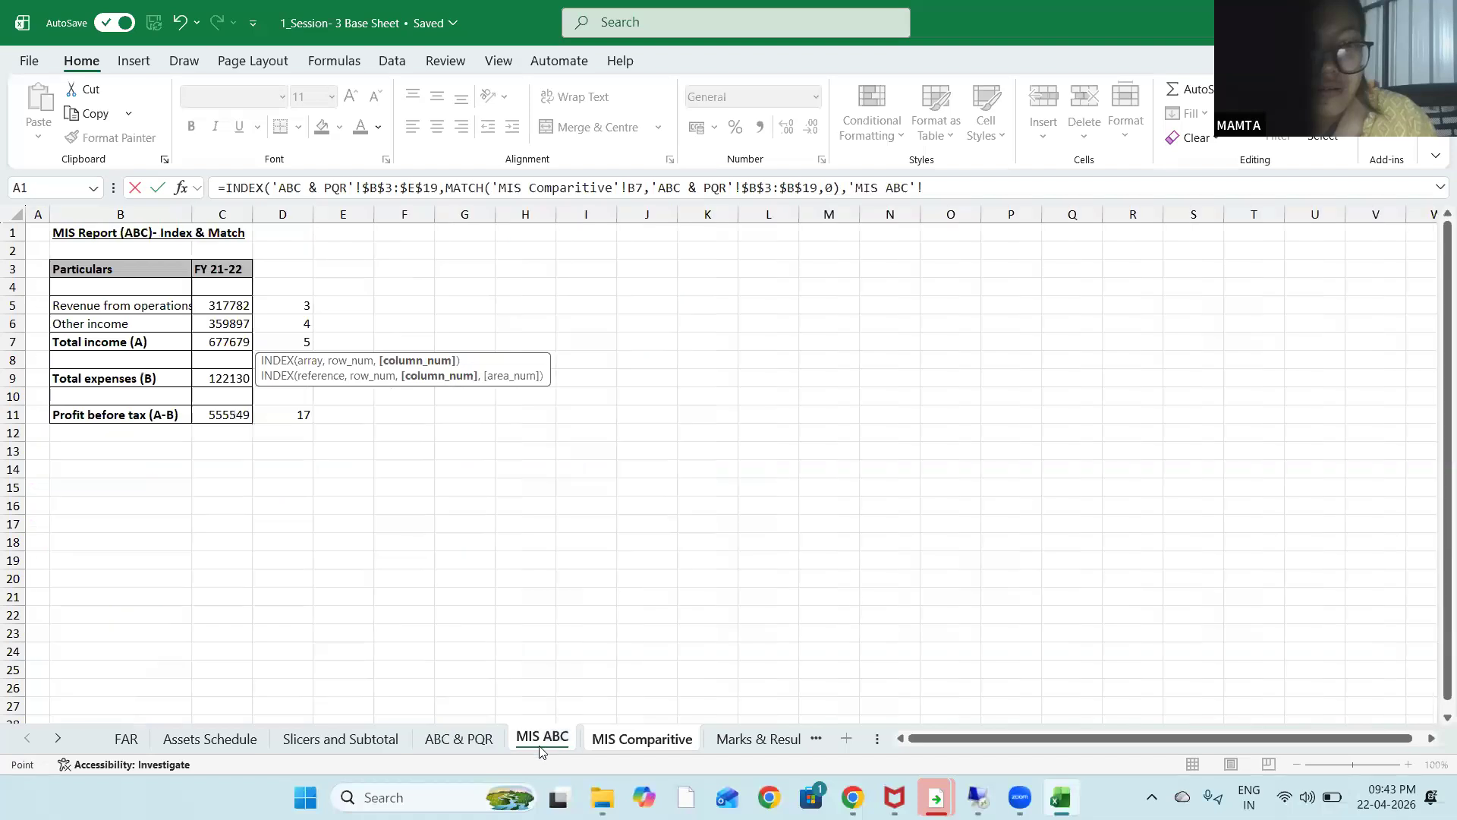
{"action": "left_click", "coordinate": [577, 742]}
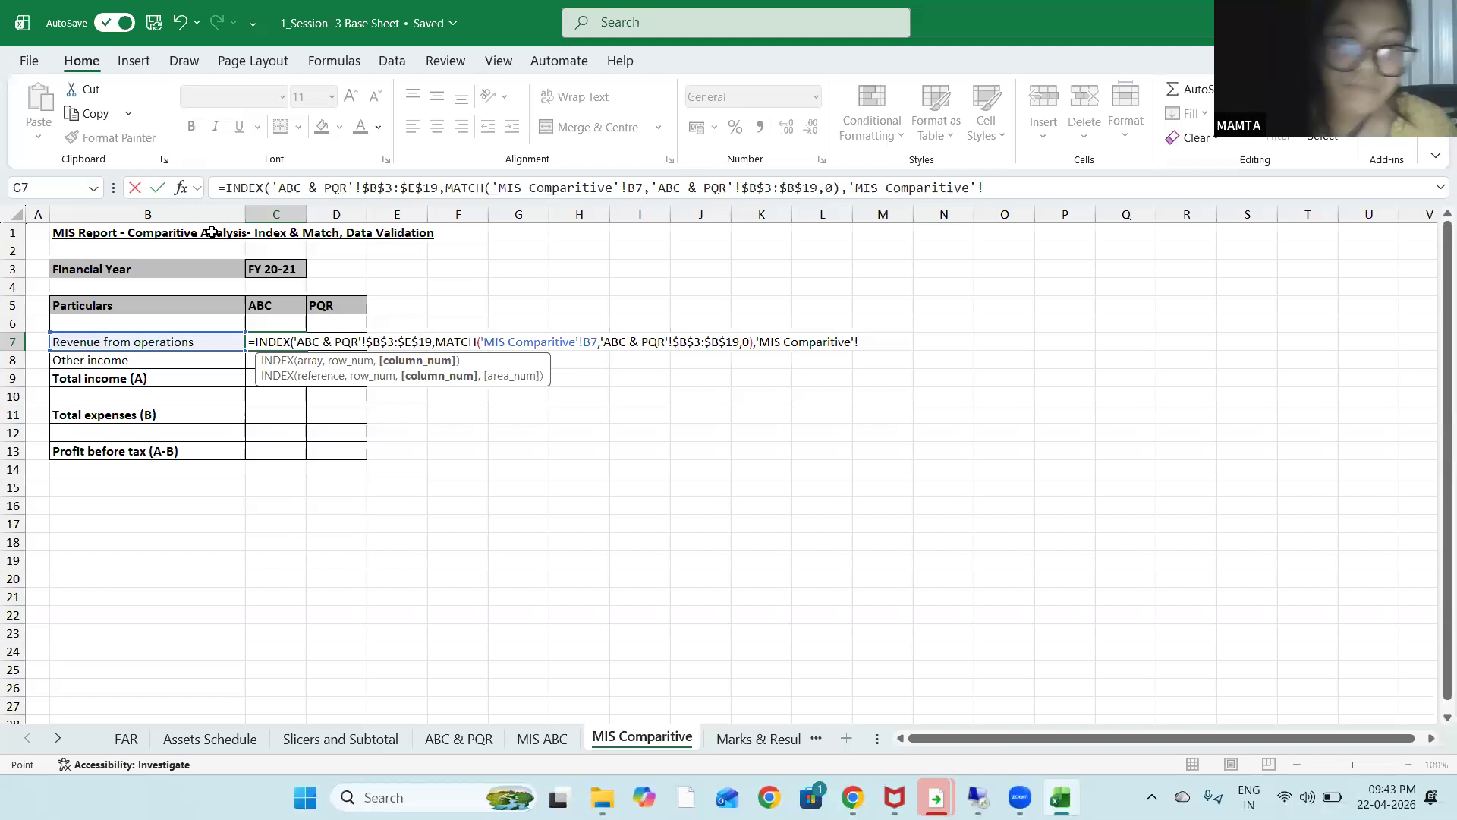
{"action": "key", "text": "BackSpace"}
{"action": "key", "text": "BackSpace"}
{"action": "key", "text": "BackSpace"}
{"action": "key", "text": "BackSpace"}
{"action": "key", "text": "BackSpace"}
{"action": "key", "text": "BackSpace"}
{"action": "key", "text": "BackSpace"}
{"action": "key", "text": "BackSpace"}
{"action": "key", "text": "BackSpace"}
{"action": "key", "text": "BackSpace"}
{"action": "key", "text": "BackSpace"}
{"action": "key", "text": "BackSpace"}
{"action": "key", "text": "BackSpace"}
{"action": "key", "text": "BackSpace"}
{"action": "key", "text": "BackSpace"}
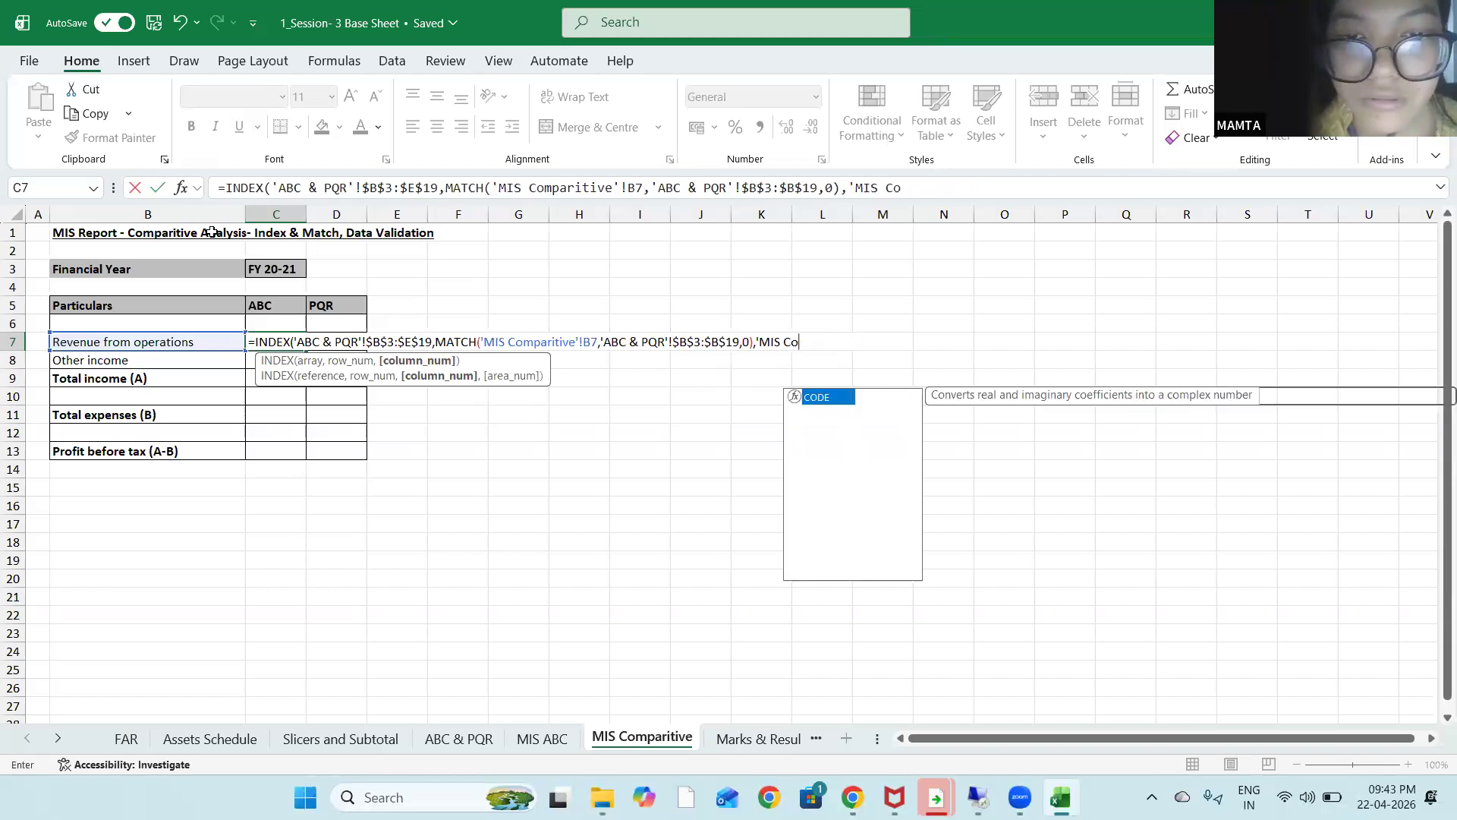
{"action": "key", "text": "BackSpace"}
{"action": "key", "text": "BackSpace"}
Nest a second MATCH as INDEX's column number, with 'MIS Comparitive'!C3 as lookup value, and continue to its lookup array
{"action": "type", "text": "MATCH("}
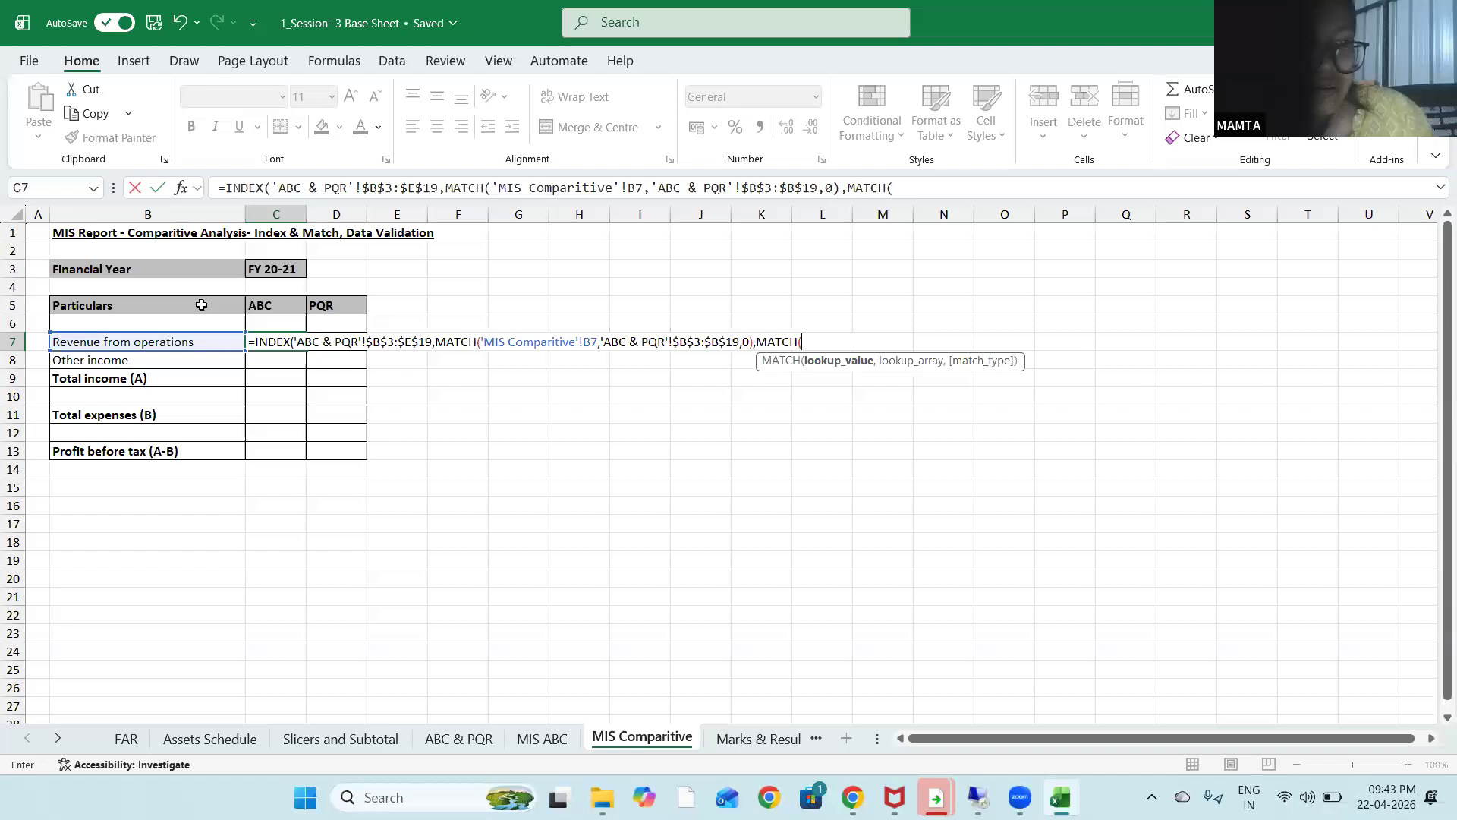
{"action": "left_click", "coordinate": [291, 271]}
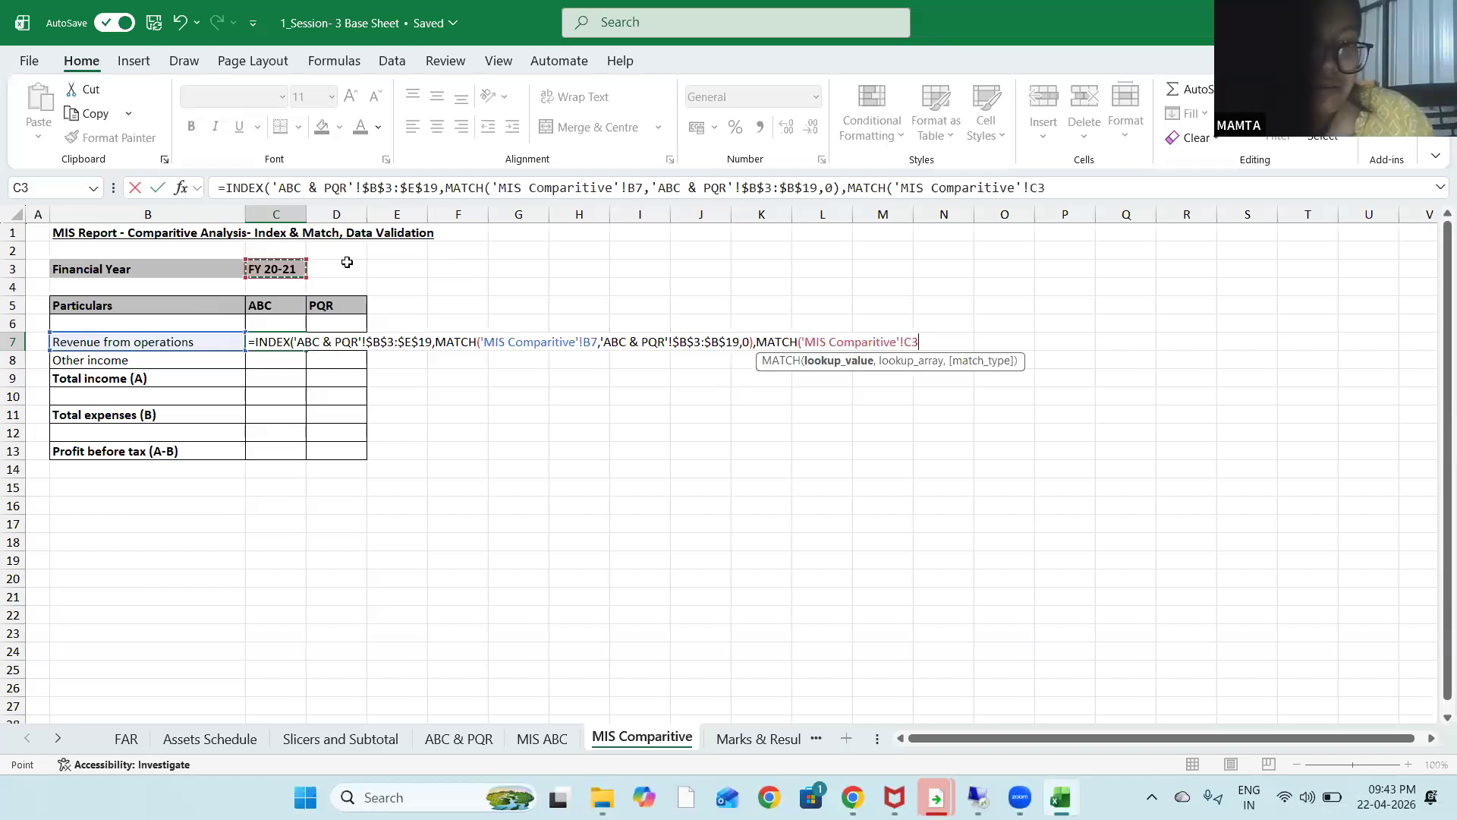
{"action": "type", "text": ","}
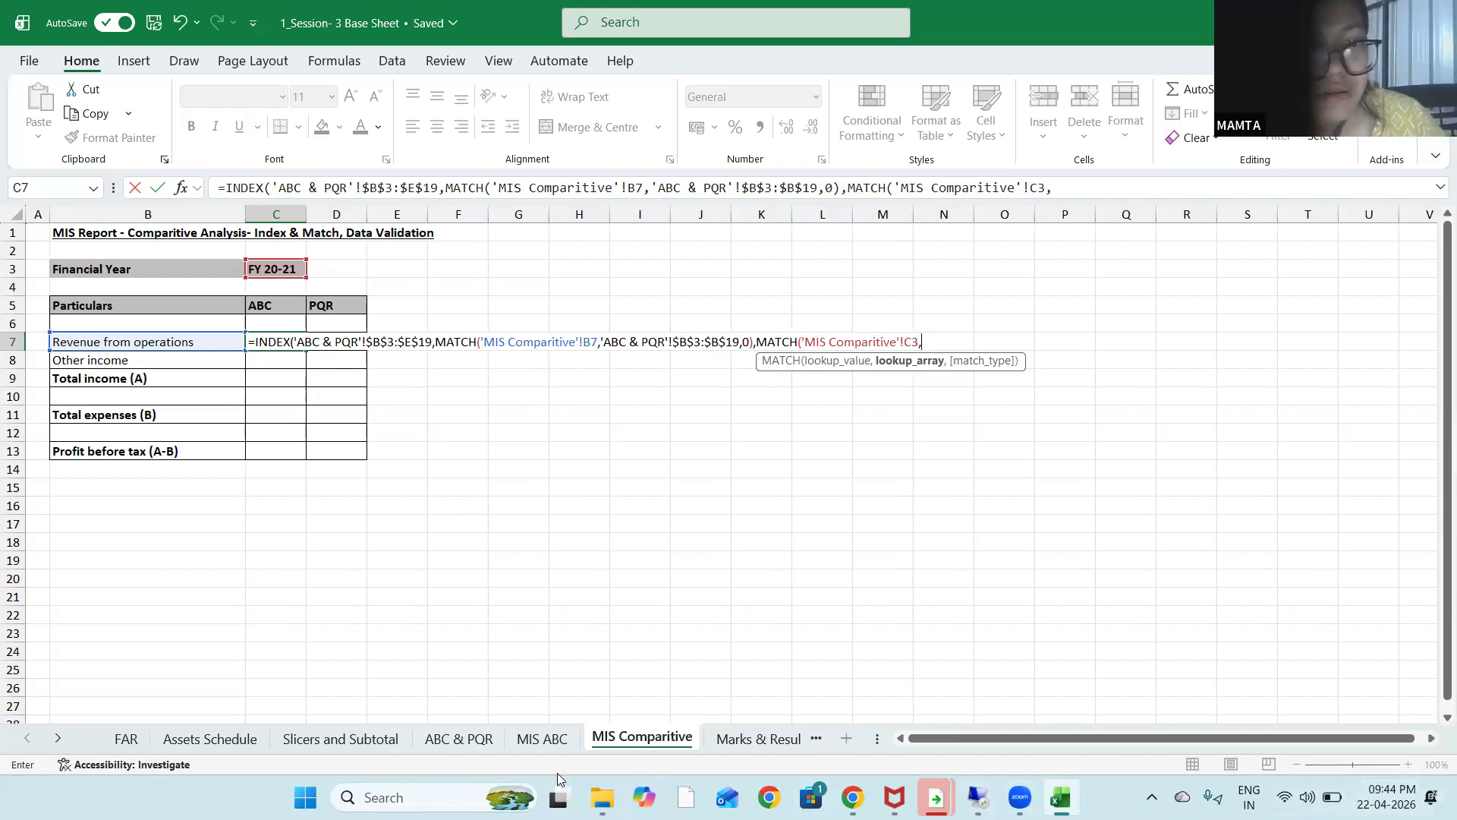
Set the second MATCH's lookup array to the absolute header range 'ABC & PQR'!$B$3:$E$3
{"action": "left_click", "coordinate": [454, 739]}
{"action": "left_click", "coordinate": [136, 263]}
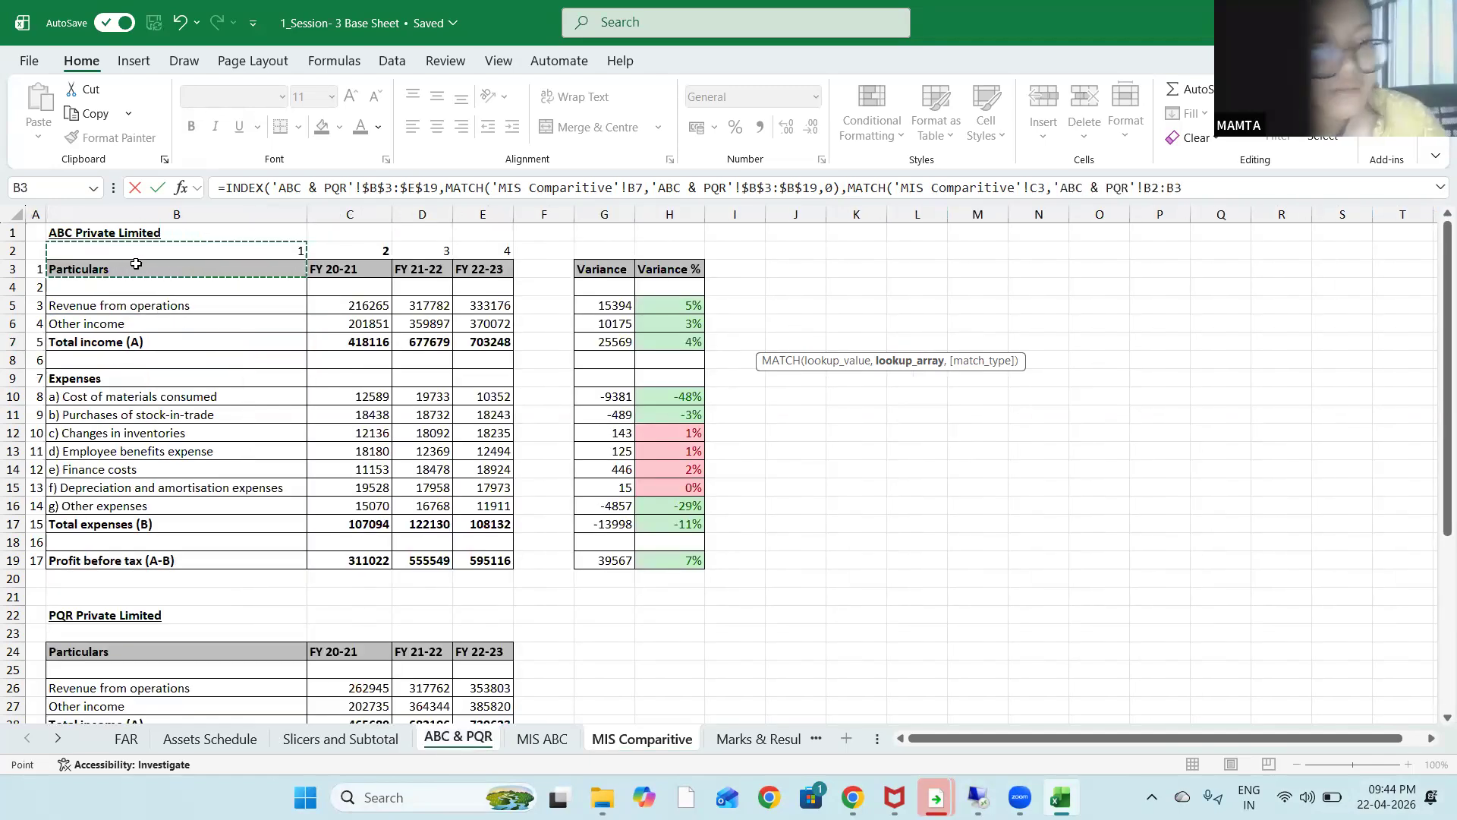
{"action": "key", "text": "Down"}
{"action": "key", "text": "Up"}
{"action": "key", "text": "shift+Right"}
{"action": "key", "text": "shift+Right"}
{"action": "key", "text": "shift+Right"}
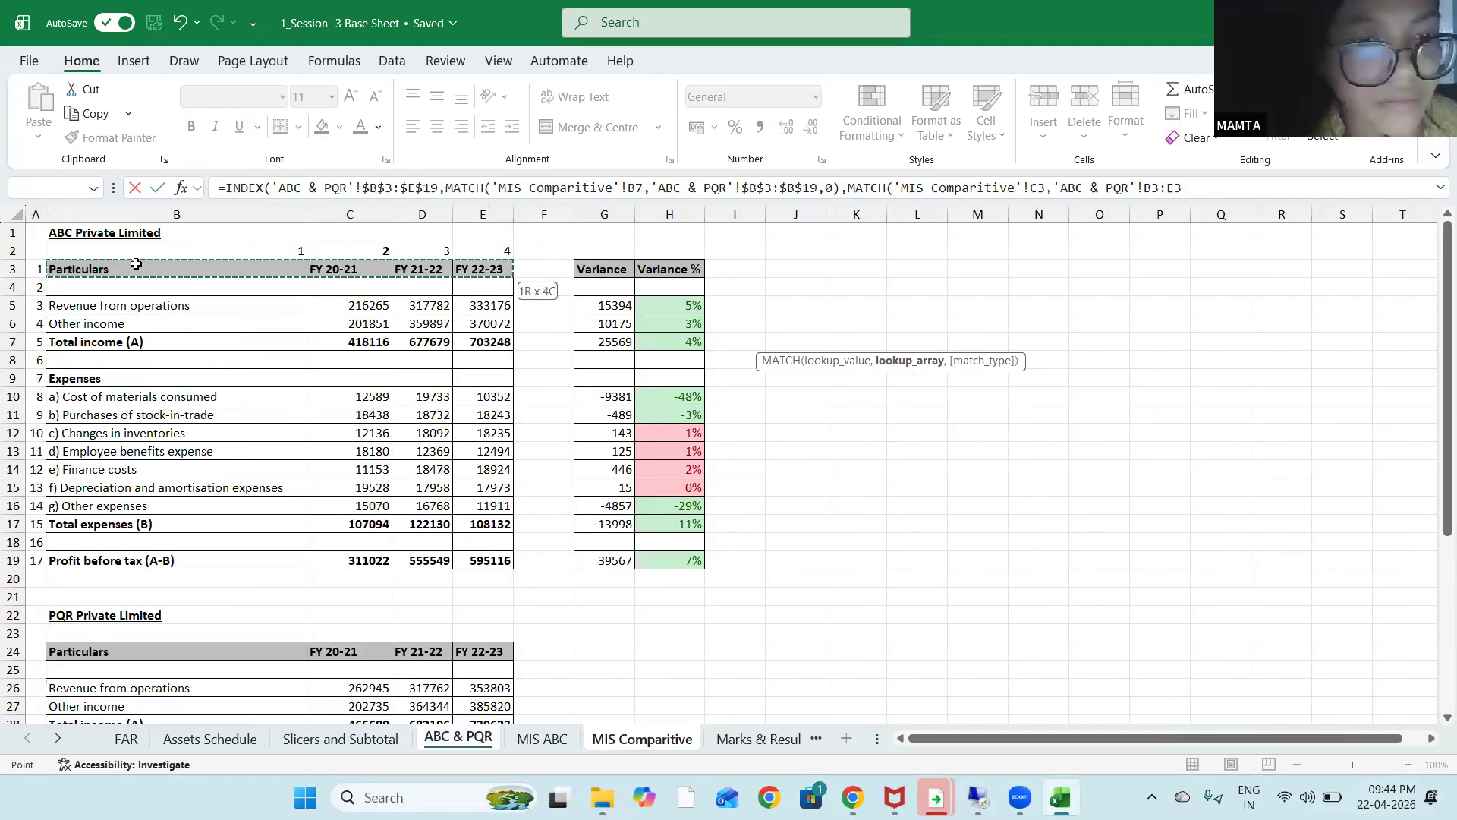
{"action": "key", "text": "F4"}
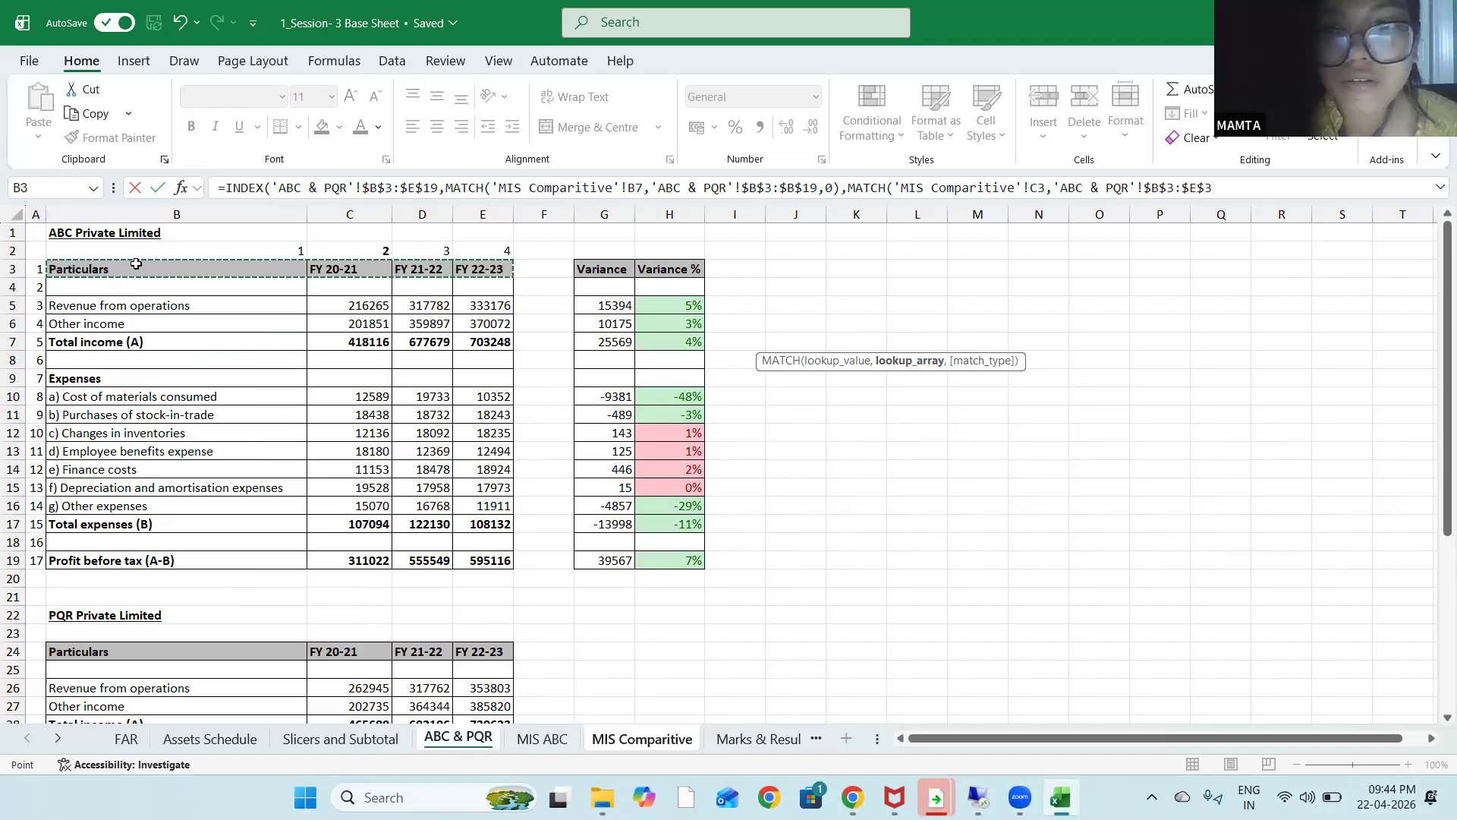
Set the second MATCH to exact match (0), close it, and enter C7's formula, accepting the proposed correction
{"action": "type", "text": ",0"}
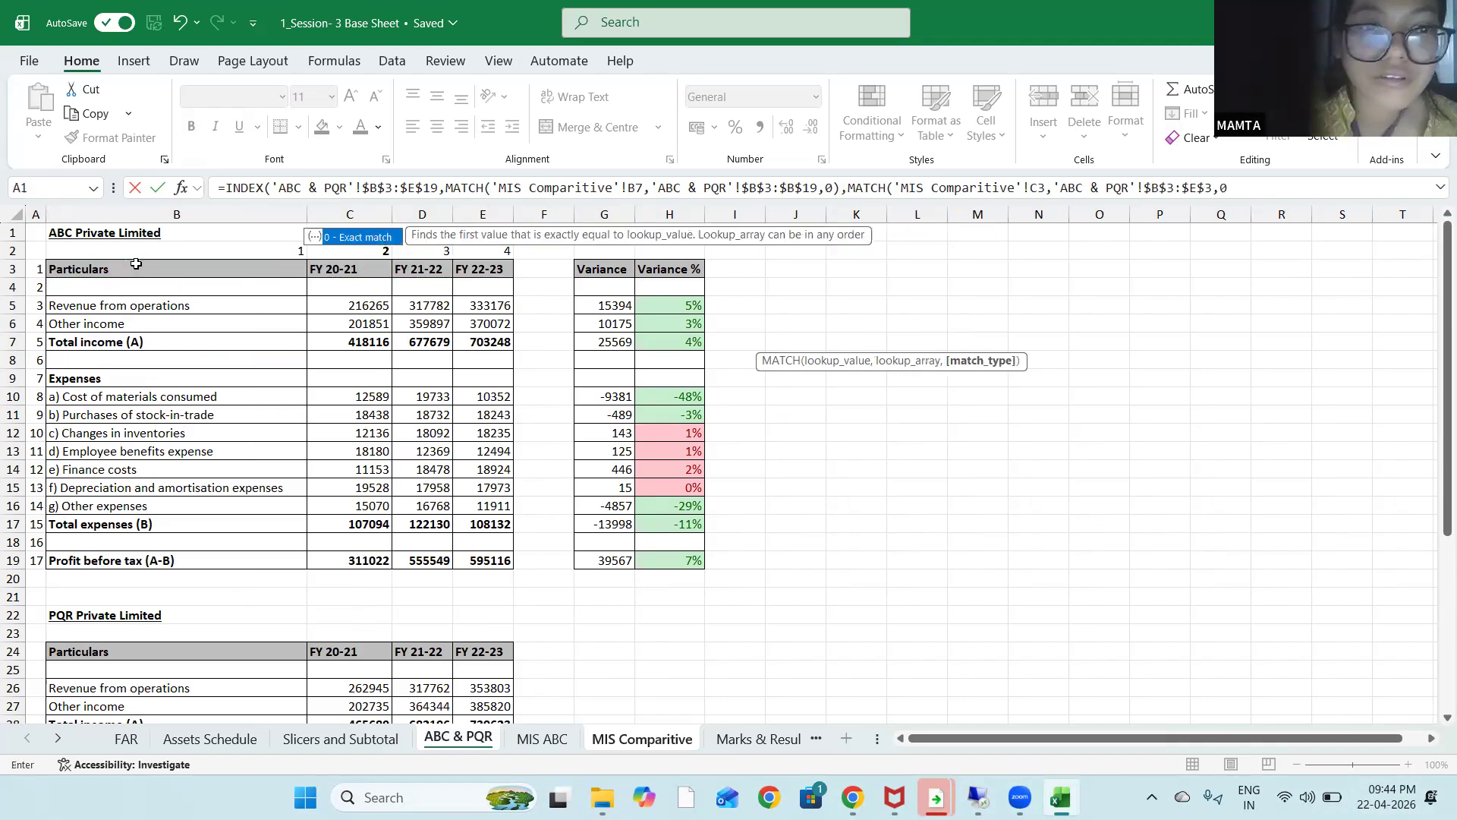
{"action": "type", "text": ")"}
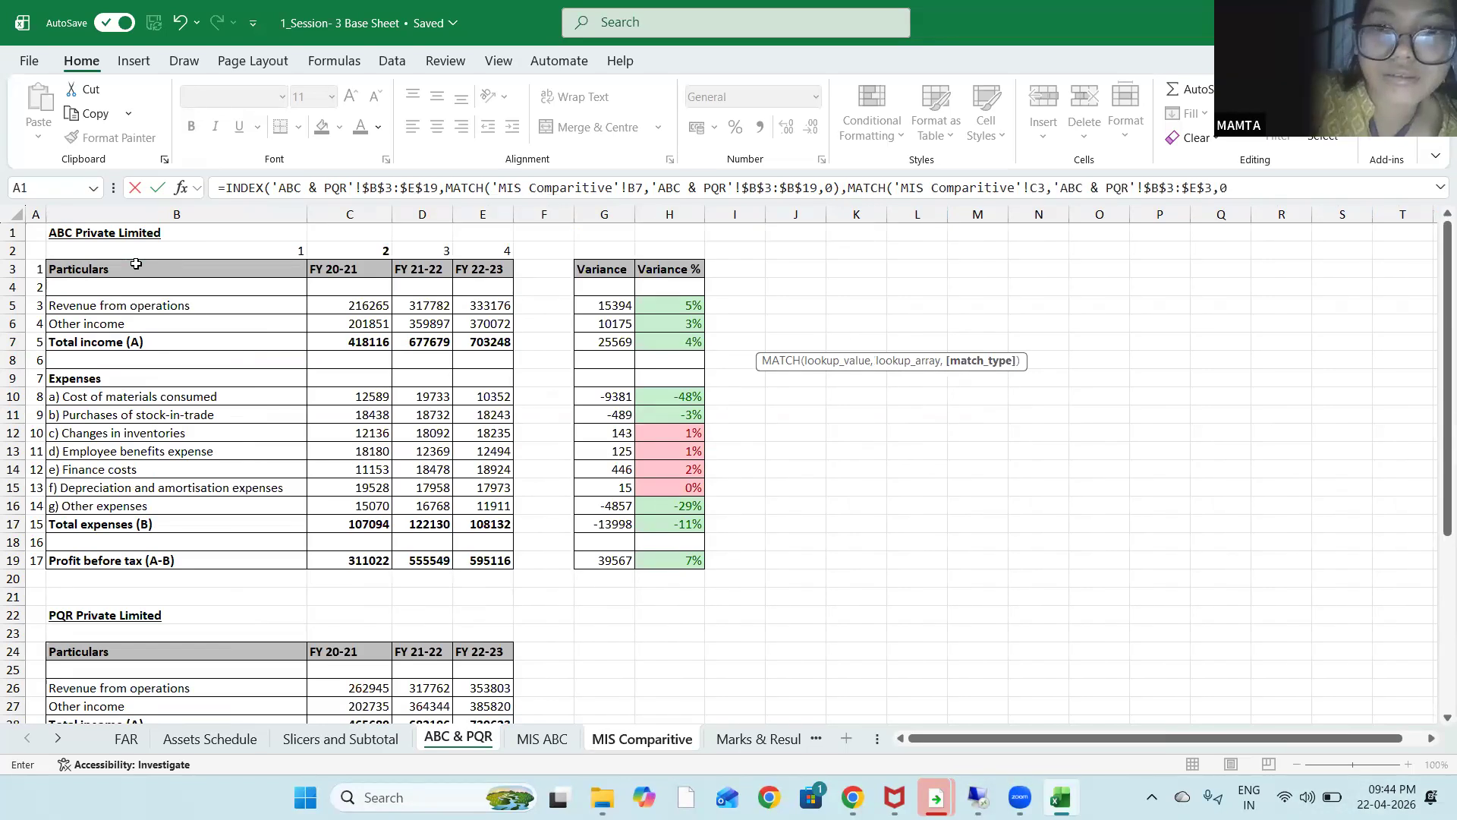
{"action": "key", "text": "Return"}
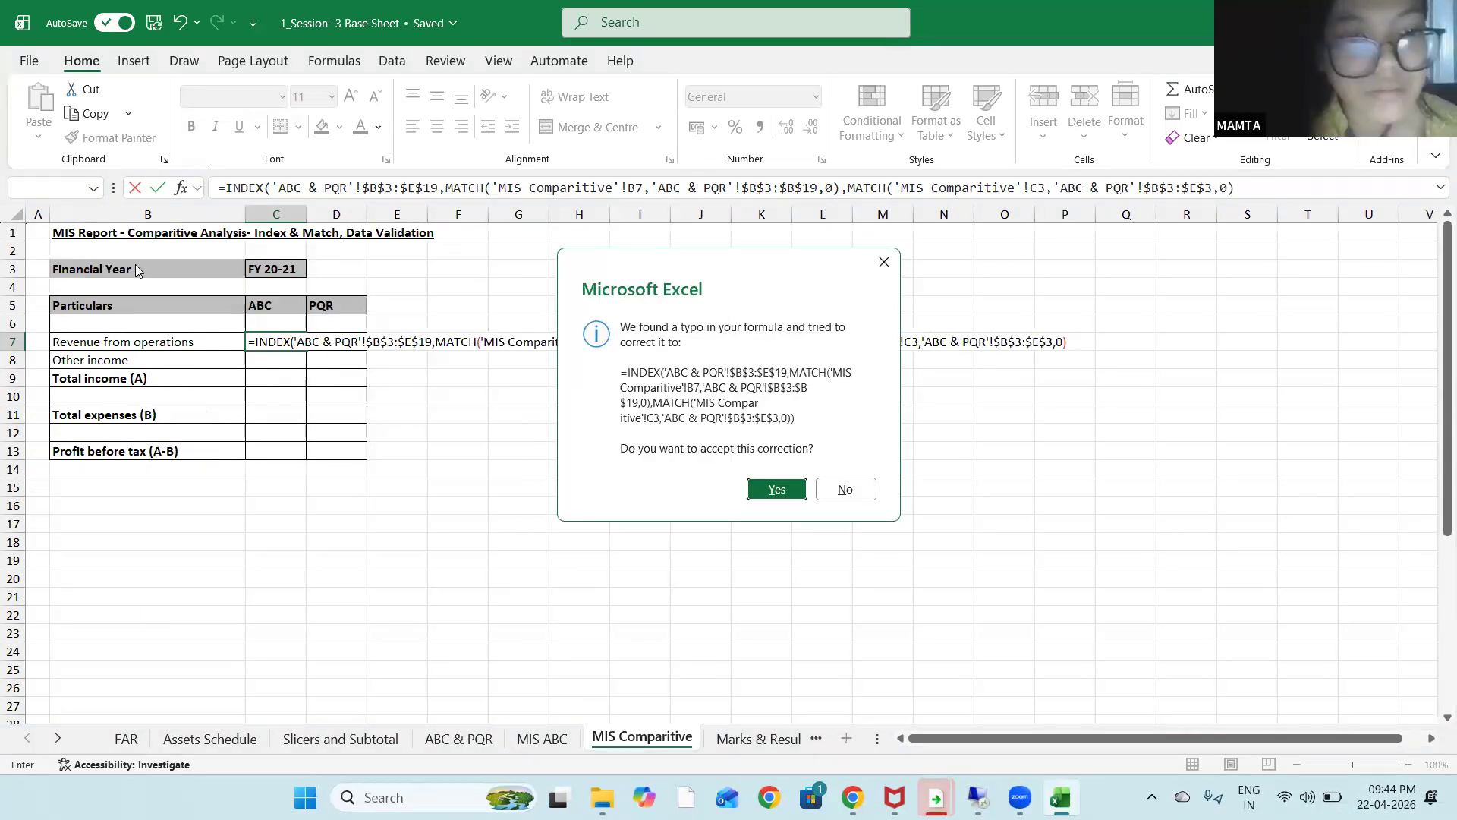
{"action": "key", "text": "Return"}
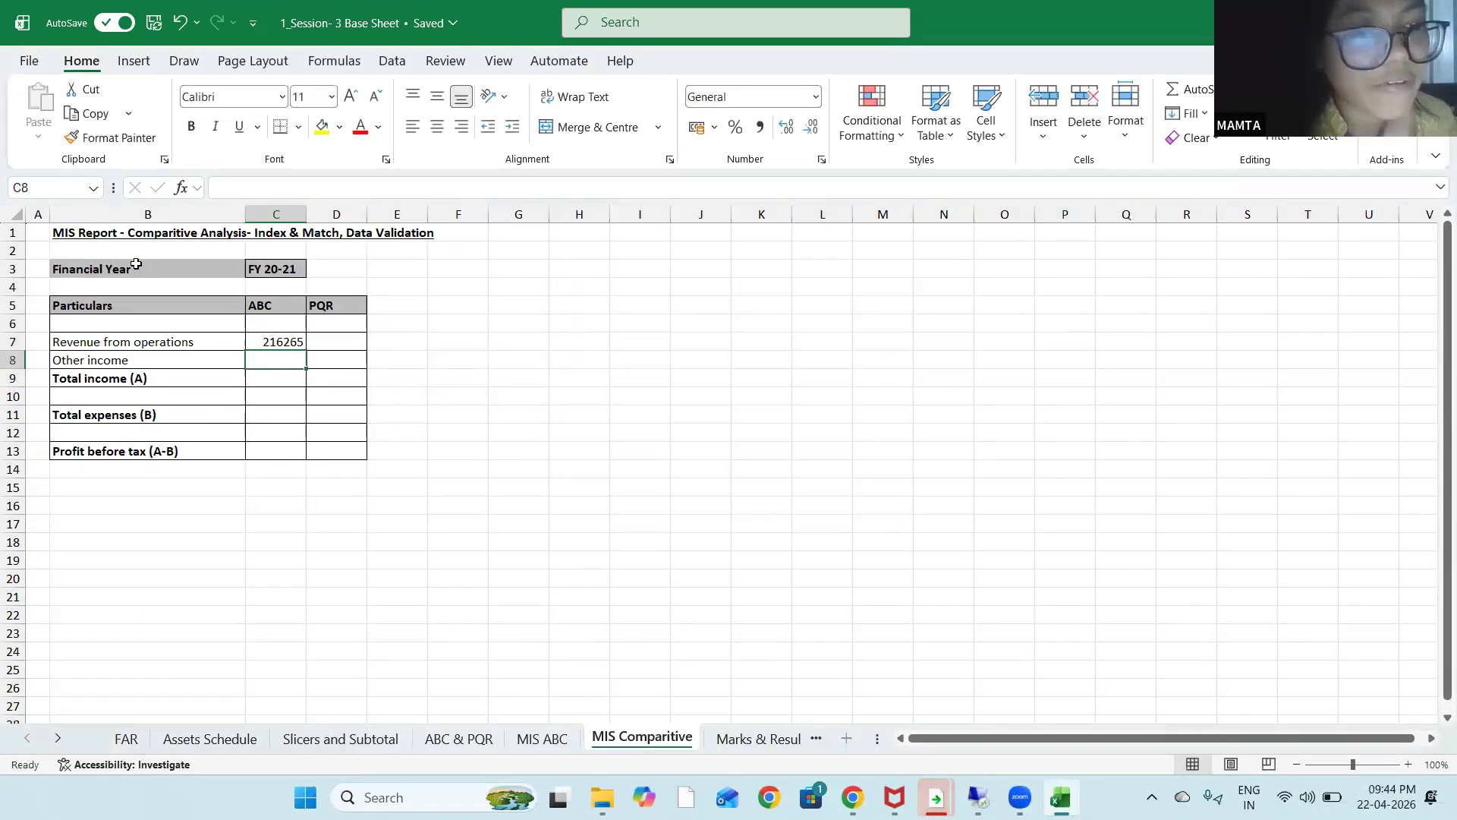
Try to fill C7's formula down through C13
{"action": "key", "text": "Up"}
{"action": "key", "text": "shift+Down"}
{"action": "key", "text": "shift+Down"}
{"action": "key", "text": "shift+Down"}
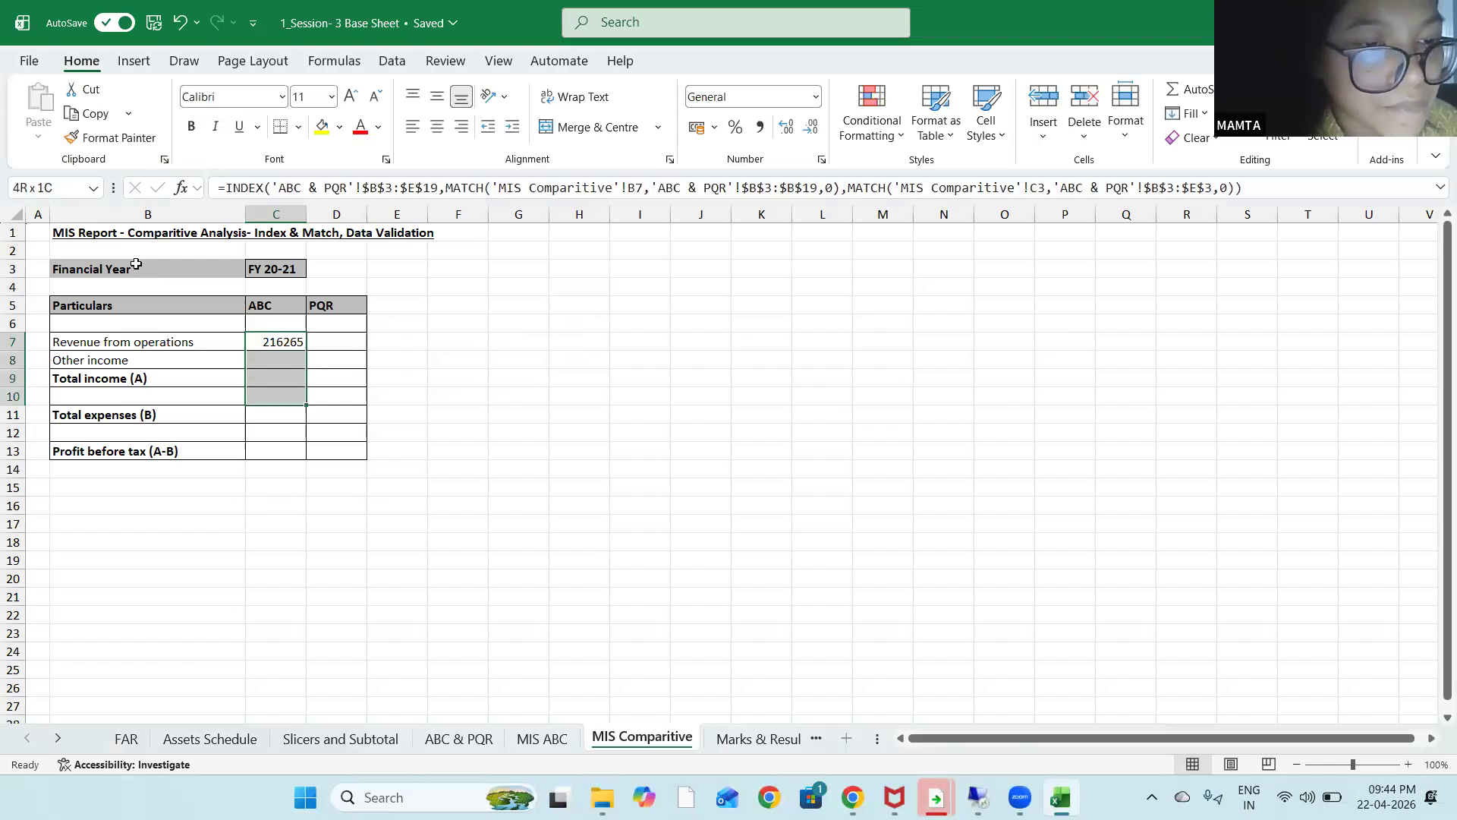
{"action": "key", "text": "shift+Down"}
{"action": "key", "text": "shift+Down"}
{"action": "key", "text": "shift+Down"}
{"action": "key", "text": "ctrl+d"}
Examine C7's INDEX formula, checking the lookup value and lookup array of its second MATCH
{"action": "key", "text": "Down"}
{"action": "key", "text": "Down"}
{"action": "key", "text": "Up"}
{"action": "key", "text": "Up"}
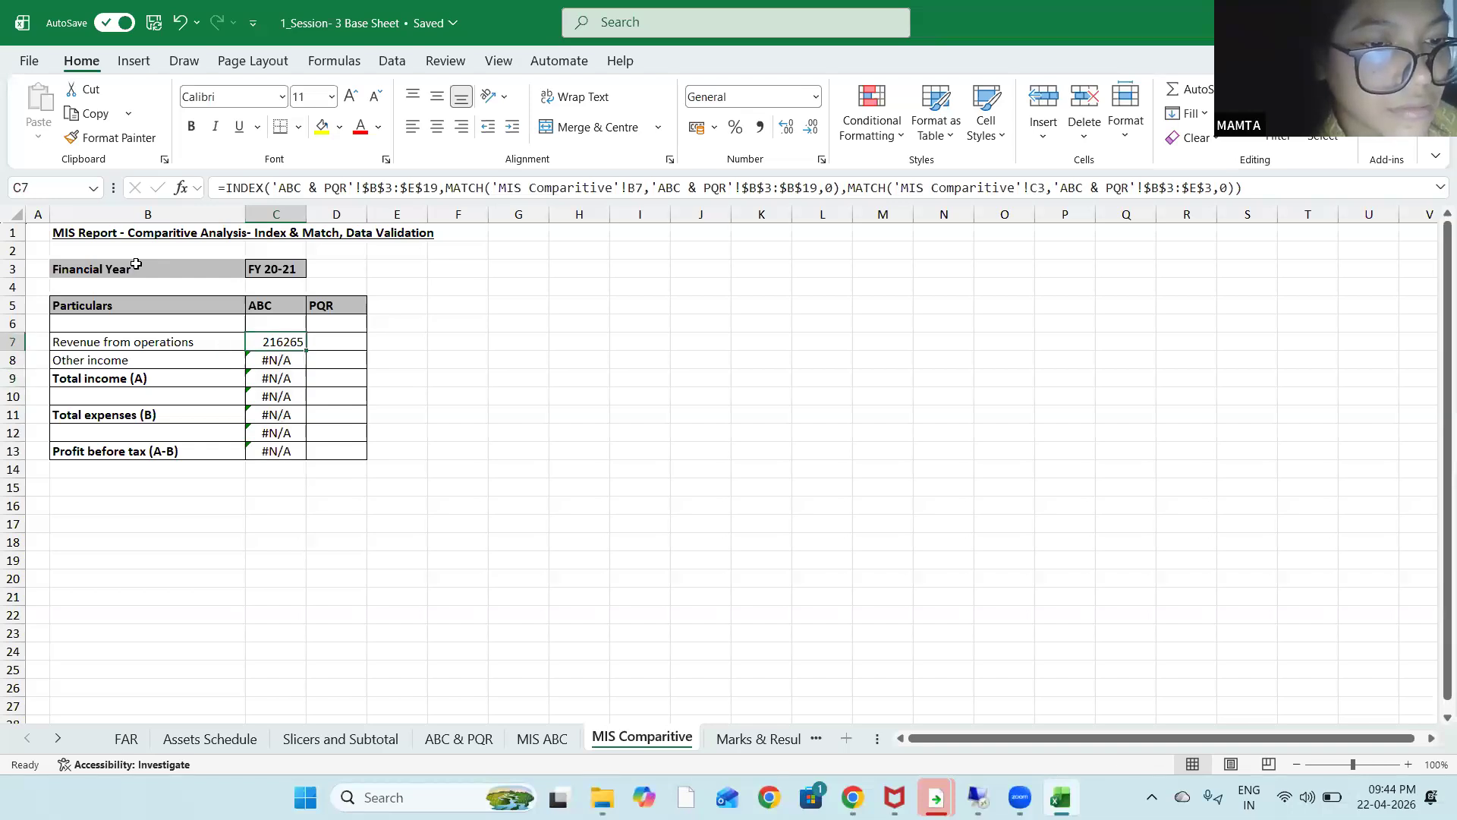
{"action": "key", "text": "Down"}
{"action": "key", "text": "Down"}
{"action": "key", "text": "Up"}
{"action": "key", "text": "Up"}
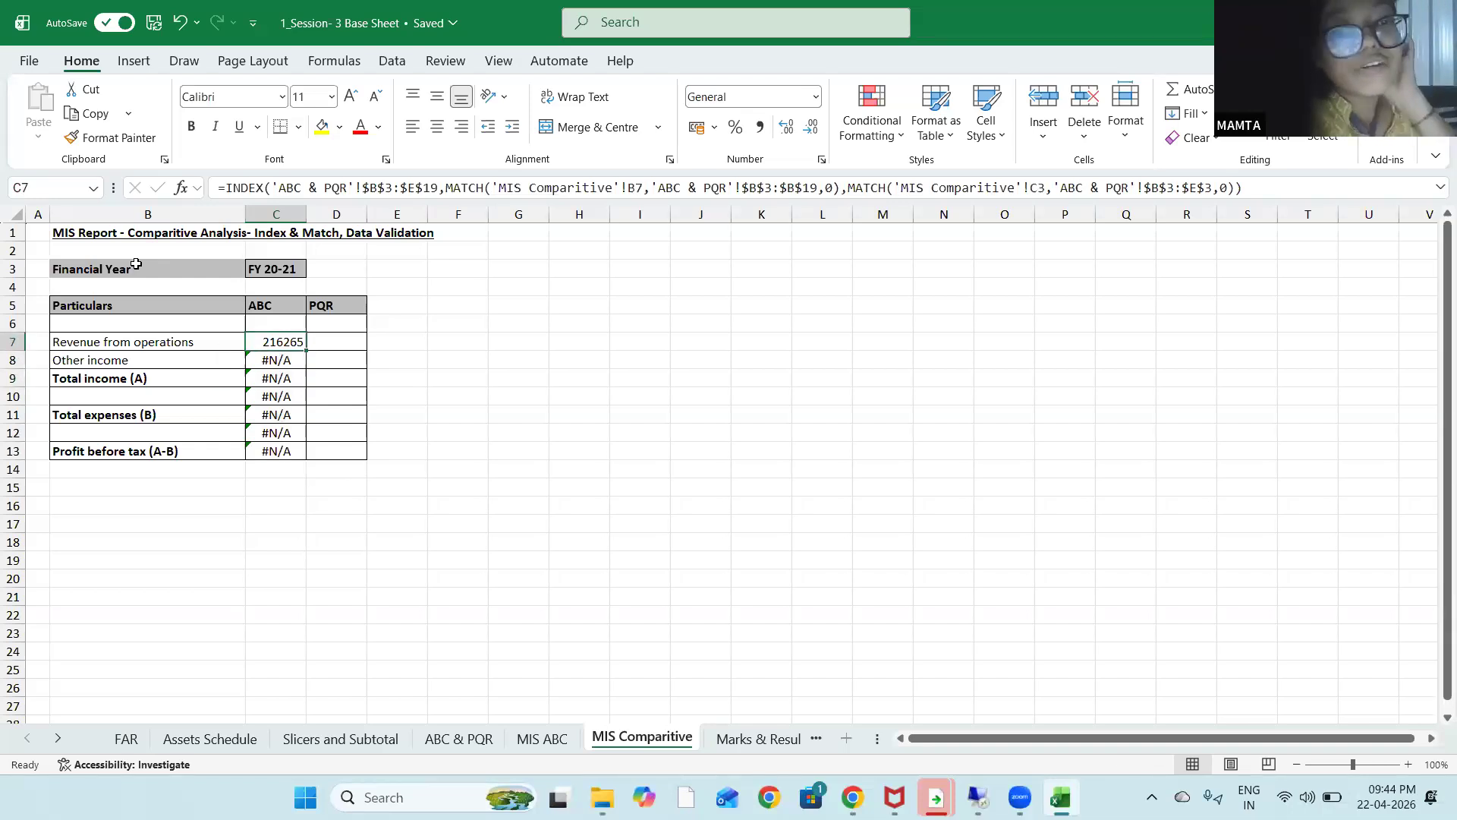
{"action": "key", "text": "F2"}
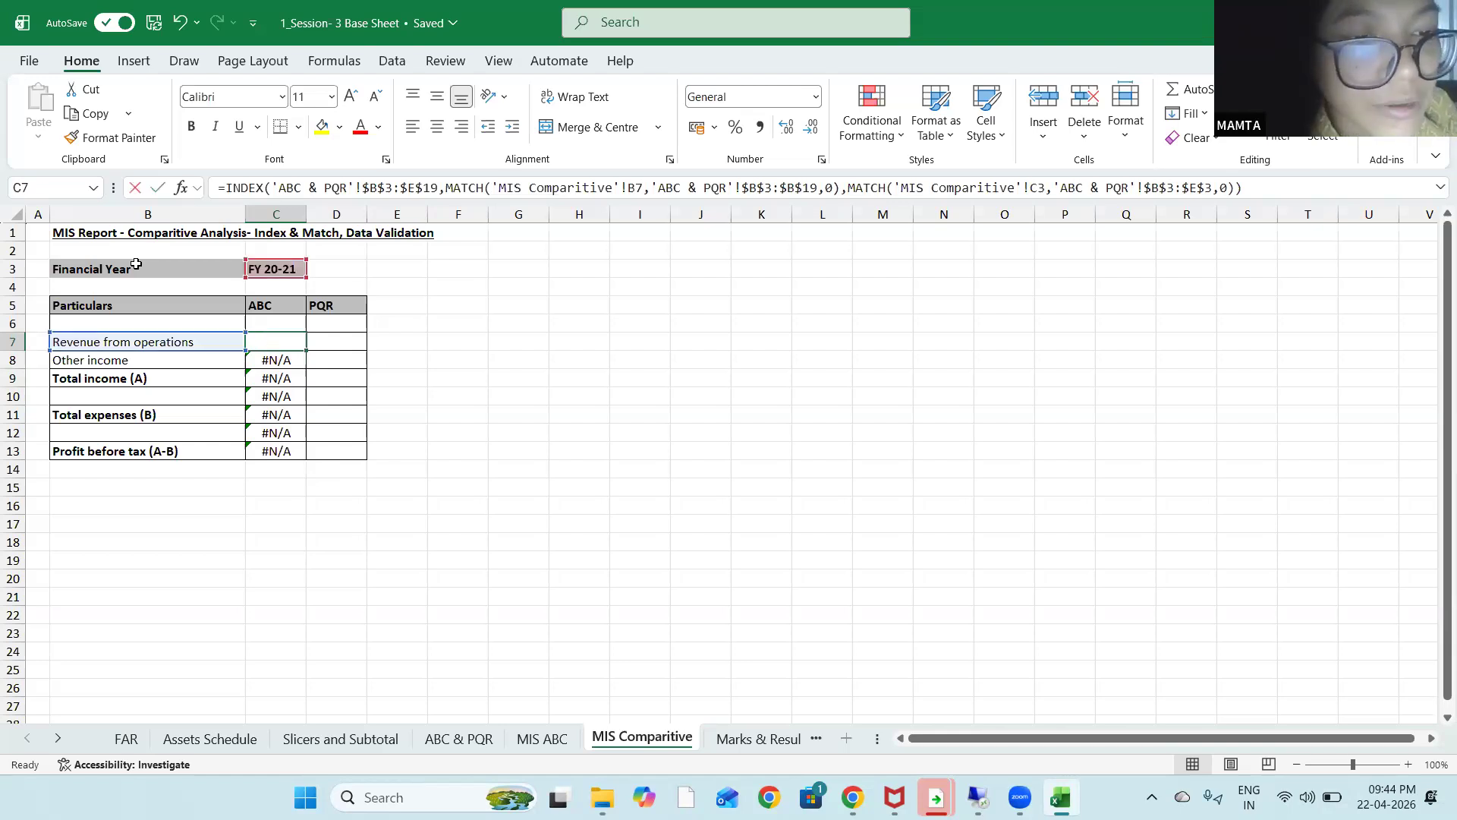
{"action": "key", "text": "Left"}
{"action": "key", "text": "Left"}
{"action": "key", "text": "Left"}
{"action": "key", "text": "Left"}
{"action": "key", "text": "Left"}
{"action": "key", "text": "Left"}
{"action": "key", "text": "Left"}
{"action": "key", "text": "Left"}
{"action": "key", "text": "Left"}
{"action": "key", "text": "Left"}
{"action": "key", "text": "Left"}
{"action": "key", "text": "Left"}
{"action": "key", "text": "Left"}
{"action": "key", "text": "Left"}
{"action": "key", "text": "Left"}
{"action": "key", "text": "Left"}
{"action": "key", "text": "Left"}
{"action": "key", "text": "Left"}
{"action": "key", "text": "Left"}
{"action": "key", "text": "Left"}
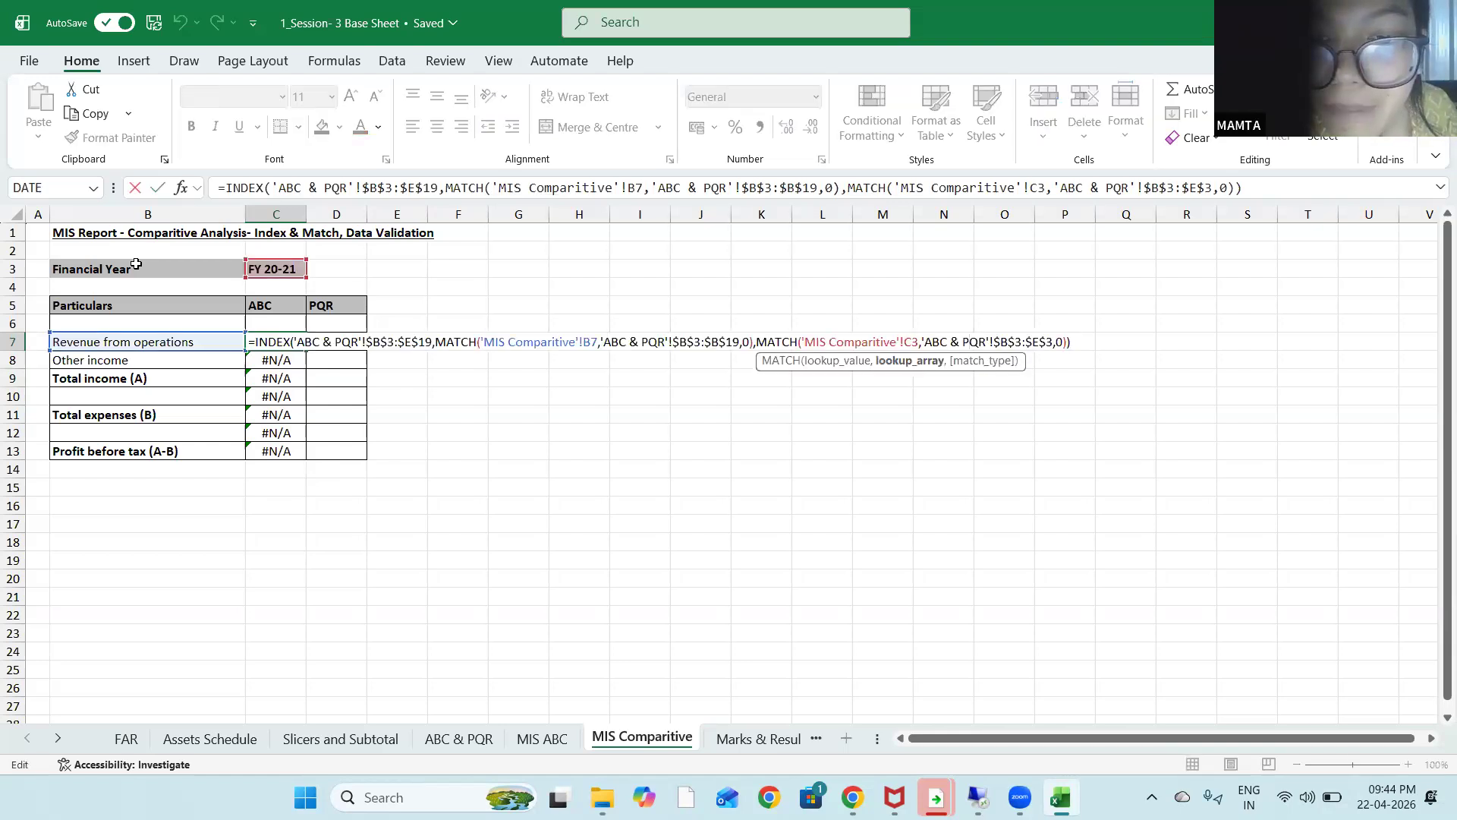
{"action": "key", "text": "Right"}
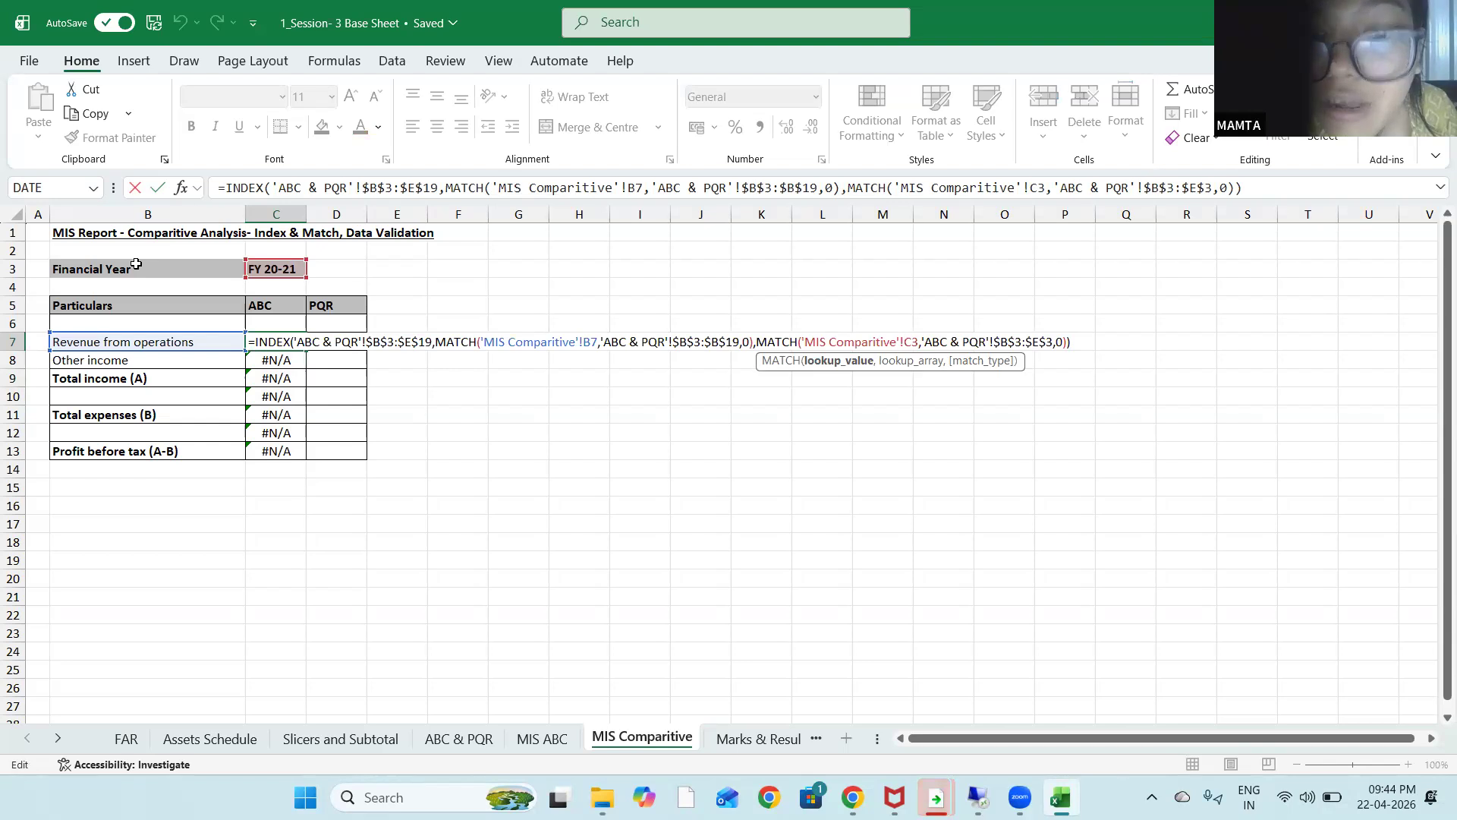
{"action": "key", "text": "Return"}
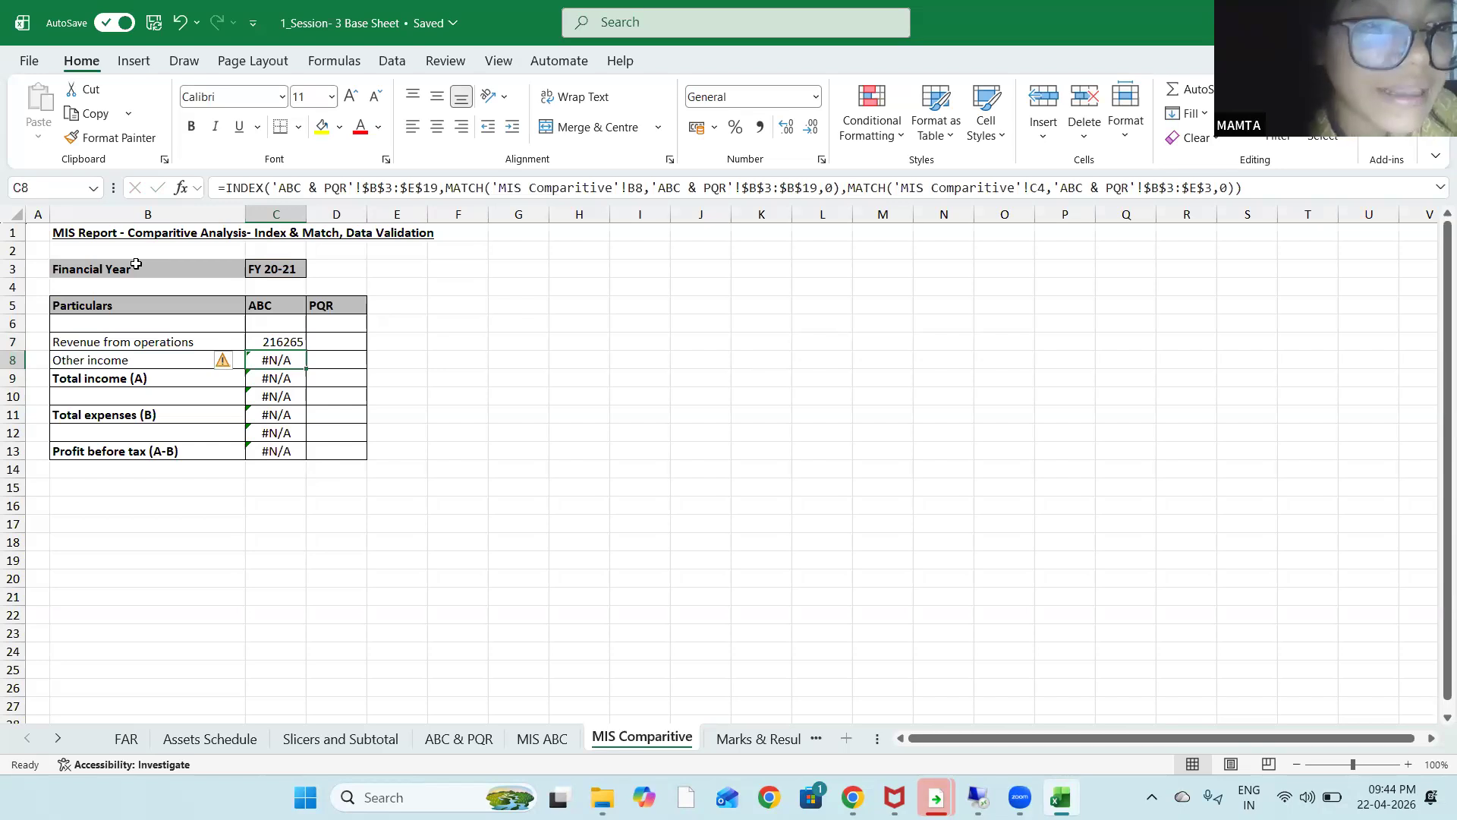
Compare the financial year cell with the reference used in the copied formulas in C8 and C9
{"action": "key", "text": "Up"}
{"action": "key", "text": "Up"}
{"action": "key", "text": "Up"}
{"action": "key", "text": "Up"}
{"action": "key", "text": "Up"}
{"action": "key", "text": "Down"}
{"action": "key", "text": "Down"}
{"action": "key", "text": "Down"}
{"action": "key", "text": "Down"}
{"action": "key", "text": "Down"}
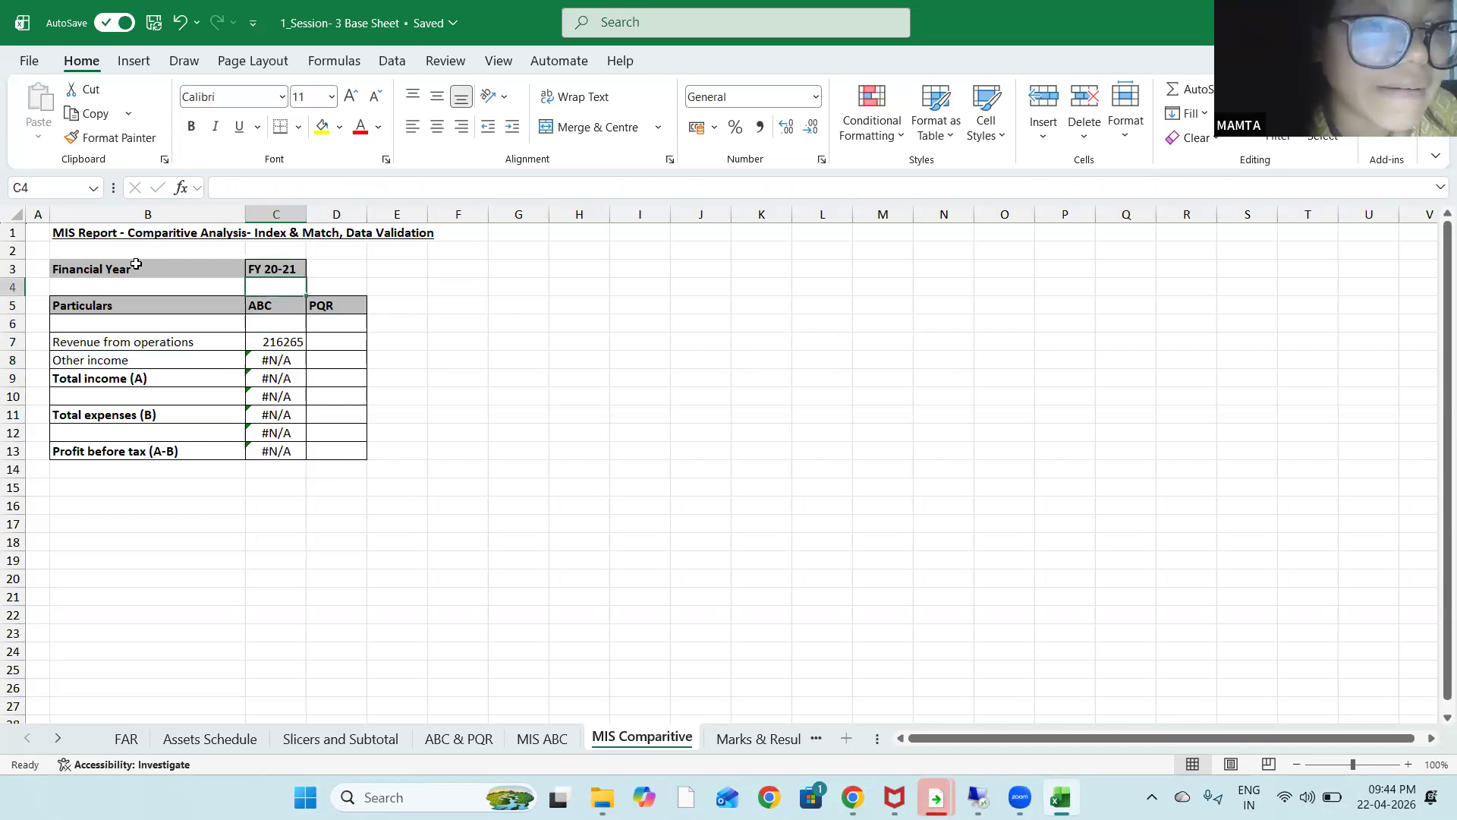
{"action": "key", "text": "Down"}
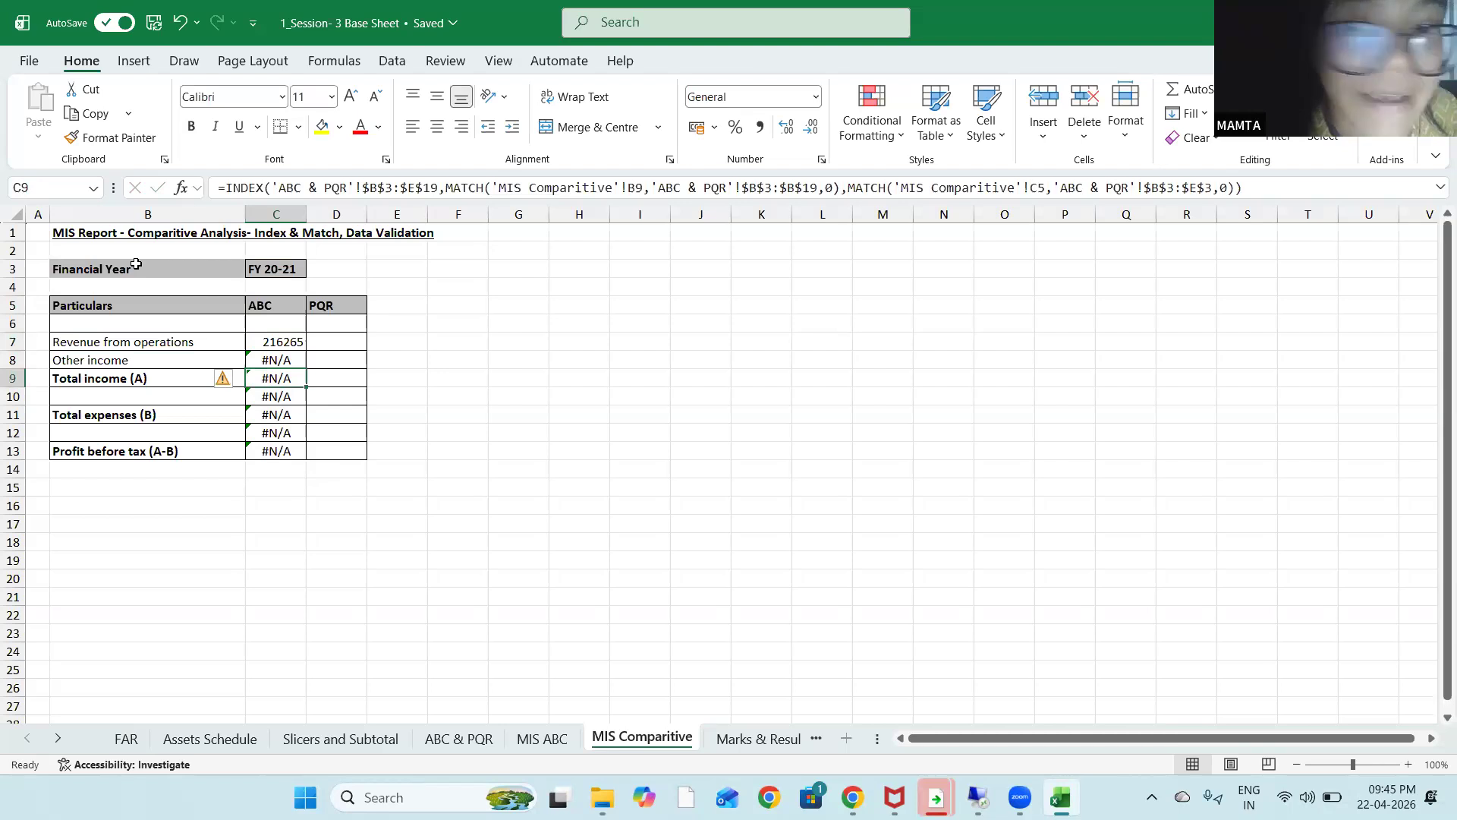
{"action": "key", "text": "F2"}
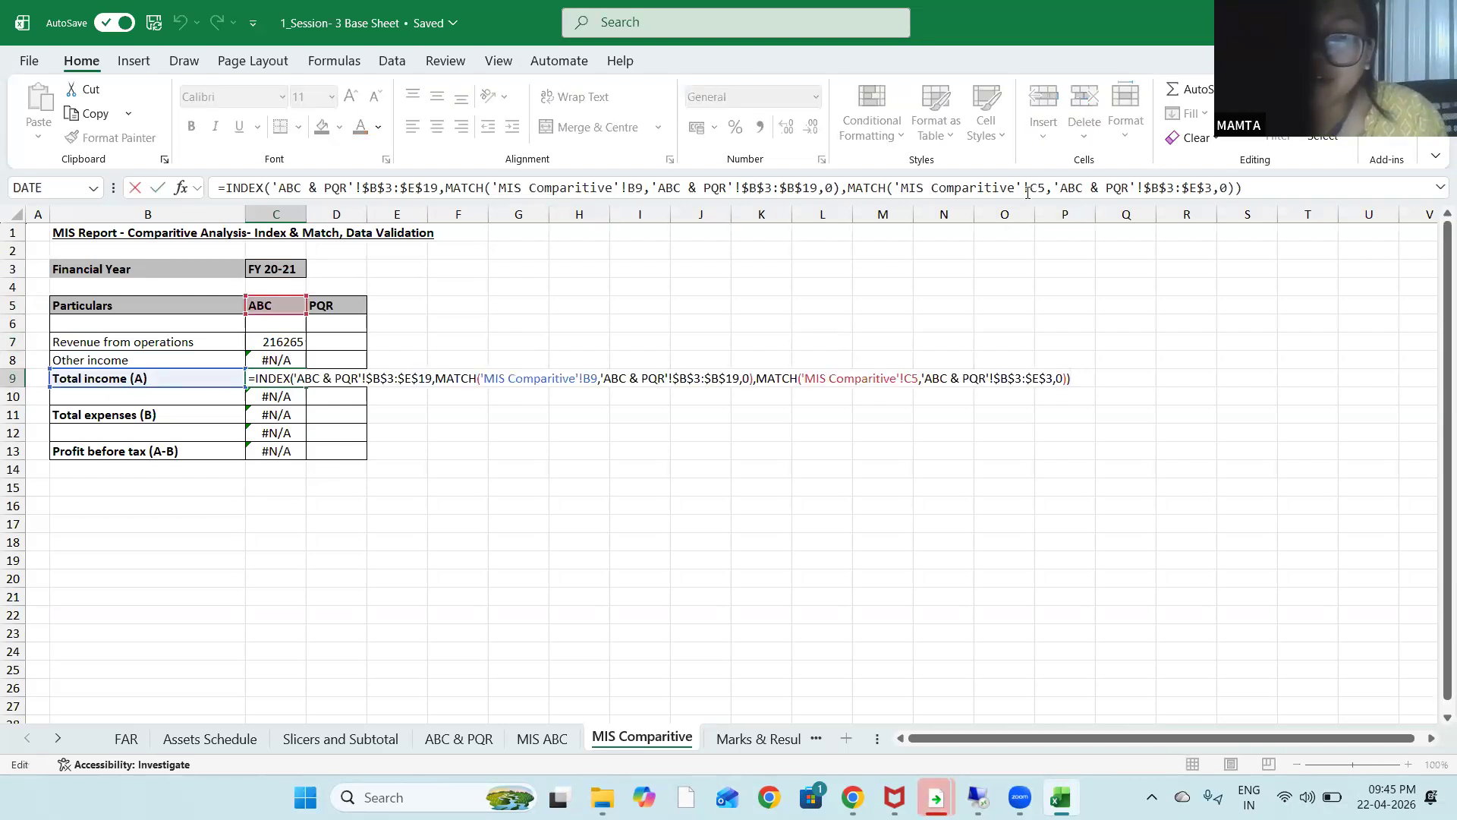
{"action": "key", "text": "Escape"}
Make the second MATCH's lookup value in C7 the absolute reference 'MIS Comparitive'!$C$3 and enter the formula
{"action": "key", "text": "Up"}
{"action": "key", "text": "Up"}
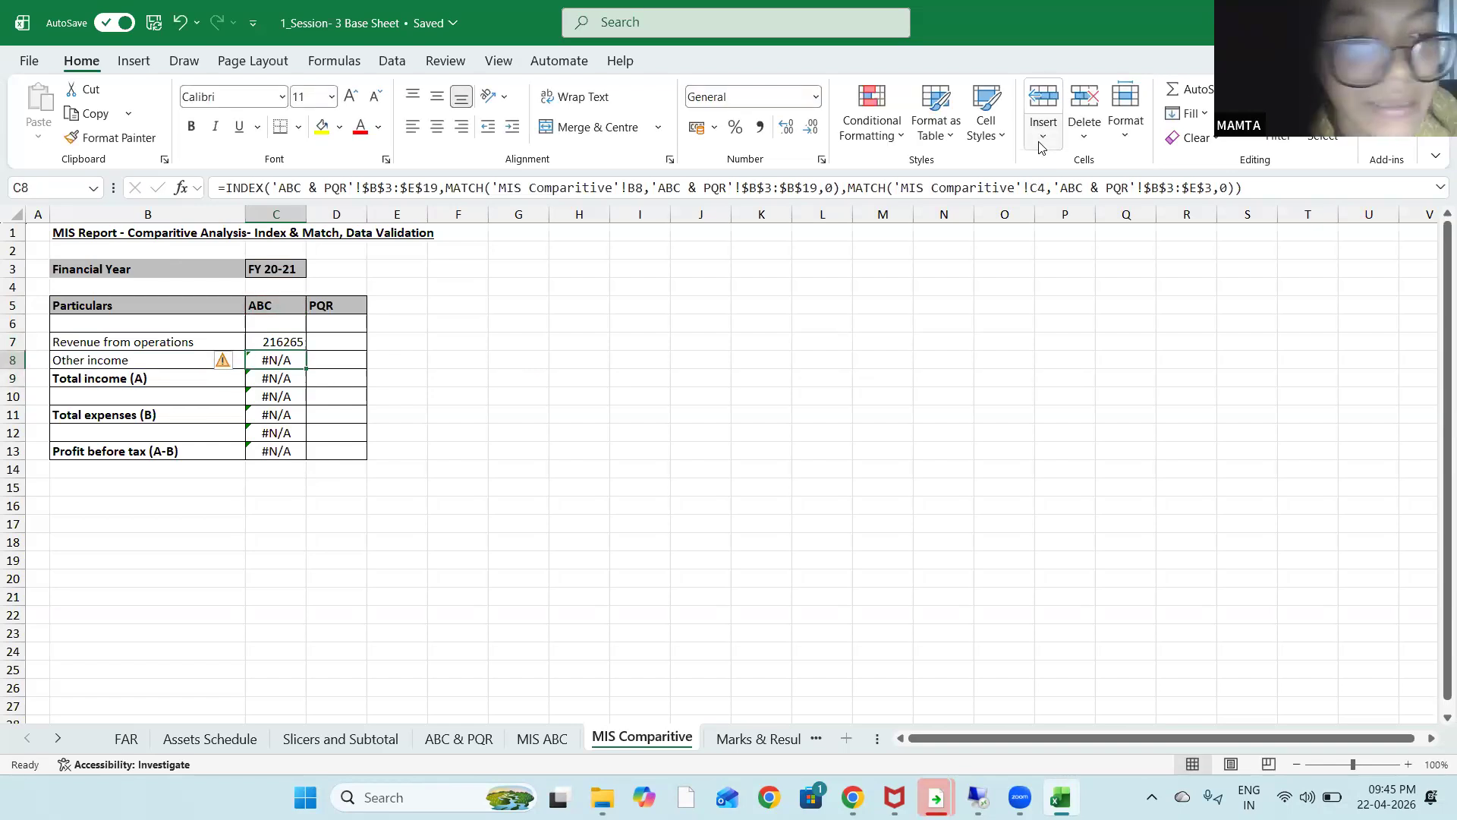
{"action": "key", "text": "F2"}
{"action": "key", "text": "Left"}
{"action": "key", "text": "Left"}
{"action": "key", "text": "Left"}
{"action": "key", "text": "Left"}
{"action": "key", "text": "Left"}
{"action": "key", "text": "Left"}
{"action": "key", "text": "Left"}
{"action": "key", "text": "Left"}
{"action": "key", "text": "Left"}
{"action": "key", "text": "Left"}
{"action": "key", "text": "Left"}
{"action": "key", "text": "Left"}
{"action": "key", "text": "Left"}
{"action": "key", "text": "Left"}
{"action": "key", "text": "Left"}
{"action": "key", "text": "Left"}
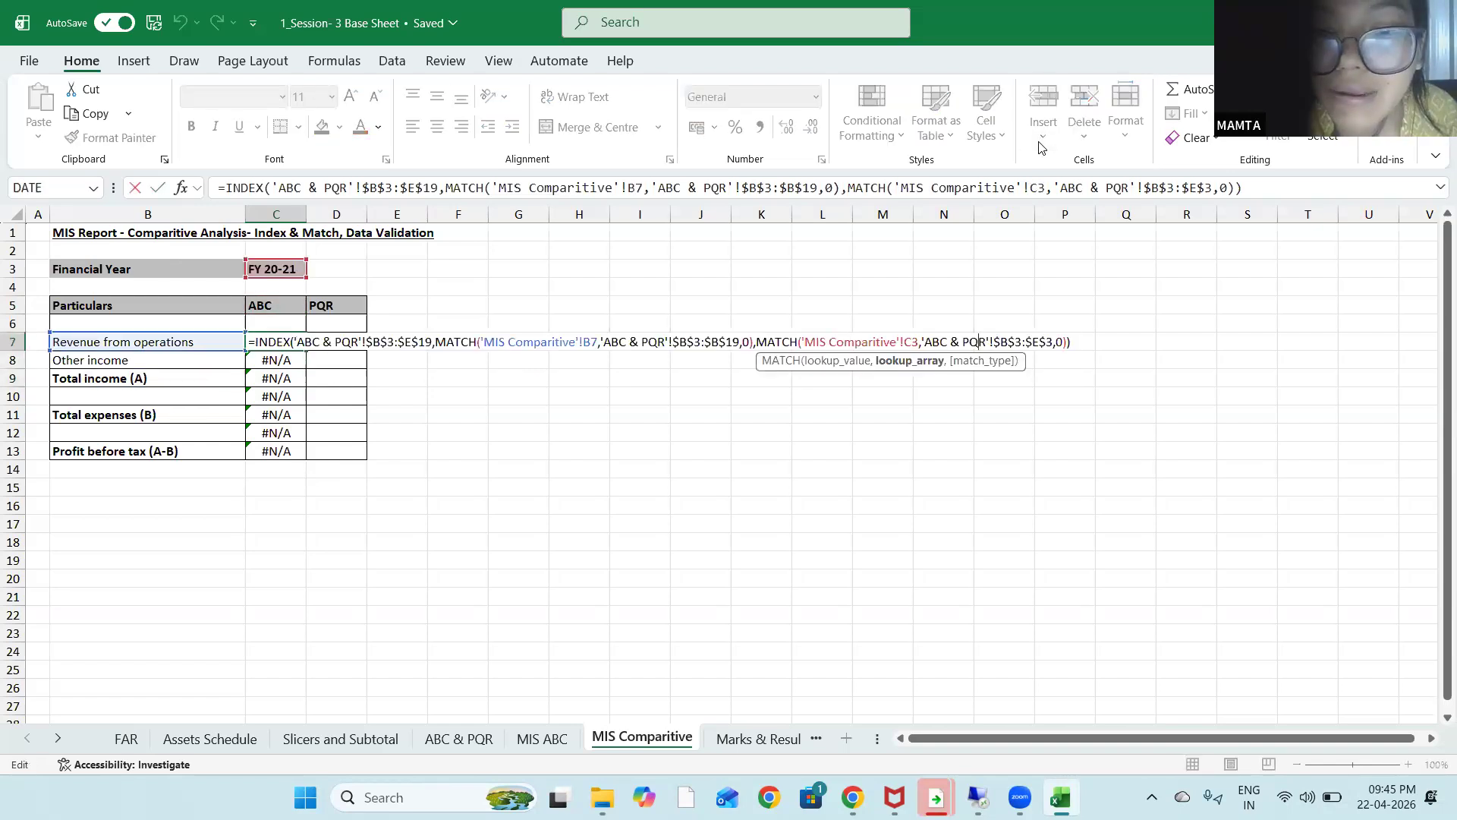
{"action": "key", "text": "Left"}
{"action": "key", "text": "Left"}
{"action": "key", "text": "Left"}
{"action": "key", "text": "Left"}
{"action": "key", "text": "Left"}
{"action": "key", "text": "Left"}
{"action": "key", "text": "Left"}
{"action": "key", "text": "Left"}
{"action": "key", "text": "Left"}
{"action": "key", "text": "Left"}
{"action": "key", "text": "Left"}
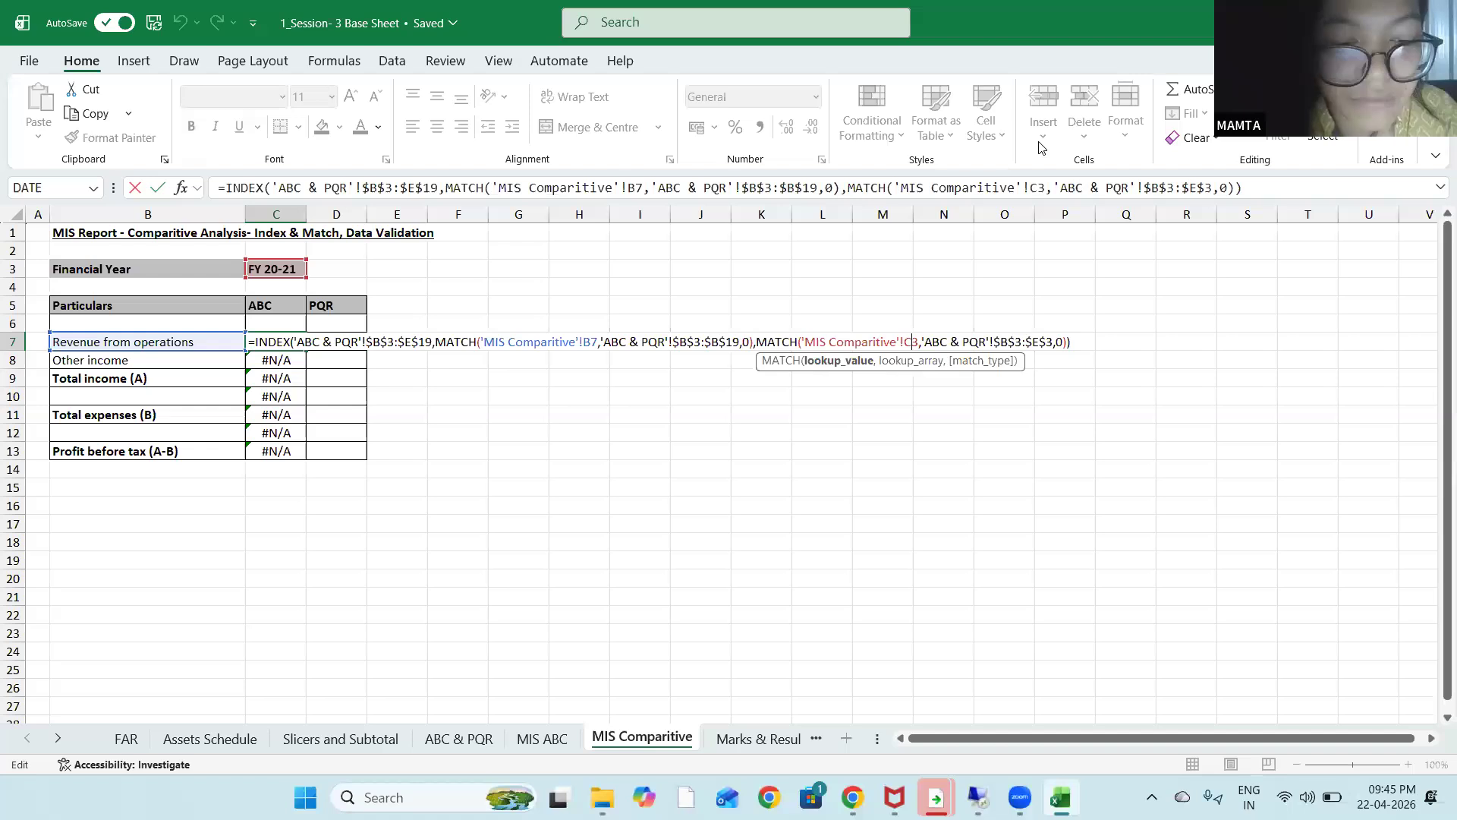
{"action": "key", "text": "F4"}
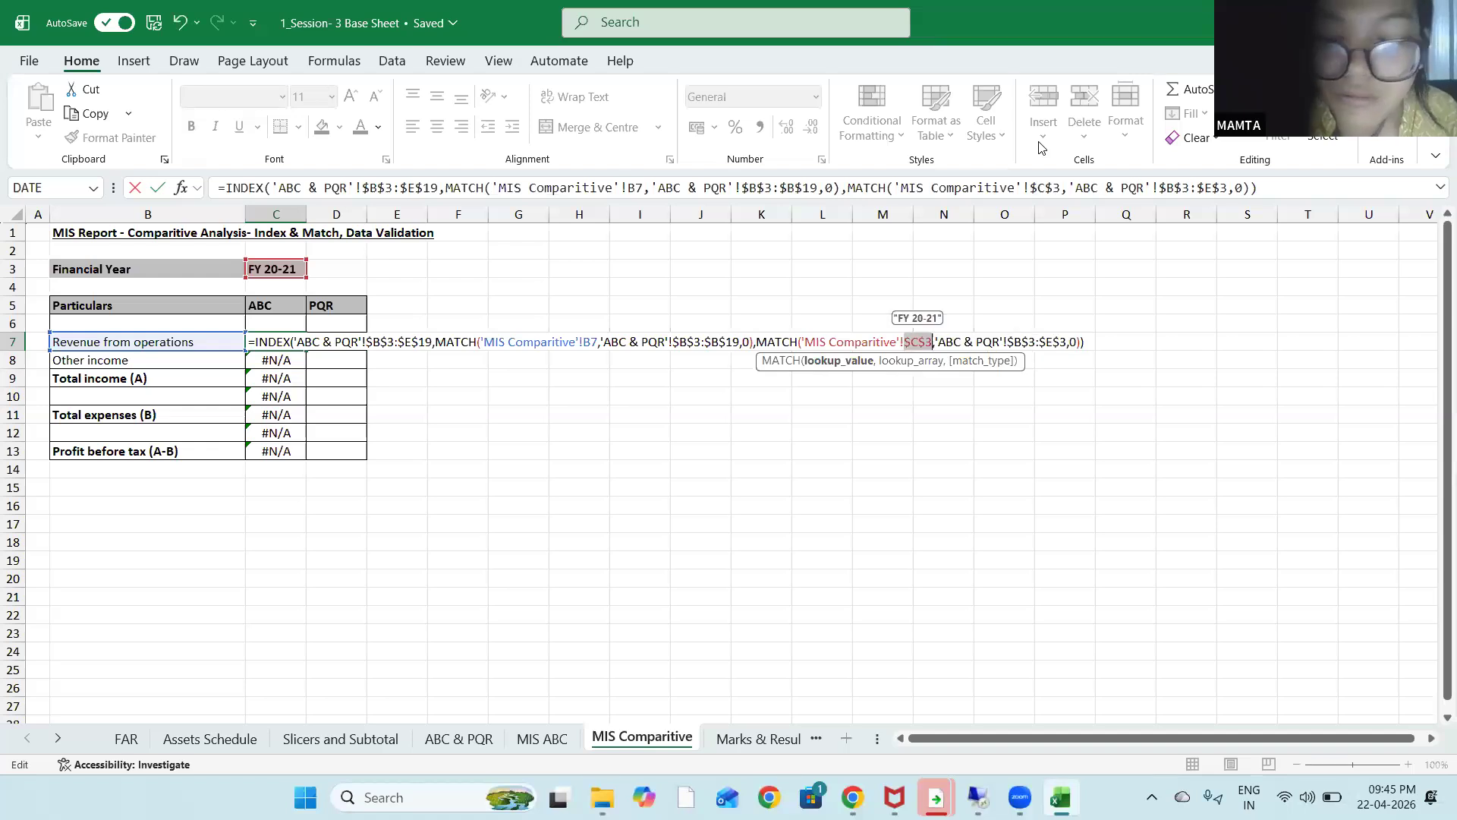
{"action": "key", "text": "ctrl+Return"}
Fill the corrected C7 formula down through C13
{"action": "key", "text": "shift+Down"}
{"action": "key", "text": "shift+Down"}
{"action": "key", "text": "shift+Down"}
{"action": "key", "text": "shift+Down"}
{"action": "key", "text": "shift+Down"}
{"action": "key", "text": "shift+Down"}
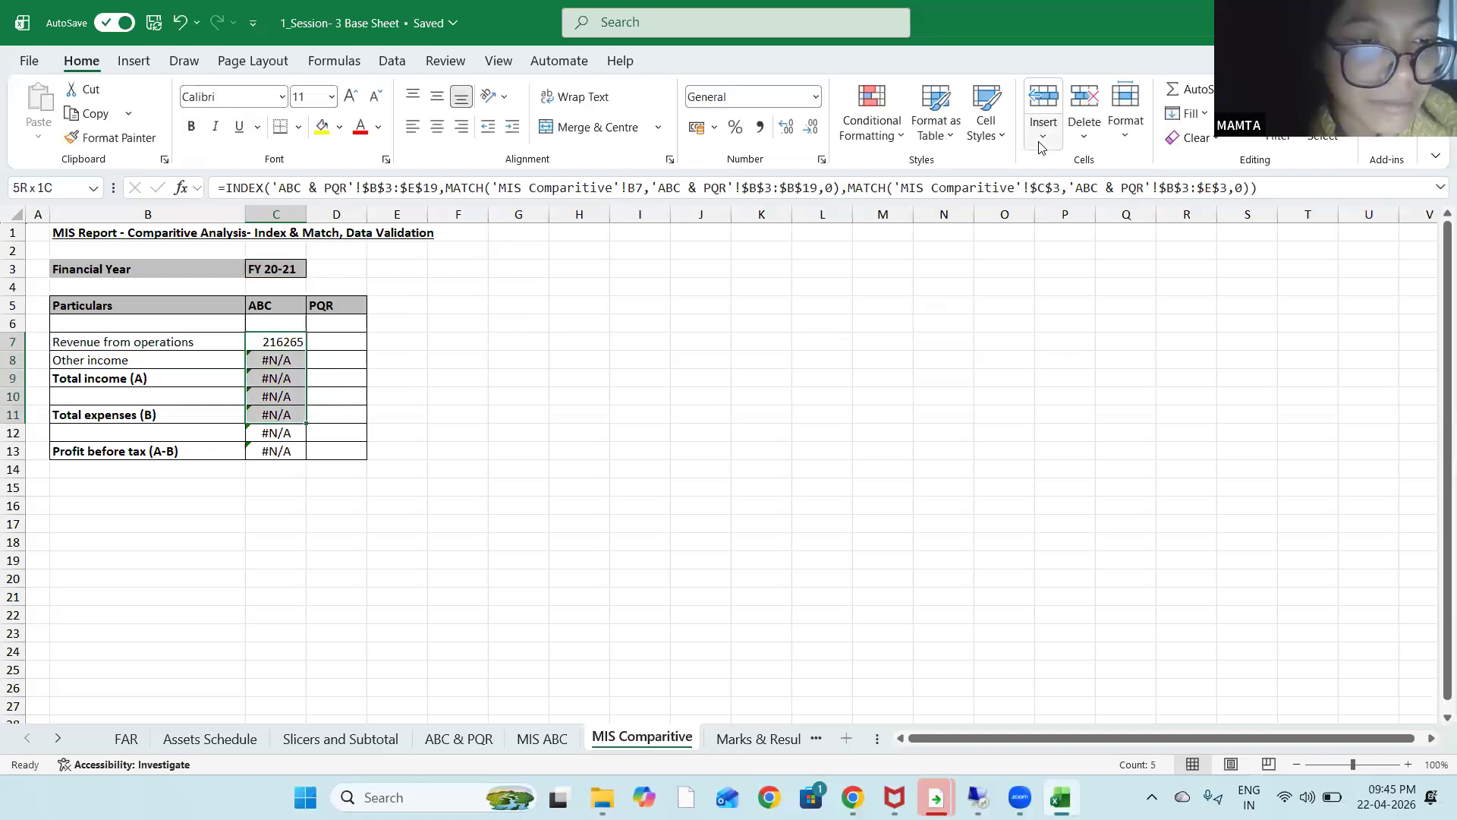
{"action": "key", "text": "ctrl+d"}
Clear the formulas from the blank spacer rows' cells C10 and C12
{"action": "key", "text": "Down"}
{"action": "key", "text": "Down"}
{"action": "key", "text": "Down"}
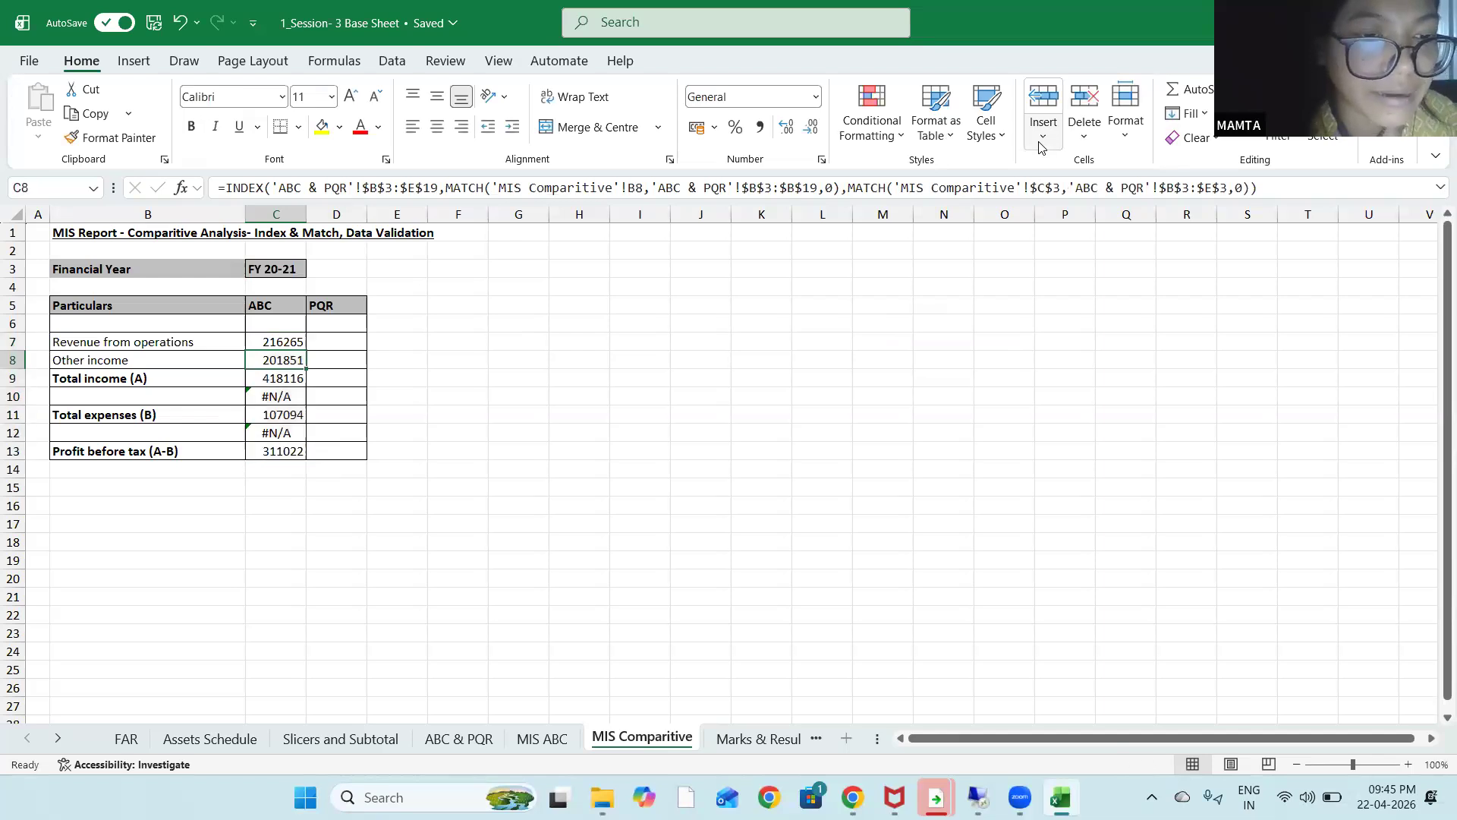
{"action": "key", "text": "Down"}
{"action": "key", "text": "Down"}
{"action": "key", "text": "Delete"}
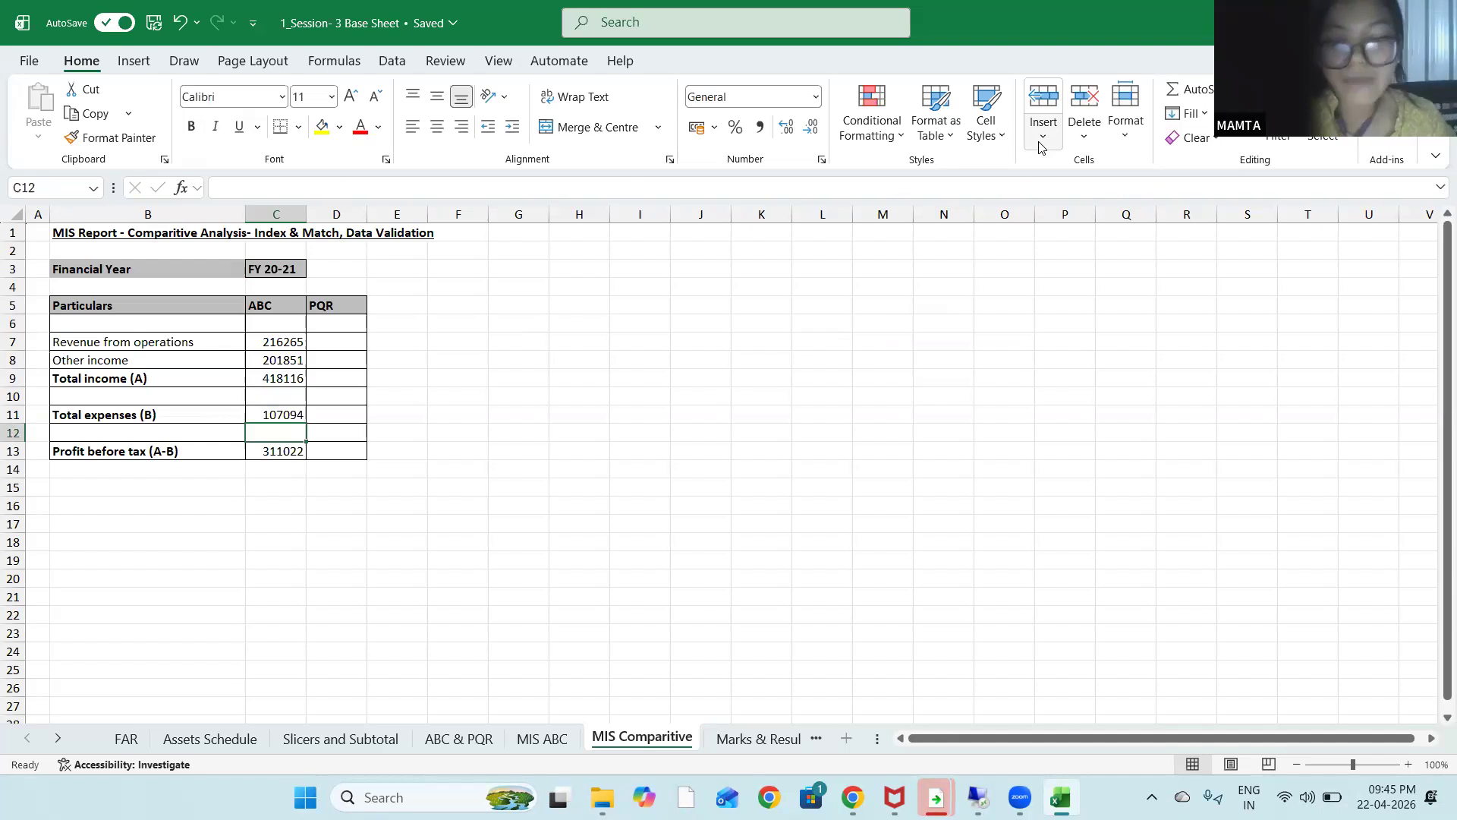
Set the financial year in C3 to FY 22-23
{"action": "key", "text": "Up"}
{"action": "key", "text": "Up"}
{"action": "key", "text": "Up"}
{"action": "key", "text": "Up"}
{"action": "key", "text": "Up"}
{"action": "key", "text": "Up"}
{"action": "key", "text": "Up"}
{"action": "key", "text": "Up"}
{"action": "key", "text": "Up"}
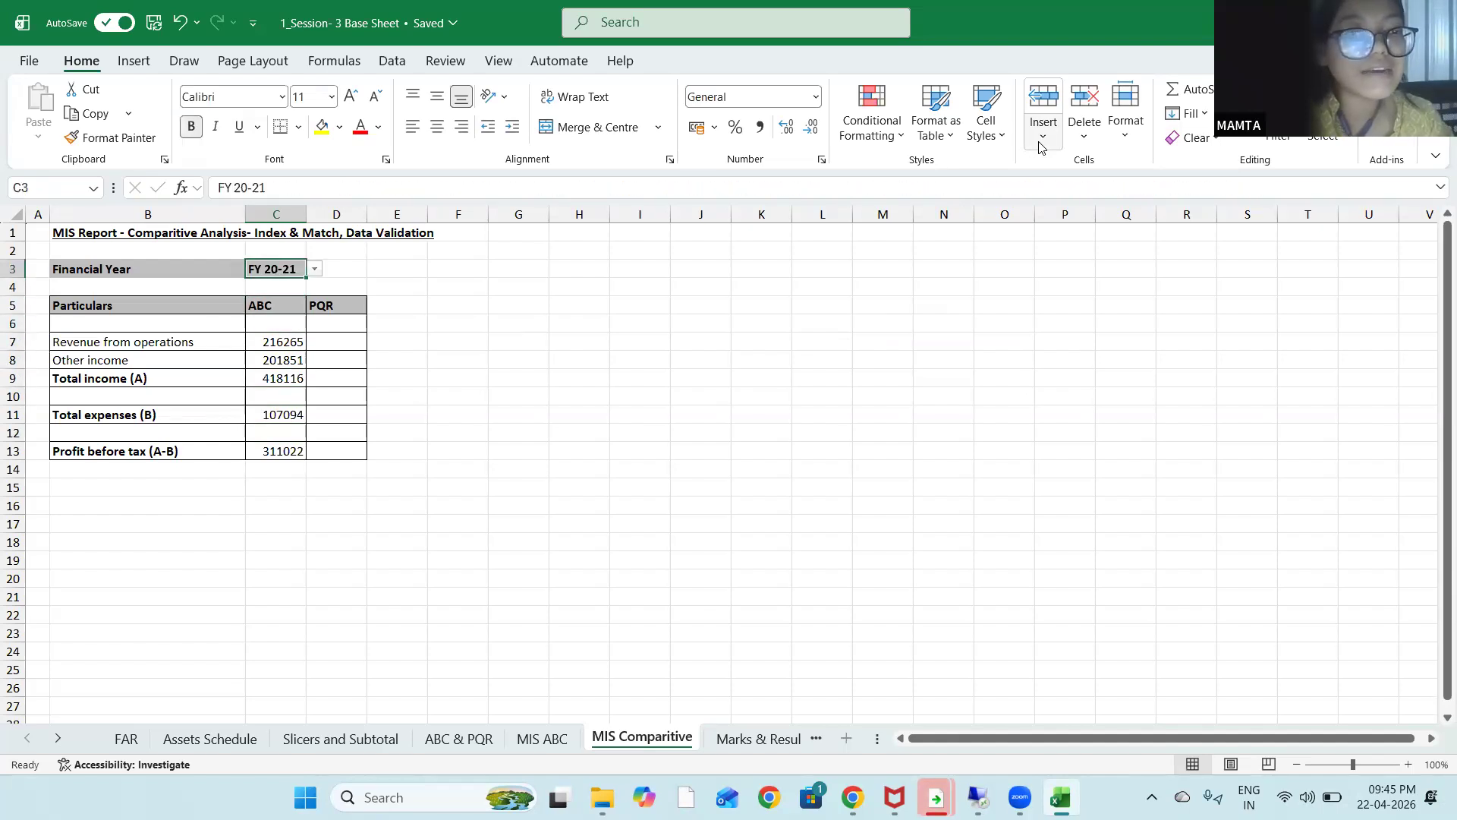
{"action": "key", "text": "F2"}
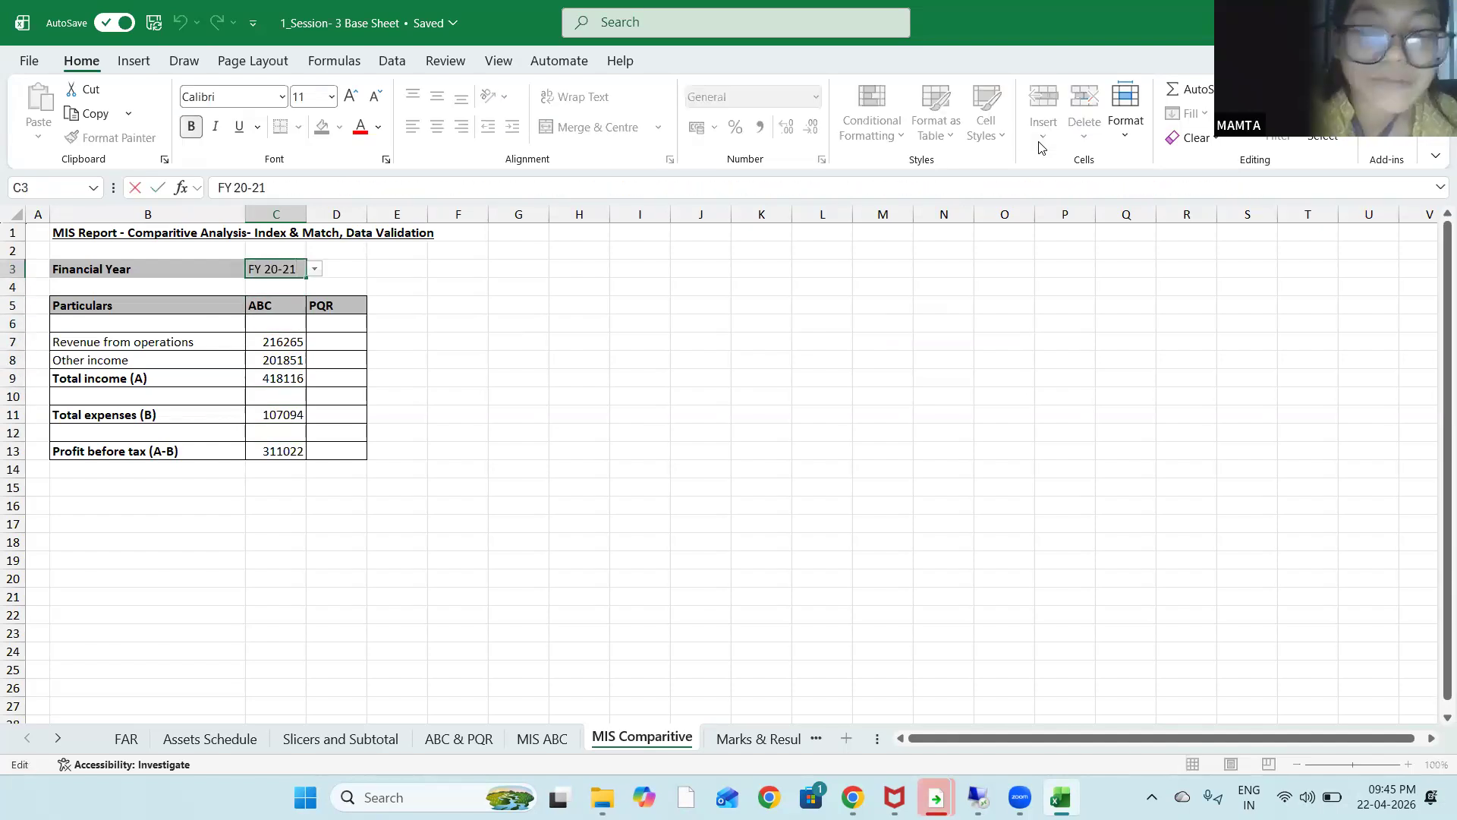
{"action": "key", "text": "BackSpace"}
{"action": "key", "text": "BackSpace"}
{"action": "key", "text": "BackSpace"}
{"action": "key", "text": "BackSpace"}
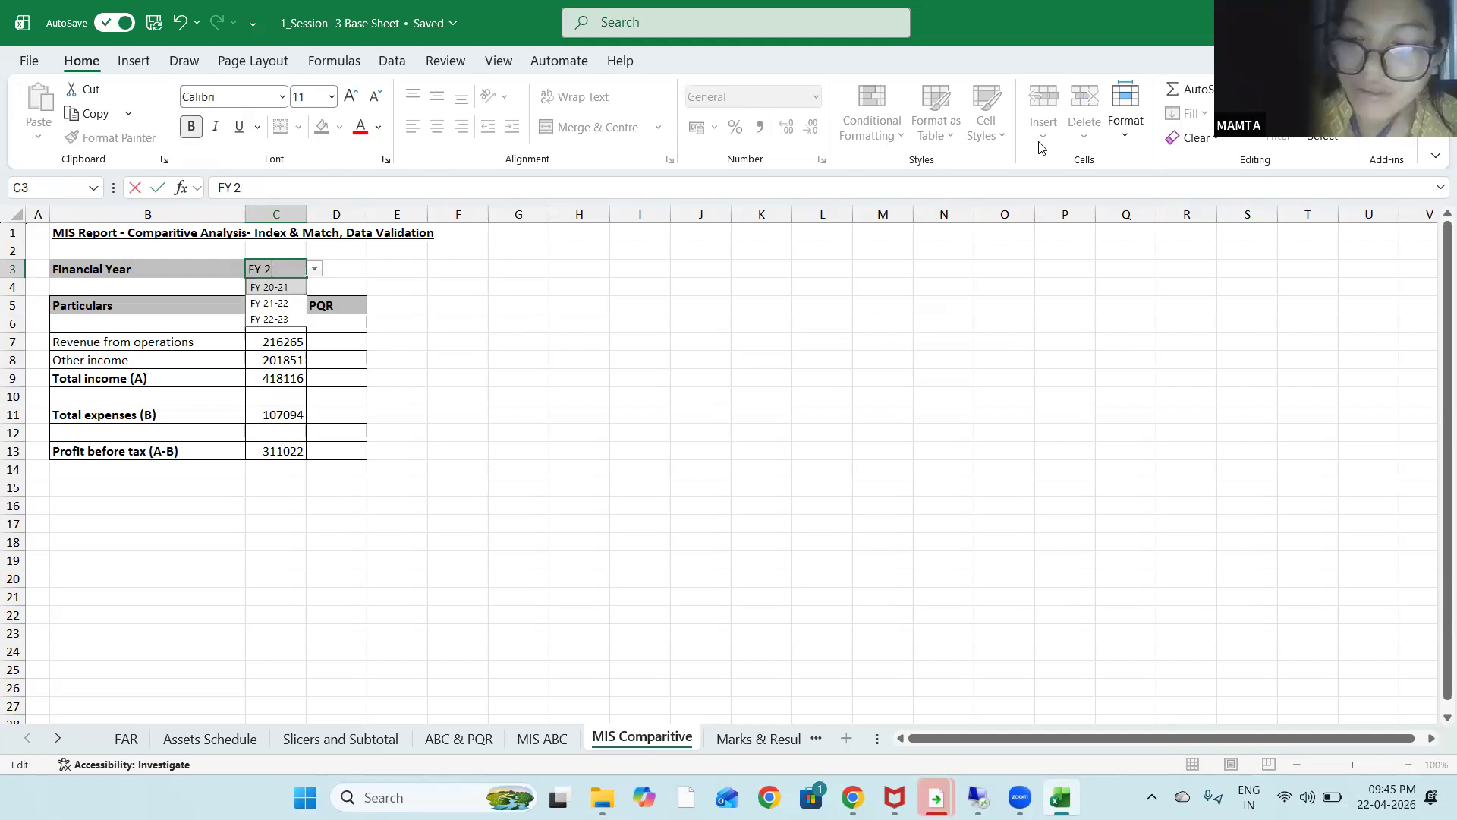
{"action": "type", "text": "2-23"}
{"action": "key", "text": "Return"}
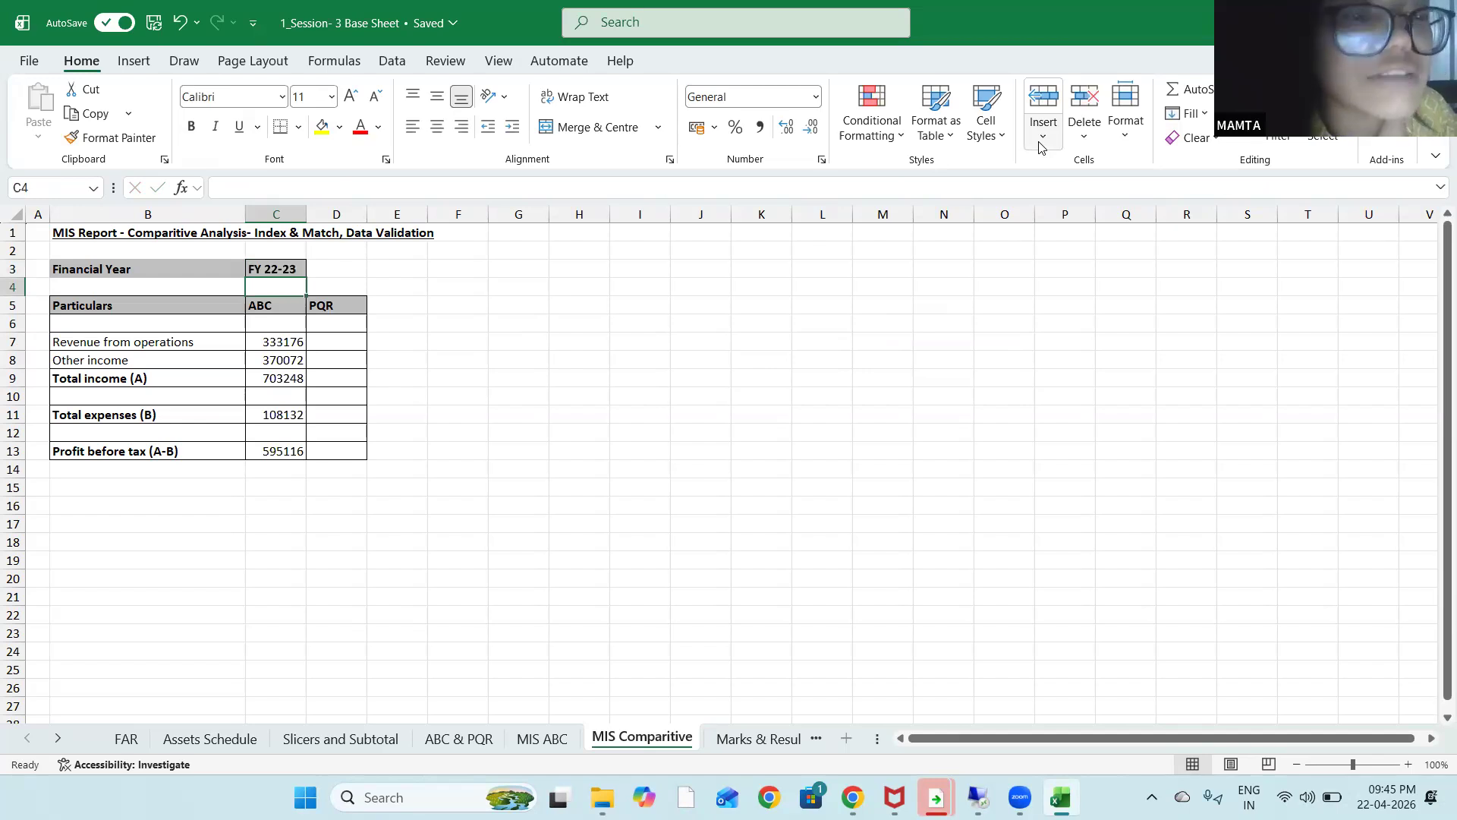
Set the financial year in C3 to FY 20-21
{"action": "key", "text": "Up"}
{"action": "key", "text": "F2"}
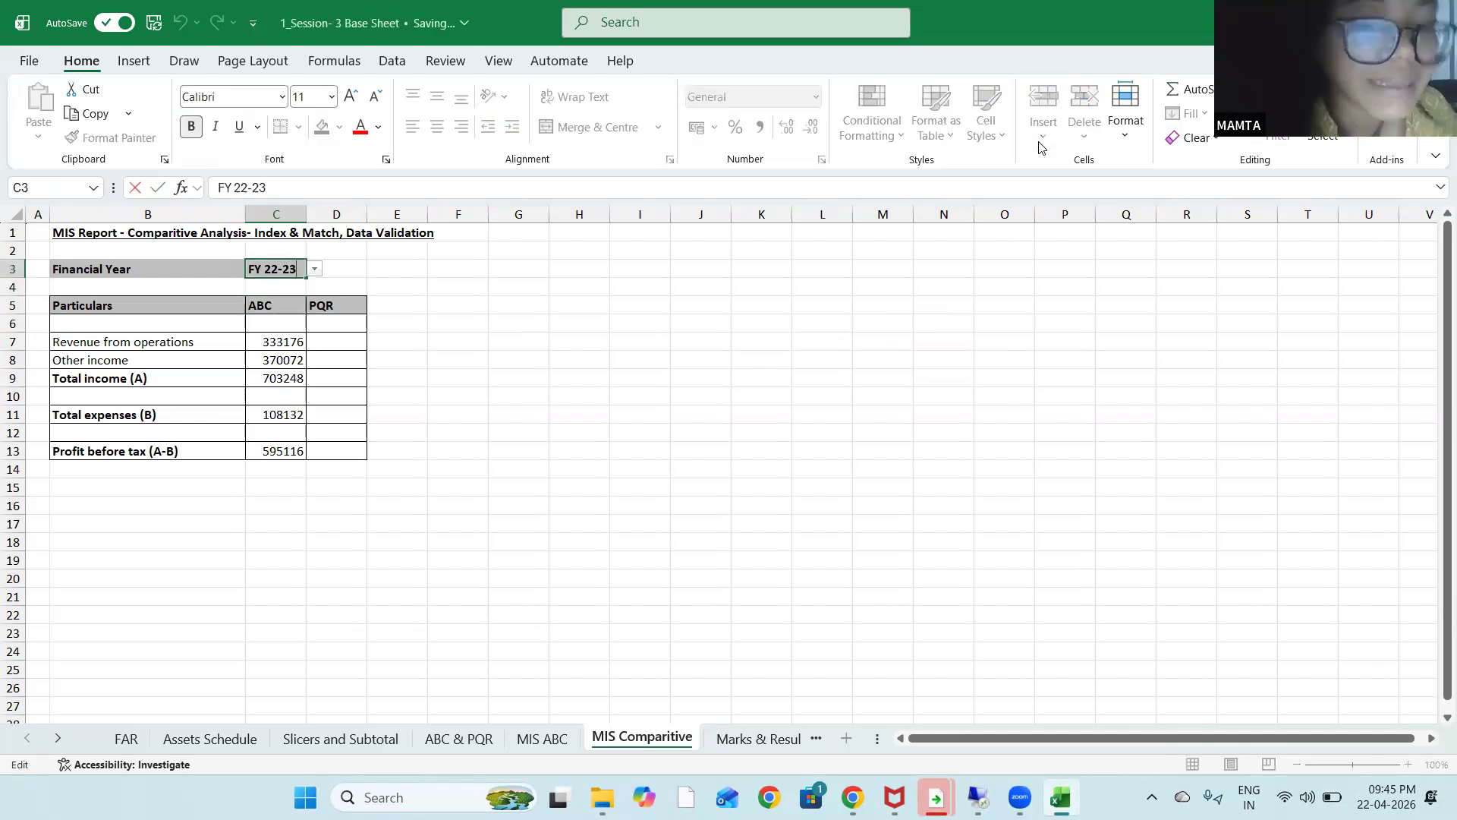
{"action": "key", "text": "BackSpace"}
{"action": "key", "text": "BackSpace"}
{"action": "key", "text": "BackSpace"}
{"action": "key", "text": "BackSpace"}
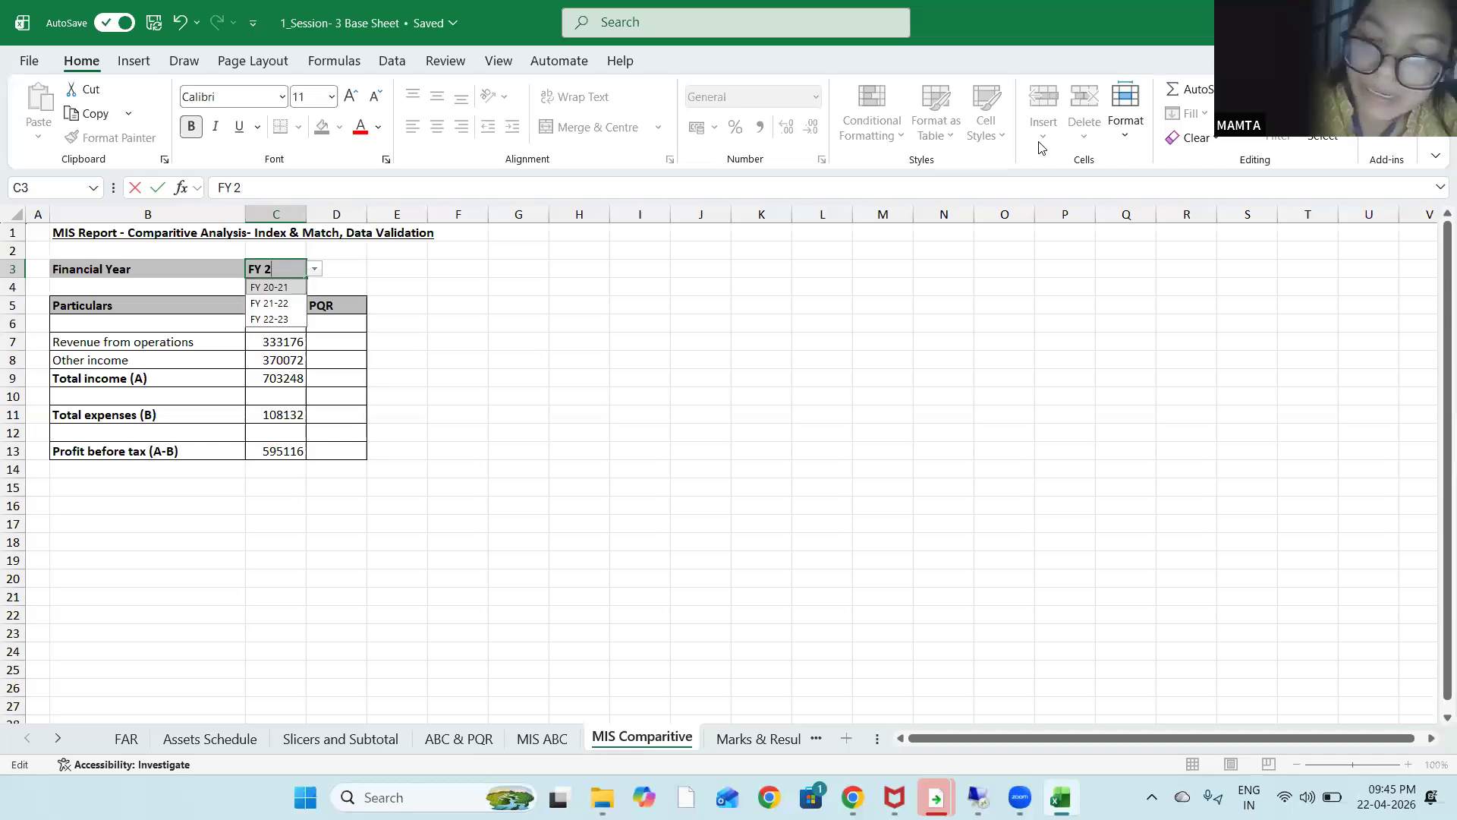
{"action": "type", "text": "0-21"}
{"action": "key", "text": "Return"}
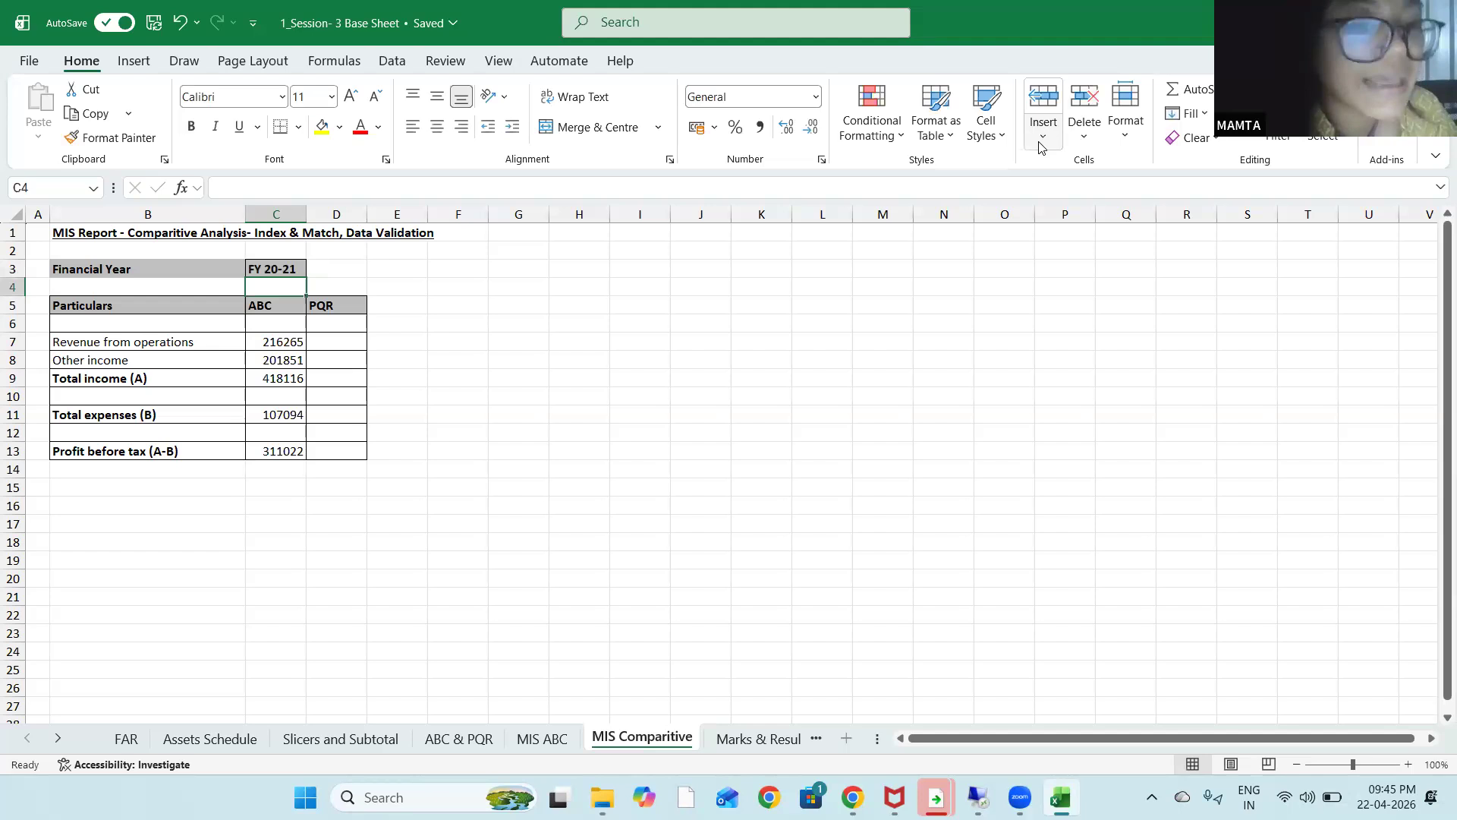
Select D7, the PQR cell for Revenue from operations
{"action": "key", "text": "Down"}
{"action": "key", "text": "Down"}
{"action": "key", "text": "Down"}
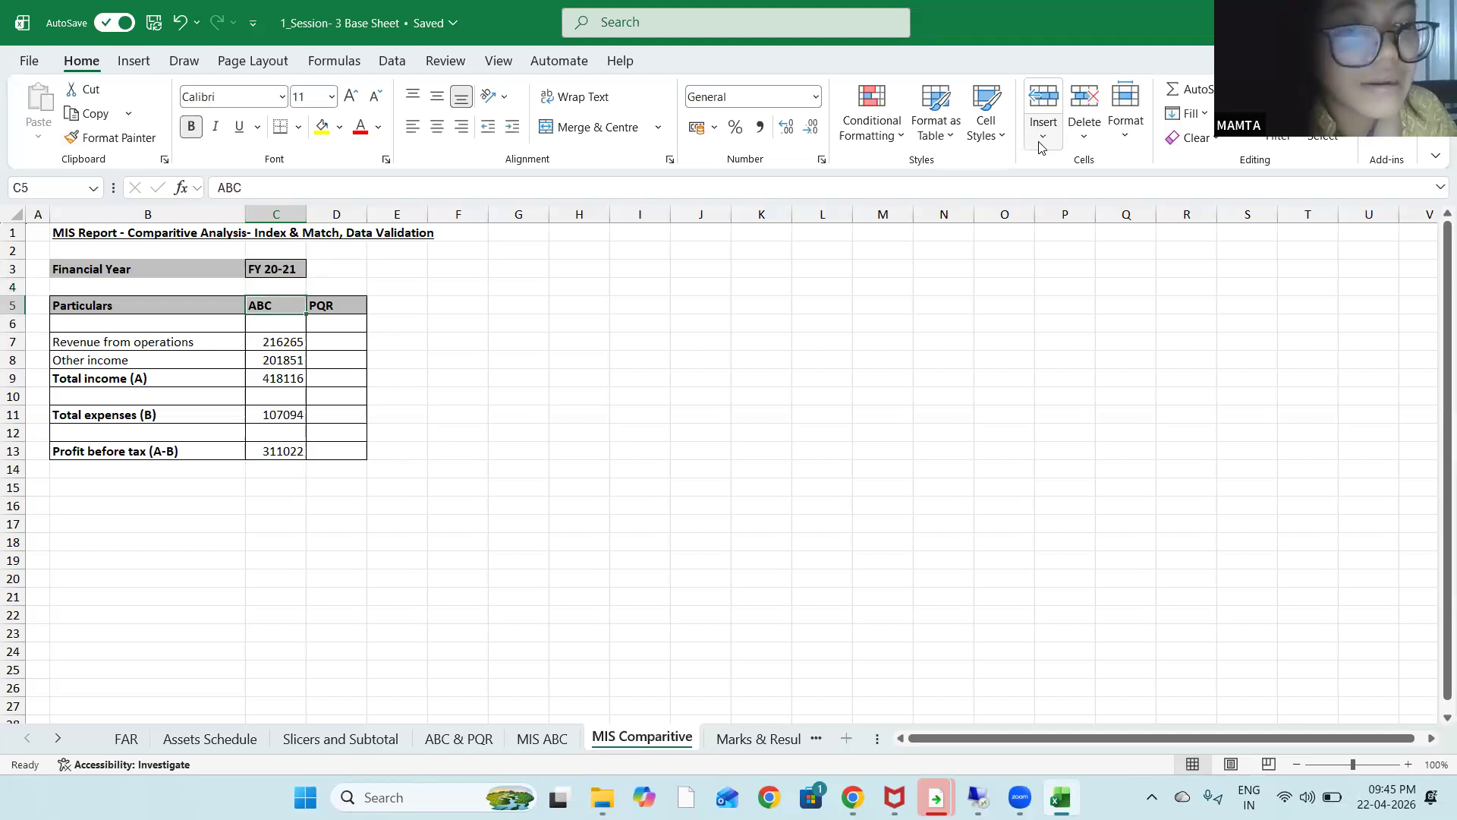
{"action": "key", "text": "Up"}
{"action": "key", "text": "Up"}
{"action": "key", "text": "Up"}
{"action": "key", "text": "Down"}
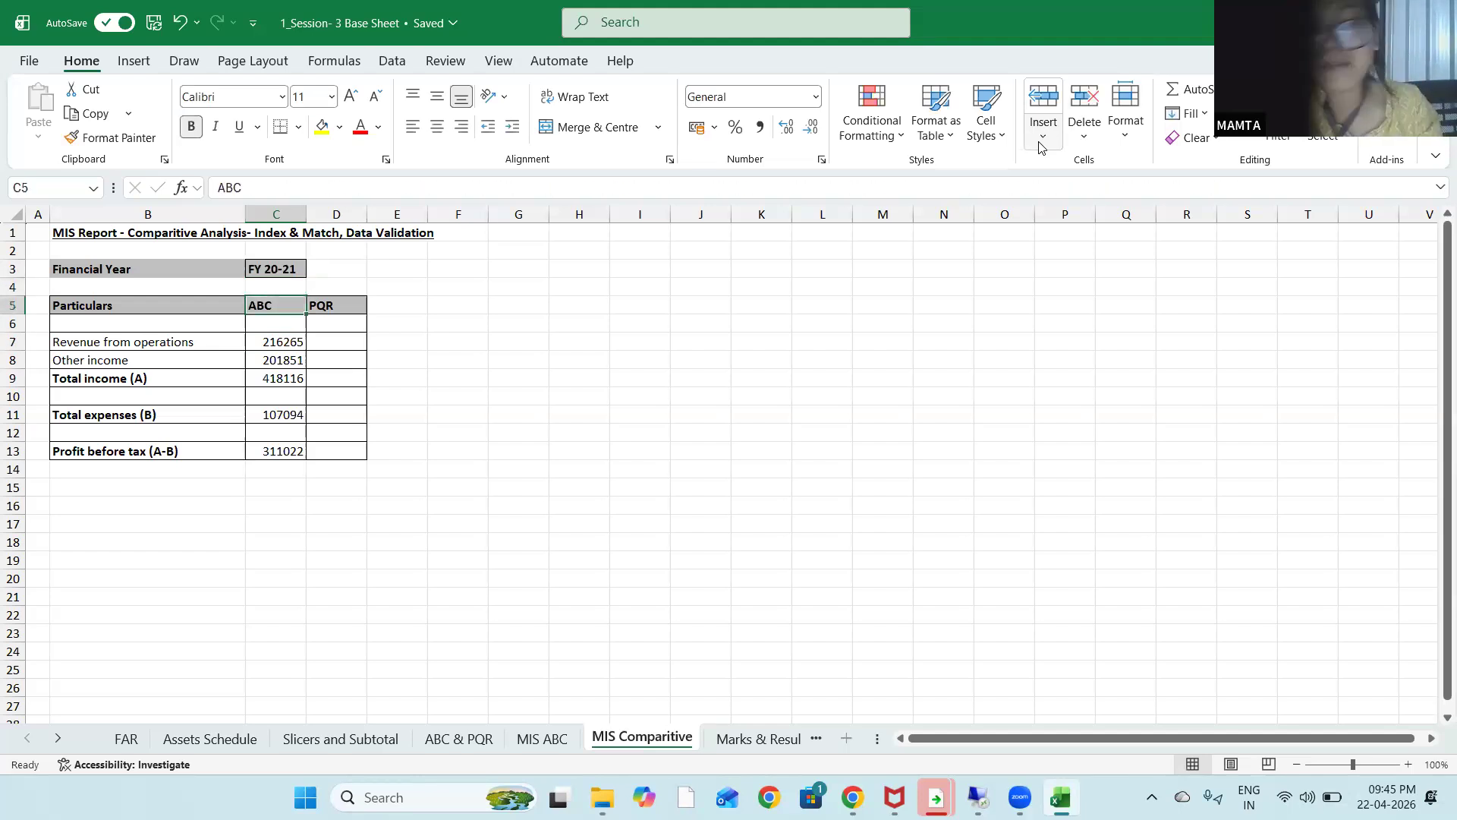
{"action": "key", "text": "Right"}
{"action": "key", "text": "Down"}
{"action": "key", "text": "Down"}
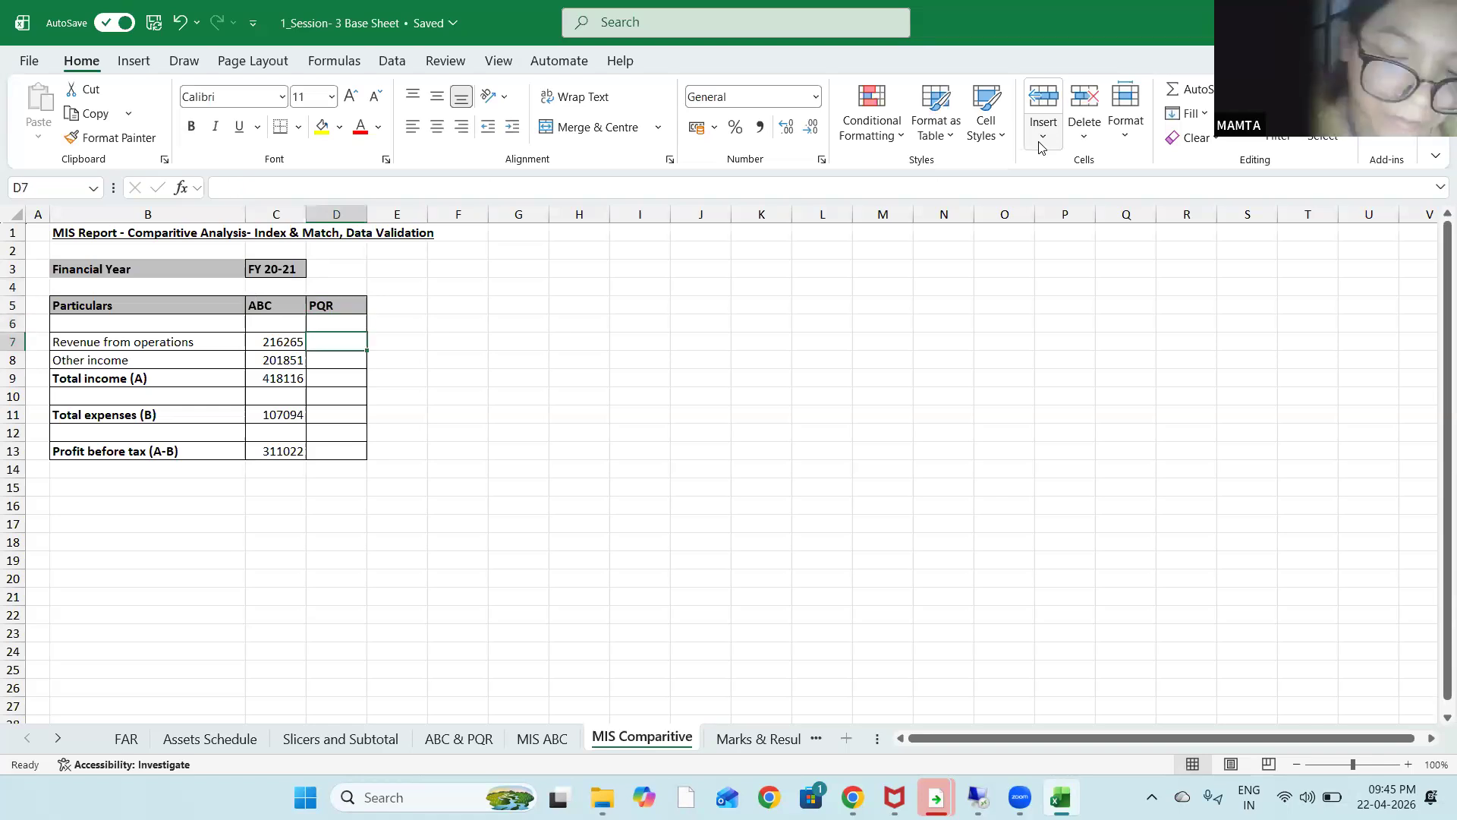
{"action": "type", "text": "=INDEX("}
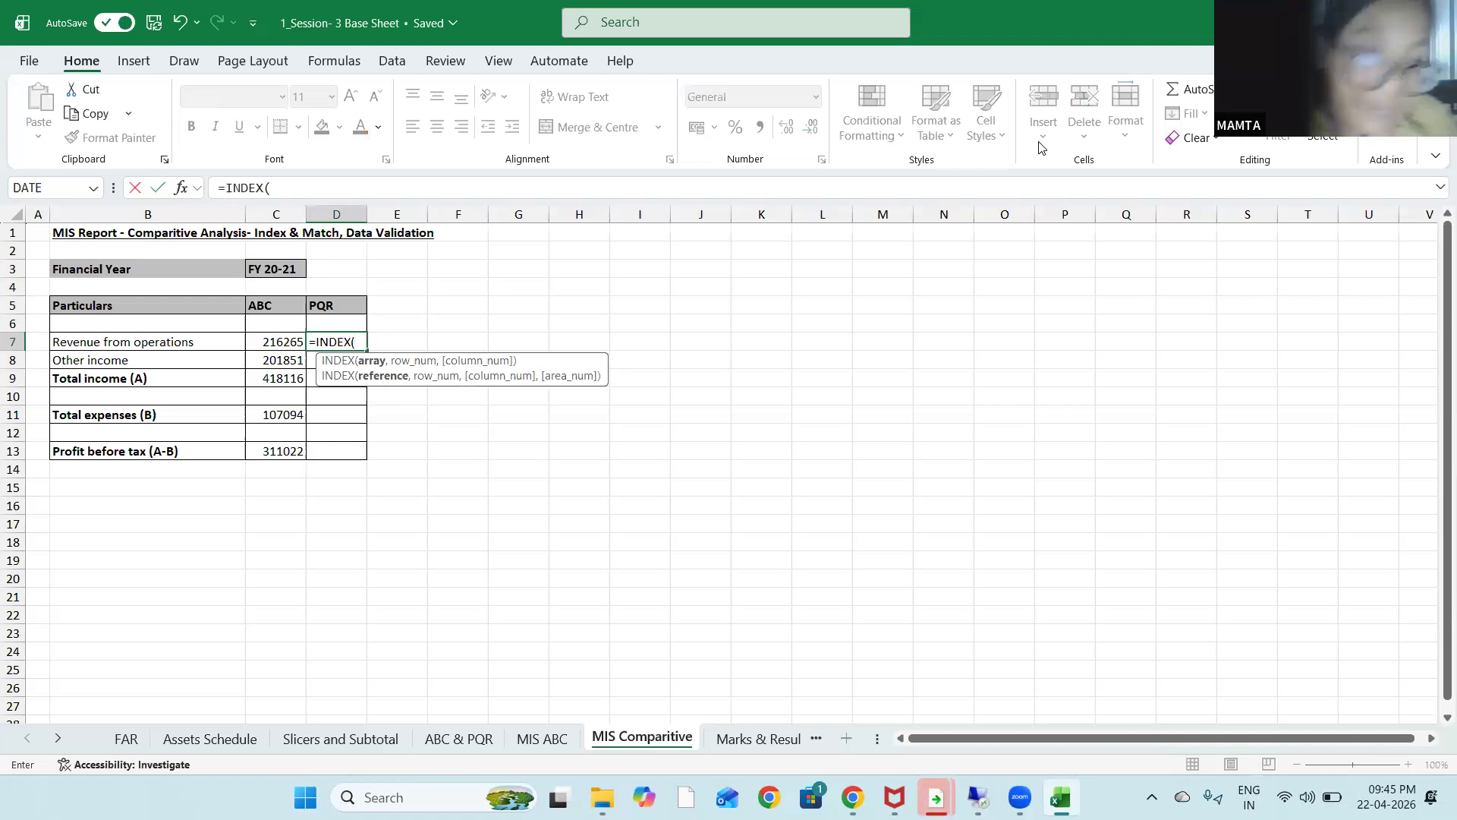
{"action": "left_click", "coordinate": [528, 718]}
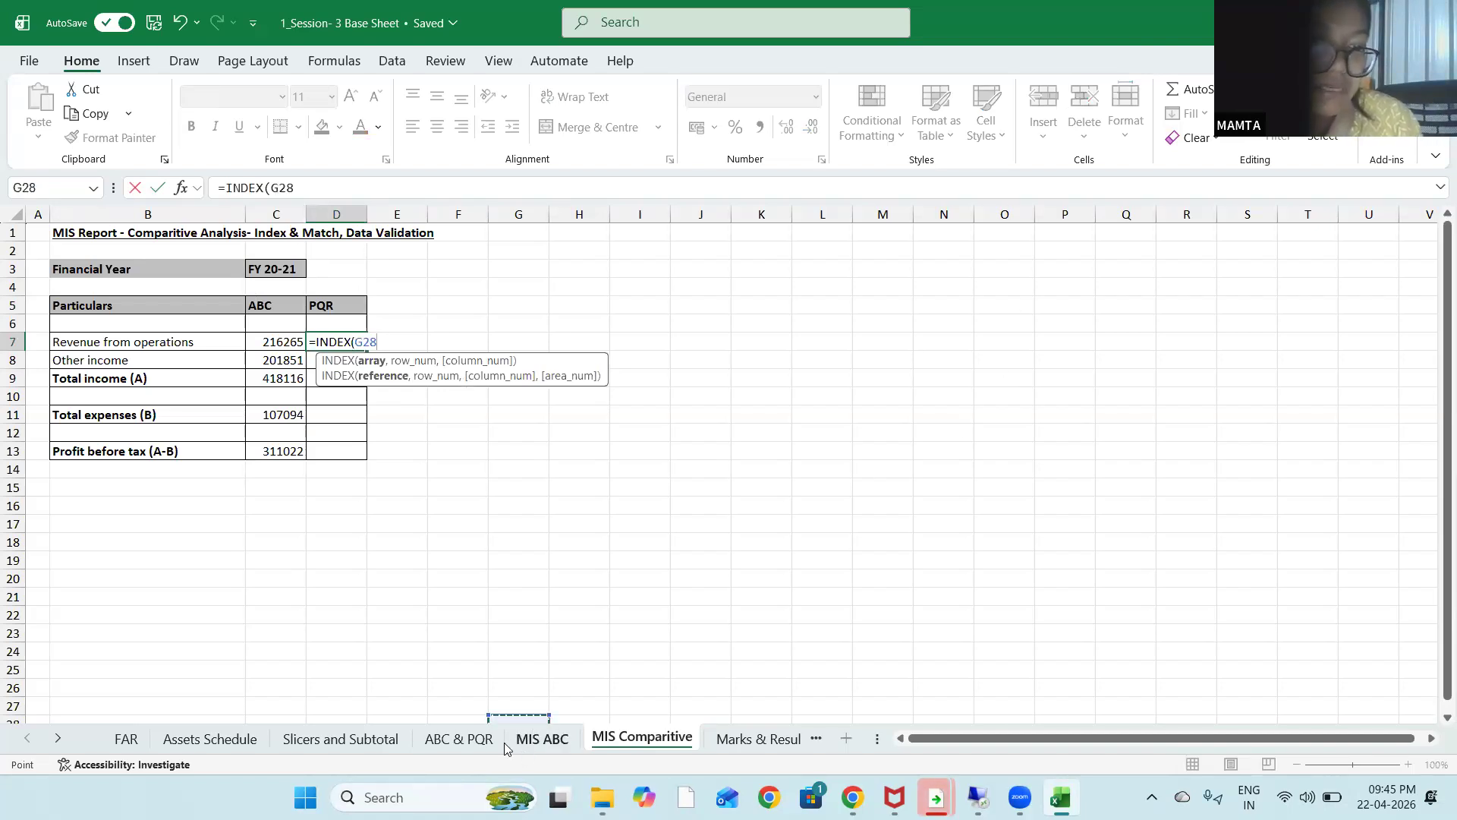
{"action": "left_click", "coordinate": [437, 753]}
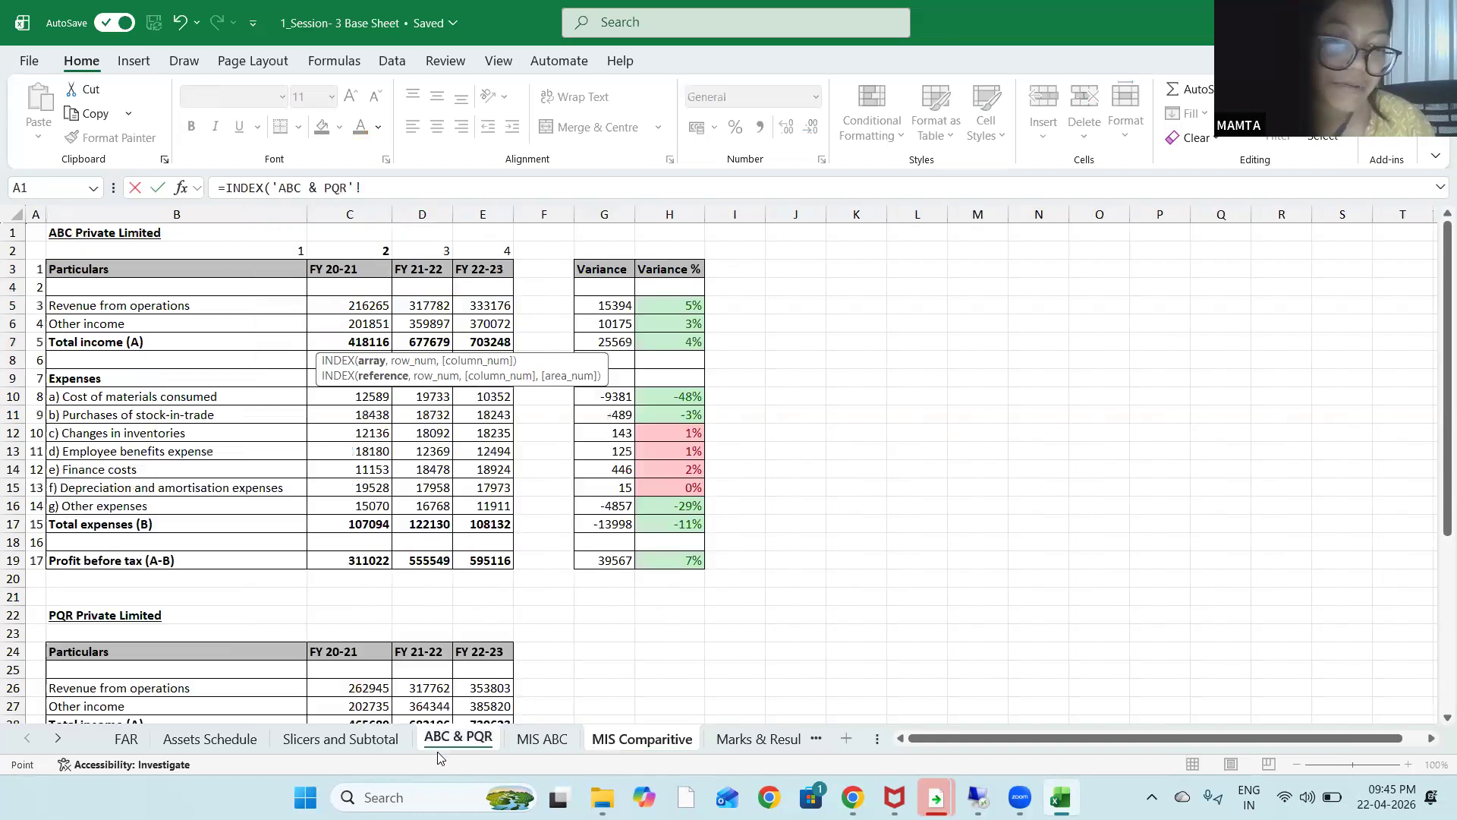
{"action": "left_click", "coordinate": [189, 293]}
{"action": "key", "text": "shift+Up"}
{"action": "key", "text": "shift+Right"}
{"action": "key", "text": "shift+Right"}
{"action": "key", "text": "shift+Right"}
{"action": "key", "text": "shift+Down"}
{"action": "key", "text": "shift+Down"}
{"action": "key", "text": "shift+Down"}
{"action": "key", "text": "shift+Down"}
{"action": "key", "text": "shift+Down"}
{"action": "key", "text": "shift+Down"}
{"action": "key", "text": "shift+Down"}
{"action": "key", "text": "shift+Down"}
{"action": "key", "text": "shift+Down"}
{"action": "key", "text": "shift+Down"}
{"action": "key", "text": "shift+Down"}
{"action": "key", "text": "shift+Down"}
{"action": "key", "text": "shift+Down"}
{"action": "key", "text": "shift+Down"}
{"action": "key", "text": "shift+Down"}
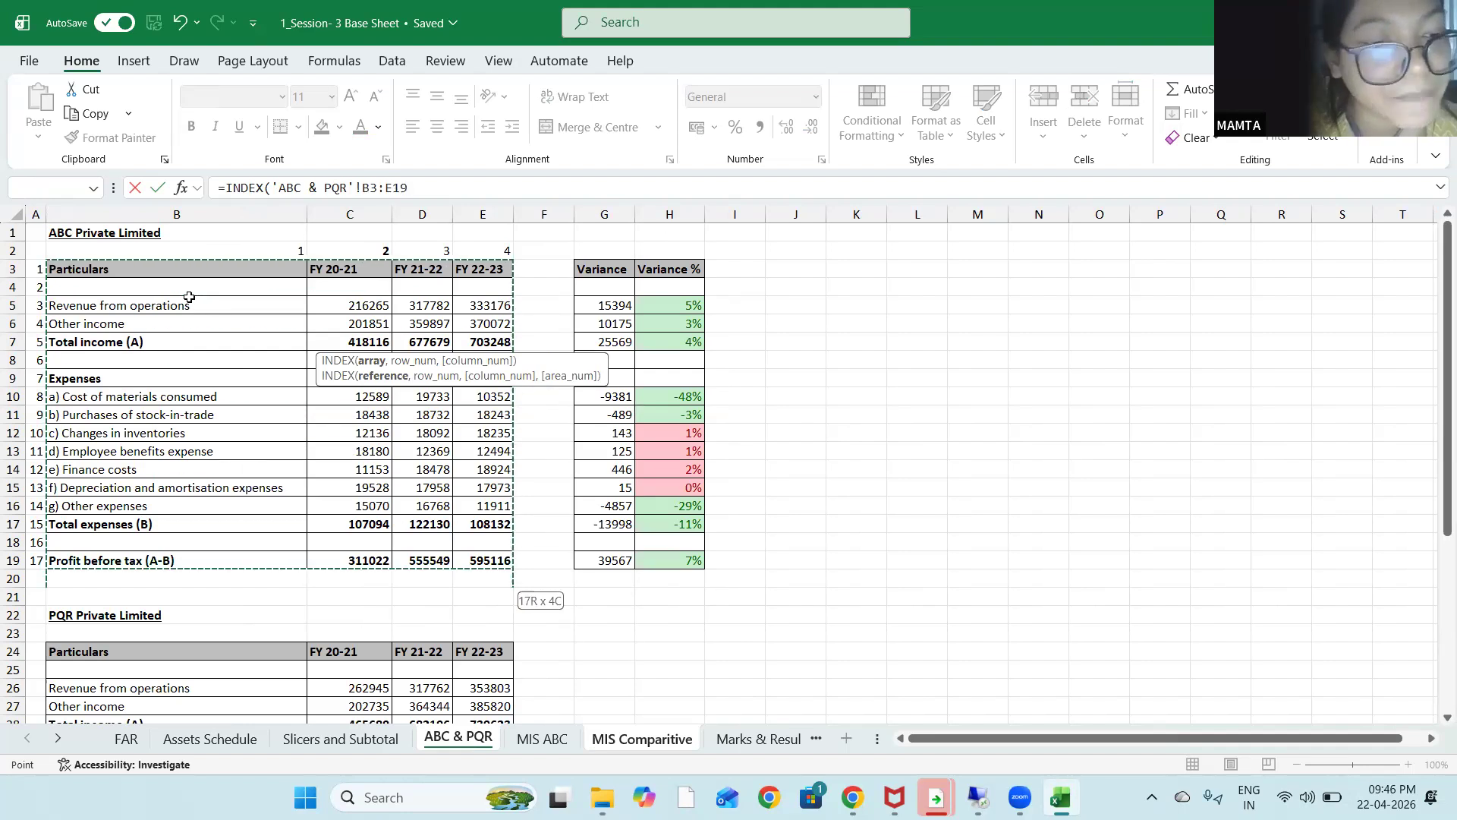
{"action": "key", "text": "F4"}
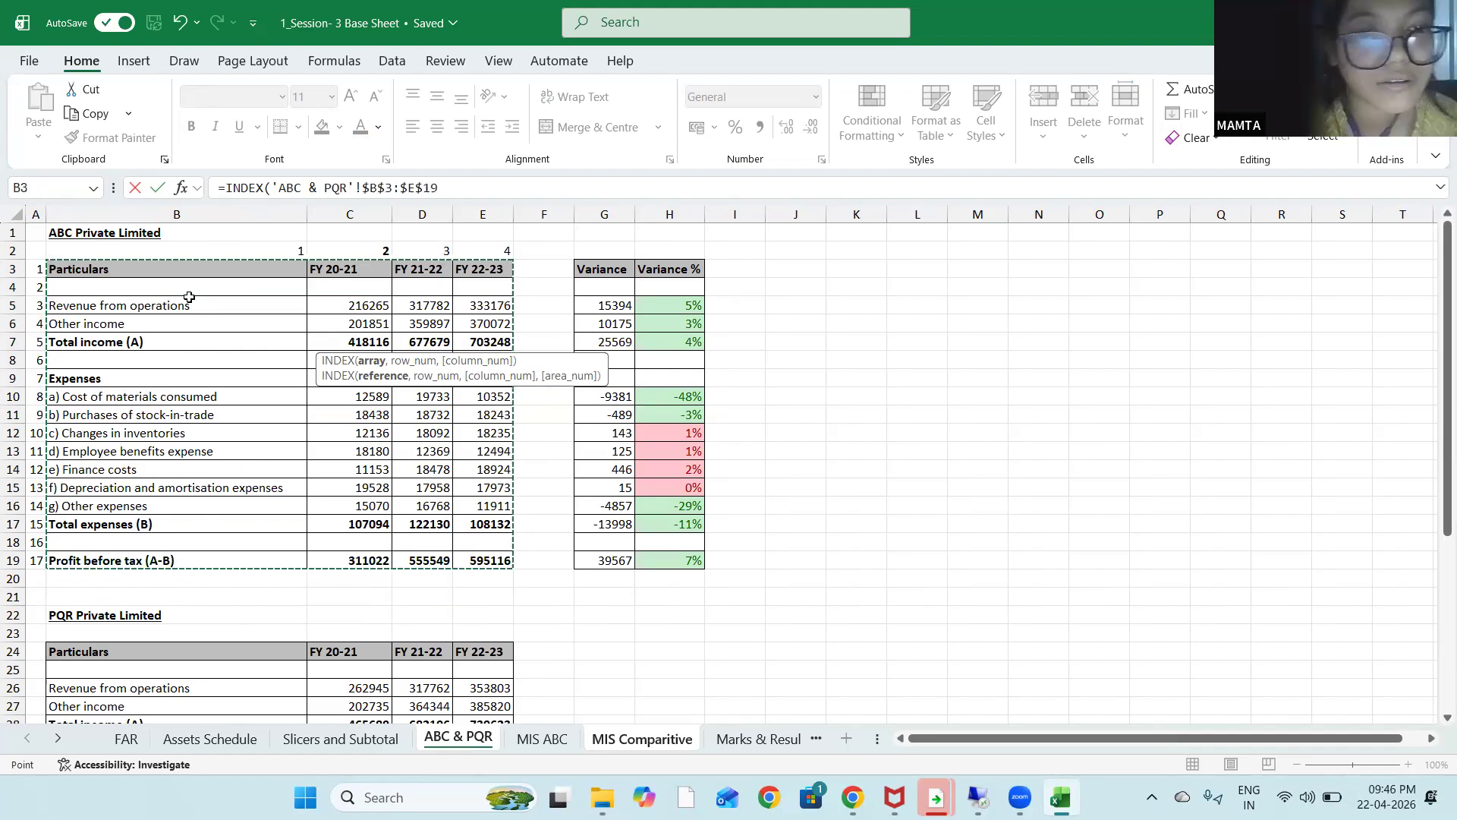
{"action": "type", "text": ","}
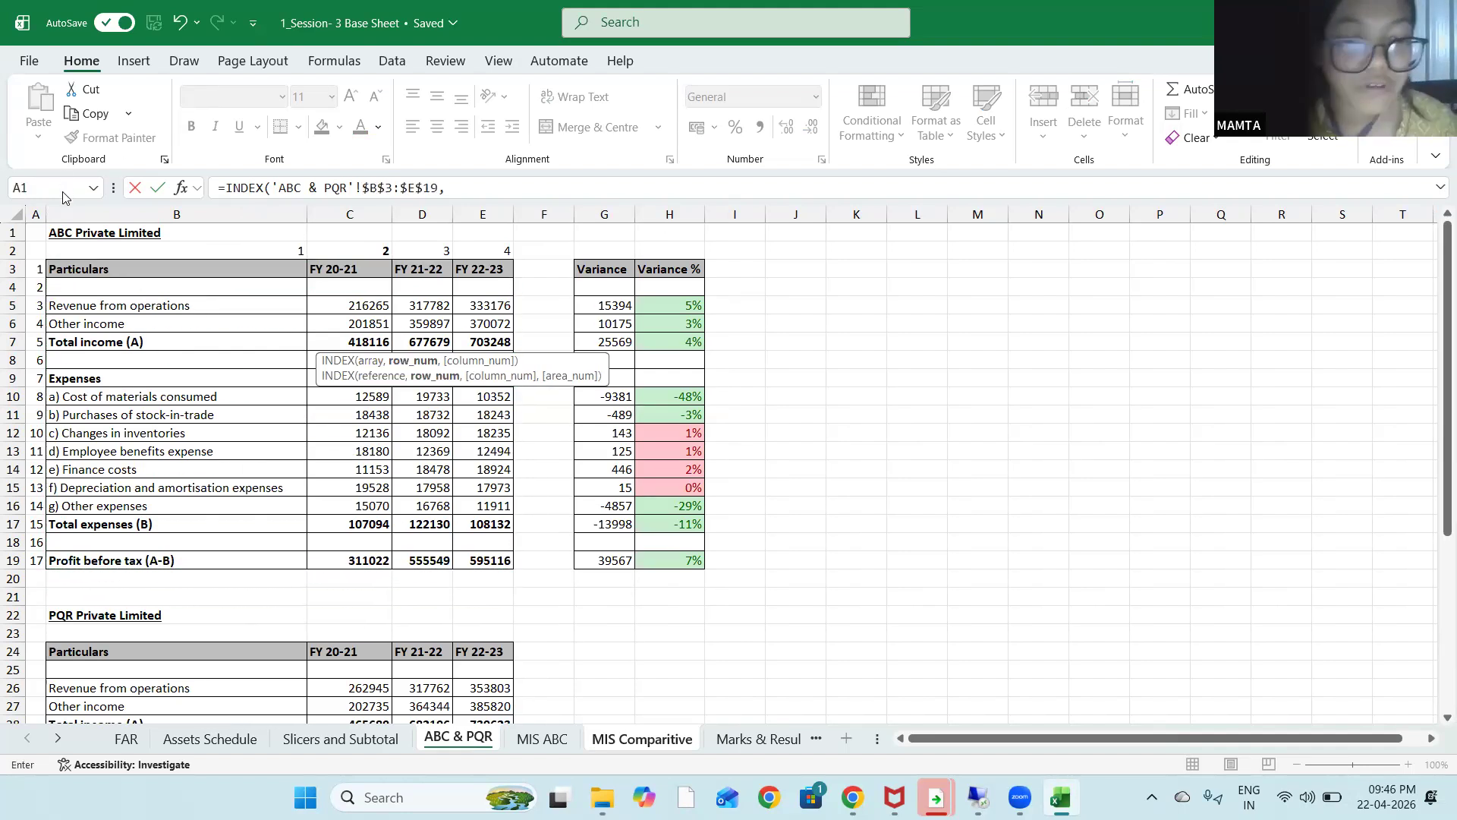
{"action": "type", "text": "MATCH("}
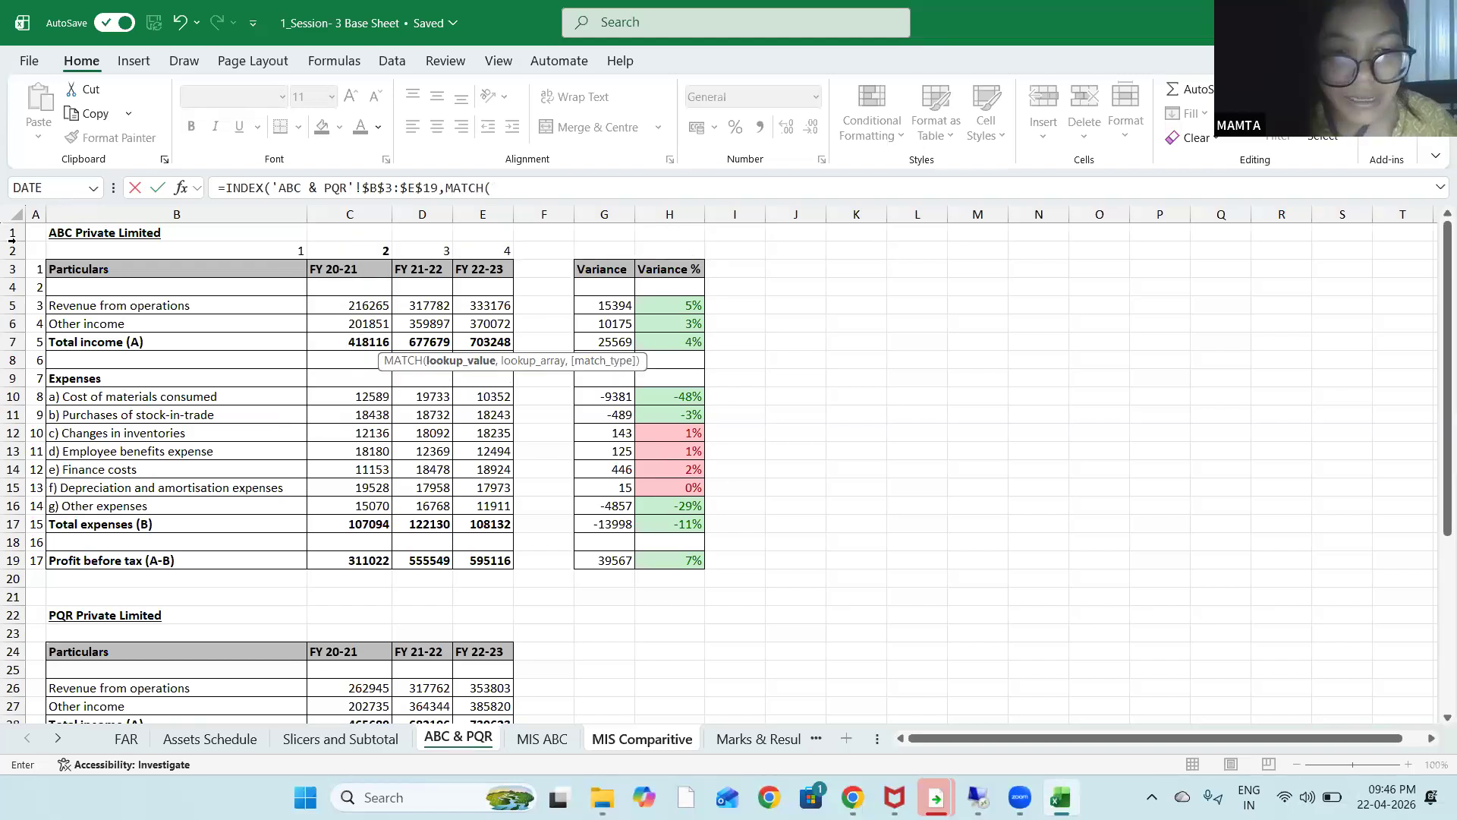
{"action": "left_click", "coordinate": [612, 755]}
{"action": "key", "text": "Escape"}
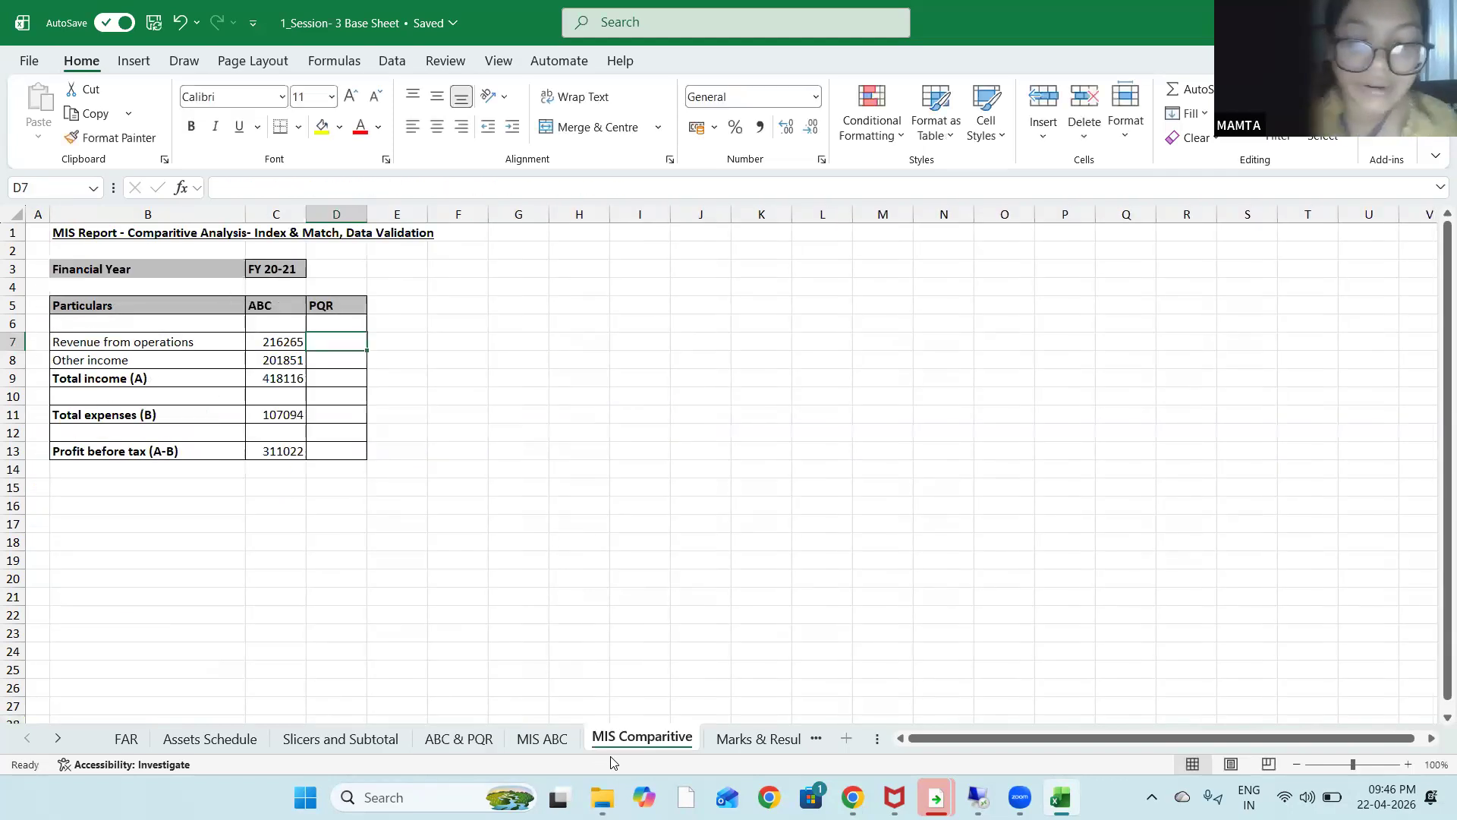
Start an INDEX formula in D7 with the PQR table 'ABC & PQR'!$B$24:$E$41 as its absolute array
{"action": "type", "text": "="}
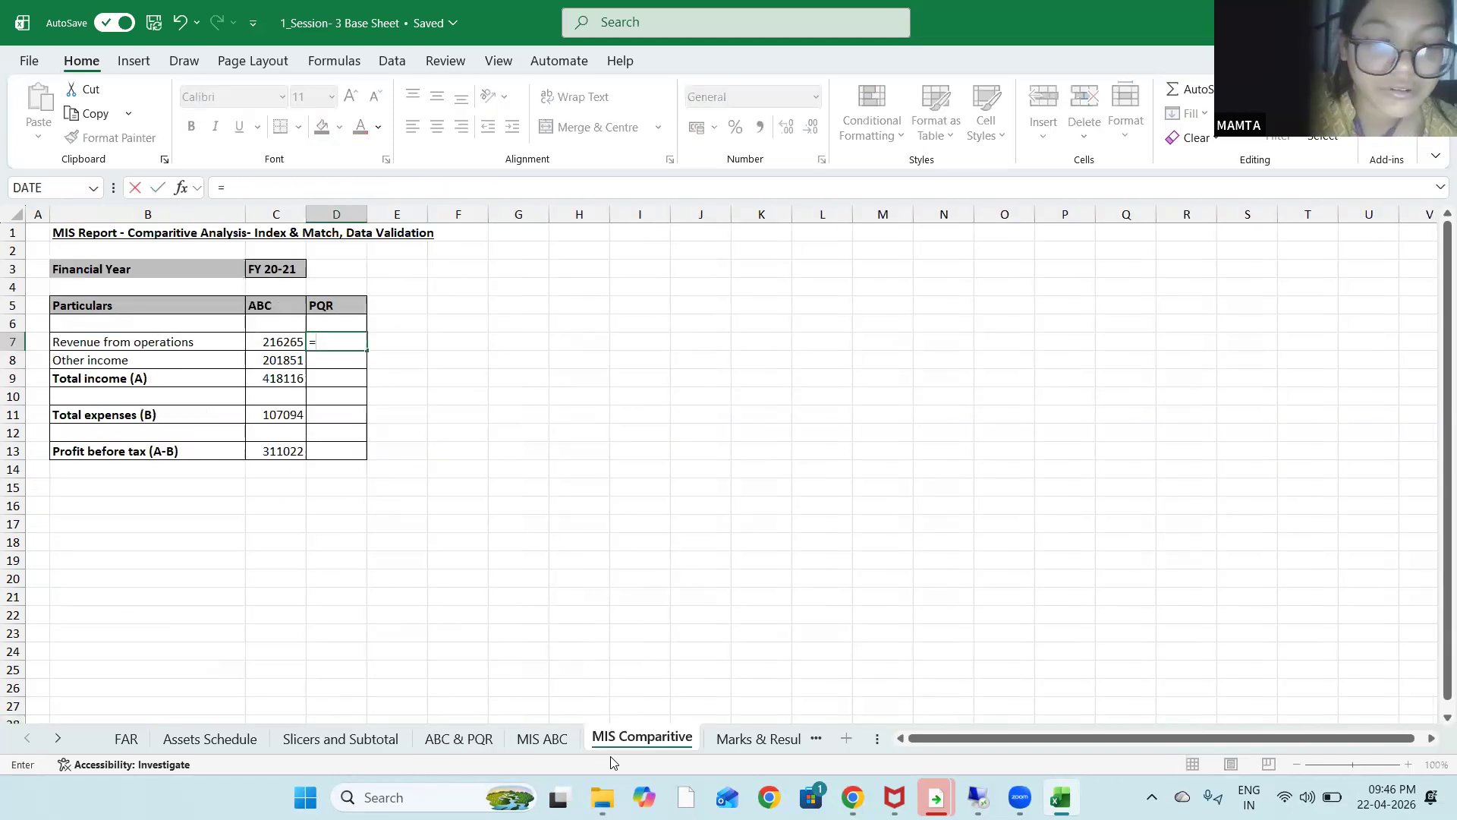
{"action": "type", "text": "ind"}
{"action": "key", "text": "Tab"}
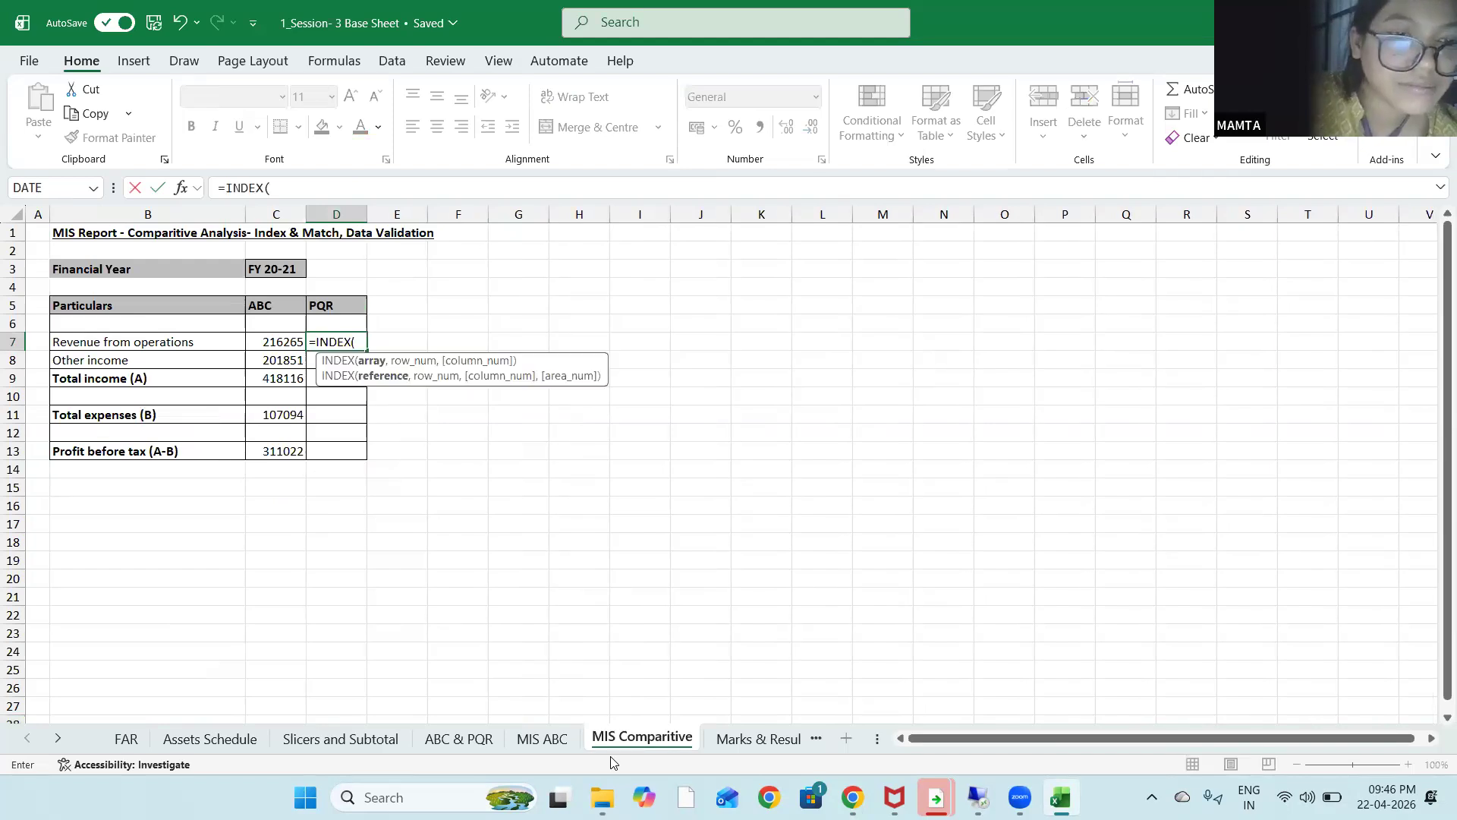
{"action": "left_click", "coordinate": [460, 738]}
{"action": "scroll", "coordinate": [403, 425], "scroll_direction": "down", "scroll_amount": 5}
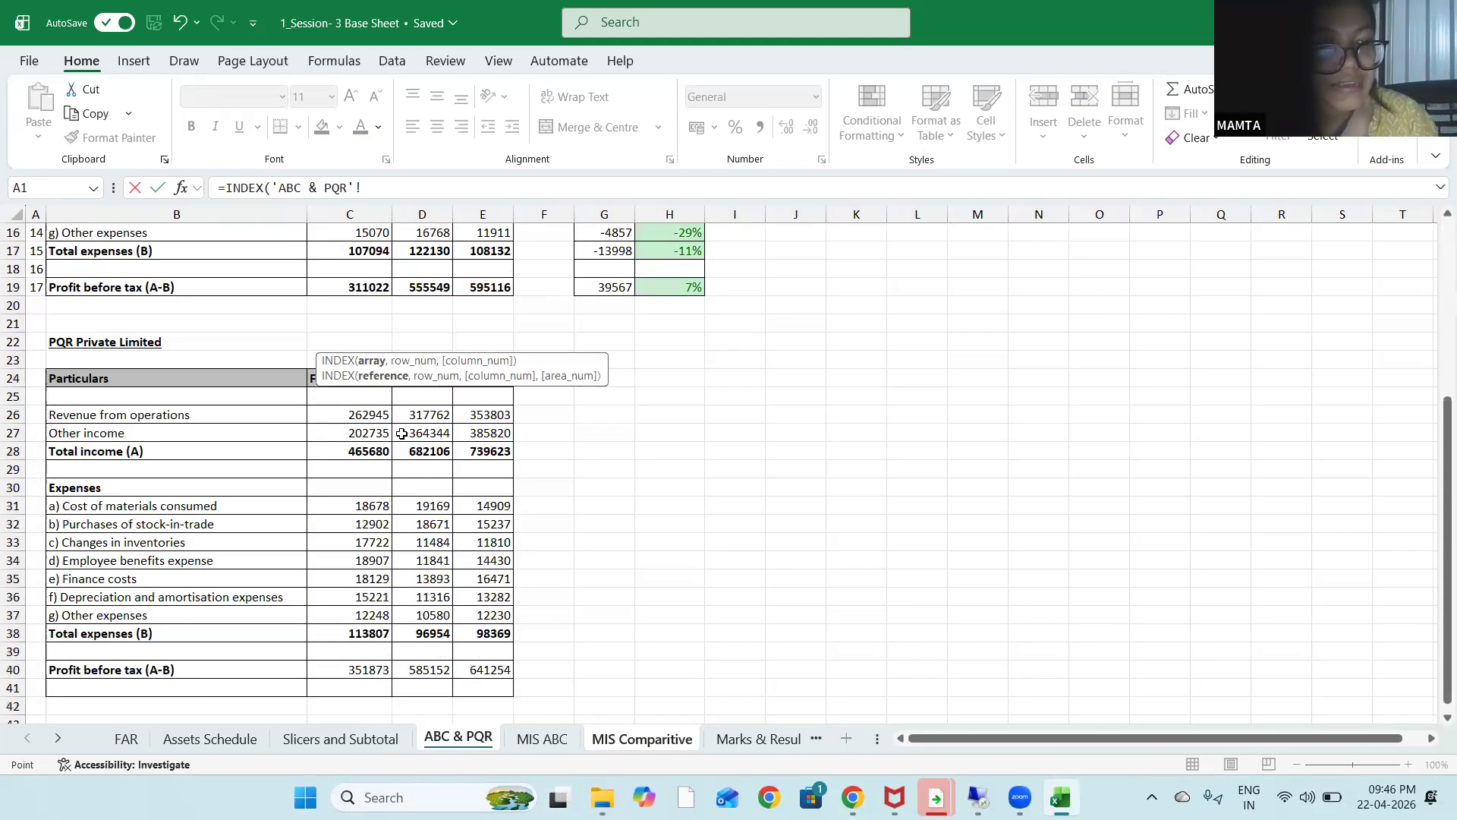
{"action": "left_click", "coordinate": [89, 373]}
{"action": "key", "text": "shift+Right"}
{"action": "key", "text": "shift+Right"}
{"action": "key", "text": "shift+Right"}
{"action": "key", "text": "shift+Down"}
{"action": "key", "text": "shift+Down"}
{"action": "key", "text": "shift+Down"}
{"action": "key", "text": "shift+Down"}
{"action": "key", "text": "shift+Down"}
{"action": "key", "text": "shift+Down"}
{"action": "key", "text": "shift+Down"}
{"action": "key", "text": "shift+Down"}
{"action": "key", "text": "shift+Down"}
{"action": "key", "text": "shift+Down"}
{"action": "key", "text": "shift+Down"}
{"action": "key", "text": "shift+Down"}
{"action": "key", "text": "shift+Down"}
{"action": "key", "text": "shift+Down"}
{"action": "key", "text": "shift+Down"}
{"action": "key", "text": "shift+Down"}
{"action": "key", "text": "shift+Down"}
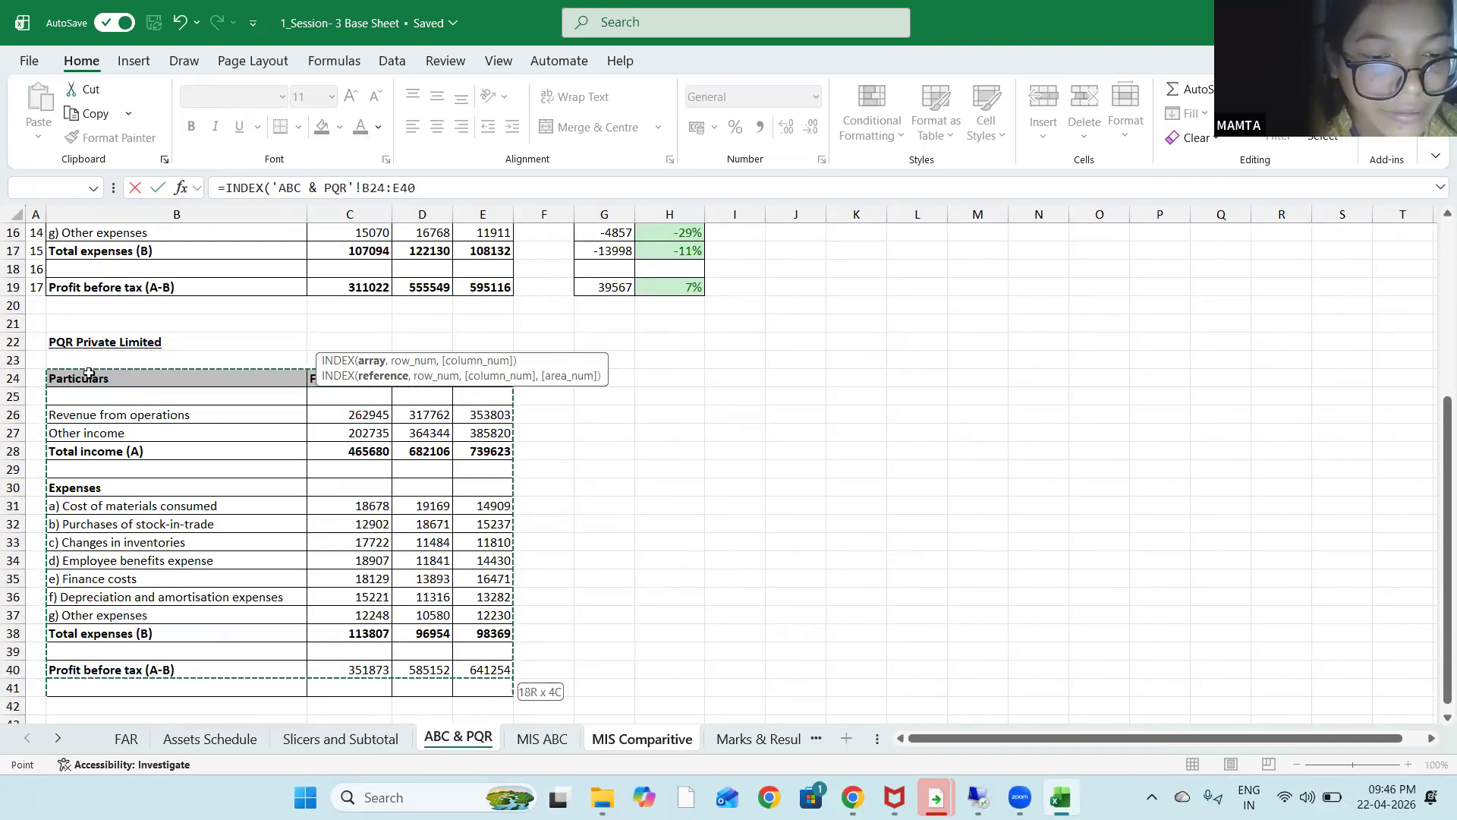
{"action": "key", "text": "F4"}
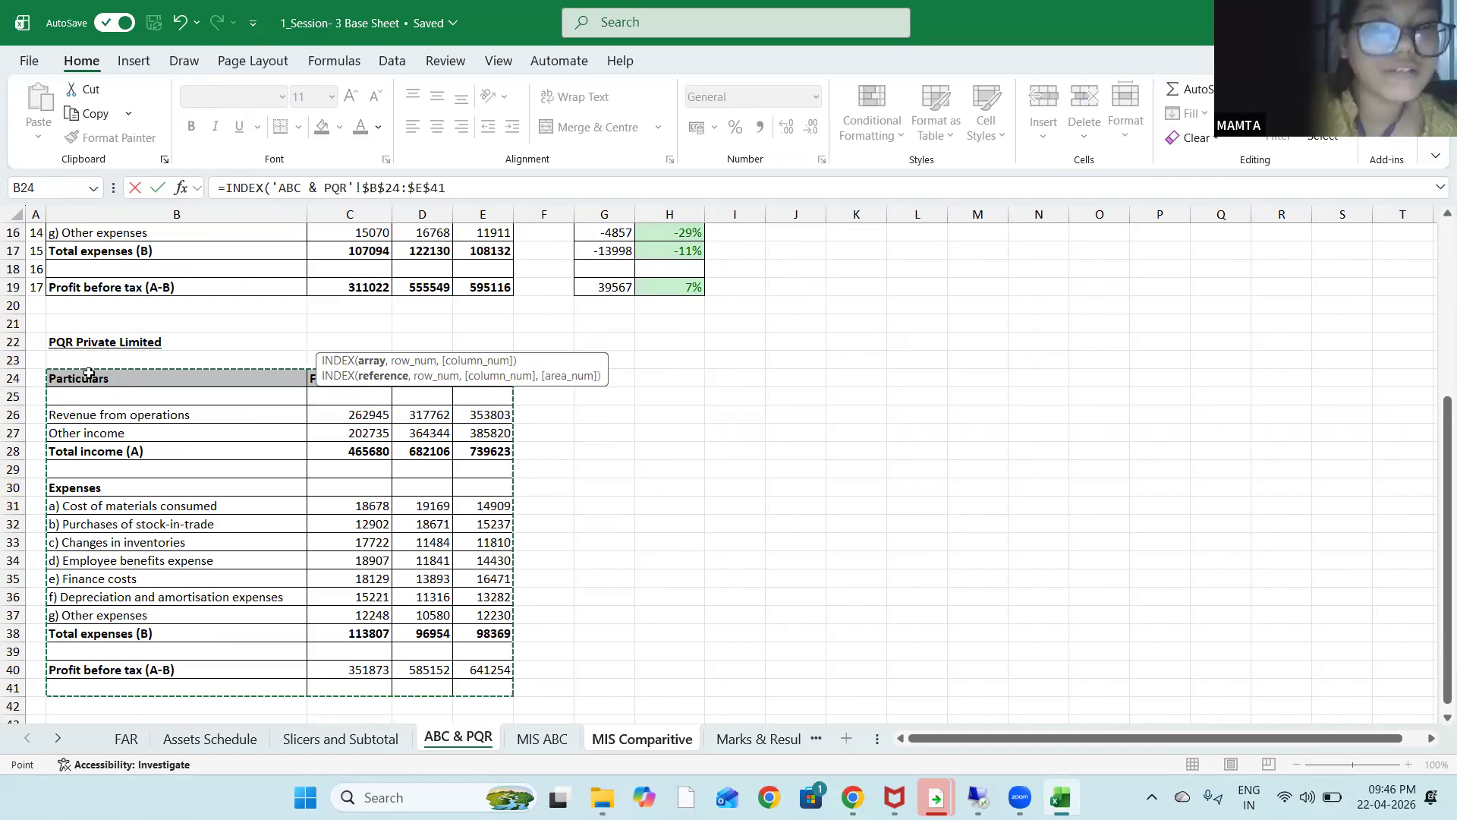
{"action": "type", "text": ","}
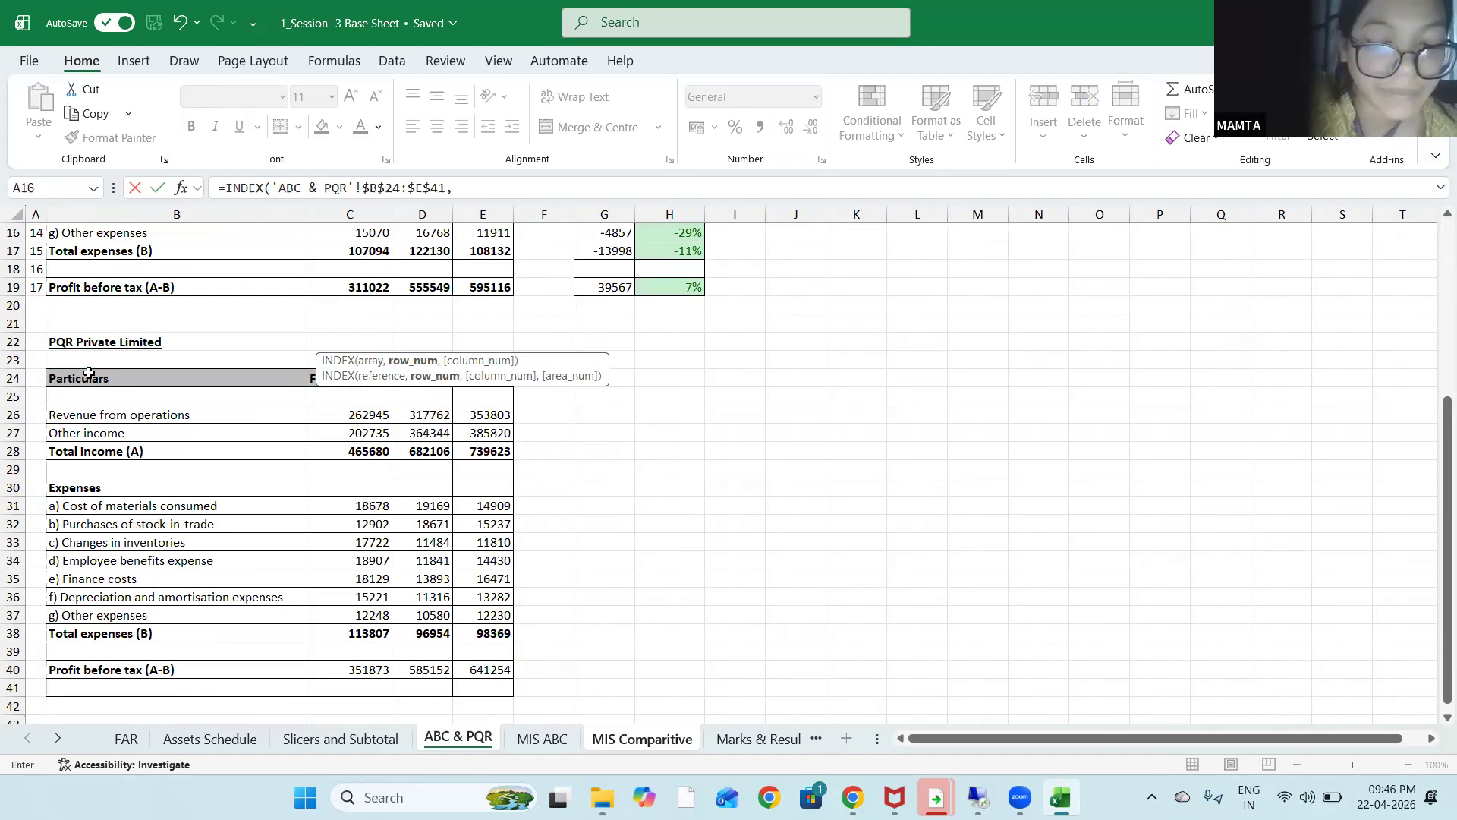
Add an exact-match MATCH as the row number, looking up 'MIS Comparitive'!B7 in 'ABC & PQR'!$B$24:$B$41 with match type 0
{"action": "type", "text": "match"}
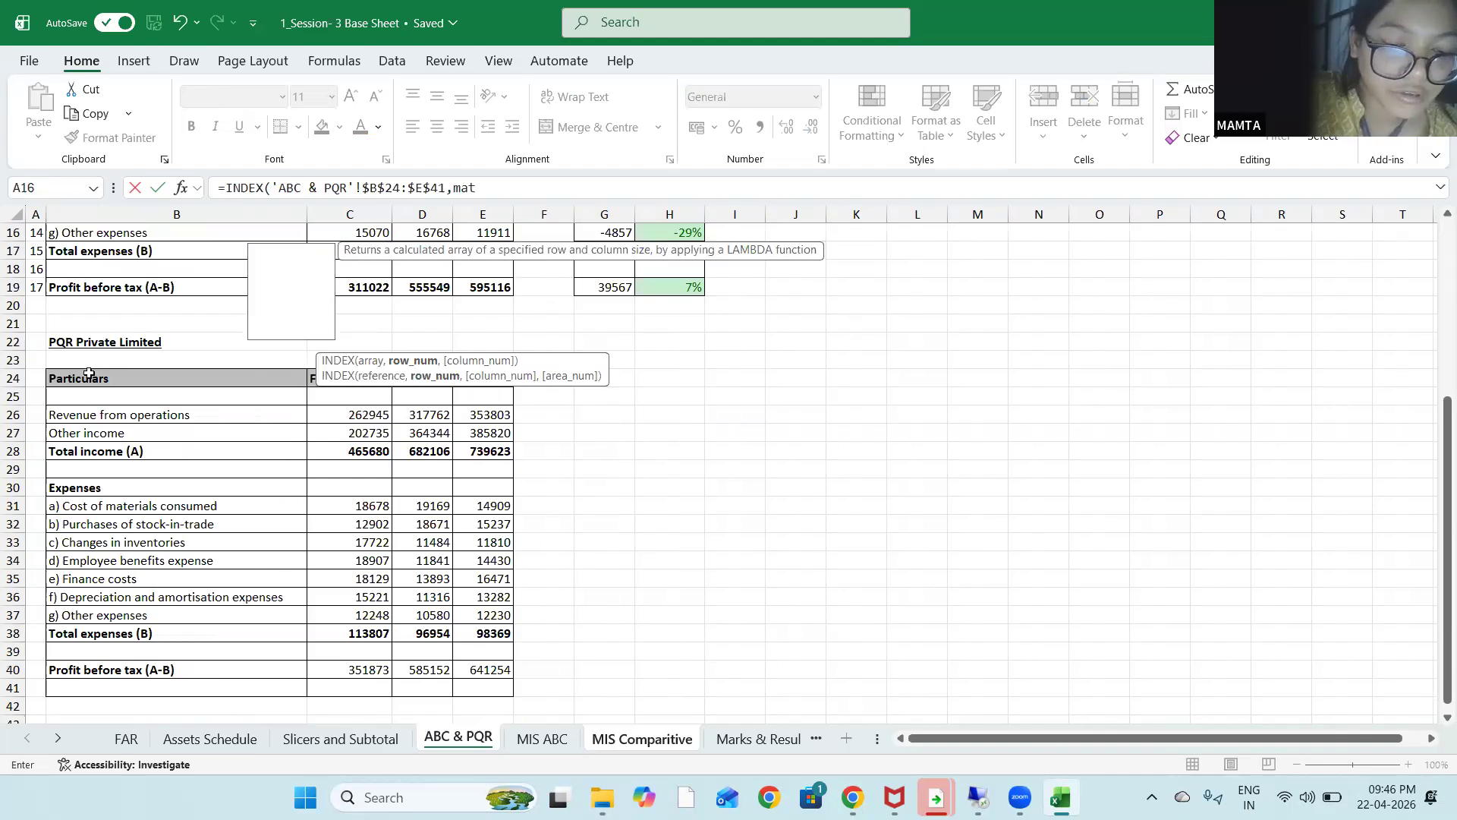
{"action": "key", "text": "Tab"}
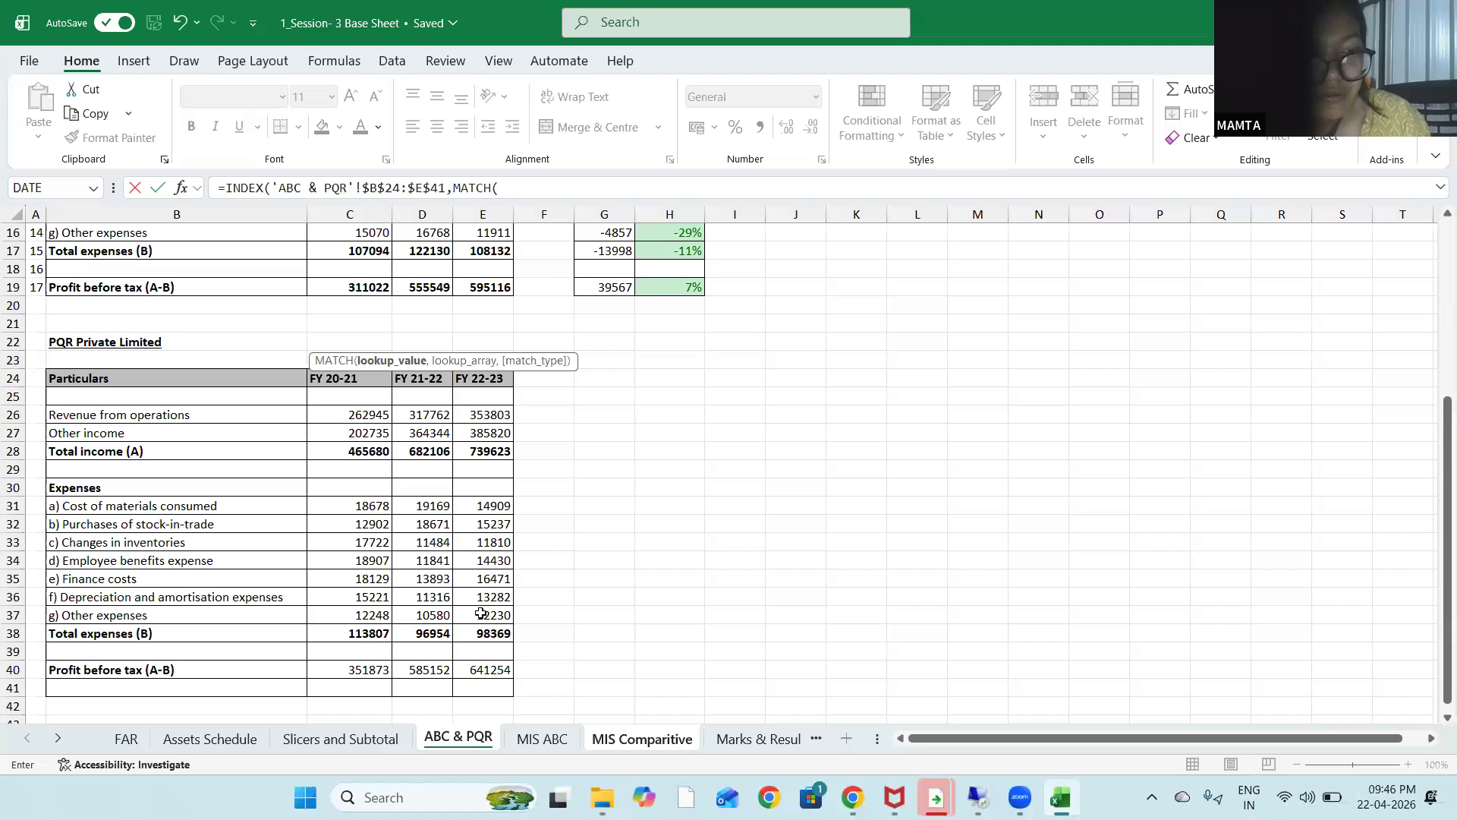
{"action": "left_click", "coordinate": [634, 740]}
{"action": "left_click", "coordinate": [148, 344]}
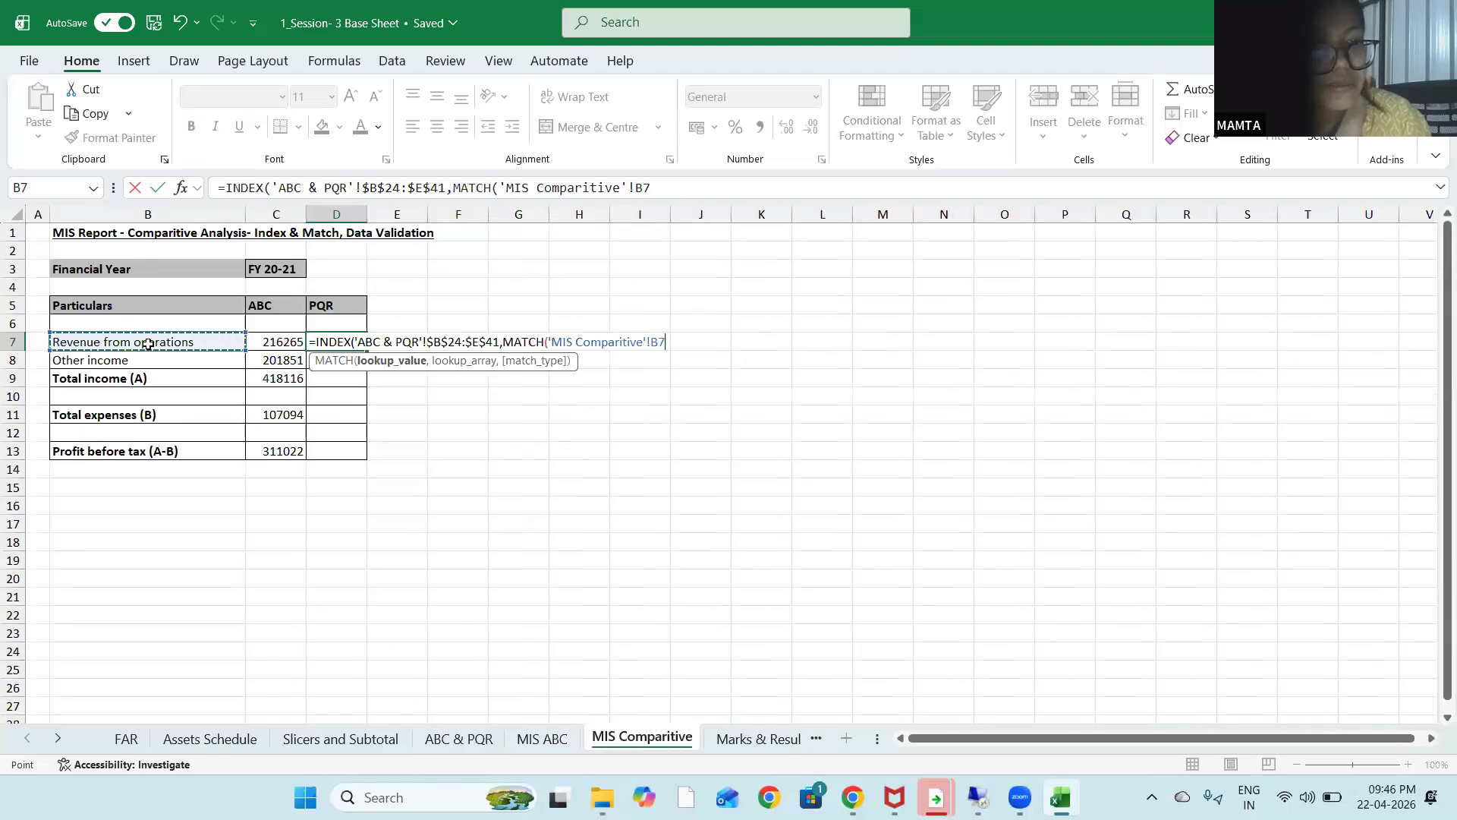
{"action": "type", "text": ","}
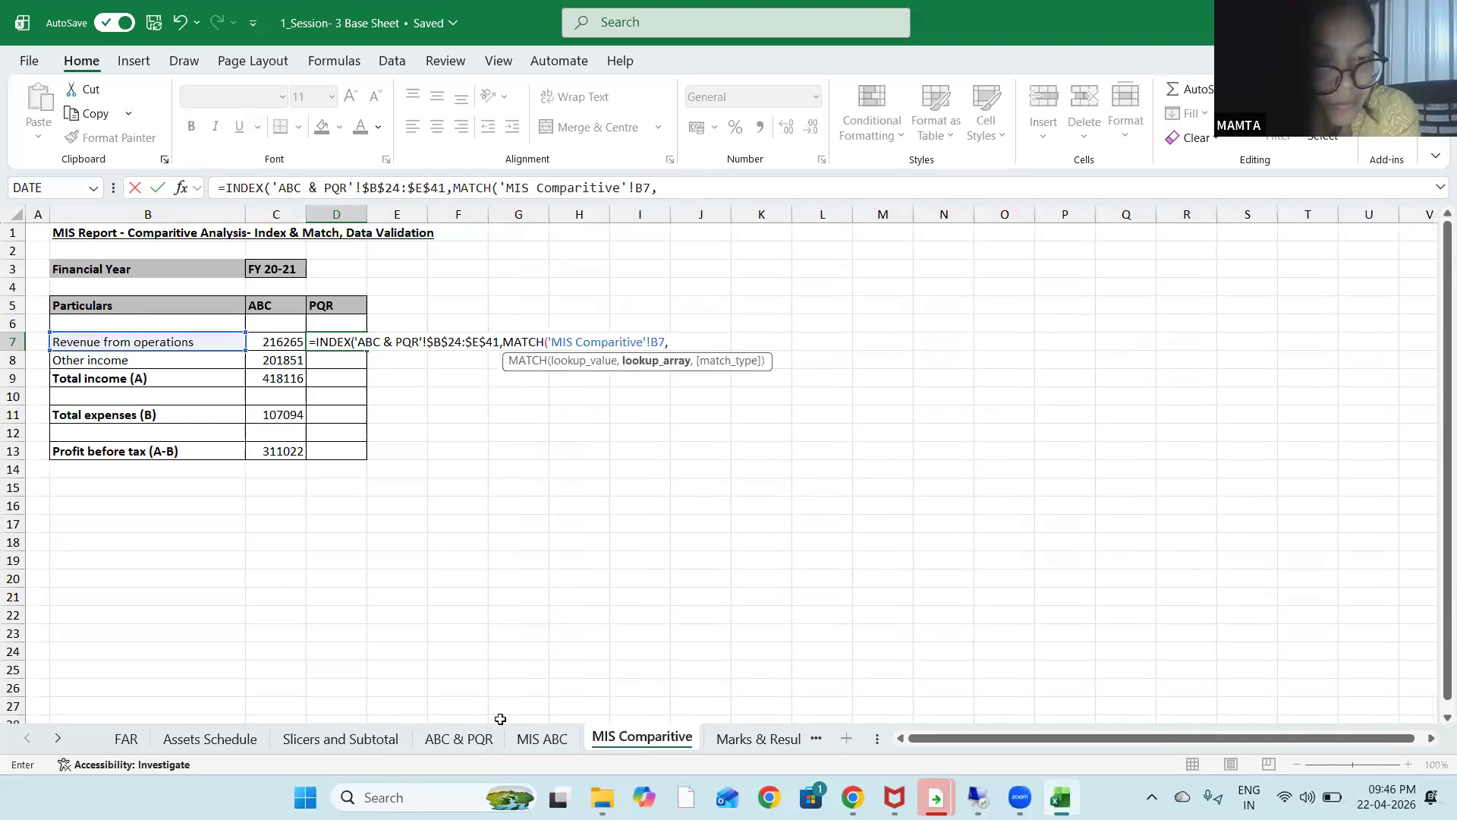
{"action": "left_click", "coordinate": [459, 740]}
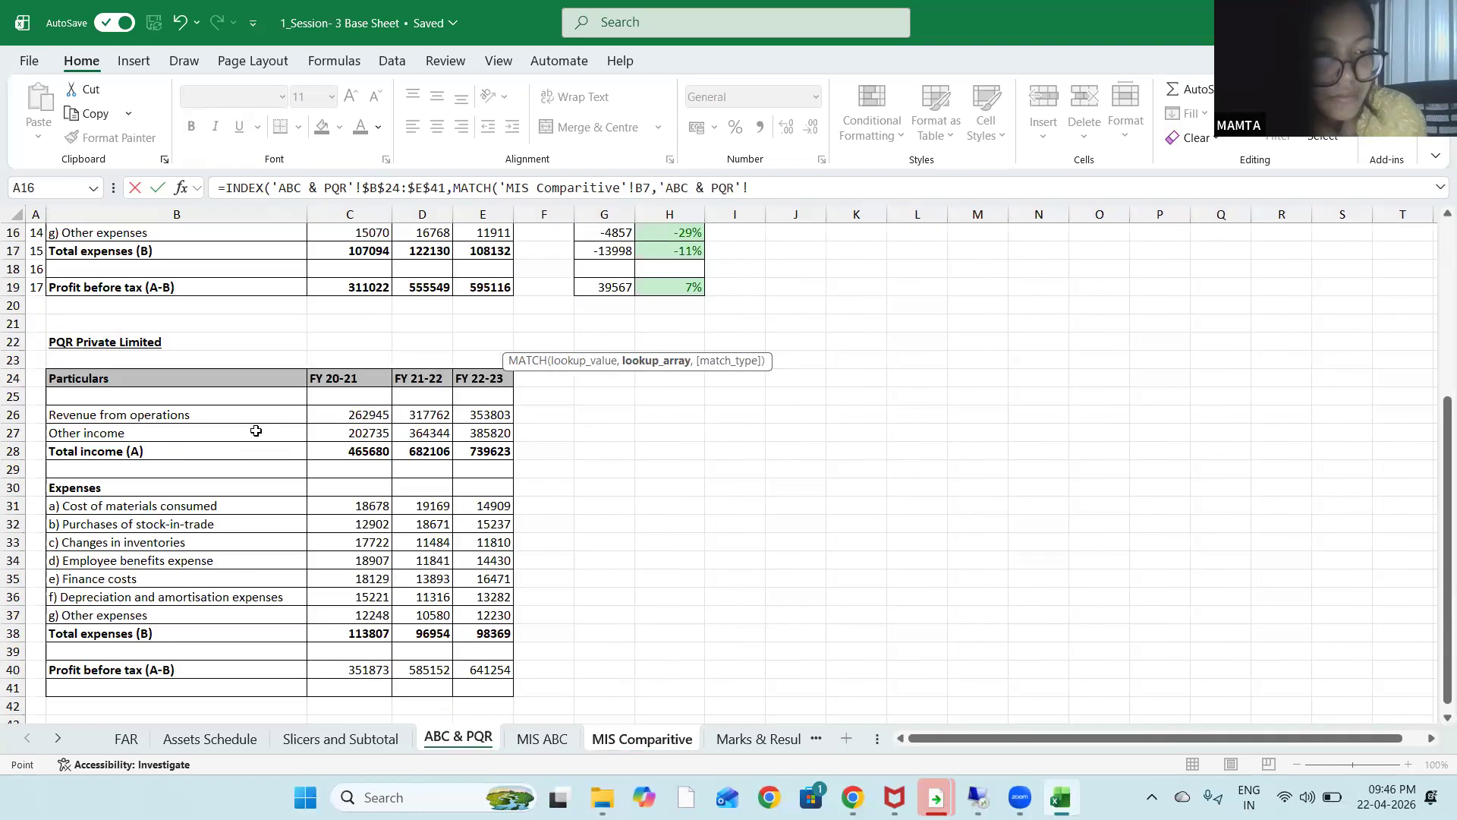
{"action": "left_click_drag", "start_coordinate": [227, 378], "coordinate": [212, 686]}
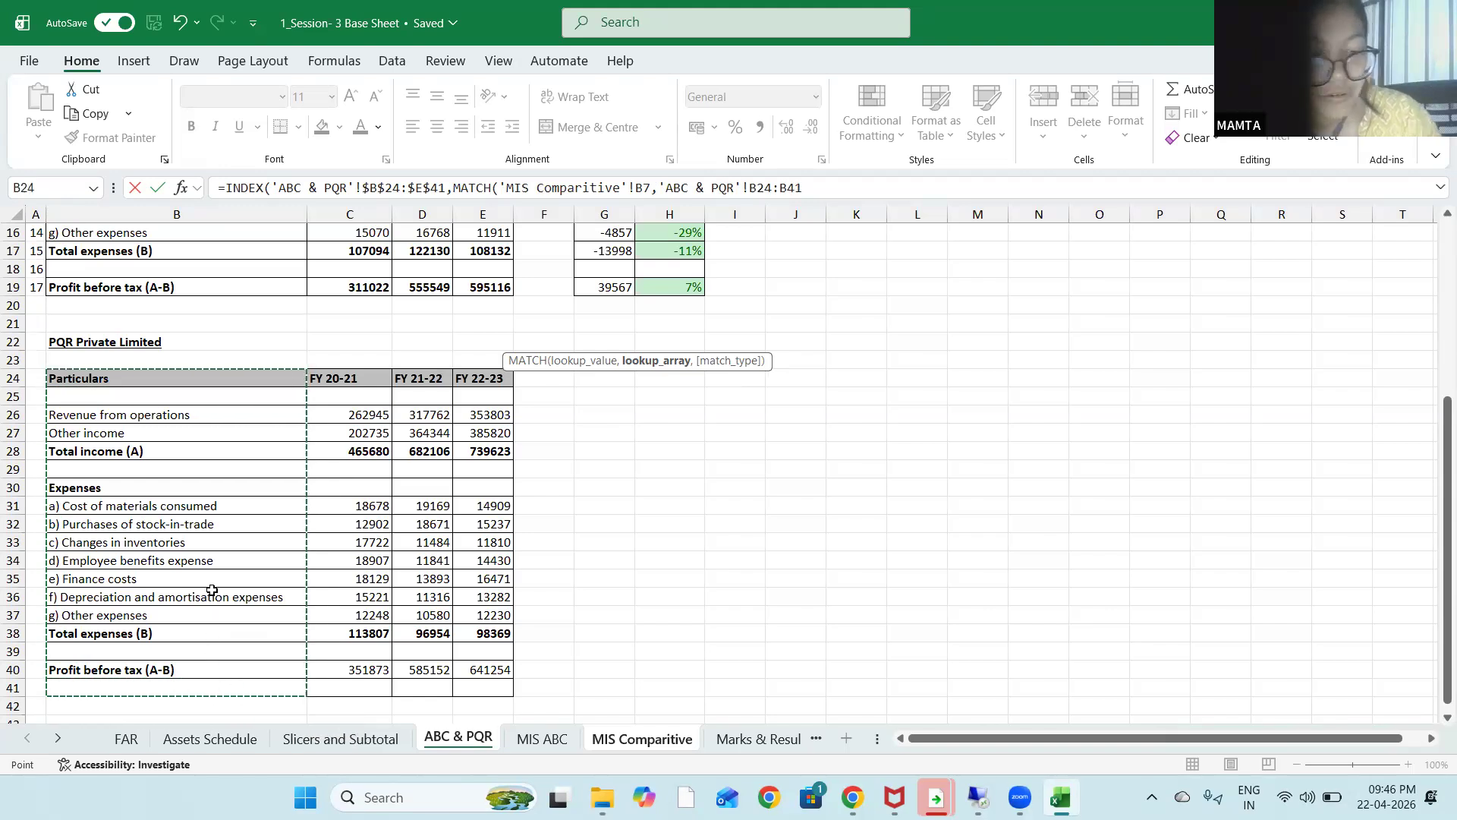
{"action": "key", "text": "F4"}
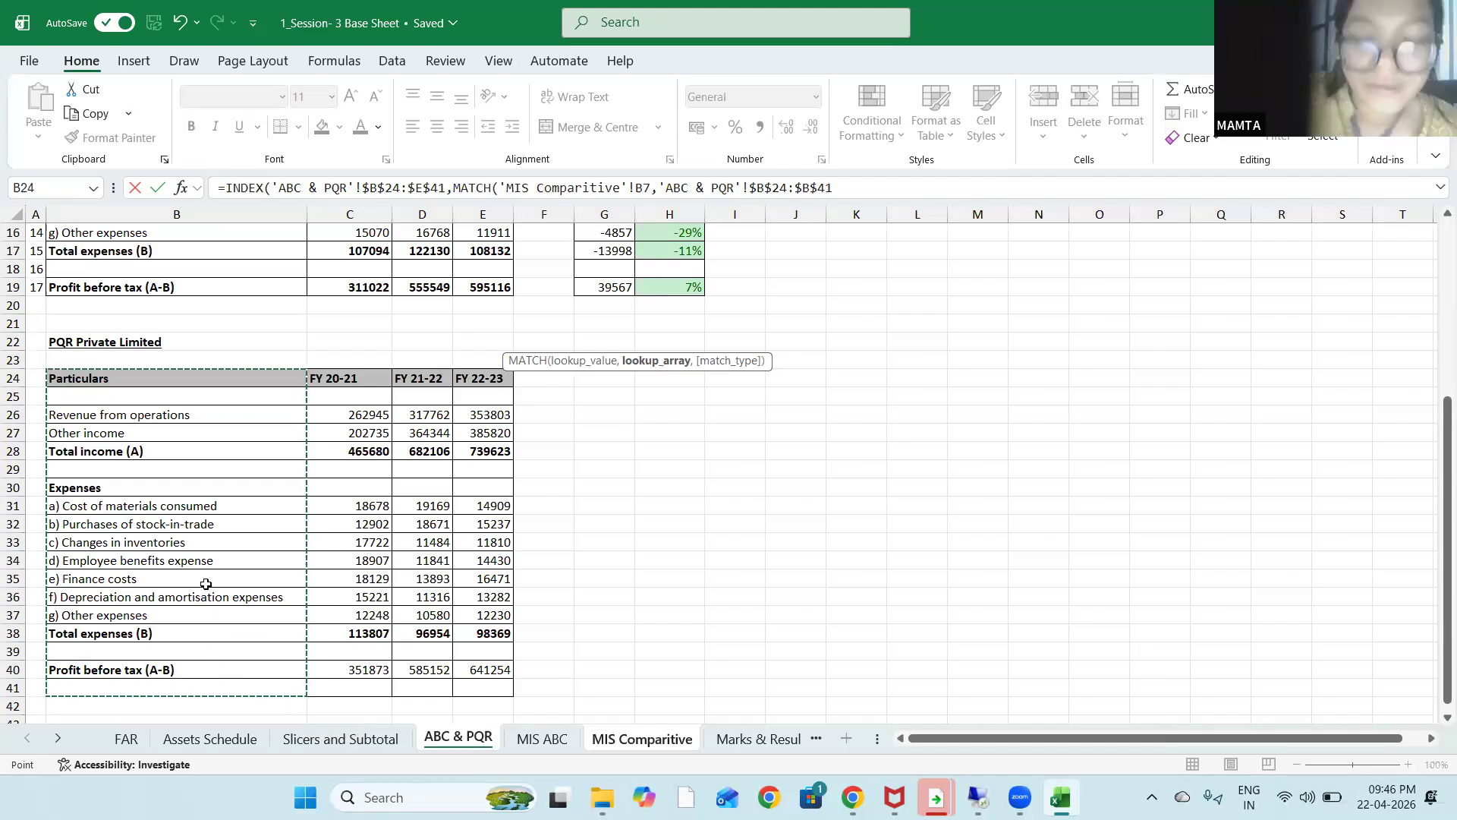
{"action": "type", "text": ",0"}
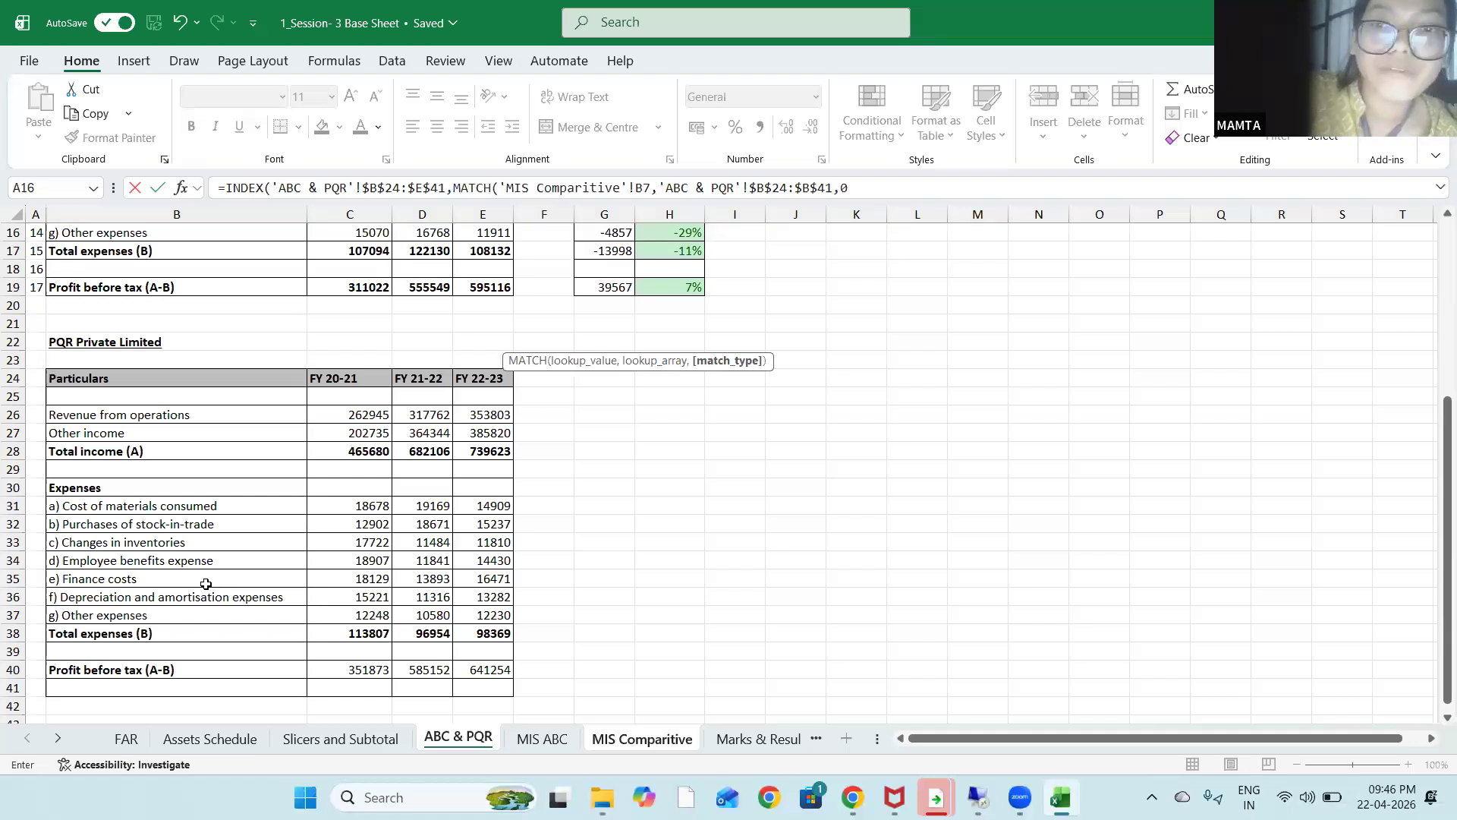
{"action": "type", "text": "),"}
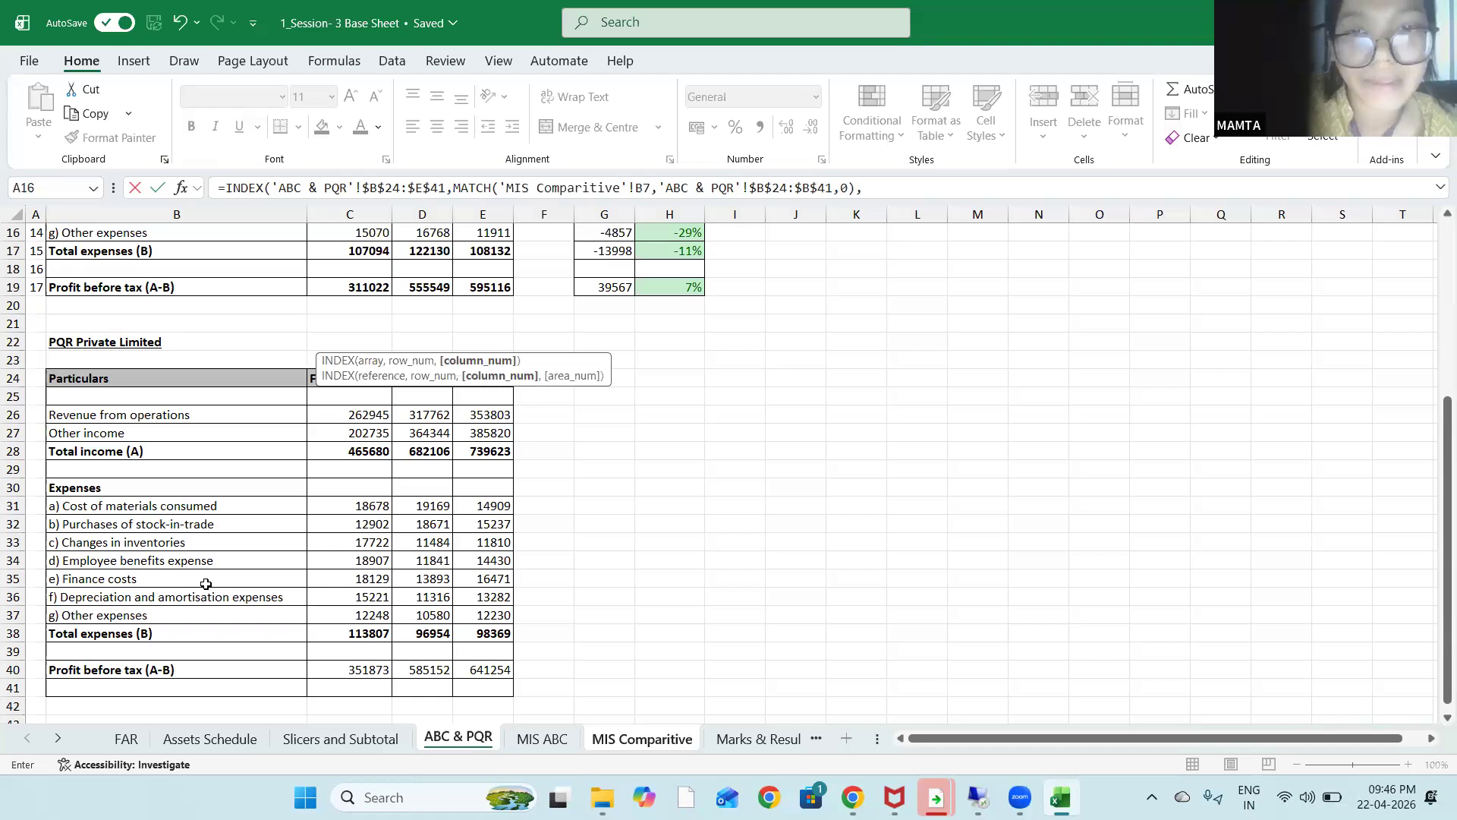
Add a nested MATCH as the INDEX column number, with absolute 'MIS Comparitive'!$C$3 as its lookup value
{"action": "type", "text": "match"}
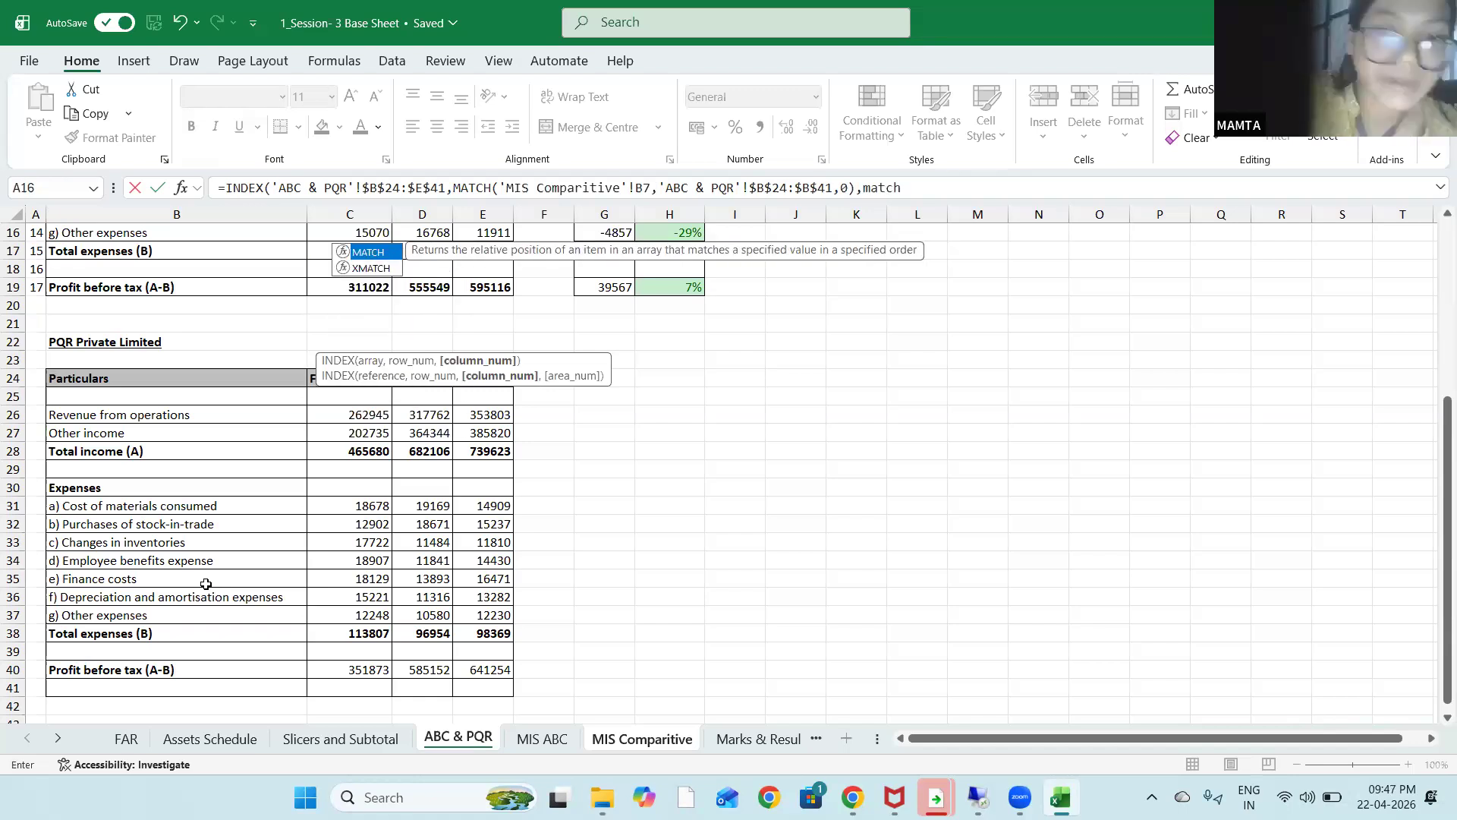
{"action": "key", "text": "Tab"}
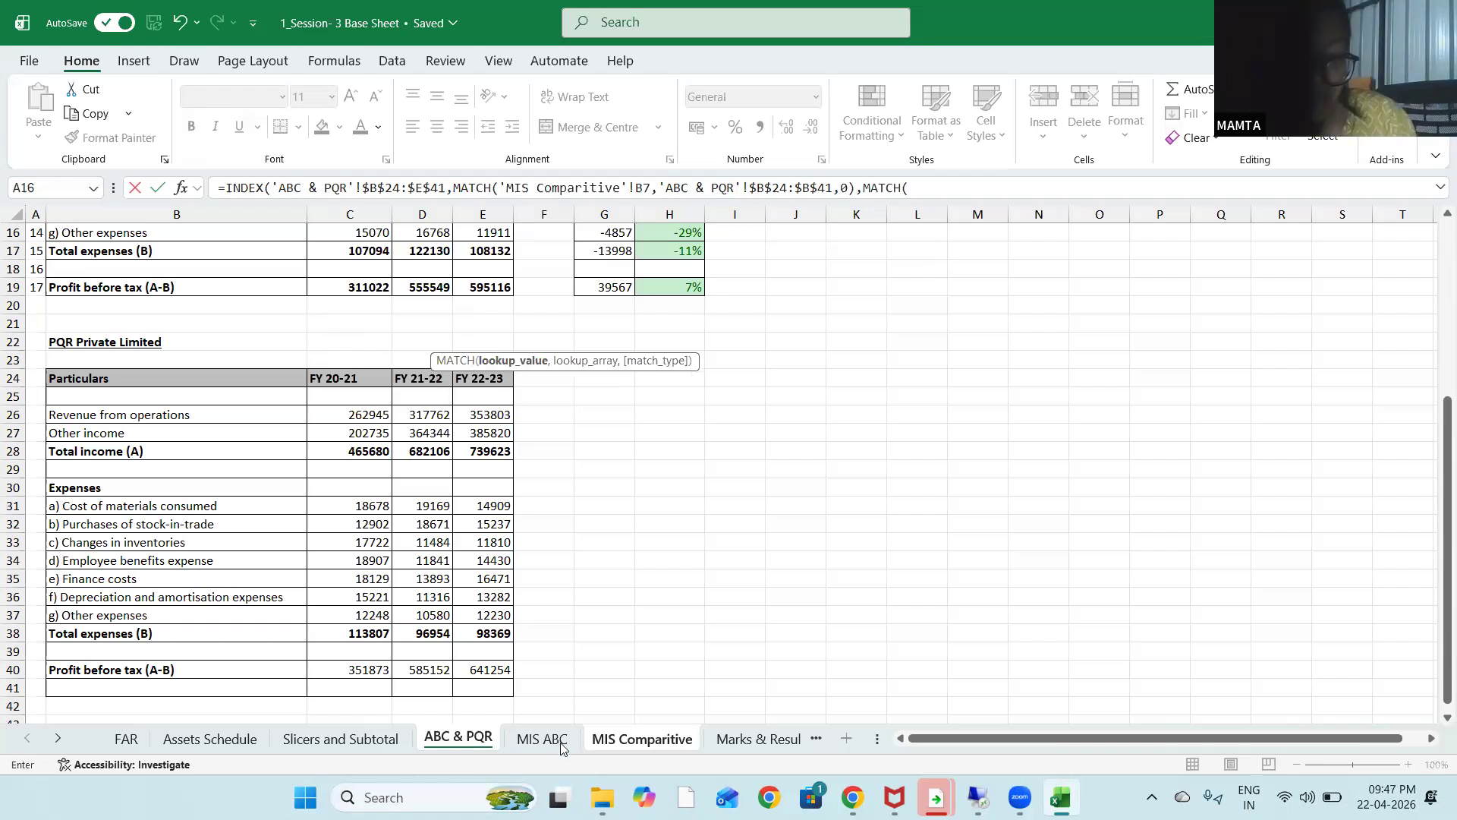
{"action": "left_click", "coordinate": [607, 738]}
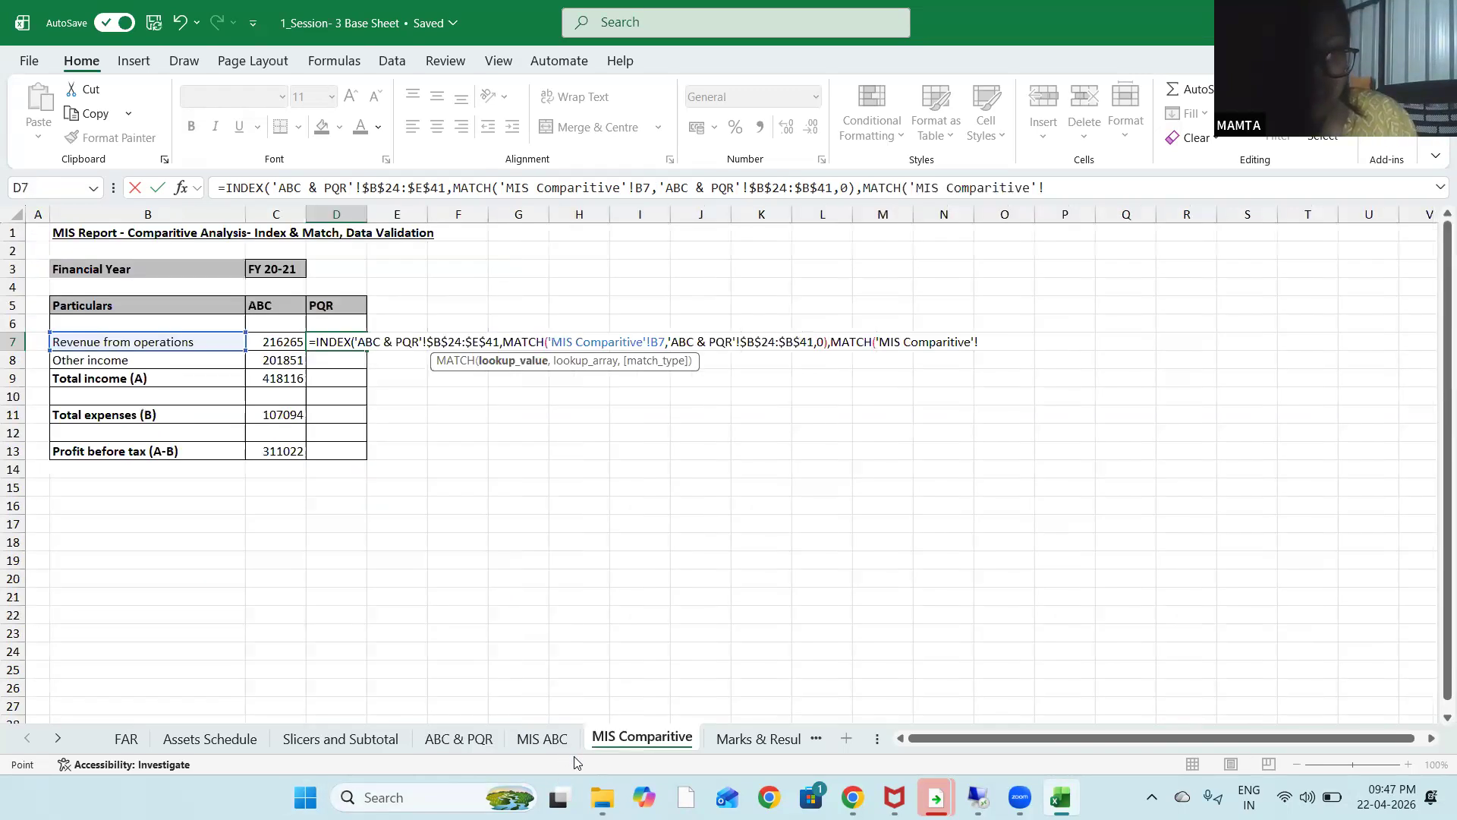
{"action": "left_click", "coordinate": [281, 261]}
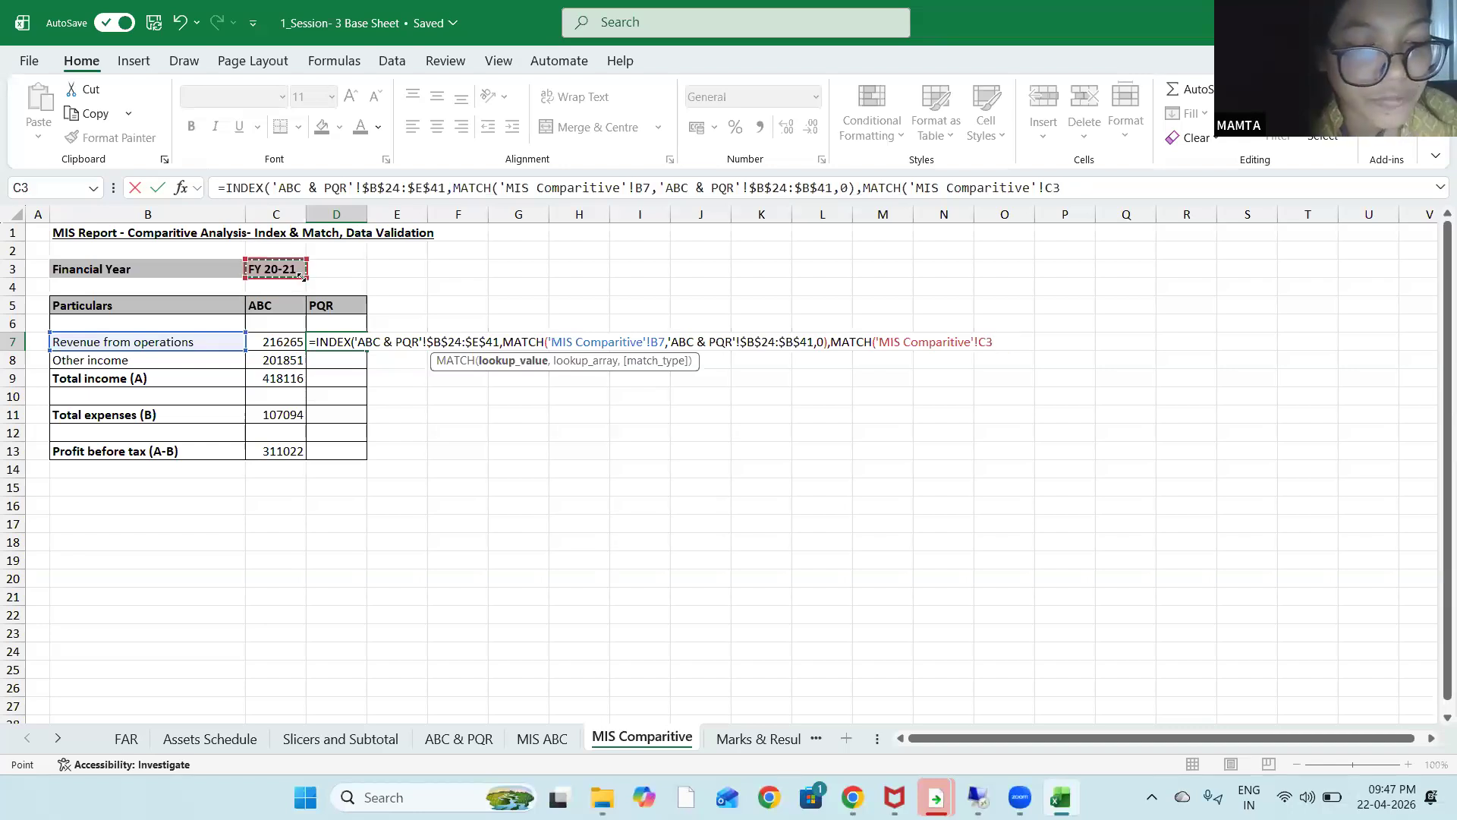
{"action": "key", "text": "F4"}
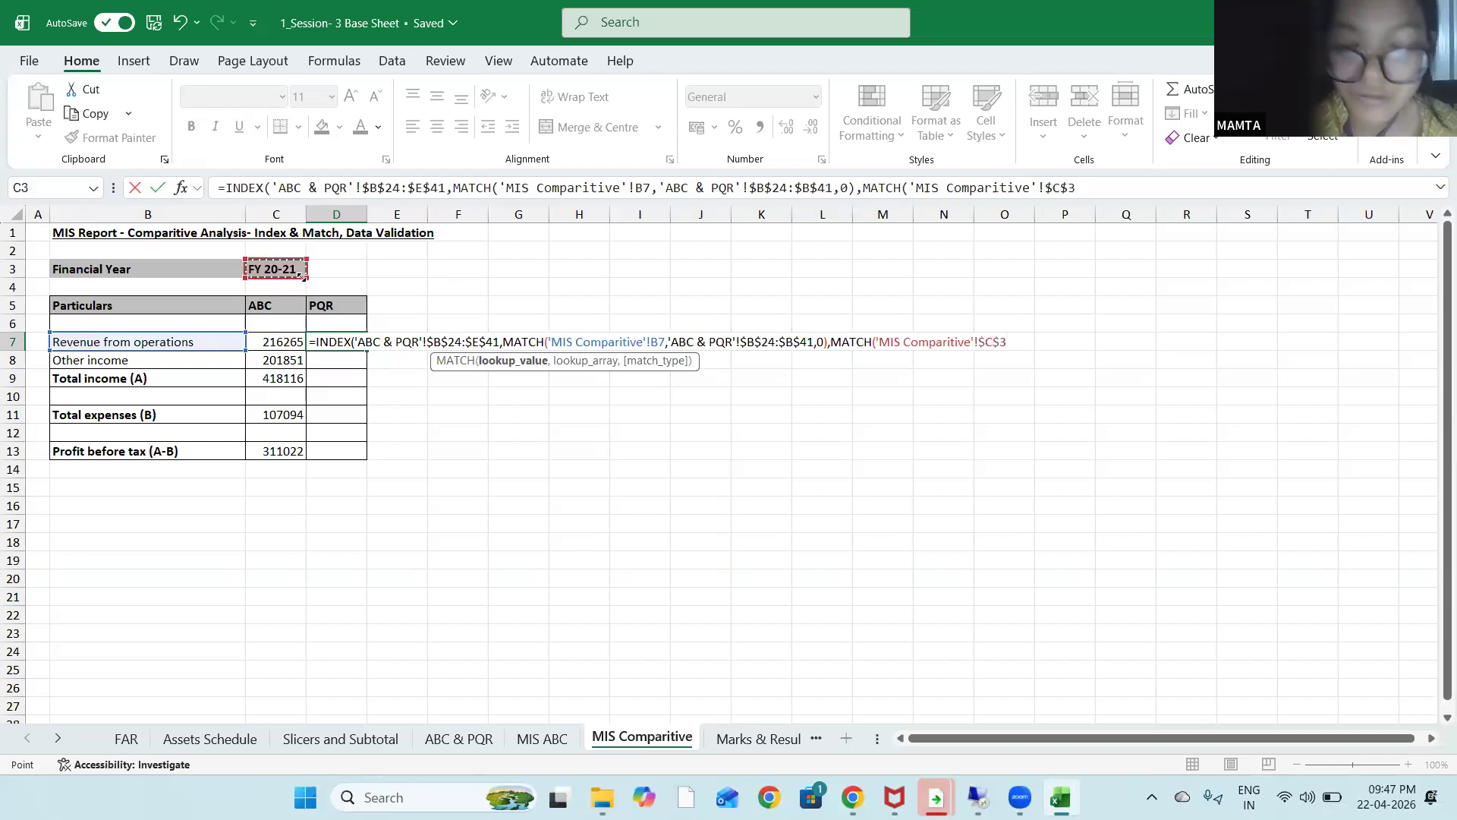
{"action": "type", "text": ","}
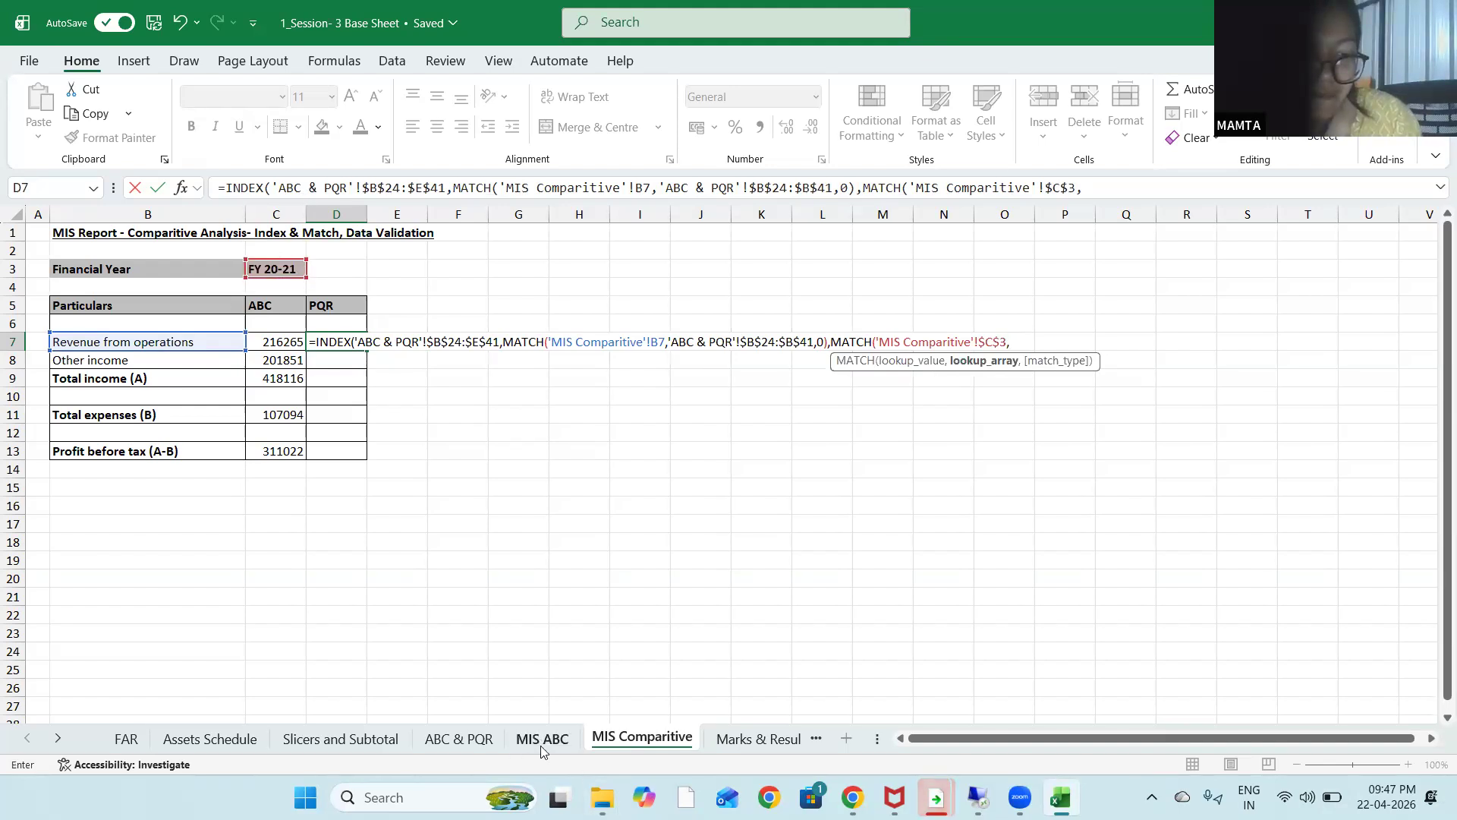
Set the MATCH lookup array to the PQR header row 'ABC & PQR'!$B$24:$E$24 as an absolute reference
{"action": "left_click", "coordinate": [492, 750]}
{"action": "left_click_drag", "start_coordinate": [268, 377], "coordinate": [274, 390]}
{"action": "key", "text": "shift+Up"}
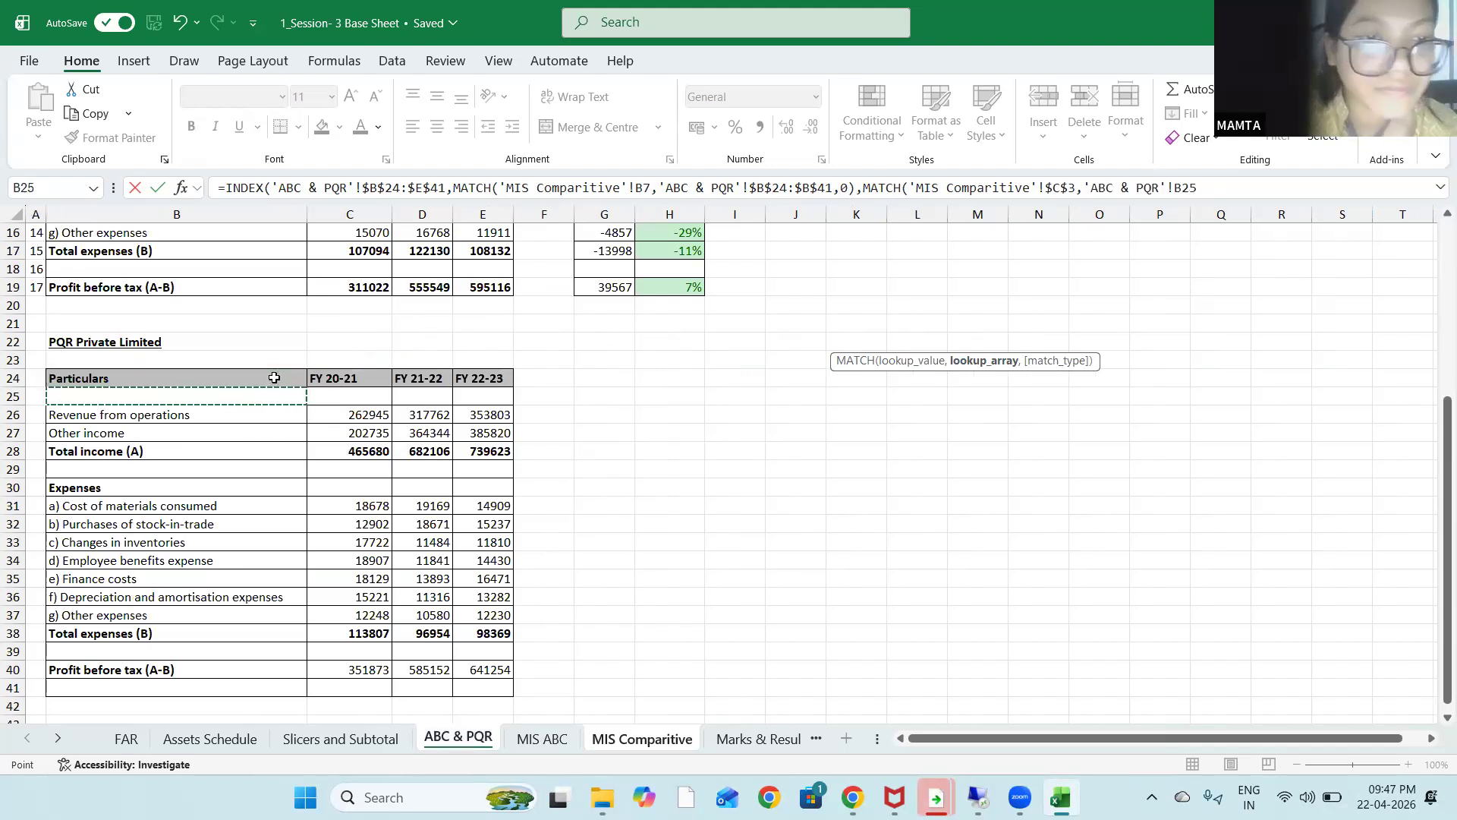
{"action": "key", "text": "shift+Right"}
{"action": "key", "text": "shift+Right"}
{"action": "key", "text": "shift+Right"}
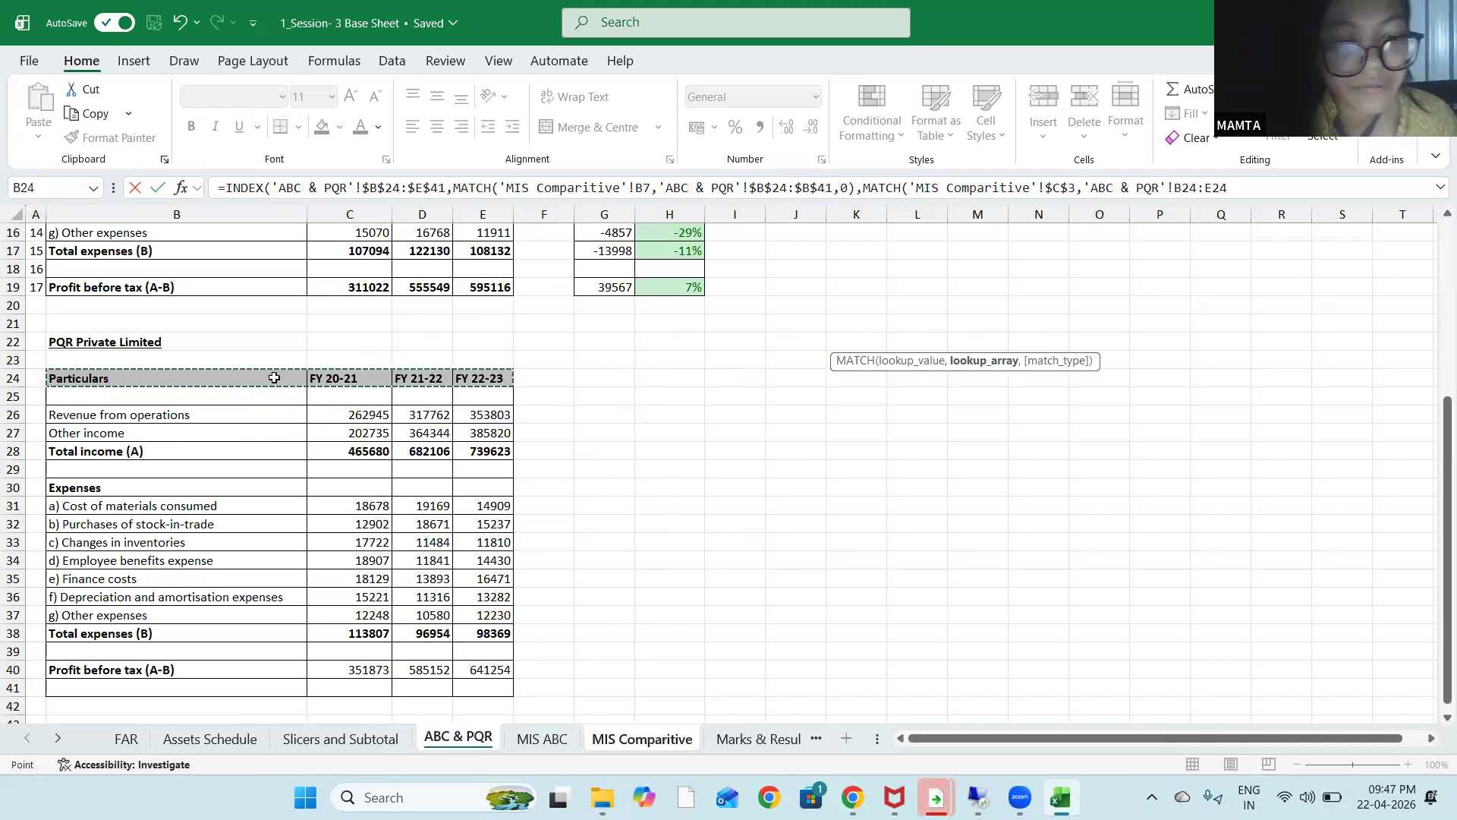
{"action": "key", "text": "F4"}
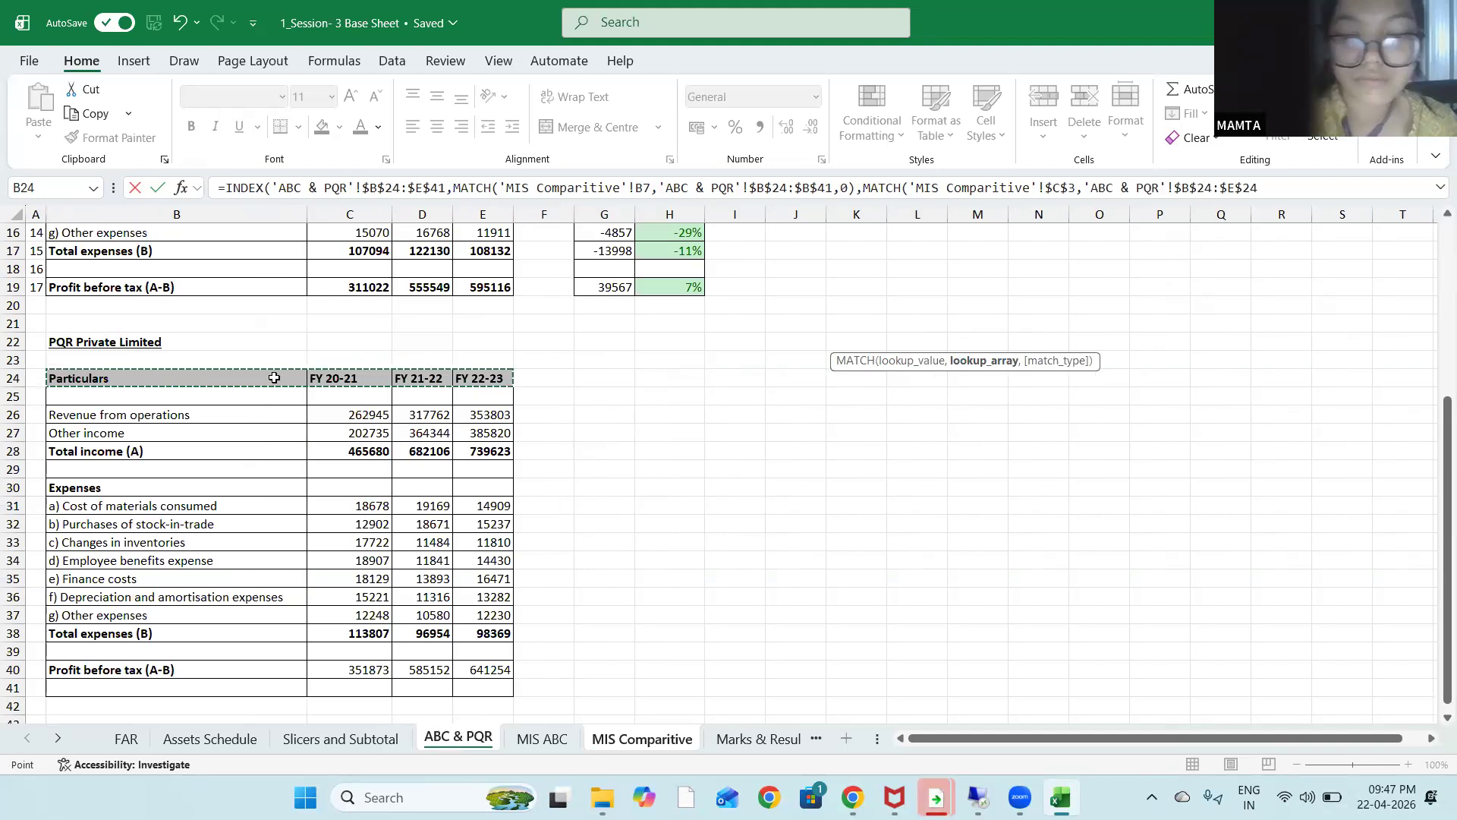
Finish the D7 formula with match type 0 and enter it, accepting the suggested closing-parenthesis correction
{"action": "type", "text": ","}
{"action": "key", "text": "Down"}
{"action": "key", "text": "Tab"}
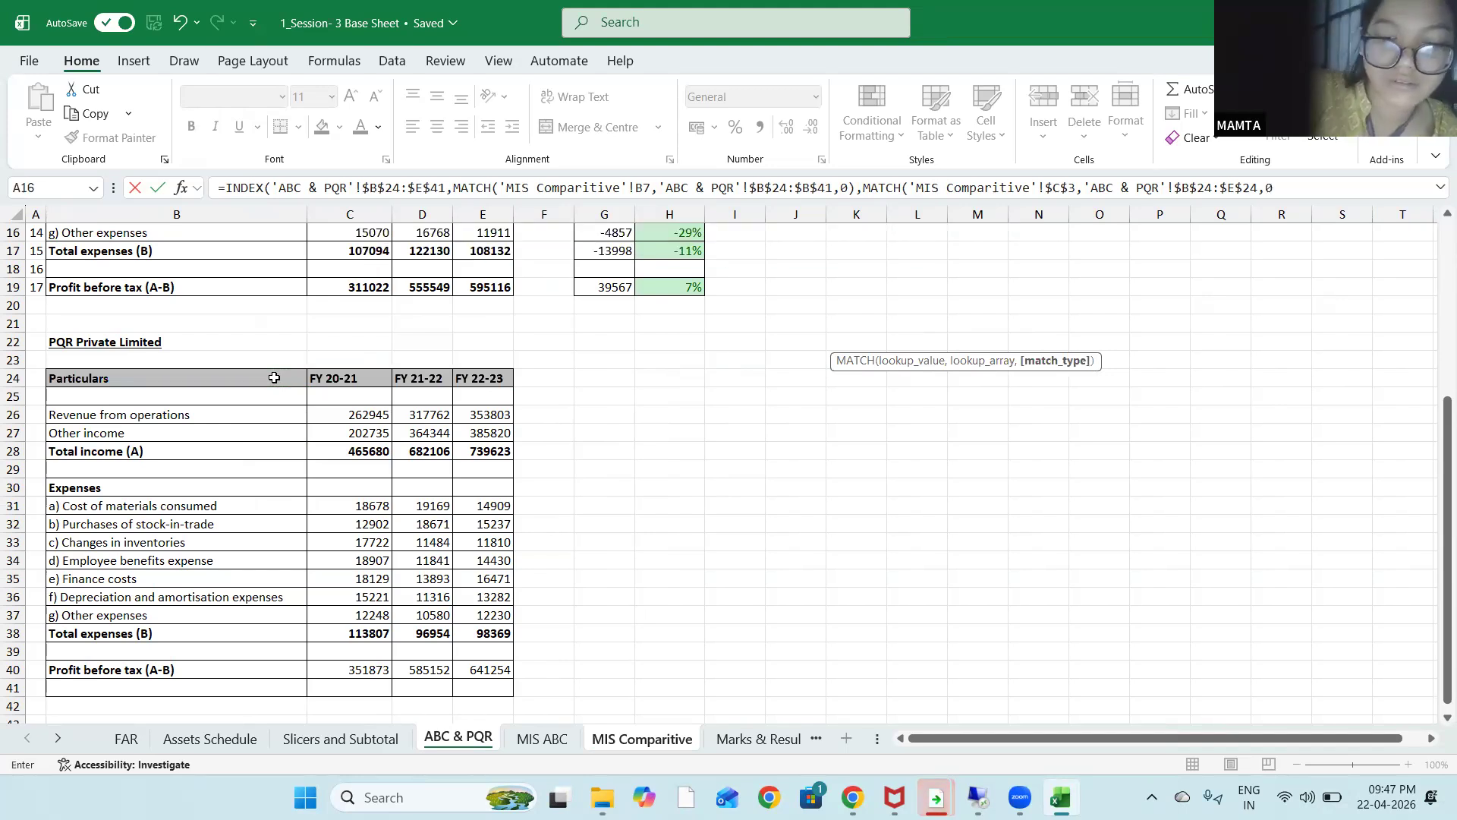
{"action": "type", "text": ")"}
{"action": "key", "text": "Return"}
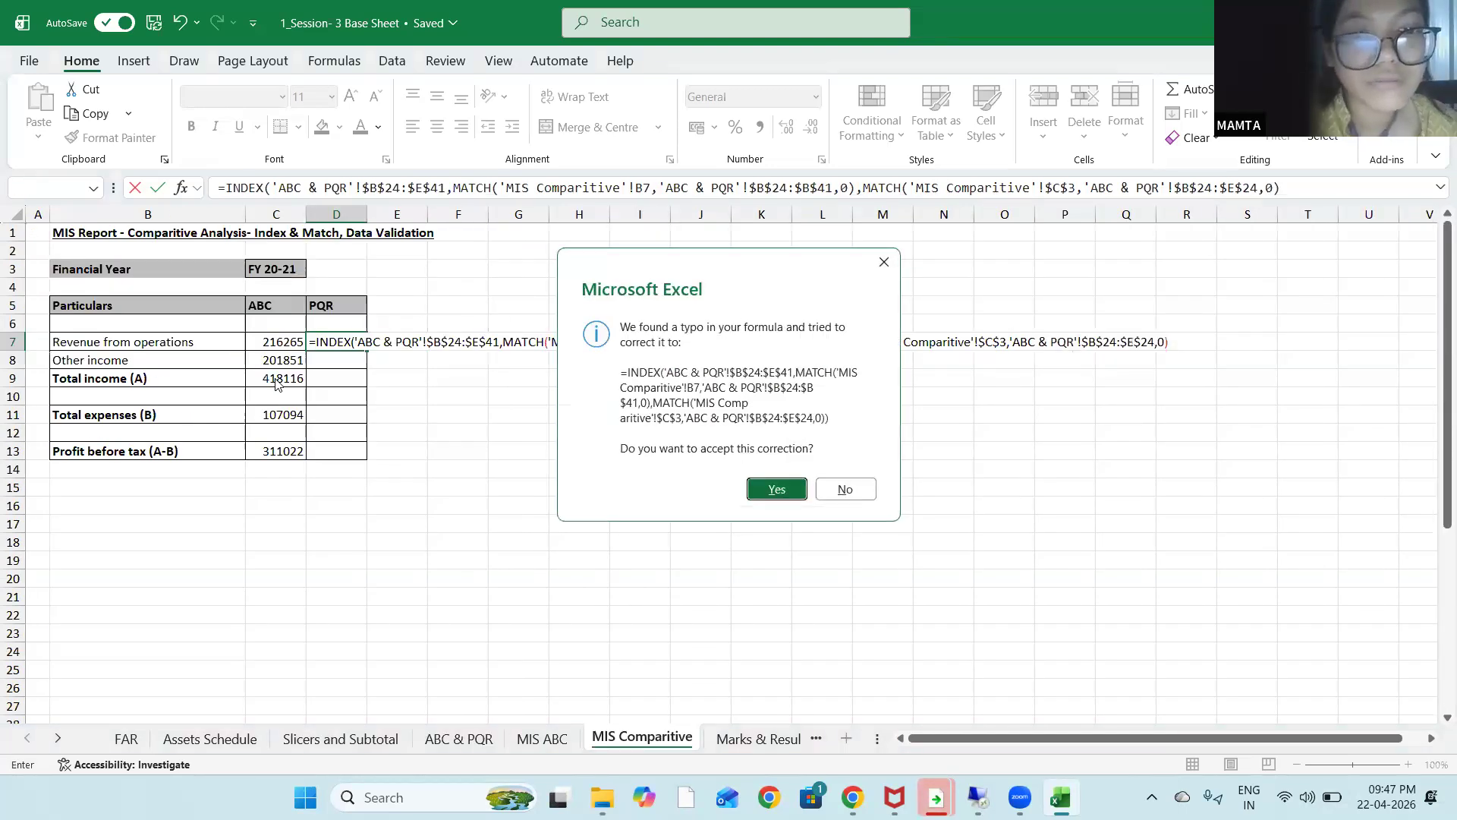
{"action": "key", "text": "Return"}
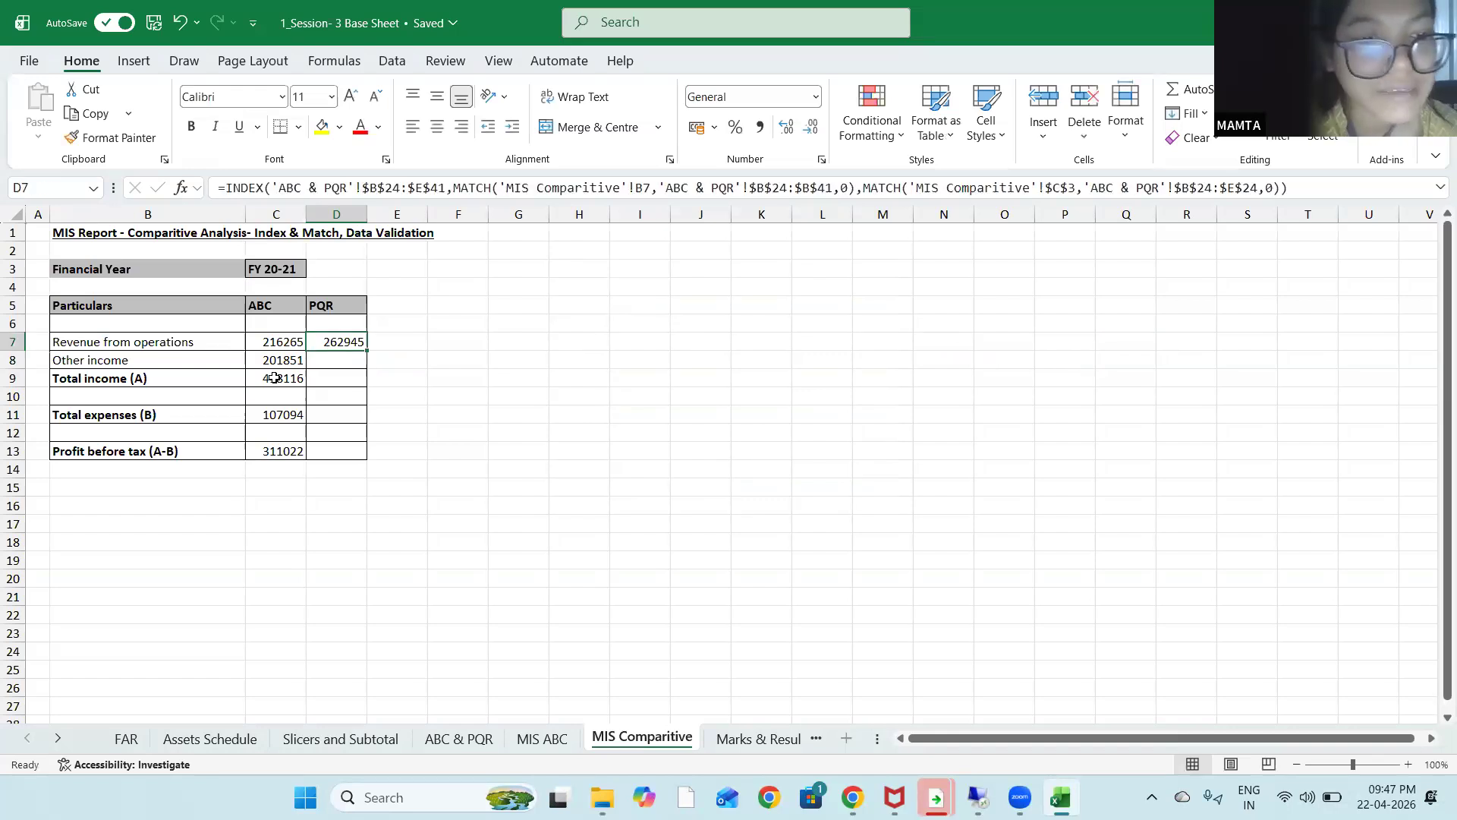
Fill the D7 formula down the PQR column through D13
{"action": "key", "text": "shift+Down"}
{"action": "key", "text": "shift+Down"}
{"action": "key", "text": "shift+Down"}
{"action": "key", "text": "shift+Down"}
{"action": "key", "text": "shift+Down"}
{"action": "key", "text": "shift+Down"}
{"action": "key", "text": "ctrl+d"}
Clear the filled formulas from the blank separator rows of the PQR column, D10 and D12
{"action": "key", "text": "Down"}
{"action": "key", "text": "Down"}
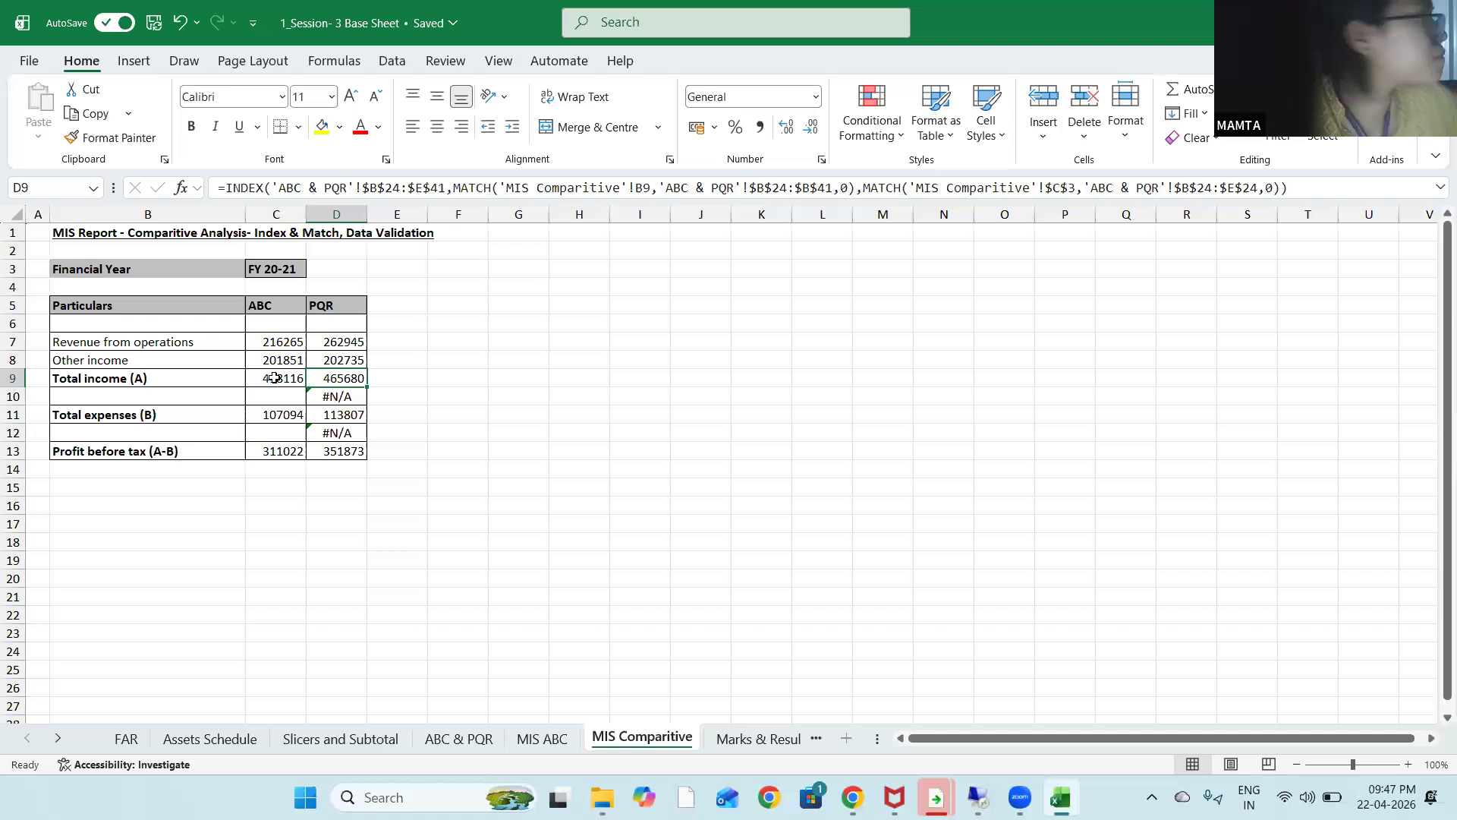
{"action": "key", "text": "Delete"}
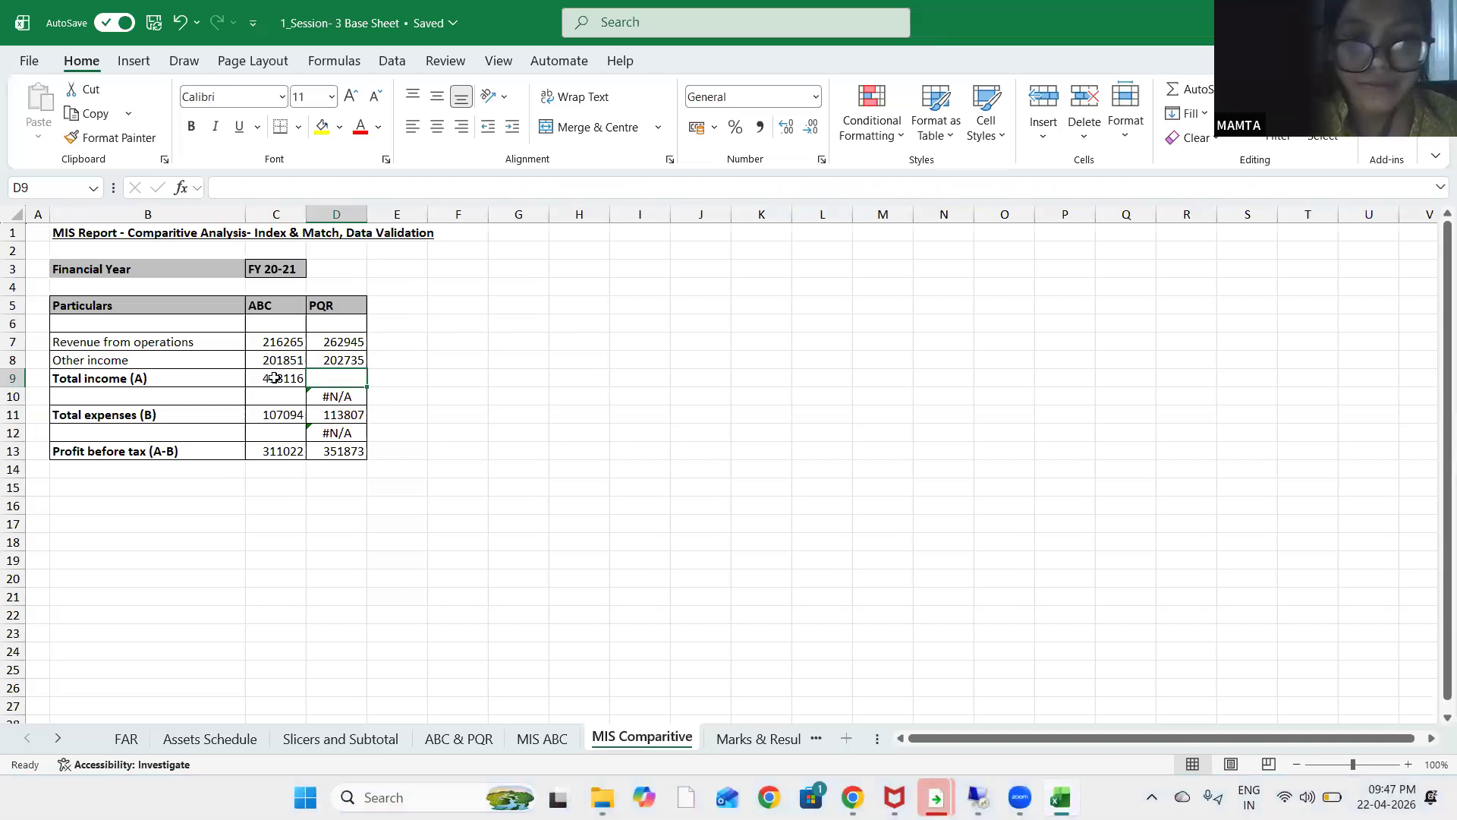
{"action": "key", "text": "ctrl+z"}
{"action": "key", "text": "Down"}
{"action": "key", "text": "Delete"}
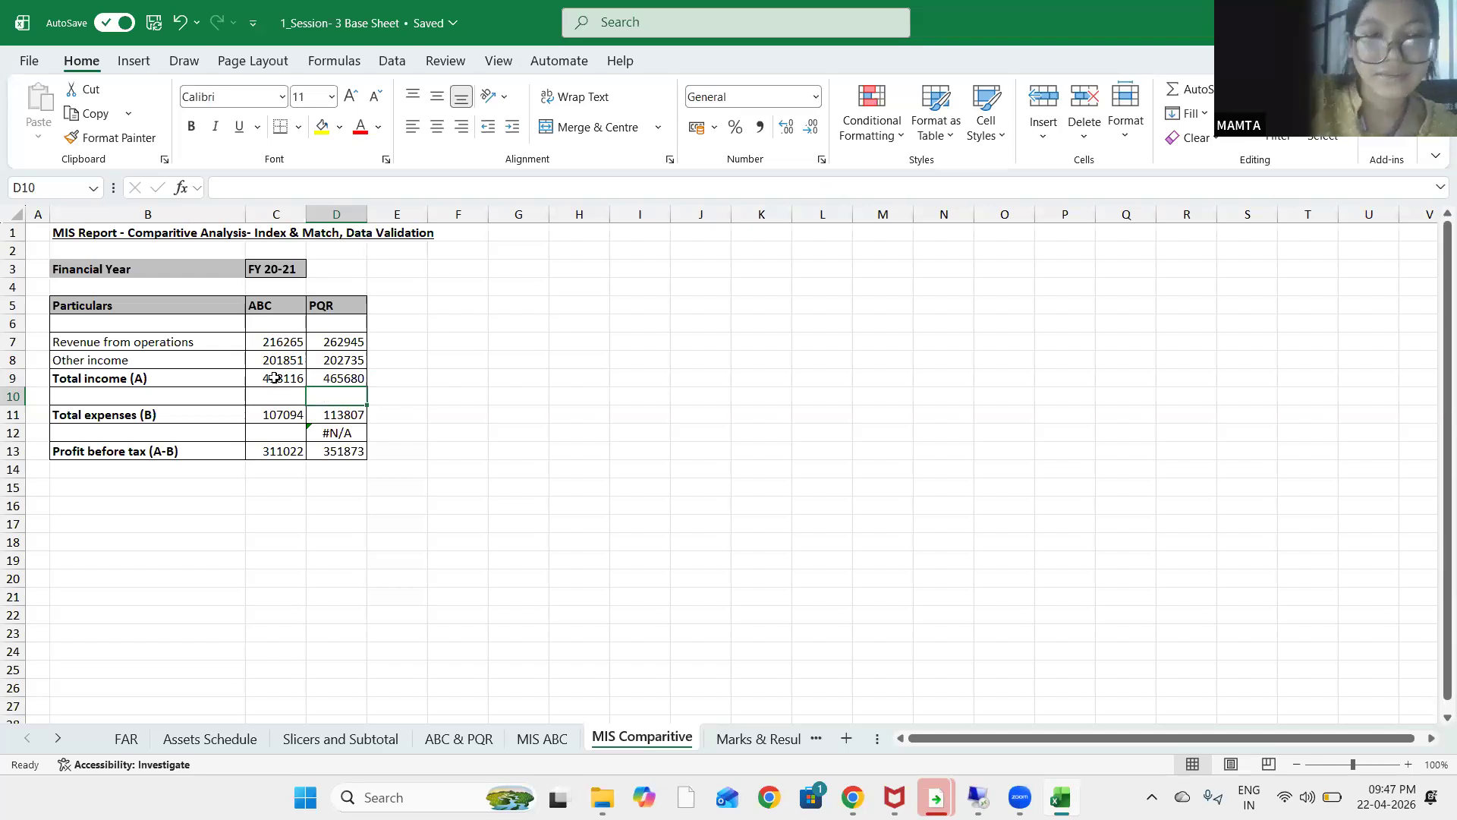
{"action": "key", "text": "Down"}
{"action": "key", "text": "Down"}
{"action": "key", "text": "Delete"}
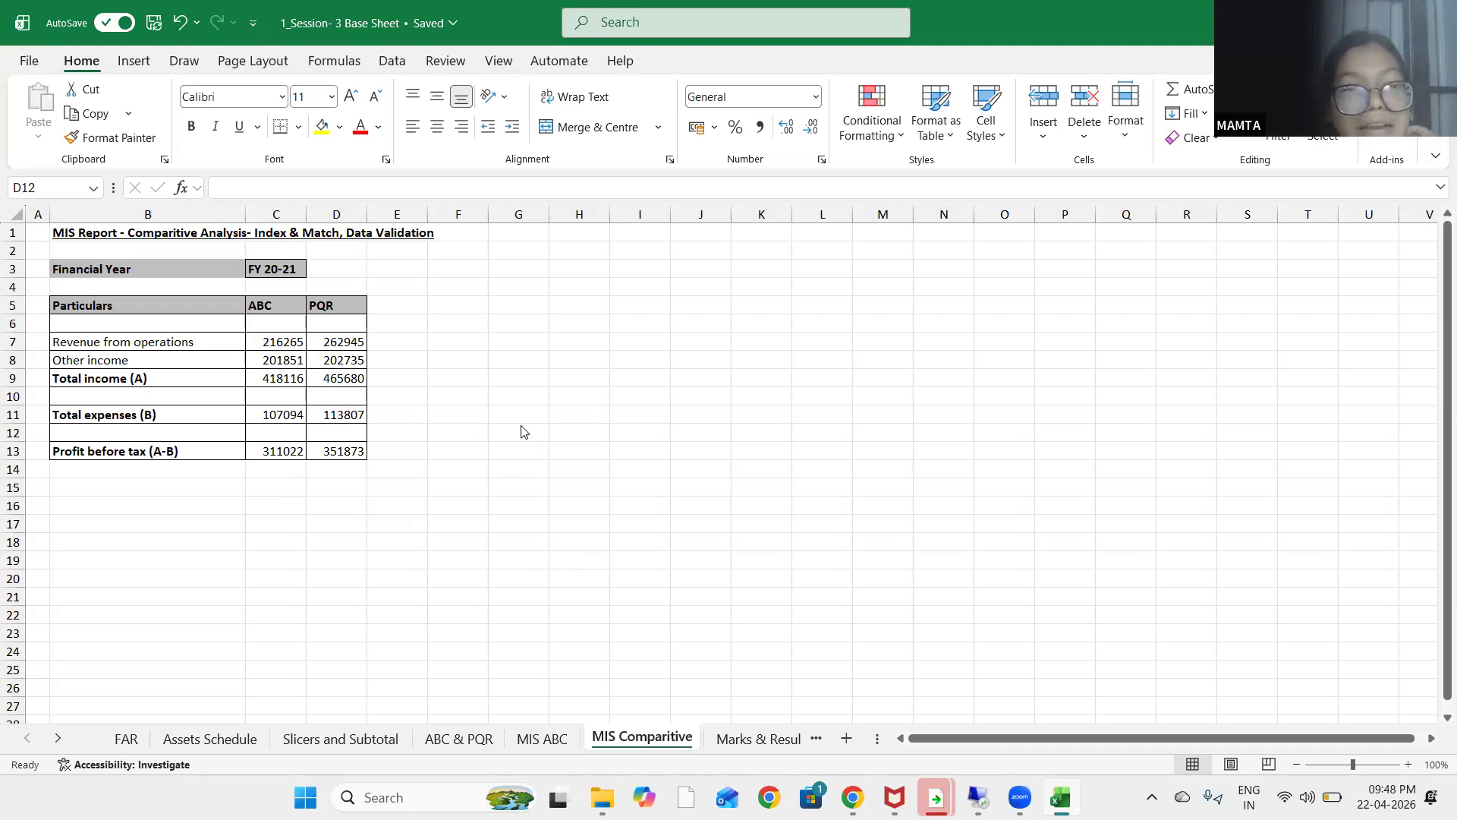
Select the financial year cell C3
{"action": "left_click", "coordinate": [452, 305]}
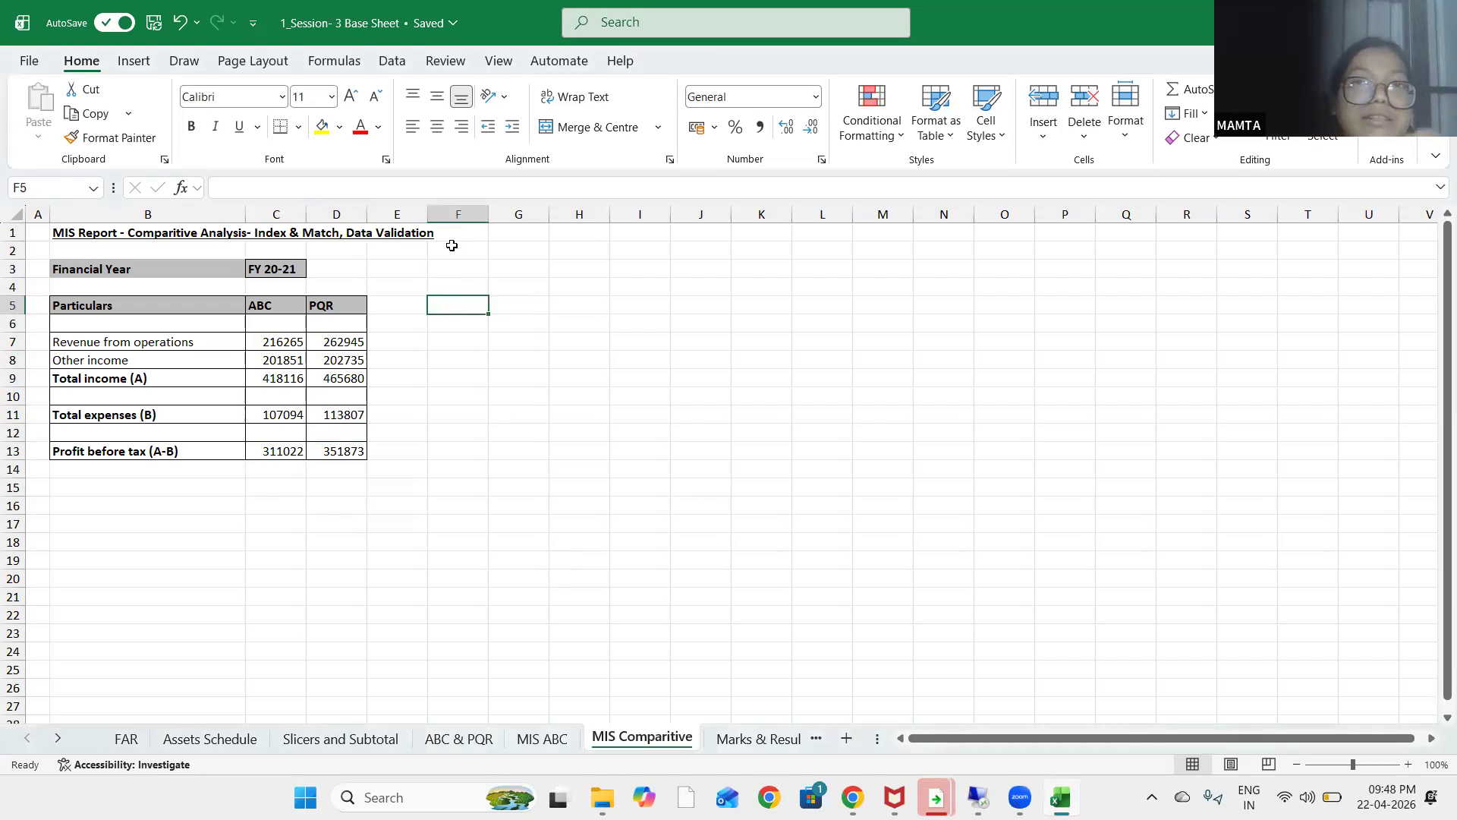
{"action": "left_click", "coordinate": [280, 265]}
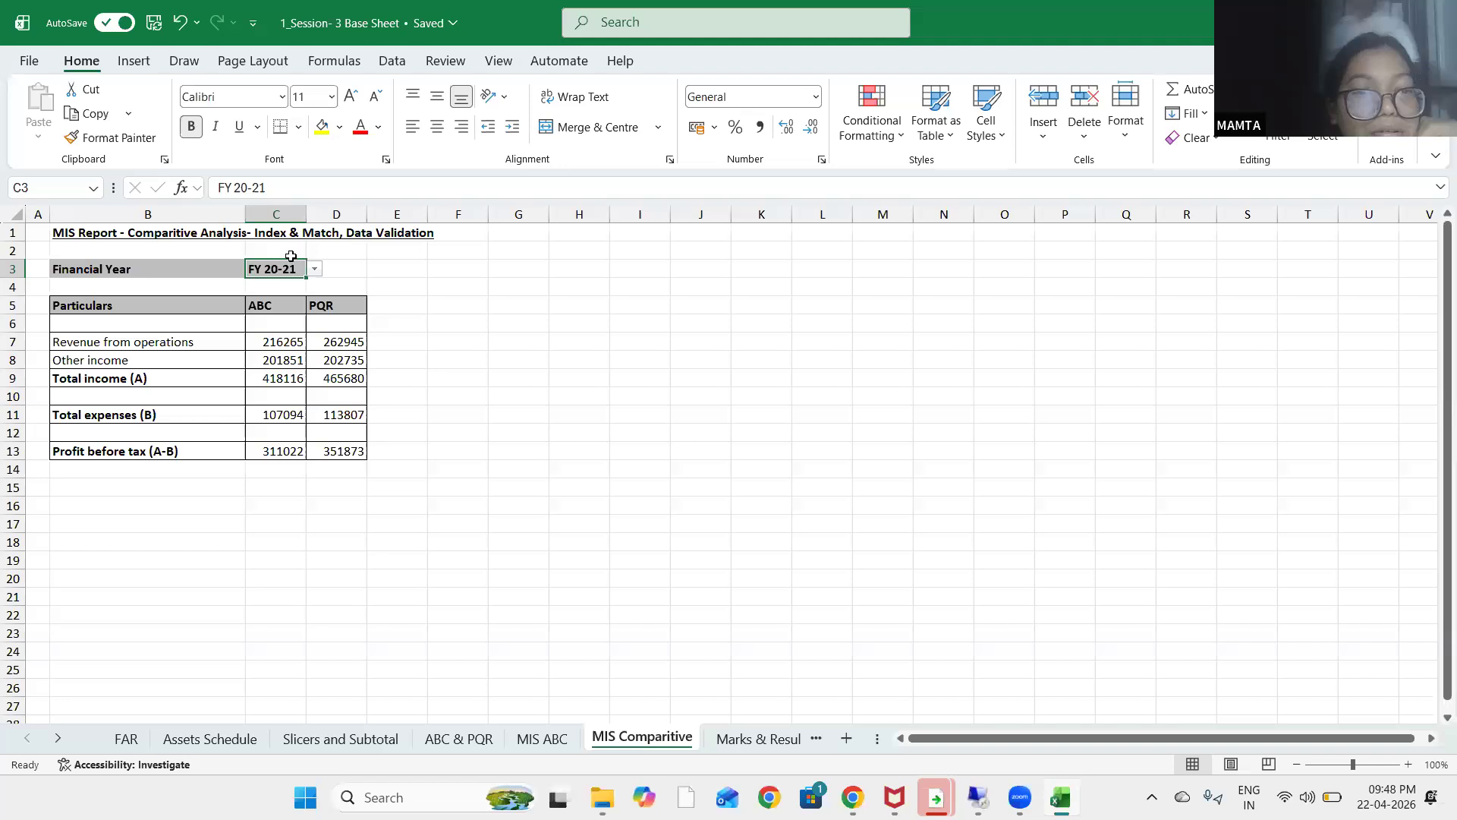
{"action": "left_click_drag", "start_coordinate": [302, 252], "coordinate": [338, 343]}
{"action": "left_click", "coordinate": [285, 255]}
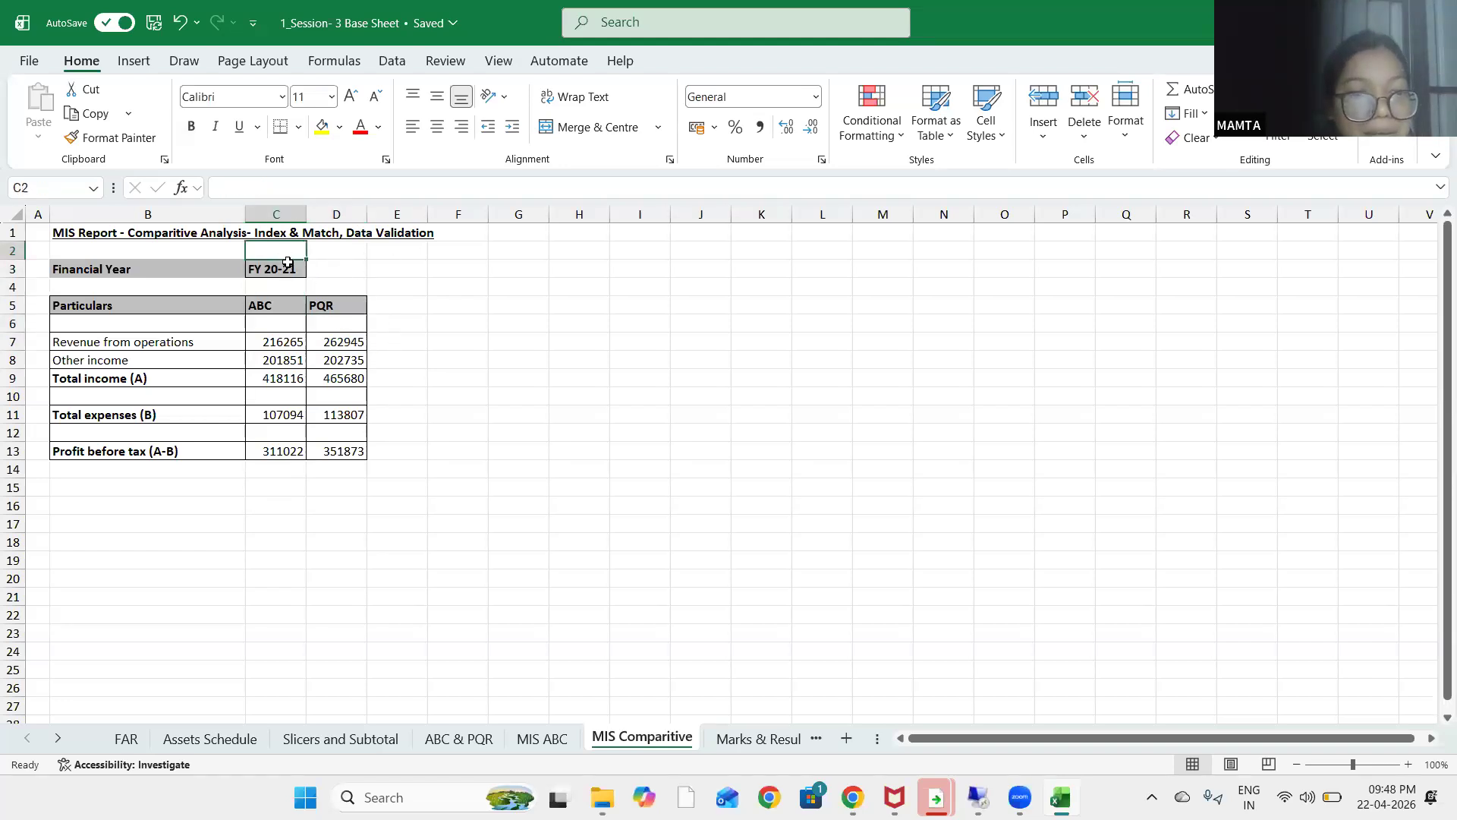
{"action": "left_click", "coordinate": [288, 266]}
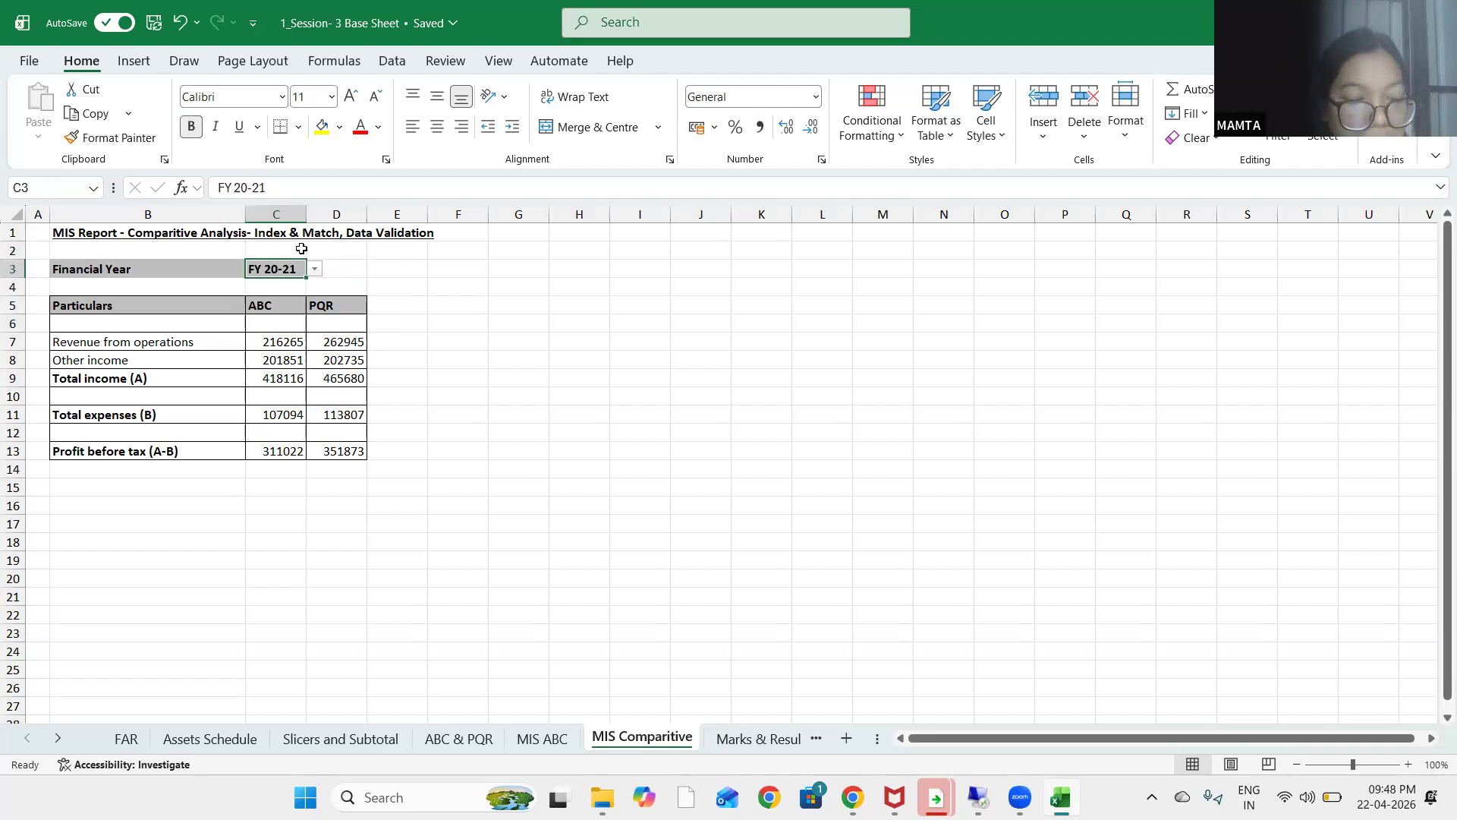
{"action": "key", "text": "alt+Tab"}
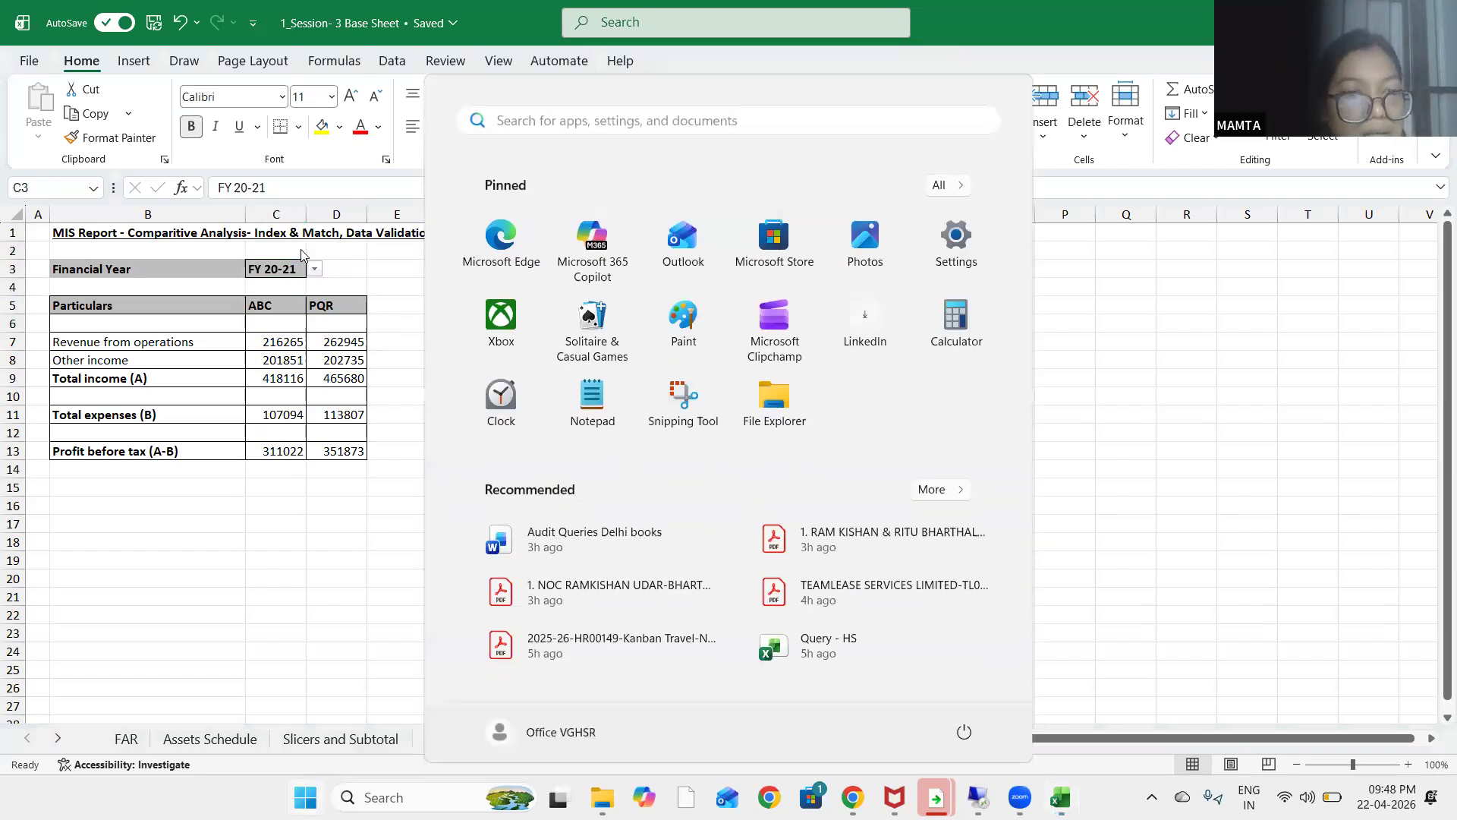
{"action": "key", "text": "super"}
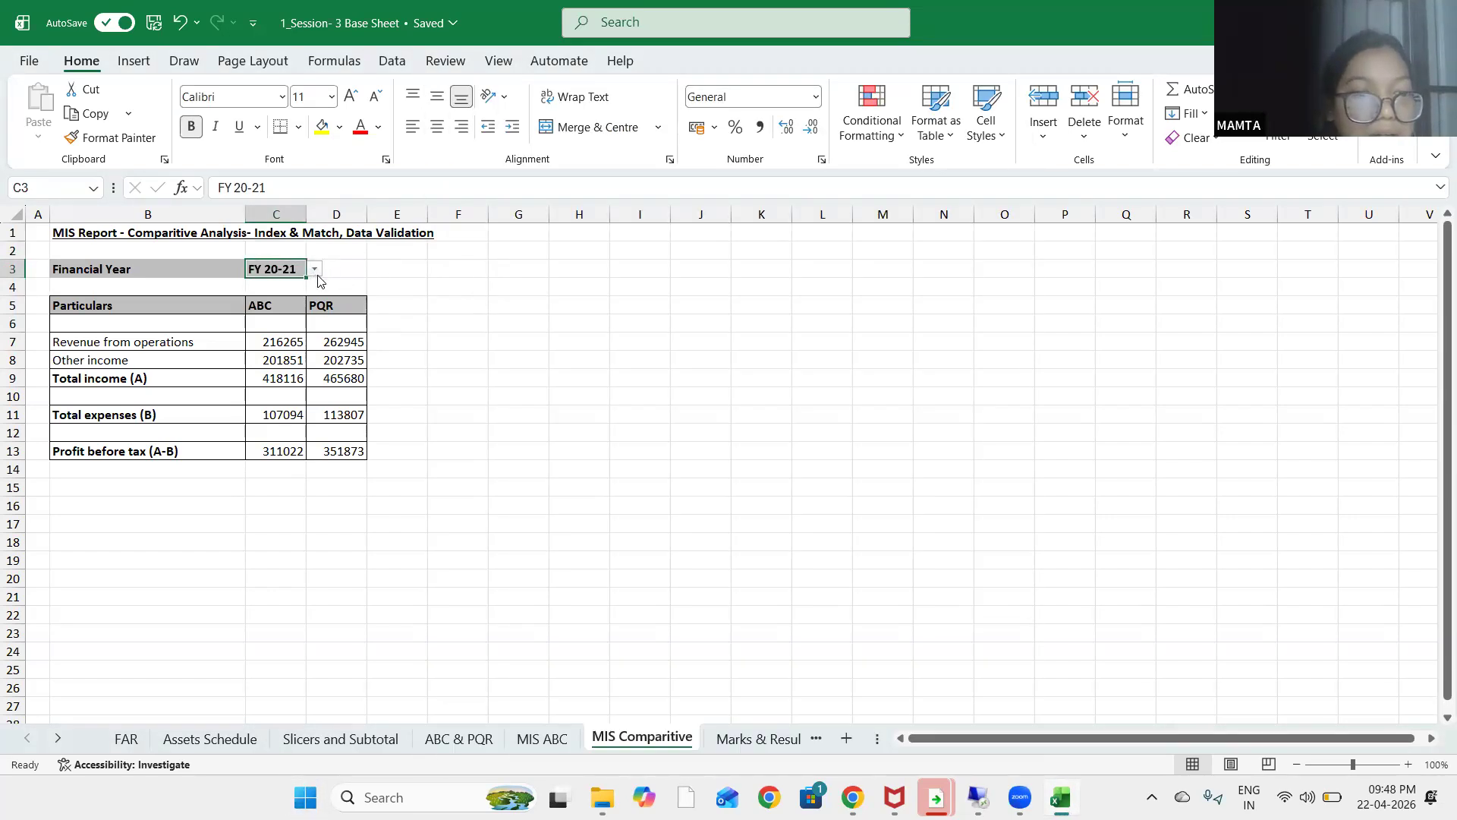
Switch the financial year in C3 to FY 21-22 and finally to FY 22-23
{"action": "left_click", "coordinate": [315, 269]}
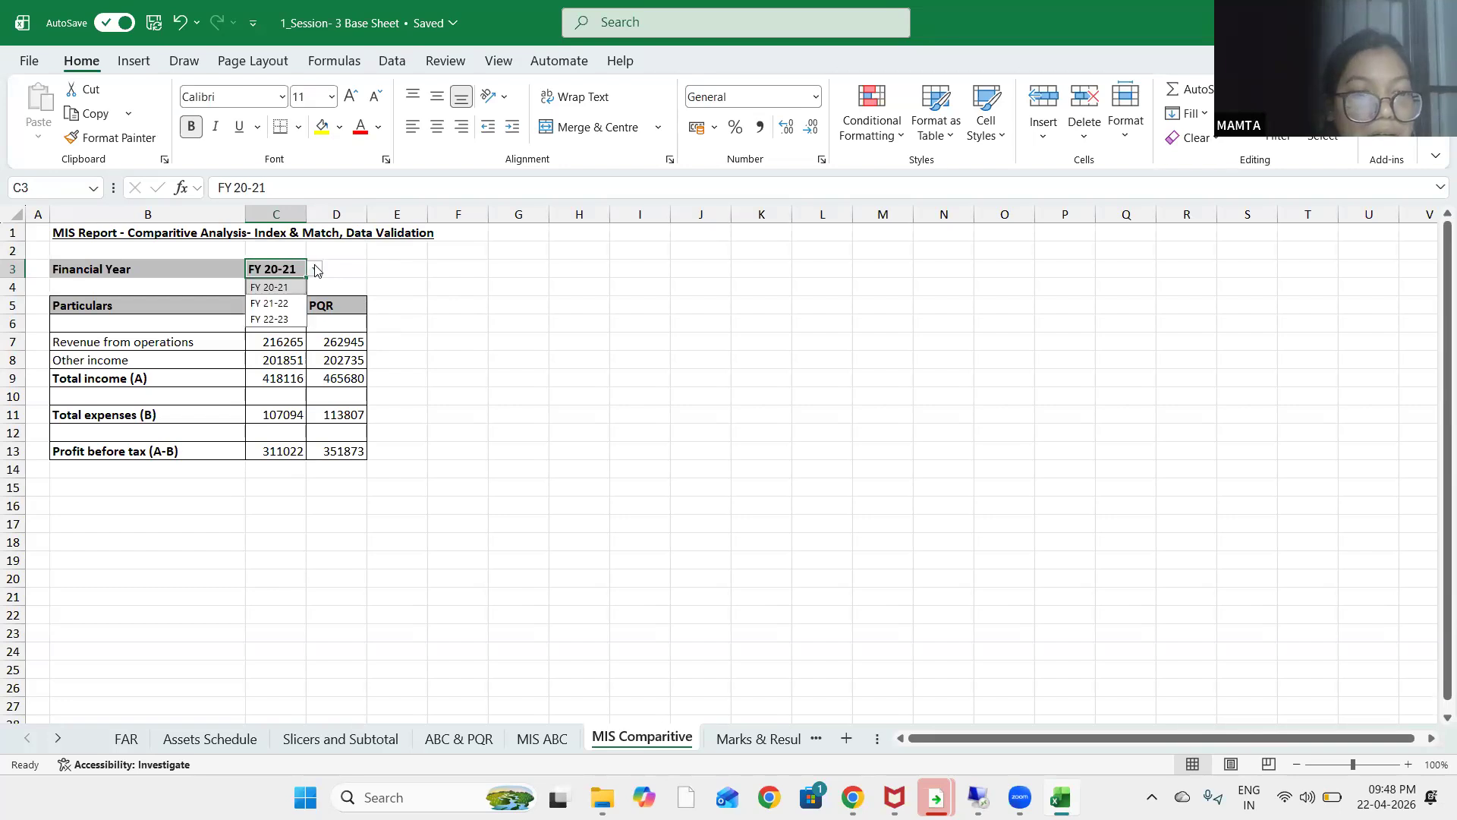
{"action": "left_click", "coordinate": [272, 304]}
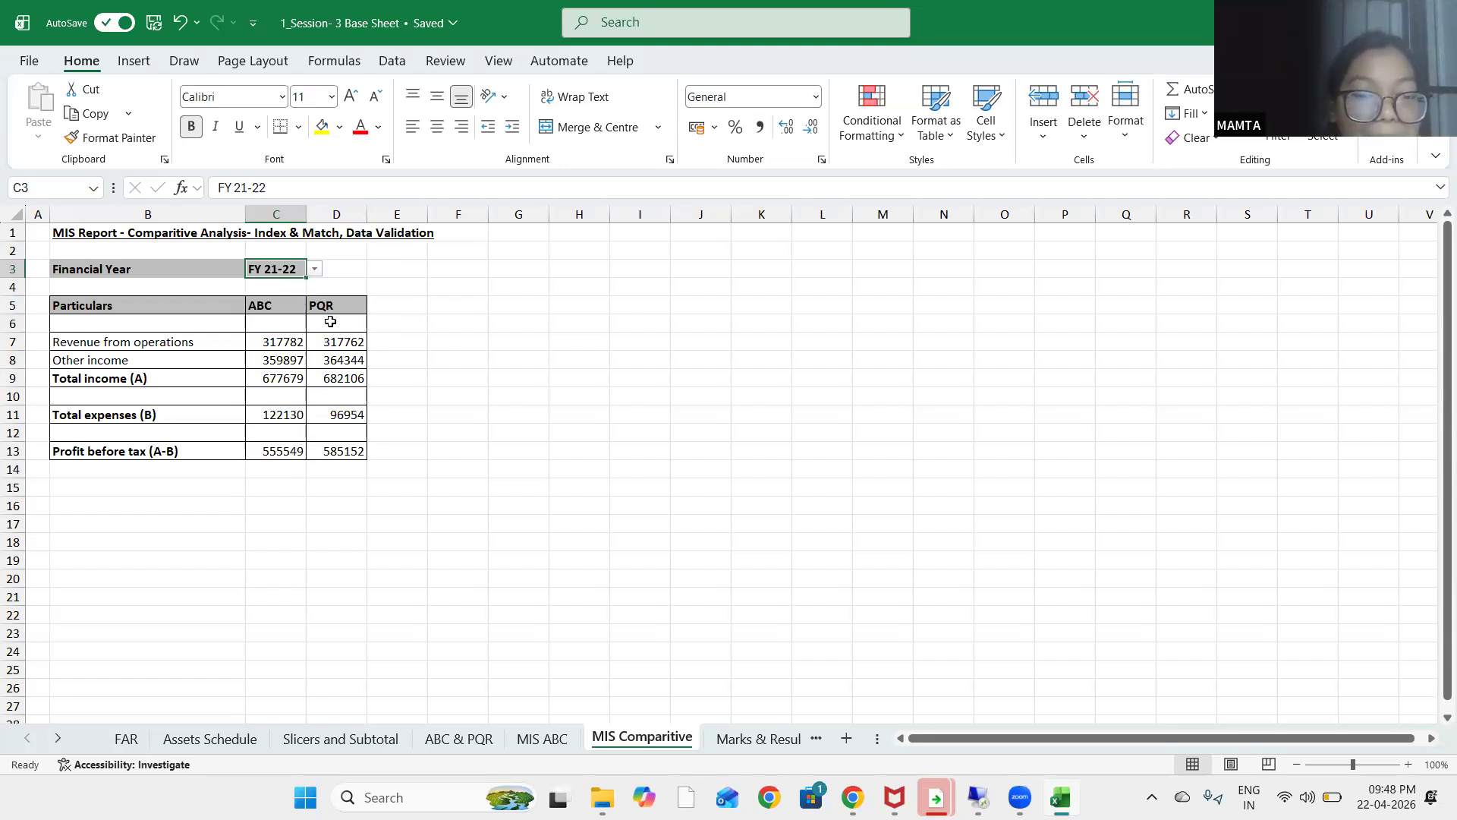
{"action": "left_click", "coordinate": [314, 268]}
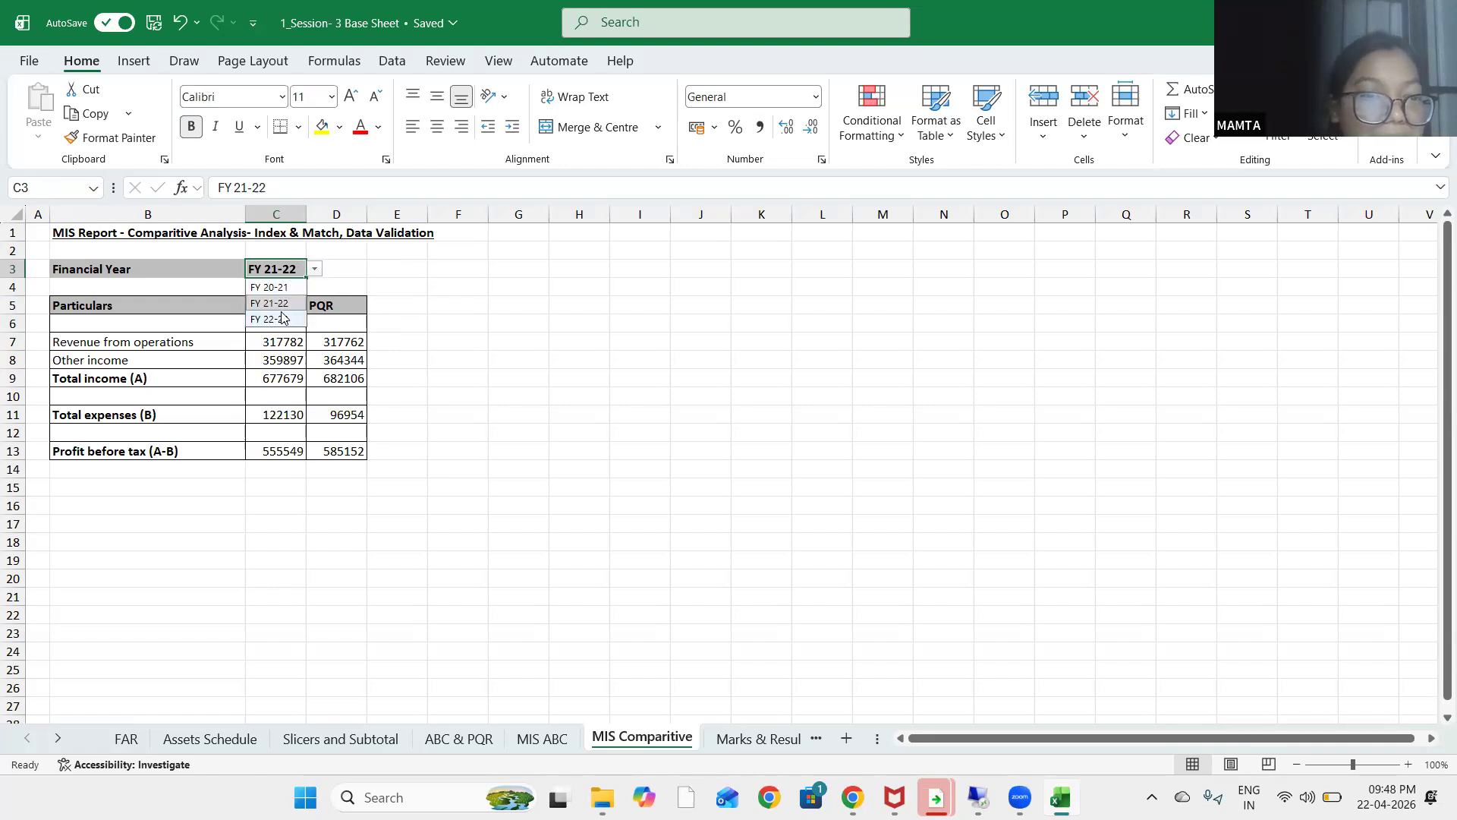
{"action": "left_click", "coordinate": [283, 319]}
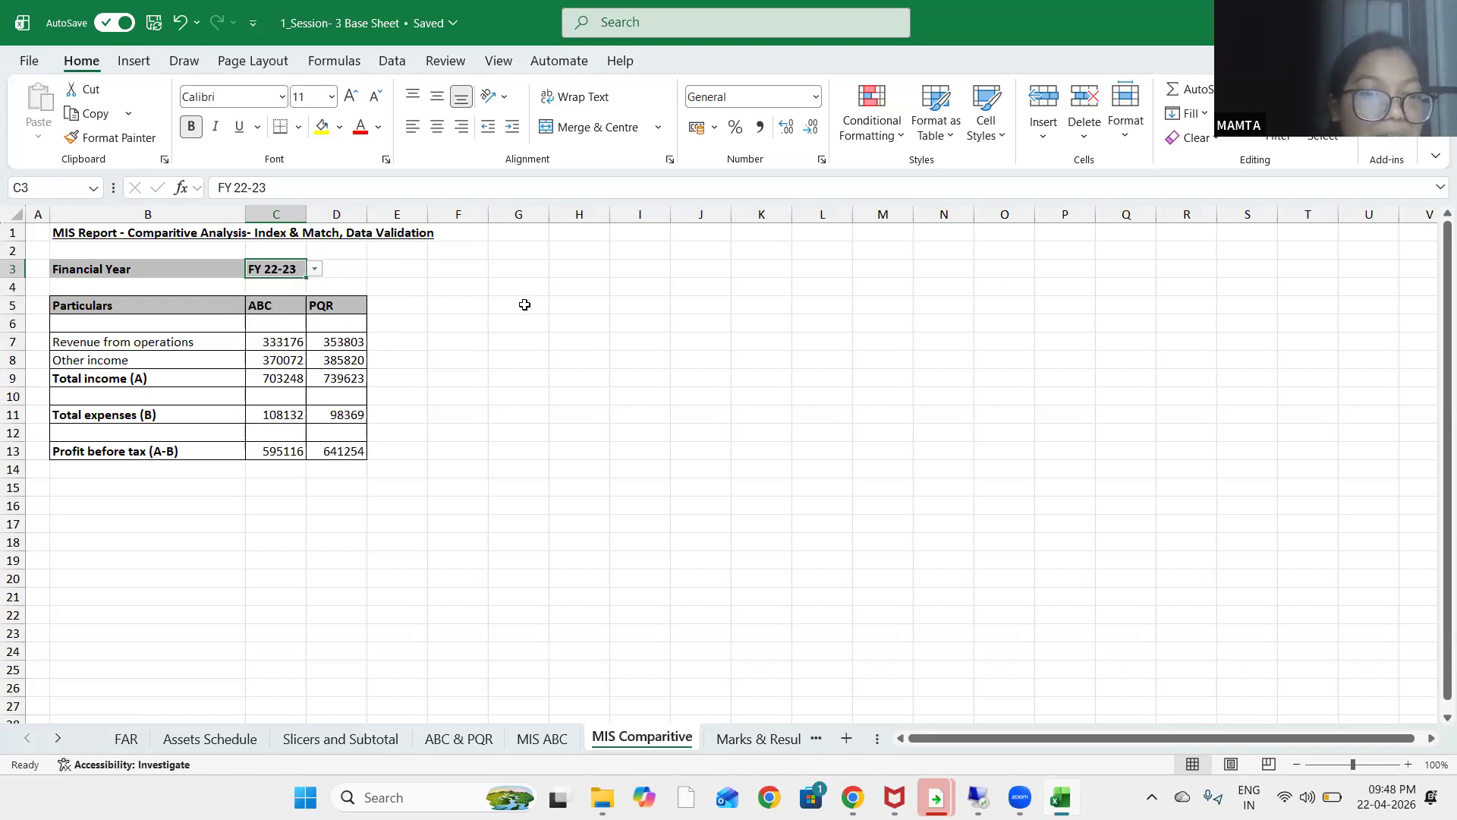
Add a Diff heading in F5 and enter =D7-C7 in F7 for revenue from operations
{"action": "left_click", "coordinate": [453, 305]}
{"action": "type", "text": "Diff"}
{"action": "key", "text": "Return"}
{"action": "key", "text": "Return"}
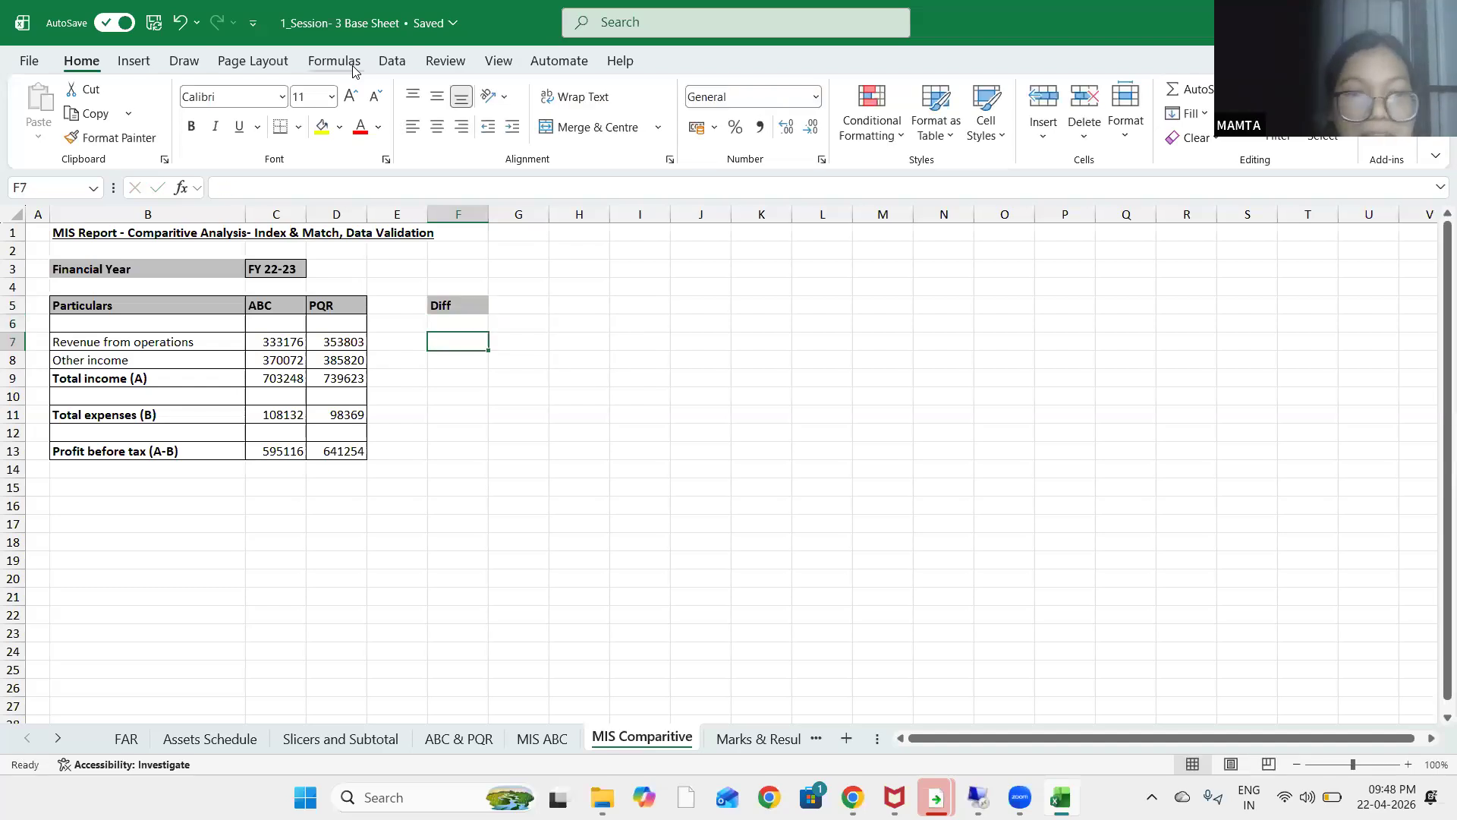
{"action": "type", "text": "="}
{"action": "key", "text": "Left"}
{"action": "key", "text": "Left"}
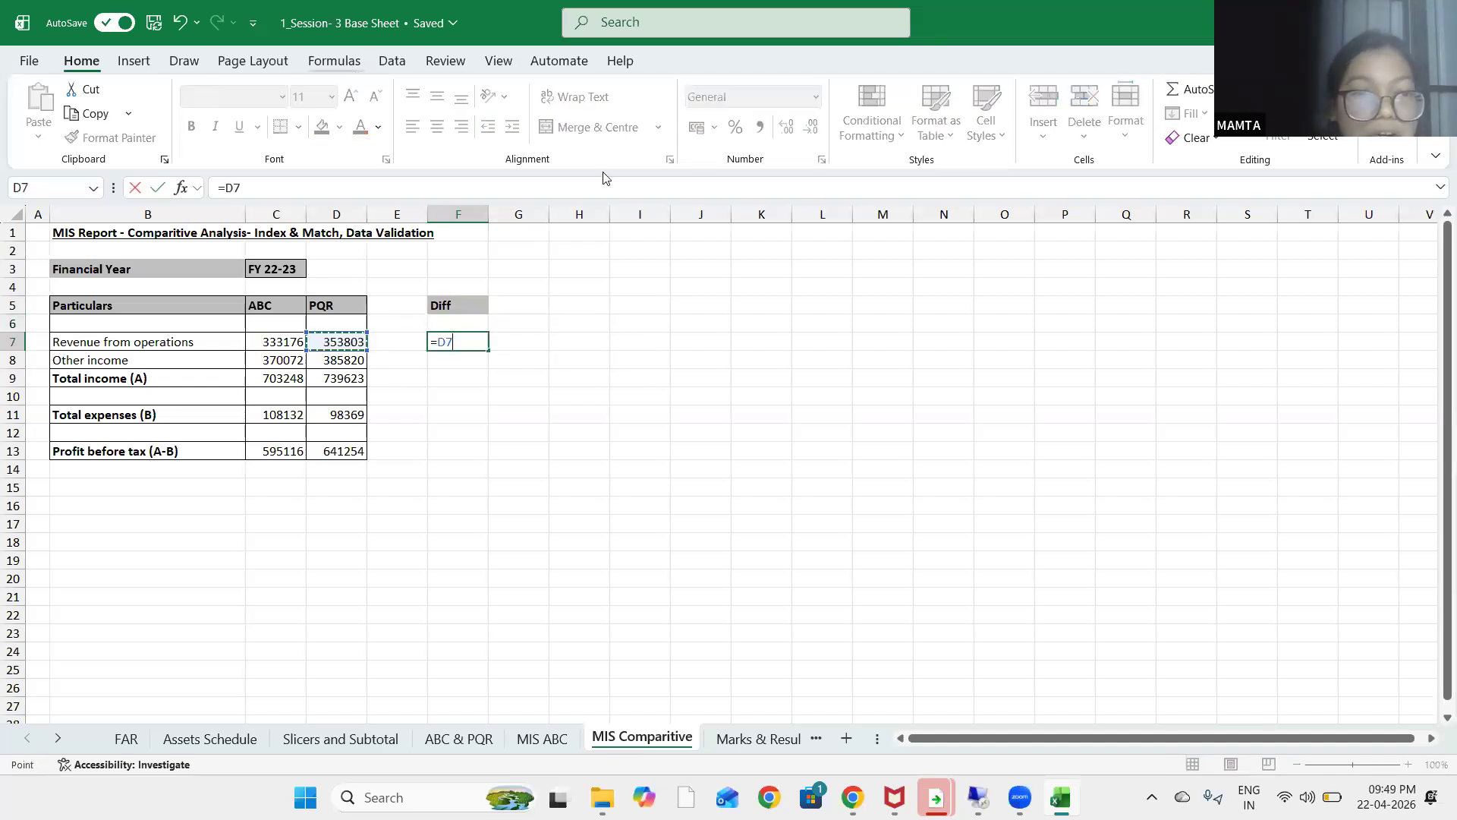
{"action": "type", "text": "-"}
{"action": "key", "text": "Right"}
{"action": "key", "text": "Left"}
{"action": "key", "text": "Left"}
{"action": "key", "text": "Return"}
{"action": "key", "text": "Up"}
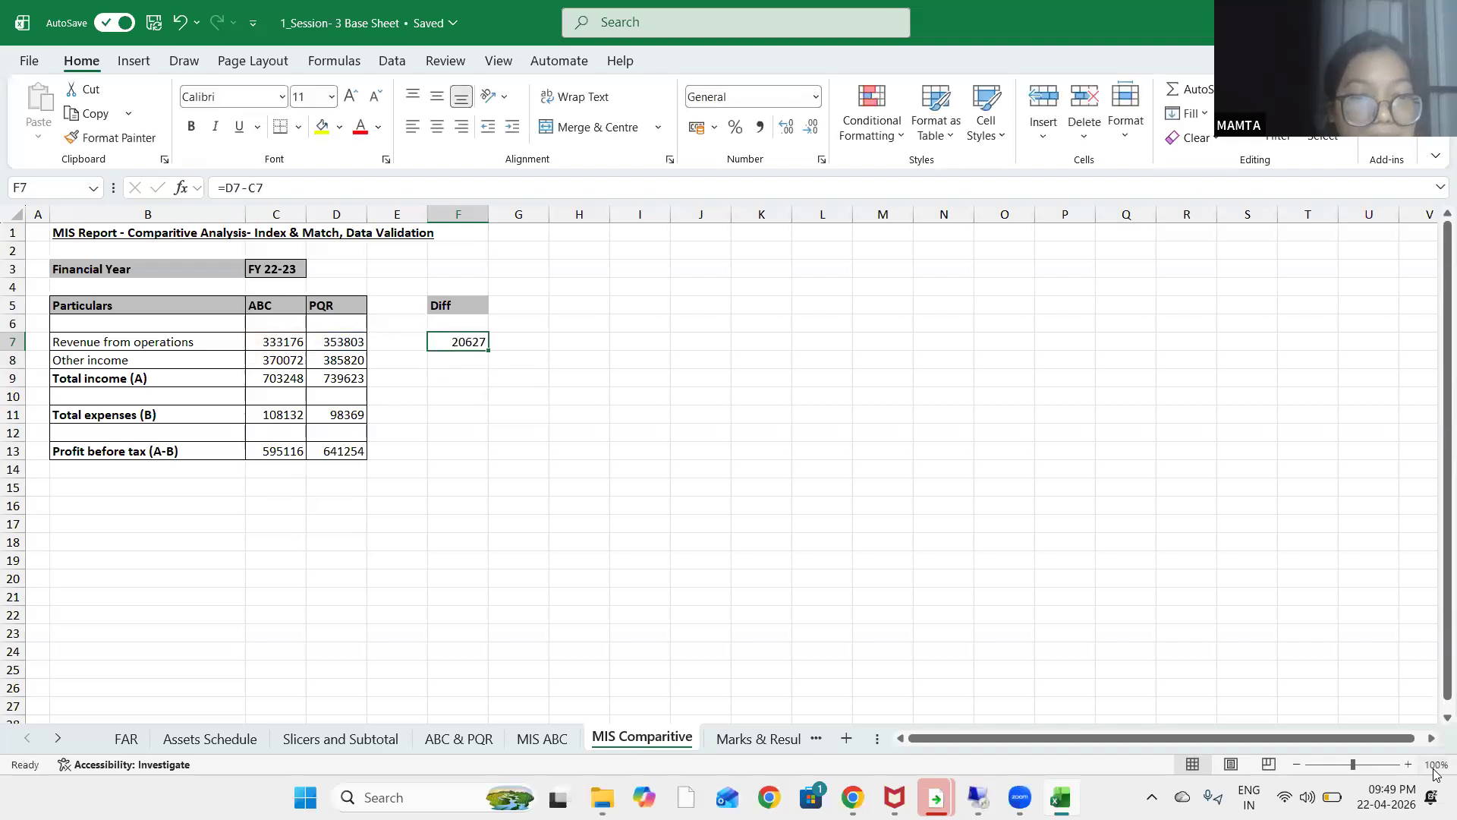
Fill the difference formula from F7 down through F9 for other income and total income
{"action": "key", "text": "shift+Down"}
{"action": "key", "text": "shift+Down"}
{"action": "key", "text": "ctrl+c"}
{"action": "key", "text": "Down"}
{"action": "key", "text": "Up"}
{"action": "key", "text": "shift+Down"}
{"action": "key", "text": "shift+Down"}
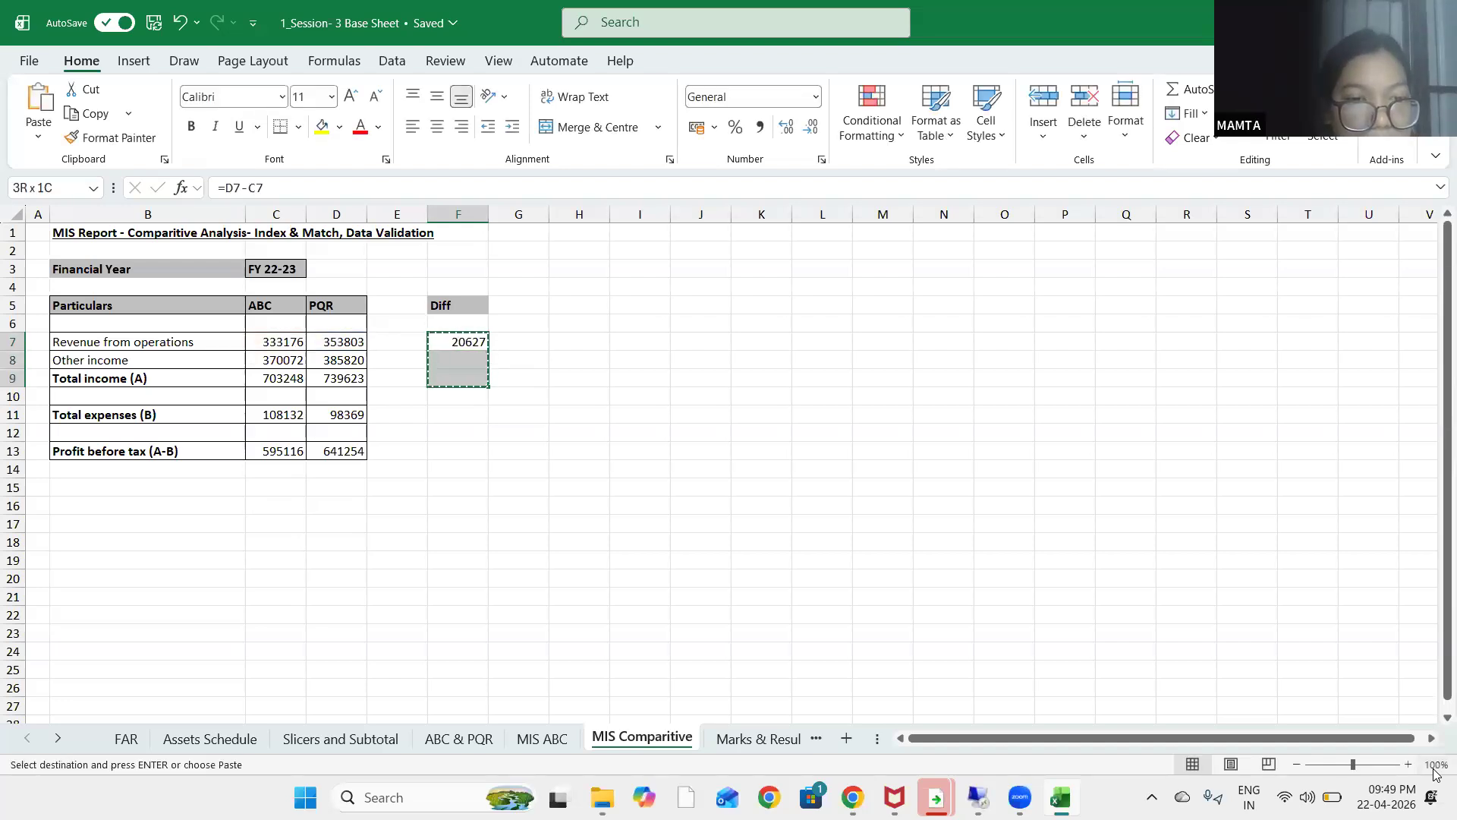
{"action": "key", "text": "ctrl+d"}
Copy the total income difference formula from F9 into F11 and F13 for total expenses and profit before tax
{"action": "key", "text": "Down"}
{"action": "key", "text": "Down"}
{"action": "key", "text": "ctrl+c"}
{"action": "key", "text": "Down"}
{"action": "key", "text": "Down"}
{"action": "key", "text": "Down"}
{"action": "key", "text": "Up"}
{"action": "key", "text": "ctrl+v"}
{"action": "key", "text": "Down"}
{"action": "key", "text": "Down"}
{"action": "key", "text": "ctrl+v"}
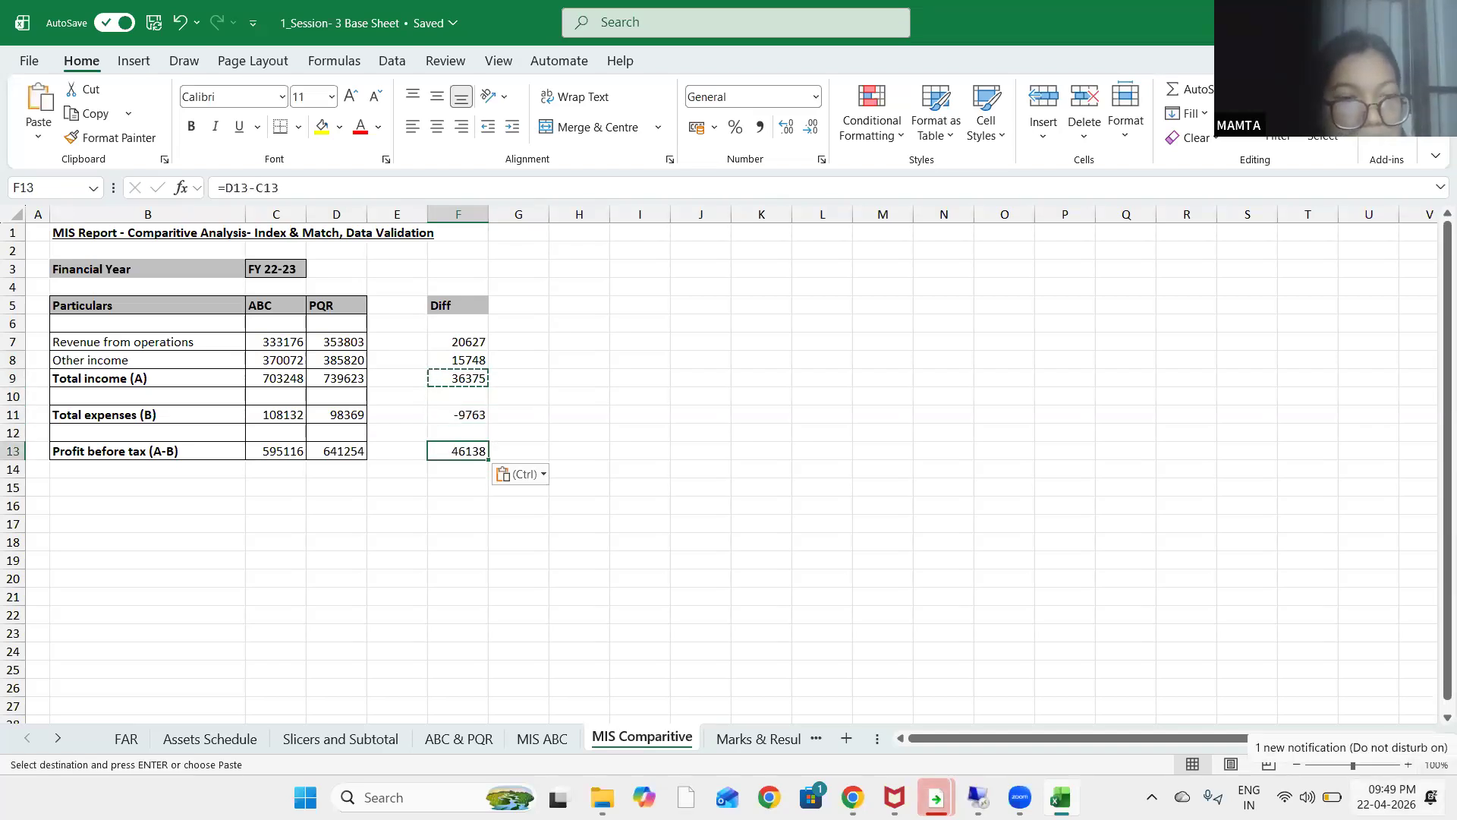
{"action": "key", "text": "Escape"}
Review the Diff column against the ABC and PQR figures for revenue from operations and total expenses
{"action": "key", "text": "Up"}
{"action": "key", "text": "Up"}
{"action": "key", "text": "Up"}
{"action": "key", "text": "Up"}
{"action": "key", "text": "Up"}
{"action": "key", "text": "Up"}
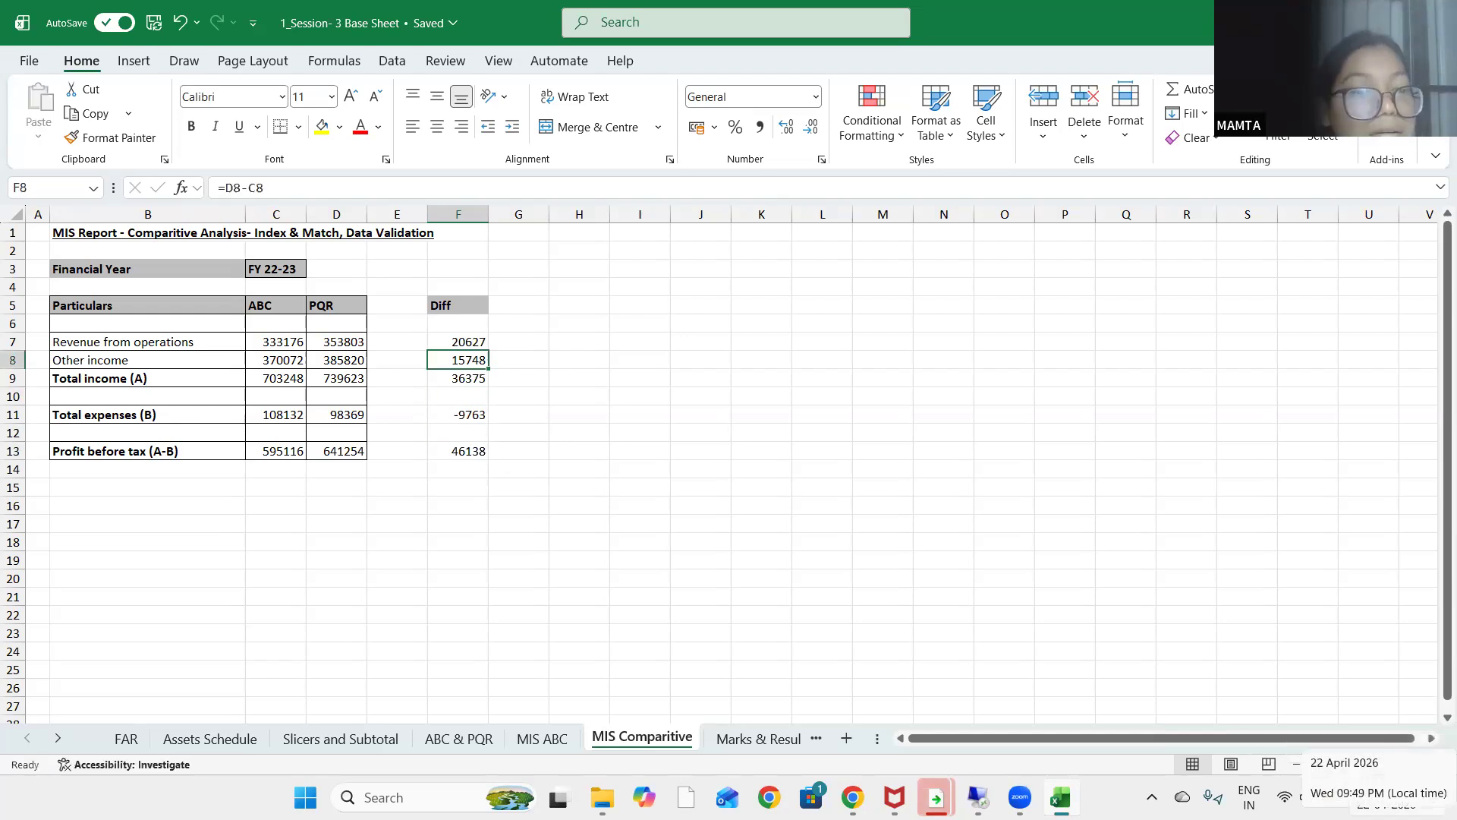
{"action": "key", "text": "Left"}
{"action": "key", "text": "Left"}
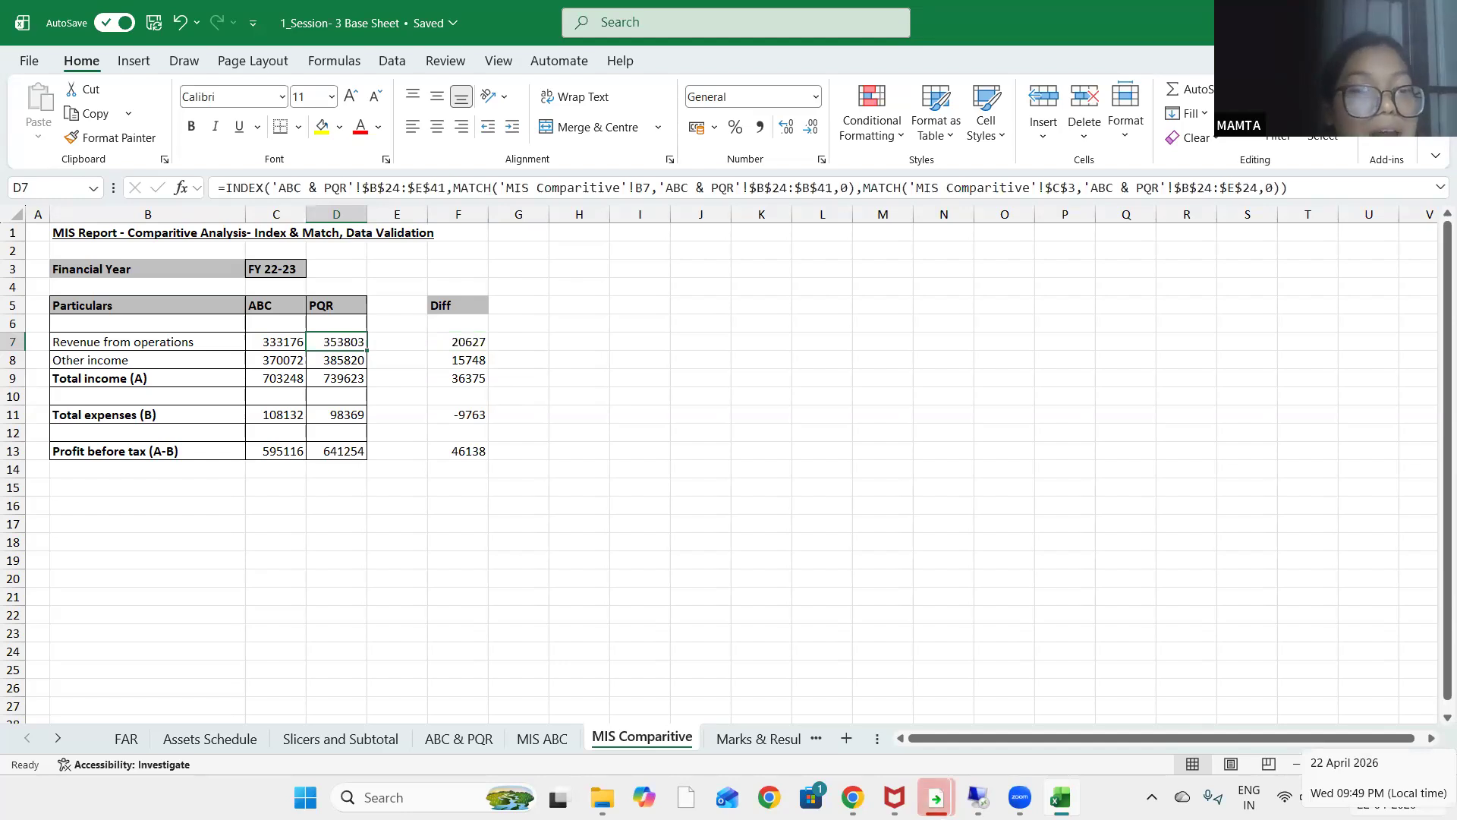
{"action": "key", "text": "Right"}
{"action": "key", "text": "Right"}
{"action": "key", "text": "Down"}
{"action": "key", "text": "Down"}
{"action": "key", "text": "Down"}
{"action": "key", "text": "Down"}
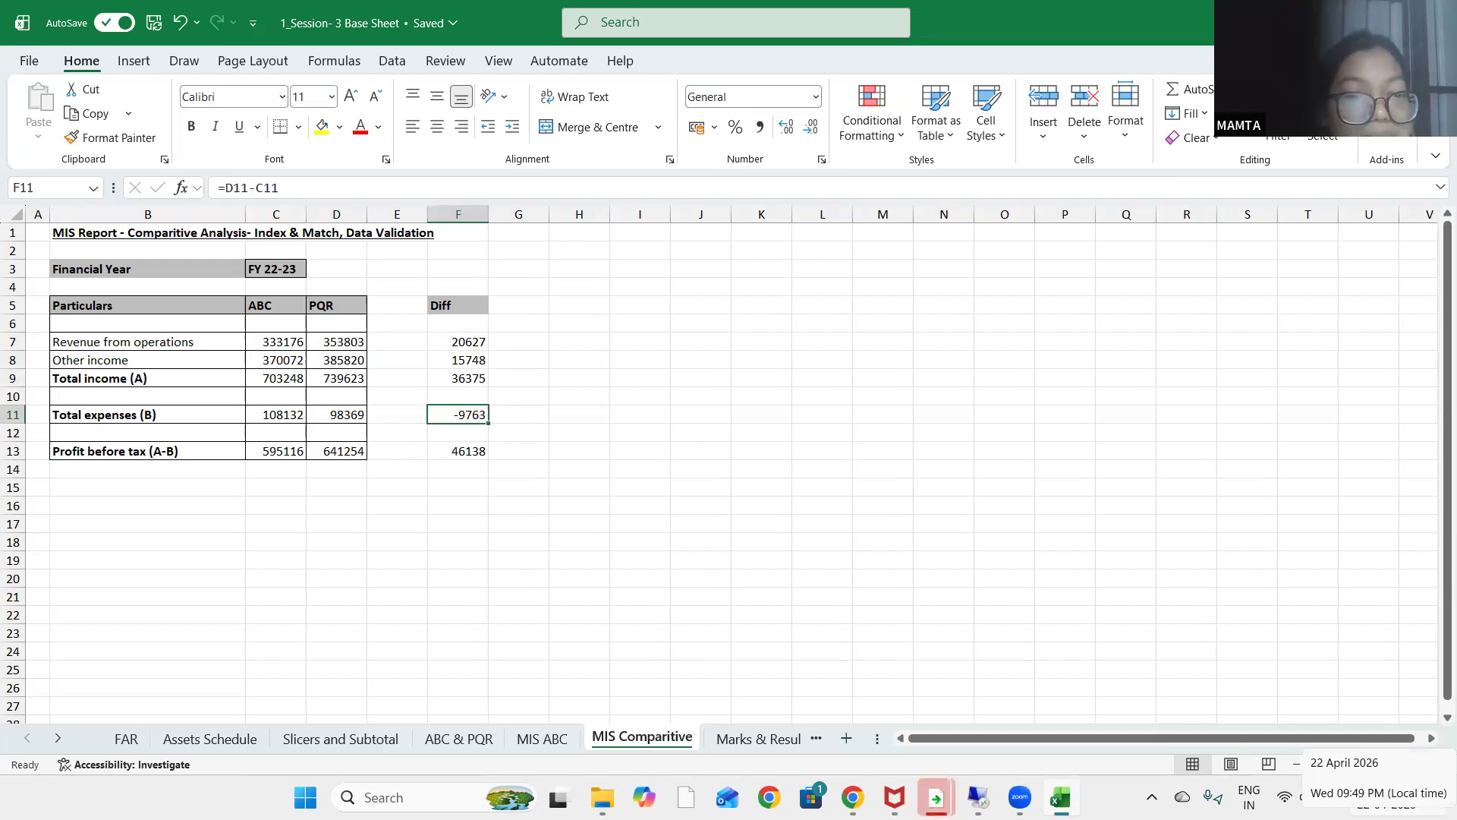
{"action": "key", "text": "Left"}
{"action": "key", "text": "Left"}
{"action": "key", "text": "Left"}
{"action": "key", "text": "Right"}
{"action": "key", "text": "Right"}
{"action": "key", "text": "Right"}
{"action": "key", "text": "Up"}
{"action": "key", "text": "Up"}
{"action": "key", "text": "Up"}
{"action": "key", "text": "Up"}
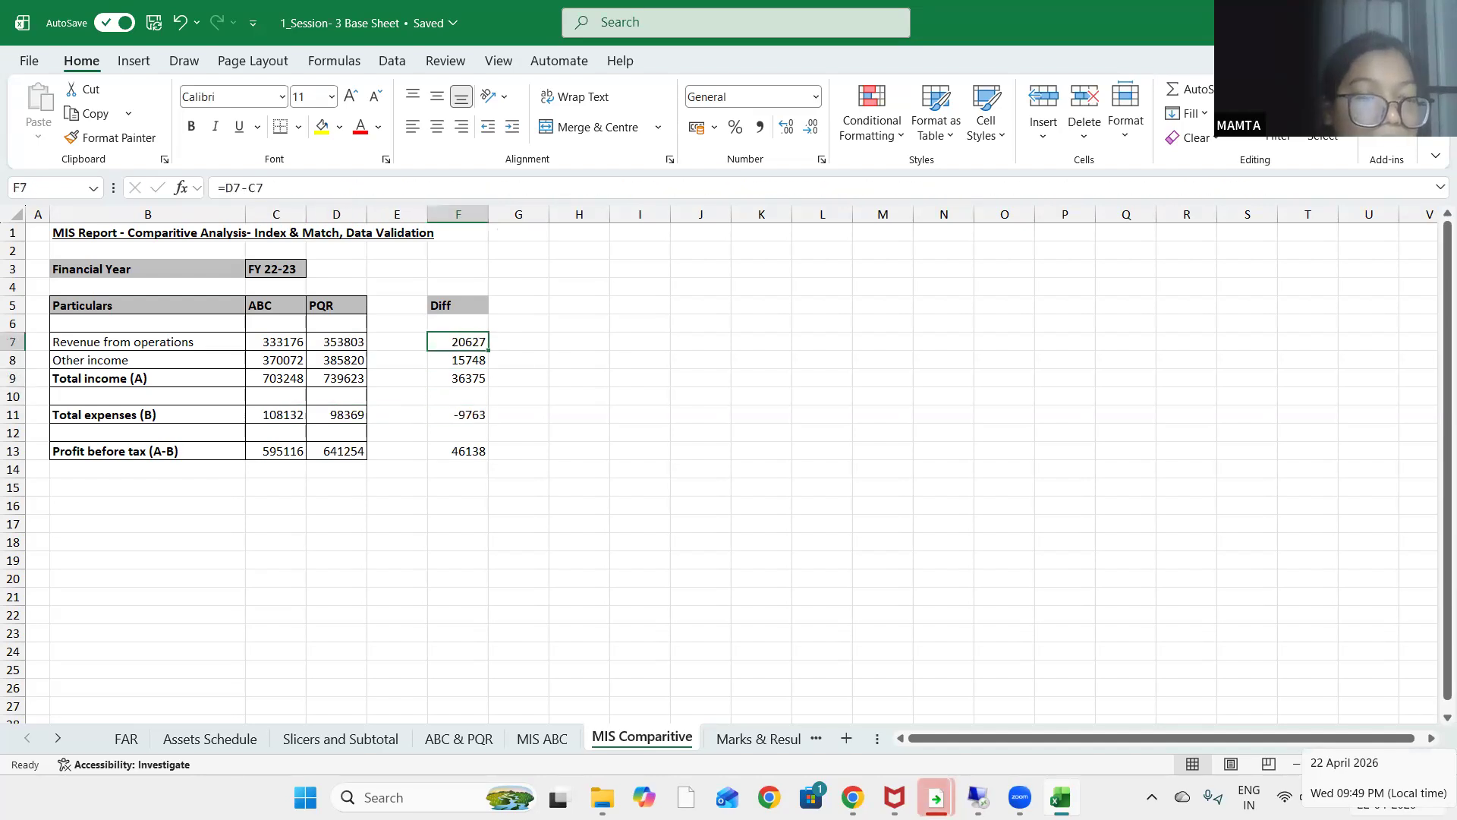
Compare the ABC, PQR and Diff formulas in the revenue and profit before tax rows
{"action": "key", "text": "Left"}
{"action": "key", "text": "Left"}
{"action": "key", "text": "Left"}
{"action": "key", "text": "Left"}
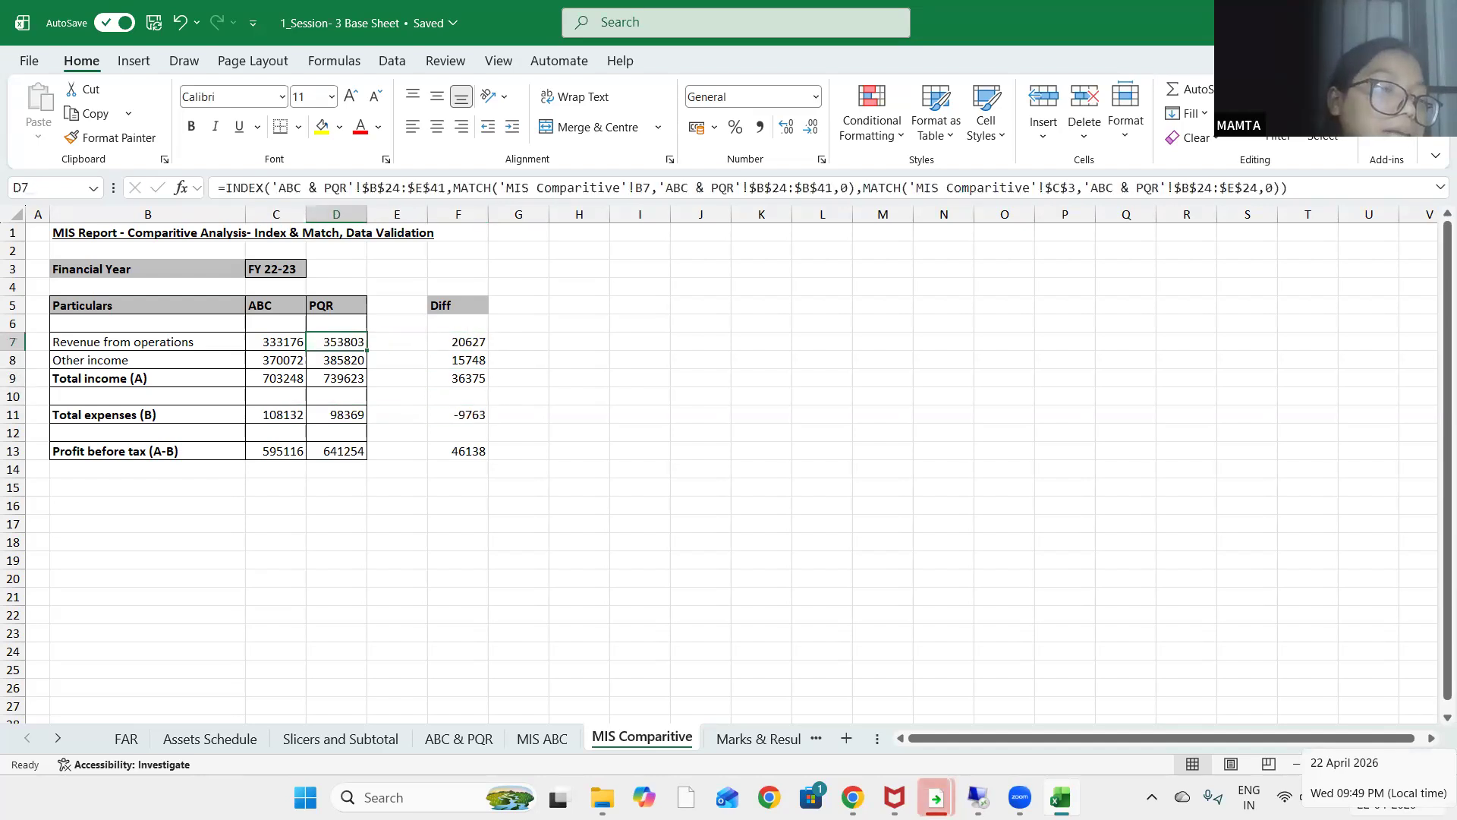
{"action": "key", "text": "Right"}
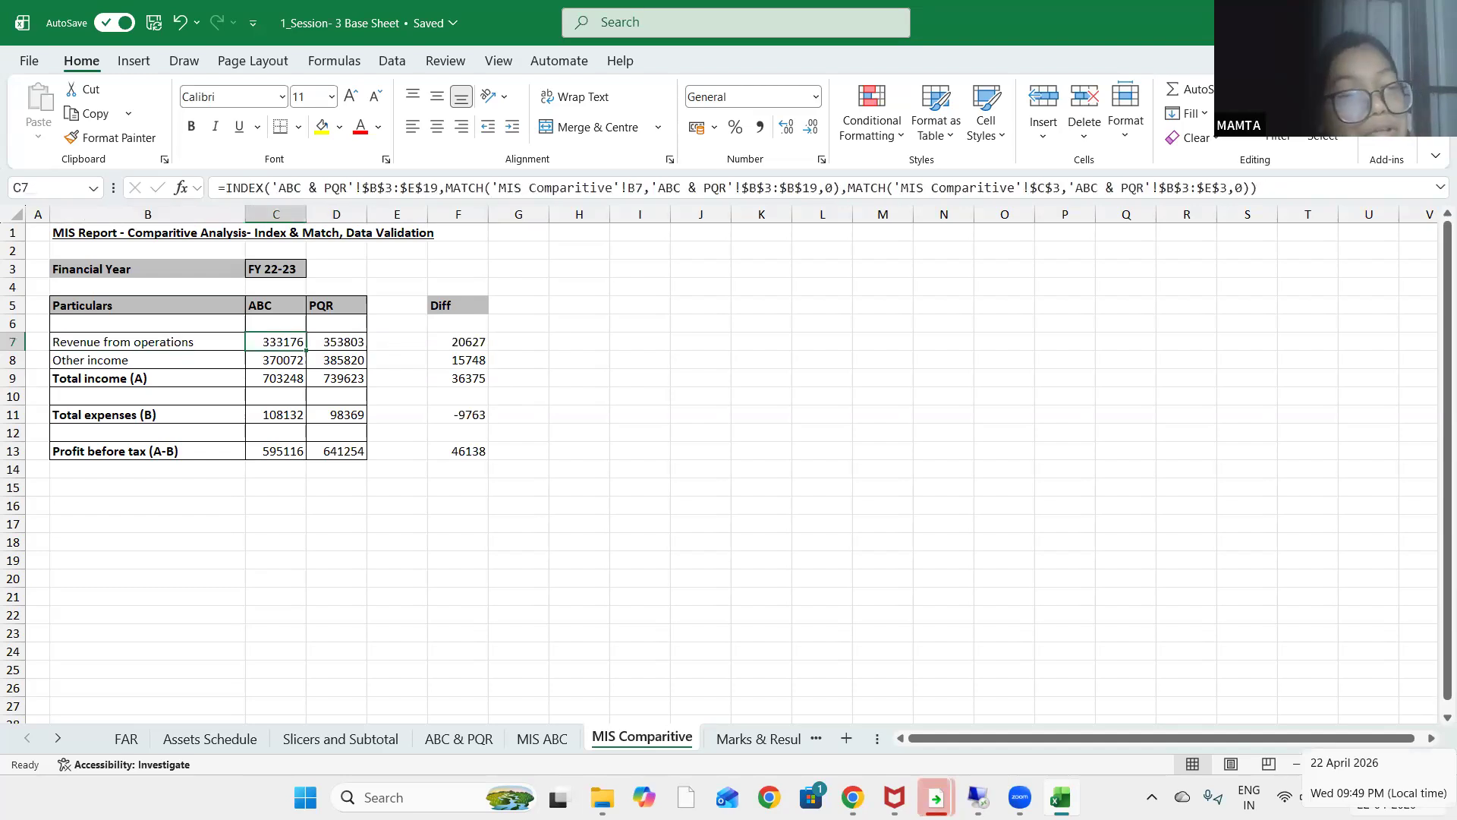
{"action": "key", "text": "Down"}
{"action": "key", "text": "Down"}
{"action": "key", "text": "Down"}
{"action": "key", "text": "Down"}
{"action": "key", "text": "Down"}
{"action": "key", "text": "Down"}
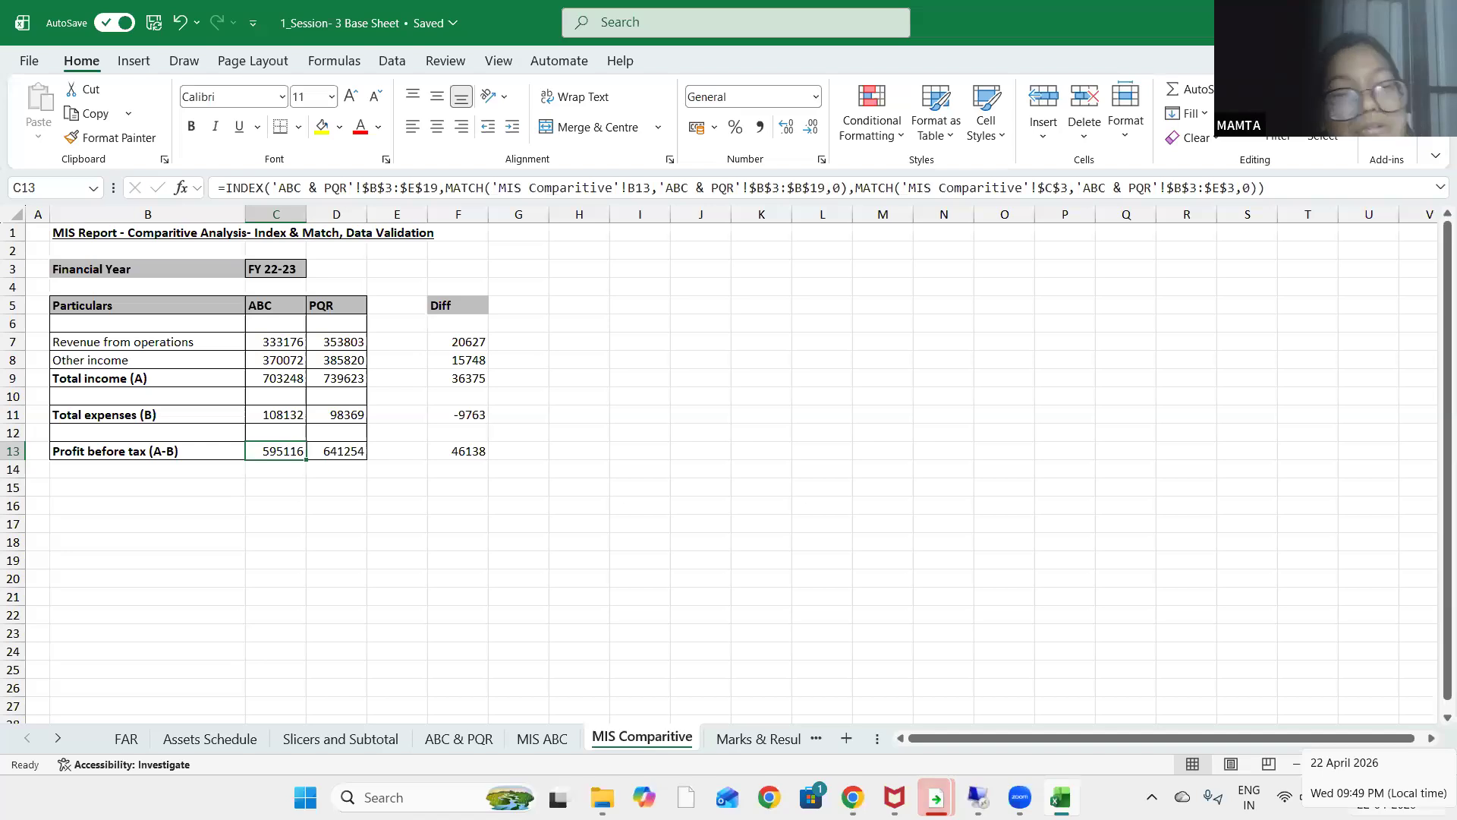
{"action": "key", "text": "Right"}
{"action": "key", "text": "Right"}
{"action": "key", "text": "Right"}
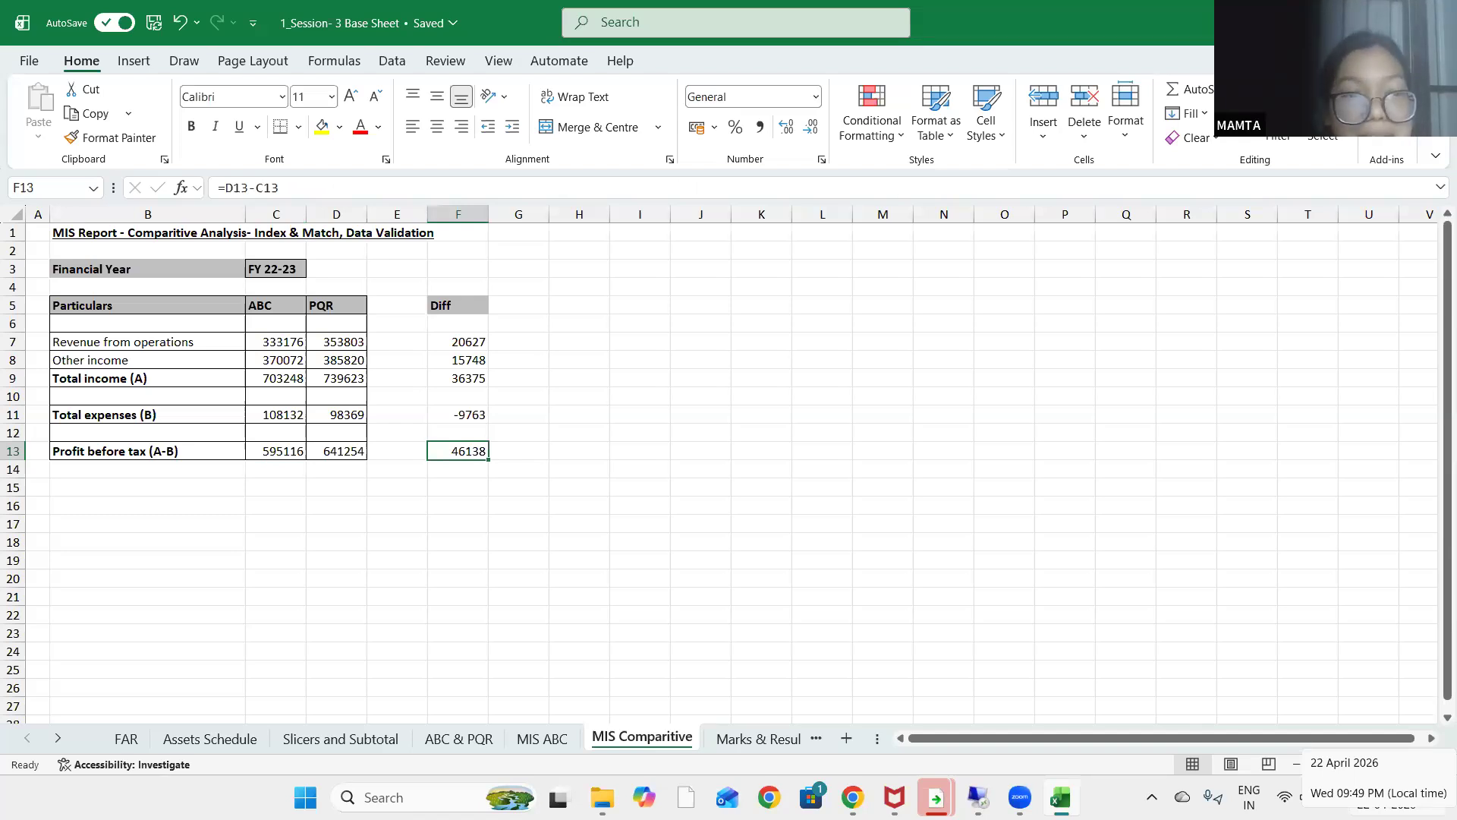
Open the data validation settings of financial year cell C3 and choose List as the allowed type
{"action": "left_click", "coordinate": [328, 270]}
{"action": "left_click", "coordinate": [258, 264]}
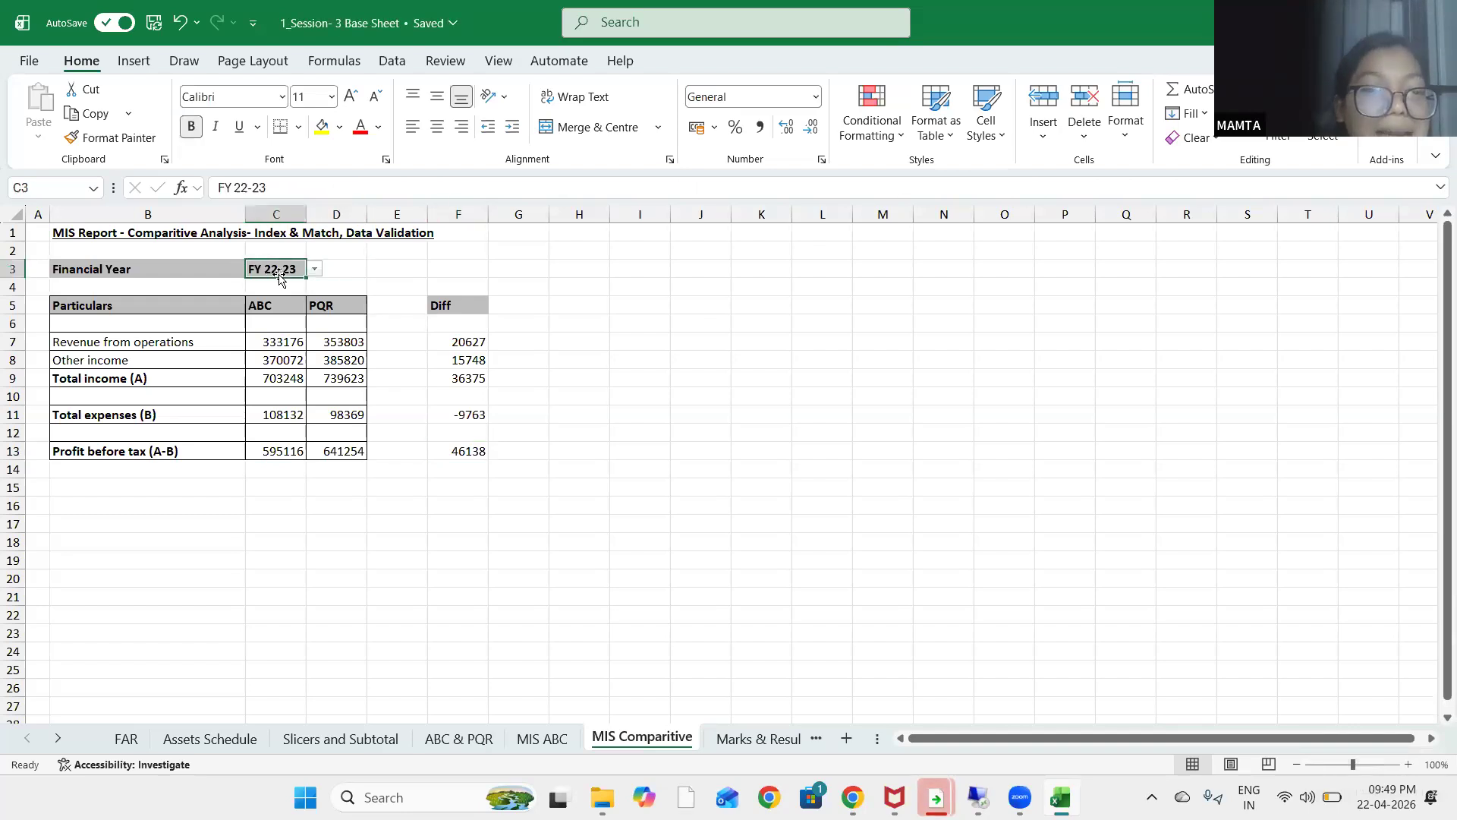
{"action": "left_click", "coordinate": [393, 63]}
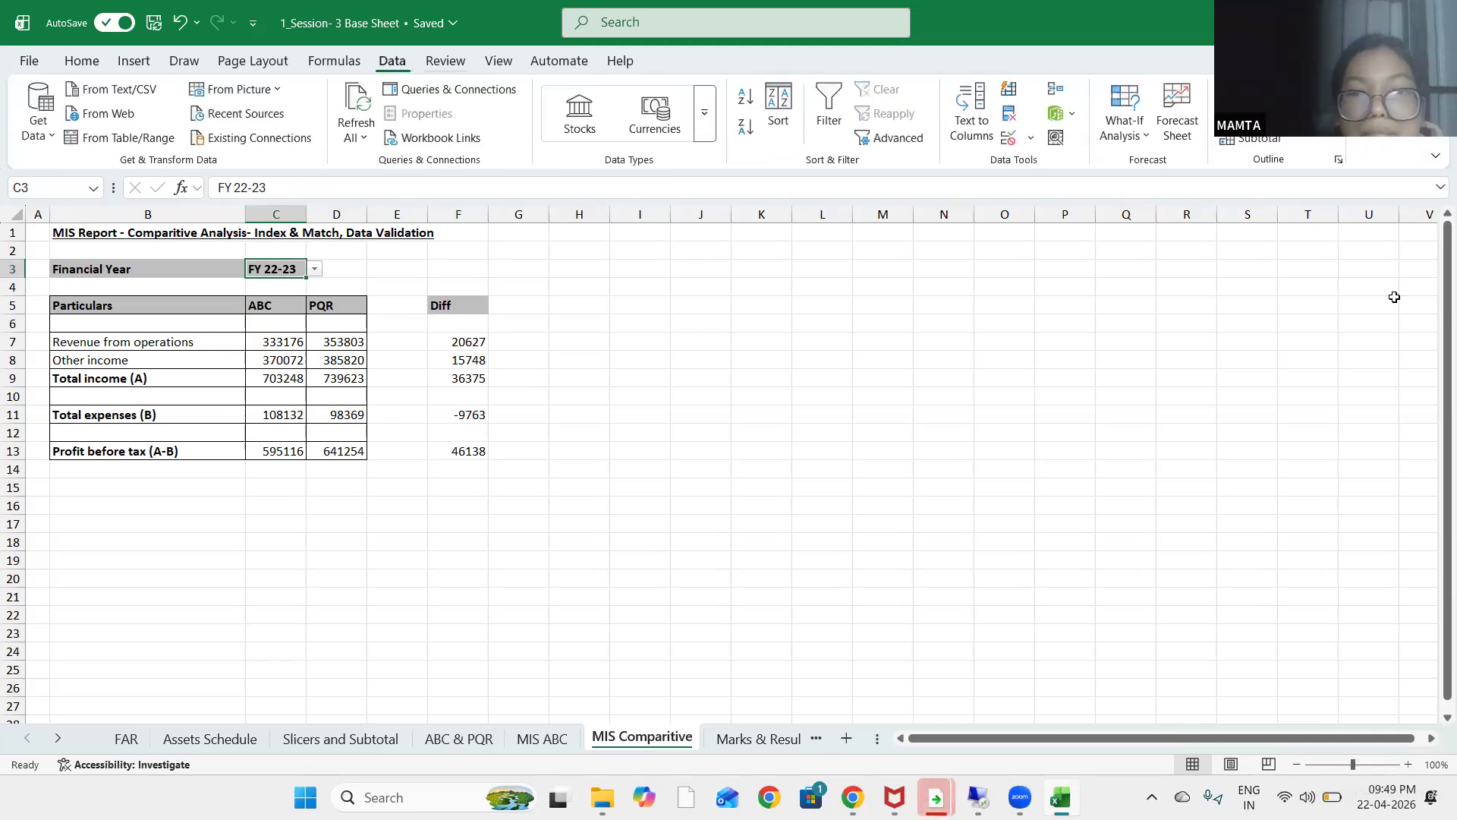
{"action": "left_click", "coordinate": [1032, 136]}
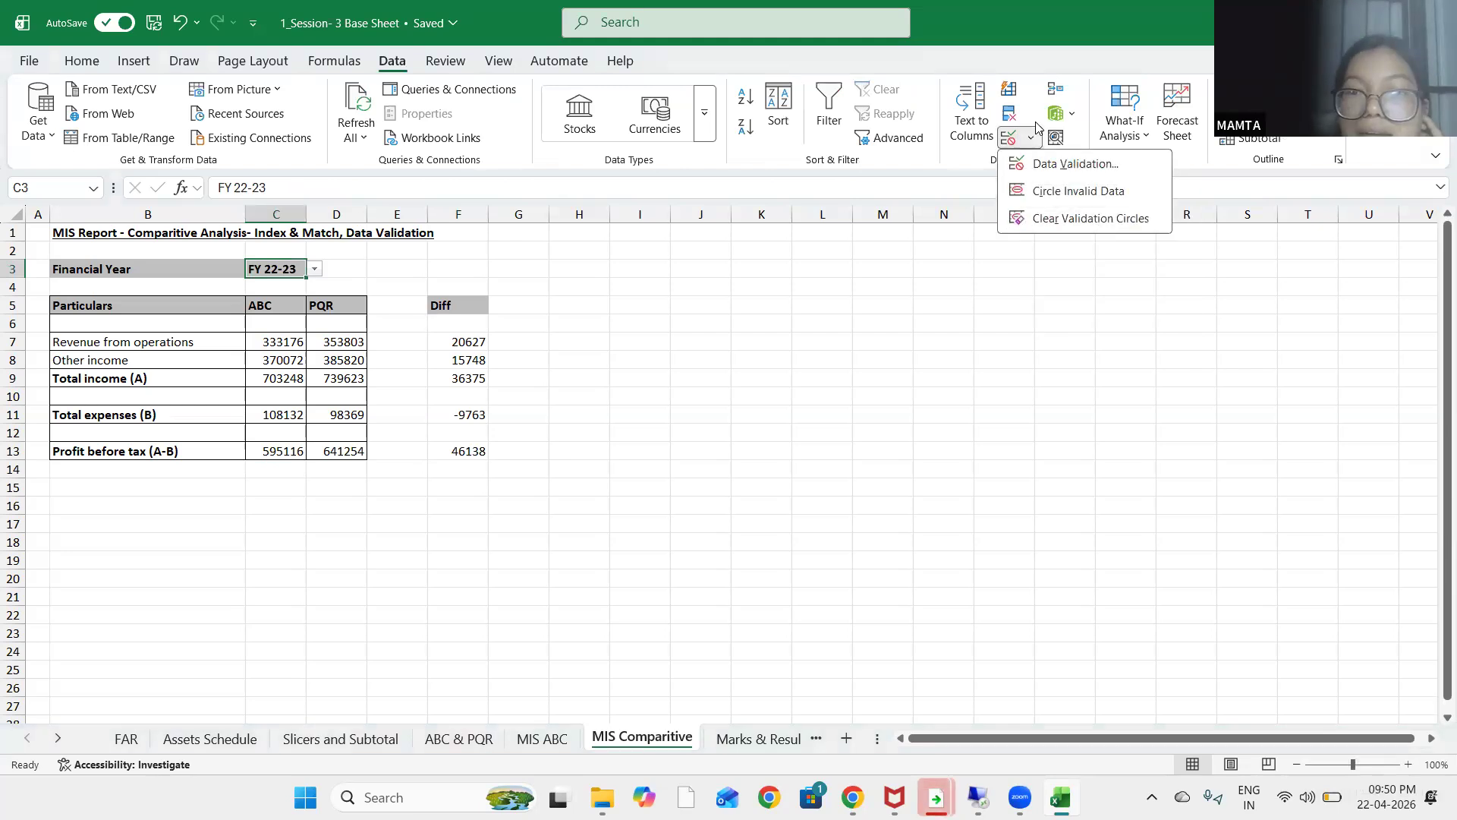
{"action": "left_click", "coordinate": [1054, 164]}
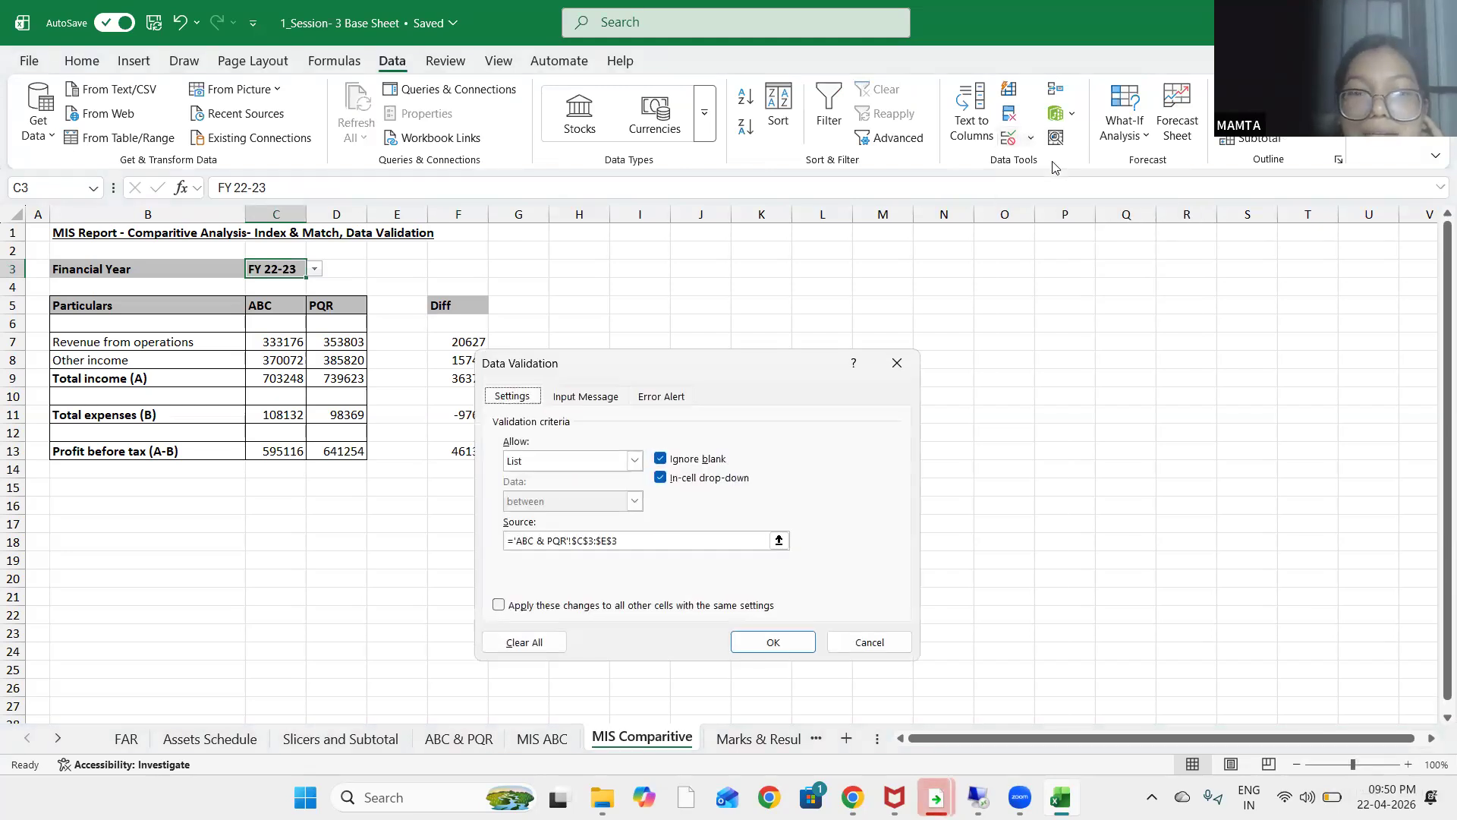
{"action": "left_click", "coordinate": [634, 460]}
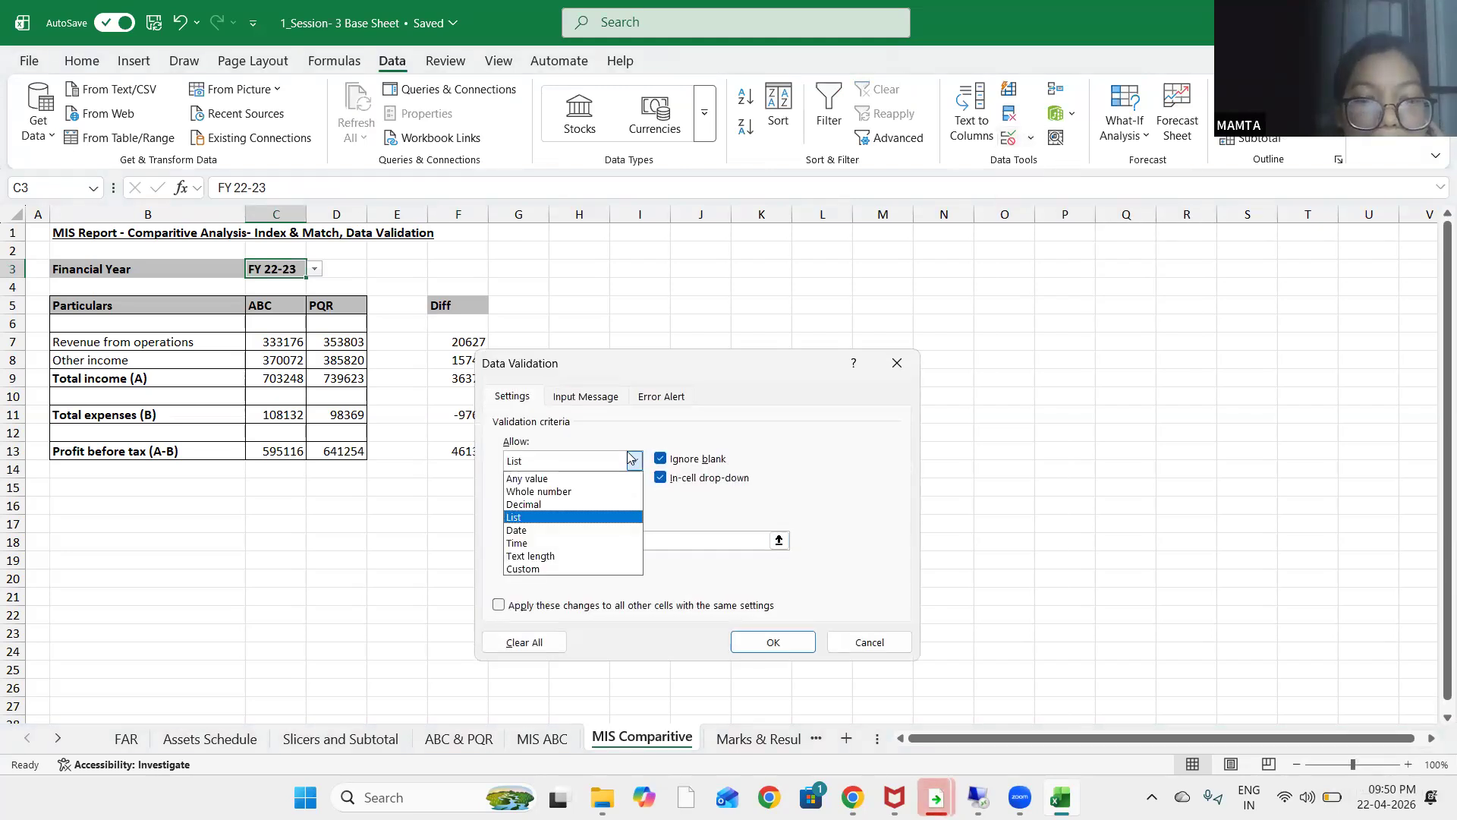
{"action": "left_click", "coordinate": [576, 465]}
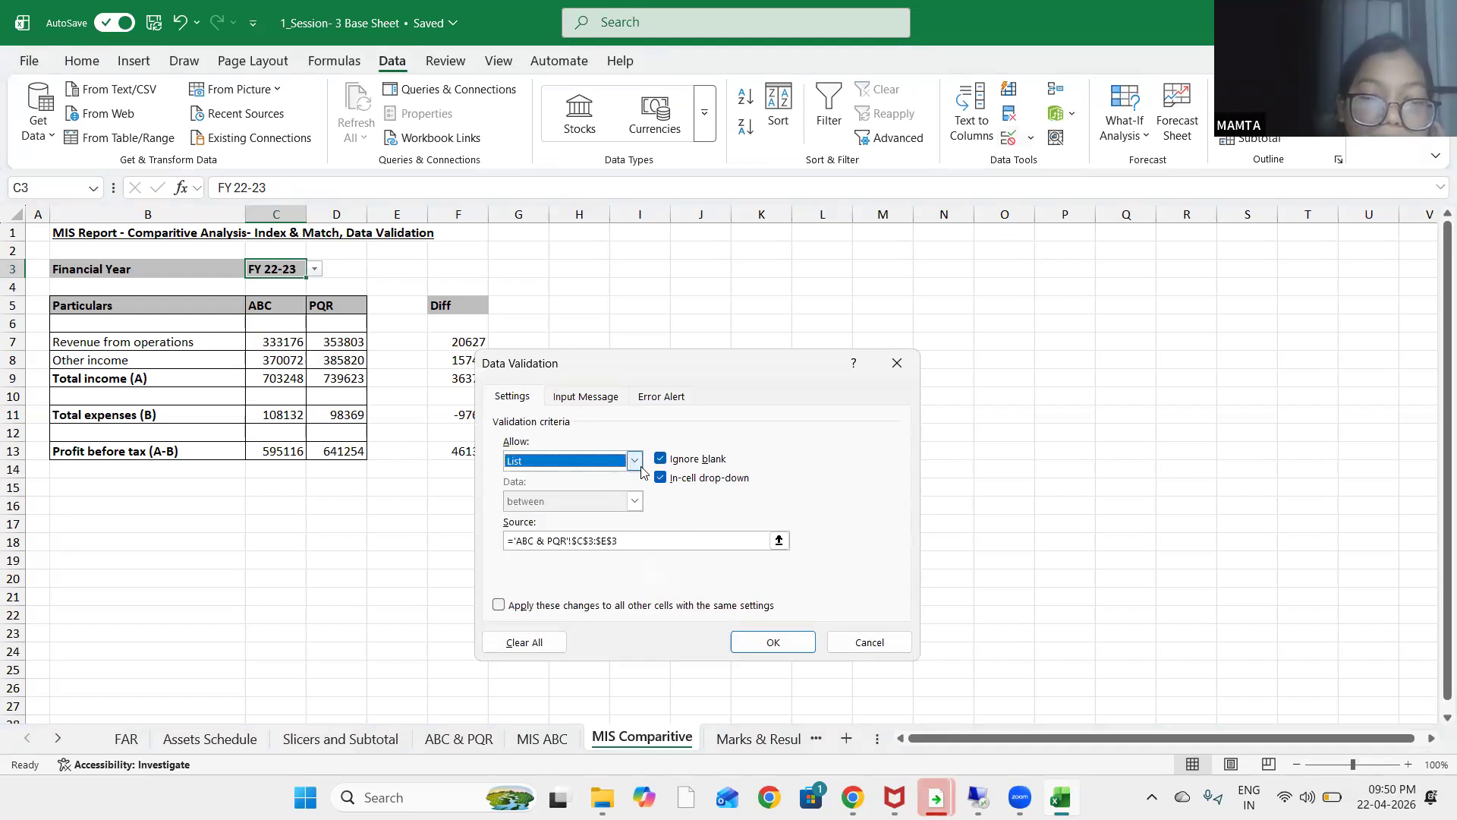
{"action": "left_click", "coordinate": [636, 464]}
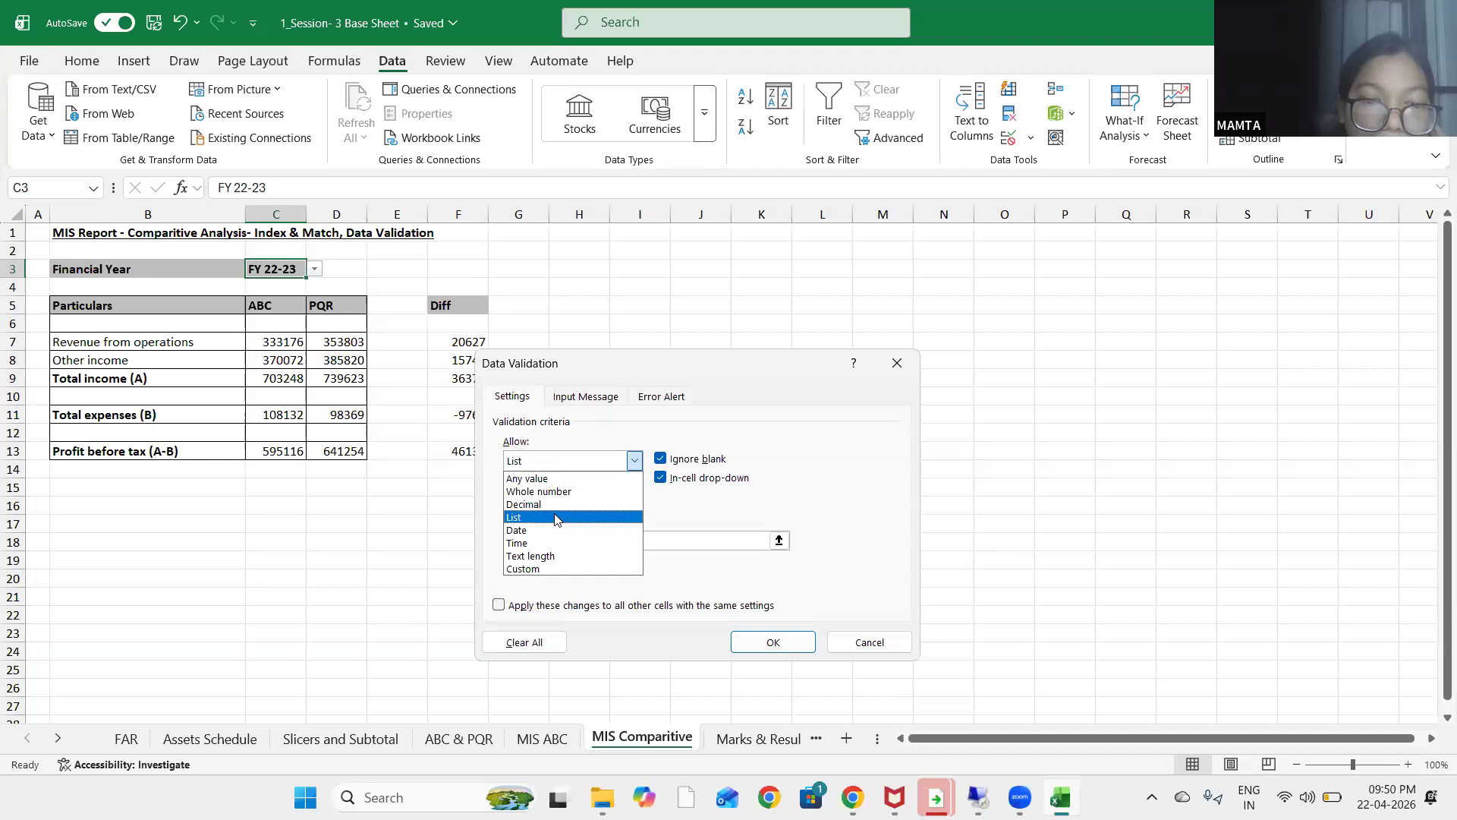
{"action": "left_click", "coordinate": [556, 519]}
Replace the validation list's source with ='ABC & PQR'!$B$3:$E$3 and apply it to C3
{"action": "left_click", "coordinate": [661, 539]}
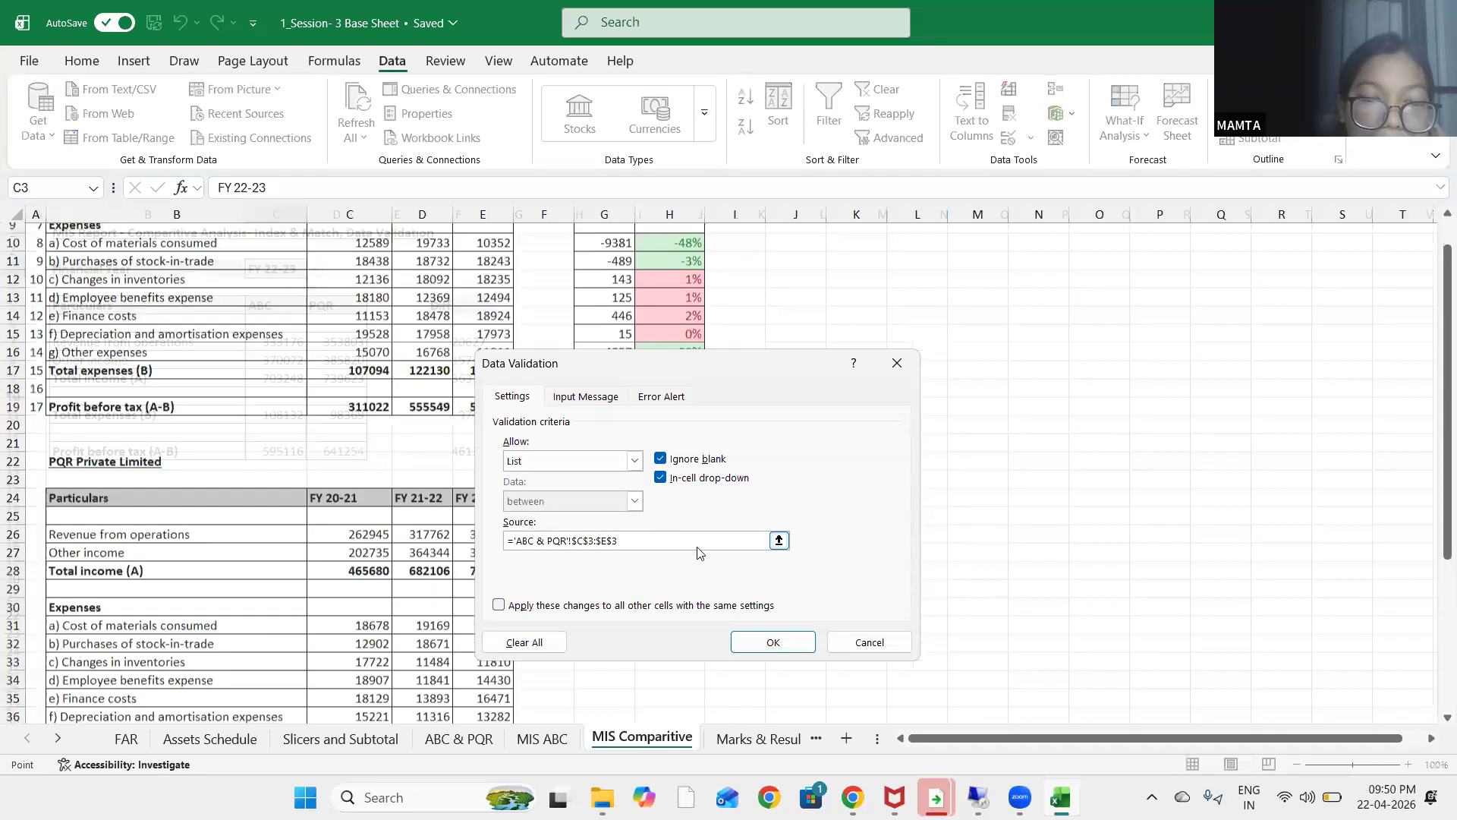
{"action": "key", "text": "BackSpace"}
{"action": "key", "text": "BackSpace"}
{"action": "key", "text": "BackSpace"}
{"action": "key", "text": "BackSpace"}
{"action": "key", "text": "BackSpace"}
{"action": "key", "text": "BackSpace"}
{"action": "key", "text": "BackSpace"}
{"action": "key", "text": "BackSpace"}
{"action": "key", "text": "BackSpace"}
{"action": "key", "text": "BackSpace"}
{"action": "key", "text": "BackSpace"}
{"action": "key", "text": "BackSpace"}
{"action": "key", "text": "BackSpace"}
{"action": "key", "text": "BackSpace"}
{"action": "key", "text": "BackSpace"}
{"action": "key", "text": "BackSpace"}
{"action": "key", "text": "BackSpace"}
{"action": "key", "text": "BackSpace"}
{"action": "key", "text": "BackSpace"}
{"action": "key", "text": "BackSpace"}
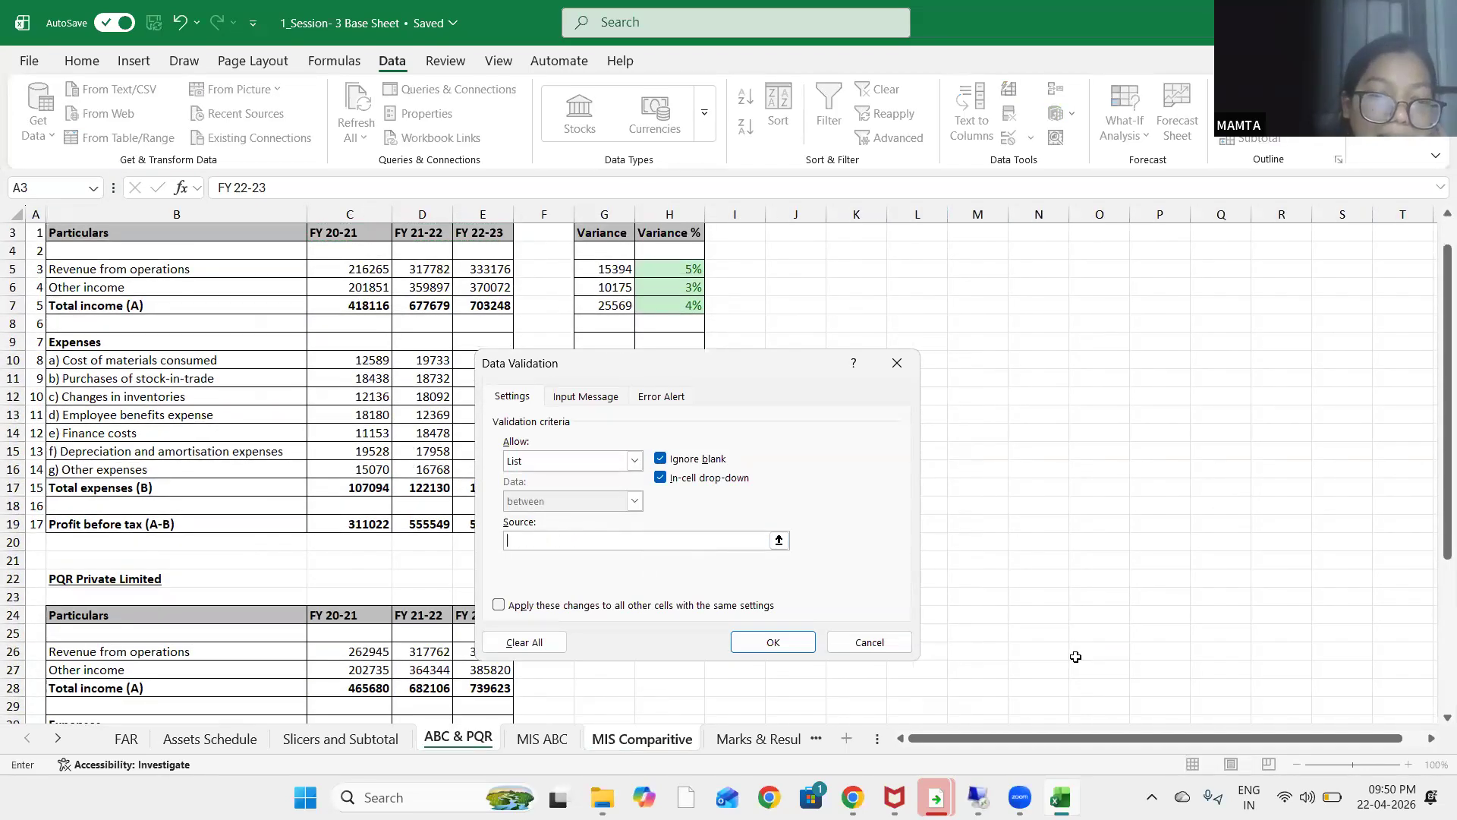
{"action": "left_click_drag", "start_coordinate": [258, 240], "coordinate": [487, 232]}
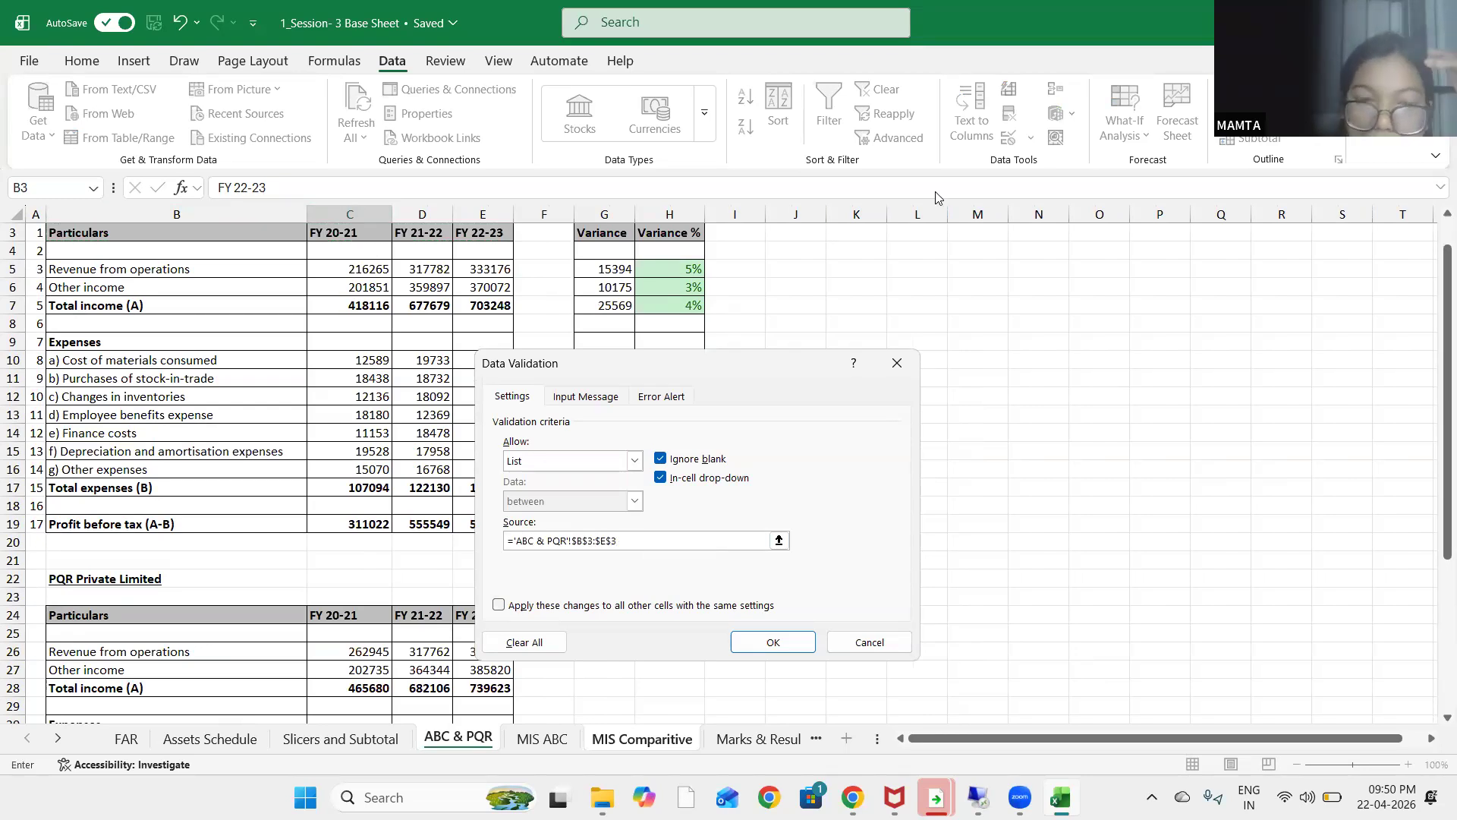
{"action": "key", "text": "Return"}
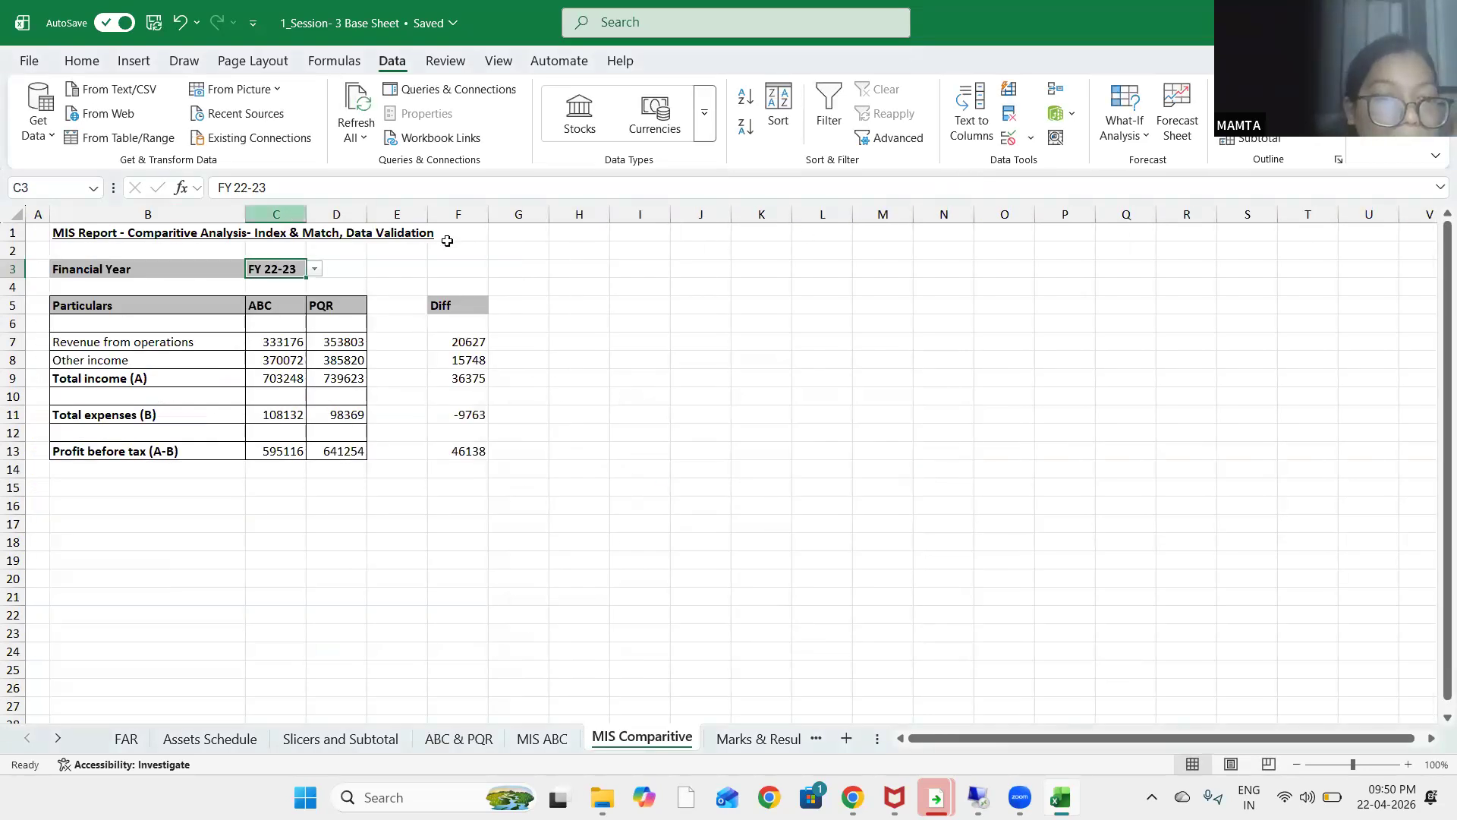
Switch the financial year in C3 to FY 21-22 to test the drop-down list
{"action": "left_click", "coordinate": [373, 254]}
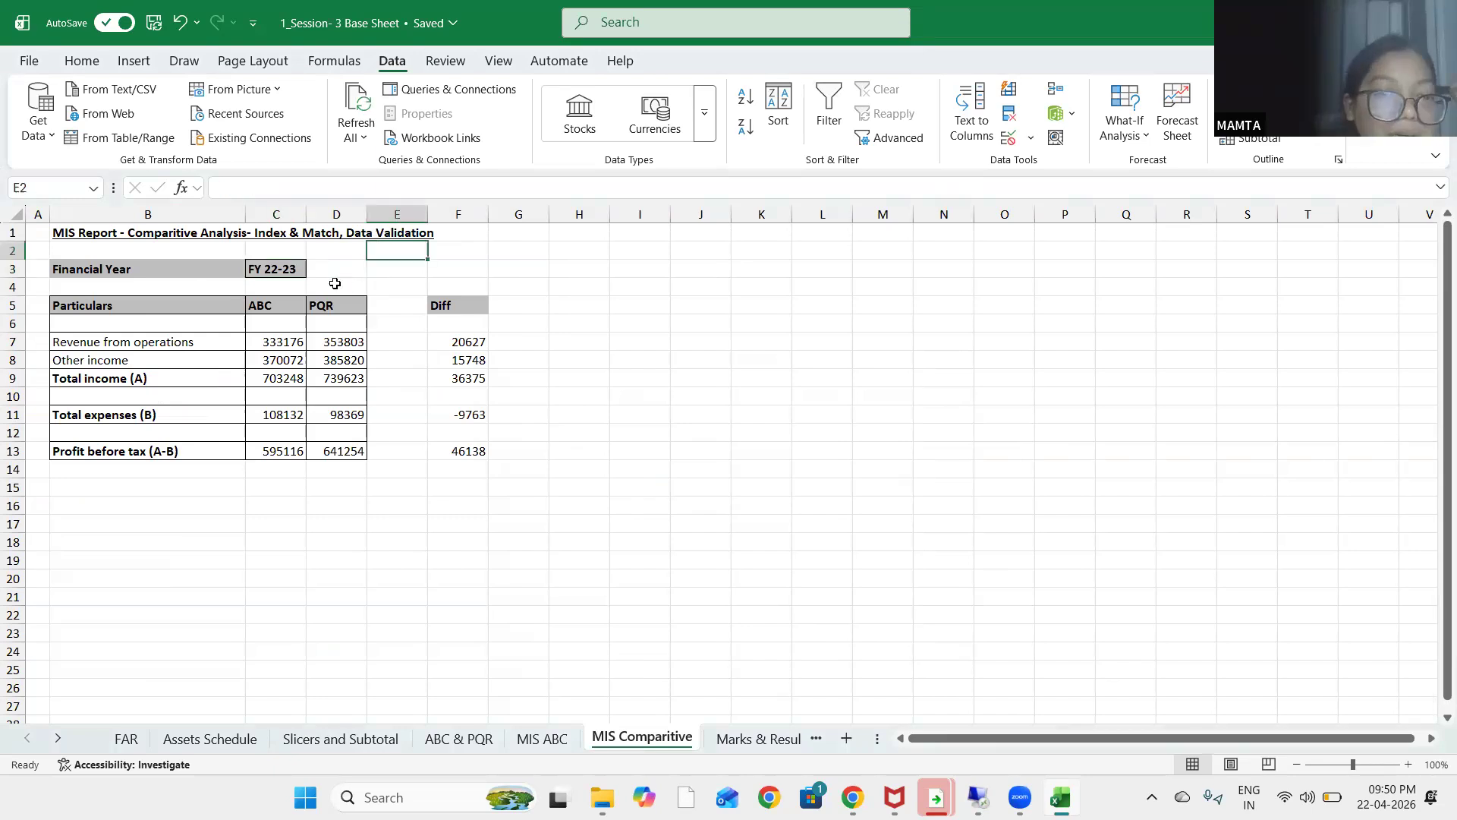
{"action": "left_click", "coordinate": [279, 270]}
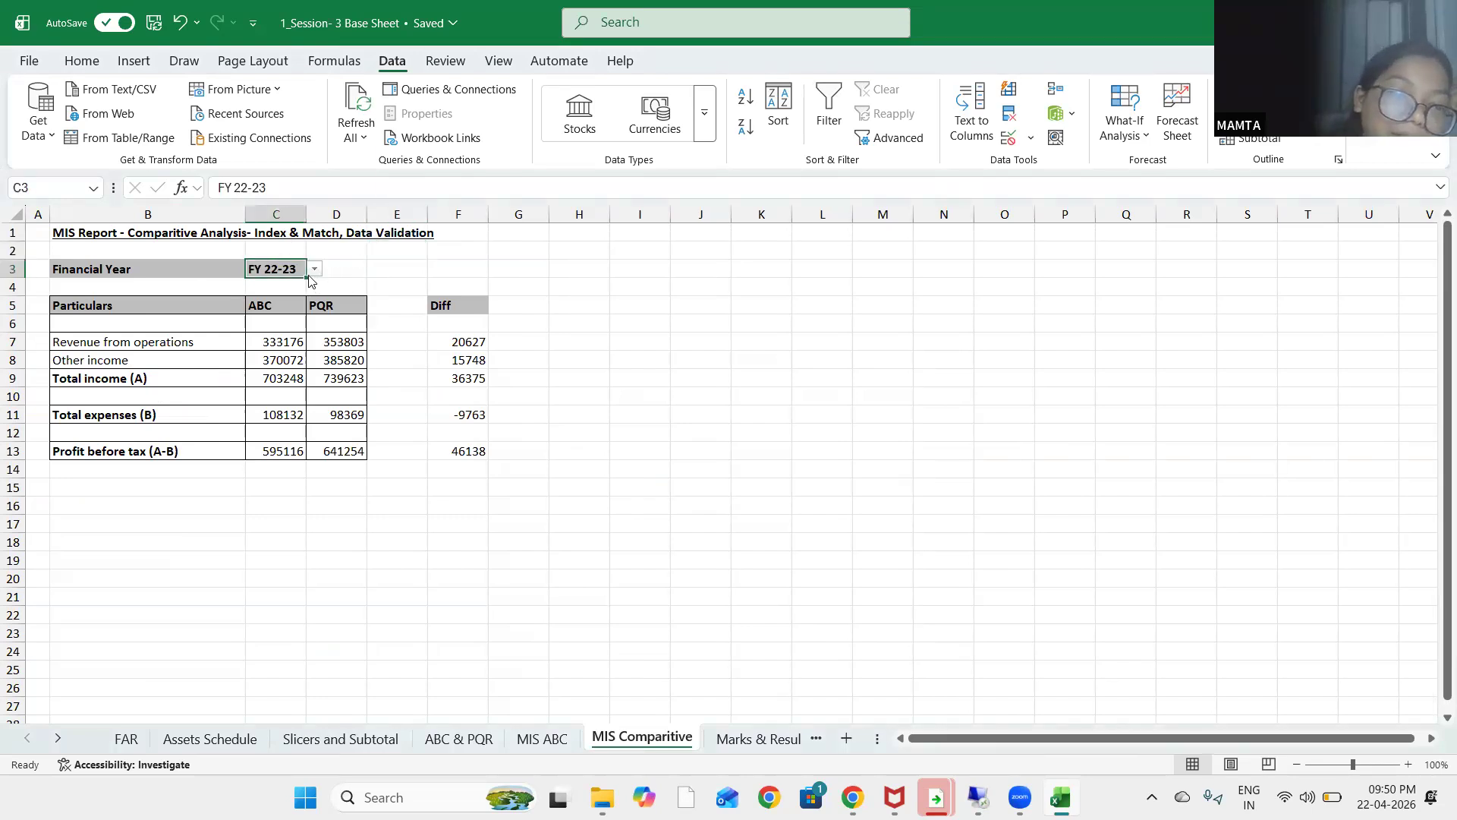
{"action": "left_click", "coordinate": [315, 269]}
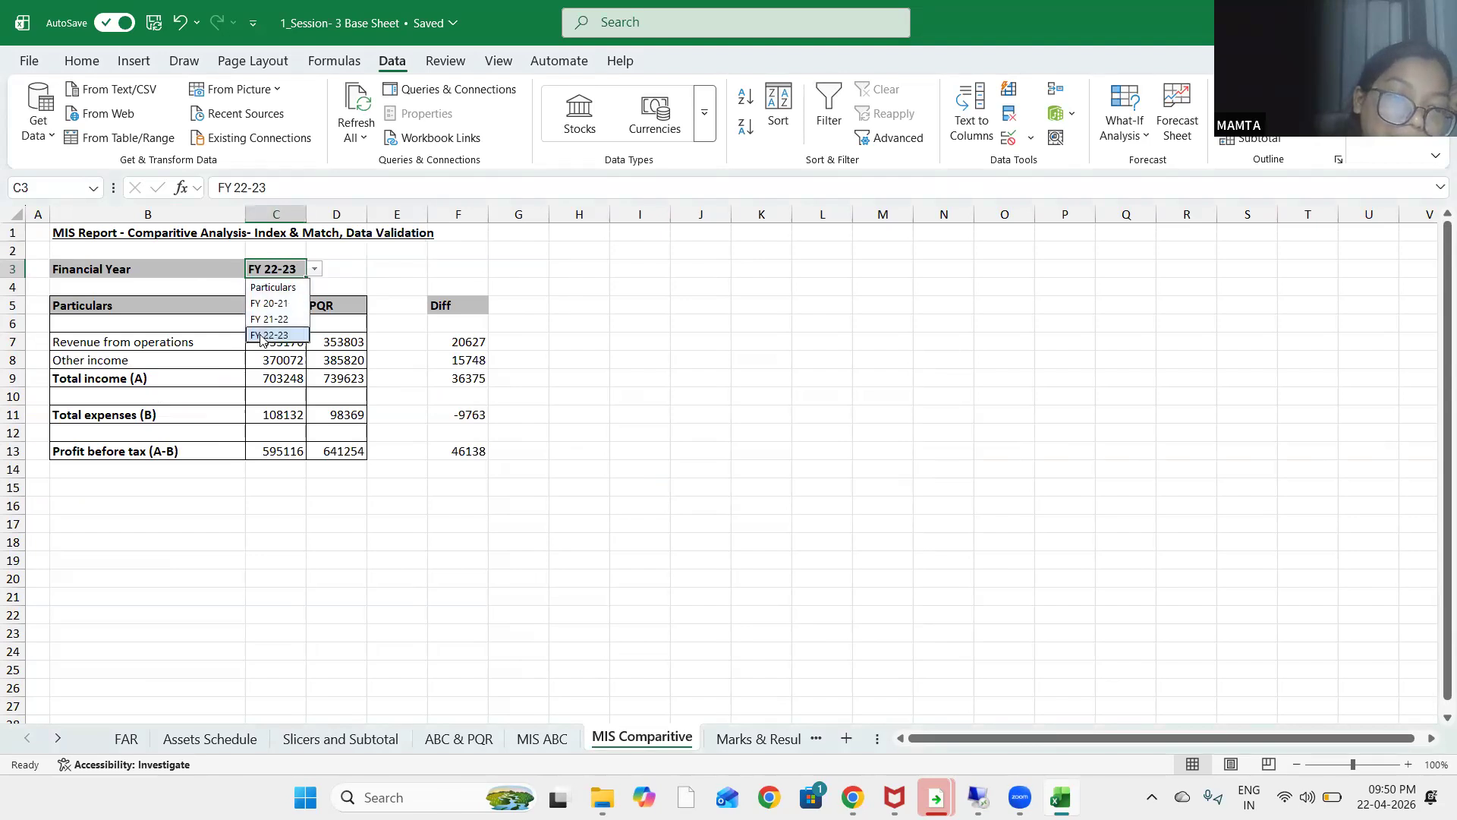
{"action": "left_click", "coordinate": [274, 319]}
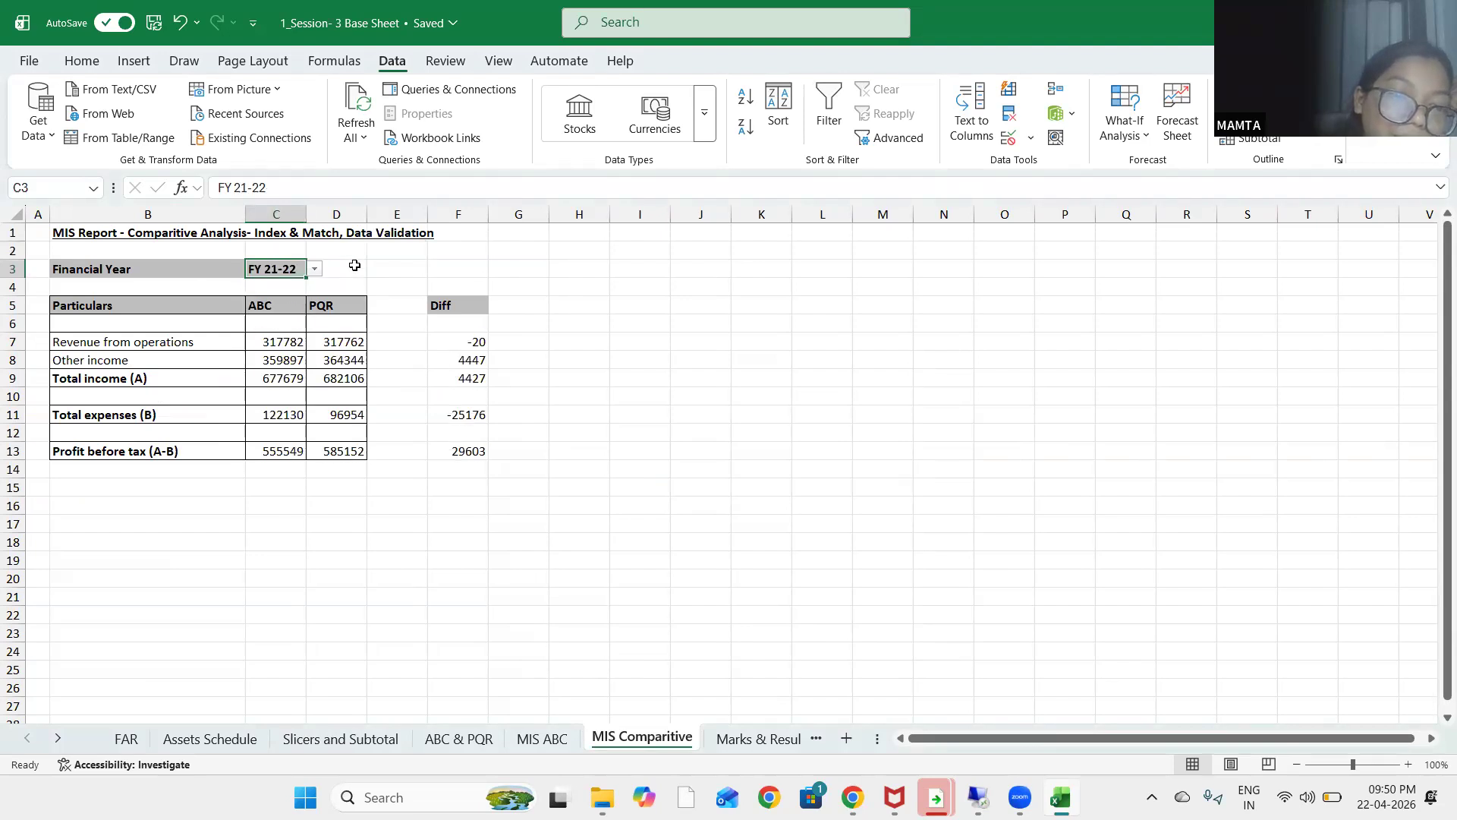
Set the financial year in C3 to FY 22-23 from the validation list
{"action": "mouse_move", "coordinate": [351, 269]}
{"action": "left_mouse_down"}
{"action": "mouse_move", "coordinate": [289, 270]}
{"action": "mouse_move", "coordinate": [351, 281]}
{"action": "left_mouse_up"}
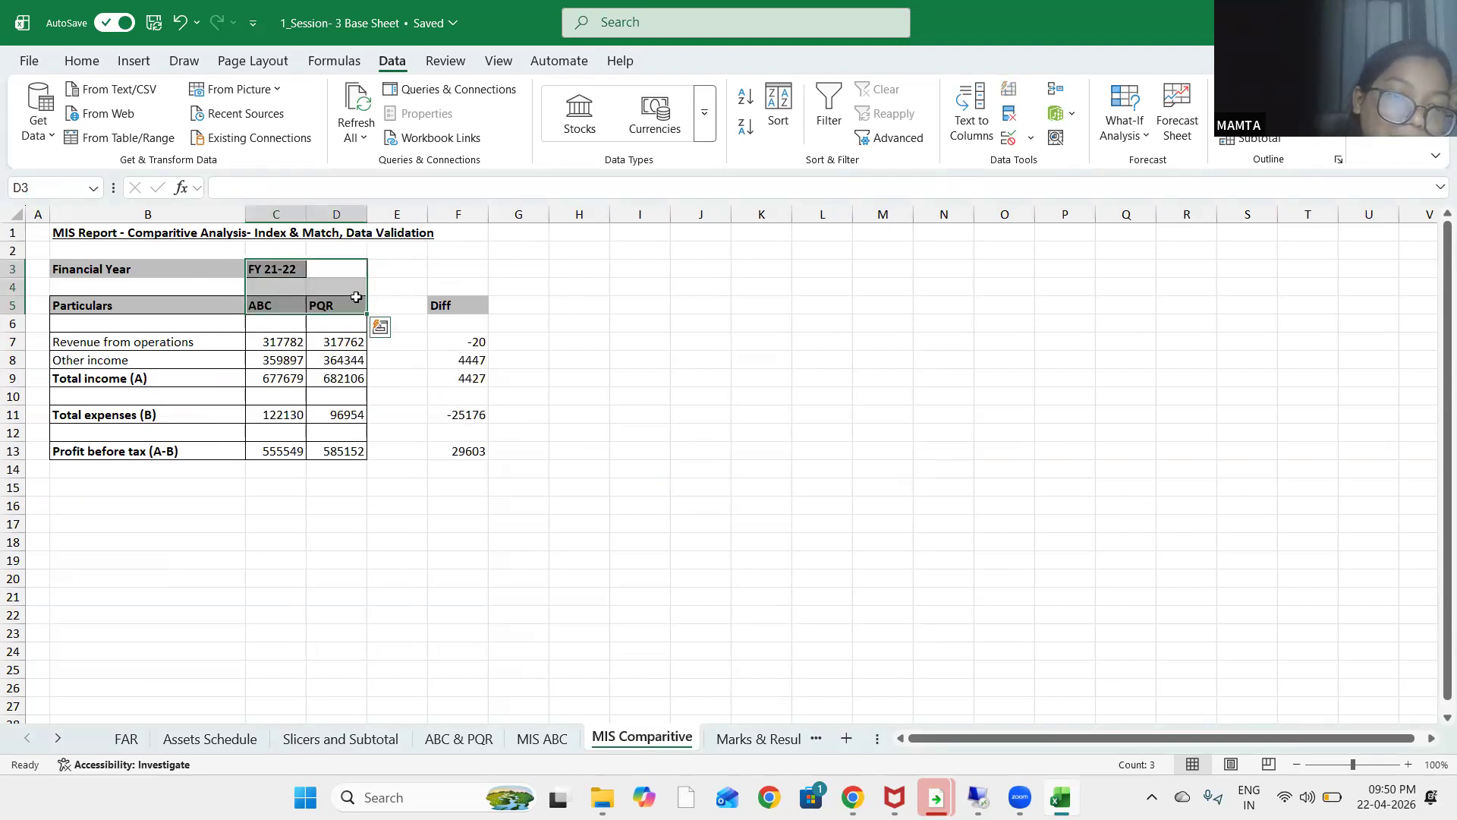
{"action": "left_click_drag", "start_coordinate": [438, 271], "coordinate": [387, 287]}
{"action": "left_click", "coordinate": [287, 270]}
{"action": "left_click", "coordinate": [316, 271]}
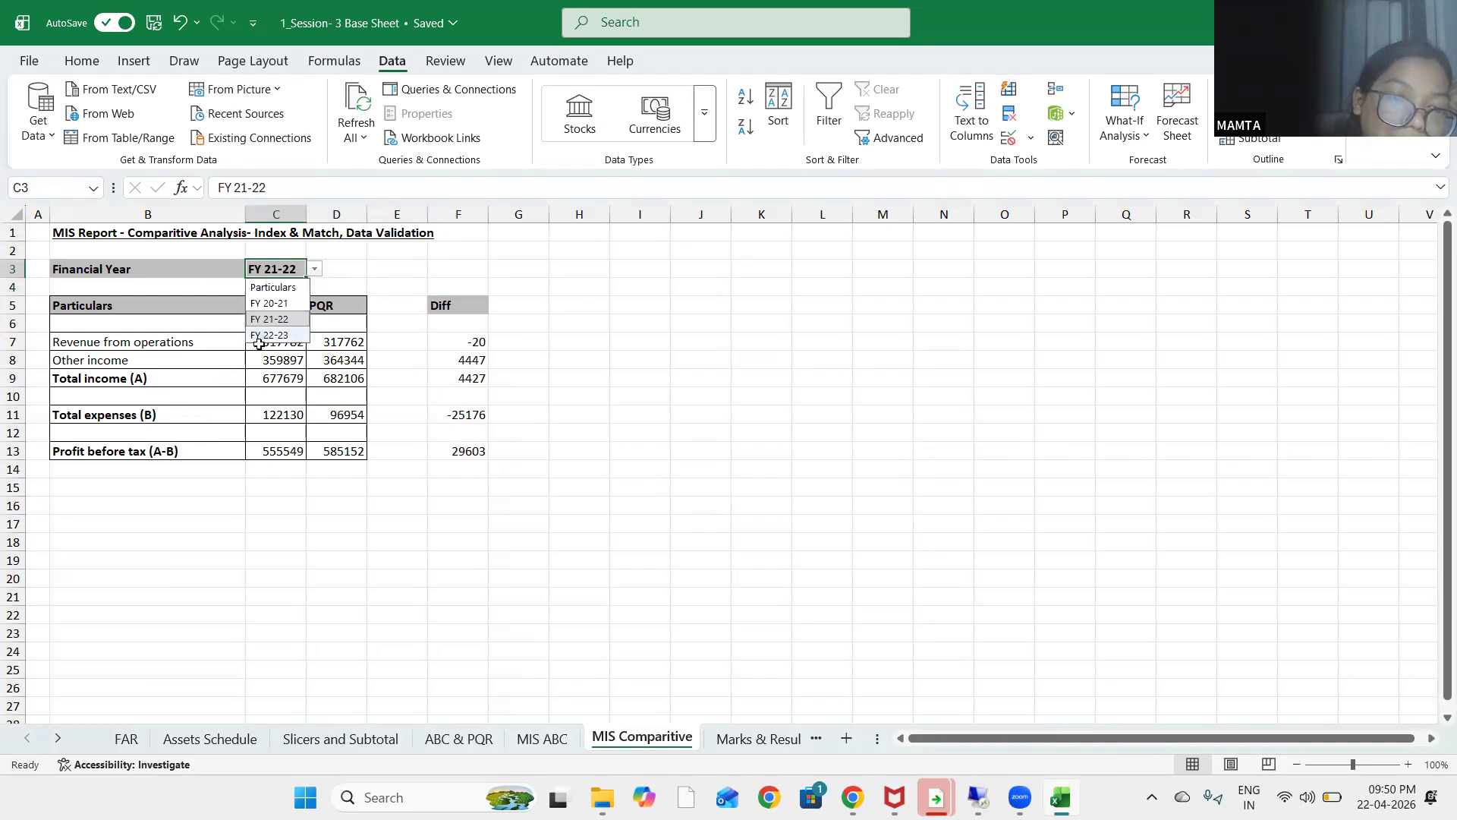
{"action": "left_click", "coordinate": [275, 336]}
{"action": "left_click", "coordinate": [424, 245]}
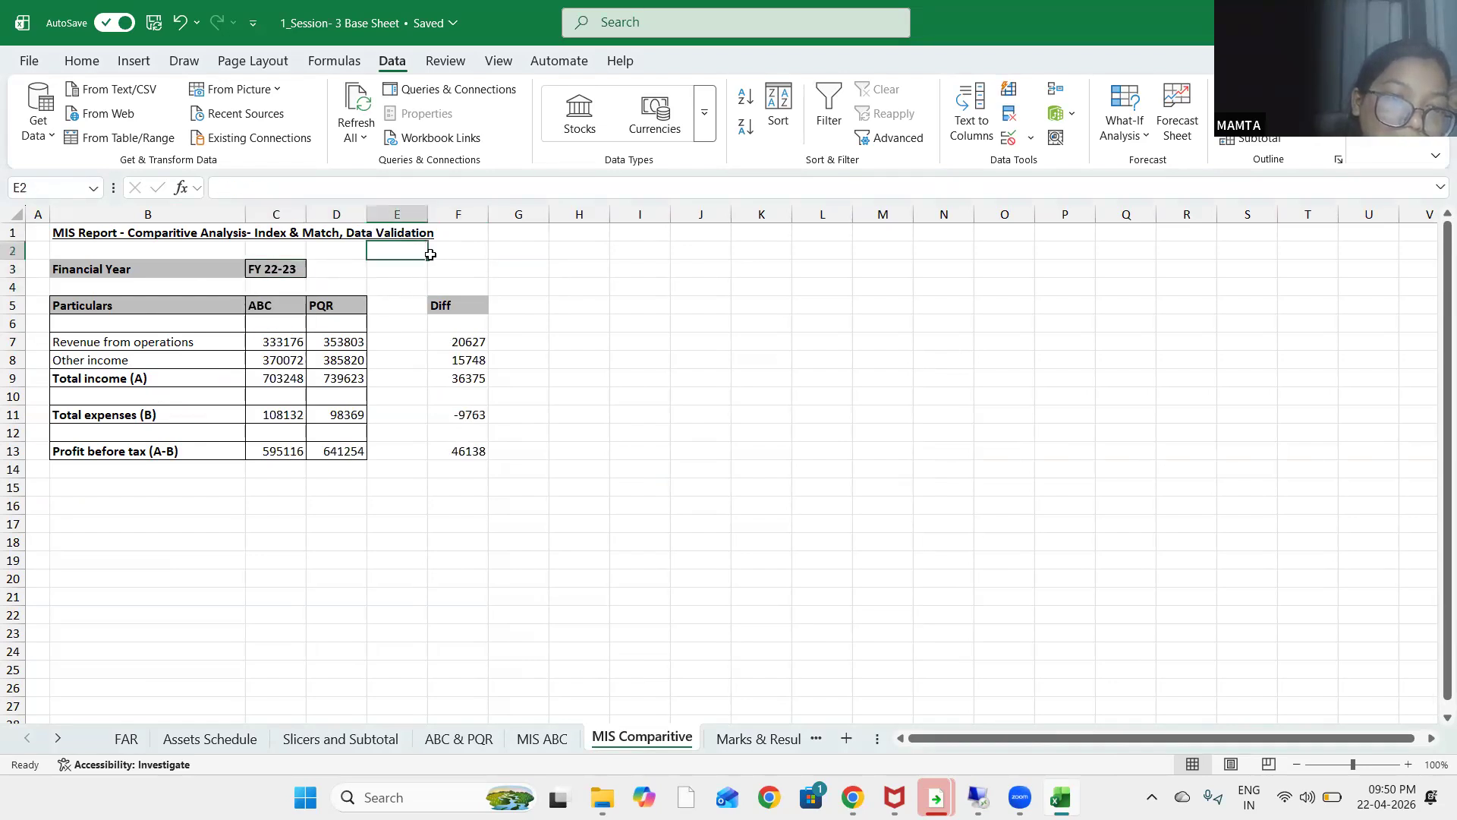
{"action": "left_click", "coordinate": [1007, 464]}
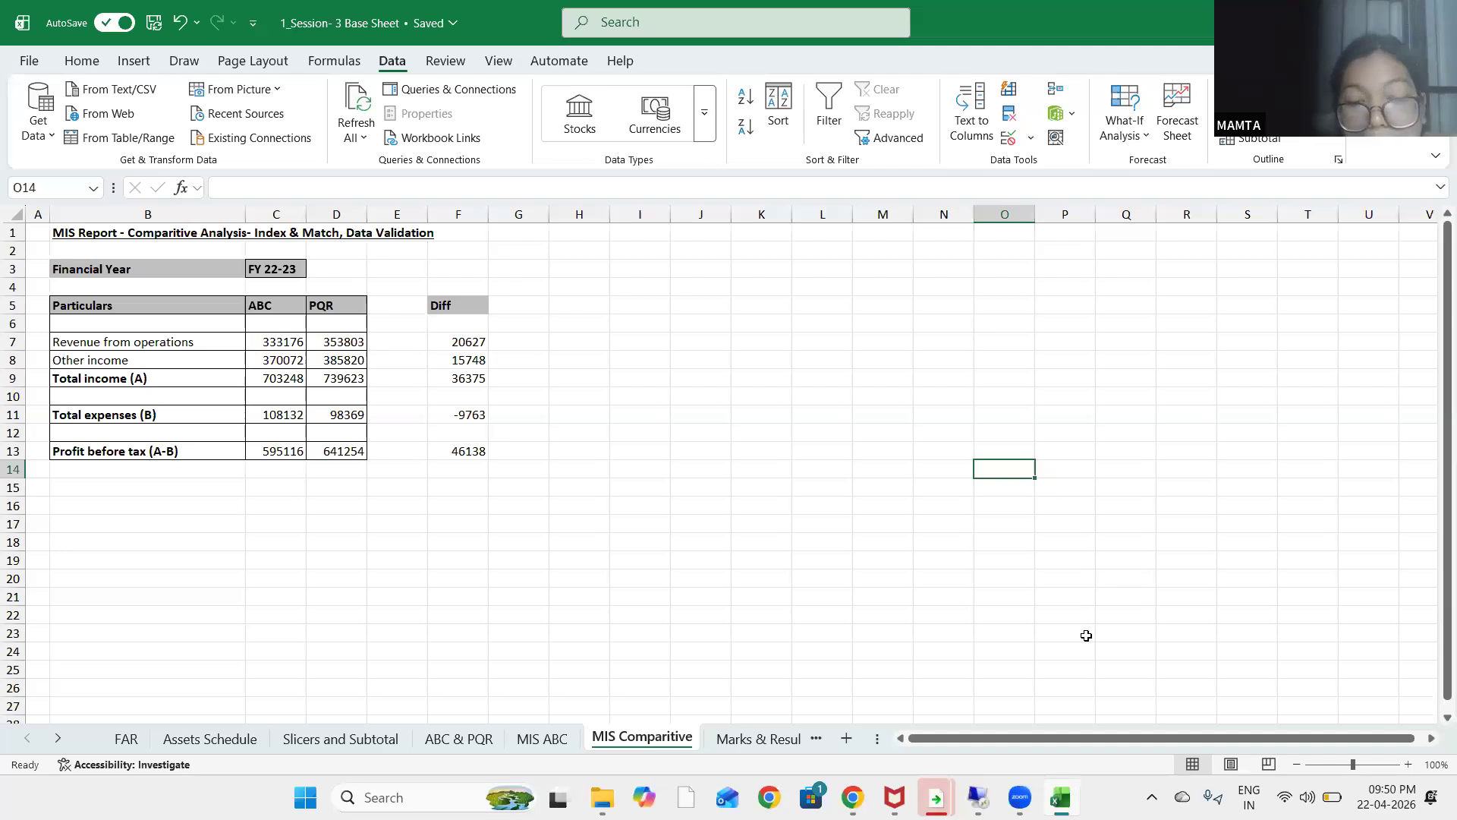
Look through the Marks & Result, Hlookup, Marks & Result (2), Xlookup and Nested If & Ifs sheets
{"action": "key", "text": "ctrl+Page_Down"}
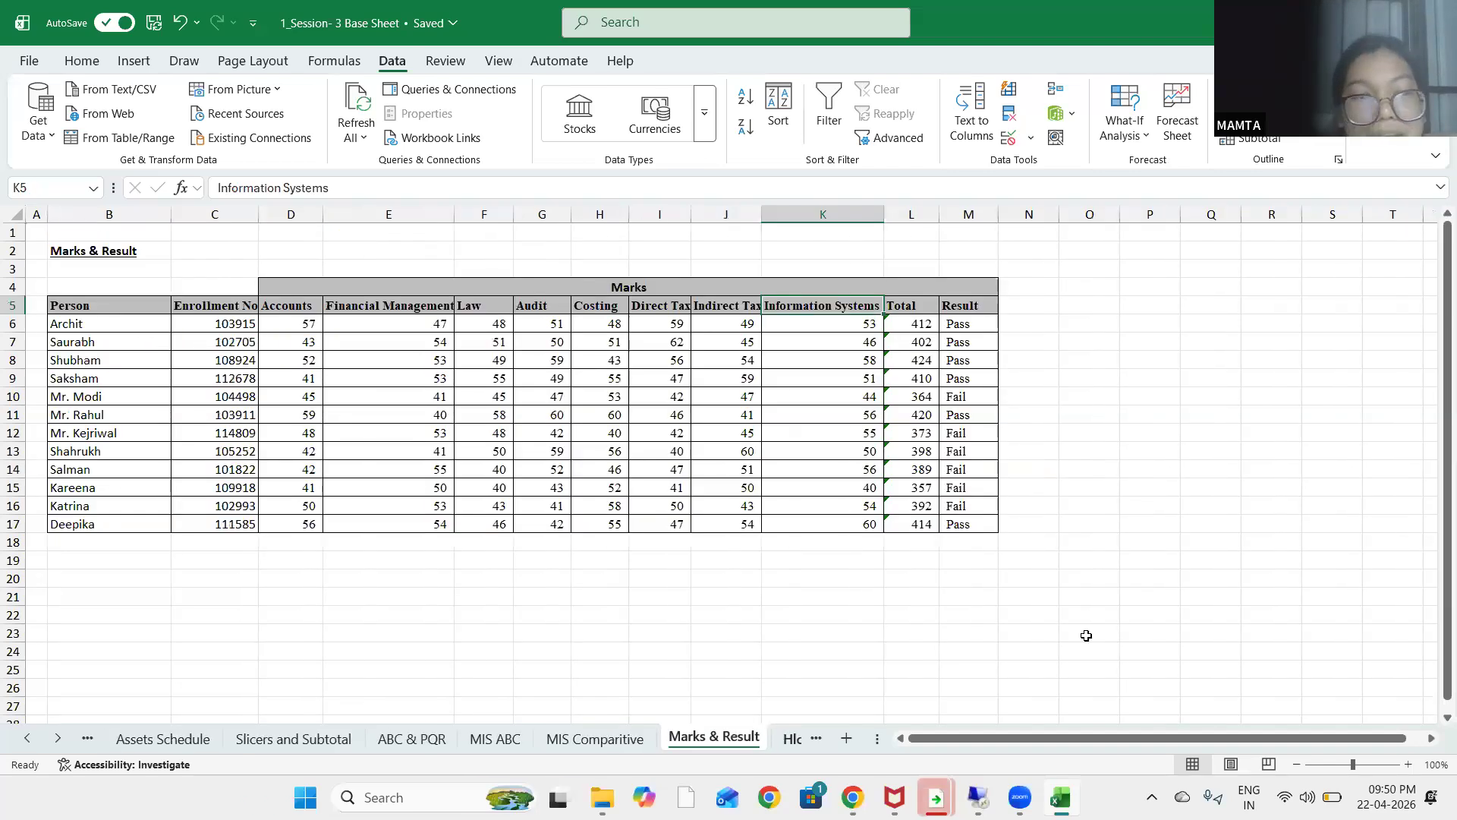
{"action": "key", "text": "ctrl+Page_Down"}
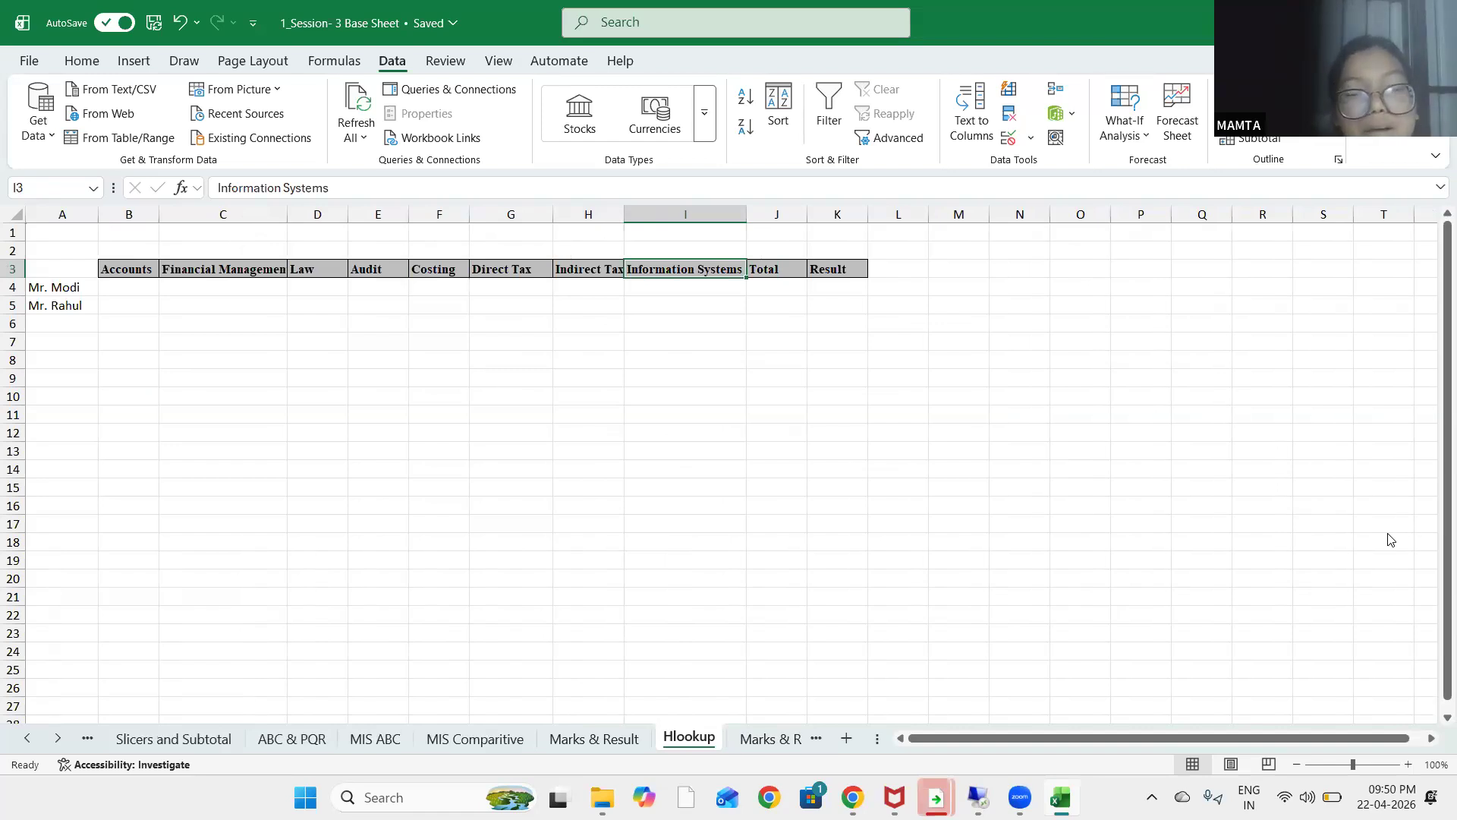
{"action": "left_click", "coordinate": [566, 740]}
{"action": "left_click", "coordinate": [473, 740]}
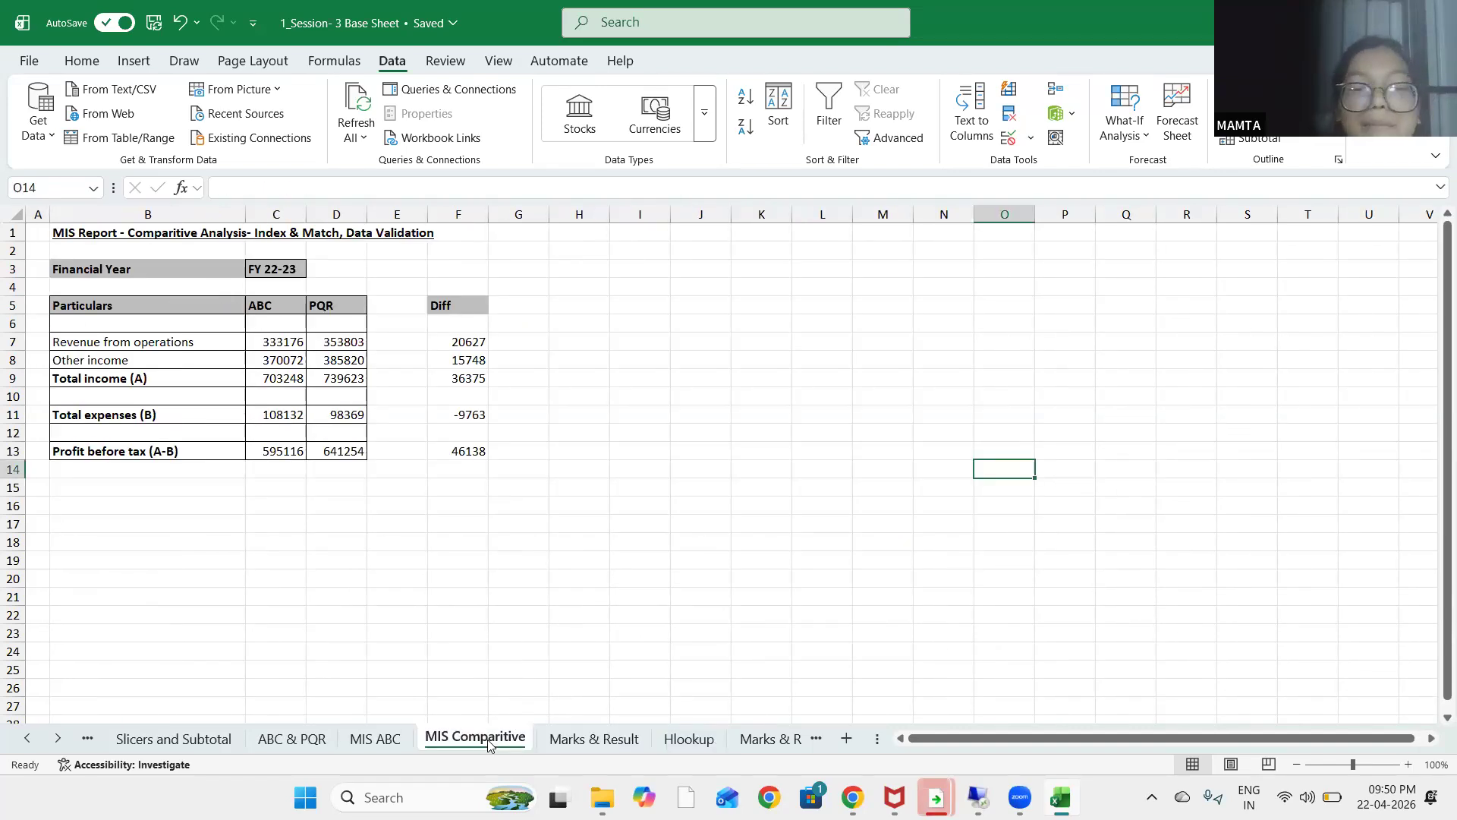
{"action": "left_click", "coordinate": [578, 739]}
{"action": "key", "text": "ctrl+Page_Down"}
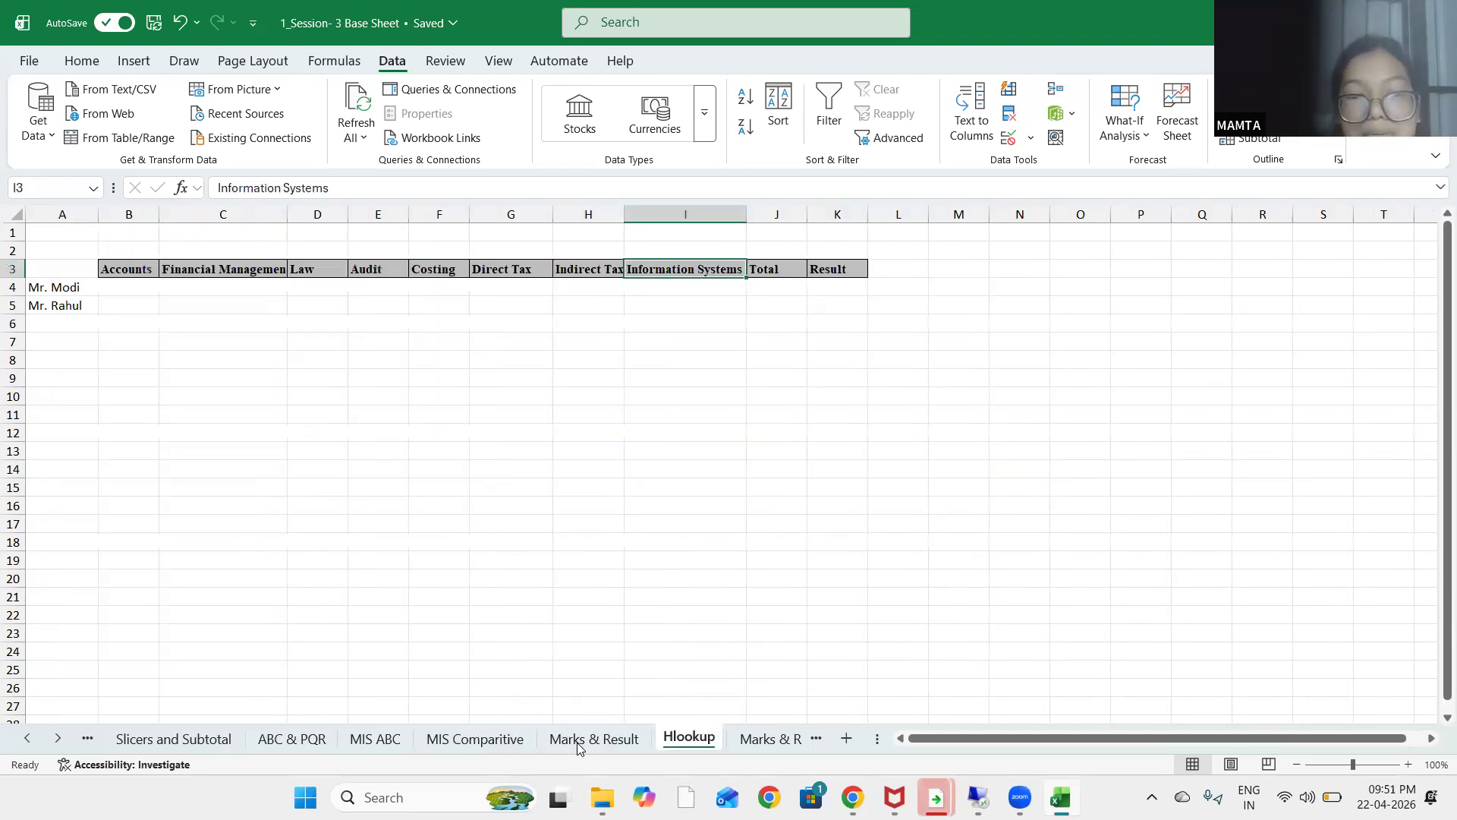
{"action": "key", "text": "ctrl+Page_Down"}
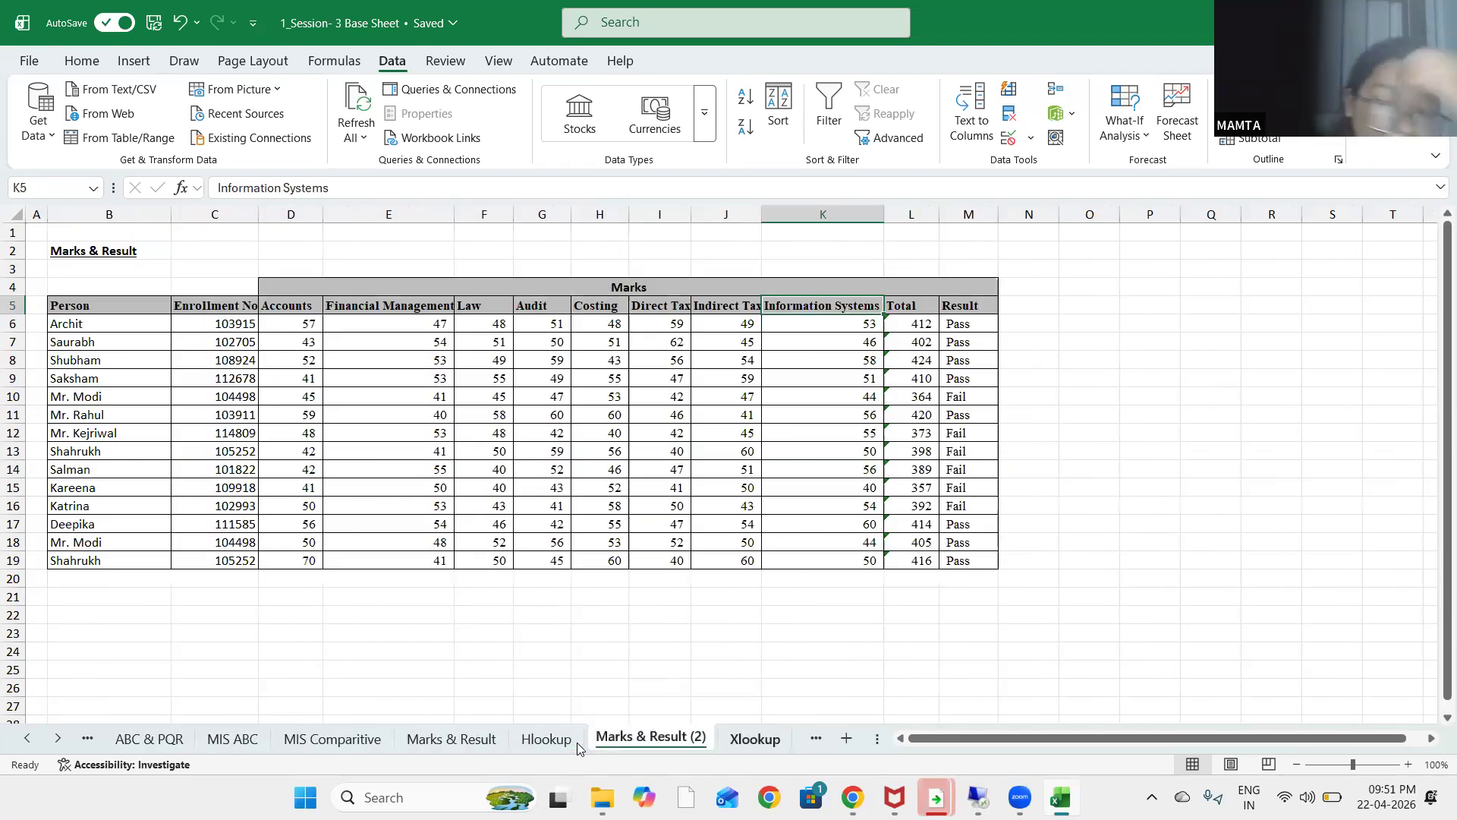
{"action": "key", "text": "ctrl+Page_Down"}
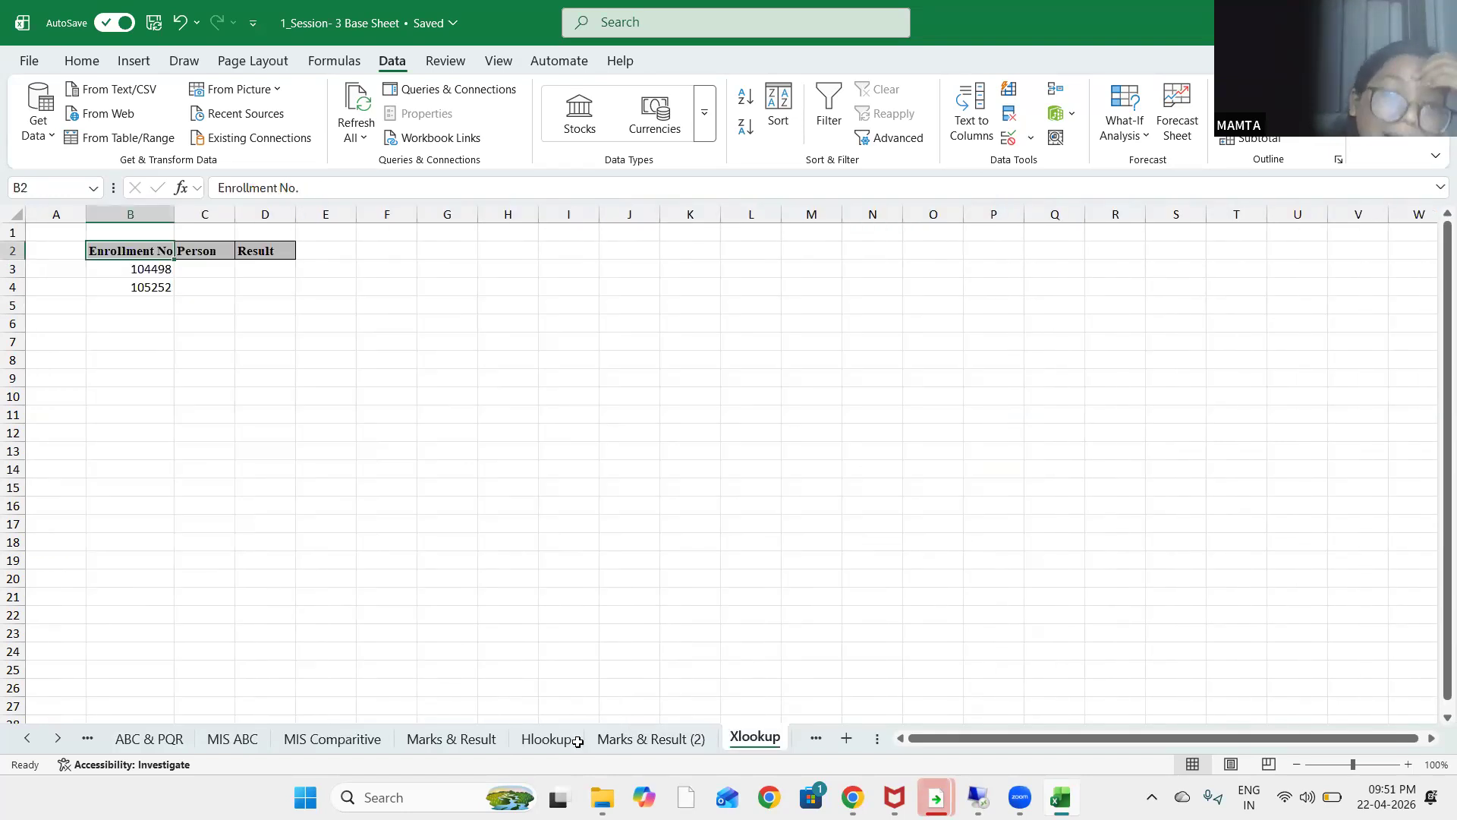
{"action": "left_click", "coordinate": [422, 360]}
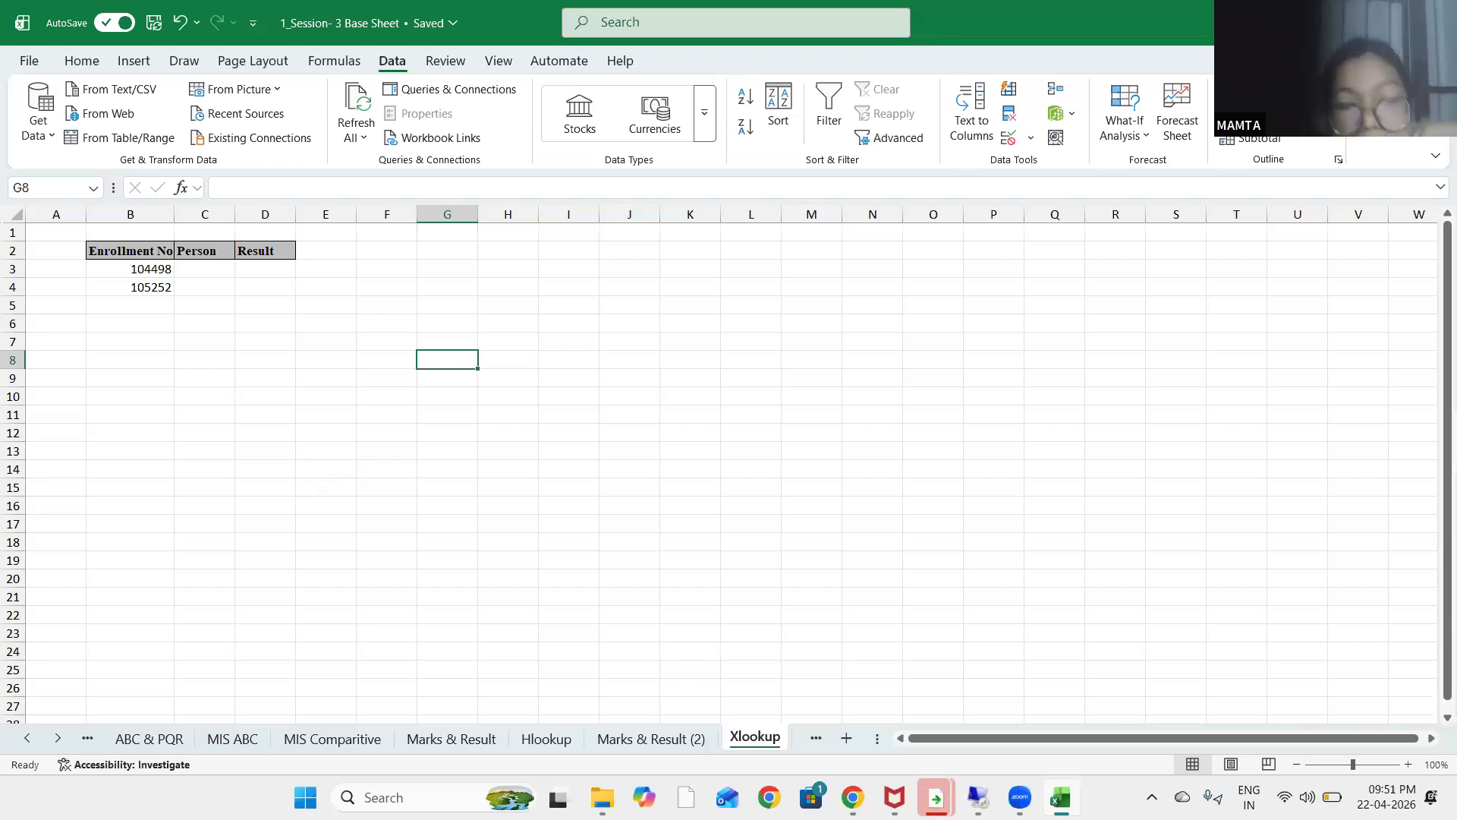
{"action": "key", "text": "ctrl+Page_Down"}
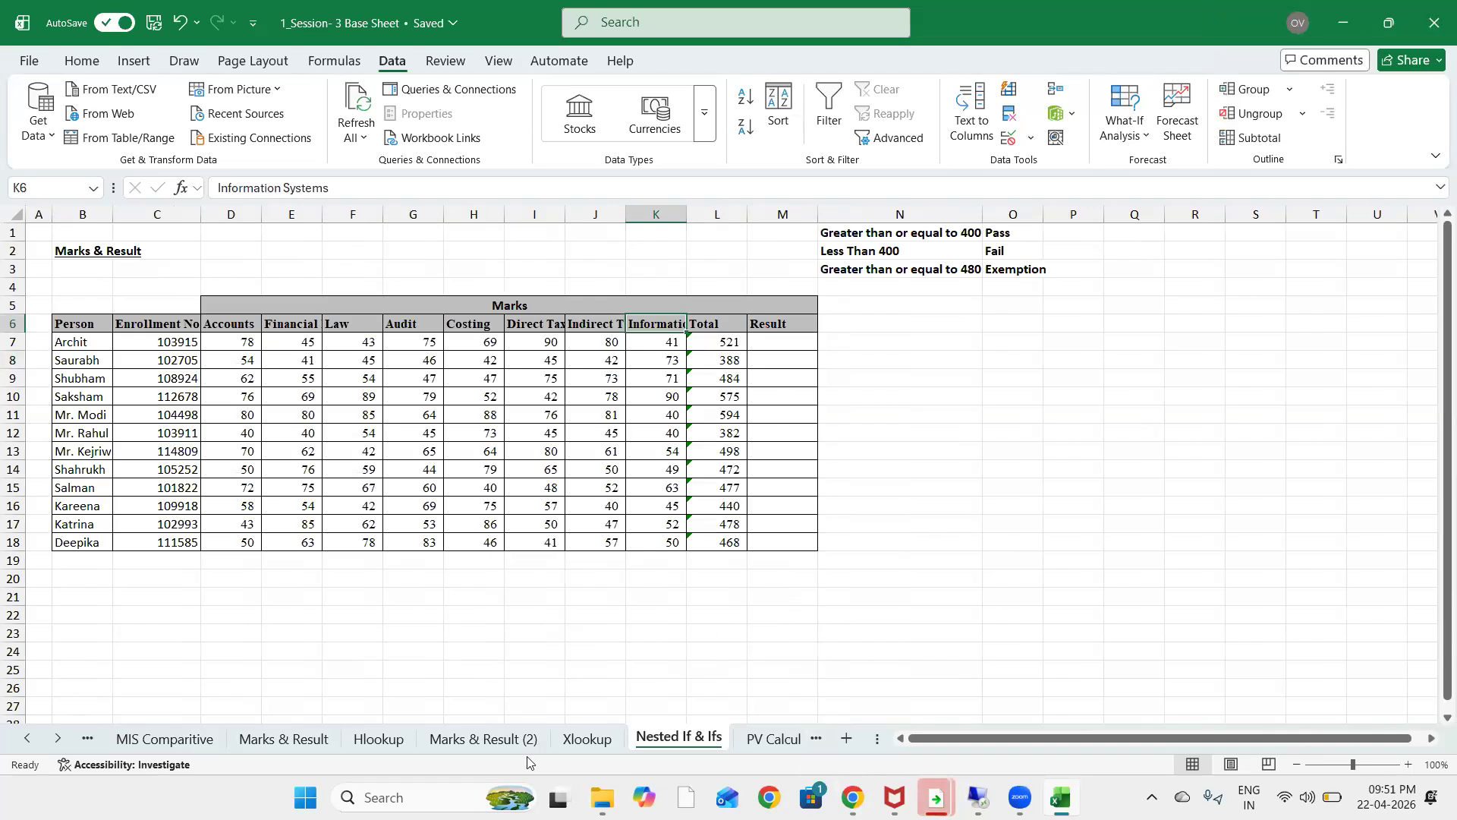
{"action": "left_click", "coordinate": [581, 738]}
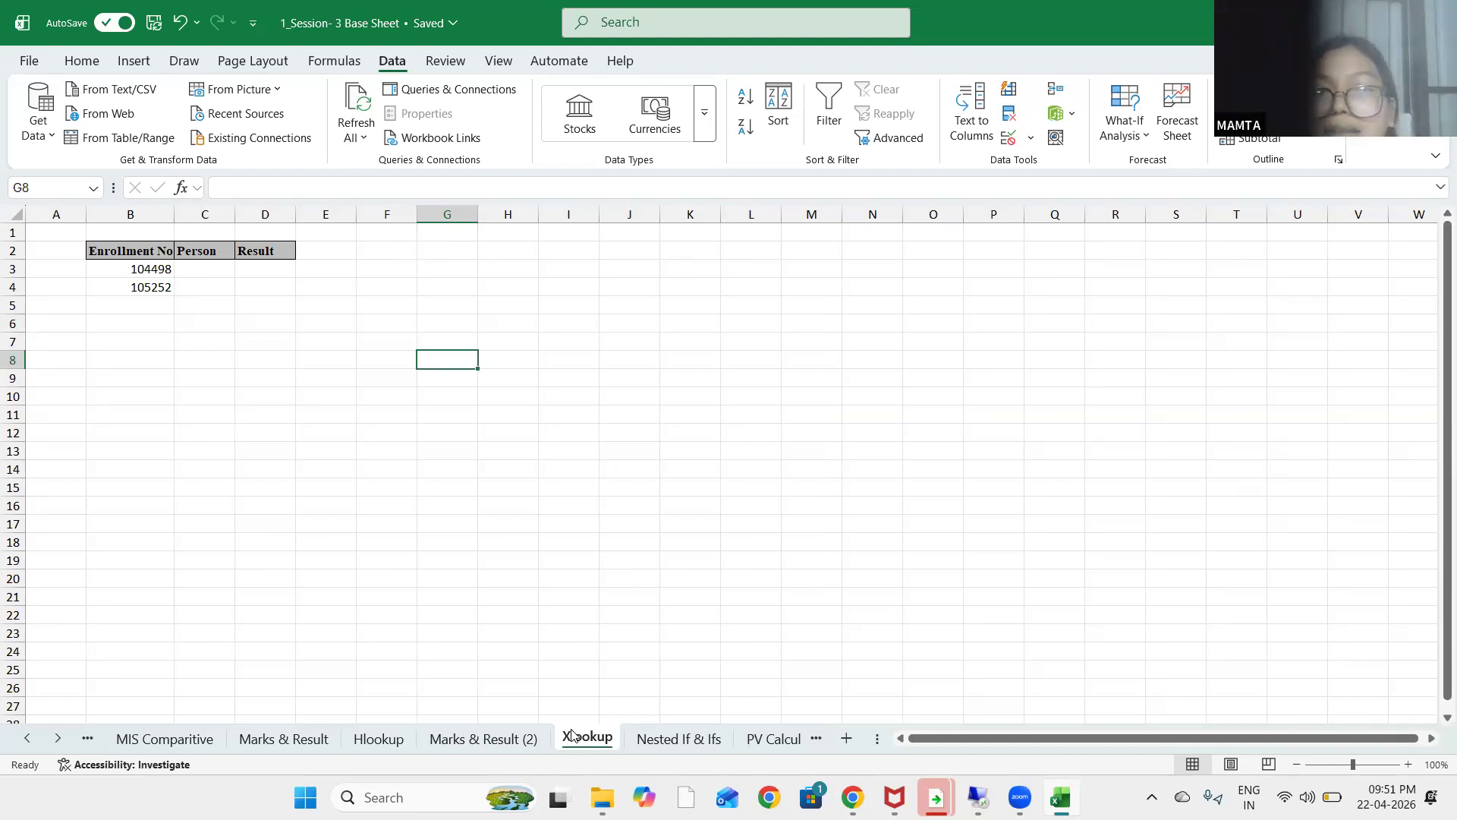
Start recording a macro named Macro1, stored in This Workbook
{"action": "left_click", "coordinate": [498, 62]}
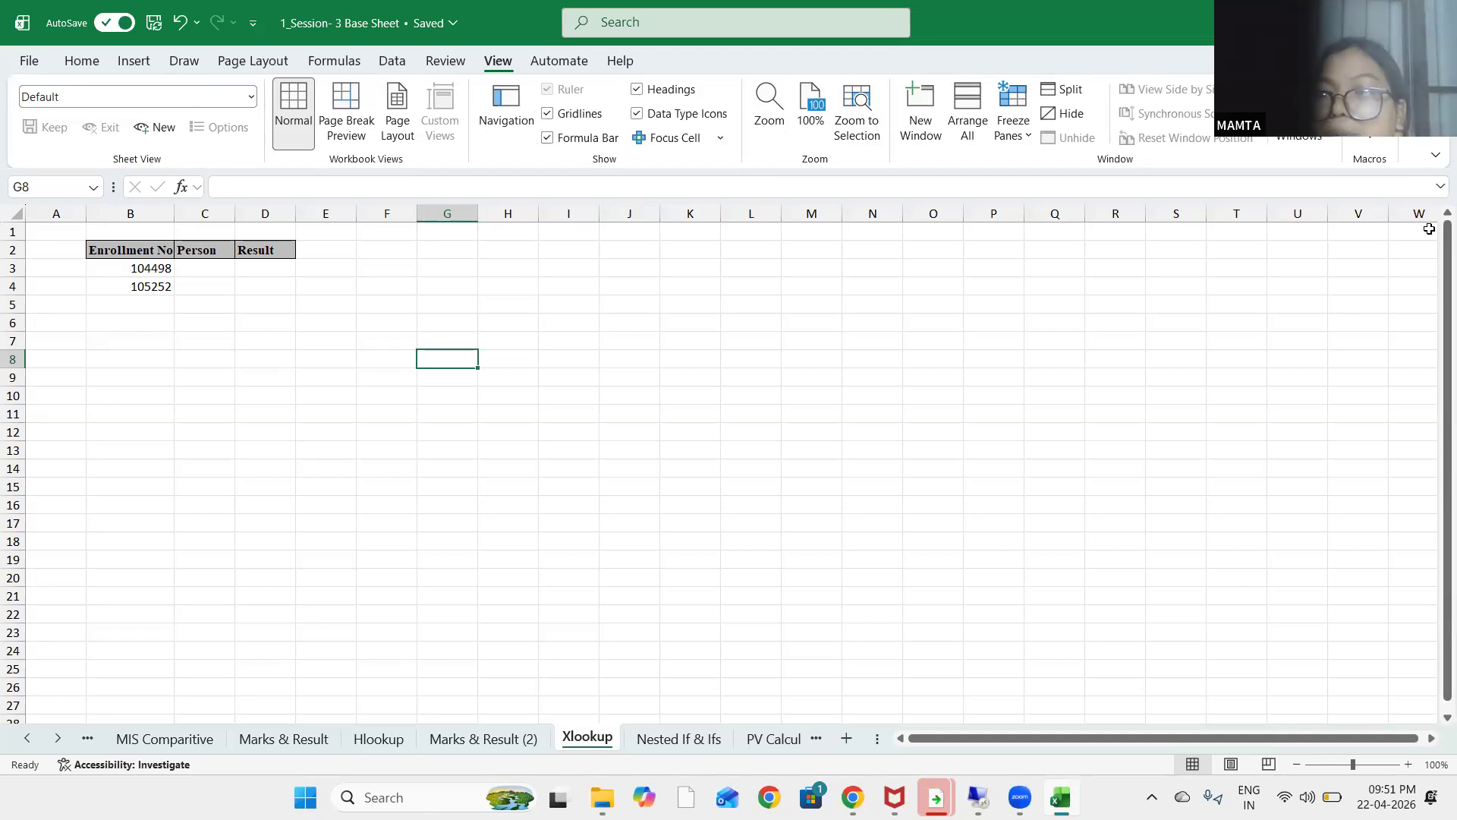
{"action": "left_click", "coordinate": [1370, 140]}
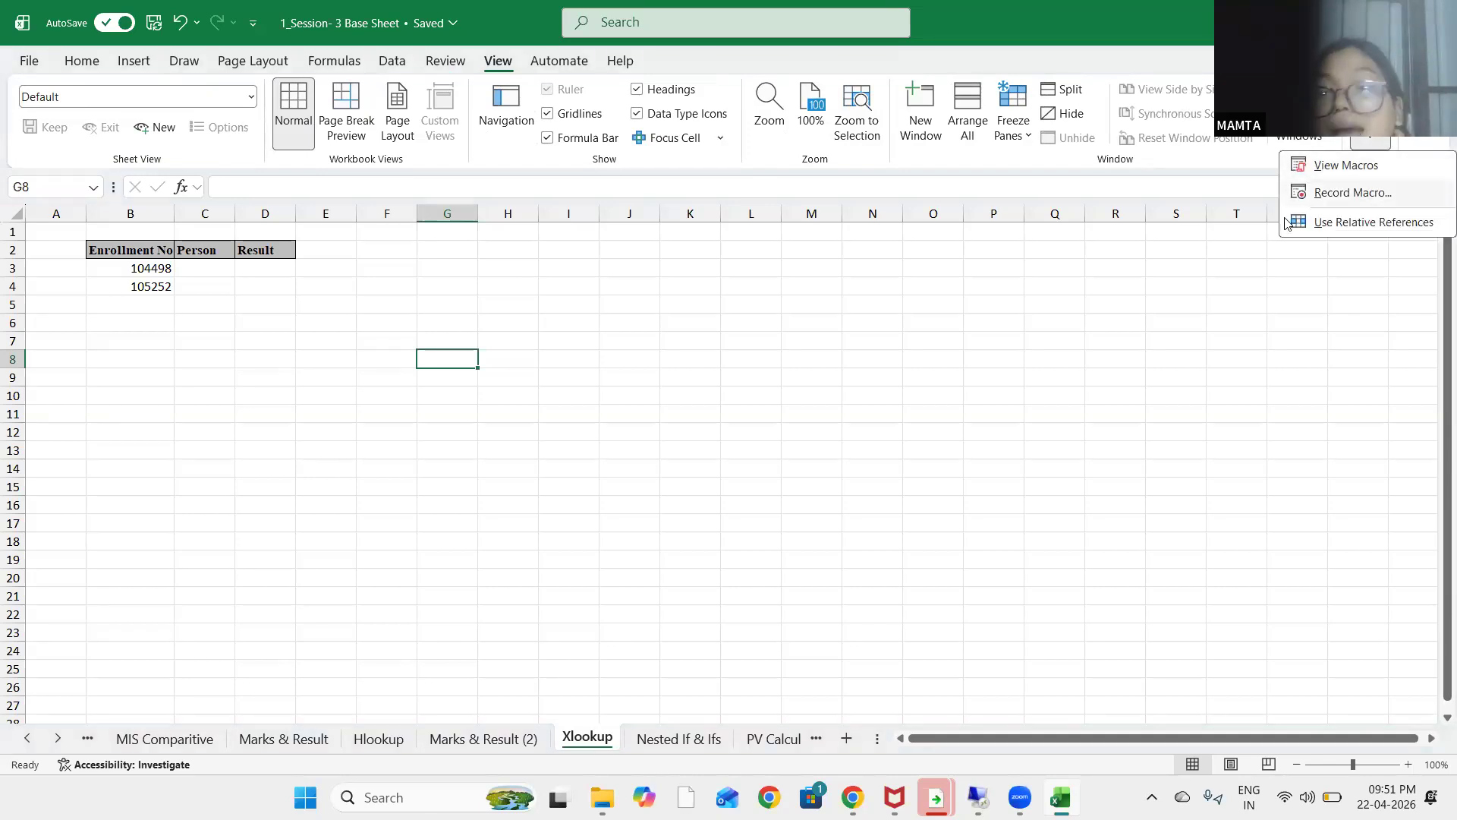
{"action": "left_click", "coordinate": [1372, 194]}
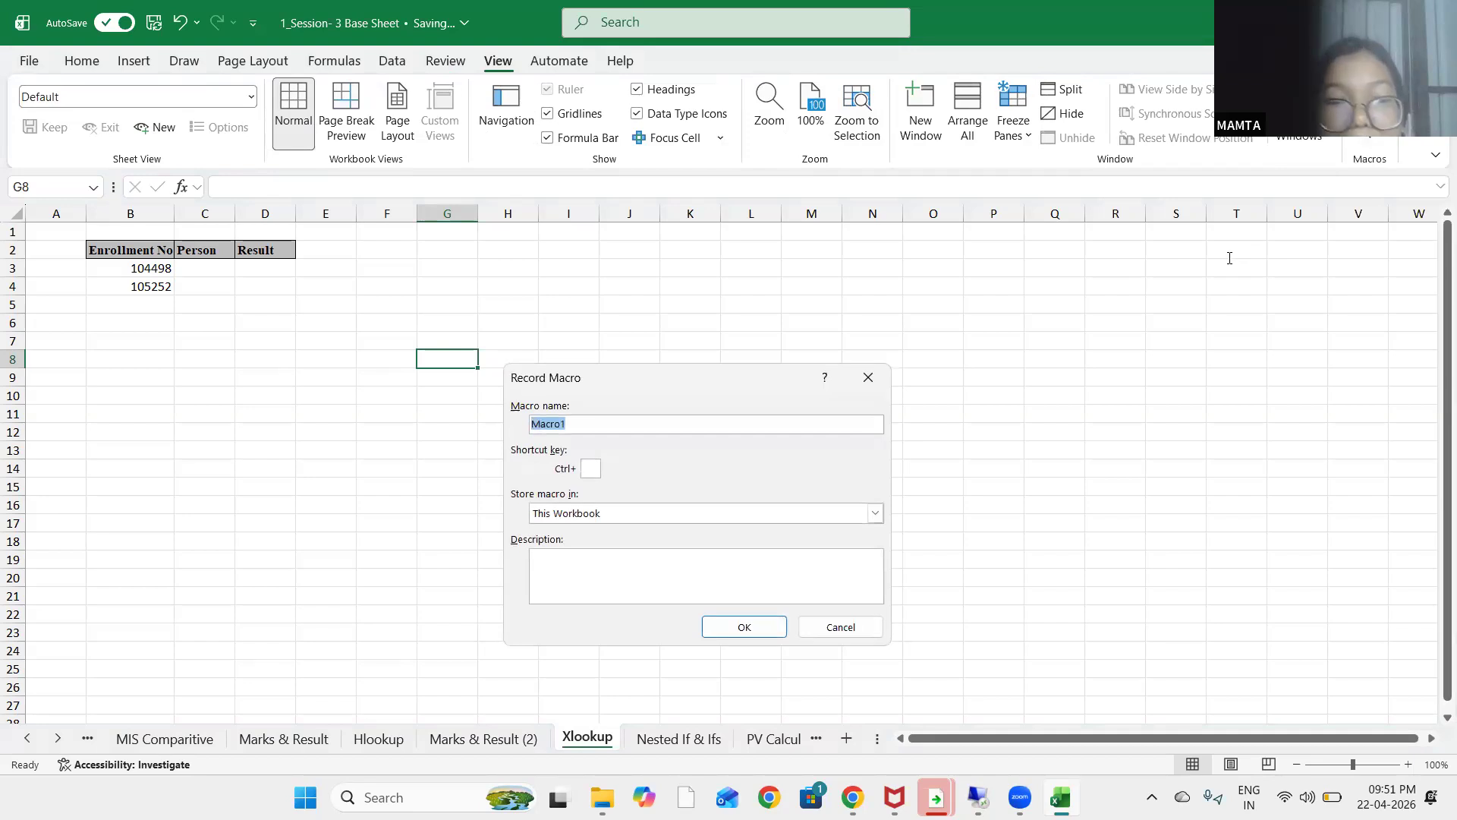
{"action": "left_click", "coordinate": [594, 468]}
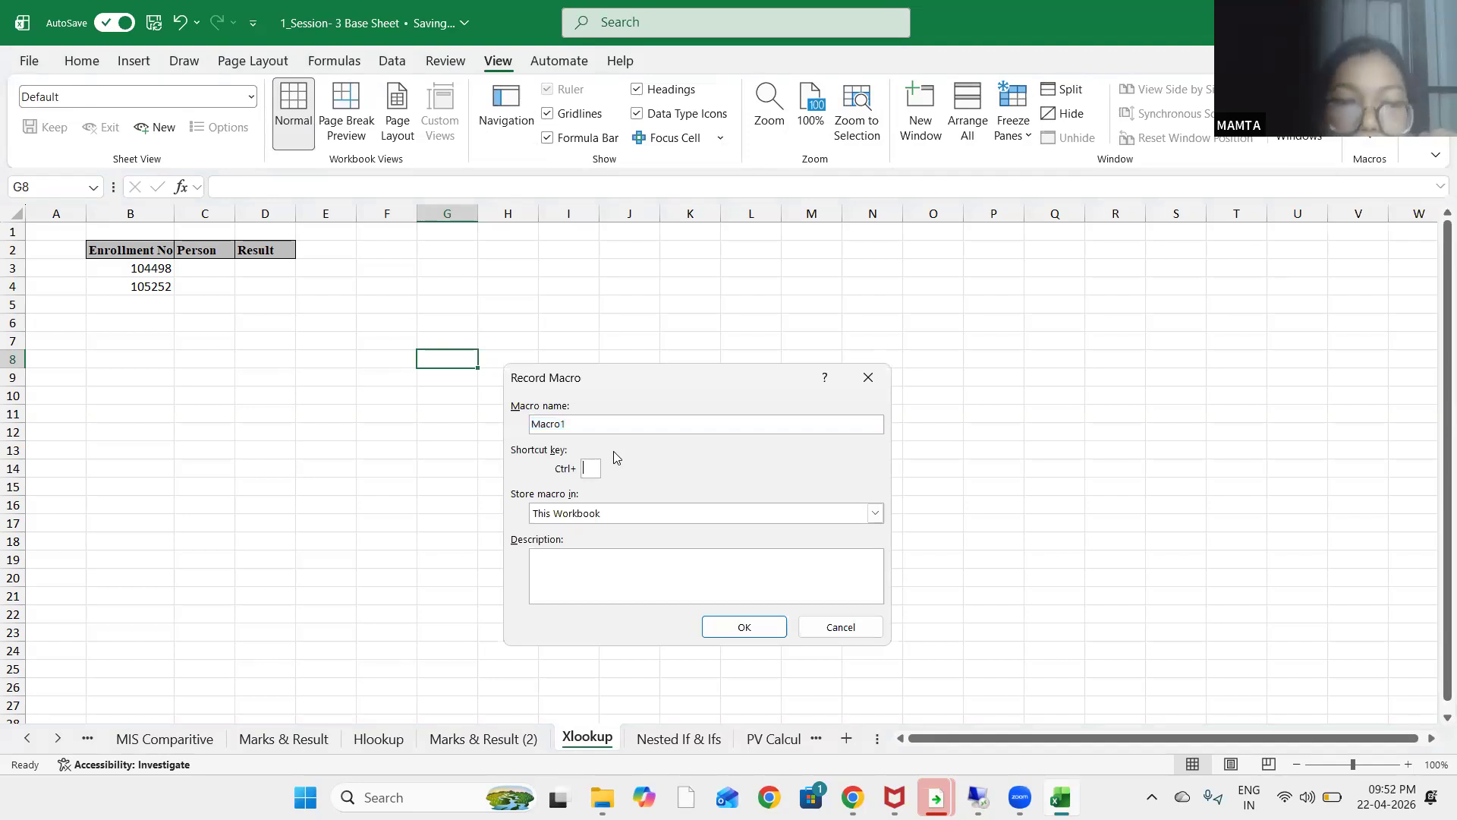
{"action": "left_click", "coordinate": [744, 627]}
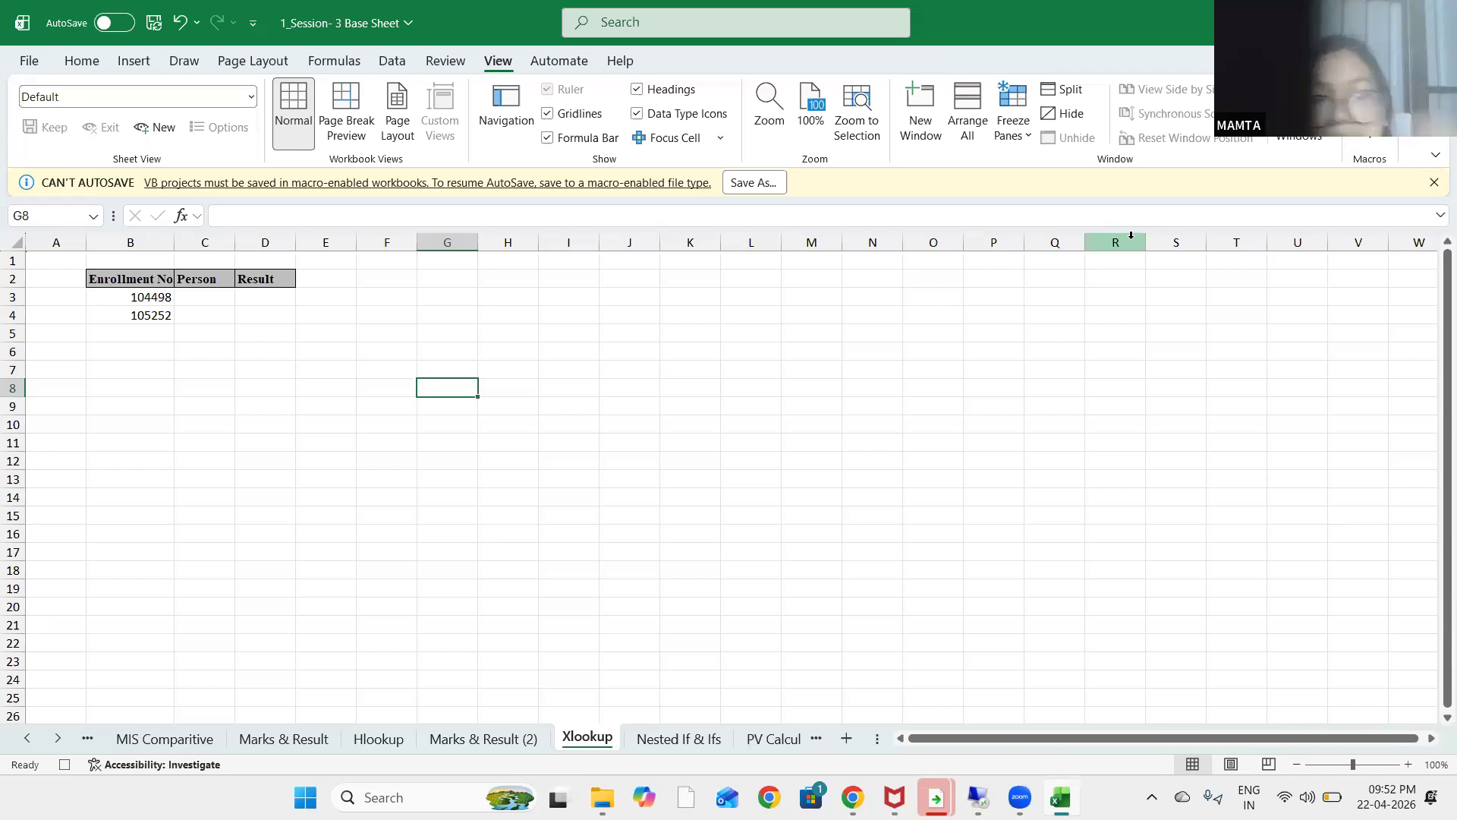
{"action": "left_click", "coordinate": [863, 571]}
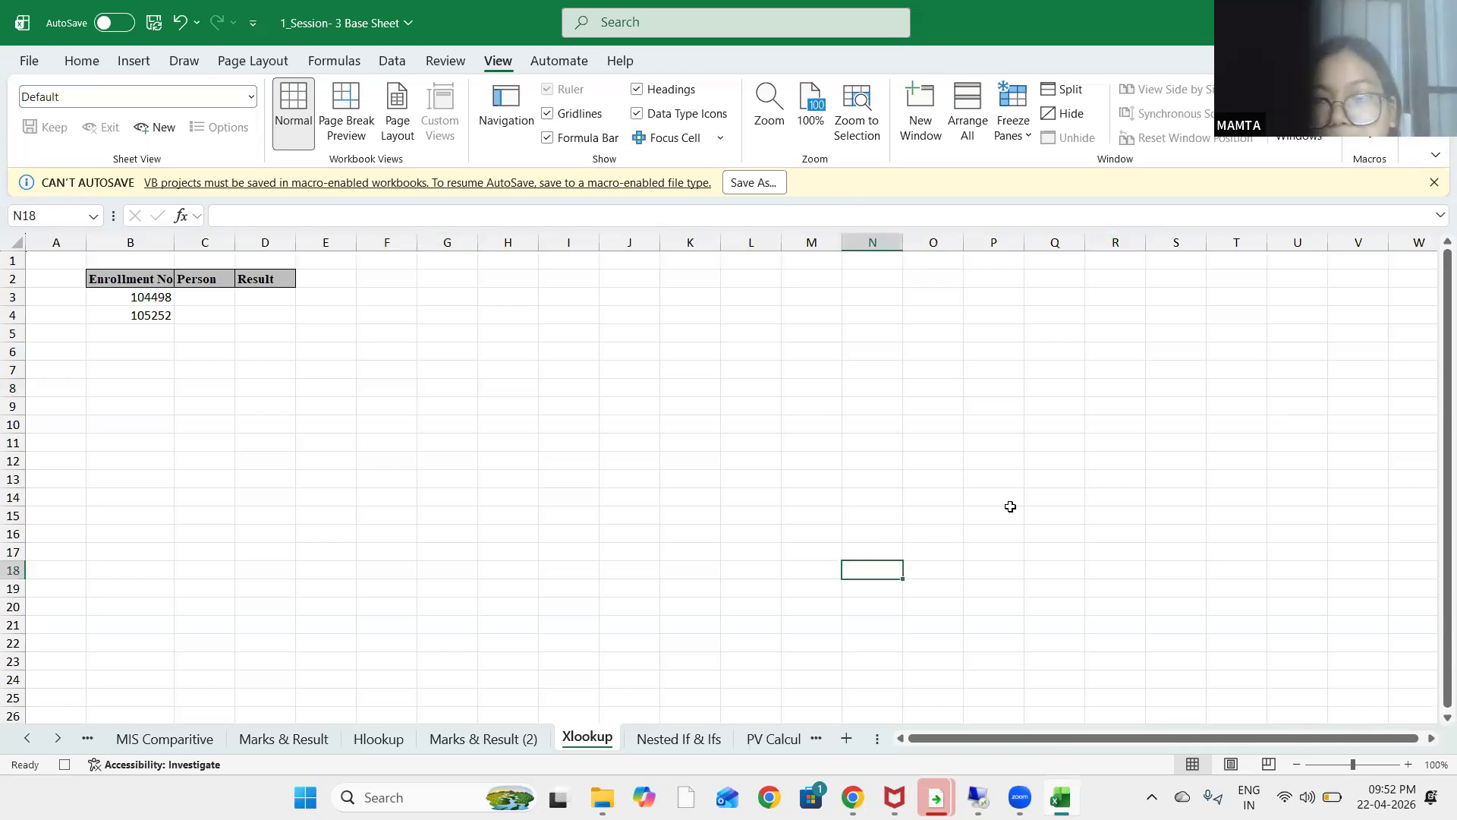
{"action": "left_click", "coordinate": [1009, 502]}
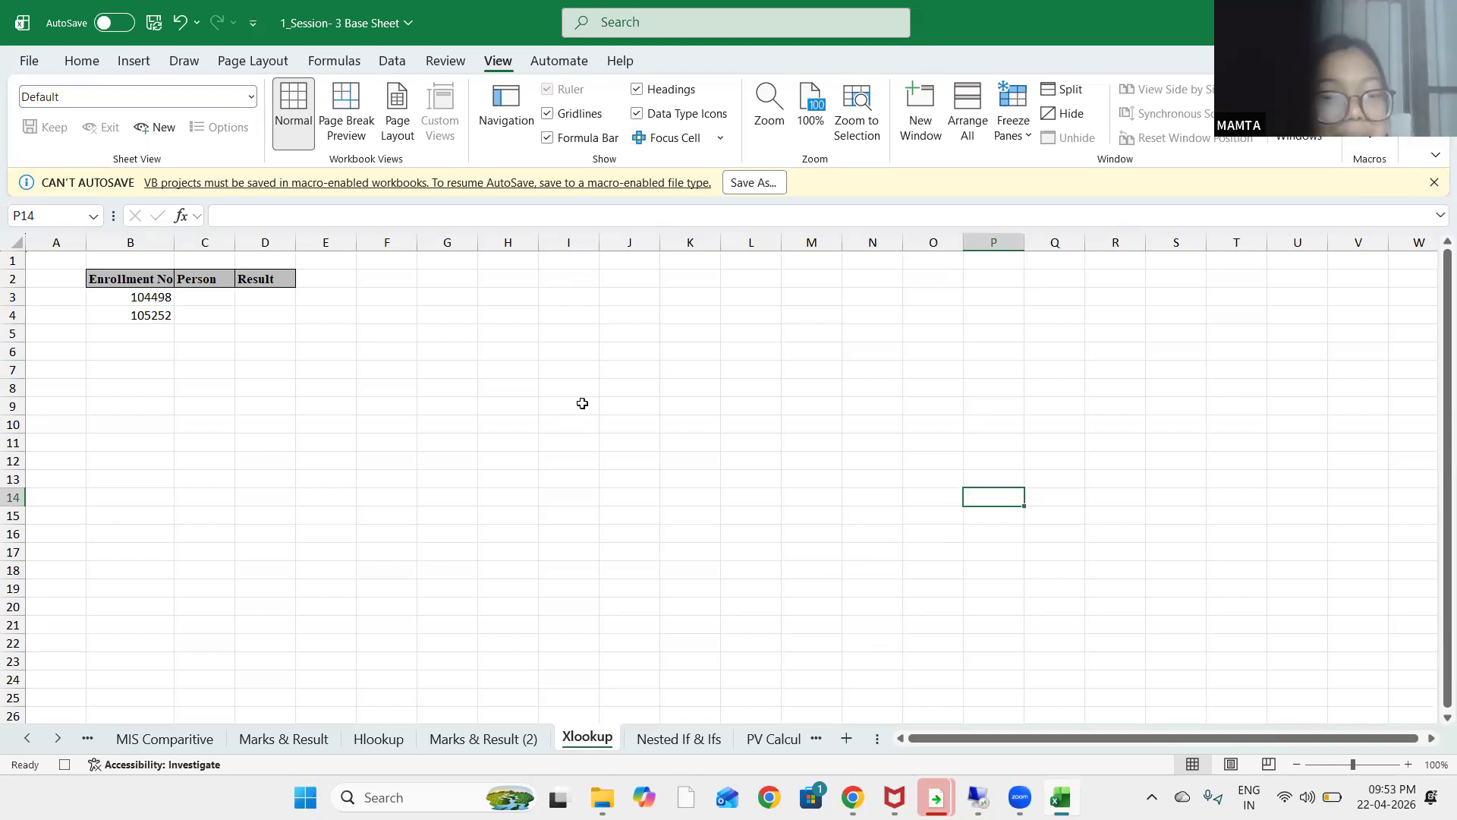
{"action": "left_click", "coordinate": [497, 740]}
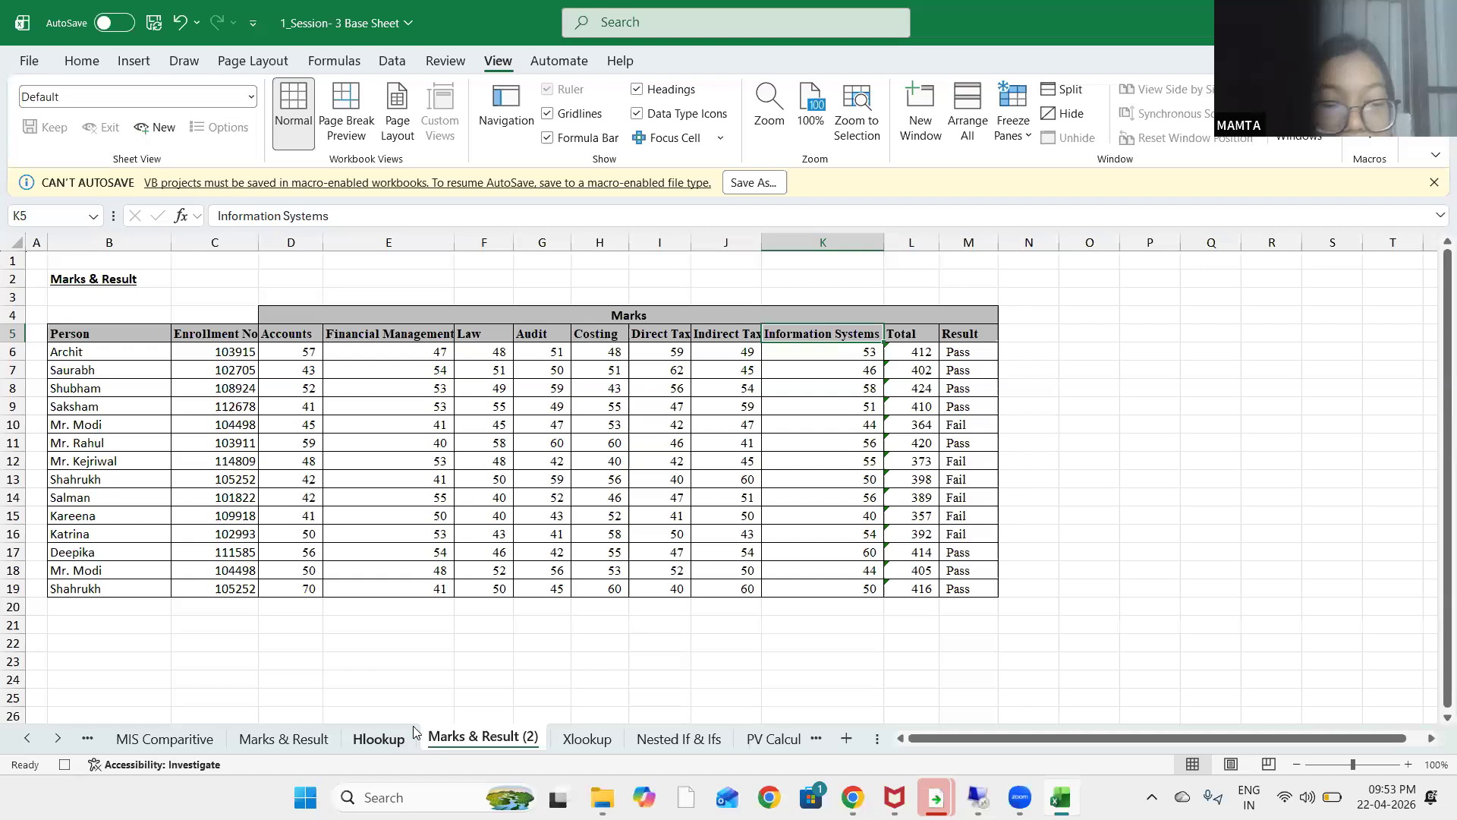
{"action": "left_click", "coordinate": [391, 740]}
{"action": "left_click", "coordinate": [573, 567]}
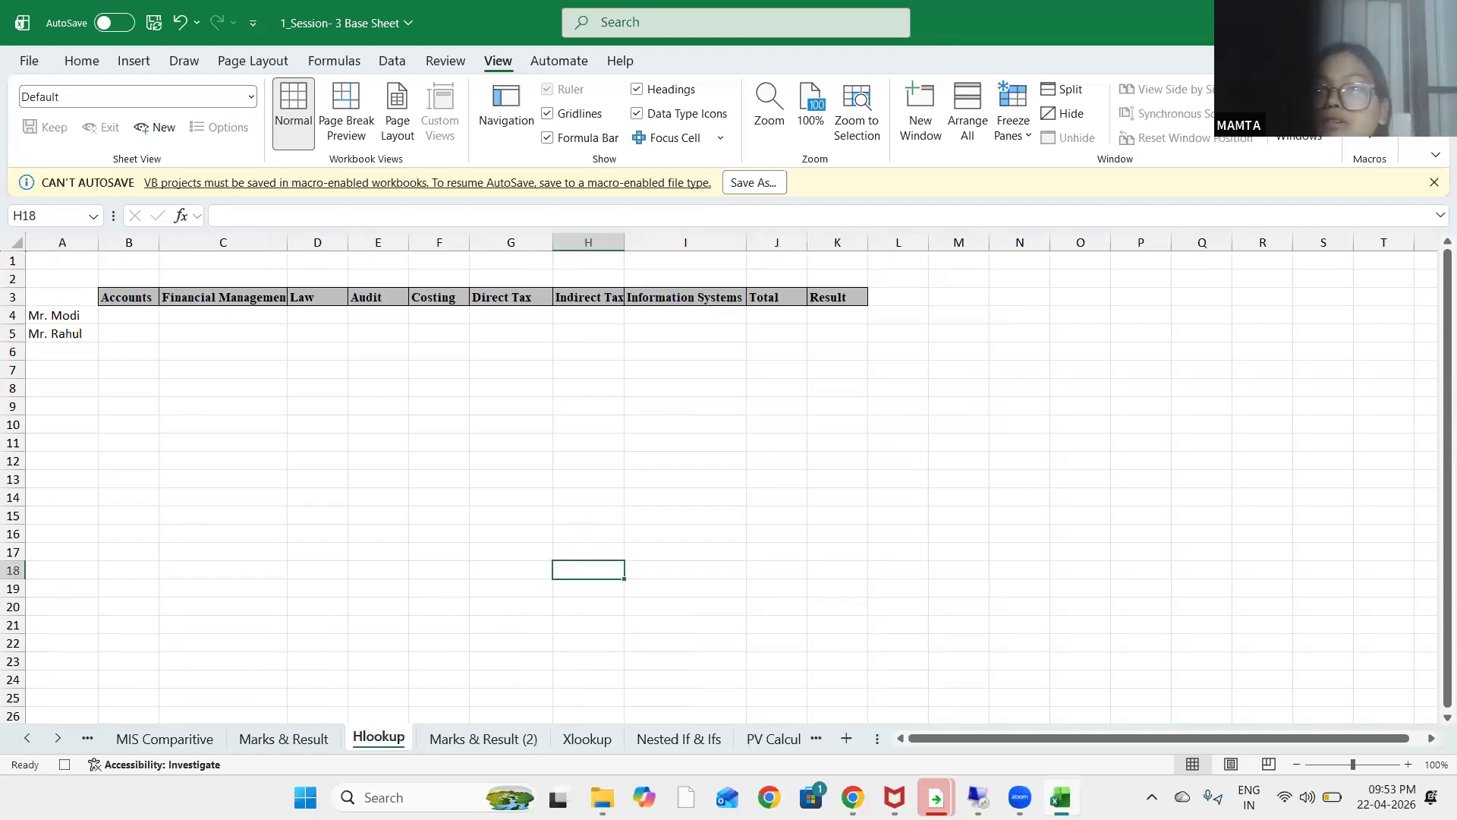
Switch to File Explorer and open the 2_Opening Check Working workbook from the Day-3 folder
{"action": "key", "text": "alt+Tab"}
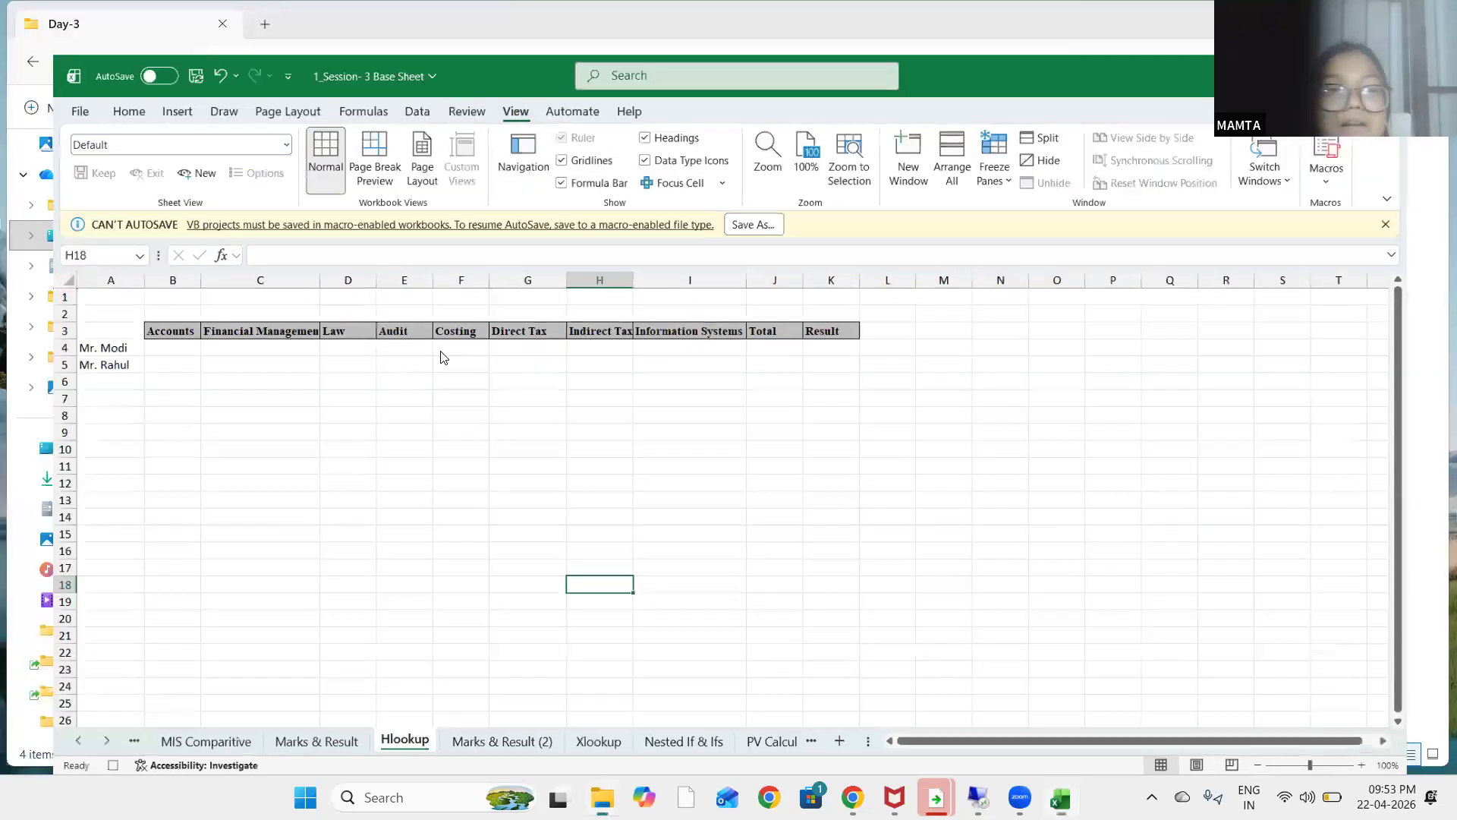
{"action": "left_click", "coordinate": [311, 258]}
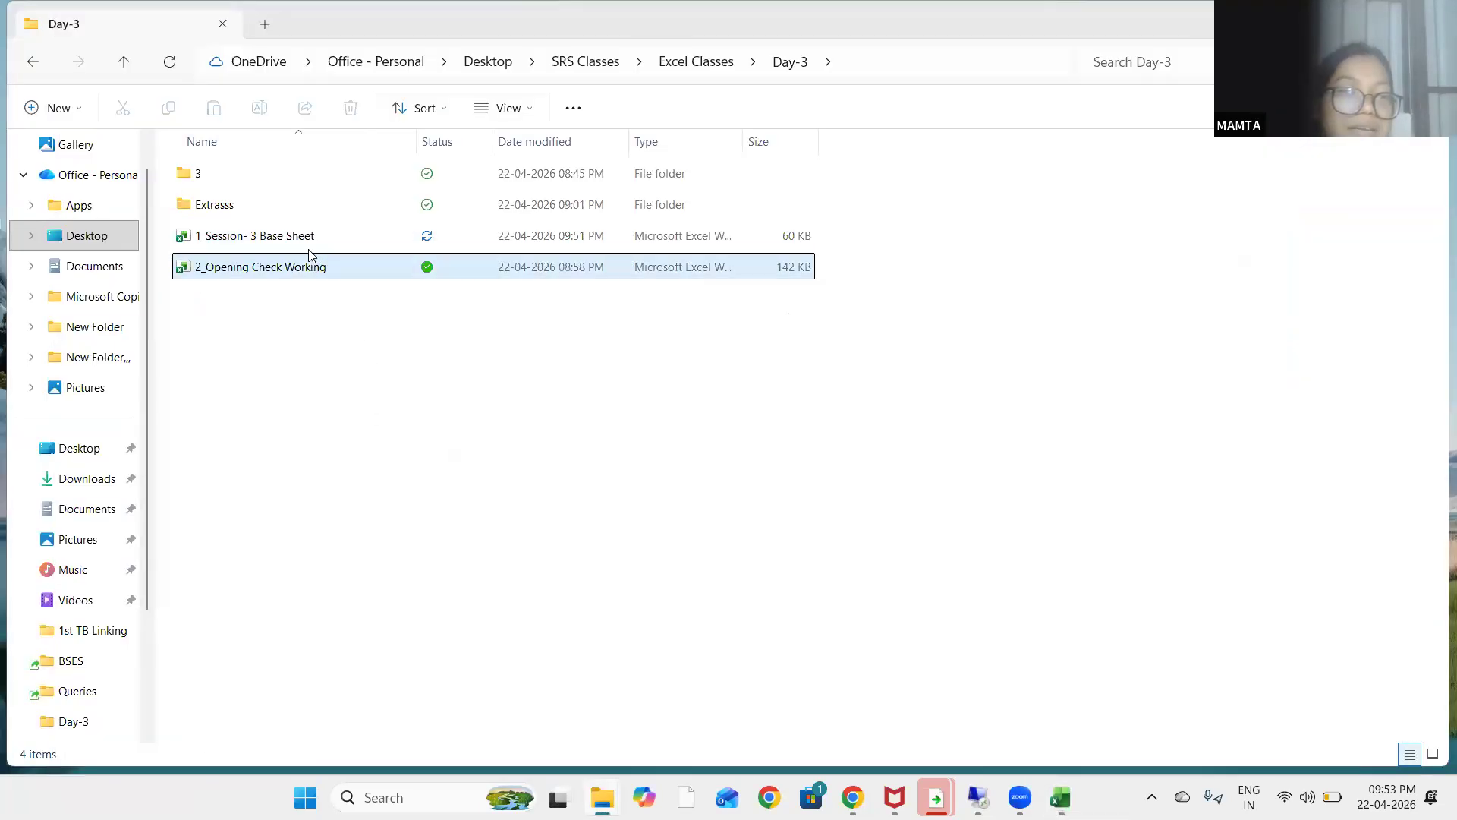
{"action": "left_click", "coordinate": [285, 279]}
{"action": "left_click", "coordinate": [284, 283]}
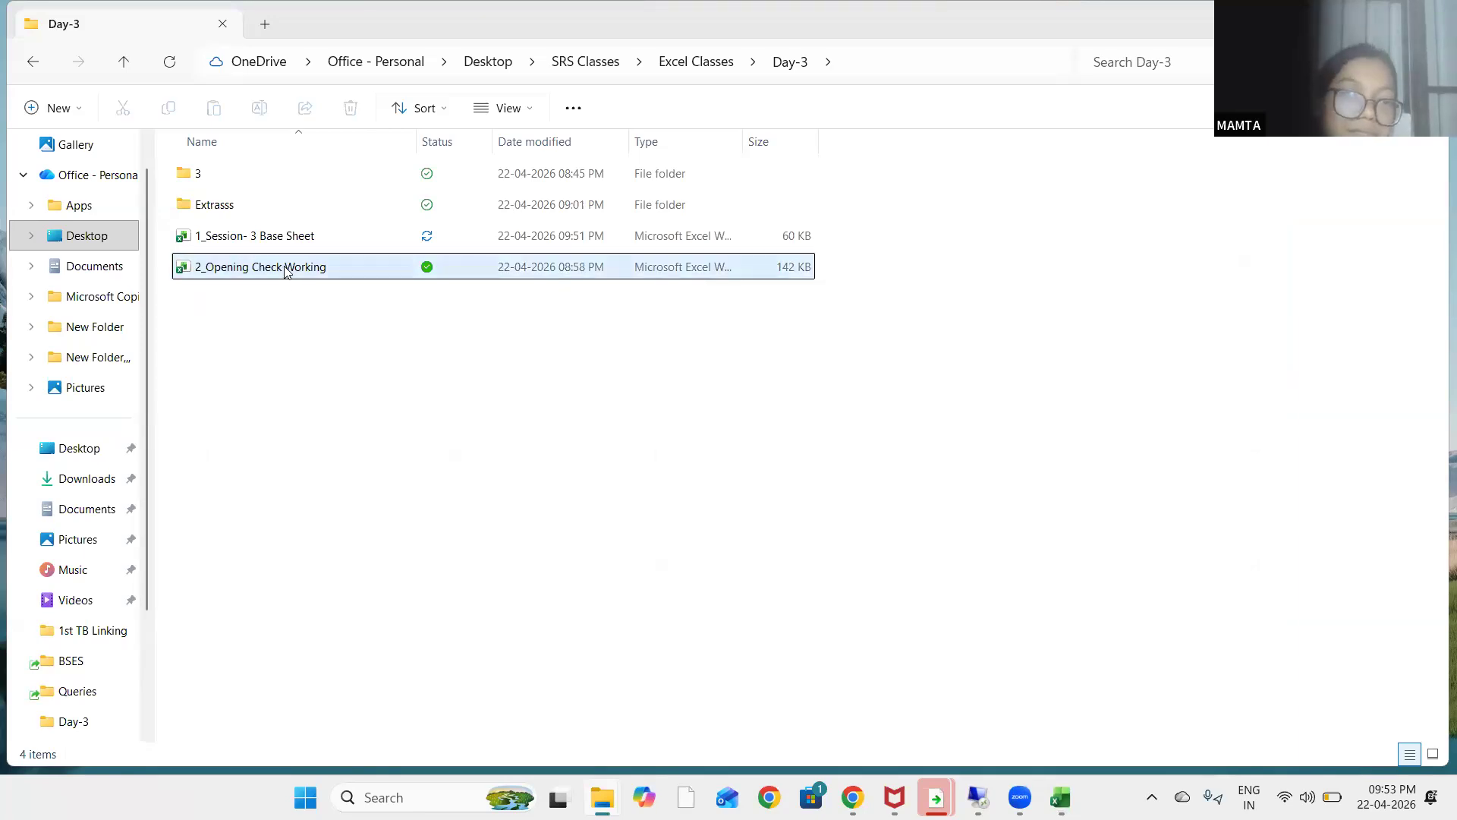
{"action": "left_click", "coordinate": [288, 268]}
{"action": "double_click", "coordinate": [294, 272]}
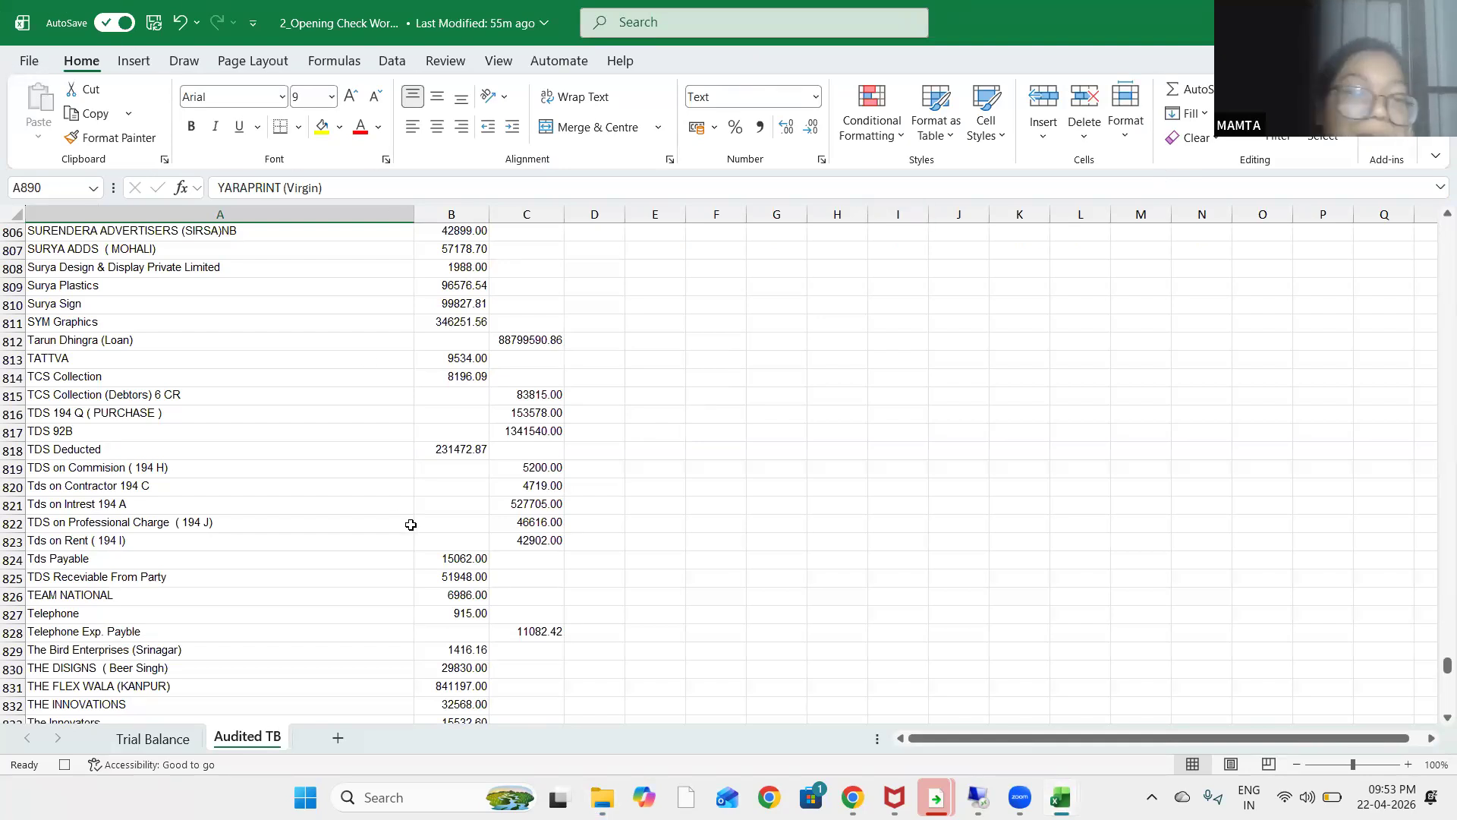
Look upward through the ledger accounts and balances in the Audited TB sheet
{"action": "left_click", "coordinate": [268, 360]}
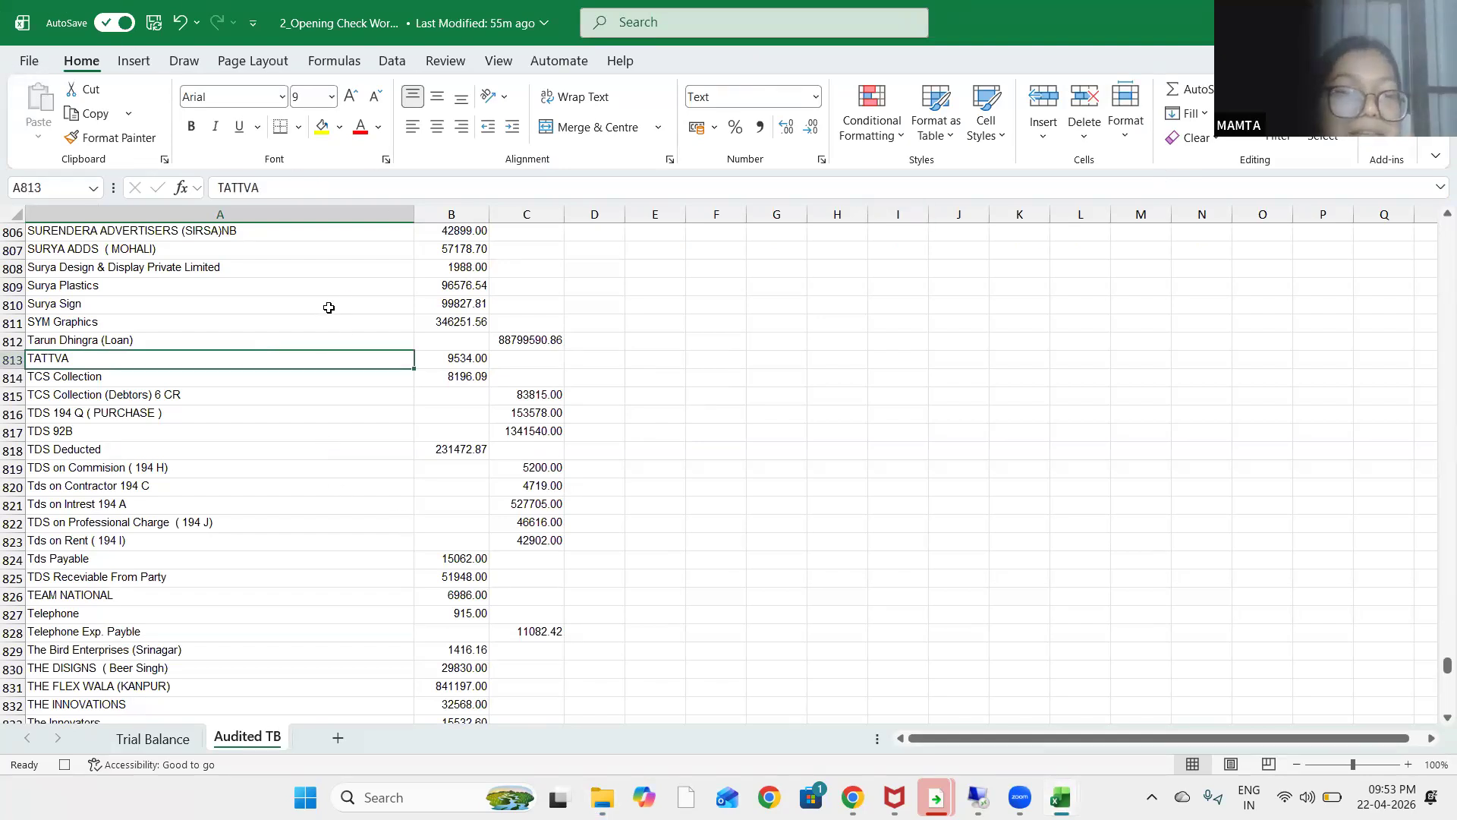
{"action": "key", "text": "Up"}
{"action": "key", "text": "Up"}
{"action": "key", "text": "Up"}
{"action": "key", "text": "Up"}
{"action": "key", "text": "Up"}
{"action": "key", "text": "Up"}
{"action": "key", "text": "Up"}
{"action": "key", "text": "Up"}
{"action": "key", "text": "Up"}
{"action": "key", "text": "Up"}
{"action": "key", "text": "Up"}
{"action": "key", "text": "Up"}
{"action": "key", "text": "Up"}
{"action": "key", "text": "Up"}
{"action": "key", "text": "Up"}
{"action": "key", "text": "Up"}
{"action": "key", "text": "Up"}
{"action": "key", "text": "Up"}
{"action": "key", "text": "Up"}
{"action": "key", "text": "Up"}
{"action": "key", "text": "Up"}
{"action": "key", "text": "Up"}
{"action": "key", "text": "Up"}
{"action": "key", "text": "Up"}
{"action": "key", "text": "Up"}
{"action": "key", "text": "Up"}
{"action": "key", "text": "Up"}
{"action": "key", "text": "Up"}
{"action": "key", "text": "Up"}
{"action": "key", "text": "Up"}
{"action": "key", "text": "Up"}
{"action": "key", "text": "Up"}
{"action": "key", "text": "Up"}
{"action": "key", "text": "Up"}
{"action": "key", "text": "Up"}
{"action": "key", "text": "Up"}
{"action": "key", "text": "Up"}
{"action": "key", "text": "Up"}
{"action": "key", "text": "Up"}
{"action": "key", "text": "Up"}
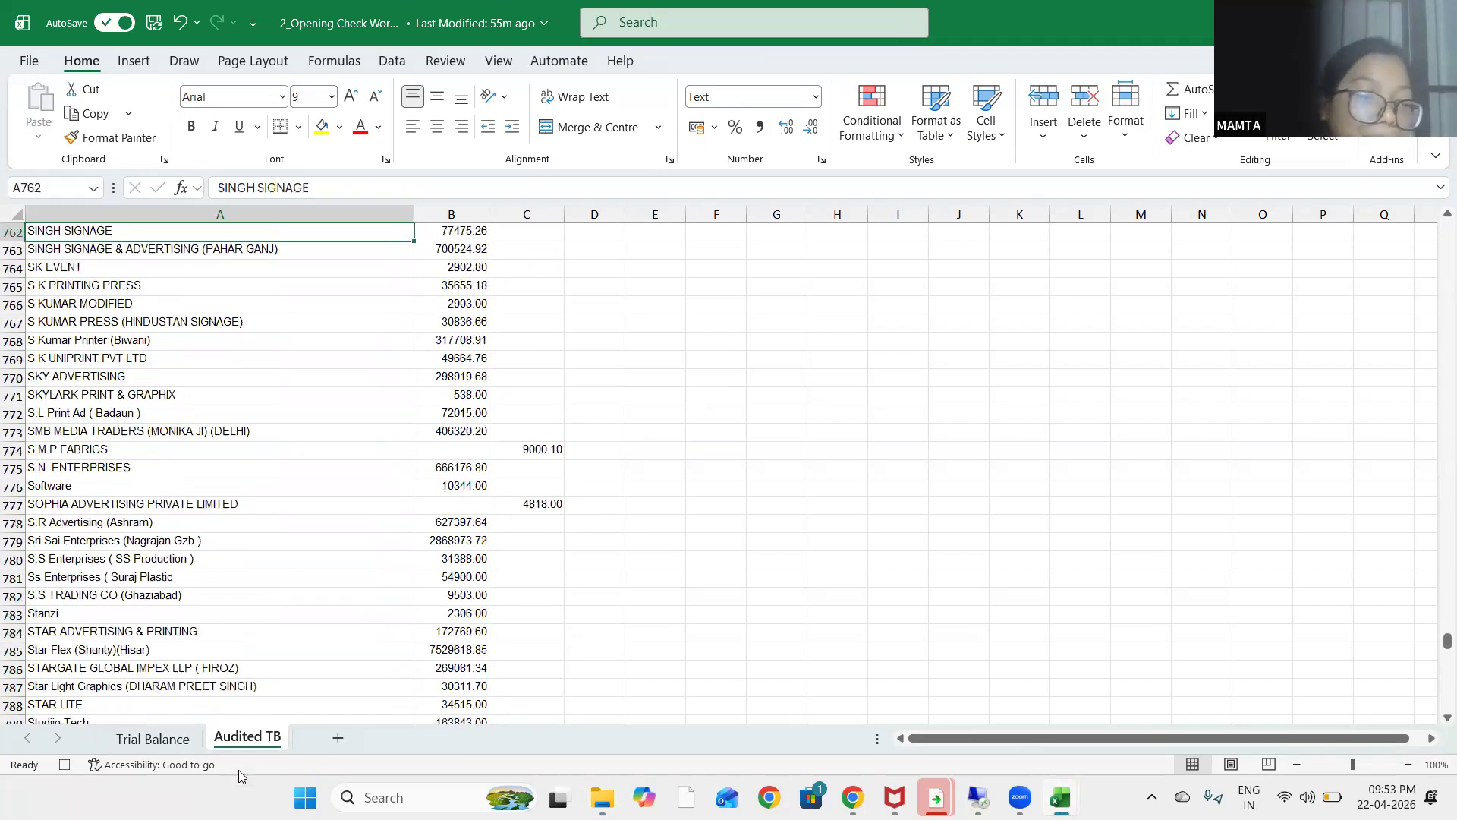
Examine the accounts and their opening debit and credit balances in the Trial Balance sheet
{"action": "left_click", "coordinate": [186, 745]}
{"action": "left_click_drag", "start_coordinate": [374, 543], "coordinate": [374, 534]}
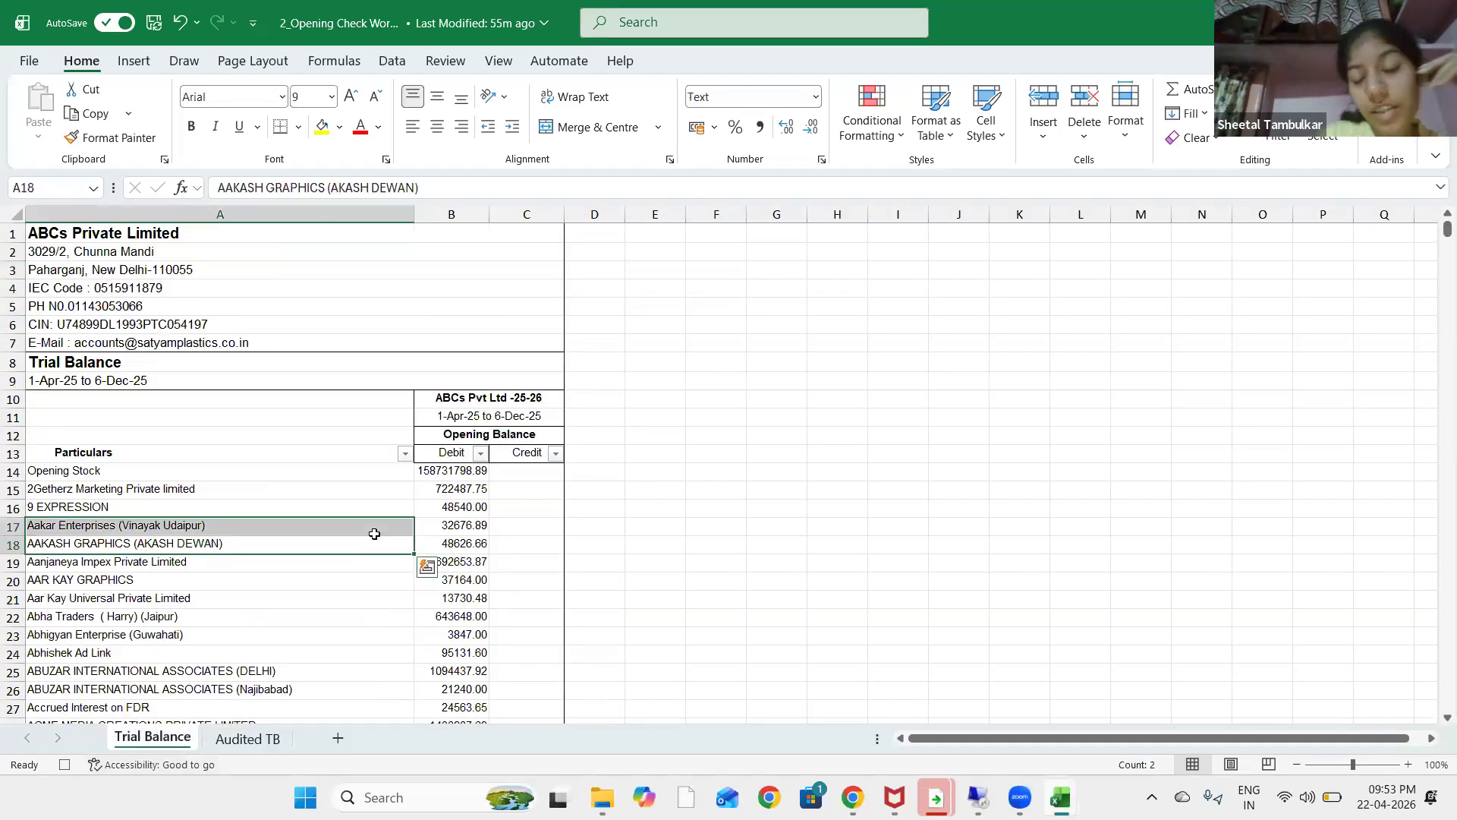
{"action": "left_click", "coordinate": [485, 485]}
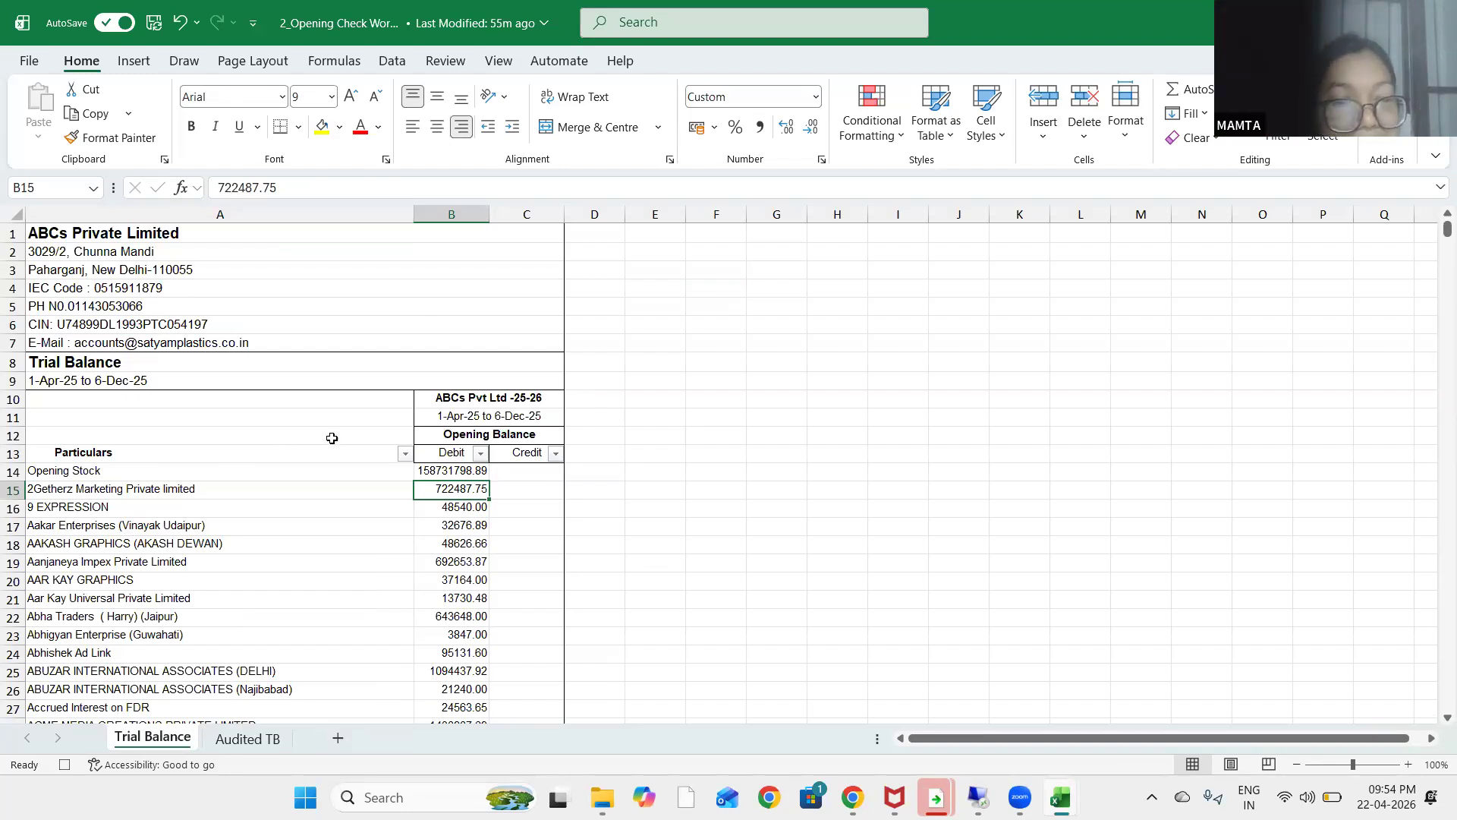
{"action": "scroll", "coordinate": [340, 435], "scroll_direction": "down", "scroll_amount": 4}
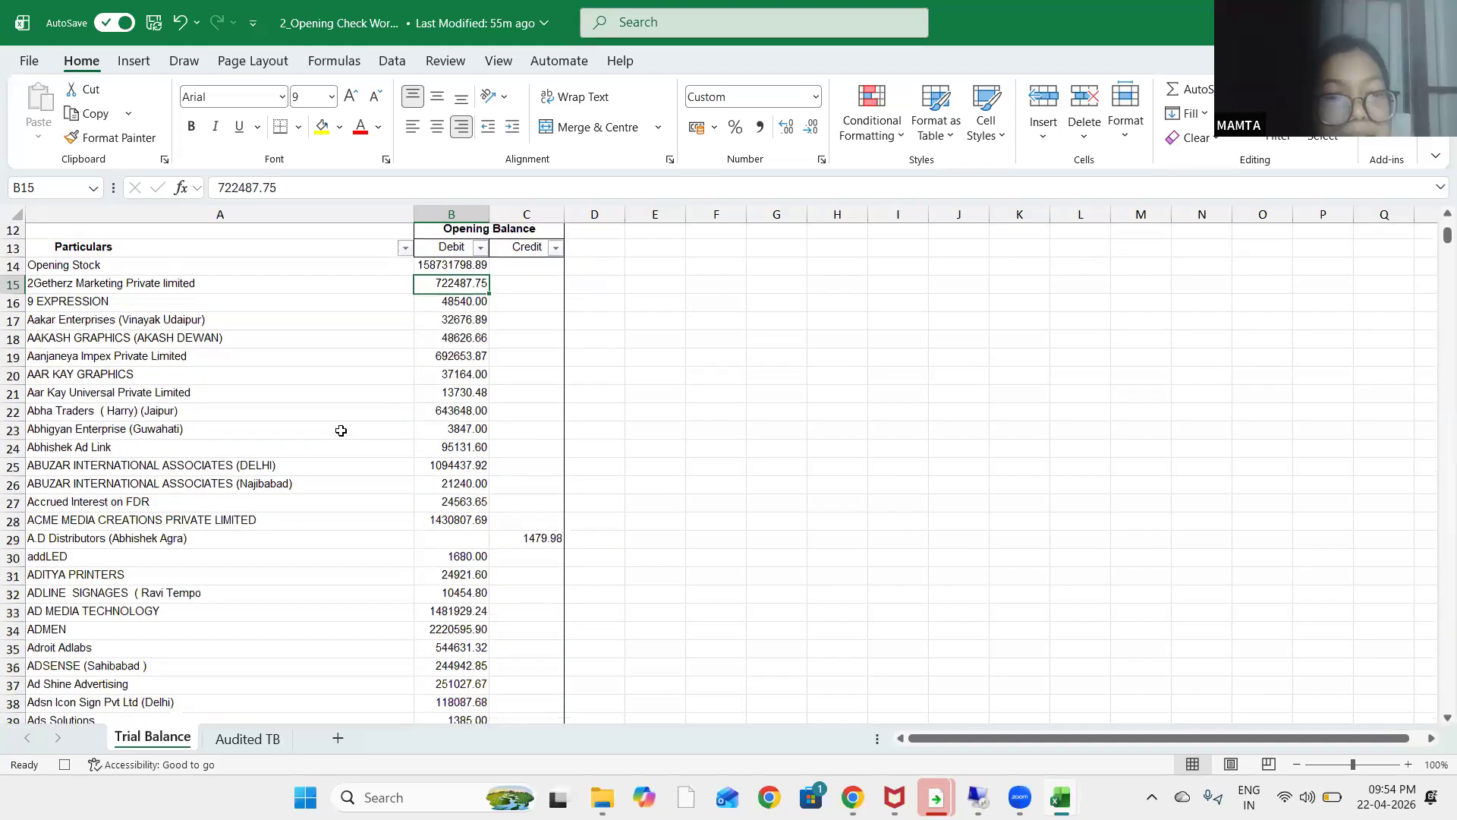
Enter the label CY in cell D4 of the Trial Balance sheet
{"action": "scroll", "coordinate": [341, 435], "scroll_direction": "up", "scroll_amount": 3}
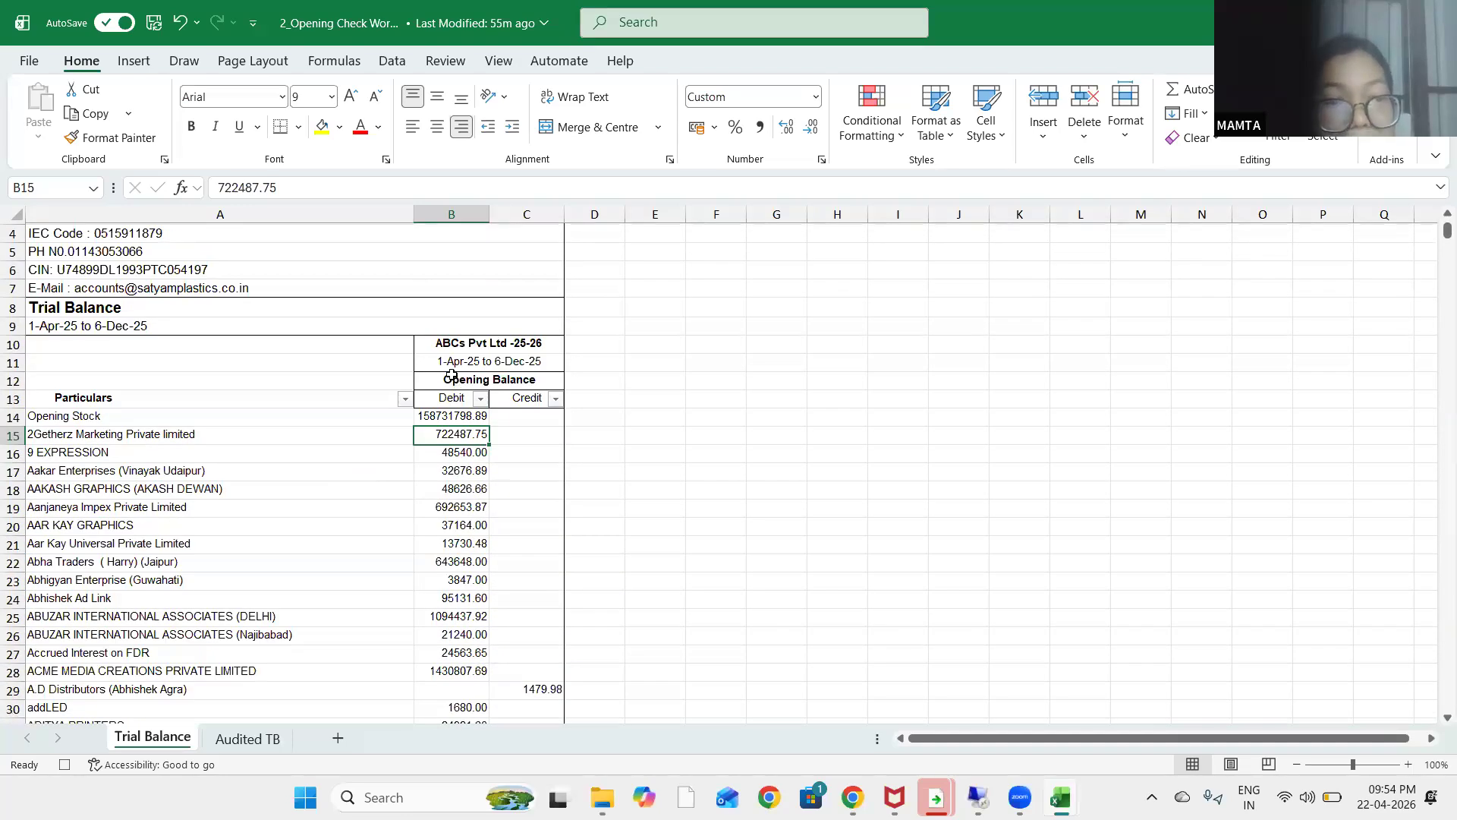
{"action": "left_click", "coordinate": [502, 234]}
{"action": "left_click", "coordinate": [608, 232]}
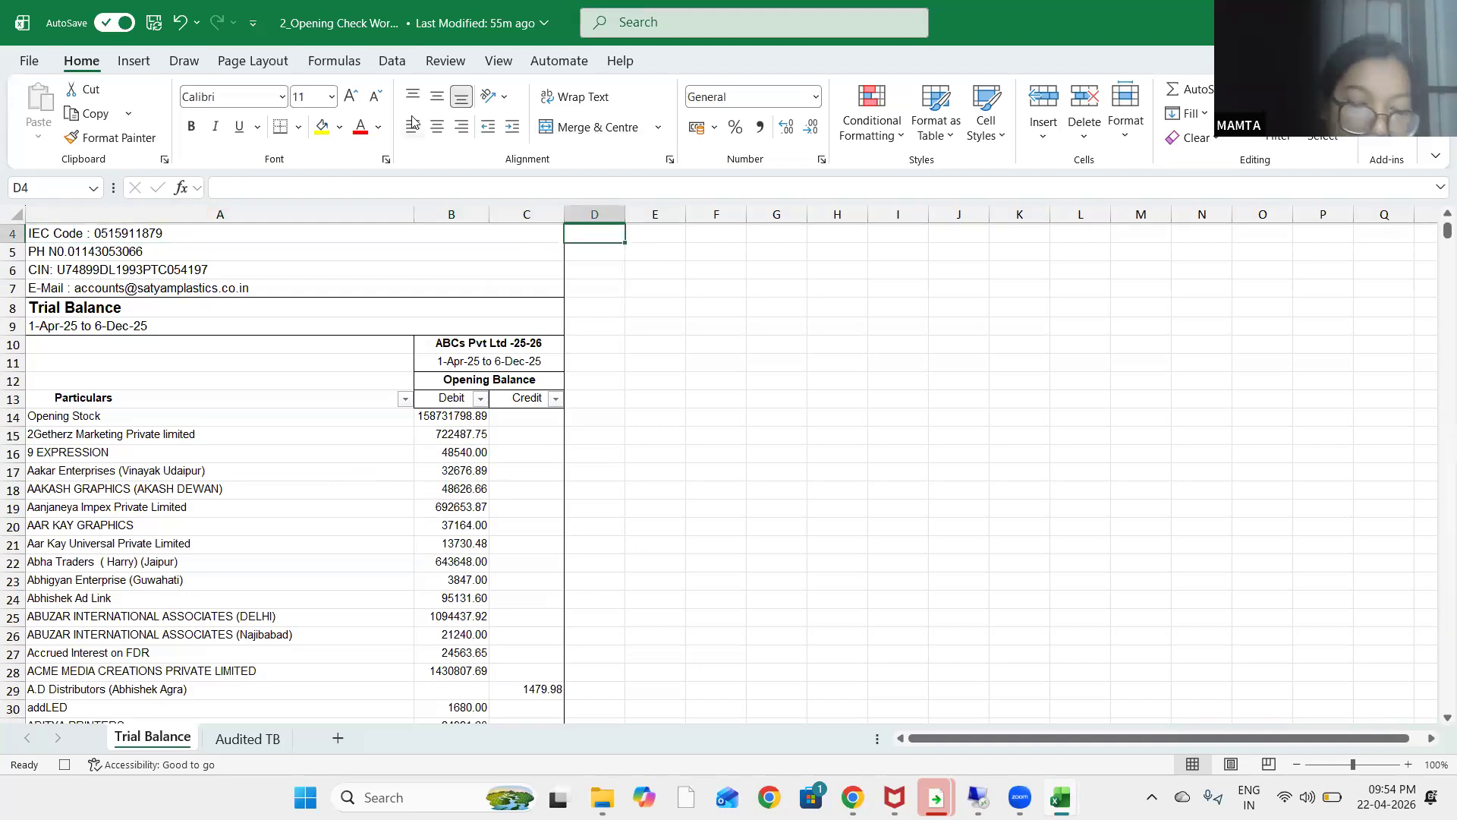
{"action": "type", "text": "CY"}
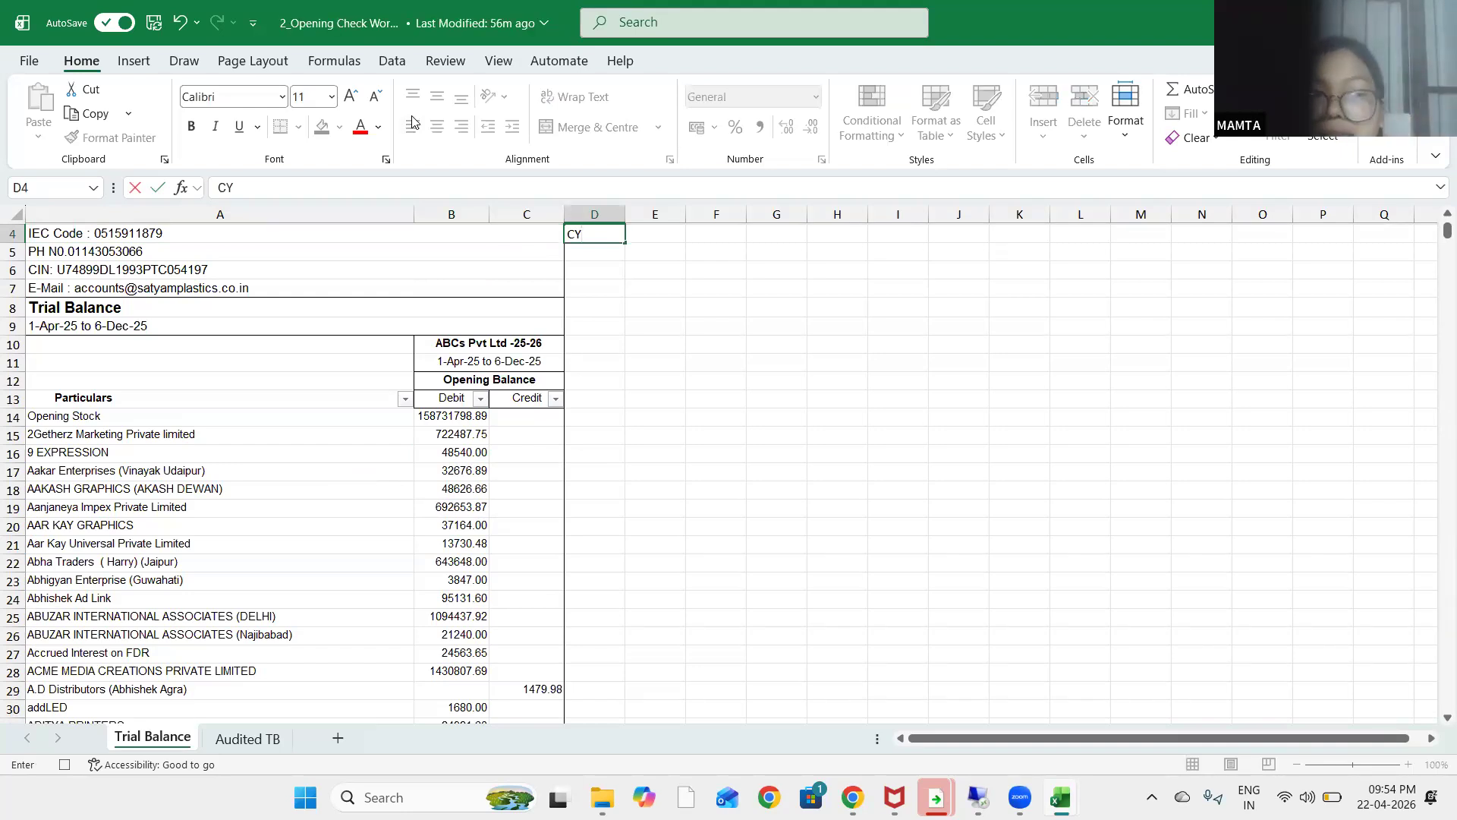
{"action": "key", "text": "Return"}
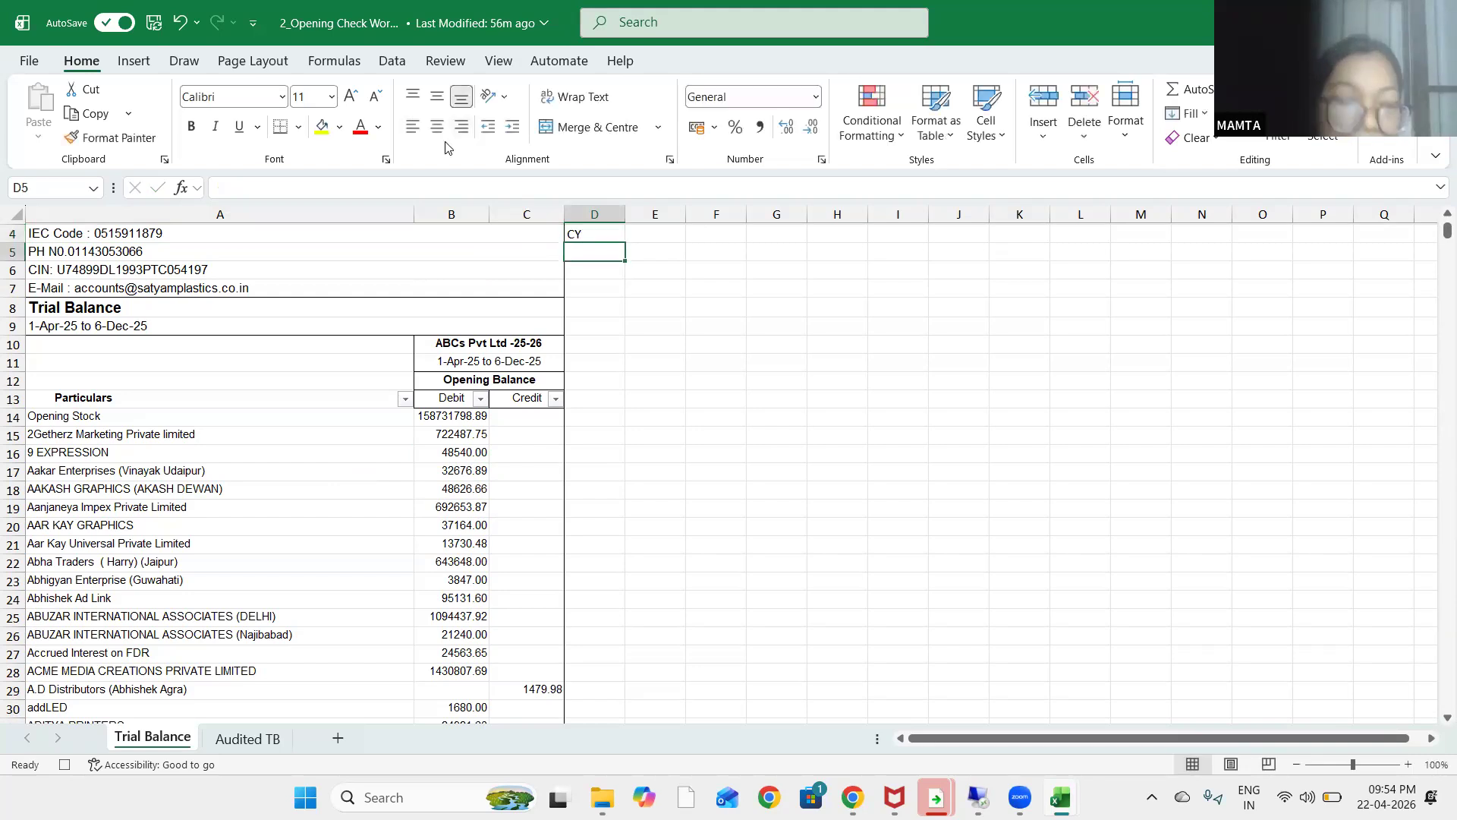
Look upward through the ledger accounts and their balances in the Audited TB sheet, from row 762 to about row 400
{"action": "left_click", "coordinate": [273, 739]}
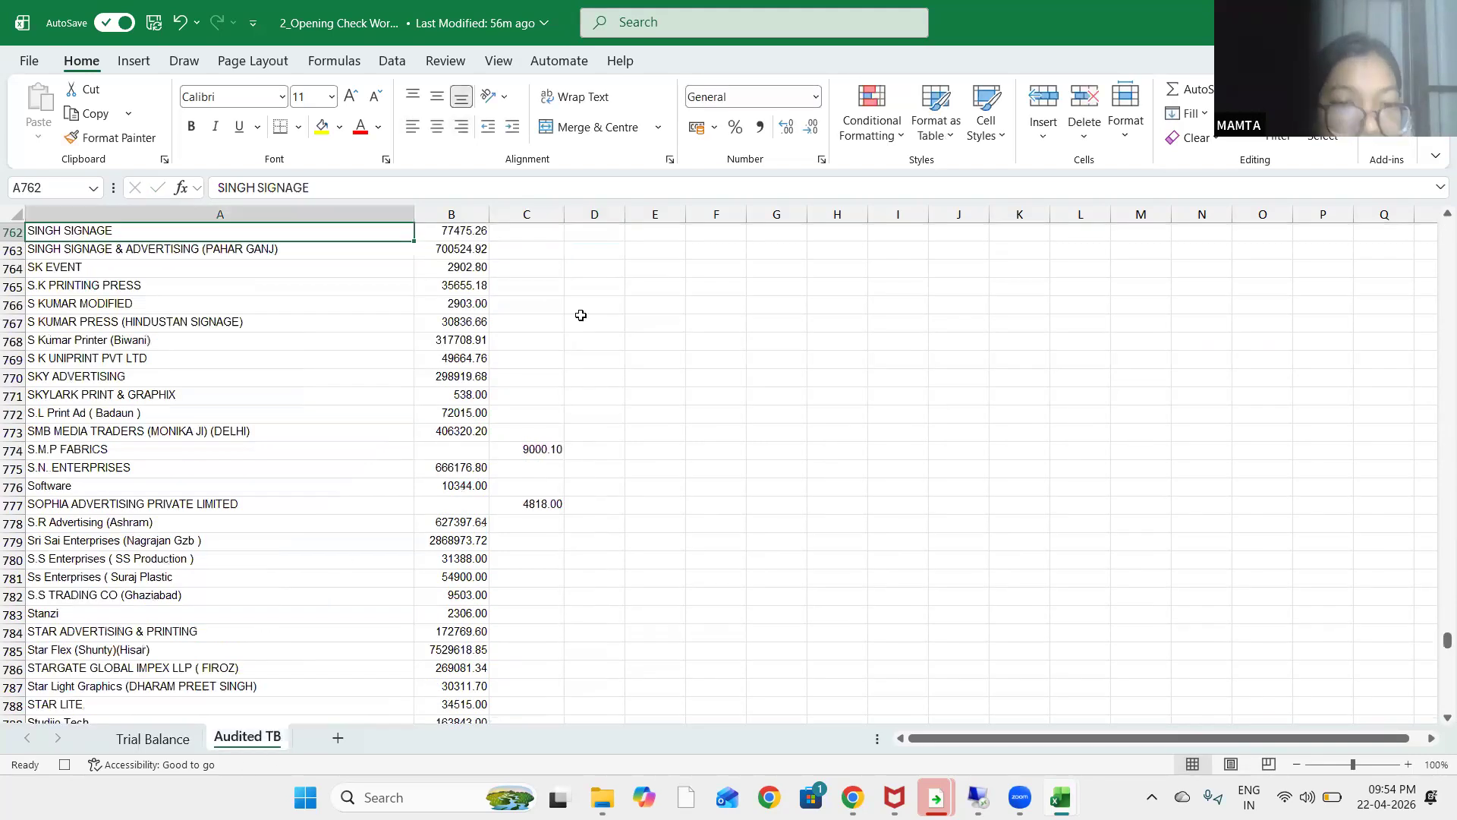
{"action": "scroll", "coordinate": [341, 421], "scroll_direction": "up", "scroll_amount": 17}
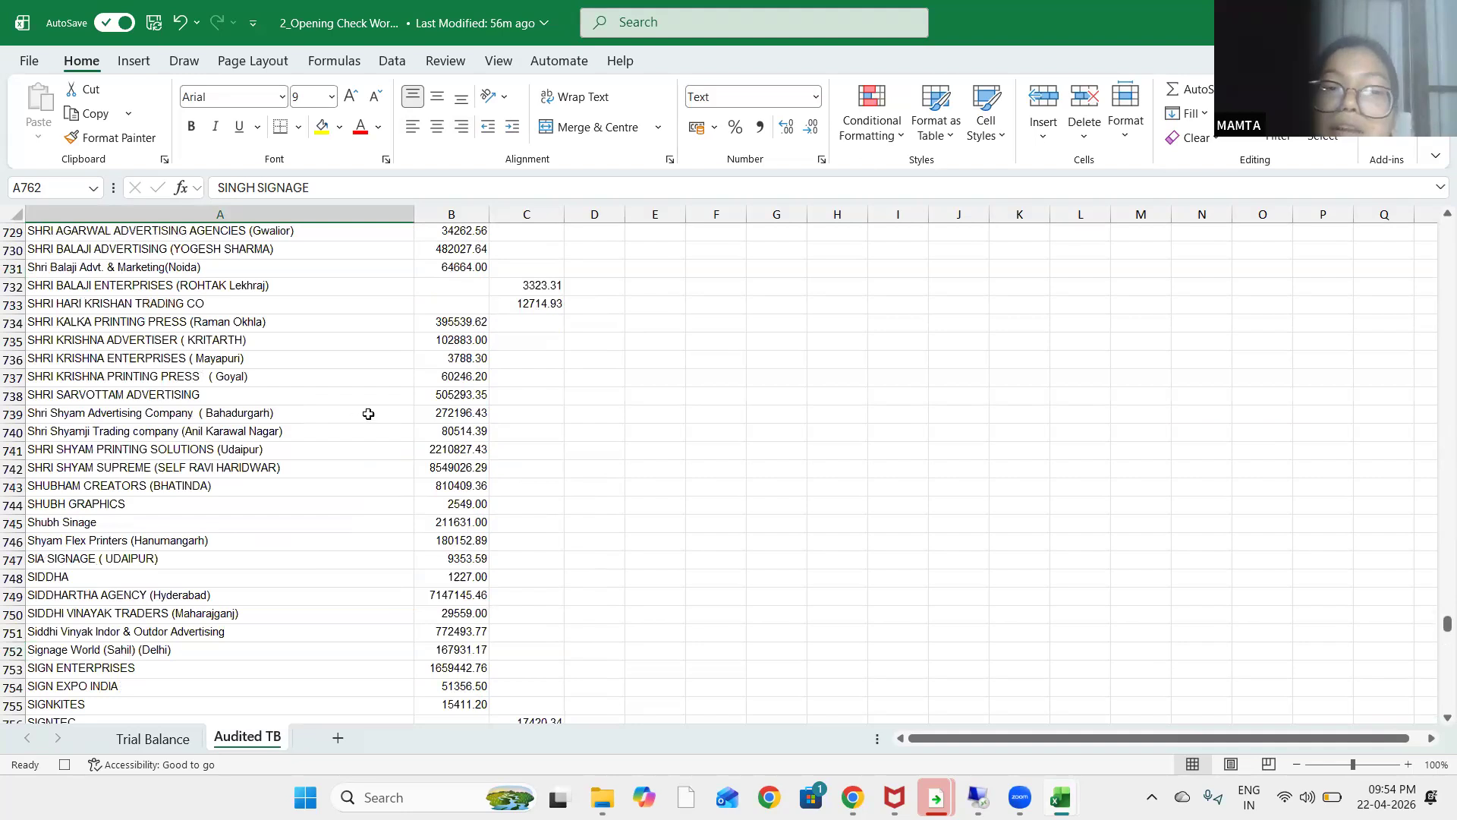
{"action": "scroll", "coordinate": [377, 411], "scroll_direction": "up", "scroll_amount": 20}
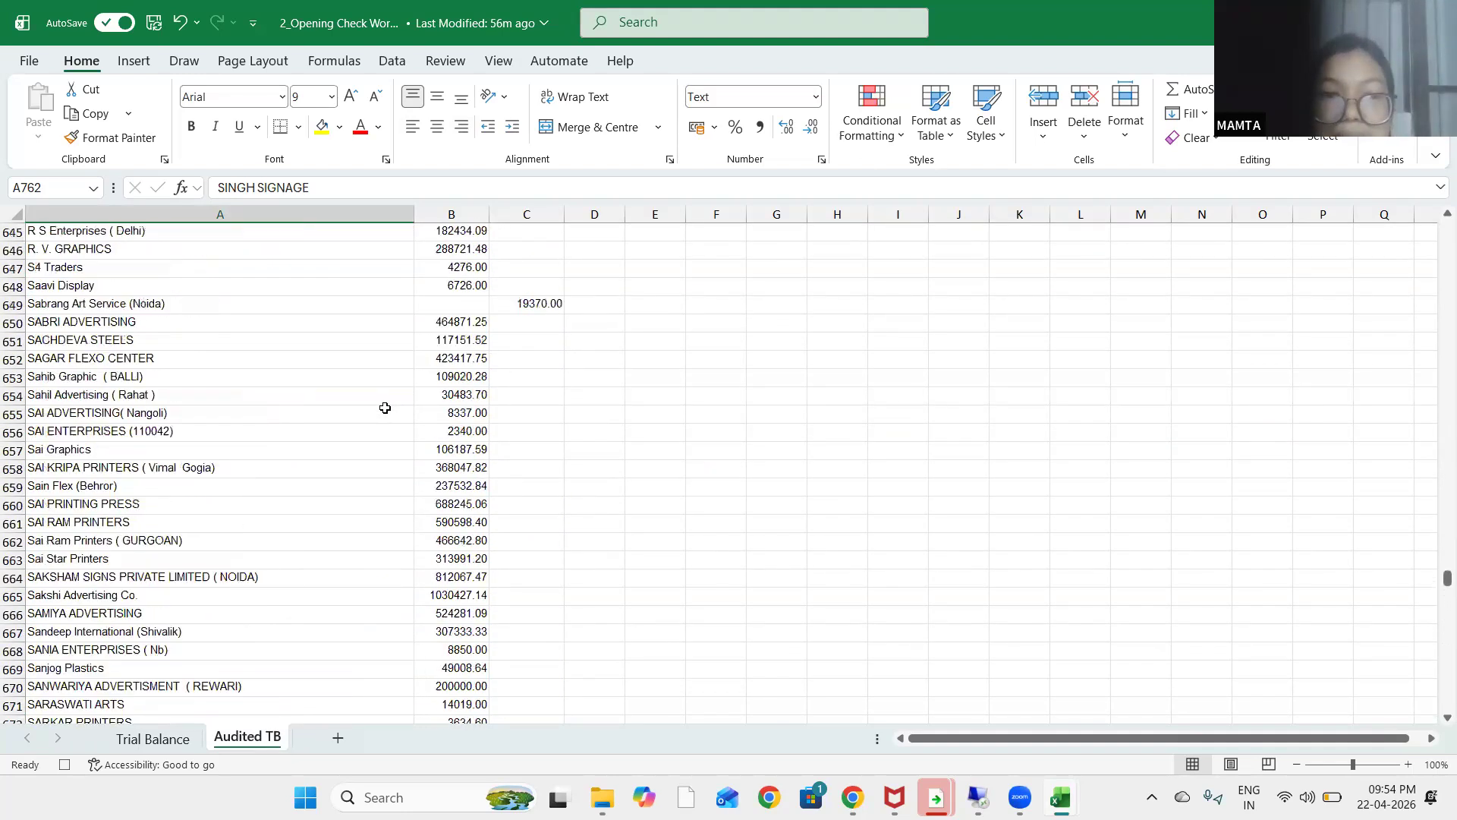
{"action": "scroll", "coordinate": [385, 427], "scroll_direction": "up", "scroll_amount": 19}
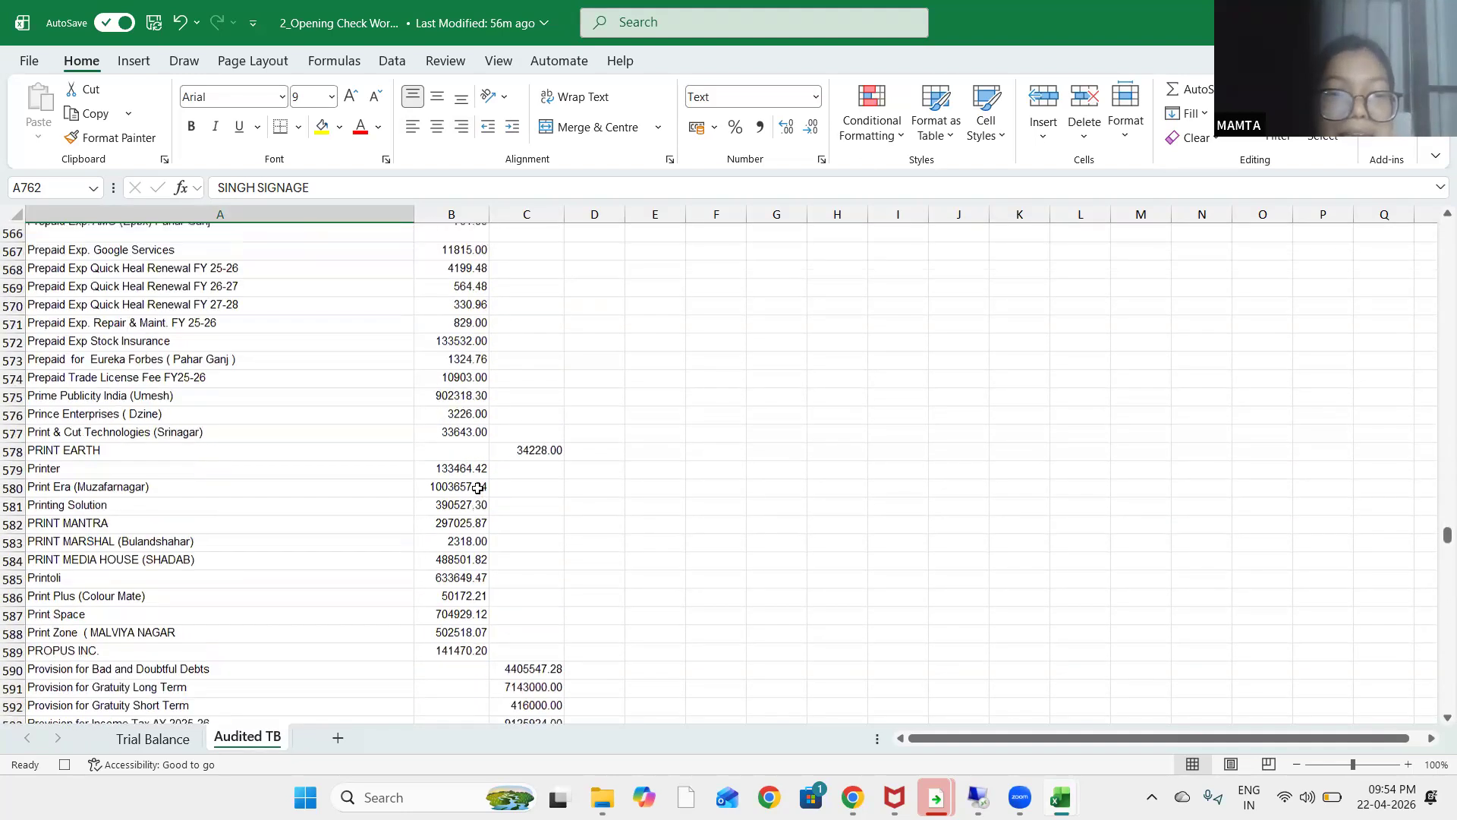
{"action": "scroll", "coordinate": [480, 484], "scroll_direction": "up", "scroll_amount": 15}
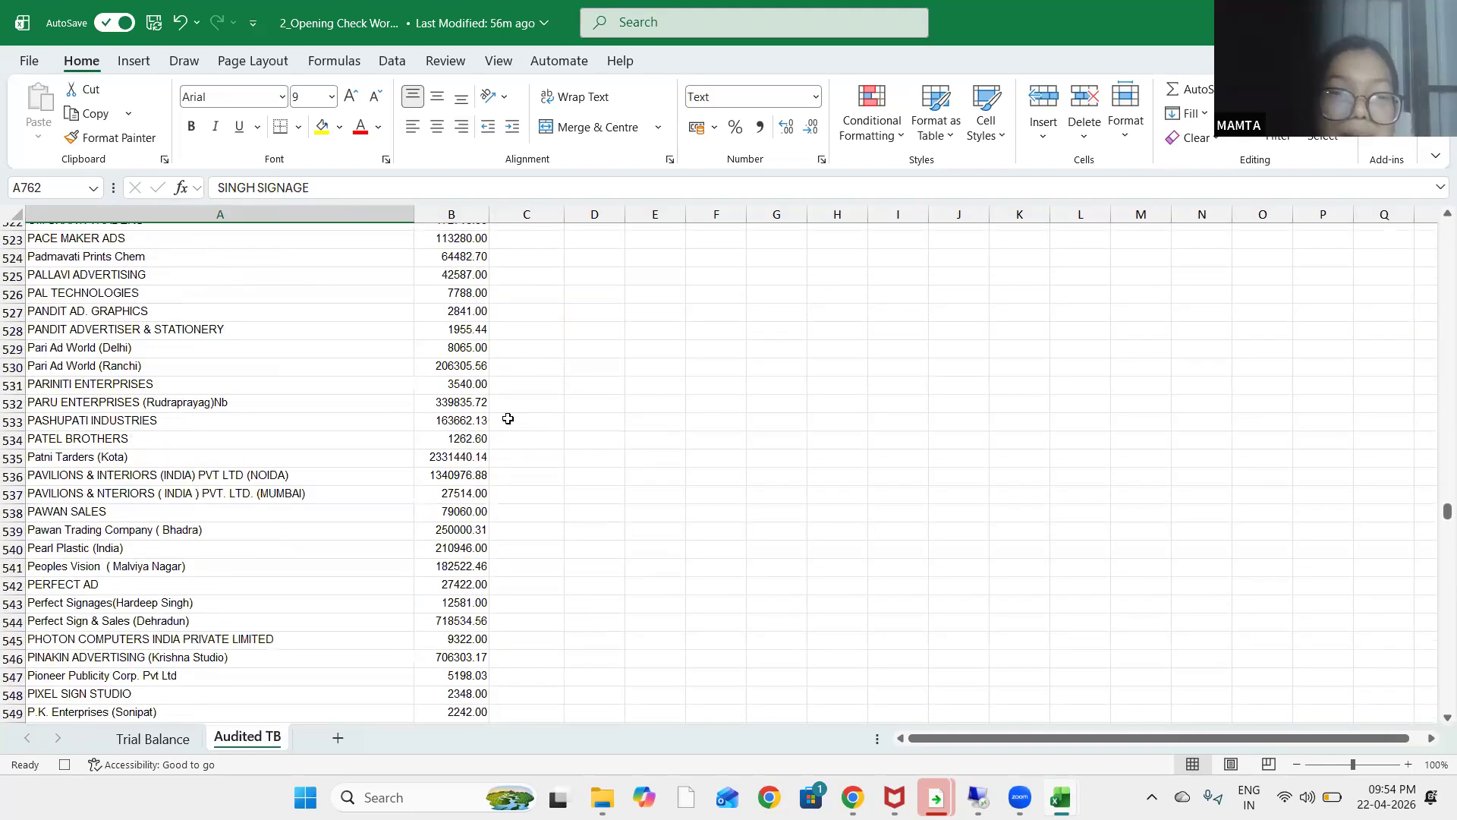
{"action": "scroll", "coordinate": [507, 419], "scroll_direction": "up", "scroll_amount": 8}
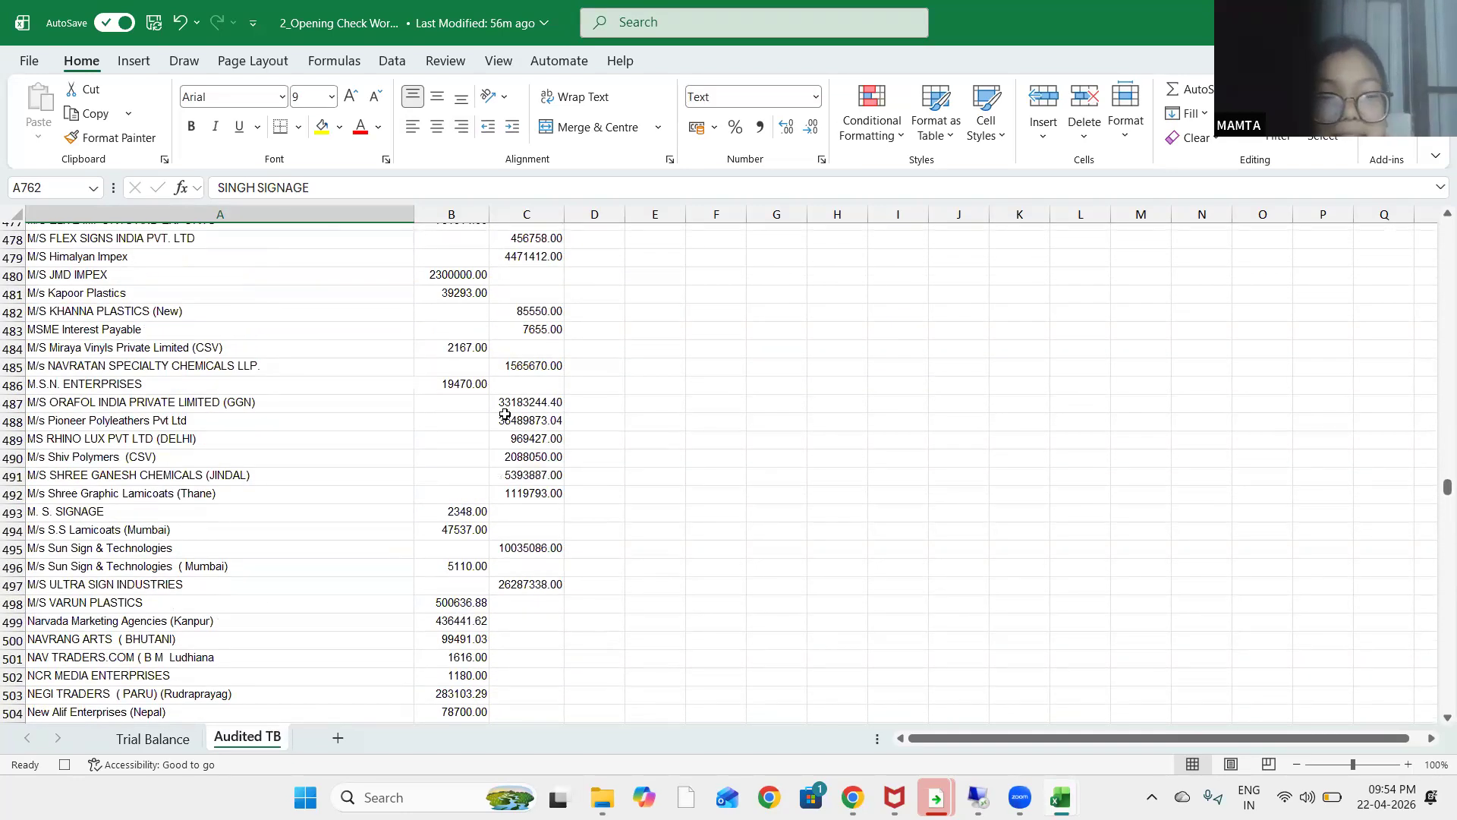
{"action": "scroll", "coordinate": [505, 414], "scroll_direction": "up", "scroll_amount": 5}
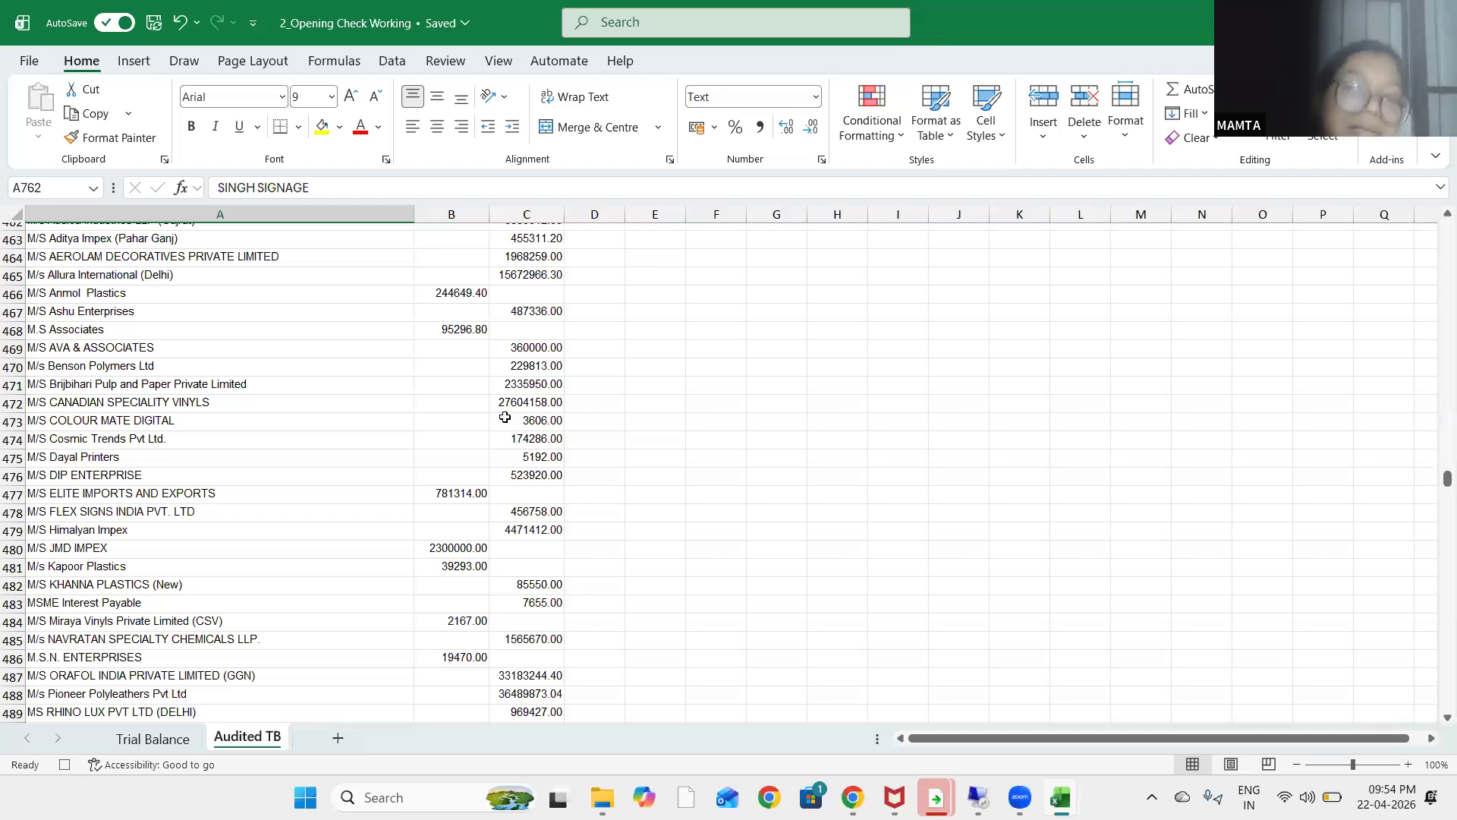
{"action": "scroll", "coordinate": [429, 531], "scroll_direction": "up", "scroll_amount": 18}
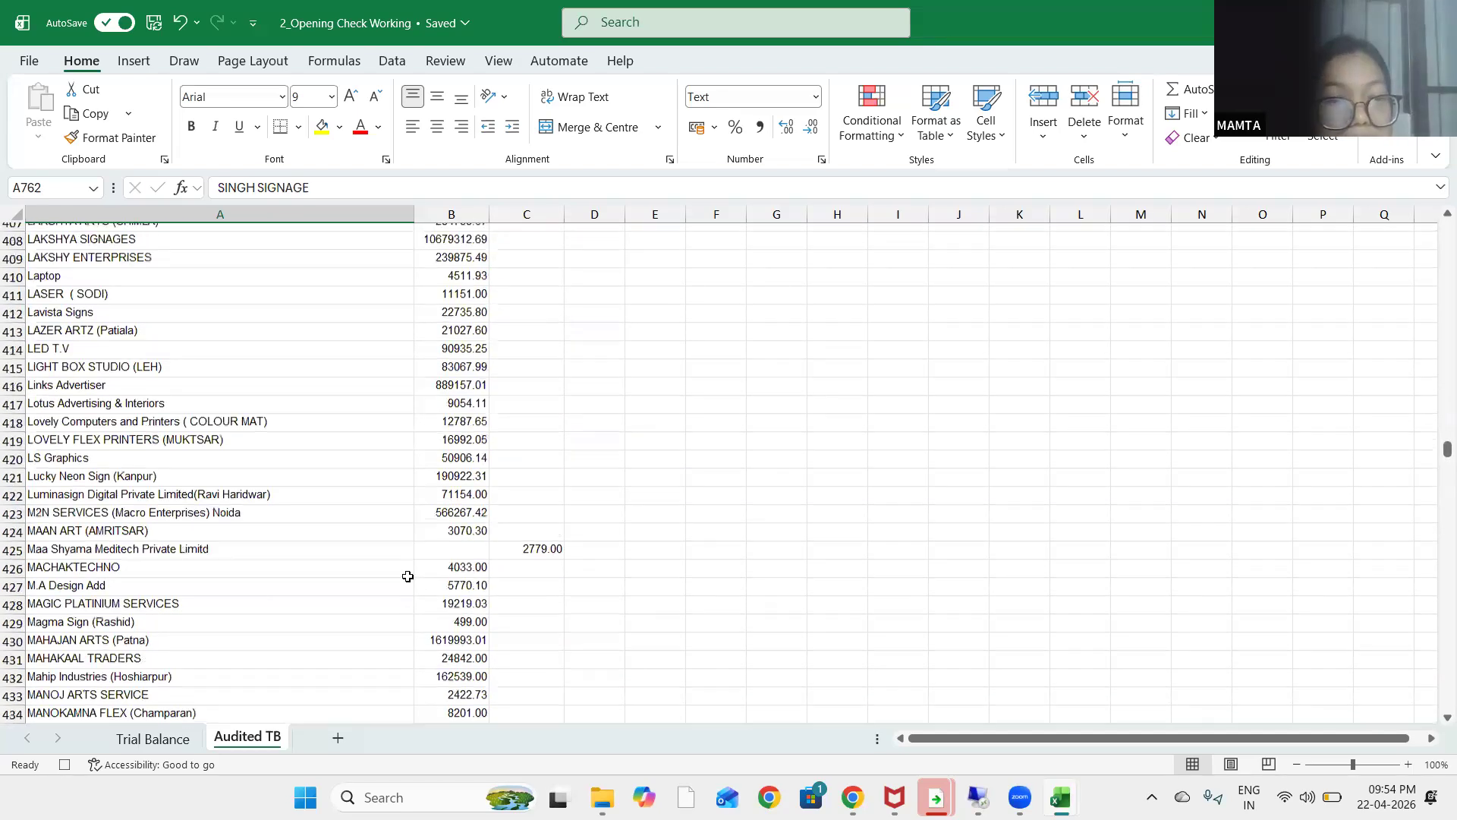
{"action": "scroll", "coordinate": [408, 576], "scroll_direction": "up", "scroll_amount": 7}
{"action": "left_click", "coordinate": [407, 581]}
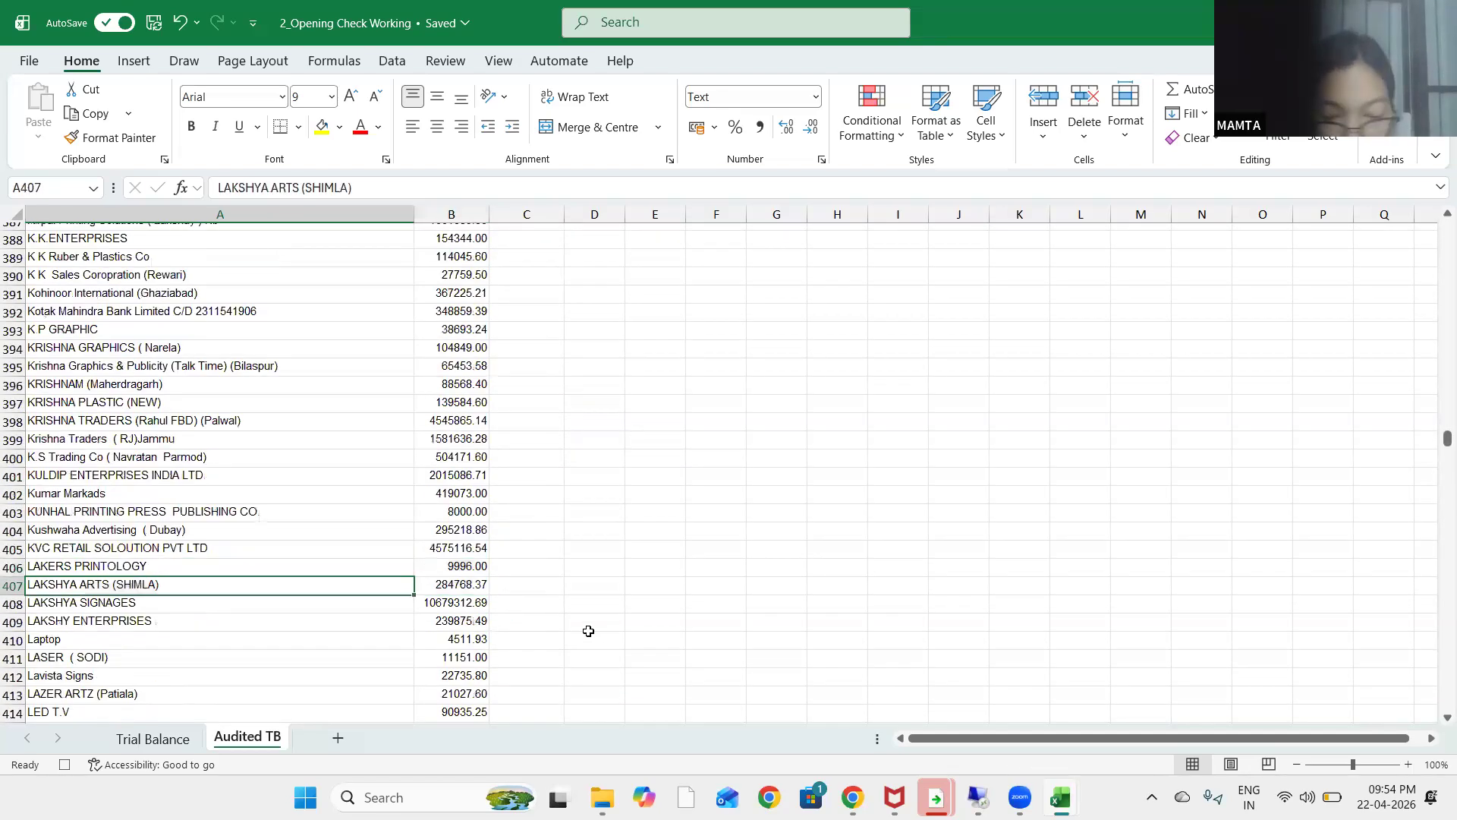
Compare the company and period headings in the Trial Balance sheet with the account list in the Audited TB sheet
{"action": "key", "text": "ctrl+Page_Up"}
{"action": "key", "text": "Down"}
{"action": "key", "text": "Left"}
{"action": "key", "text": "Down"}
{"action": "key", "text": "Down"}
{"action": "key", "text": "Down"}
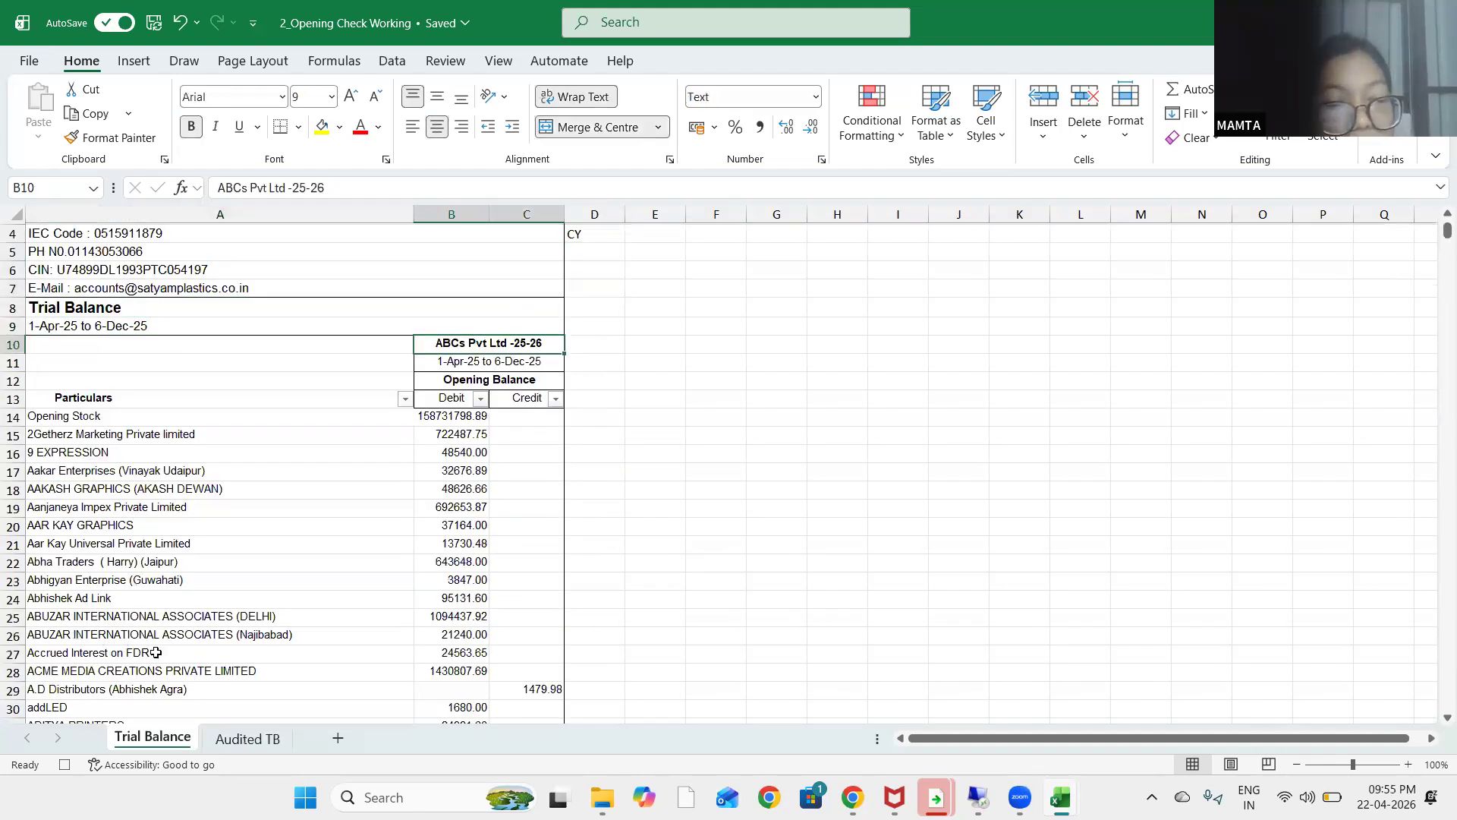
{"action": "left_click", "coordinate": [256, 738]}
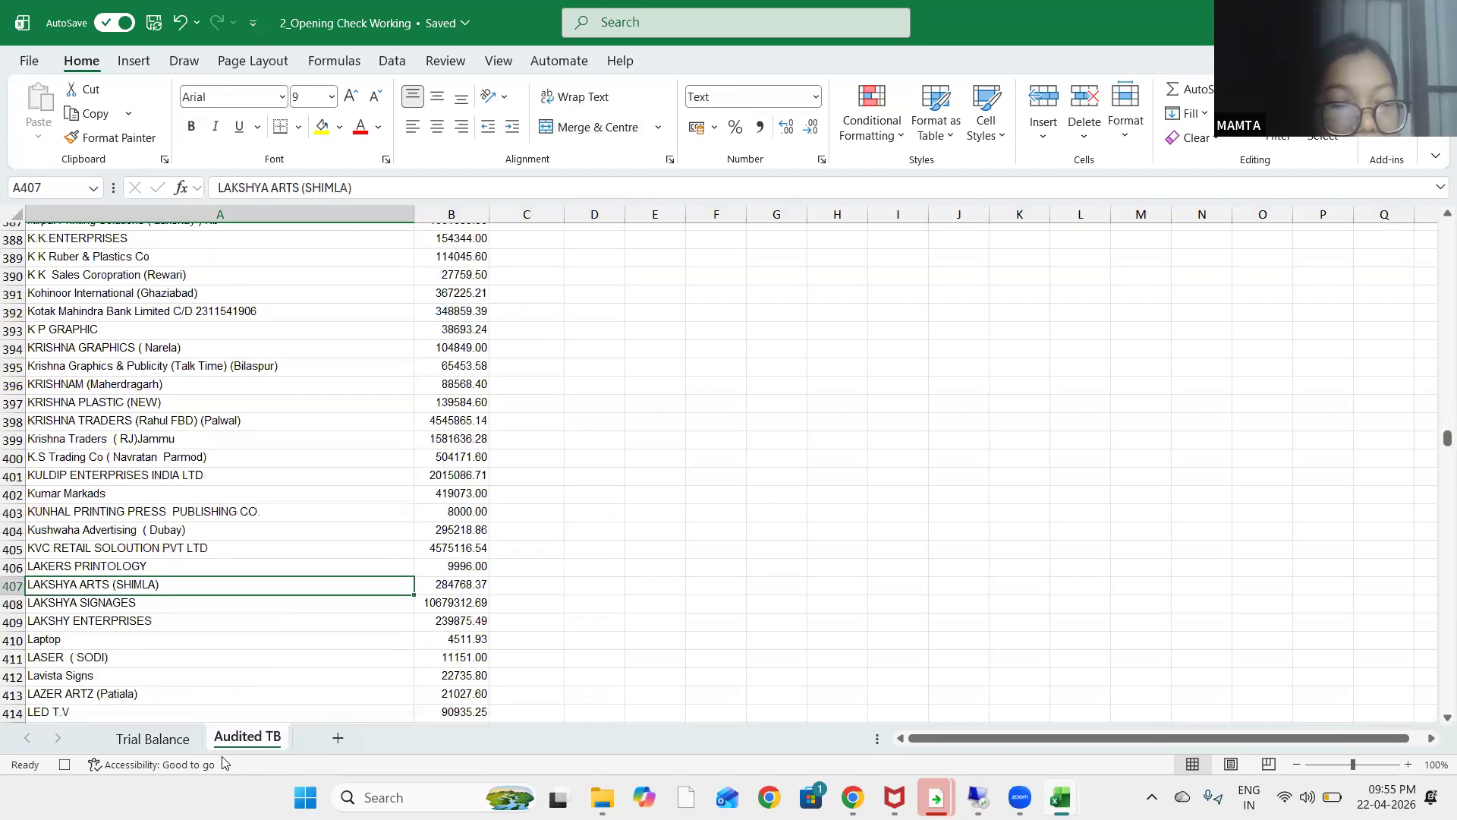
{"action": "left_click", "coordinate": [151, 739]}
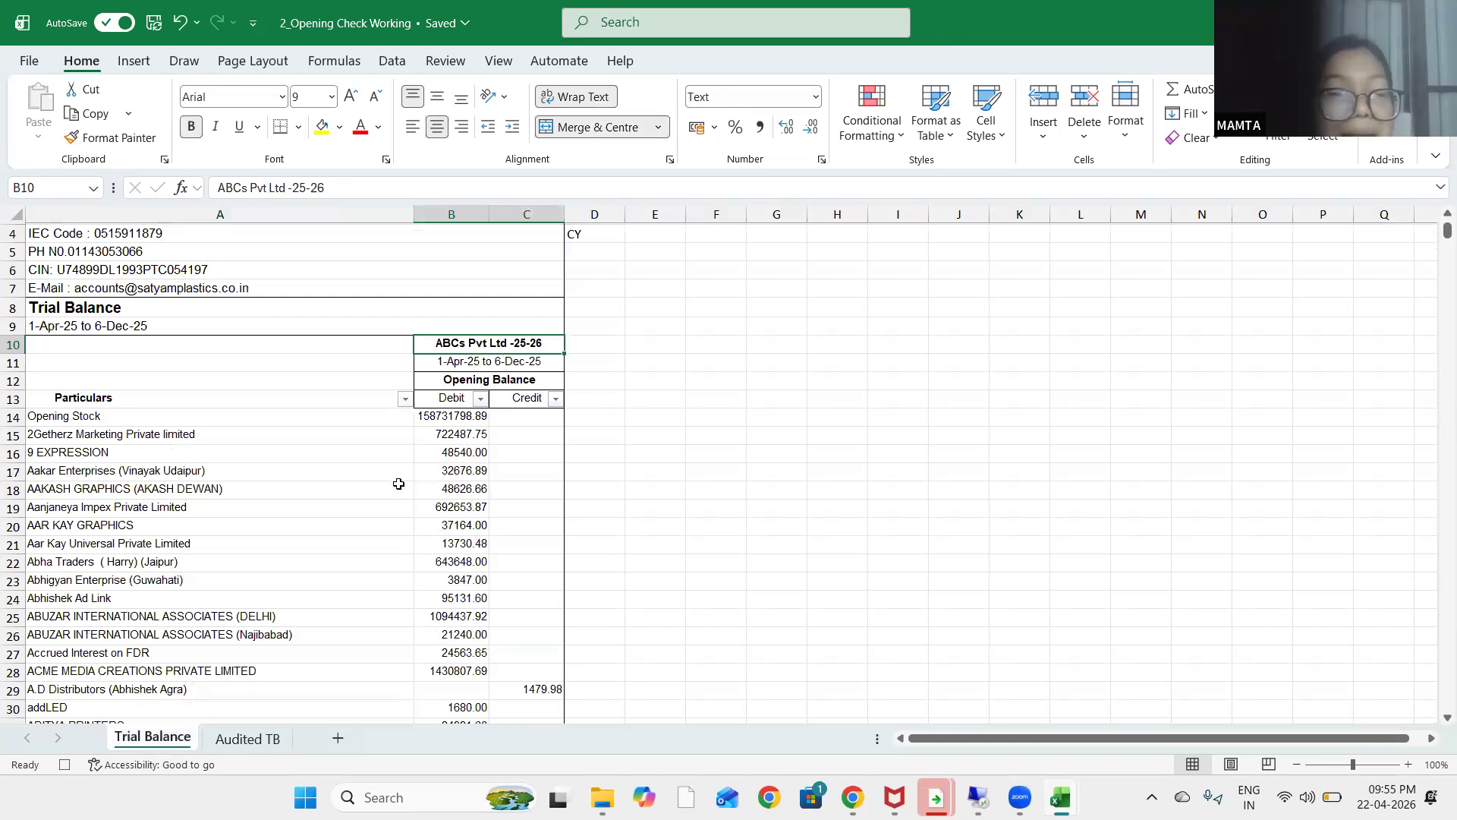
{"action": "left_click", "coordinate": [275, 743]}
{"action": "scroll", "coordinate": [393, 404], "scroll_direction": "up", "scroll_amount": 6}
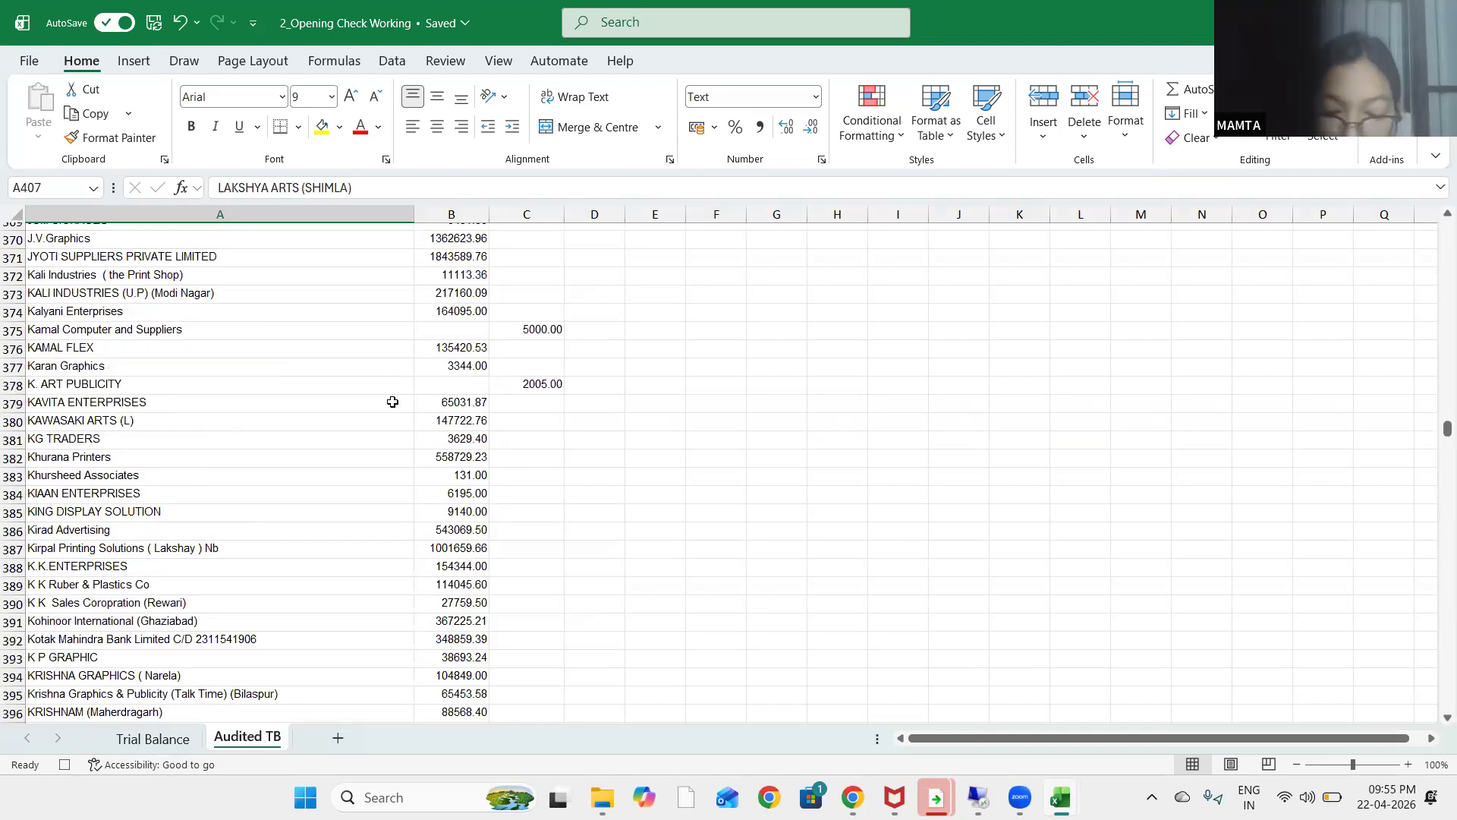
Change the heading above the Debit and Credit columns in the Trial Balance sheet to Closing Balance
{"action": "key", "text": "ctrl+Page_Up"}
{"action": "key", "text": "Down"}
{"action": "key", "text": "Down"}
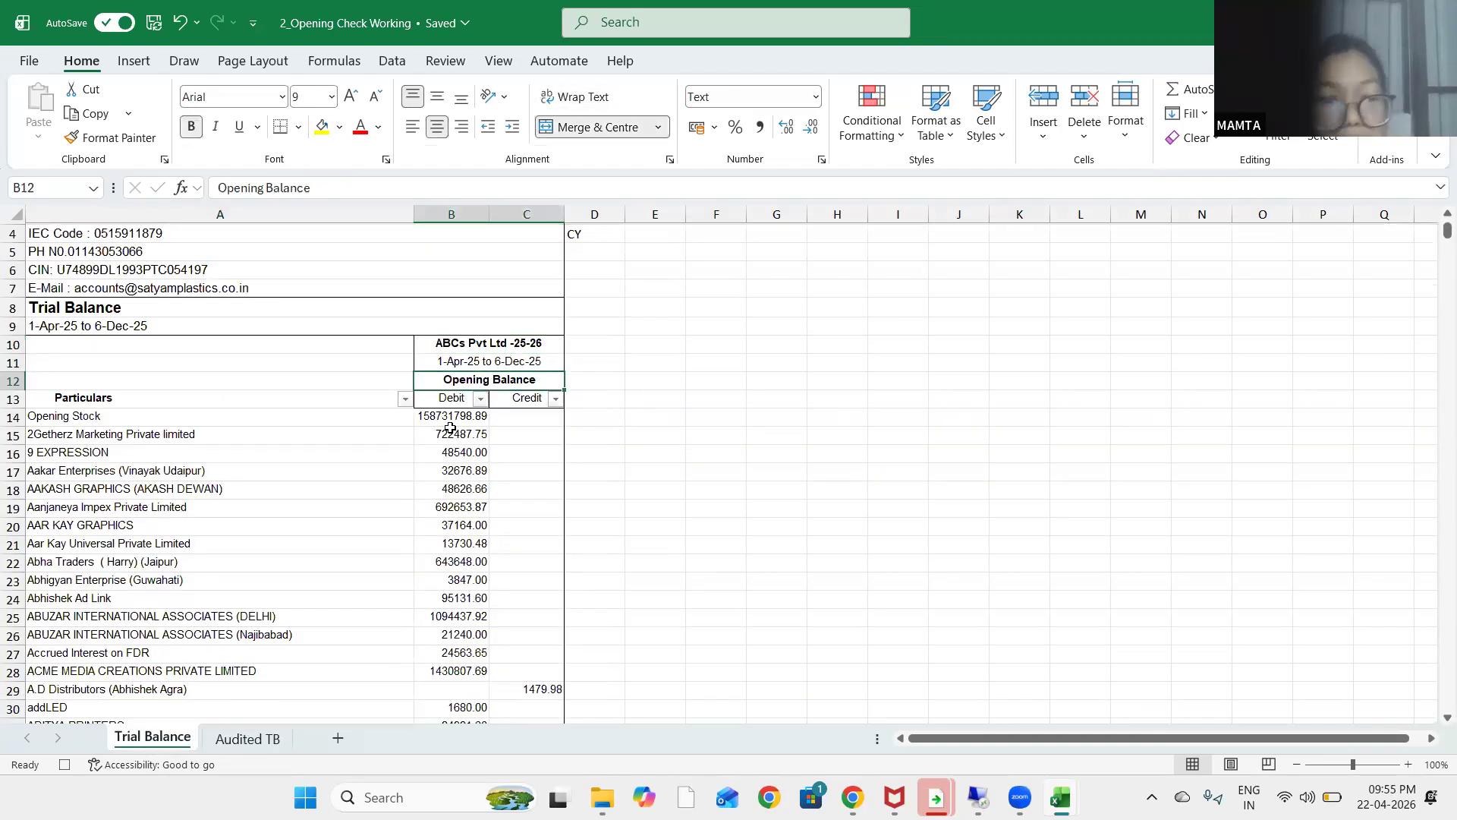
{"action": "type", "text": "Cl"}
{"action": "type", "text": "osing"}
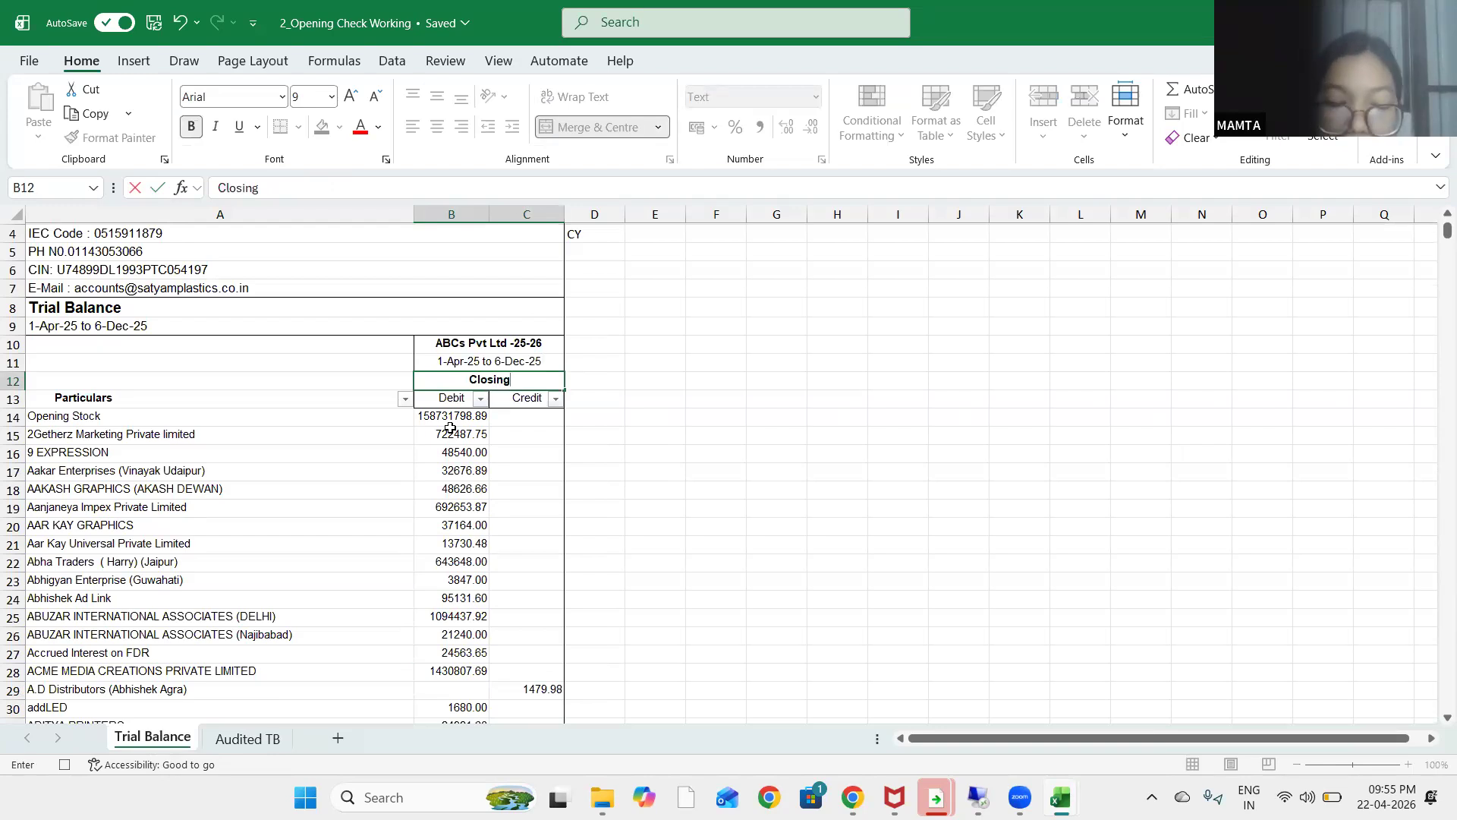
{"action": "type", "text": " Balance"}
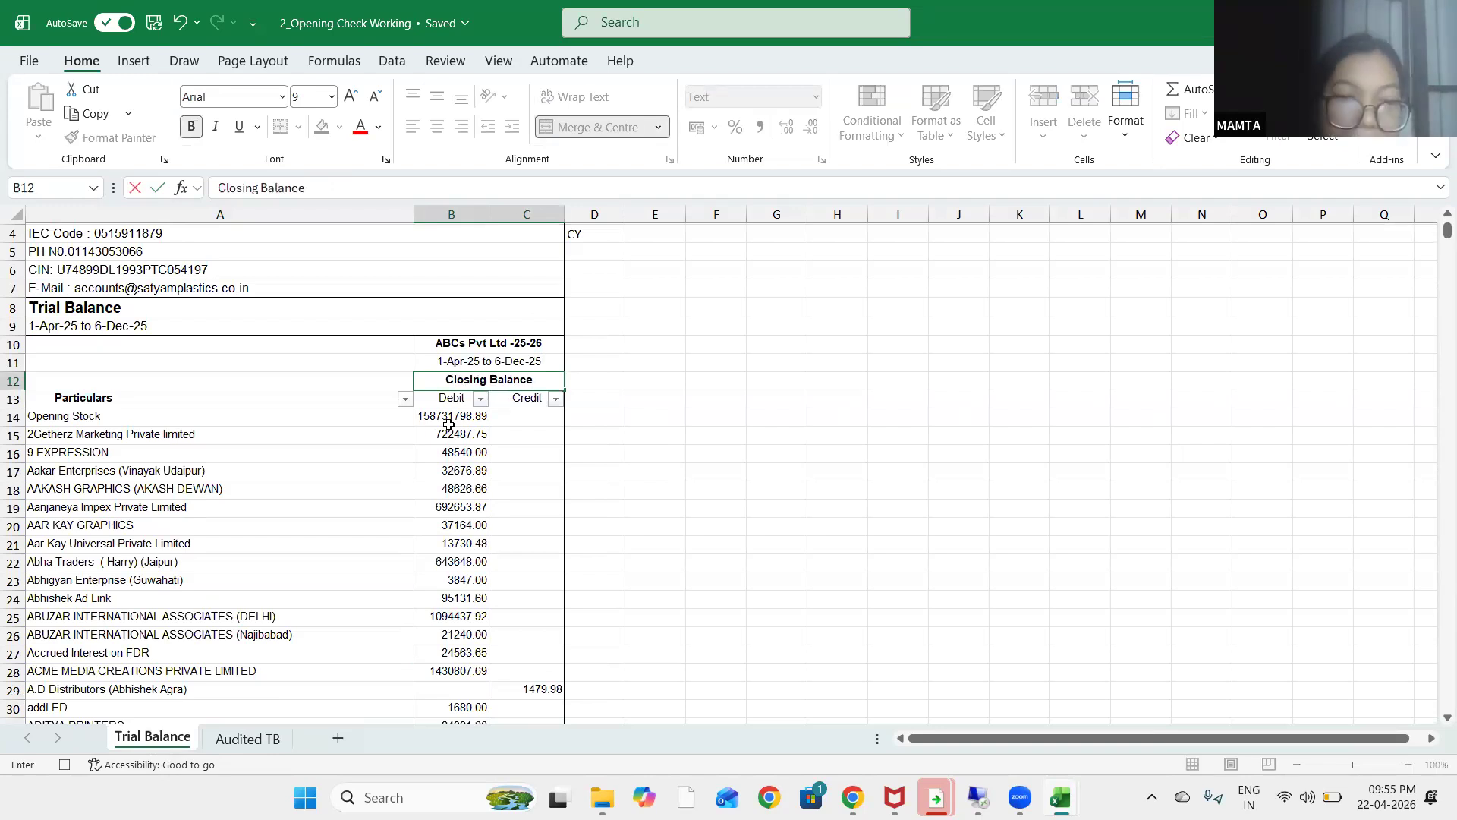
{"action": "key", "text": "Return"}
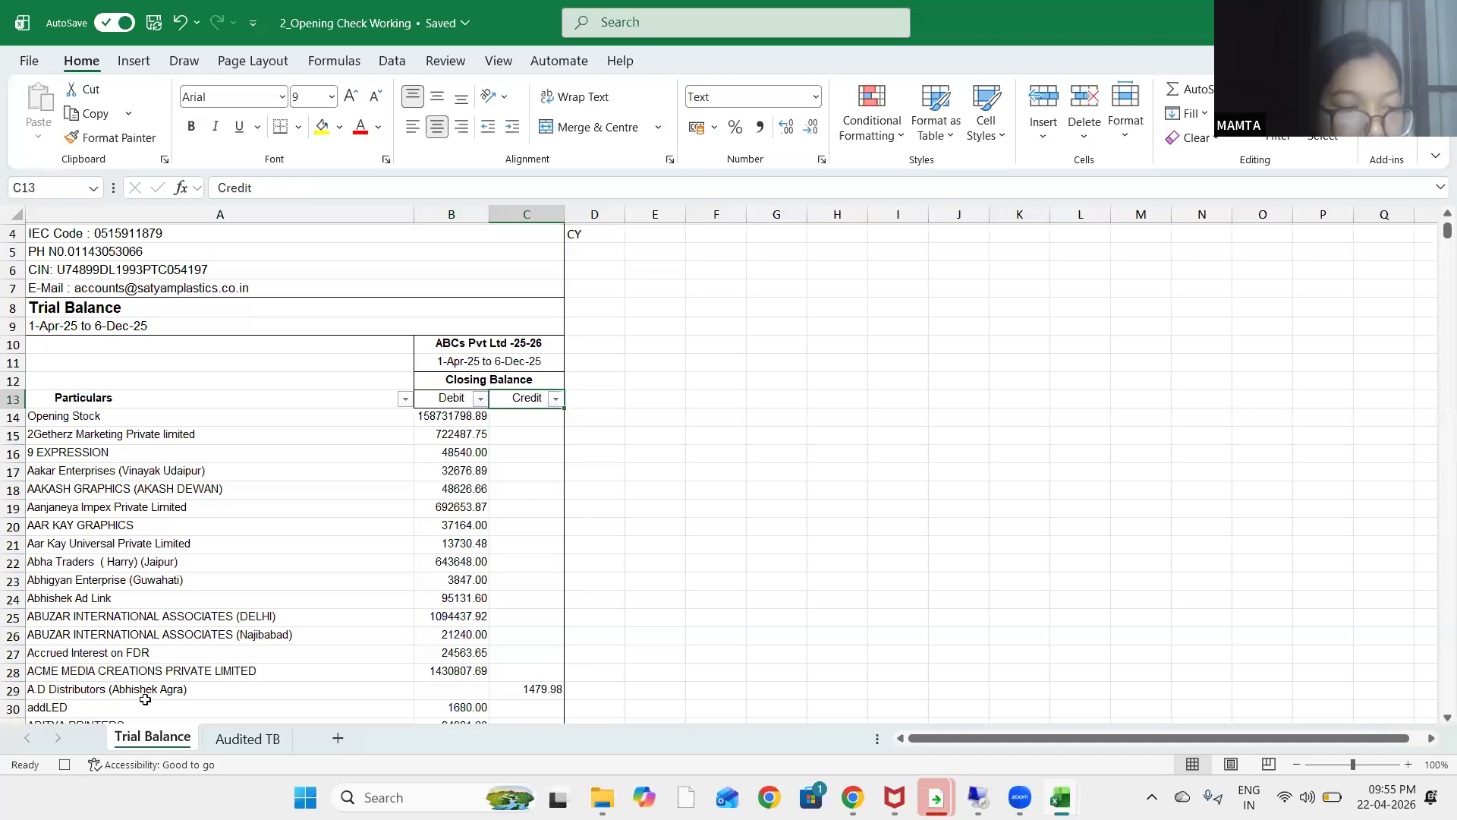
Undo the Closing Balance heading and the CY label in Trial Balance, and return to the Audited TB sheet
{"action": "left_click", "coordinate": [256, 738]}
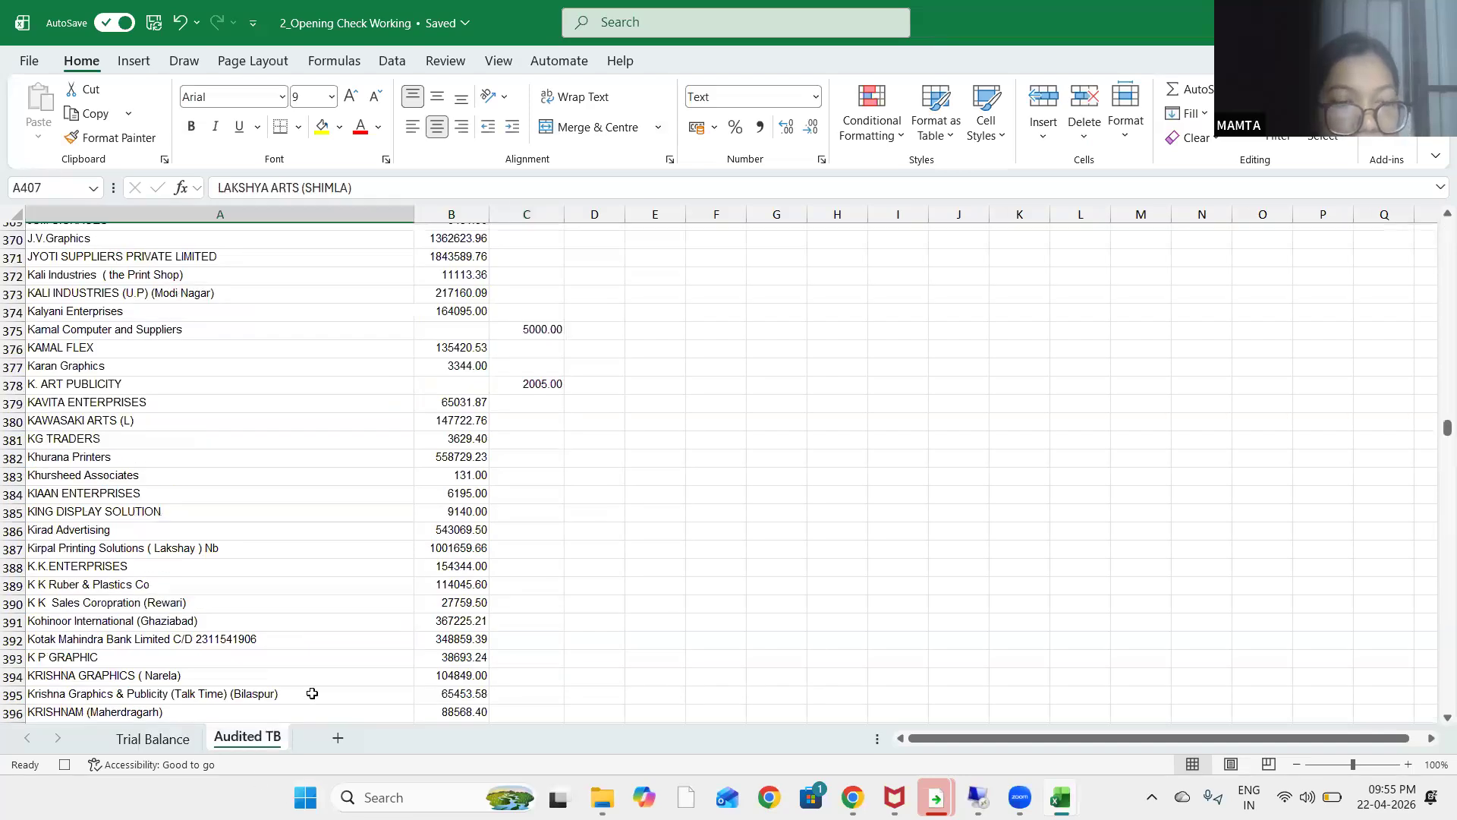
{"action": "key", "text": "ctrl+z"}
{"action": "key", "text": "ctrl+z"}
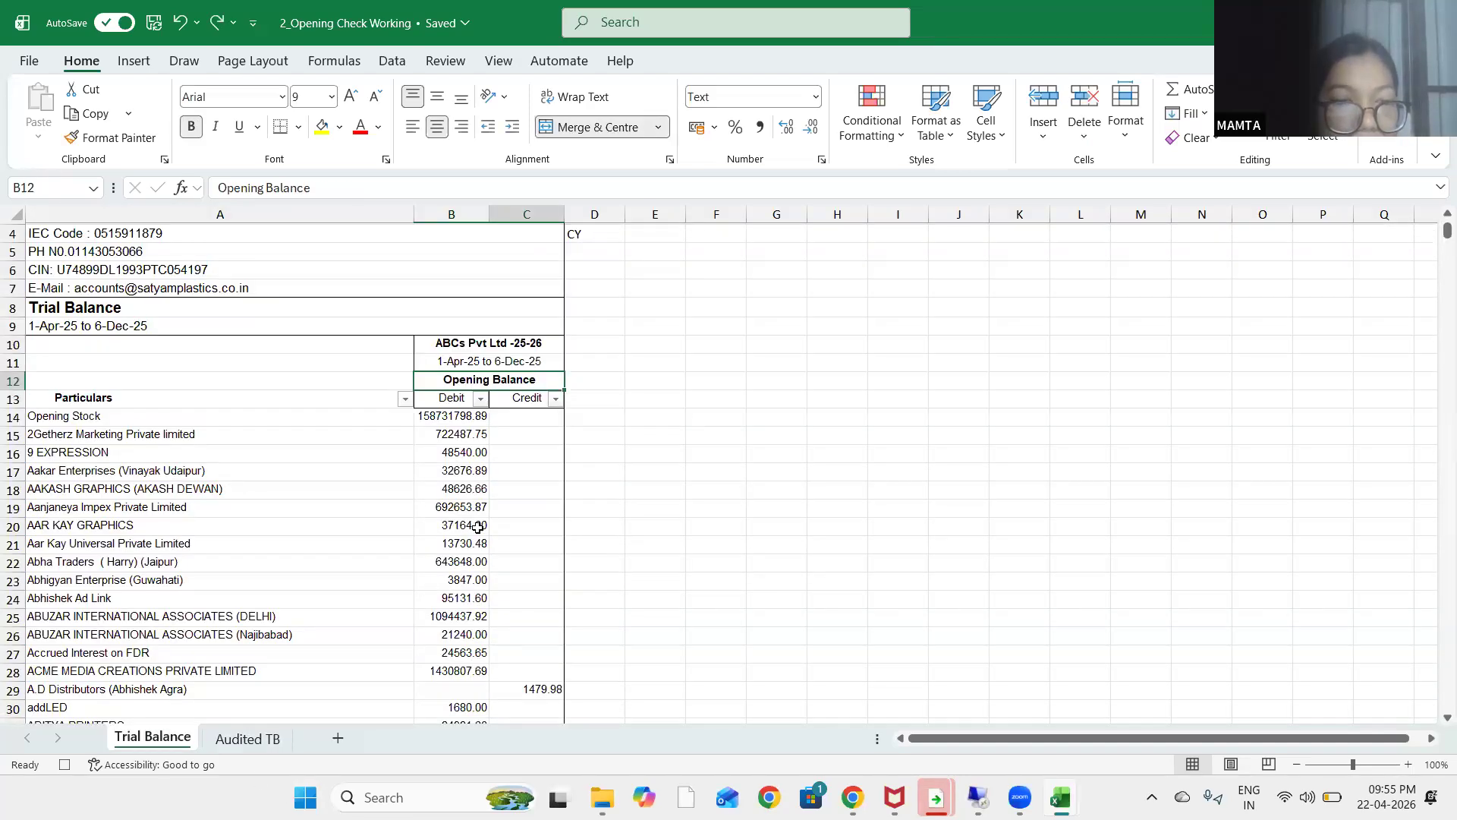
{"action": "left_click", "coordinate": [258, 713]}
{"action": "left_click", "coordinate": [247, 740]}
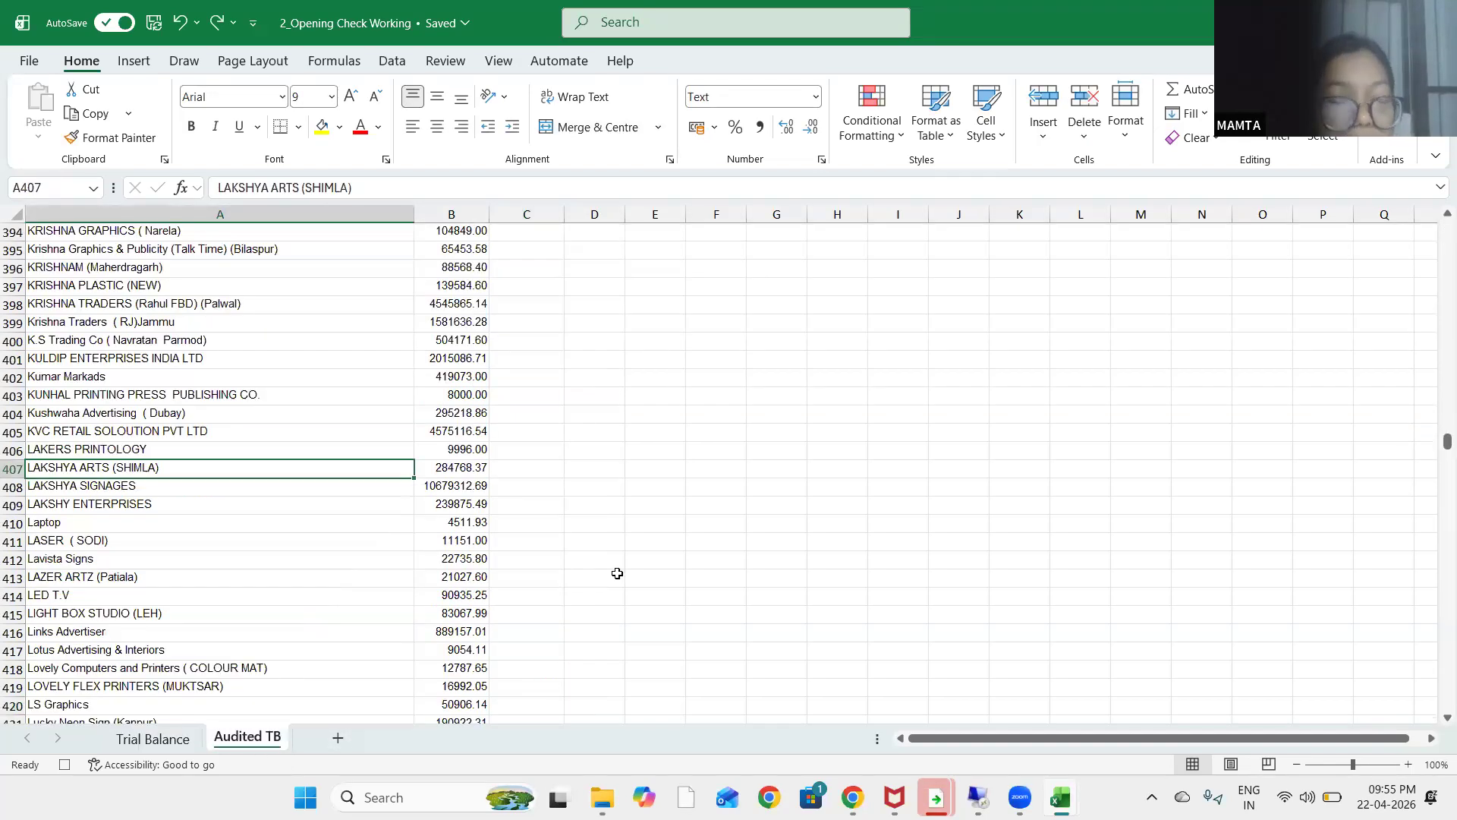
Replace the heading in merged cell B12 of the Trial Balance sheet with Closing Balance
{"action": "key", "text": "ctrl+Page_Up"}
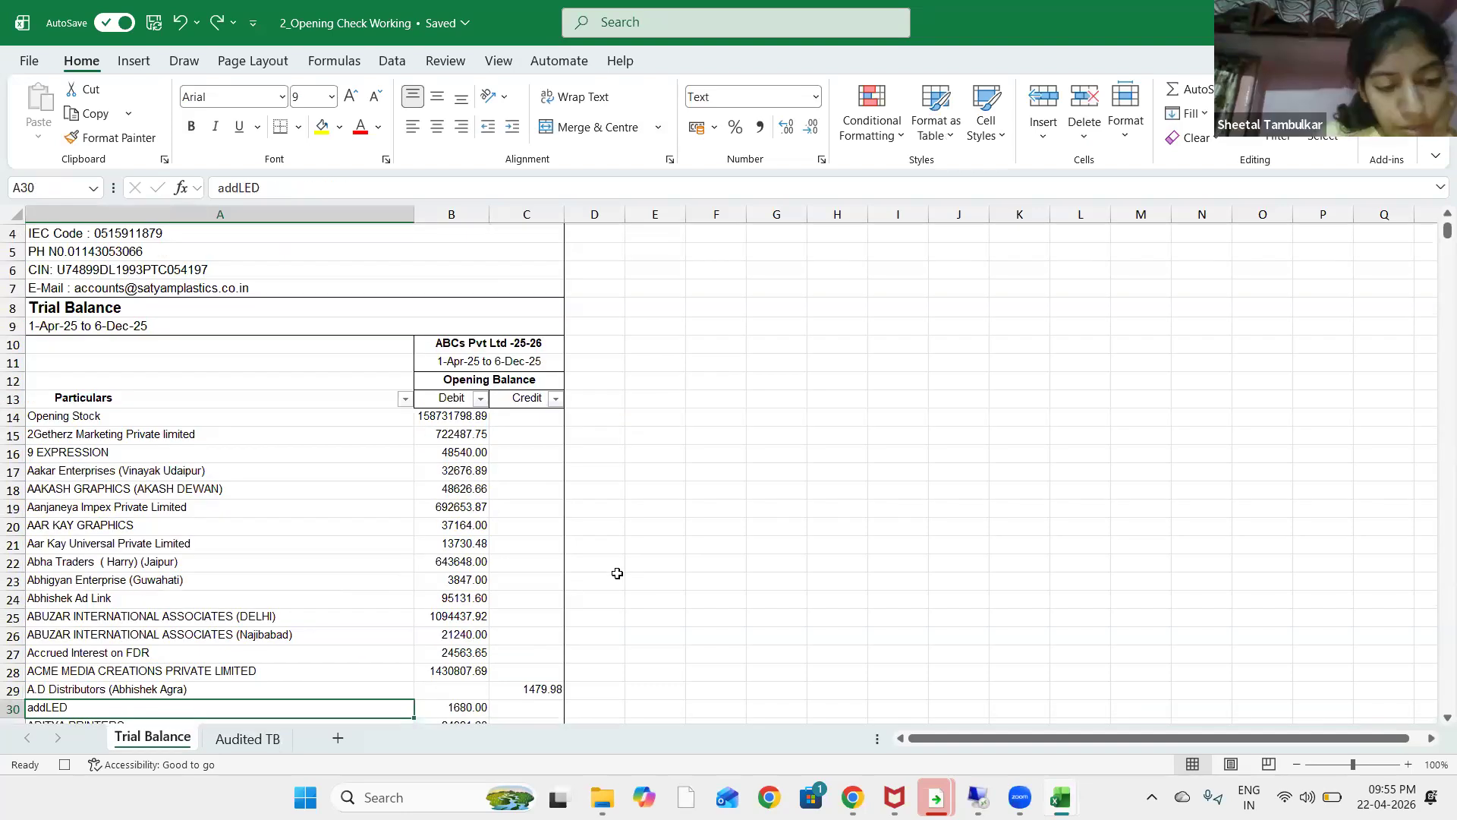
{"action": "key", "text": "Up"}
{"action": "key", "text": "Right"}
{"action": "key", "text": "Up"}
{"action": "key", "text": "Up"}
{"action": "key", "text": "Up"}
{"action": "key", "text": "Up"}
{"action": "key", "text": "Up"}
{"action": "key", "text": "Up"}
{"action": "key", "text": "Up"}
{"action": "key", "text": "Up"}
{"action": "key", "text": "Up"}
{"action": "key", "text": "Up"}
{"action": "key", "text": "Up"}
{"action": "key", "text": "Up"}
{"action": "key", "text": "Up"}
{"action": "key", "text": "Up"}
{"action": "key", "text": "Up"}
{"action": "key", "text": "Up"}
{"action": "key", "text": "Up"}
{"action": "type", "text": "Closin"}
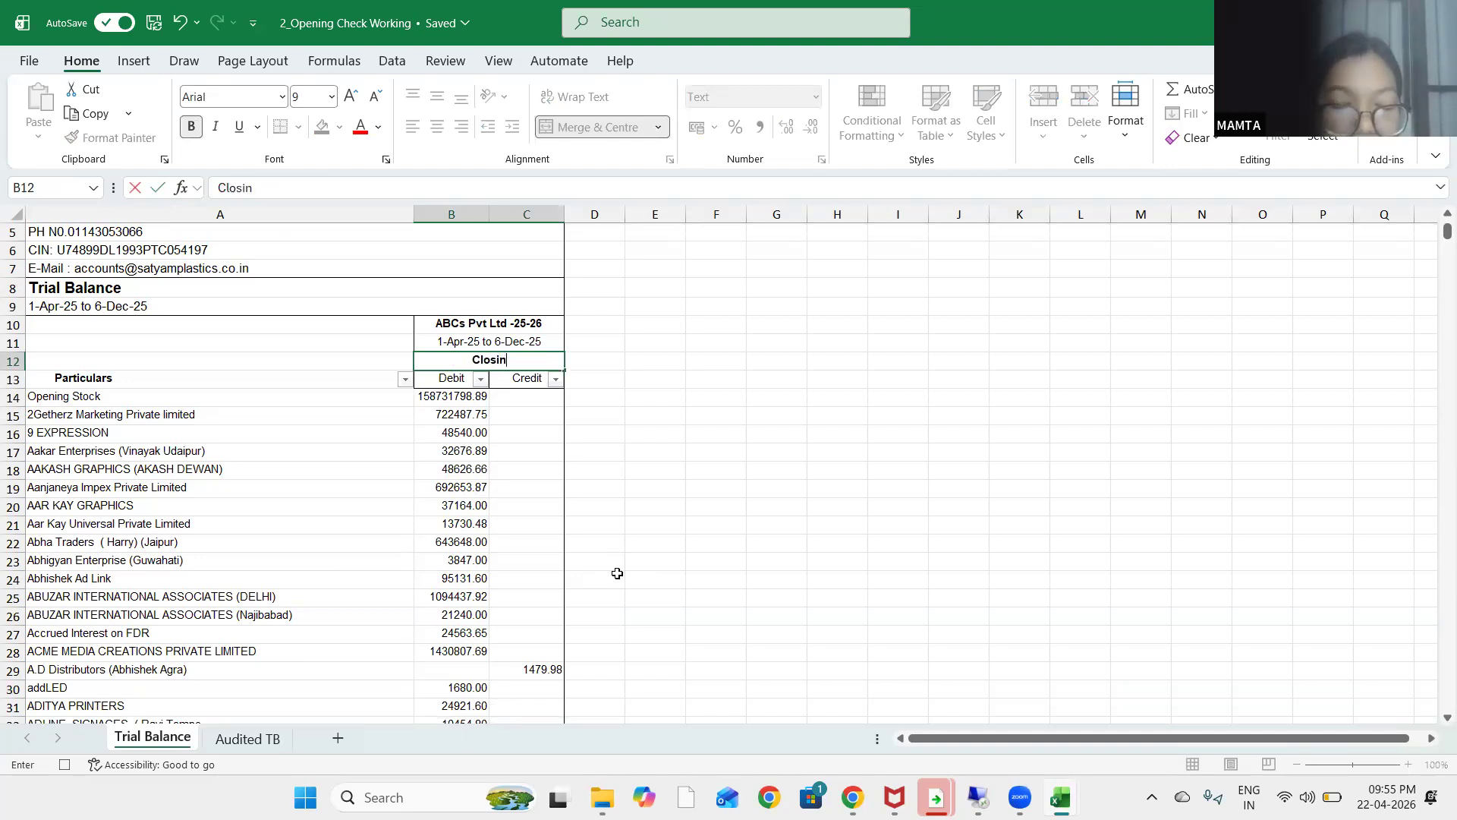
{"action": "type", "text": "g Ba"}
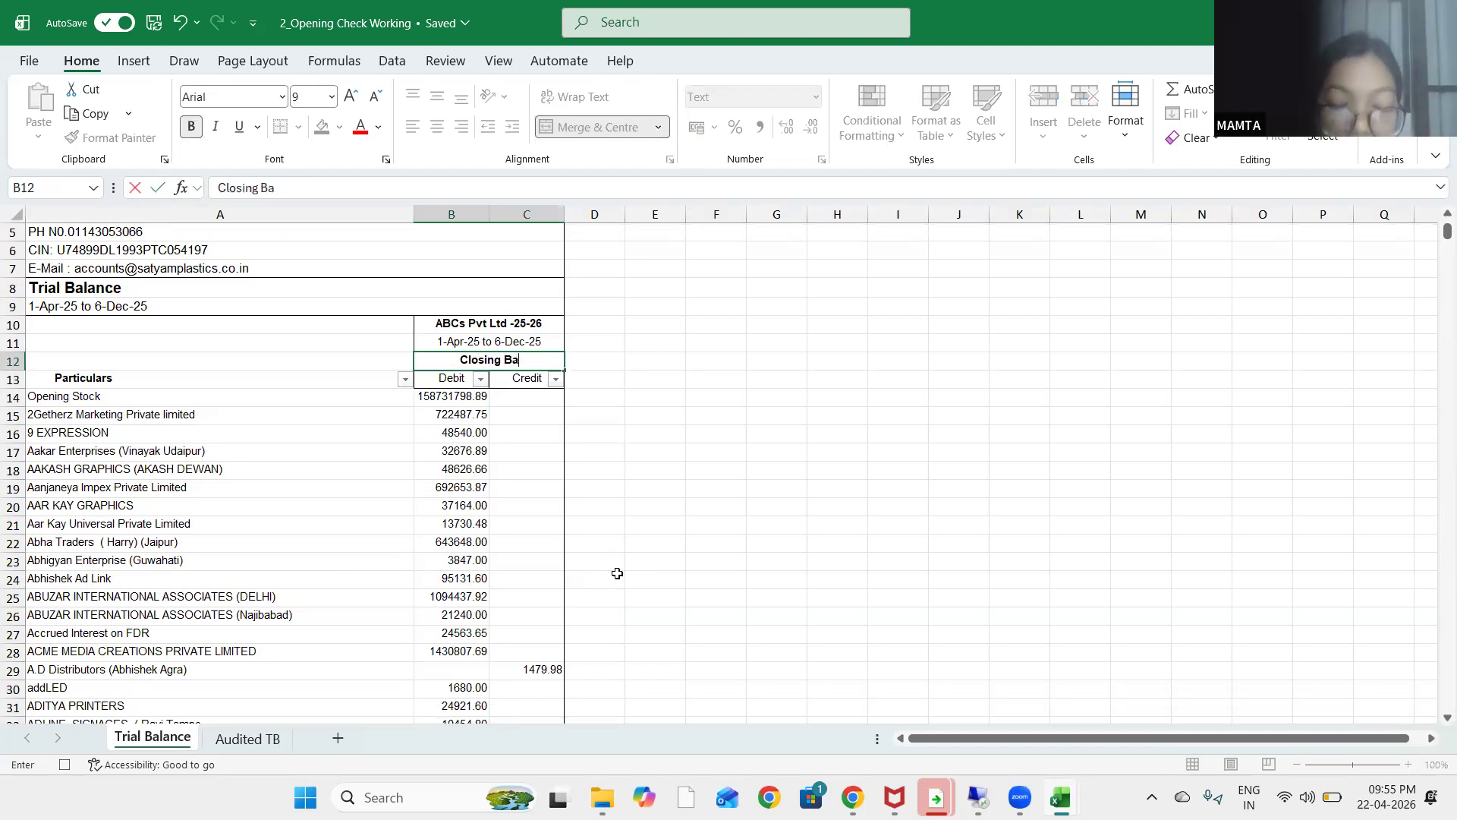
{"action": "type", "text": "lance"}
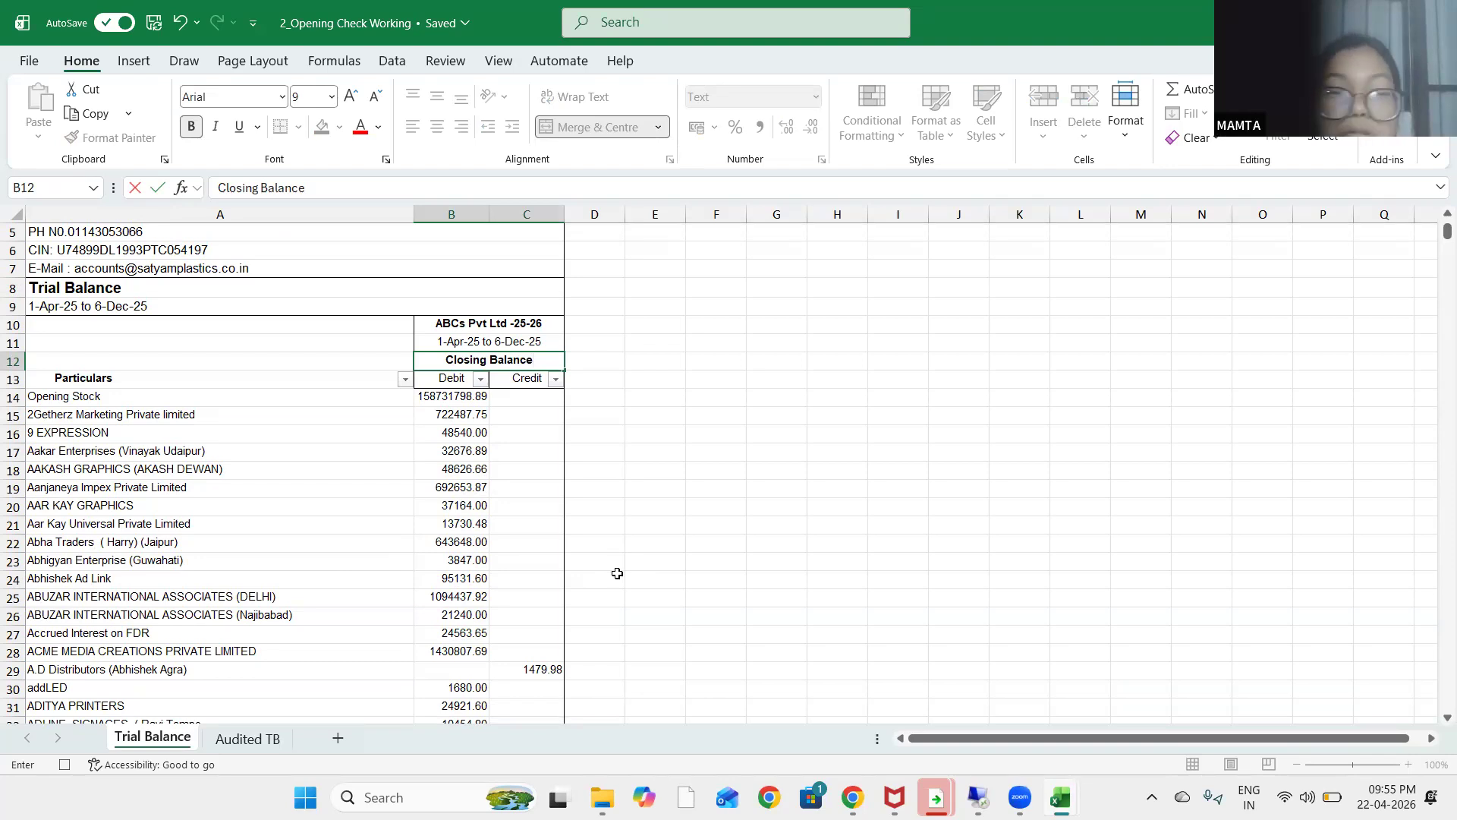
{"action": "key", "text": "Return"}
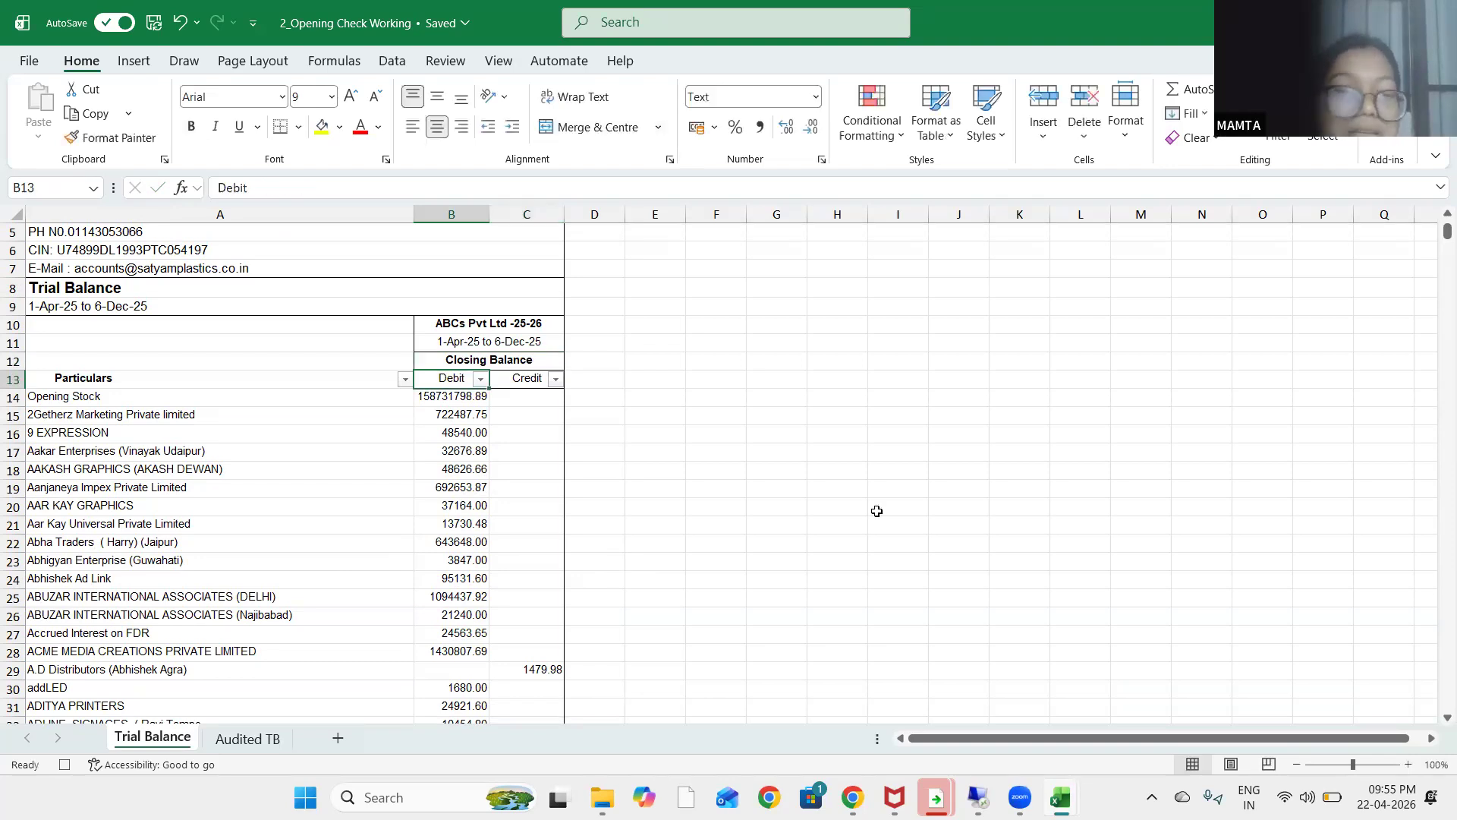
Review the Audited TB account balances and return to the Trial Balance sheet
{"action": "left_click", "coordinate": [243, 739]}
{"action": "scroll", "coordinate": [348, 494], "scroll_direction": "up", "scroll_amount": 12}
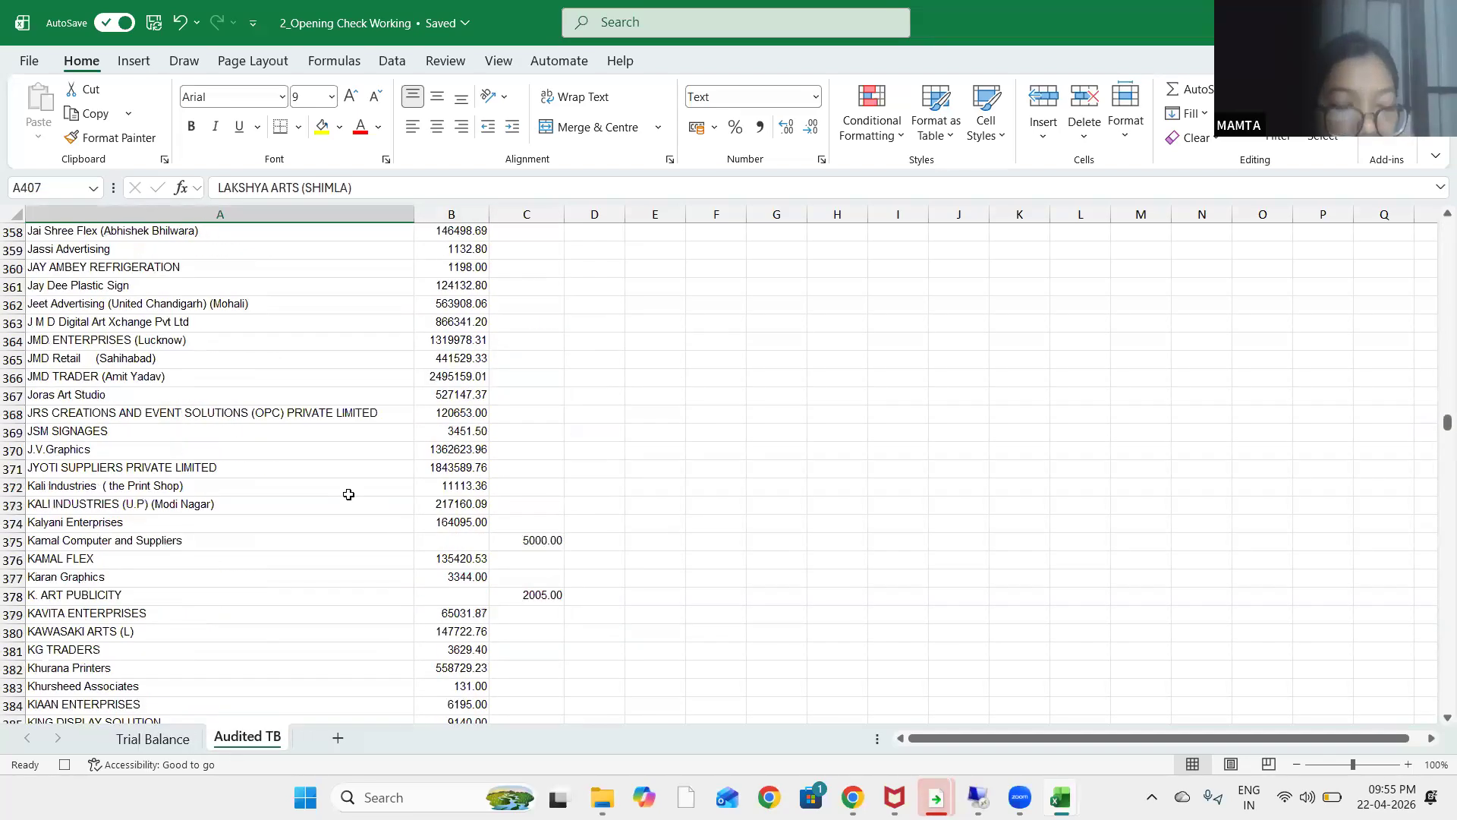
{"action": "key", "text": "ctrl+Page_Up"}
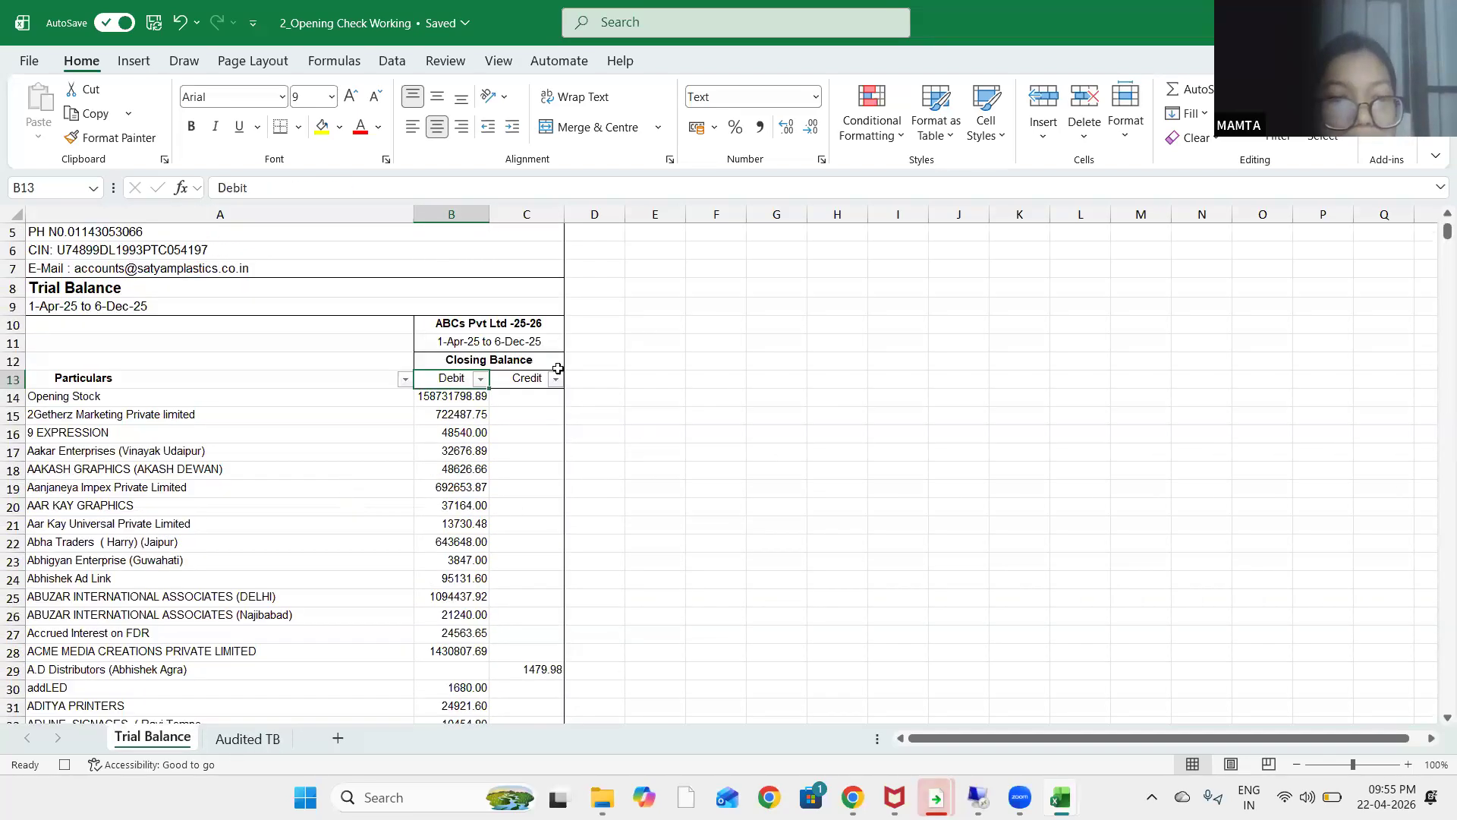
{"action": "left_click", "coordinate": [514, 364]}
{"action": "type", "text": "Open"}
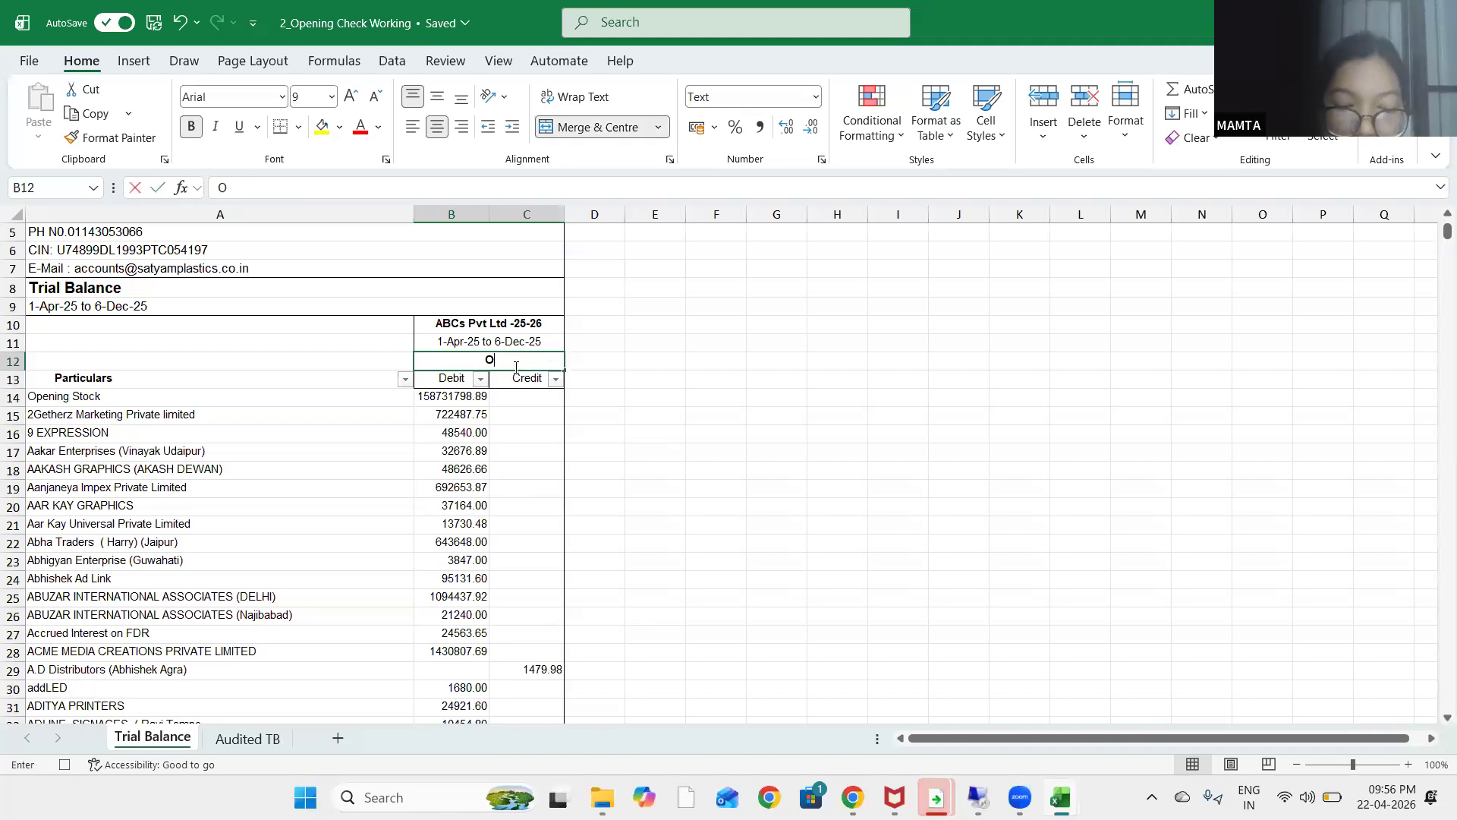
{"action": "key", "text": "Escape"}
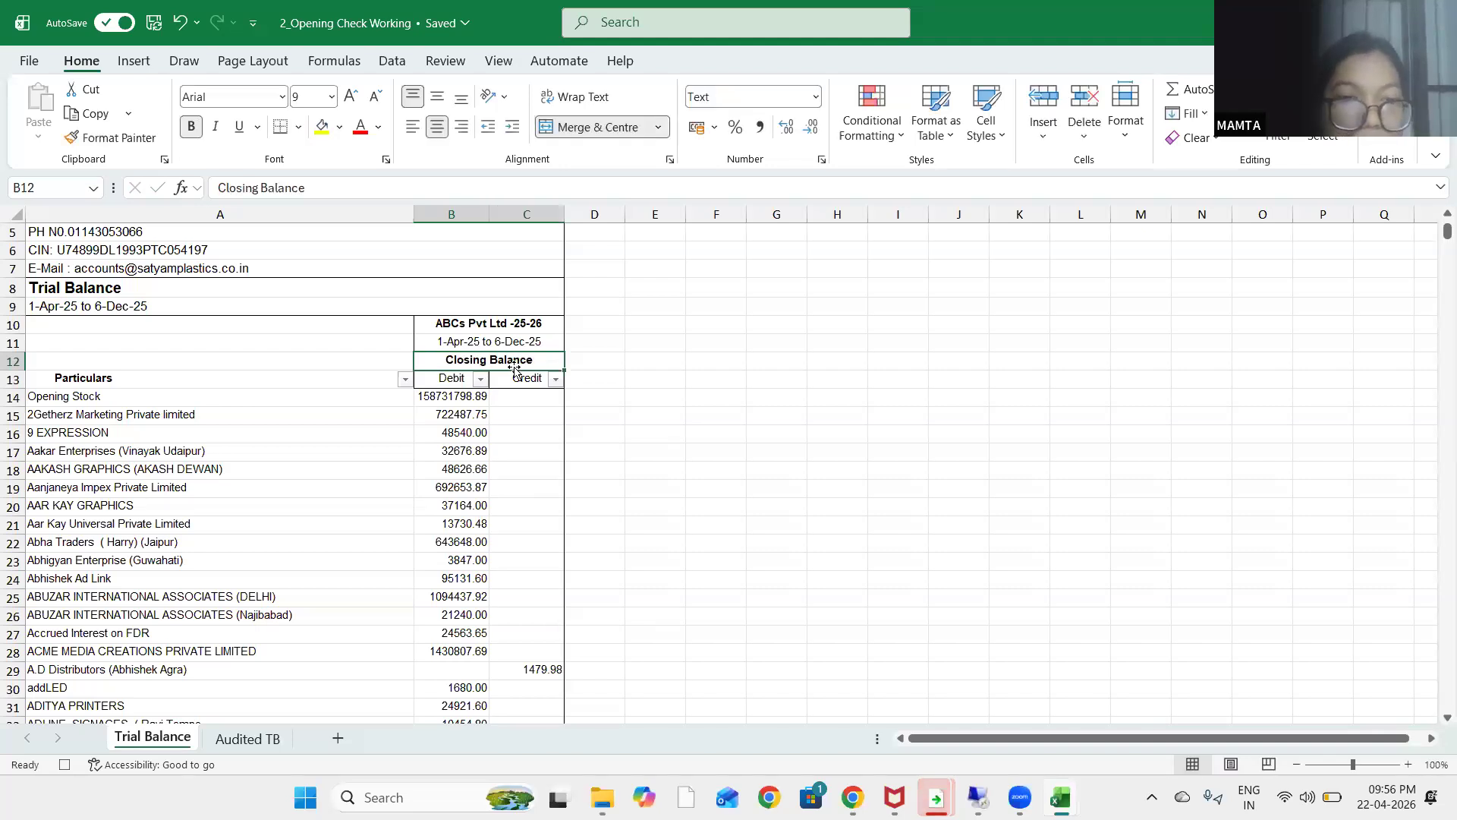
Check the accounts further up the Audited TB sheet against the Trial Balance sheet
{"action": "left_click", "coordinate": [261, 743]}
{"action": "scroll", "coordinate": [438, 424], "scroll_direction": "up", "scroll_amount": 8}
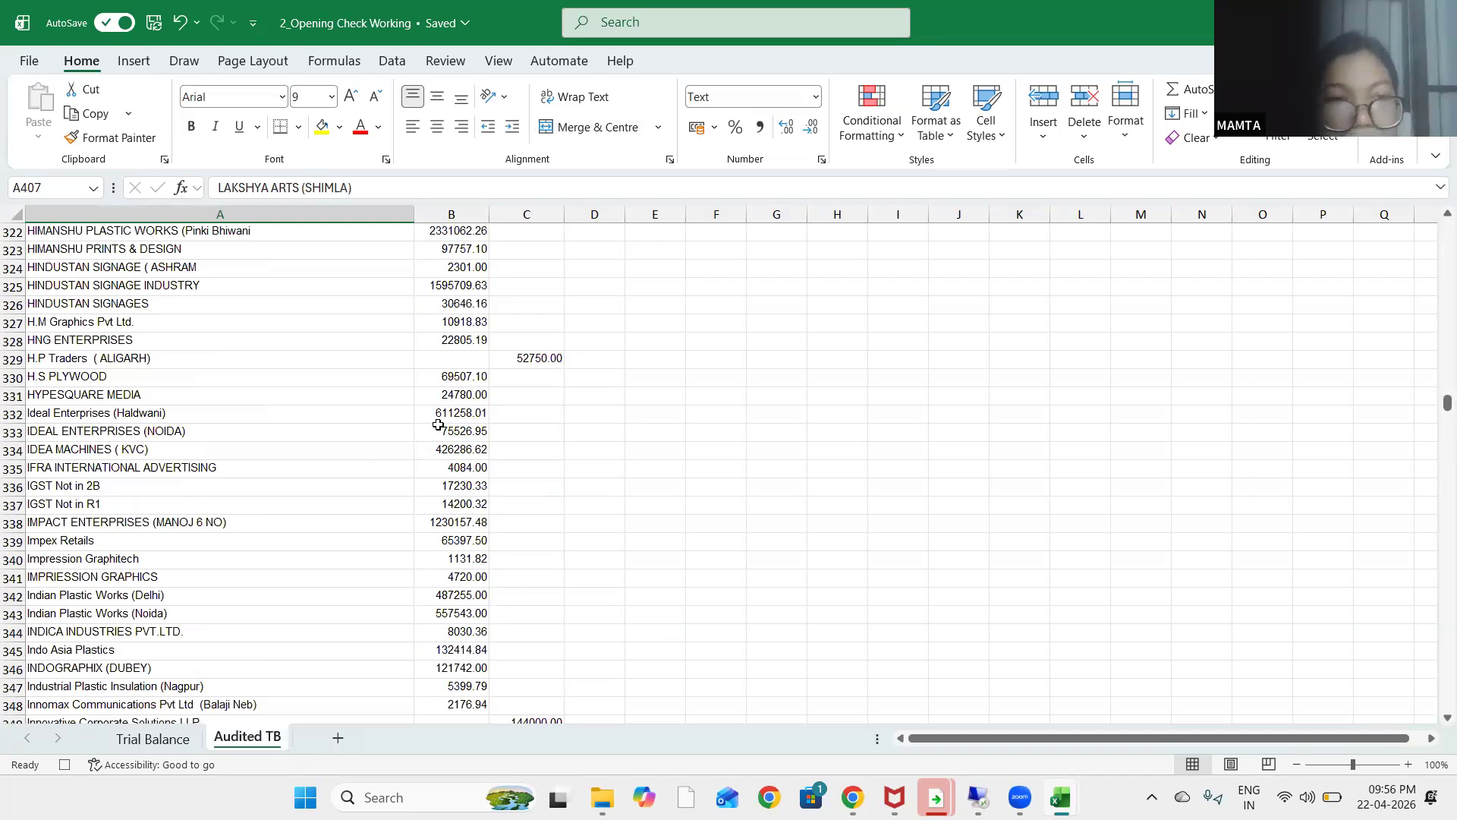
{"action": "key", "text": "ctrl+Page_Up"}
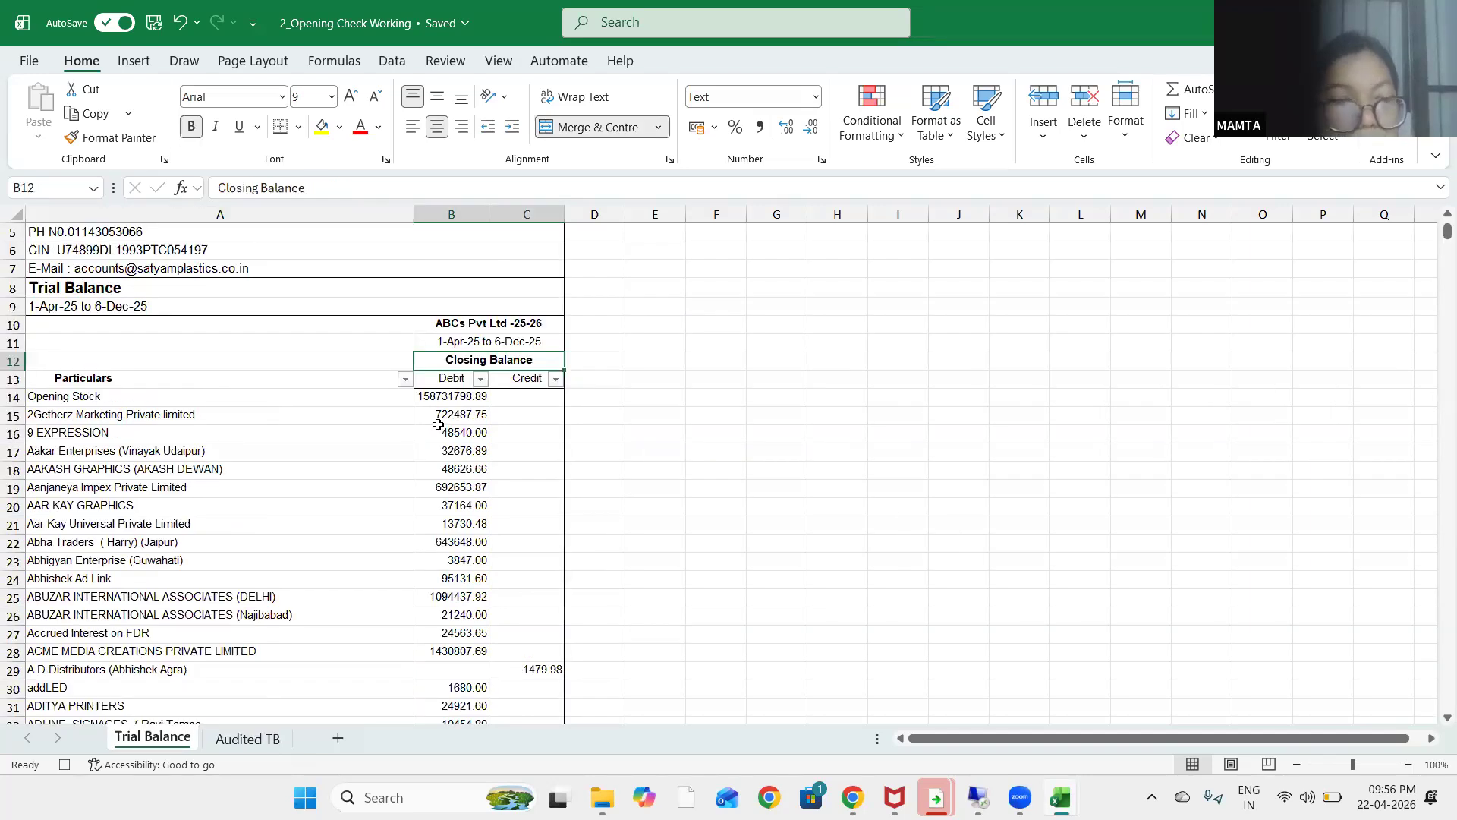
Change the heading in merged cell B12 of the Audited TB sheet to Audited Closing Balance
{"action": "key", "text": "ctrl+End"}
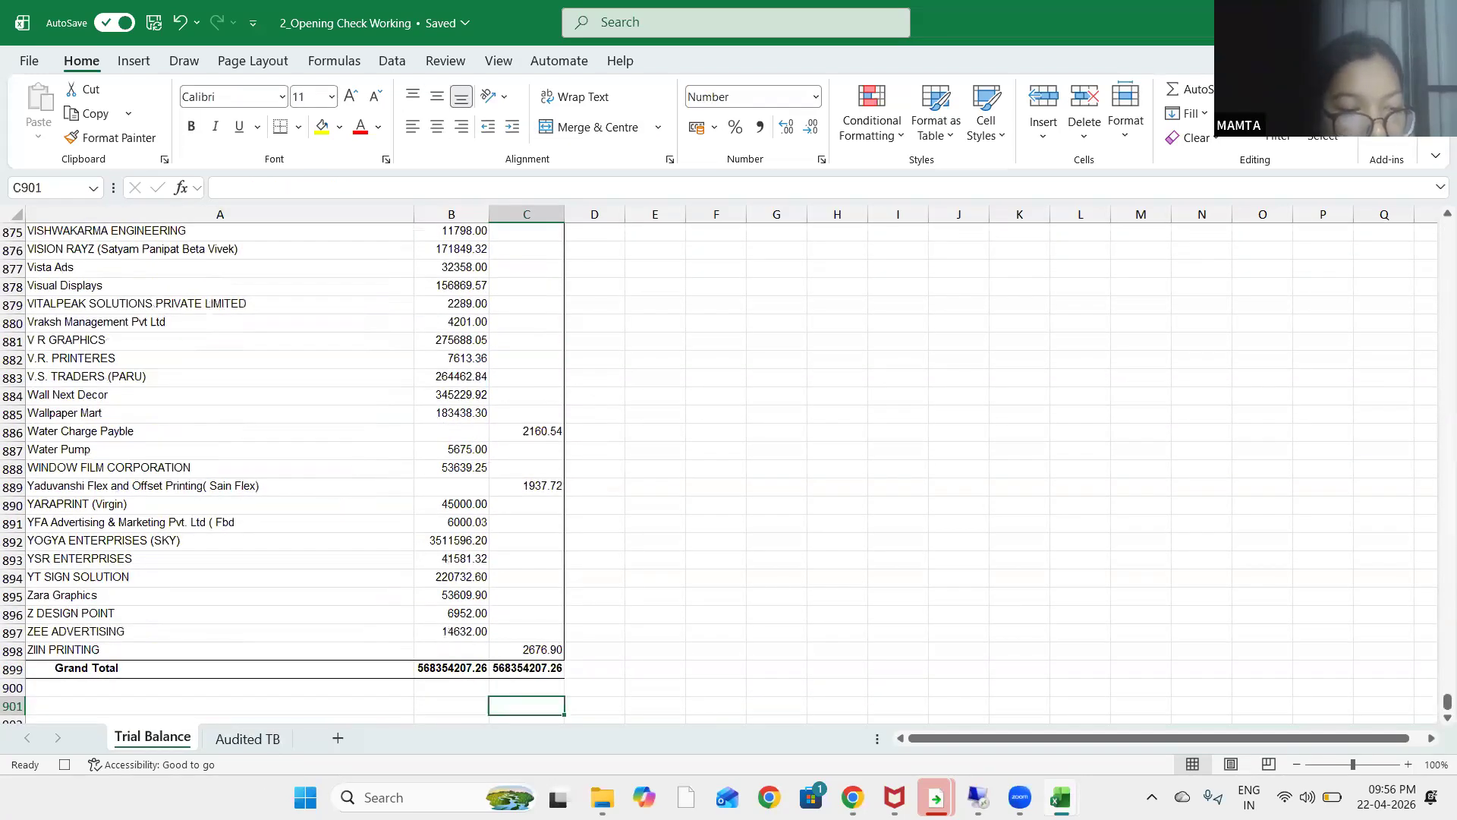
{"action": "left_click", "coordinate": [247, 738]}
{"action": "scroll", "coordinate": [1431, 612], "scroll_direction": "up", "scroll_amount": 20}
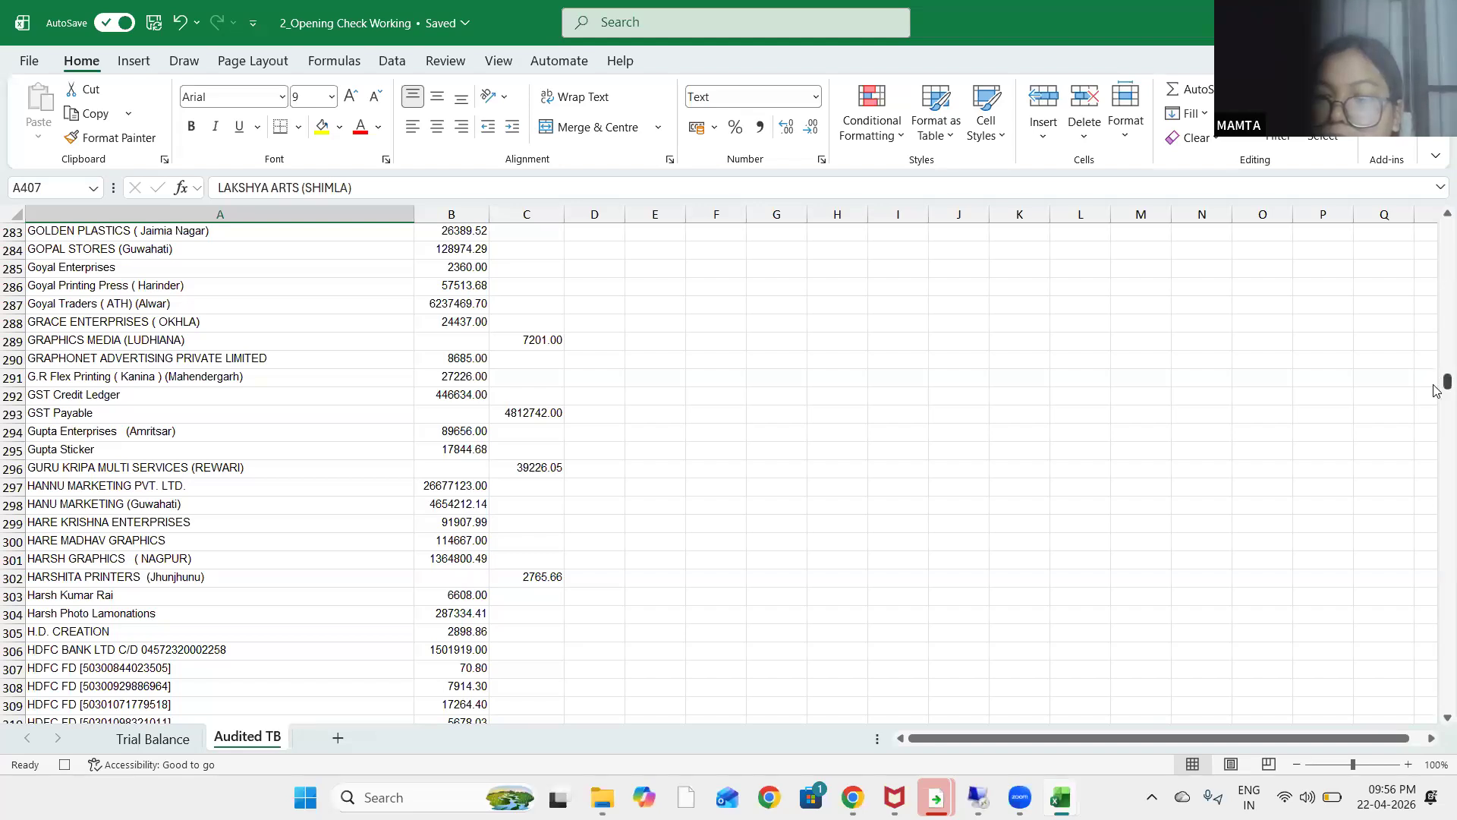
{"action": "scroll", "coordinate": [527, 441], "scroll_direction": "up", "scroll_amount": 20}
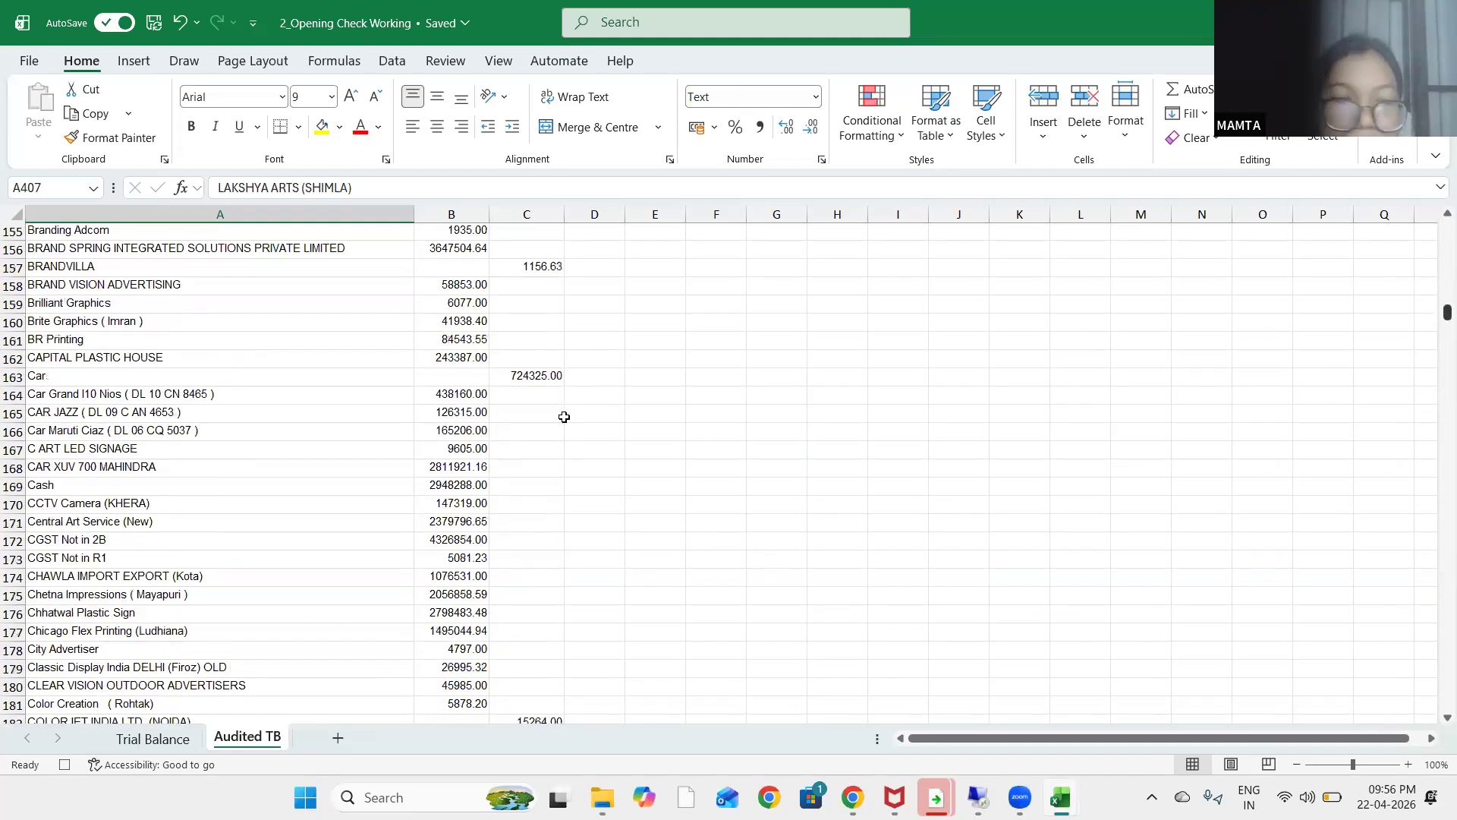
{"action": "scroll", "coordinate": [527, 441], "scroll_direction": "up", "scroll_amount": 20}
{"action": "left_click", "coordinate": [511, 436]}
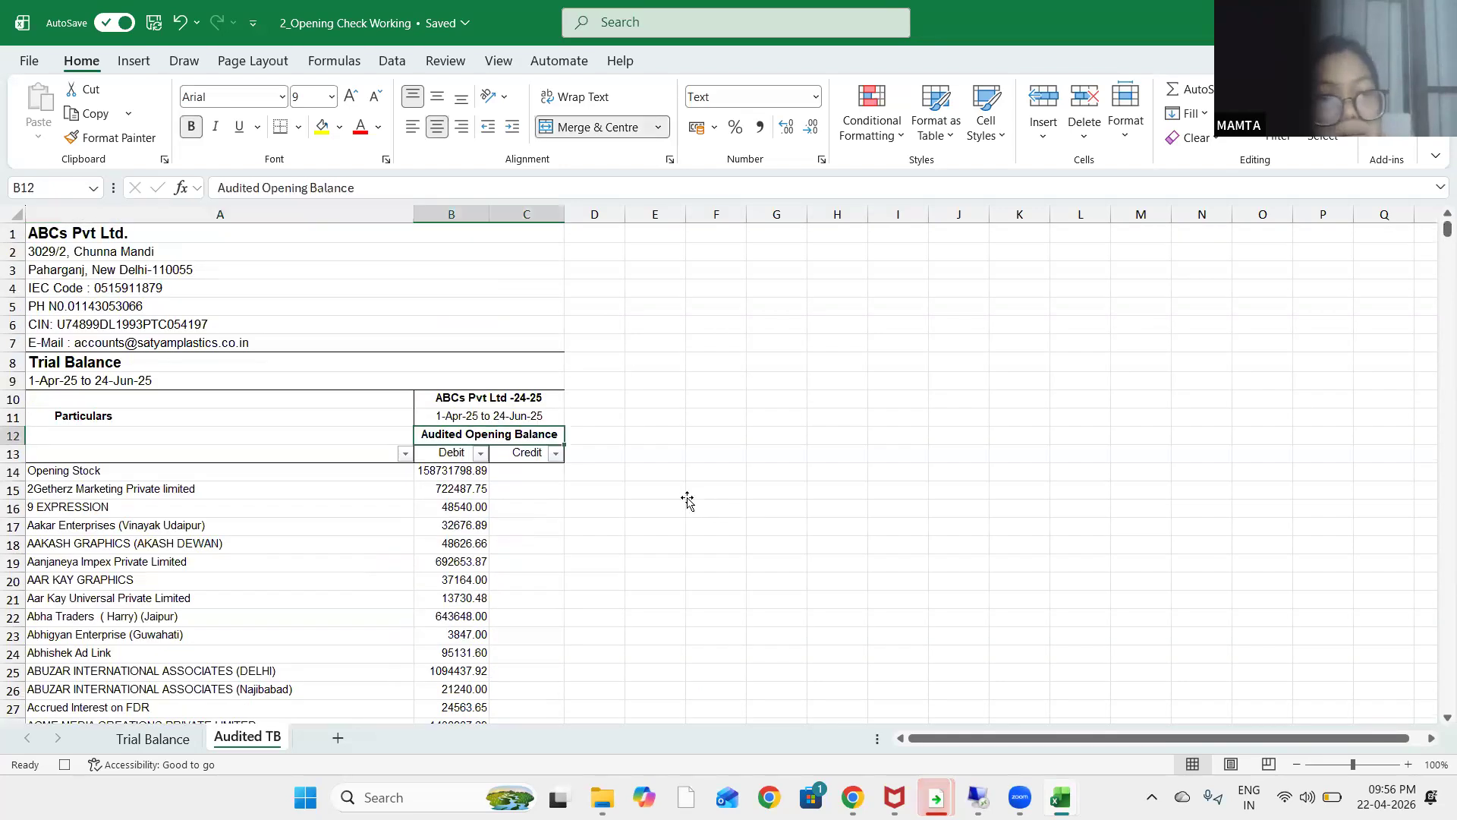
{"action": "left_click", "coordinate": [691, 493]}
{"action": "double_click", "coordinate": [511, 438]}
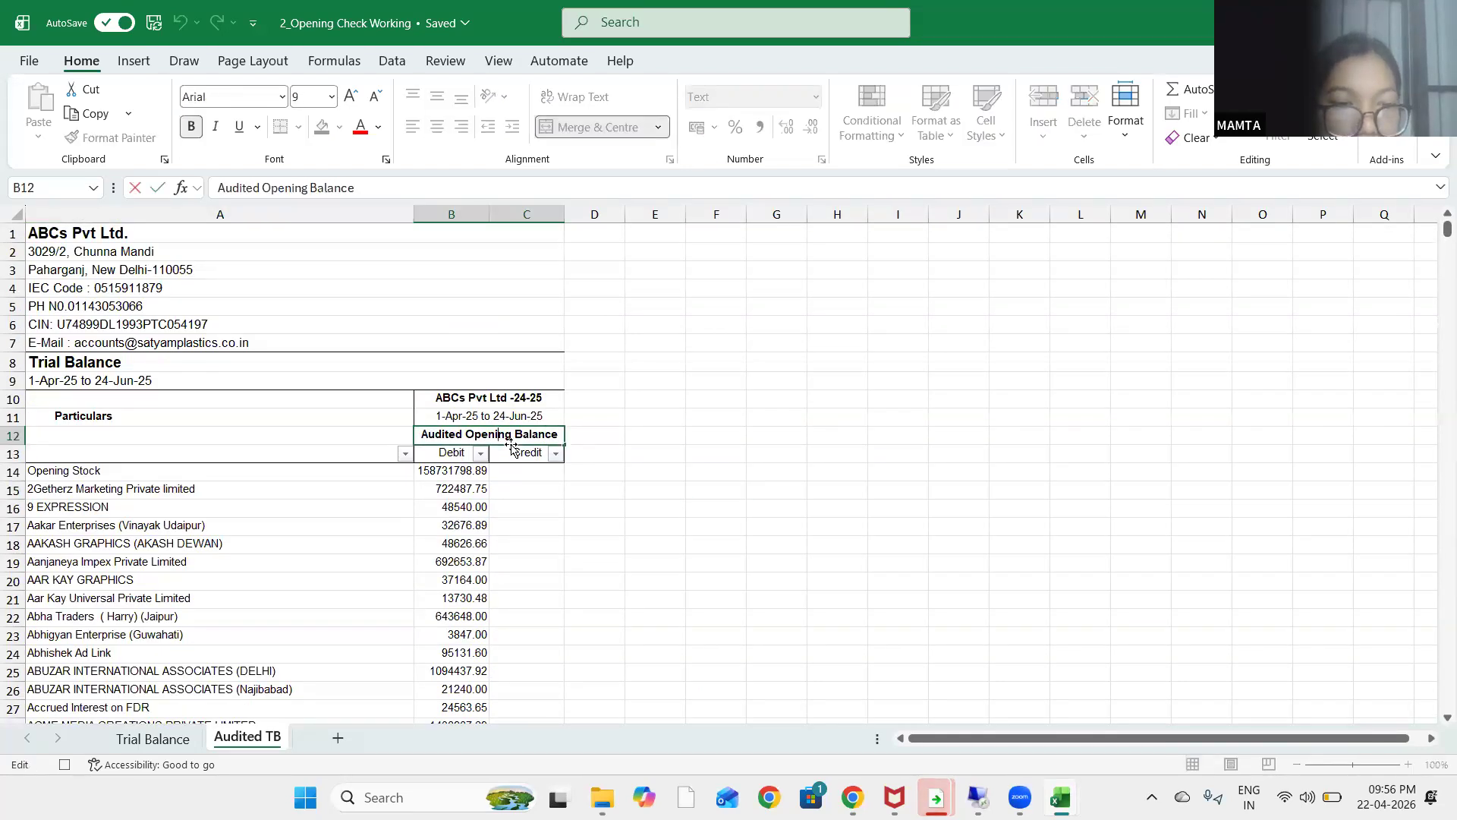
{"action": "key", "text": "BackSpace"}
{"action": "key", "text": "BackSpace"}
{"action": "key", "text": "BackSpace"}
{"action": "key", "text": "BackSpace"}
{"action": "key", "text": "BackSpace"}
{"action": "key", "text": "BackSpace"}
{"action": "key", "text": "BackSpace"}
{"action": "key", "text": "BackSpace"}
{"action": "type", "text": "Closing"}
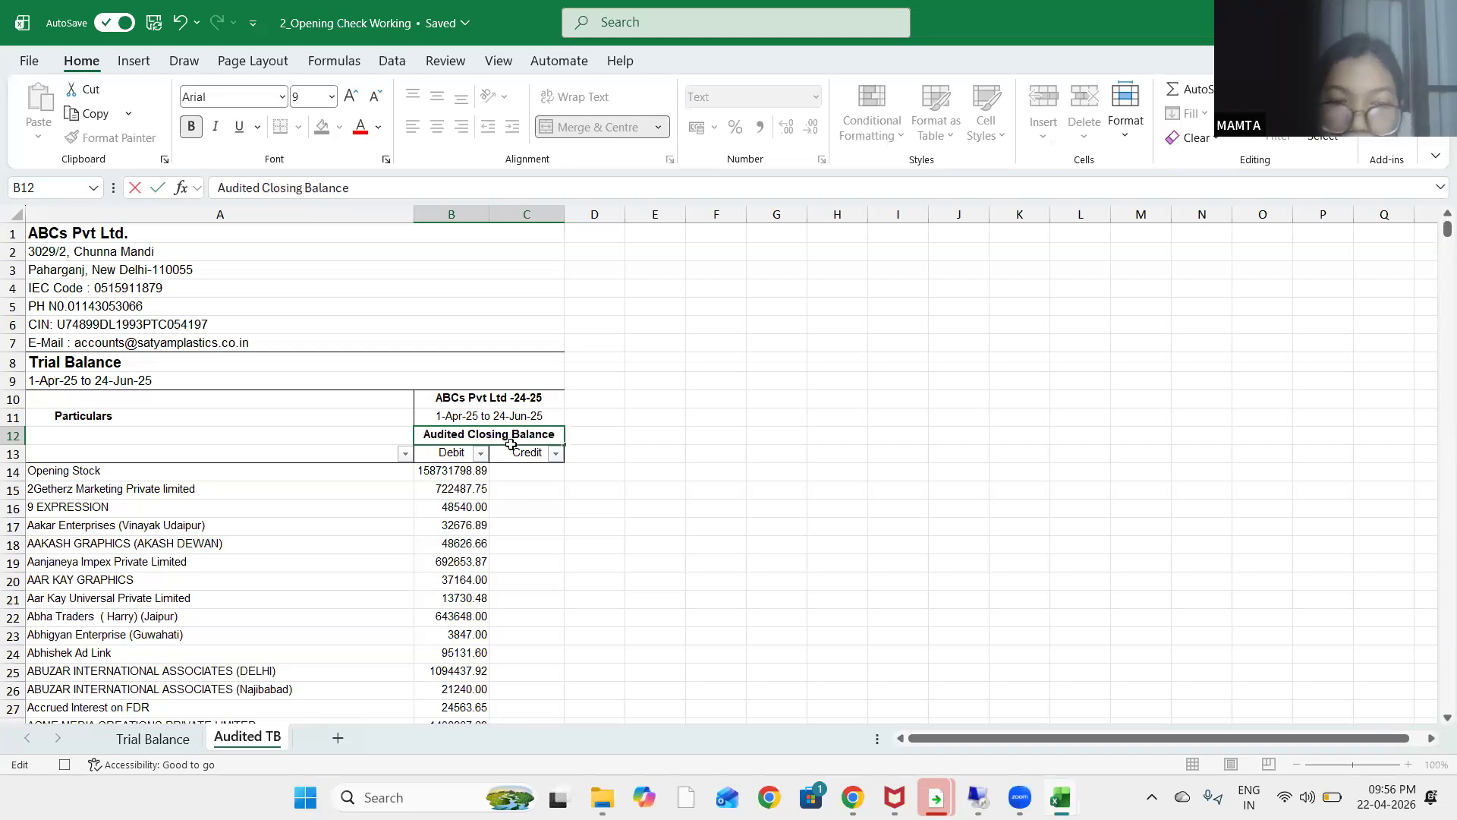
{"action": "key", "text": "Return"}
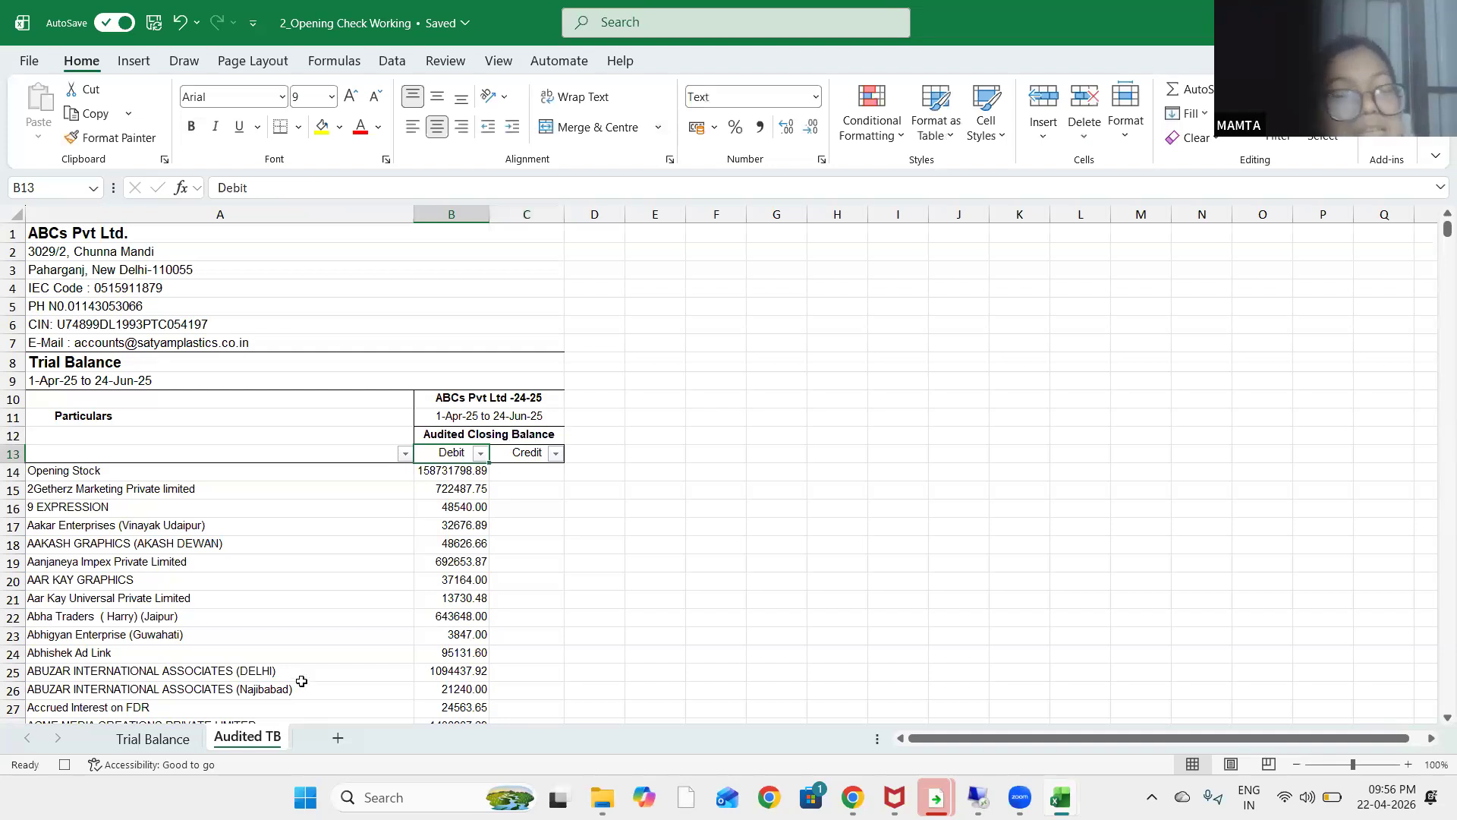
Review the Trial Balance accounts from the Grand Total row back up to the header rows
{"action": "left_click", "coordinate": [173, 742]}
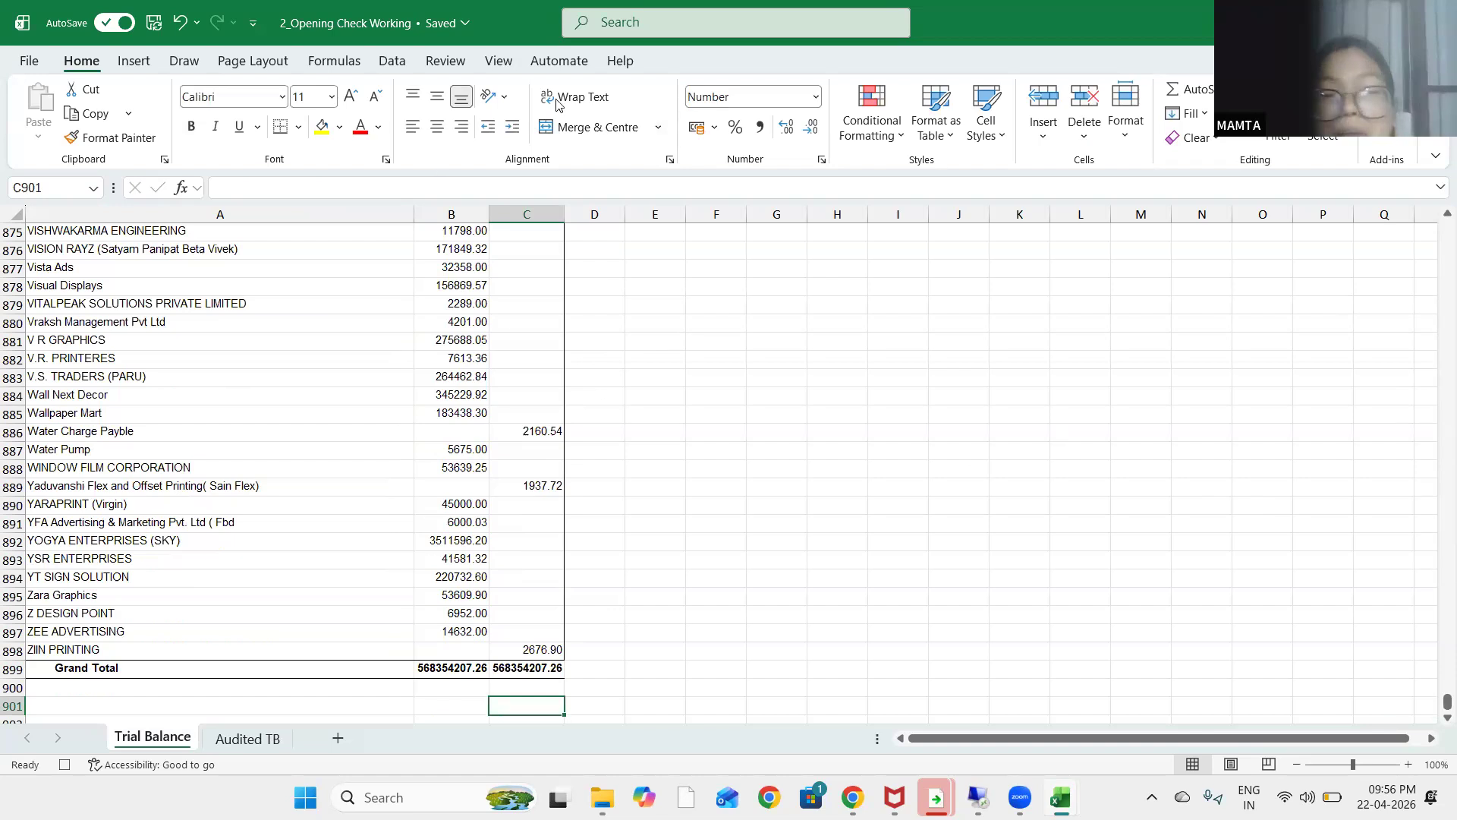
{"action": "scroll", "coordinate": [812, 638], "scroll_direction": "up", "scroll_amount": 18}
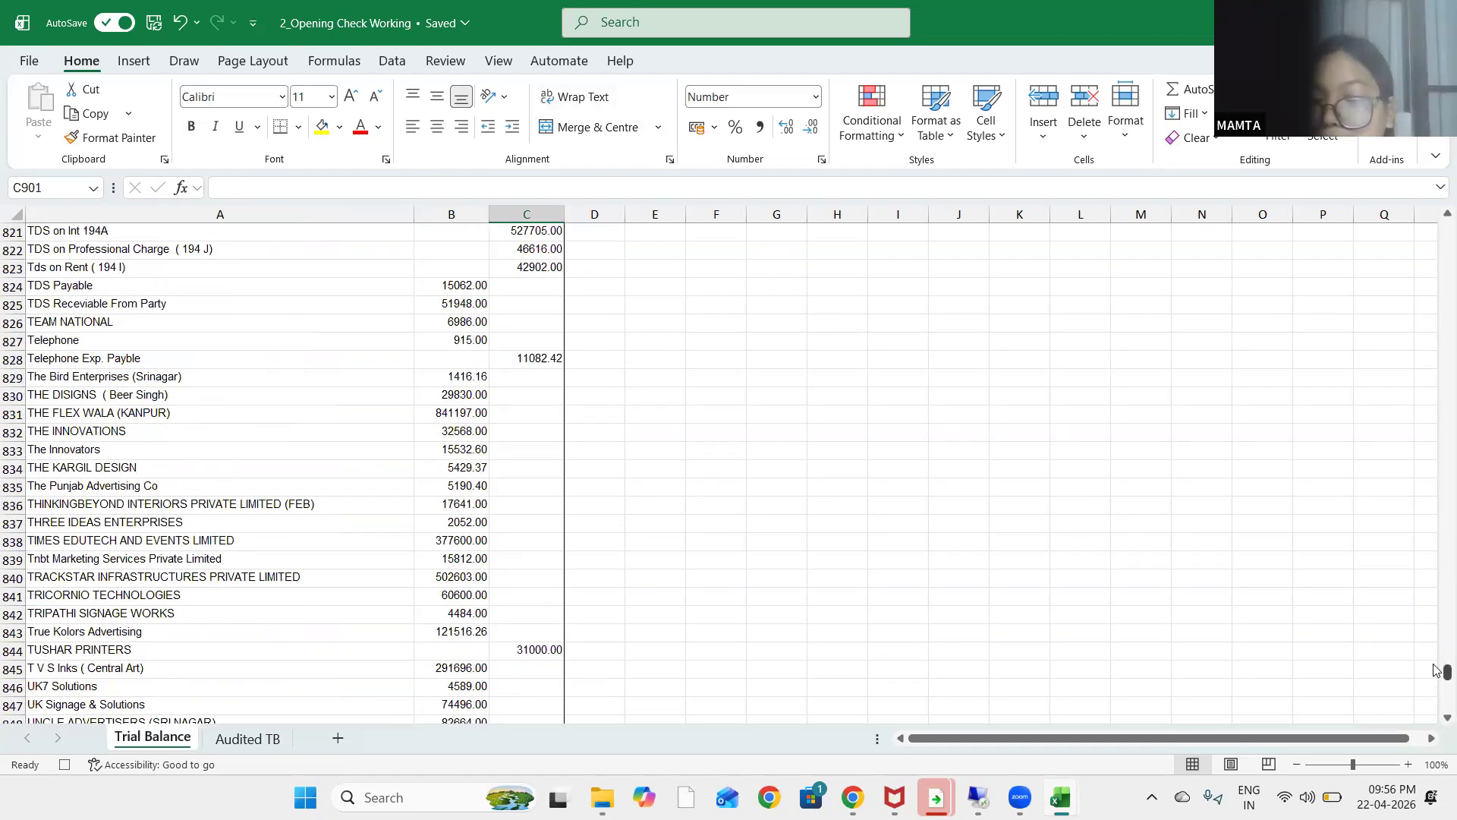
{"action": "scroll", "coordinate": [1435, 664], "scroll_direction": "up", "scroll_amount": 9}
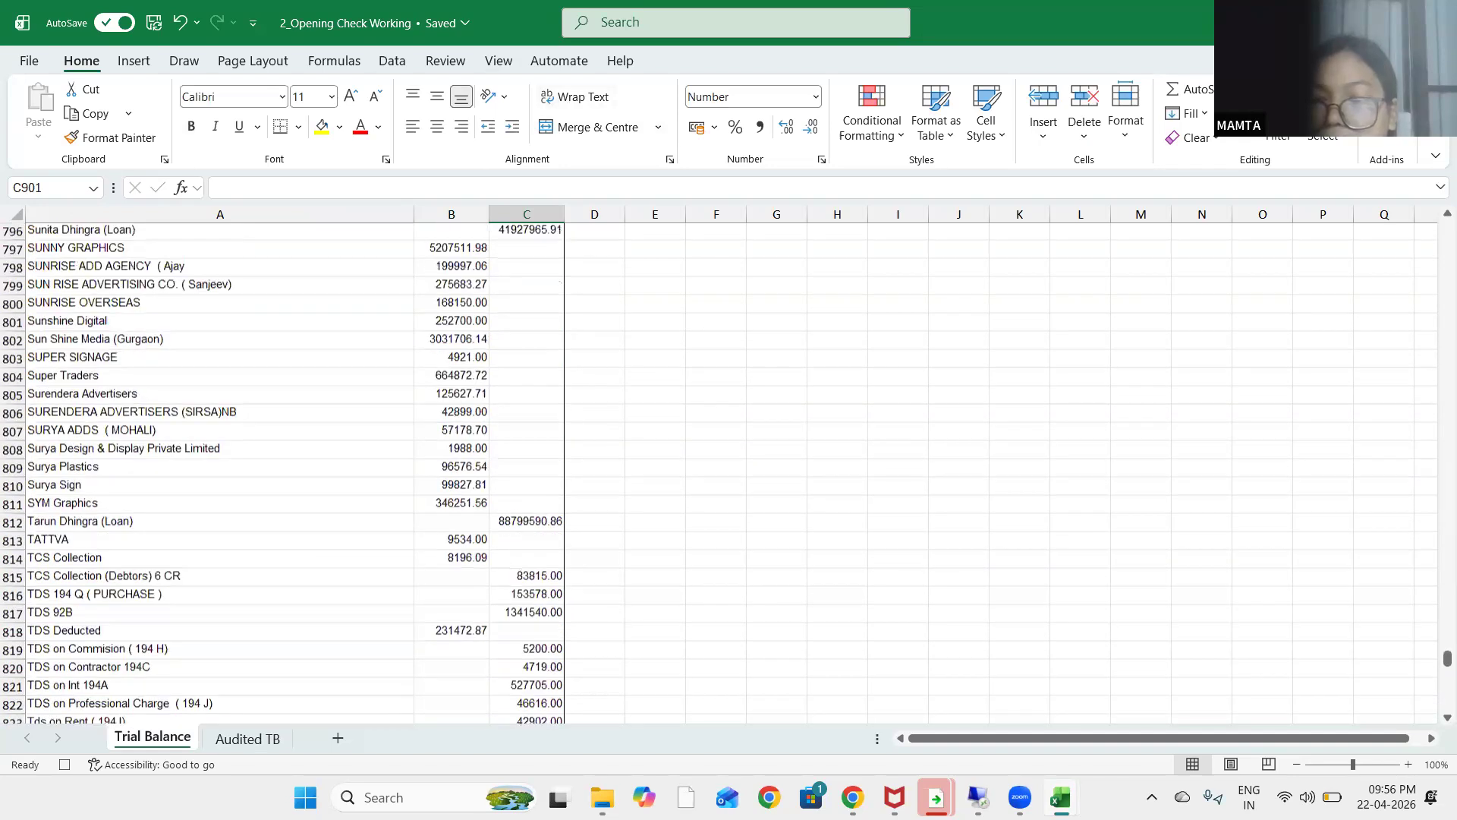
{"action": "scroll", "coordinate": [1436, 639], "scroll_direction": "up", "scroll_amount": 18}
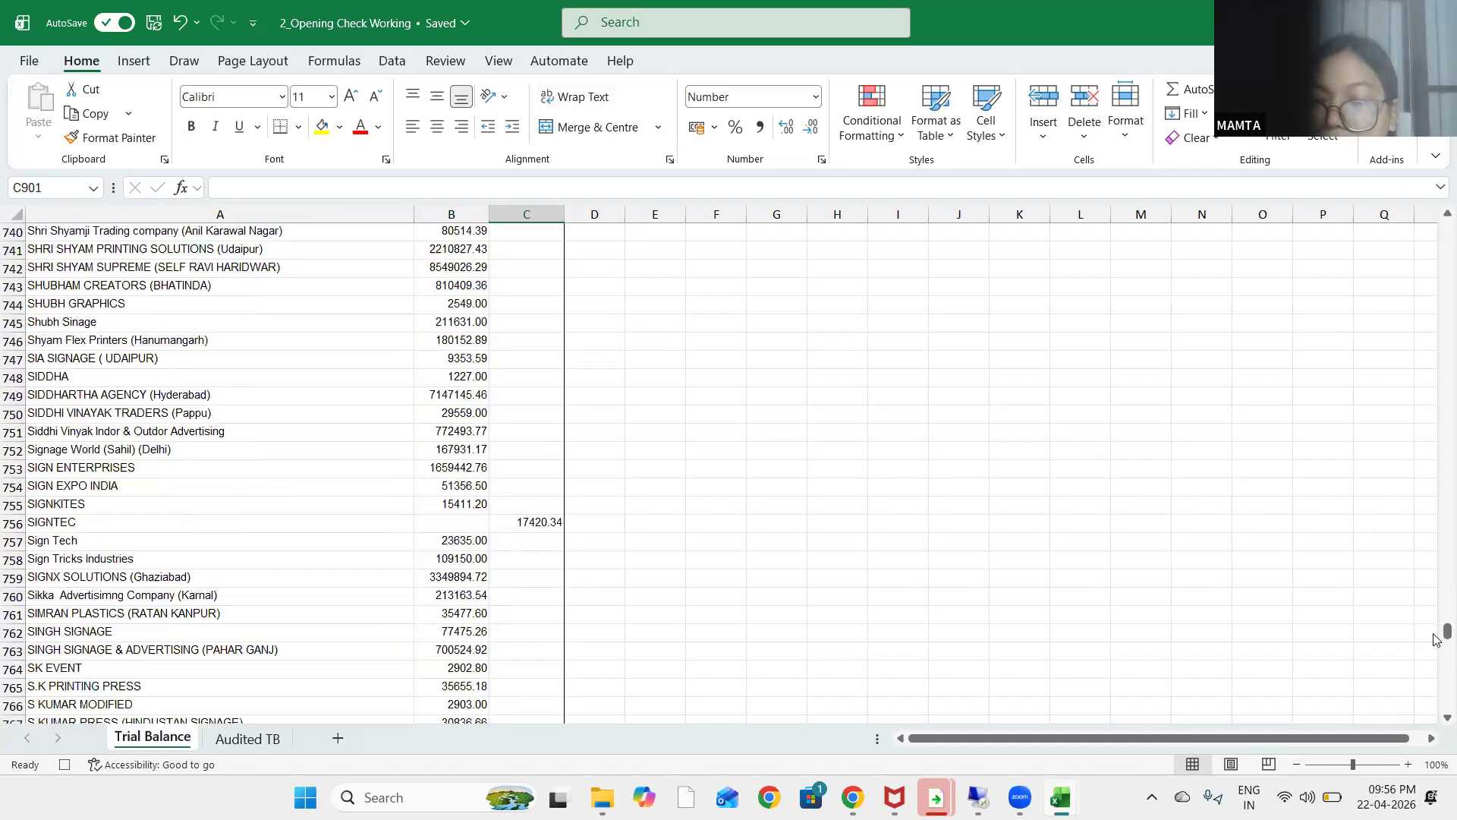
{"action": "scroll", "coordinate": [1435, 247], "scroll_direction": "down", "scroll_amount": 1}
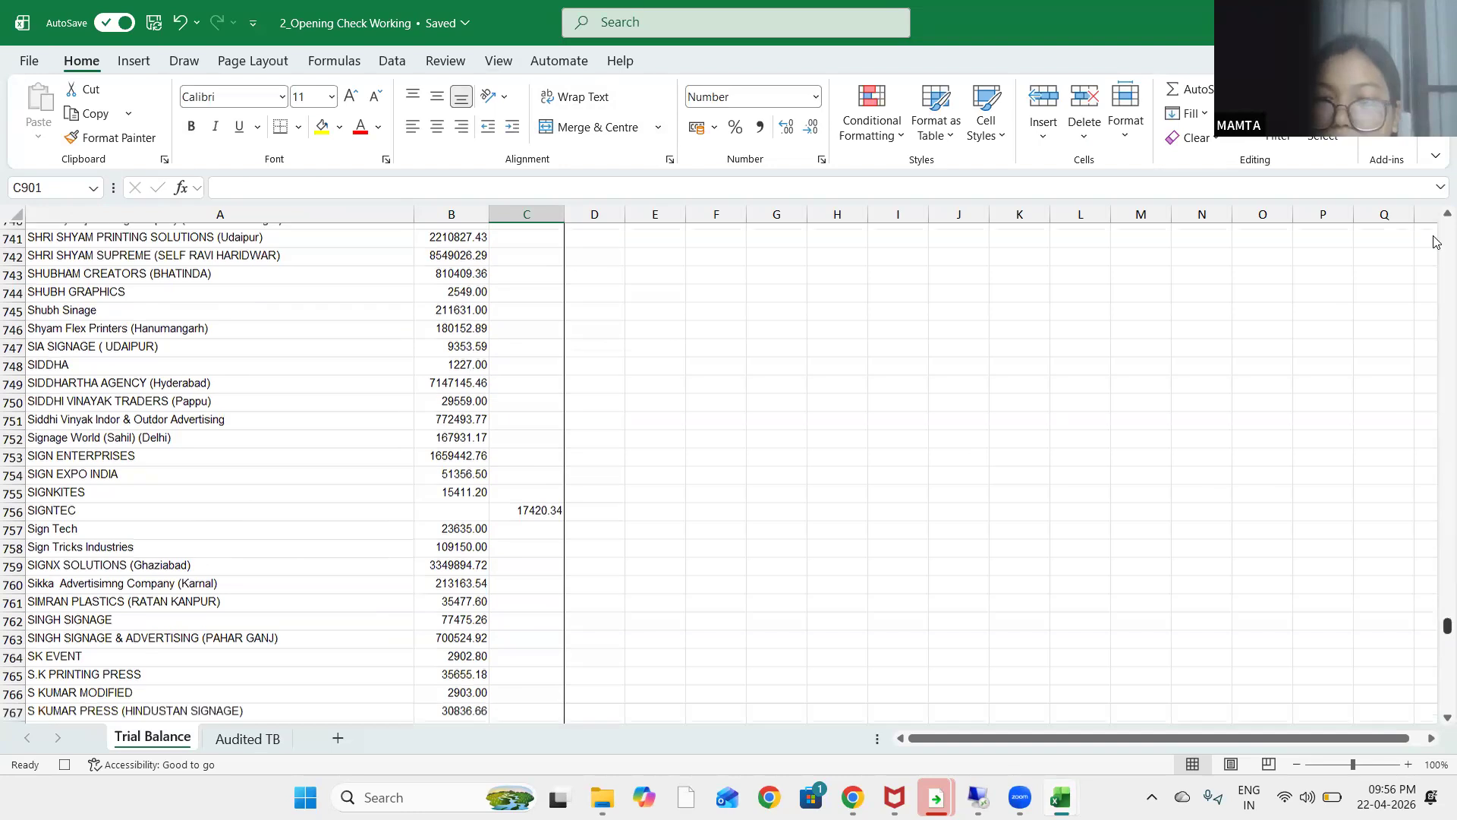
{"action": "scroll", "coordinate": [1435, 241], "scroll_direction": "up", "scroll_amount": 20}
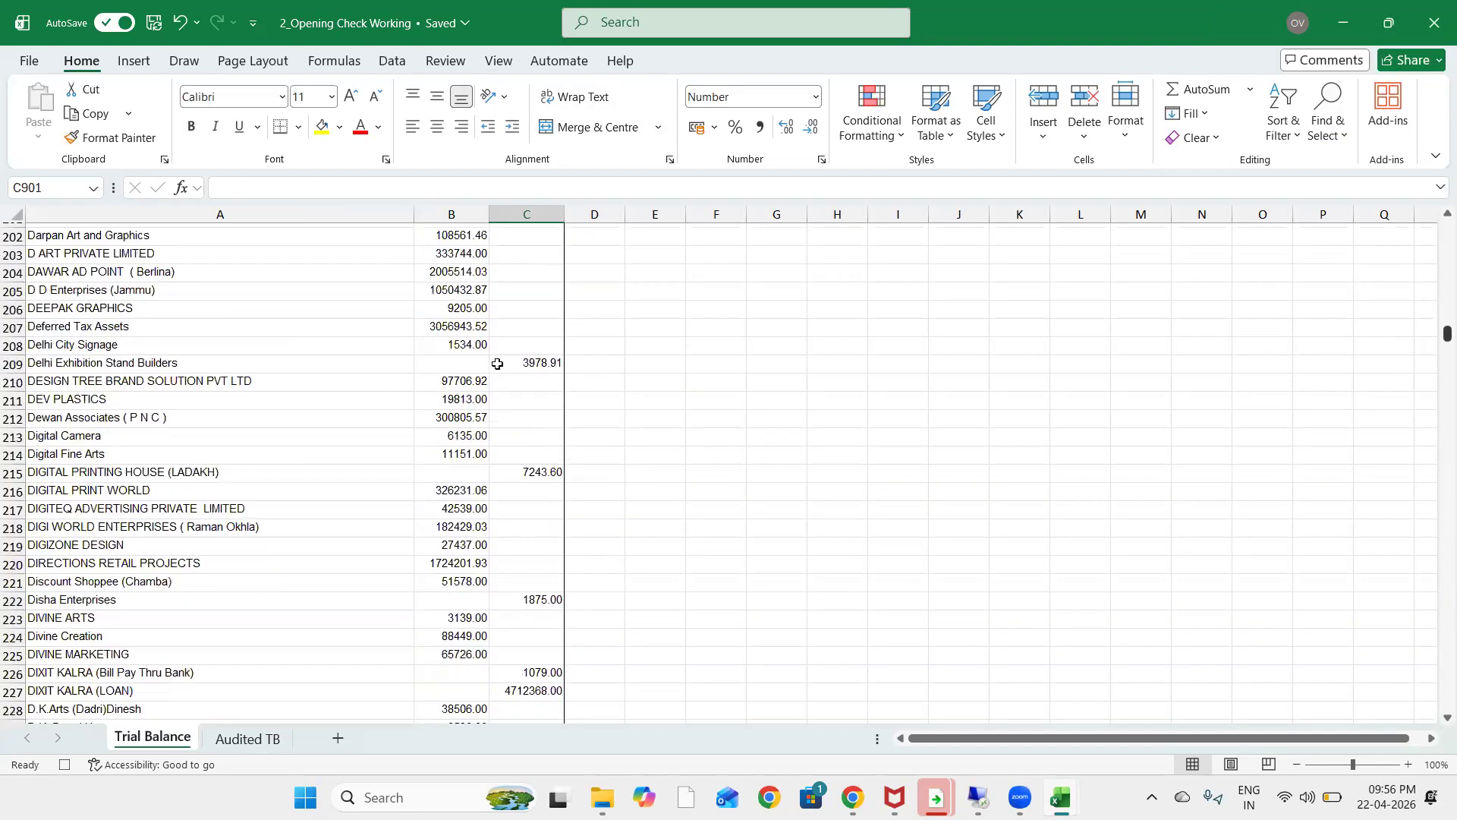
{"action": "scroll", "coordinate": [761, 412], "scroll_direction": "up", "scroll_amount": 20}
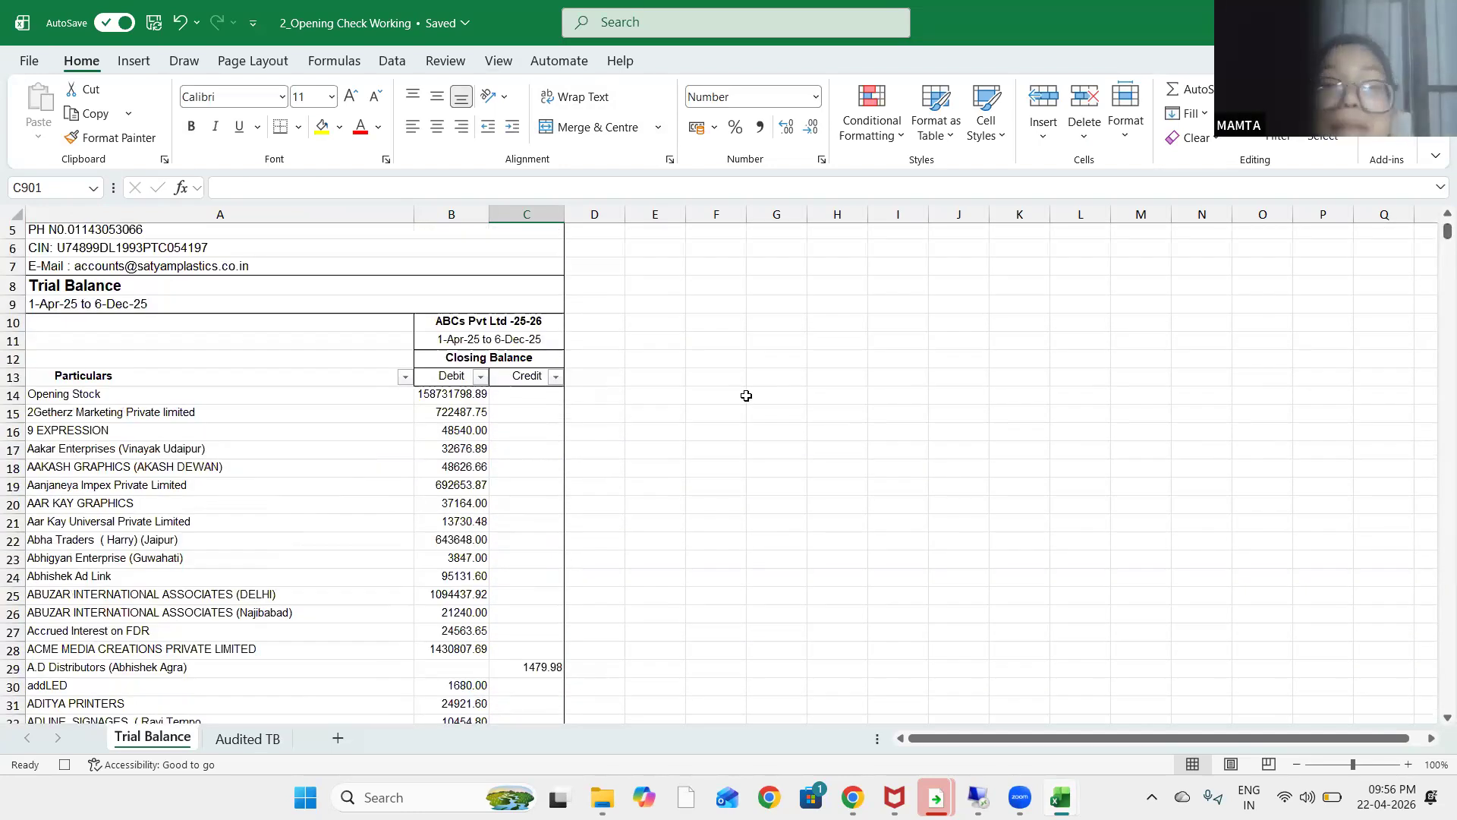
{"action": "left_click", "coordinate": [762, 412]}
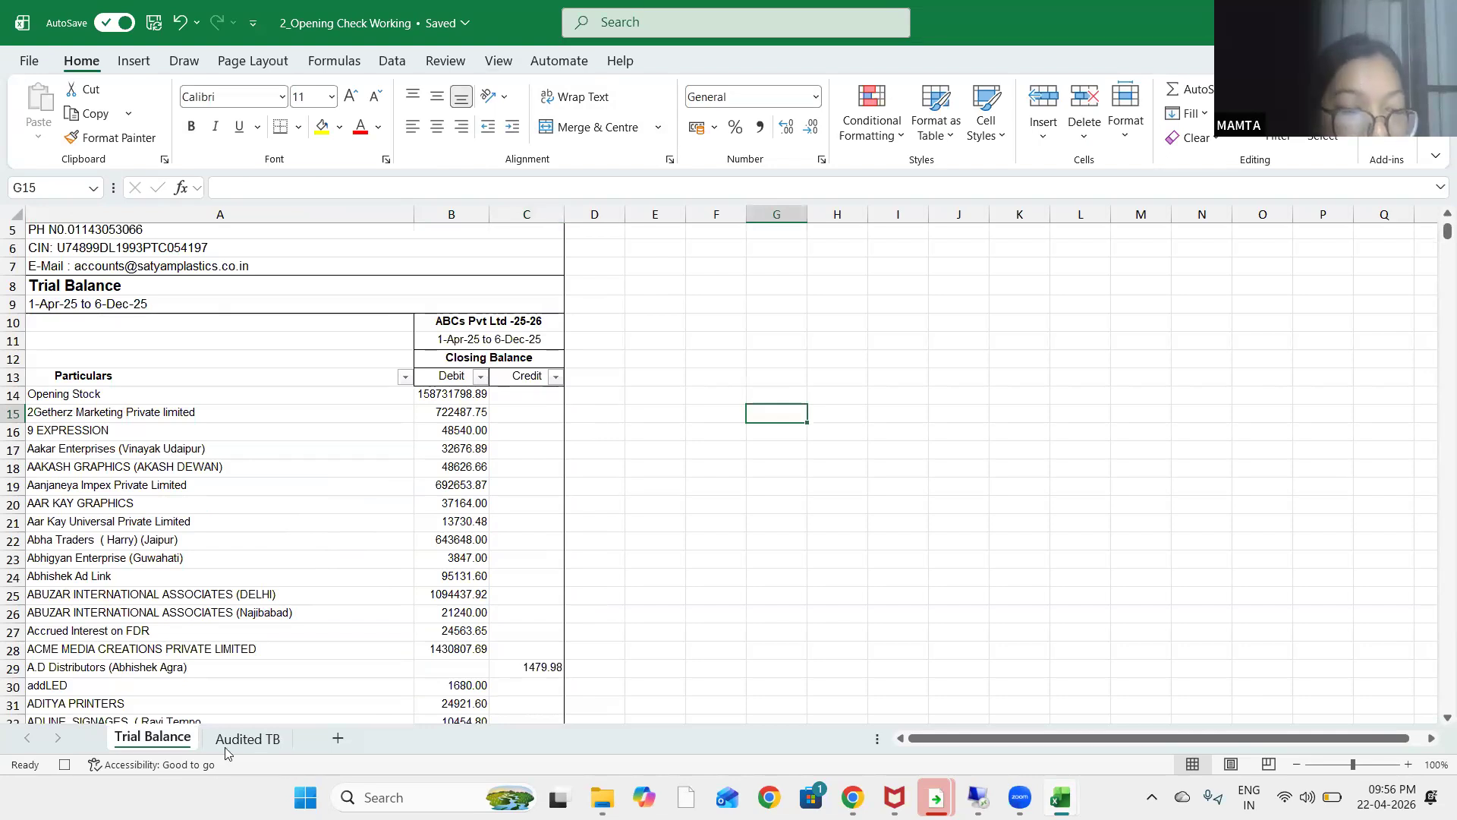
Compare the company year, period and balance headings of the Audited TB and Trial Balance sheets
{"action": "left_click", "coordinate": [257, 742]}
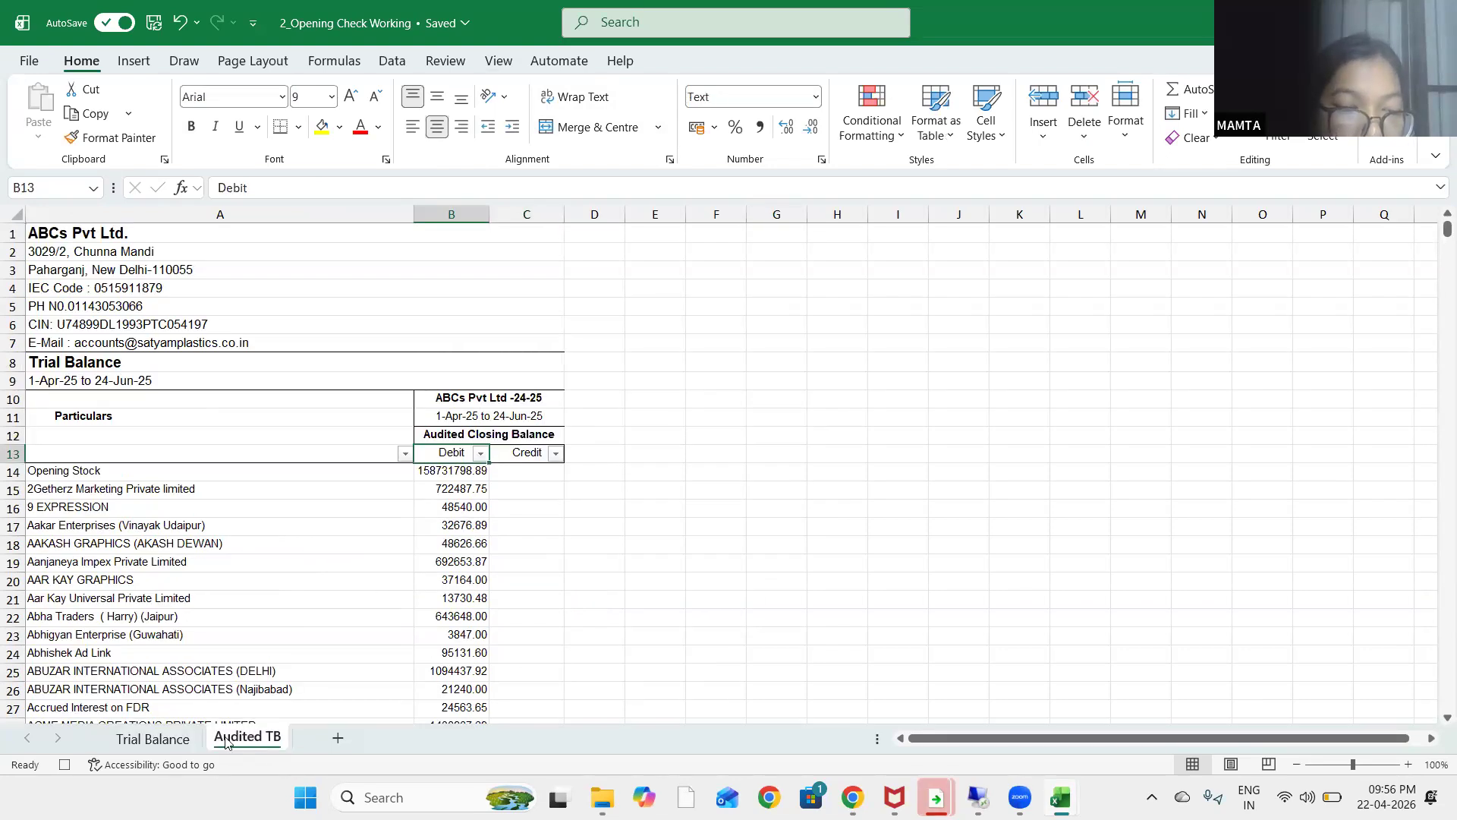
{"action": "left_click", "coordinate": [152, 739]}
{"action": "left_click", "coordinate": [233, 741]}
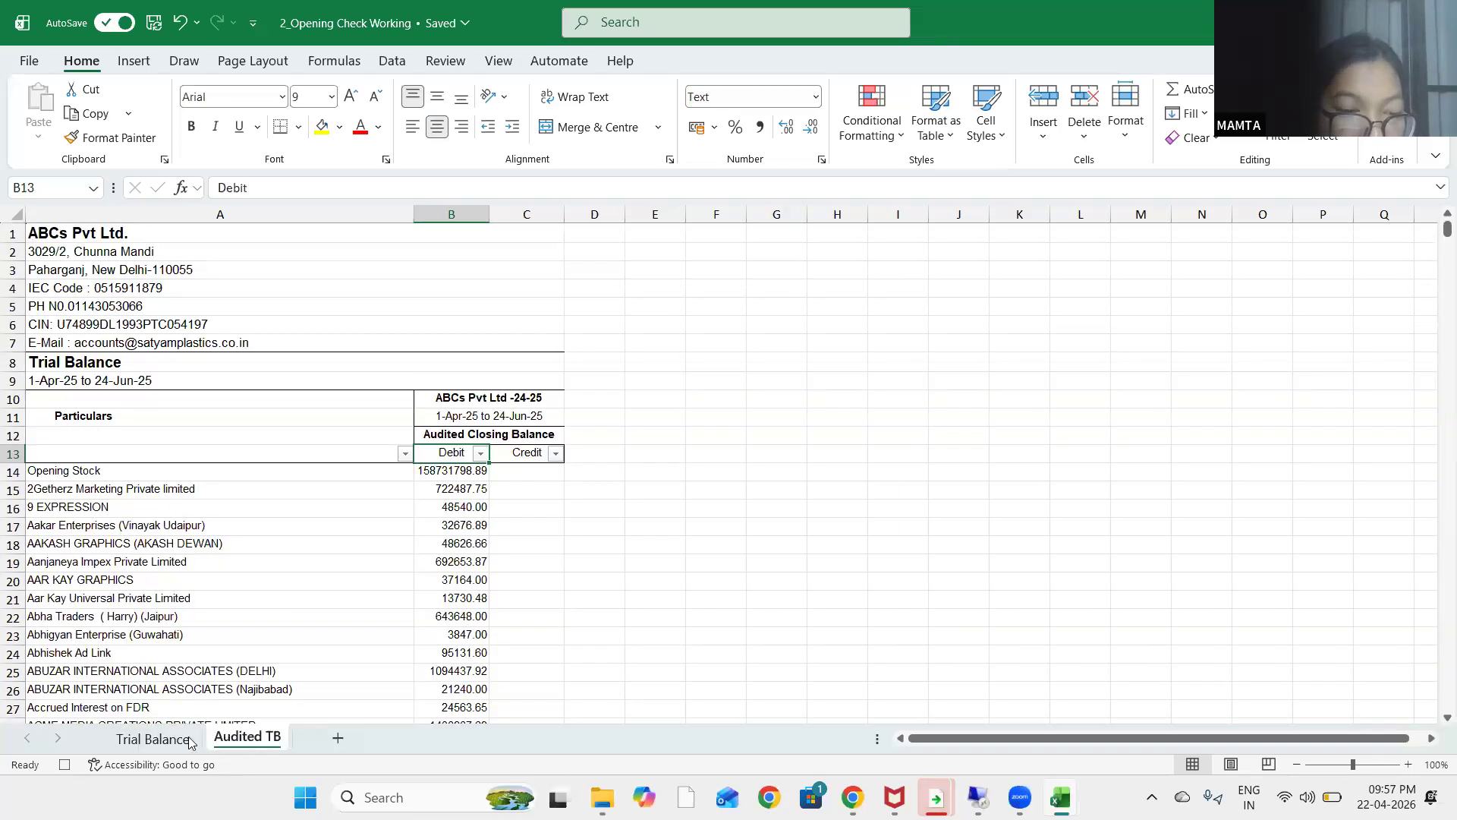
{"action": "left_click", "coordinate": [156, 739]}
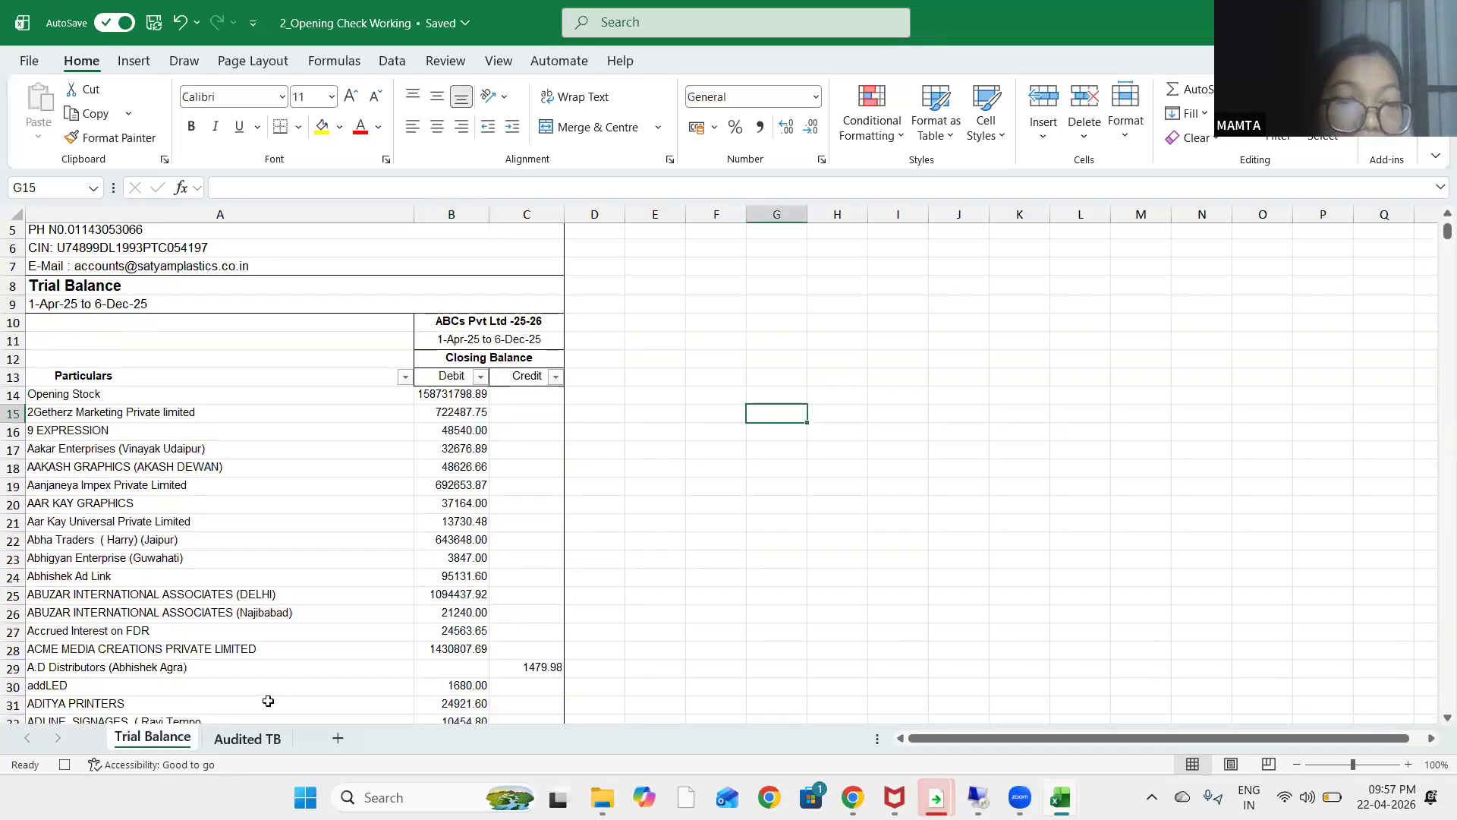
{"action": "left_click", "coordinate": [230, 739]}
{"action": "left_click", "coordinate": [184, 740]}
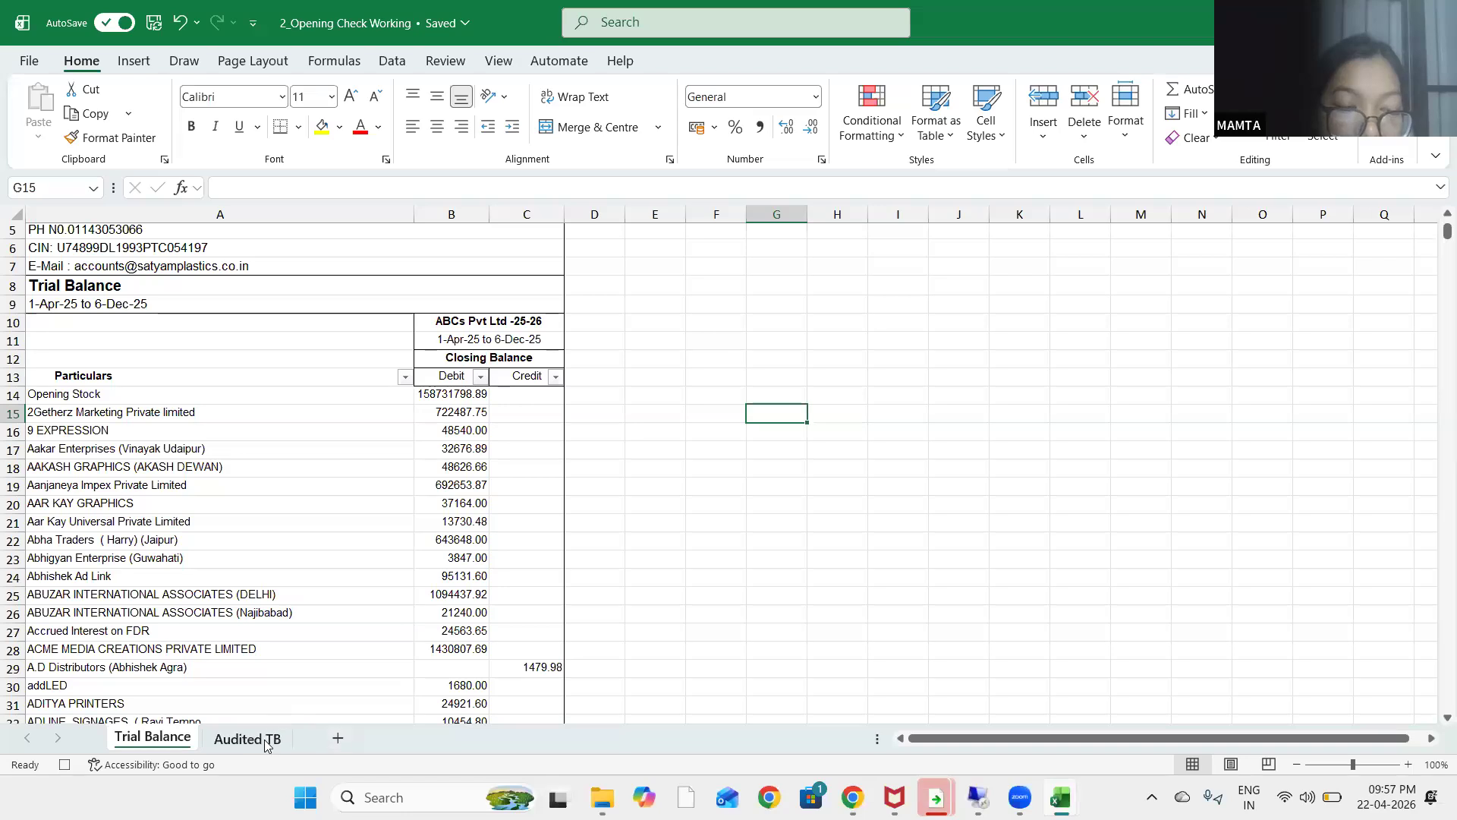
{"action": "left_click", "coordinate": [265, 739]}
Change the heading in merged cell B12 of the Trial Balance sheet to Opening Balance
{"action": "left_click", "coordinate": [155, 740]}
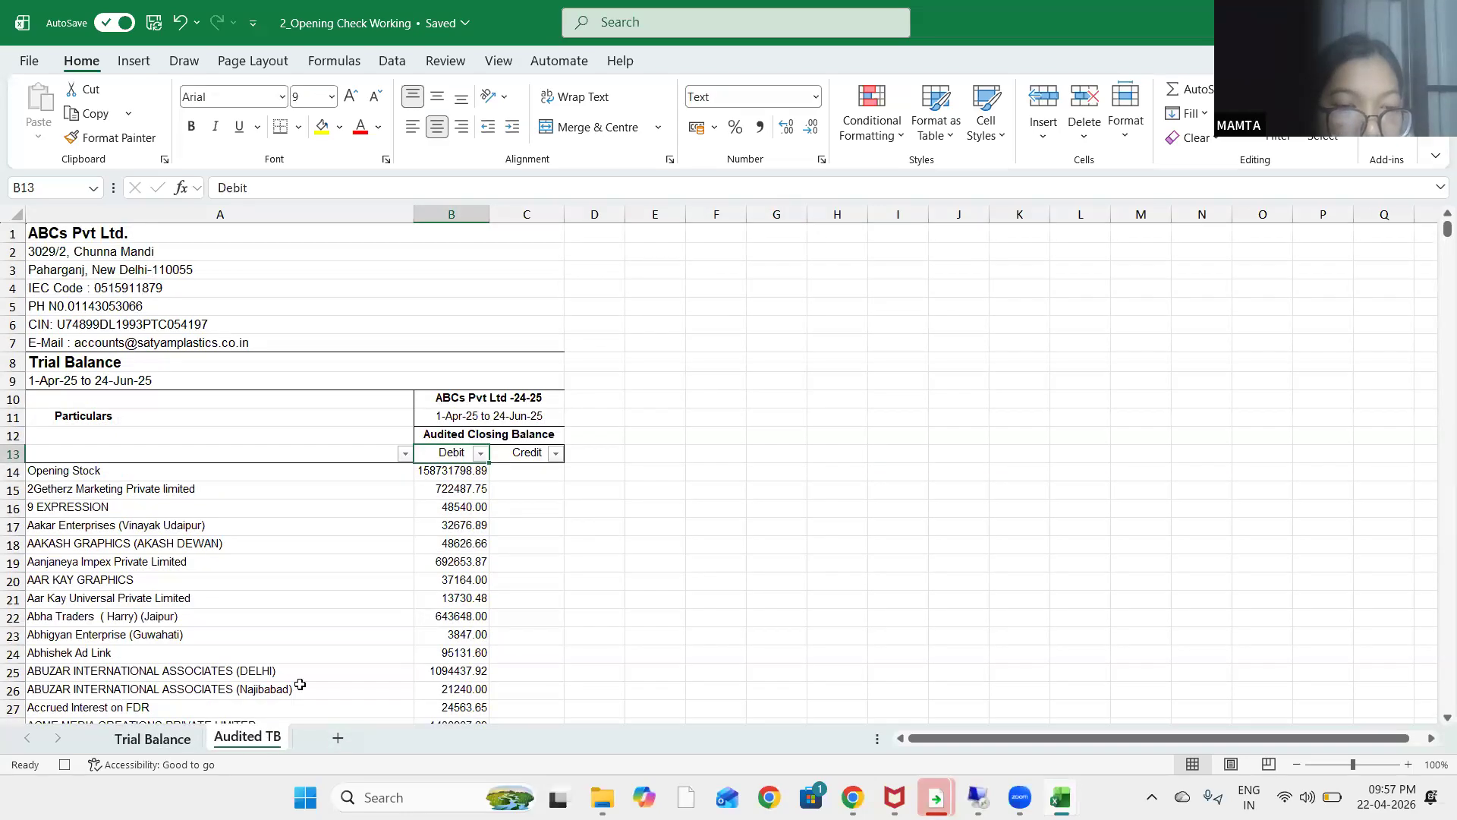
{"action": "left_click_drag", "start_coordinate": [497, 356], "coordinate": [497, 339]}
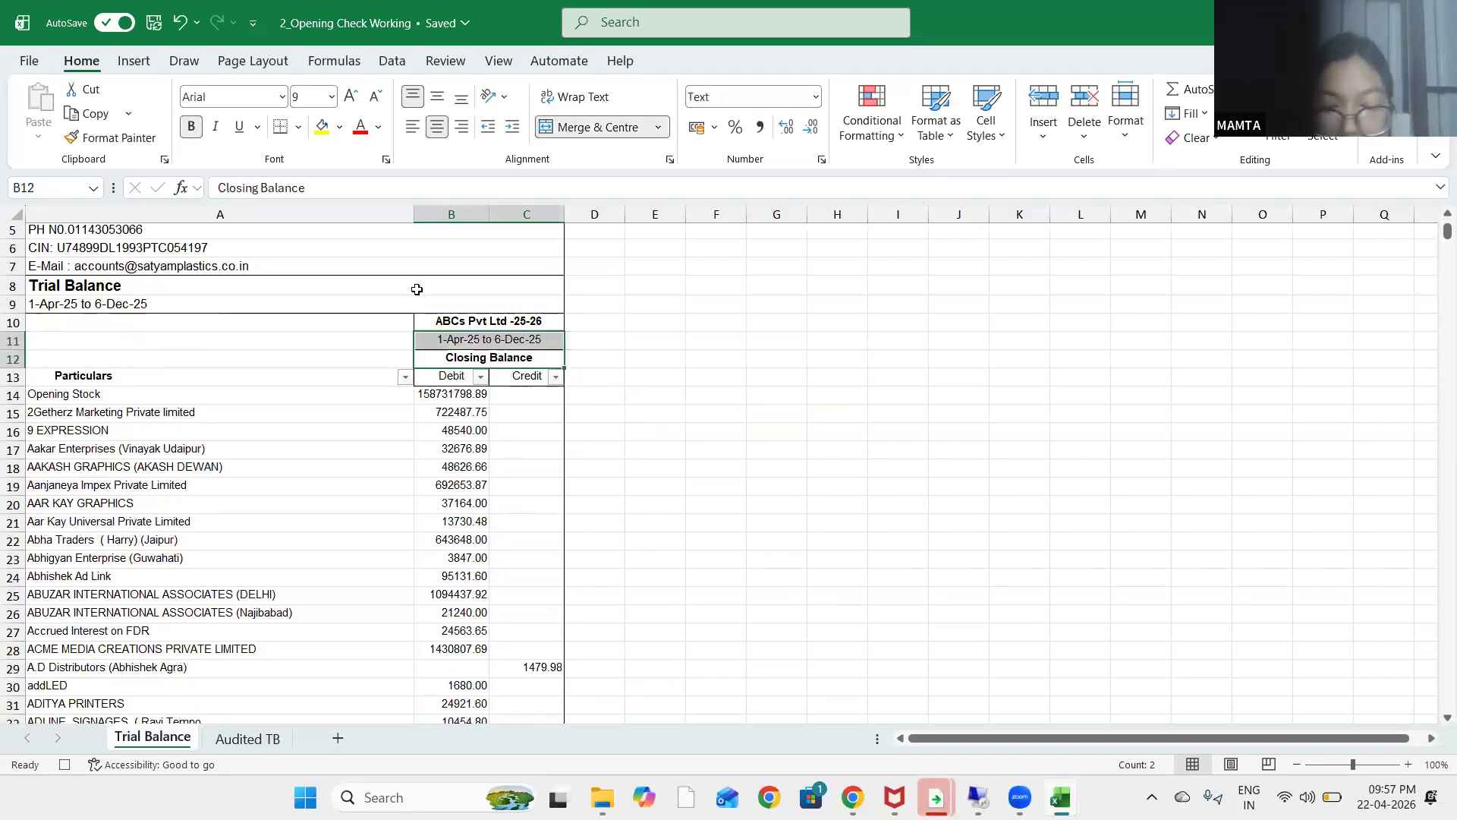
{"action": "key", "text": "Down"}
{"action": "key", "text": "Up"}
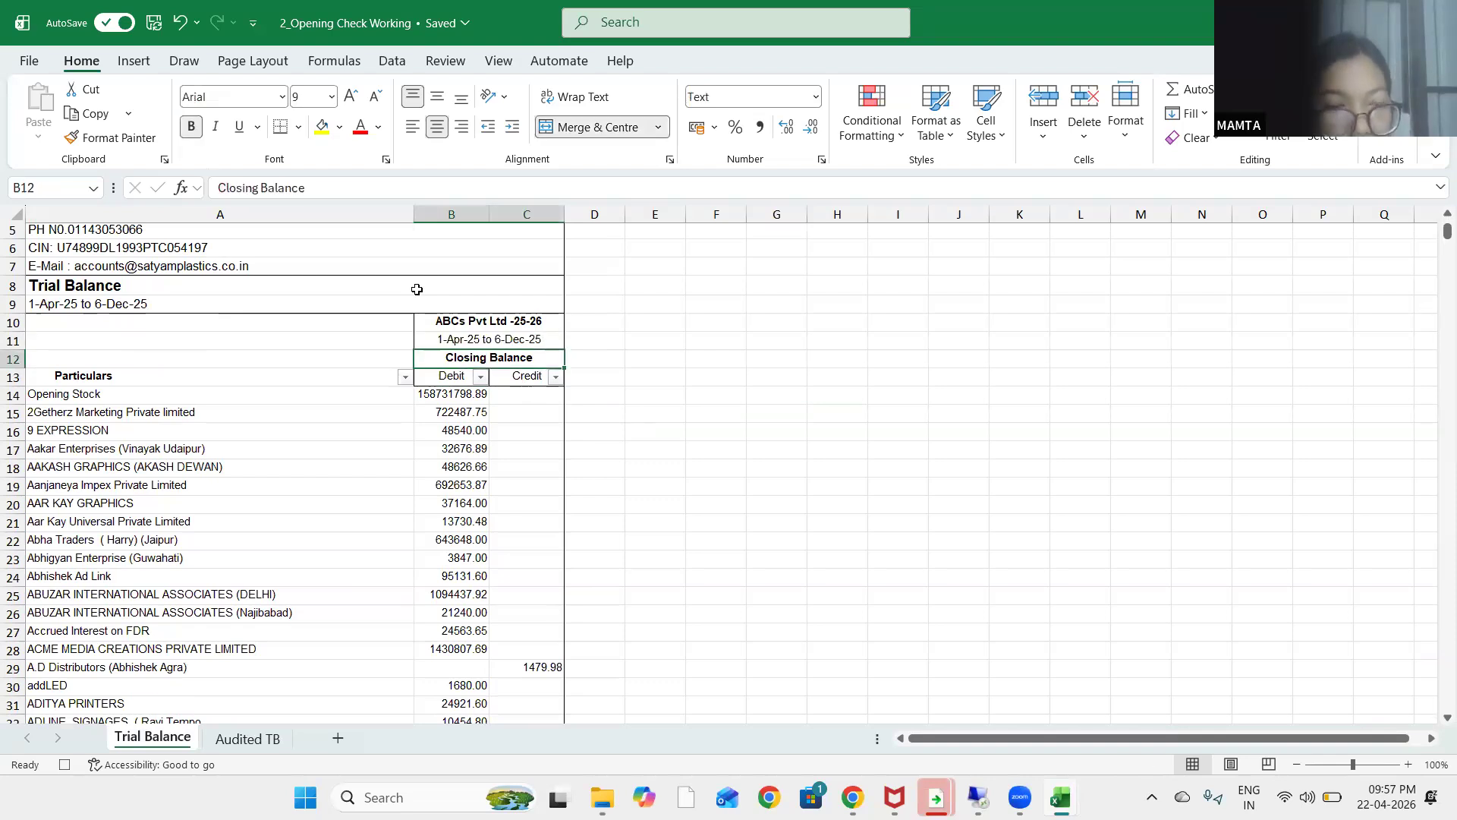
{"action": "key", "text": "F2"}
{"action": "key", "text": "BackSpace"}
{"action": "key", "text": "BackSpace"}
{"action": "key", "text": "BackSpace"}
{"action": "key", "text": "BackSpace"}
{"action": "key", "text": "BackSpace"}
{"action": "key", "text": "BackSpace"}
{"action": "key", "text": "BackSpace"}
{"action": "type", "text": "Opening"}
{"action": "key", "text": "Return"}
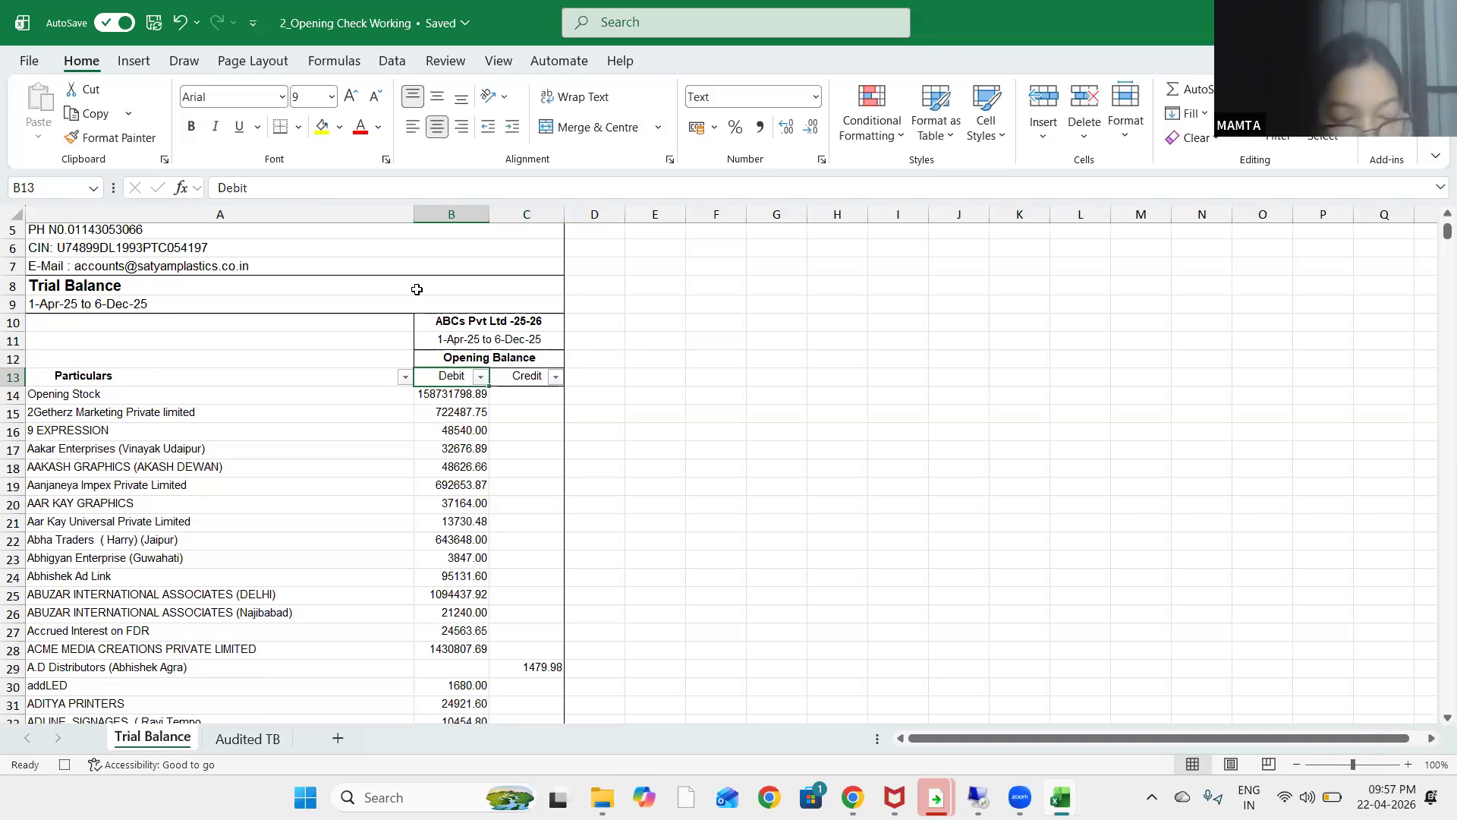
Check the 25-26 opening balance headings in Trial Balance against the 24-25 audited closing headings in Audited TB
{"action": "key", "text": "Up"}
{"action": "key", "text": "Up"}
{"action": "key", "text": "Up"}
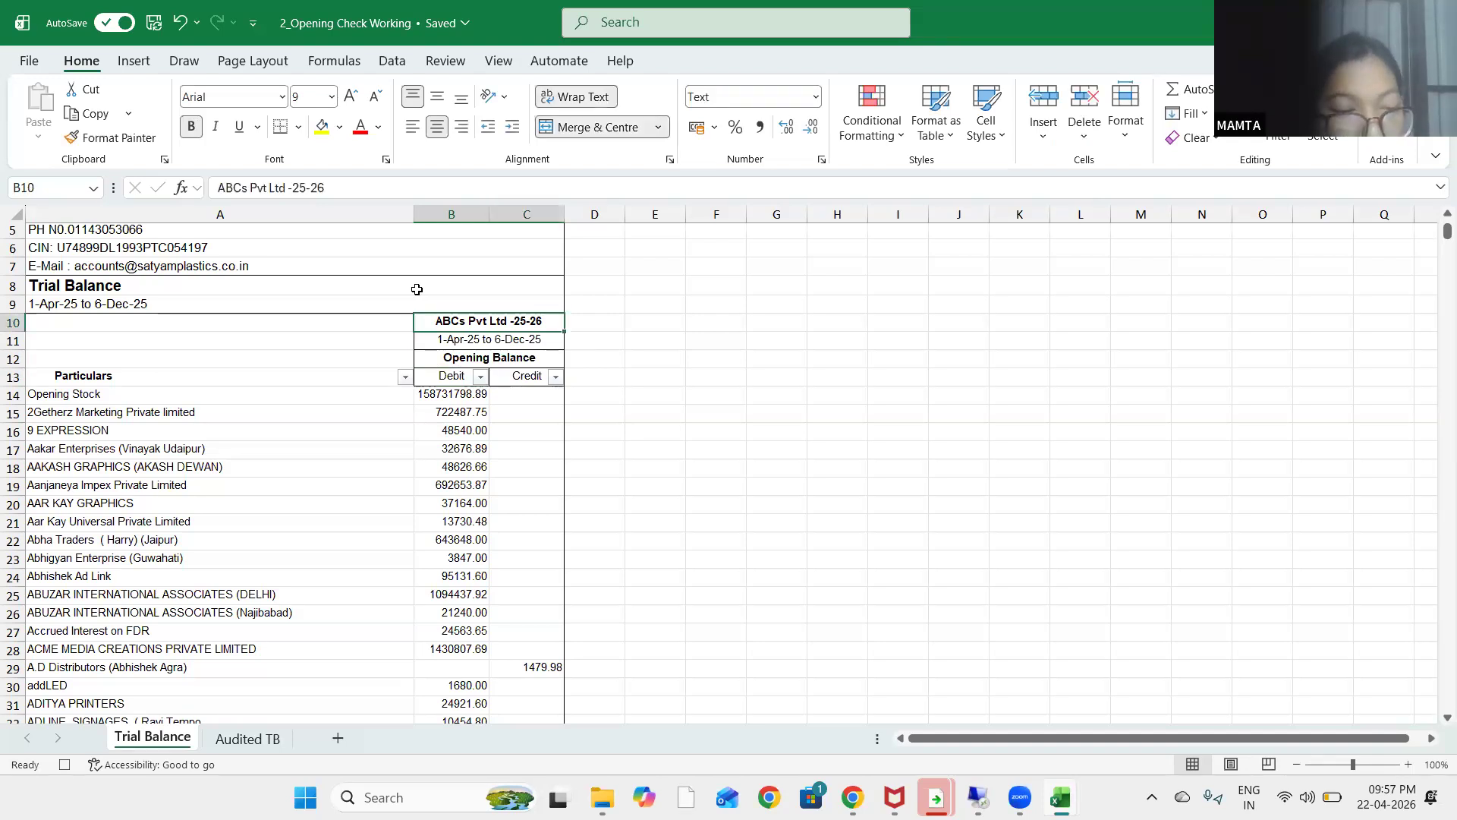
{"action": "key", "text": "ctrl+Page_Down"}
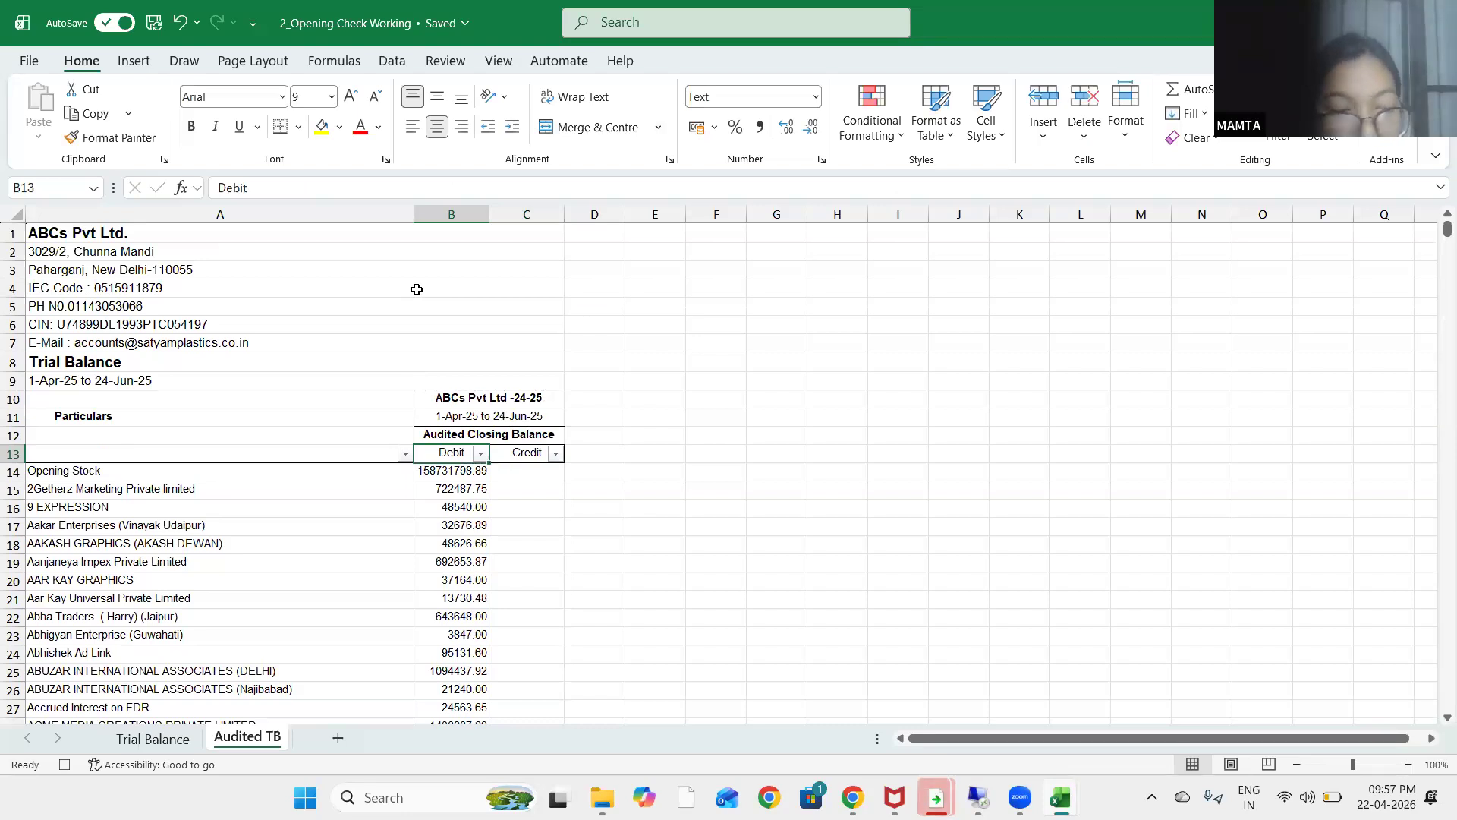
{"action": "key", "text": "ctrl+Page_Up"}
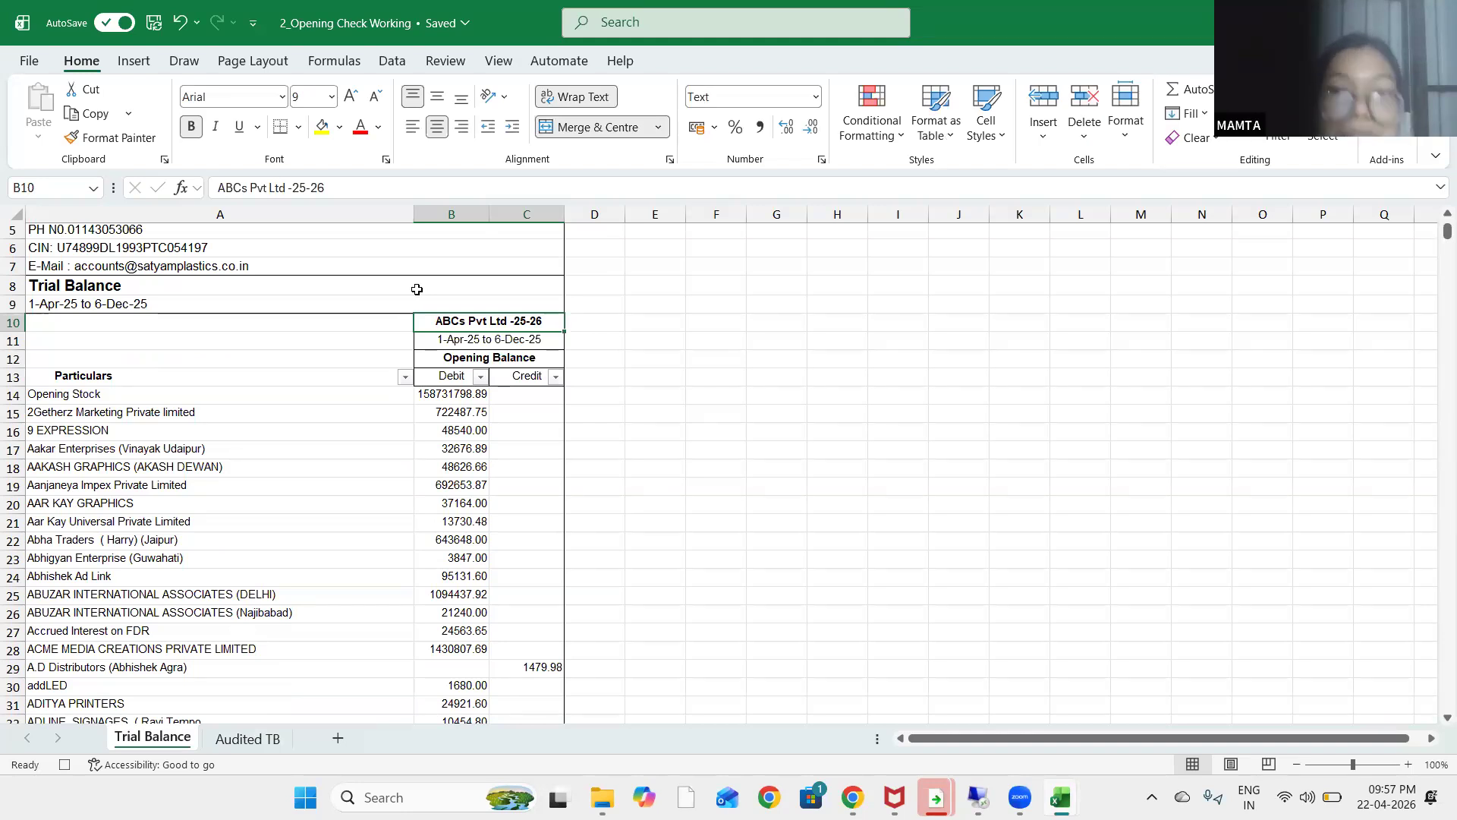
{"action": "key", "text": "ctrl+Page_Down"}
{"action": "key", "text": "ctrl+Page_Up"}
{"action": "key", "text": "ctrl+Page_Down"}
{"action": "key", "text": "ctrl+Page_Up"}
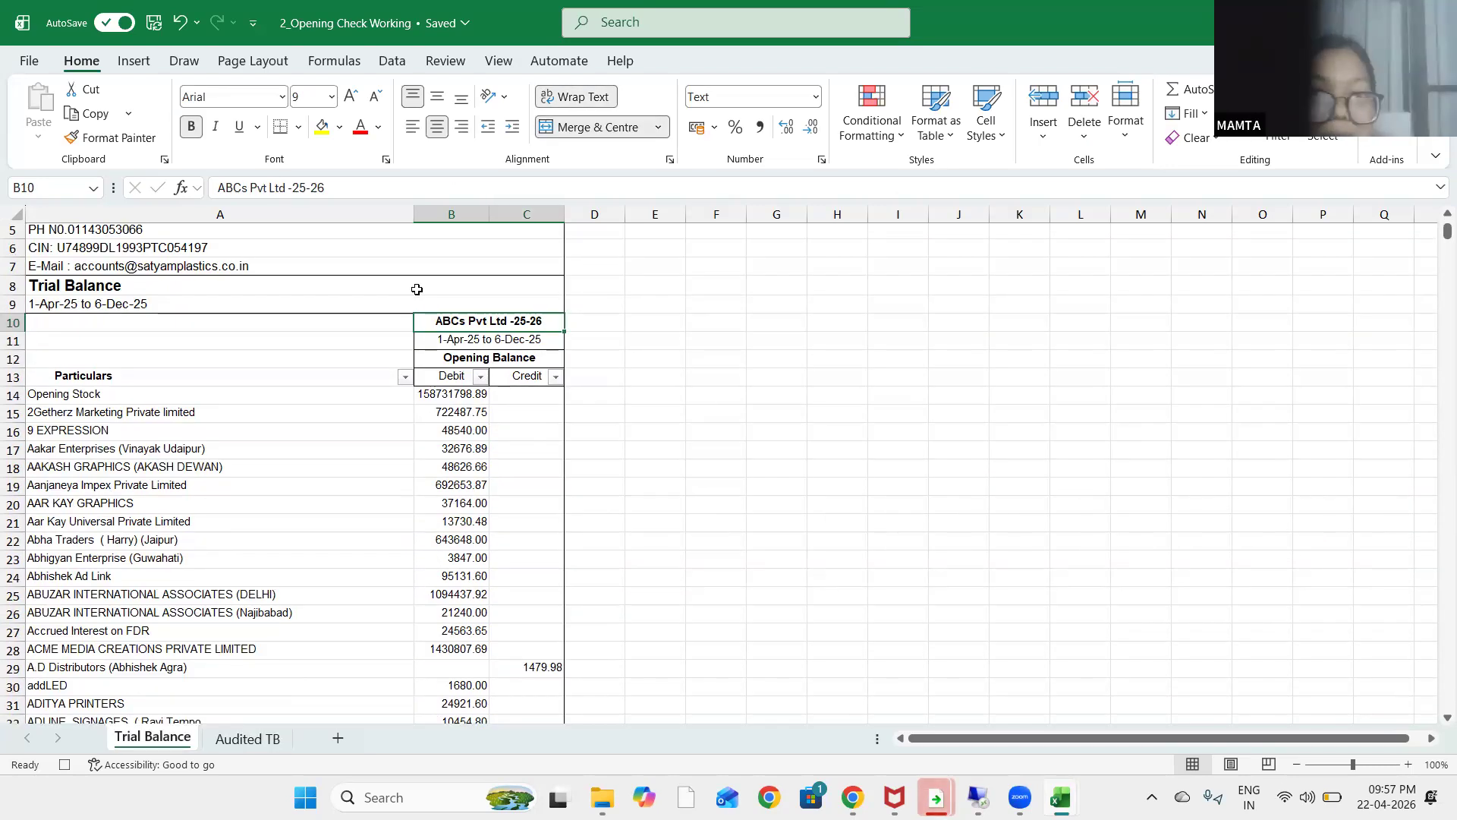
{"action": "key", "text": "alt+Tab"}
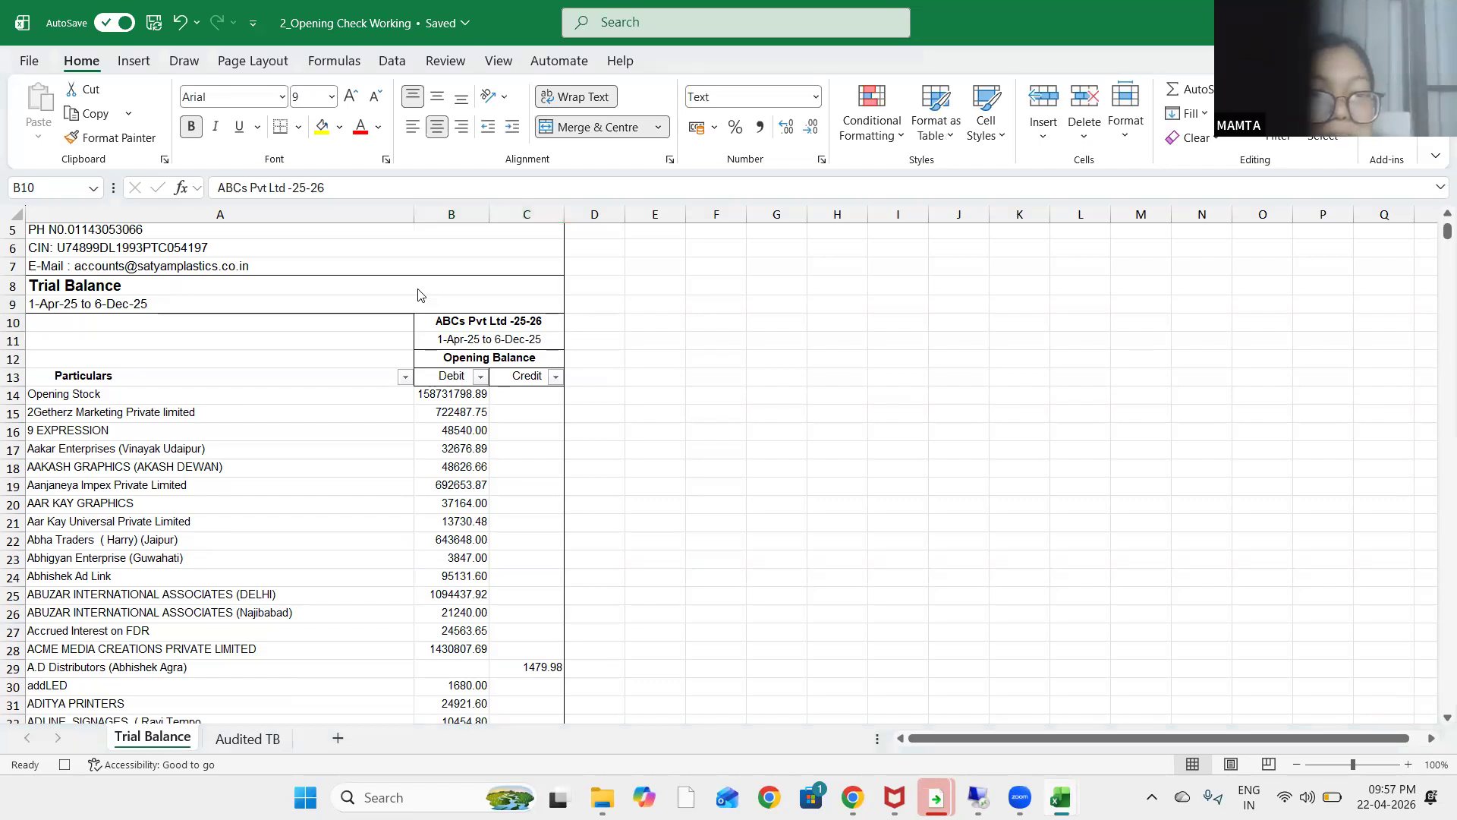
{"action": "key", "text": "alt+Tab"}
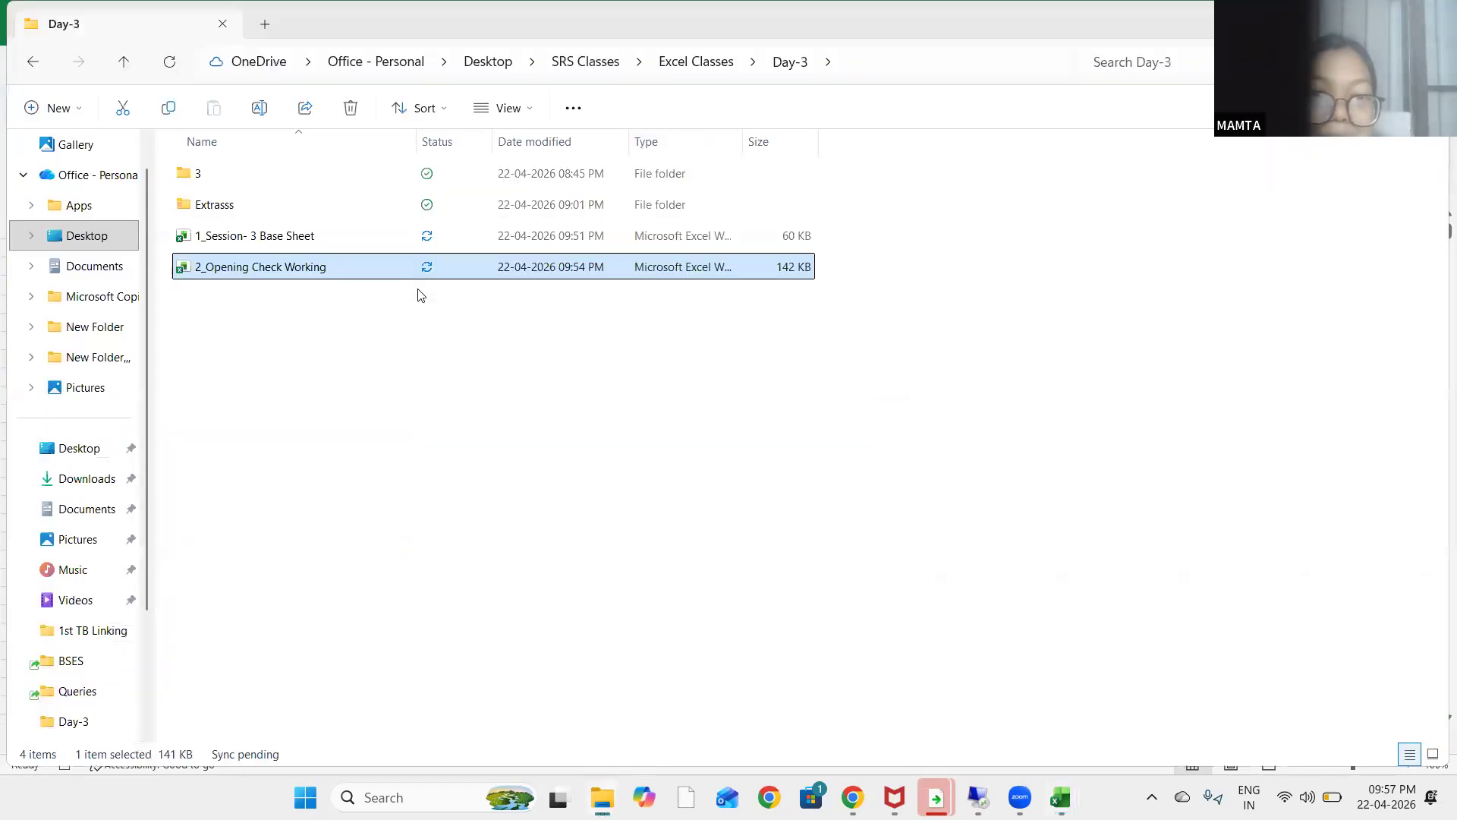
{"action": "key", "text": "alt+Tab"}
{"action": "key", "text": "alt+Tab"}
{"action": "key", "text": "alt+Tab"}
{"action": "key", "text": "alt+Tab"}
{"action": "key", "text": "alt+Tab"}
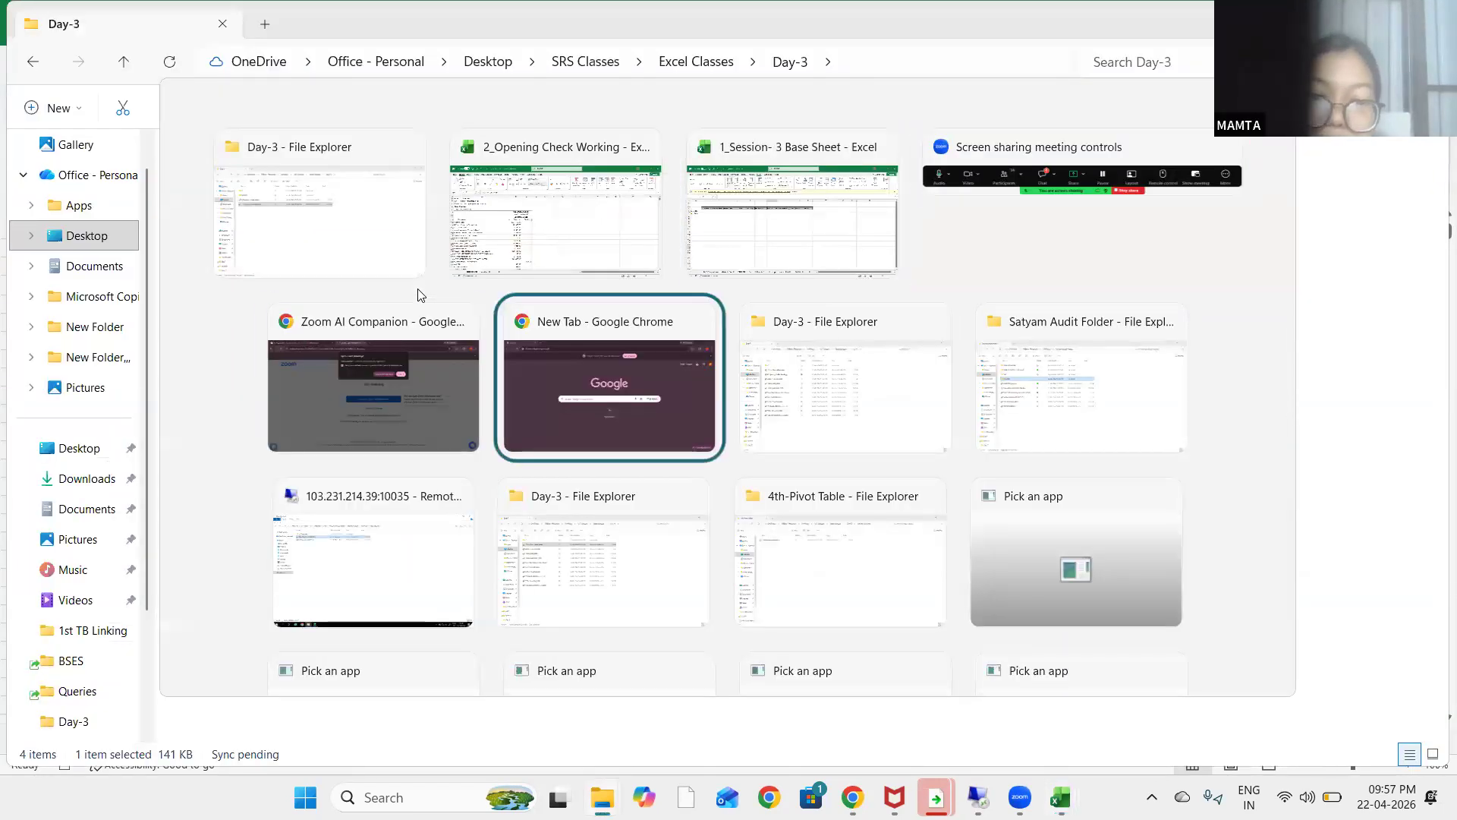
{"action": "key", "text": "alt+Tab"}
{"action": "key", "text": "alt+Tab"}
{"action": "key", "text": "alt+Tab"}
{"action": "key", "text": "alt+Tab"}
{"action": "key", "text": "alt+Tab"}
{"action": "key", "text": "alt+Tab"}
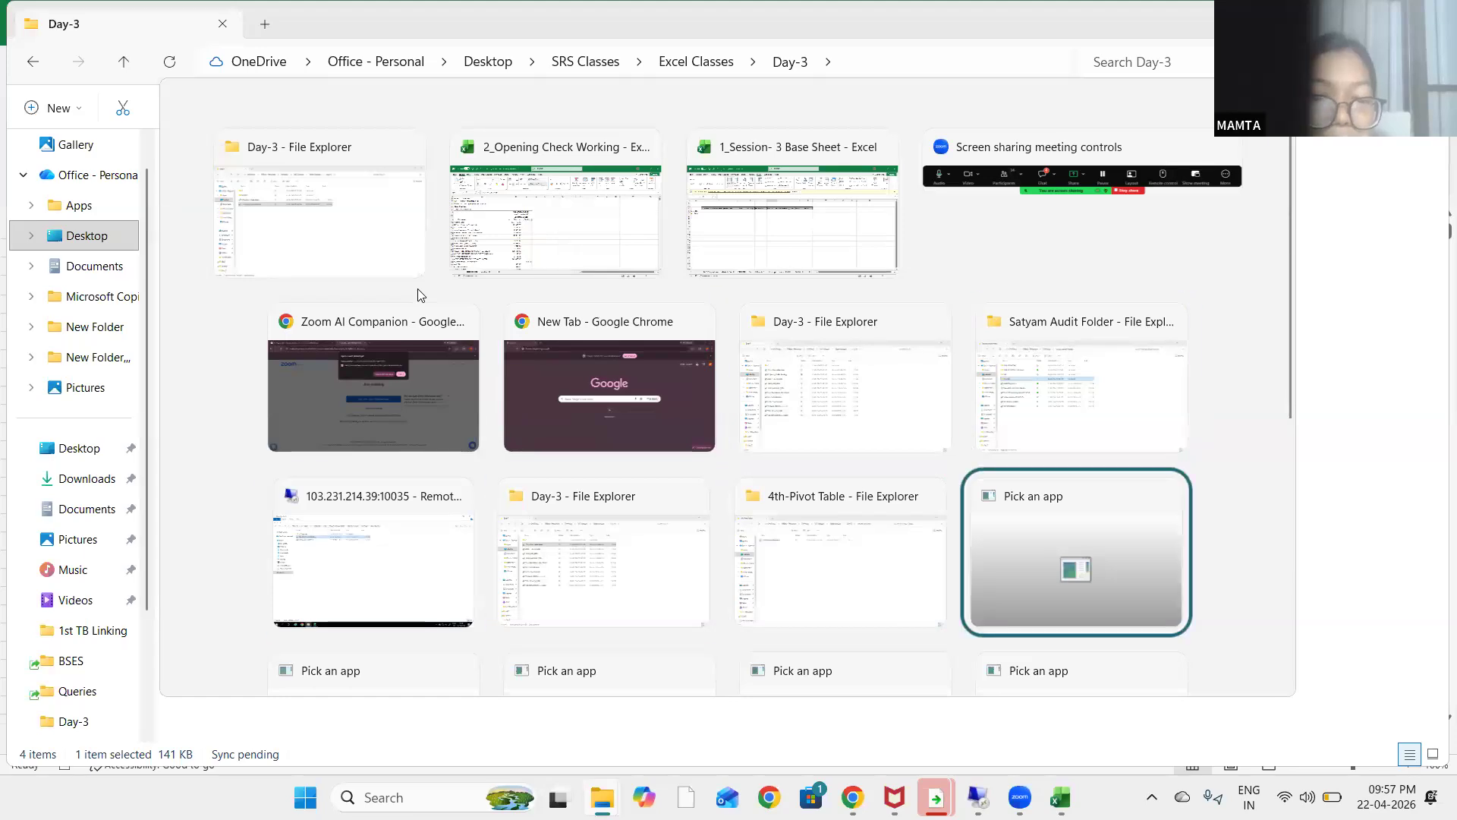
{"action": "key", "text": "alt+Tab"}
{"action": "key", "text": "alt+Tab"}
{"action": "key", "text": "alt+Tab"}
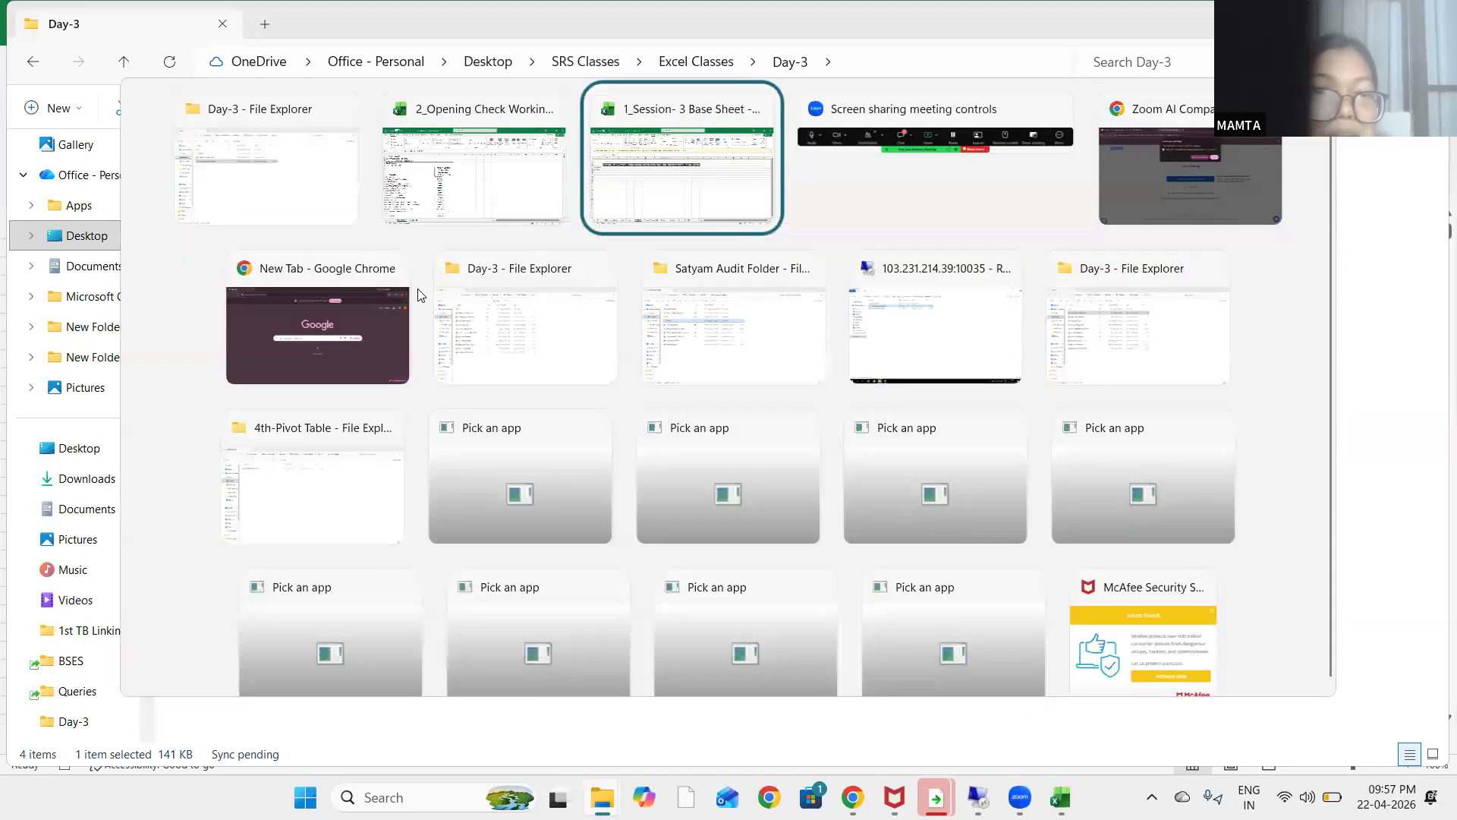
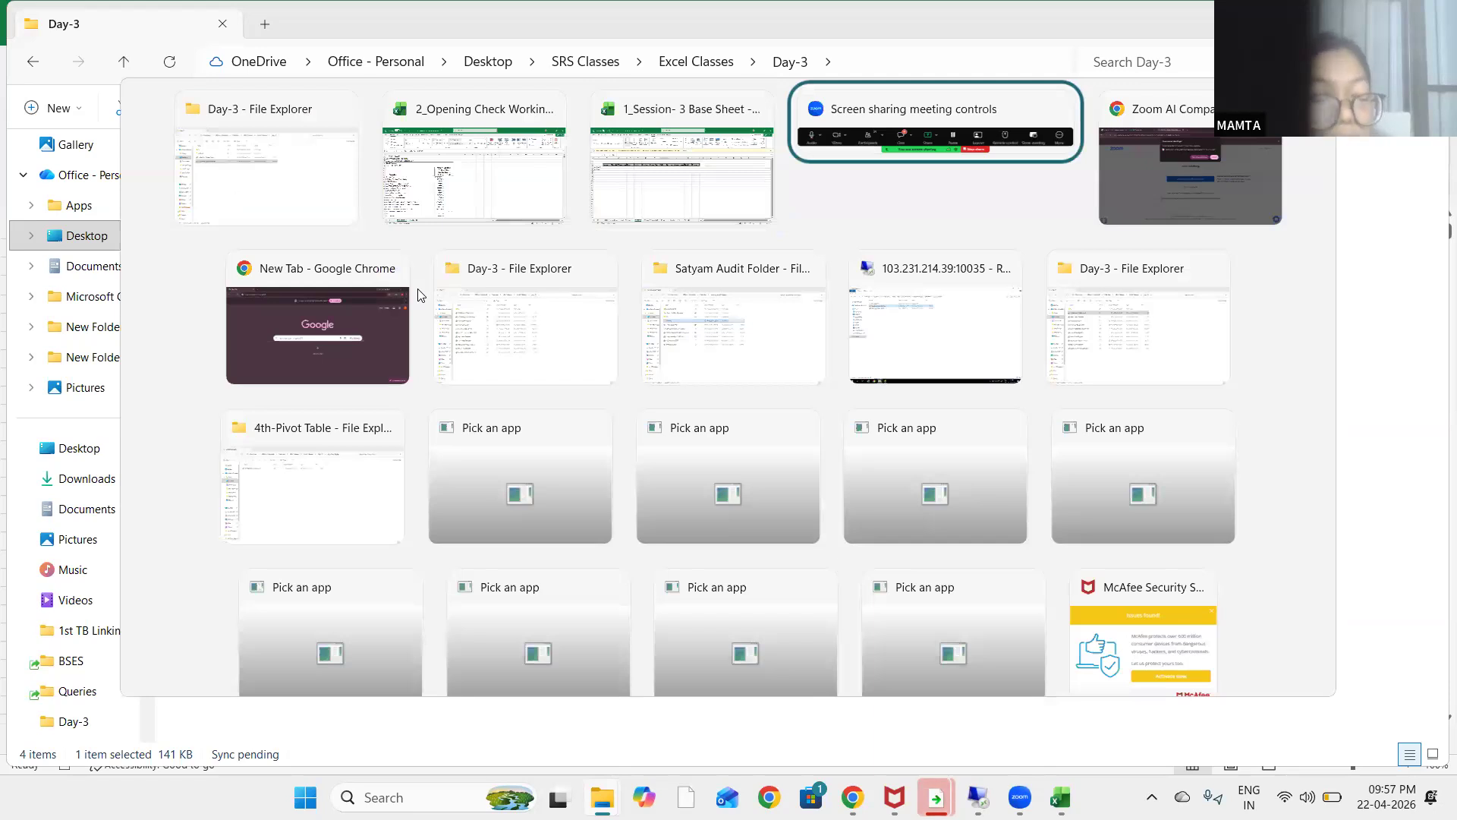
{"action": "key", "text": "alt+Tab"}
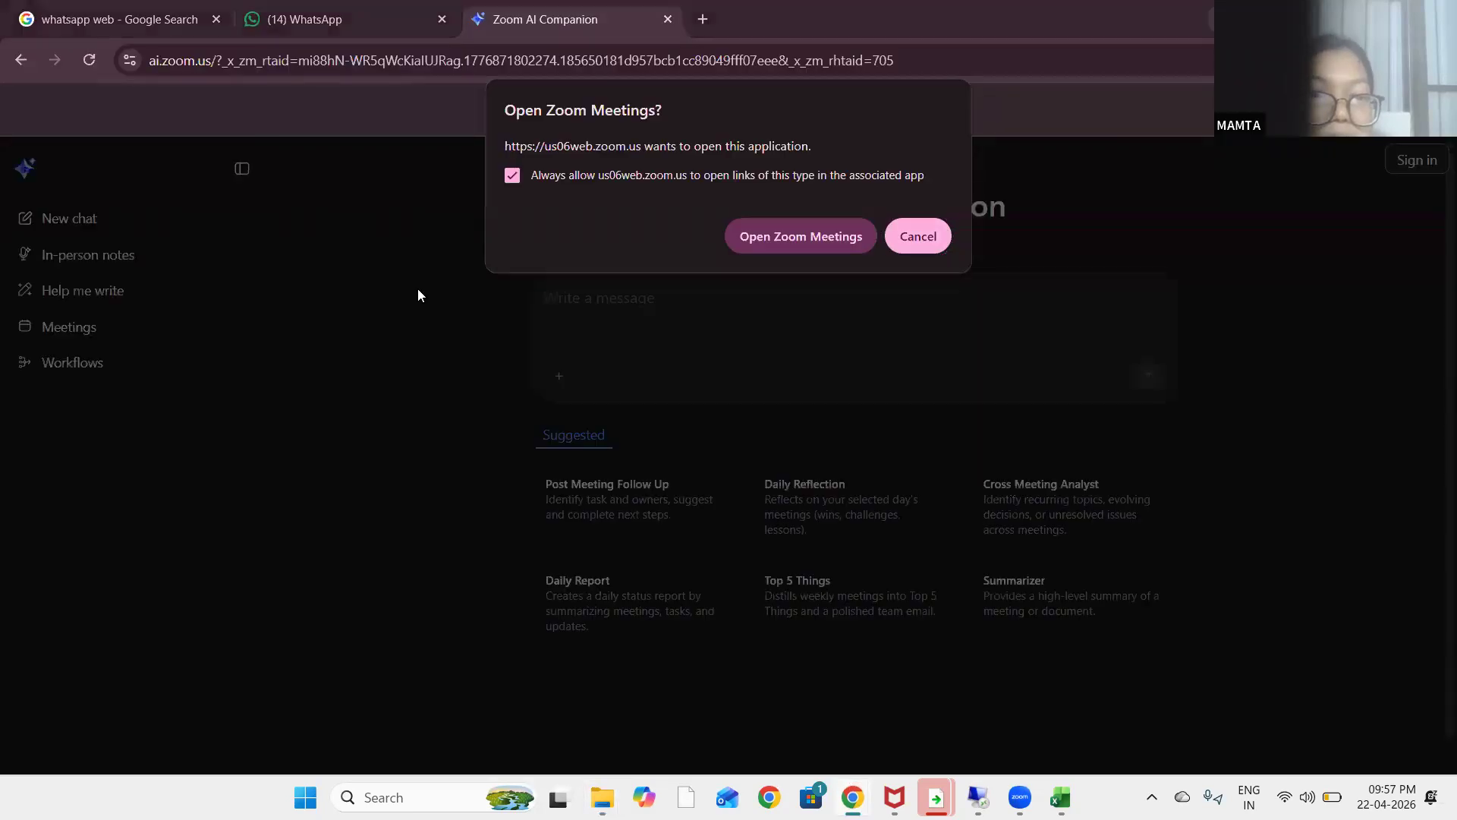
{"action": "key", "text": "alt+Tab"}
{"action": "key", "text": "alt+Tab"}
{"action": "key", "text": "alt+Tab"}
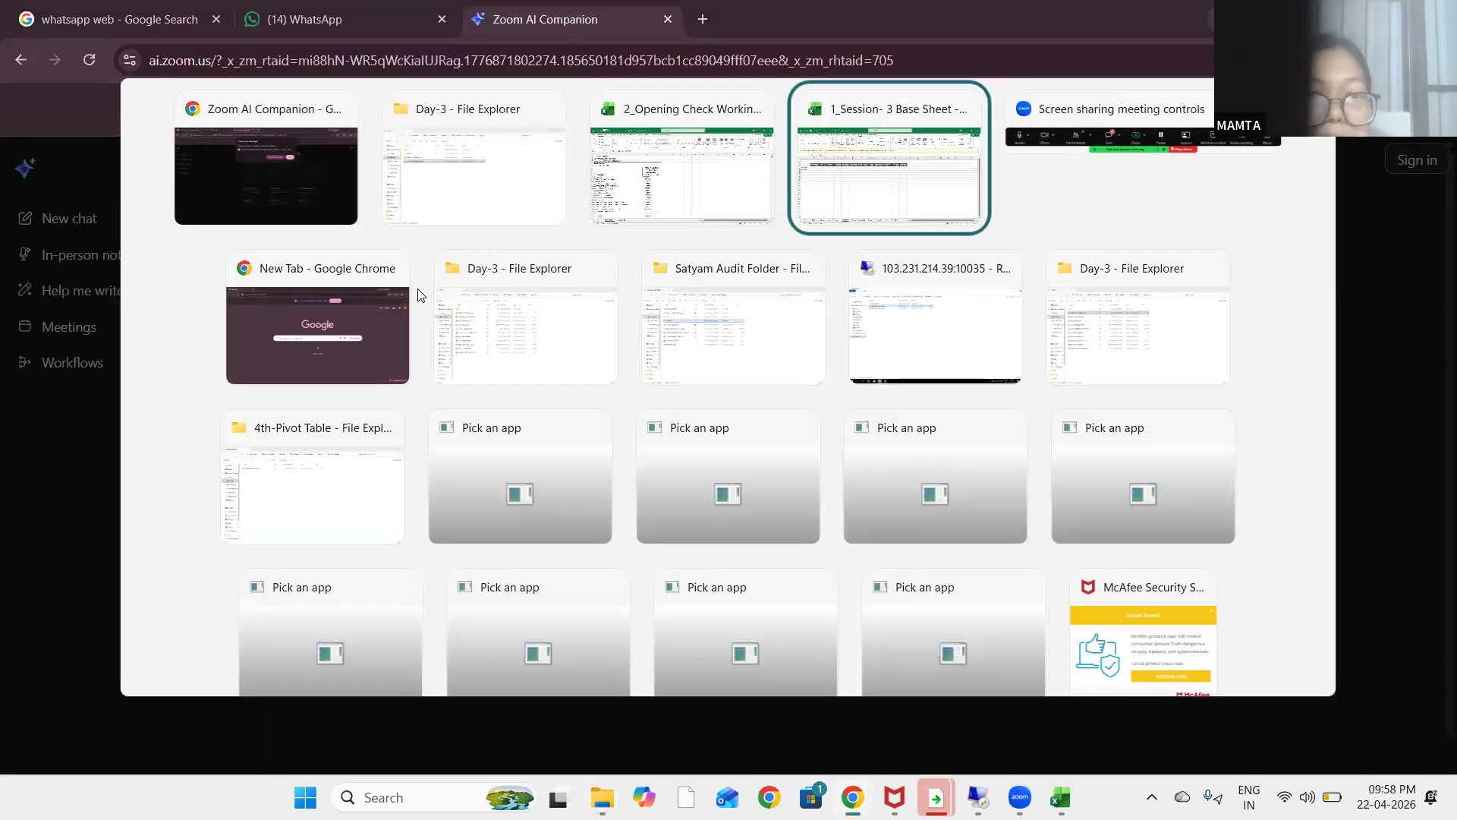
{"action": "key", "text": "alt+shift+Tab"}
{"action": "key", "text": "alt+Tab"}
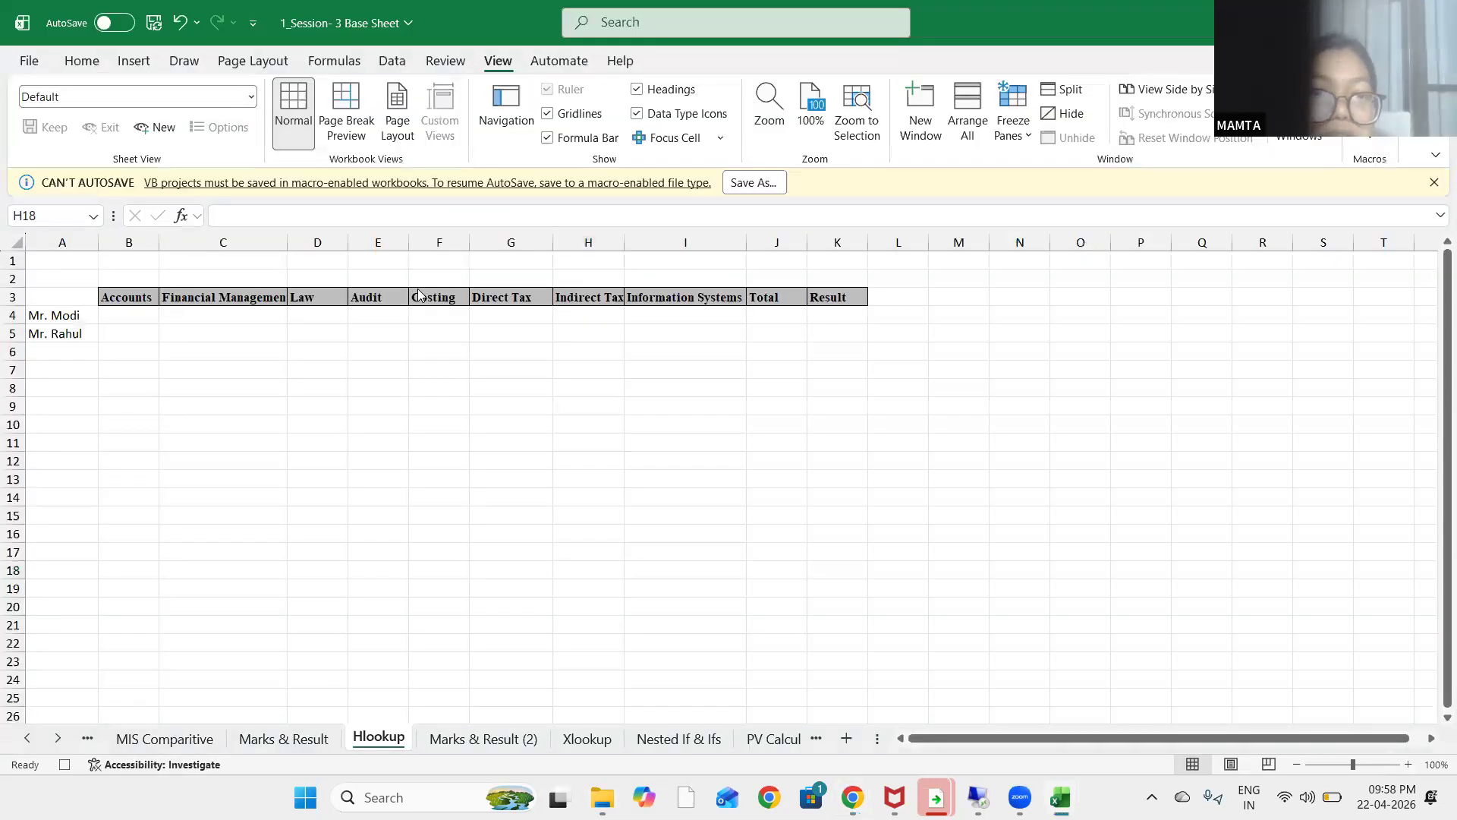
{"action": "key", "text": "alt+Tab"}
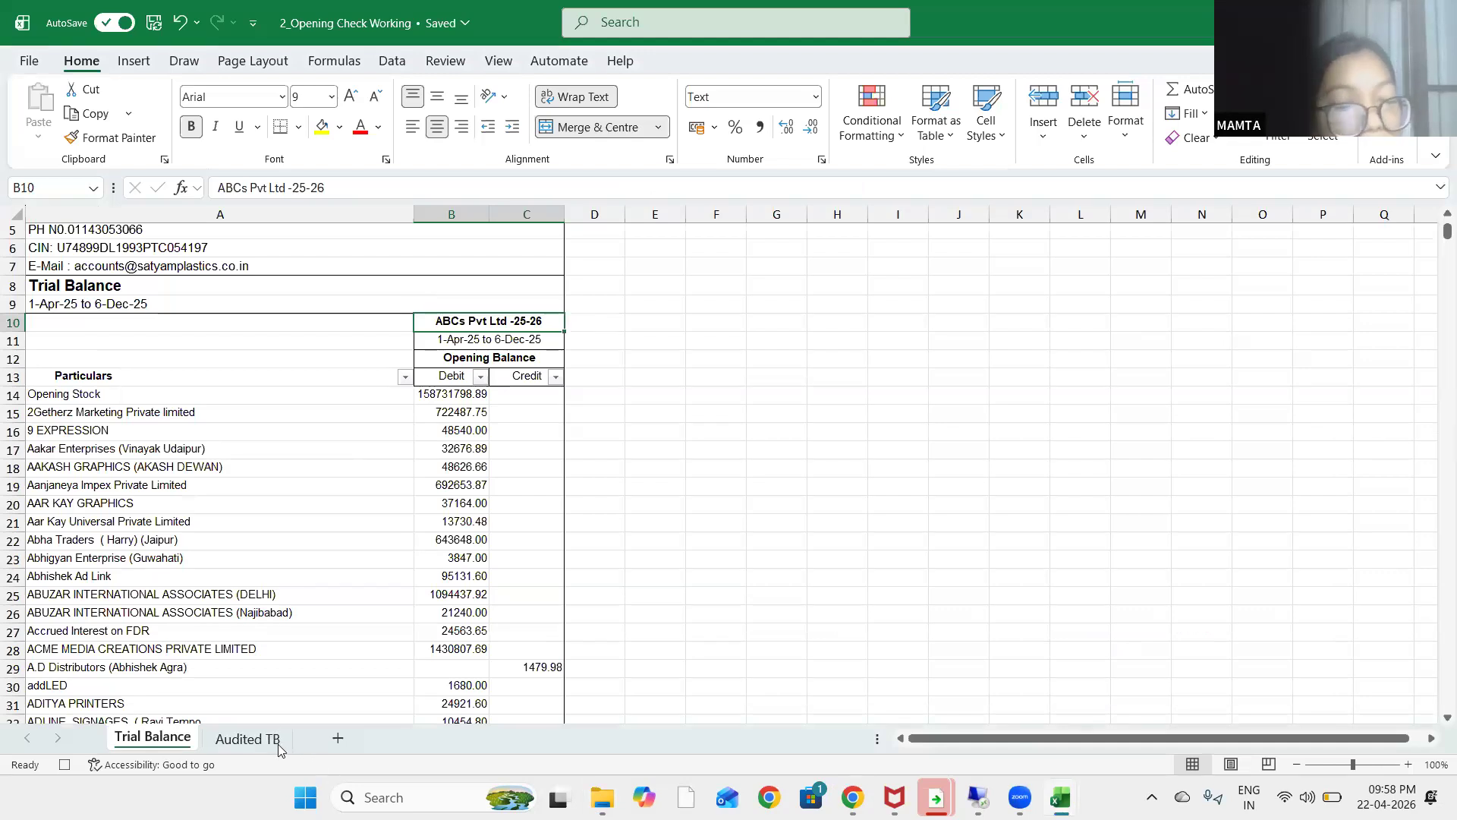
Check the Opening Stock debit in the Audited TB sheet against the Trial Balance sheet
{"action": "left_click", "coordinate": [278, 744]}
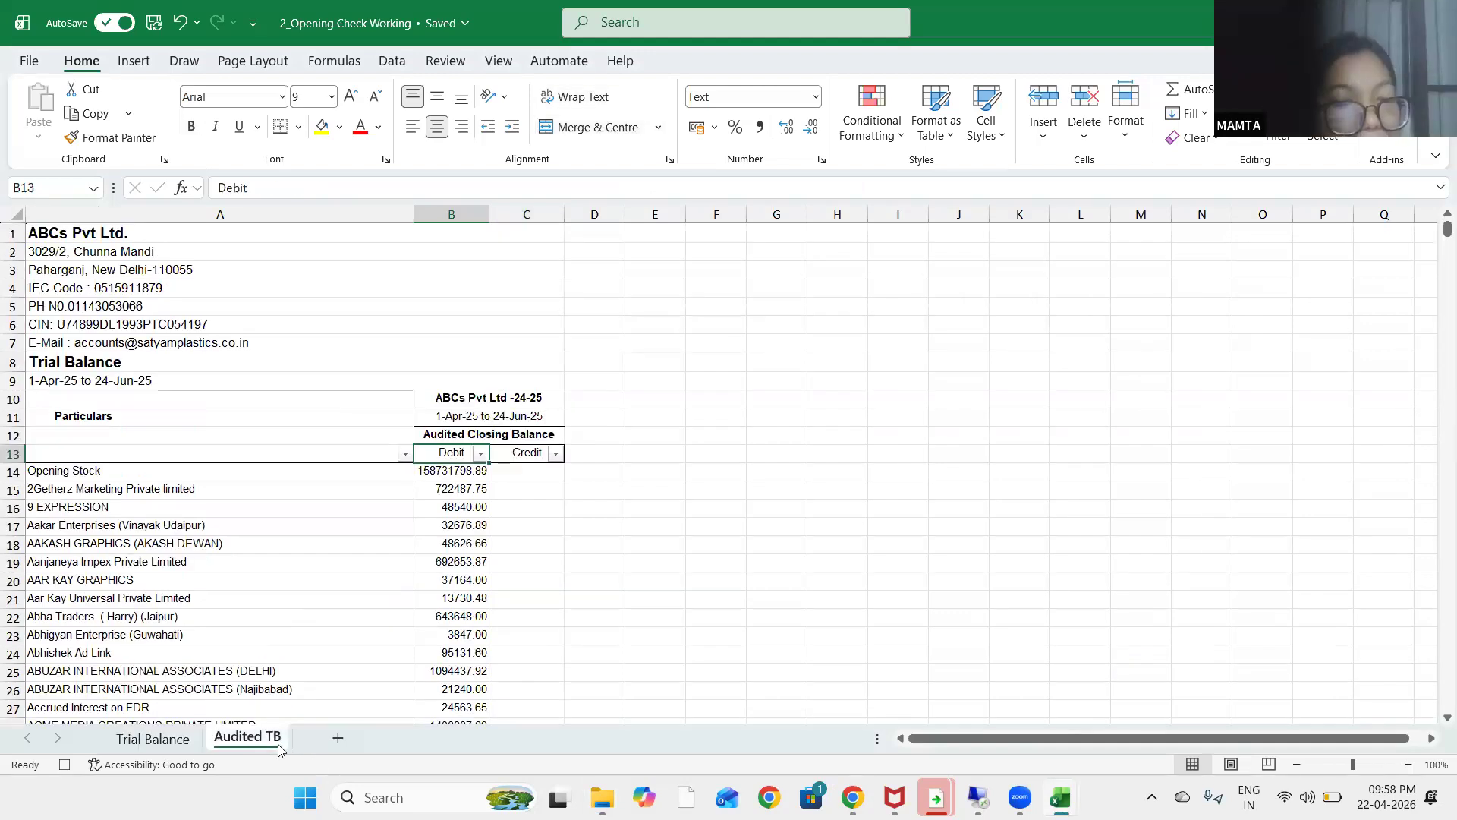
{"action": "left_click", "coordinate": [316, 491]}
{"action": "left_click", "coordinate": [472, 468]}
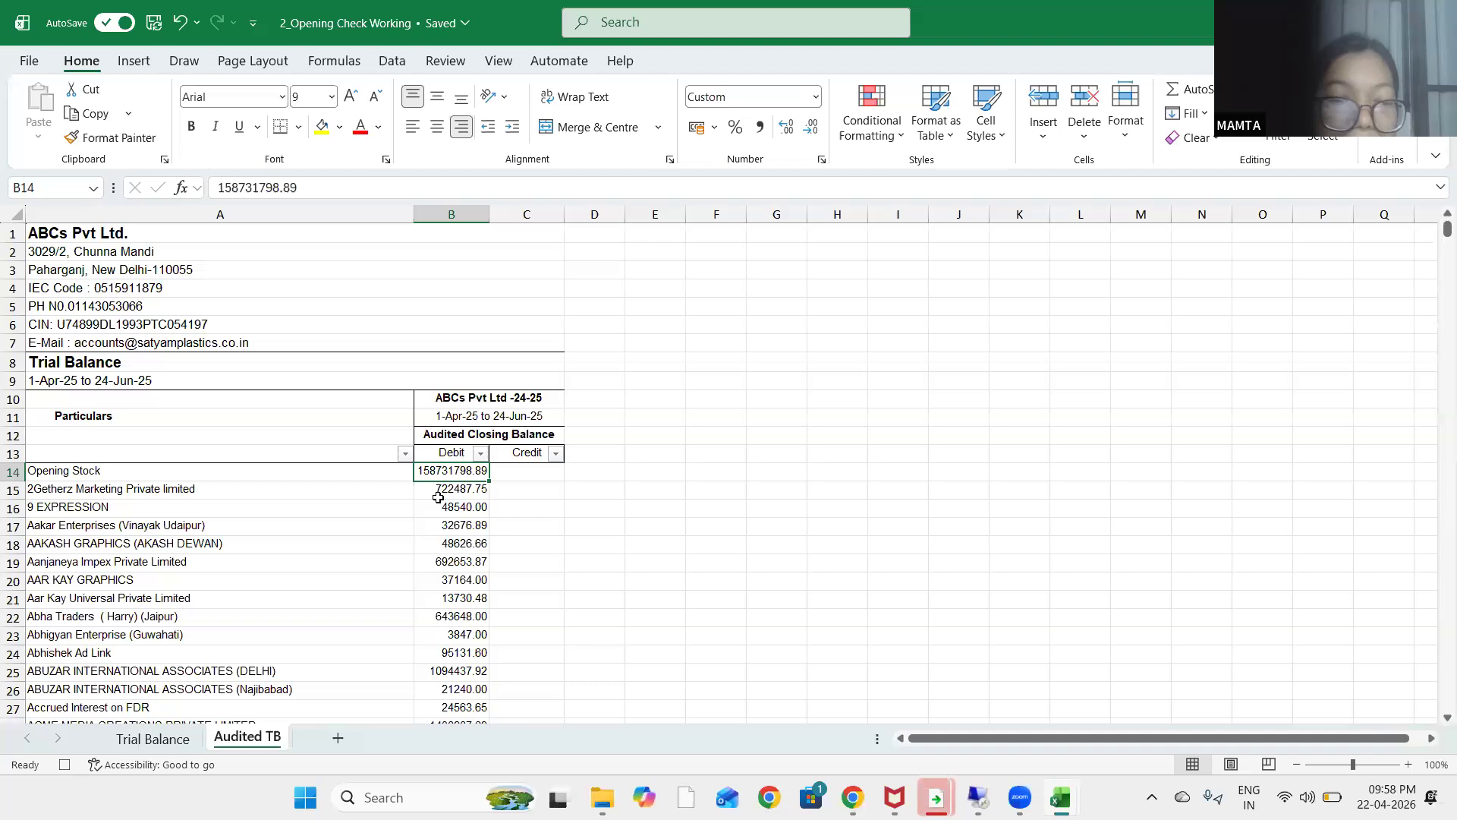
{"action": "left_click", "coordinate": [182, 737]}
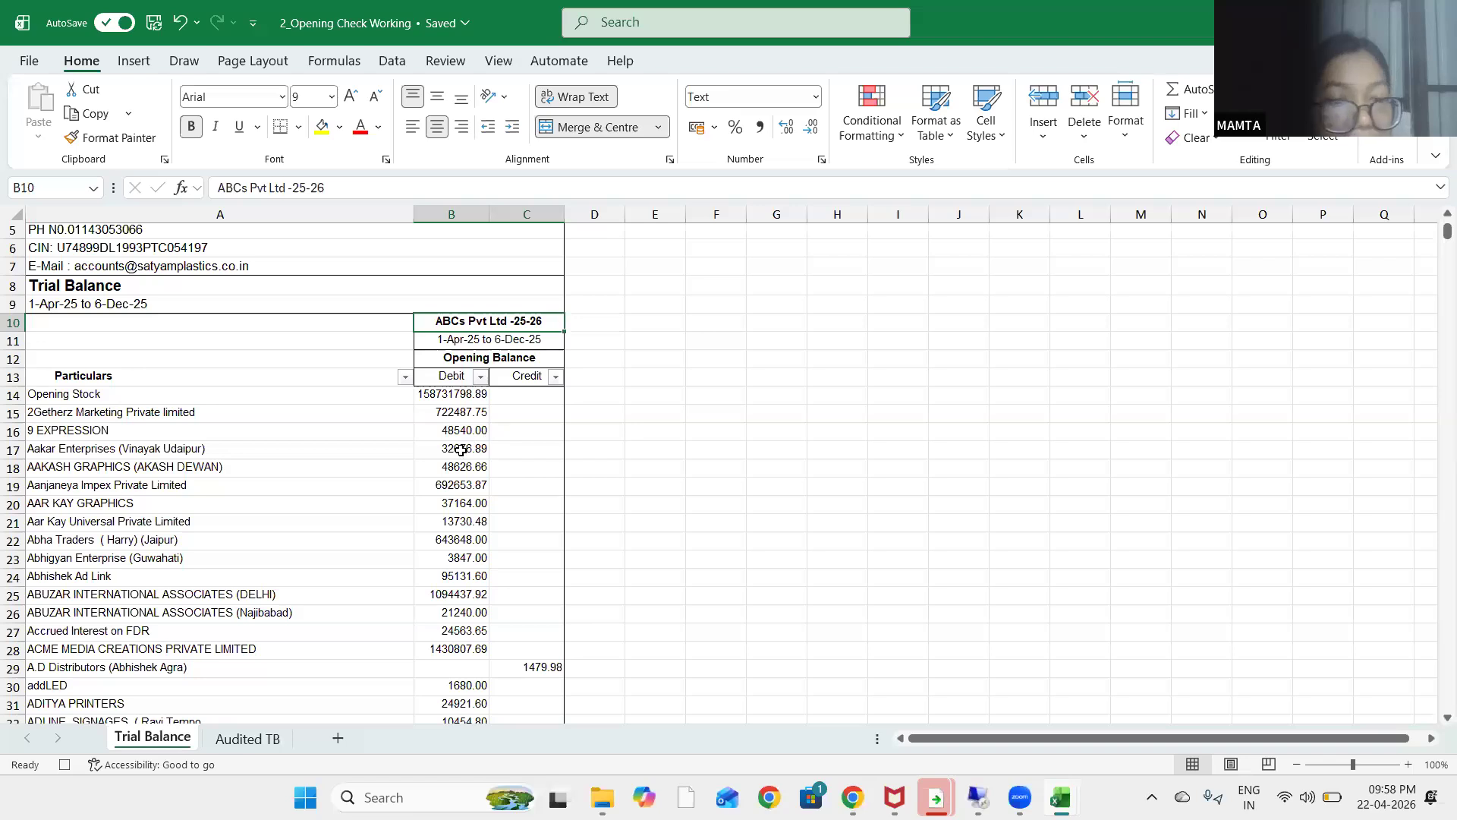
Insert a blank worksheet after Trial Balance and copy the whole Trial Balance from A1 to the Grand Total row
{"action": "left_click", "coordinate": [339, 737]}
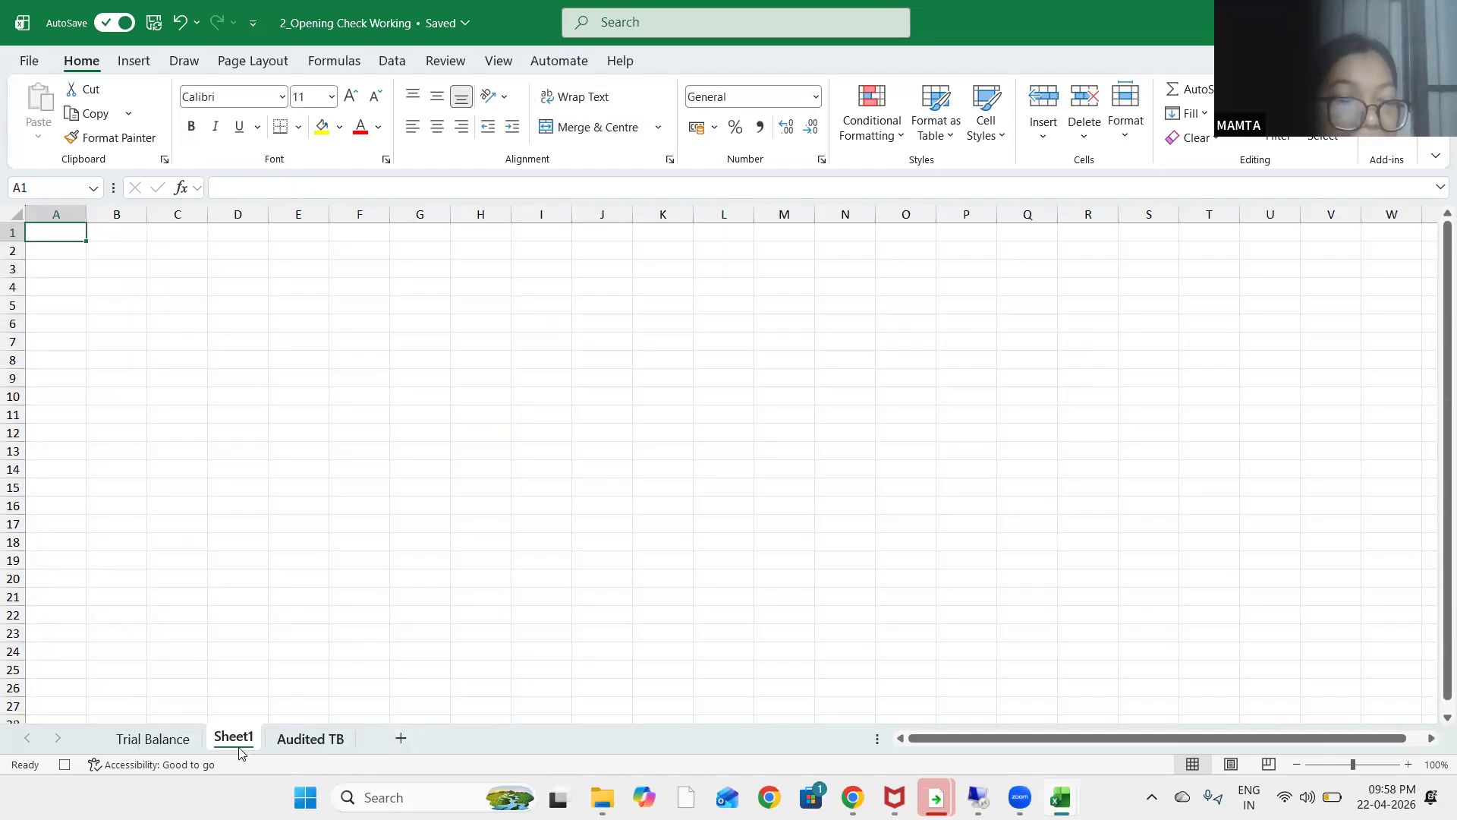
{"action": "left_click", "coordinate": [155, 740]}
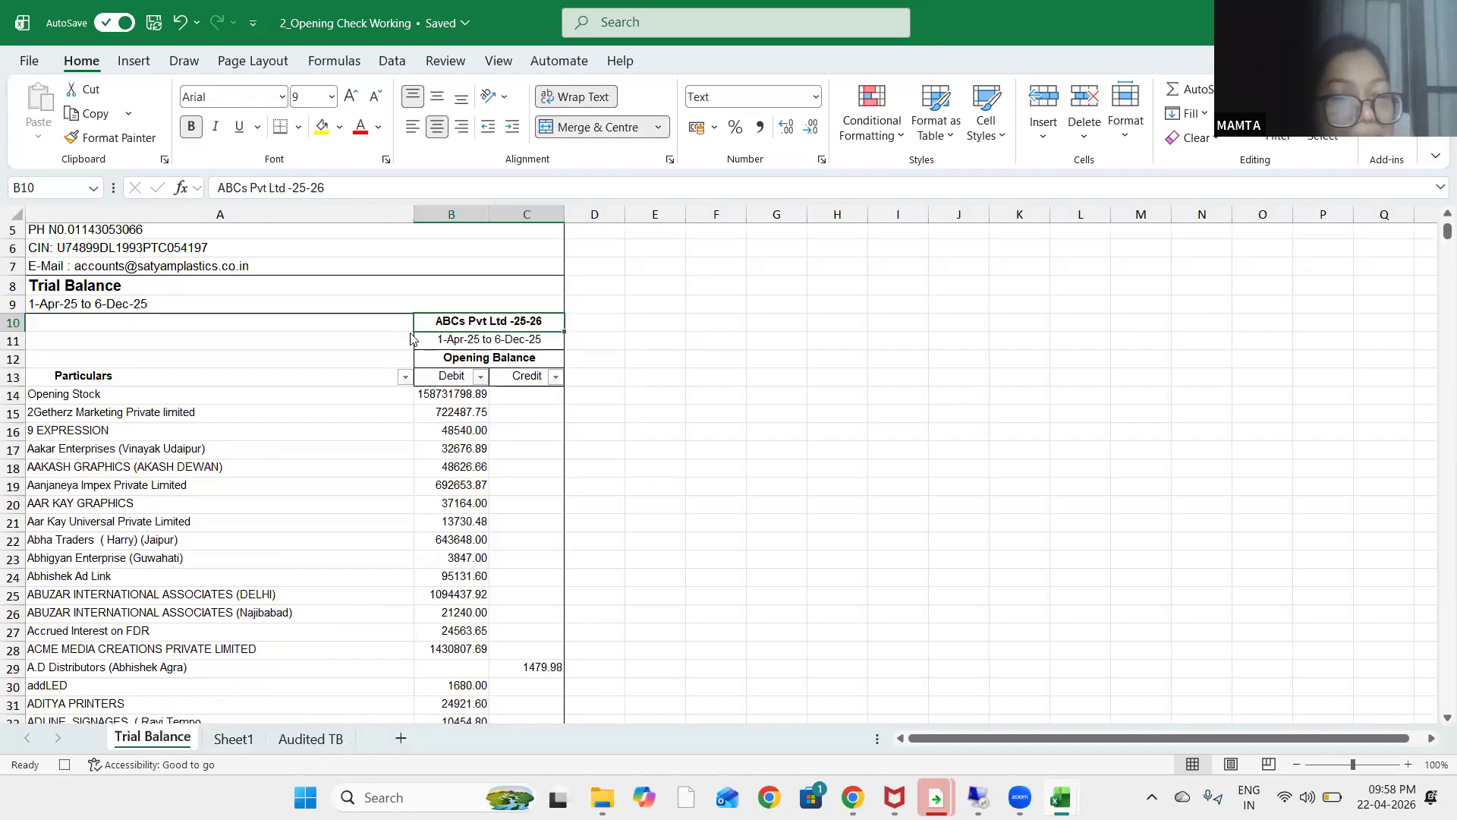
{"action": "key", "text": "Down"}
{"action": "key", "text": "Up"}
{"action": "key", "text": "Up"}
{"action": "key", "text": "Up"}
{"action": "key", "text": "Up"}
{"action": "key", "text": "Up"}
{"action": "key", "text": "Up"}
{"action": "key", "text": "Up"}
{"action": "key", "text": "Up"}
{"action": "key", "text": "Up"}
{"action": "key", "text": "Up"}
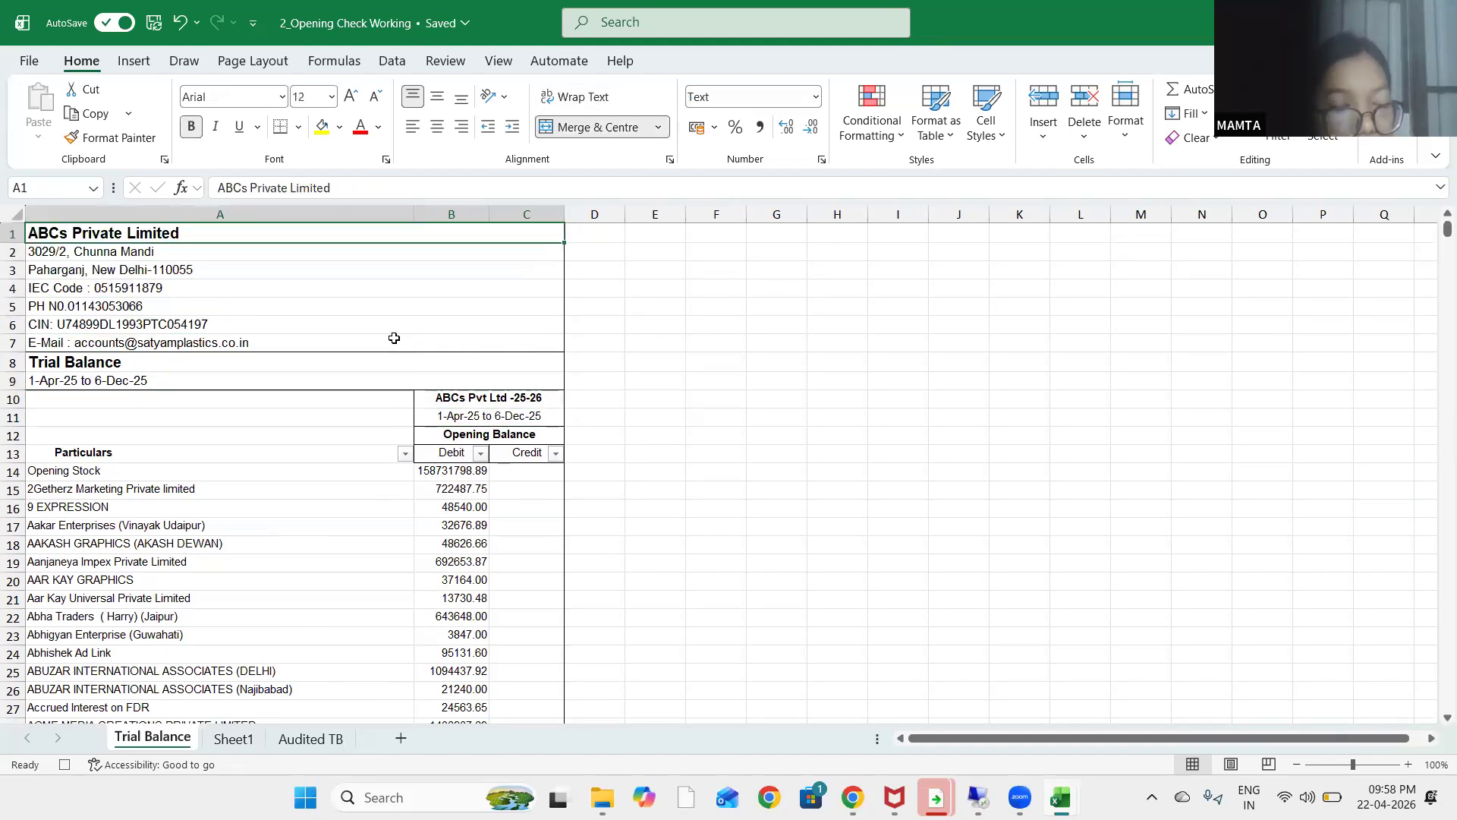
{"action": "key", "text": "ctrl+shift+End"}
{"action": "key", "text": "ctrl+c"}
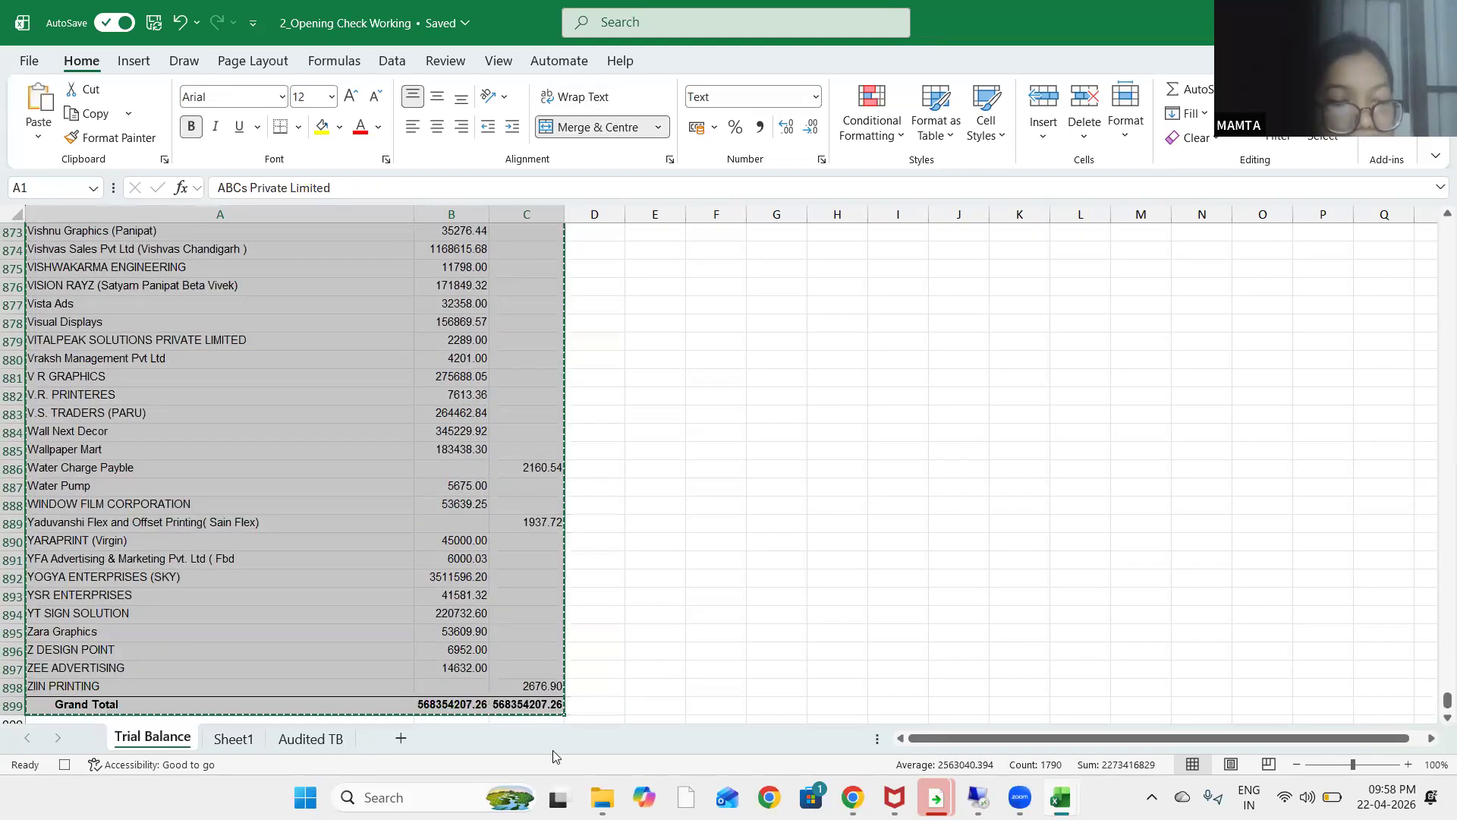
Paste the copied Trial Balance at A1 of Sheet1 and autofit its column widths
{"action": "left_click", "coordinate": [225, 743]}
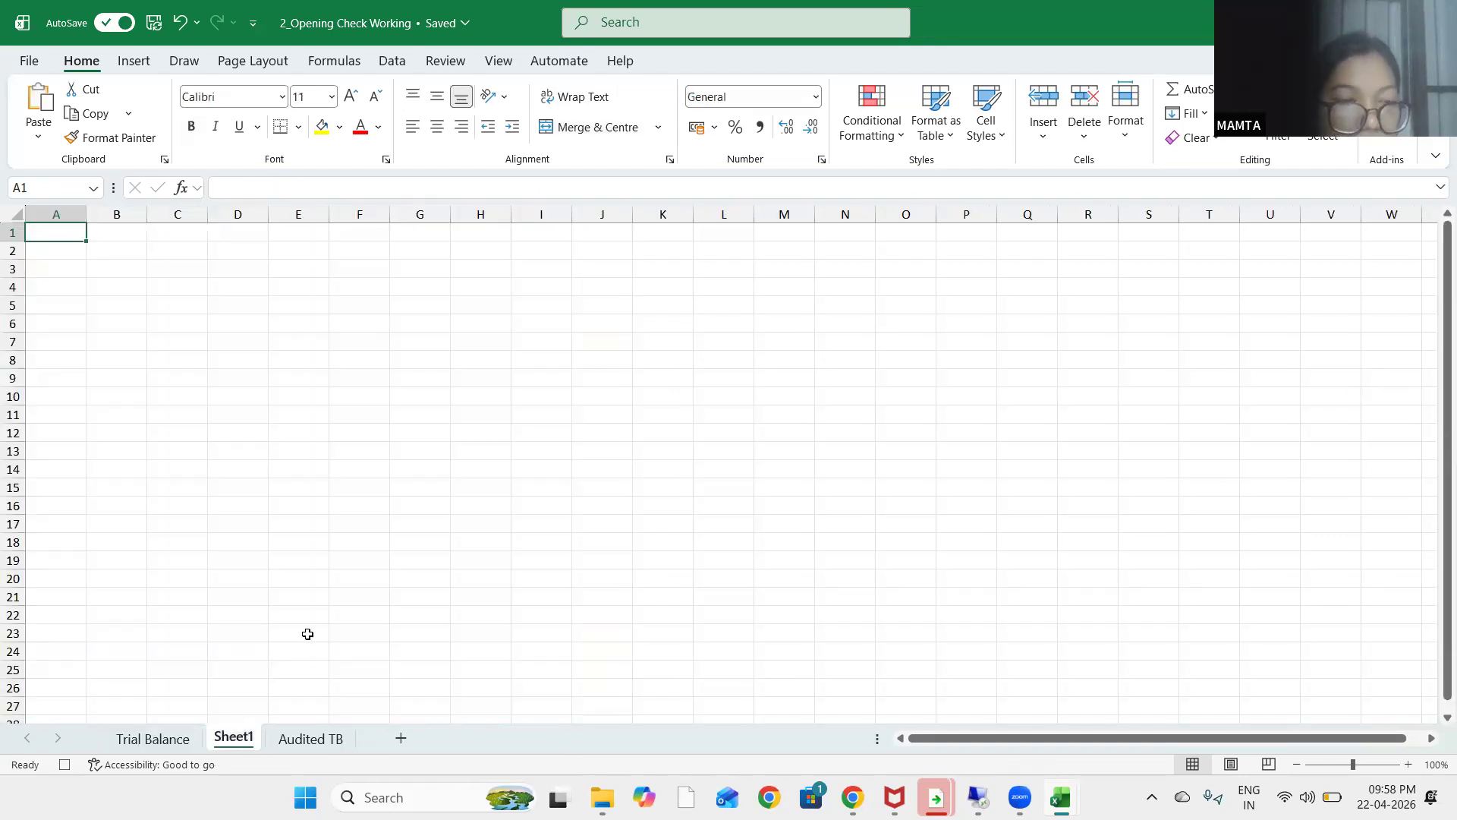
{"action": "key", "text": "ctrl+v"}
{"action": "key", "text": "Escape"}
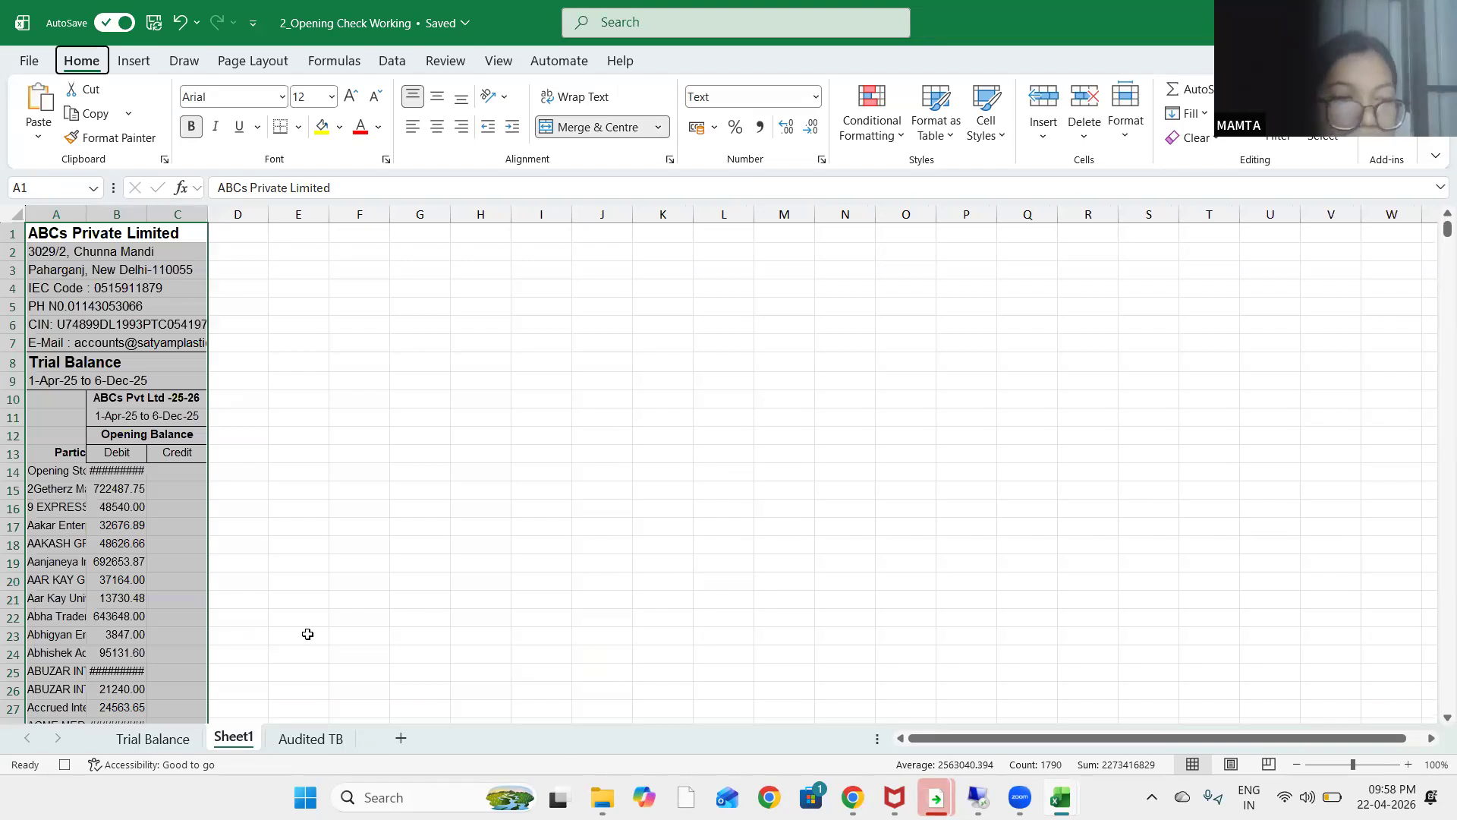
{"action": "key", "text": "h"}
{"action": "key", "text": "o"}
{"action": "key", "text": "i"}
Copy the whole Audited TB table, paste it at E1 of Sheet1 and autofit its column widths
{"action": "left_click", "coordinate": [325, 744]}
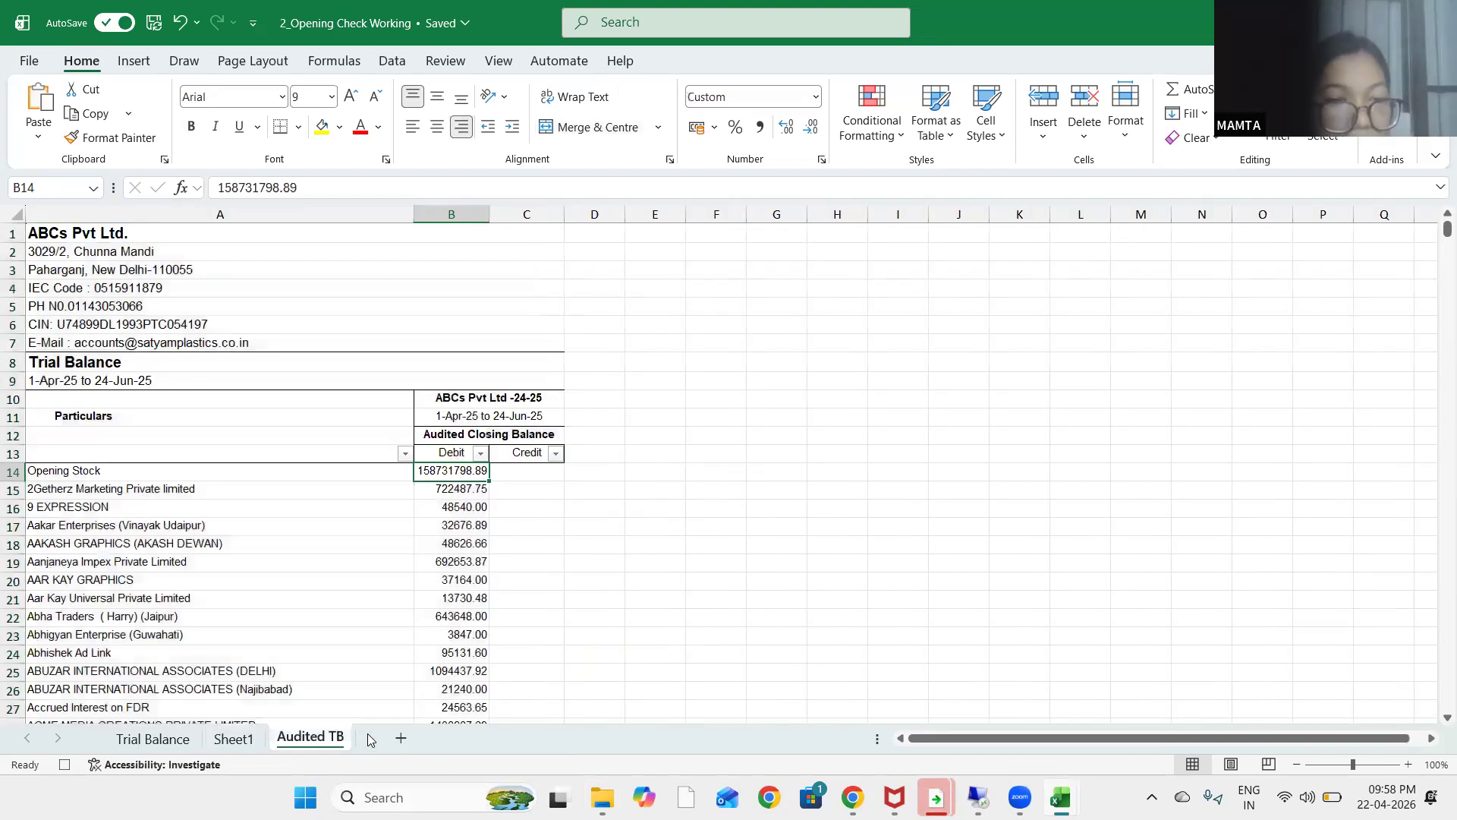
{"action": "key", "text": "ctrl+a"}
{"action": "key", "text": "ctrl+c"}
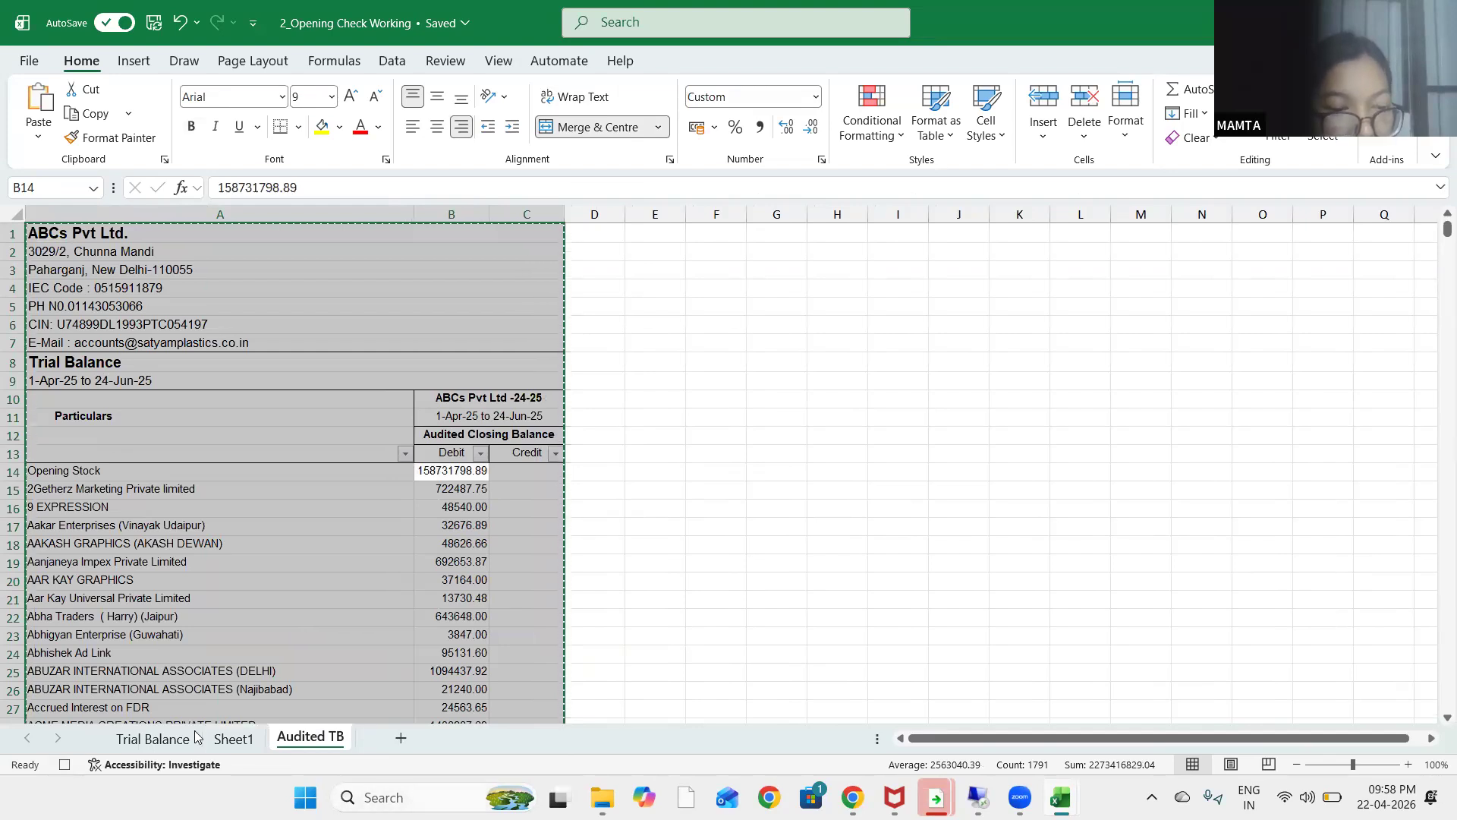
{"action": "left_click", "coordinate": [233, 739]}
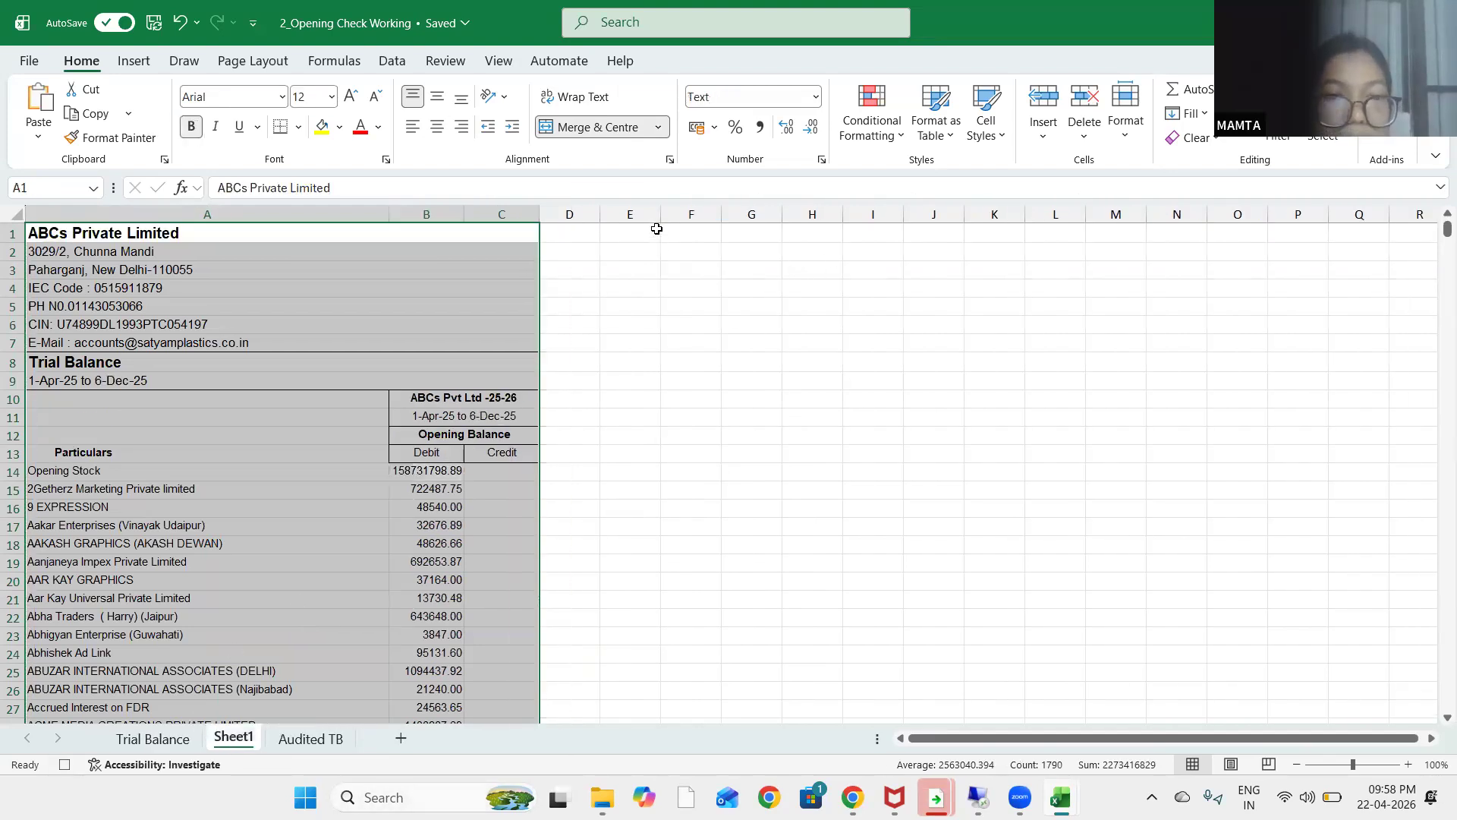
{"action": "left_click", "coordinate": [657, 229]}
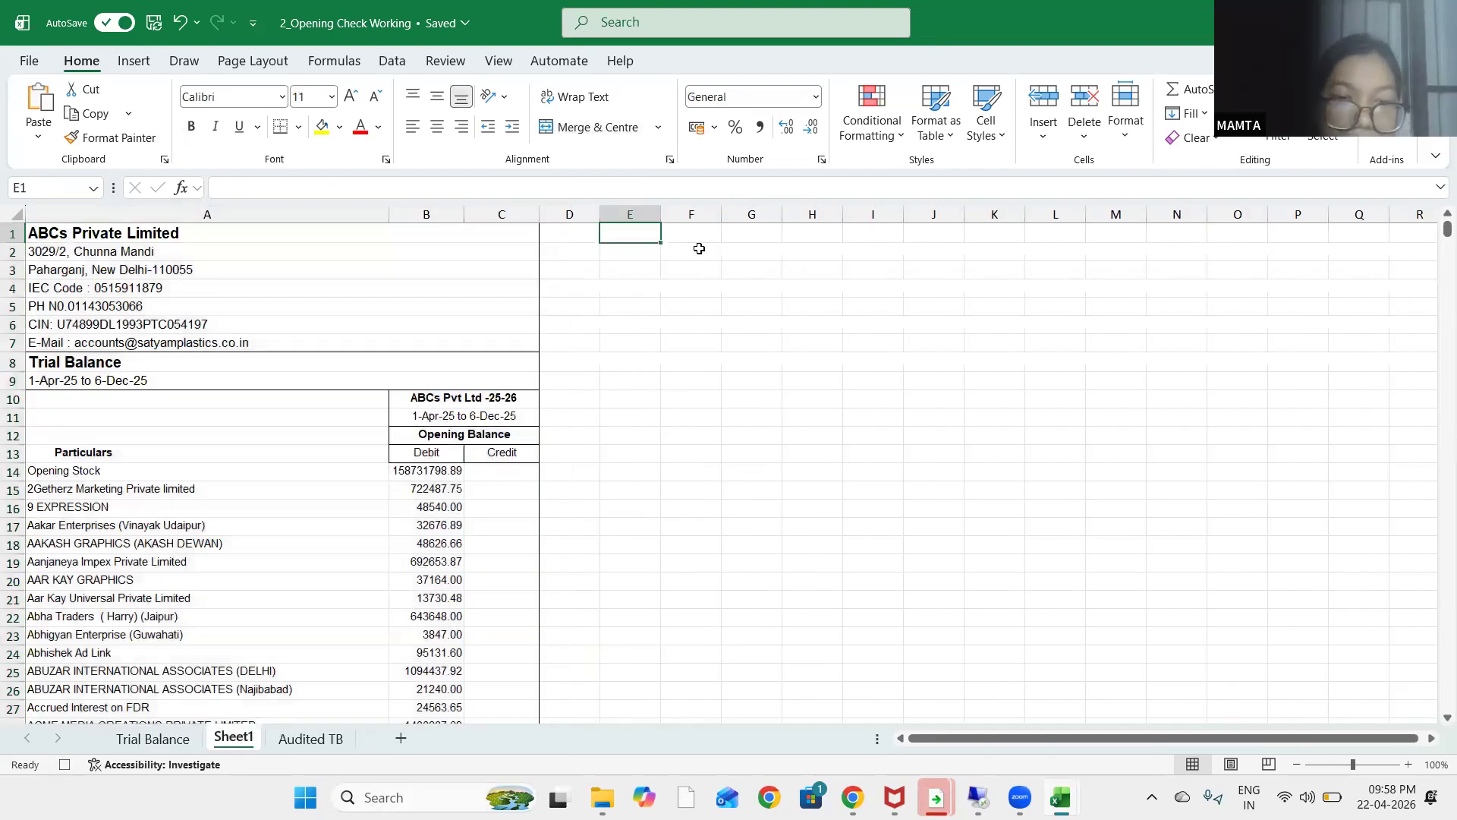
{"action": "key", "text": "ctrl+v"}
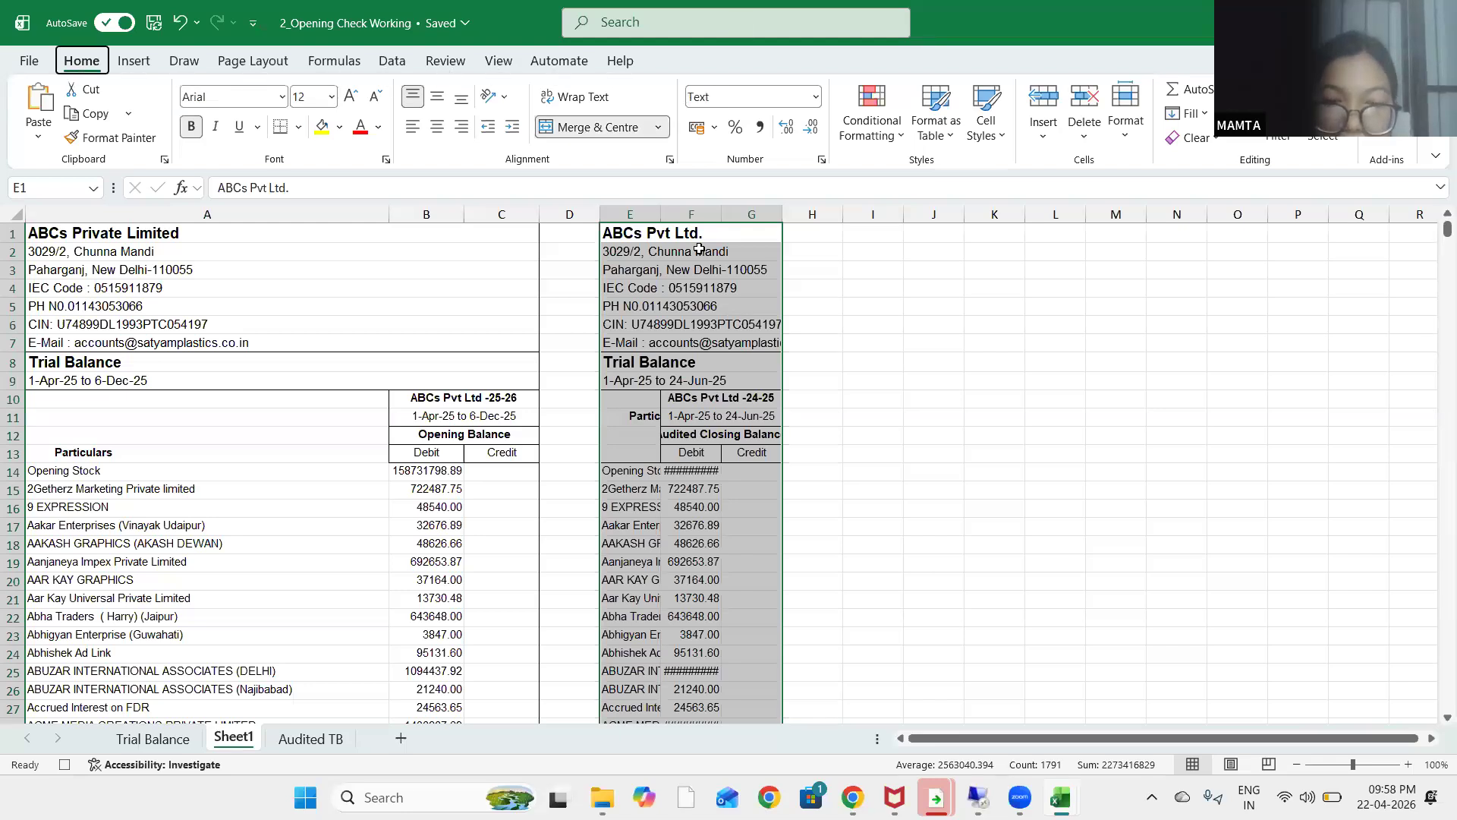
{"action": "key", "text": "ctrl+w"}
Change the audited column headings in F13 and G13 of Sheet1 to "Debit- Audited" and "Credit-Audited"
{"action": "key", "text": "Down"}
{"action": "key", "text": "Down"}
{"action": "key", "text": "Down"}
{"action": "key", "text": "Down"}
{"action": "key", "text": "Down"}
{"action": "key", "text": "Down"}
{"action": "key", "text": "Down"}
{"action": "key", "text": "Down"}
{"action": "key", "text": "Down"}
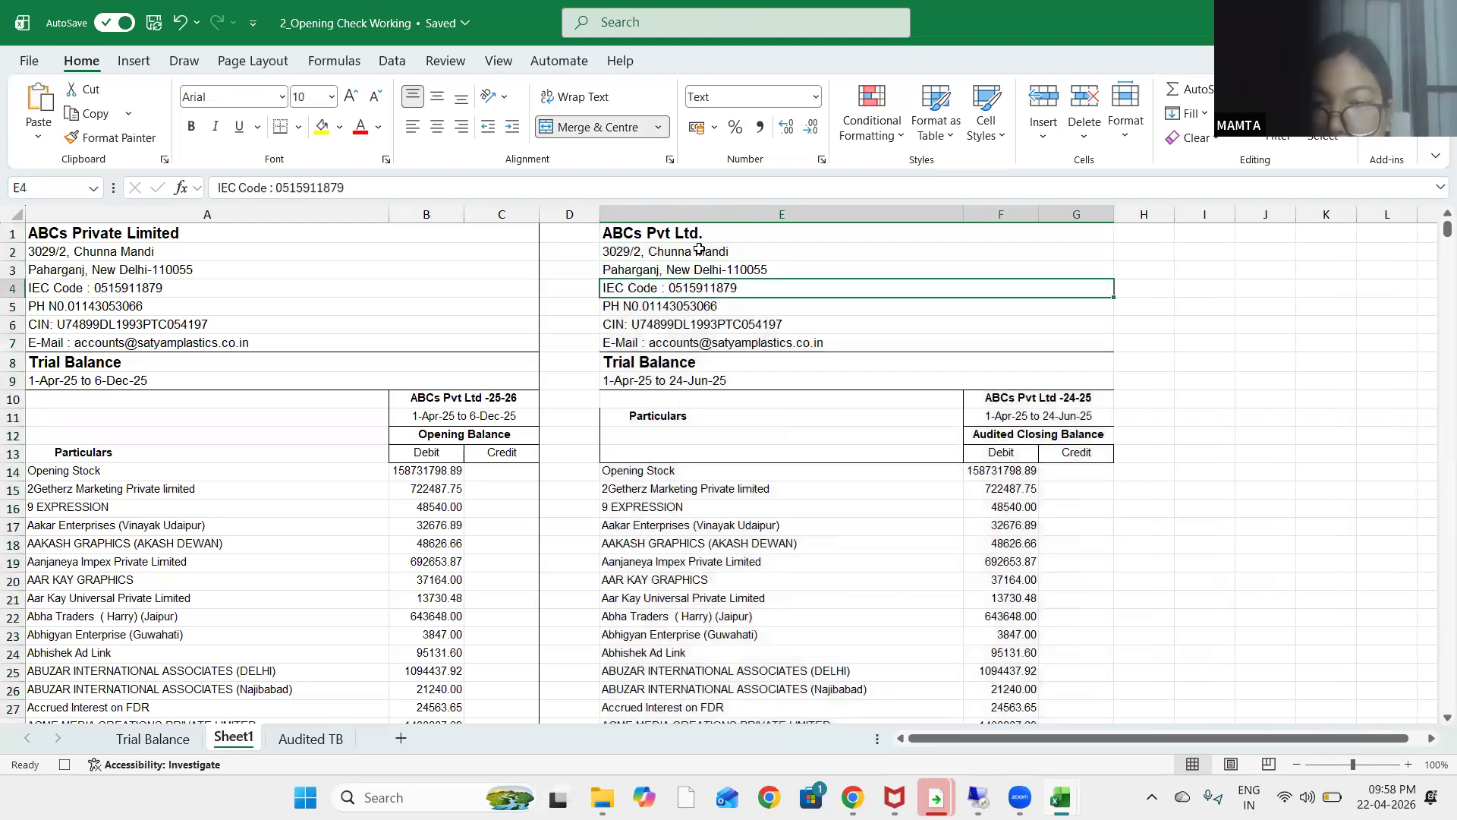
{"action": "key", "text": "Right"}
{"action": "key", "text": "Down"}
{"action": "key", "text": "Down"}
{"action": "key", "text": "Down"}
{"action": "key", "text": "F2"}
{"action": "type", "text": "- Audited"}
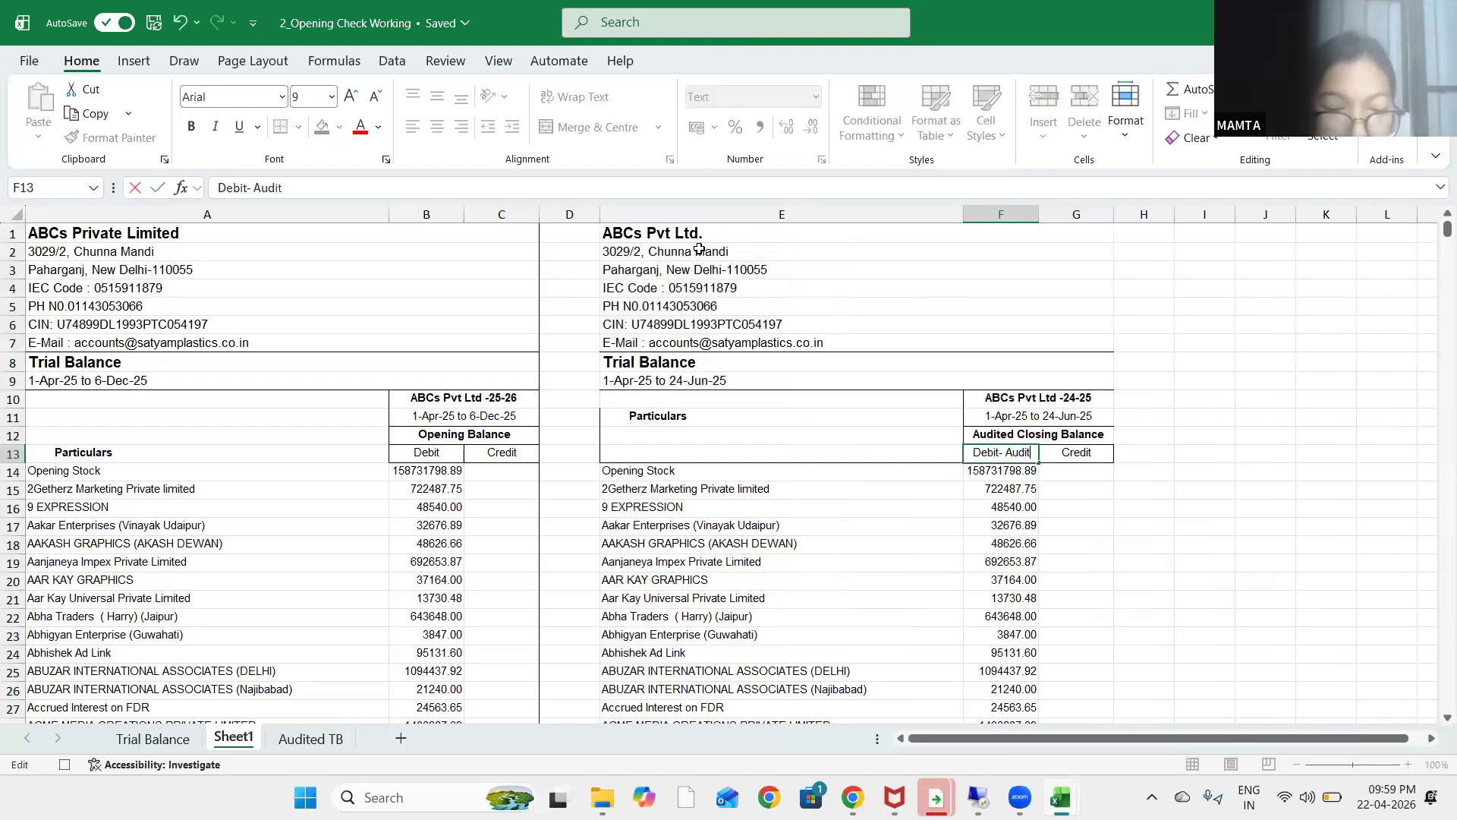
{"action": "key", "text": "ctrl+Return"}
{"action": "key", "text": "Right"}
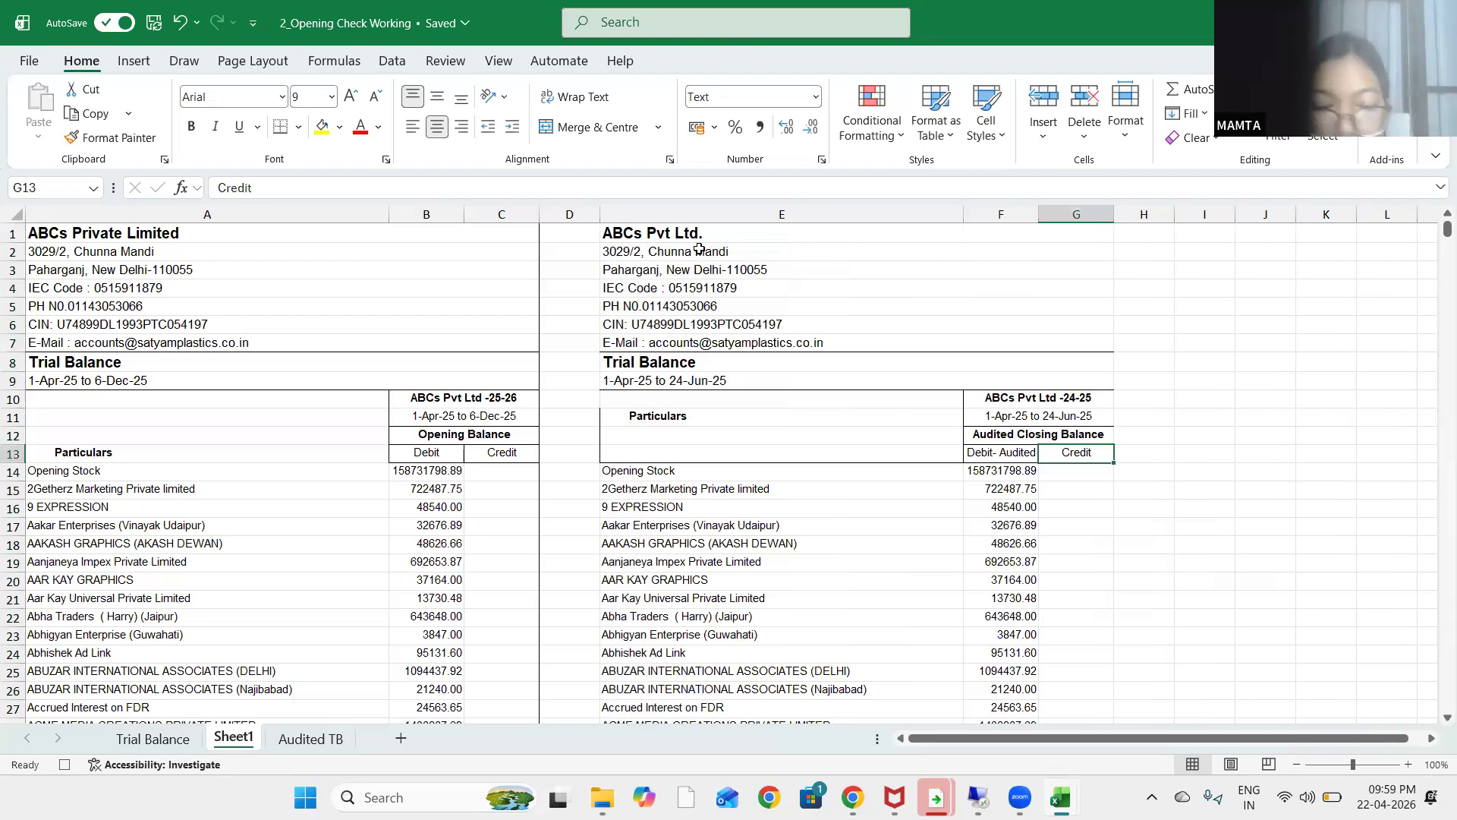
{"action": "key", "text": "F2"}
{"action": "type", "text": "-Audited"}
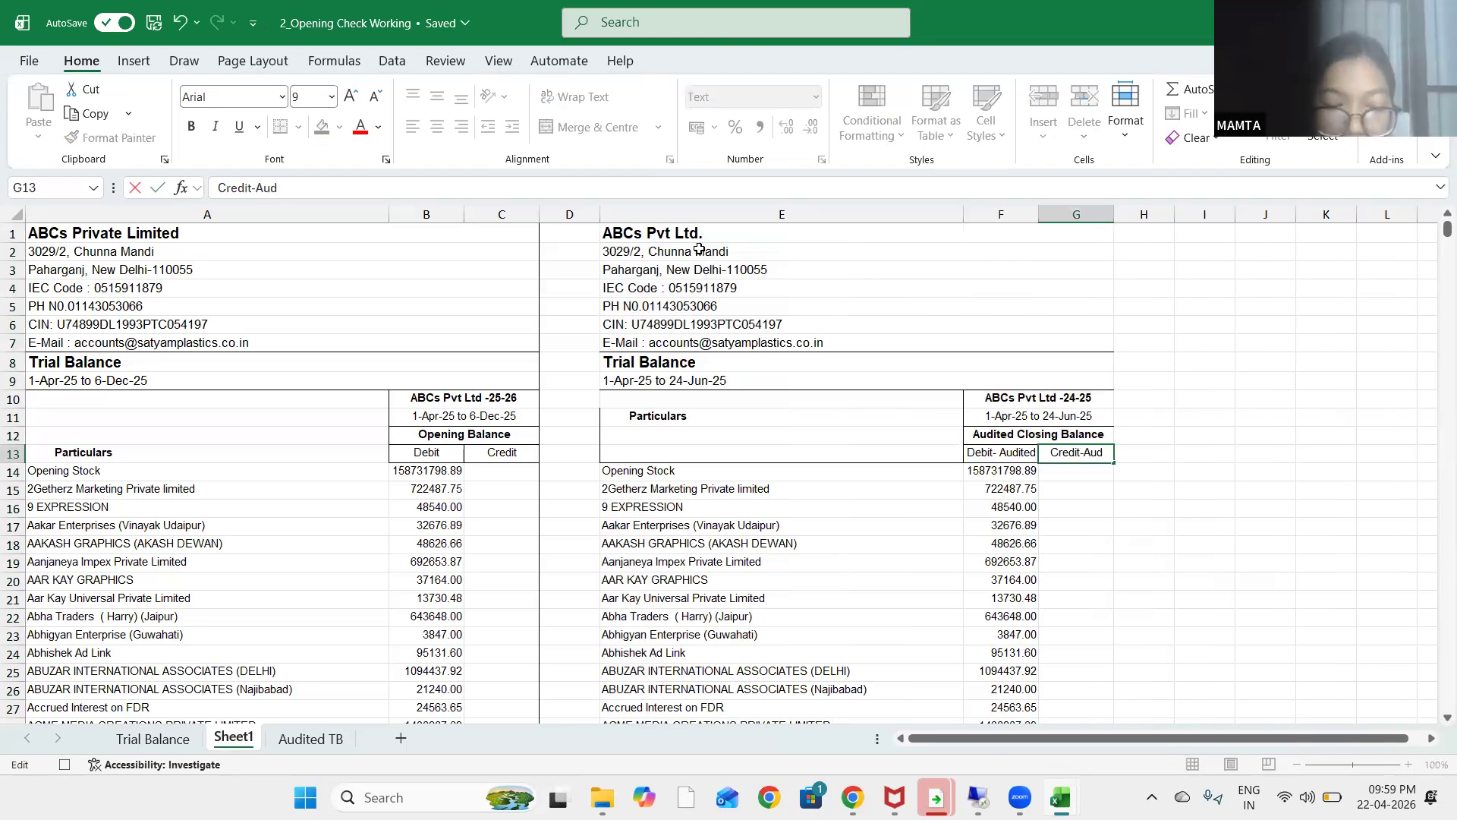
{"action": "key", "text": "ctrl+Return"}
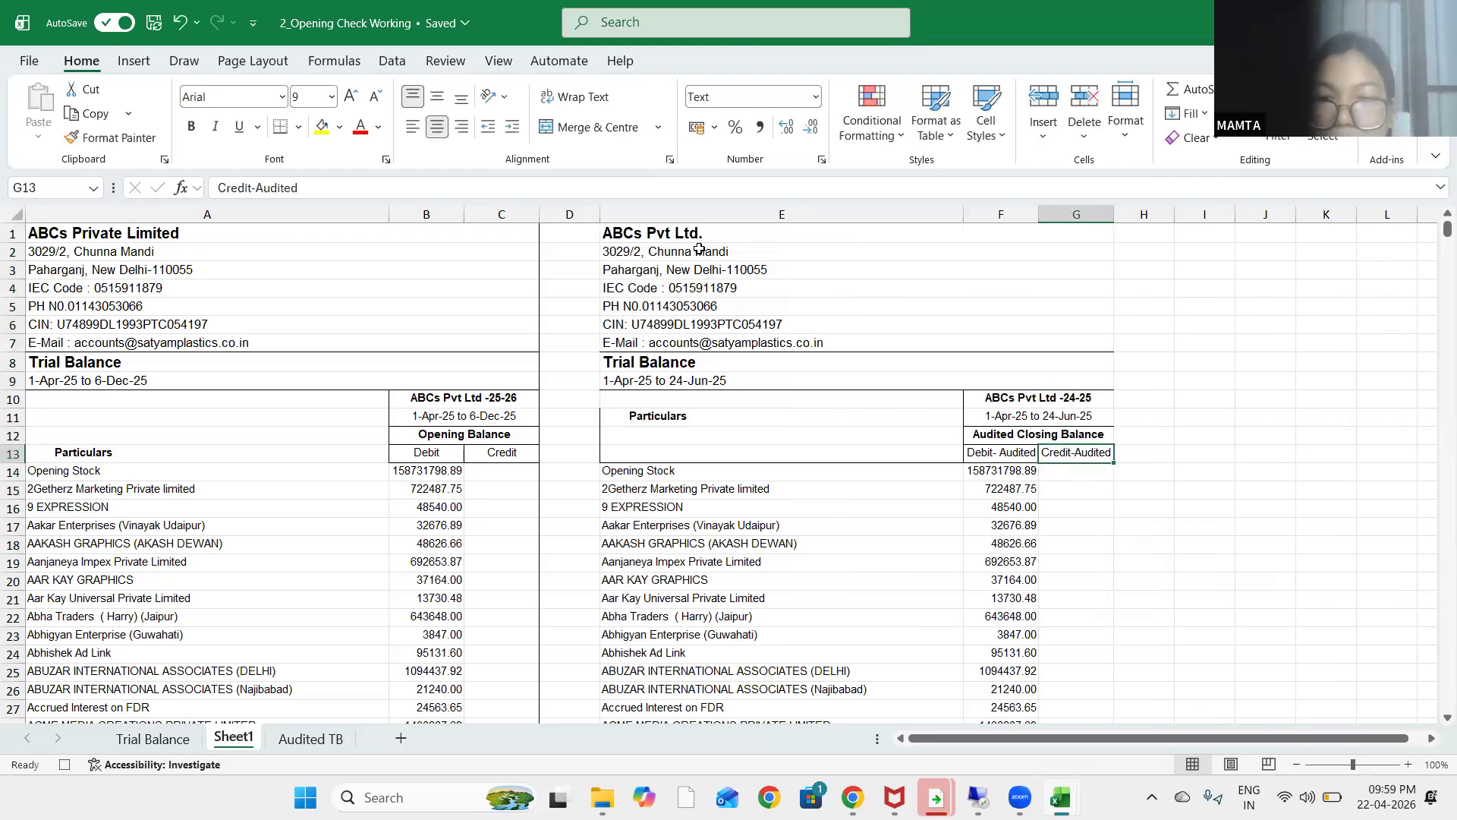
Change the opening balance column headings in B13 and C13 to "Debit-CY" and "Credit-CY"
{"action": "key", "text": "Left"}
{"action": "key", "text": "Left"}
{"action": "key", "text": "Left"}
{"action": "key", "text": "Left"}
{"action": "key", "text": "Left"}
{"action": "key", "text": "F2"}
{"action": "type", "text": "-CY"}
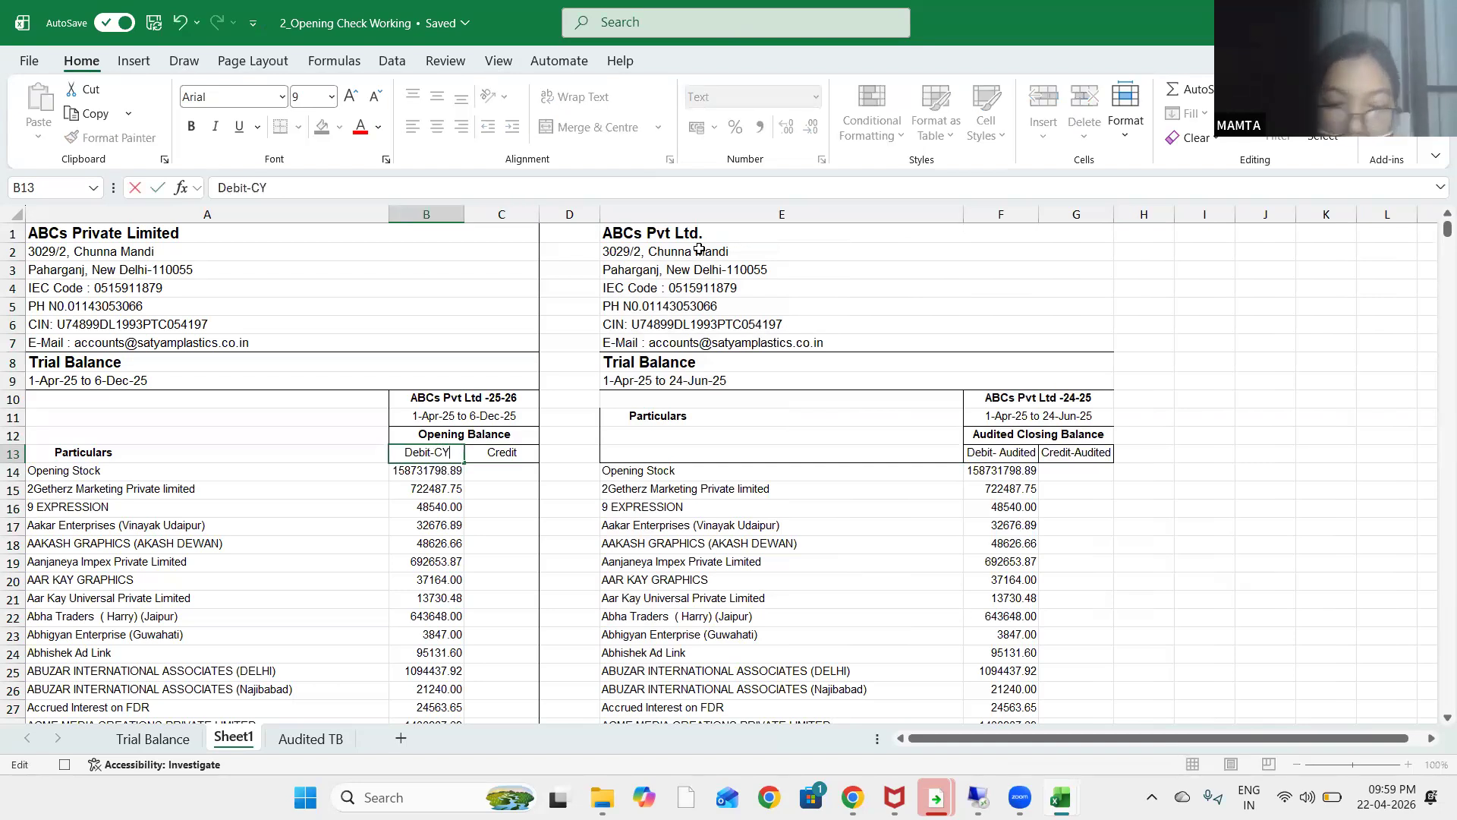
{"action": "key", "text": "Return"}
{"action": "key", "text": "Right"}
{"action": "key", "text": "Up"}
{"action": "key", "text": "F2"}
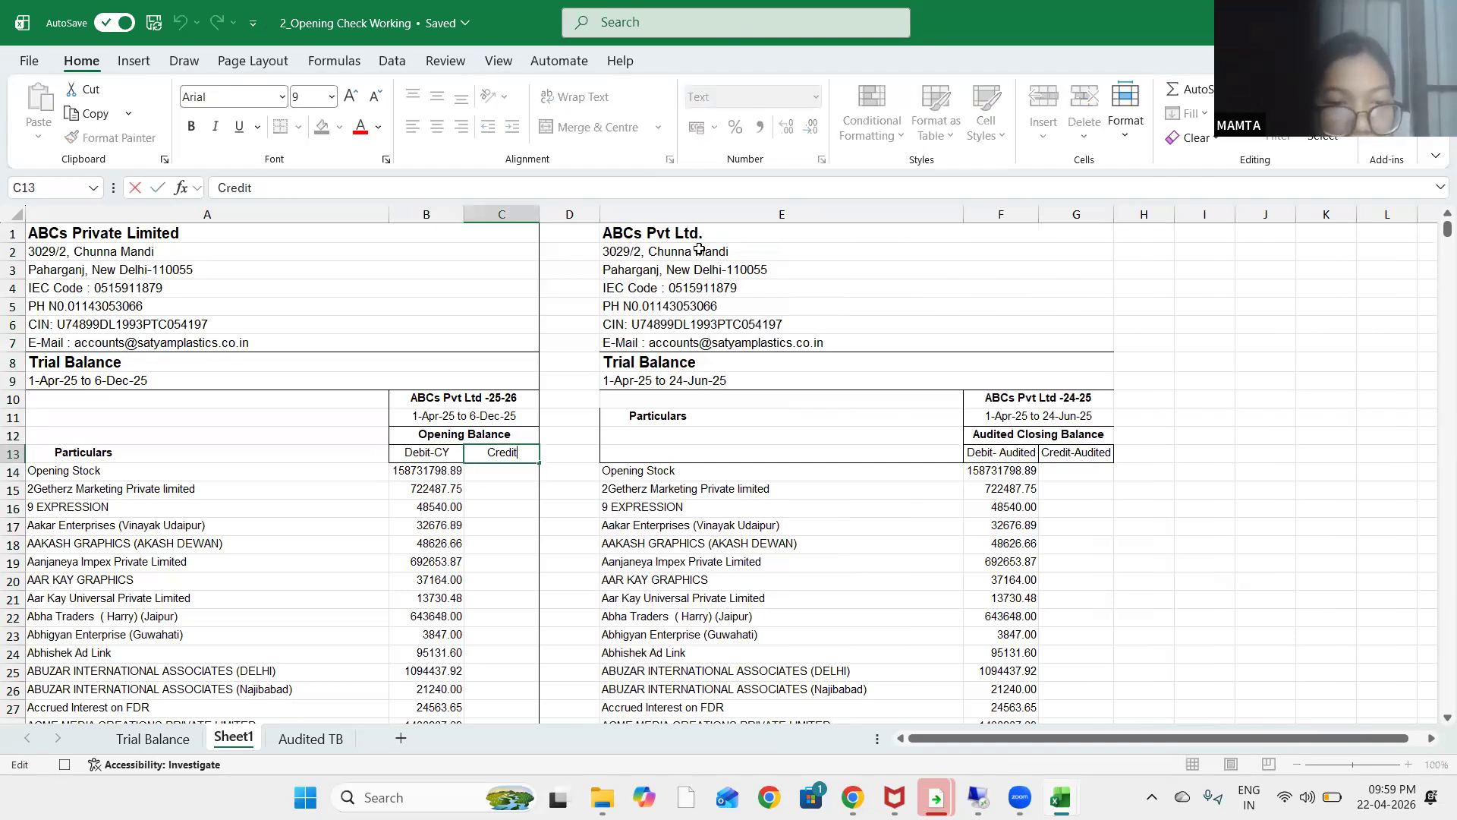
{"action": "type", "text": "-CY"}
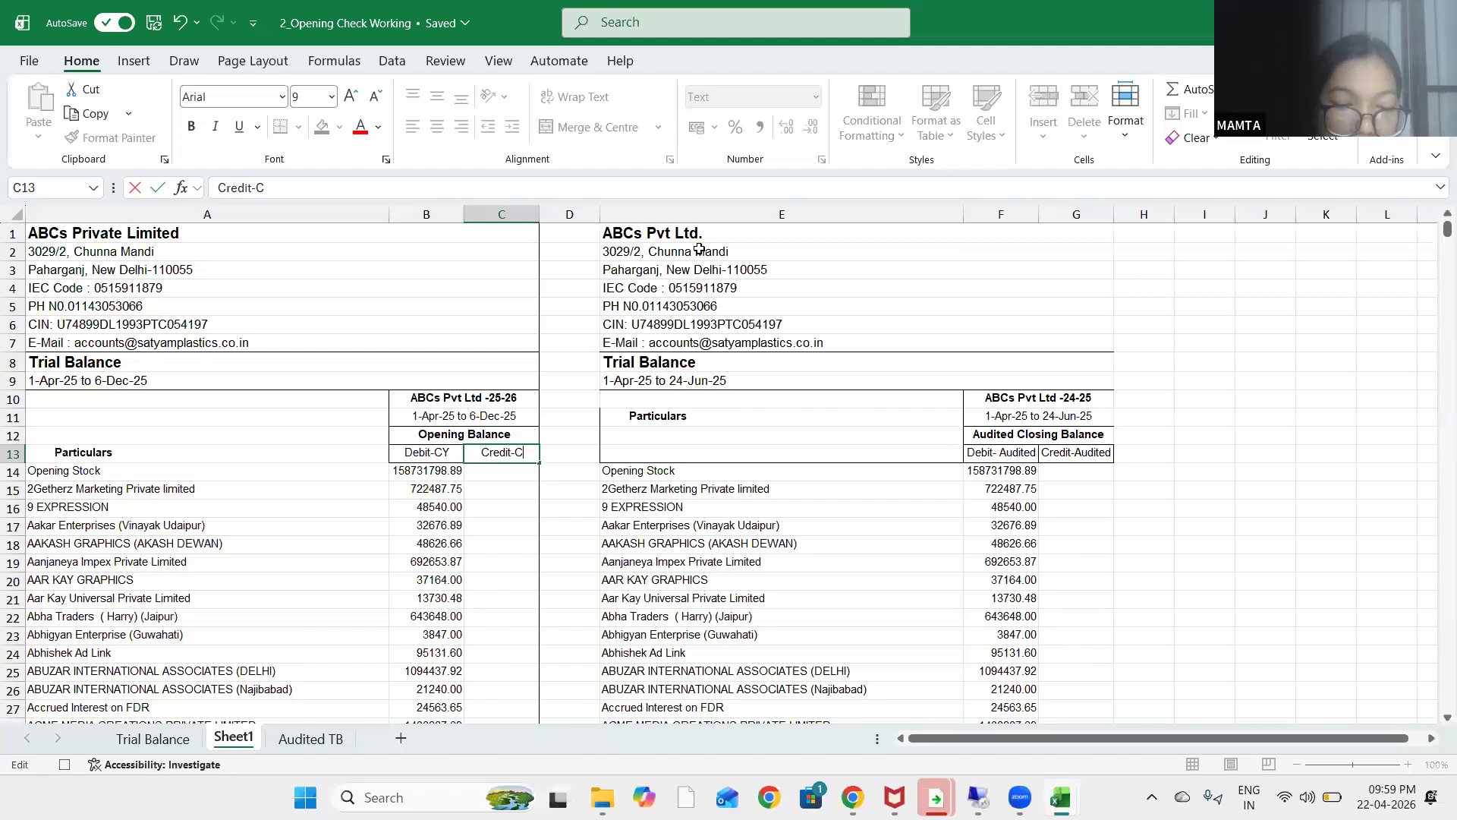
{"action": "key", "text": "Return"}
Complete the "Credit-CY" heading in C13 and select cell I14 beside the audited table
{"action": "key", "text": "Down"}
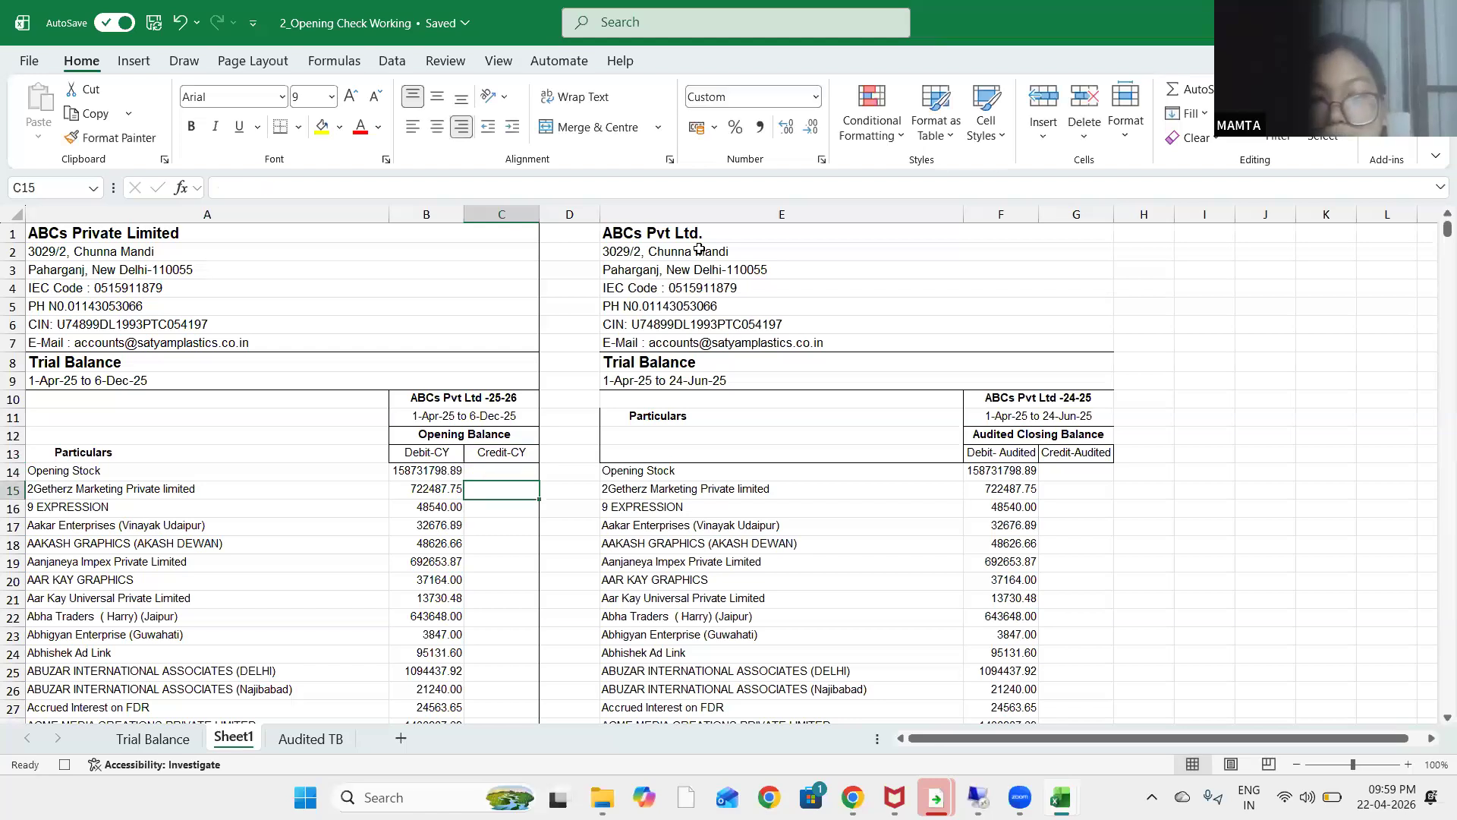
{"action": "key", "text": "Right"}
{"action": "key", "text": "Right"}
{"action": "key", "text": "Right"}
{"action": "key", "text": "Right"}
{"action": "key", "text": "Right"}
{"action": "key", "text": "Up"}
{"action": "key", "text": "Right"}
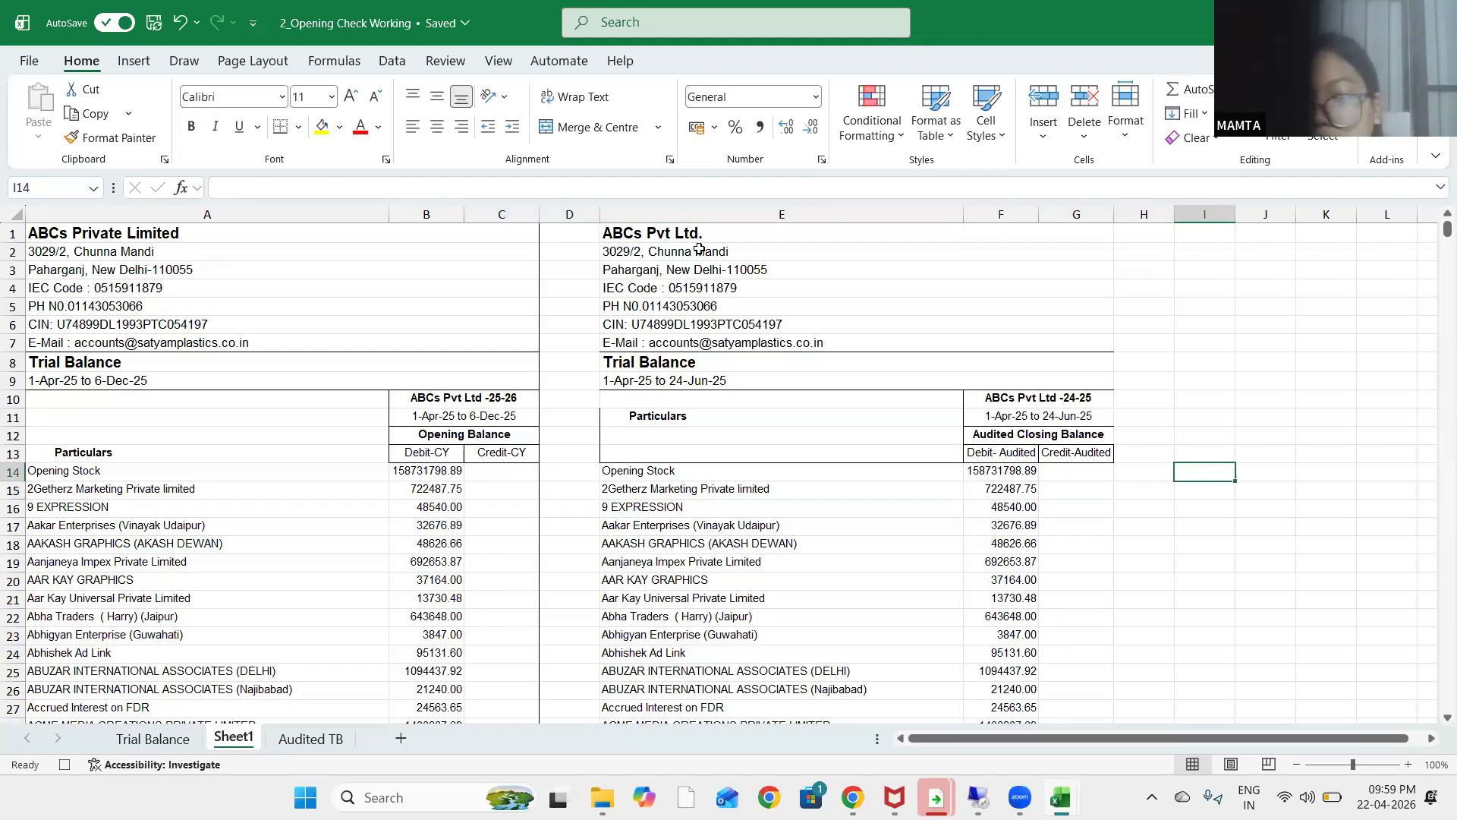
{"action": "type", "text": "=v"}
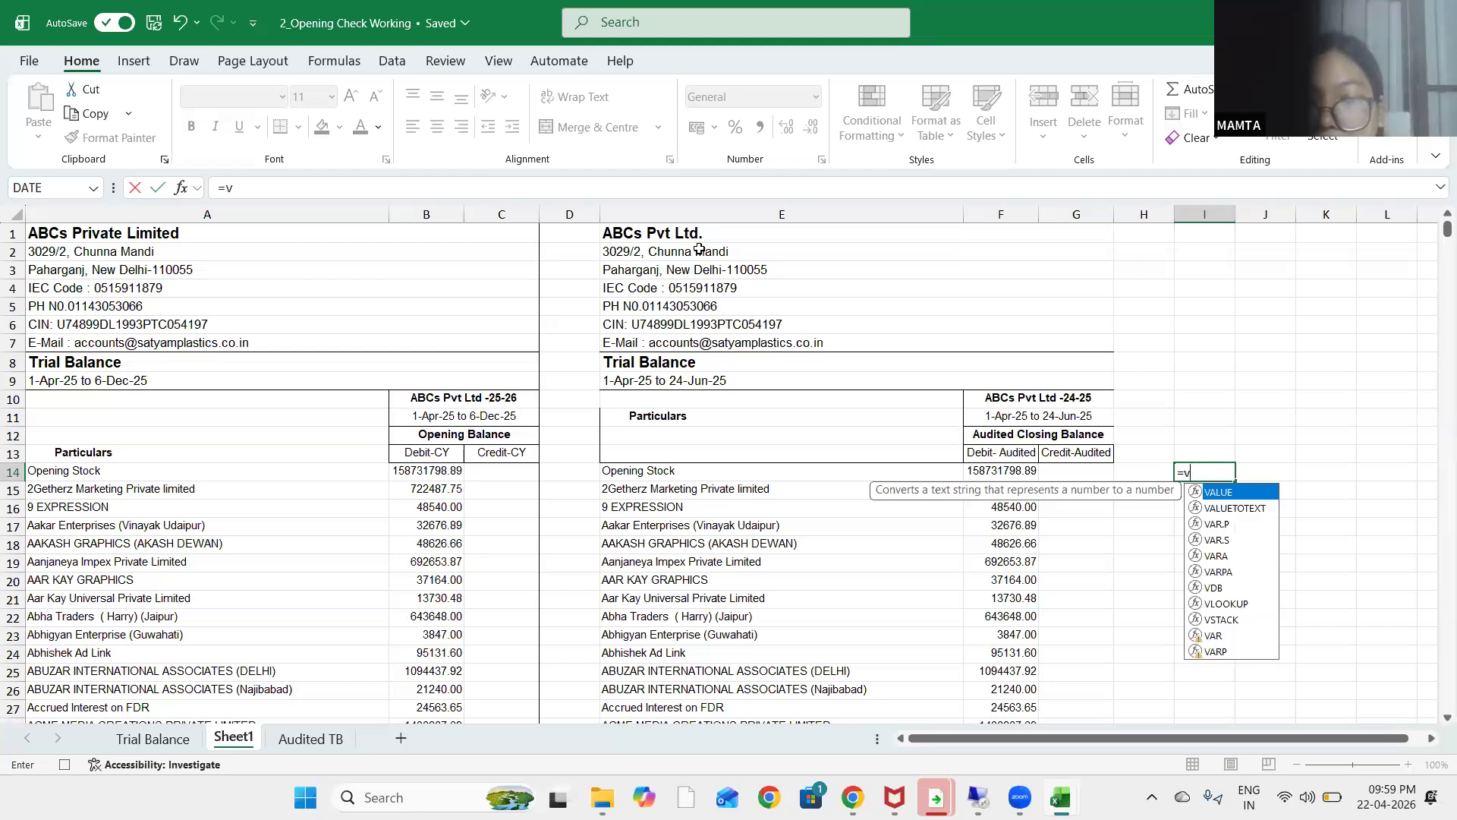
{"action": "type", "text": "oo"}
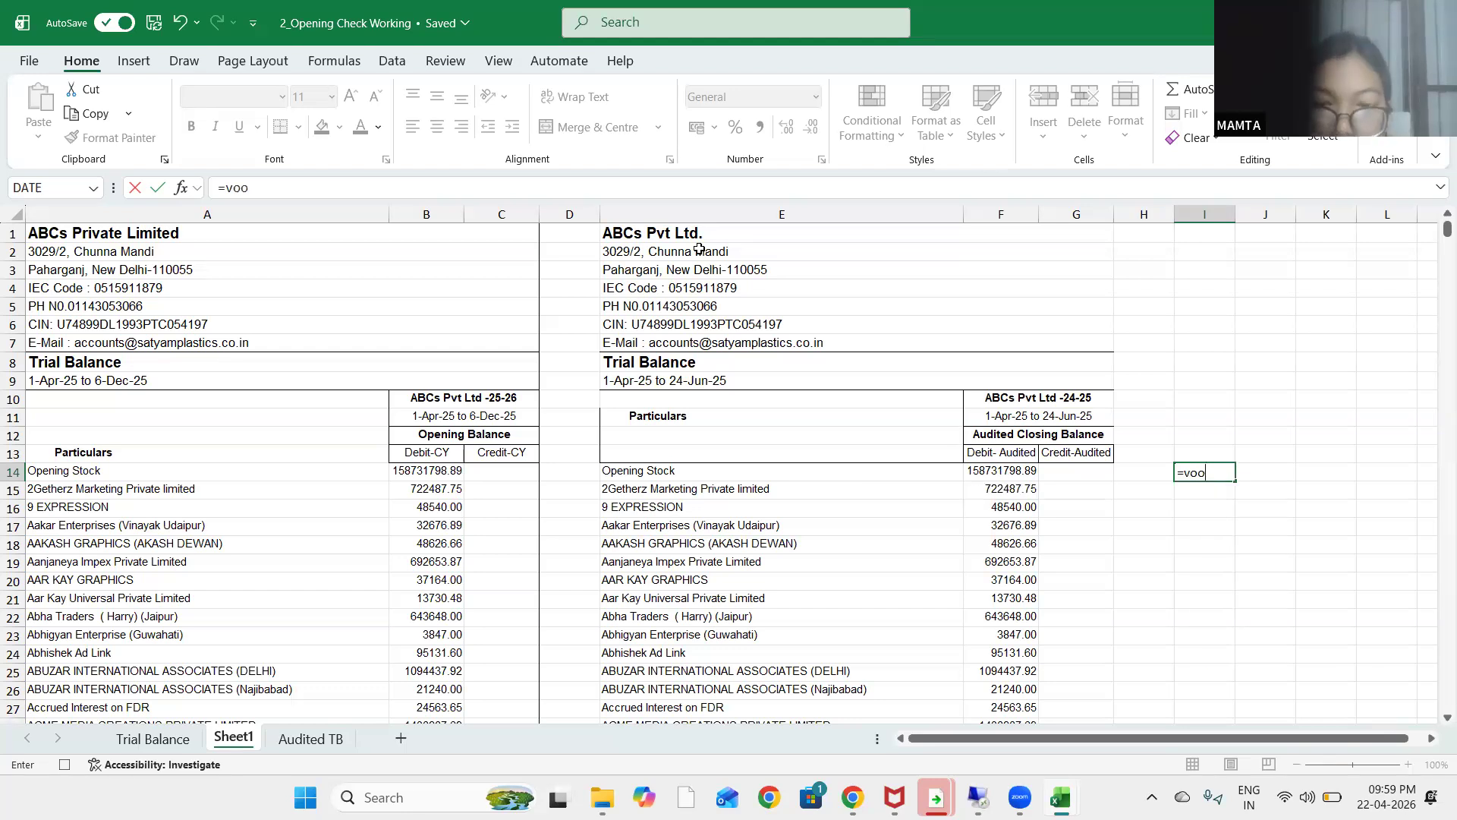
{"action": "key", "text": "Tab"}
{"action": "key", "text": "Left"}
{"action": "key", "text": "Left"}
{"action": "key", "text": "Left"}
{"action": "key", "text": "Left"}
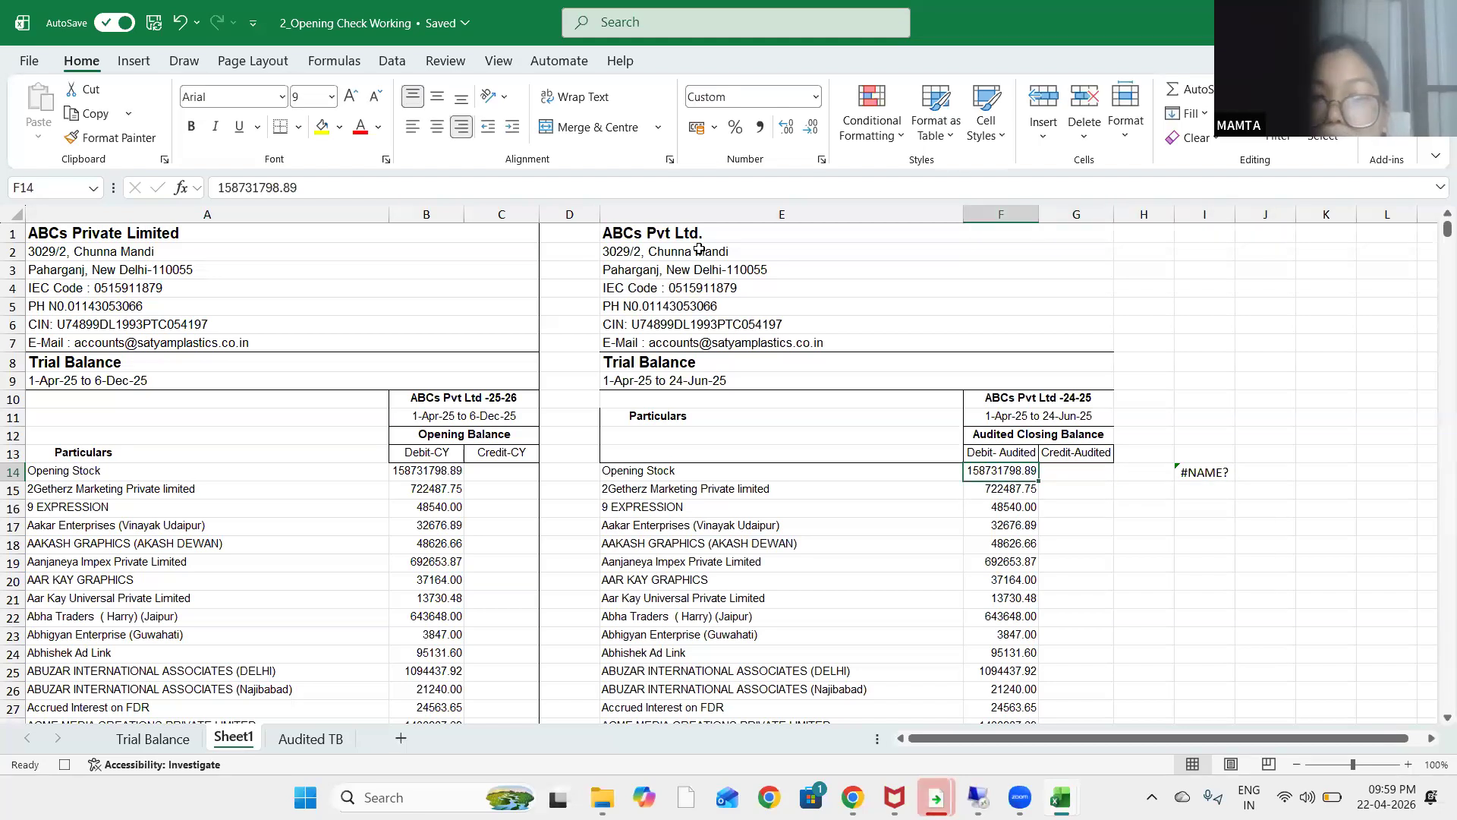
{"action": "key", "text": "Left"}
{"action": "key", "text": "Left"}
{"action": "key", "text": "Left"}
{"action": "key", "text": "Left"}
{"action": "key", "text": "Right"}
{"action": "key", "text": "Right"}
{"action": "key", "text": "Right"}
{"action": "key", "text": "Right"}
{"action": "key", "text": "Right"}
{"action": "key", "text": "Right"}
{"action": "key", "text": "Right"}
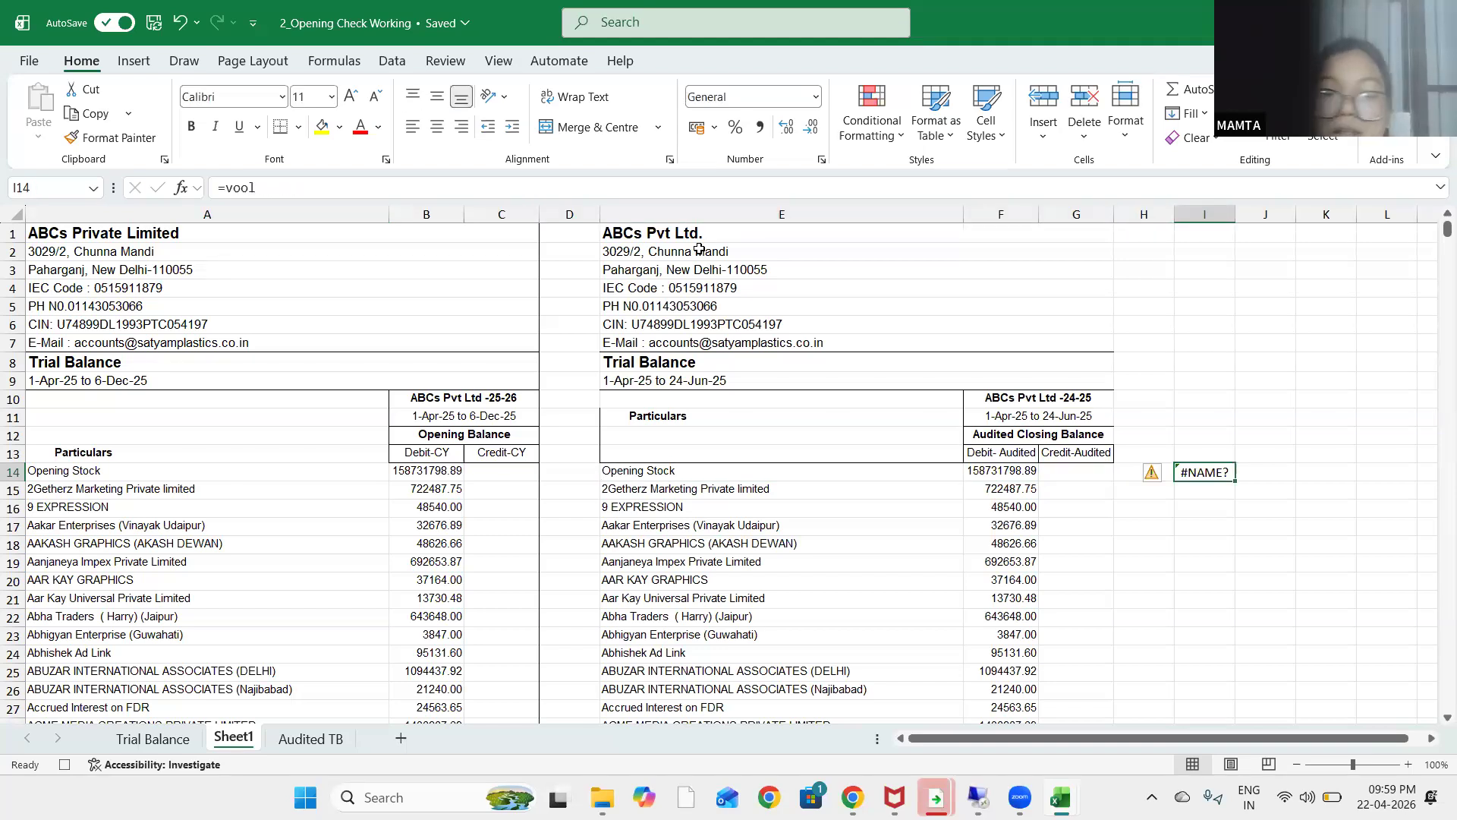
{"action": "key", "text": "Delete"}
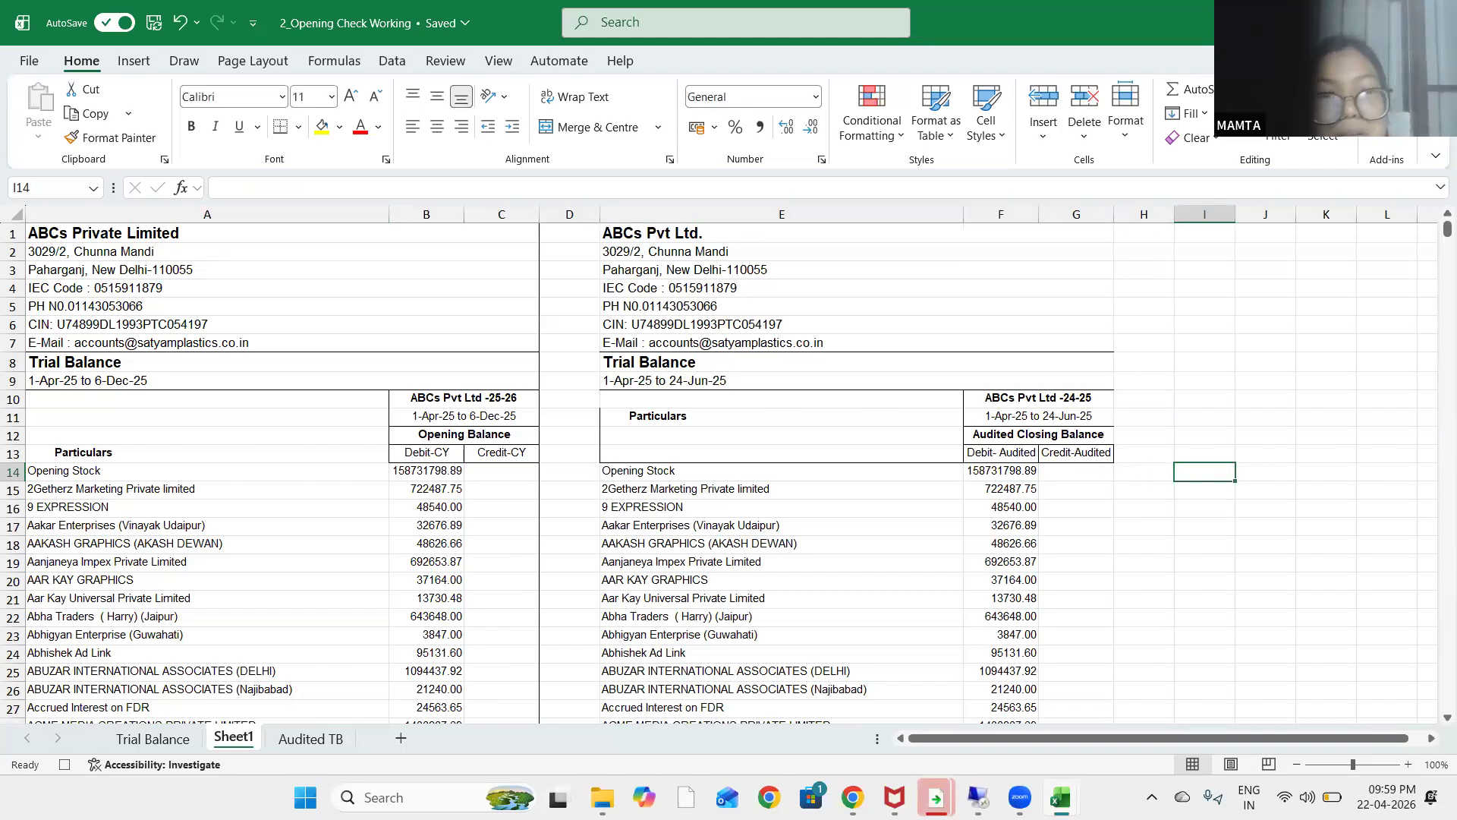
Start a Consolidate with I14 as the destination and try to reference the opening balance headings A13:C13
{"action": "left_click", "coordinate": [392, 60]}
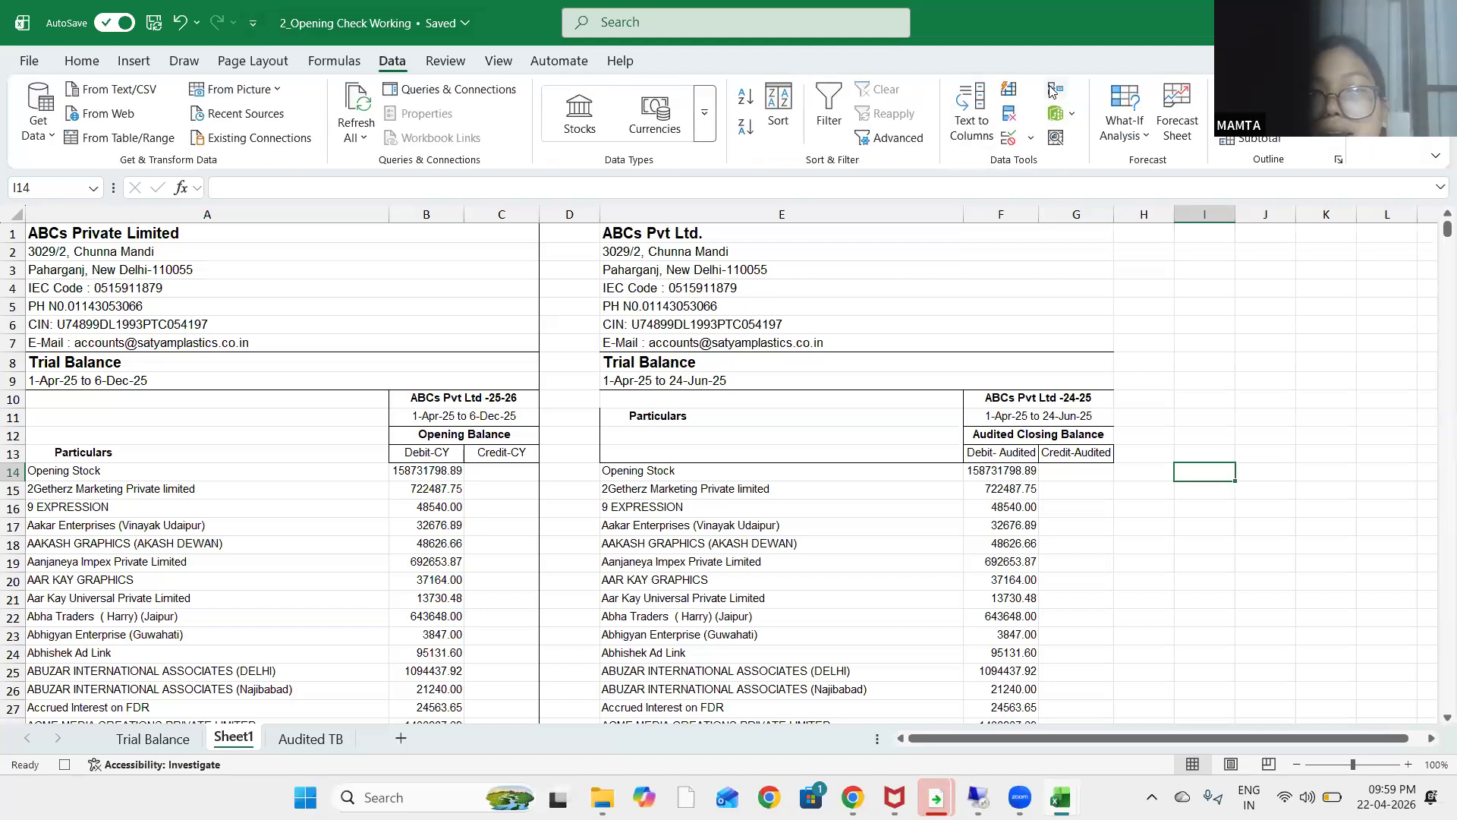
{"action": "left_click", "coordinate": [1054, 89]}
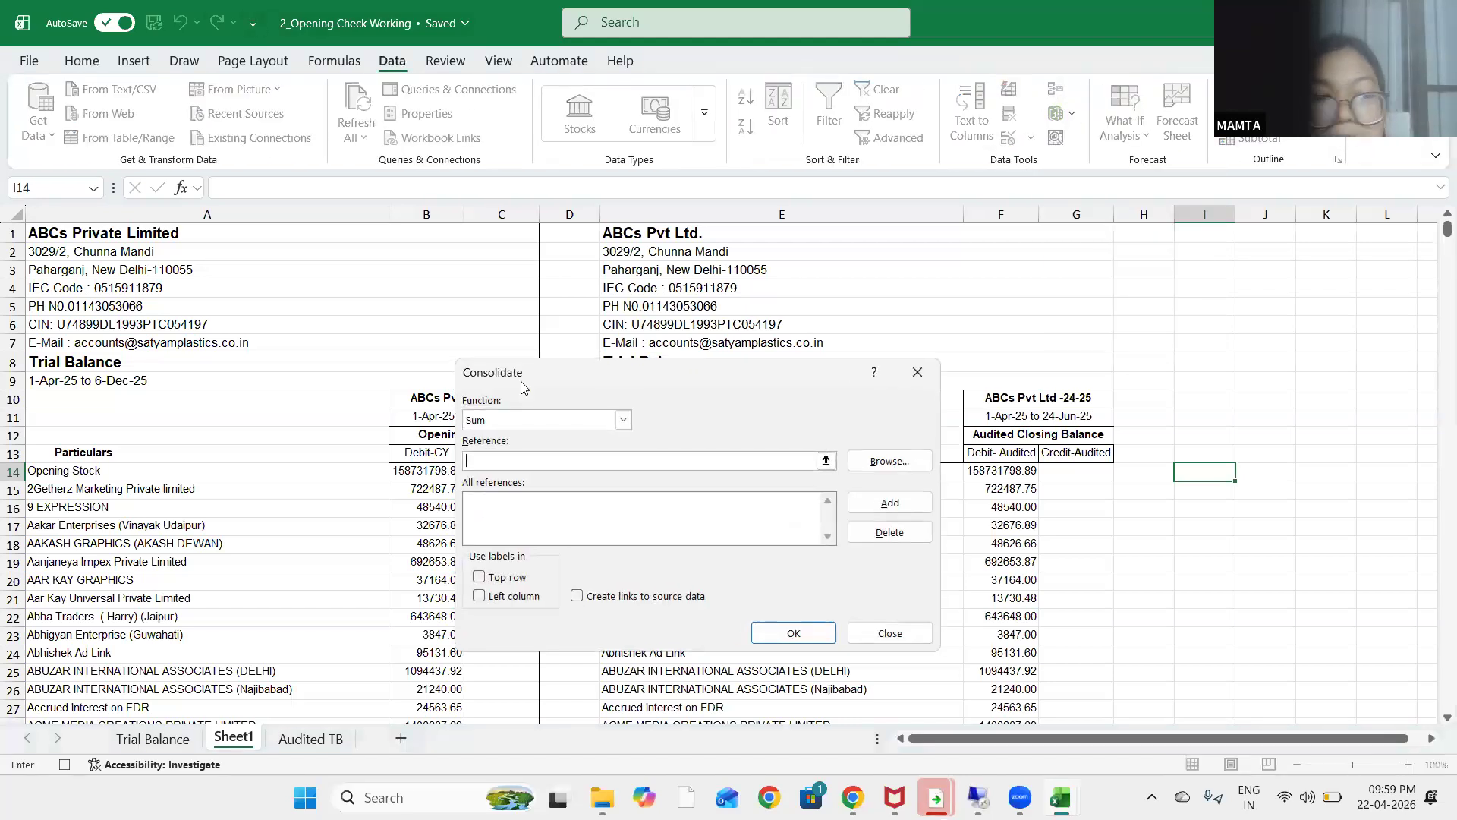
{"action": "left_click", "coordinate": [58, 461]}
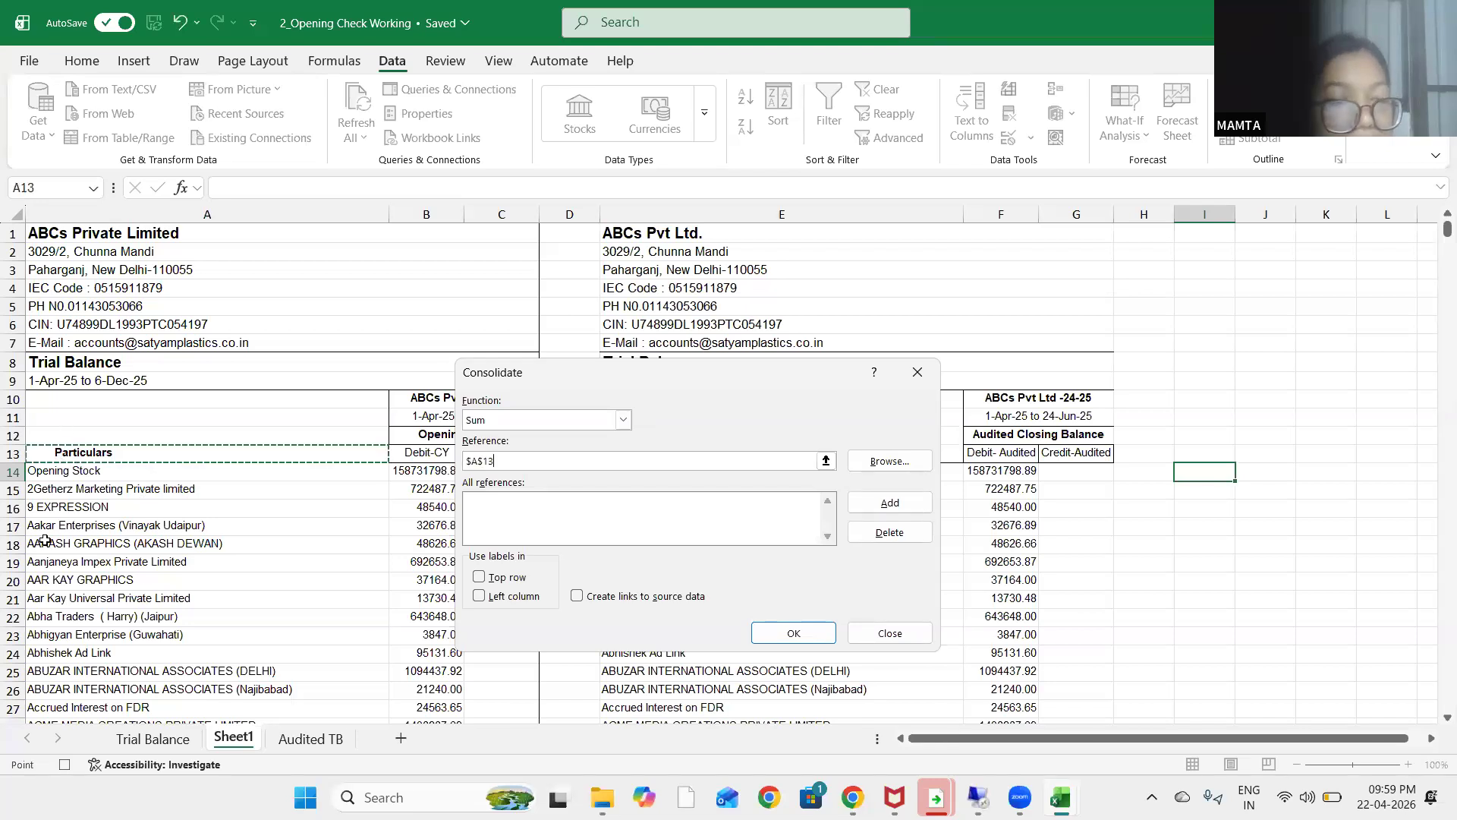
{"action": "key", "text": "shift+Right"}
{"action": "key", "text": "shift+Right"}
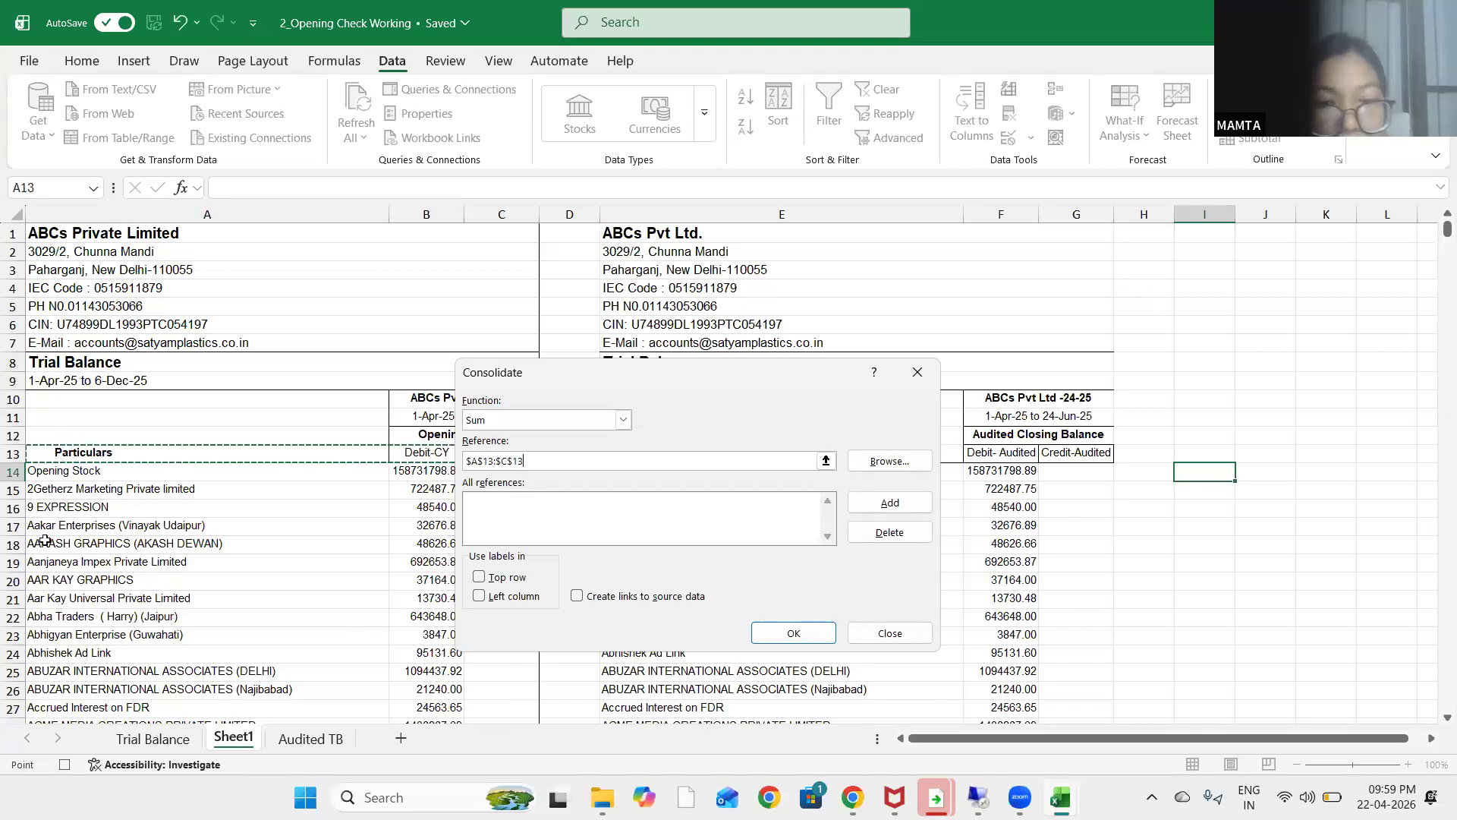
{"action": "key", "text": "Right"}
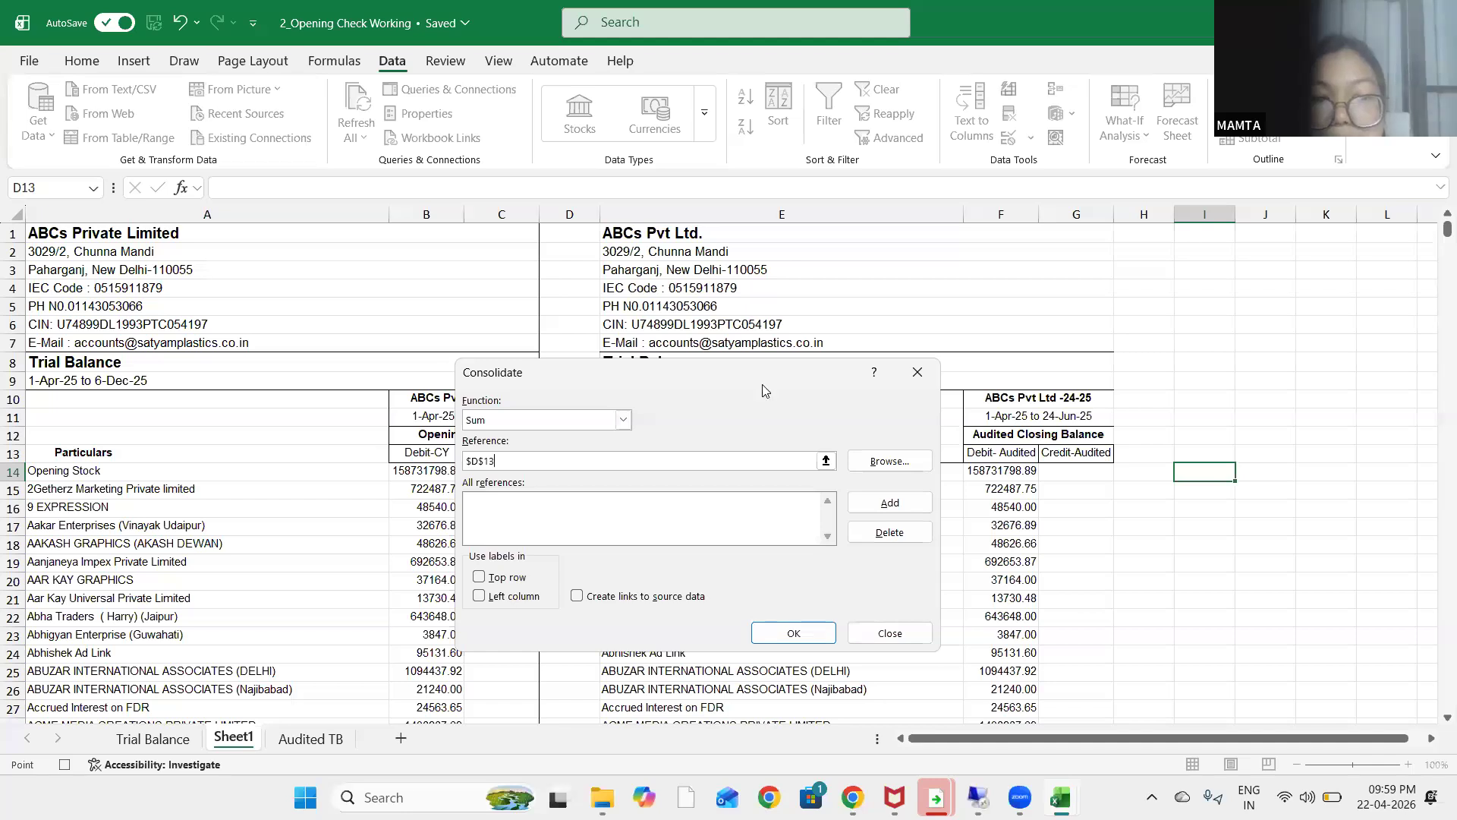
Add the audited closing balance range E13:G898, without the Grand Total row, to the Consolidate references
{"action": "key", "text": "Right"}
{"action": "key", "text": "shift+Right"}
{"action": "key", "text": "shift+Right"}
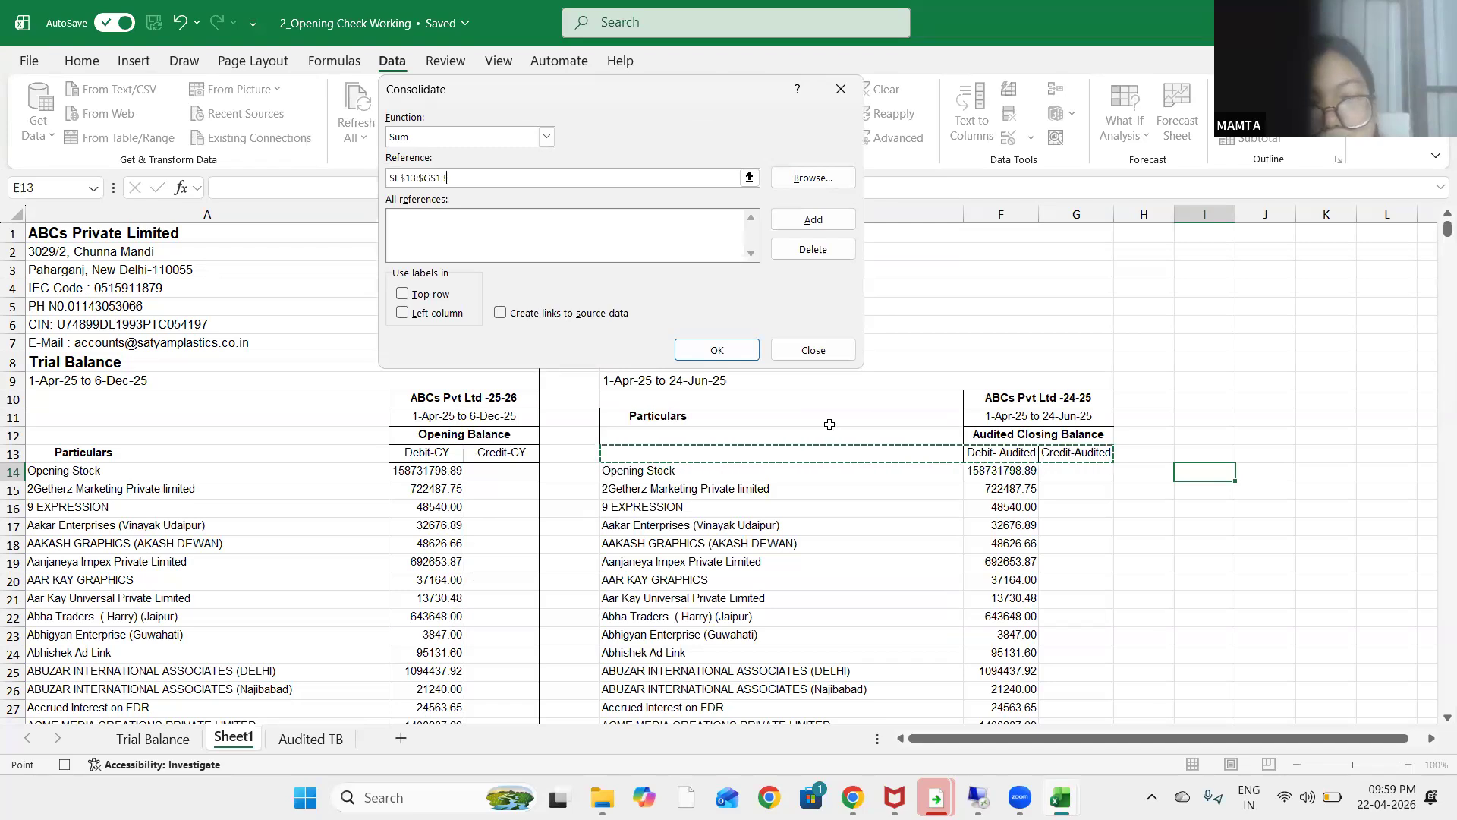
{"action": "key", "text": "ctrl+shift+Down"}
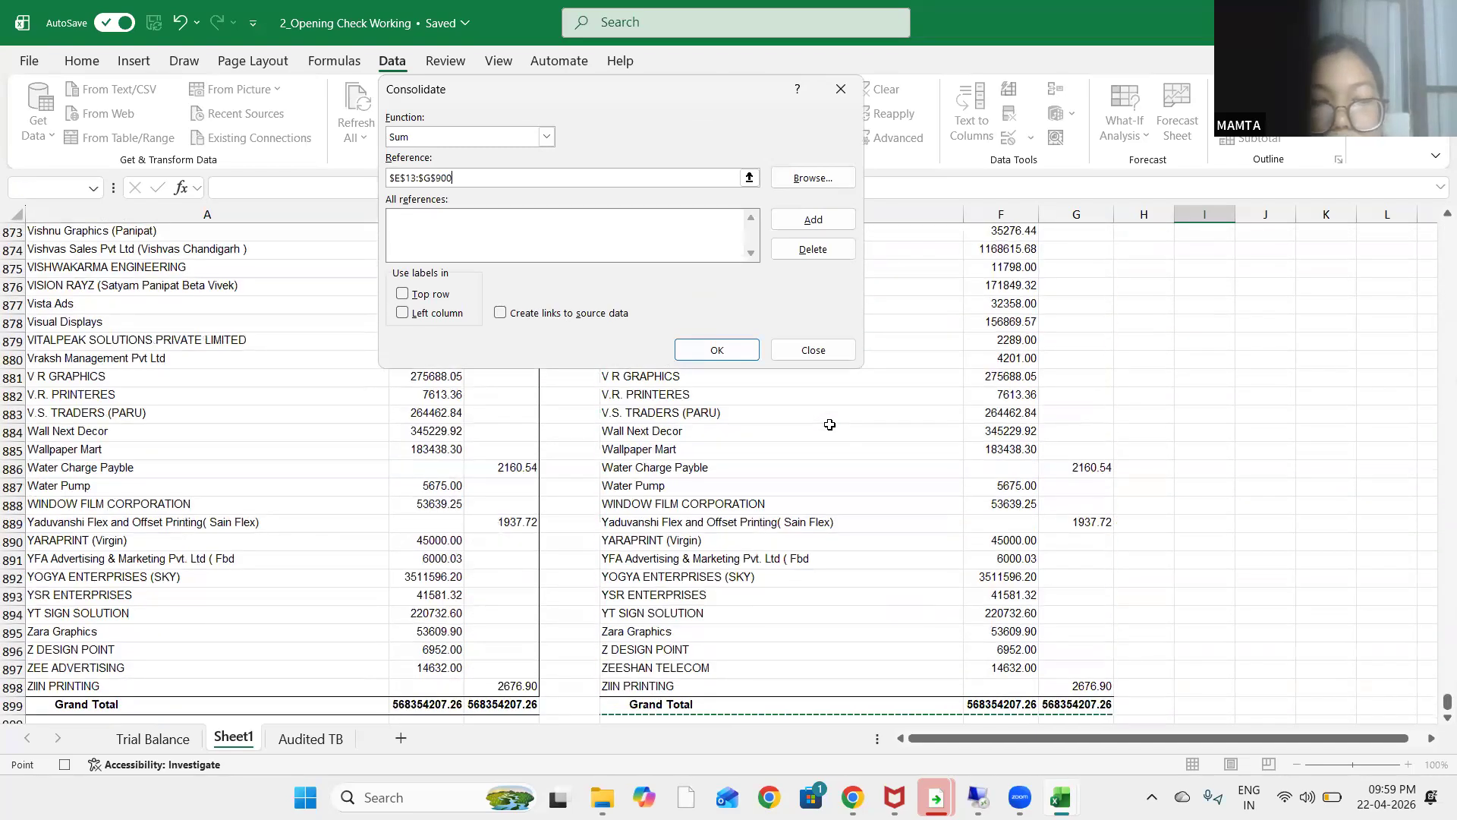
{"action": "key", "text": "shift+Left"}
{"action": "key", "text": "shift+Left"}
{"action": "key", "text": "shift+Up"}
{"action": "key", "text": "shift+Up"}
{"action": "key", "text": "shift+Right"}
{"action": "key", "text": "shift+Right"}
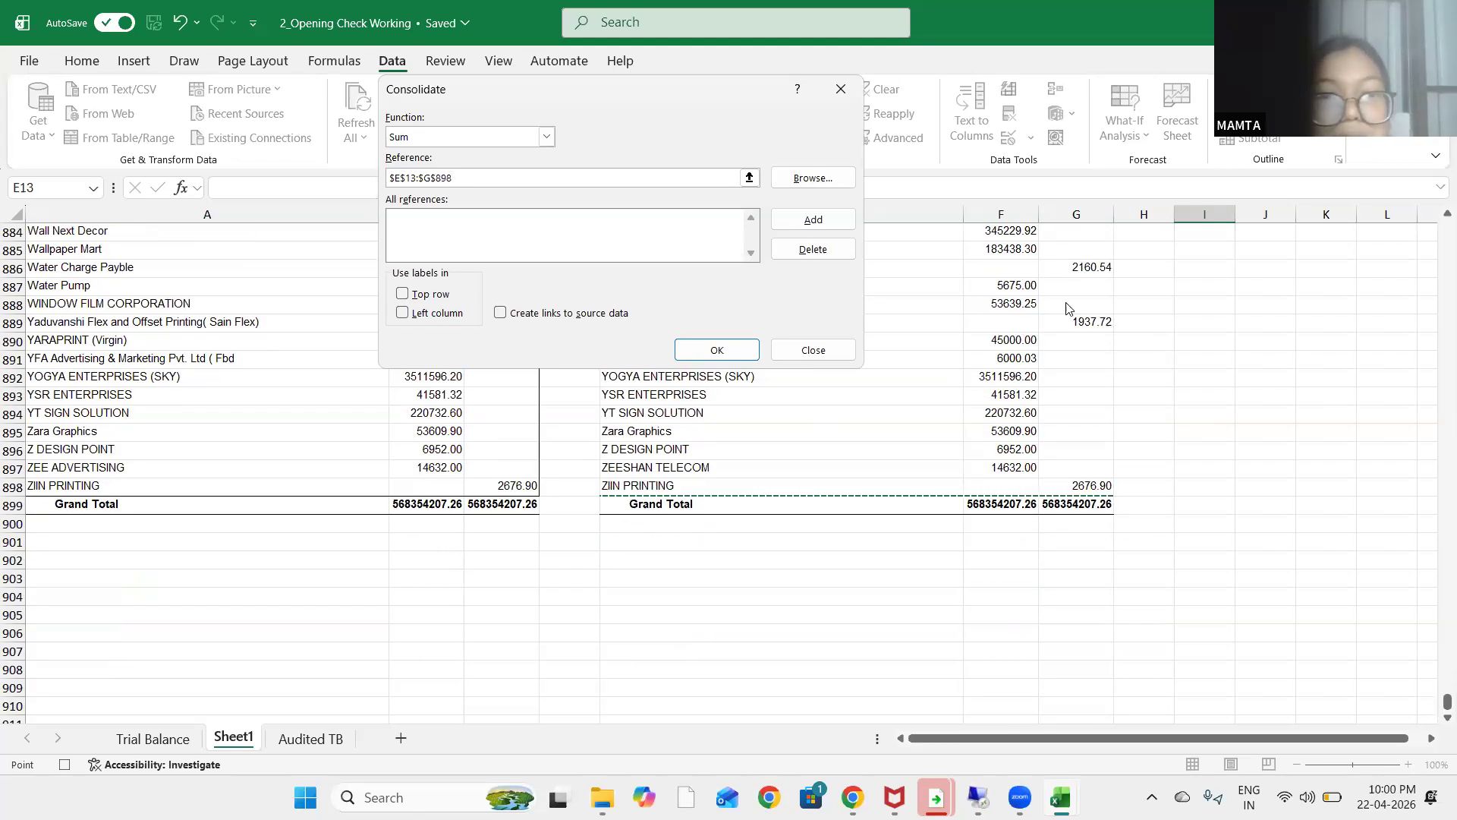
{"action": "left_click", "coordinate": [815, 220]}
Add the opening balance range A13:C898, without the Grand Total row, to the Consolidate references
{"action": "scroll", "coordinate": [125, 274], "scroll_direction": "up", "scroll_amount": 20}
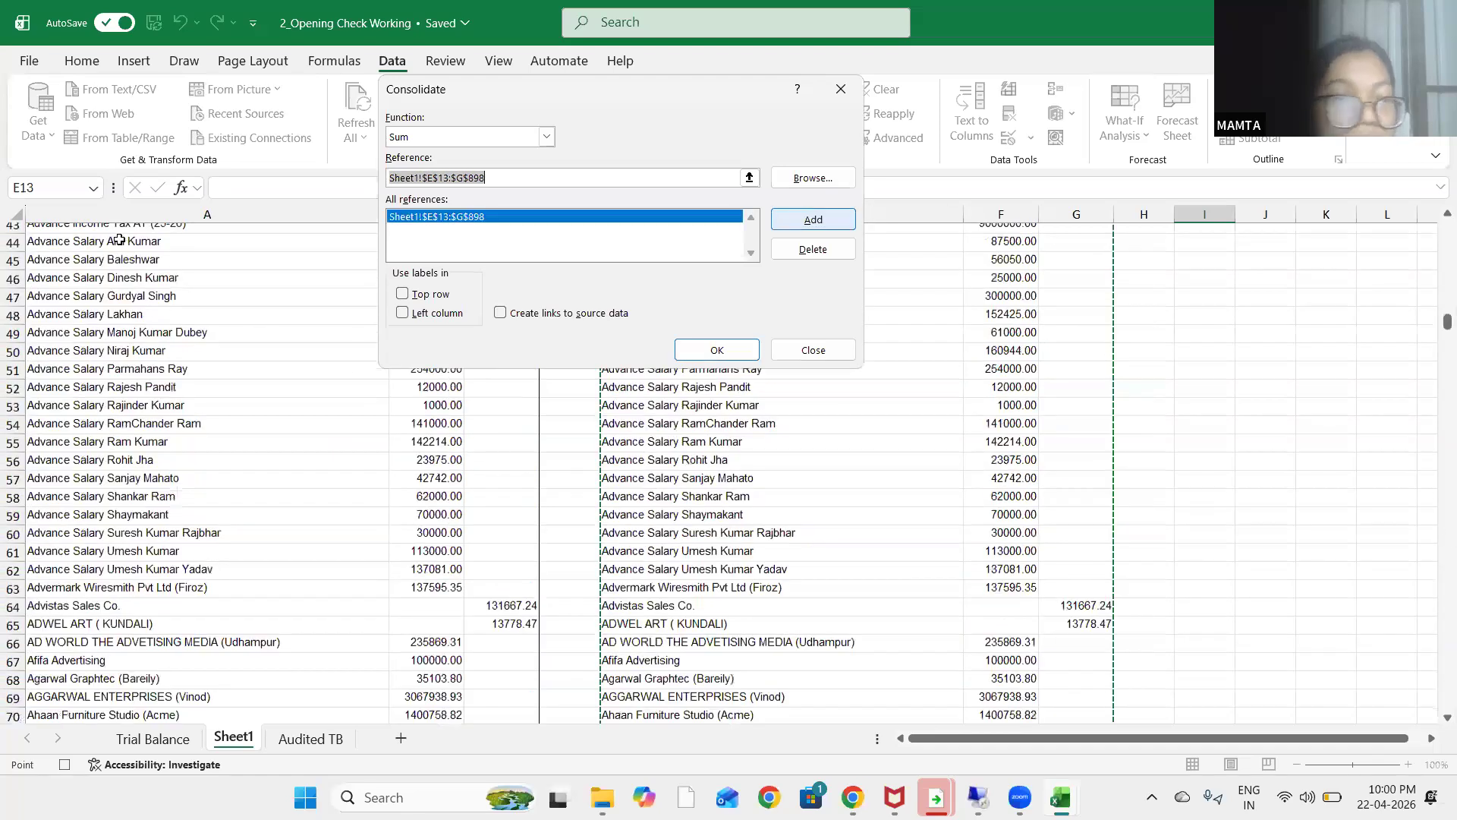
{"action": "scroll", "coordinate": [135, 471], "scroll_direction": "up", "scroll_amount": 4}
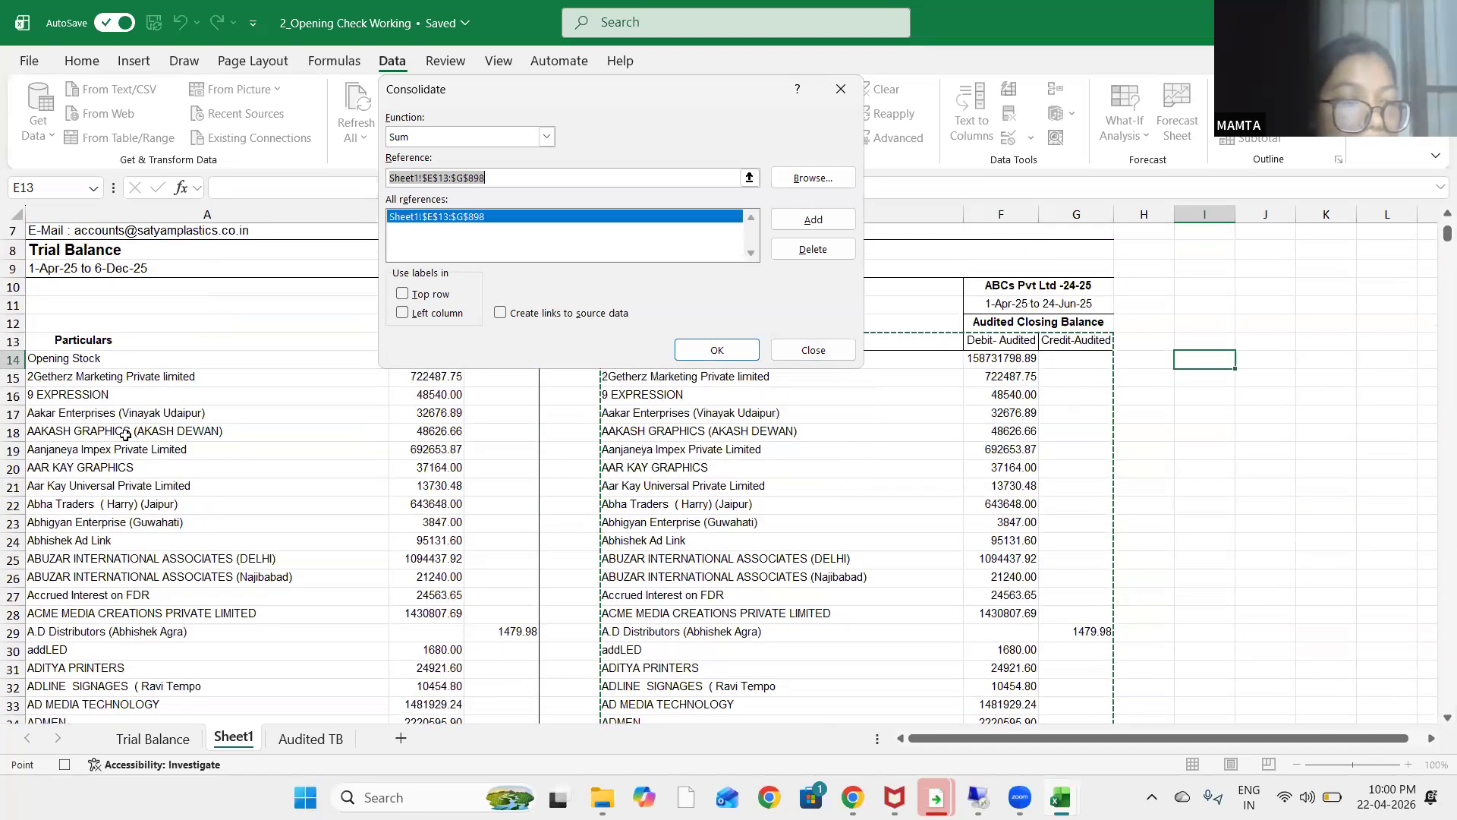
{"action": "left_click", "coordinate": [175, 451]}
{"action": "key", "text": "shift+Right"}
{"action": "key", "text": "shift+Right"}
{"action": "key", "text": "ctrl+shift+Down"}
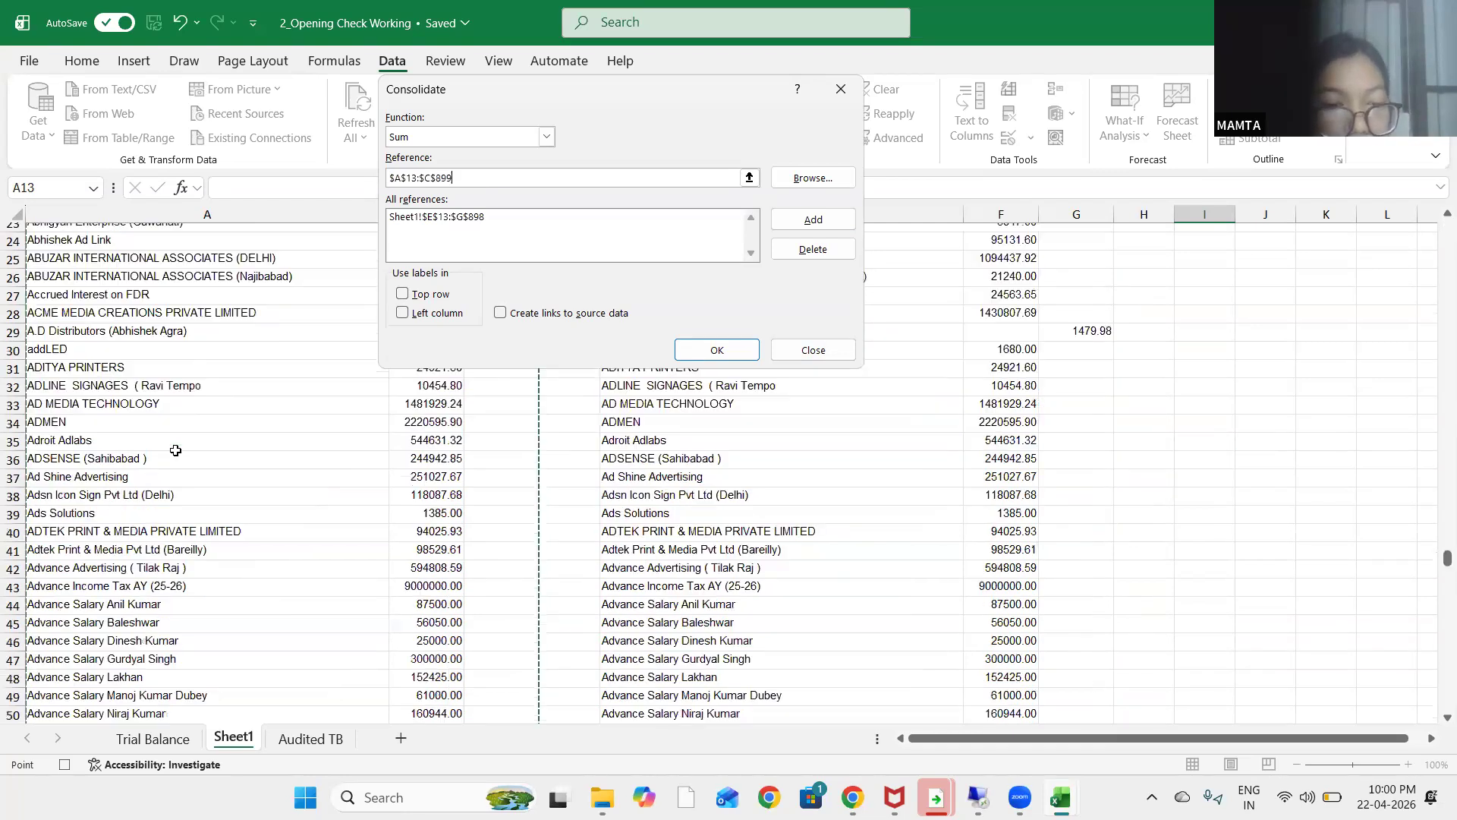
{"action": "key", "text": "shift+Up"}
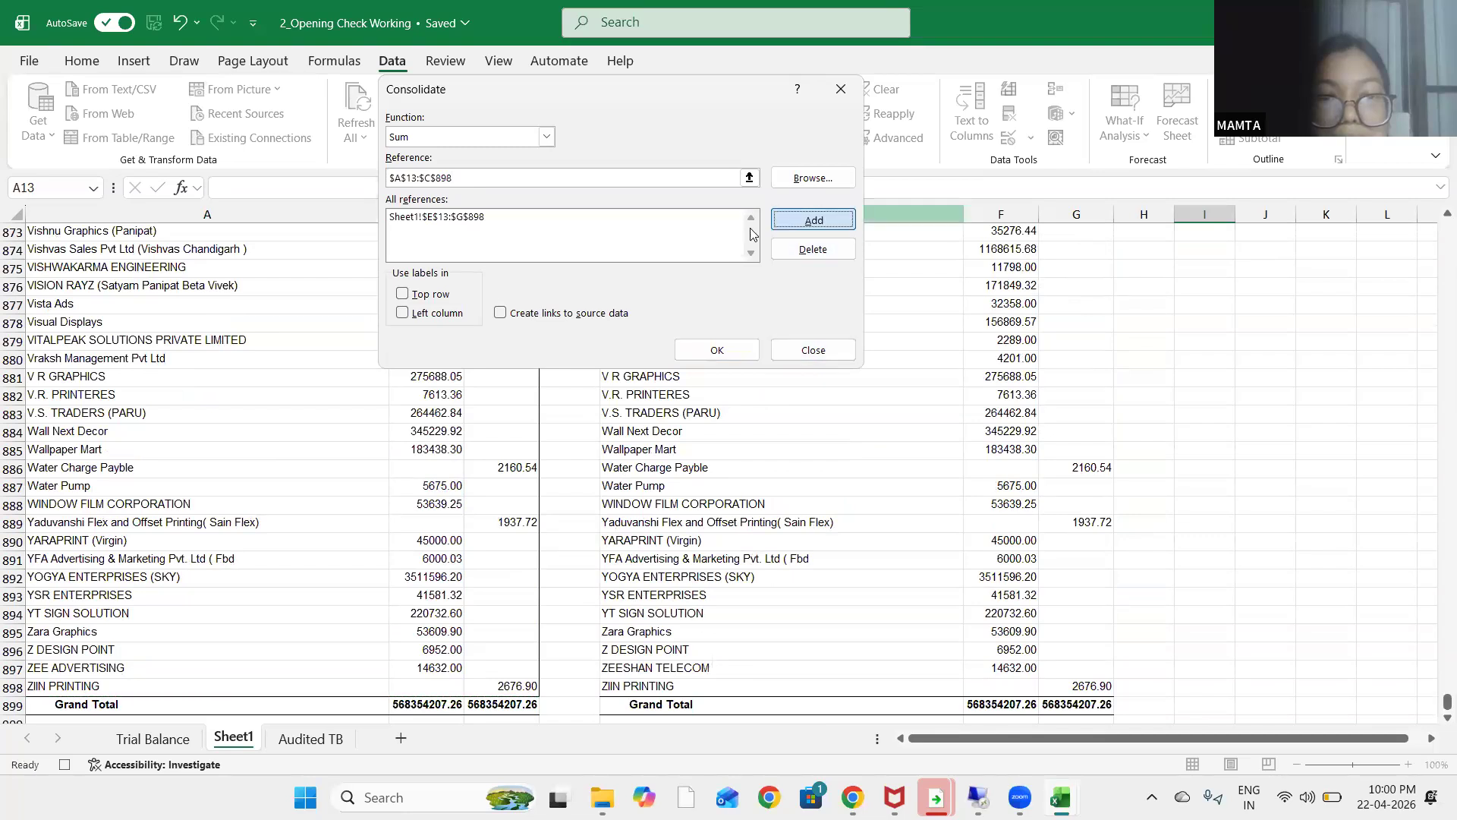
{"action": "left_click", "coordinate": [816, 221]}
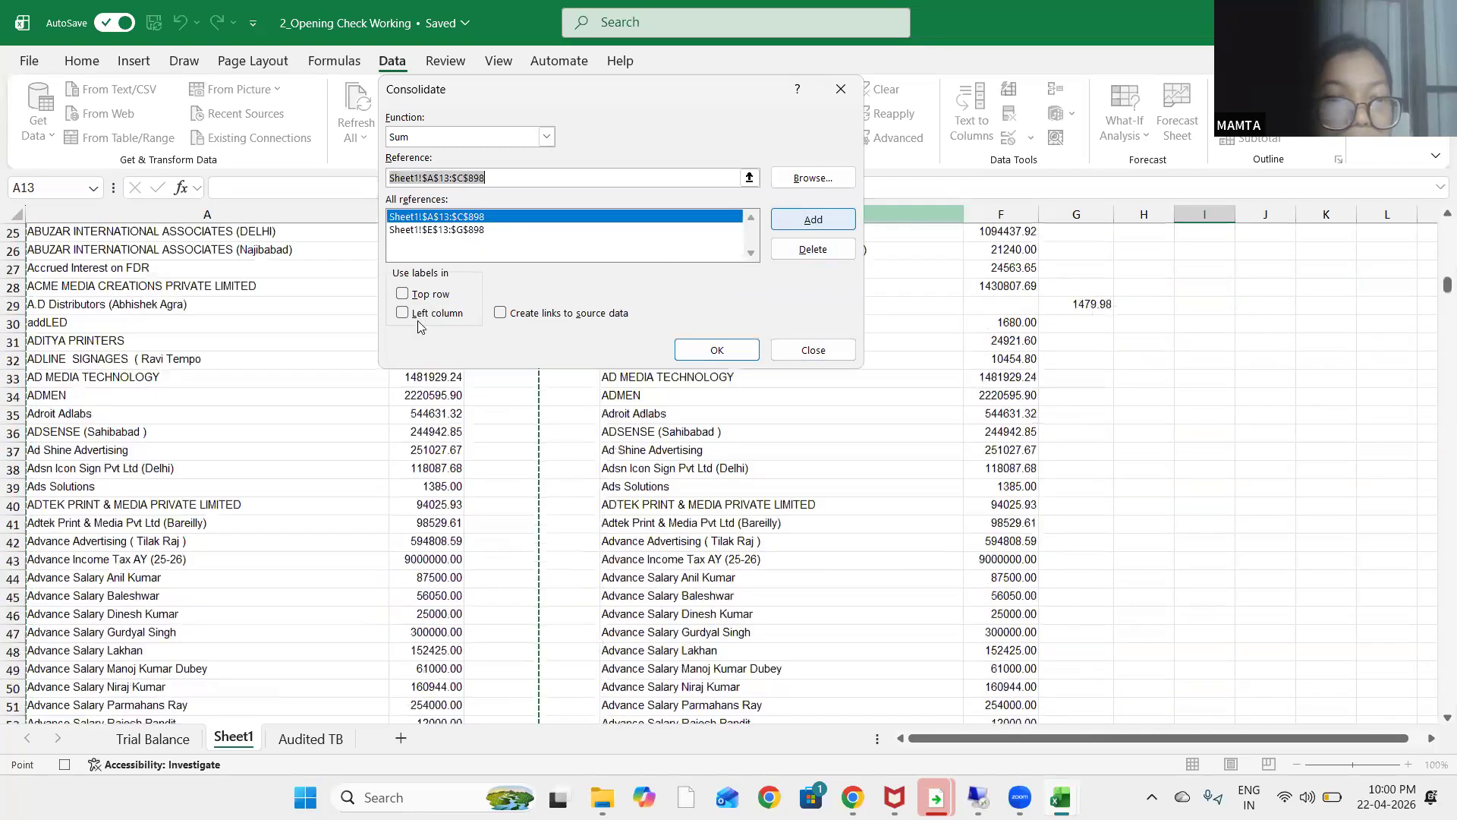
Use the top row and left column as labels and run the Sum consolidation of both ranges
{"action": "left_click", "coordinate": [438, 313]}
{"action": "left_click", "coordinate": [427, 294]}
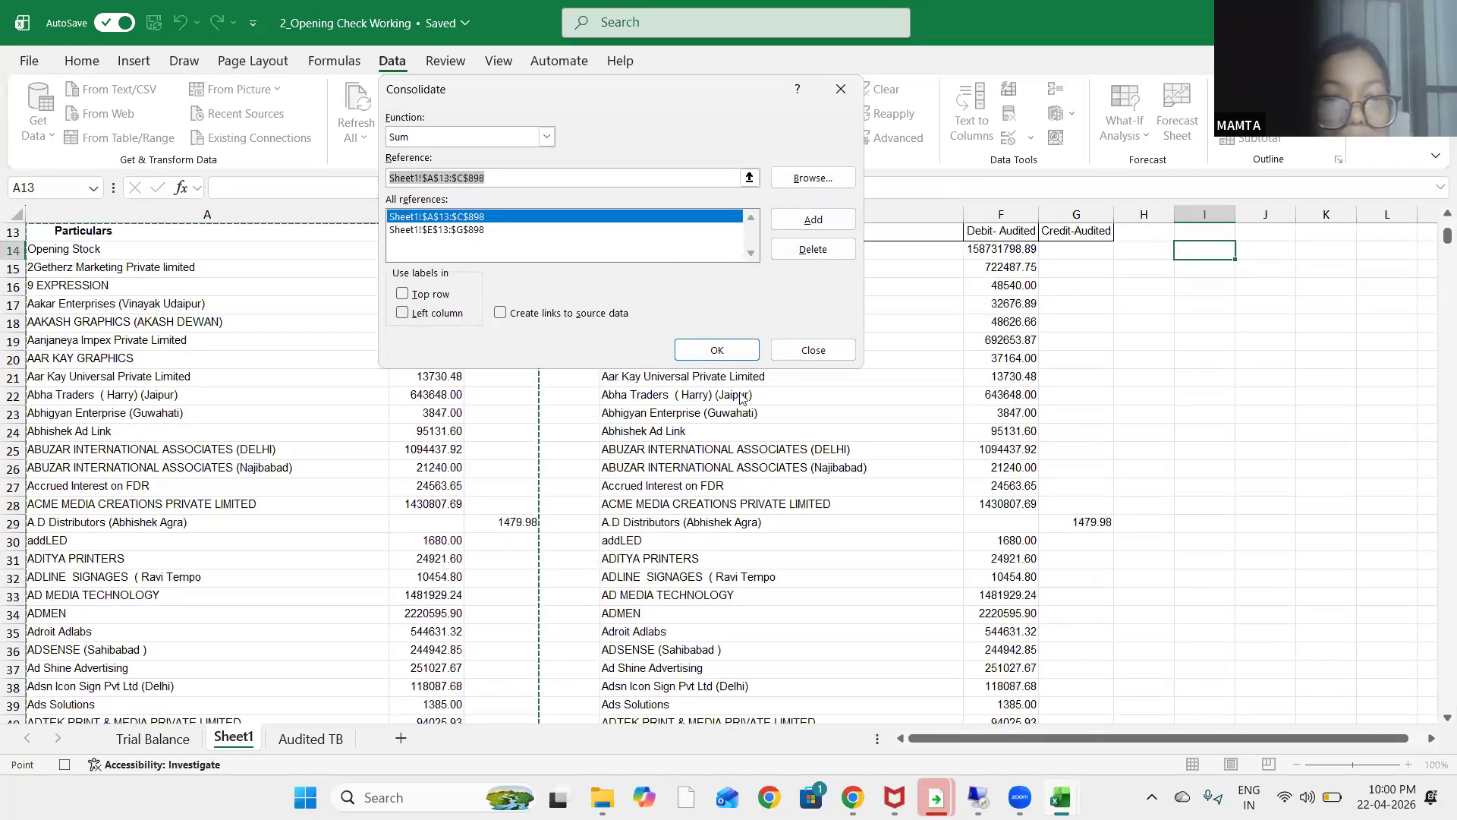
{"action": "left_click", "coordinate": [717, 349]}
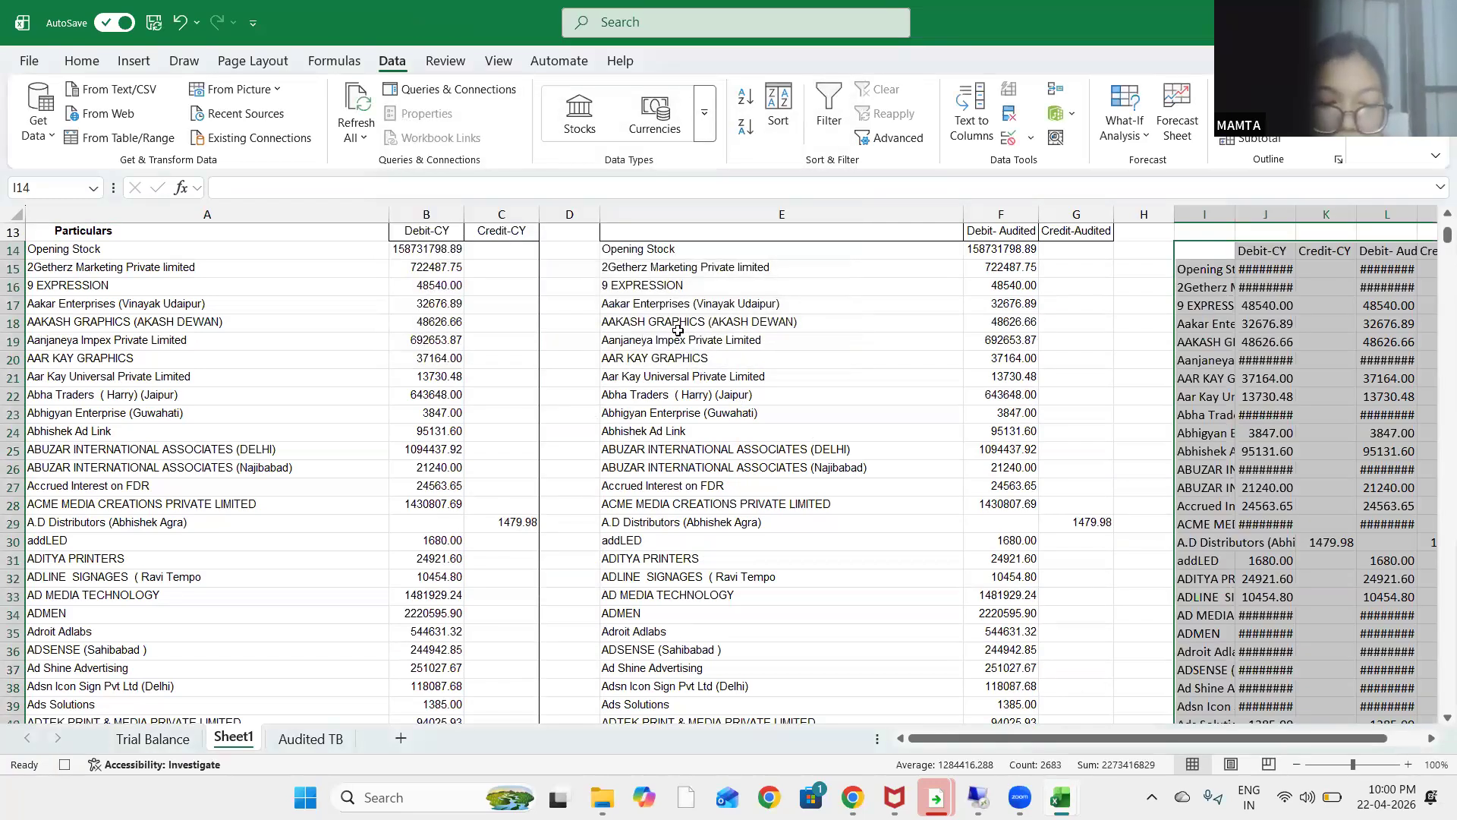
Autofit the column widths of the consolidated table starting at I14
{"action": "key", "text": "alt+h"}
{"action": "key", "text": "o"}
{"action": "key", "text": "i"}
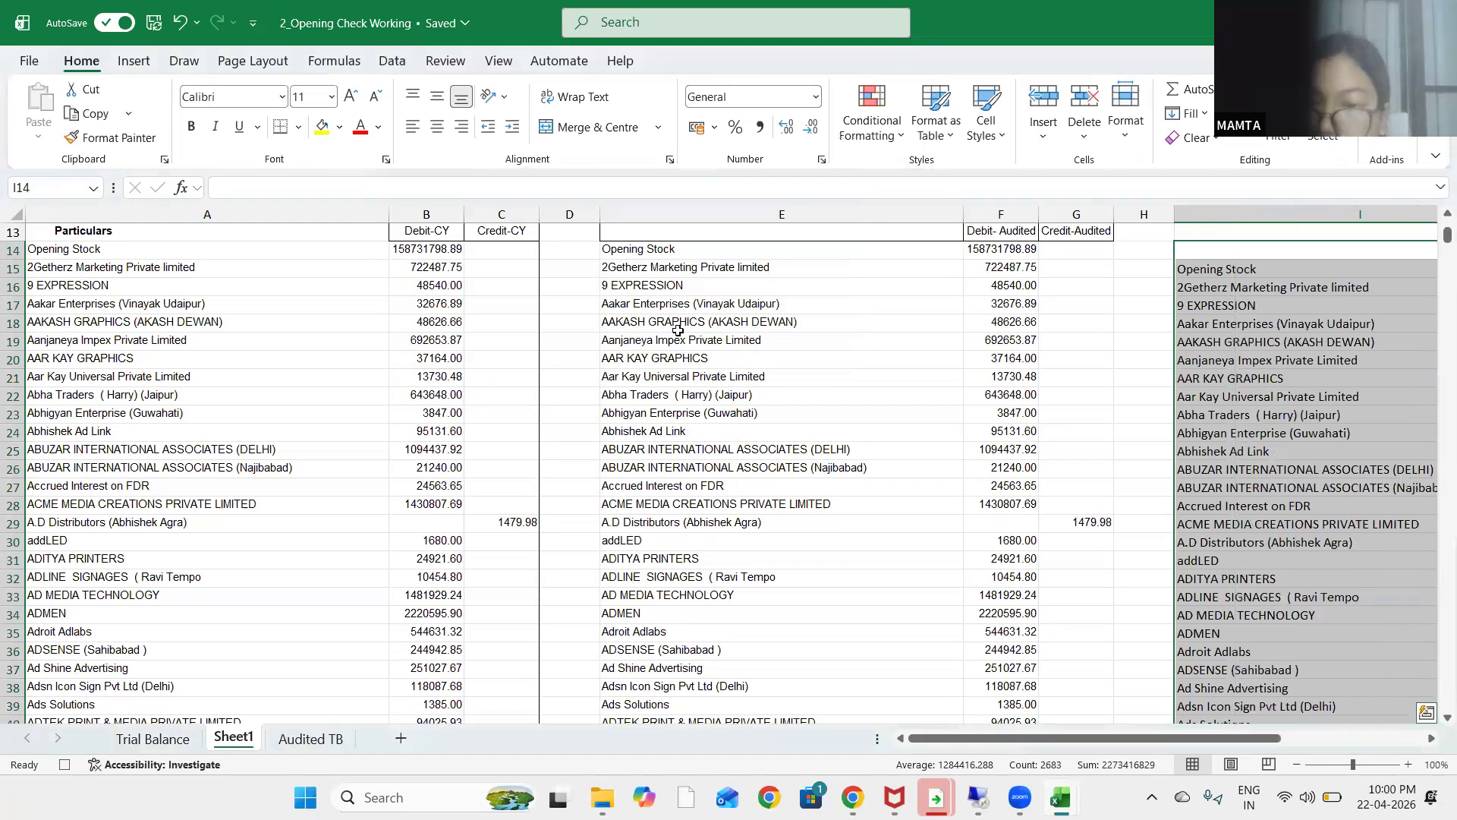
{"action": "scroll", "coordinate": [678, 331], "scroll_direction": "right", "scroll_amount": 3}
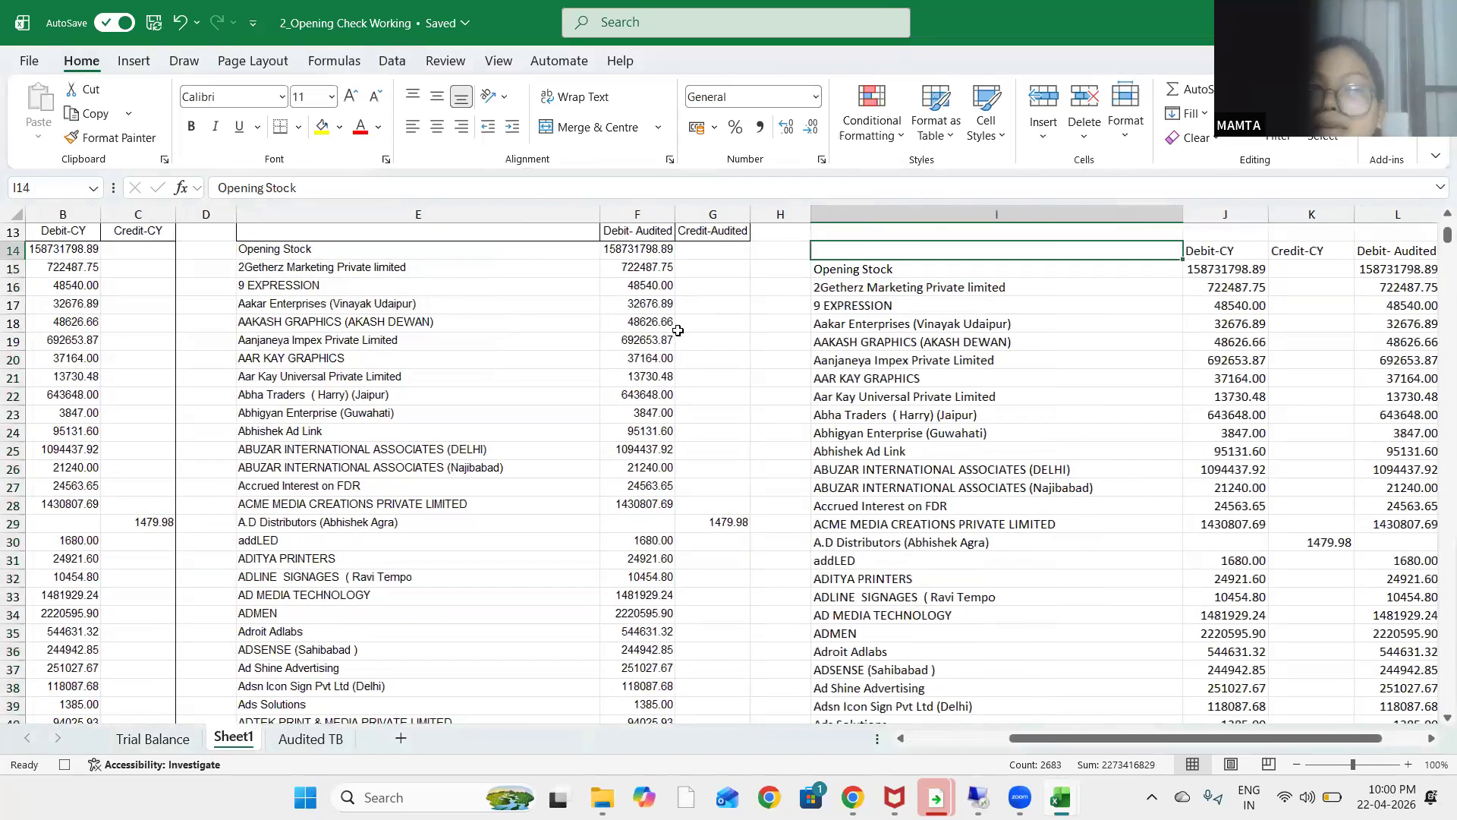
Enter "Particulars" as the heading of the consolidated table's name column in I14
{"action": "key", "text": "Right"}
{"action": "key", "text": "Right"}
{"action": "key", "text": "Right"}
{"action": "key", "text": "Right"}
{"action": "key", "text": "Right"}
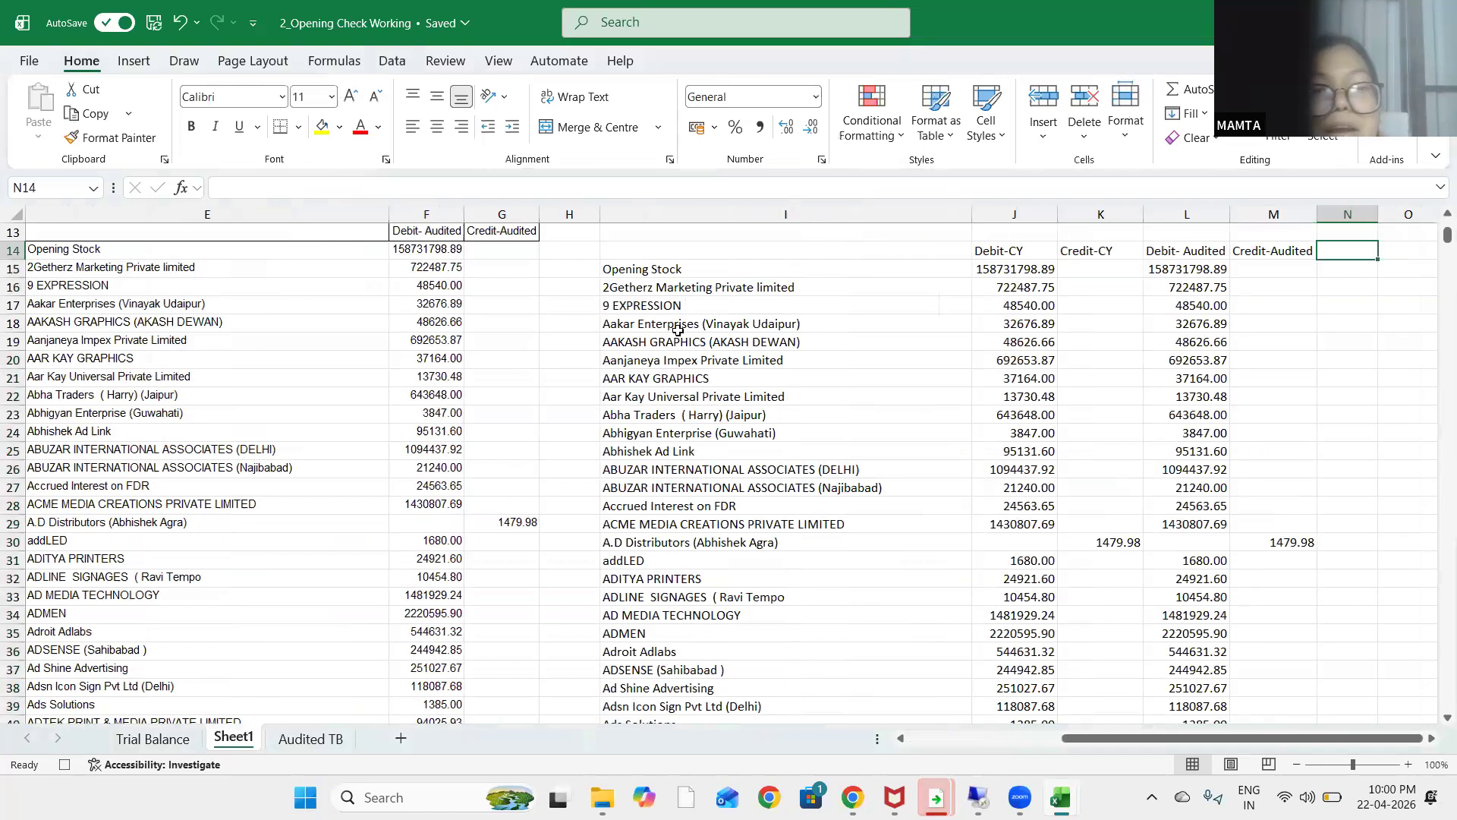
{"action": "key", "text": "Right"}
{"action": "key", "text": "Left"}
{"action": "key", "text": "Left"}
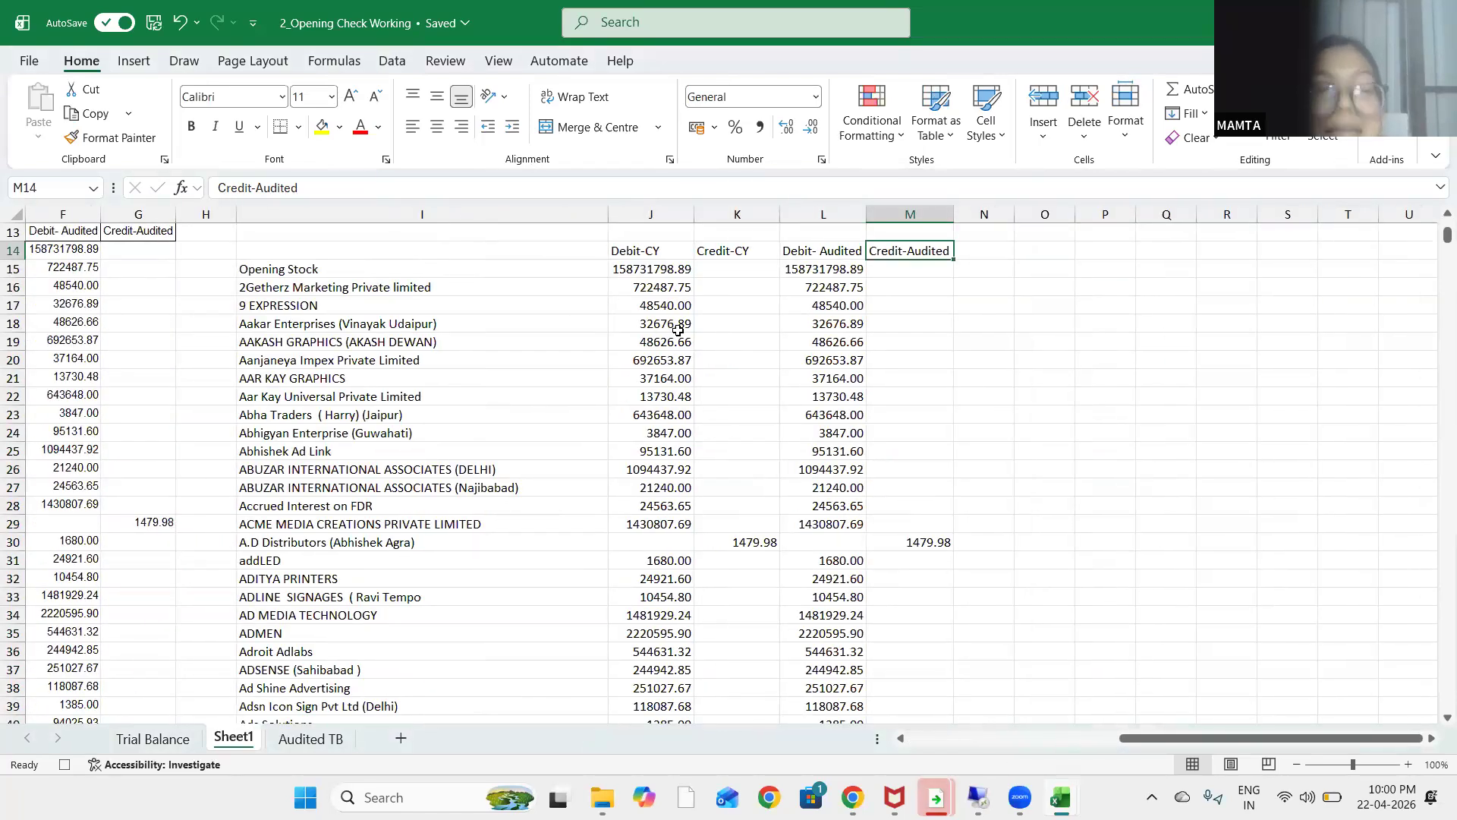
{"action": "key", "text": "Left"}
{"action": "key", "text": "Left"}
{"action": "key", "text": "Left"}
{"action": "key", "text": "Left"}
{"action": "type", "text": "P"}
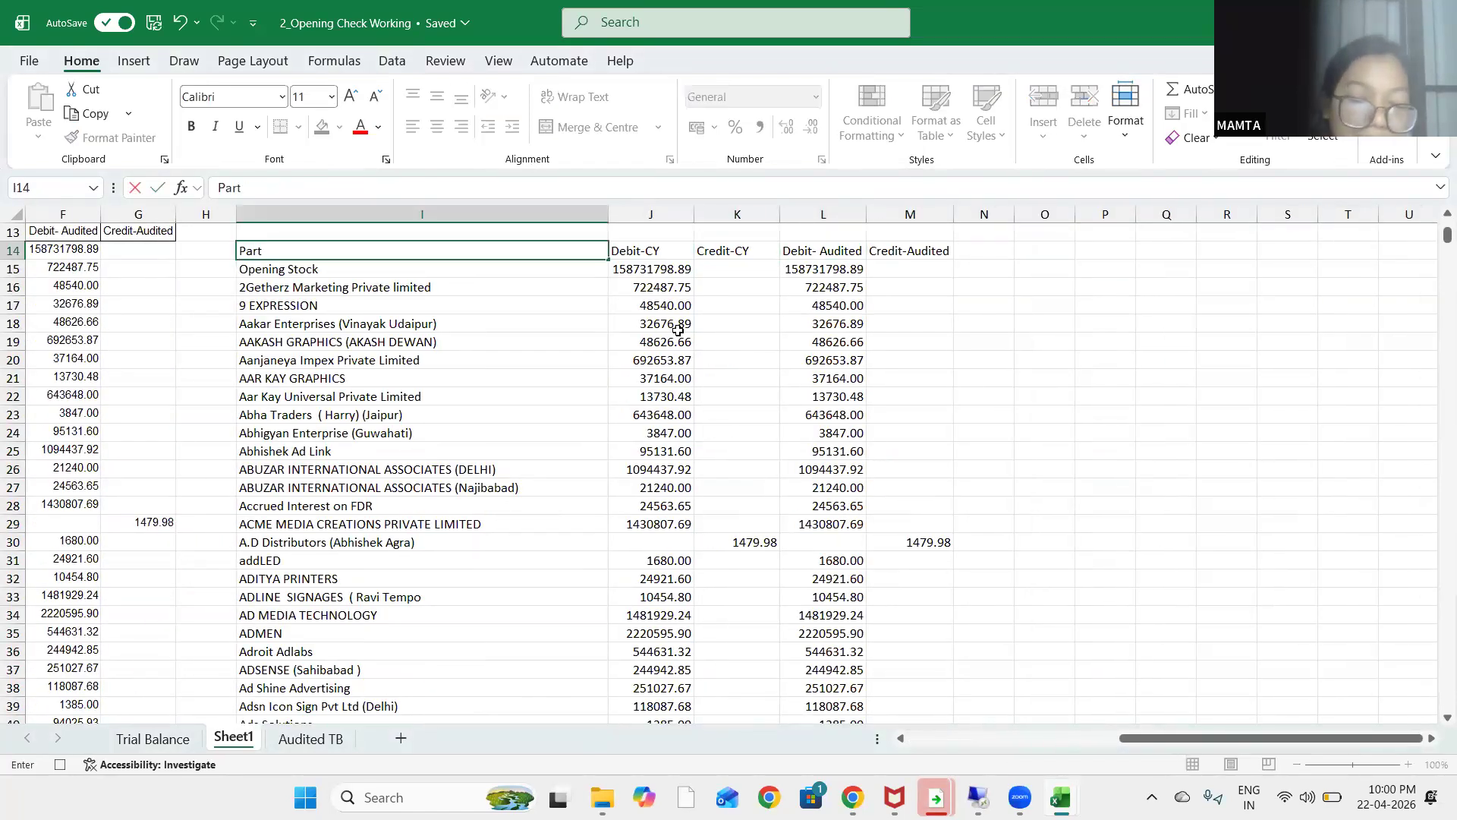
{"action": "type", "text": "articula"}
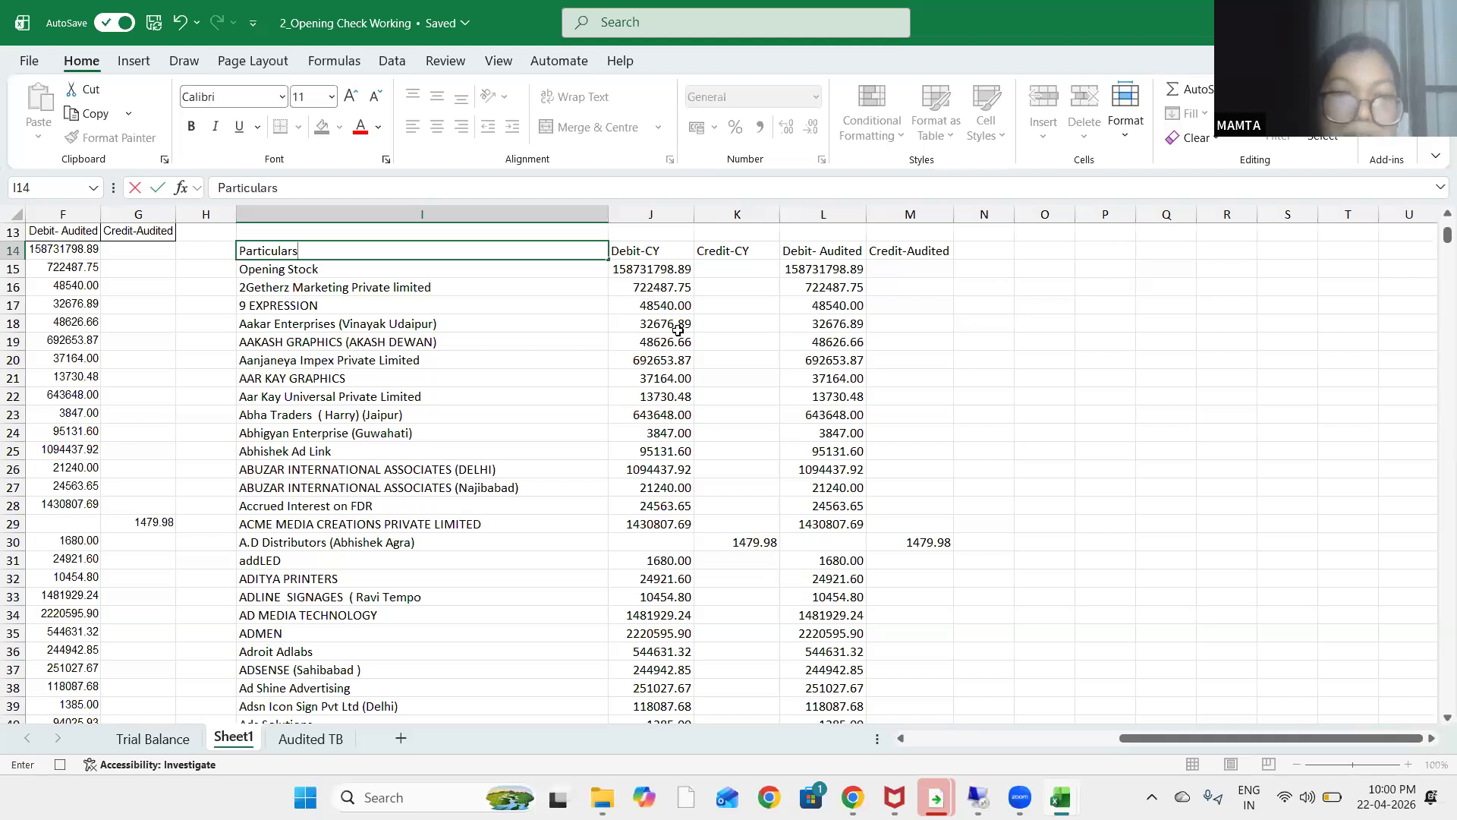
{"action": "type", "text": "rs"}
{"action": "key", "text": "Return"}
Review the consolidated table's Debit-CY, Credit-CY, Debit- Audited and Credit-Audited columns alongside the two source tables
{"action": "key", "text": "Up"}
{"action": "key", "text": "Right"}
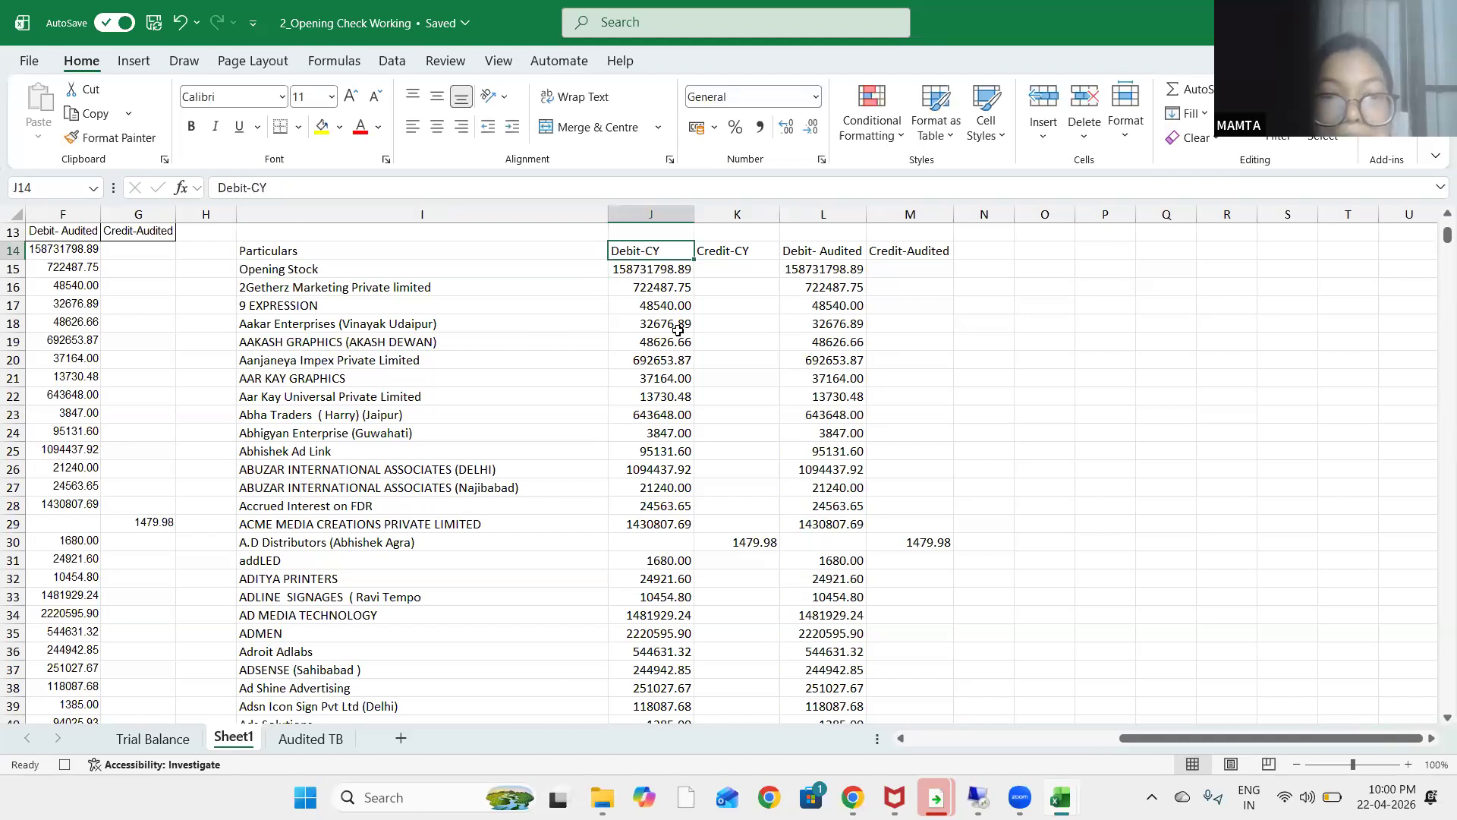
{"action": "key", "text": "Right"}
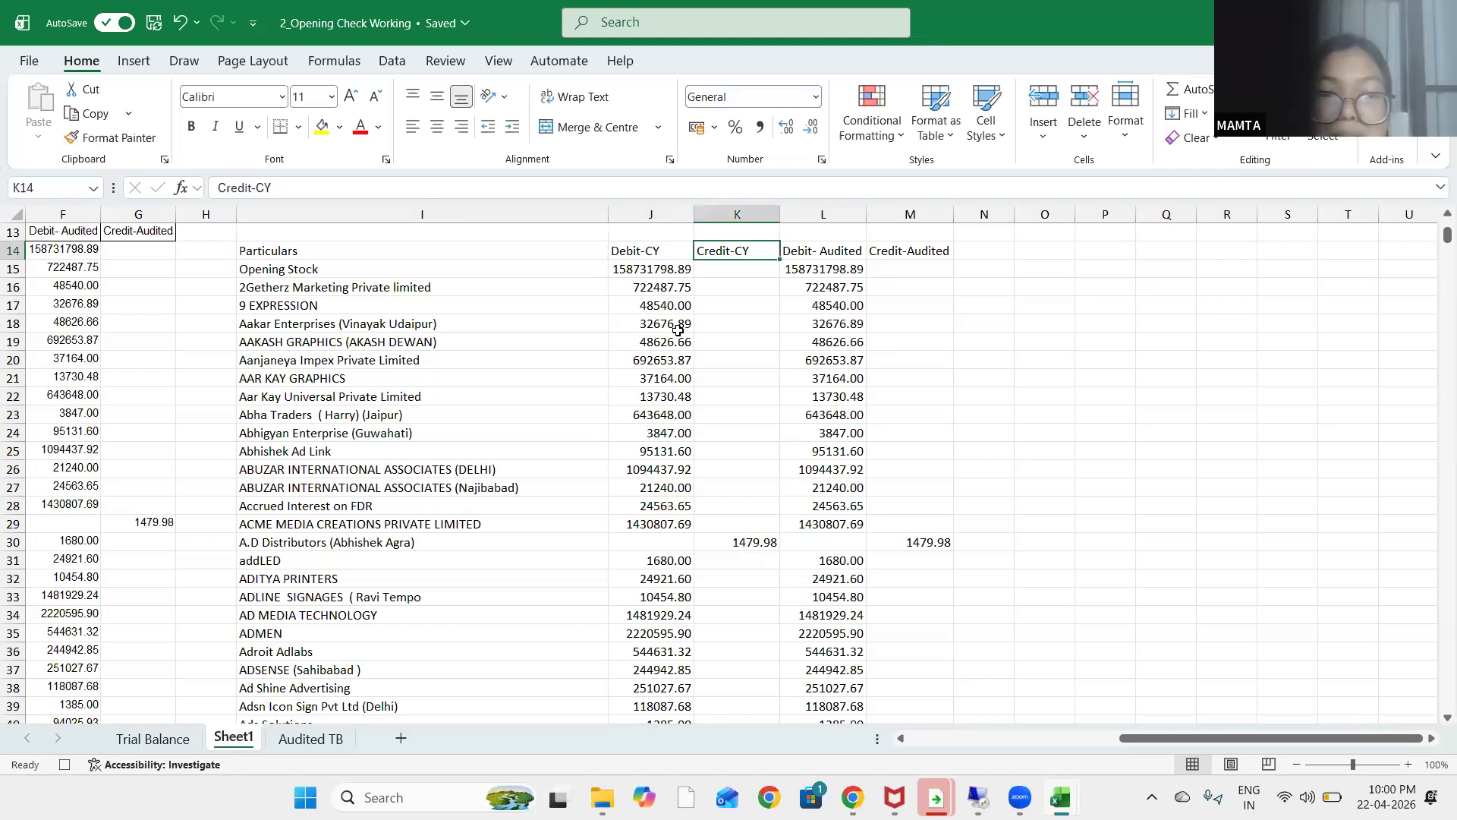
{"action": "key", "text": "Right"}
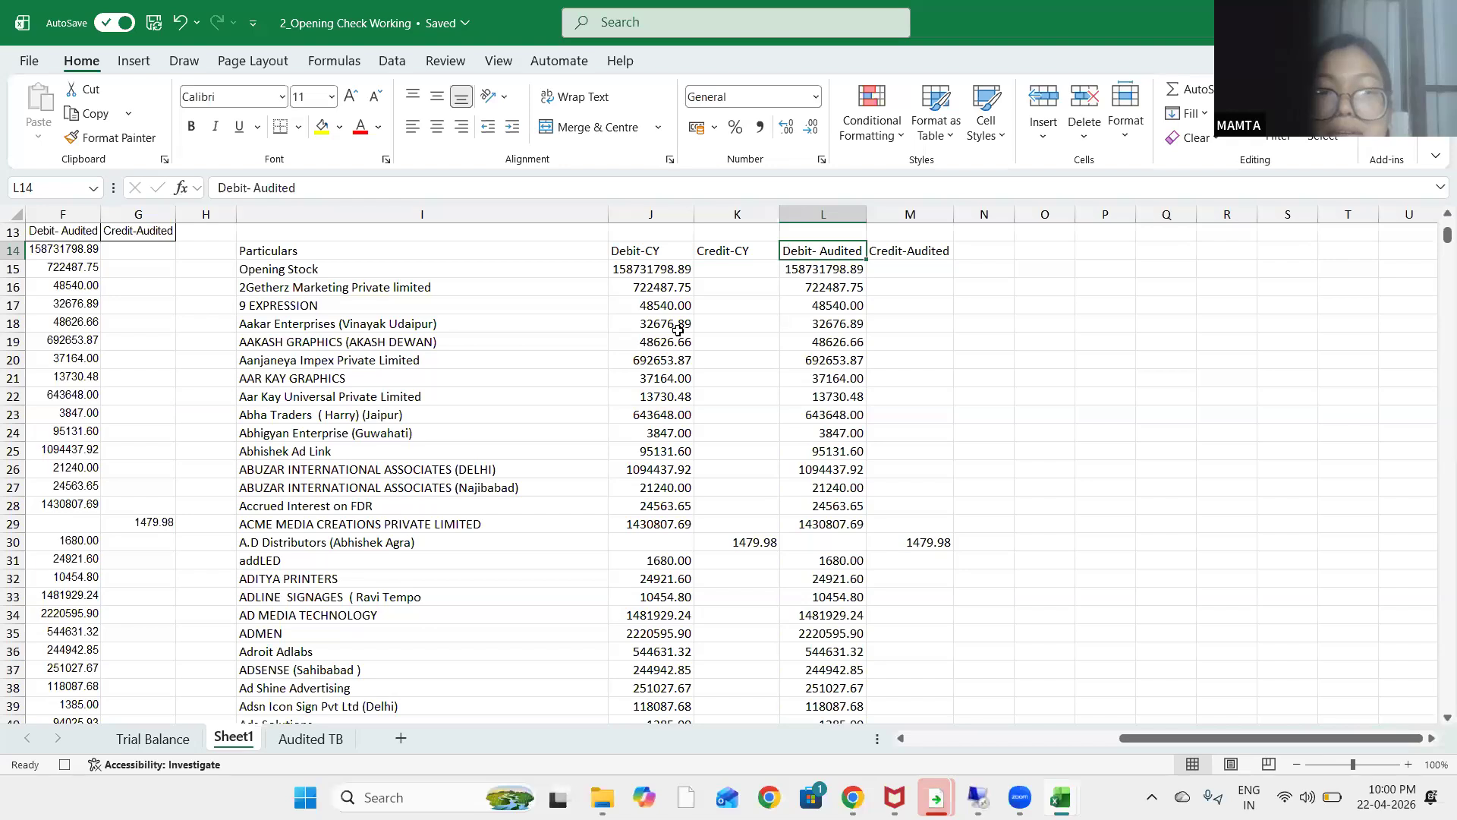
{"action": "key", "text": "Right"}
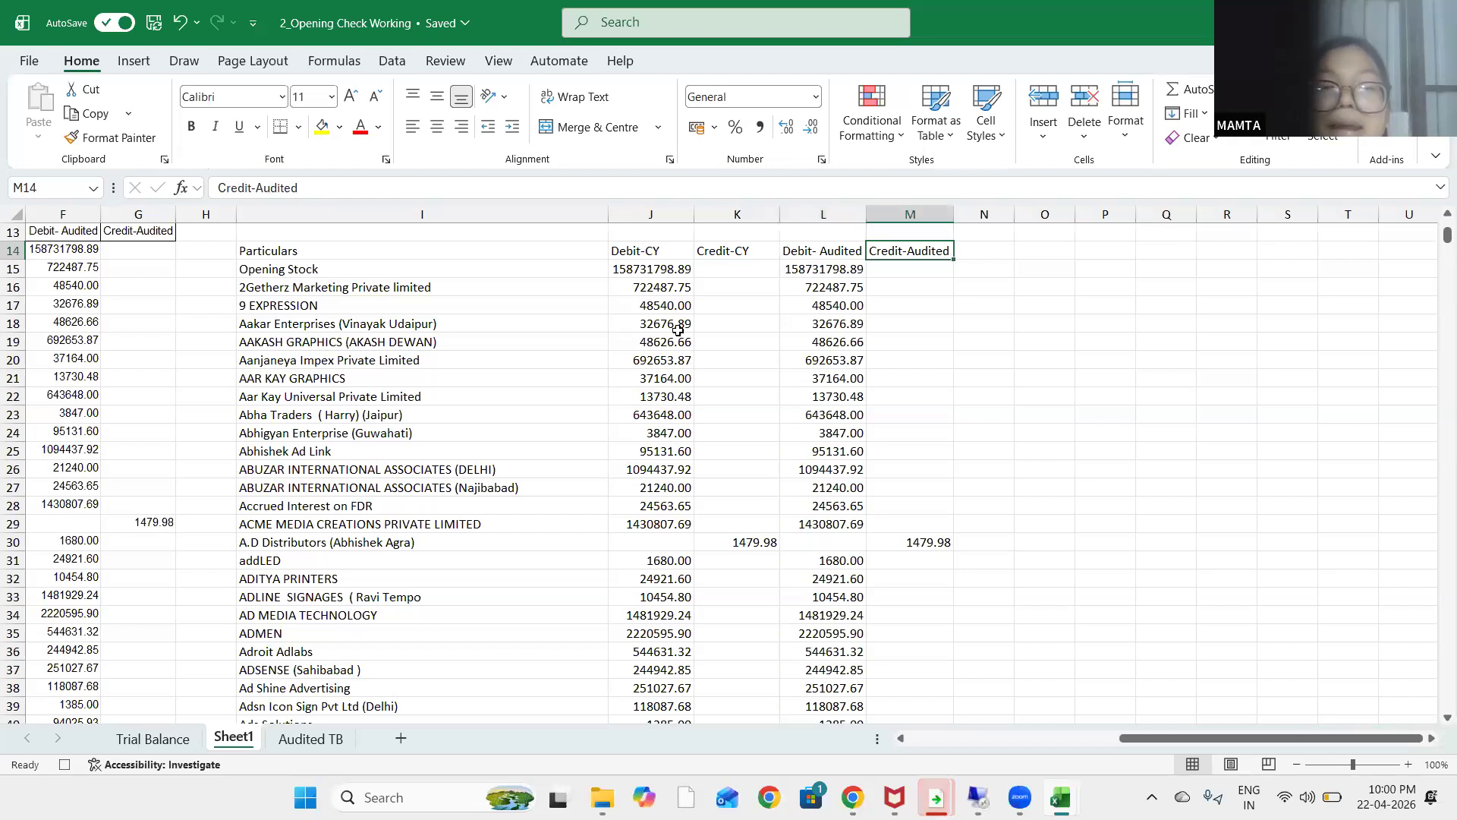
{"action": "key", "text": "Left"}
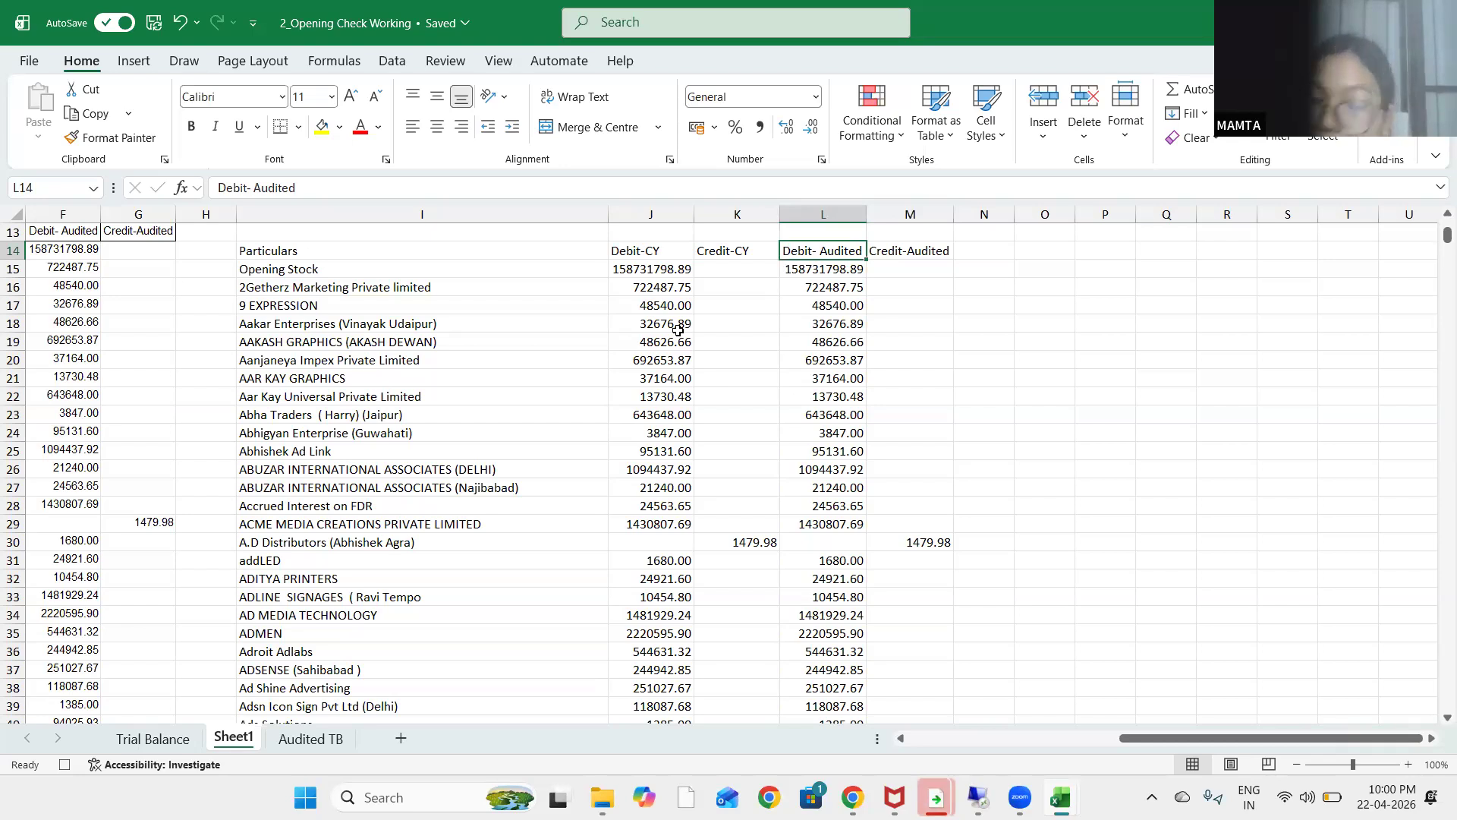
{"action": "key", "text": "Left"}
{"action": "key", "text": "Left"}
{"action": "key", "text": "Left"}
{"action": "key", "text": "Left"}
{"action": "key", "text": "Left"}
{"action": "key", "text": "Left"}
{"action": "key", "text": "Left"}
{"action": "key", "text": "Left"}
{"action": "key", "text": "Left"}
{"action": "key", "text": "Left"}
{"action": "key", "text": "Left"}
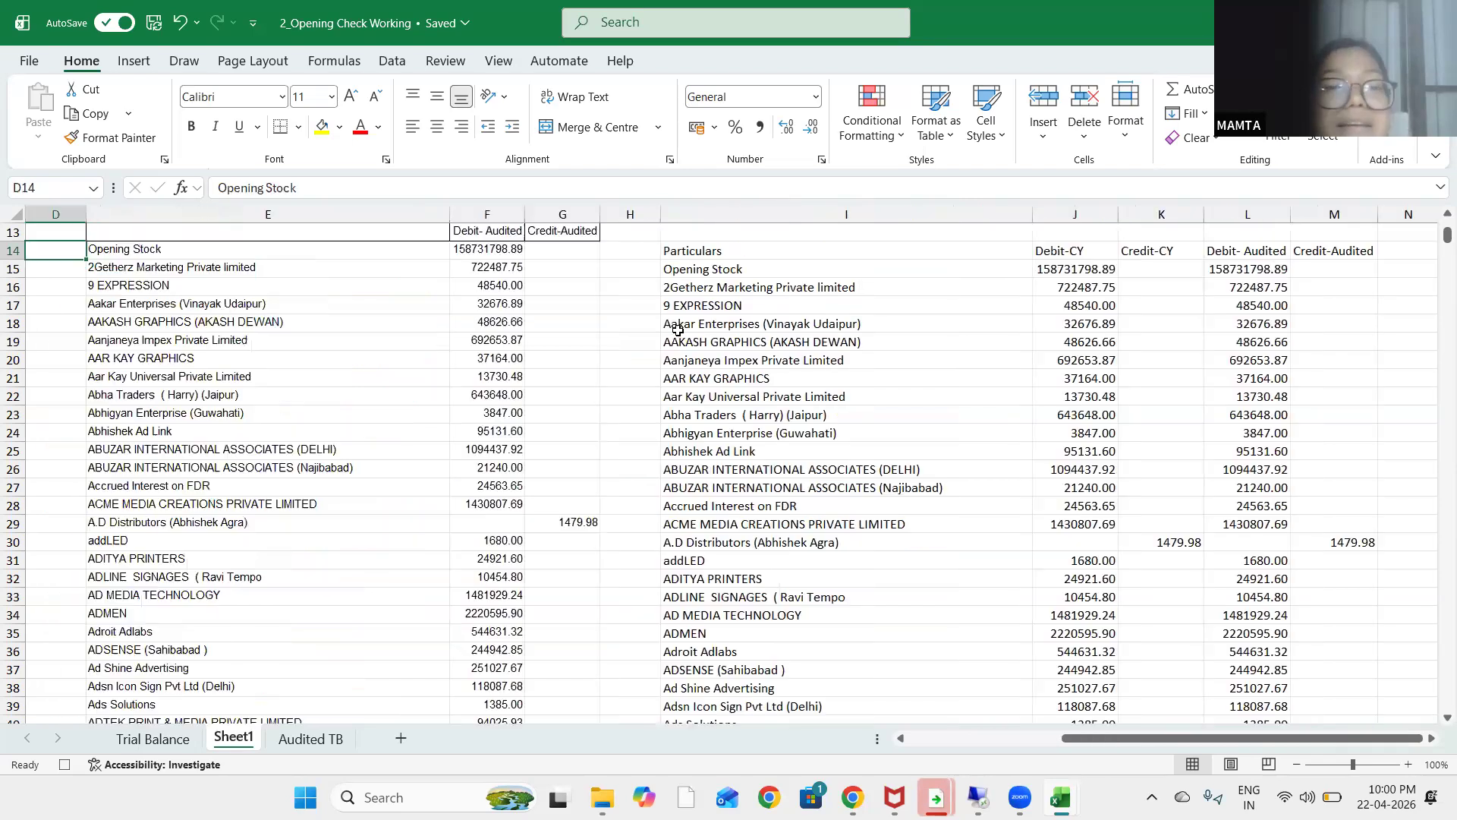
{"action": "key", "text": "Right"}
{"action": "key", "text": "Right"}
{"action": "key", "text": "Right"}
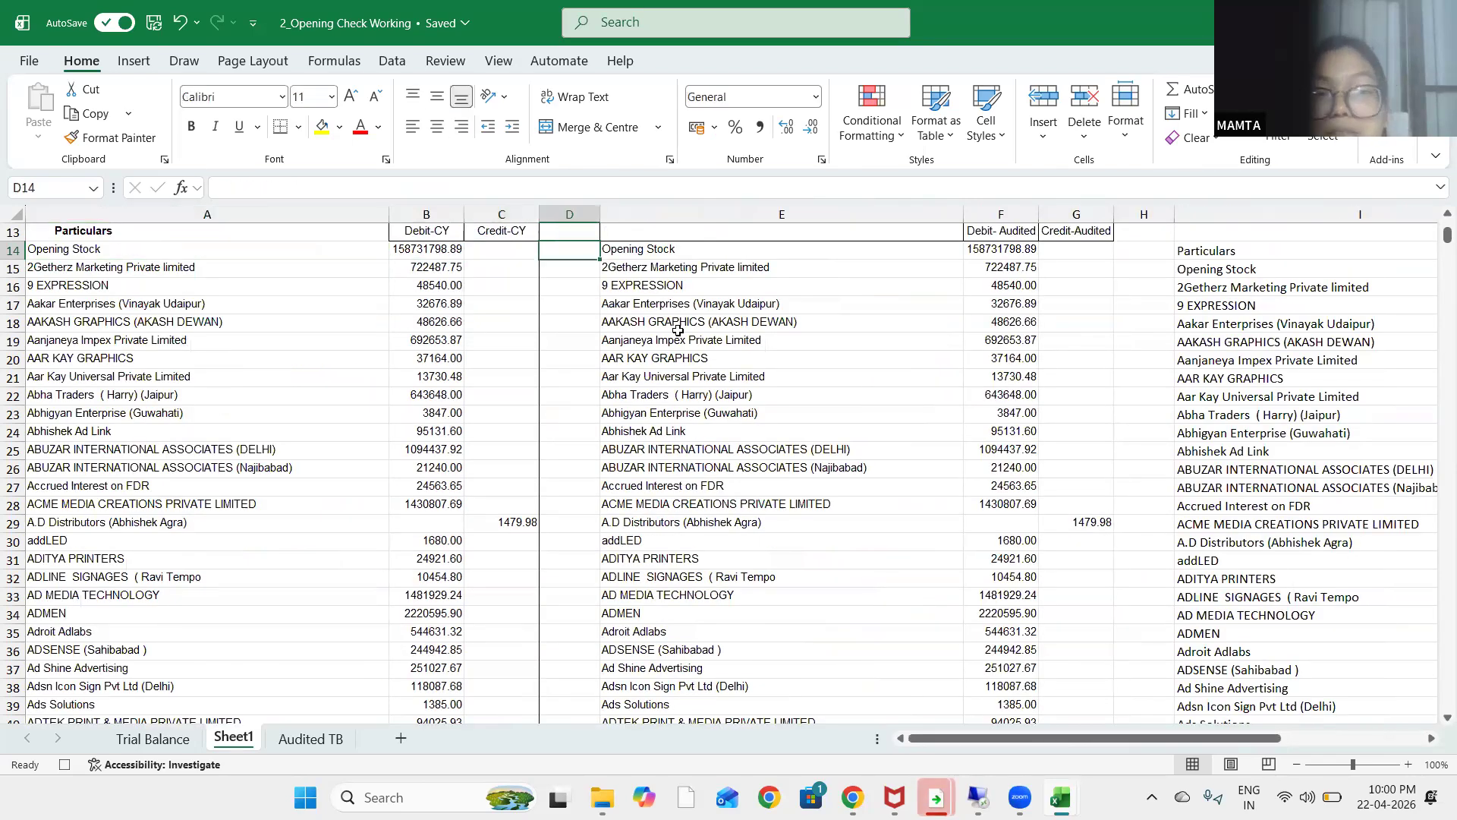
Compare the row 13 headings of both source tables with the row 14 headings of the consolidated table
{"action": "key", "text": "Right"}
{"action": "key", "text": "Up"}
{"action": "key", "text": "Left"}
{"action": "key", "text": "Left"}
{"action": "key", "text": "Left"}
{"action": "key", "text": "Left"}
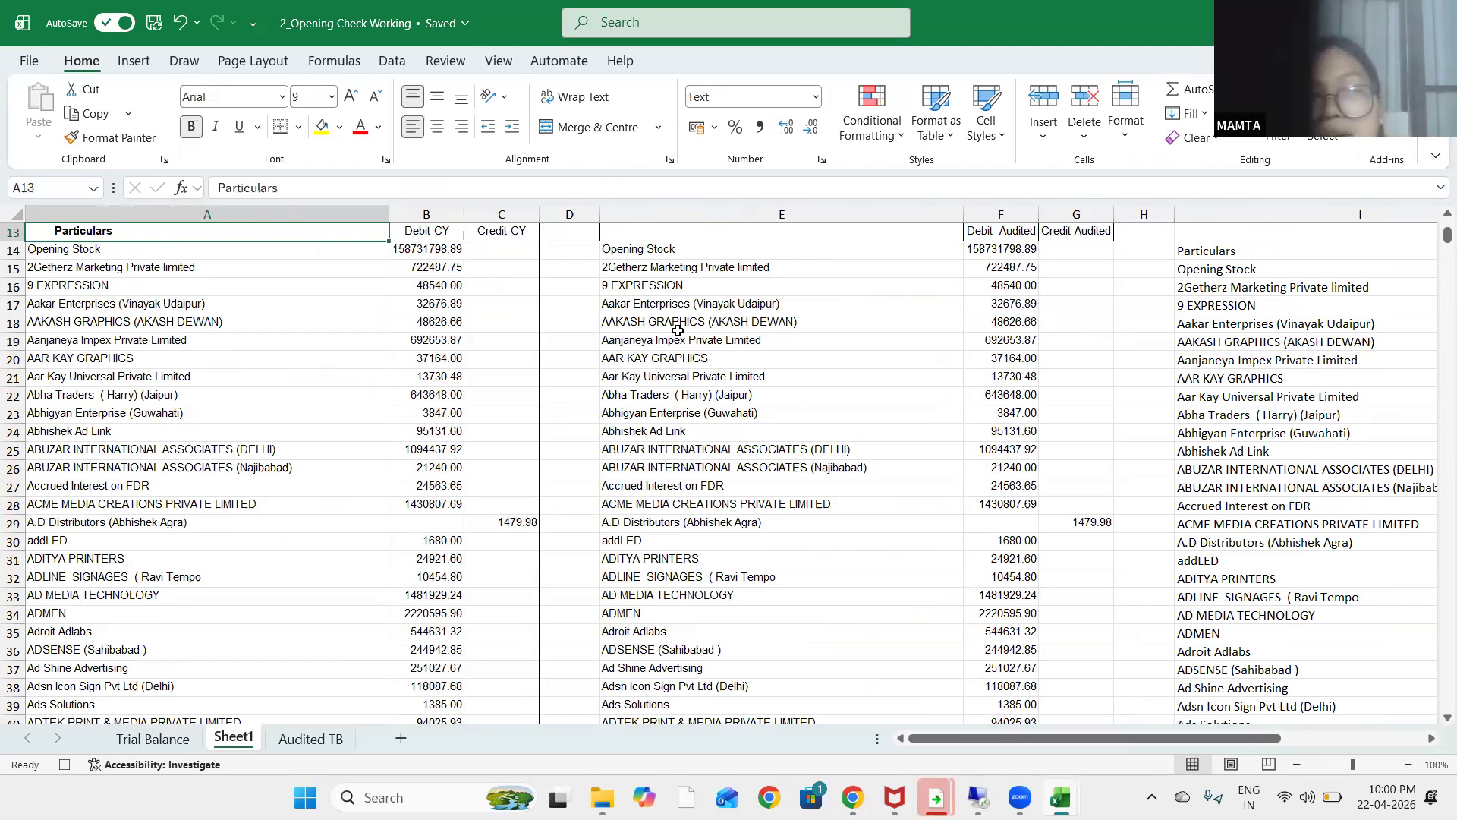
{"action": "key", "text": "Right"}
{"action": "key", "text": "Right"}
{"action": "key", "text": "Right"}
{"action": "key", "text": "Right"}
{"action": "key", "text": "Right"}
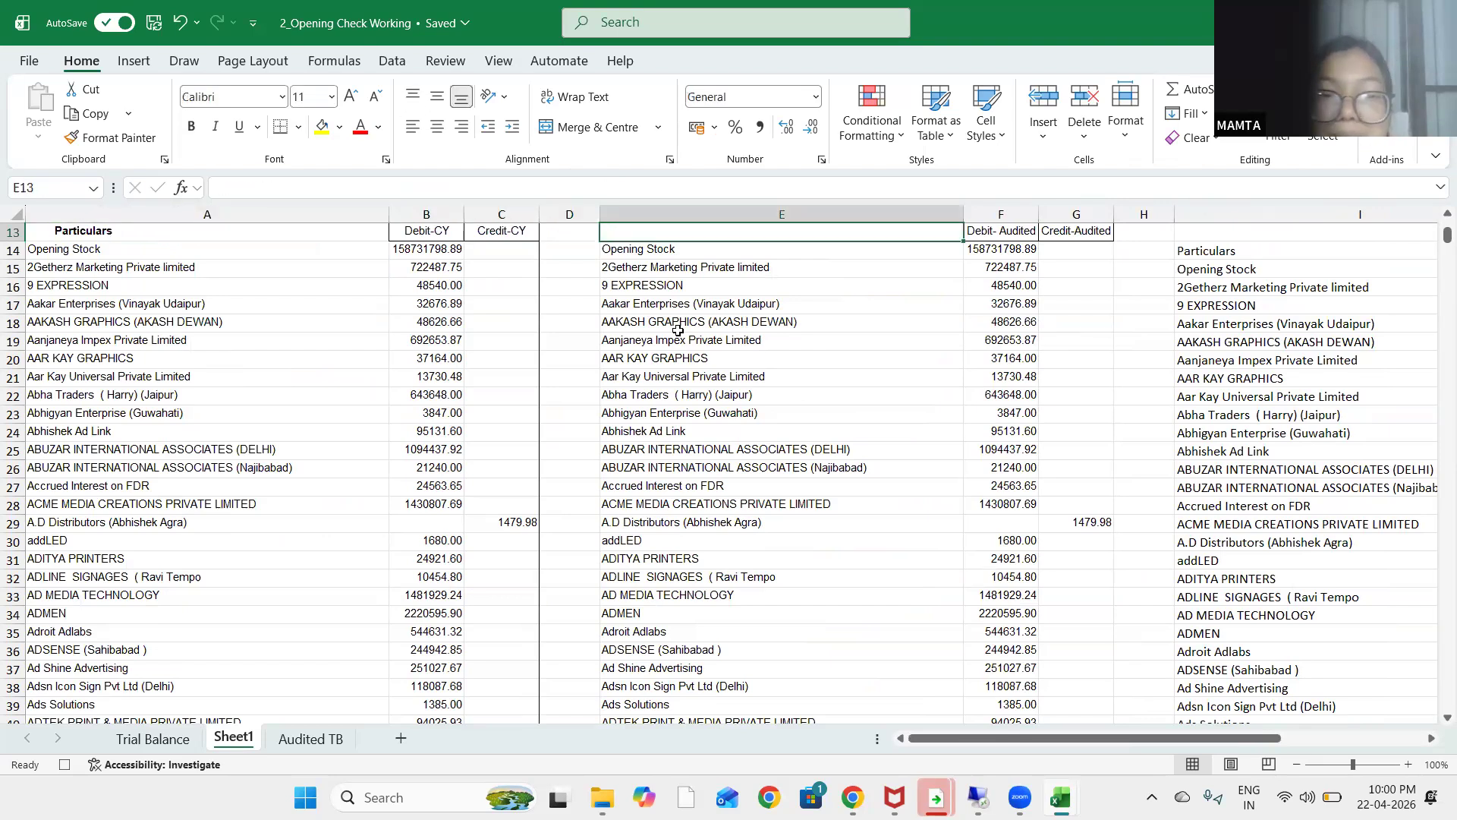
{"action": "key", "text": "Right"}
{"action": "key", "text": "Right"}
{"action": "key", "text": "Right"}
{"action": "key", "text": "Right"}
{"action": "key", "text": "Right"}
{"action": "key", "text": "Right"}
{"action": "key", "text": "Right"}
{"action": "key", "text": "Right"}
{"action": "key", "text": "Right"}
{"action": "key", "text": "Right"}
{"action": "key", "text": "Right"}
{"action": "key", "text": "Down"}
{"action": "key", "text": "Down"}
{"action": "key", "text": "Left"}
{"action": "key", "text": "Left"}
{"action": "key", "text": "Left"}
{"action": "key", "text": "Left"}
{"action": "key", "text": "Left"}
{"action": "key", "text": "Up"}
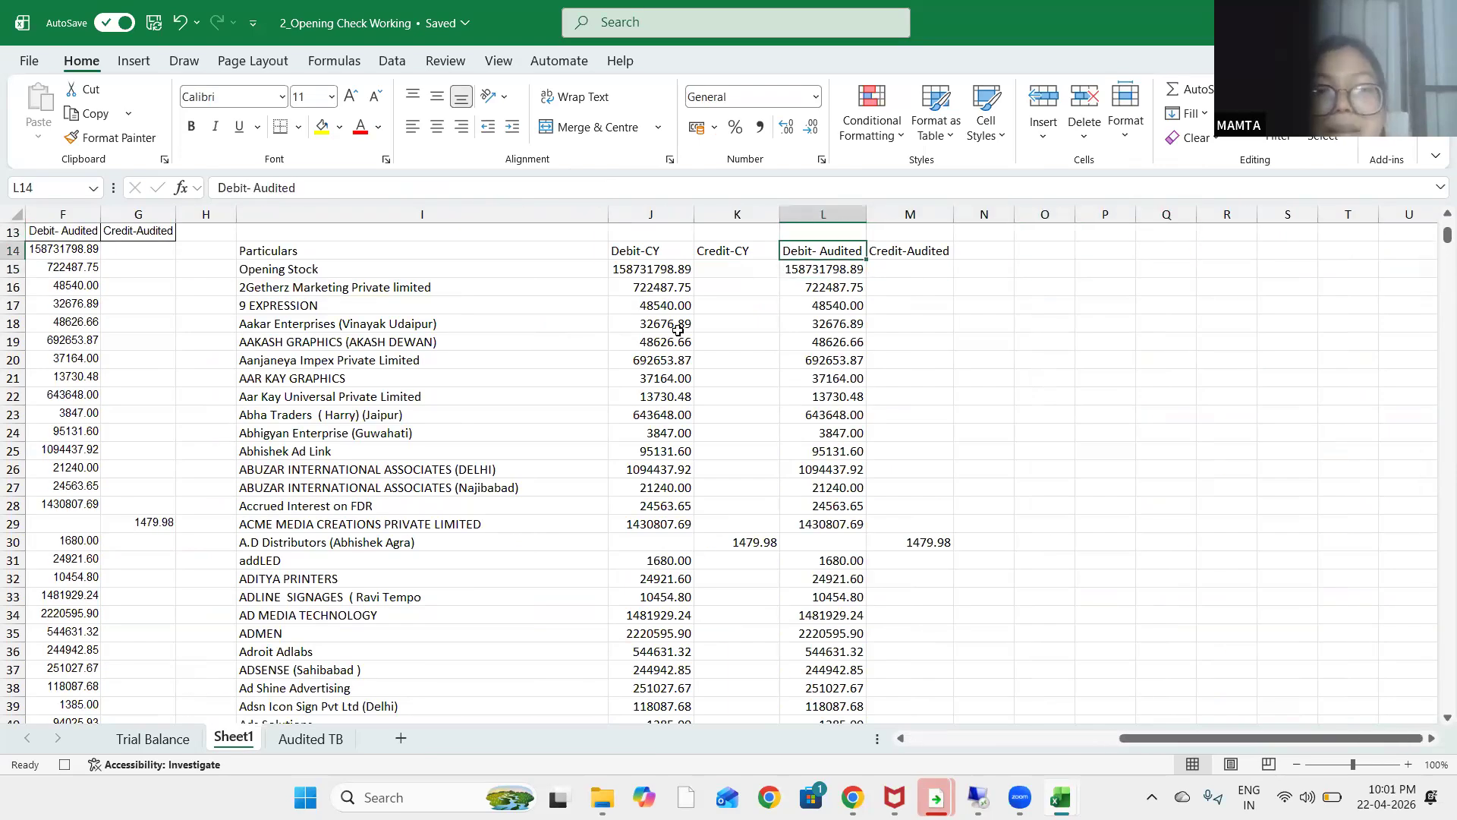
{"action": "key", "text": "Left"}
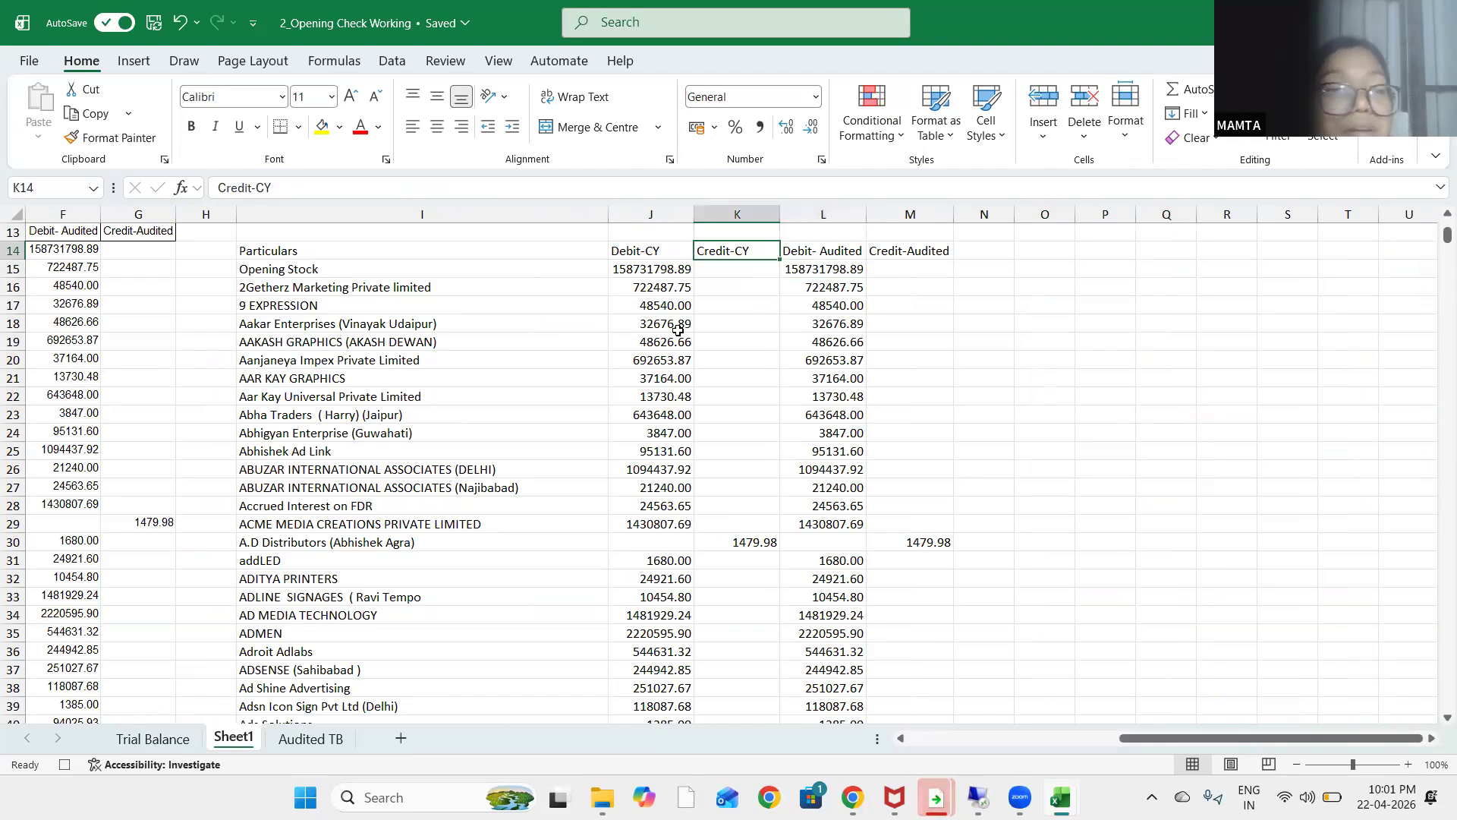
{"action": "key", "text": "Home"}
{"action": "key", "text": "Right"}
{"action": "key", "text": "Right"}
{"action": "key", "text": "Right"}
{"action": "key", "text": "Right"}
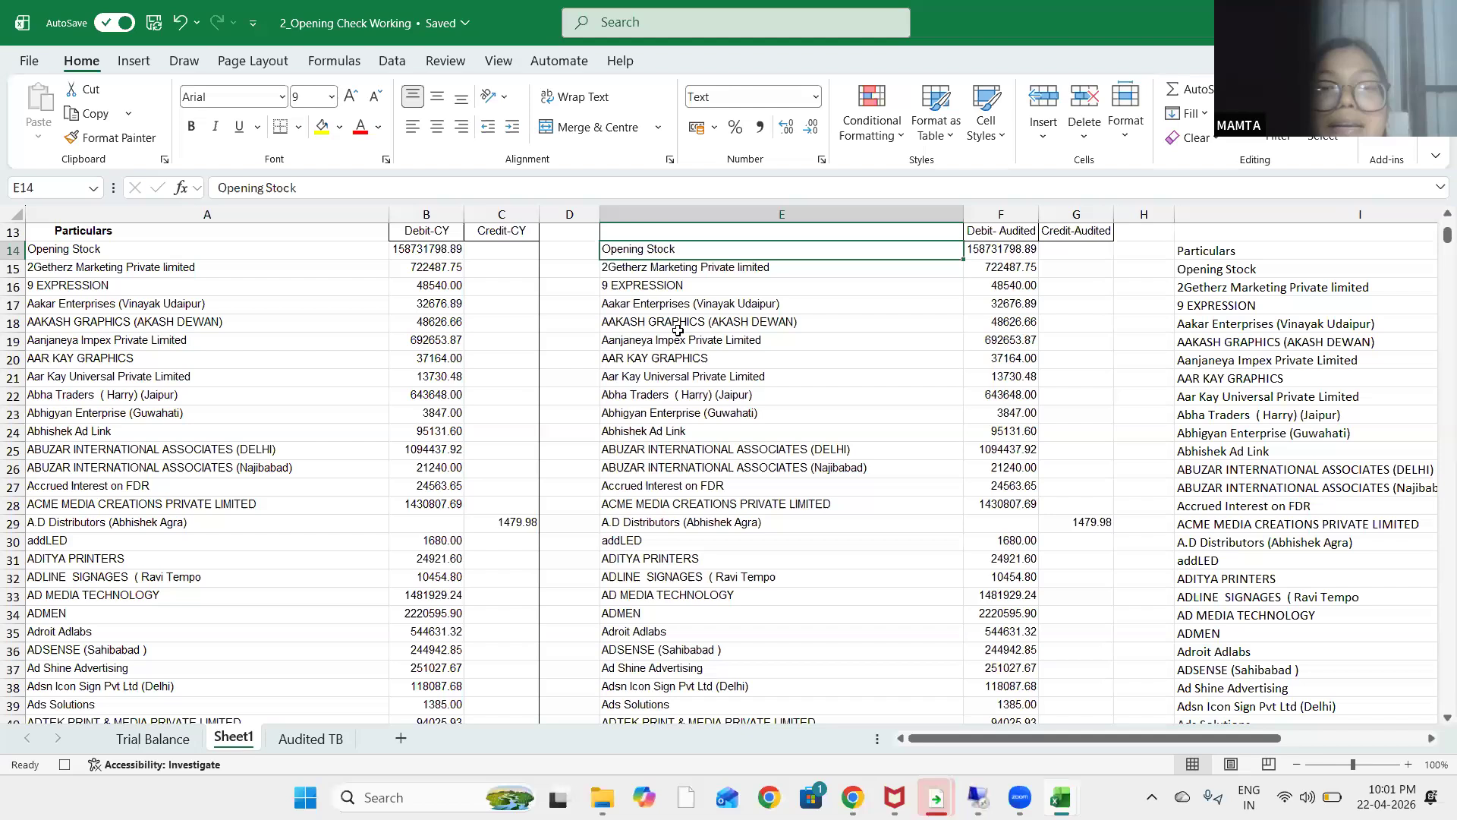
{"action": "key", "text": "Up"}
{"action": "key", "text": "Right"}
{"action": "key", "text": "Right"}
{"action": "key", "text": "Right"}
{"action": "key", "text": "Right"}
{"action": "key", "text": "Right"}
{"action": "key", "text": "Right"}
{"action": "key", "text": "Right"}
{"action": "key", "text": "Right"}
{"action": "key", "text": "Right"}
{"action": "key", "text": "Right"}
{"action": "key", "text": "Right"}
{"action": "key", "text": "Right"}
{"action": "key", "text": "Right"}
{"action": "key", "text": "Right"}
{"action": "key", "text": "Right"}
{"action": "key", "text": "Right"}
{"action": "key", "text": "Right"}
{"action": "key", "text": "Right"}
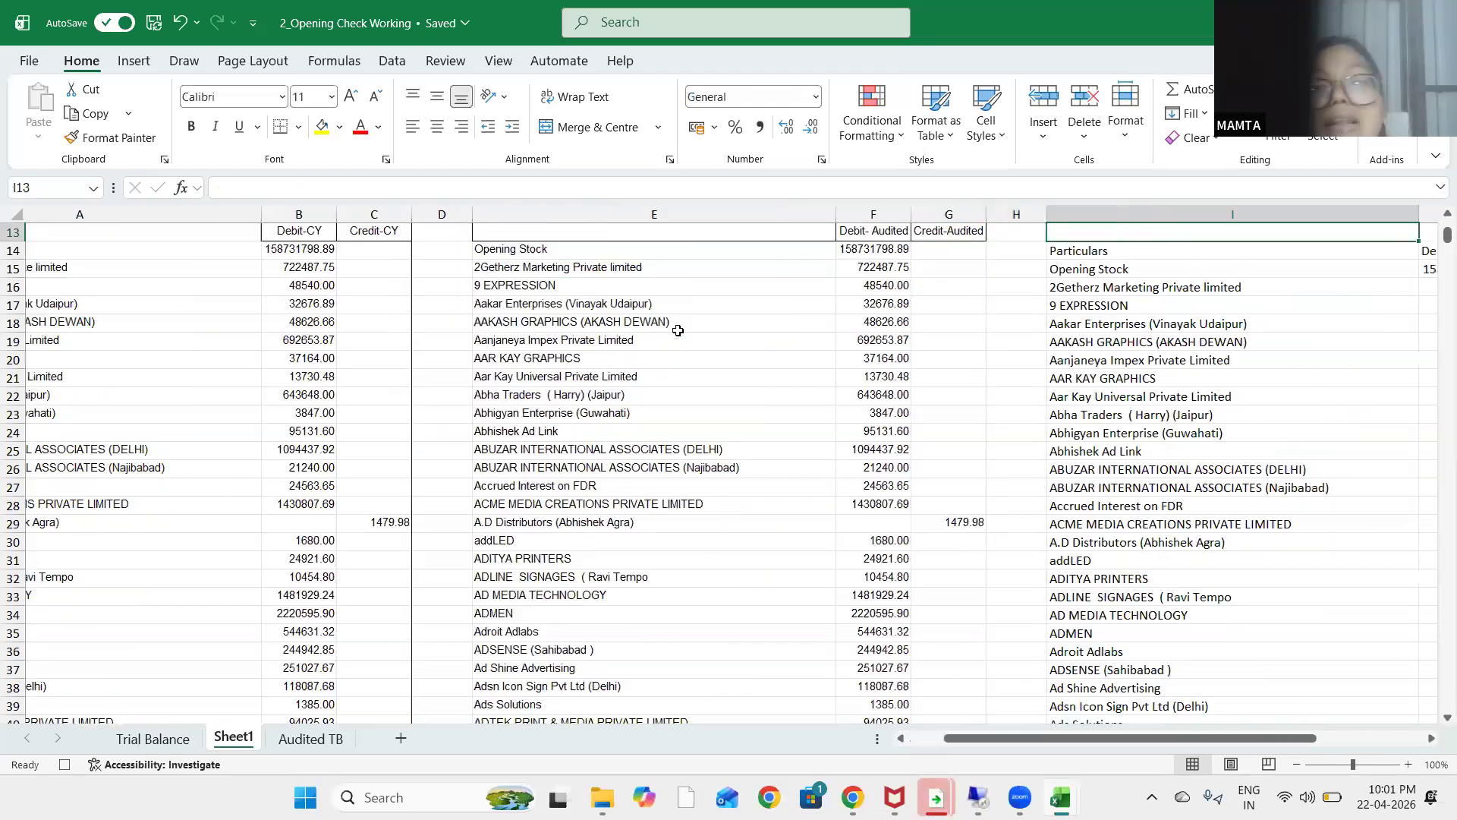
{"action": "key", "text": "Down"}
{"action": "key", "text": "Down"}
{"action": "key", "text": "Left"}
{"action": "key", "text": "Left"}
{"action": "key", "text": "Left"}
{"action": "key", "text": "Left"}
{"action": "key", "text": "Left"}
{"action": "key", "text": "Left"}
{"action": "key", "text": "Left"}
{"action": "key", "text": "Left"}
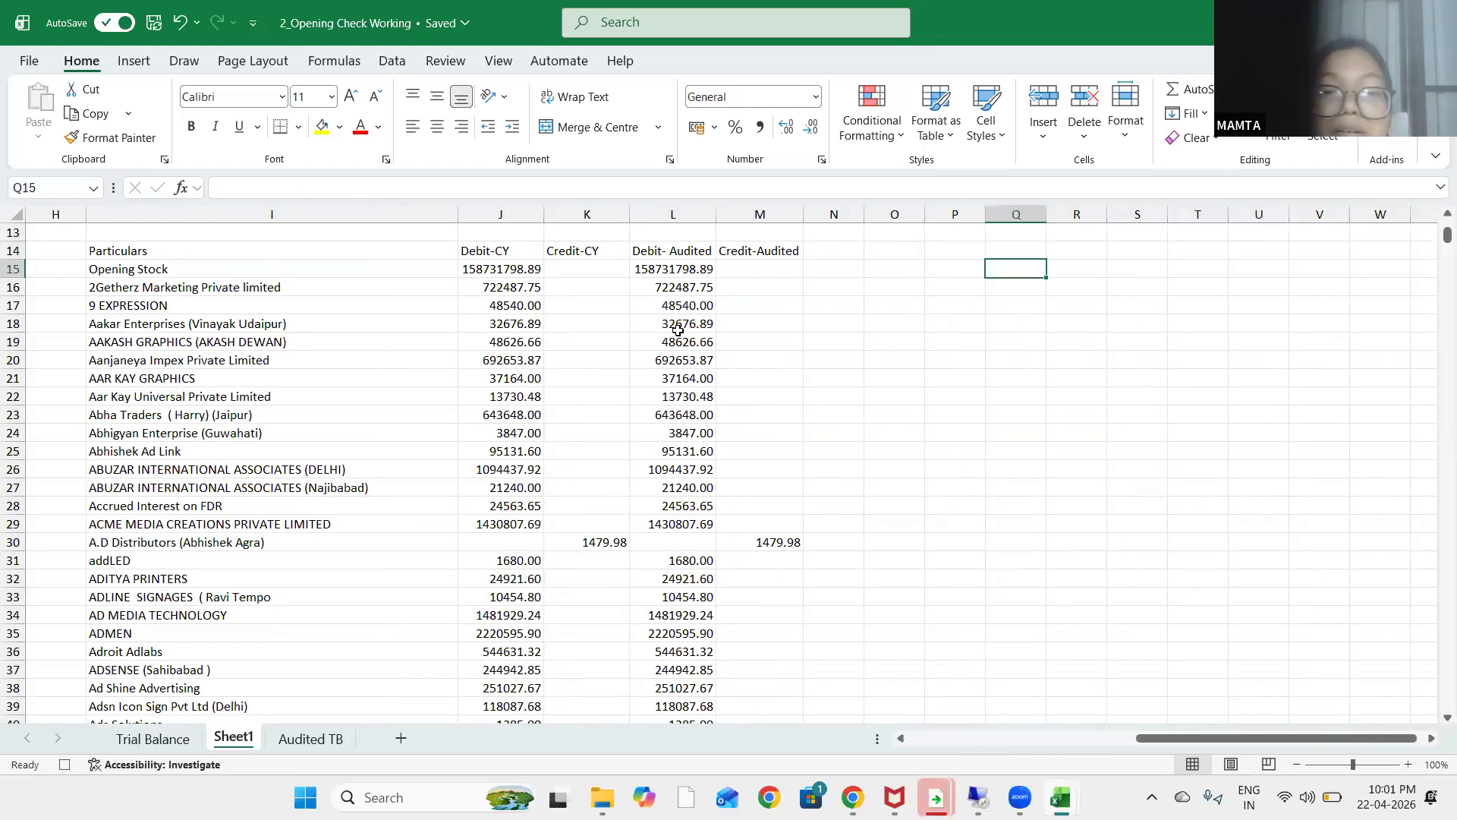
Add a "Diff" heading in N14, beside the Credit-Audited column of the consolidated table
{"action": "key", "text": "Up"}
{"action": "key", "text": "Left"}
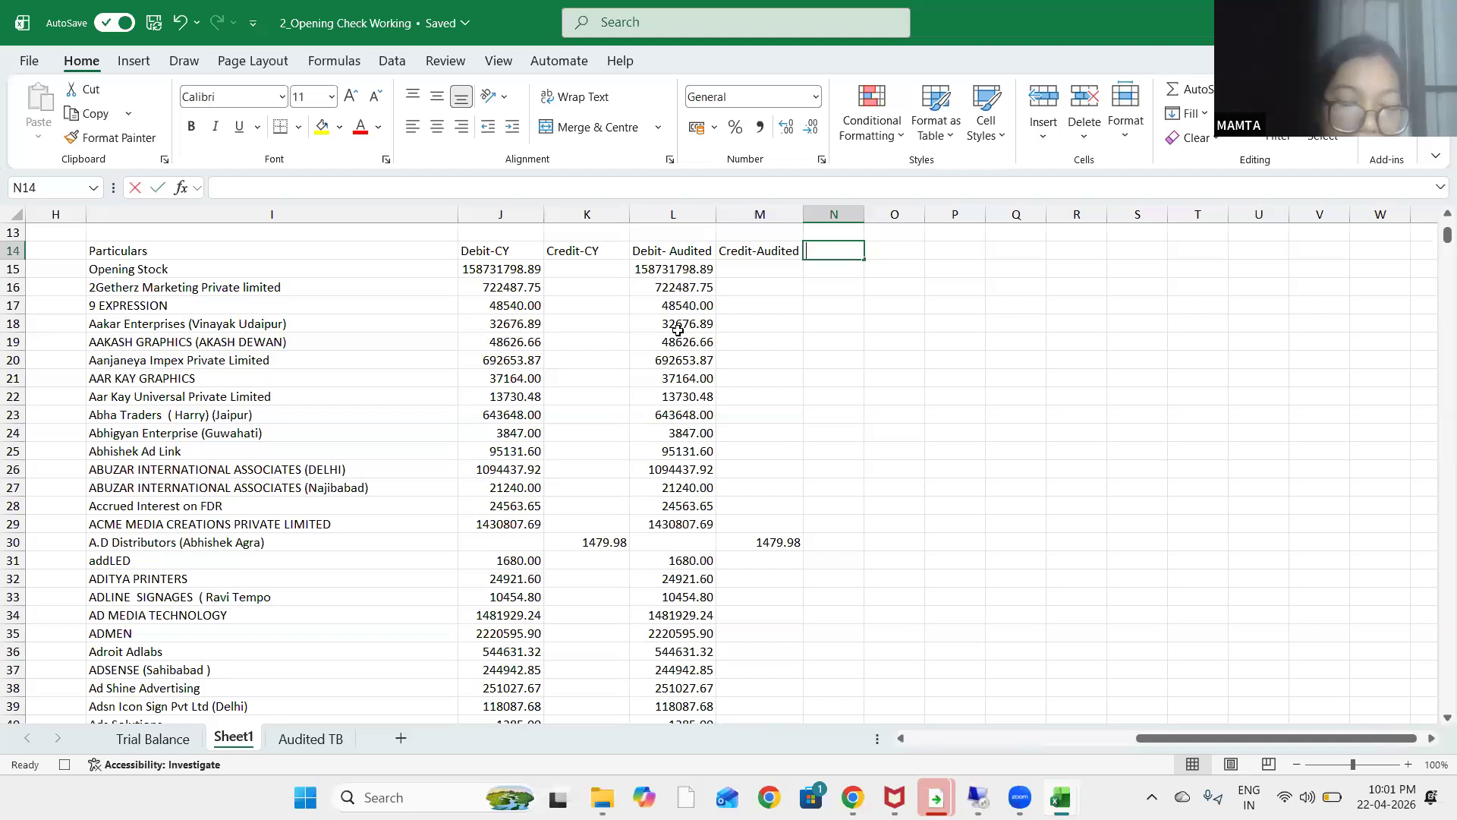
{"action": "type", "text": "Diff"}
{"action": "key", "text": "Return"}
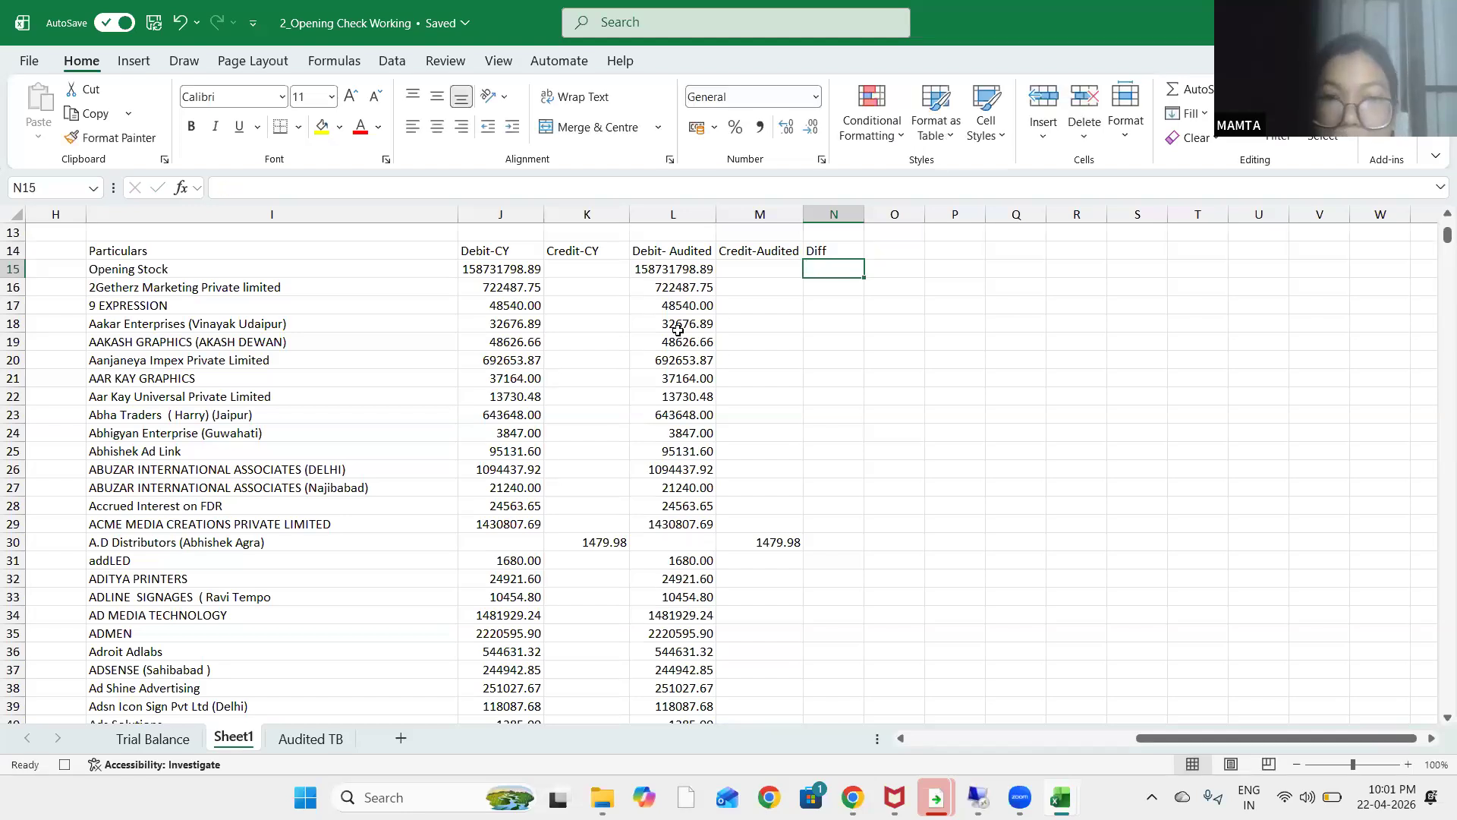
Calculate the Opening Stock debit difference in N15 as Debit-CY minus Debit- Audited with =J15-L15
{"action": "type", "text": "="}
{"action": "key", "text": "Left"}
{"action": "key", "text": "Left"}
{"action": "key", "text": "Left"}
{"action": "key", "text": "Left"}
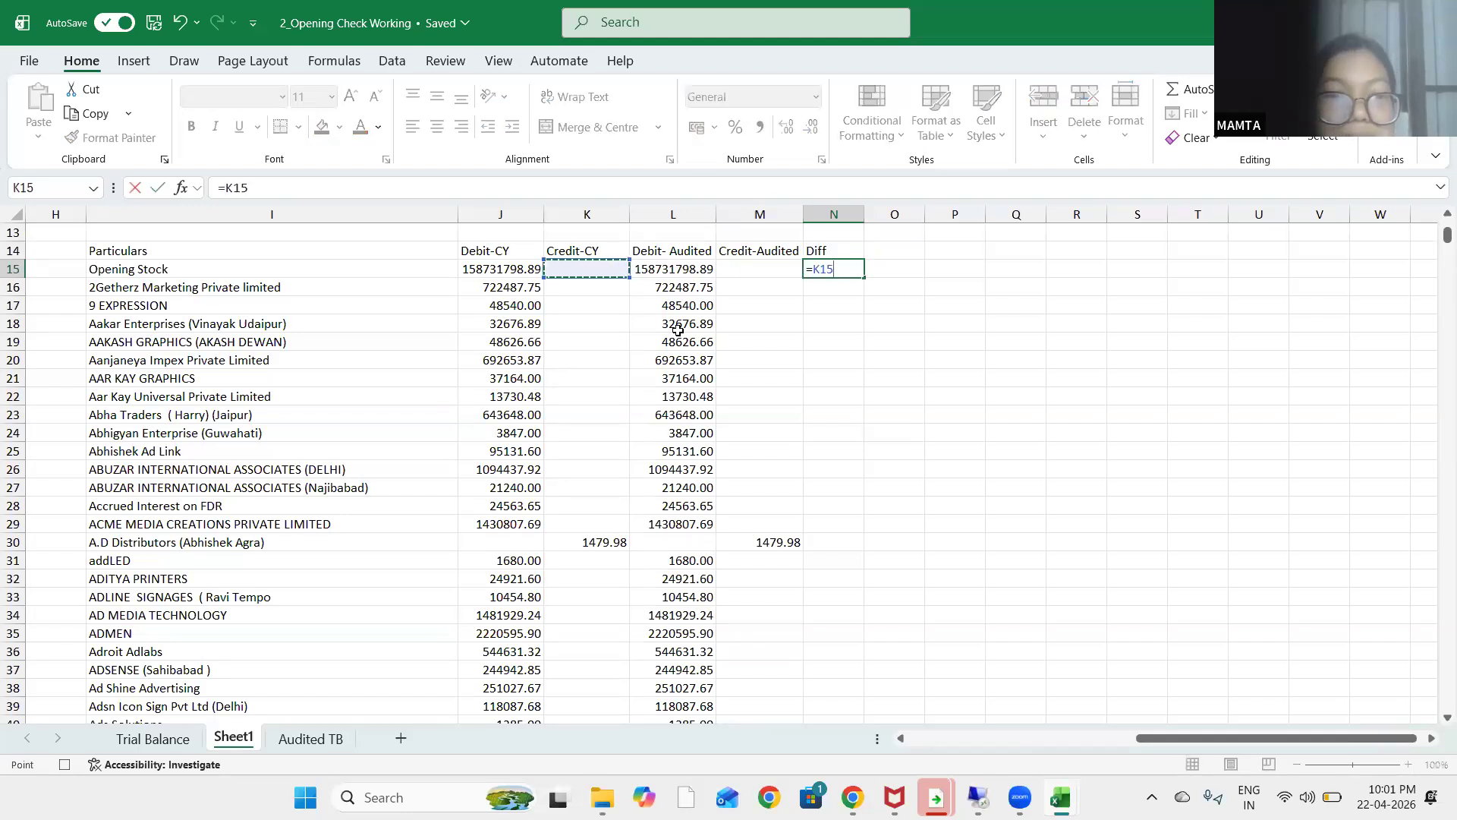
{"action": "type", "text": "-"}
{"action": "key", "text": "Left"}
{"action": "key", "text": "Left"}
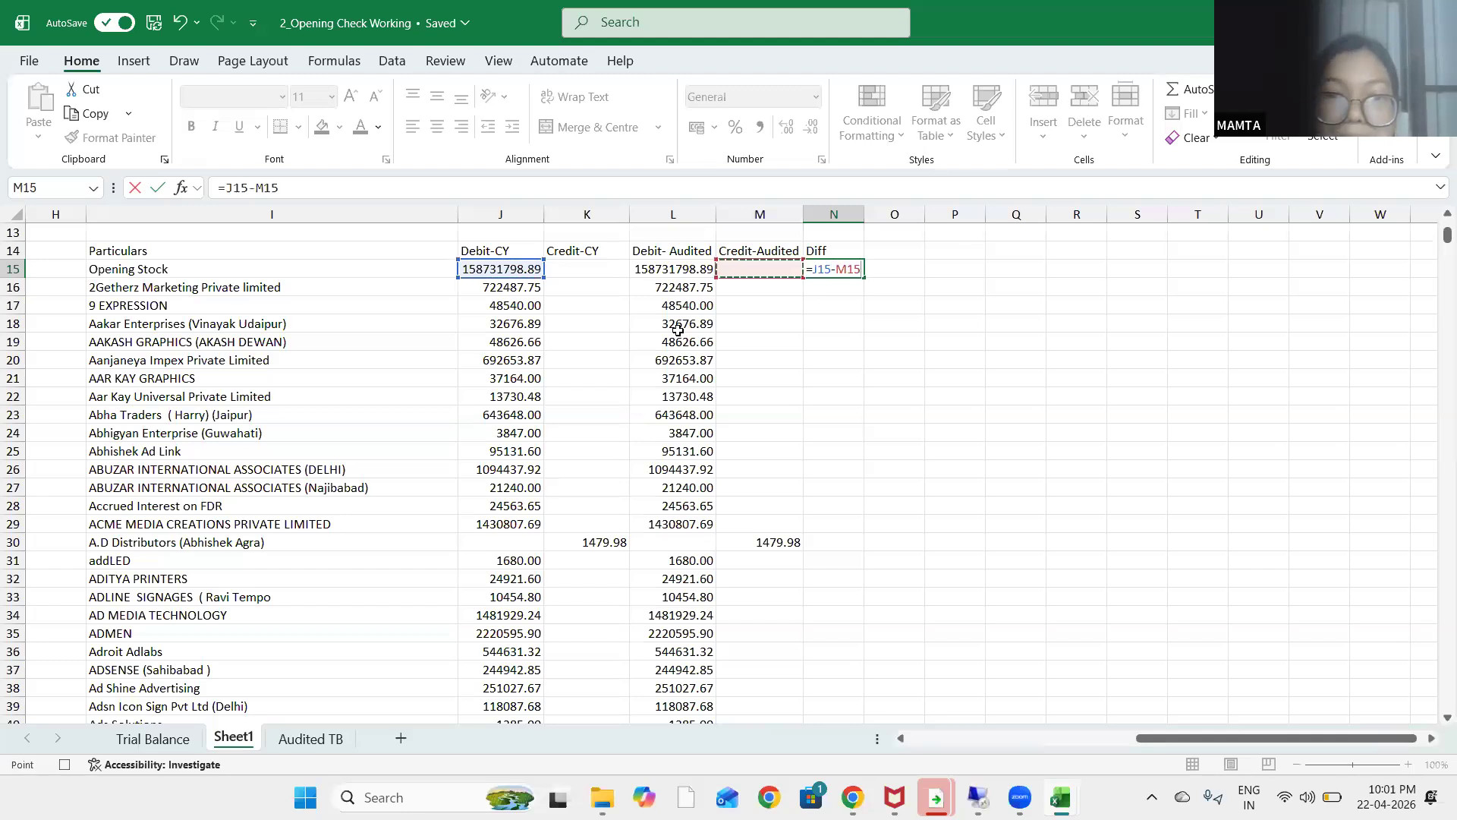
{"action": "key", "text": "Return"}
Change the difference column heading in N14 to "Diff-Debit"
{"action": "key", "text": "Down"}
{"action": "key", "text": "Down"}
{"action": "key", "text": "Up"}
{"action": "key", "text": "Up"}
{"action": "key", "text": "Up"}
{"action": "key", "text": "Up"}
{"action": "key", "text": "F2"}
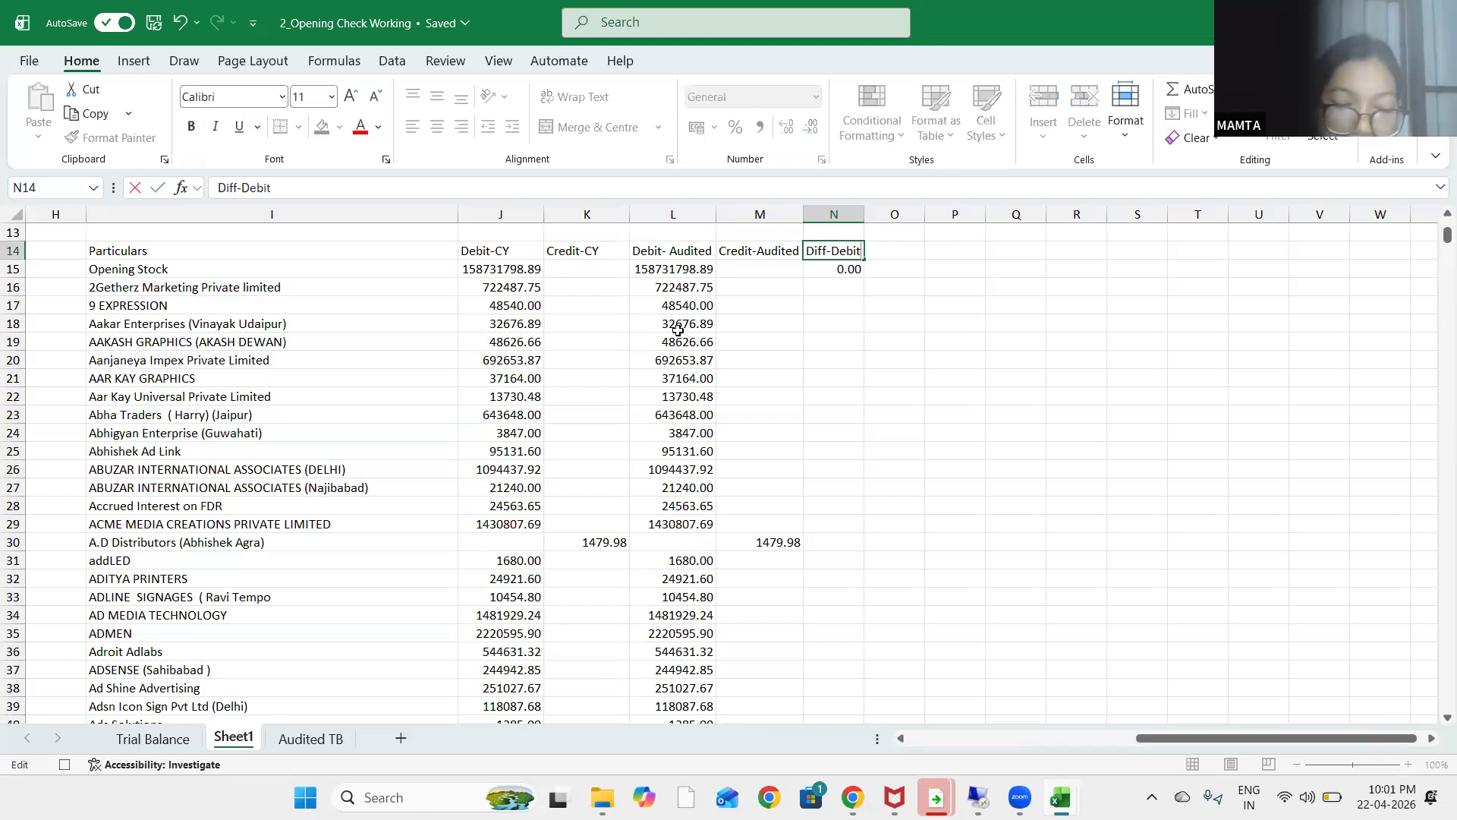
{"action": "key", "text": "Return"}
Enter "Diff- Credit" as the heading of the adjacent column in O14
{"action": "key", "text": "Up"}
{"action": "key", "text": "Right"}
{"action": "type", "text": "D"}
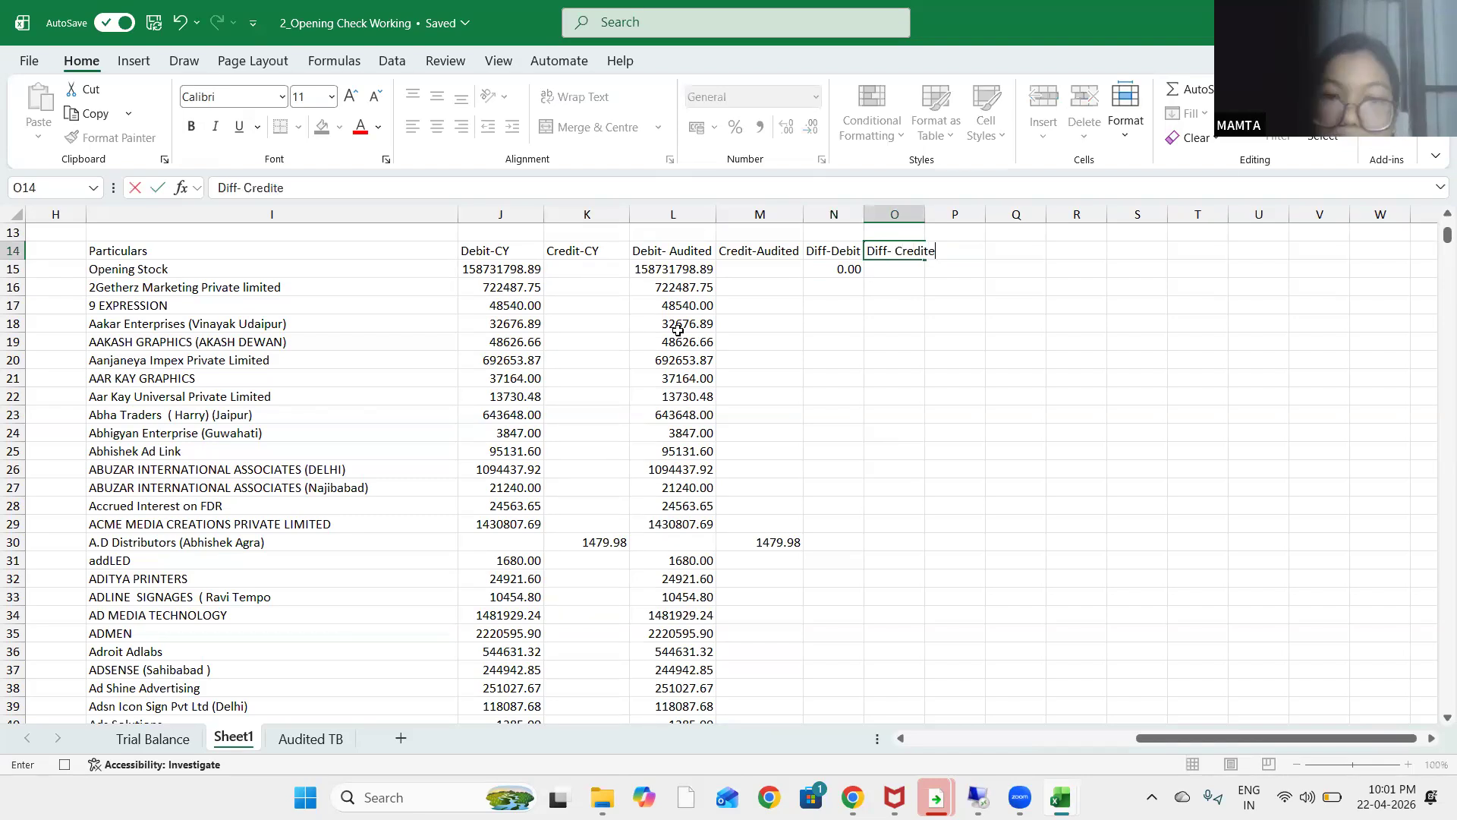
{"action": "key", "text": "Return"}
Try the formula =K15-L15 in O15 for the Opening Stock credit difference
{"action": "type", "text": "="}
{"action": "key", "text": "Left"}
{"action": "key", "text": "Left"}
{"action": "key", "text": "Left"}
{"action": "key", "text": "Left"}
{"action": "type", "text": "-"}
{"action": "key", "text": "Left"}
{"action": "key", "text": "Left"}
{"action": "key", "text": "Left"}
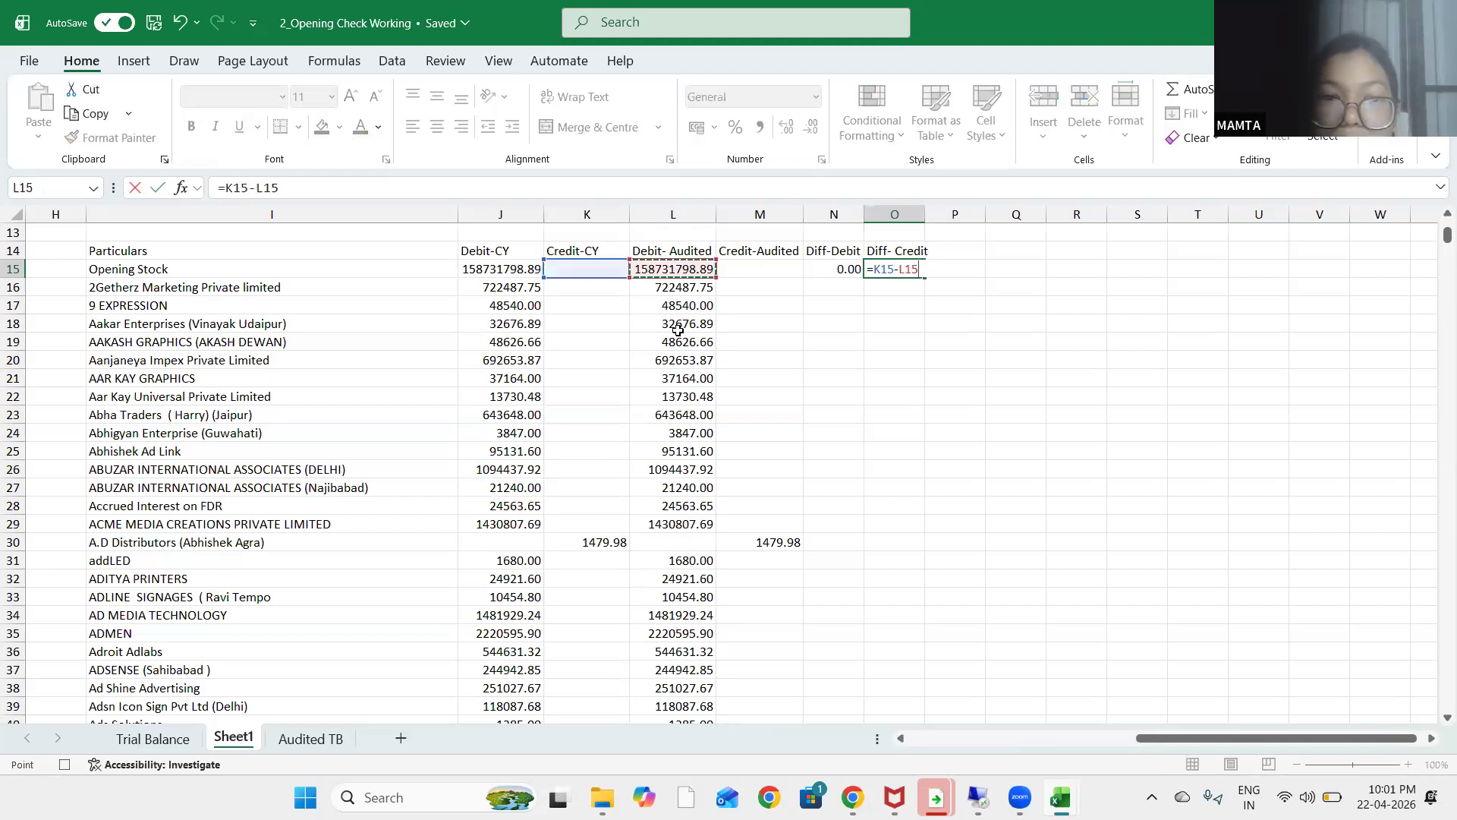
{"action": "key", "text": "ctrl+Return"}
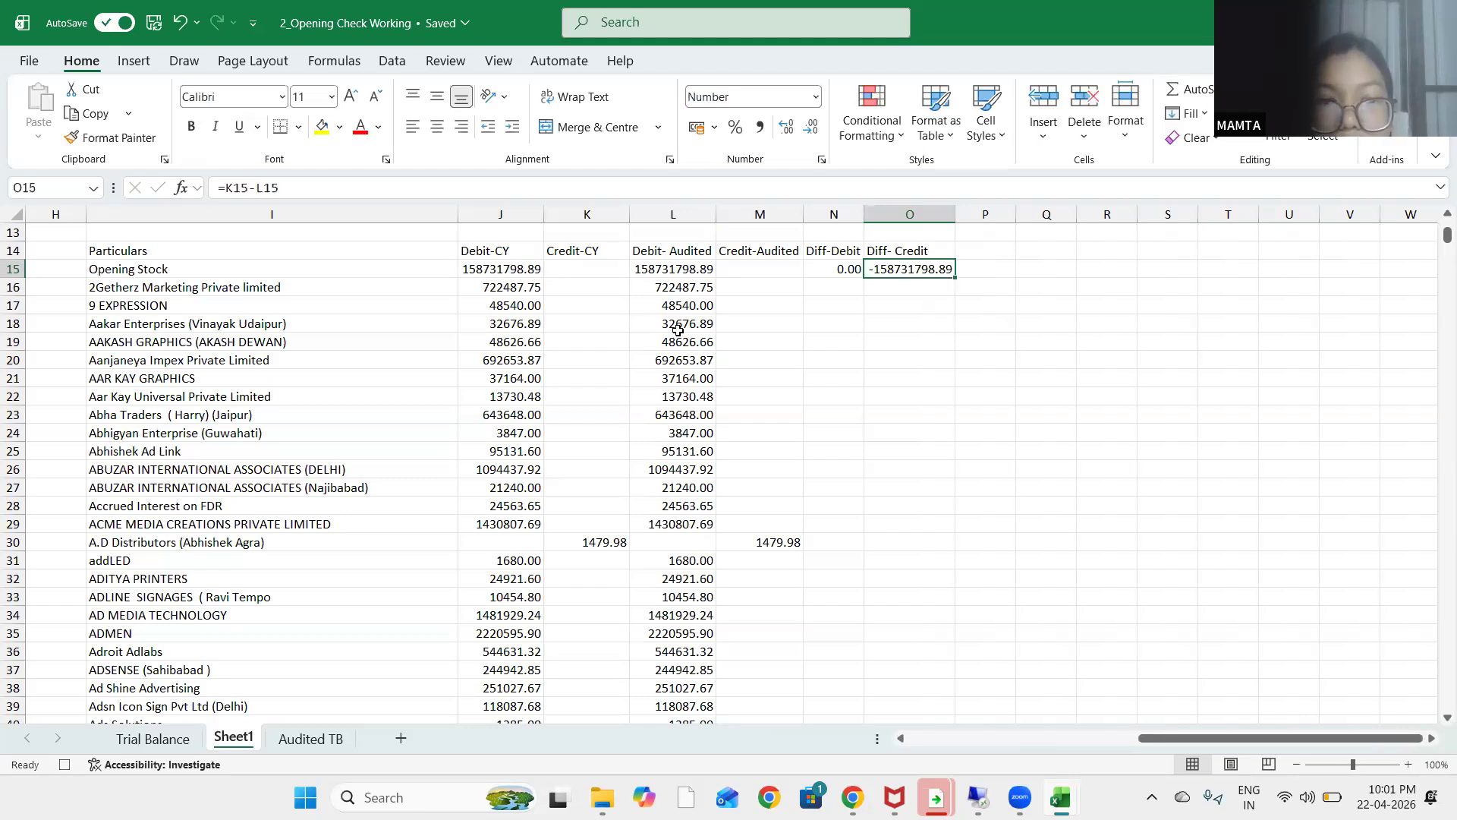
Calculate the credit difference in O15 as Credit-CY minus Credit-Audited with =K15-M15
{"action": "type", "text": "="}
{"action": "key", "text": "Left"}
{"action": "key", "text": "Left"}
{"action": "key", "text": "Left"}
{"action": "key", "text": "Left"}
{"action": "type", "text": "-"}
{"action": "key", "text": "Left"}
{"action": "key", "text": "Left"}
{"action": "key", "text": "ctrl+Return"}
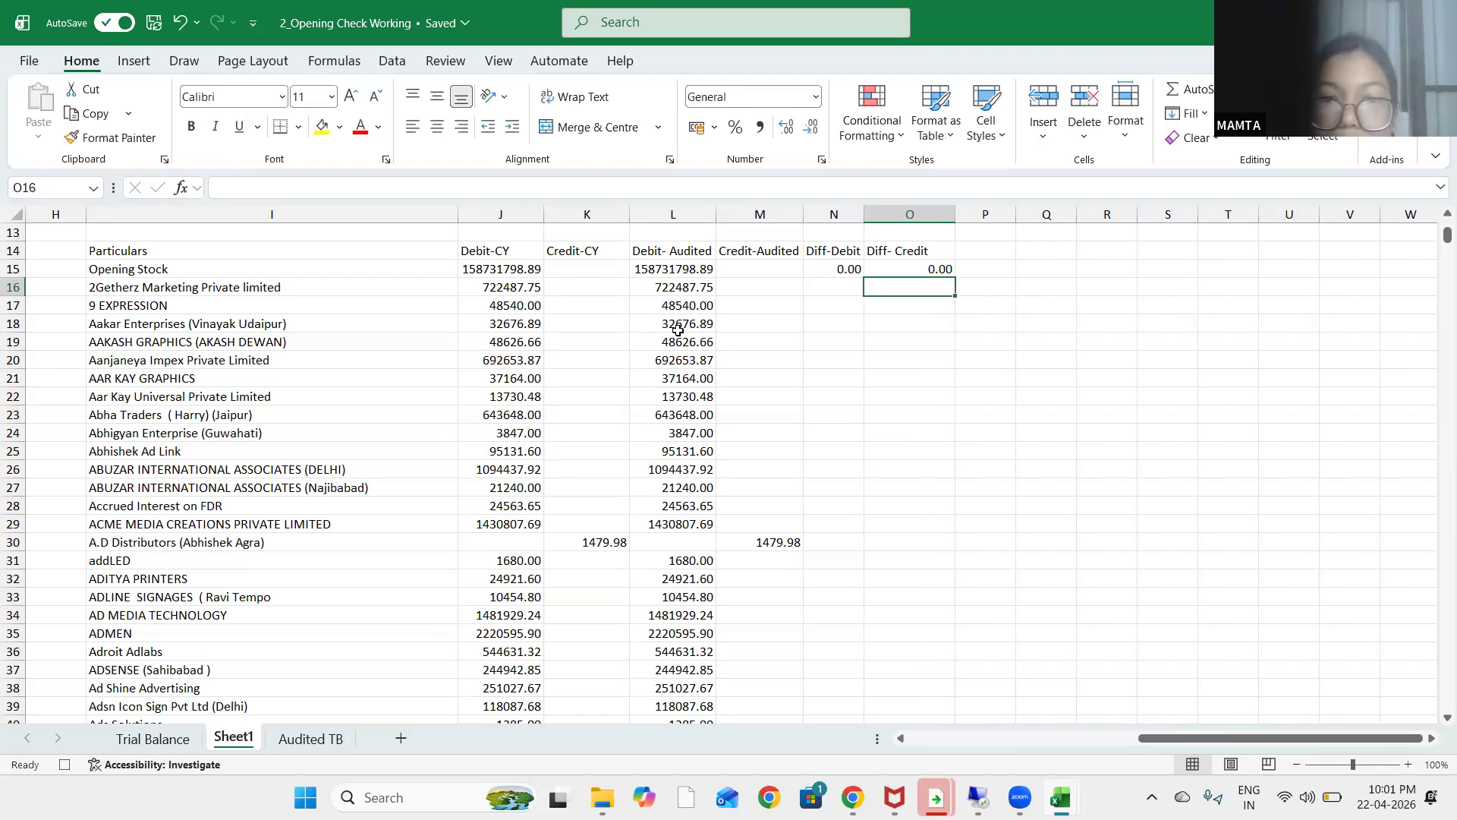
Fill the Diff-Debit and Diff- Credit formulas down columns N and O from row 15 to the last ledger in row 923
{"action": "key", "text": "Left"}
{"action": "key", "text": "Left"}
{"action": "key", "text": "Left"}
{"action": "key", "text": "Left"}
{"action": "key", "text": "Left"}
{"action": "key", "text": "Left"}
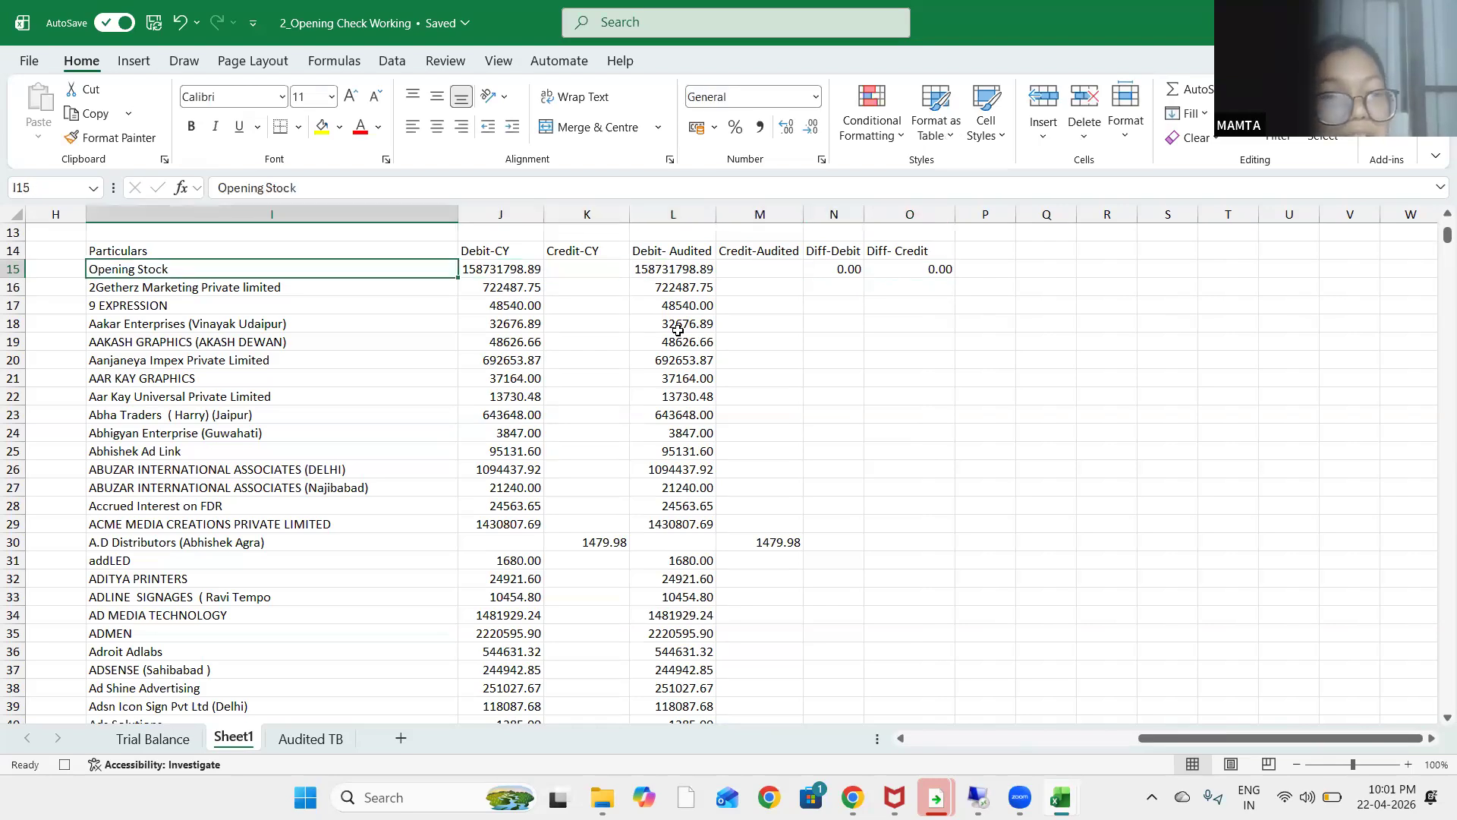
{"action": "key", "text": "ctrl+Down"}
{"action": "key", "text": "Right"}
{"action": "key", "text": "Right"}
{"action": "key", "text": "Right"}
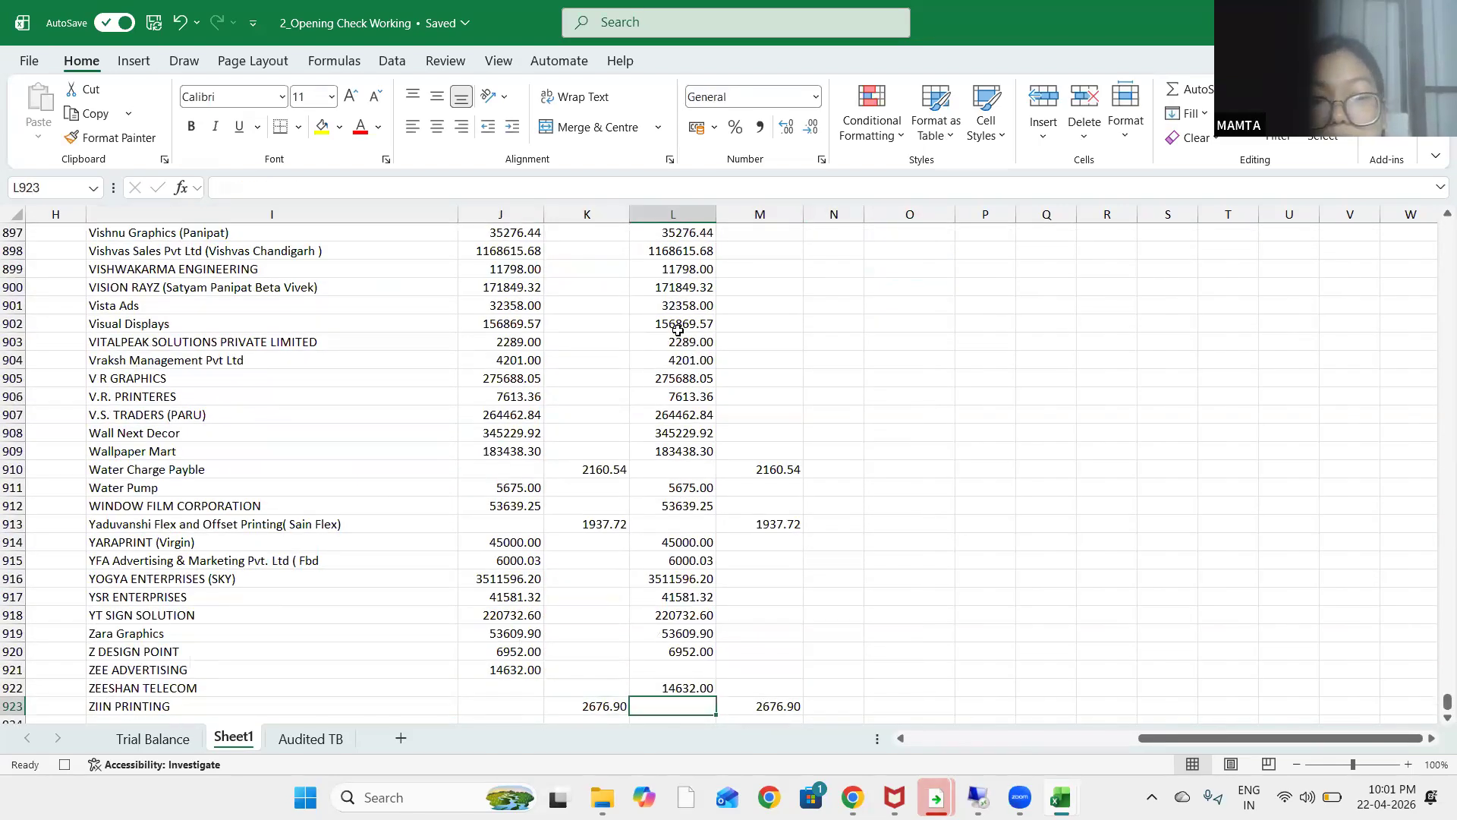
{"action": "key", "text": "shift+Right"}
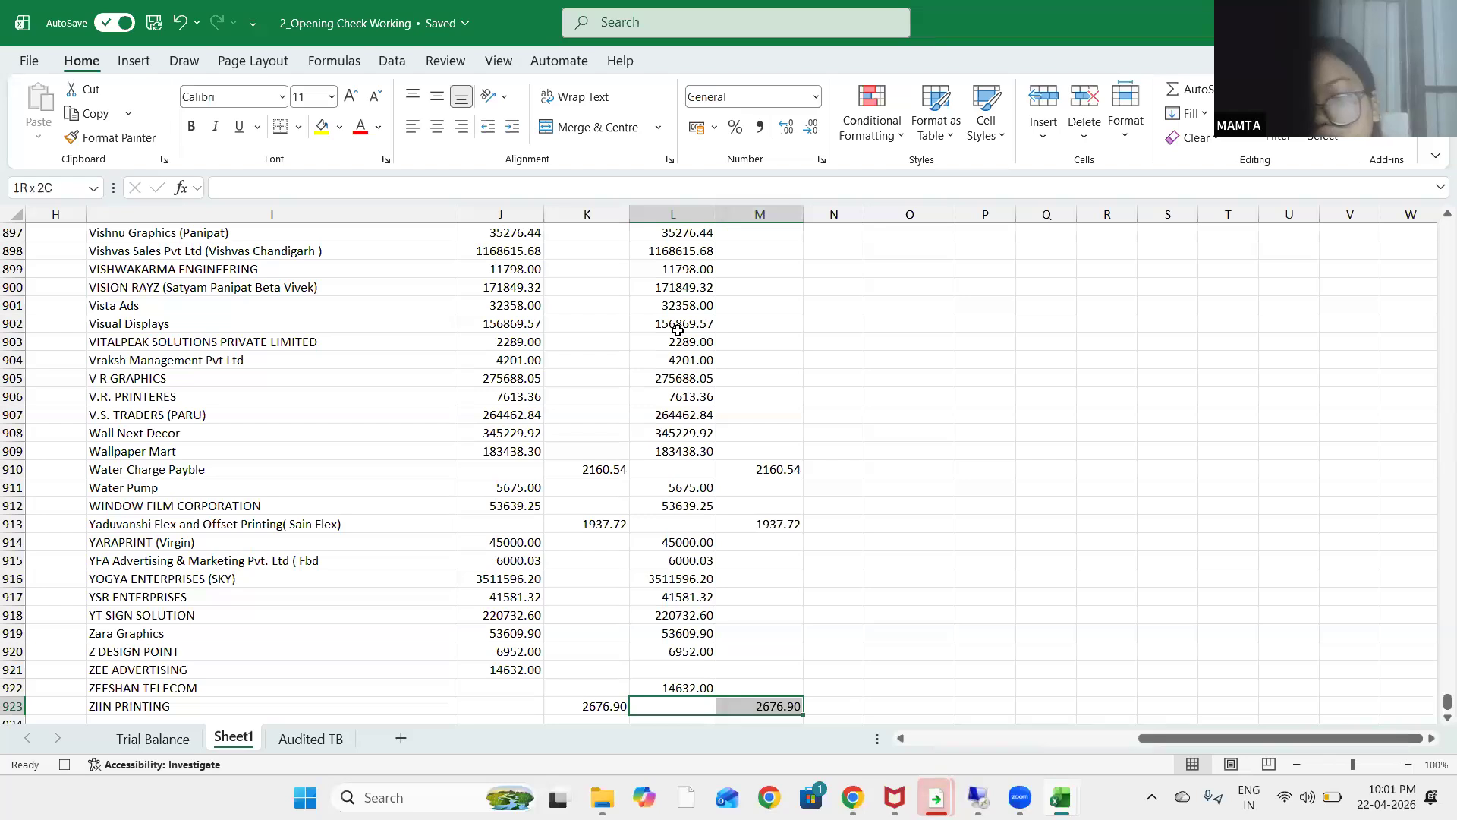
{"action": "key", "text": "shift+Up"}
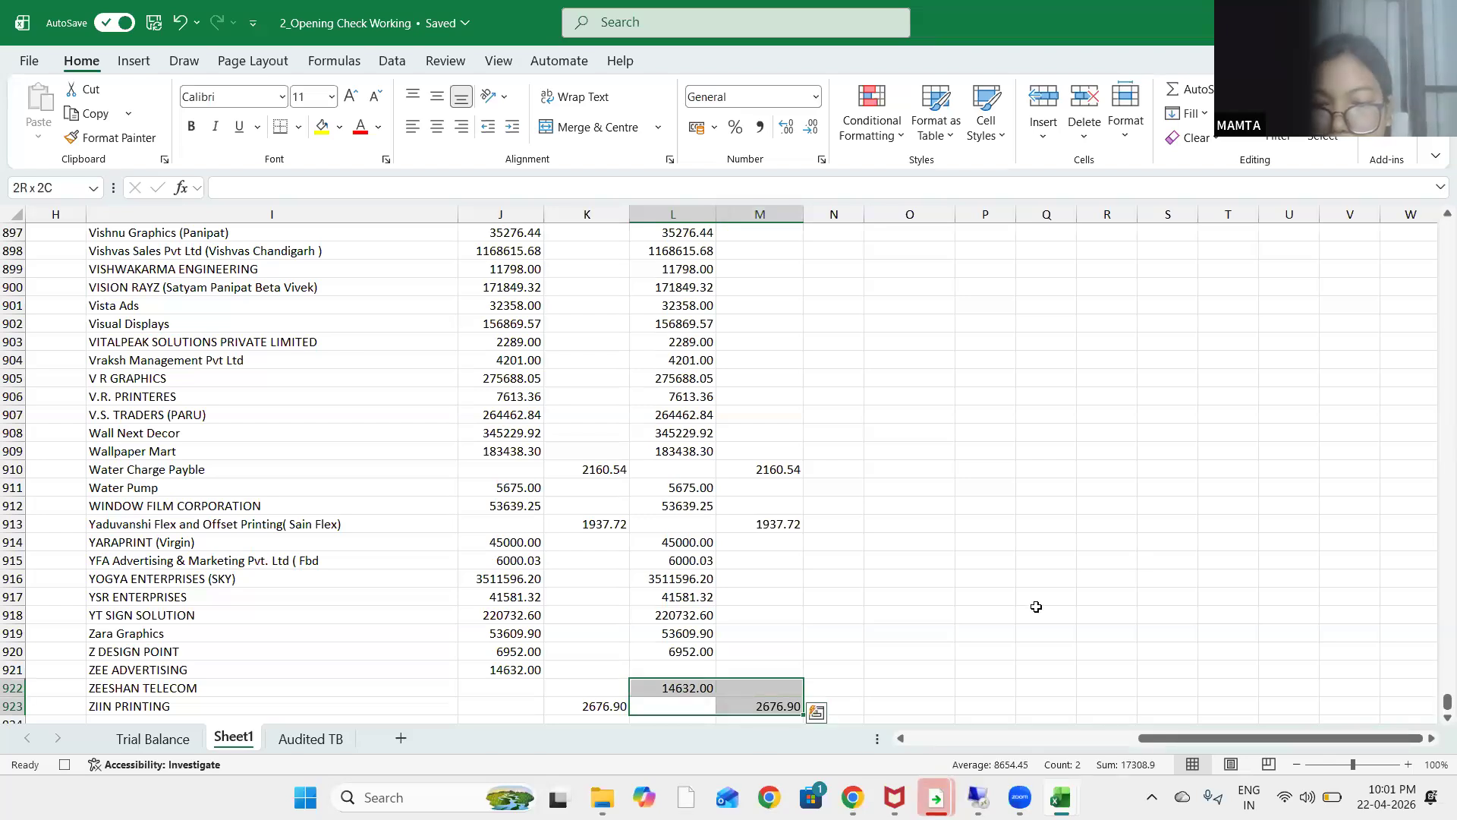
{"action": "key", "text": "Down"}
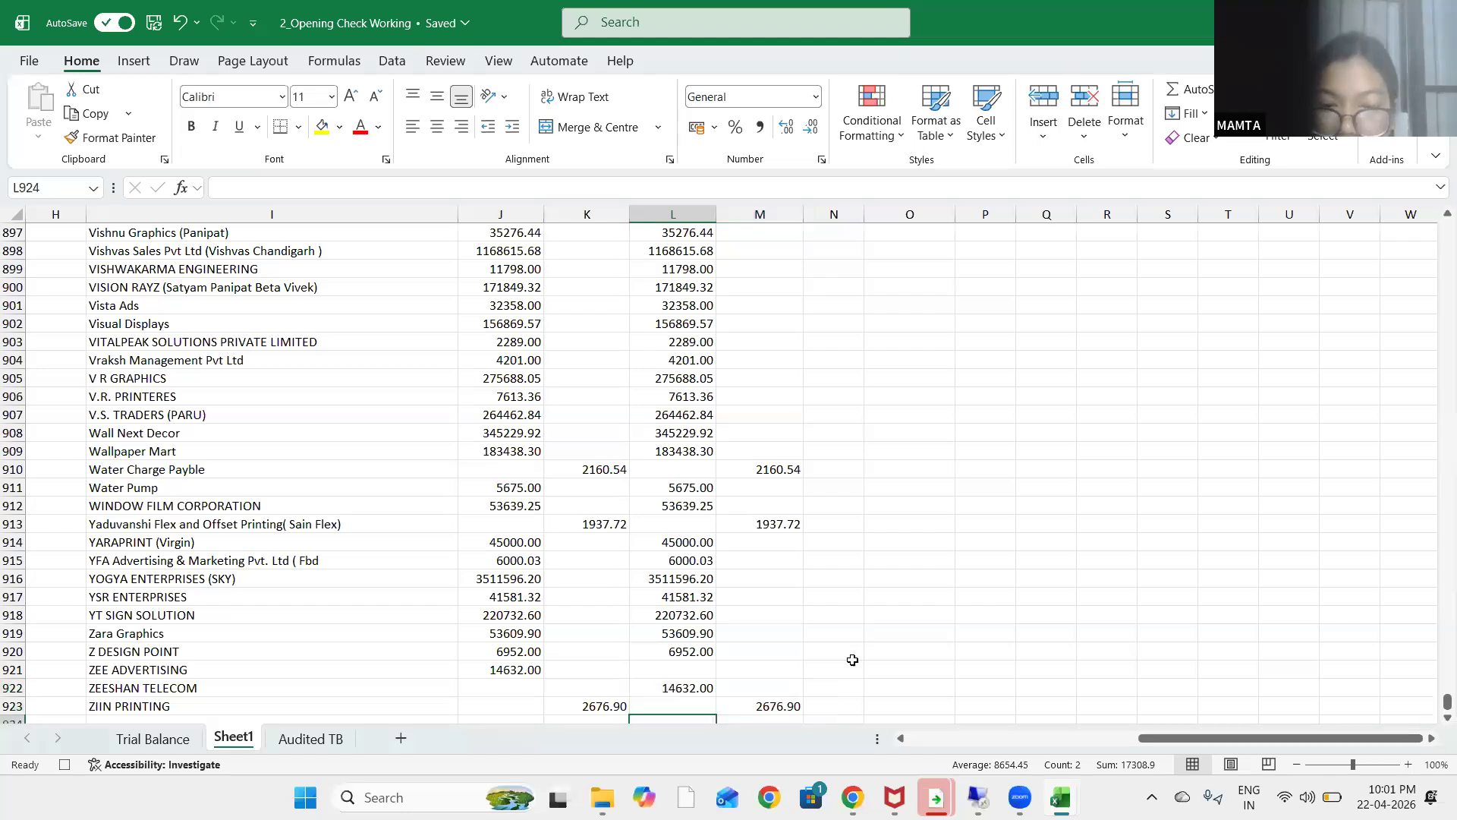
{"action": "key", "text": "Up"}
{"action": "key", "text": "Right"}
{"action": "key", "text": "Right"}
{"action": "key", "text": "shift+Right"}
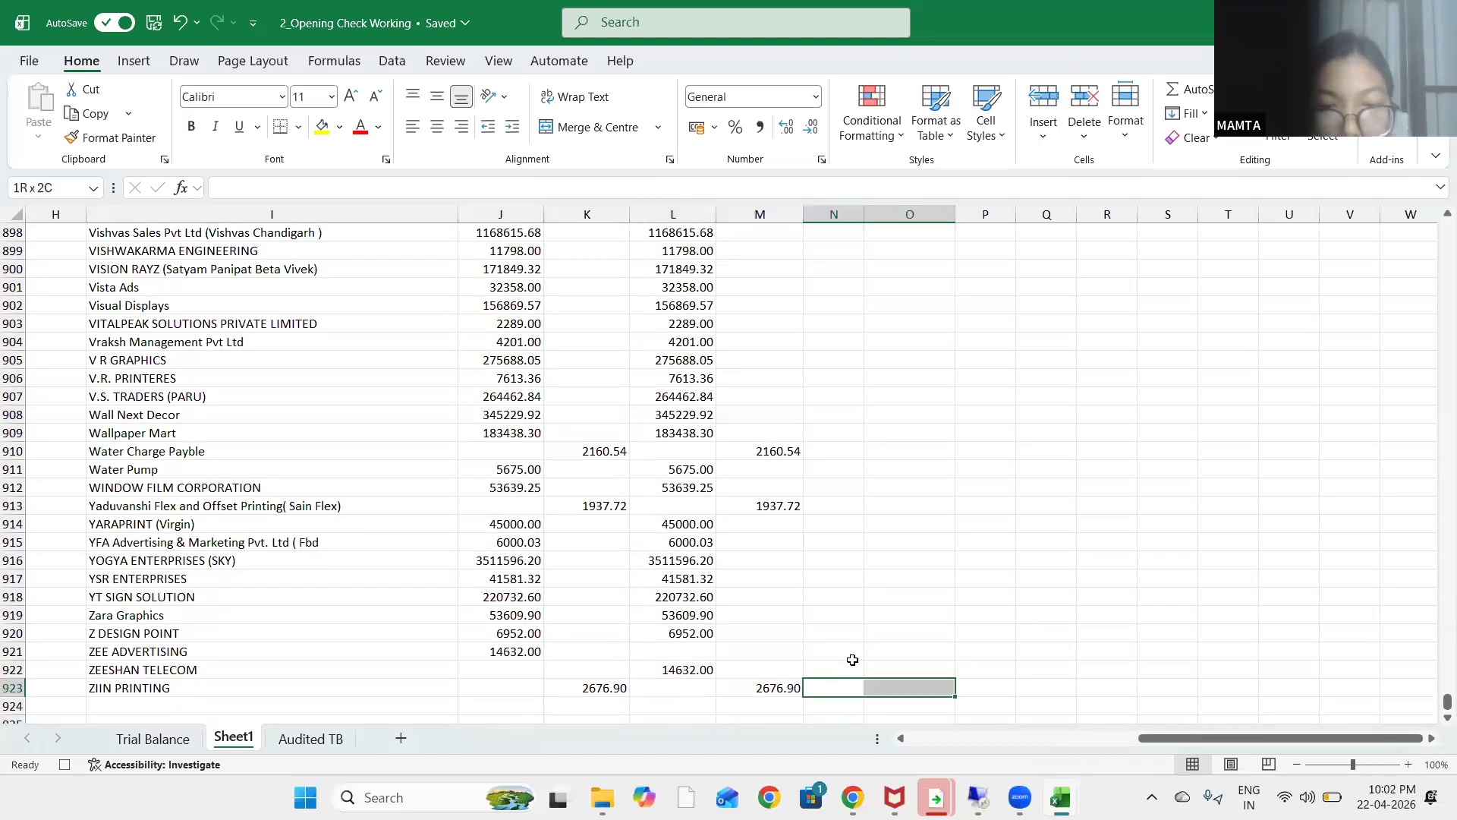
{"action": "key", "text": "ctrl+shift+Up"}
{"action": "key", "text": "ctrl+d"}
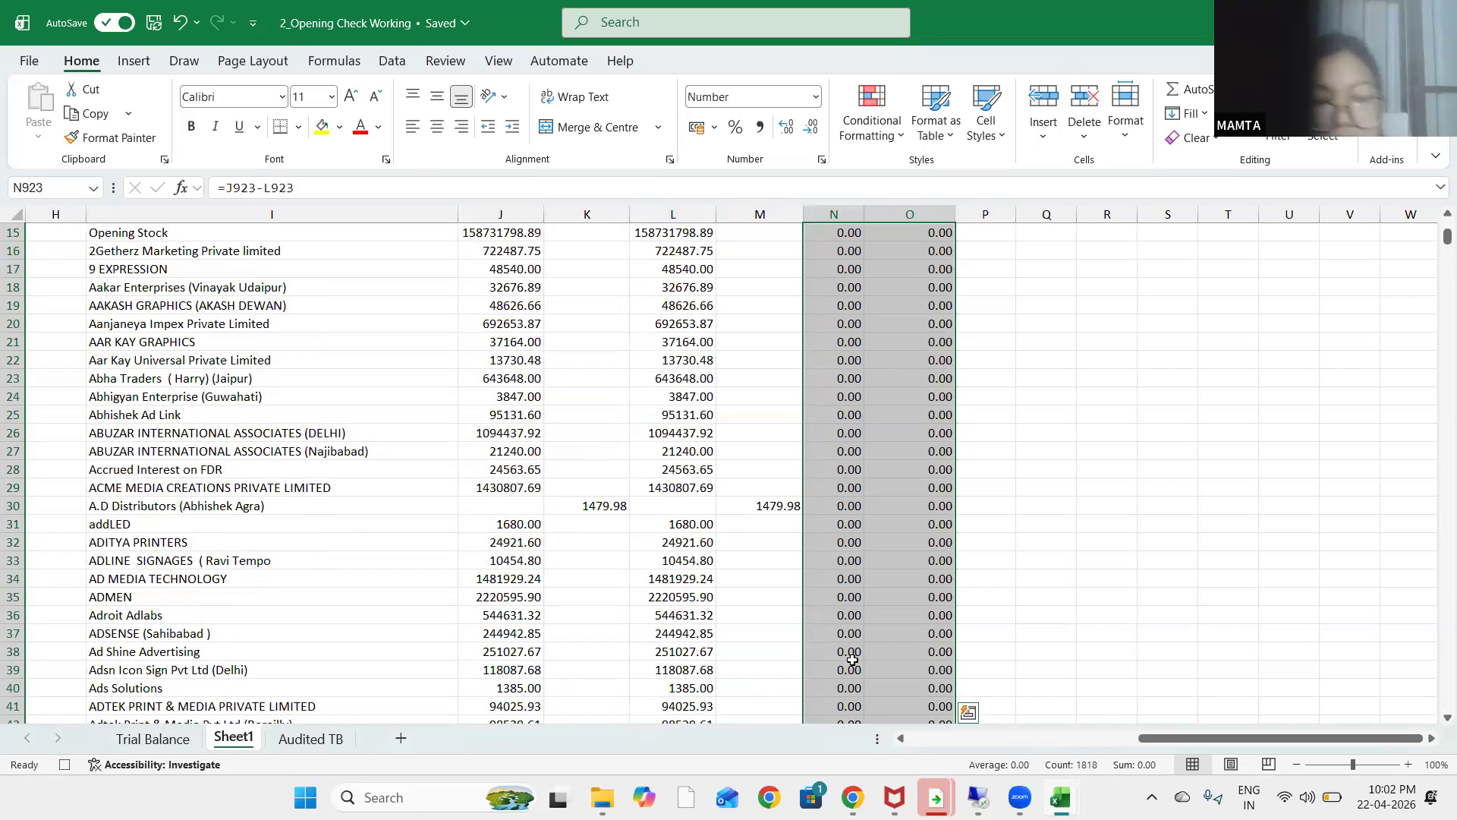
Apply the comma style to the difference values in N15:O923
{"action": "key", "text": "alt+h"}
{"action": "key", "text": "k"}
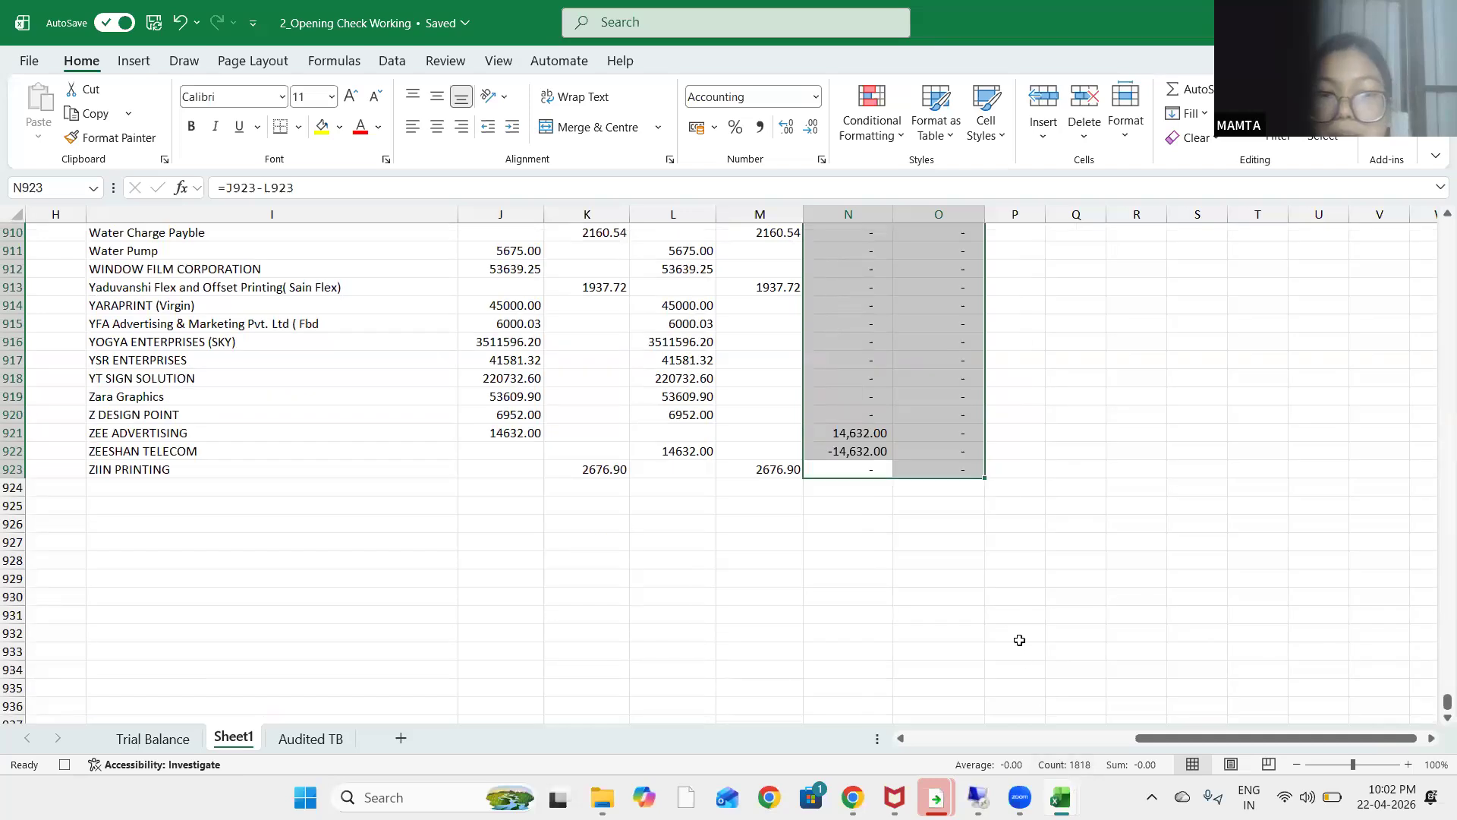
{"action": "left_click", "coordinate": [1017, 635]}
Examine the Diff-Debit and Diff- Credit columns from the last ledger upwards for non-zero differences
{"action": "scroll", "coordinate": [1017, 561], "scroll_direction": "up", "scroll_amount": 12}
{"action": "scroll", "coordinate": [1017, 550], "scroll_direction": "up", "scroll_amount": 20}
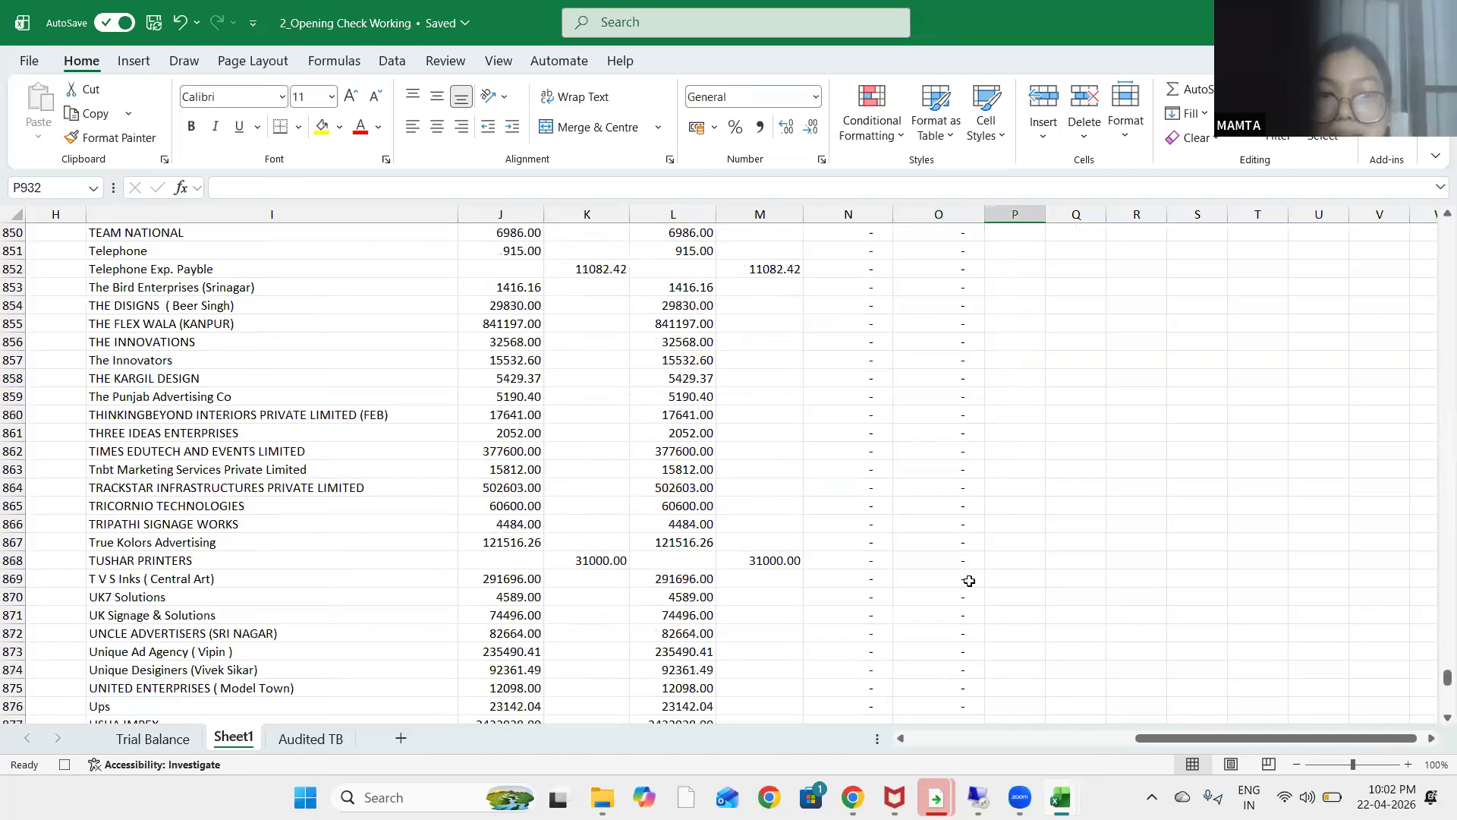
{"action": "scroll", "coordinate": [998, 587], "scroll_direction": "up", "scroll_amount": 20}
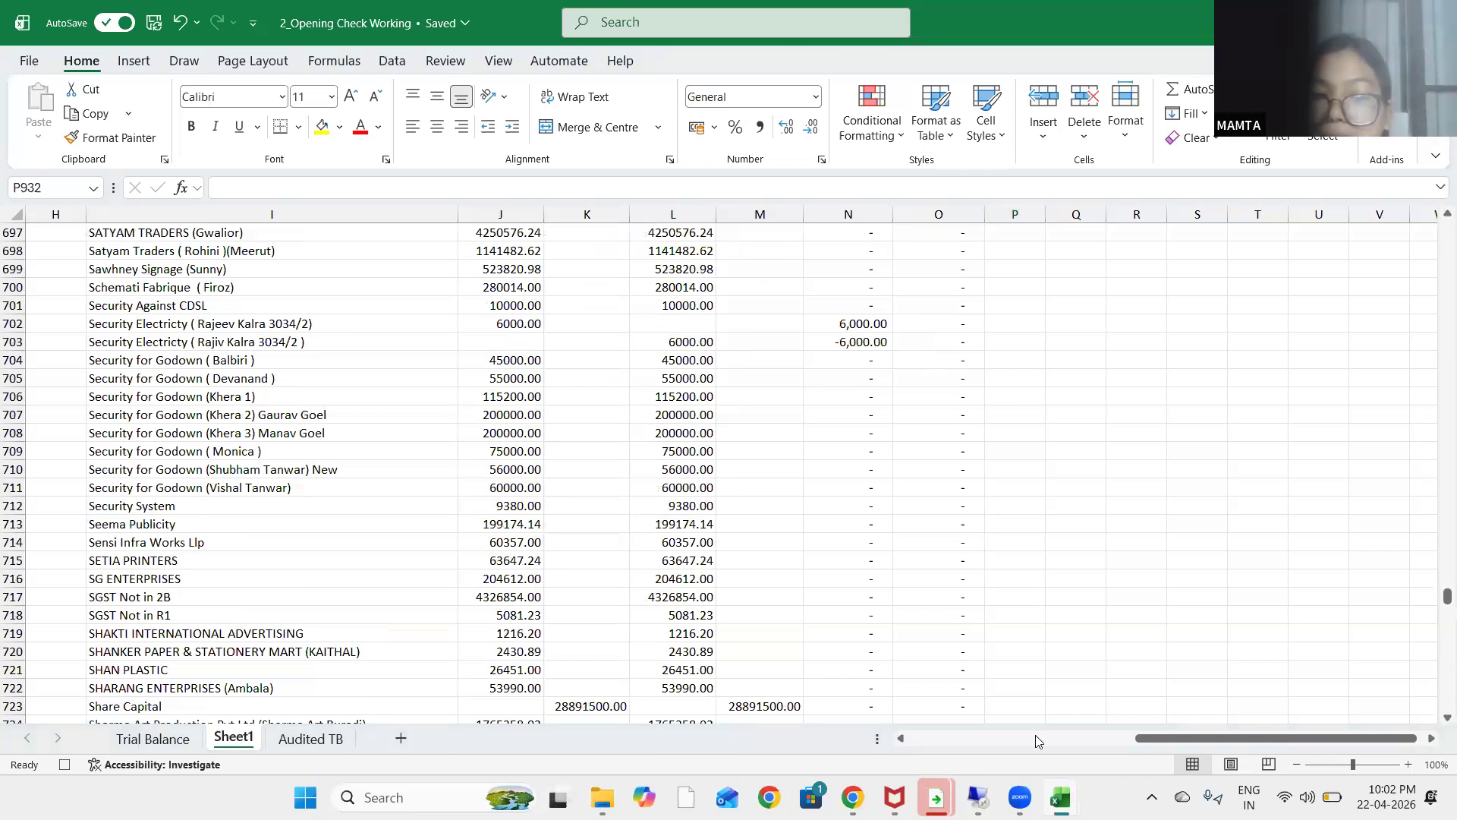
{"action": "scroll", "coordinate": [1059, 429], "scroll_direction": "up", "scroll_amount": 5}
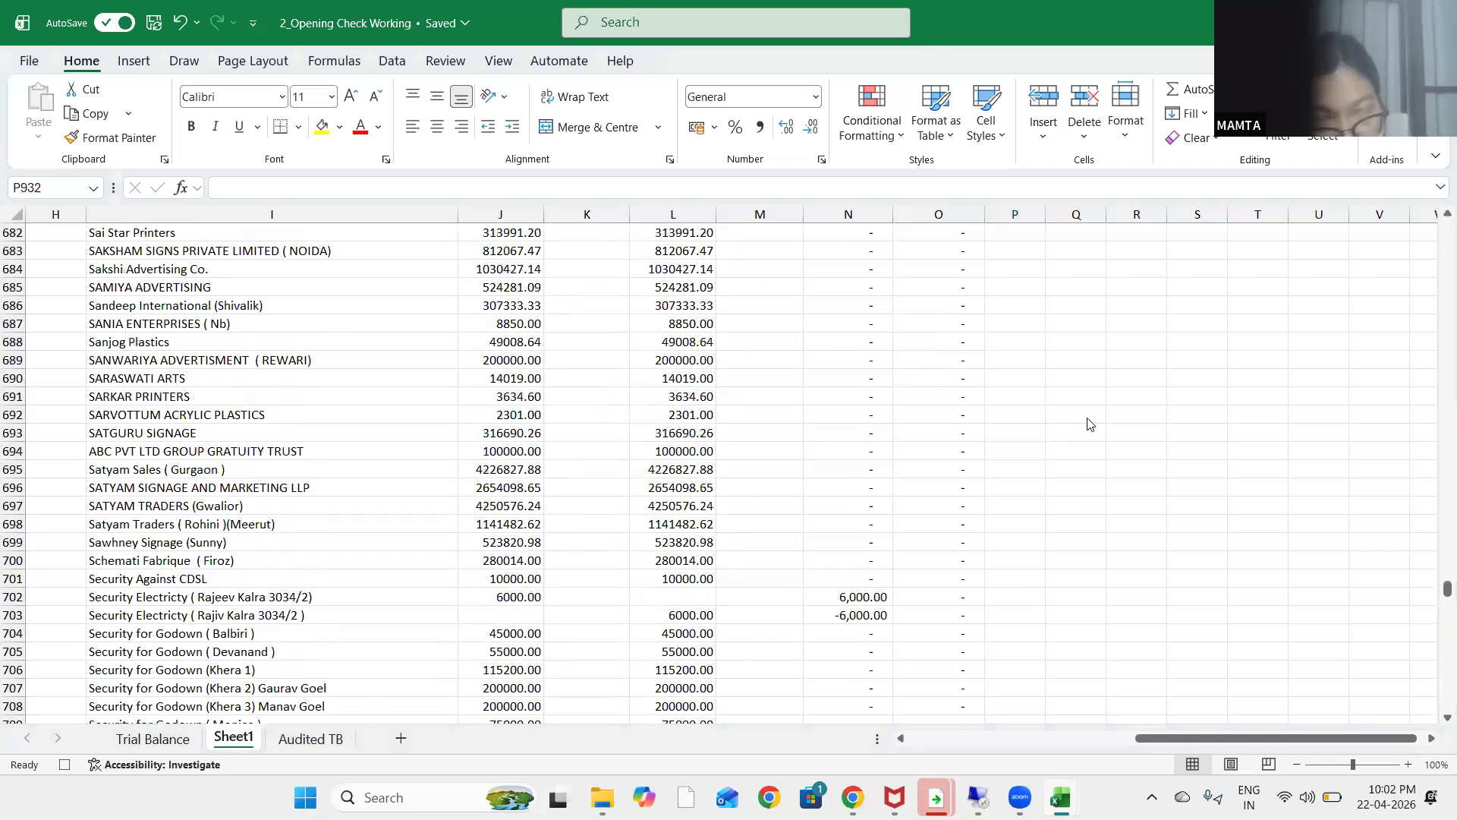
{"action": "scroll", "coordinate": [1089, 421], "scroll_direction": "up", "scroll_amount": 7}
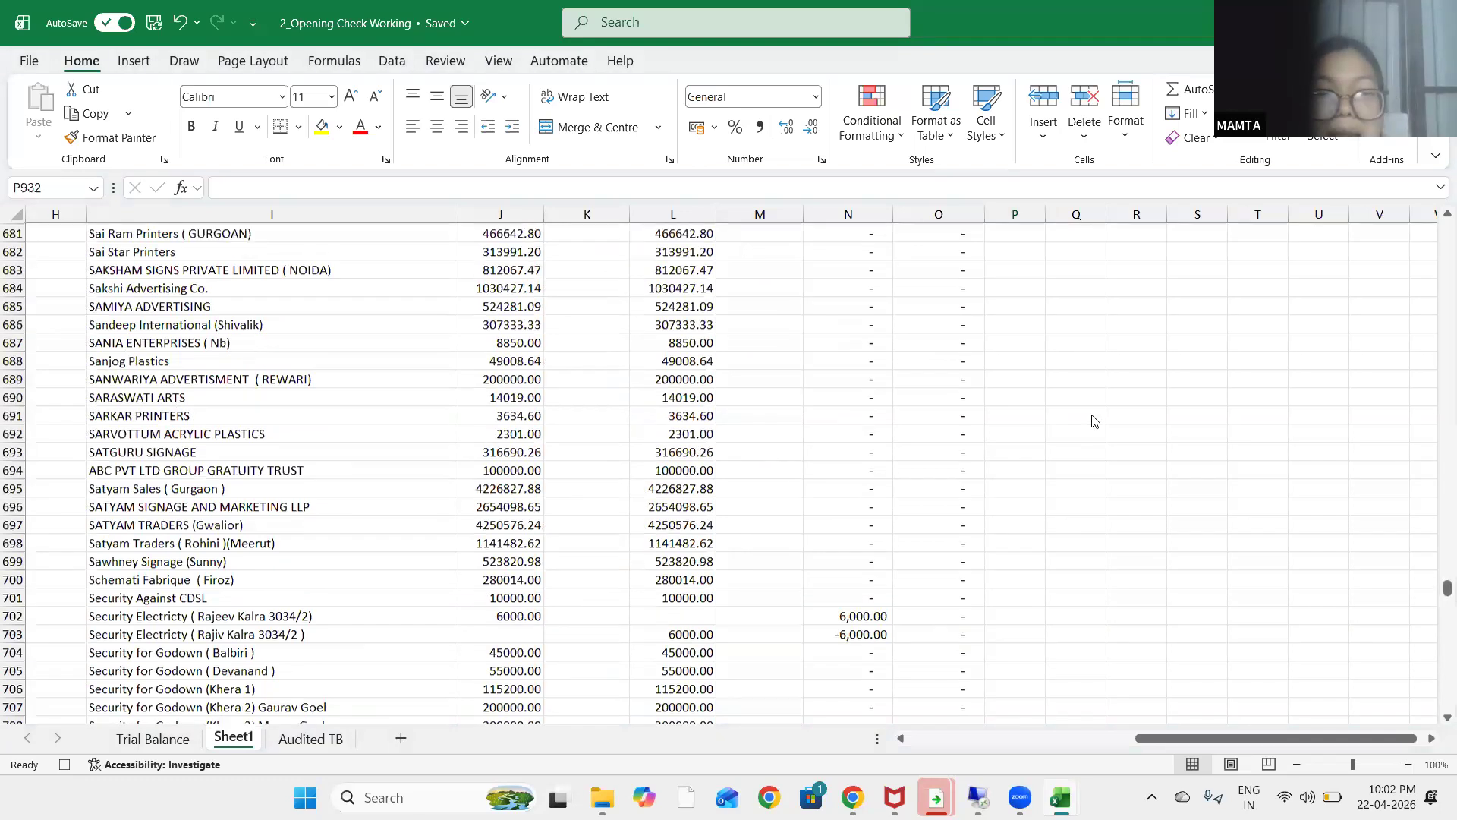
{"action": "scroll", "coordinate": [1021, 373], "scroll_direction": "up", "scroll_amount": 7}
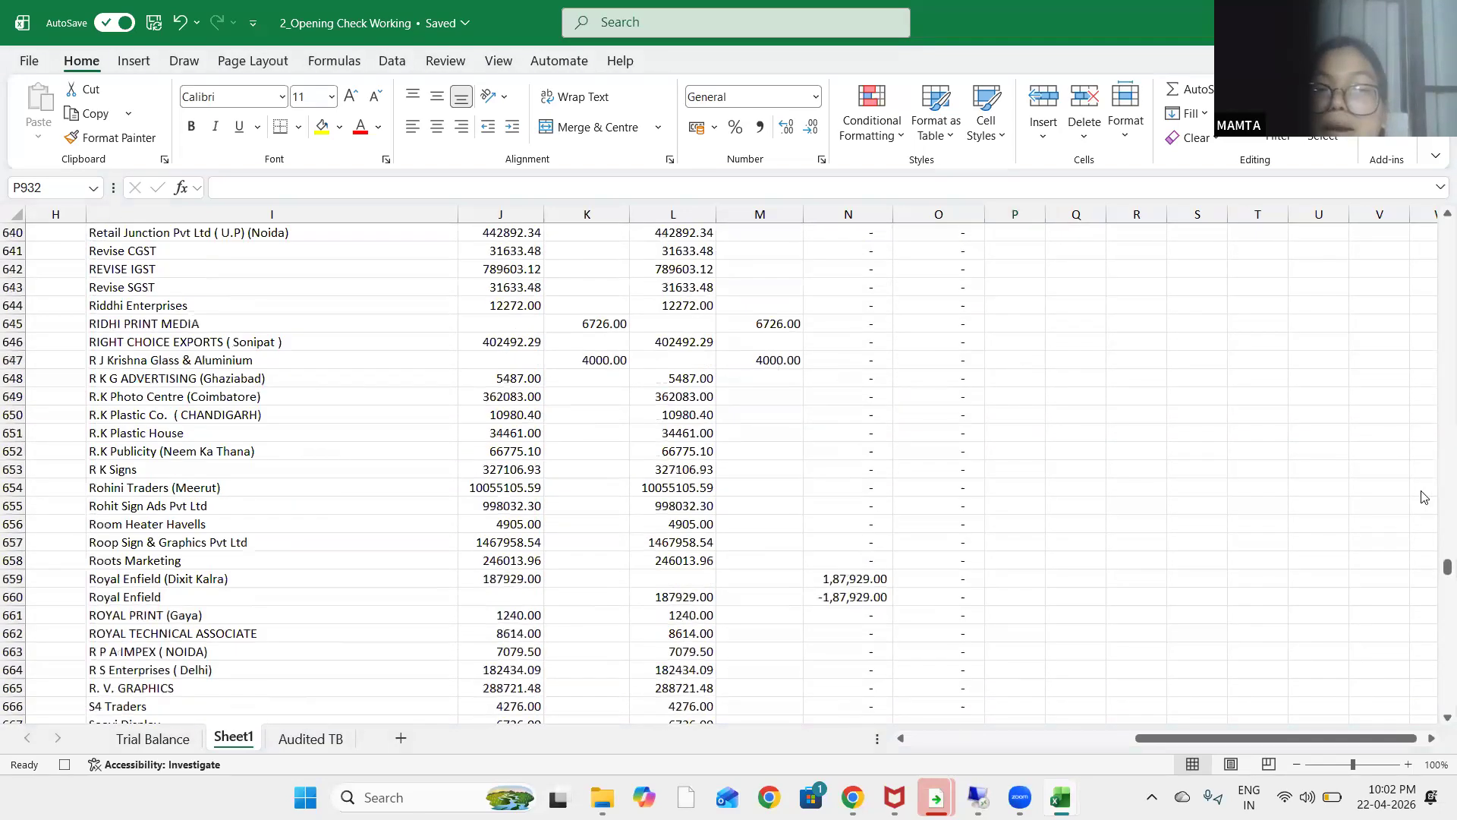
{"action": "scroll", "coordinate": [965, 427], "scroll_direction": "up", "scroll_amount": 8}
{"action": "scroll", "coordinate": [975, 429], "scroll_direction": "up", "scroll_amount": 19}
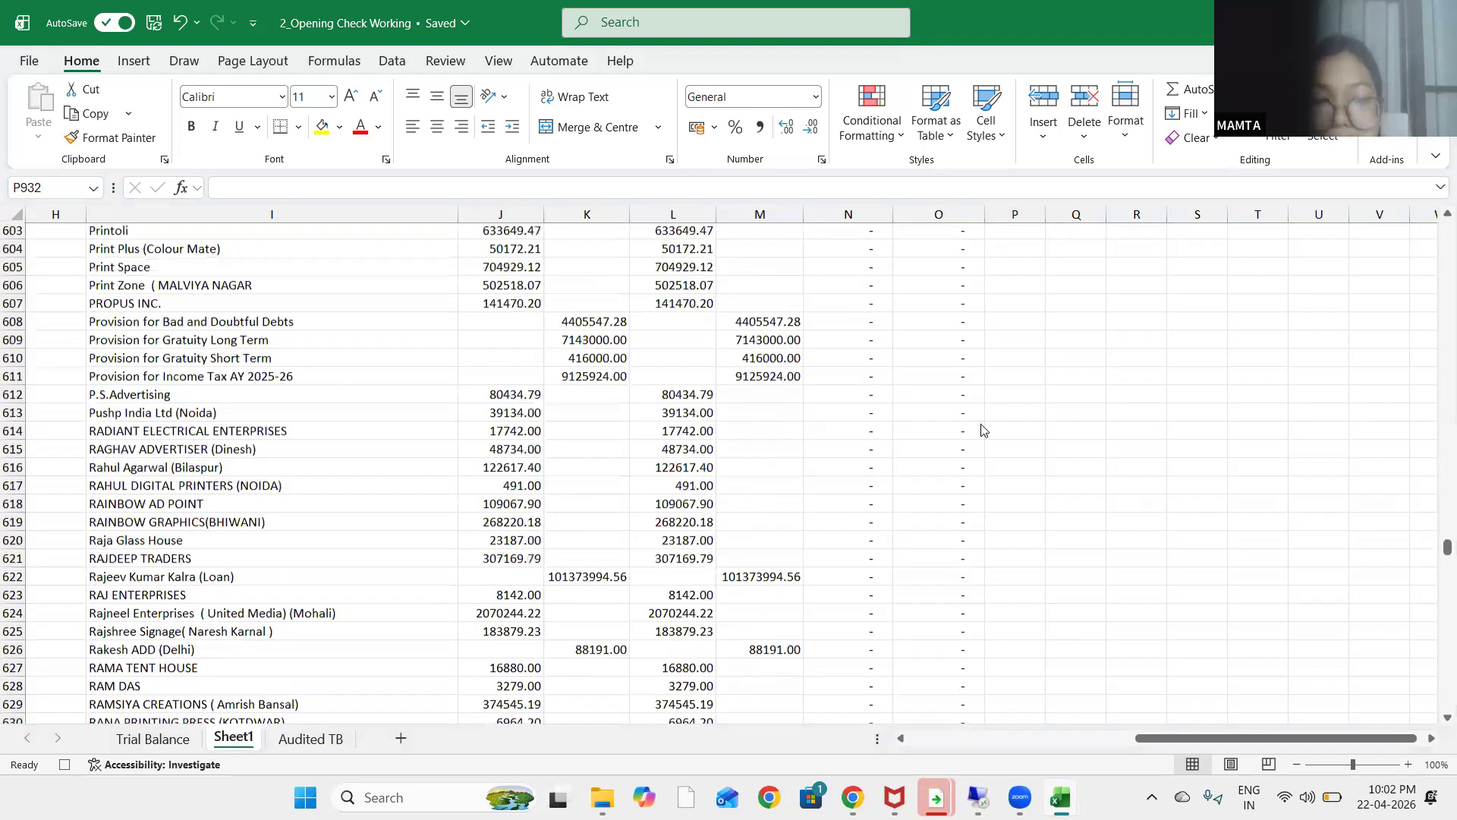
{"action": "scroll", "coordinate": [757, 367], "scroll_direction": "up", "scroll_amount": 20}
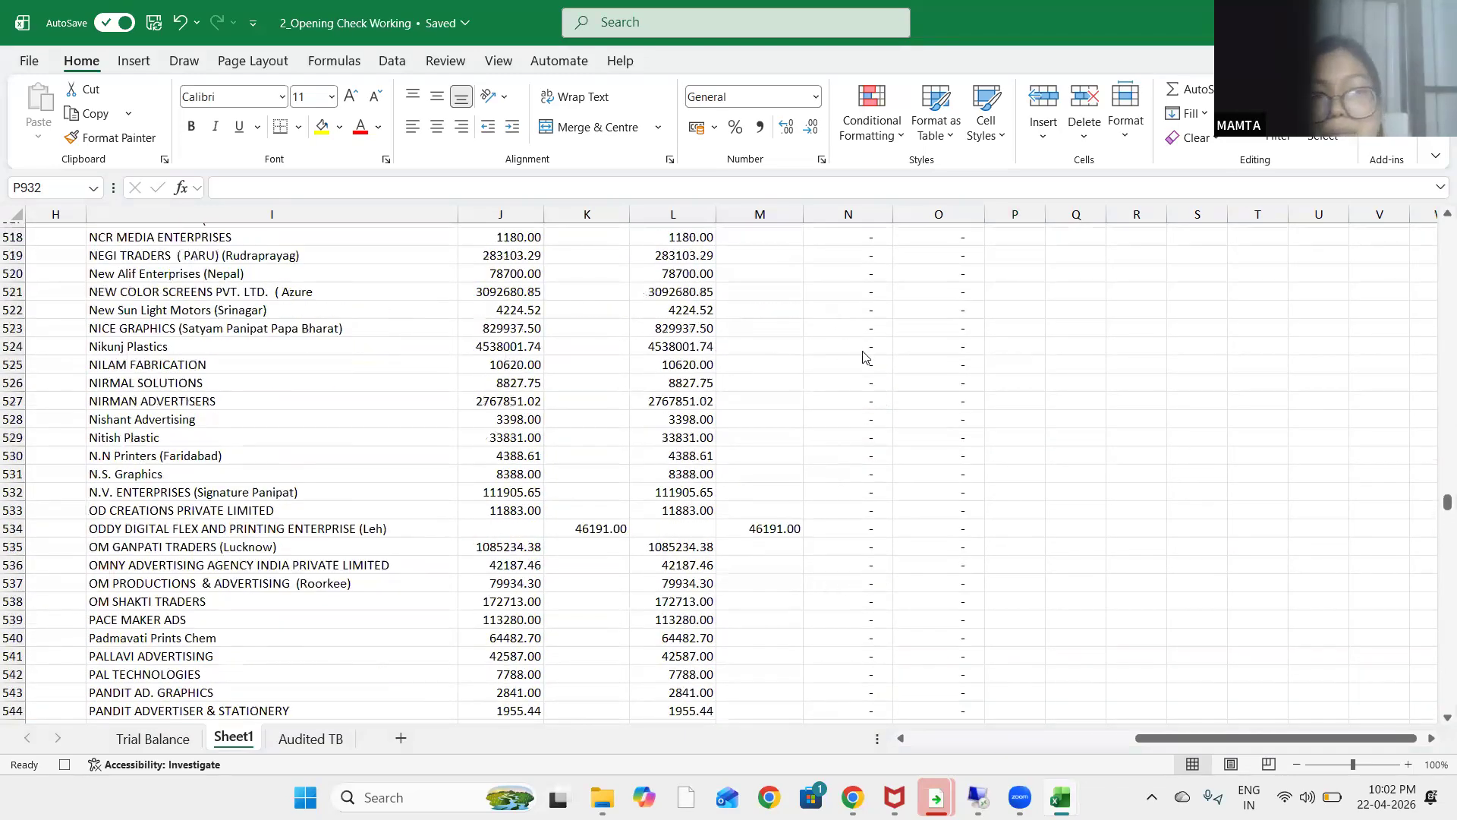
{"action": "scroll", "coordinate": [855, 360], "scroll_direction": "up", "scroll_amount": 20}
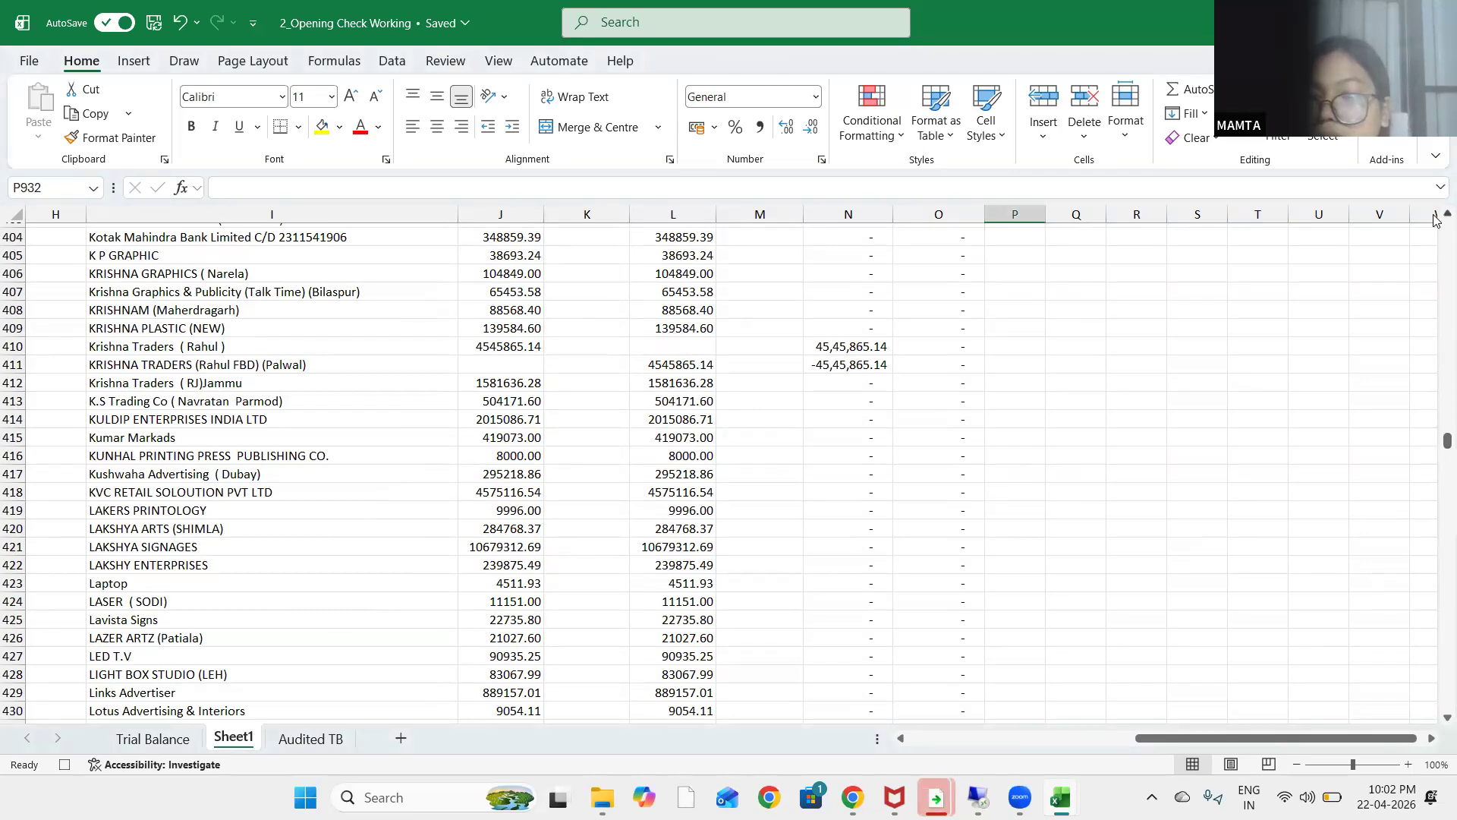
{"action": "scroll", "coordinate": [1435, 234], "scroll_direction": "up", "scroll_amount": 5}
{"action": "scroll", "coordinate": [1435, 234], "scroll_direction": "up", "scroll_amount": 11}
{"action": "scroll", "coordinate": [1060, 469], "scroll_direction": "up", "scroll_amount": 20}
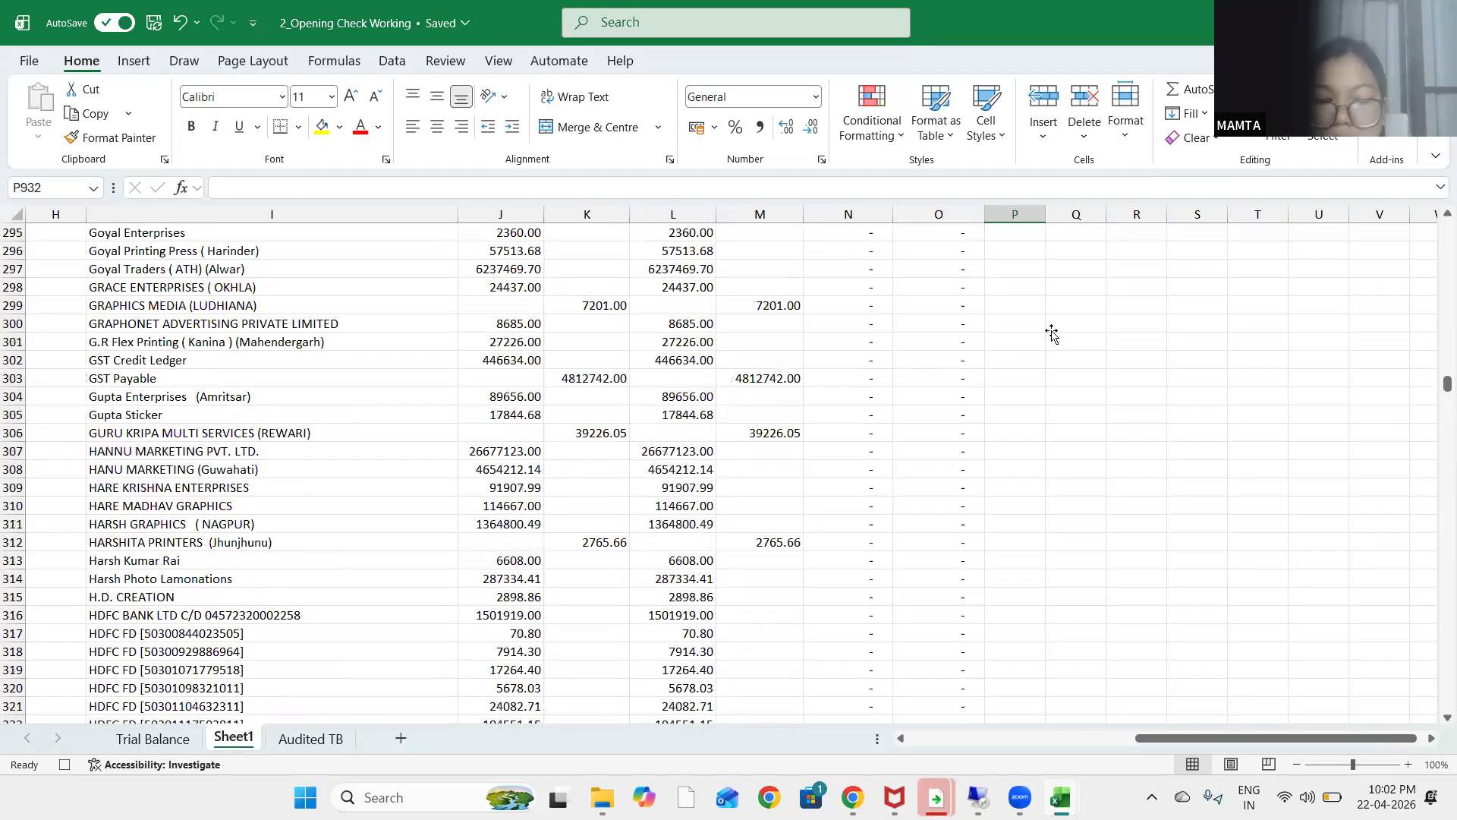
Add the column header Total Diff in P14, beside the Diff- Credit header
{"action": "scroll", "coordinate": [1051, 334], "scroll_direction": "up", "scroll_amount": 20}
{"action": "left_click", "coordinate": [1014, 472]}
{"action": "type", "text": "=Totsl"}
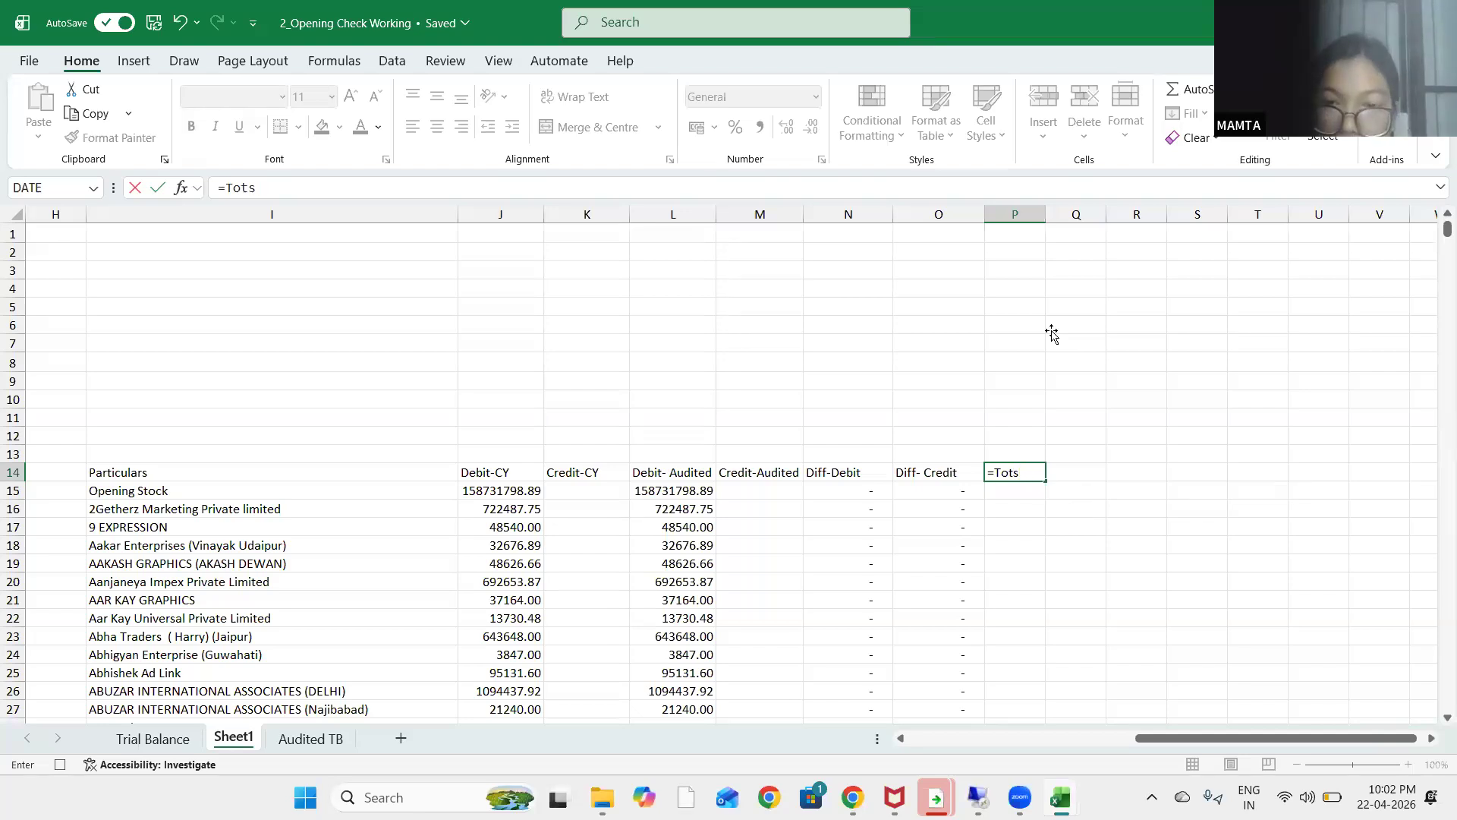
{"action": "key", "text": "BackSpace"}
{"action": "type", "text": "al Diff"}
{"action": "key", "text": "Return"}
{"action": "key", "text": "Up"}
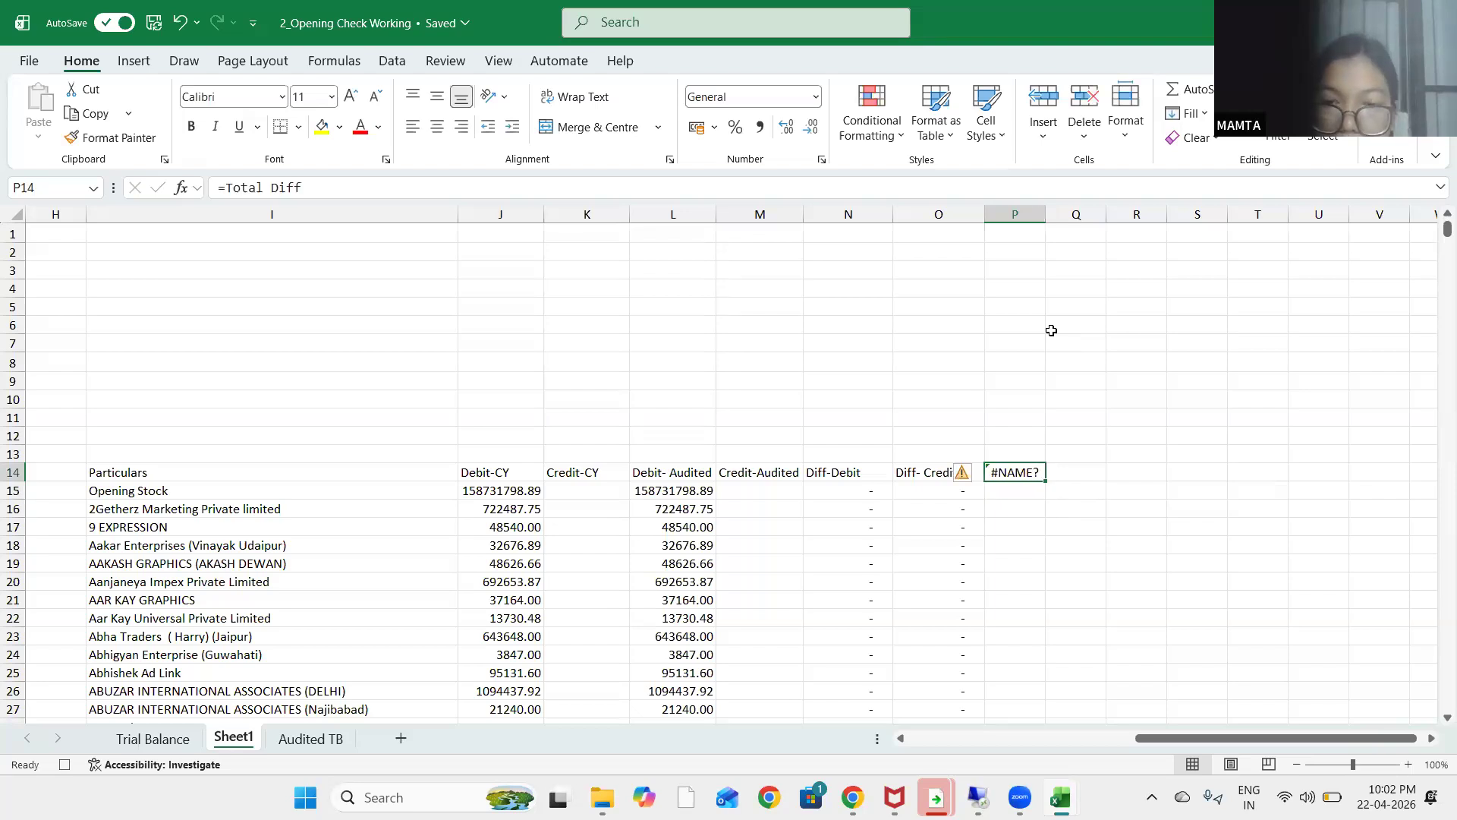
{"action": "key", "text": "F2"}
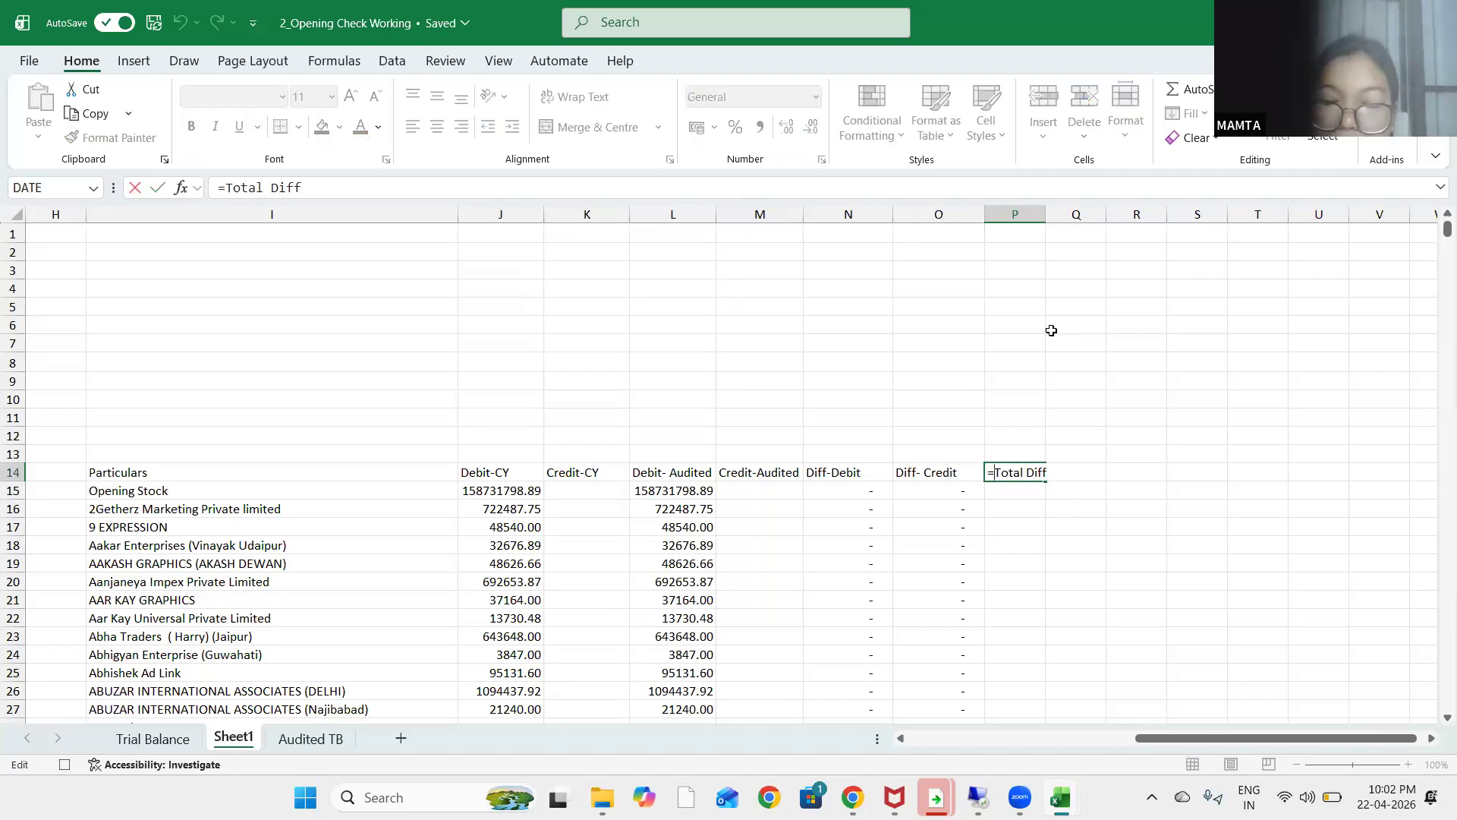
{"action": "key", "text": "BackSpace"}
{"action": "key", "text": "Return"}
Calculate the total difference in P15 as Diff-Debit plus Diff- Credit with =N15+O15
{"action": "type", "text": "="}
{"action": "key", "text": "Left"}
{"action": "key", "text": "Left"}
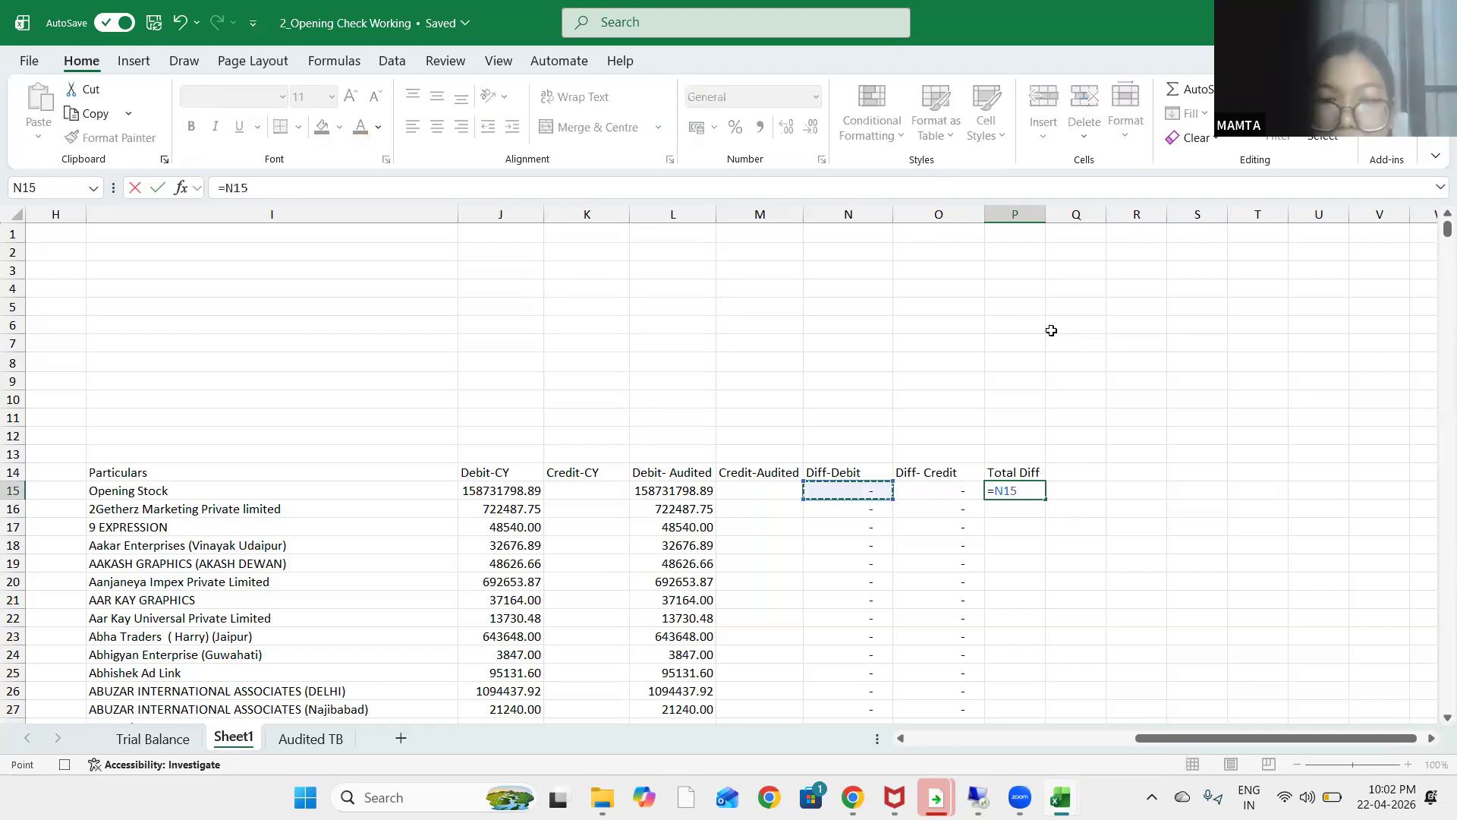
{"action": "type", "text": "+"}
{"action": "key", "text": "Left"}
{"action": "key", "text": "ctrl+Return"}
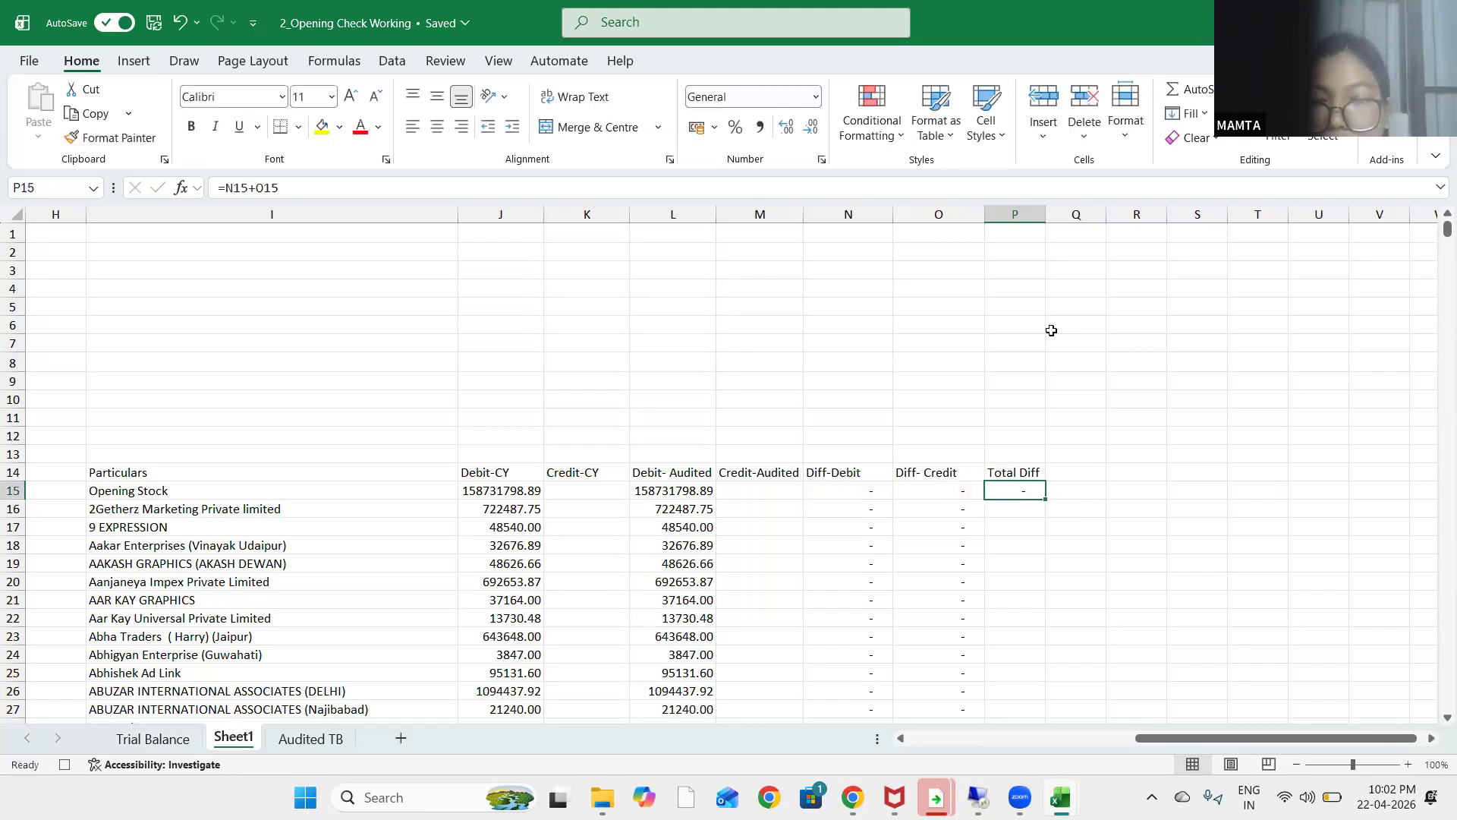
Fill the Total Diff formula down column P from row 15 to the last ledger in row 923
{"action": "key", "text": "Left"}
{"action": "key", "text": "ctrl+Down"}
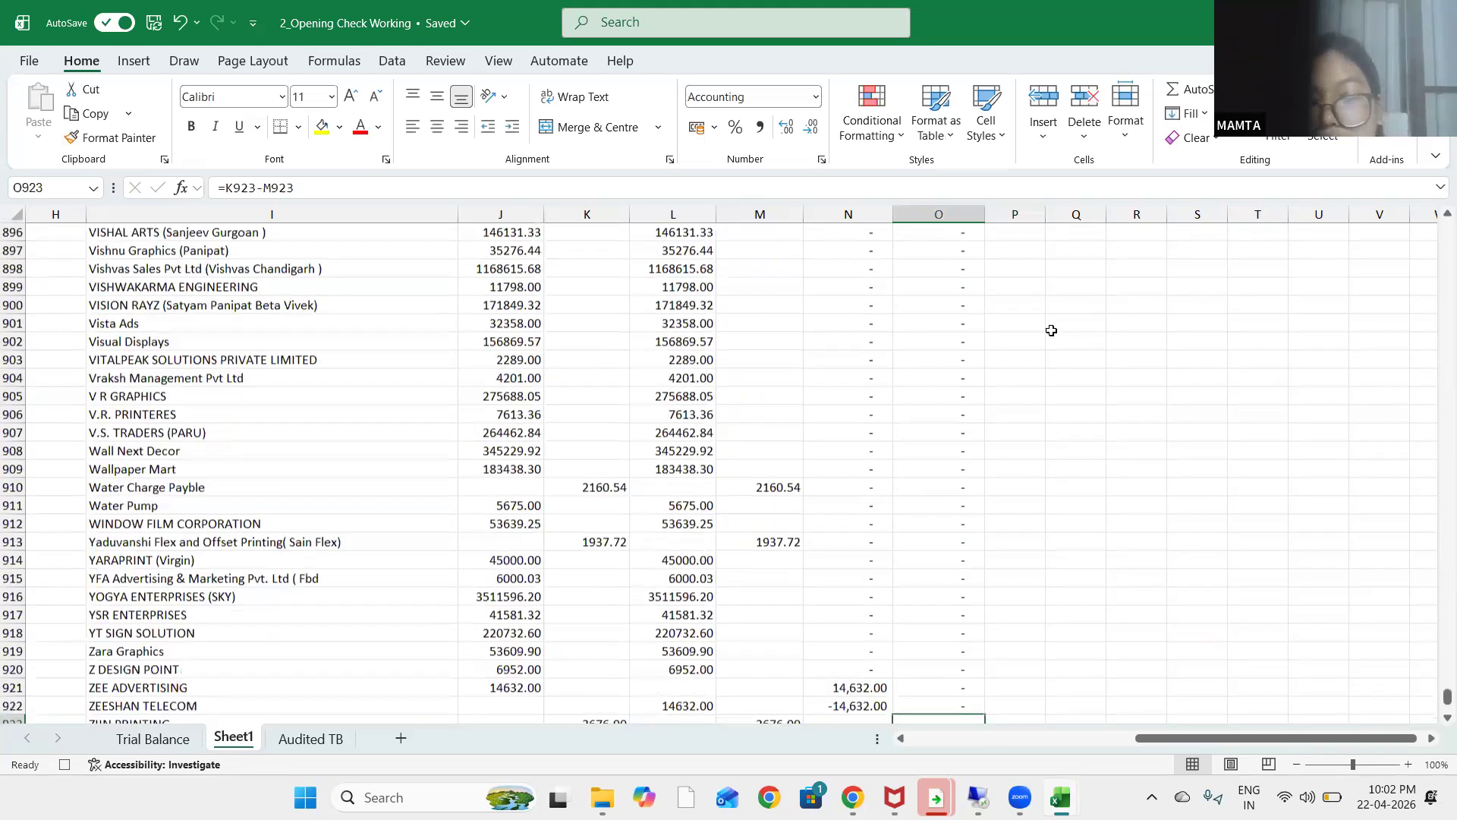
{"action": "key", "text": "Right"}
{"action": "key", "text": "ctrl+shift+Up"}
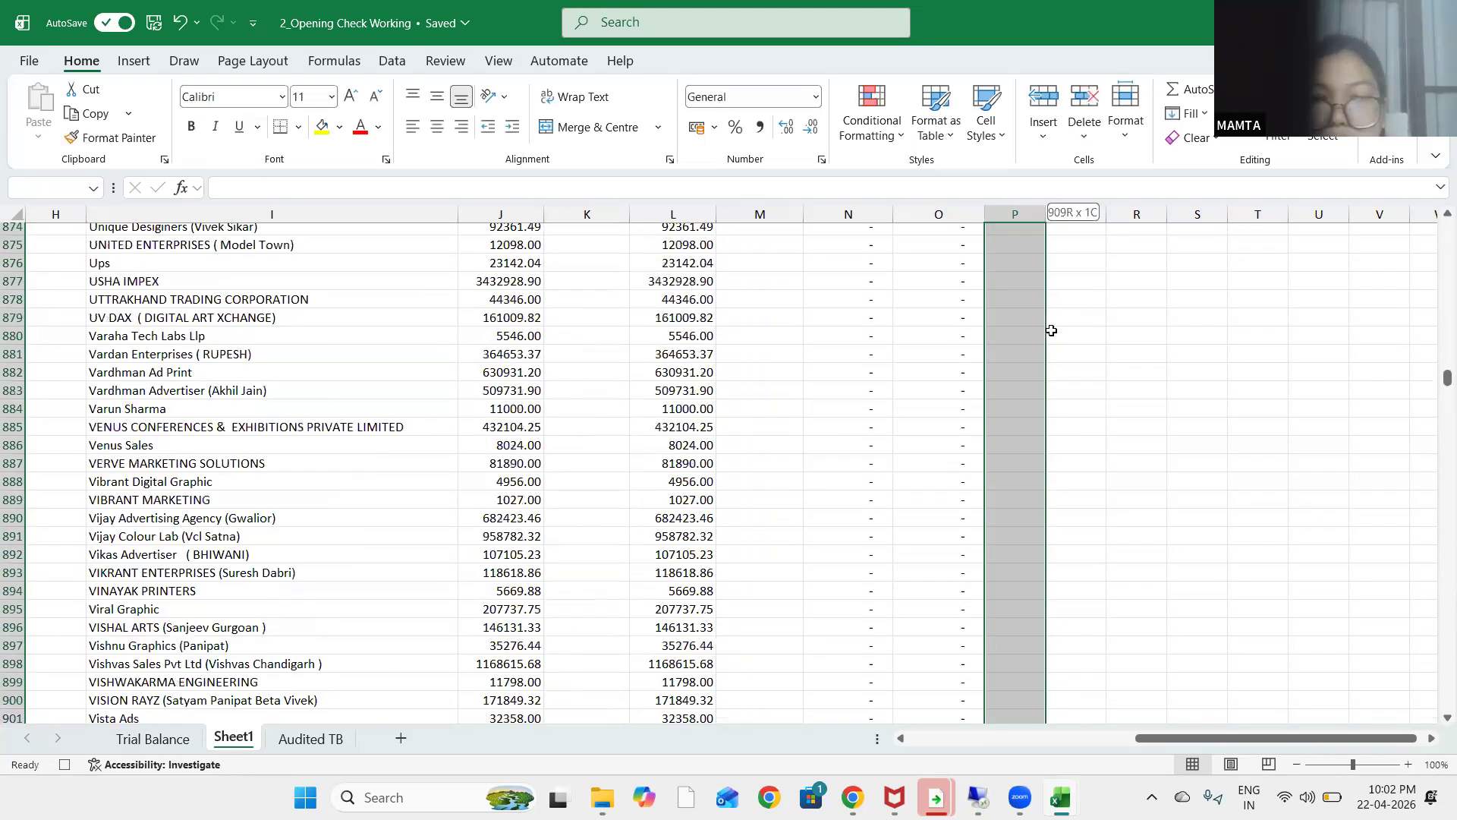
{"action": "key", "text": "ctrl+d"}
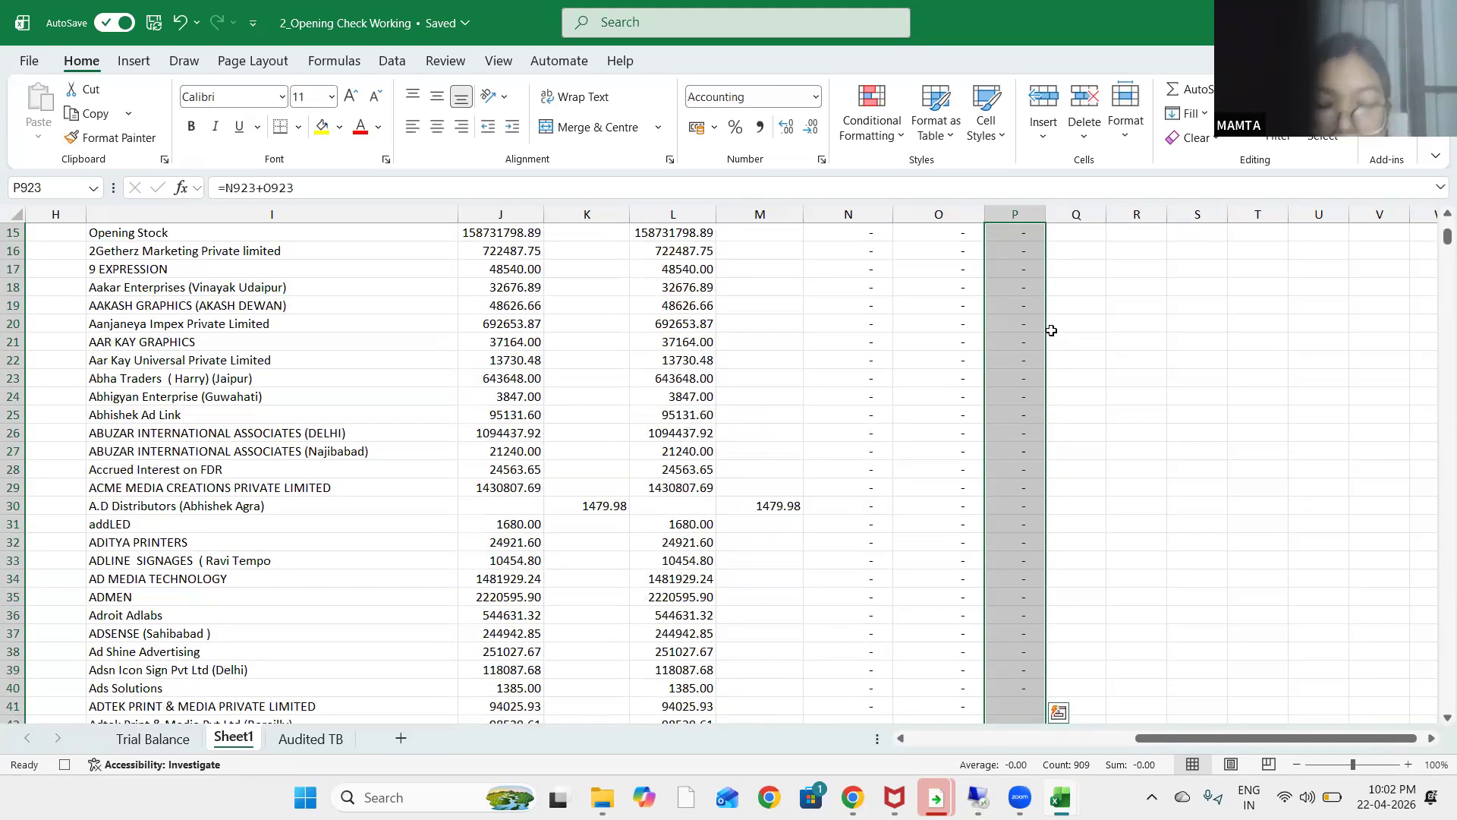
Turn on filters for the table's header row 14
{"action": "key", "text": "ctrl+Up"}
{"action": "key", "text": "shift+space"}
{"action": "key", "text": "ctrl+shift+Down"}
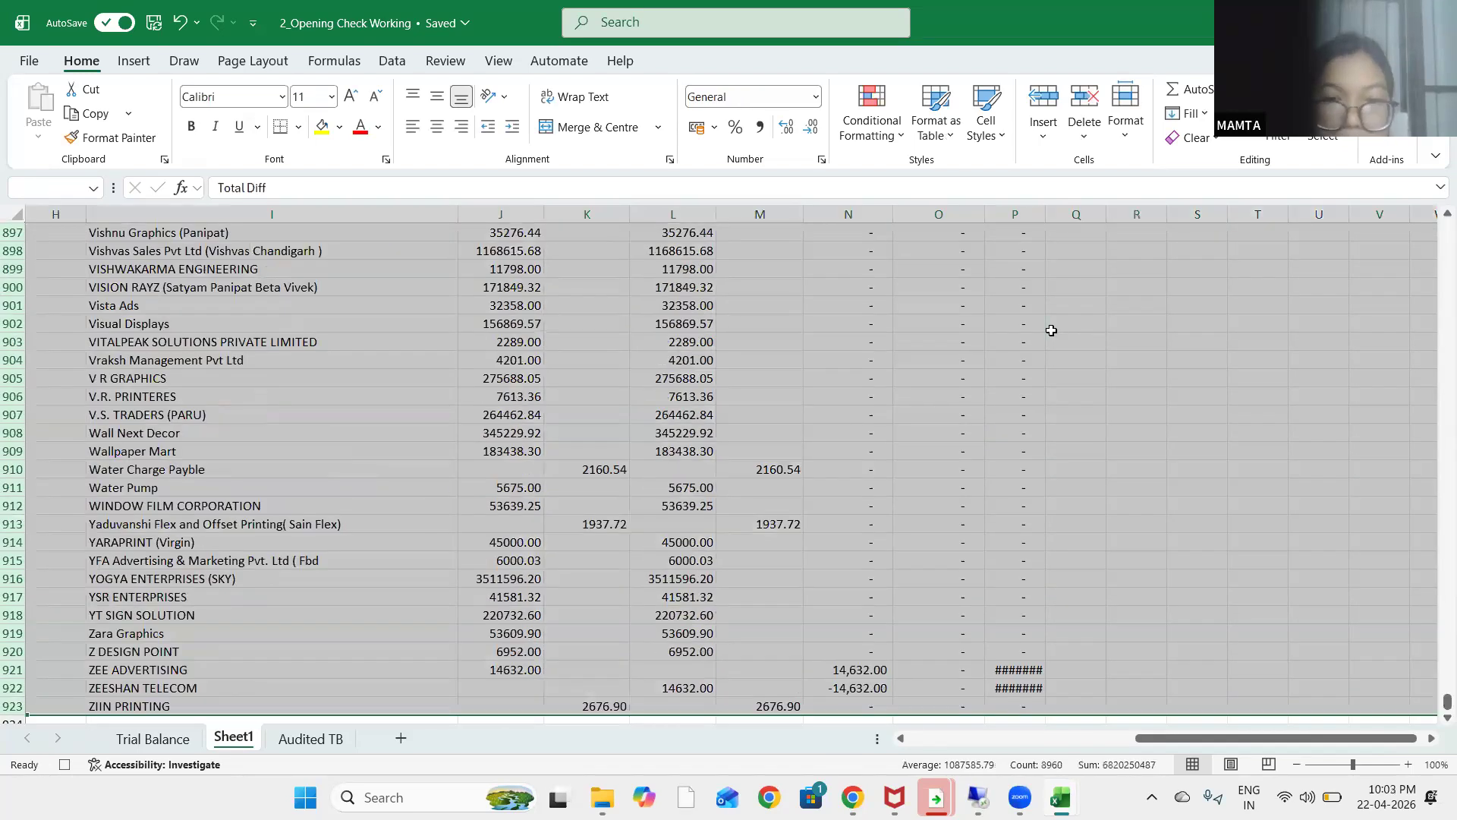
{"action": "key", "text": "Down"}
{"action": "key", "text": "Up"}
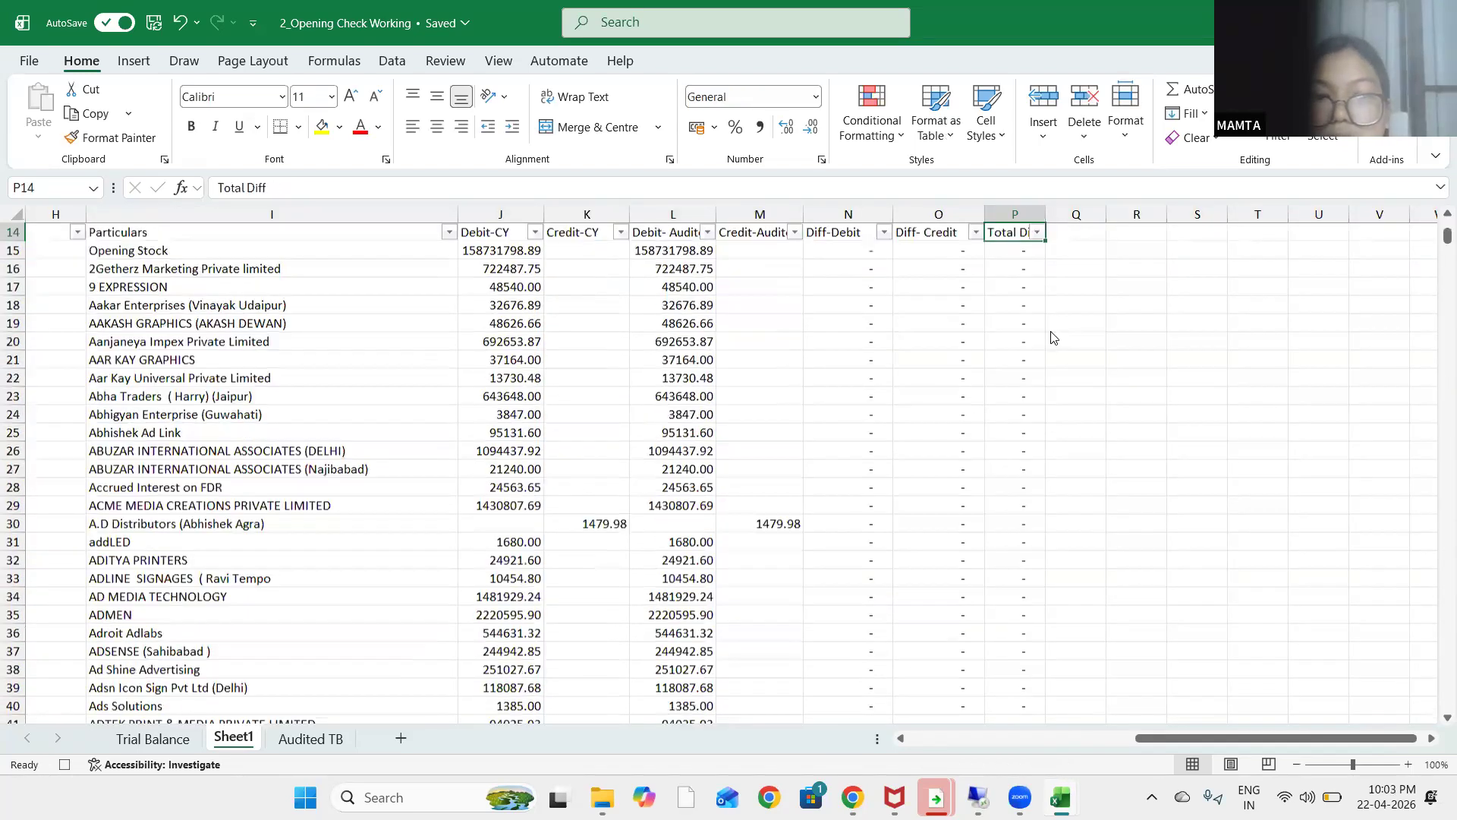
Filter the Total Diff column to exclude the zero (-) values, leaving only ledgers with a difference
{"action": "key", "text": "alt+Down"}
{"action": "key", "text": "Down"}
{"action": "key", "text": "Down"}
{"action": "key", "text": "Down"}
{"action": "key", "text": "Down"}
{"action": "key", "text": "Down"}
{"action": "key", "text": "Down"}
{"action": "key", "text": "Down"}
{"action": "key", "text": "Down"}
{"action": "key", "text": "Down"}
{"action": "key", "text": "Down"}
{"action": "key", "text": "Down"}
{"action": "key", "text": "Down"}
{"action": "key", "text": "Down"}
{"action": "key", "text": "Down"}
{"action": "key", "text": "Down"}
{"action": "key", "text": "Down"}
{"action": "key", "text": "Down"}
{"action": "key", "text": "Down"}
{"action": "key", "text": "Down"}
{"action": "key", "text": "Down"}
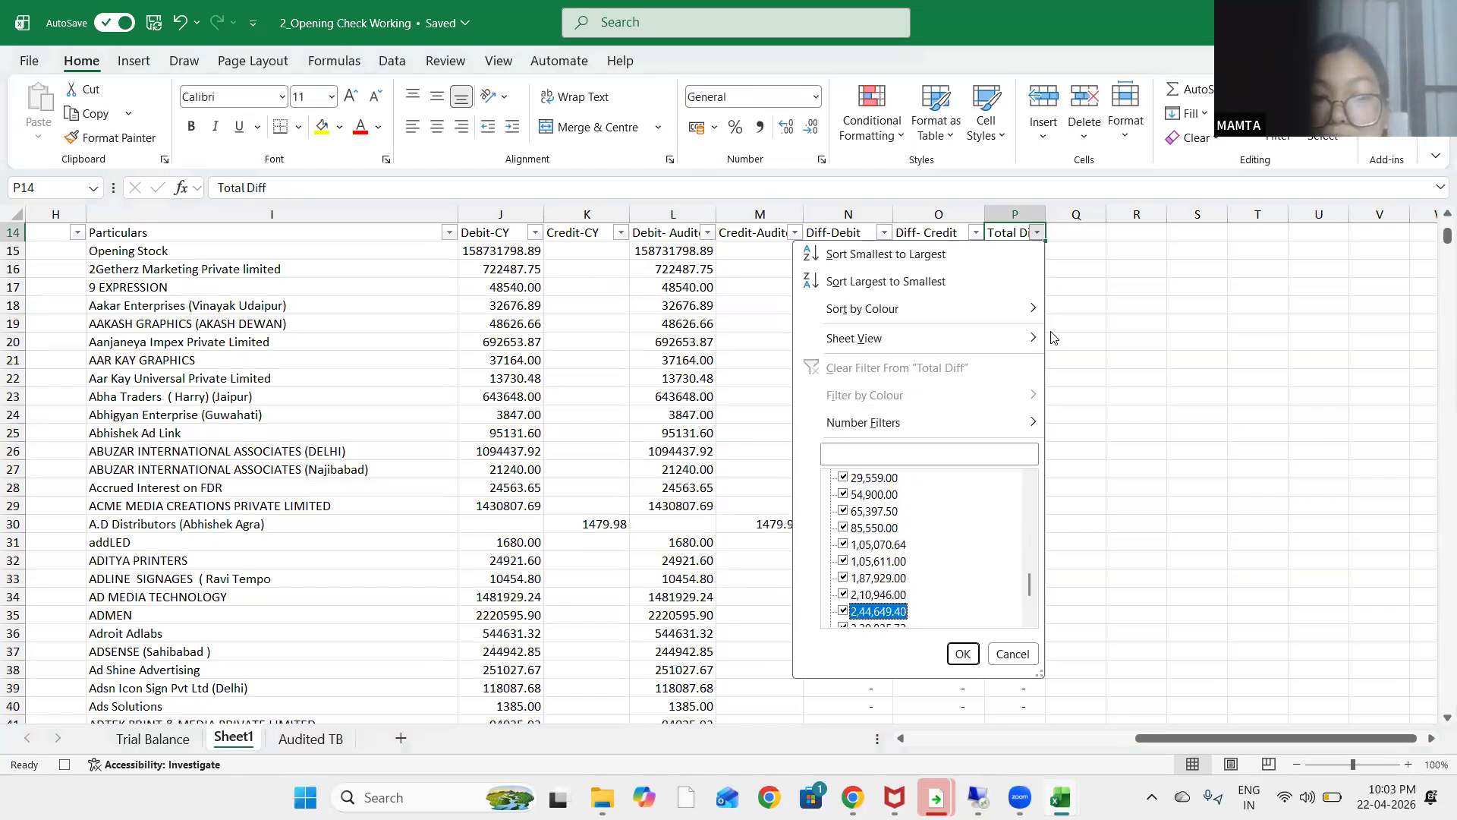
{"action": "key", "text": "Up"}
{"action": "key", "text": "Up"}
{"action": "key", "text": "Up"}
{"action": "key", "text": "Up"}
{"action": "key", "text": "Up"}
{"action": "key", "text": "Up"}
{"action": "key", "text": "Up"}
{"action": "key", "text": "Up"}
{"action": "key", "text": "Up"}
{"action": "key", "text": "Up"}
{"action": "key", "text": "Up"}
{"action": "key", "text": "Up"}
{"action": "key", "text": "Up"}
{"action": "key", "text": "Up"}
{"action": "key", "text": "Up"}
{"action": "key", "text": "Up"}
{"action": "key", "text": "Up"}
{"action": "key", "text": "Up"}
{"action": "key", "text": "Up"}
{"action": "key", "text": "Up"}
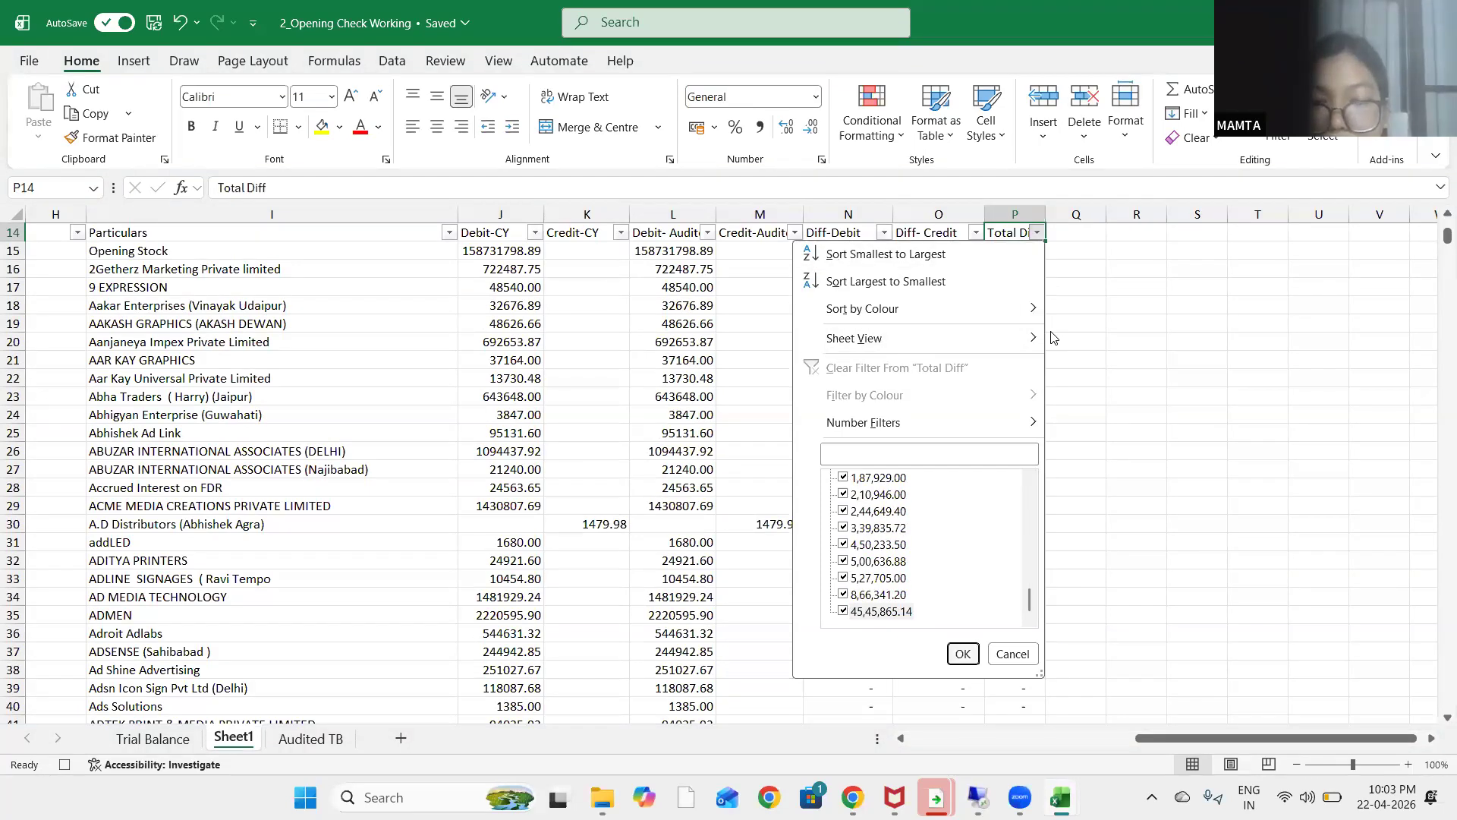
{"action": "key", "text": "Down"}
{"action": "key", "text": "Down"}
{"action": "key", "text": "Down"}
{"action": "key", "text": "Down"}
{"action": "key", "text": "Down"}
{"action": "key", "text": "Down"}
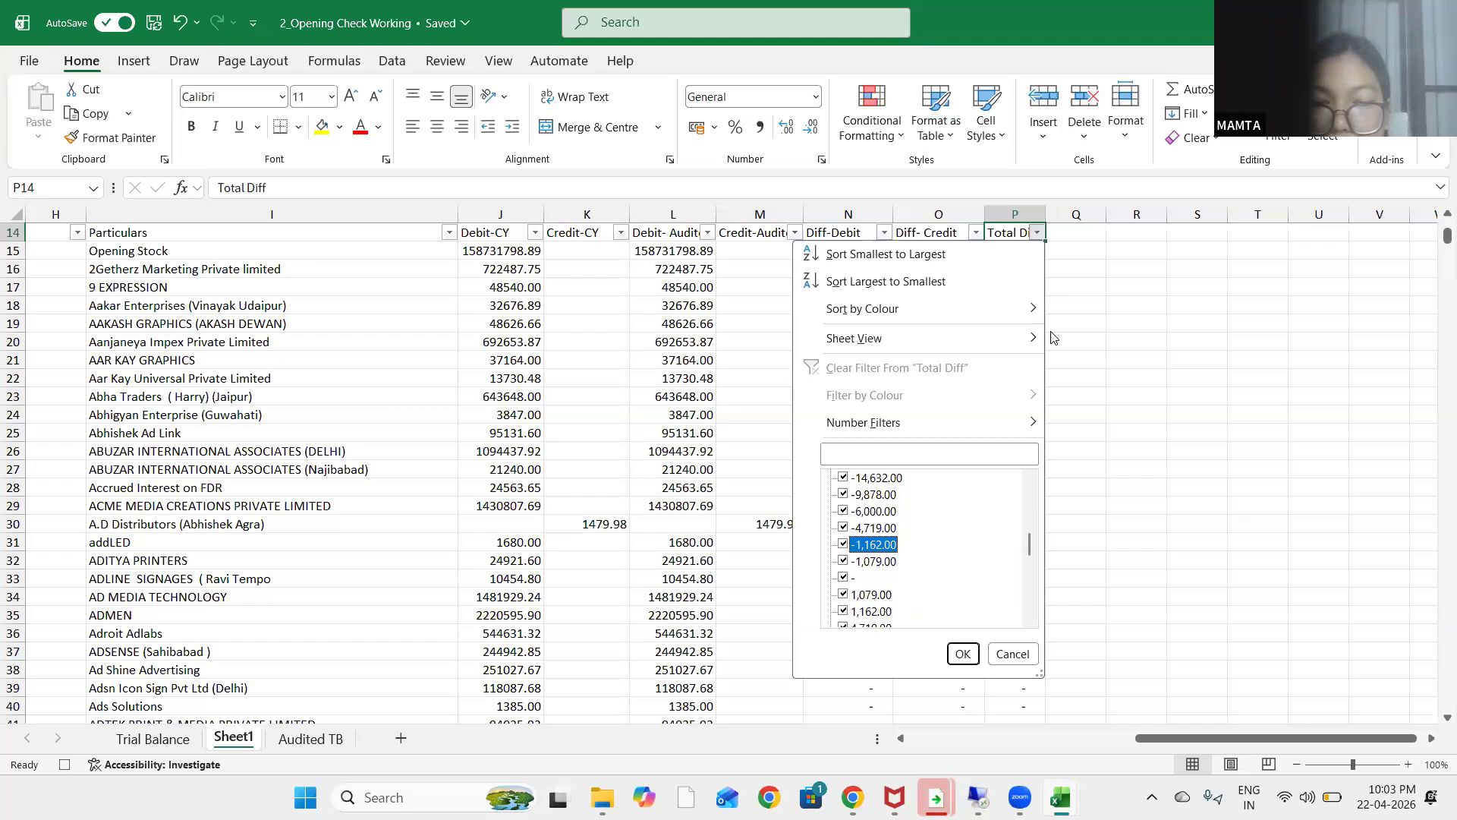
{"action": "key", "text": "space"}
{"action": "key", "text": "Return"}
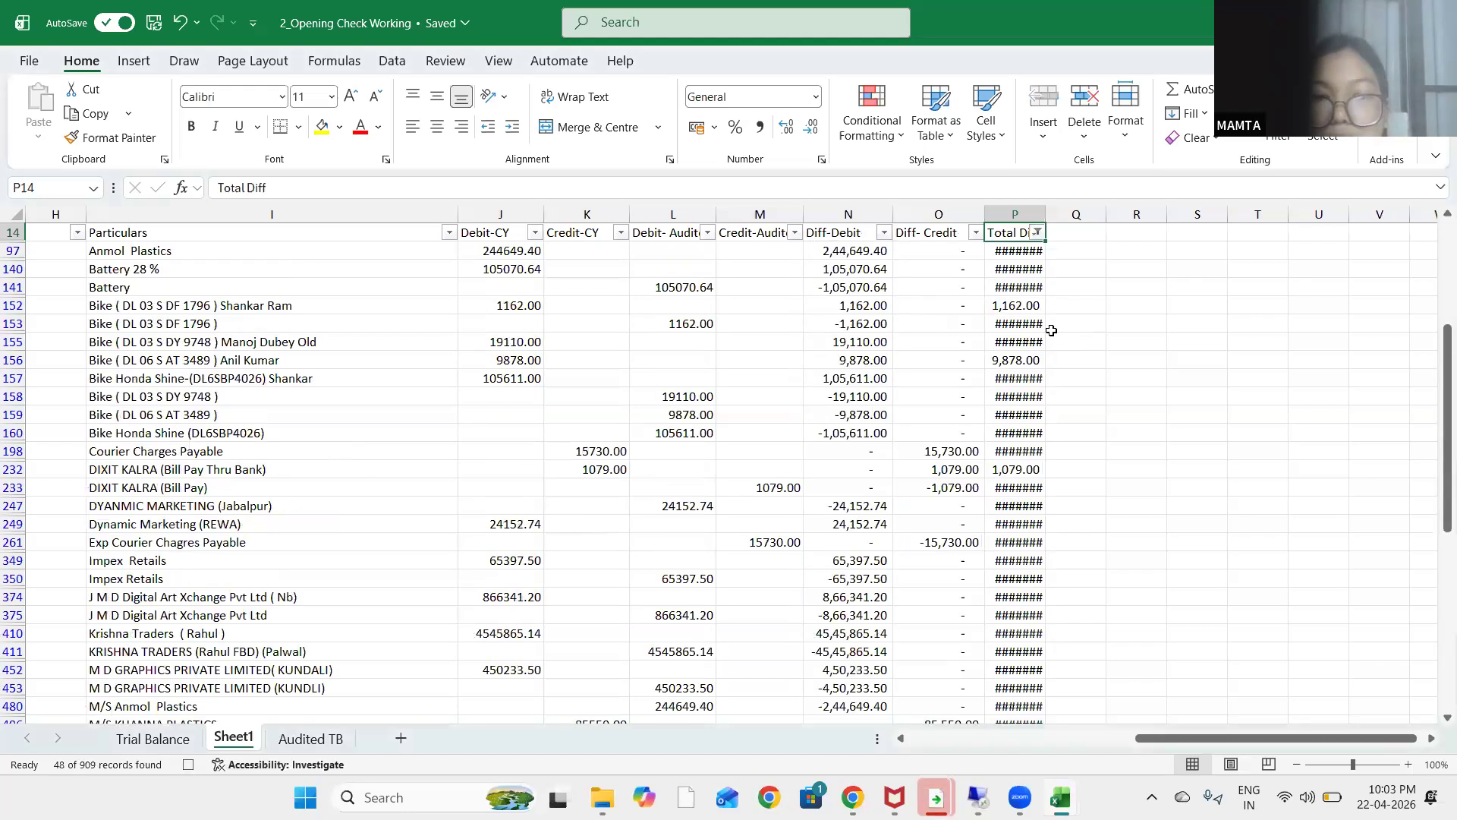
AutoFit the width of the Total Diff column to the values in P97 and P141
{"action": "key", "text": "Down"}
{"action": "key", "text": "alt+h"}
{"action": "key", "text": "o"}
{"action": "key", "text": "i"}
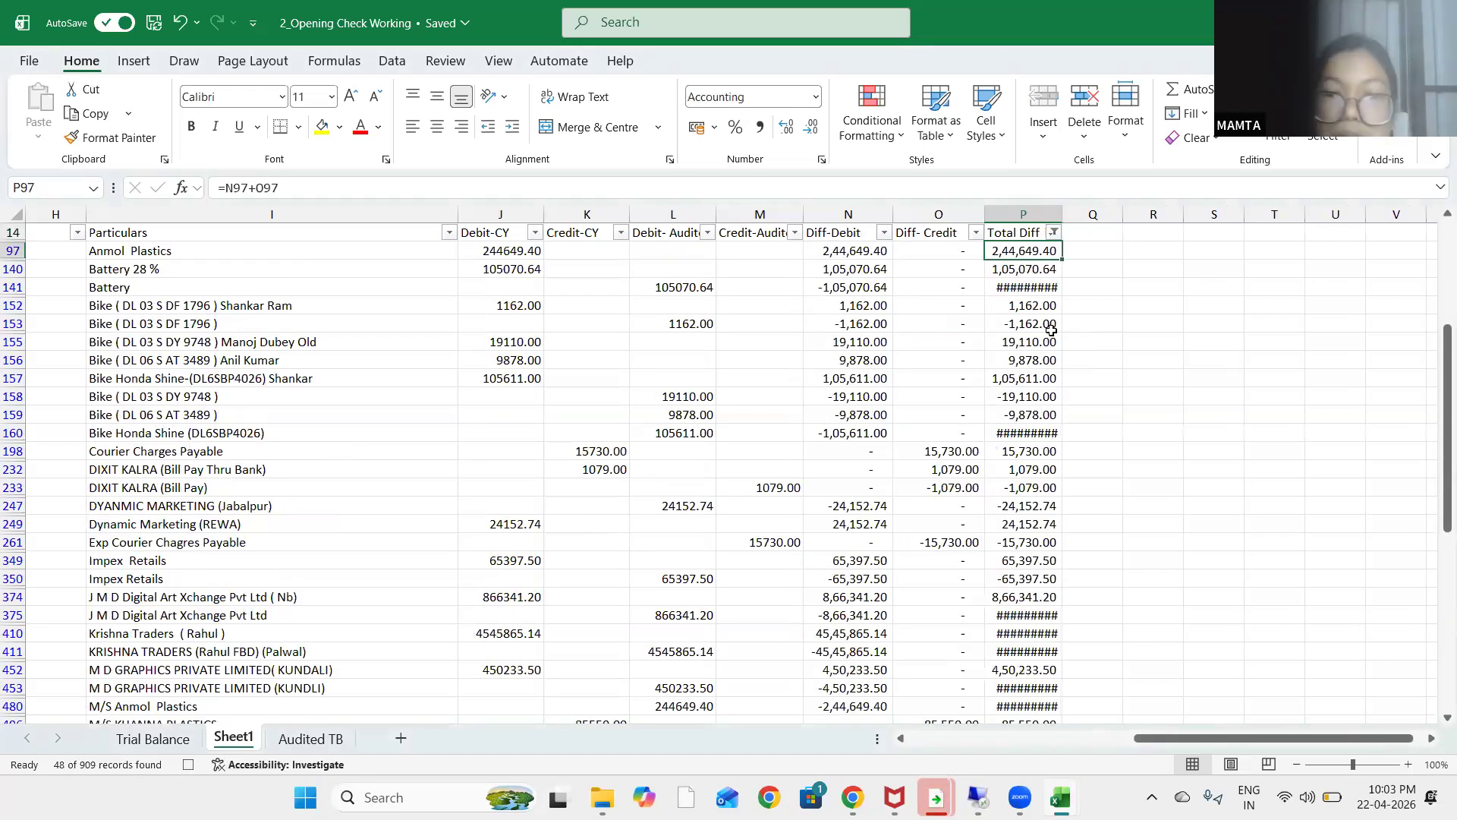
{"action": "key", "text": "Down"}
{"action": "key", "text": "Down"}
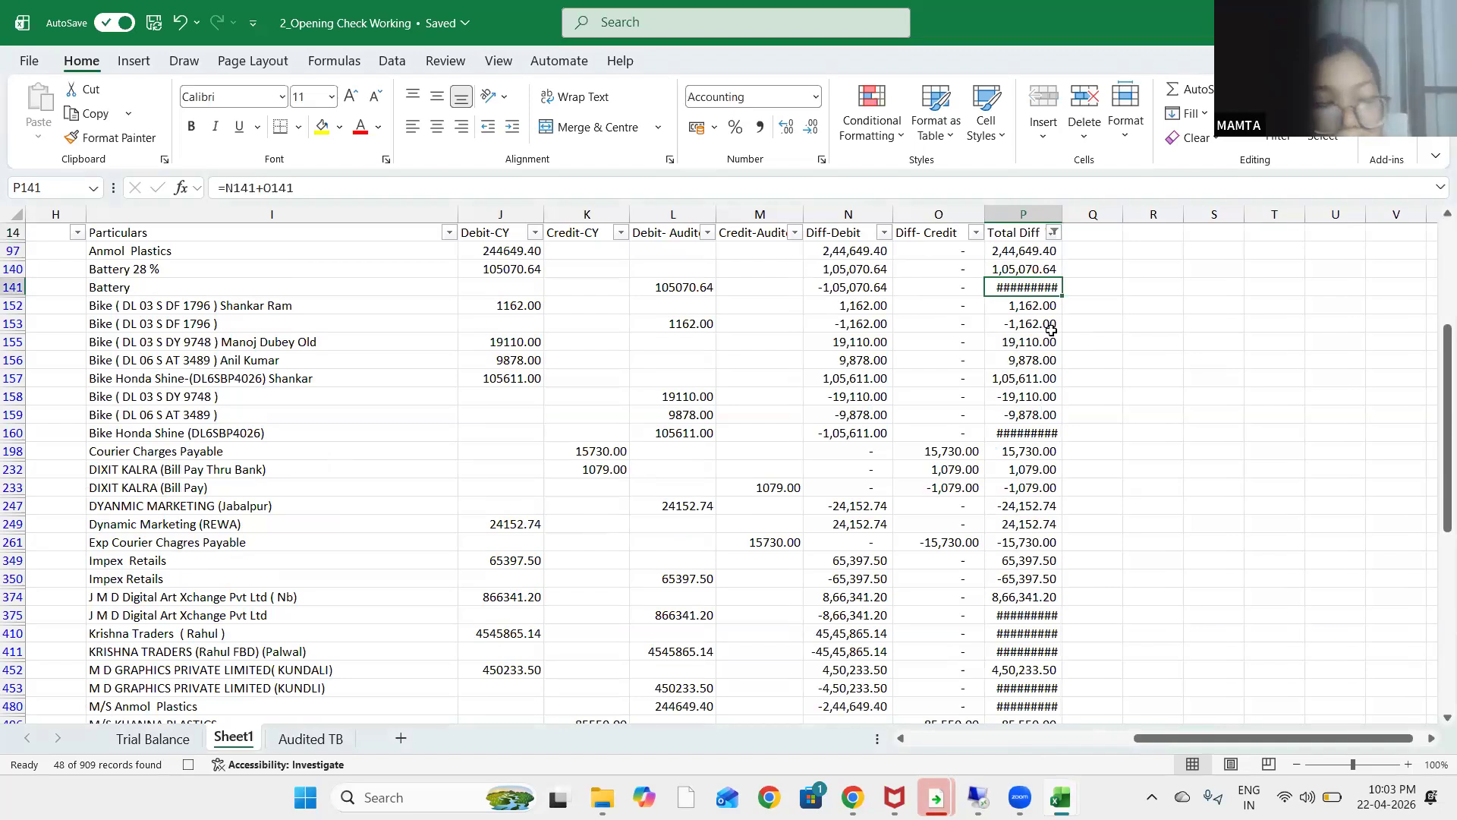
{"action": "key", "text": "Down"}
{"action": "key", "text": "Down"}
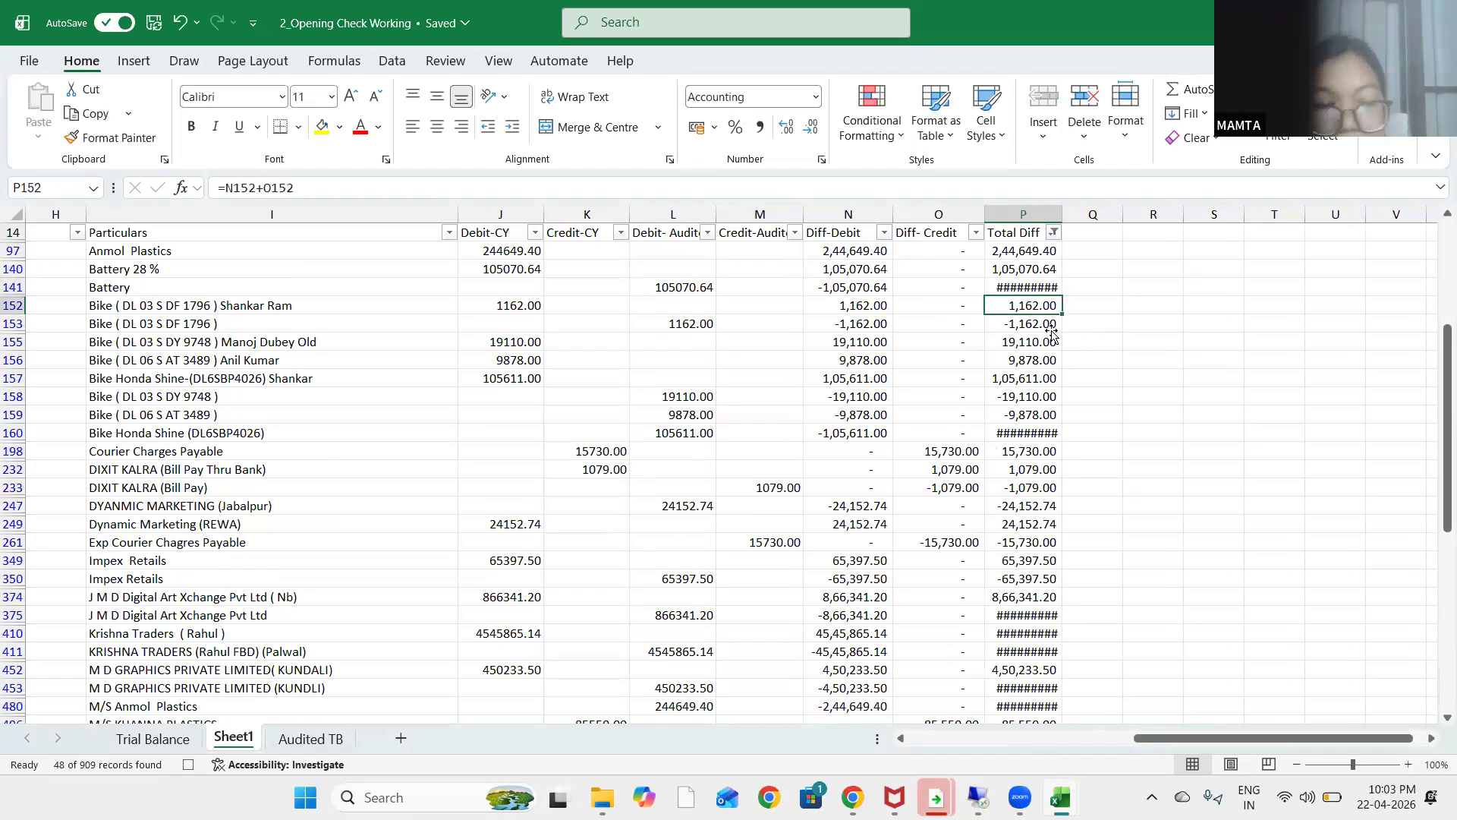
{"action": "key", "text": "Up"}
{"action": "key", "text": "Up"}
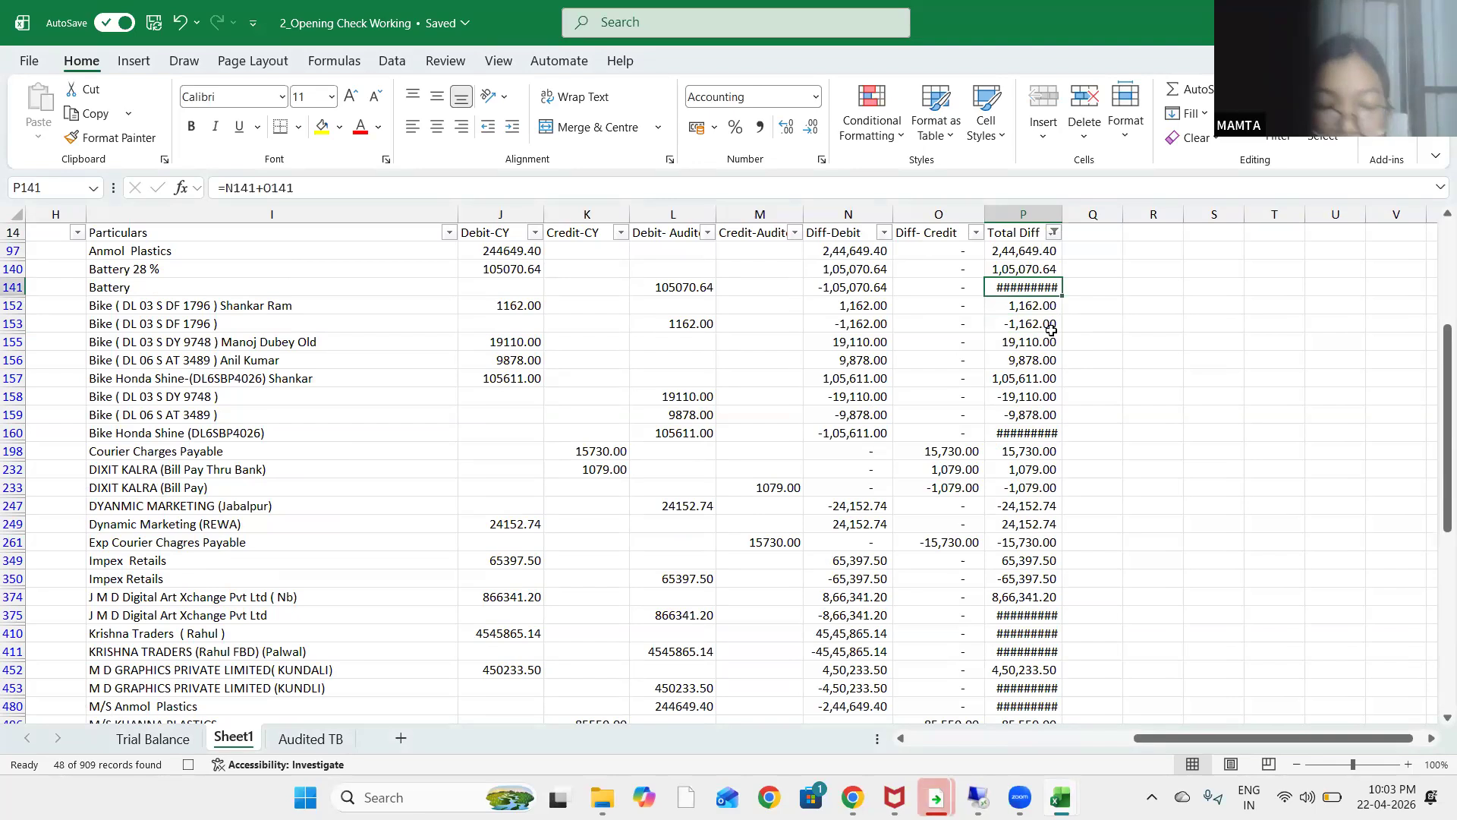
{"action": "key", "text": "alt+h"}
{"action": "key", "text": "o"}
{"action": "key", "text": "i"}
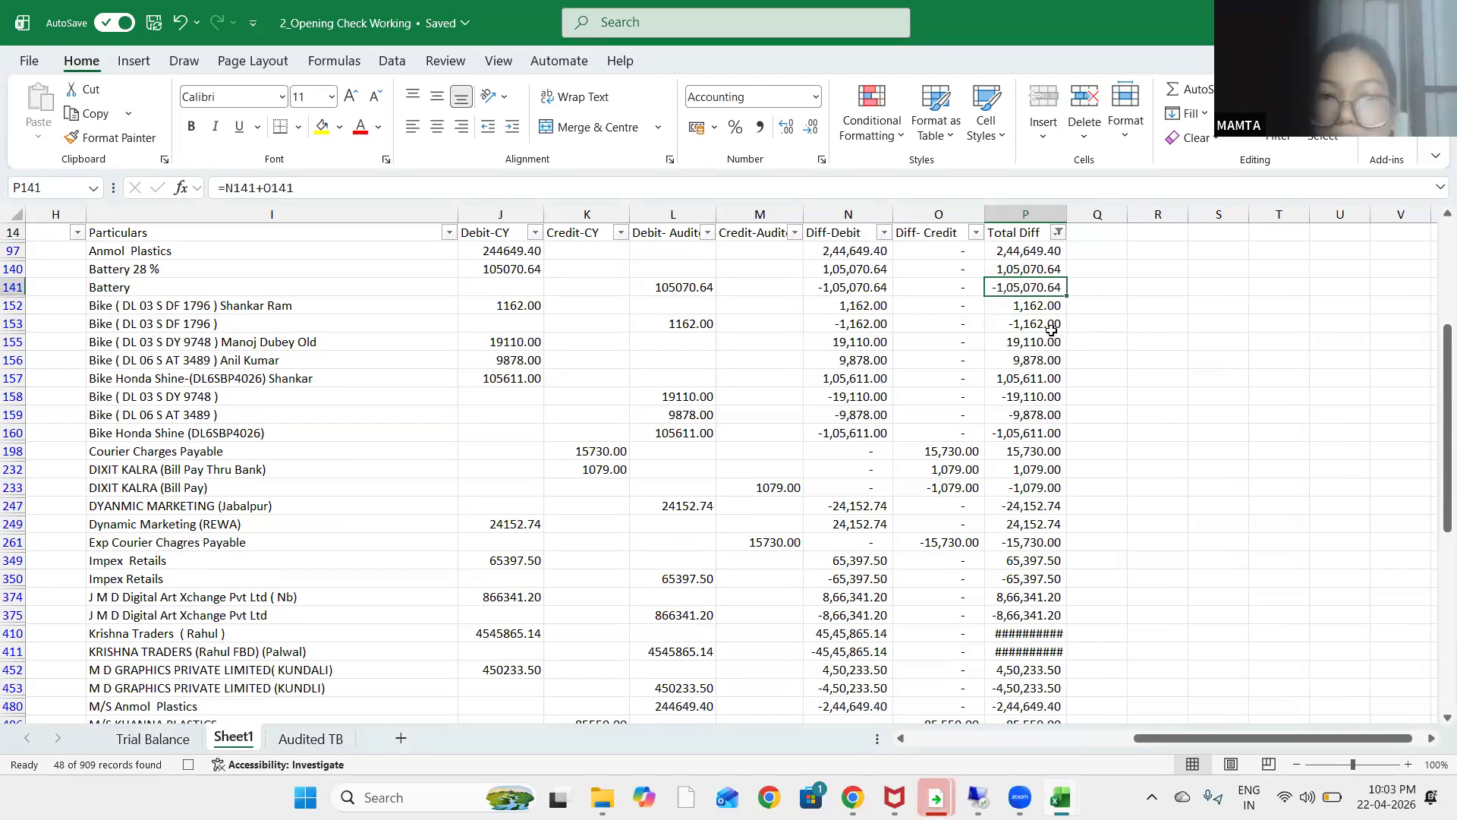
Compare the Battery 28 % and Battery ledgers and the Bike rows below them across the current-year and audited balances
{"action": "key", "text": "Down"}
{"action": "key", "text": "Left"}
{"action": "key", "text": "Left"}
{"action": "key", "text": "Left"}
{"action": "key", "text": "Left"}
{"action": "key", "text": "Left"}
{"action": "key", "text": "Left"}
{"action": "key", "text": "Left"}
{"action": "key", "text": "Up"}
{"action": "key", "text": "Up"}
{"action": "key", "text": "Down"}
{"action": "key", "text": "Up"}
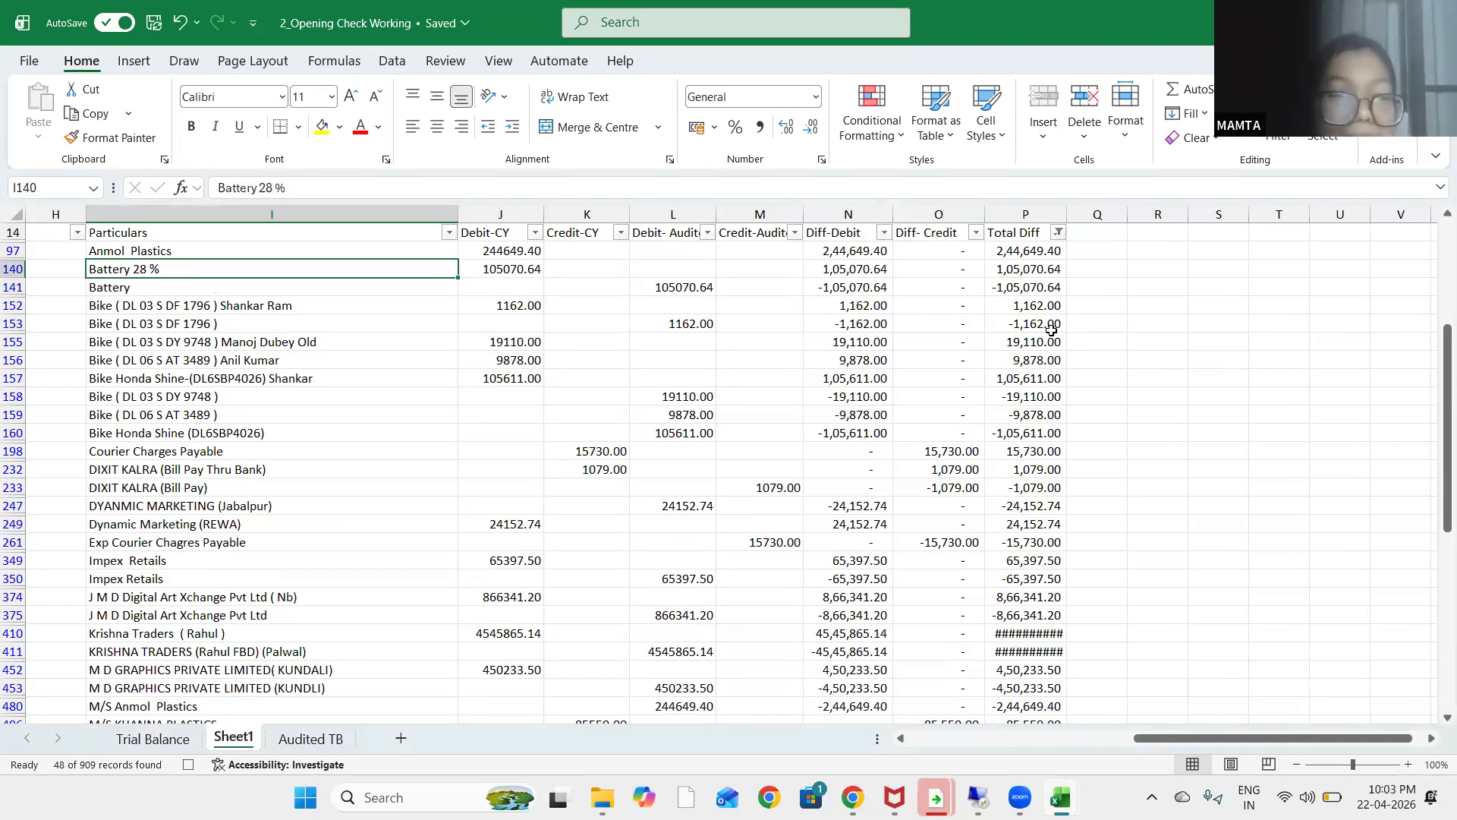
{"action": "key", "text": "Down"}
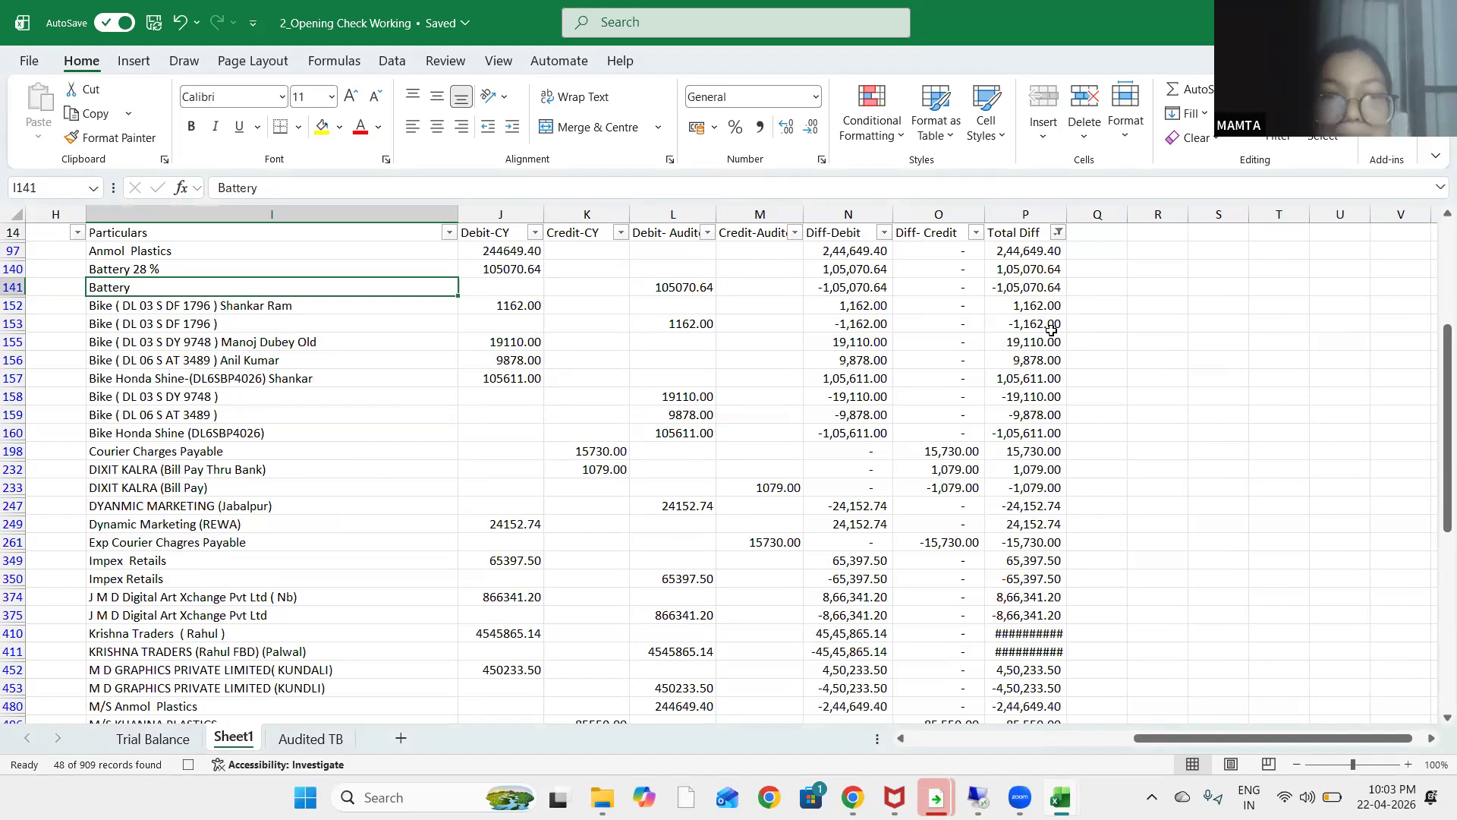
{"action": "key", "text": "Right"}
{"action": "key", "text": "Right"}
{"action": "key", "text": "Right"}
{"action": "key", "text": "Left"}
{"action": "key", "text": "Left"}
{"action": "key", "text": "Left"}
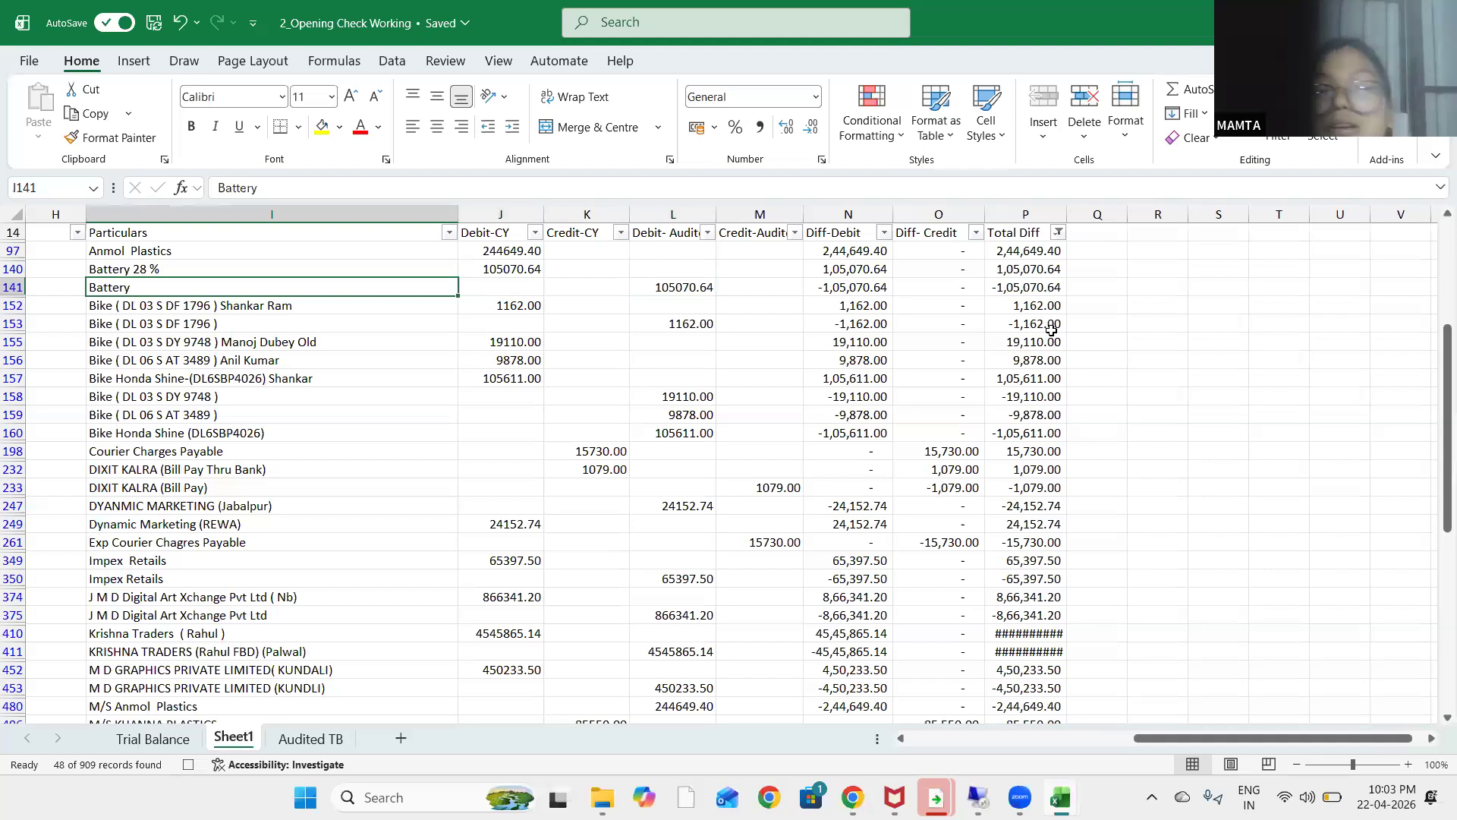
{"action": "key", "text": "Right"}
{"action": "key", "text": "Right"}
{"action": "key", "text": "Down"}
{"action": "key", "text": "Down"}
{"action": "key", "text": "Down"}
{"action": "key", "text": "Down"}
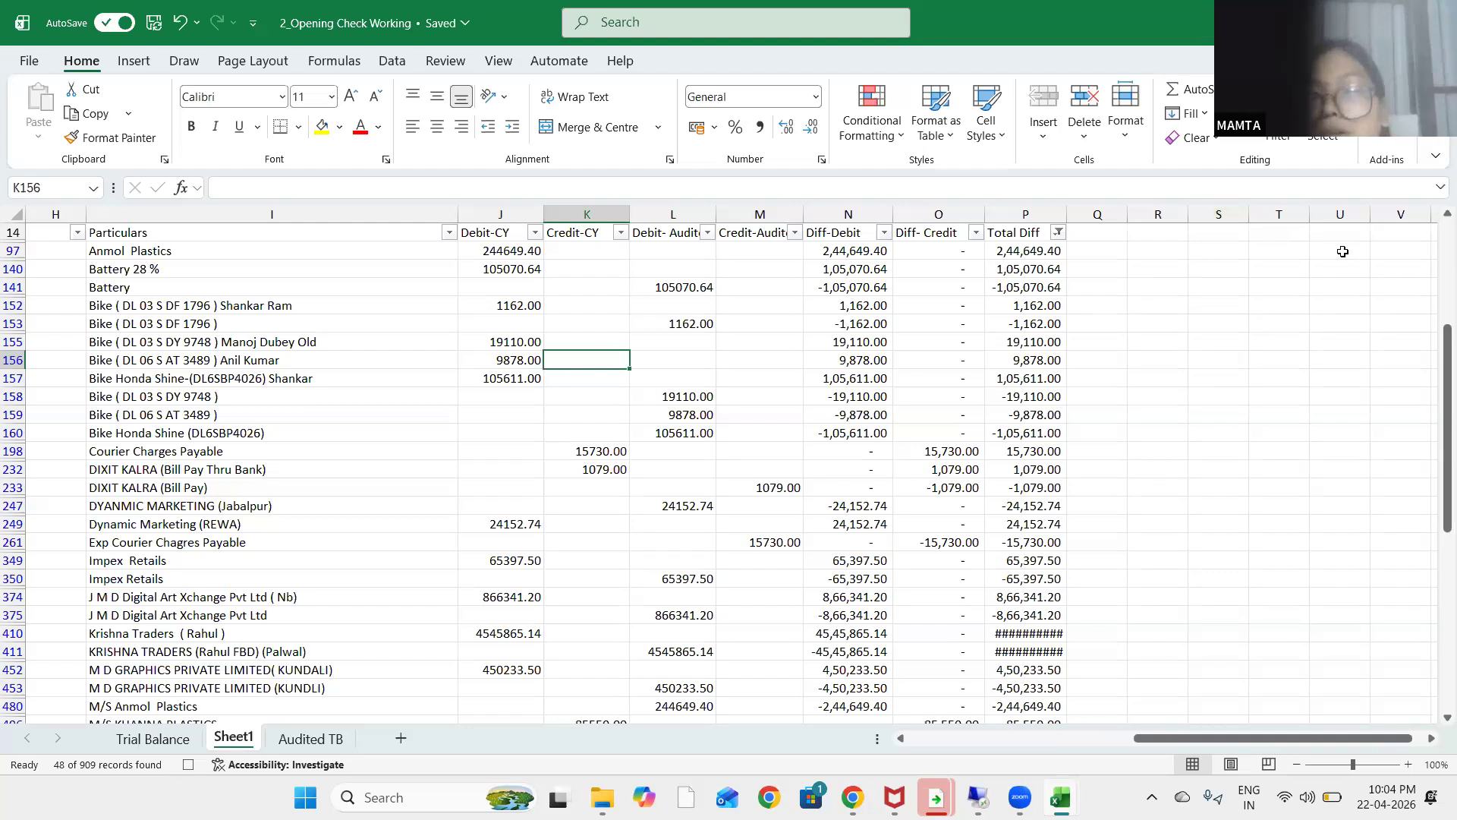
Widen the Total Diff column slightly
{"action": "left_click", "coordinate": [1154, 457]}
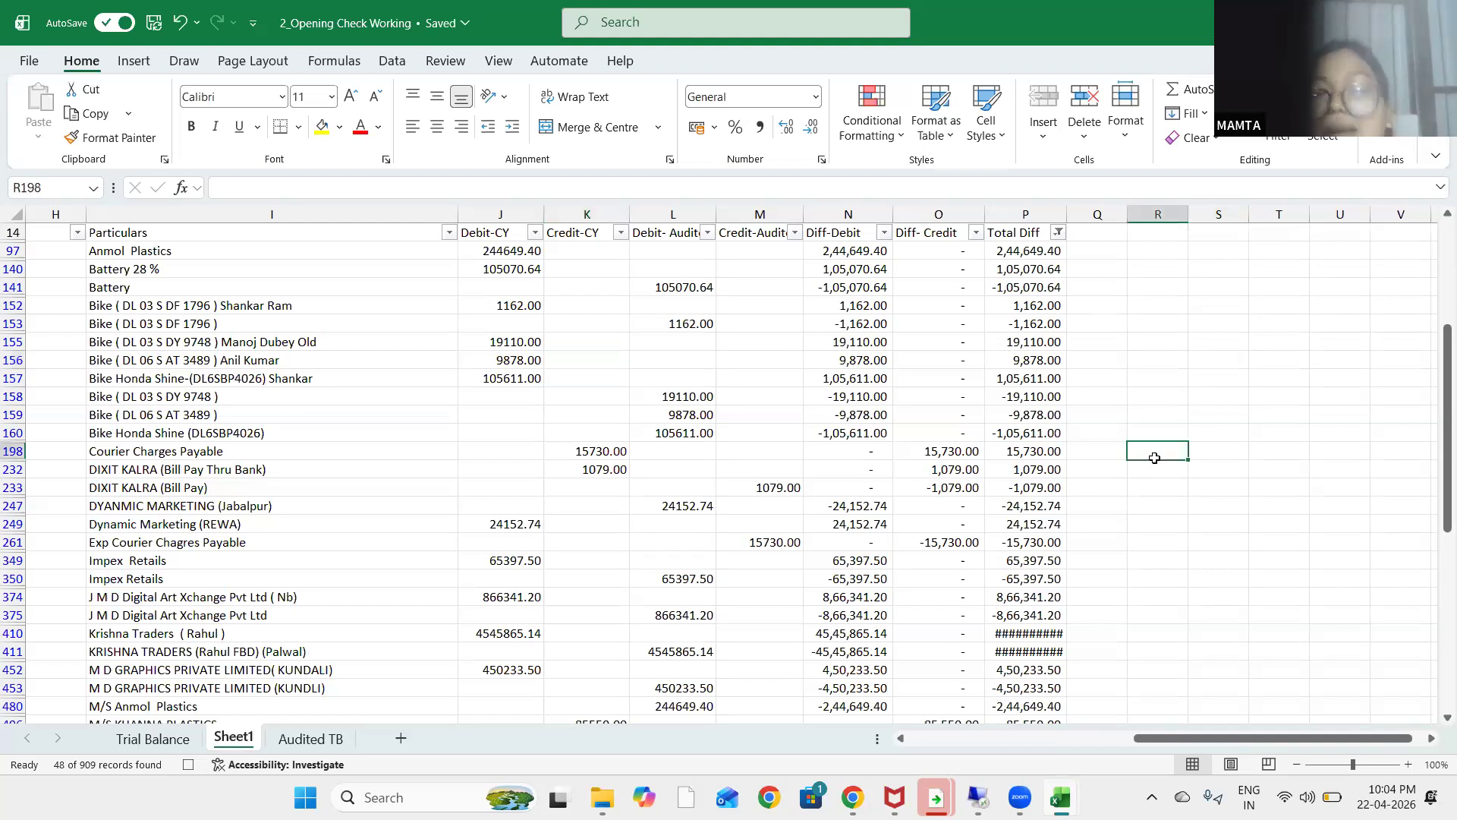
{"action": "left_click_drag", "start_coordinate": [1067, 210], "coordinate": [1071, 213]}
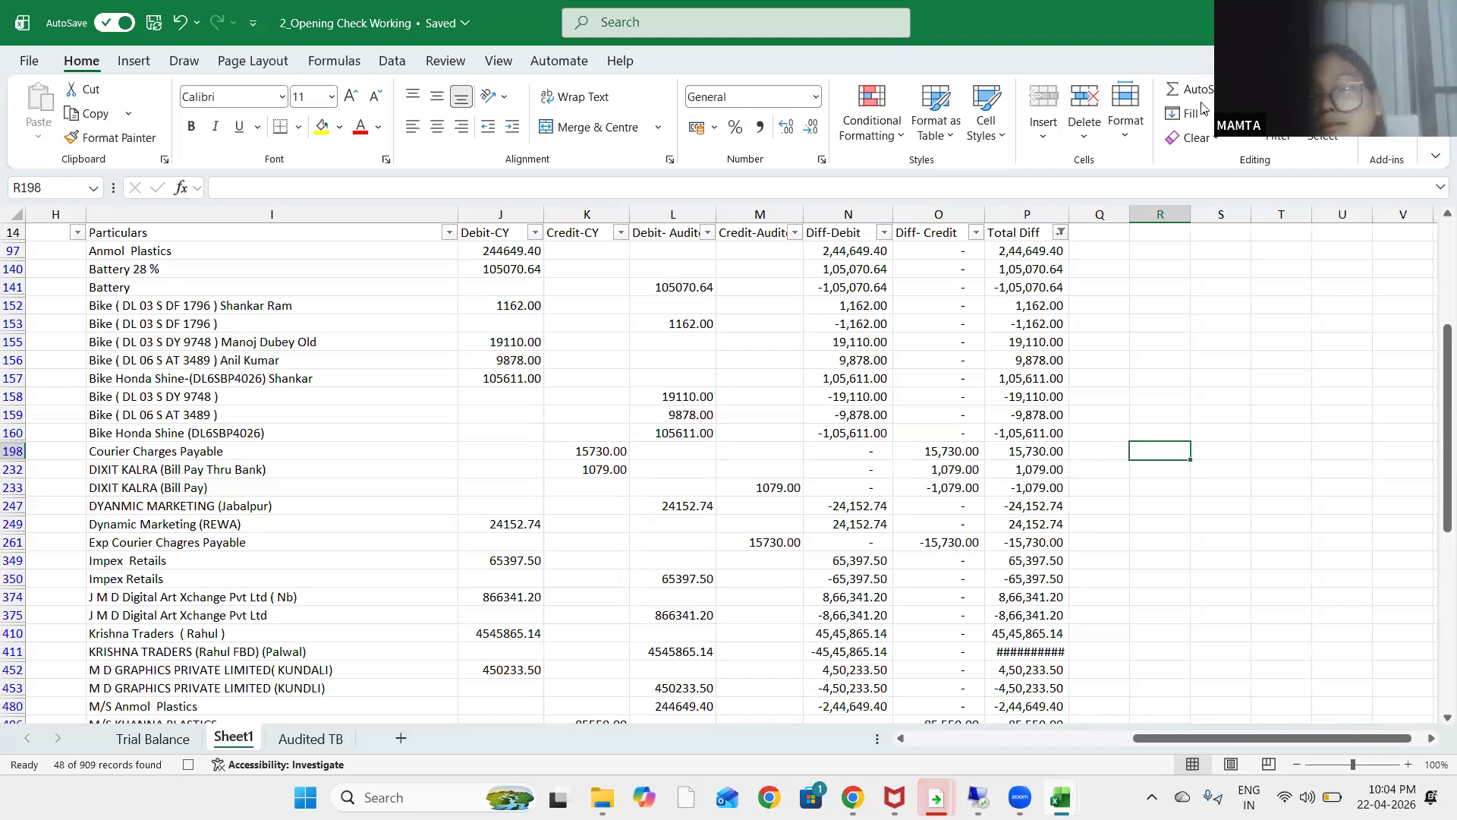
{"action": "left_click", "coordinate": [1042, 437]}
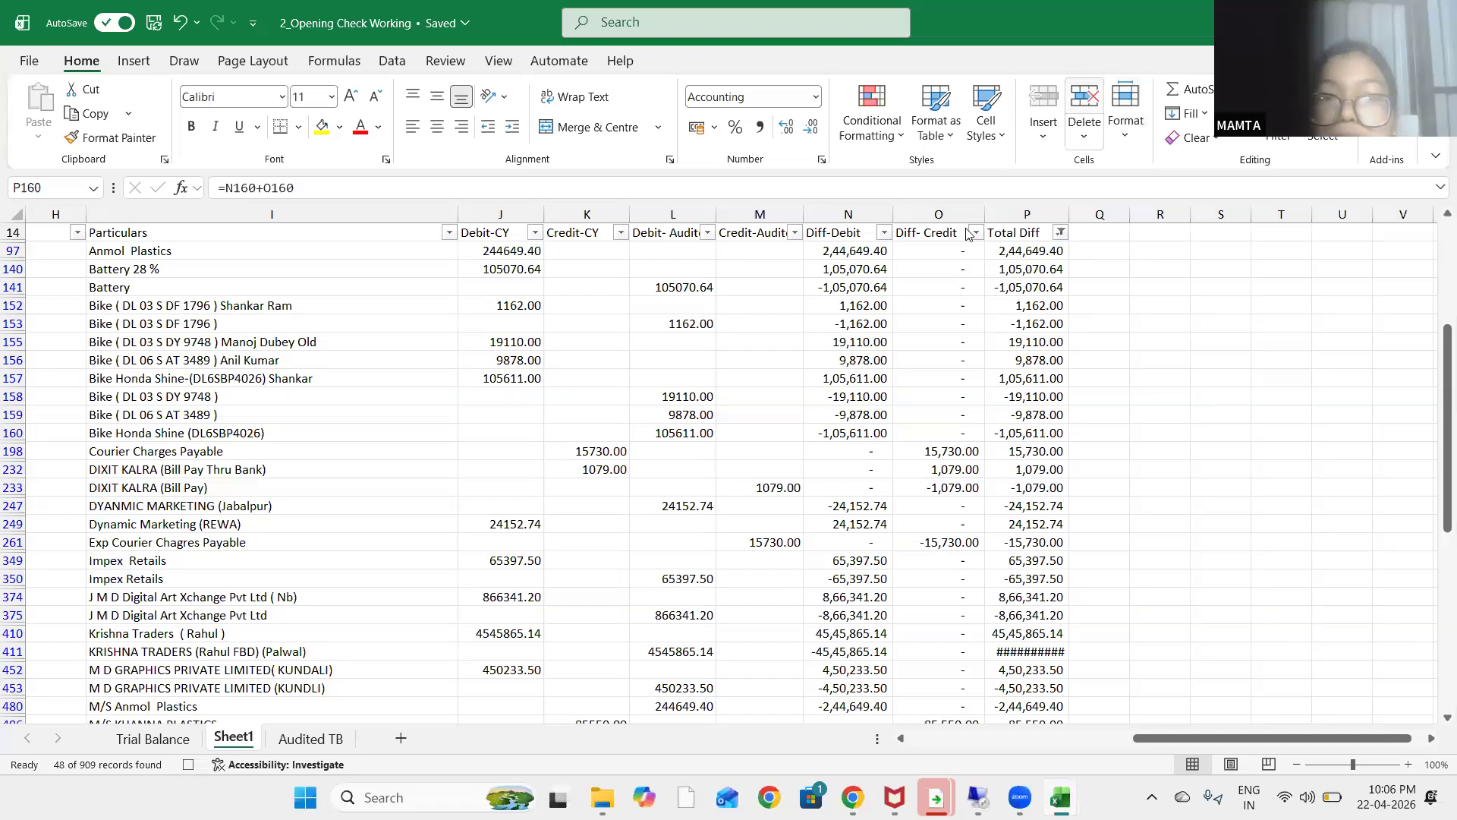
Enter a long string of zeros in cell R160, beside the filtered table
{"action": "left_click", "coordinate": [1064, 337]}
{"action": "key", "text": "Right"}
{"action": "key", "text": "Right"}
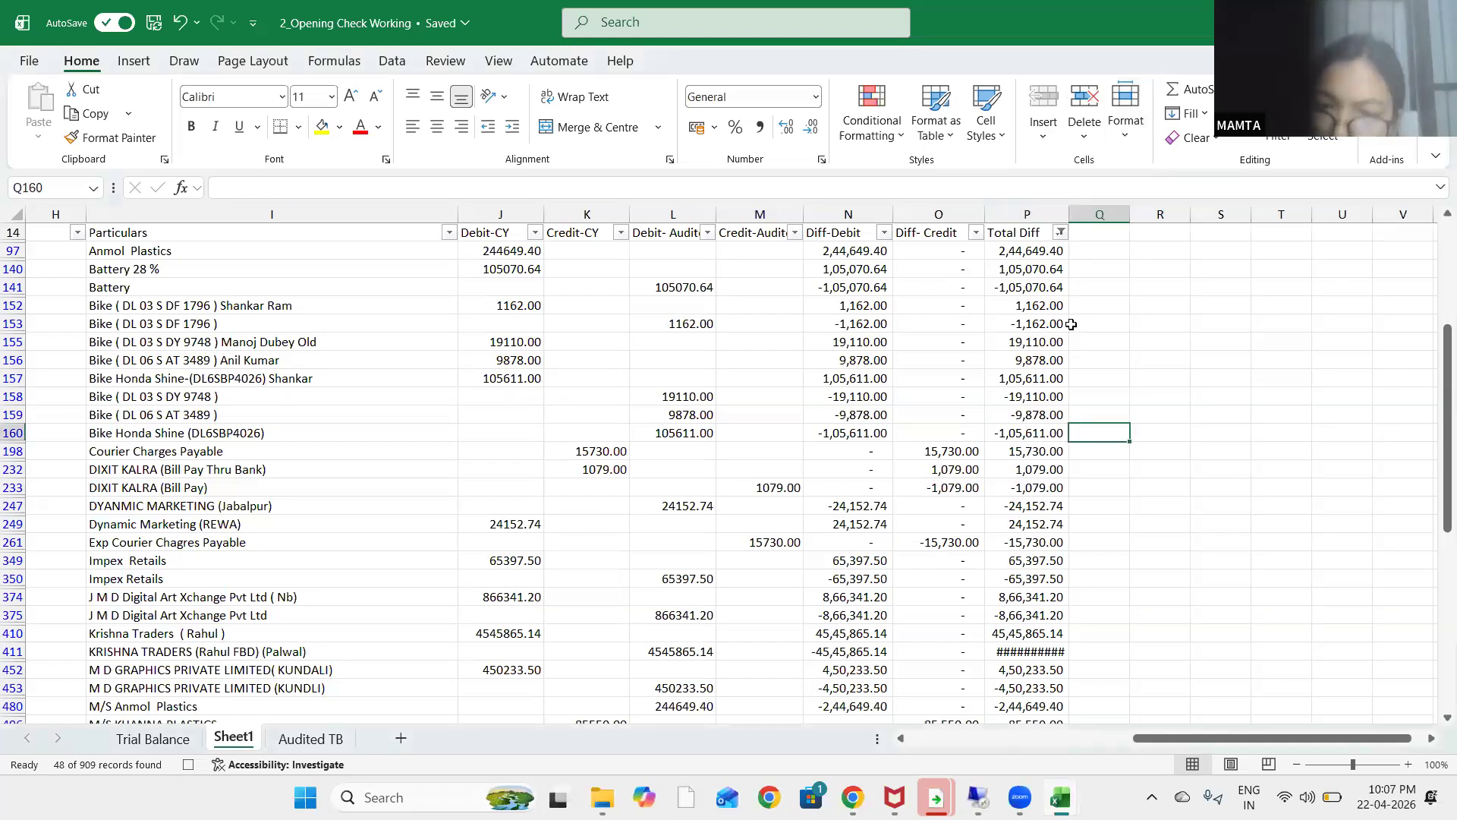
{"action": "type", "text": "000000000000000"}
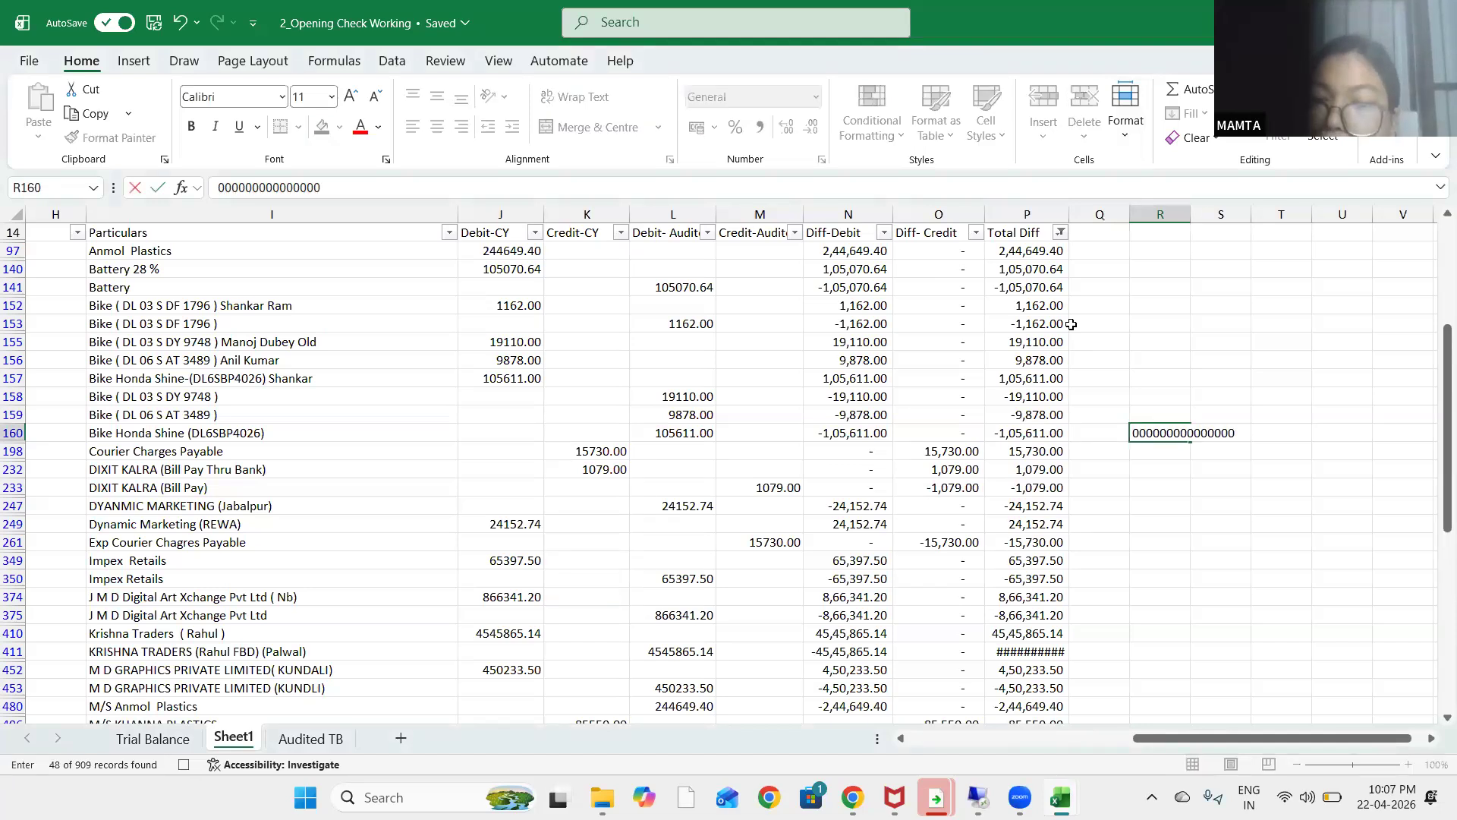
{"action": "type", "text": "00000000000000000000000000000000000000000000000000000000000000000000000000"}
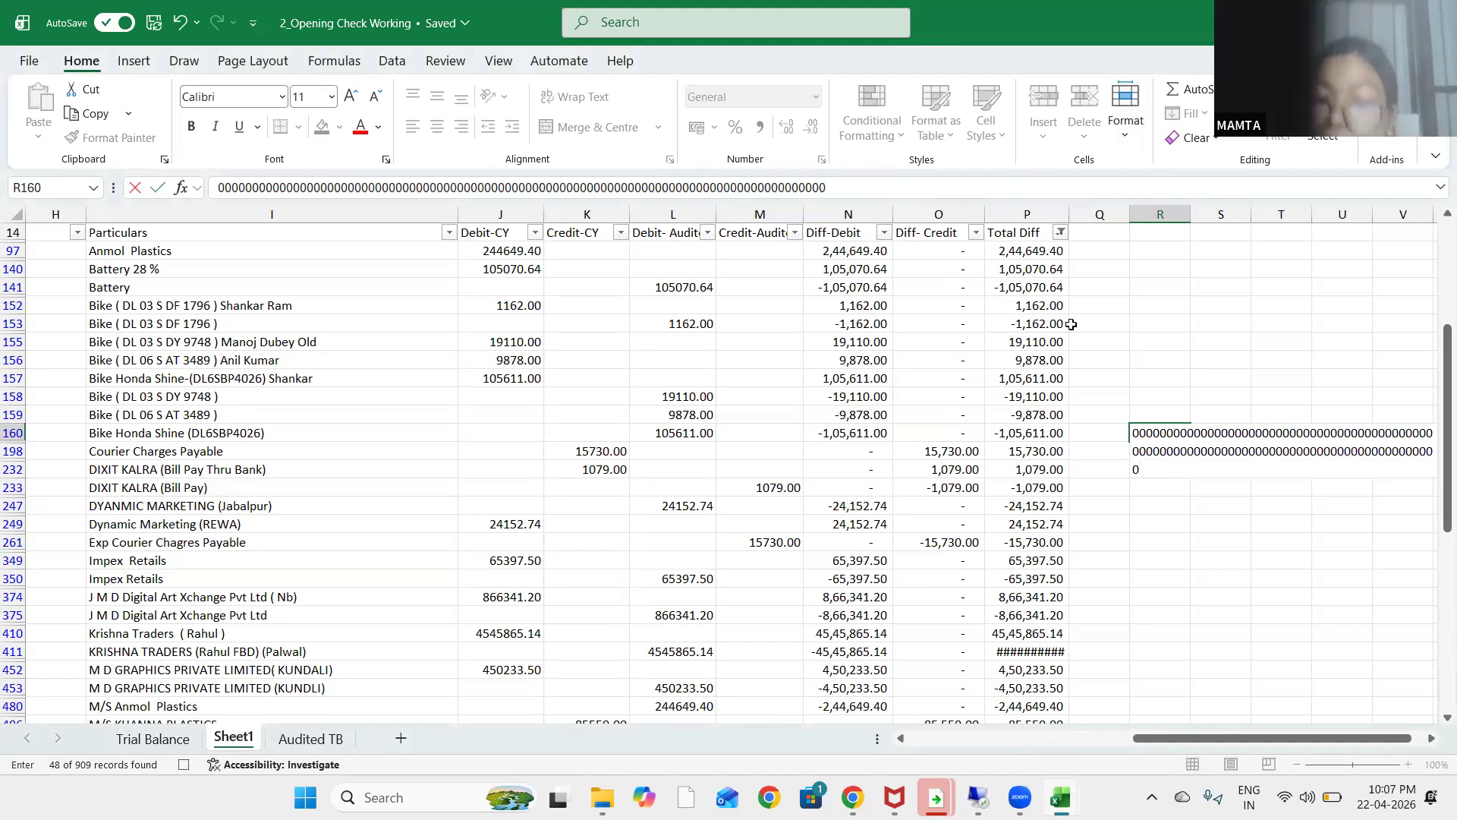
{"action": "key", "text": "Return"}
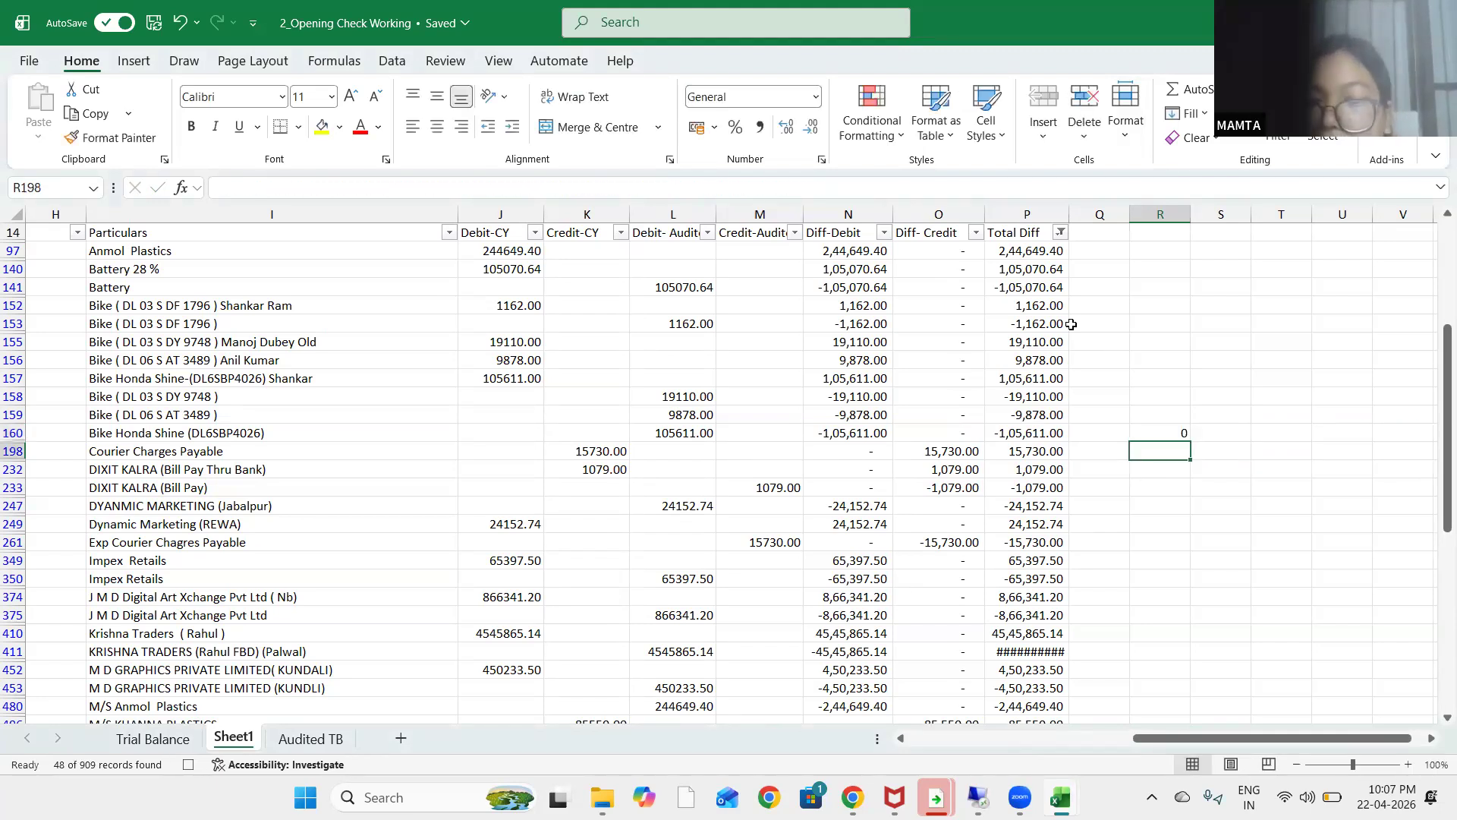
{"action": "key", "text": "Up"}
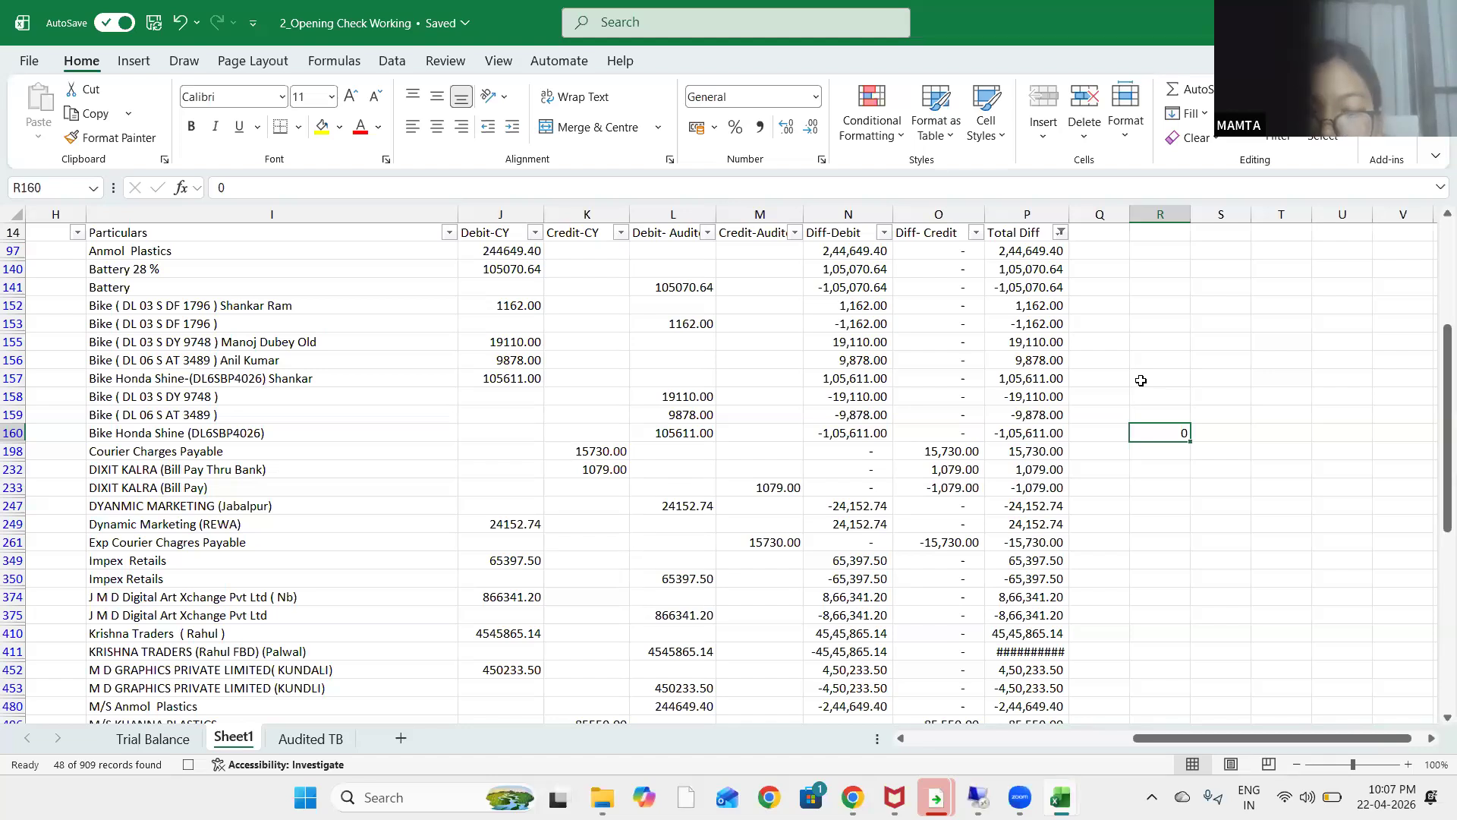
AutoFit the Total Diff column to its contents so the difference in P411 fits
{"action": "key", "text": "Down"}
{"action": "key", "text": "Down"}
{"action": "key", "text": "Down"}
{"action": "key", "text": "Down"}
{"action": "key", "text": "Down"}
{"action": "key", "text": "Down"}
{"action": "key", "text": "Down"}
{"action": "key", "text": "Down"}
{"action": "key", "text": "Down"}
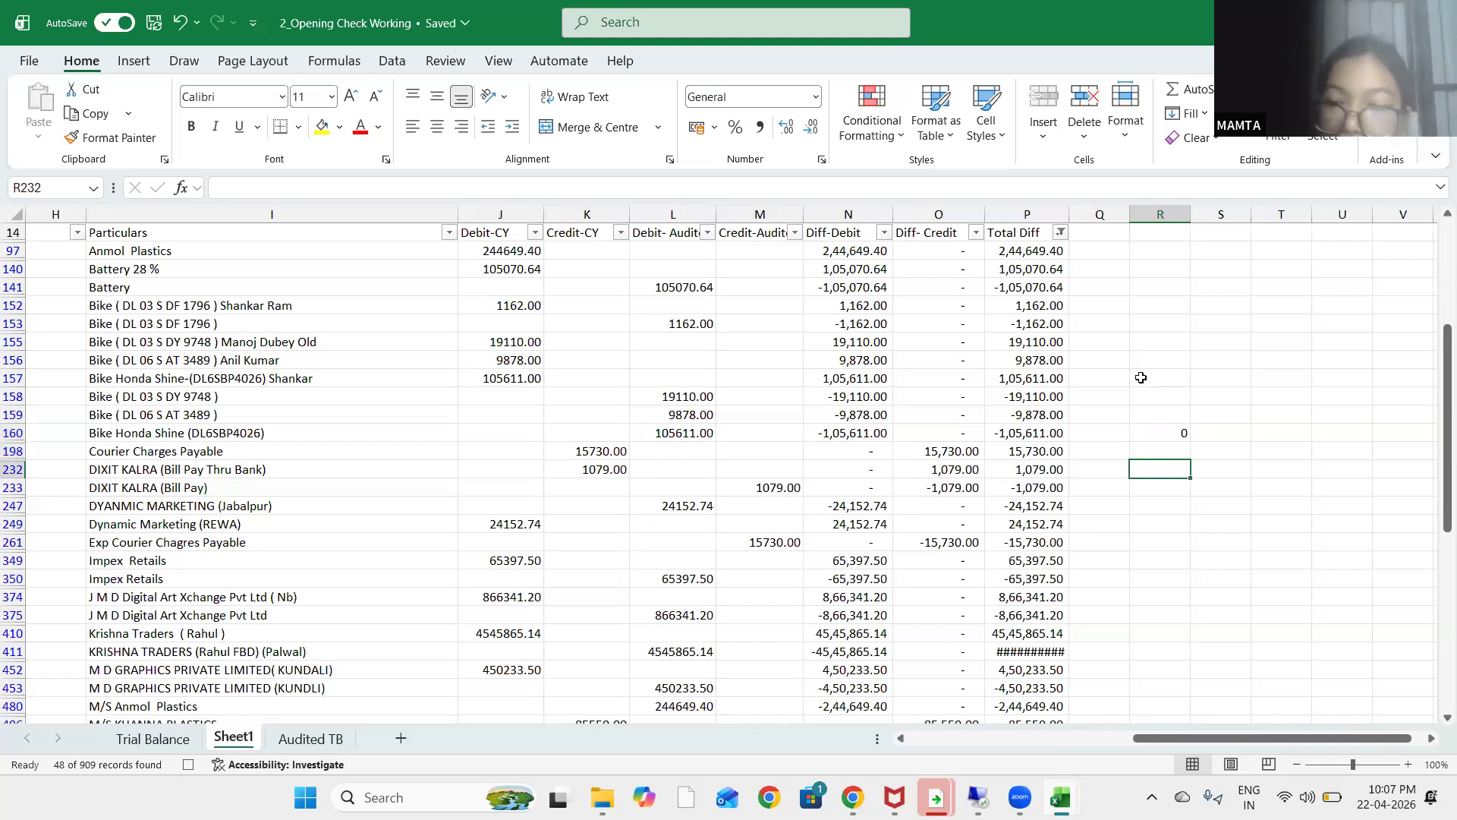
{"action": "key", "text": "Left"}
{"action": "key", "text": "Down"}
{"action": "key", "text": "Down"}
{"action": "key", "text": "Down"}
{"action": "key", "text": "Left"}
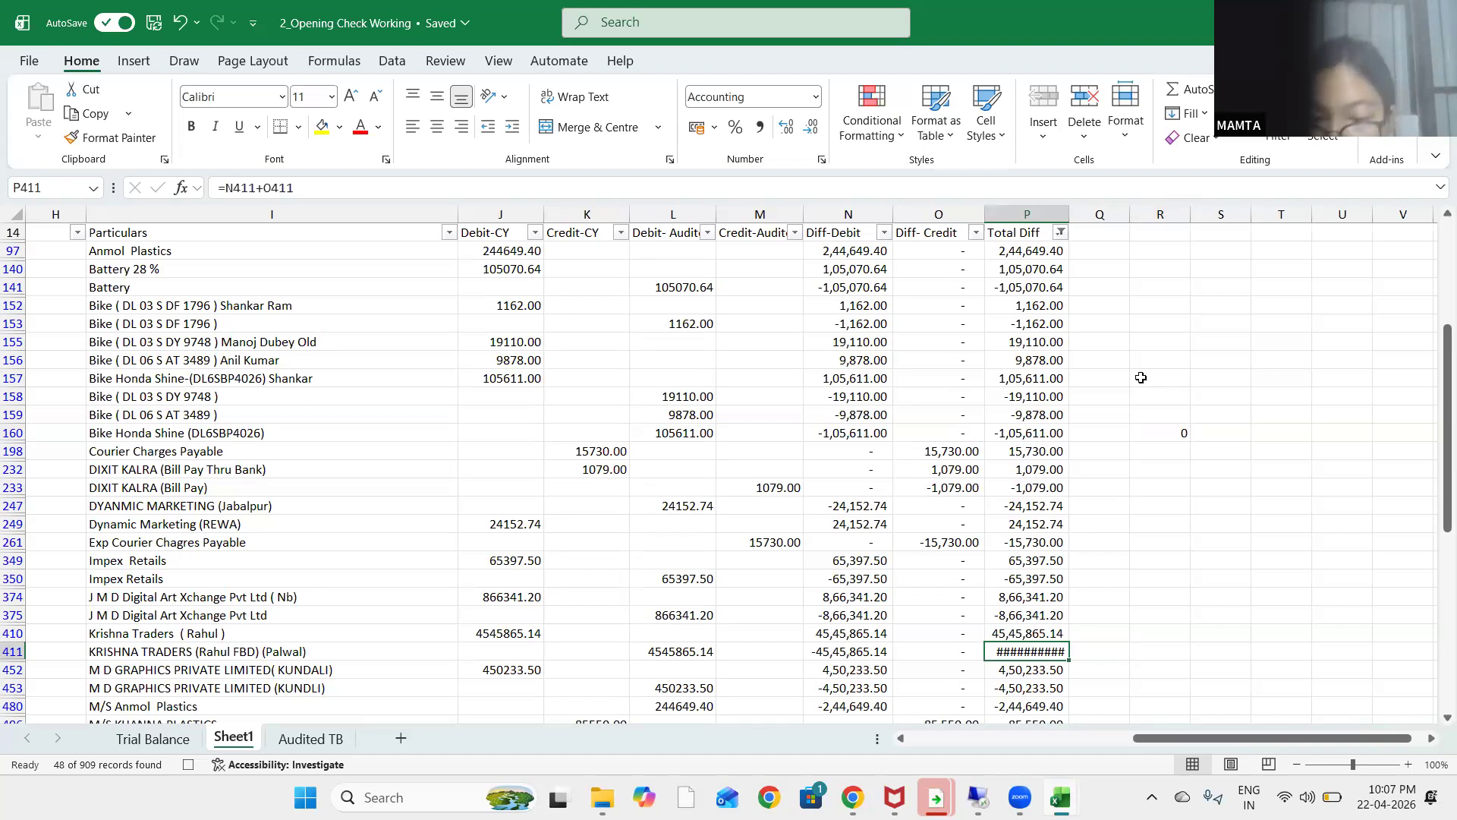
{"action": "double_click", "coordinate": [1068, 212]}
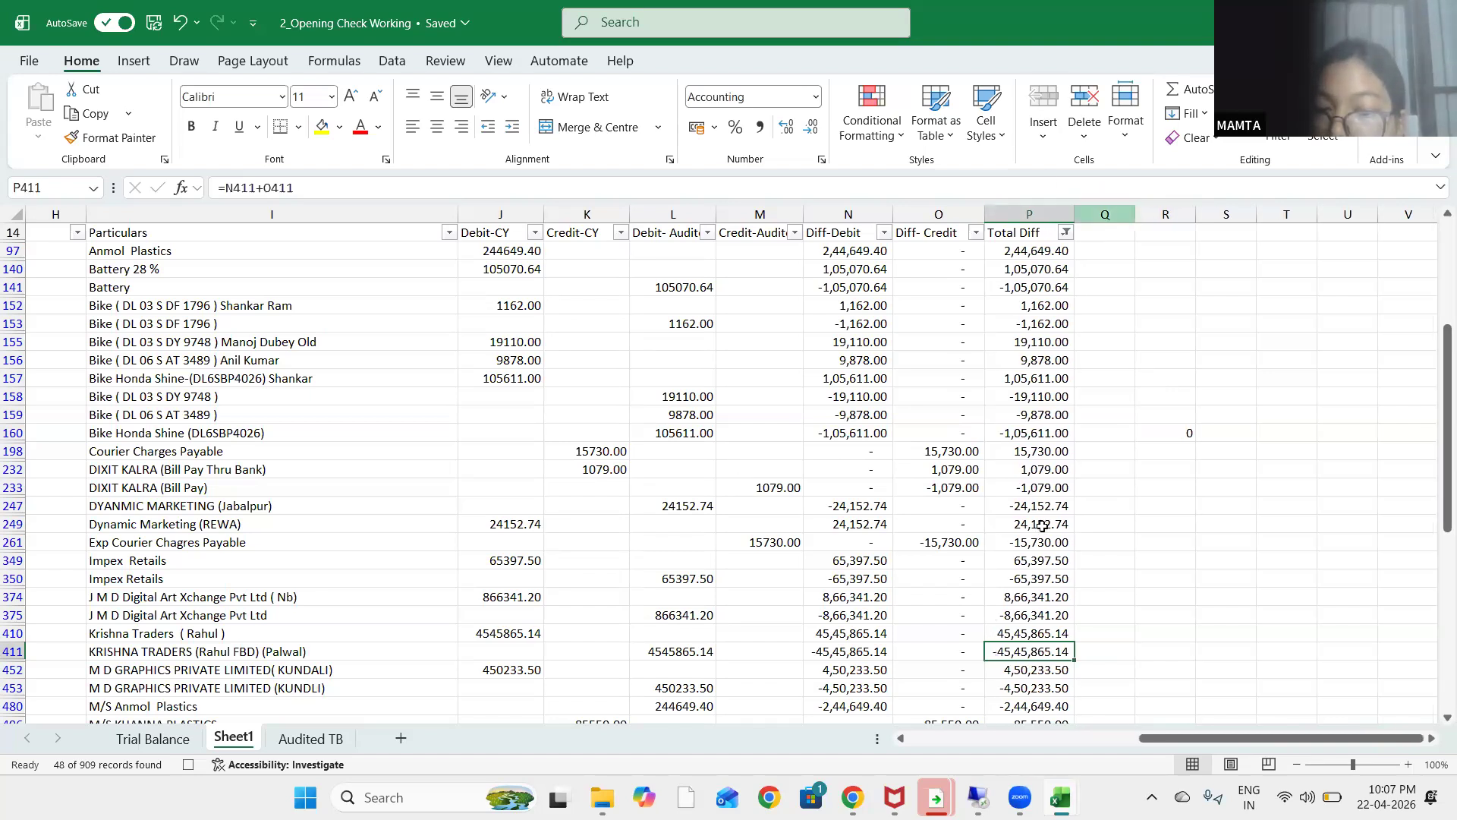
{"action": "left_click", "coordinate": [1120, 613]}
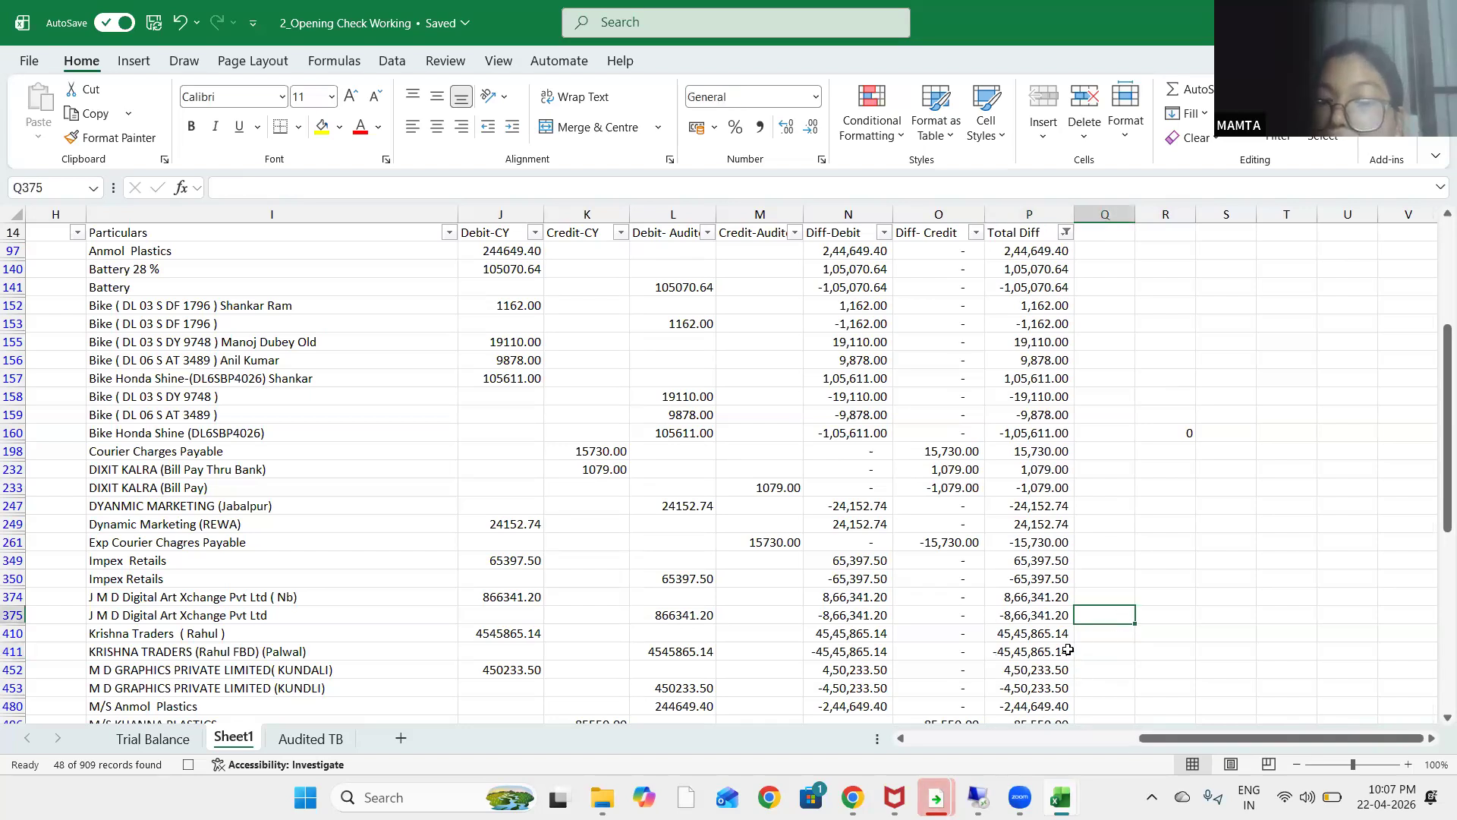
Narrow the Total Diff column, and AutoFit its width to the value in cell P410
{"action": "scroll", "coordinate": [1120, 546], "scroll_direction": "down", "scroll_amount": 1}
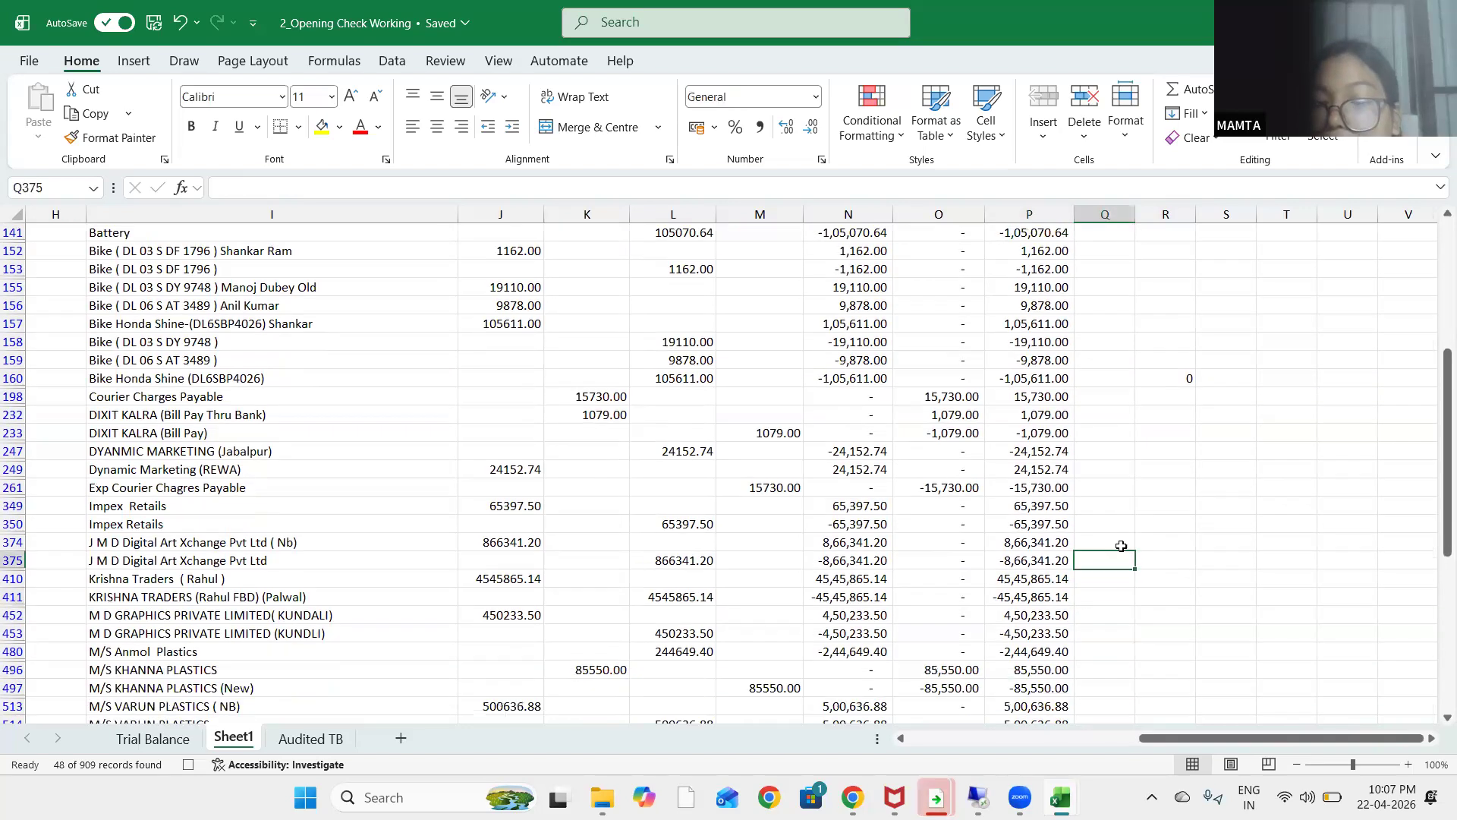
{"action": "left_click", "coordinate": [1052, 580]}
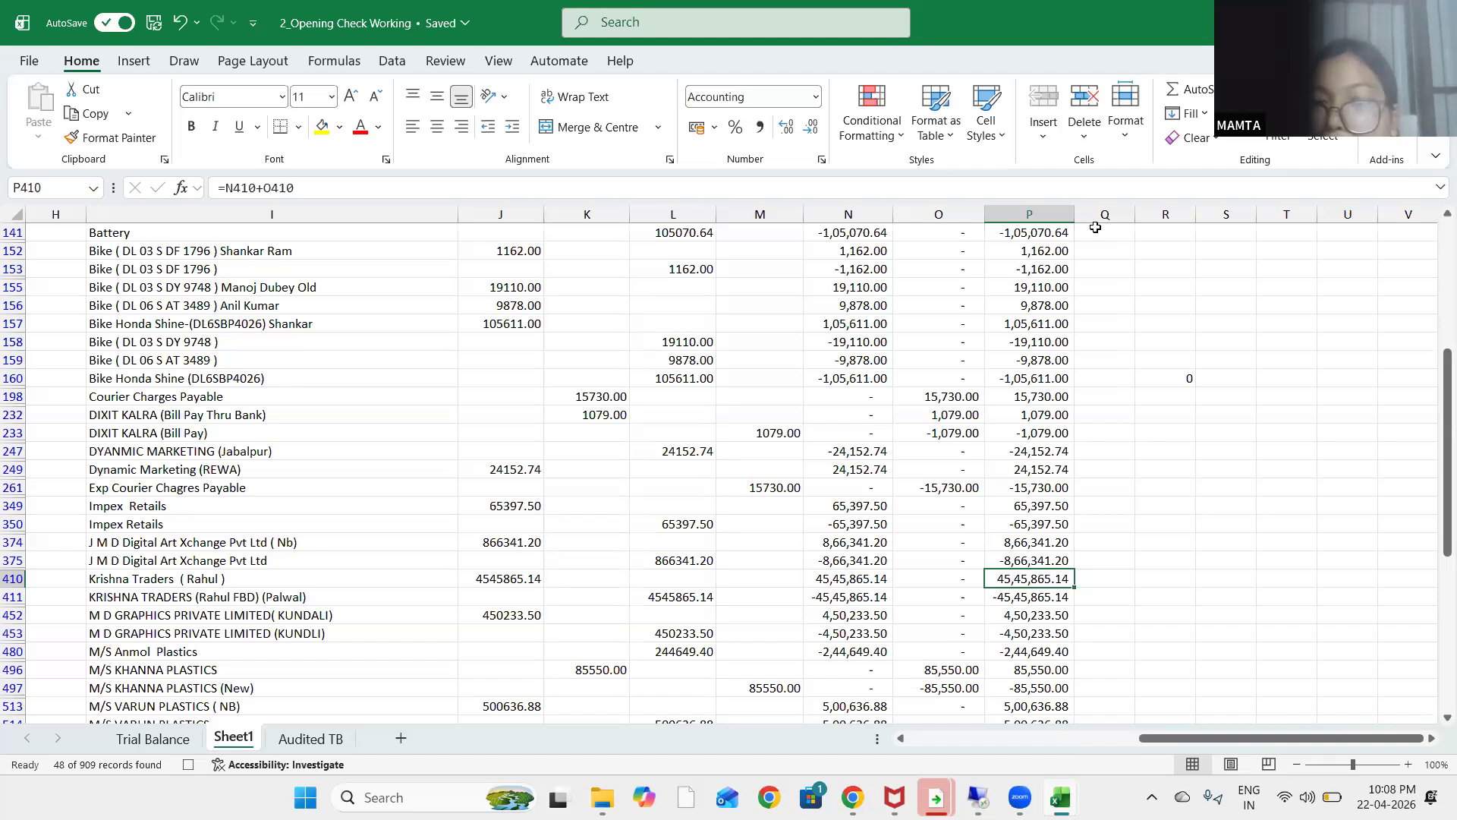
{"action": "left_click_drag", "start_coordinate": [1076, 204], "coordinate": [1050, 206]}
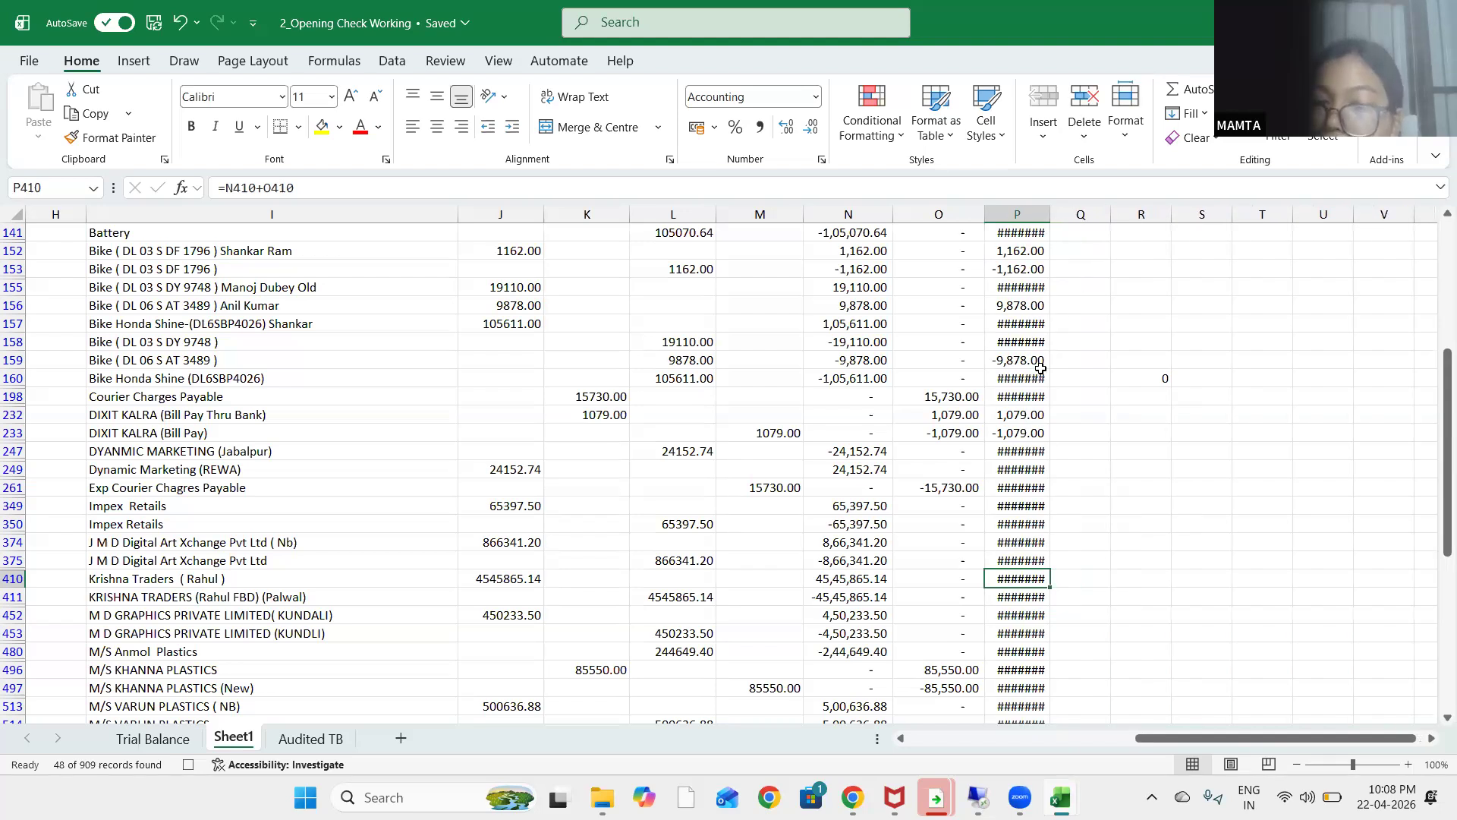
{"action": "left_click", "coordinate": [1127, 135]}
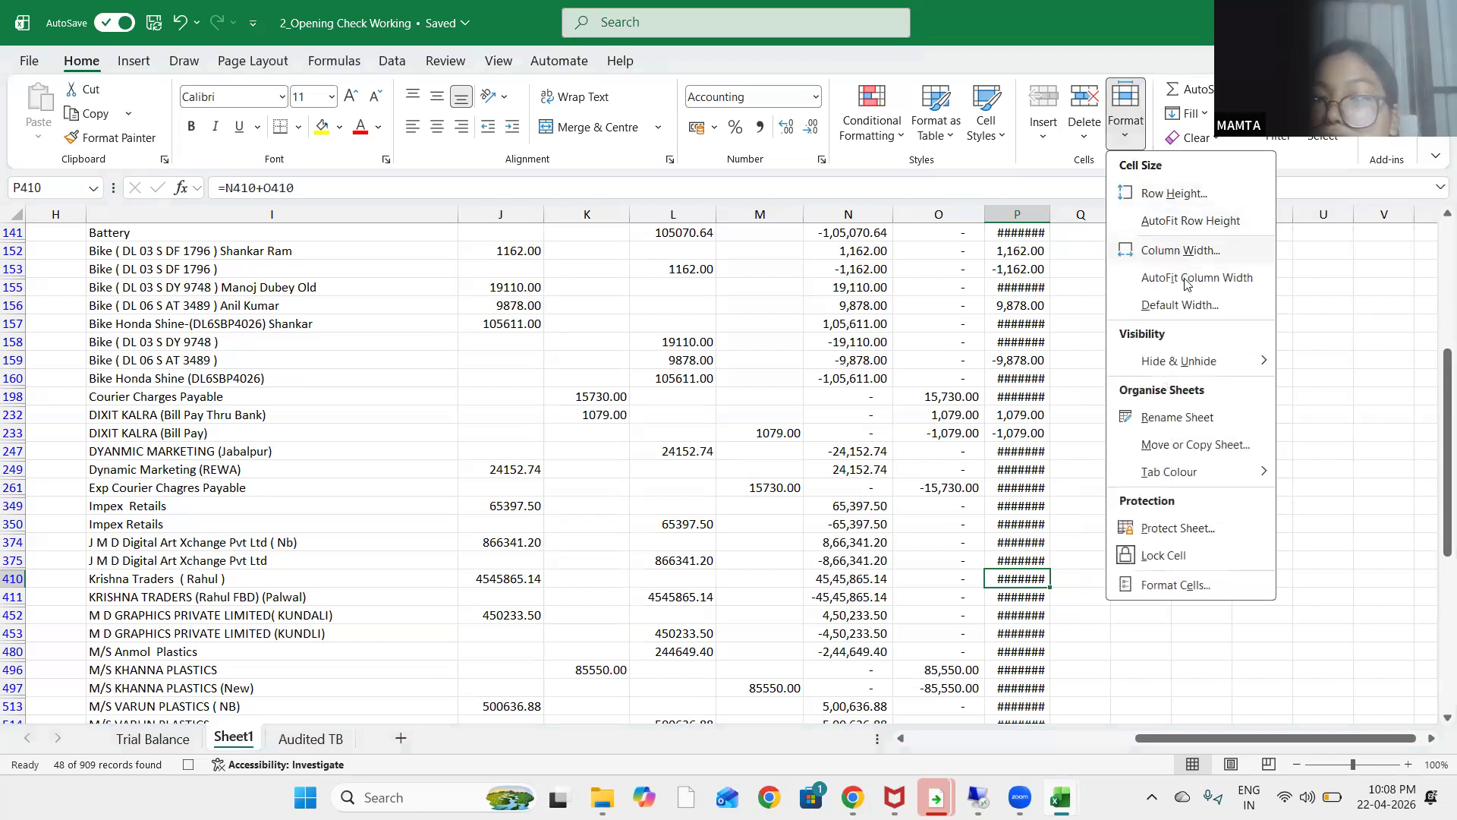
{"action": "left_click", "coordinate": [1187, 280]}
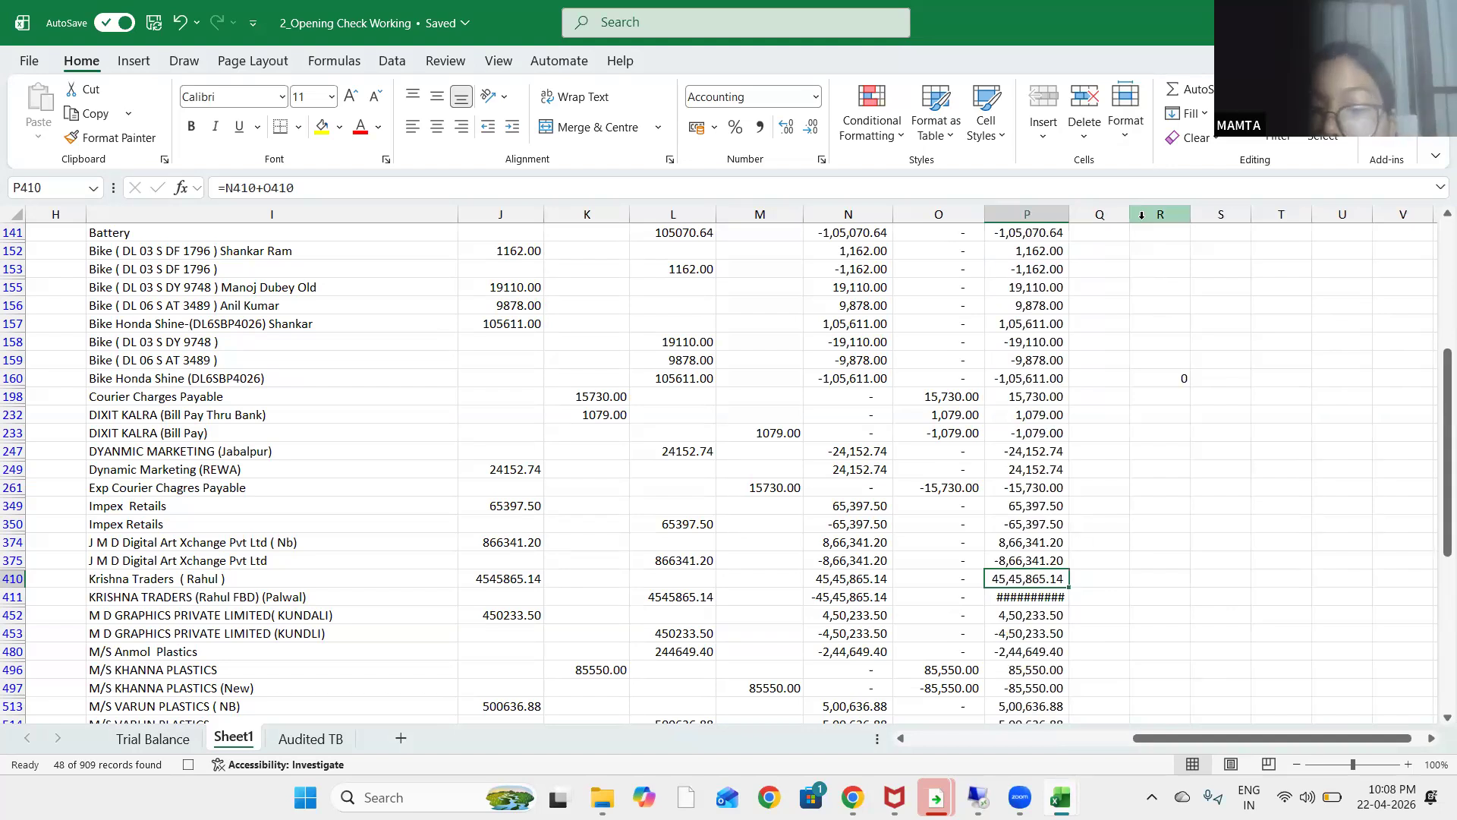
Inspect the Total Diff formula in P410 and the Krishna Traders row below it
{"action": "key", "text": "Down"}
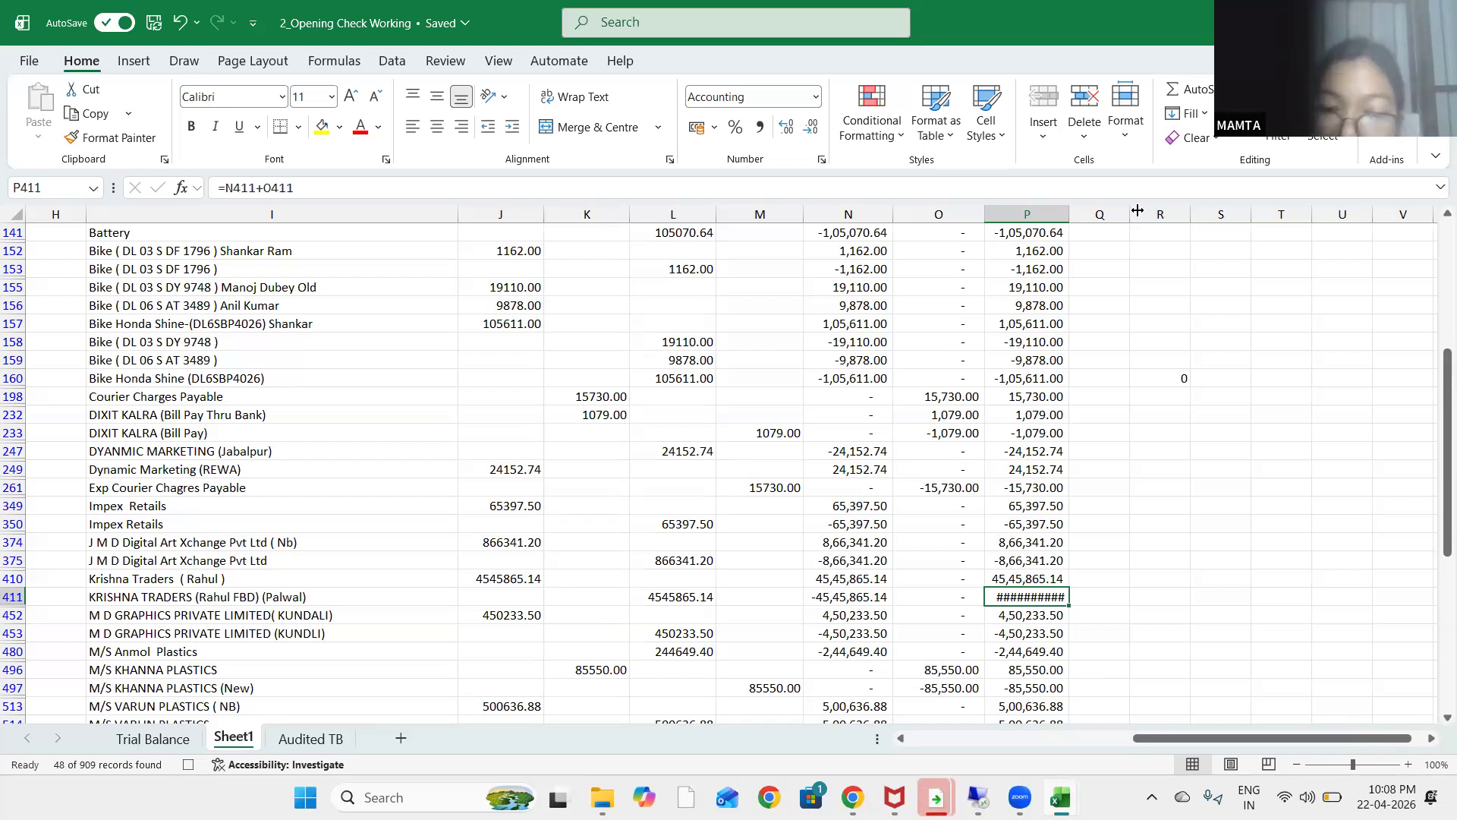
{"action": "key", "text": "Up"}
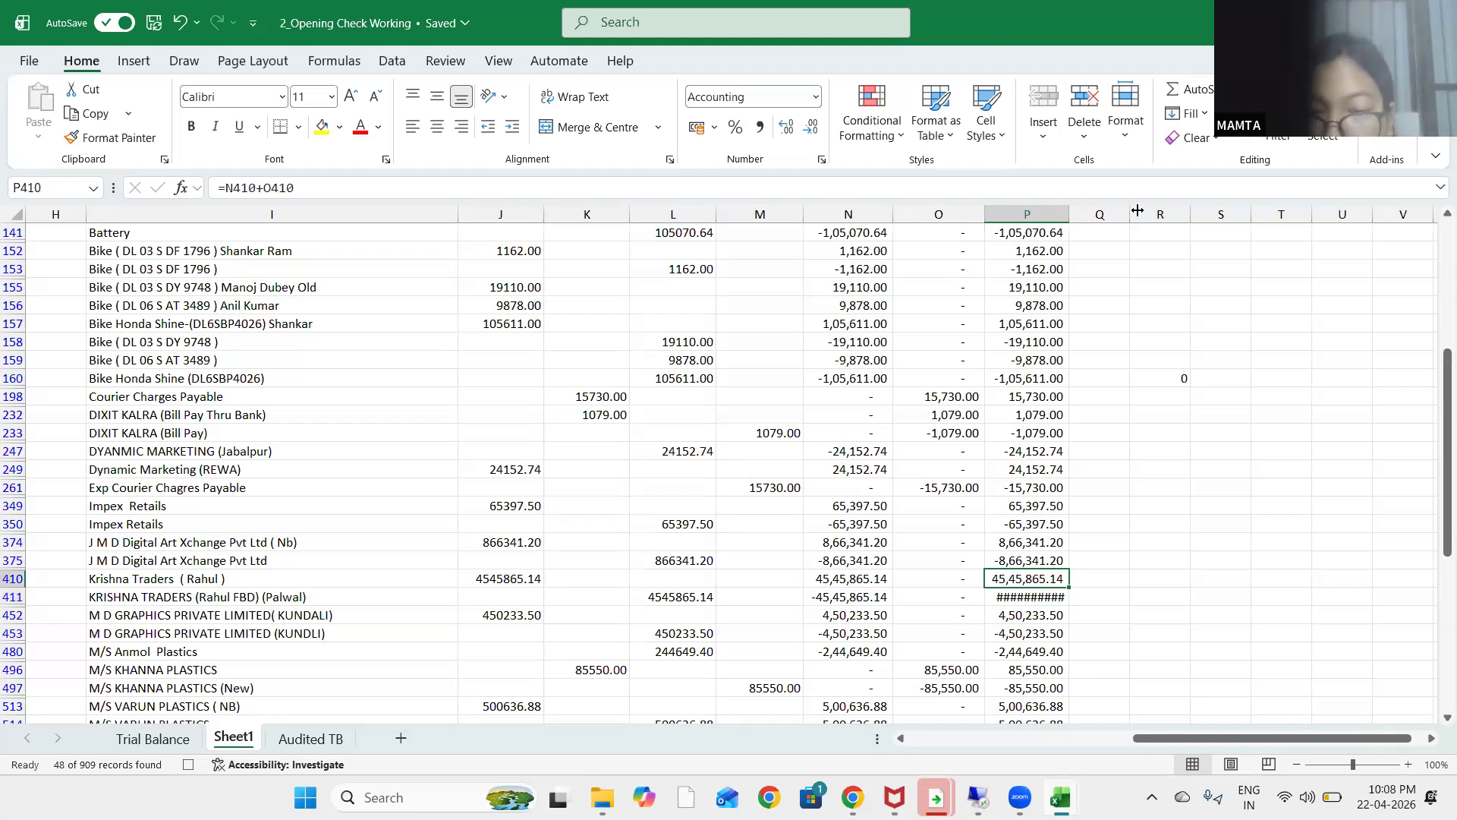
{"action": "key", "text": "F2"}
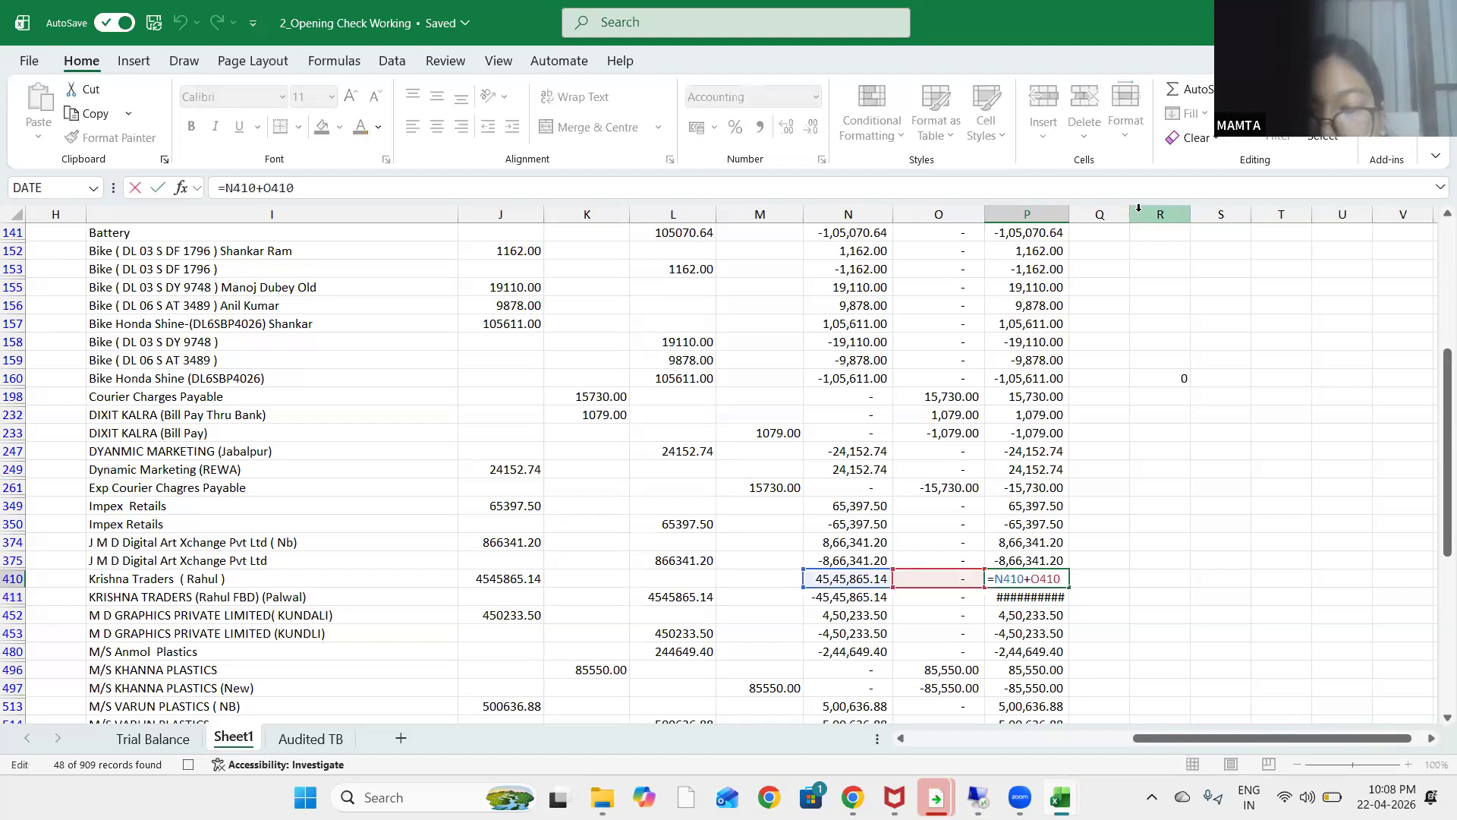
{"action": "key", "text": "Escape"}
Copy the debit difference in N410 and paste it as values only into Q410
{"action": "key", "text": "Left"}
{"action": "key", "text": "Left"}
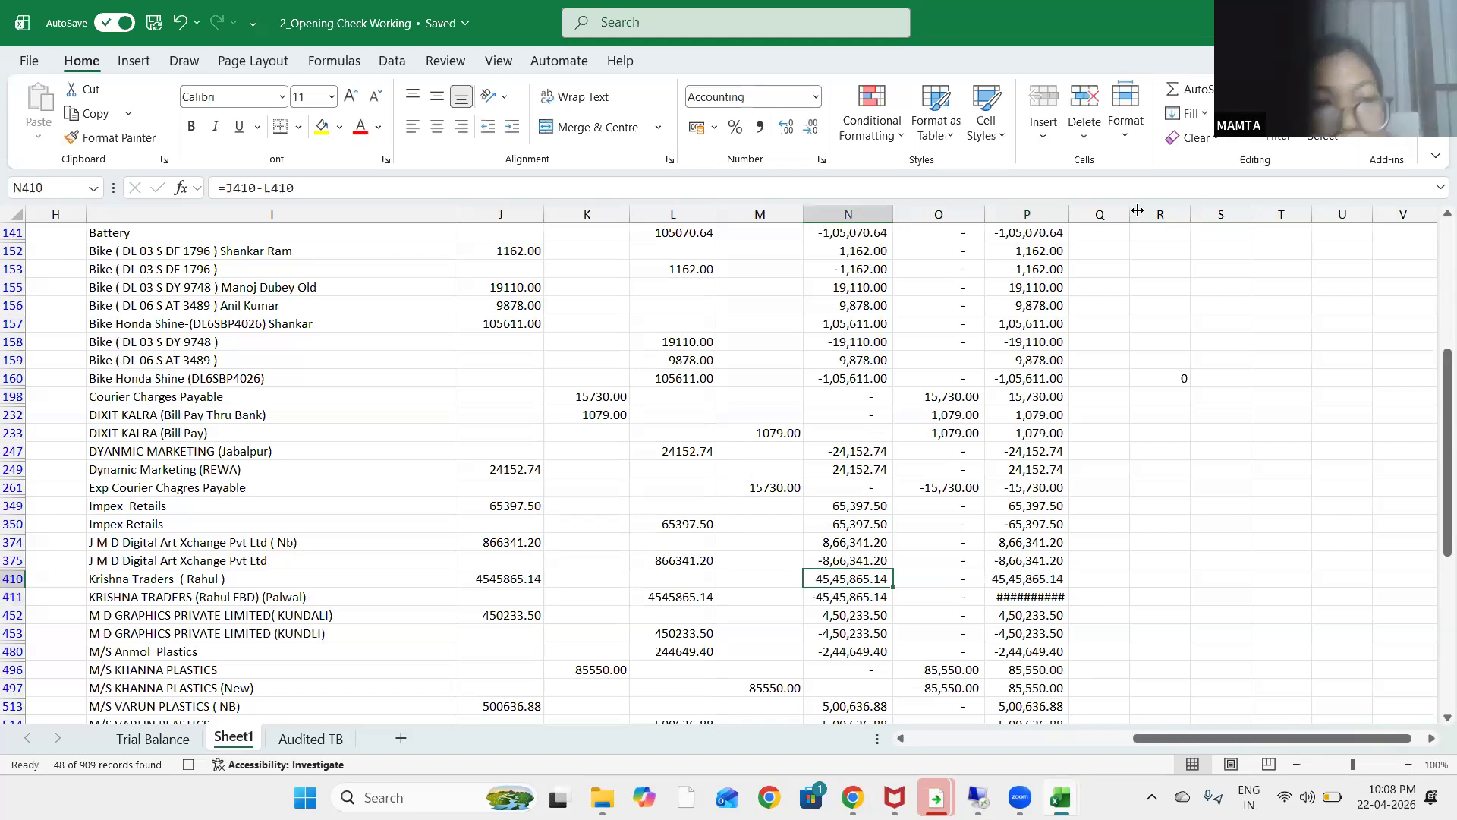
{"action": "key", "text": "ctrl+c"}
{"action": "key", "text": "Right"}
{"action": "key", "text": "Right"}
{"action": "key", "text": "Right"}
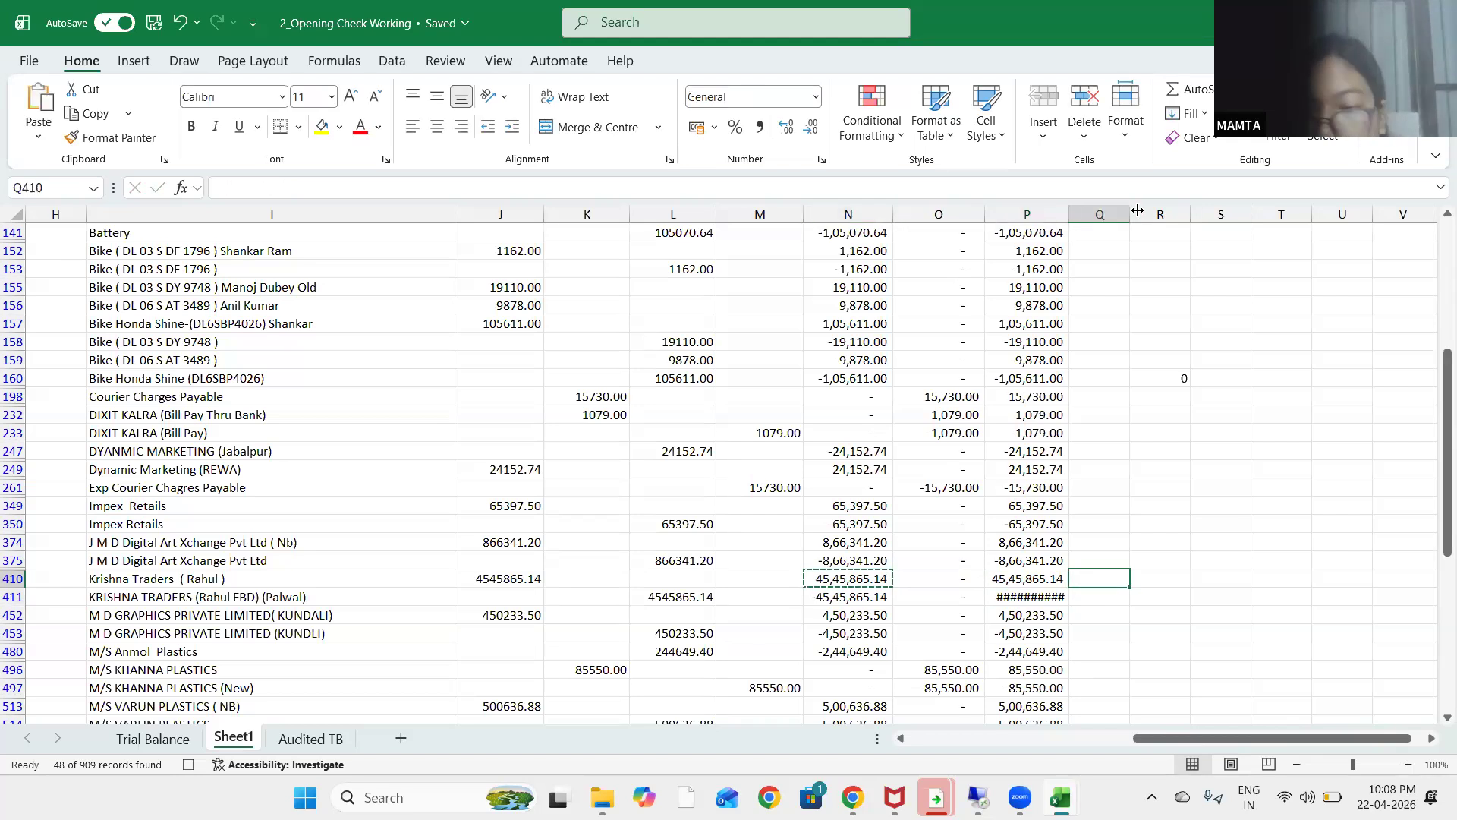
{"action": "key", "text": "ctrl+alt+v"}
{"action": "key", "text": "v"}
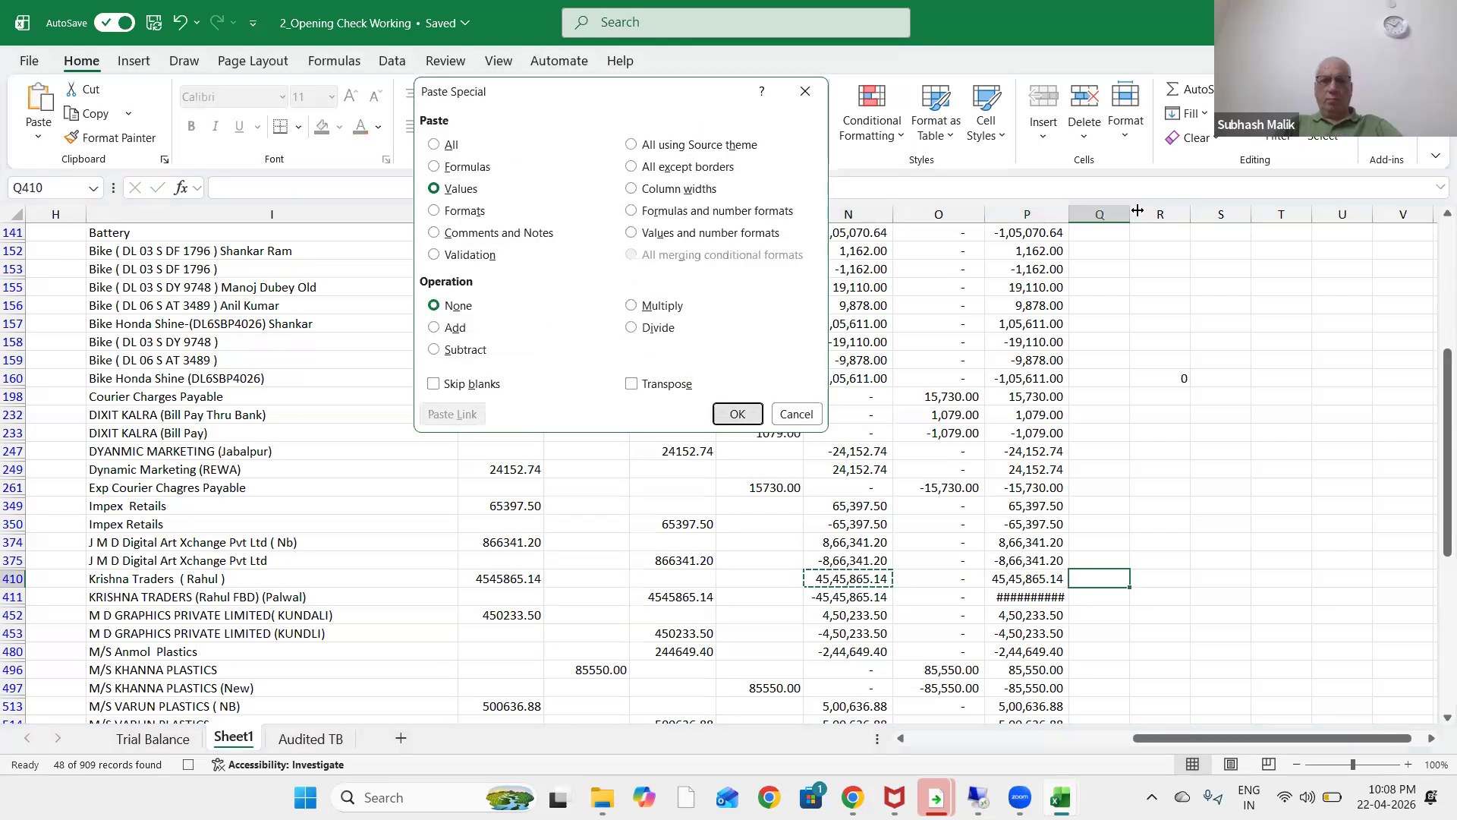
{"action": "key", "text": "Return"}
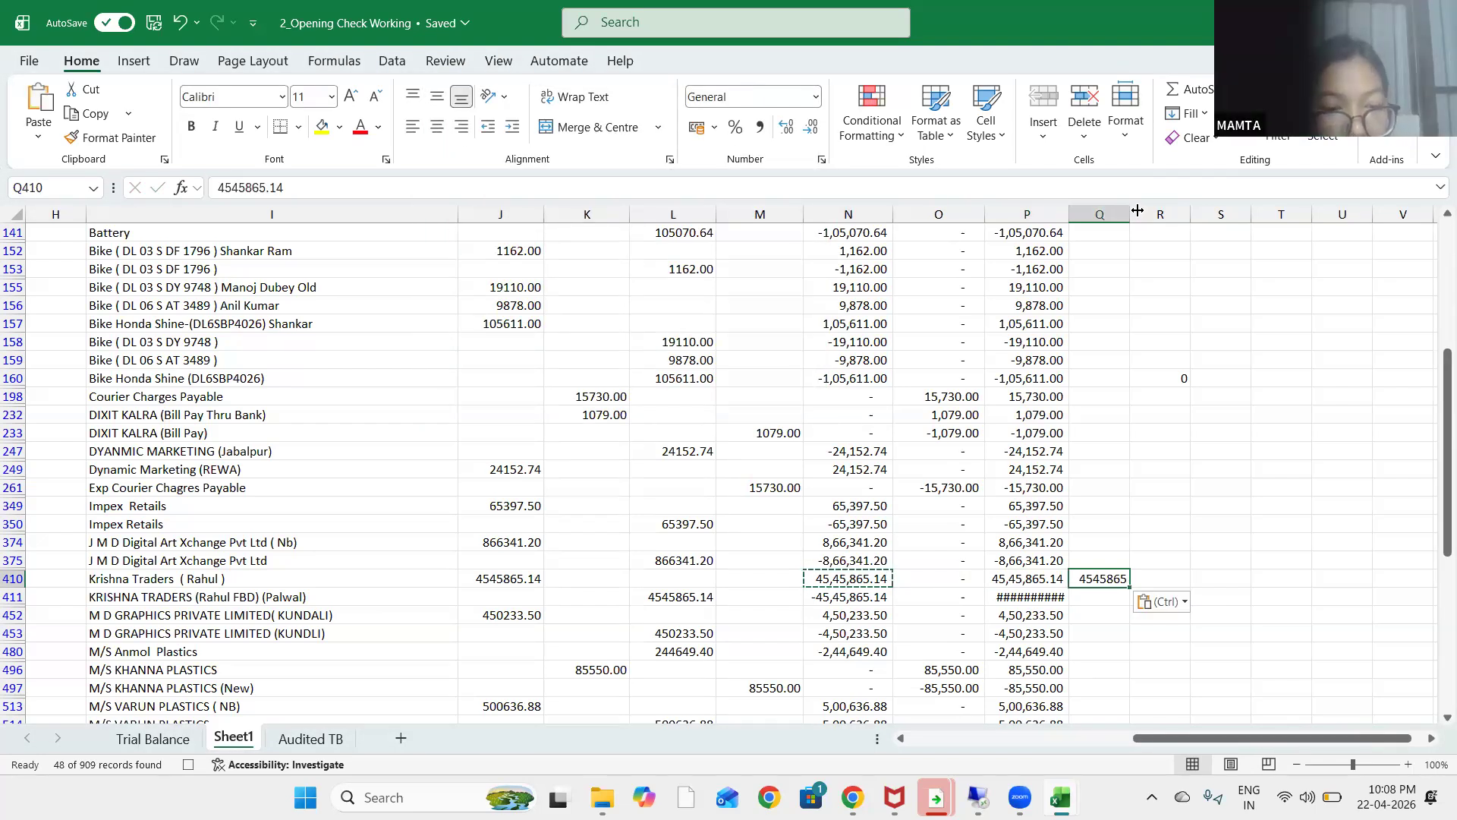
Launch Word with the winword command and open a blank document
{"action": "key", "text": "super+r"}
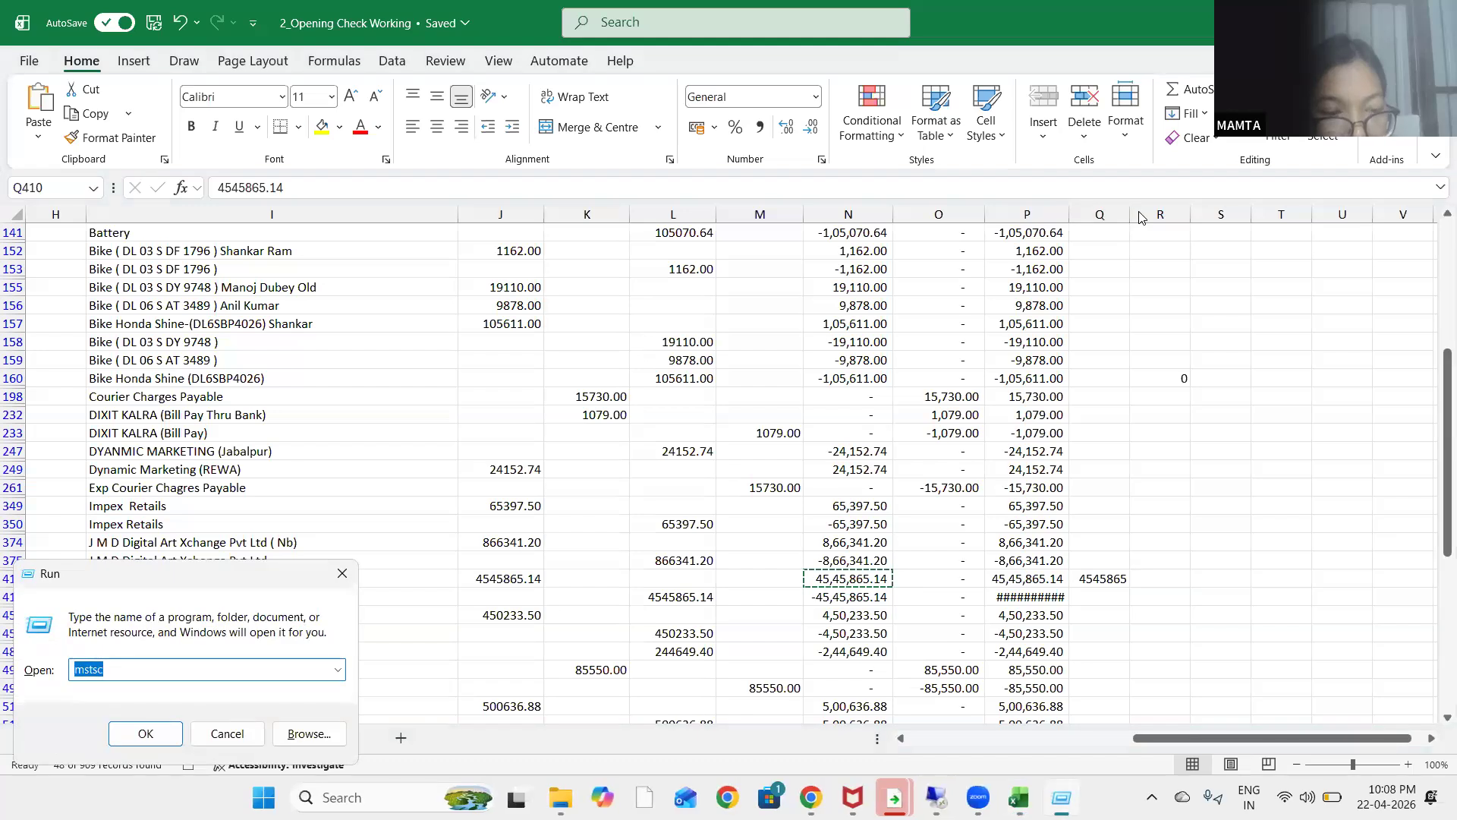
{"action": "type", "text": "winword"}
{"action": "key", "text": "Return"}
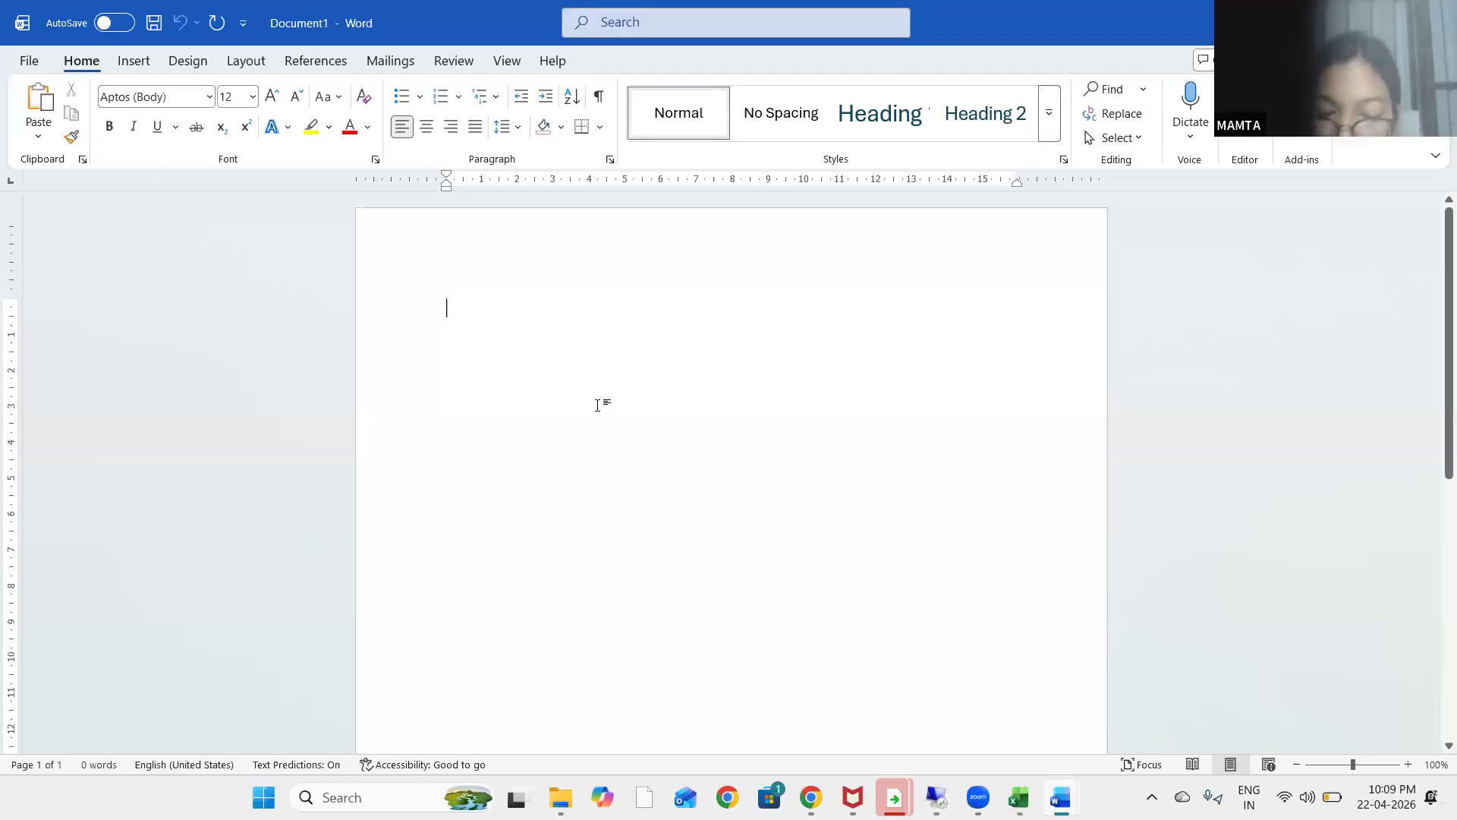
Enter a single quotation mark on the blank page and set its font size to 28
{"action": "type", "text": "\""}
{"action": "key", "text": "BackSpace"}
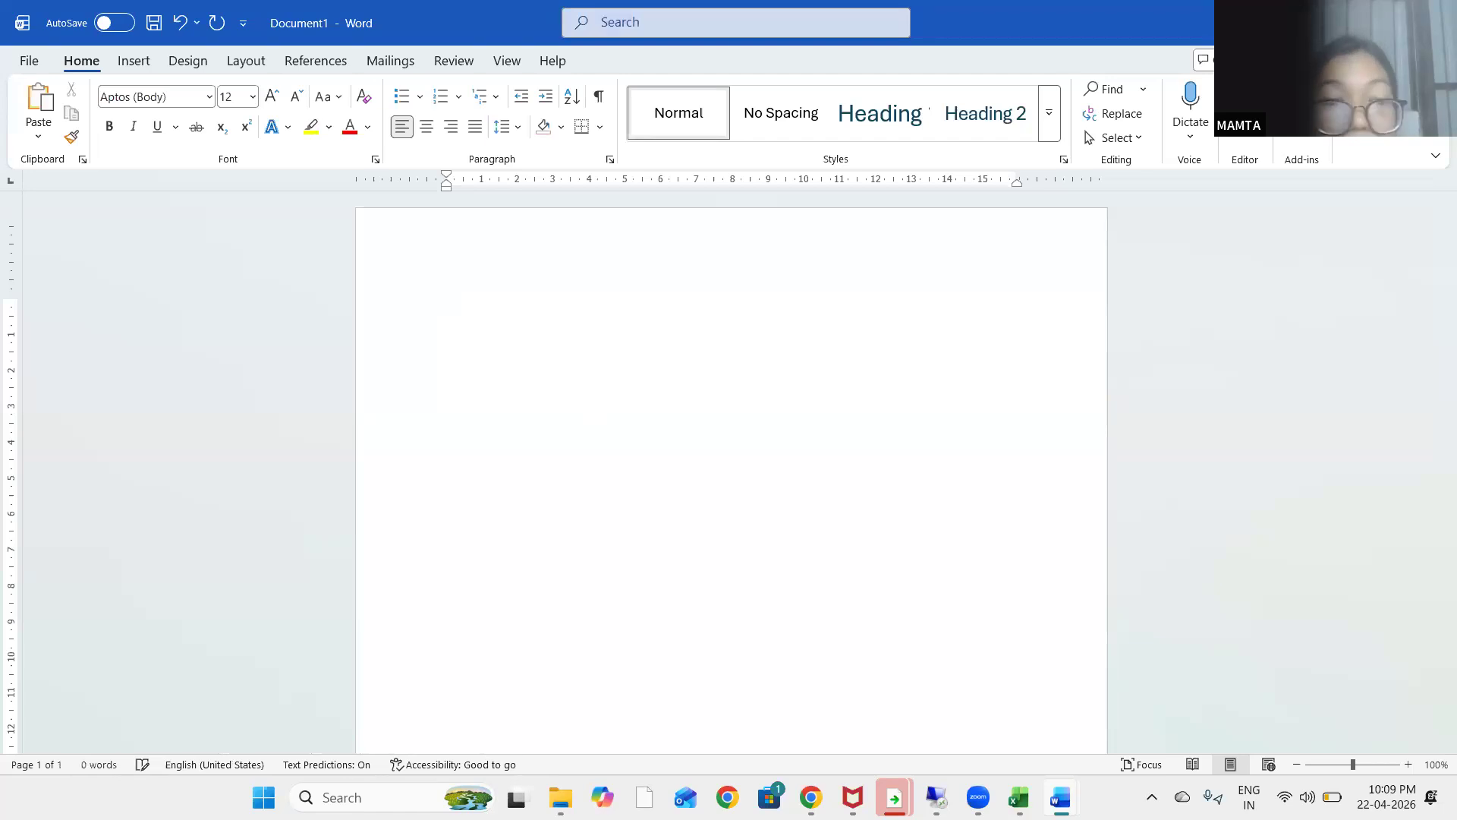
{"action": "type", "text": "'"}
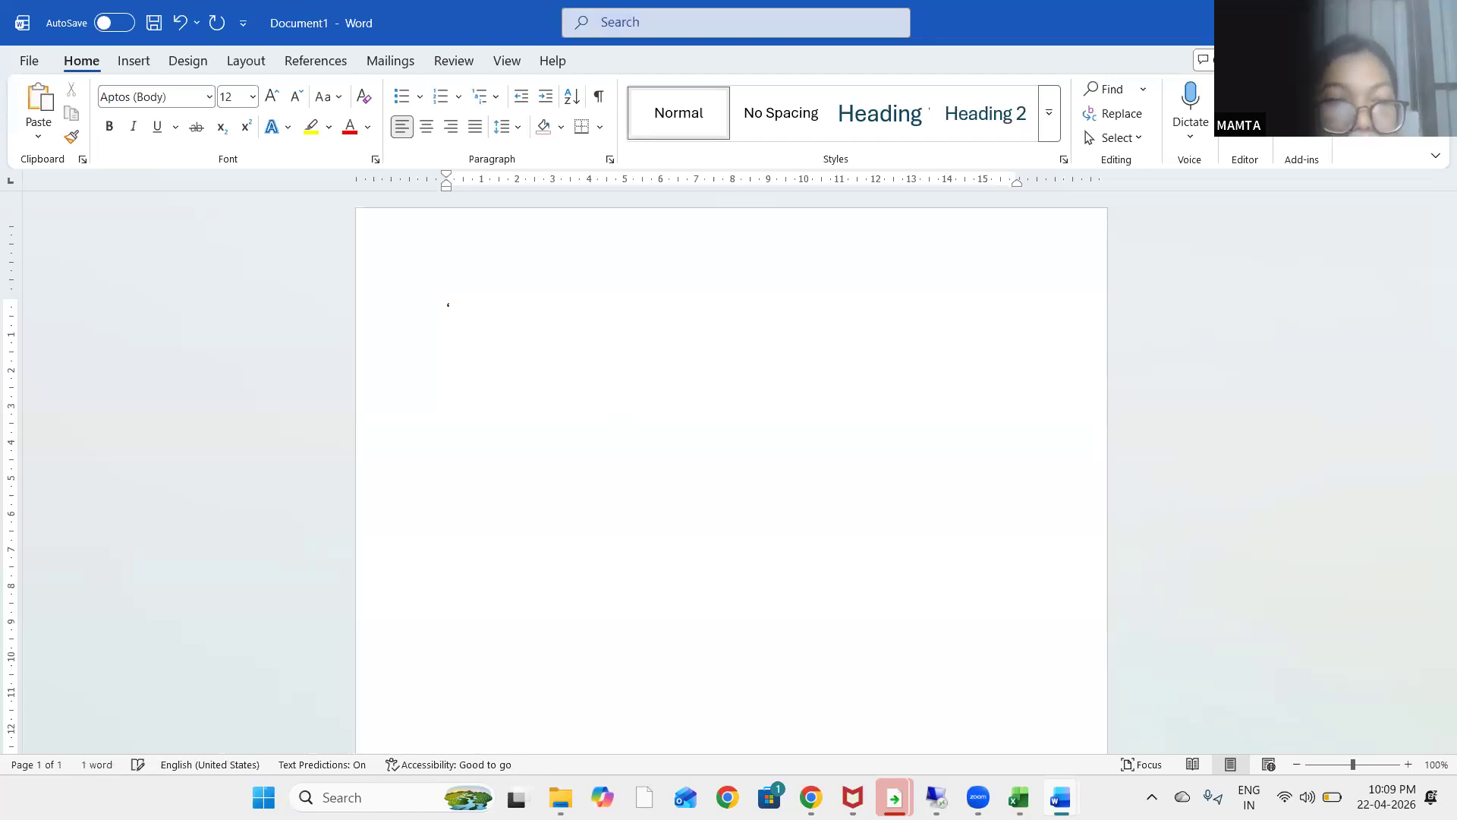
{"action": "key", "text": "ctrl+a"}
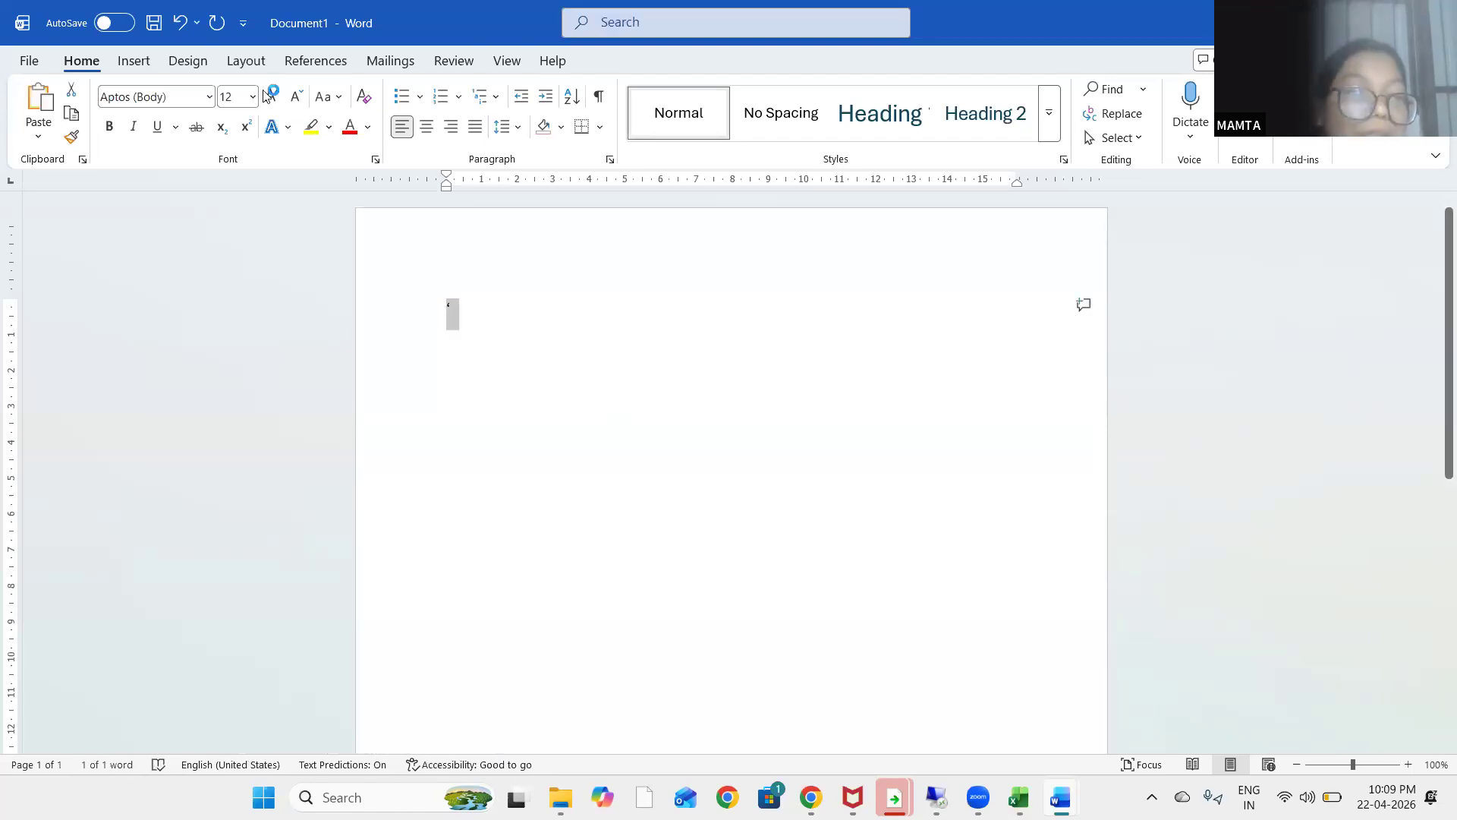
{"action": "left_click", "coordinate": [253, 97]}
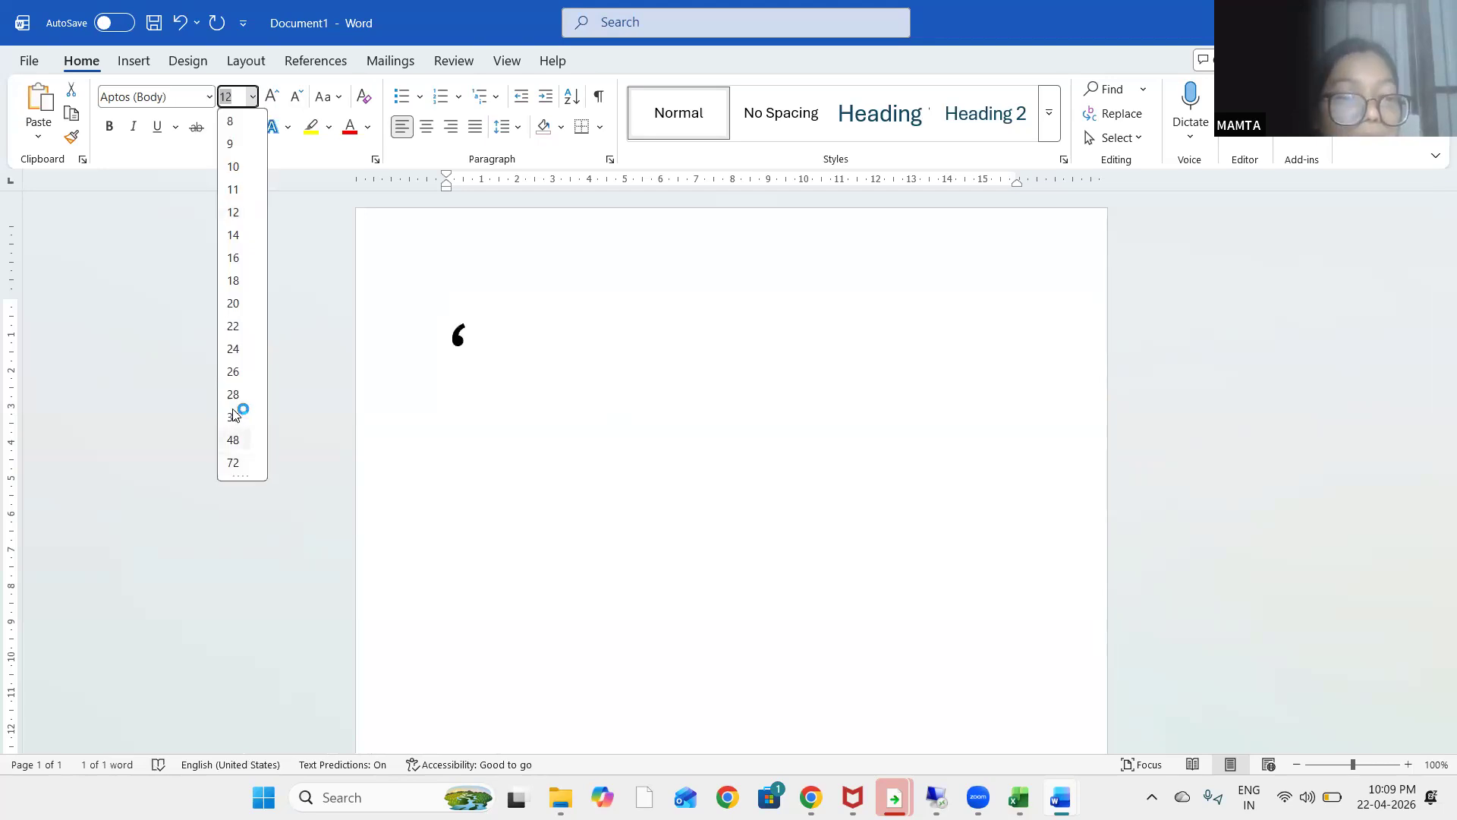
{"action": "left_click", "coordinate": [243, 400]}
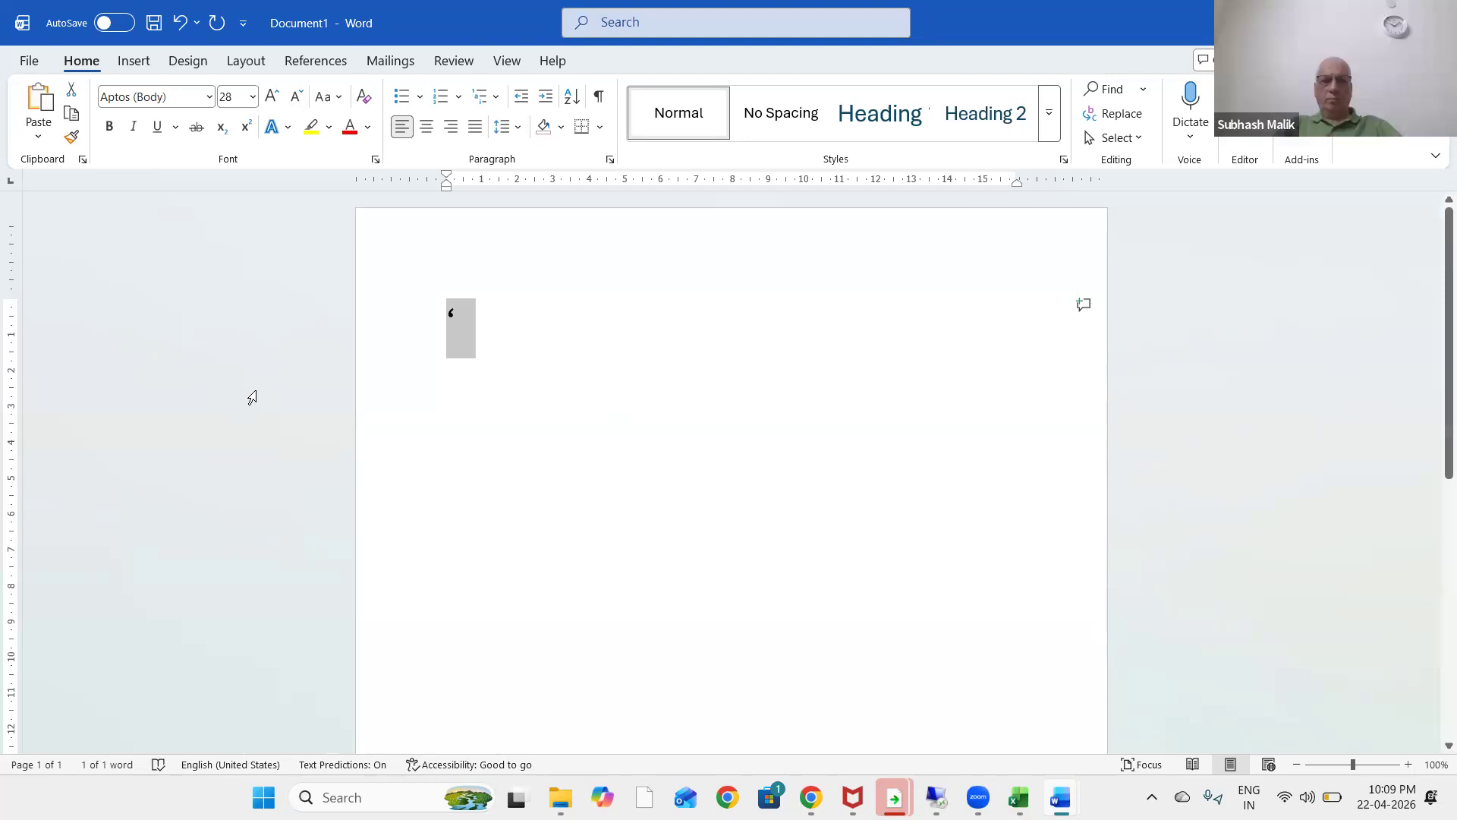
{"action": "key", "text": "Right"}
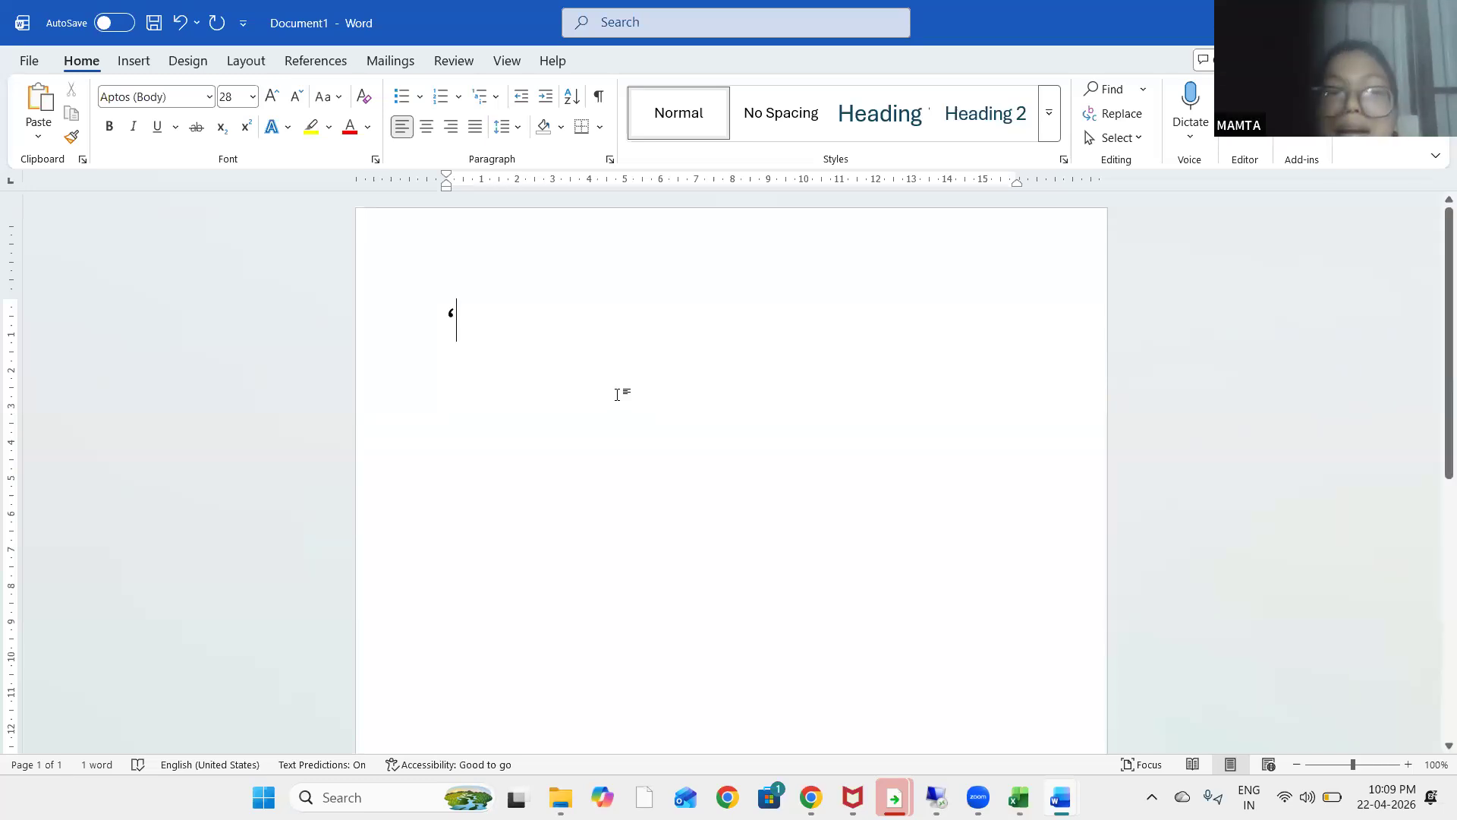
{"action": "key", "text": "Left"}
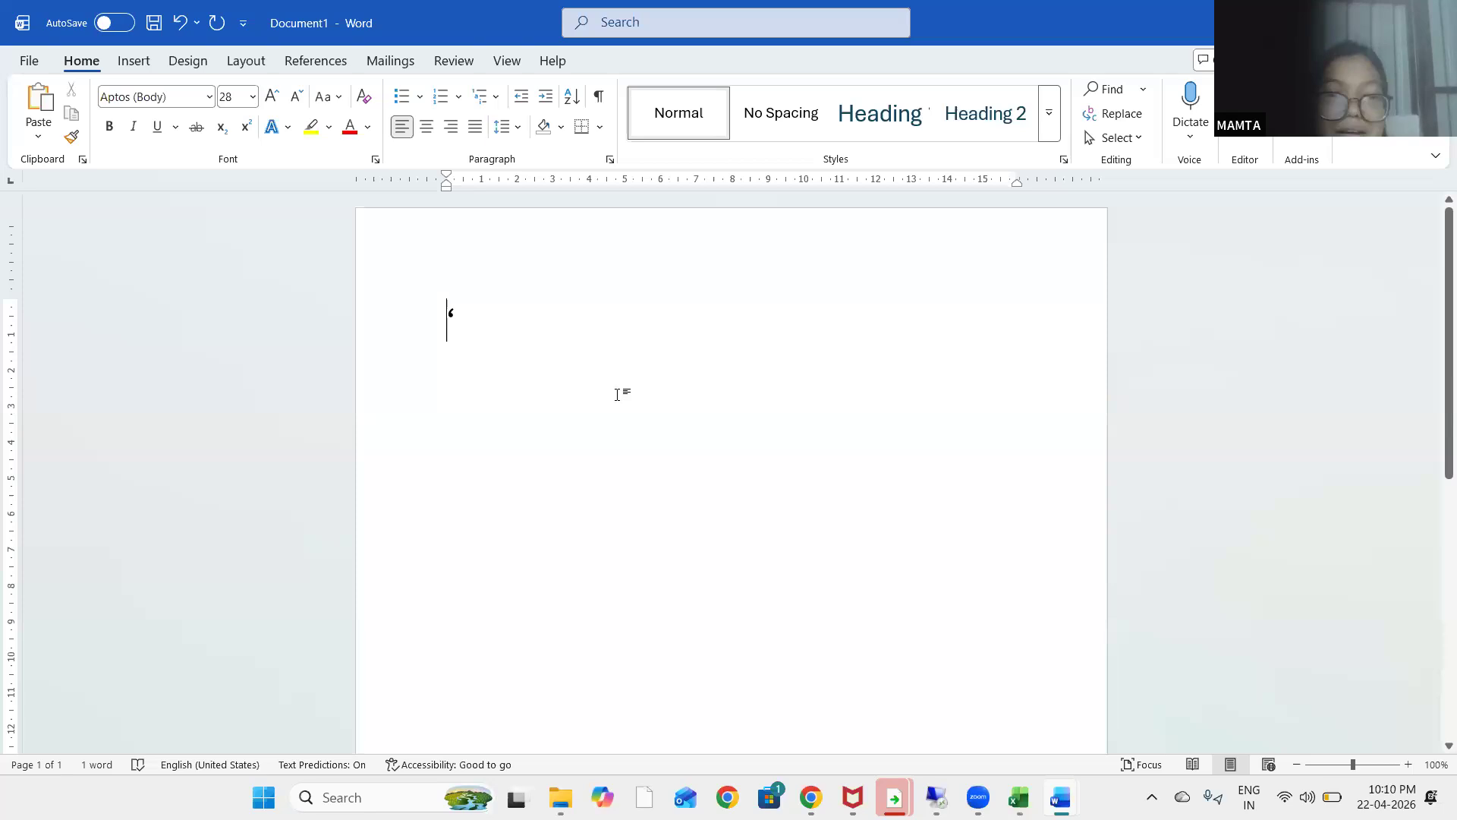